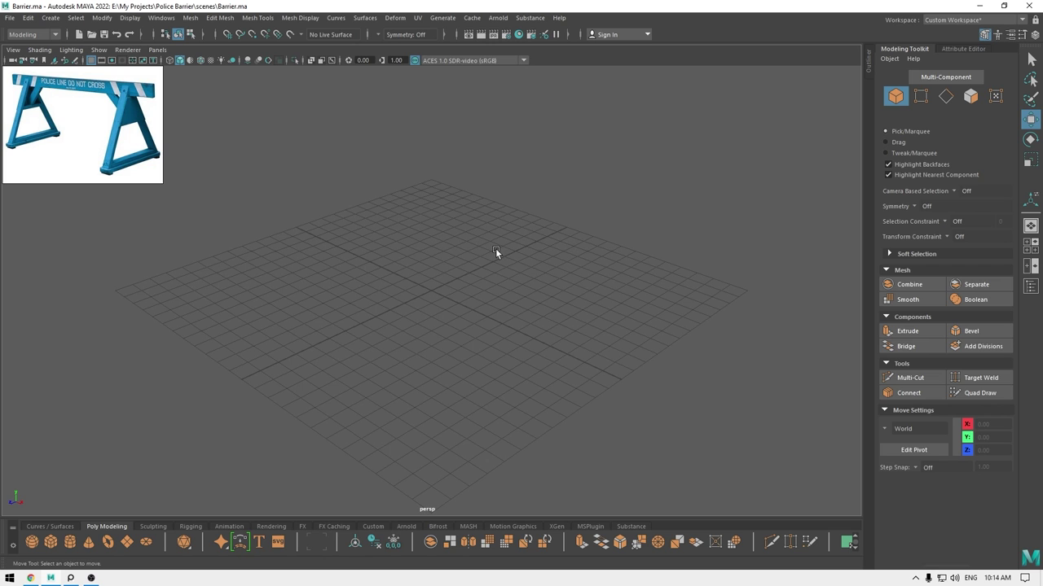
# Create a polygon cube at the grid centre and set its width to 0.7.
pyautogui.keyDown('alt'); pyautogui.moveTo(486, 316); pyautogui.dragTo(423, 257); pyautogui.keyUp('alt')
pyautogui.keyDown('shift'); pyautogui.rightClick(425, 255); pyautogui.keyUp('shift')
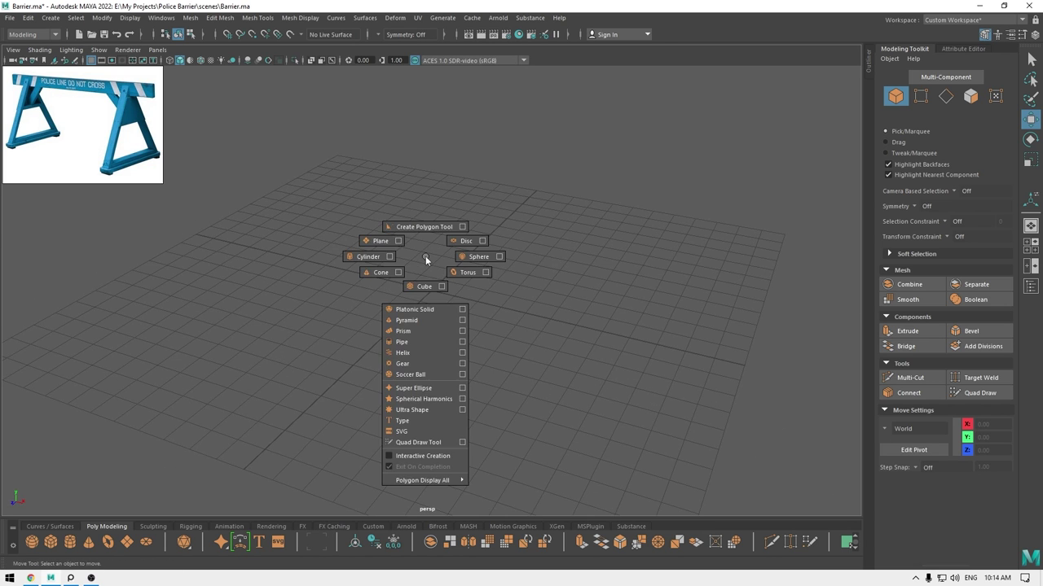
pyautogui.click(418, 292)
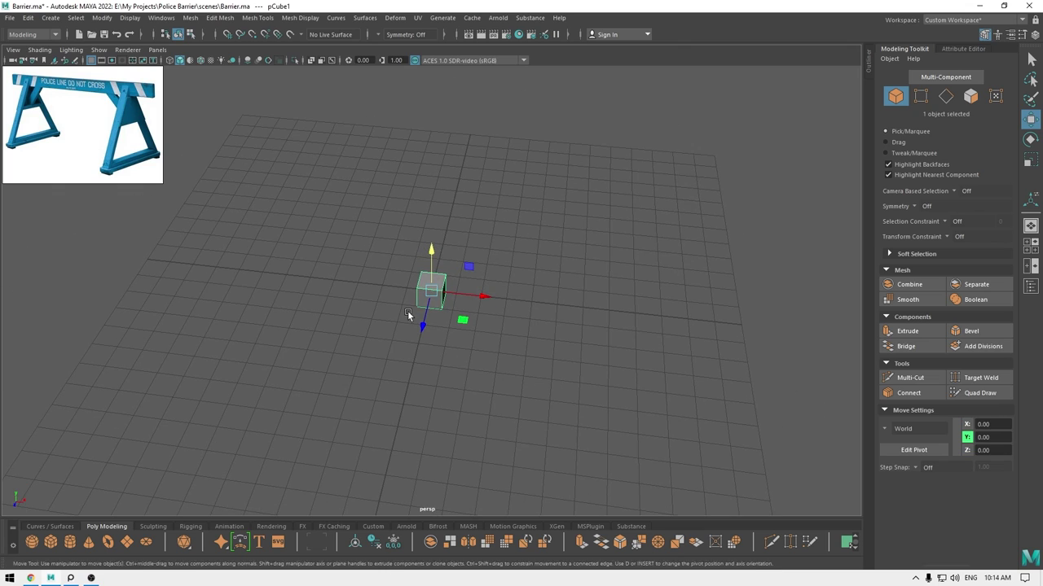
pyautogui.press('t')
pyautogui.keyDown('alt'); pyautogui.moveTo(407, 310); pyautogui.dragTo(522, 293); pyautogui.keyUp('alt')
pyautogui.moveTo(690, 119); pyautogui.dragTo(658, 123, button='middle')
pyautogui.keyDown('alt'); pyautogui.moveTo(658, 123); pyautogui.dragTo(697, 185); pyautogui.keyUp('alt')
pyautogui.moveTo(691, 120); pyautogui.dragTo(706, 119, button='middle')
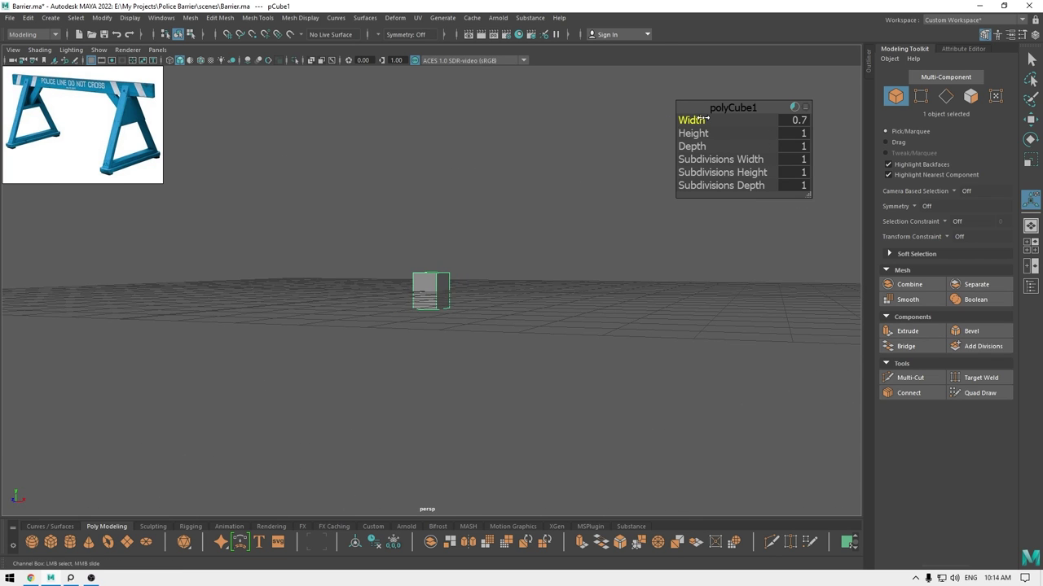
pyautogui.keyDown('alt'); pyautogui.moveTo(590, 193); pyautogui.dragTo(449, 266); pyautogui.keyUp('alt')
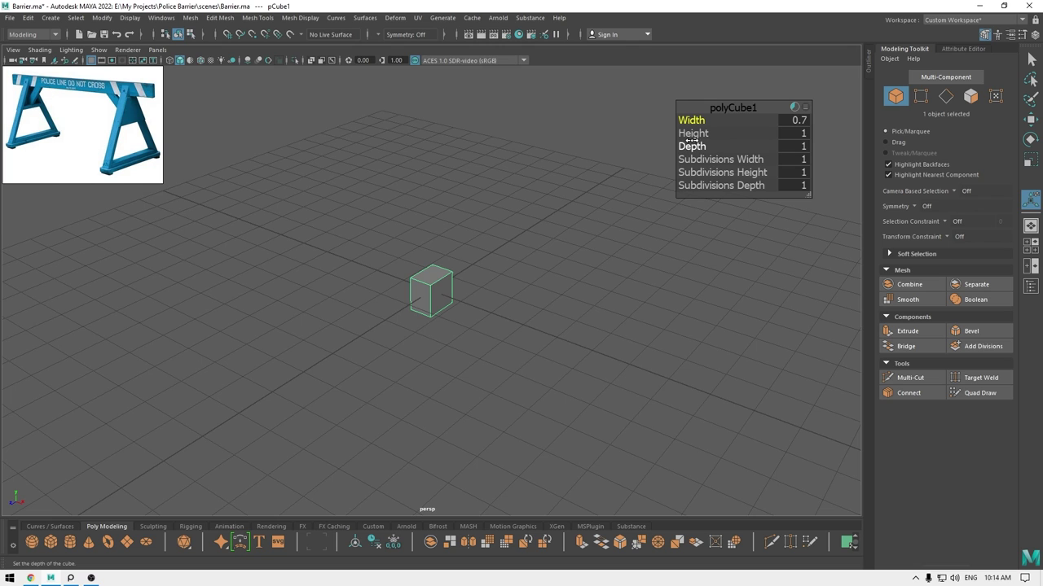
# Set the cube's height to 7 to make a tall post.
pyautogui.moveTo(692, 133); pyautogui.dragTo(754, 203, button='middle')
pyautogui.keyDown('alt'); pyautogui.moveTo(755, 203); pyautogui.dragTo(536, 232); pyautogui.keyUp('alt')
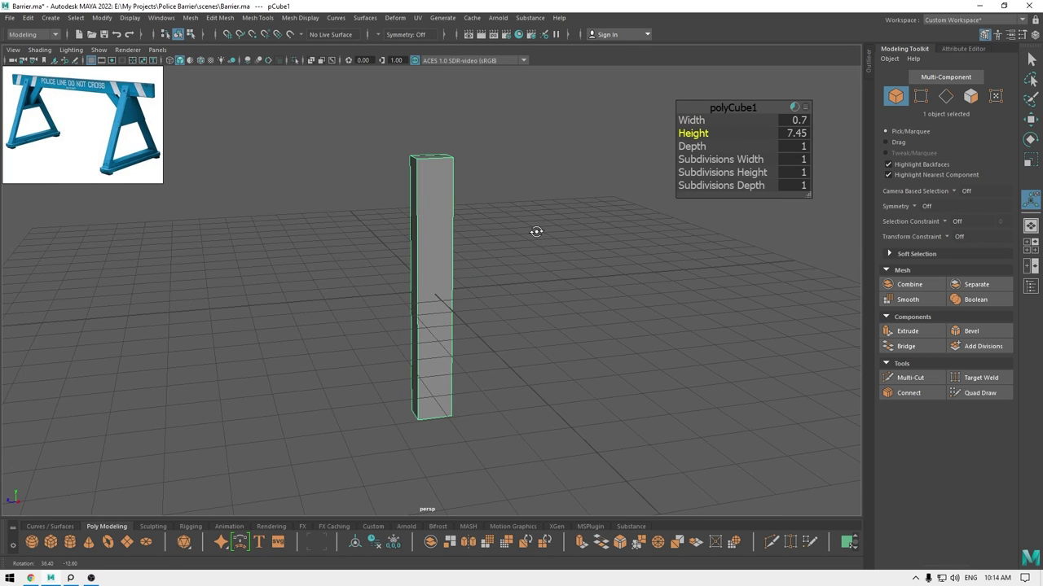
pyautogui.click(794, 133)
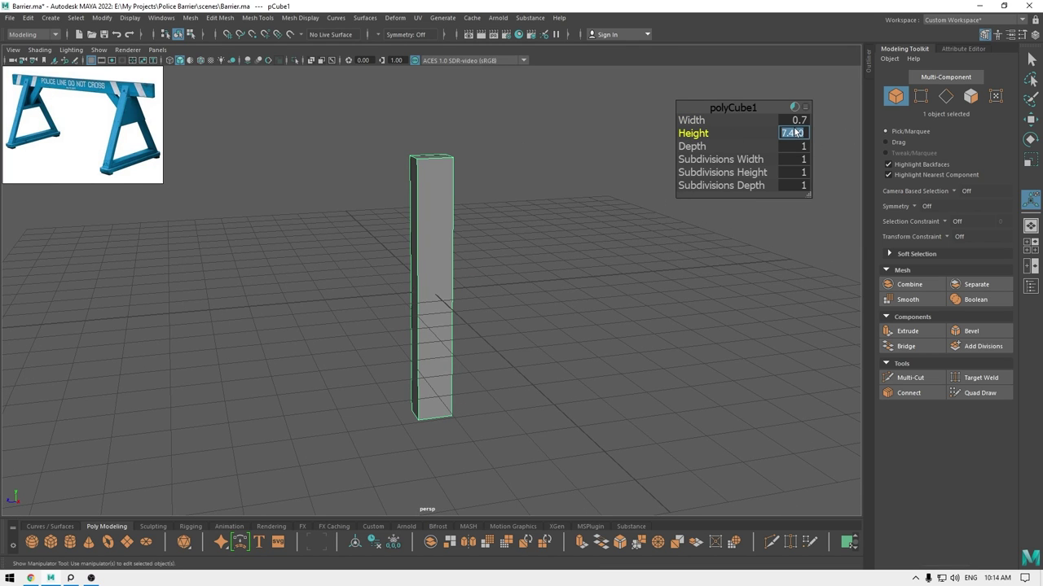
pyautogui.write('7')
pyautogui.press('Return')
pyautogui.keyDown('alt'); pyautogui.moveTo(639, 157); pyautogui.dragTo(505, 194); pyautogui.keyUp('alt')
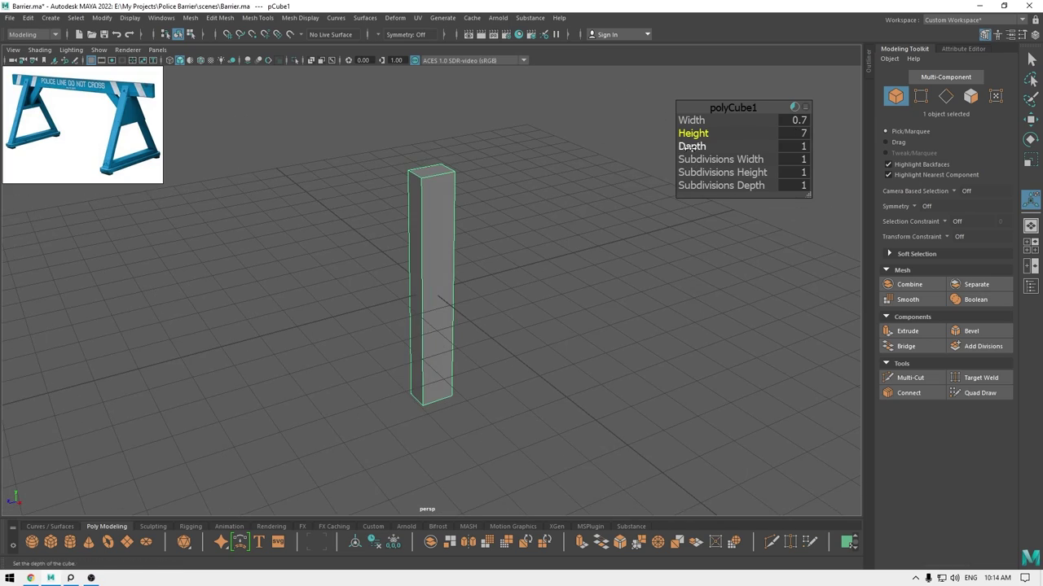
# Set the post's depth to 0.35.
pyautogui.moveTo(691, 146); pyautogui.dragTo(478, 182)
pyautogui.click(794, 146)
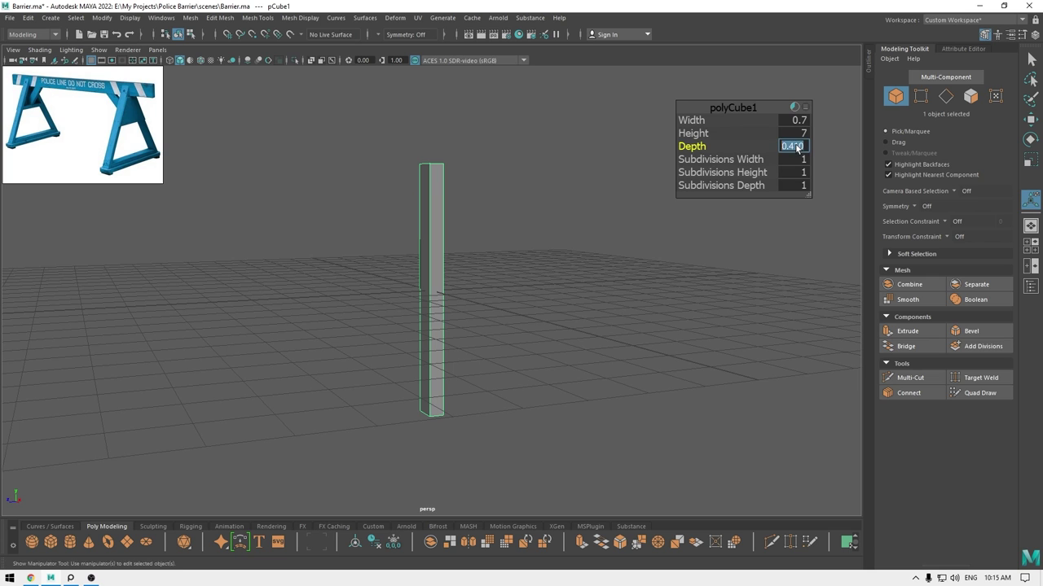
pyautogui.write('0.35')
pyautogui.press('Return')
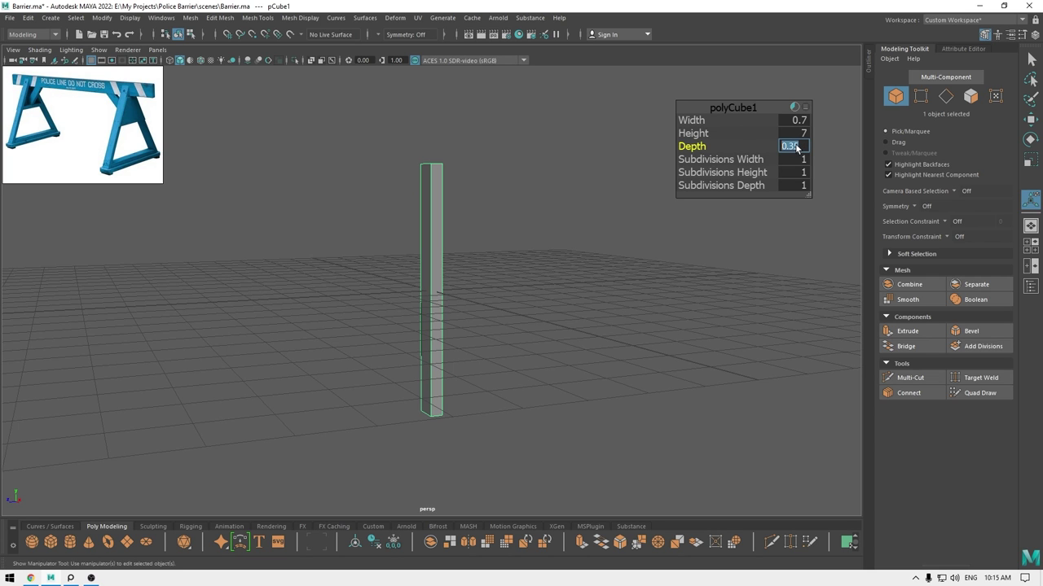
# In the side view, move the post's pivot vertically to its bottom end using vertex snapping.
pyautogui.press('w')
pyautogui.keyDown('alt'); pyautogui.moveTo(497, 204); pyautogui.dragTo(541, 199); pyautogui.keyUp('alt')
pyautogui.press('space')
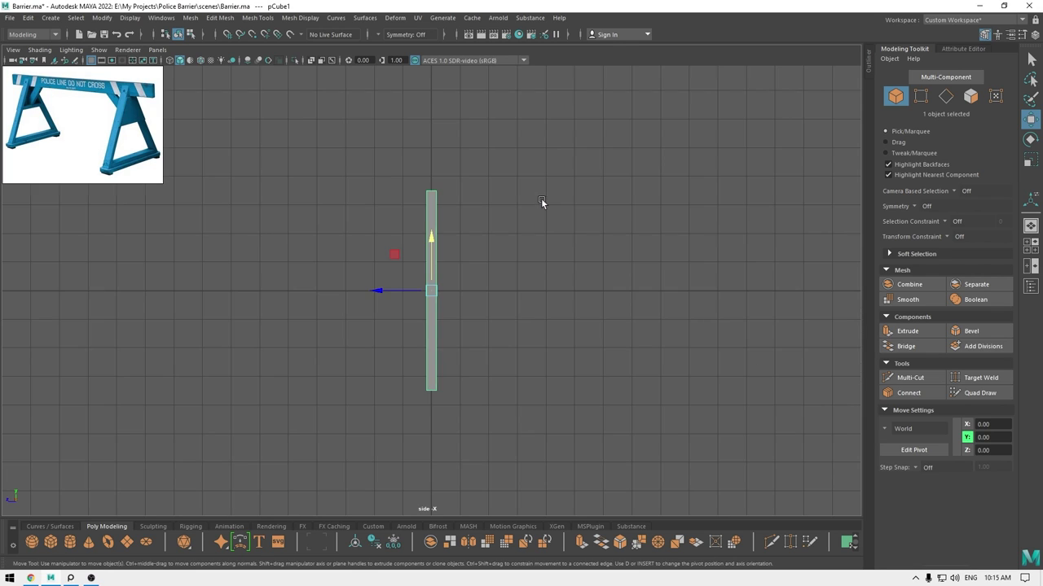
pyautogui.keyDown('alt'); pyautogui.moveTo(534, 269); pyautogui.dragTo(512, 201, button='middle'); pyautogui.keyUp('alt')
pyautogui.keyDown('alt'); pyautogui.moveTo(512, 201); pyautogui.dragTo(435, 366, button='right'); pyautogui.keyUp('alt')
pyautogui.press('d')
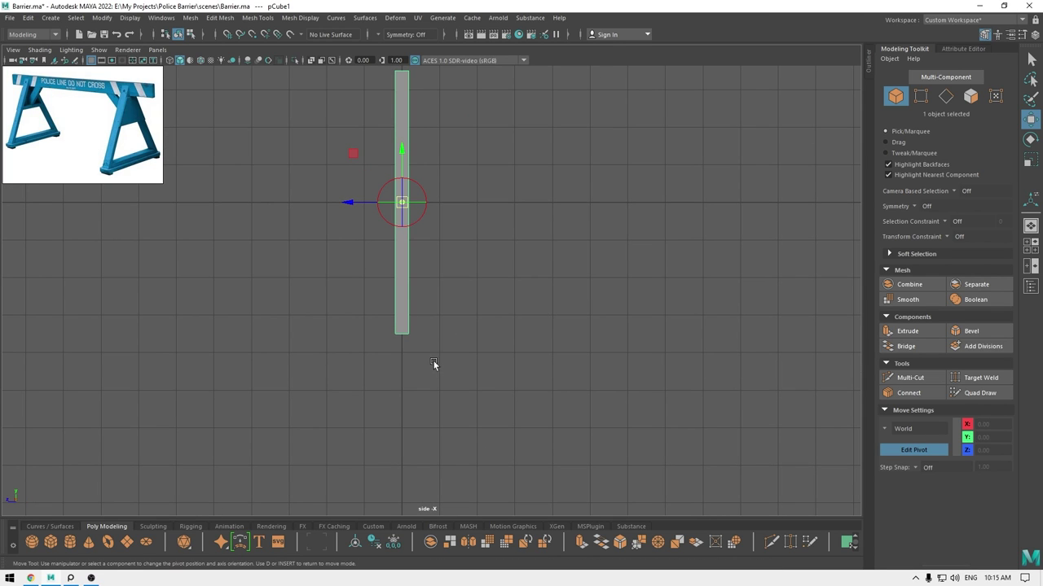
pyautogui.press('v')
pyautogui.moveTo(403, 153); pyautogui.dragTo(404, 347)
pyautogui.press('d')
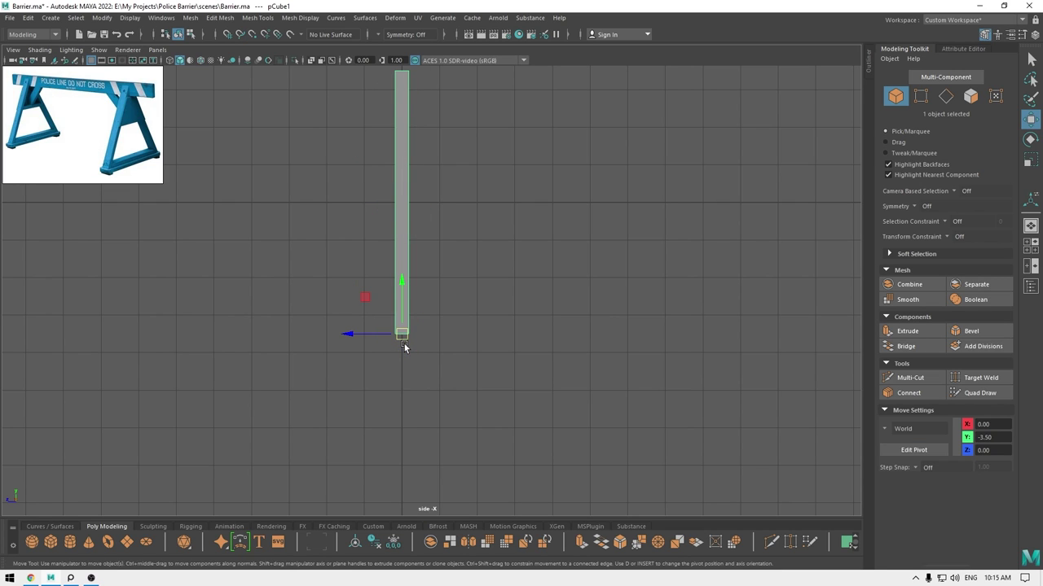
# Raise the post to about 3.48 in Y so its base meets the ground line, and rotate it -30 degrees about X.
pyautogui.moveTo(401, 286); pyautogui.dragTo(404, 152)
pyautogui.press('e')
pyautogui.keyDown('alt'); pyautogui.moveTo(426, 214); pyautogui.dragTo(533, 334, button='middle'); pyautogui.keyUp('alt')
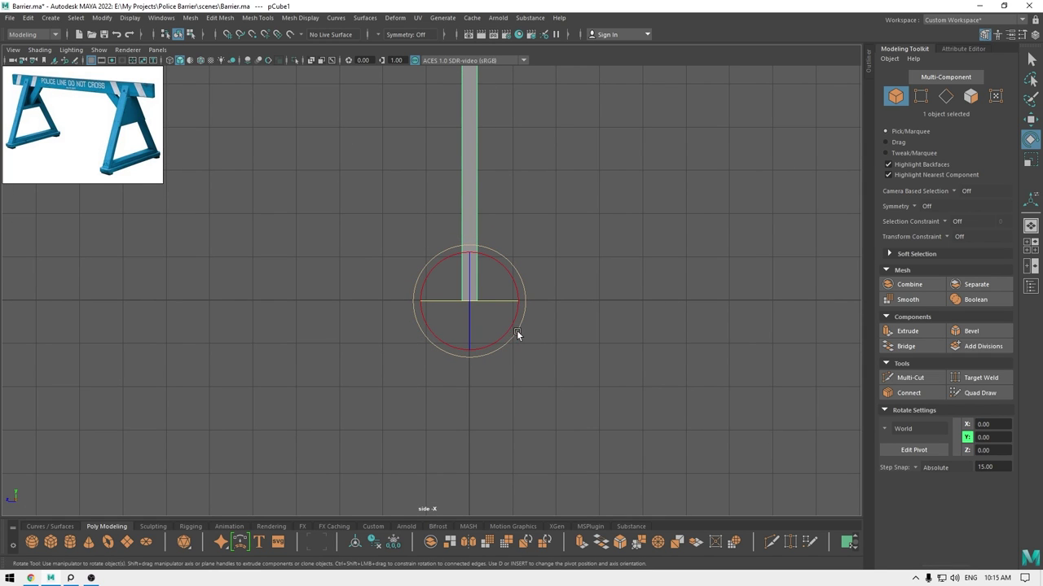
pyautogui.moveTo(517, 330); pyautogui.dragTo(502, 340)
pyautogui.keyDown('alt'); pyautogui.moveTo(537, 274); pyautogui.dragTo(369, 316, button='middle'); pyautogui.keyUp('alt')
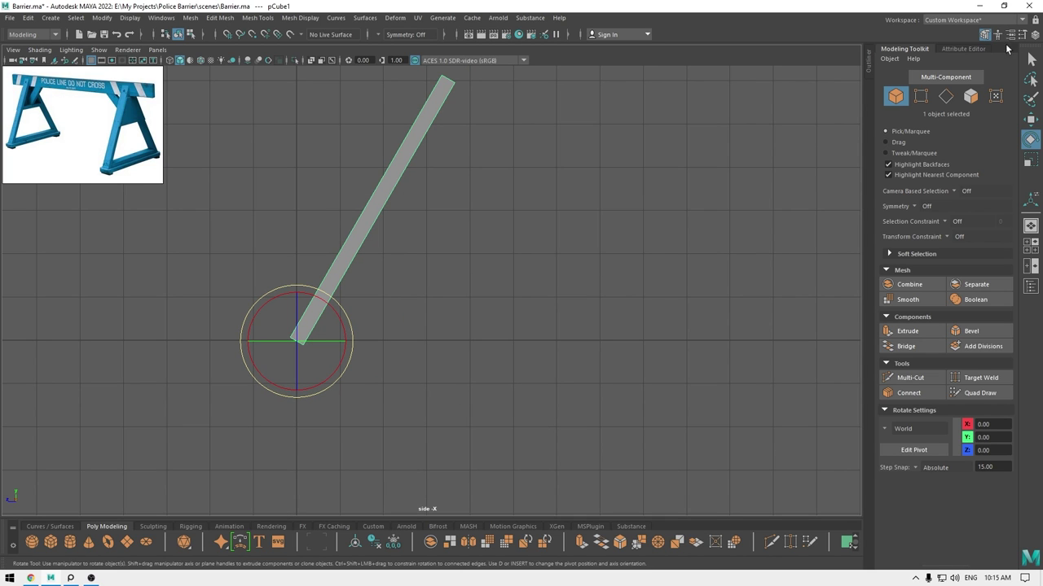
# Show the object's channel values and move the leaning post to about 4.21 in Z and 3.6 in Y.
pyautogui.click(1034, 35)
pyautogui.keyDown('alt'); pyautogui.moveTo(479, 218); pyautogui.dragTo(490, 251, button='middle'); pyautogui.keyUp('alt')
pyautogui.keyDown('alt'); pyautogui.moveTo(490, 251); pyautogui.dragTo(442, 220, button='right'); pyautogui.keyUp('alt')
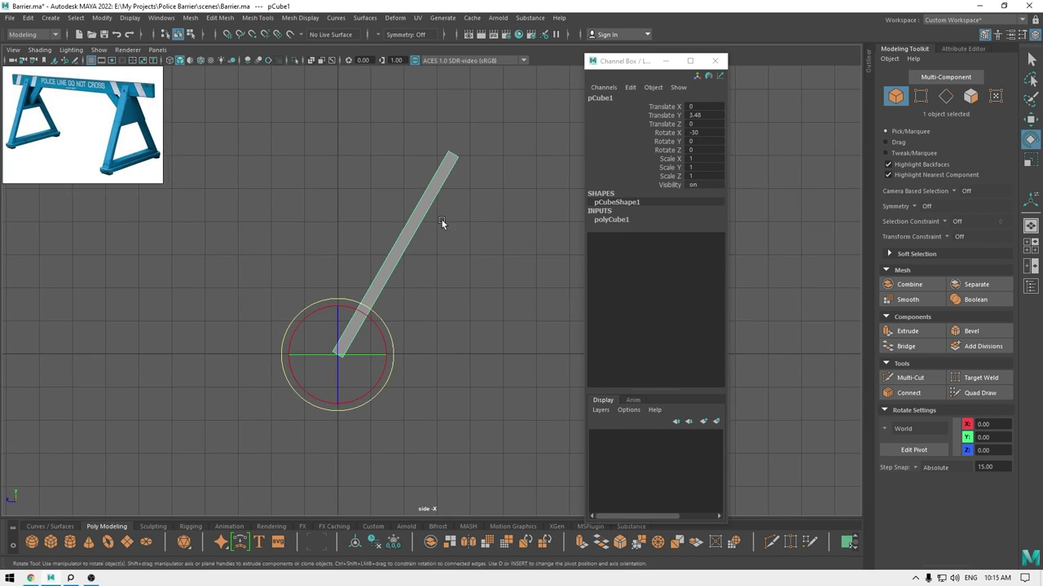
pyautogui.press('w')
pyautogui.moveTo(287, 356); pyautogui.dragTo(154, 358)
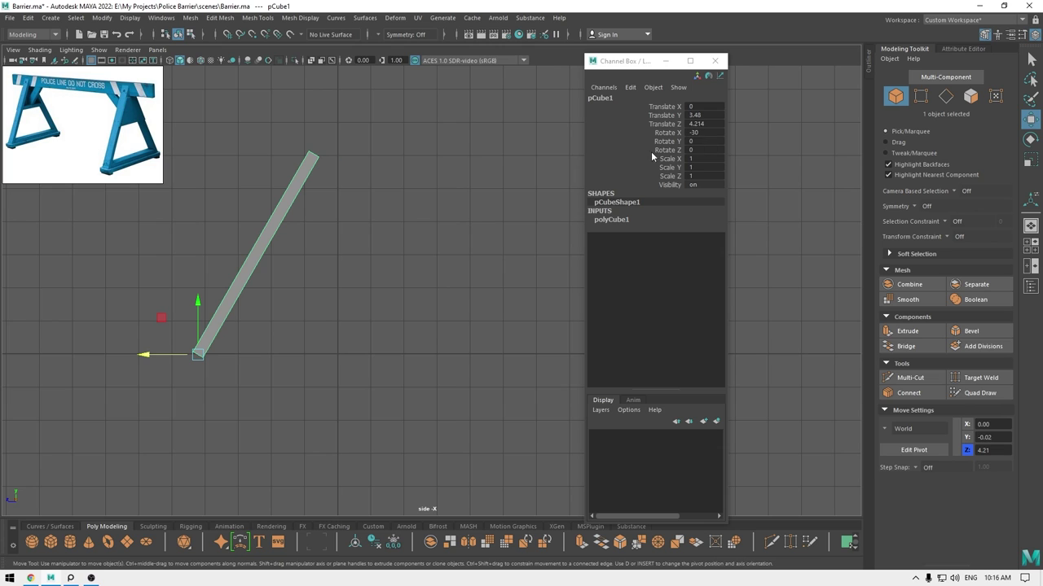
pyautogui.keyDown('alt'); pyautogui.moveTo(308, 329); pyautogui.dragTo(384, 299, button='middle'); pyautogui.keyUp('alt')
pyautogui.scroll(1, 383, 299)
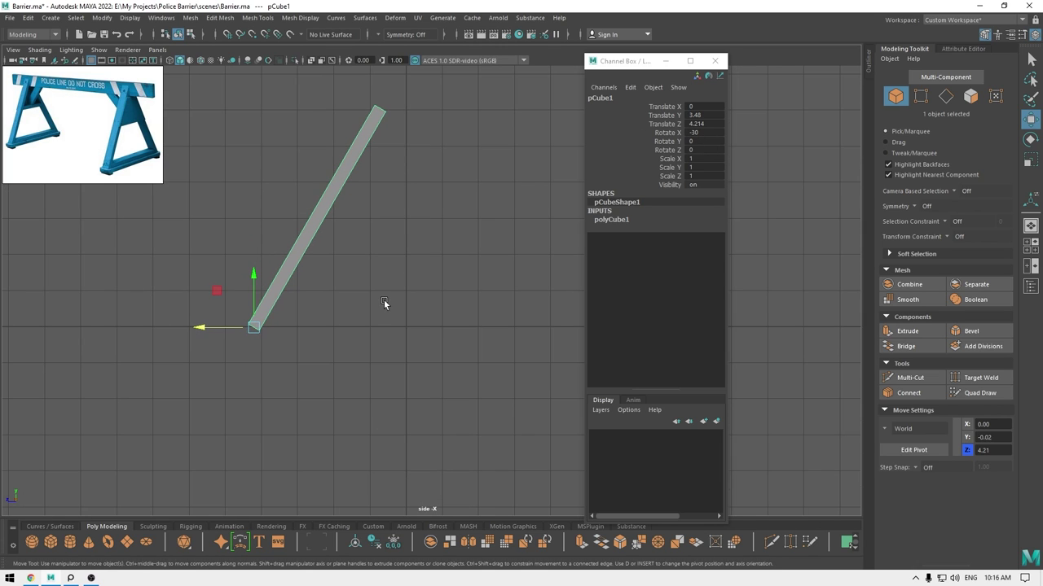
pyautogui.moveTo(257, 298); pyautogui.dragTo(256, 274)
pyautogui.keyDown('alt'); pyautogui.moveTo(350, 234); pyautogui.dragTo(487, 205, button='middle'); pyautogui.keyUp('alt')
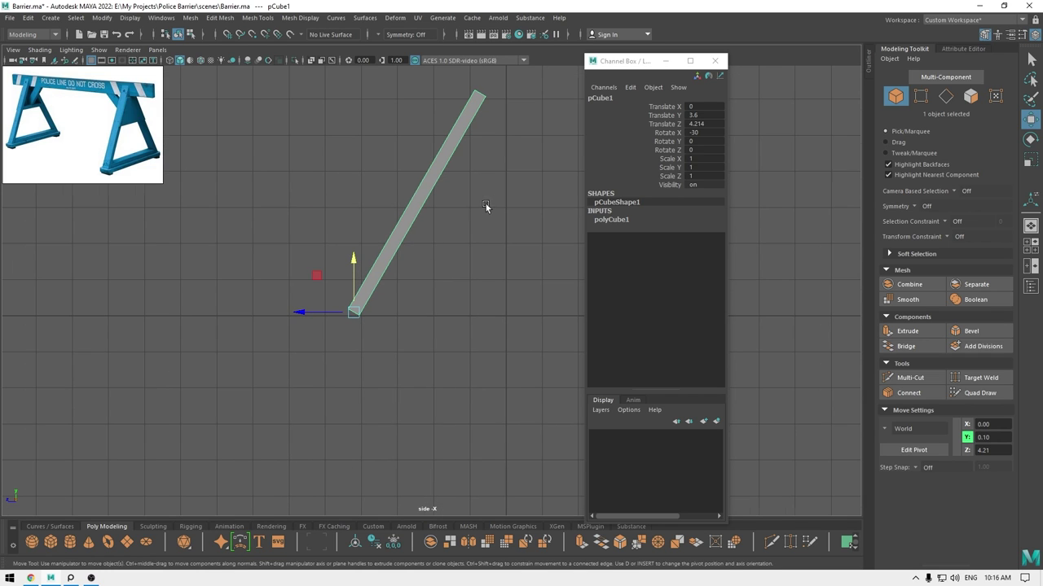
pyautogui.moveTo(611, 62); pyautogui.dragTo(754, 57)
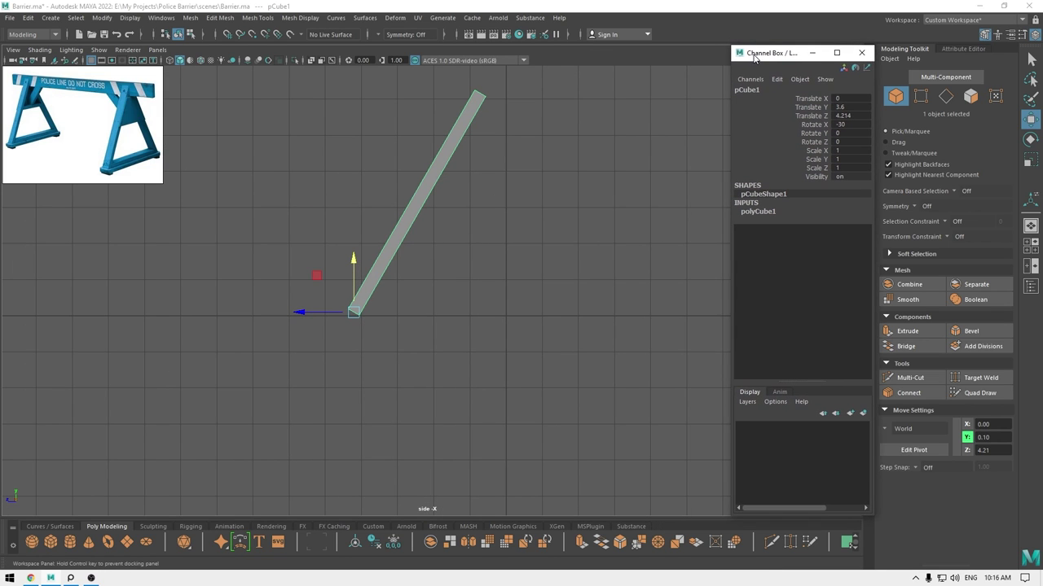
# Select only the leaning post's bottom face and rotate it in the side view until it is parallel to the ground.
pyautogui.scroll(1, 475, 249)
pyautogui.keyDown('alt'); pyautogui.moveTo(475, 249); pyautogui.dragTo(493, 220); pyautogui.keyUp('alt')
pyautogui.moveTo(493, 220); pyautogui.dragTo(485, 258, button='right')
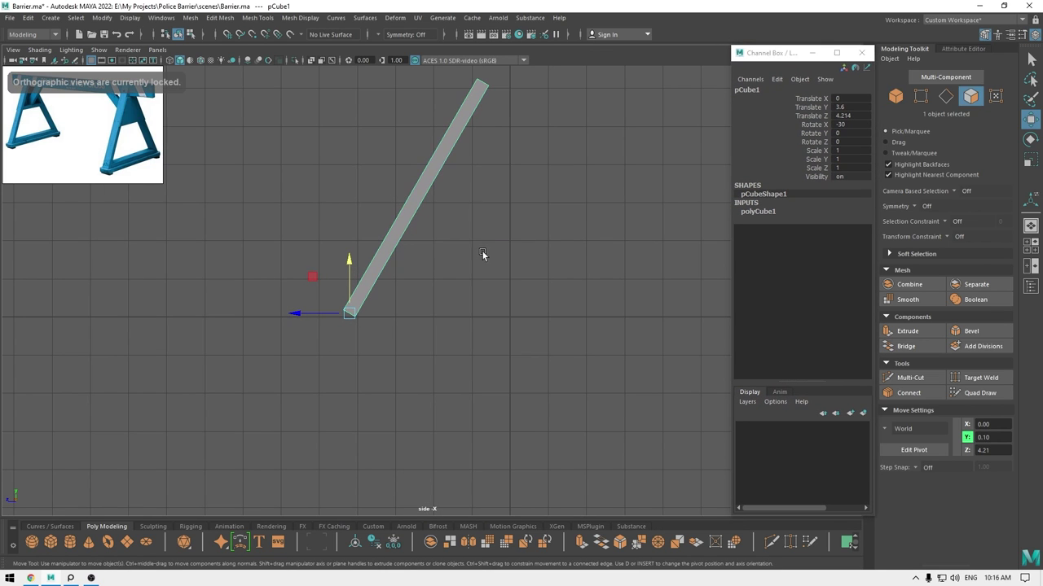
pyautogui.moveTo(310, 291); pyautogui.dragTo(390, 283)
pyautogui.press('space')
pyautogui.keyDown('ctrl'); pyautogui.moveTo(413, 235); pyautogui.dragTo(298, 144); pyautogui.keyUp('ctrl')
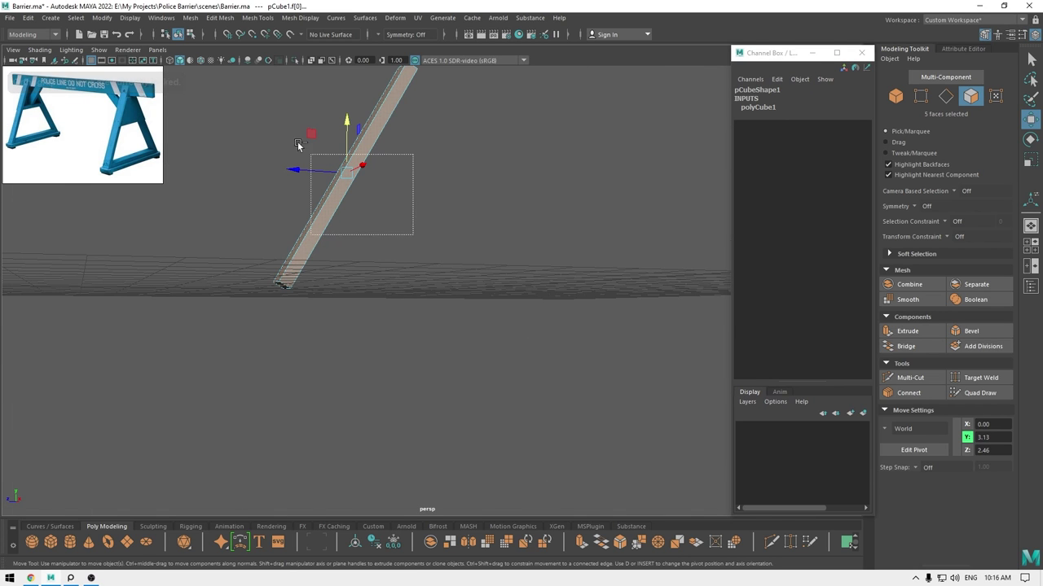
pyautogui.keyDown('alt'); pyautogui.moveTo(355, 337); pyautogui.dragTo(385, 272); pyautogui.keyUp('alt')
pyautogui.keyDown('alt'); pyautogui.moveTo(325, 239); pyautogui.dragTo(366, 297); pyautogui.keyUp('alt')
pyautogui.press('space')
pyautogui.keyDown('alt'); pyautogui.moveTo(366, 296); pyautogui.dragTo(398, 299, button='middle'); pyautogui.keyUp('alt')
pyautogui.keyDown('alt'); pyautogui.moveTo(397, 299); pyautogui.dragTo(432, 391, button='right'); pyautogui.keyUp('alt')
pyautogui.press('e')
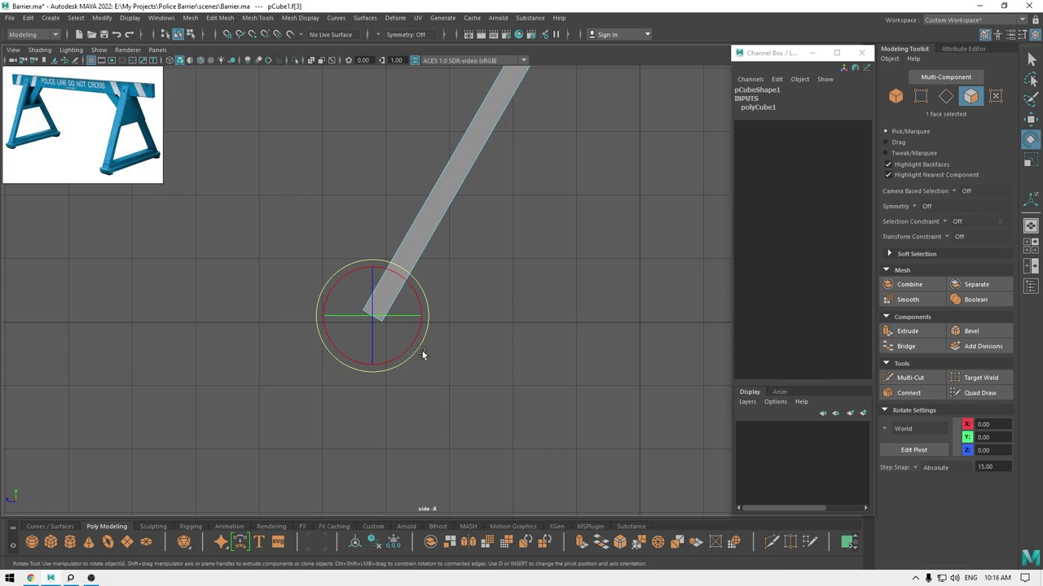
pyautogui.moveTo(417, 344); pyautogui.dragTo(422, 334)
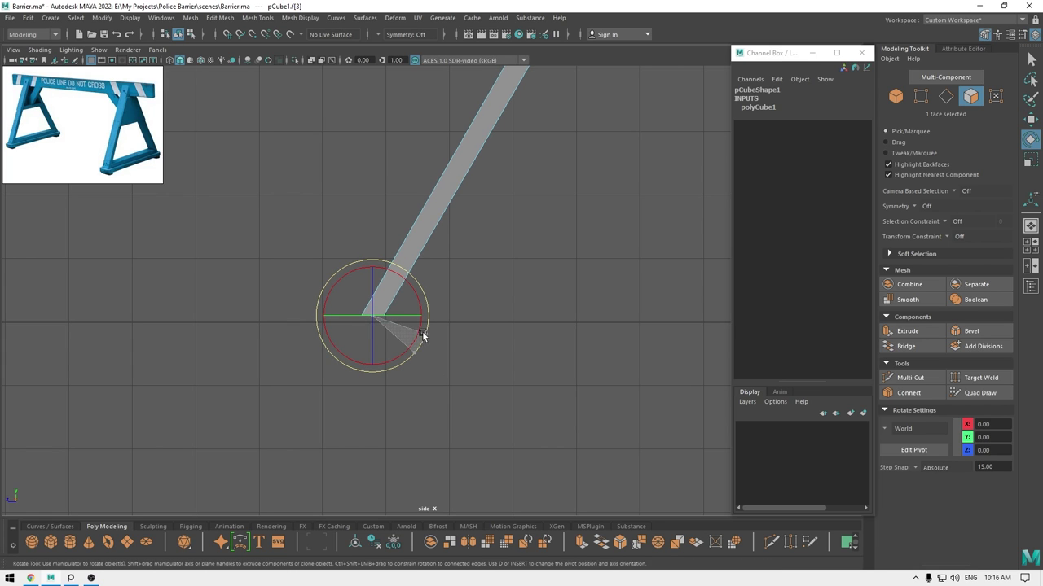
pyautogui.press('w')
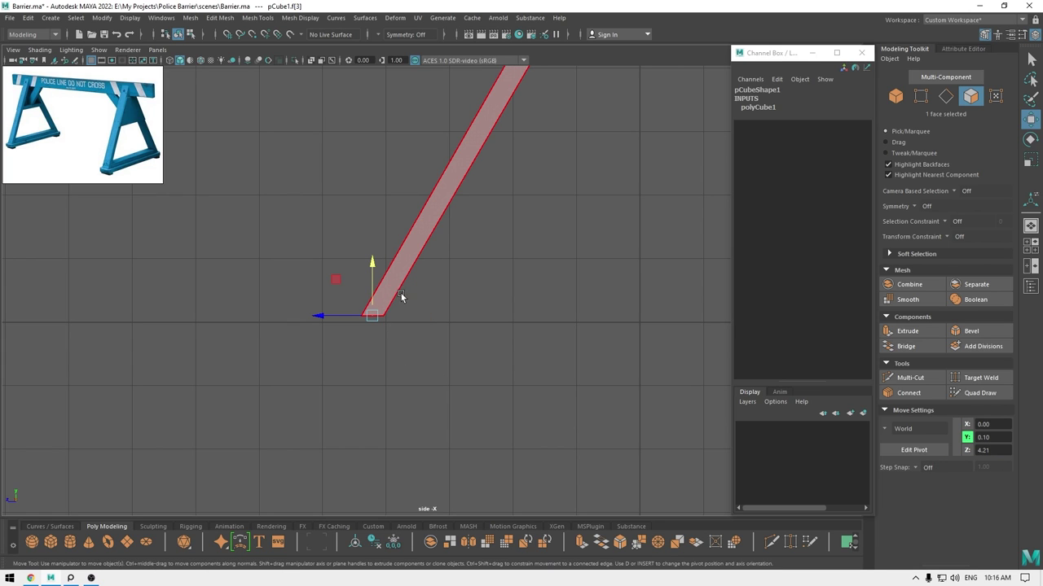
# Select only the post's top end face and rotate it in the side view until it stands vertical.
pyautogui.keyDown('alt'); pyautogui.moveTo(400, 294); pyautogui.dragTo(384, 226, button='right'); pyautogui.keyUp('alt')
pyautogui.keyDown('alt'); pyautogui.moveTo(384, 227); pyautogui.dragTo(380, 331, button='middle'); pyautogui.keyUp('alt')
pyautogui.keyDown('alt'); pyautogui.moveTo(409, 312); pyautogui.dragTo(454, 422, button='right'); pyautogui.keyUp('alt')
pyautogui.keyDown('alt'); pyautogui.moveTo(454, 422); pyautogui.dragTo(455, 389, button='middle'); pyautogui.keyUp('alt')
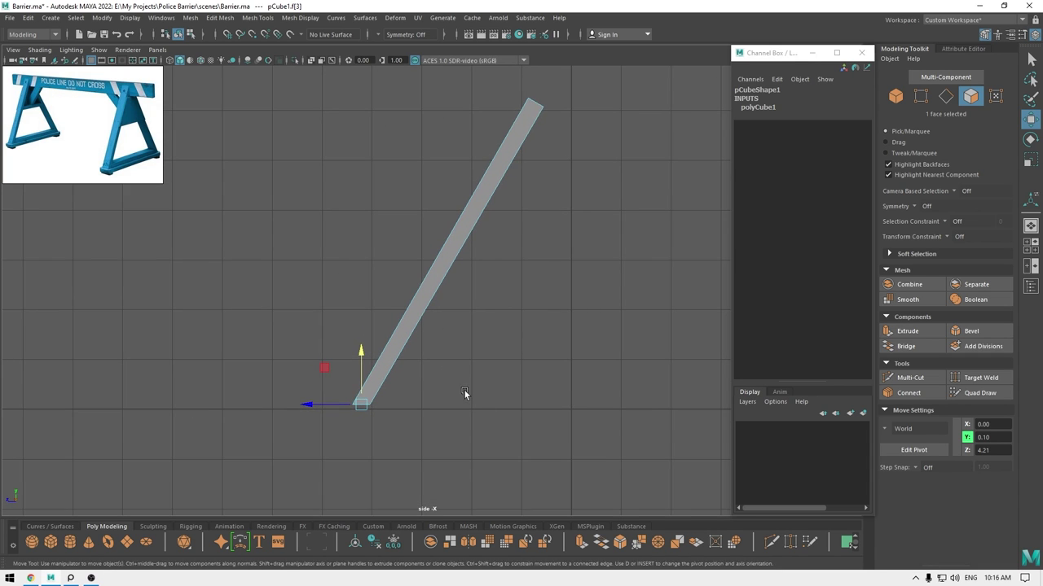
pyautogui.keyDown('alt'); pyautogui.moveTo(548, 147); pyautogui.dragTo(467, 213, button='middle'); pyautogui.keyUp('alt')
pyautogui.moveTo(416, 142); pyautogui.dragTo(549, 242)
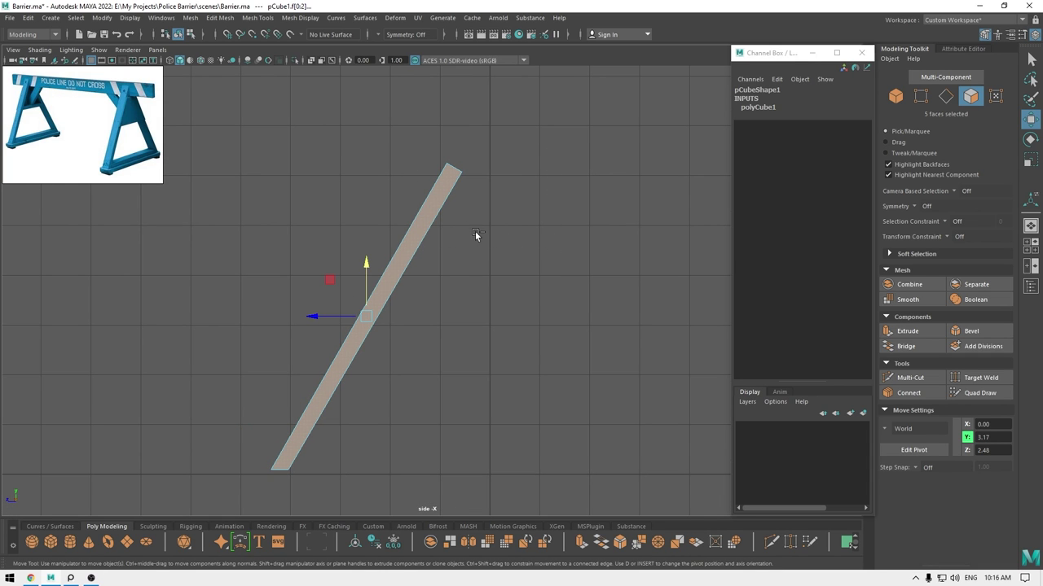
pyautogui.keyDown('ctrl'); pyautogui.moveTo(406, 206); pyautogui.dragTo(286, 243); pyautogui.keyUp('ctrl')
pyautogui.press('space')
pyautogui.press('space')
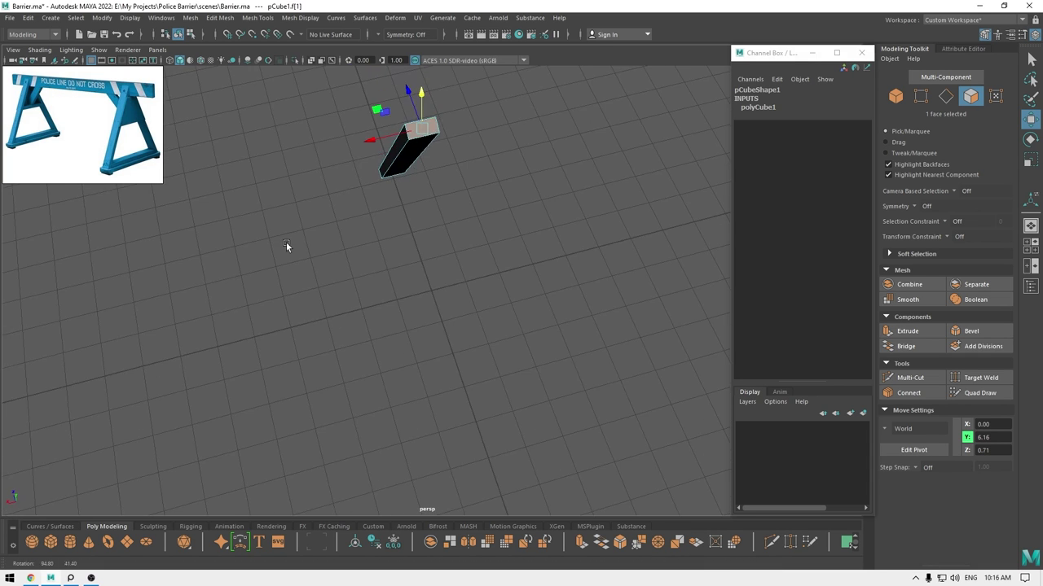
pyautogui.keyDown('alt'); pyautogui.moveTo(457, 129); pyautogui.dragTo(541, 136); pyautogui.keyUp('alt')
pyautogui.press('space')
pyautogui.press('e')
pyautogui.moveTo(478, 215); pyautogui.dragTo(435, 220)
pyautogui.press('w')
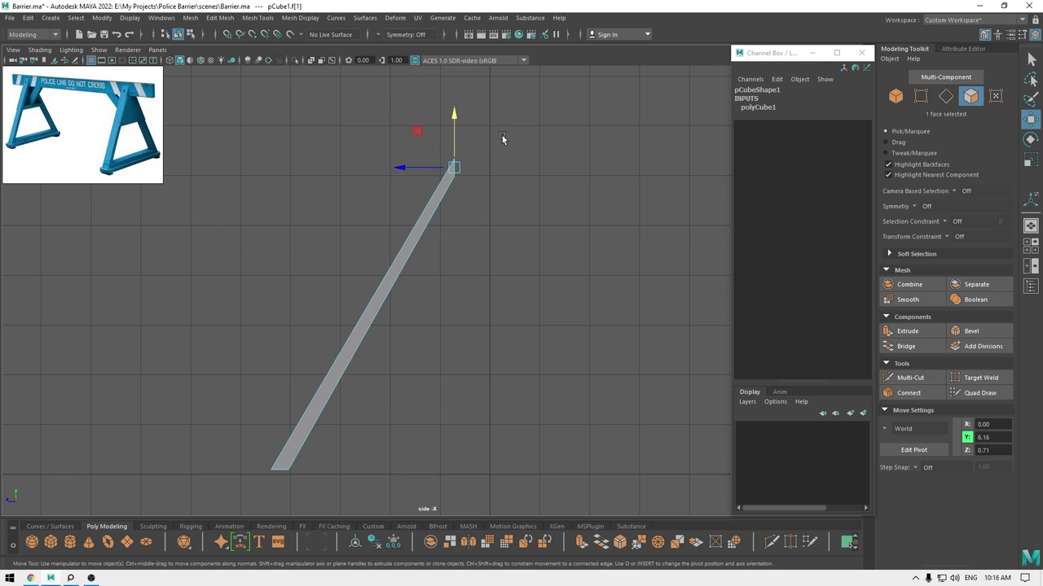
# Select the two lower vertices of the vertical top end and move them down to about 5.75 in Y.
pyautogui.moveTo(504, 140); pyautogui.dragTo(444, 140, button='right')
pyautogui.moveTo(463, 171); pyautogui.dragTo(513, 160)
pyautogui.press('space')
pyautogui.moveTo(457, 121); pyautogui.dragTo(454, 137)
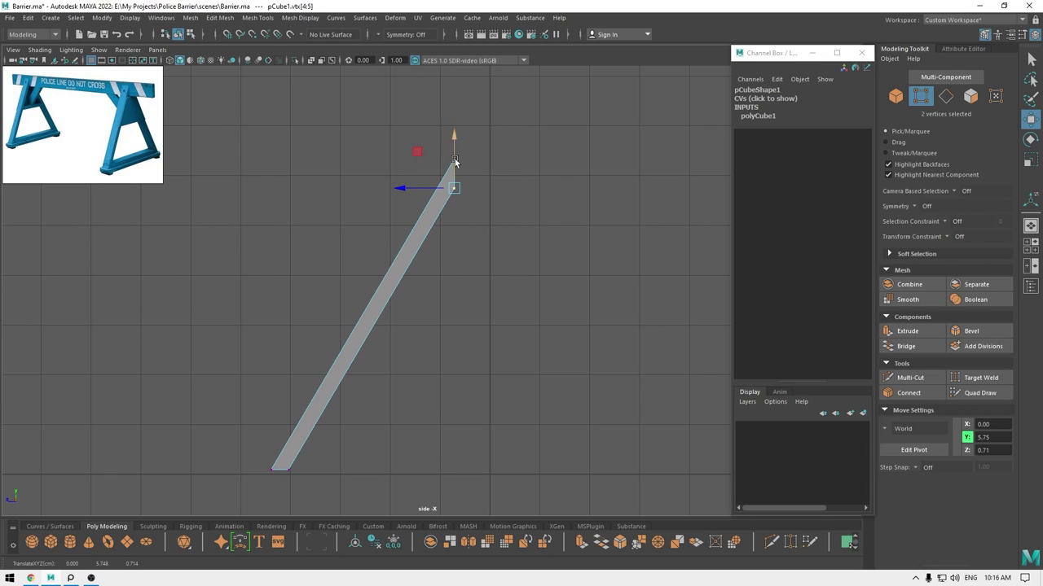
pyautogui.keyDown('alt'); pyautogui.moveTo(455, 243); pyautogui.dragTo(466, 185, button='middle'); pyautogui.keyUp('alt')
# Reselect the post and nudge the two inner vertices of its bottom end slightly along Z.
pyautogui.moveTo(450, 161); pyautogui.dragTo(494, 152, button='right')
pyautogui.click(524, 211)
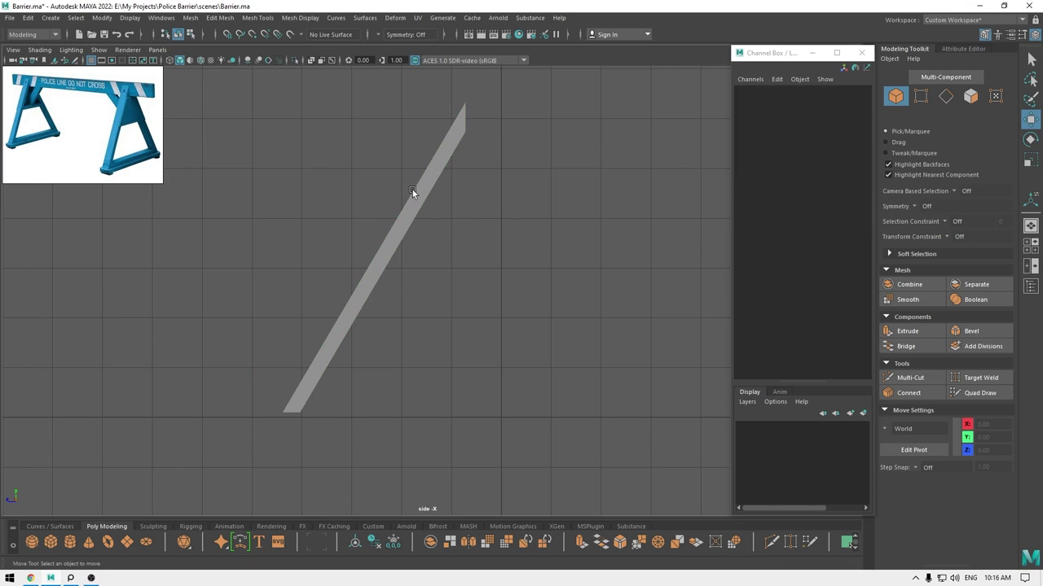
pyautogui.click(412, 190)
pyautogui.moveTo(368, 273); pyautogui.dragTo(312, 262, button='right')
pyautogui.moveTo(291, 440); pyautogui.dragTo(256, 417)
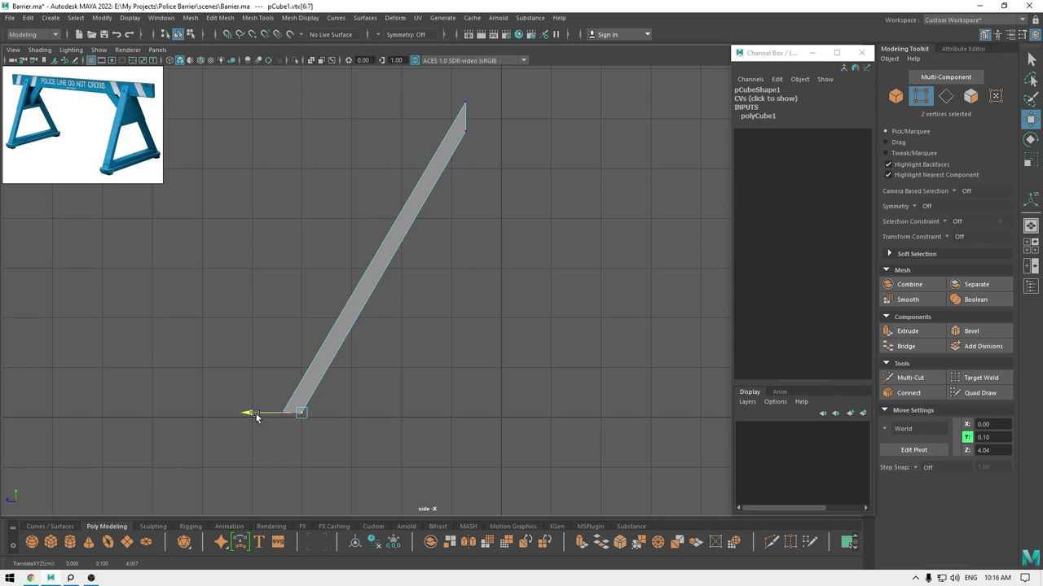
# Move the whole post down to about 3.5 in Y and inward to about 3.63 in Z.
pyautogui.moveTo(300, 261); pyautogui.dragTo(369, 218, button='right')
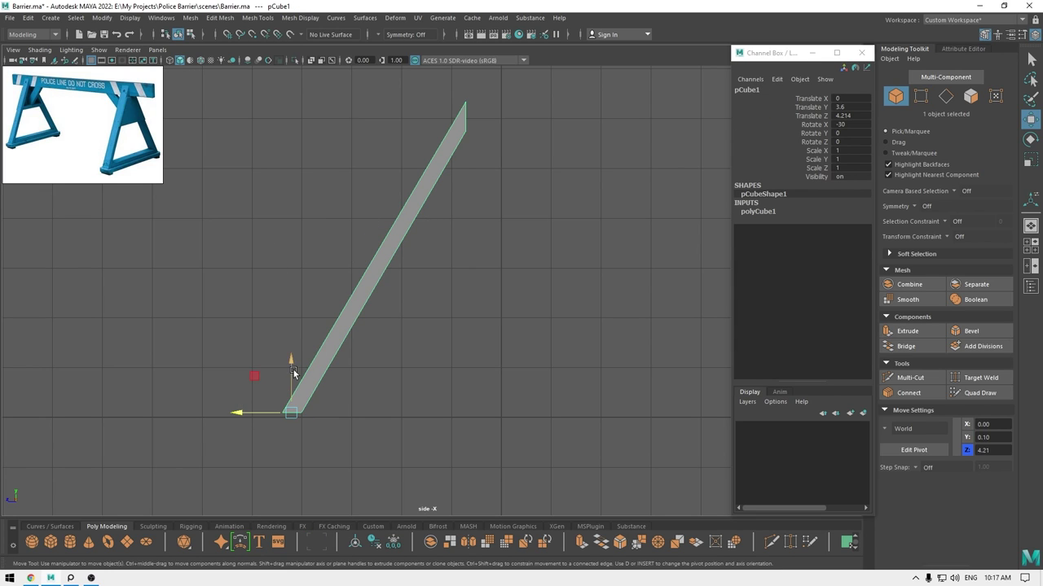
pyautogui.moveTo(294, 374); pyautogui.dragTo(292, 379)
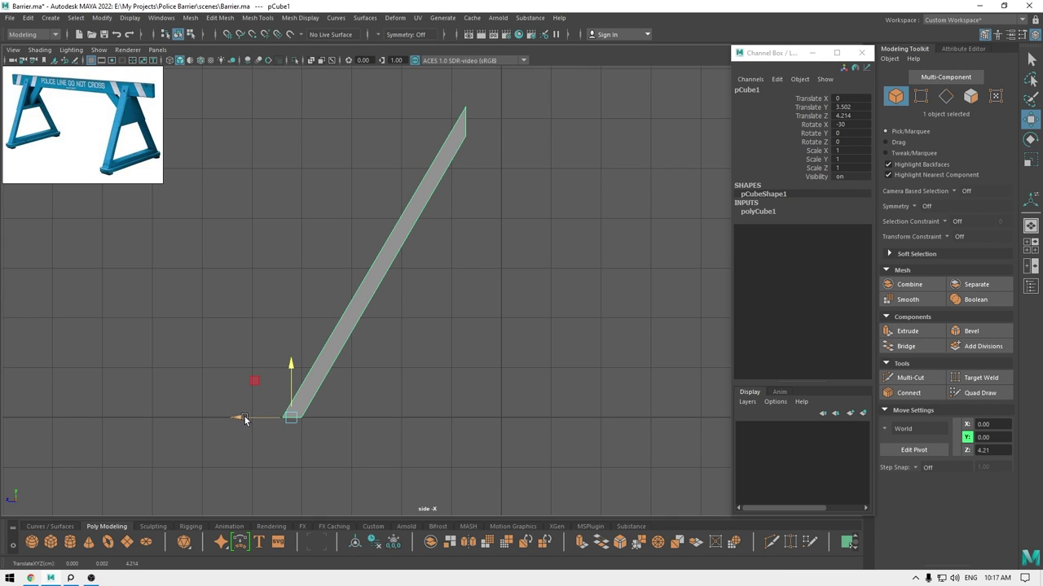
pyautogui.moveTo(245, 419); pyautogui.dragTo(268, 421)
# In the perspective view, scale the post along X to make it slightly narrower.
pyautogui.keyDown('alt'); pyautogui.moveTo(503, 331); pyautogui.dragTo(376, 316, button='middle'); pyautogui.keyUp('alt')
pyautogui.keyDown('alt'); pyautogui.moveTo(376, 316); pyautogui.dragTo(374, 266, button='right'); pyautogui.keyUp('alt')
pyautogui.press('space')
pyautogui.moveTo(374, 267); pyautogui.dragTo(527, 260)
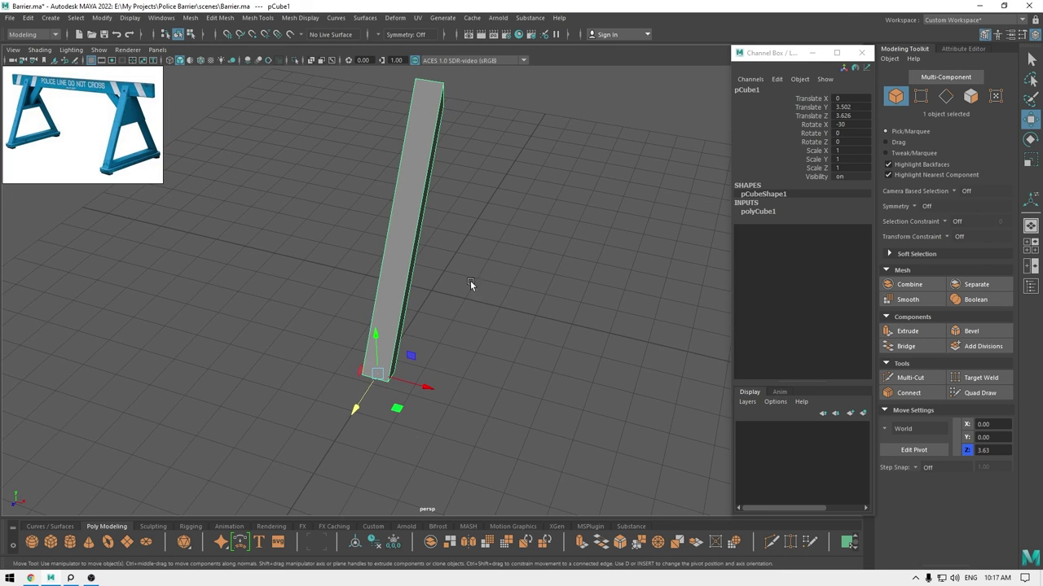
pyautogui.press('r')
pyautogui.moveTo(471, 292); pyautogui.dragTo(389, 290)
pyautogui.moveTo(424, 385); pyautogui.dragTo(410, 388)
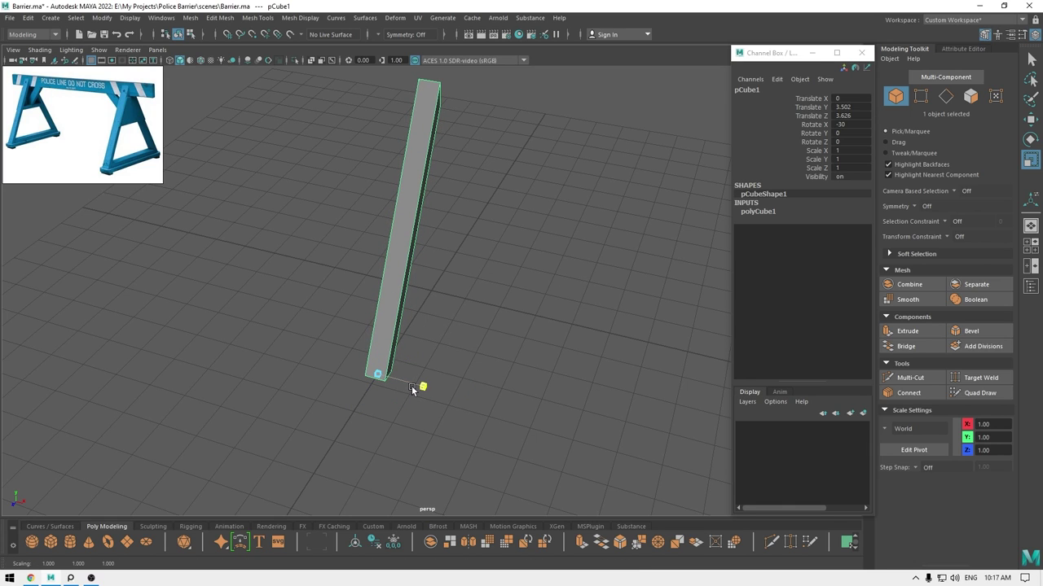
# In the side view, move the slanted leg's pivot along Z and snap it to the grid origin.
pyautogui.click(411, 385)
pyautogui.keyDown('alt'); pyautogui.moveTo(438, 319); pyautogui.dragTo(401, 253); pyautogui.keyUp('alt')
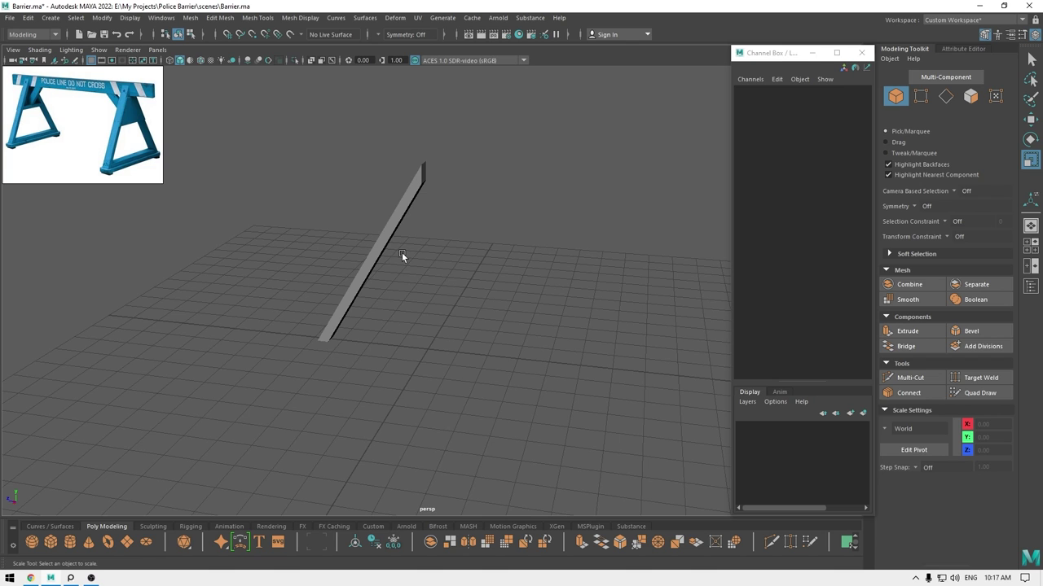
pyautogui.press('space')
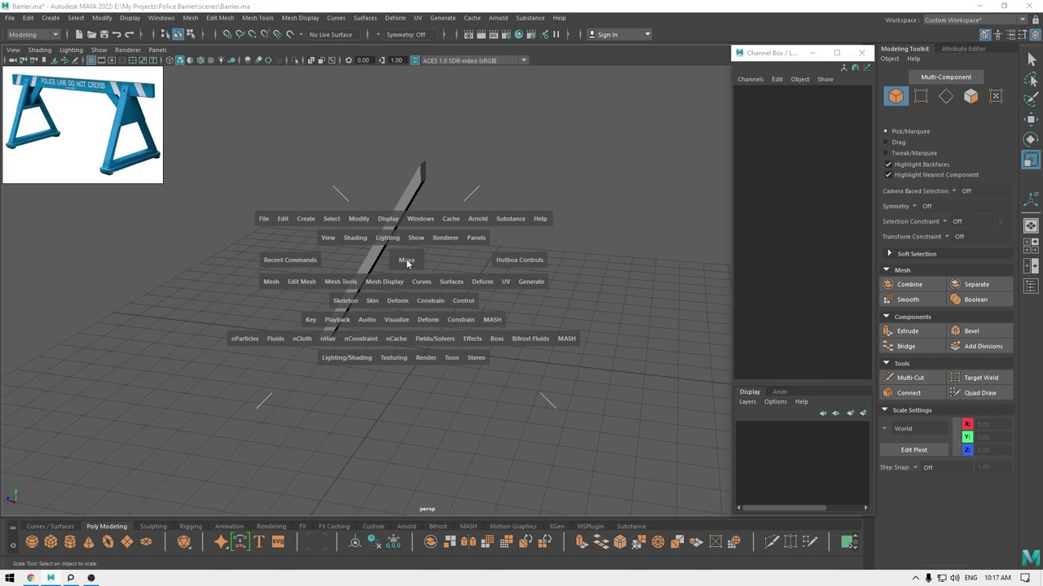
pyautogui.moveTo(406, 261); pyautogui.dragTo(474, 265)
pyautogui.scroll(-1, 431, 264)
pyautogui.press('space')
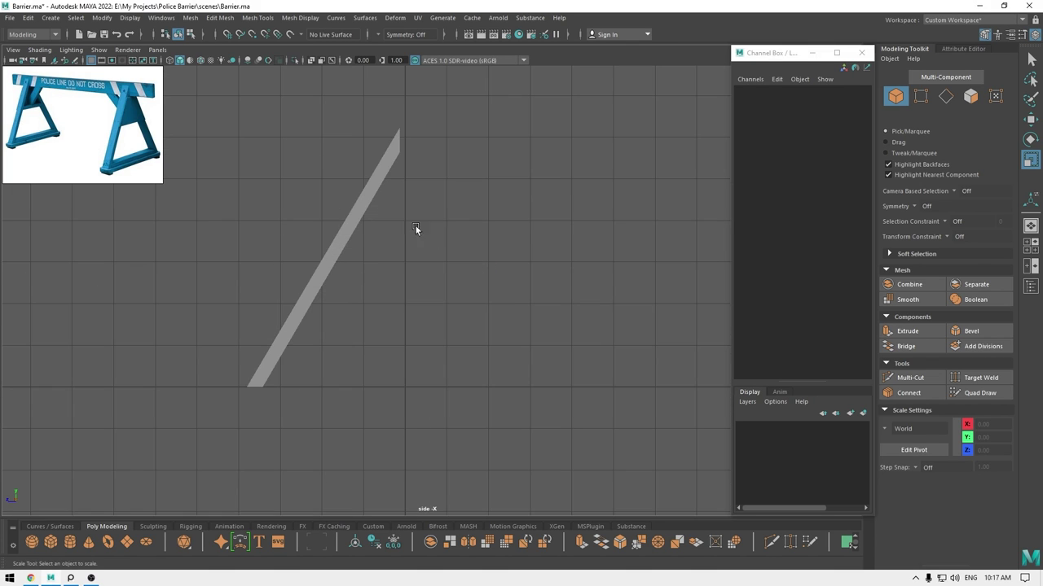
pyautogui.click(349, 217)
pyautogui.keyDown('alt'); pyautogui.moveTo(384, 253); pyautogui.dragTo(435, 208, button='middle'); pyautogui.keyUp('alt')
pyautogui.press('w')
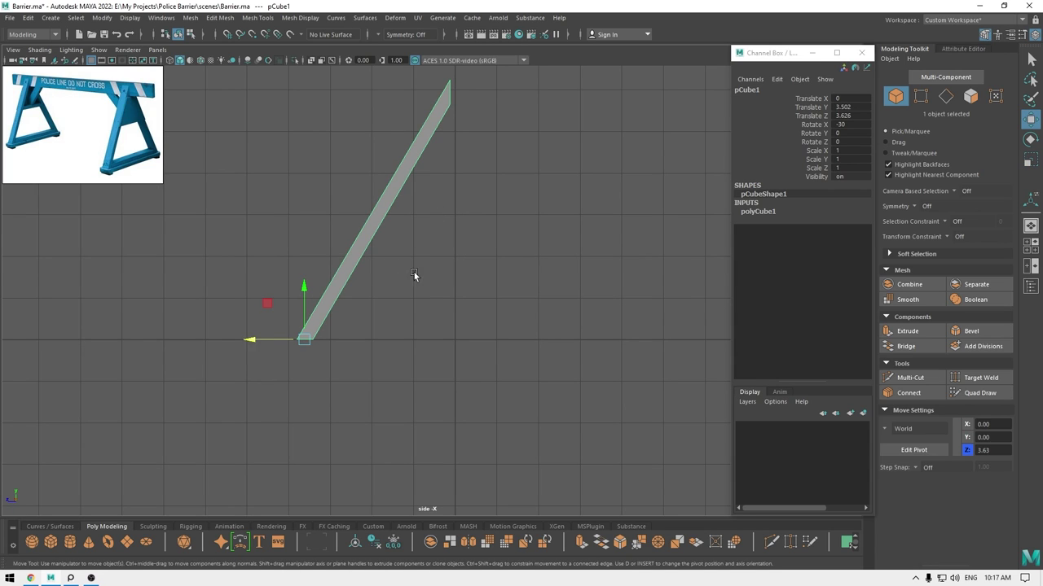
pyautogui.press('d')
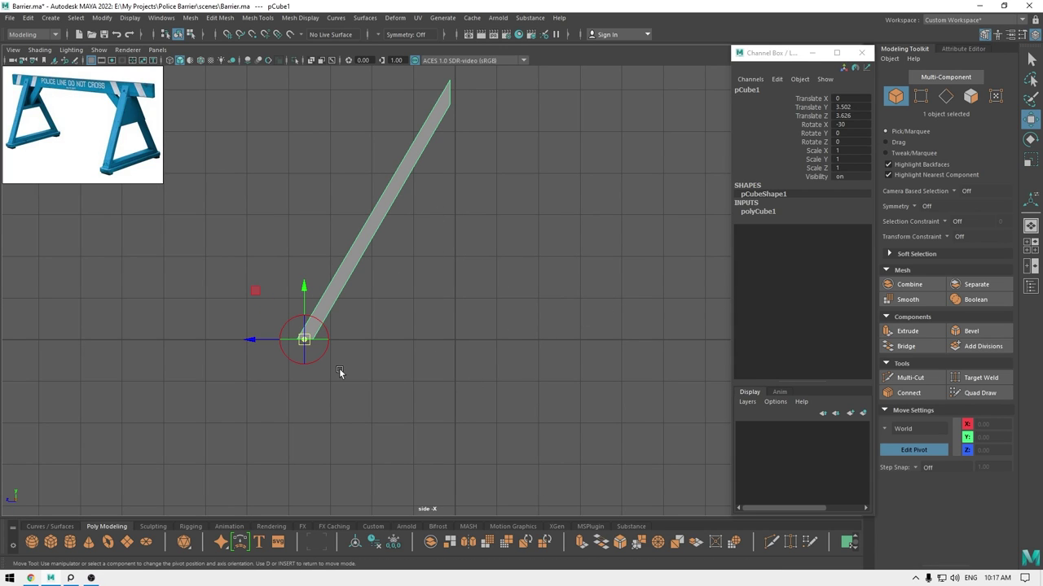
pyautogui.press('x')
pyautogui.moveTo(256, 341); pyautogui.dragTo(403, 341)
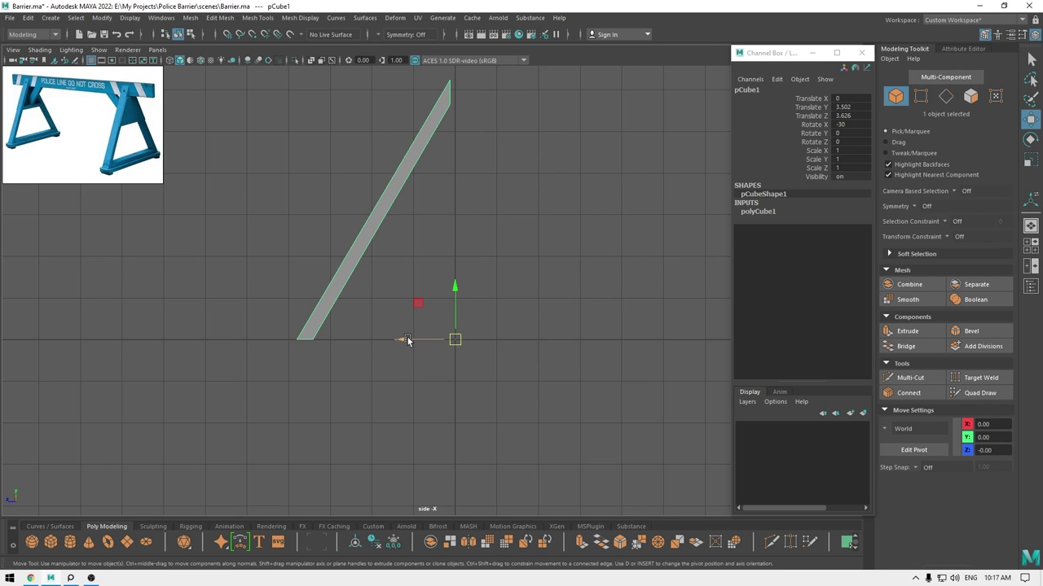
# Duplicate the leg and rotate the copy 180 degrees about Y to form the opposite leg of the A-frame.
pyautogui.hotkey('ctrl', 'd')
pyautogui.press('e')
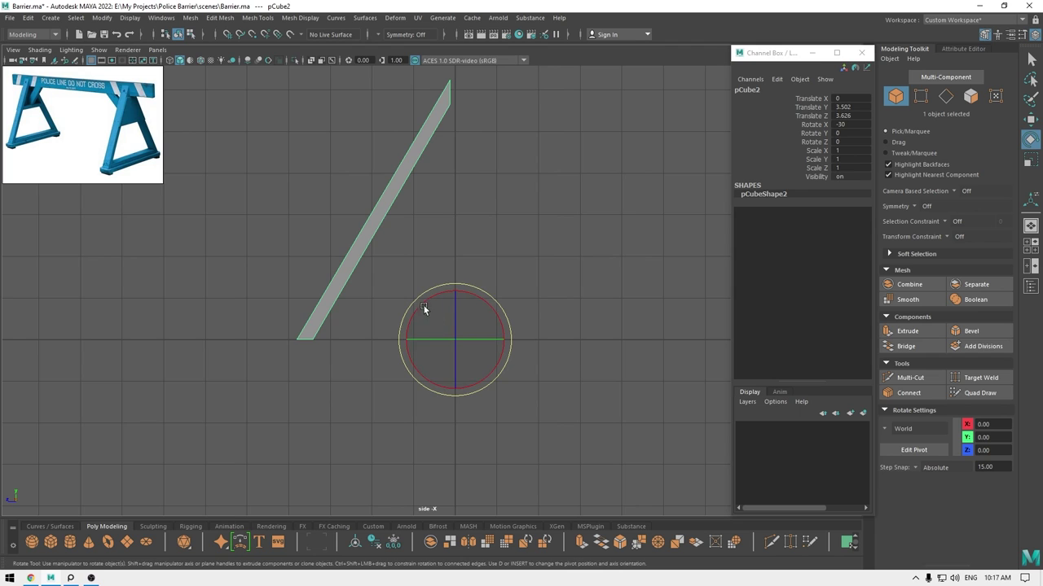
pyautogui.keyDown('alt'); pyautogui.moveTo(424, 306); pyautogui.dragTo(238, 288, button='middle'); pyautogui.keyUp('alt')
pyautogui.moveTo(280, 341); pyautogui.dragTo(425, 340)
pyautogui.press('space')
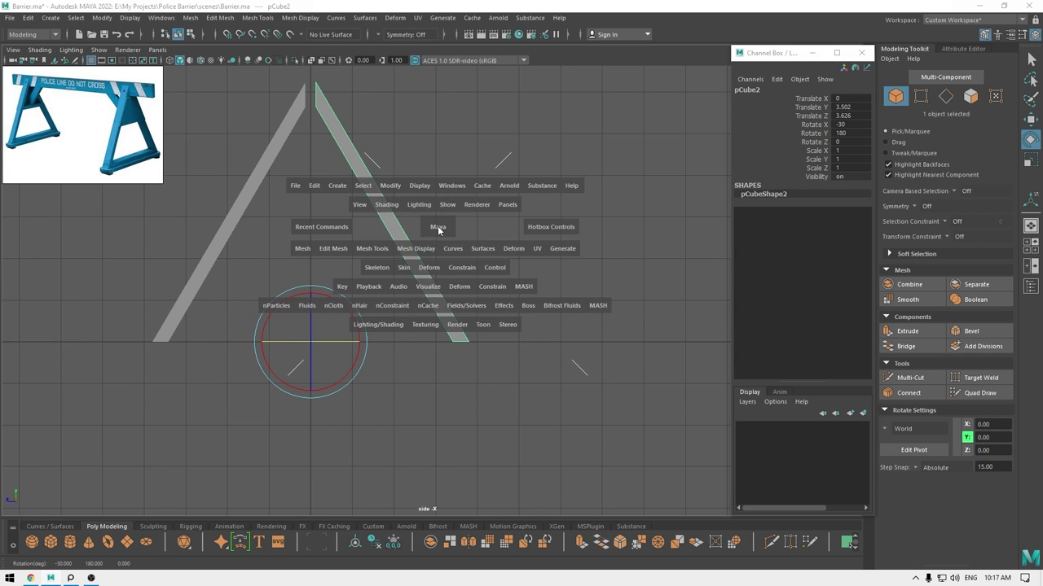
pyautogui.moveTo(438, 228); pyautogui.dragTo(509, 228)
pyautogui.press('w')
pyautogui.click(481, 303)
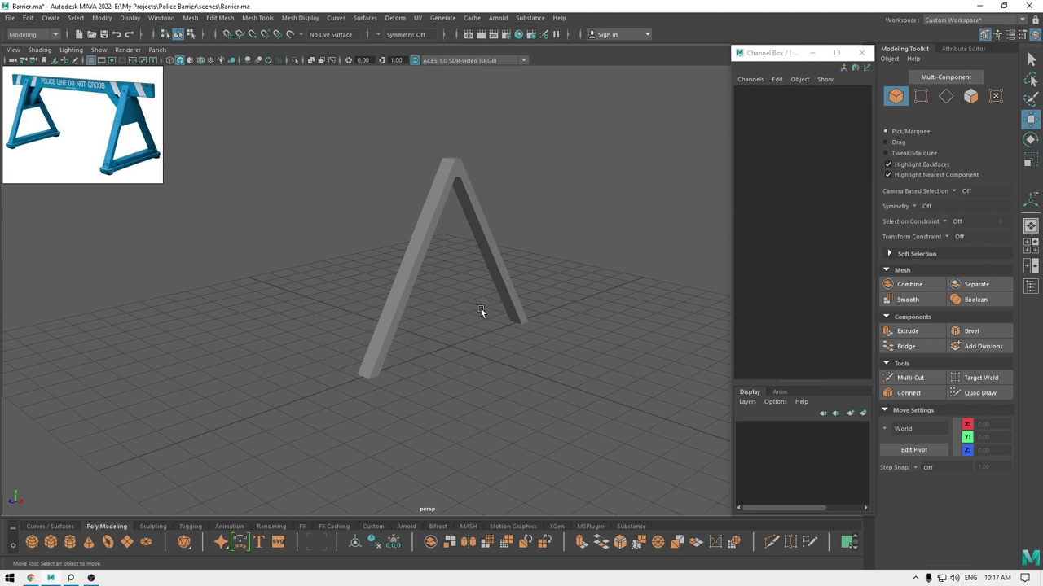
# Create a polygon cube for the crossbar and raise it between the legs to about 3.7 in Y.
pyautogui.keyDown('alt'); pyautogui.moveTo(480, 307); pyautogui.dragTo(394, 312); pyautogui.keyUp('alt')
pyautogui.keyDown('alt'); pyautogui.moveTo(394, 308); pyautogui.dragTo(134, 203, button='right'); pyautogui.keyUp('alt')
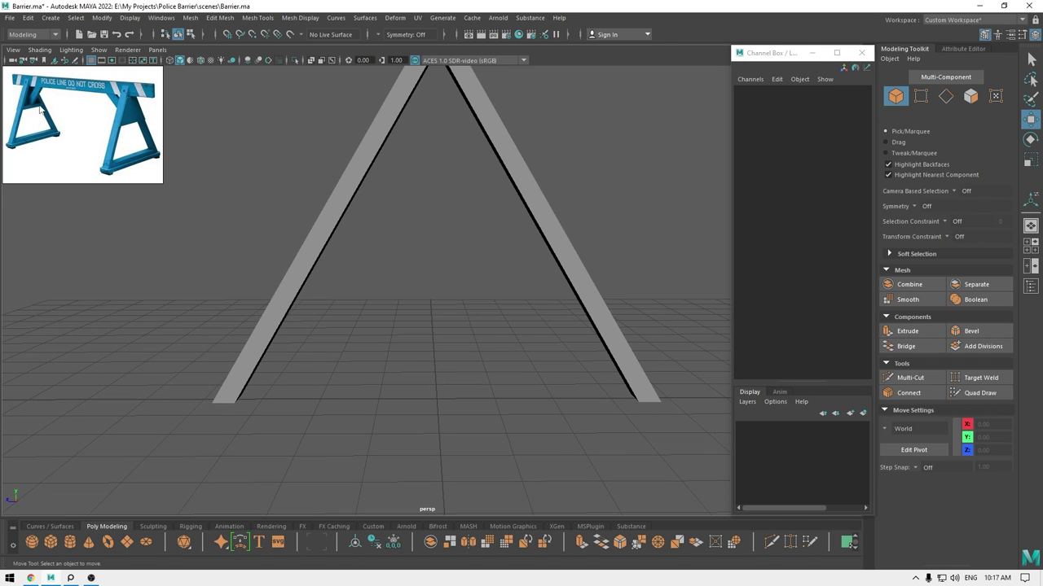
pyautogui.scroll(5, 39, 110)
pyautogui.scroll(-2, 412, 229)
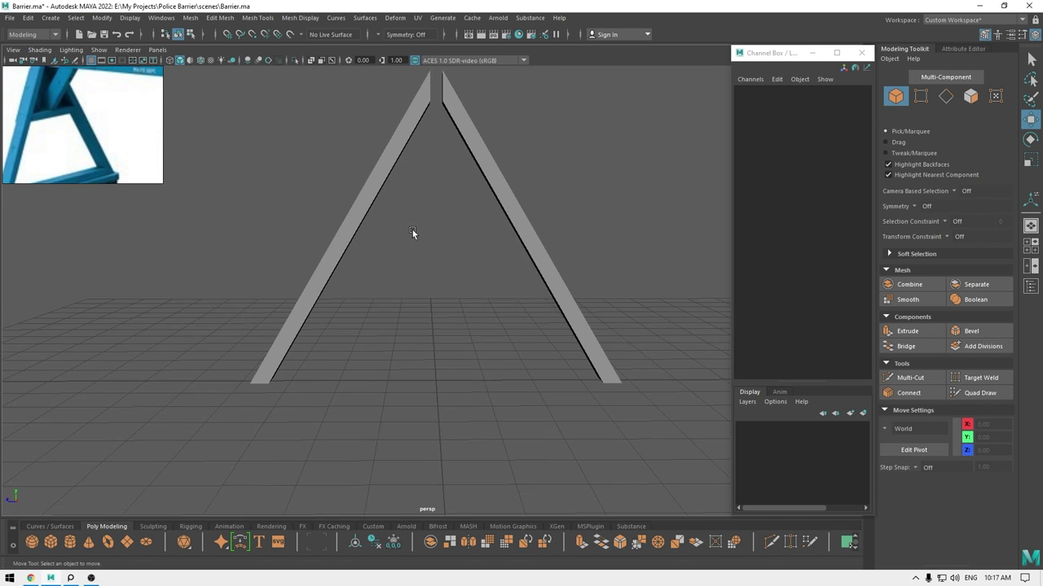
pyautogui.keyDown('alt'); pyautogui.moveTo(429, 208); pyautogui.dragTo(391, 231, button='middle'); pyautogui.keyUp('alt')
pyautogui.press('space')
pyautogui.moveTo(391, 231); pyautogui.dragTo(446, 234)
pyautogui.click(447, 234)
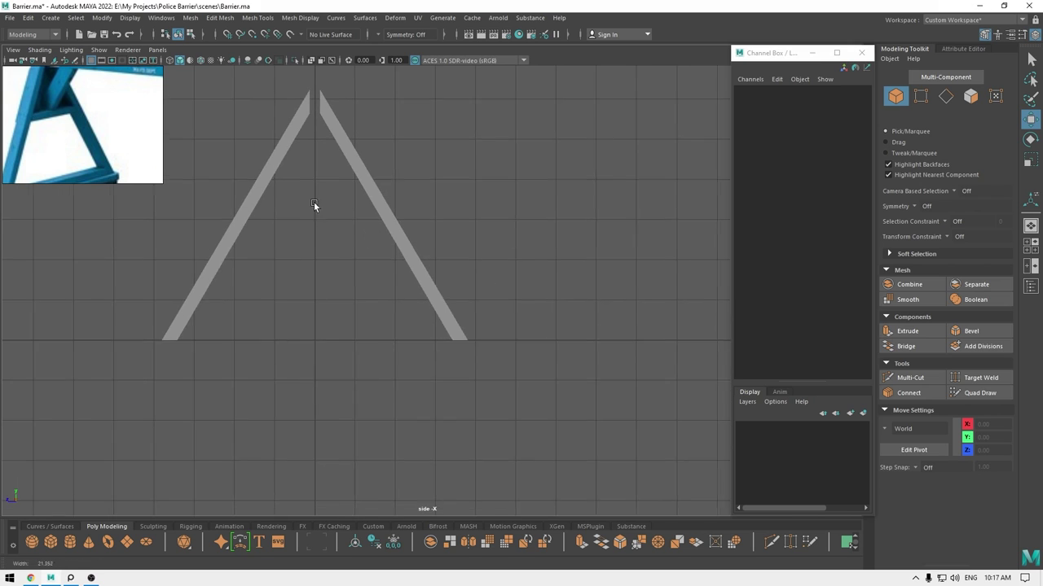
pyautogui.keyDown('alt'); pyautogui.moveTo(315, 204); pyautogui.dragTo(359, 203, button='middle'); pyautogui.keyUp('alt')
pyautogui.keyDown('shift'); pyautogui.moveTo(359, 203); pyautogui.dragTo(347, 175, button='right'); pyautogui.keyUp('shift')
pyautogui.scroll(2, 347, 175)
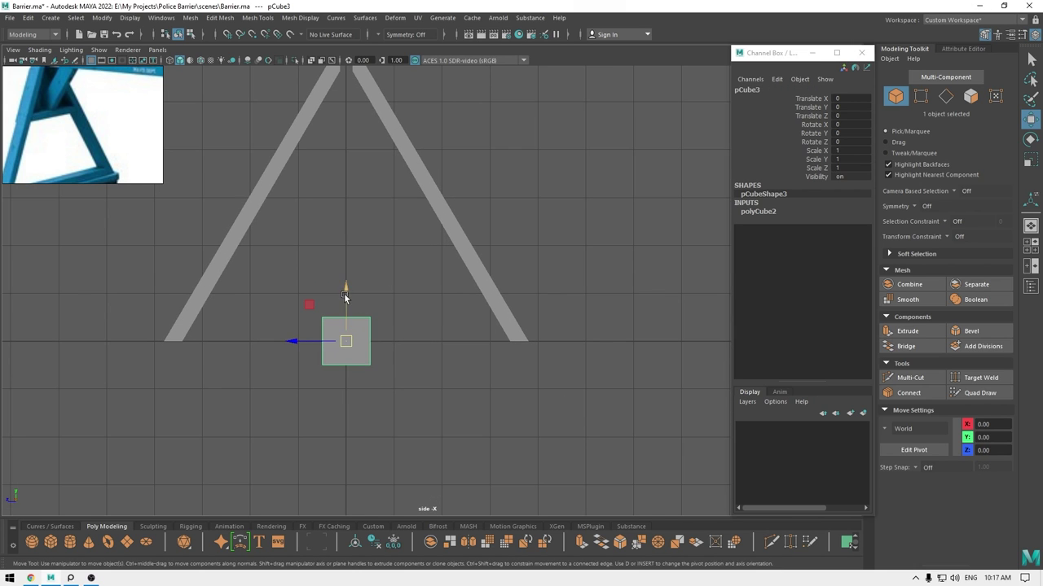
pyautogui.moveTo(344, 291); pyautogui.dragTo(348, 104)
pyautogui.scroll(2, 385, 330)
pyautogui.keyDown('alt'); pyautogui.moveTo(384, 326); pyautogui.dragTo(585, 503, button='middle'); pyautogui.keyUp('alt')
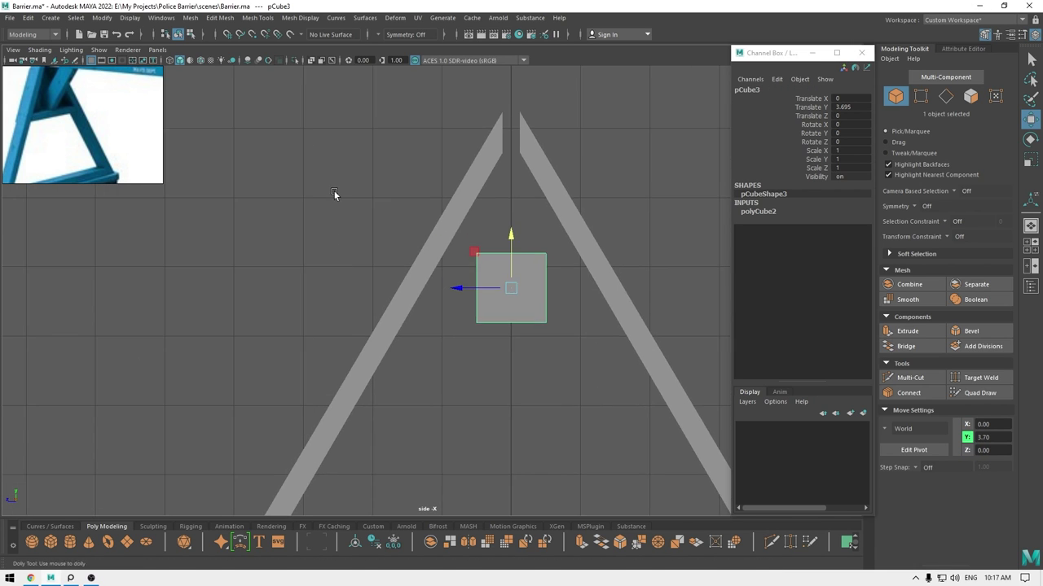
pyautogui.keyDown('alt'); pyautogui.moveTo(334, 191); pyautogui.dragTo(244, 171, button='middle'); pyautogui.keyUp('alt')
pyautogui.scroll(1, 263, 244)
# Set the crossbar cube's depth to about 1.89 and its height to about 0.26.
pyautogui.hotkey('ctrl', 's')
pyautogui.press('t')
pyautogui.keyDown('alt'); pyautogui.moveTo(422, 250); pyautogui.dragTo(414, 250, button='middle'); pyautogui.keyUp('alt')
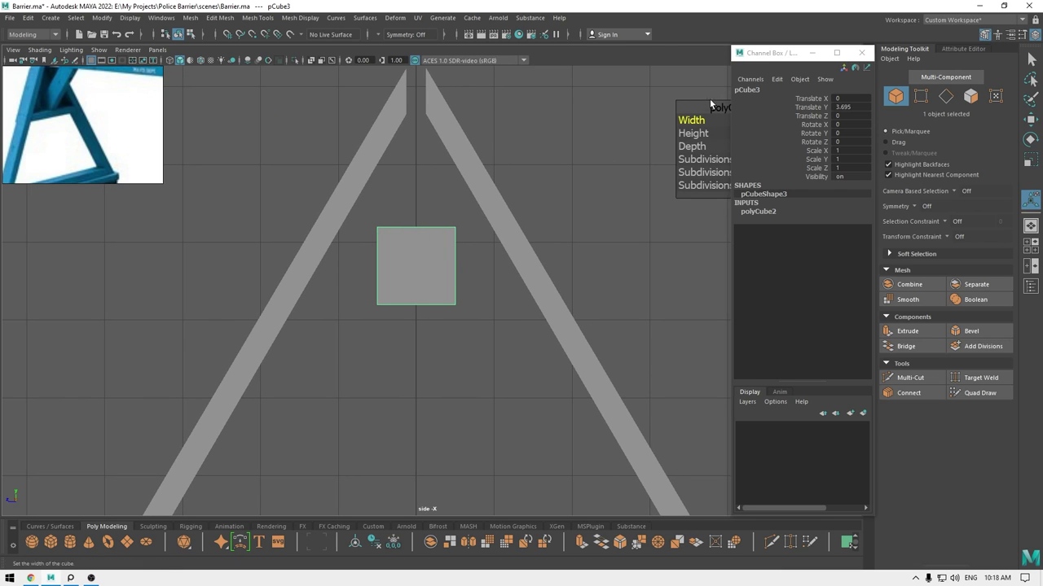
pyautogui.moveTo(709, 99); pyautogui.dragTo(572, 103)
pyautogui.moveTo(562, 146); pyautogui.dragTo(520, 143)
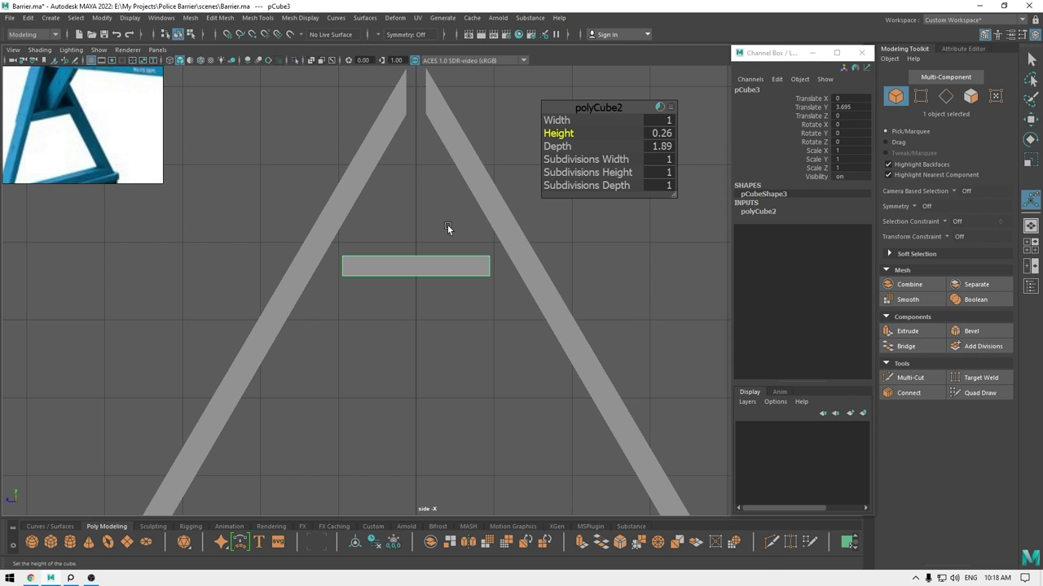
pyautogui.press('w')
# Select the crossbar's end face on the positive Z side and rotate it to match the leg's slope.
pyautogui.moveTo(407, 199); pyautogui.dragTo(401, 233, button='right')
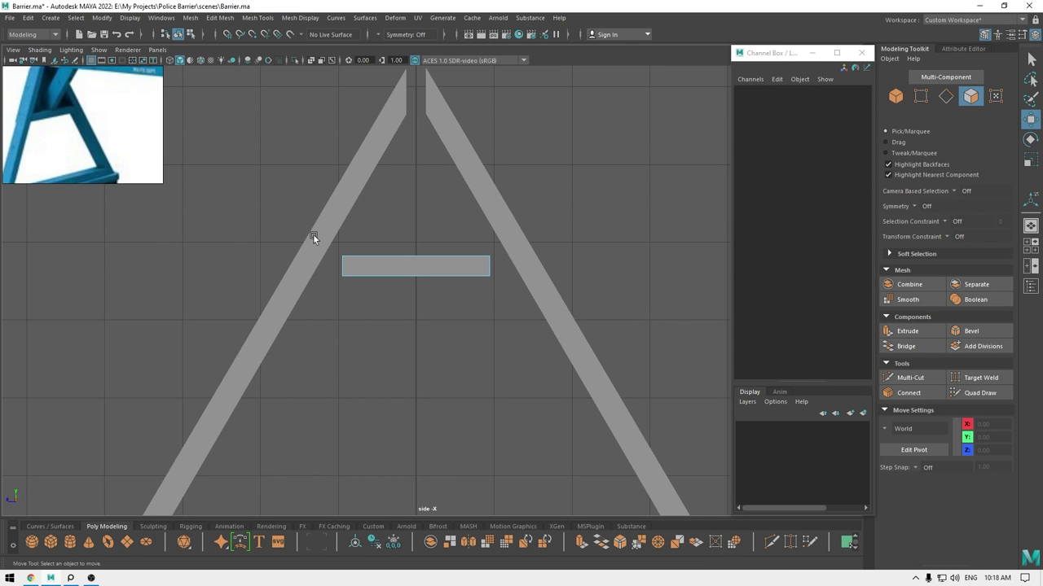
pyautogui.moveTo(313, 237); pyautogui.dragTo(578, 334)
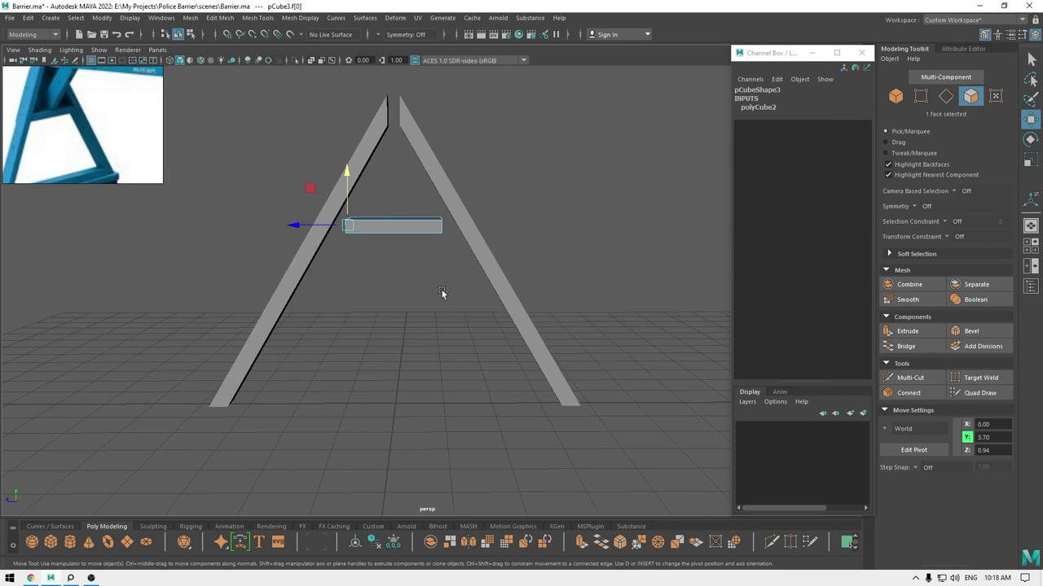
pyautogui.keyDown('alt'); pyautogui.moveTo(442, 294); pyautogui.dragTo(412, 259); pyautogui.keyUp('alt')
pyautogui.press('space')
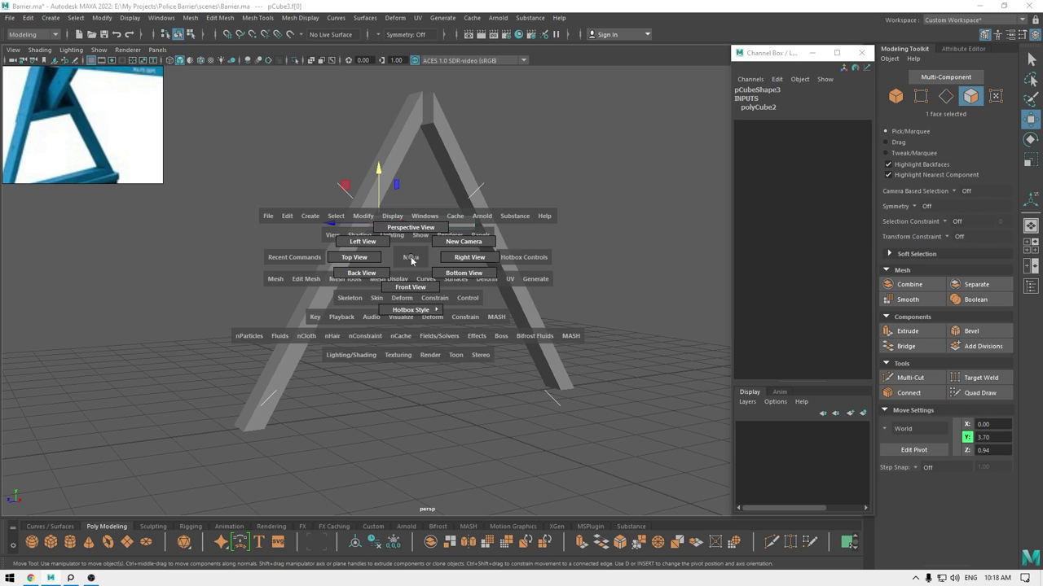
pyautogui.click(453, 263)
pyautogui.scroll(3, 319, 270)
pyautogui.press('e')
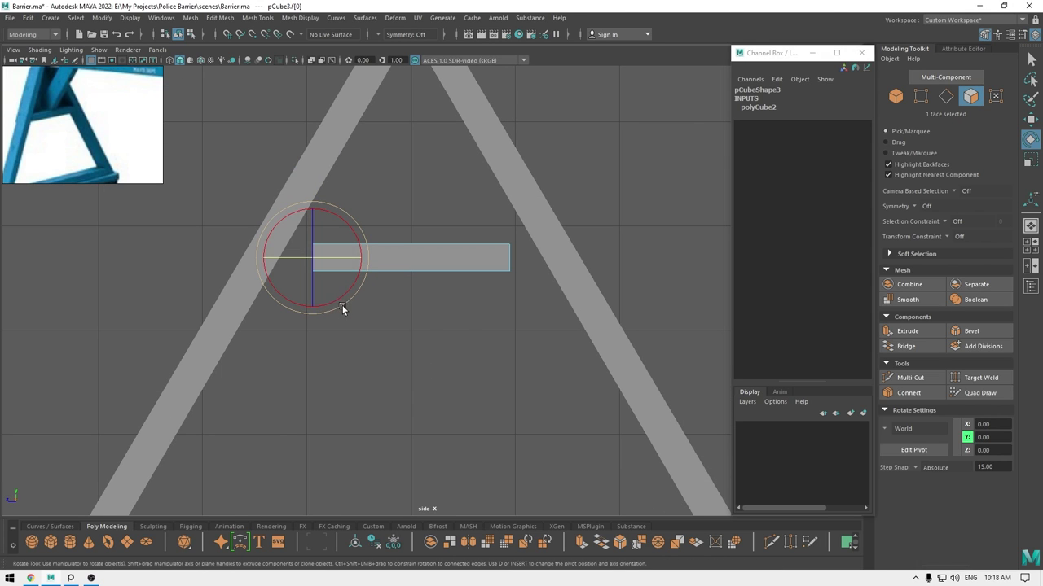
pyautogui.moveTo(351, 299); pyautogui.dragTo(330, 309)
pyautogui.press('w')
# Move the crossbar to about 0.32 in Z against the first leg and extend its square end to about -1.18 in Z.
pyautogui.moveTo(354, 224); pyautogui.dragTo(392, 213, button='right')
pyautogui.moveTo(361, 258); pyautogui.dragTo(325, 261)
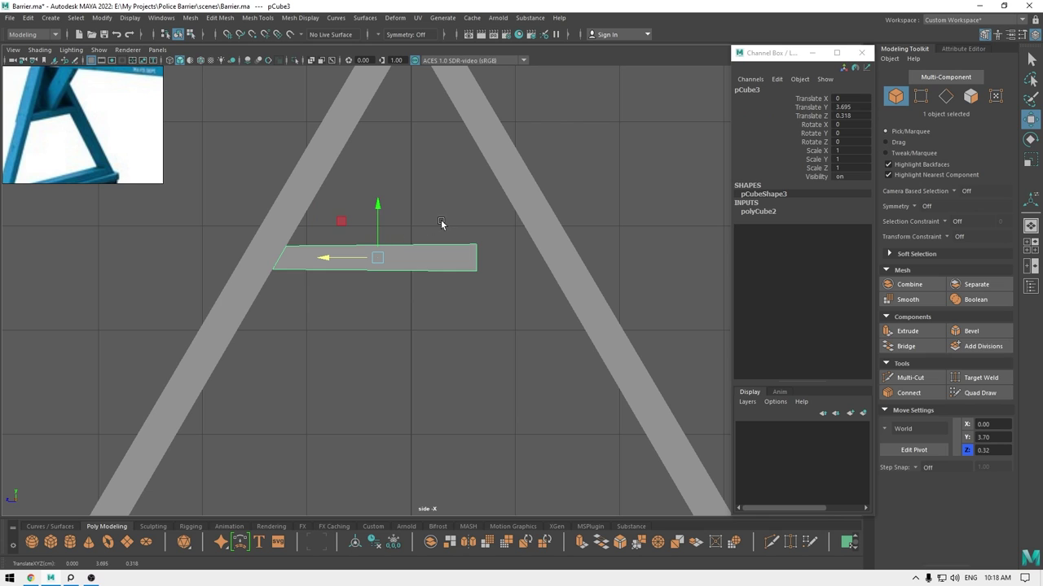
pyautogui.moveTo(441, 219); pyautogui.dragTo(384, 211, button='right')
pyautogui.moveTo(423, 204); pyautogui.dragTo(512, 293)
pyautogui.moveTo(419, 261); pyautogui.dragTo(477, 253)
# Rotate the crossbar's square end face to match the second leg's slope and nudge it along Z against that leg.
pyautogui.moveTo(445, 188); pyautogui.dragTo(445, 220, button='right')
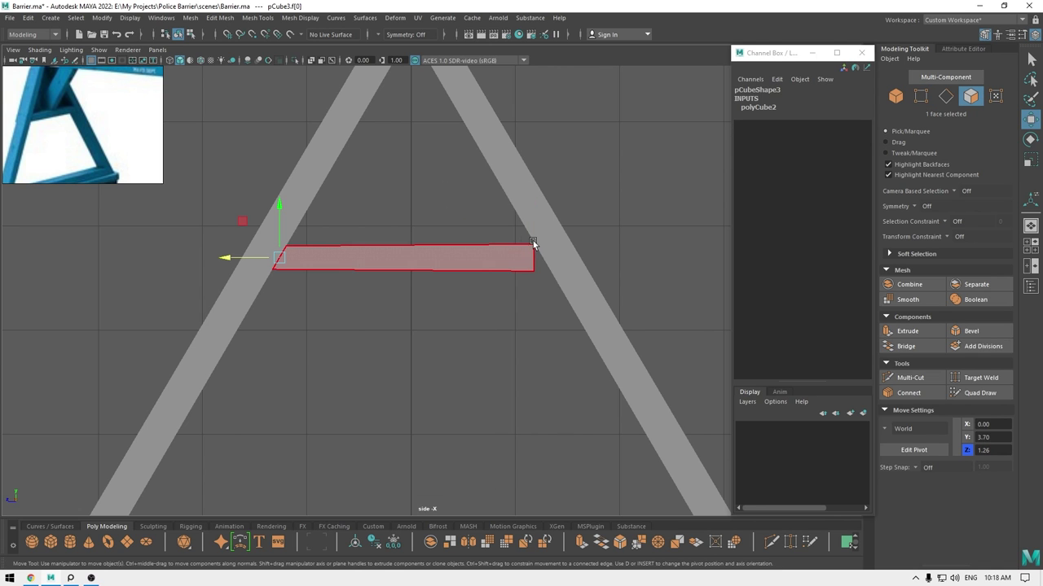
pyautogui.press('space')
pyautogui.moveTo(533, 242); pyautogui.dragTo(522, 172)
pyautogui.keyDown('alt'); pyautogui.moveTo(517, 223); pyautogui.dragTo(438, 247); pyautogui.keyUp('alt')
pyautogui.click(430, 244)
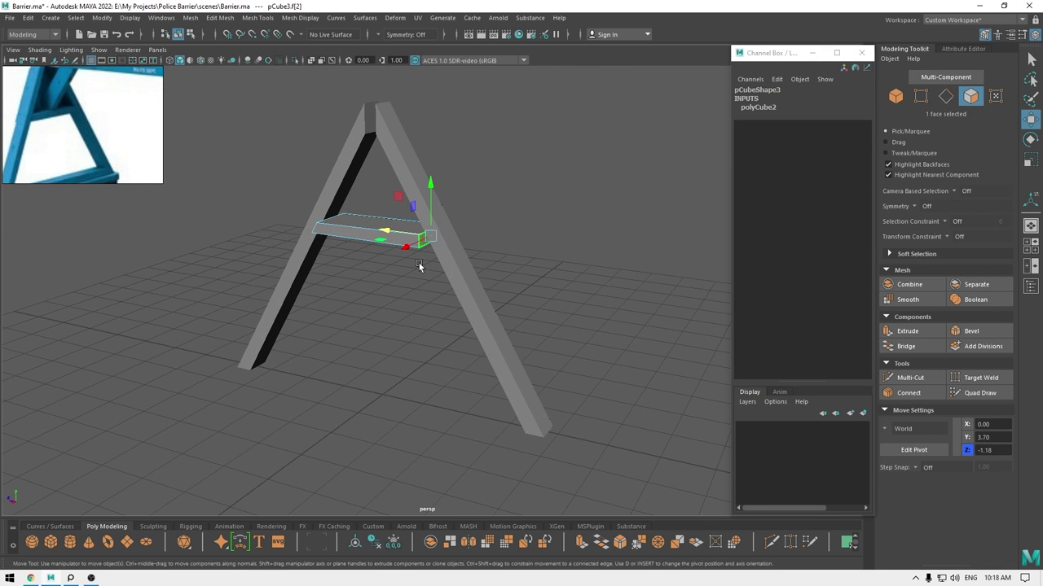
pyautogui.press('space')
pyautogui.click(496, 265)
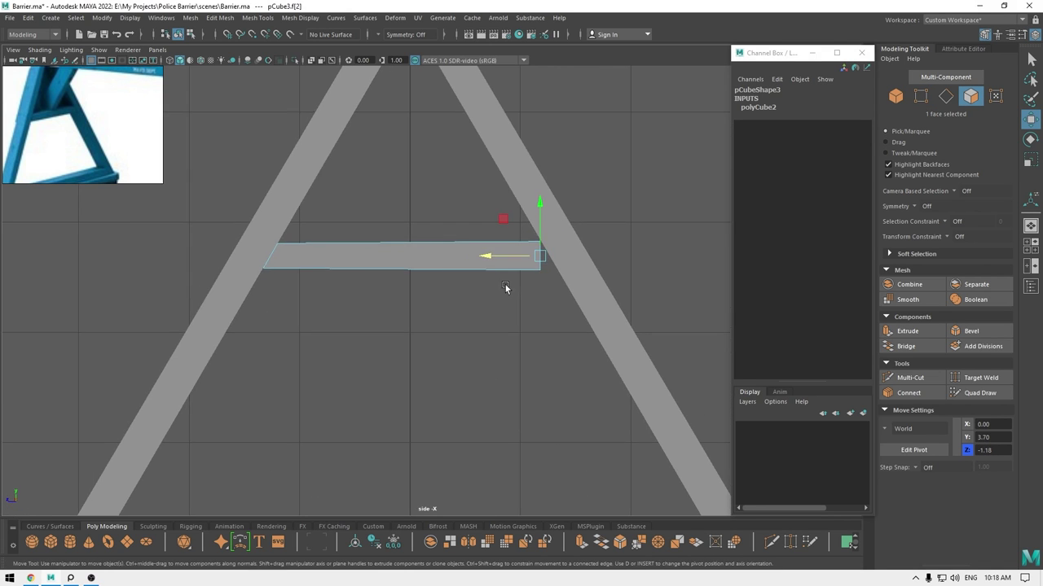
pyautogui.press('e')
pyautogui.moveTo(557, 306); pyautogui.dragTo(577, 295)
pyautogui.press('w')
pyautogui.moveTo(486, 256); pyautogui.dragTo(495, 259)
# In the perspective view, scale the whole crossbar along X so it fits within the width of the legs.
pyautogui.press('space')
pyautogui.moveTo(495, 257); pyautogui.dragTo(493, 228)
pyautogui.keyDown('alt'); pyautogui.moveTo(434, 279); pyautogui.dragTo(557, 216); pyautogui.keyUp('alt')
pyautogui.moveTo(558, 213); pyautogui.dragTo(588, 198, button='right')
pyautogui.keyDown('alt'); pyautogui.moveTo(564, 233); pyautogui.dragTo(580, 257, button='right'); pyautogui.keyUp('alt')
pyautogui.click(570, 254)
pyautogui.click(508, 243)
pyautogui.press('r')
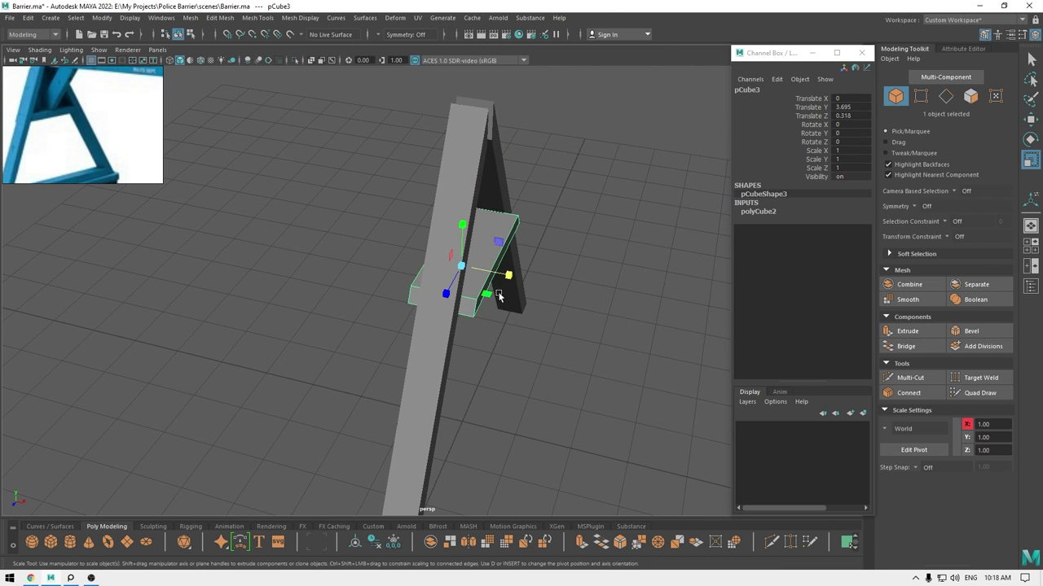
pyautogui.moveTo(509, 278); pyautogui.dragTo(318, 306)
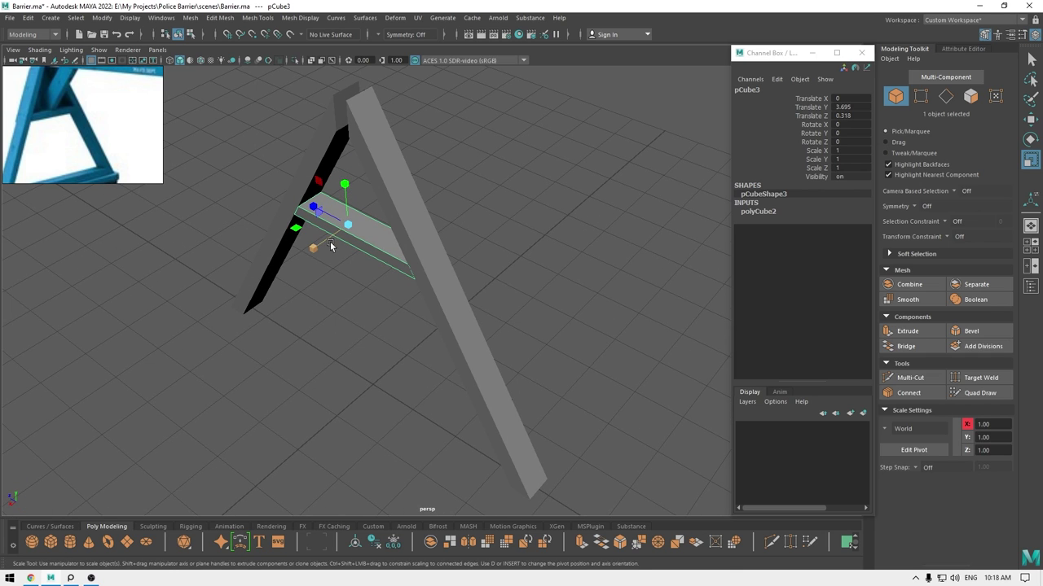
pyautogui.moveTo(316, 250); pyautogui.dragTo(319, 252)
# Inspect the crossbar's fit between the legs from several angles and compare the frame's base with the reference image.
pyautogui.click(519, 181)
pyautogui.keyDown('alt'); pyautogui.moveTo(520, 181); pyautogui.dragTo(538, 261); pyautogui.keyUp('alt')
pyautogui.click(417, 234)
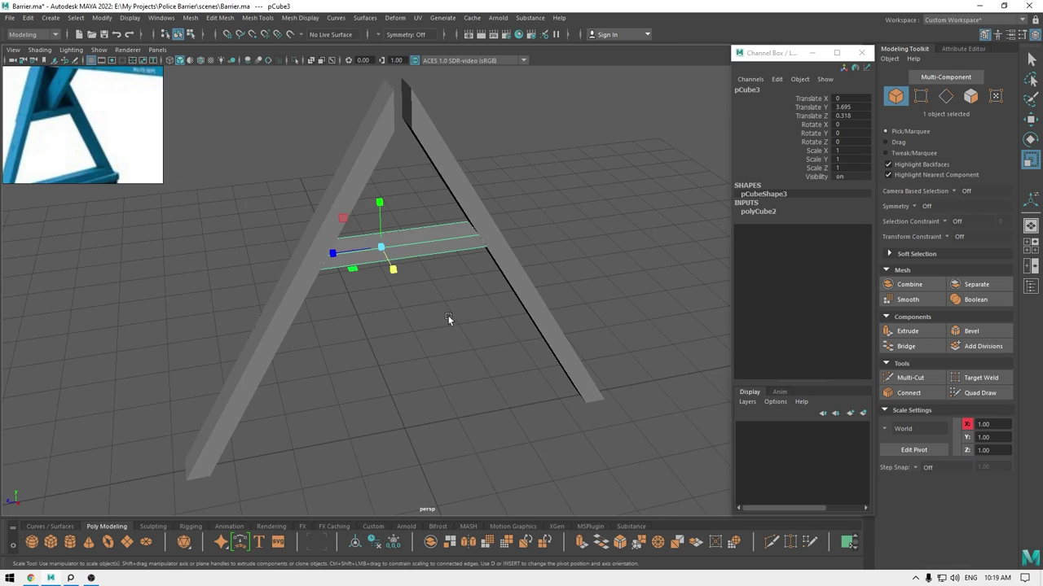
pyautogui.keyDown('alt'); pyautogui.moveTo(448, 316); pyautogui.dragTo(421, 328); pyautogui.keyUp('alt')
pyautogui.click(421, 300)
pyautogui.press('w')
pyautogui.scroll(-3, 415, 326)
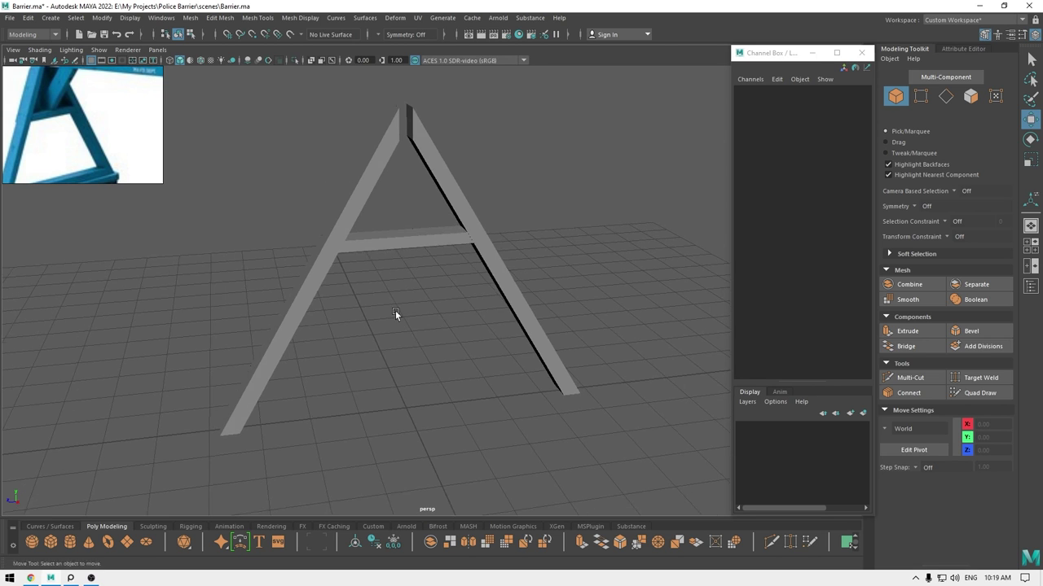
pyautogui.scroll(-2, 82, 236)
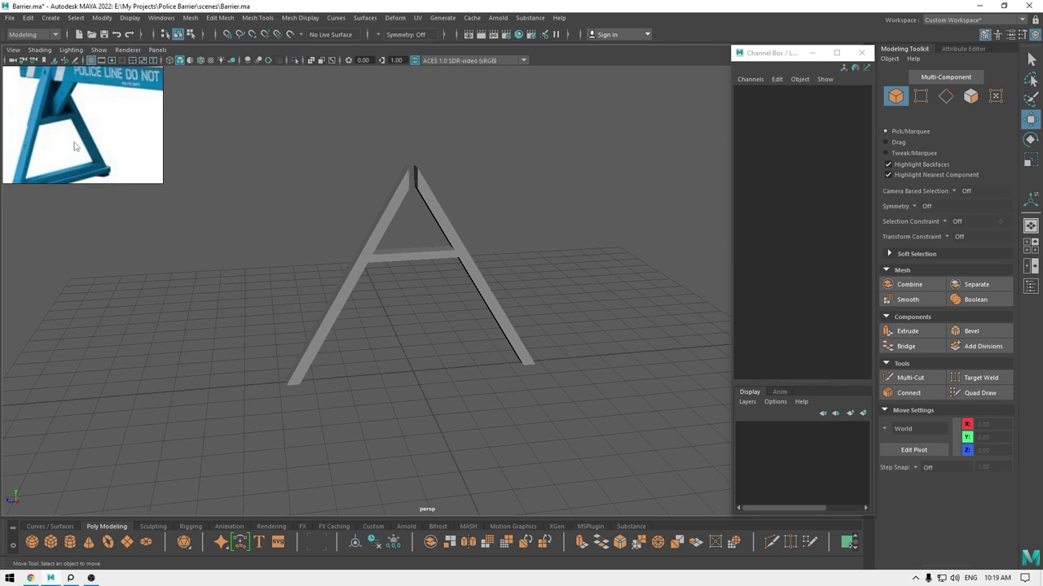
pyautogui.keyDown('alt'); pyautogui.moveTo(399, 280); pyautogui.dragTo(408, 213); pyautogui.keyUp('alt')
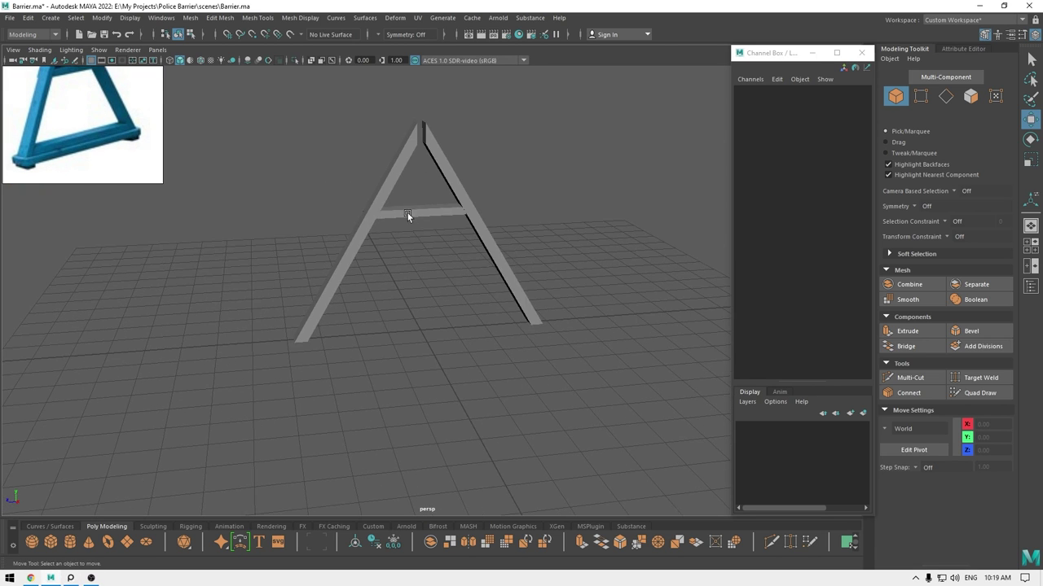
# Duplicate the crossbar and move the copy down near the ground to about 0.49 in Y.
pyautogui.click(408, 214)
pyautogui.keyDown('alt'); pyautogui.moveTo(410, 255); pyautogui.dragTo(347, 265); pyautogui.keyUp('alt')
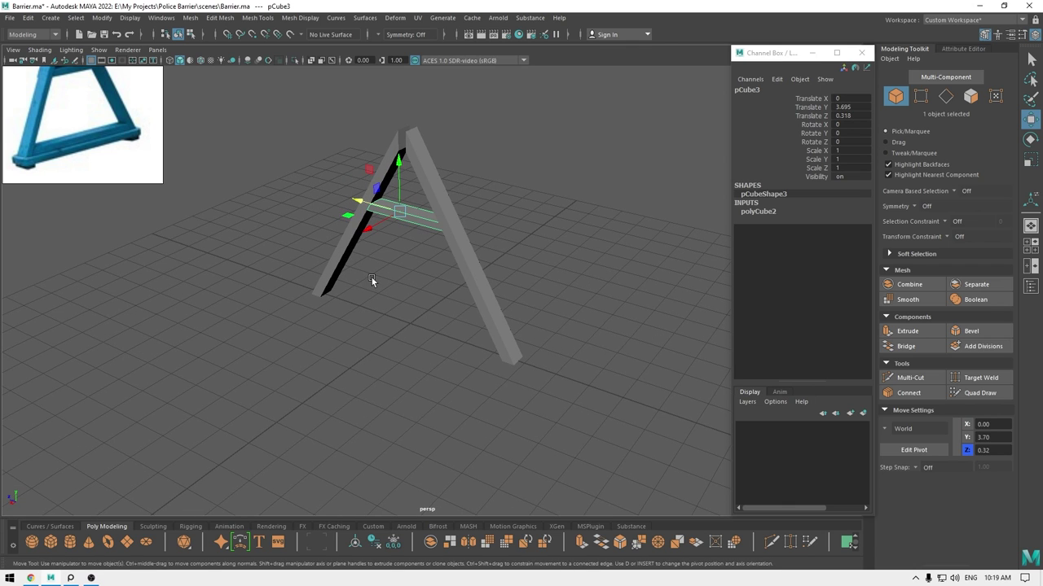
pyautogui.hotkey('ctrl', 'd')
pyautogui.moveTo(399, 167); pyautogui.dragTo(438, 272)
pyautogui.press('space')
pyautogui.keyDown('alt'); pyautogui.moveTo(437, 295); pyautogui.dragTo(495, 570, button='right'); pyautogui.keyUp('alt')
pyautogui.keyDown('alt'); pyautogui.moveTo(495, 570); pyautogui.dragTo(510, 470, button='middle'); pyautogui.keyUp('alt')
# Stretch one end of the lower crossbar to about -2.83 in Z and lower the bar to about 0.11 in Y.
pyautogui.moveTo(444, 257); pyautogui.dragTo(400, 256, button='right')
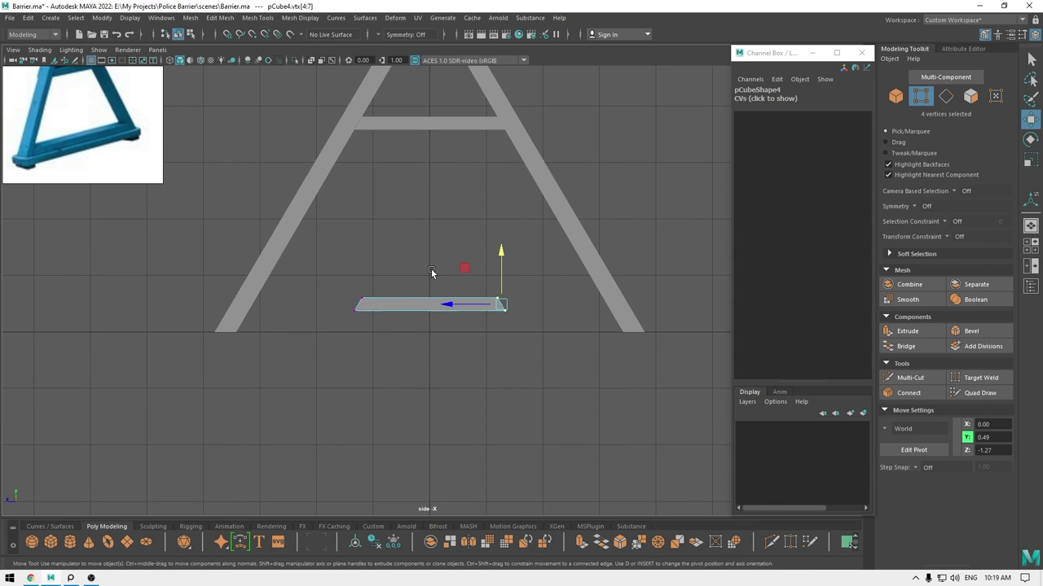
pyautogui.moveTo(431, 271); pyautogui.dragTo(522, 345, button='middle')
pyautogui.hotkey('ctrl', 'z')
pyautogui.moveTo(445, 308); pyautogui.dragTo(534, 307)
pyautogui.moveTo(460, 266); pyautogui.dragTo(495, 251, button='right')
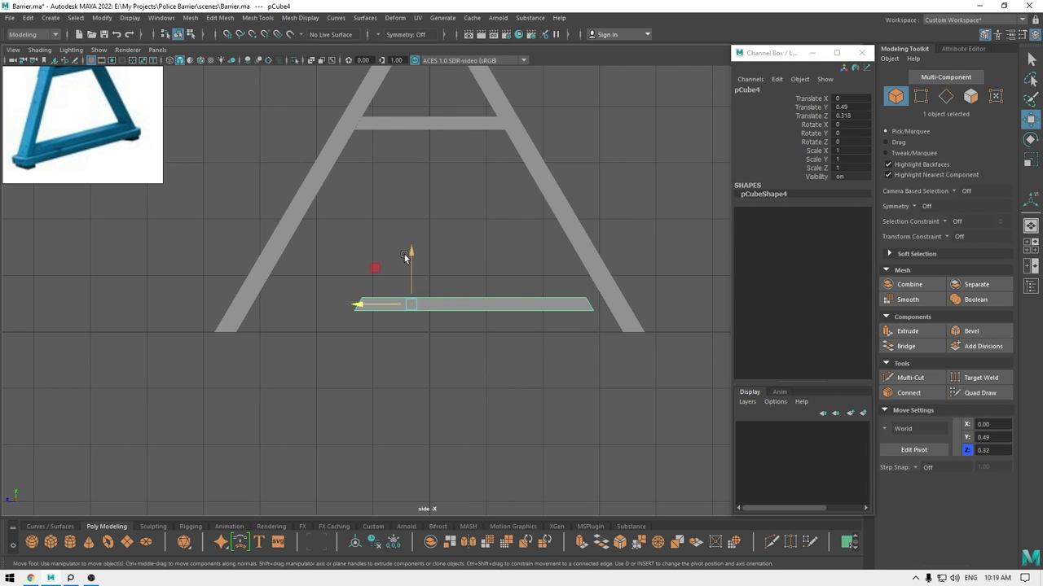
pyautogui.moveTo(405, 258); pyautogui.dragTo(409, 276)
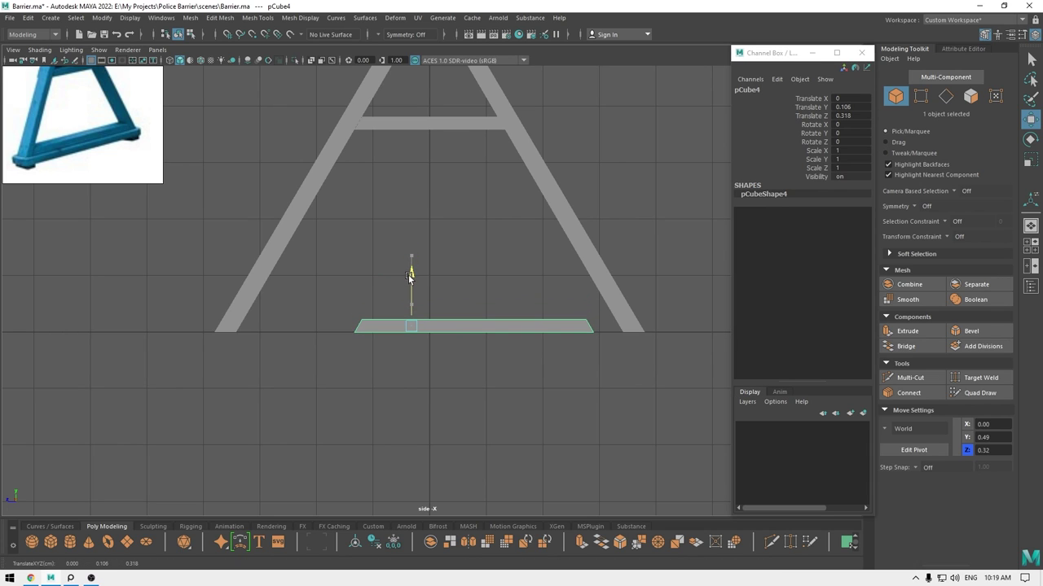
# Stretch both ends of the bottom crossbar out to the legs, to about -3.33 and 3.4 in Z.
pyautogui.moveTo(411, 261); pyautogui.dragTo(353, 219, button='right')
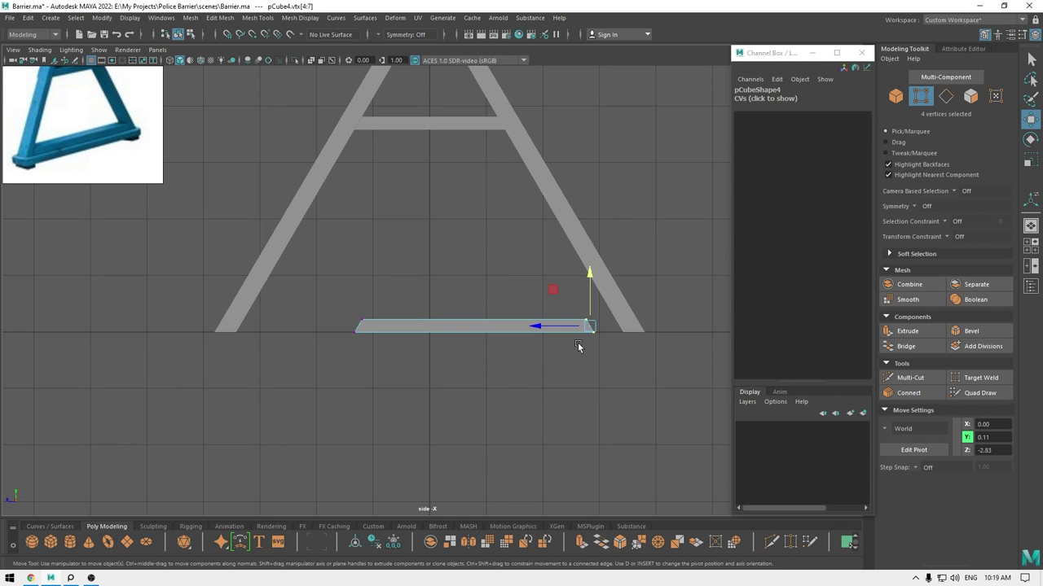
pyautogui.moveTo(543, 329); pyautogui.dragTo(569, 330)
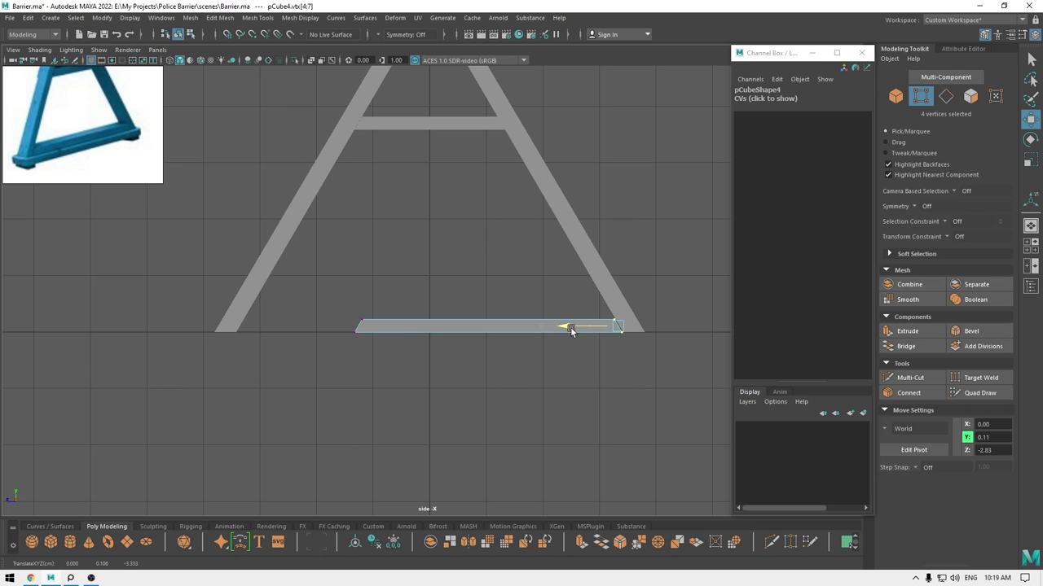
pyautogui.moveTo(438, 278); pyautogui.dragTo(261, 367)
pyautogui.moveTo(305, 329); pyautogui.dragTo(183, 333)
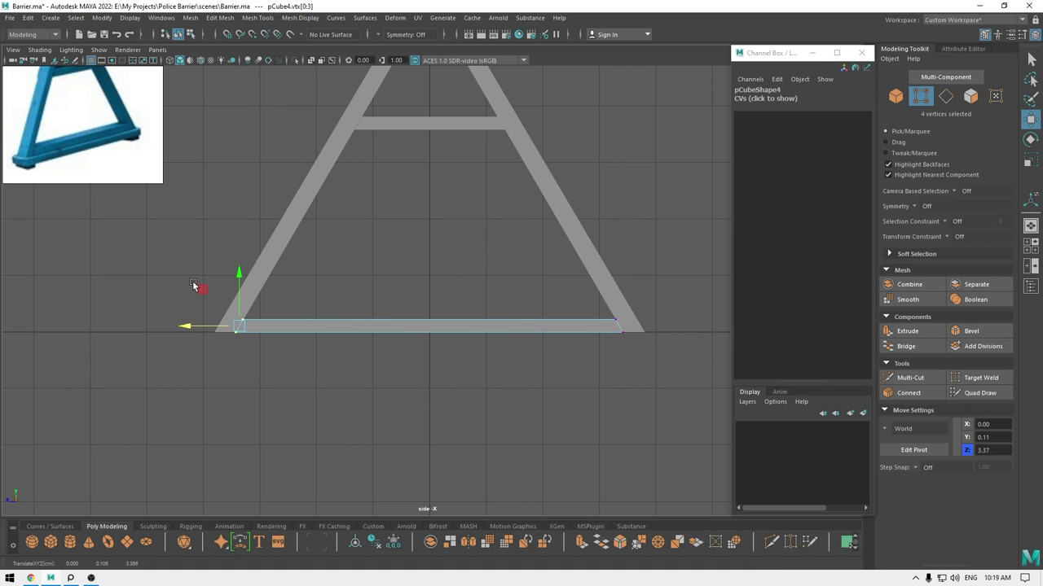
# Raise the bottom crossbar's top vertices to about 0.36 in Y and scale them inward along Z to match the legs' slant.
pyautogui.moveTo(183, 219); pyautogui.dragTo(661, 329)
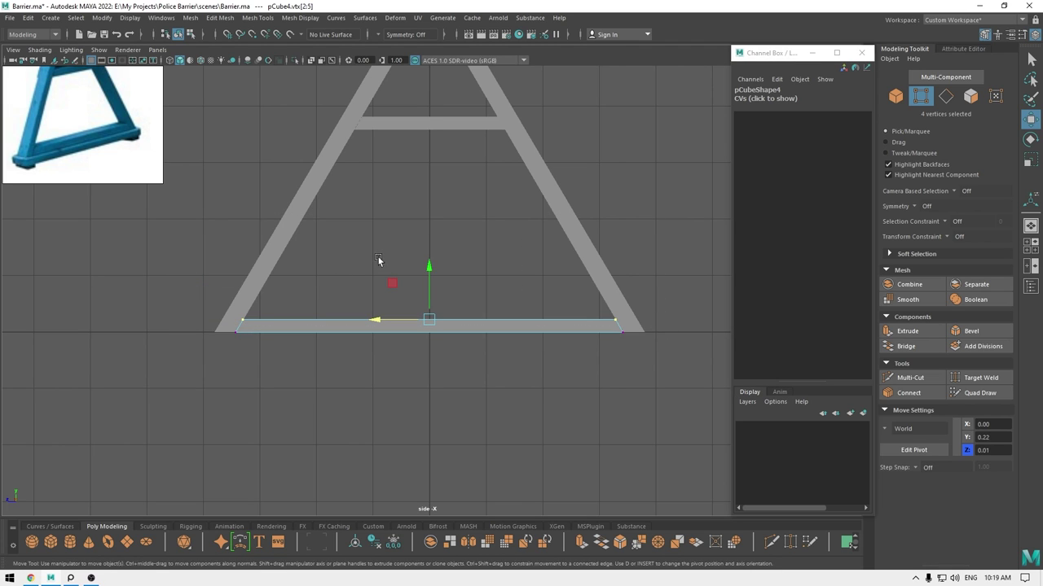
pyautogui.moveTo(428, 268); pyautogui.dragTo(429, 259)
pyautogui.scroll(2, 427, 343)
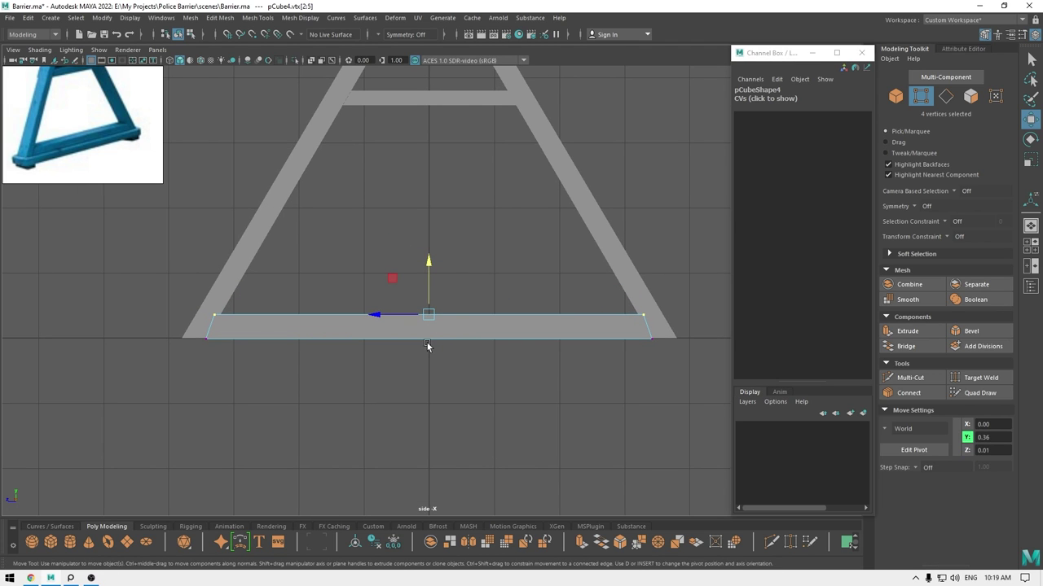
pyautogui.press('r')
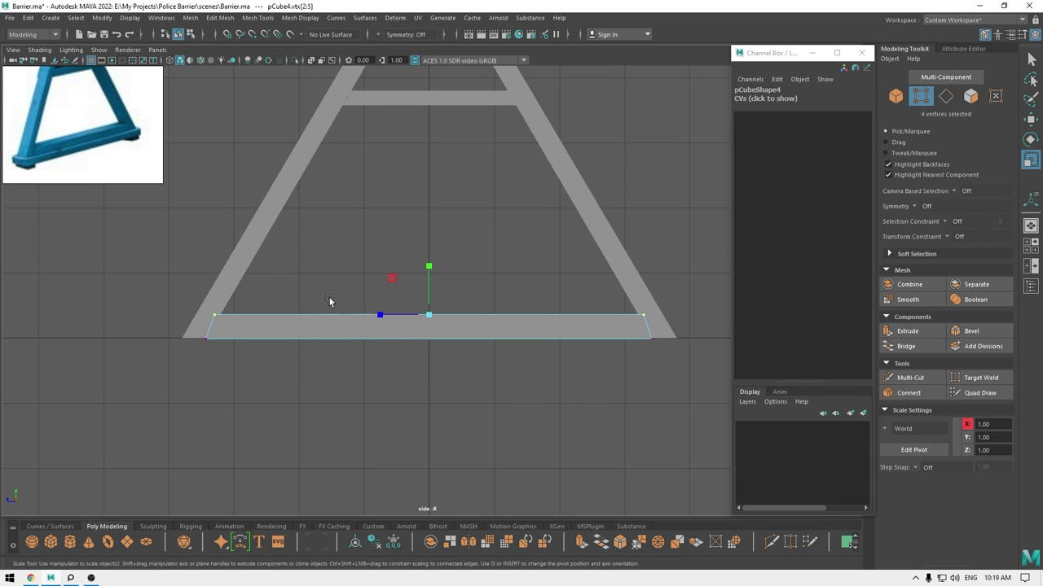
pyautogui.moveTo(378, 316); pyautogui.dragTo(378, 317)
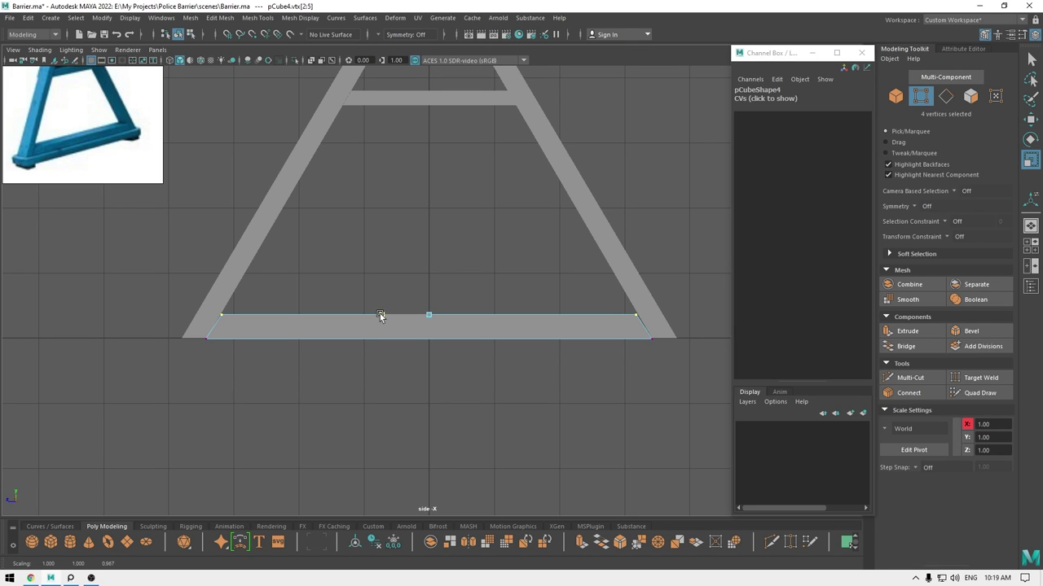
pyautogui.moveTo(381, 316); pyautogui.dragTo(380, 316)
pyautogui.moveTo(379, 319); pyautogui.dragTo(382, 319)
# Scale the whole bottom crossbar slightly along X so it fits within the legs' thickness, and save the scene.
pyautogui.press('space')
pyautogui.moveTo(320, 339); pyautogui.dragTo(446, 391)
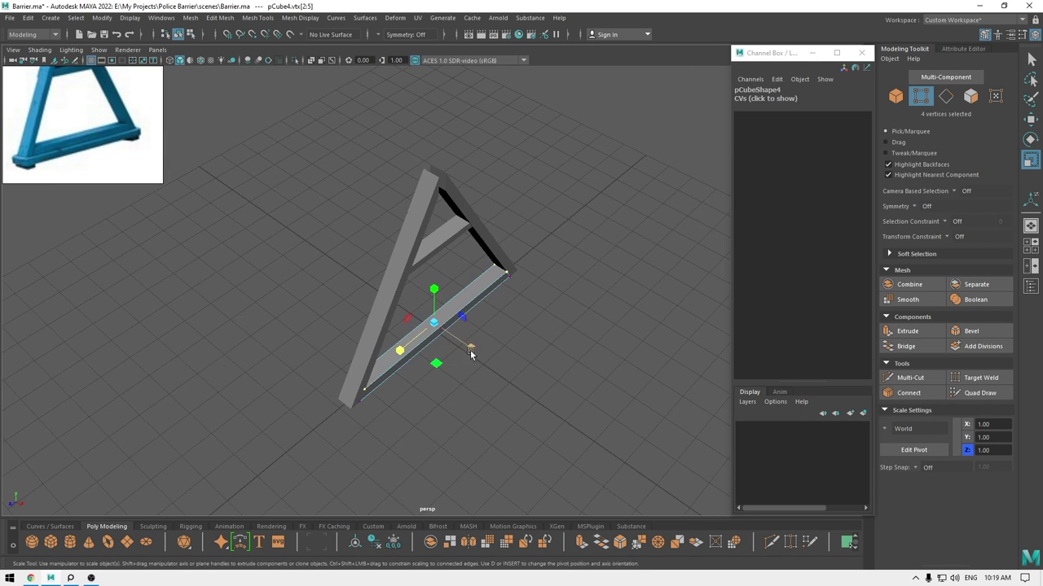
pyautogui.moveTo(434, 368); pyautogui.dragTo(461, 364, button='right')
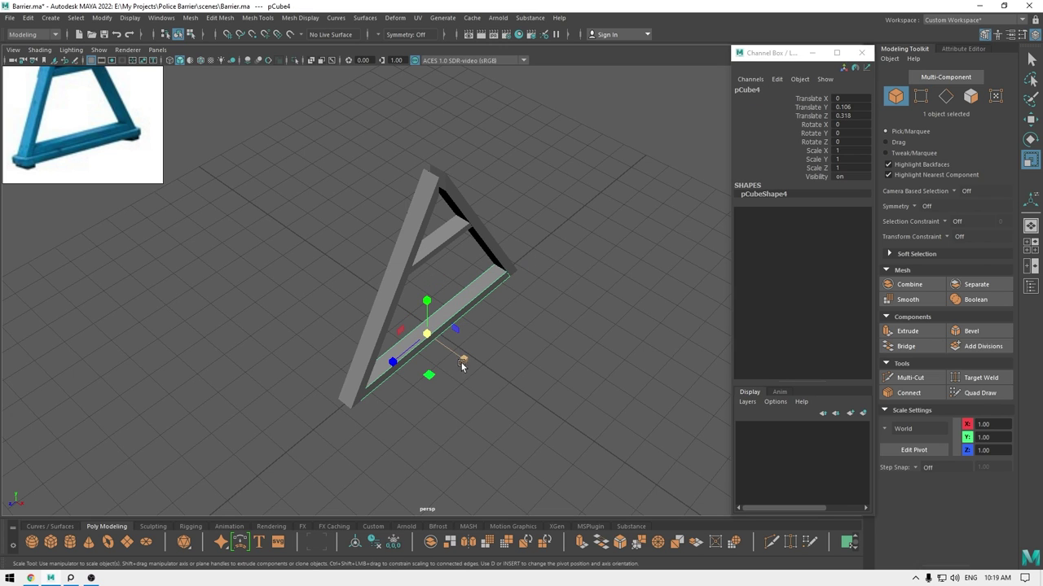
pyautogui.moveTo(463, 361); pyautogui.dragTo(460, 360)
pyautogui.click(464, 398)
pyautogui.hotkey('ctrl', 's')
# Compare the frame's base with the reference image and create a new polygon cube for the base plank.
pyautogui.keyDown('alt'); pyautogui.moveTo(464, 398); pyautogui.dragTo(422, 354); pyautogui.keyUp('alt')
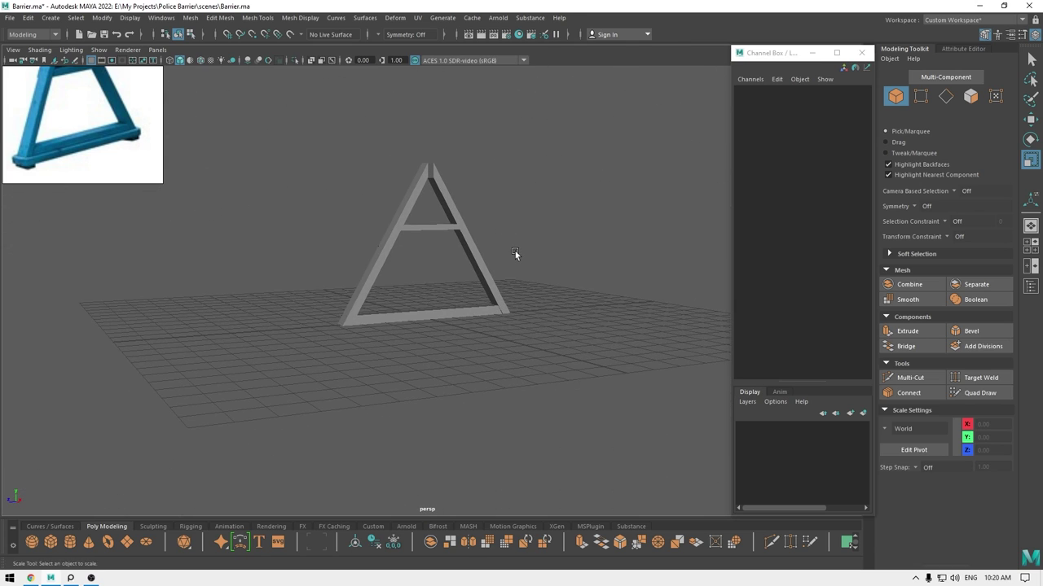
pyautogui.moveTo(61, 140); pyautogui.dragTo(69, 121, button='middle')
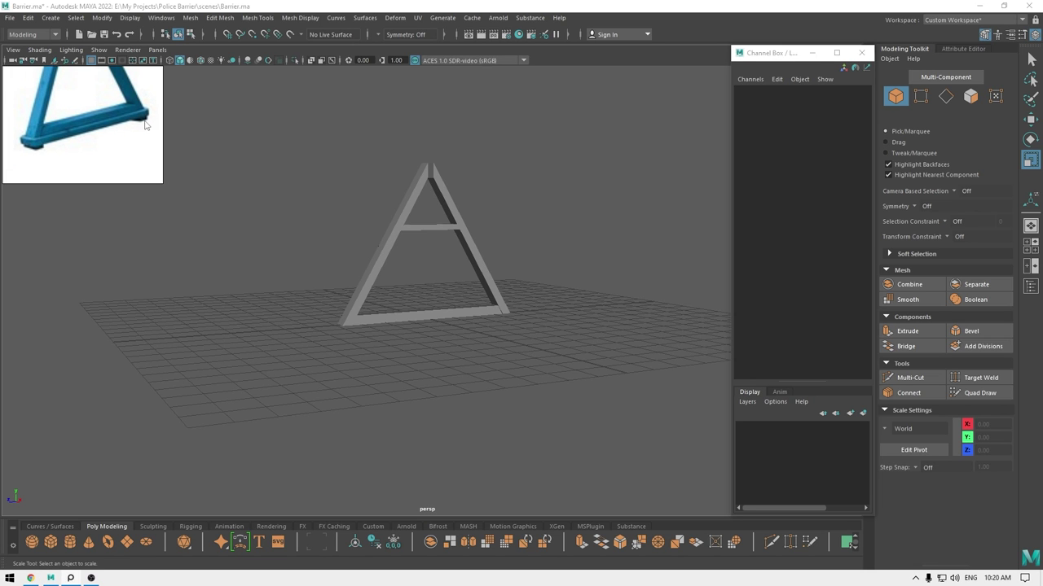
pyautogui.keyDown('alt'); pyautogui.moveTo(502, 311); pyautogui.dragTo(442, 322); pyautogui.keyUp('alt')
pyautogui.keyDown('shift'); pyautogui.moveTo(585, 247); pyautogui.dragTo(584, 282, button='right'); pyautogui.keyUp('shift')
pyautogui.keyDown('alt'); pyautogui.moveTo(584, 283); pyautogui.dragTo(516, 370); pyautogui.keyUp('alt')
# In the side view, lengthen the cube's depth past both legs, flatten its height into a plank, and lower it to about -0.23 in Y.
pyautogui.press('space')
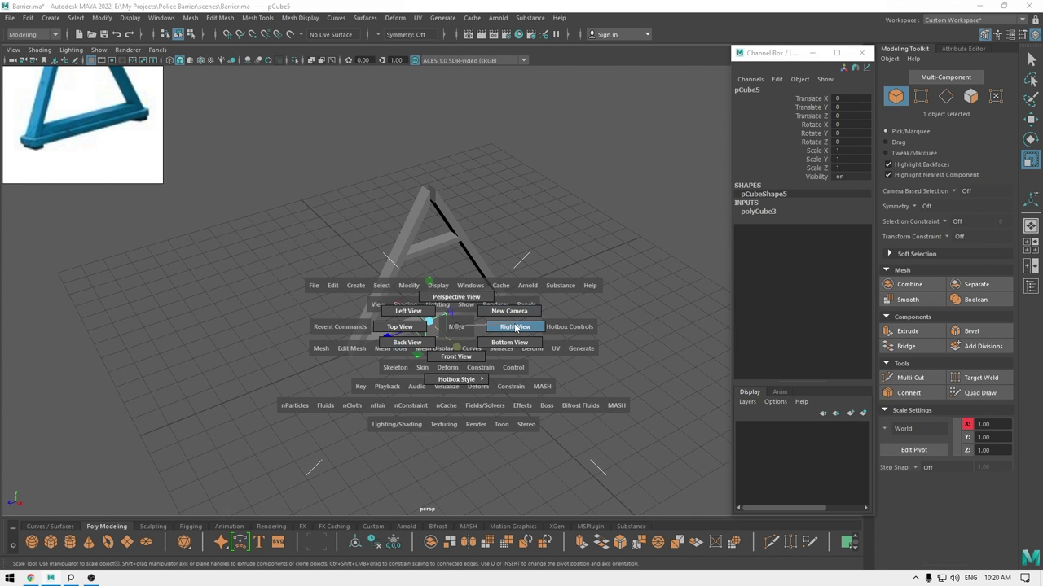
pyautogui.click(516, 327)
pyautogui.press('t')
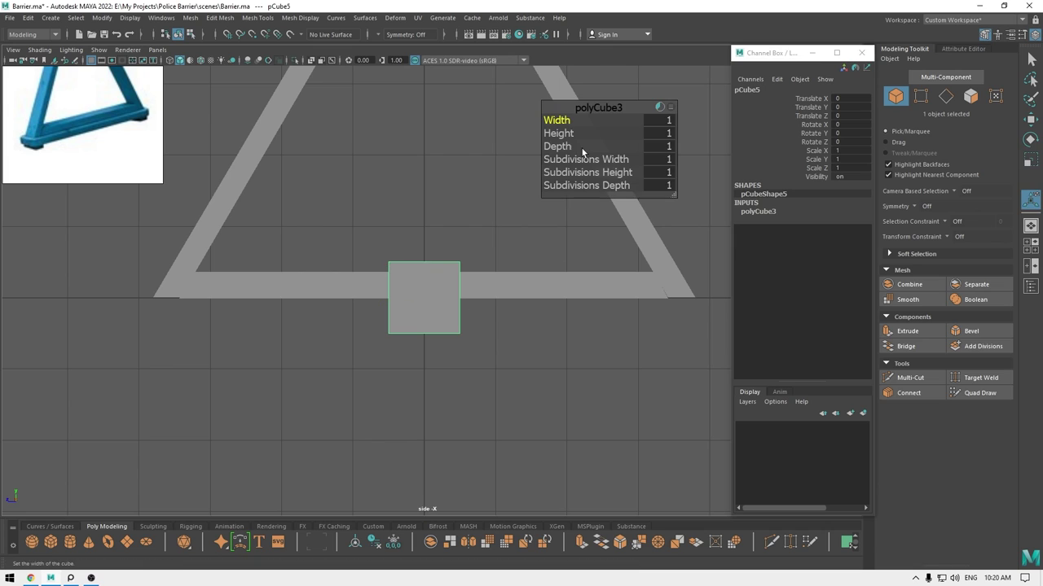
pyautogui.click(557, 148)
pyautogui.moveTo(557, 147); pyautogui.dragTo(935, 153, button='middle')
pyautogui.click(568, 139)
pyautogui.moveTo(568, 139); pyautogui.dragTo(528, 141, button='middle')
pyautogui.press('w')
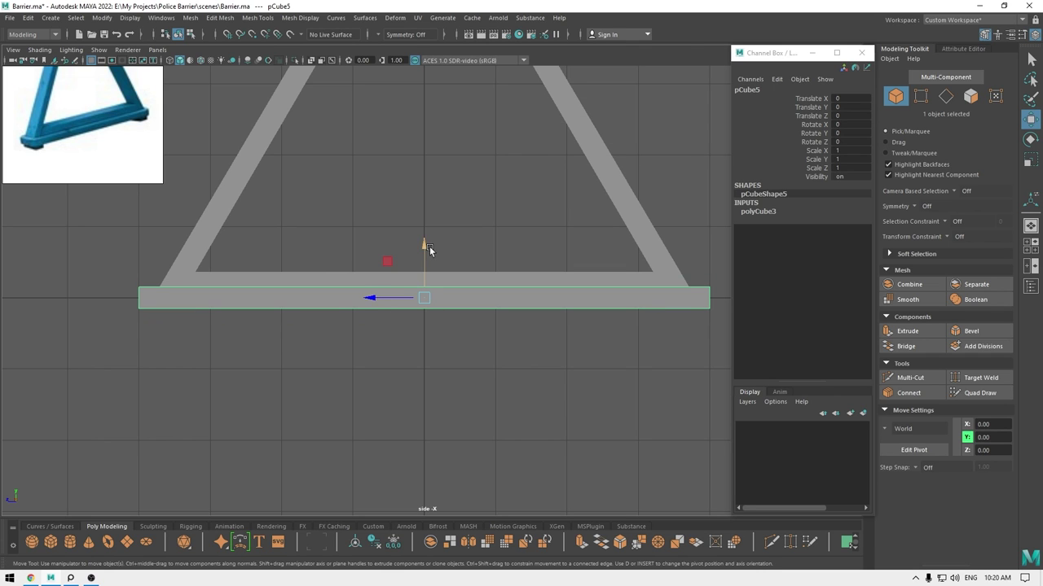
pyautogui.moveTo(426, 246); pyautogui.dragTo(424, 262)
# Examine up close how the bottom crossbar's lower vertices line up with the feet of the legs and the plank.
pyautogui.scroll(3, 297, 410)
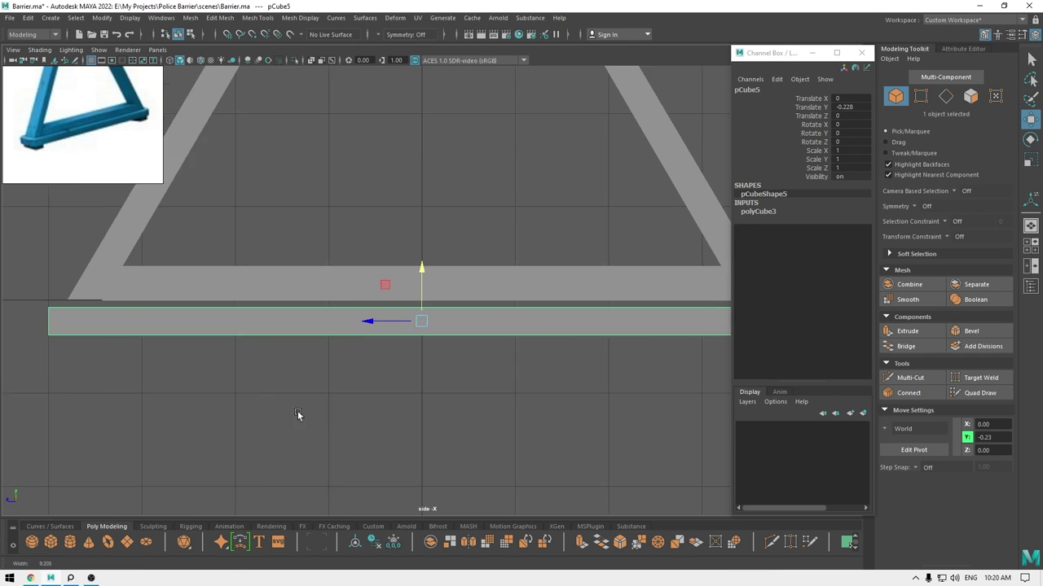
pyautogui.keyDown('alt'); pyautogui.moveTo(148, 292); pyautogui.dragTo(169, 267, button='middle'); pyautogui.keyUp('alt')
pyautogui.scroll(2, 214, 248)
pyautogui.click(244, 236)
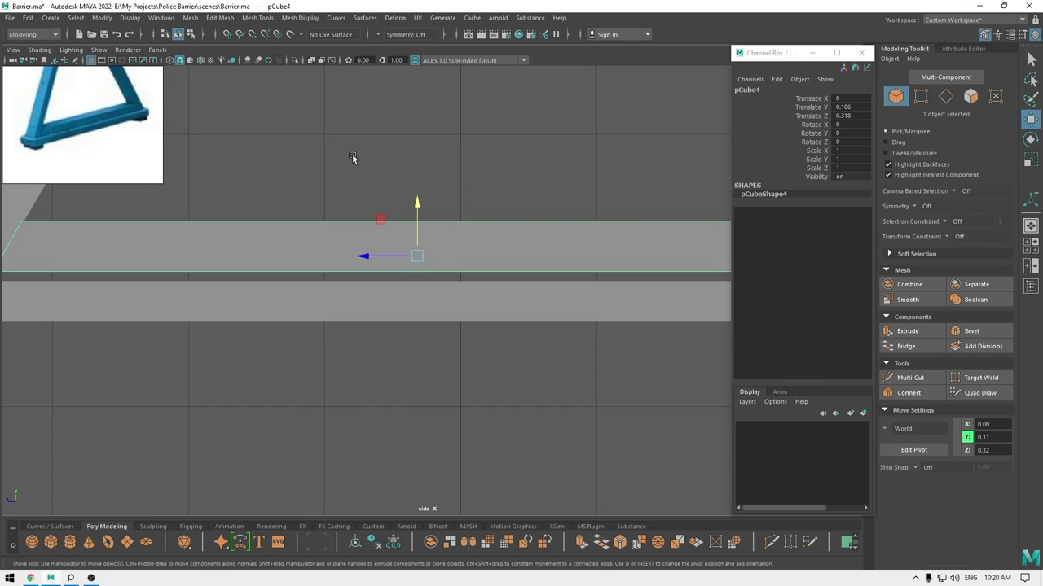
pyautogui.moveTo(353, 156); pyautogui.dragTo(305, 155, button='right')
pyautogui.scroll(-4, 318, 222)
pyautogui.moveTo(686, 334); pyautogui.dragTo(187, 280)
pyautogui.scroll(4, 432, 277)
pyautogui.keyDown('alt'); pyautogui.moveTo(137, 265); pyautogui.dragTo(430, 271, button='middle'); pyautogui.keyUp('alt')
pyautogui.scroll(1, 430, 271)
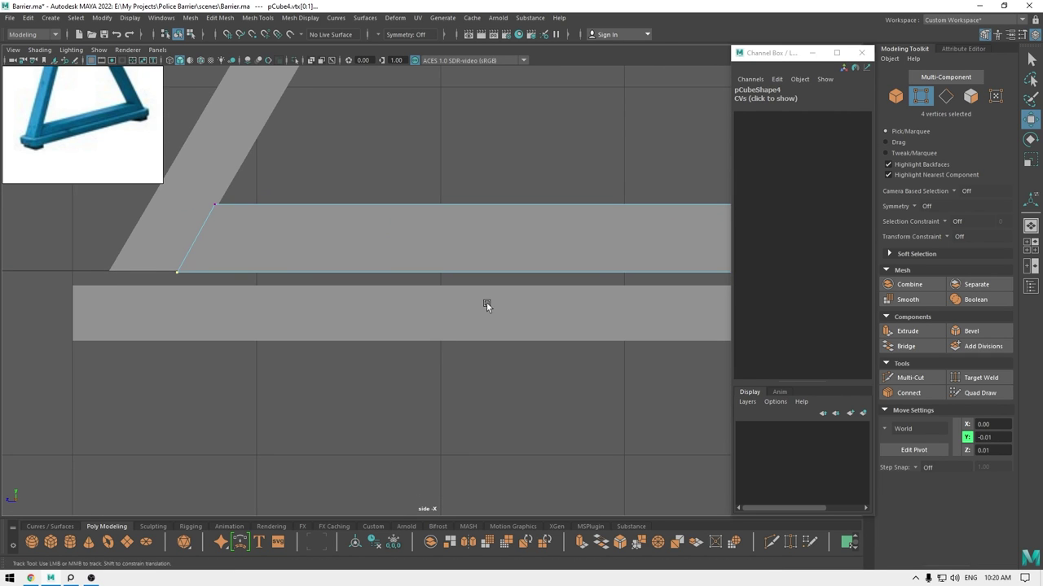
pyautogui.keyDown('alt'); pyautogui.moveTo(379, 309); pyautogui.dragTo(247, 318, button='middle'); pyautogui.keyUp('alt')
pyautogui.click(675, 233)
pyautogui.keyDown('alt'); pyautogui.moveTo(114, 259); pyautogui.dragTo(359, 257, button='middle'); pyautogui.keyUp('alt')
pyautogui.scroll(2, 371, 254)
pyautogui.moveTo(209, 264); pyautogui.dragTo(316, 216, button='right')
pyautogui.click(101, 243)
# Raise the base plank against the underside of the legs, to about -0.14 in Y.
pyautogui.click(334, 334)
pyautogui.press('f')
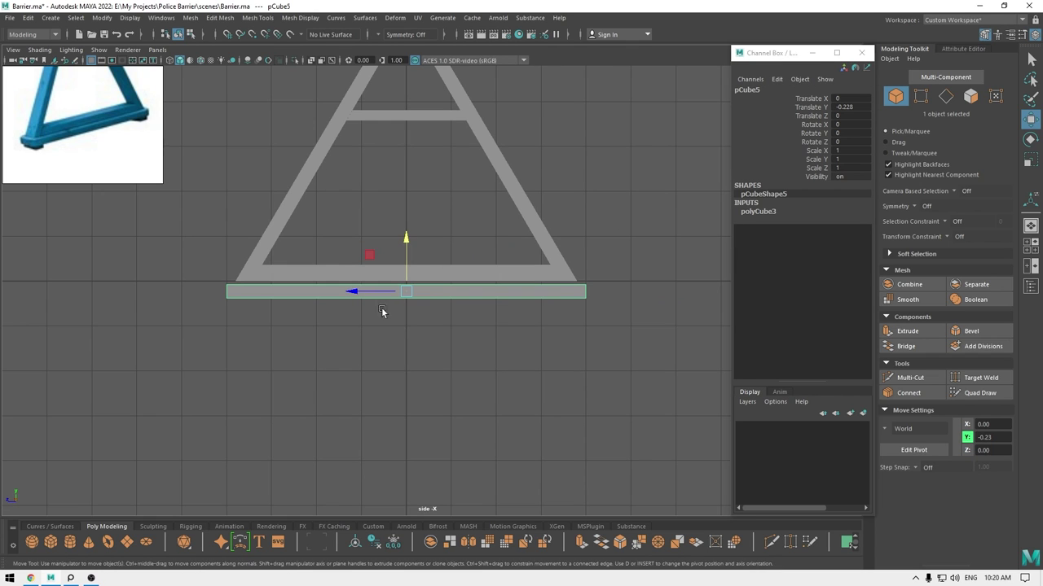
pyautogui.moveTo(407, 237); pyautogui.dragTo(408, 238)
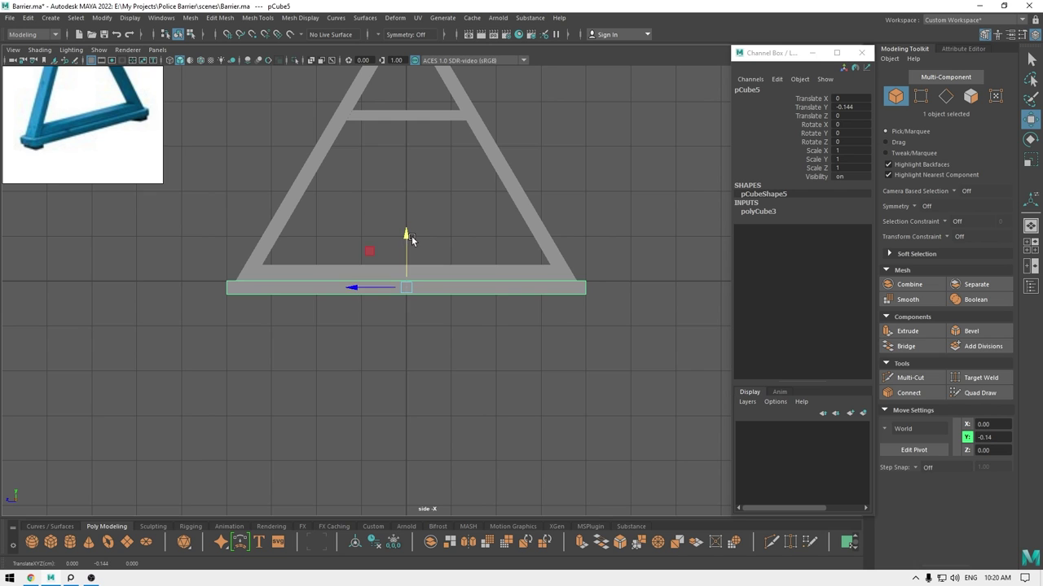
# Inspect the frame and plank in the perspective view and turn on wireframe display over the shading.
pyautogui.press('space')
pyautogui.moveTo(409, 296); pyautogui.dragTo(409, 319)
pyautogui.scroll(6, 441, 410)
pyautogui.keyDown('alt'); pyautogui.moveTo(442, 409); pyautogui.dragTo(367, 315); pyautogui.keyUp('alt')
pyautogui.click(201, 60)
pyautogui.keyDown('alt'); pyautogui.moveTo(256, 195); pyautogui.dragTo(253, 248); pyautogui.keyUp('alt')
# Check the base plank's thickness from the front and adjust its width by scaling it along X.
pyautogui.press('space')
pyautogui.press('space')
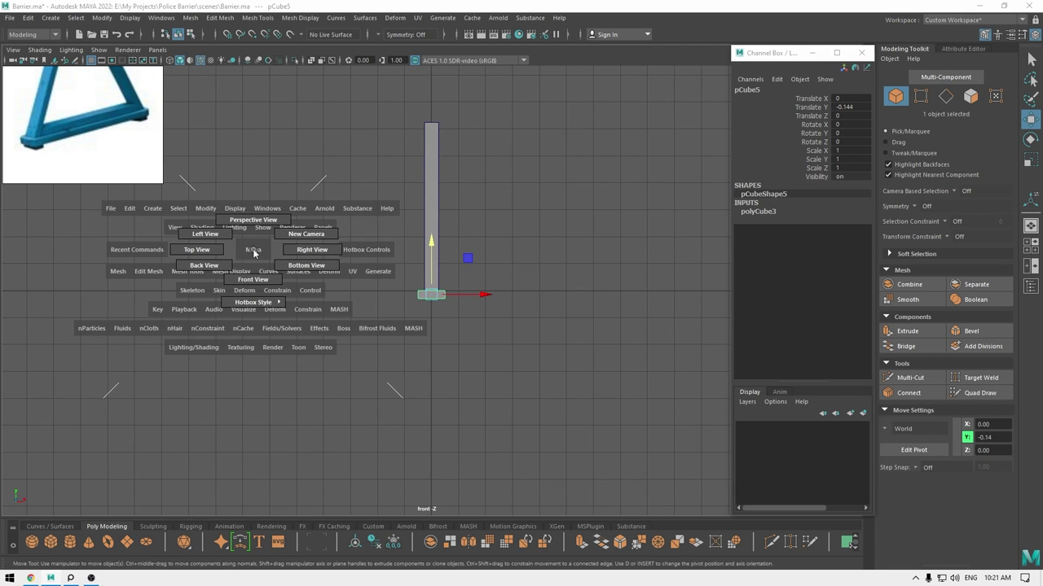
pyautogui.press('f')
pyautogui.moveTo(422, 318)
pyautogui.mouseDown()
pyautogui.moveTo(431, 343)
pyautogui.moveTo(441, 319)
pyautogui.mouseUp()
pyautogui.press('space')
pyautogui.scroll(-5, 440, 319)
pyautogui.keyDown('alt'); pyautogui.moveTo(334, 245); pyautogui.dragTo(261, 291); pyautogui.keyUp('alt')
pyautogui.press('r')
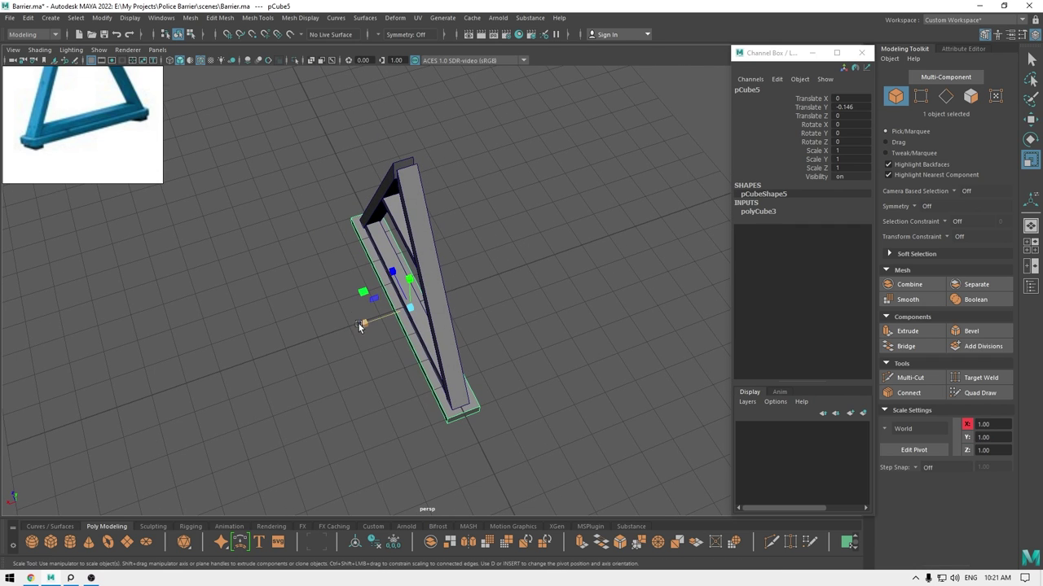
pyautogui.moveTo(363, 324); pyautogui.dragTo(150, 144)
# Create another polygon cube for a foot and move it below the base plank to about -0.8 in Y.
pyautogui.press('w')
pyautogui.click(320, 354)
pyautogui.keyDown('shift'); pyautogui.moveTo(602, 280); pyautogui.dragTo(612, 299, button='right'); pyautogui.keyUp('shift')
pyautogui.press('space')
pyautogui.moveTo(595, 326); pyautogui.dragTo(618, 324)
pyautogui.scroll(-1, 412, 298)
pyautogui.keyDown('alt'); pyautogui.moveTo(412, 299); pyautogui.dragTo(501, 259, button='middle'); pyautogui.keyUp('alt')
pyautogui.scroll(3, 525, 204)
pyautogui.moveTo(531, 193); pyautogui.dragTo(526, 223)
# Set the foot cube's height to 0.35 and its depth to 0.6.
pyautogui.press('t')
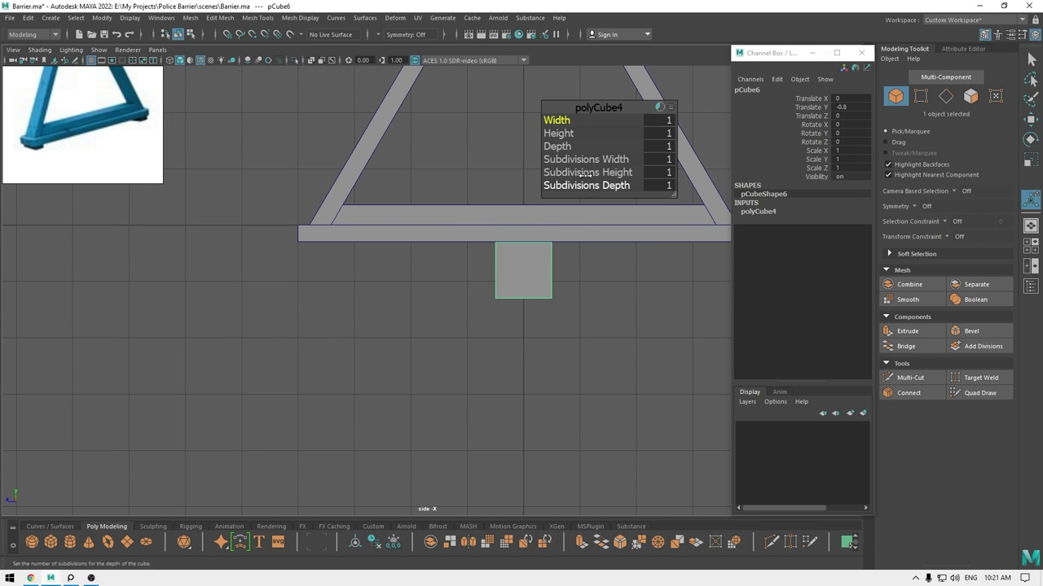
pyautogui.moveTo(559, 134); pyautogui.dragTo(542, 147)
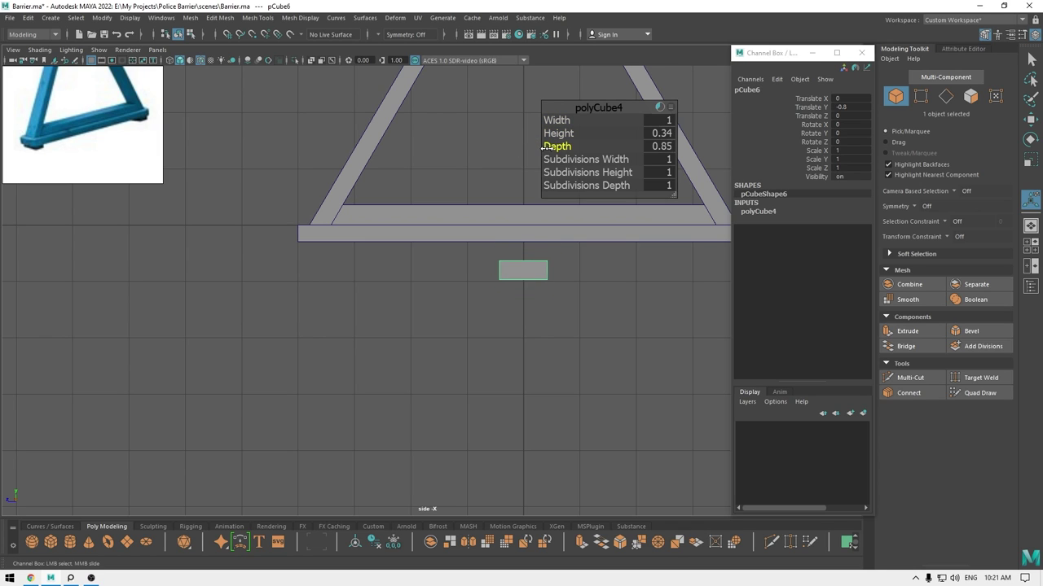
pyautogui.click(653, 133)
pyautogui.write('0.35')
pyautogui.press('Tab')
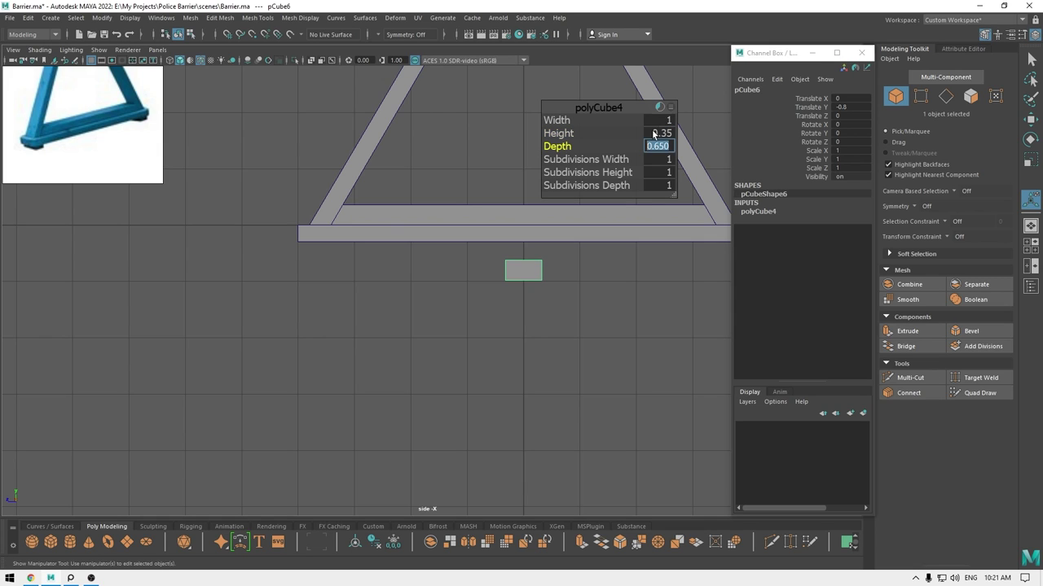
pyautogui.write('0.35')
pyautogui.press('Return')
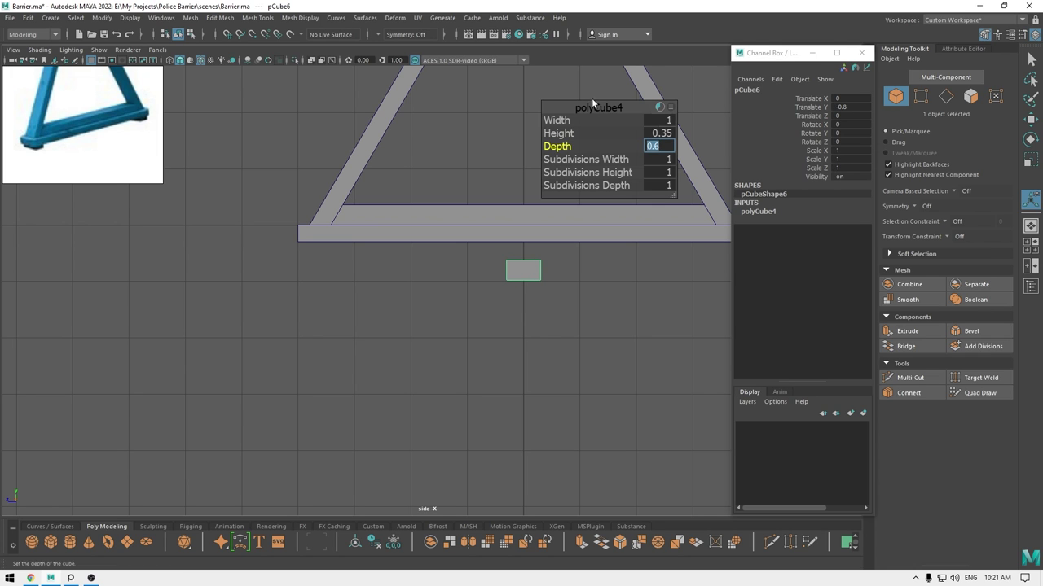
# Move the foot up against the plank's underside at about -0.47 in Y and out to one end at about 3.51 in Z.
pyautogui.press('w')
pyautogui.press('space')
pyautogui.moveTo(591, 108); pyautogui.dragTo(583, 69)
pyautogui.keyDown('alt'); pyautogui.moveTo(563, 278); pyautogui.dragTo(340, 310); pyautogui.keyUp('alt')
pyautogui.press('space')
pyautogui.keyDown('alt'); pyautogui.moveTo(340, 309); pyautogui.dragTo(443, 335, button='right'); pyautogui.keyUp('alt')
pyautogui.moveTo(286, 188); pyautogui.dragTo(293, 122)
pyautogui.keyDown('alt'); pyautogui.moveTo(292, 149); pyautogui.dragTo(594, 264, button='middle'); pyautogui.keyUp('alt')
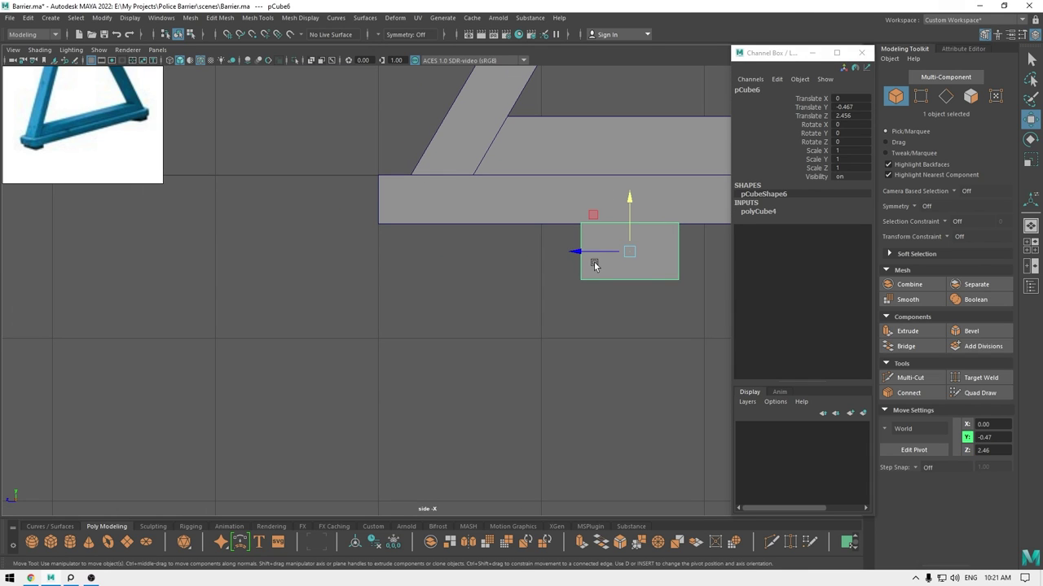
pyautogui.moveTo(578, 251); pyautogui.dragTo(479, 257)
# Shorten the foot along Z and shift it toward the plank's end, to about 3.6 in Z.
pyautogui.press('space')
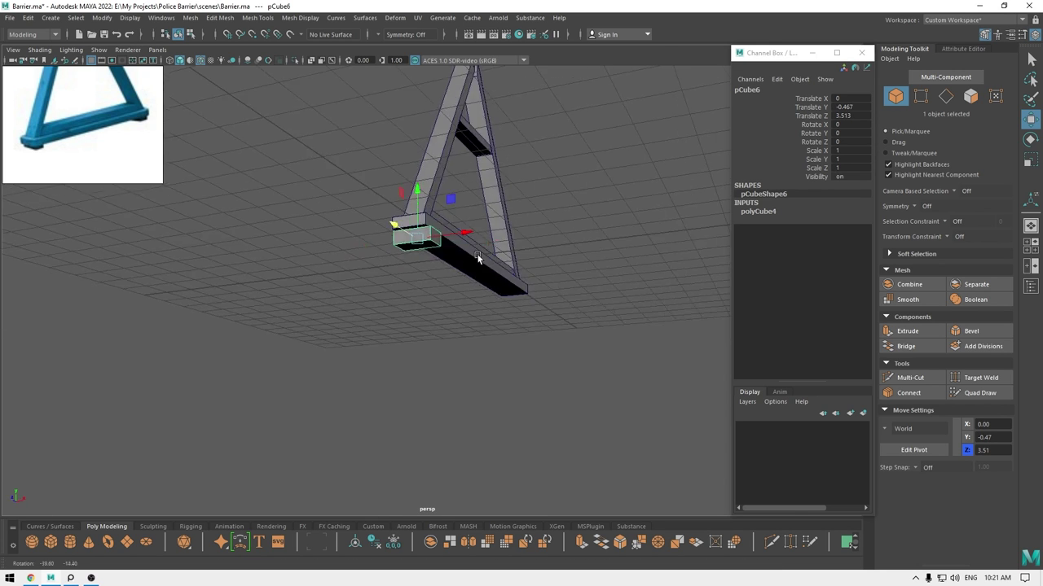
pyautogui.keyDown('alt'); pyautogui.moveTo(479, 257); pyautogui.dragTo(534, 423, button='right'); pyautogui.keyUp('alt')
pyautogui.keyDown('alt'); pyautogui.moveTo(533, 422); pyautogui.dragTo(523, 432); pyautogui.keyUp('alt')
pyautogui.press('r')
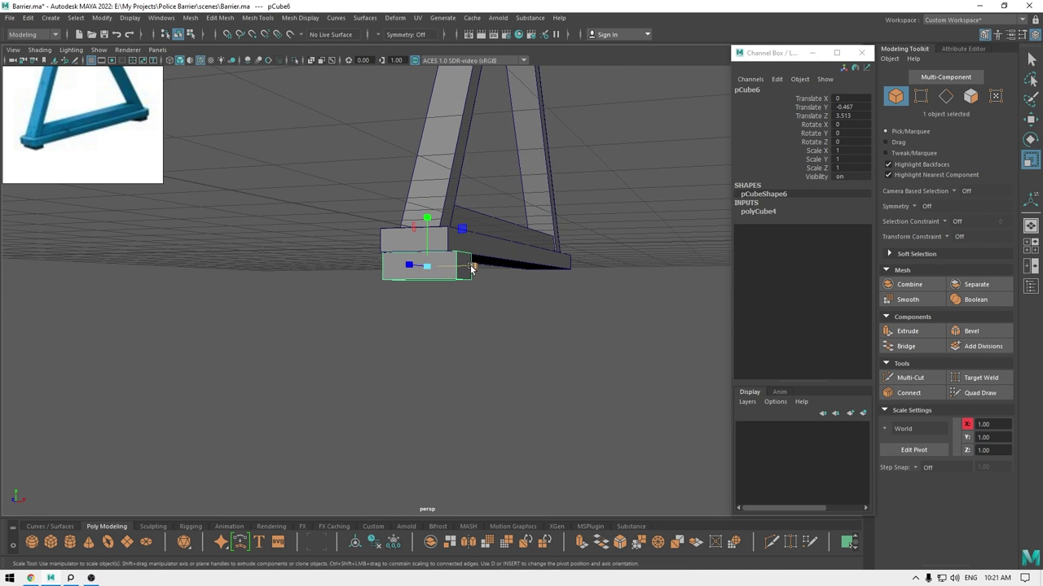
pyautogui.keyDown('alt'); pyautogui.moveTo(460, 271); pyautogui.dragTo(405, 273); pyautogui.keyUp('alt')
pyautogui.press('space')
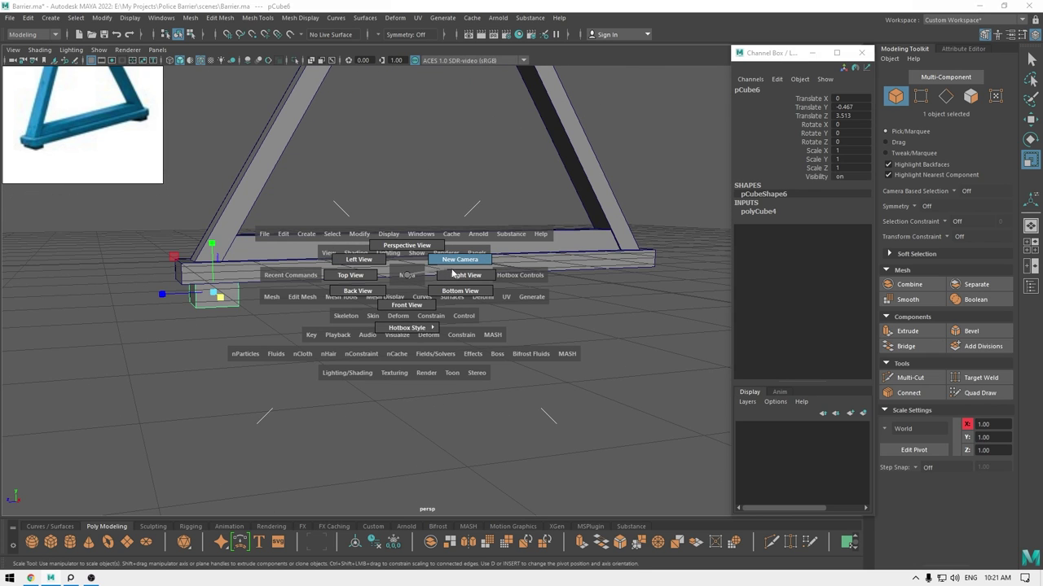
pyautogui.click(457, 275)
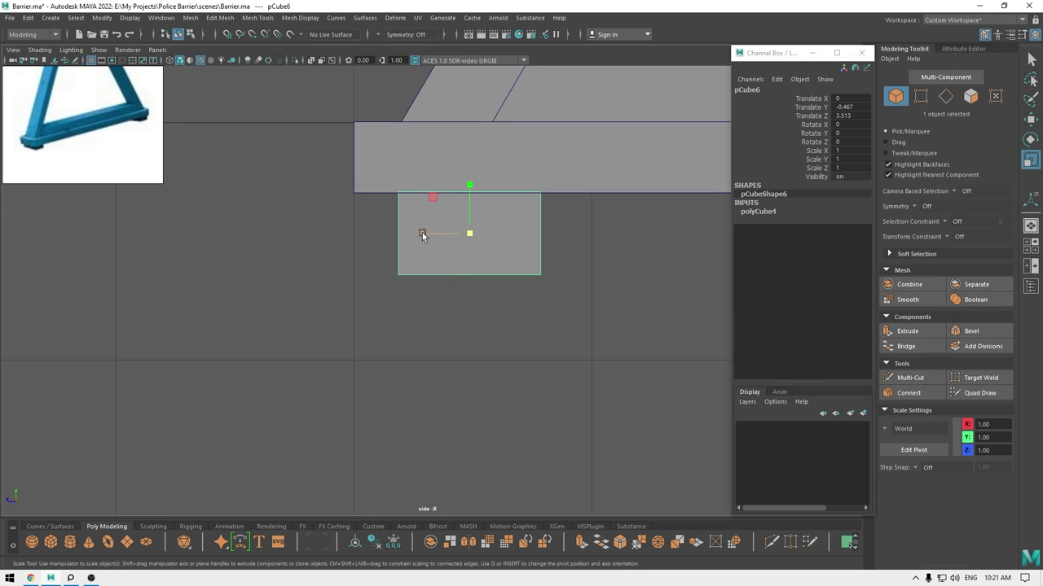
pyautogui.moveTo(422, 232); pyautogui.dragTo(390, 238)
pyautogui.press('w')
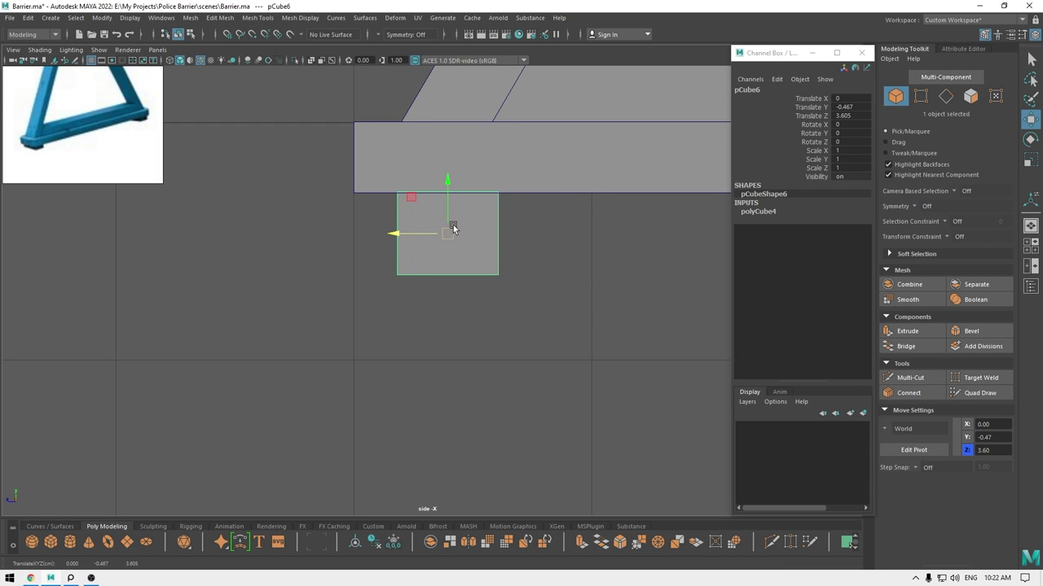
# Raise the foot's bottom vertices to make it thinner and align its top vertices with the plank's underside.
pyautogui.moveTo(477, 250); pyautogui.dragTo(431, 239, button='right')
pyautogui.moveTo(556, 316); pyautogui.dragTo(319, 230)
pyautogui.moveTo(448, 221); pyautogui.dragTo(448, 200)
pyautogui.moveTo(538, 176); pyautogui.dragTo(332, 222)
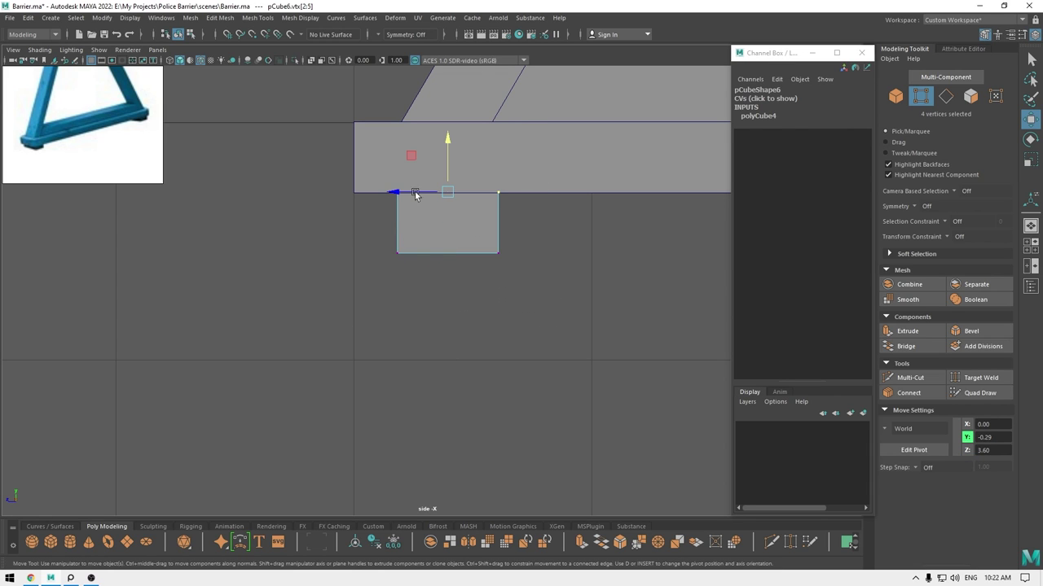
pyautogui.moveTo(454, 136); pyautogui.dragTo(446, 137)
pyautogui.moveTo(435, 198); pyautogui.dragTo(471, 181, button='right')
pyautogui.click(555, 378)
# Duplicate the foot and move the copy to the opposite end of the plank, at about -3.63 in Z.
pyautogui.keyDown('alt'); pyautogui.moveTo(556, 380); pyautogui.dragTo(501, 249, button='right'); pyautogui.keyUp('alt')
pyautogui.keyDown('alt'); pyautogui.moveTo(501, 250); pyautogui.dragTo(360, 265, button='middle'); pyautogui.keyUp('alt')
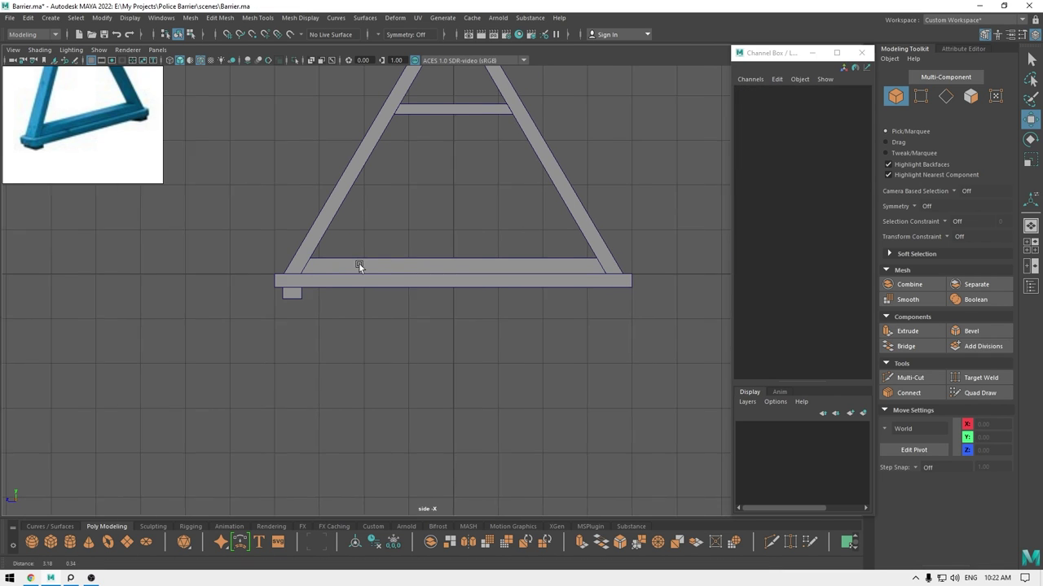
pyautogui.click(290, 295)
pyautogui.hotkey('ctrl', 'd')
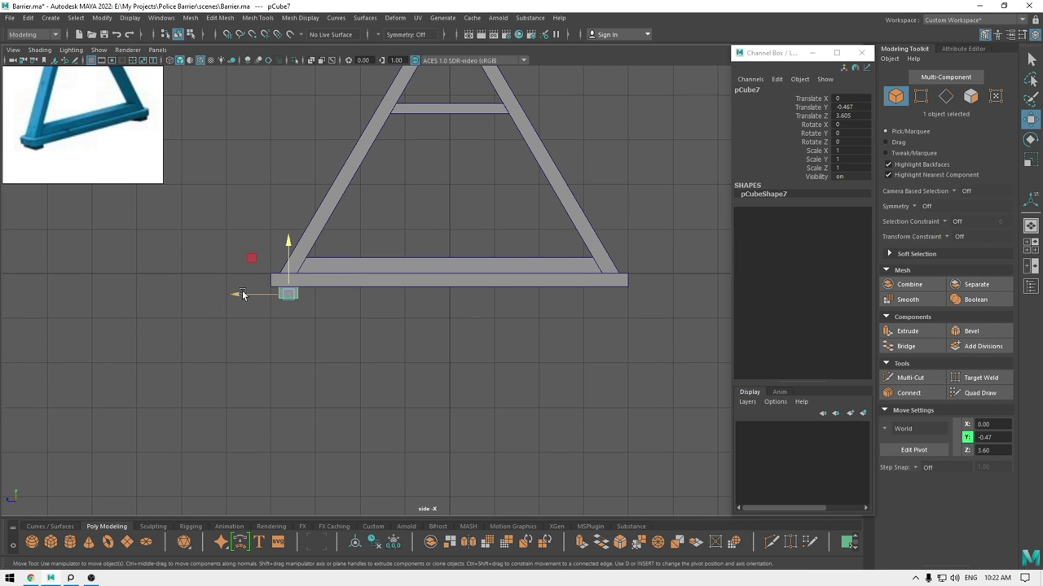
pyautogui.moveTo(242, 295); pyautogui.dragTo(562, 301)
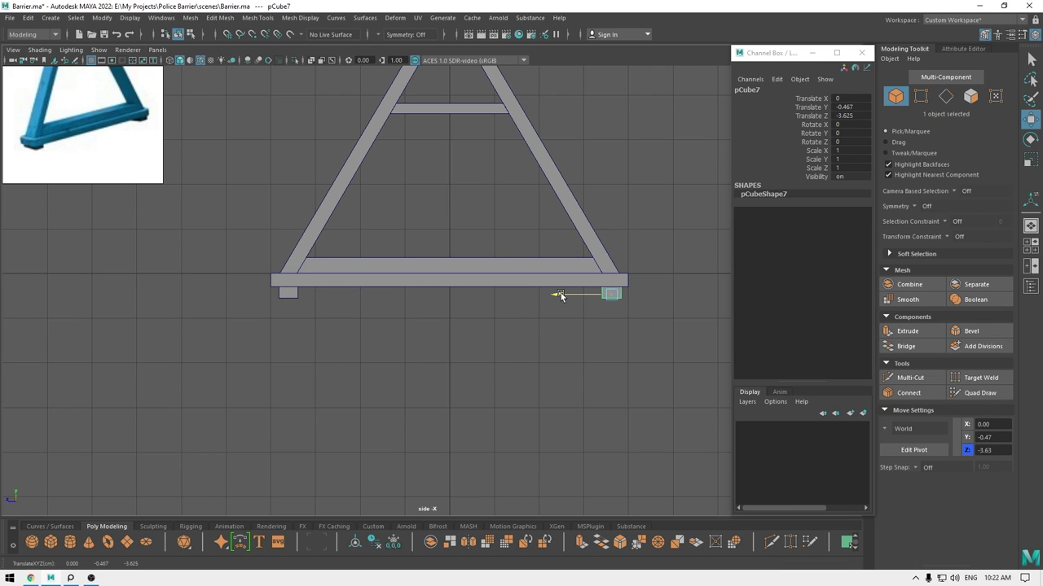
# Examine the finished A-frame from several angles against the upper leg section of the reference image.
pyautogui.moveTo(560, 292); pyautogui.dragTo(466, 325)
pyautogui.press('space')
pyautogui.click(582, 387)
pyautogui.scroll(-4, 498, 359)
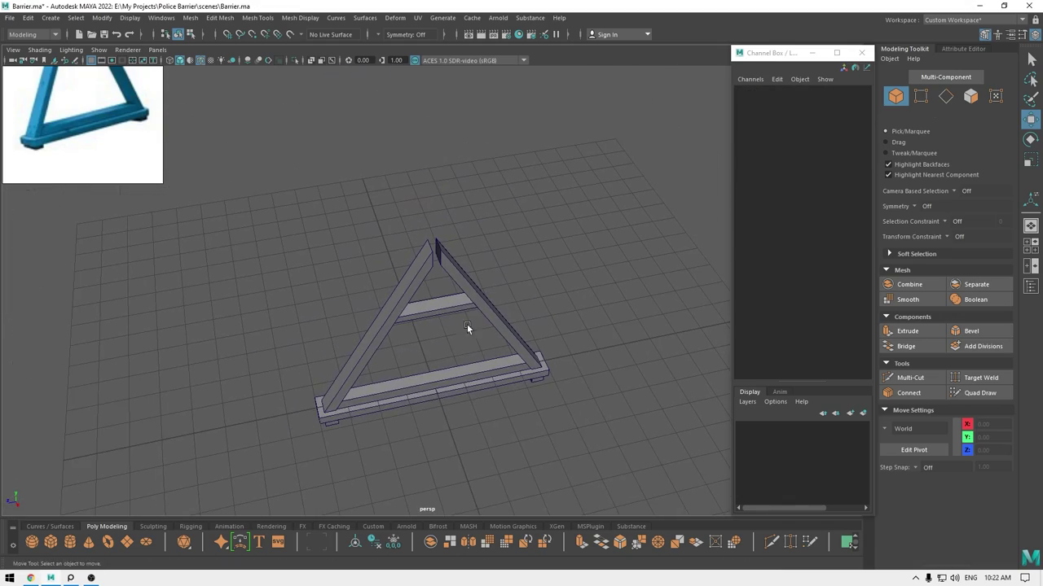
pyautogui.moveTo(113, 110); pyautogui.dragTo(116, 158, button='middle')
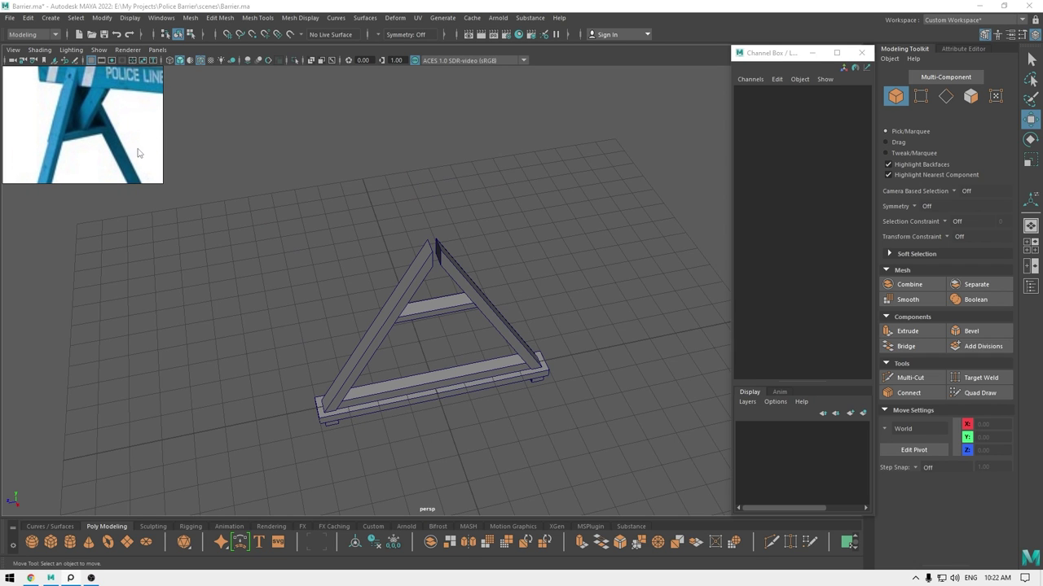
pyautogui.keyDown('alt'); pyautogui.moveTo(418, 279); pyautogui.dragTo(432, 272); pyautogui.keyUp('alt')
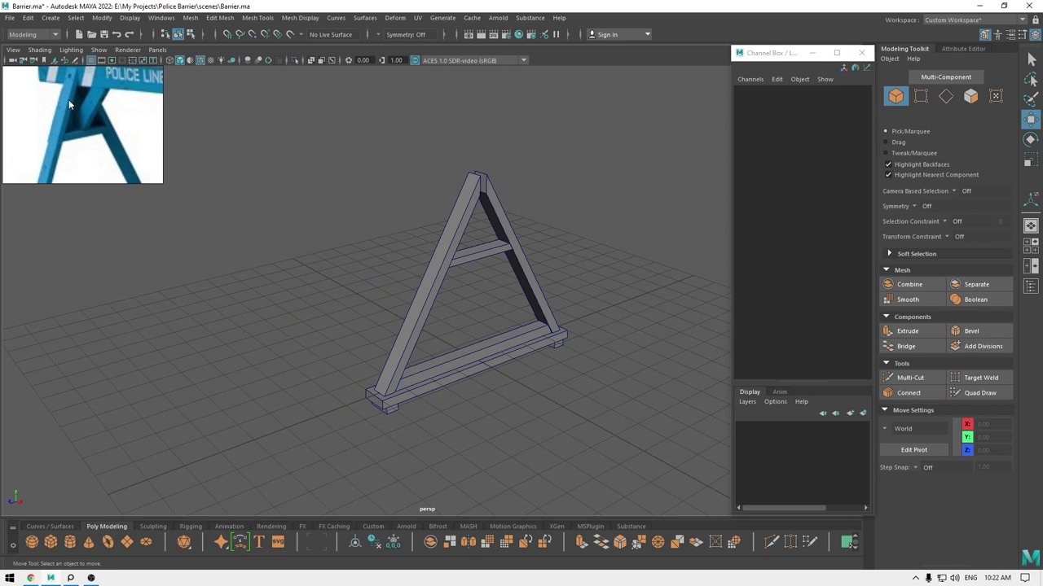
pyautogui.keyDown('alt'); pyautogui.moveTo(285, 218); pyautogui.dragTo(638, 204); pyautogui.keyUp('alt')
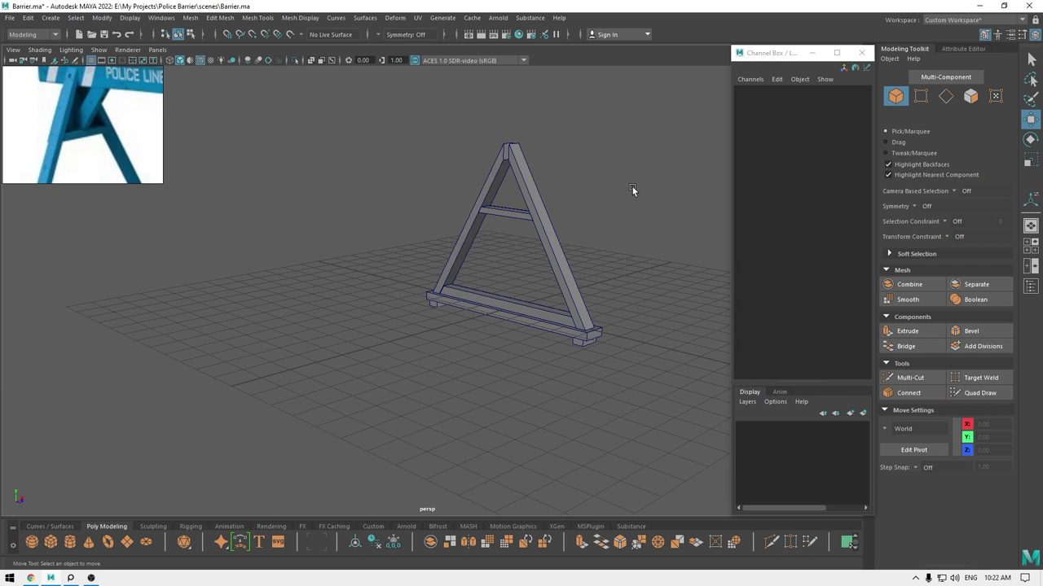
# Create a polygon cube and raise it between the upper legs to about 5.14 in Y.
pyautogui.moveTo(632, 186)
pyautogui.mouseDown(button='right')
pyautogui.moveTo(610, 186)
pyautogui.moveTo(631, 188)
pyautogui.mouseUp(button='right')
pyautogui.press('space')
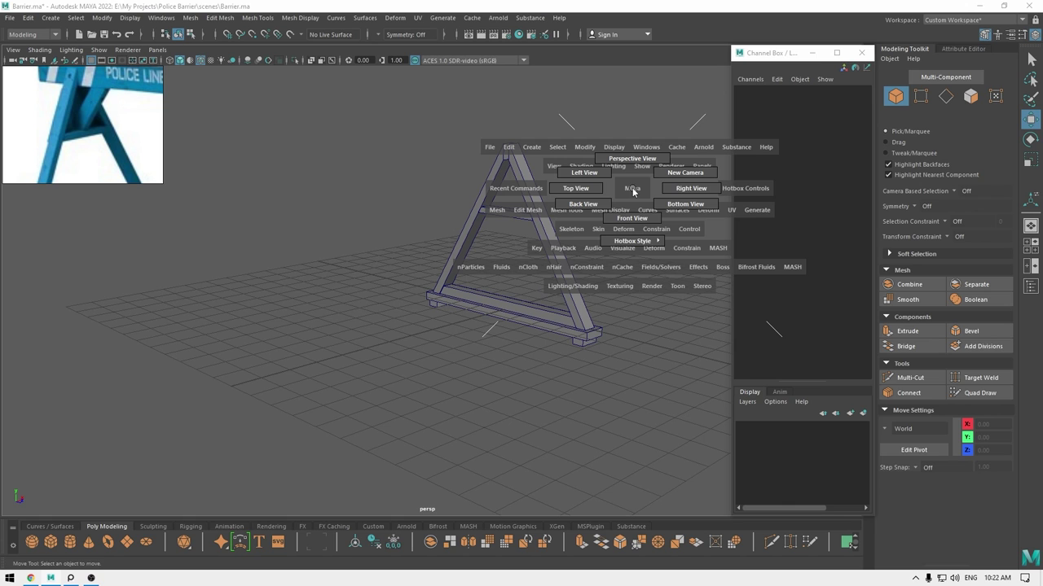
pyautogui.moveTo(633, 191); pyautogui.dragTo(584, 191)
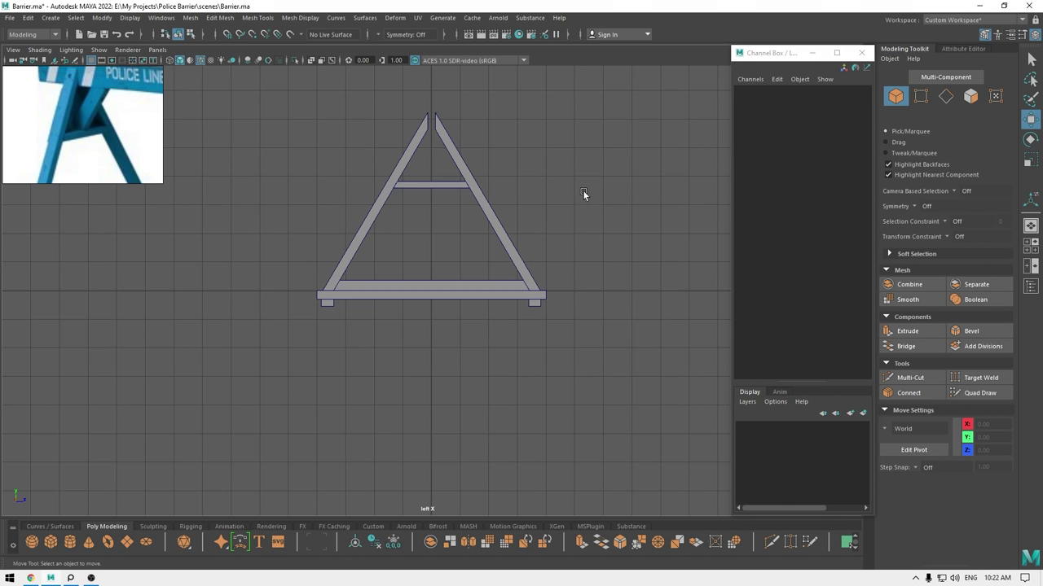
pyautogui.scroll(5, 551, 184)
pyautogui.scroll(2, 441, 249)
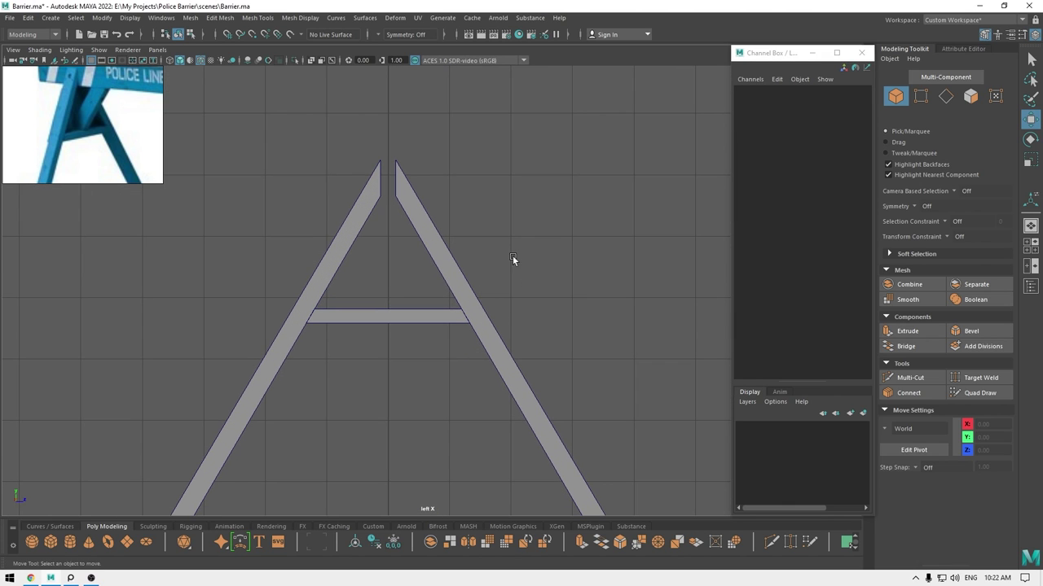
pyautogui.keyDown('shift'); pyautogui.moveTo(553, 190); pyautogui.dragTo(536, 221, button='right'); pyautogui.keyUp('shift')
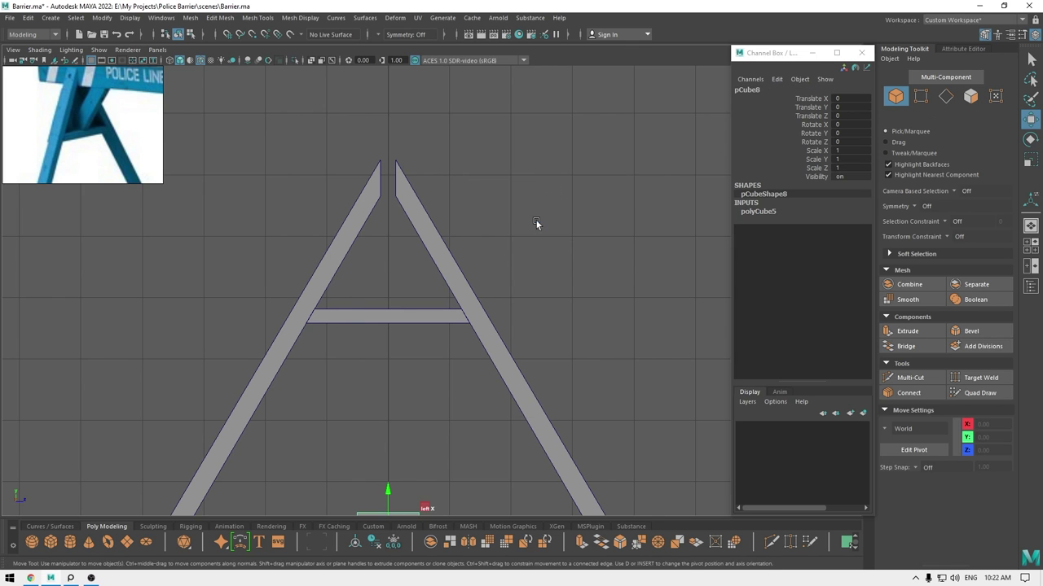
pyautogui.scroll(-2, 439, 309)
pyautogui.moveTo(400, 413); pyautogui.dragTo(407, 205)
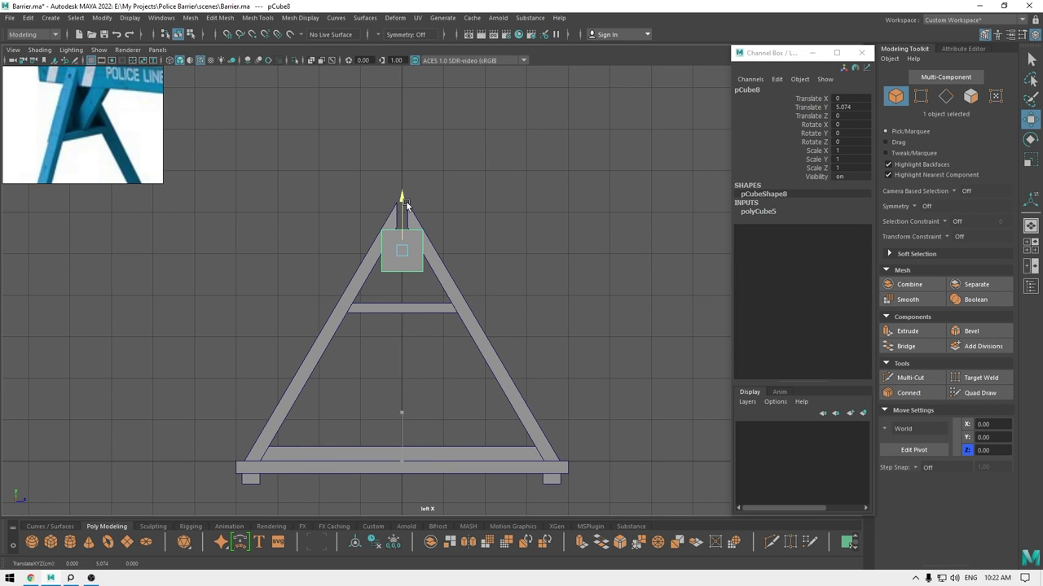
pyautogui.scroll(3, 405, 201)
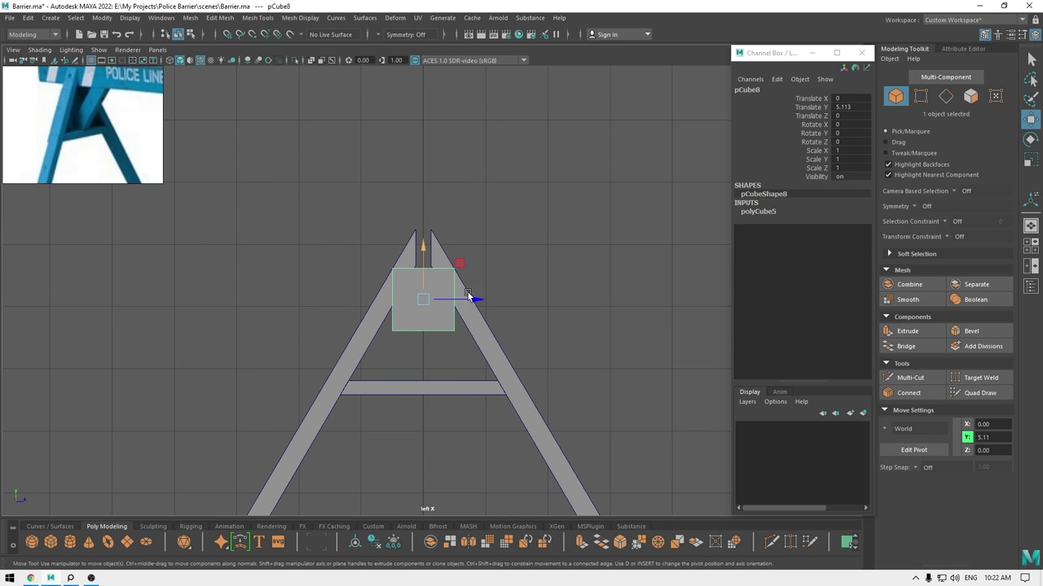
pyautogui.scroll(2, 423, 279)
pyautogui.moveTo(413, 260); pyautogui.dragTo(413, 257)
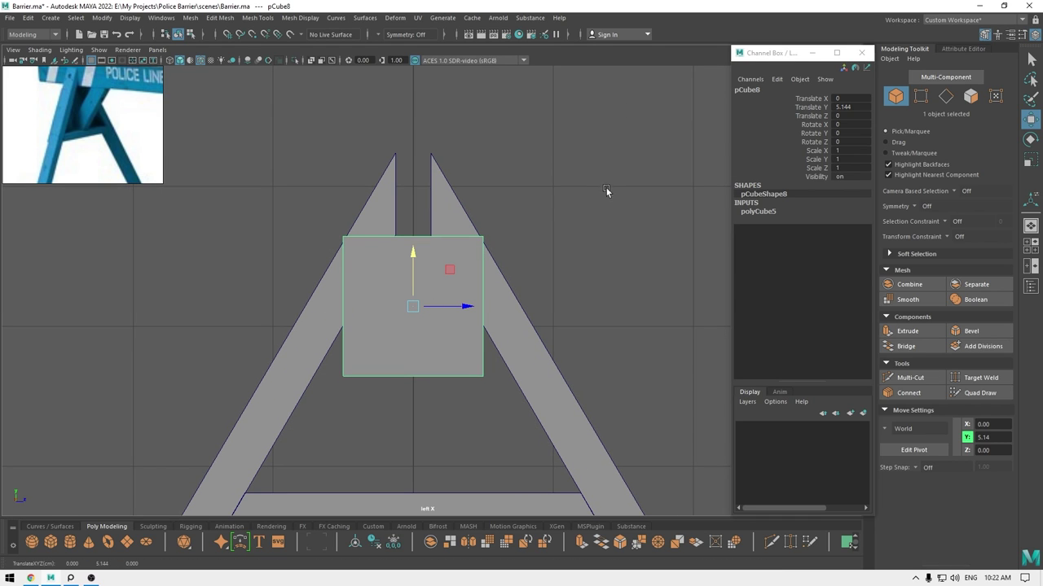
# Lower the cube's bottom vertices to the crossbar's lower edge and widen them along Z to the legs' outer edges.
pyautogui.moveTo(607, 186); pyautogui.dragTo(537, 181, button='right')
pyautogui.keyDown('alt'); pyautogui.moveTo(567, 258); pyautogui.dragTo(590, 119, button='middle'); pyautogui.keyUp('alt')
pyautogui.moveTo(296, 212); pyautogui.dragTo(497, 253)
pyautogui.moveTo(435, 184); pyautogui.dragTo(434, 330)
pyautogui.press('r')
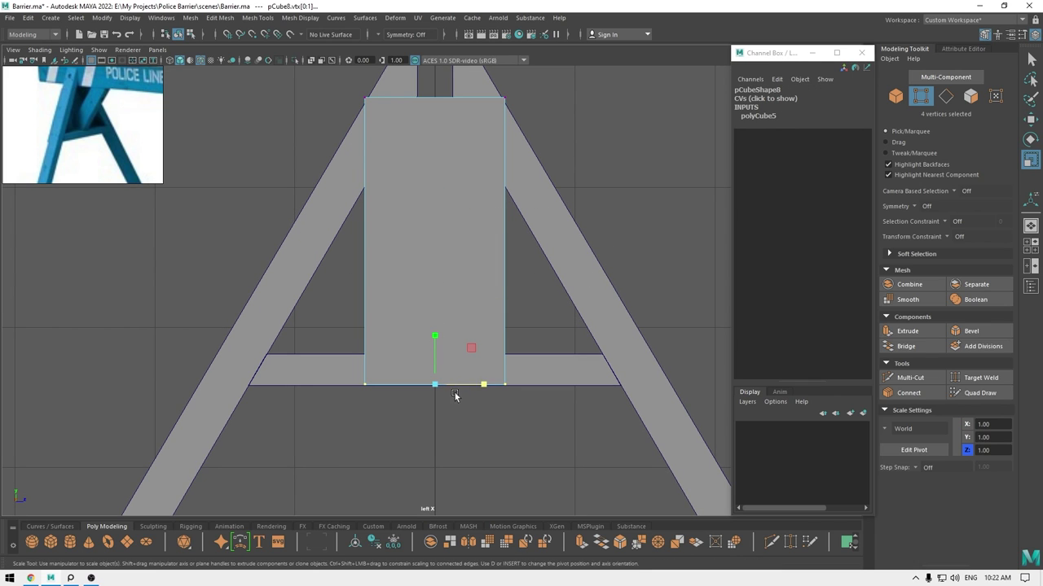
pyautogui.moveTo(481, 389); pyautogui.dragTo(597, 389)
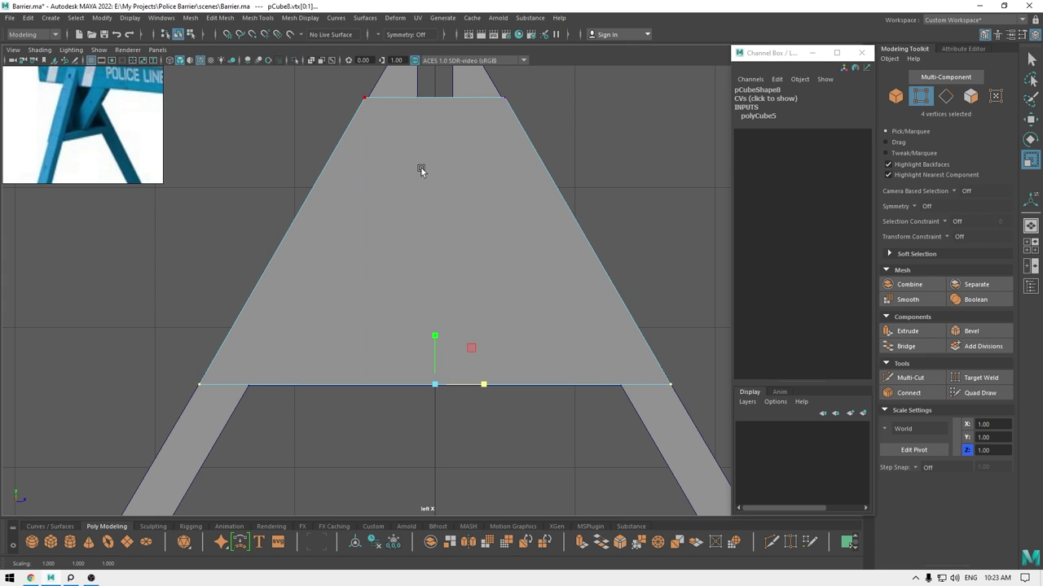
# Fit the panel's top vertices to the outer edges of the legs, just below the gap at the peak.
pyautogui.keyDown('alt'); pyautogui.moveTo(422, 170); pyautogui.dragTo(415, 250, button='middle'); pyautogui.keyUp('alt')
pyautogui.moveTo(326, 143); pyautogui.dragTo(541, 217)
pyautogui.keyDown('alt'); pyautogui.moveTo(518, 295); pyautogui.dragTo(573, 342, button='right'); pyautogui.keyUp('alt')
pyautogui.keyDown('alt'); pyautogui.moveTo(485, 182); pyautogui.dragTo(497, 240, button='middle'); pyautogui.keyUp('alt')
pyautogui.moveTo(488, 202); pyautogui.dragTo(488, 199)
pyautogui.press('w')
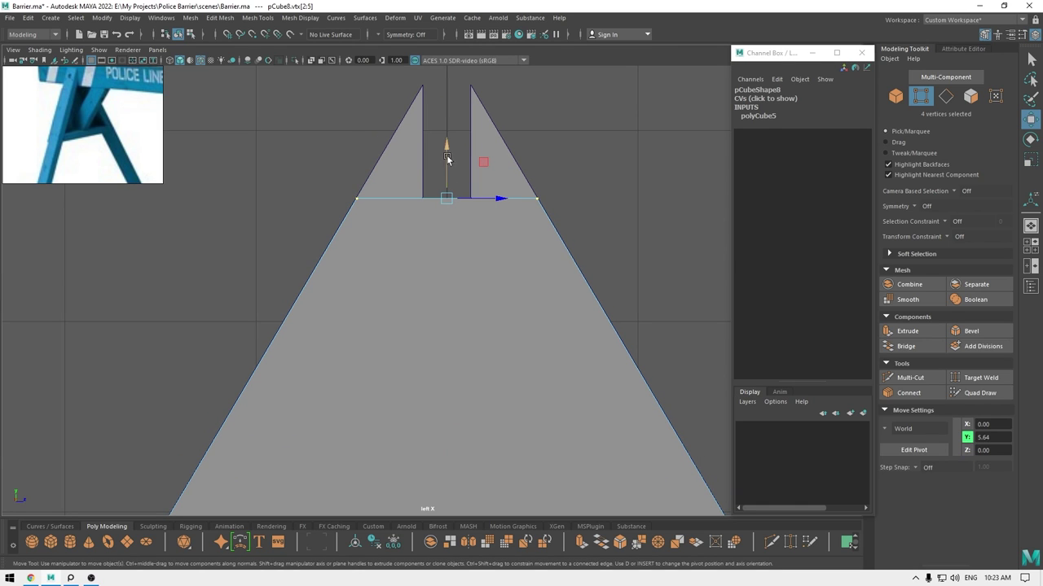
pyautogui.moveTo(446, 155); pyautogui.dragTo(453, 122)
# Thin the trapezoid panel along X and move it beside the legs' side faces, at about -0.336 in X.
pyautogui.press('space')
pyautogui.keyDown('alt'); pyautogui.moveTo(419, 192); pyautogui.dragTo(380, 238); pyautogui.keyUp('alt')
pyautogui.moveTo(582, 199); pyautogui.dragTo(654, 179, button='right')
pyautogui.keyDown('alt'); pyautogui.moveTo(558, 216); pyautogui.dragTo(627, 285, button='right'); pyautogui.keyUp('alt')
pyautogui.keyDown('alt'); pyautogui.moveTo(627, 285); pyautogui.dragTo(443, 347, button='middle'); pyautogui.keyUp('alt')
pyautogui.keyDown('alt'); pyautogui.moveTo(443, 347); pyautogui.dragTo(498, 383); pyautogui.keyUp('alt')
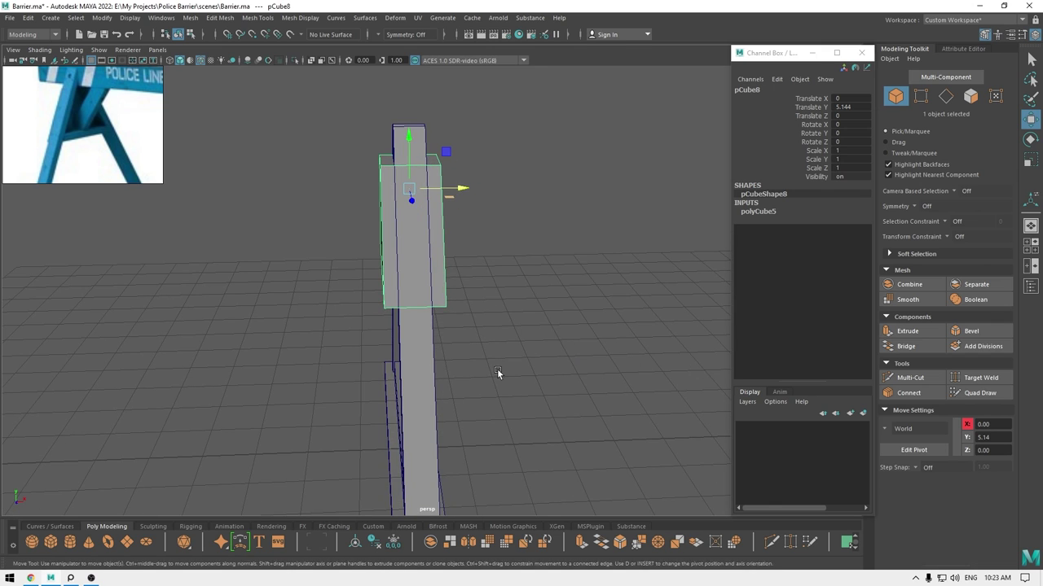
pyautogui.press('r')
pyautogui.moveTo(456, 210); pyautogui.dragTo(425, 214)
pyautogui.press('w')
pyautogui.click(493, 217)
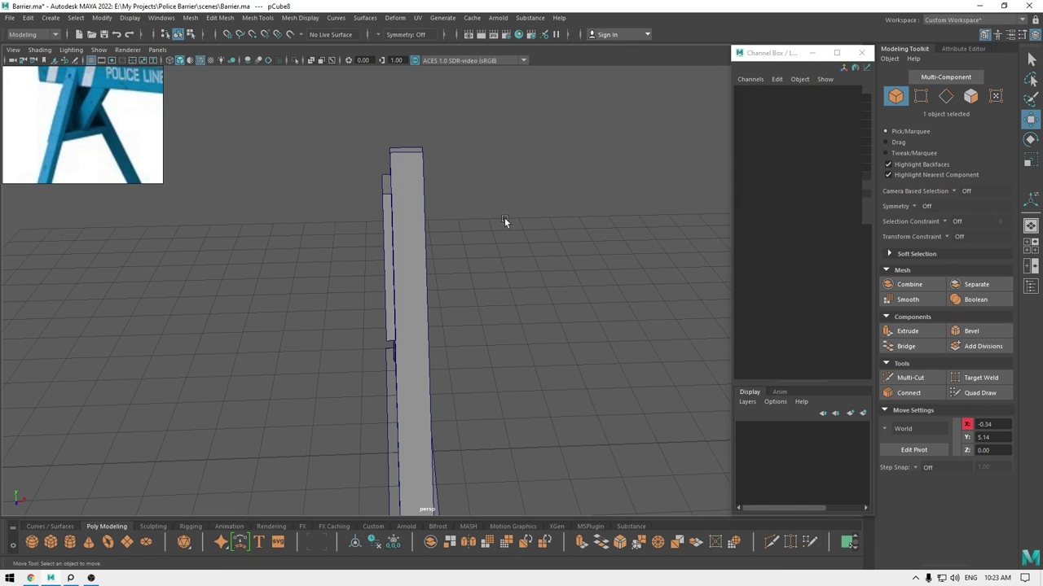
# Nudge the panel in the front view to sit flush against the legs, at about -0.342 in X.
pyautogui.keyDown('alt'); pyautogui.moveTo(505, 220); pyautogui.dragTo(494, 251); pyautogui.keyUp('alt')
pyautogui.press('space')
pyautogui.press('space')
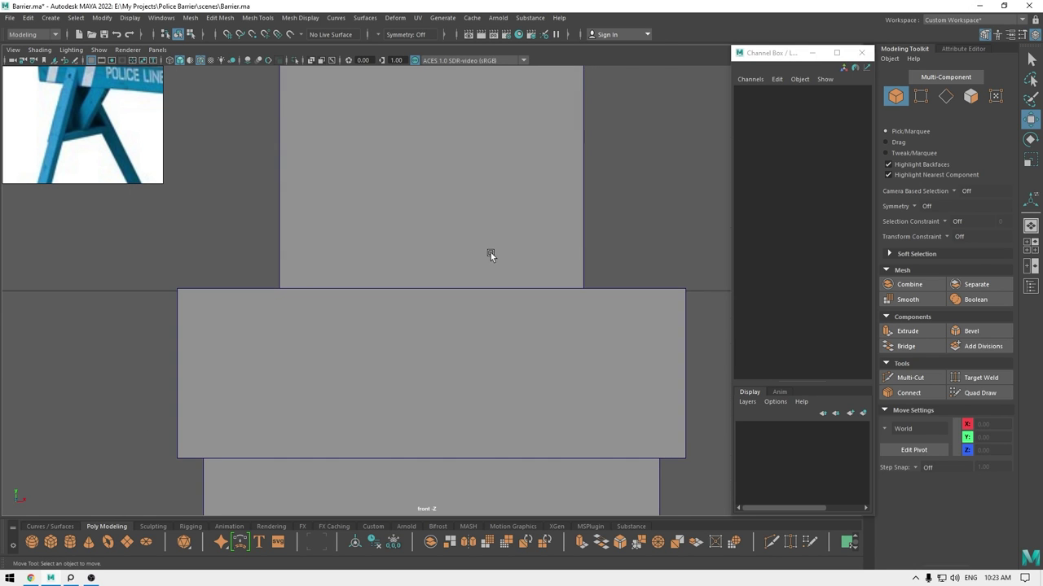
pyautogui.keyDown('alt'); pyautogui.moveTo(490, 253); pyautogui.dragTo(426, 108, button='right'); pyautogui.keyUp('alt')
pyautogui.keyDown('alt'); pyautogui.moveTo(426, 107); pyautogui.dragTo(438, 322, button='middle'); pyautogui.keyUp('alt')
pyautogui.keyDown('alt'); pyautogui.moveTo(446, 212); pyautogui.dragTo(530, 423, button='right'); pyautogui.keyUp('alt')
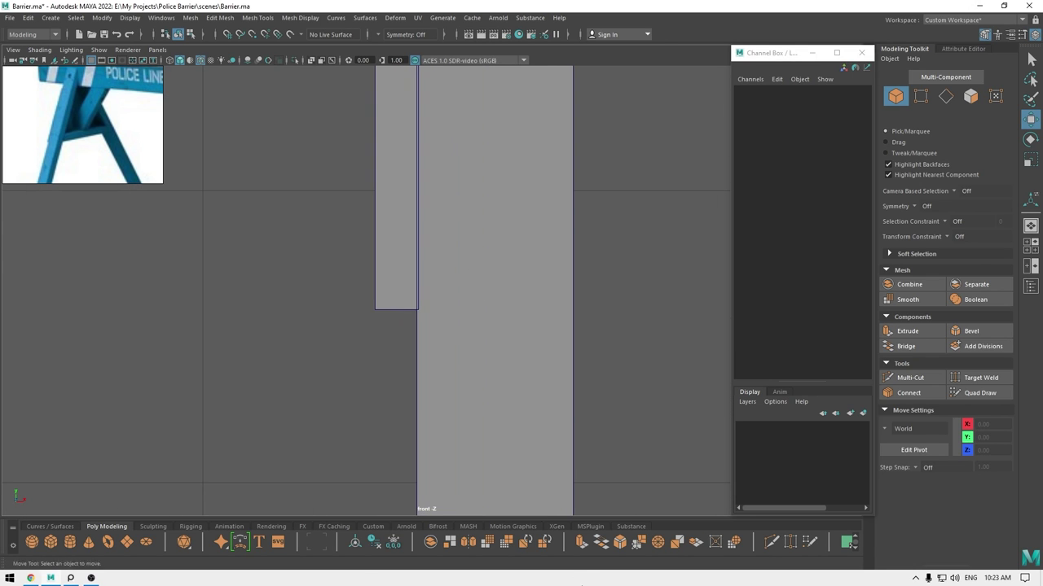
pyautogui.click(394, 273)
pyautogui.keyDown('alt'); pyautogui.moveTo(401, 254); pyautogui.dragTo(418, 406, button='middle'); pyautogui.keyUp('alt')
pyautogui.keyDown('alt'); pyautogui.moveTo(418, 407); pyautogui.dragTo(434, 90, button='right'); pyautogui.keyUp('alt')
pyautogui.keyDown('alt'); pyautogui.moveTo(509, 444); pyautogui.dragTo(546, 585, button='right'); pyautogui.keyUp('alt')
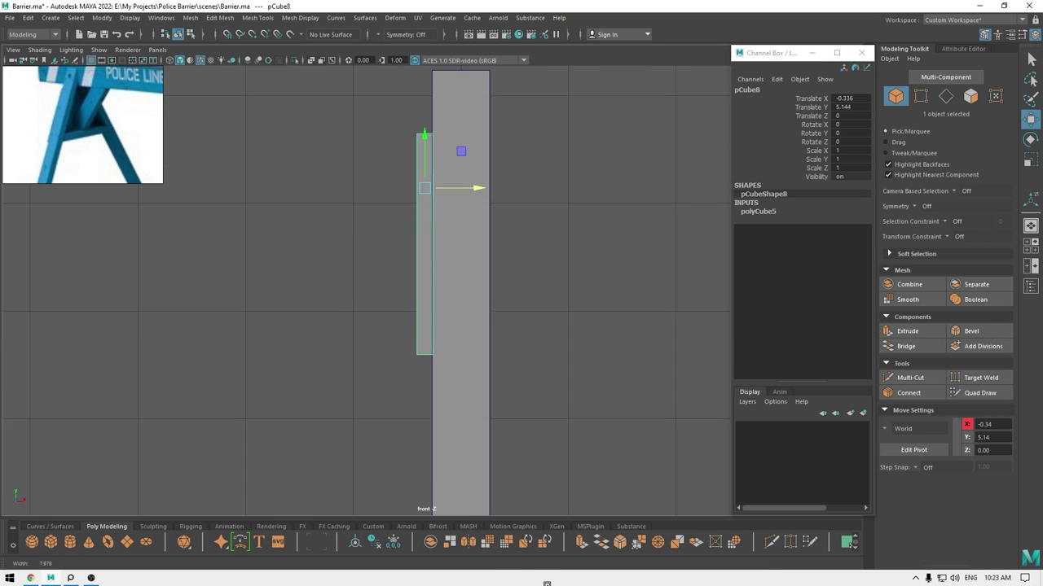
pyautogui.keyDown('alt'); pyautogui.moveTo(419, 208); pyautogui.dragTo(494, 477, button='right'); pyautogui.keyUp('alt')
pyautogui.moveTo(506, 256); pyautogui.dragTo(500, 257, button='middle')
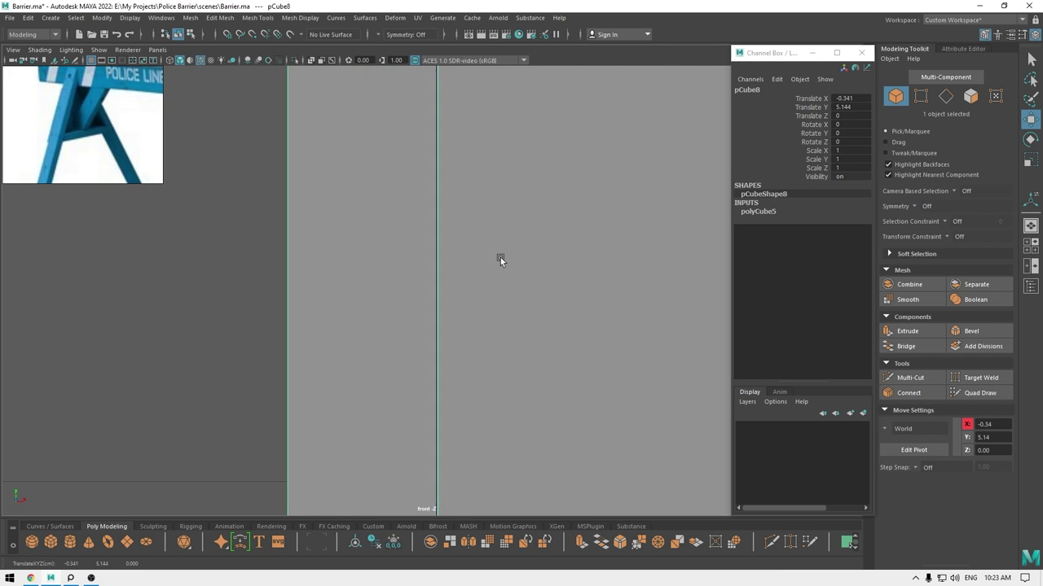
pyautogui.click(245, 276)
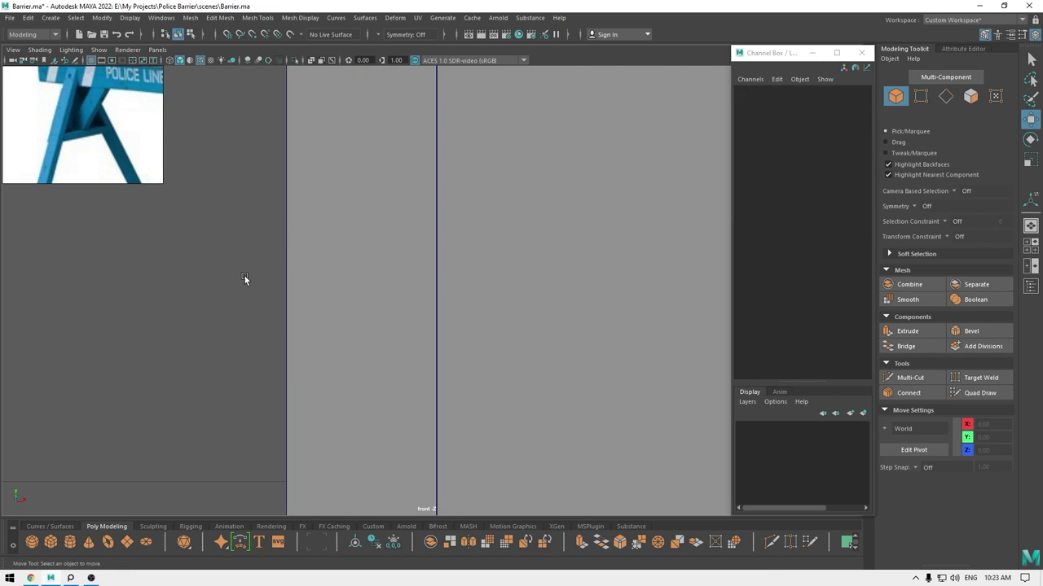
# Scale the trapezoid panel along X to make it thinner than the legs' side offset requires.
pyautogui.keyDown('alt'); pyautogui.moveTo(245, 276); pyautogui.dragTo(314, 269); pyautogui.keyUp('alt')
pyautogui.keyDown('alt'); pyautogui.moveTo(315, 269); pyautogui.dragTo(399, 299, button='right'); pyautogui.keyUp('alt')
pyautogui.click(453, 309)
pyautogui.keyDown('alt'); pyautogui.moveTo(402, 299); pyautogui.dragTo(374, 305); pyautogui.keyUp('alt')
pyautogui.keyDown('alt'); pyautogui.moveTo(375, 305); pyautogui.dragTo(421, 416, button='right'); pyautogui.keyUp('alt')
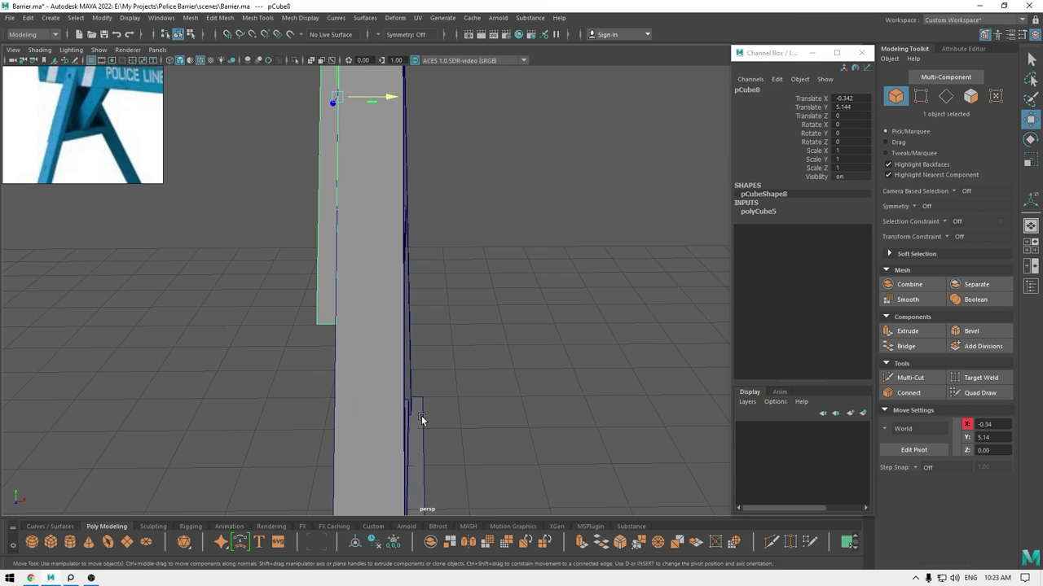
pyautogui.press('r')
pyautogui.moveTo(387, 98); pyautogui.dragTo(364, 125)
# Move the thinned panel back flush against the legs, at about -0.31 in X.
pyautogui.press('space')
pyautogui.press('w')
pyautogui.moveTo(447, 208); pyautogui.dragTo(487, 201, button='middle')
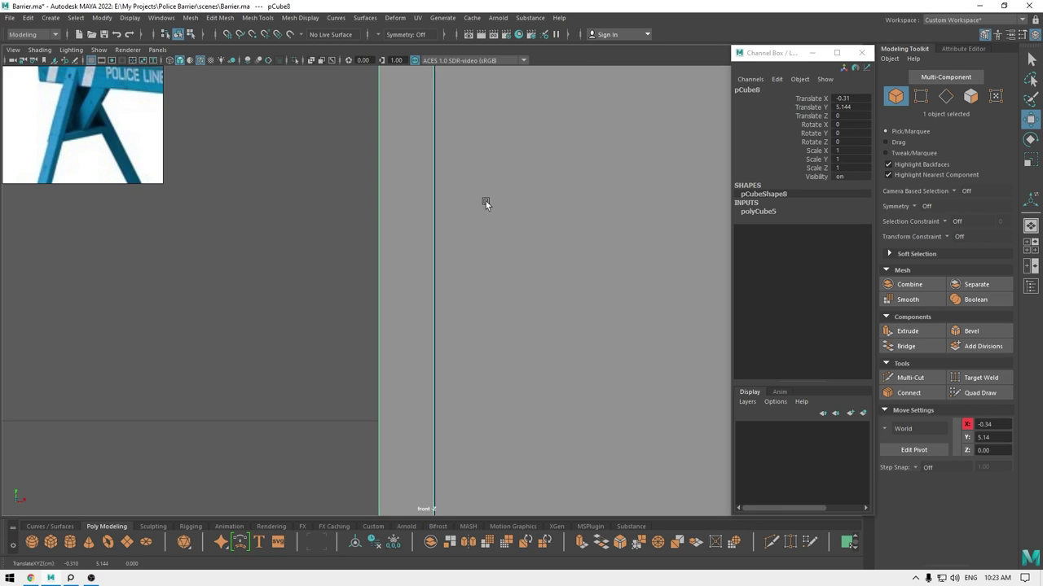
pyautogui.press('space')
pyautogui.moveTo(487, 202); pyautogui.dragTo(427, 303)
pyautogui.click(464, 208)
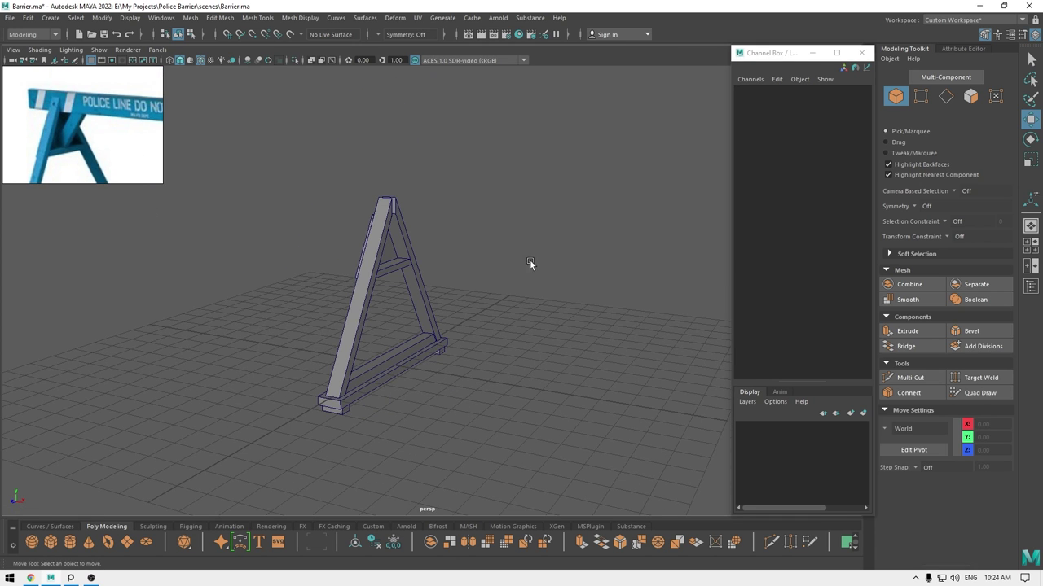
# Create a polygon cube for the barrier board and raise it to the A-frame's peak, at about 6.3 in Y.
pyautogui.keyDown('alt'); pyautogui.moveTo(530, 259); pyautogui.dragTo(439, 208, button='middle'); pyautogui.keyUp('alt')
pyautogui.keyDown('shift'); pyautogui.moveTo(438, 207); pyautogui.dragTo(435, 239, button='right'); pyautogui.keyUp('shift')
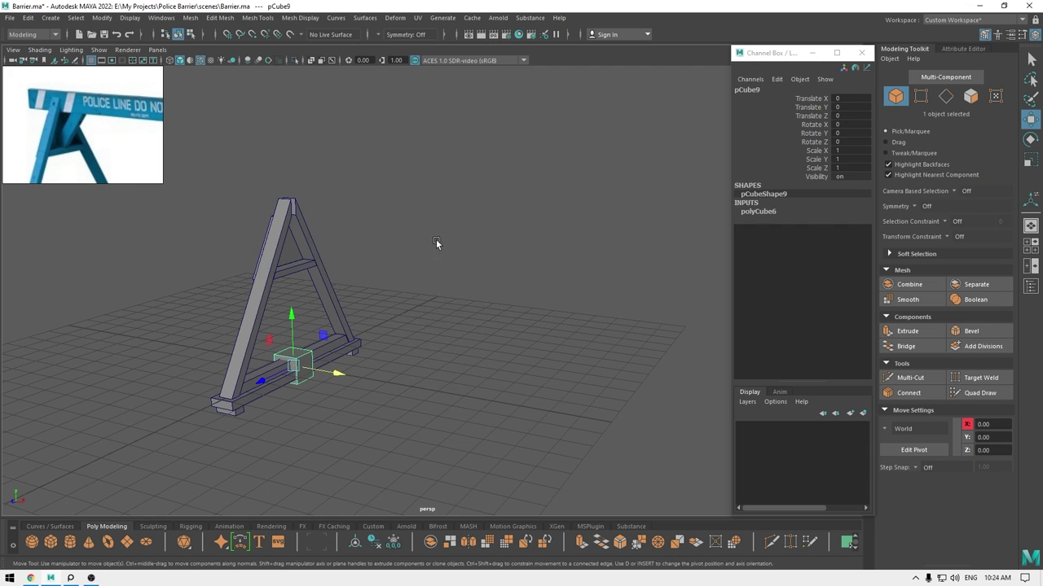
pyautogui.press('space')
pyautogui.moveTo(436, 241); pyautogui.dragTo(466, 237)
pyautogui.scroll(-4, 457, 244)
pyautogui.keyDown('alt'); pyautogui.moveTo(454, 241); pyautogui.dragTo(450, 315, button='middle'); pyautogui.keyUp('alt')
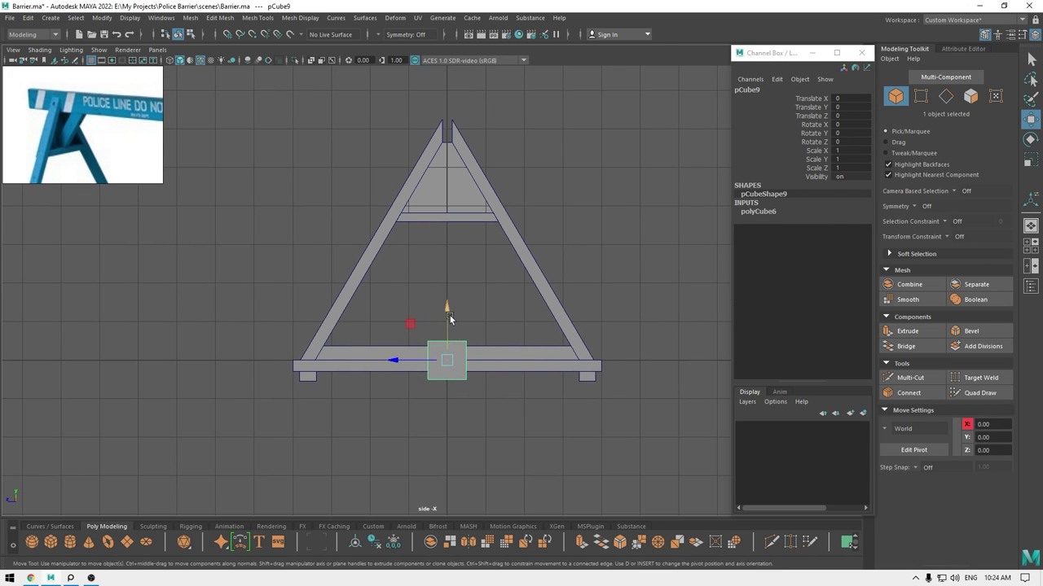
pyautogui.moveTo(449, 305); pyautogui.dragTo(456, 61)
pyautogui.keyDown('alt'); pyautogui.moveTo(508, 127); pyautogui.dragTo(499, 235, button='middle'); pyautogui.keyUp('alt')
pyautogui.scroll(6, 517, 291)
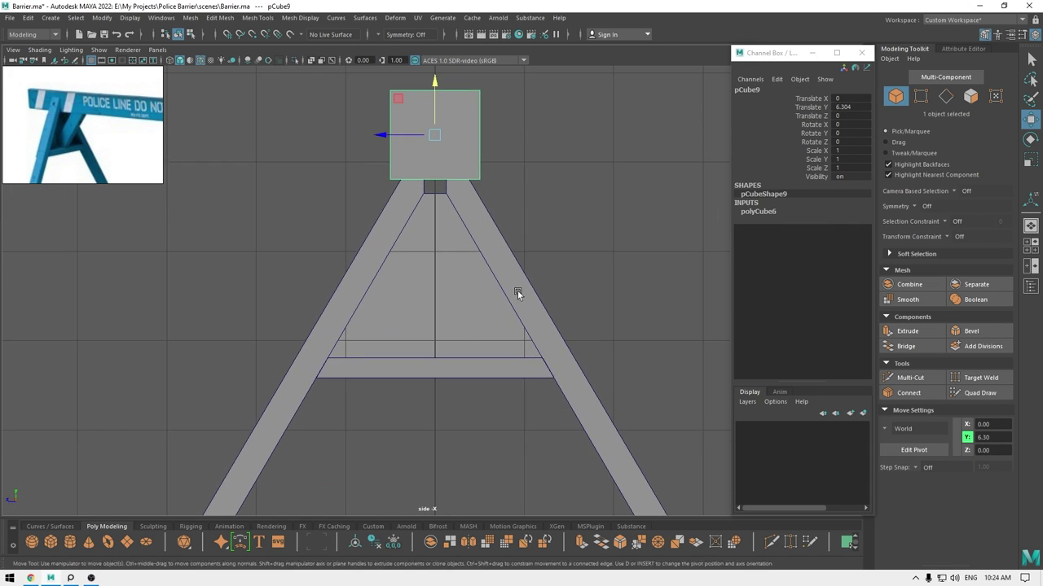
pyautogui.scroll(4, 518, 291)
# Set the board cube's depth to 0.25 and lower it into the gap between the leg tops, at about 6.15 in Y.
pyautogui.press('t')
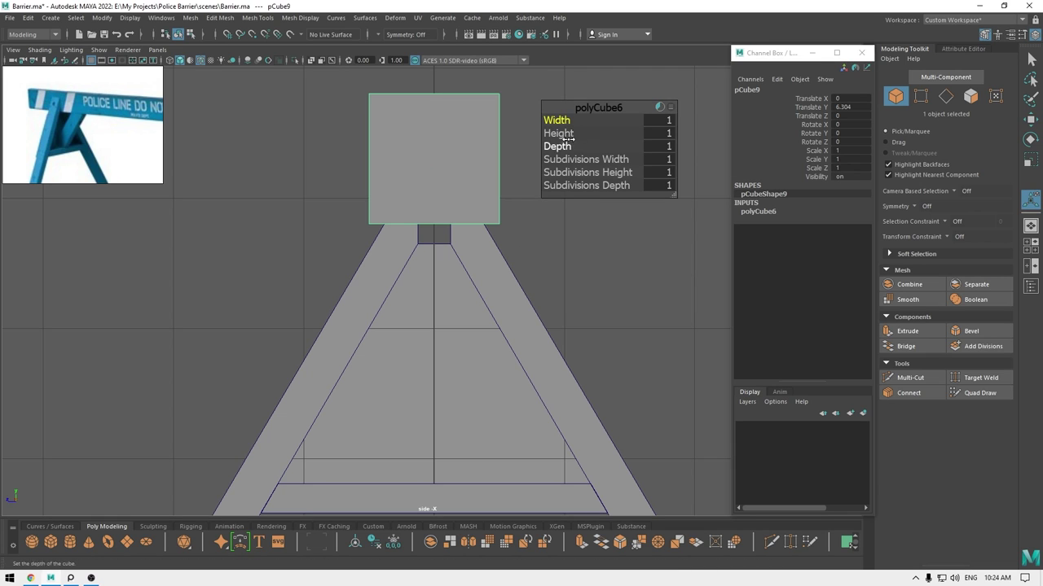
pyautogui.moveTo(568, 147); pyautogui.dragTo(520, 150)
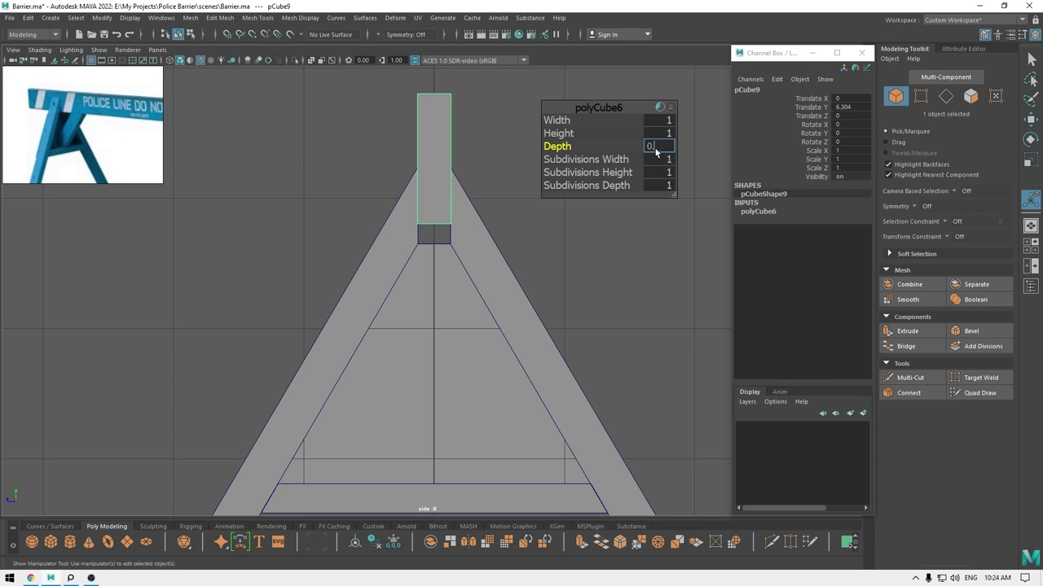
pyautogui.press('Return')
pyautogui.press('w')
pyautogui.moveTo(432, 114); pyautogui.dragTo(435, 81)
# Set the board's width to 10 so it forms a long horizontal plank.
pyautogui.press('space')
pyautogui.keyDown('alt'); pyautogui.moveTo(416, 174); pyautogui.dragTo(472, 184); pyautogui.keyUp('alt')
pyautogui.press('t')
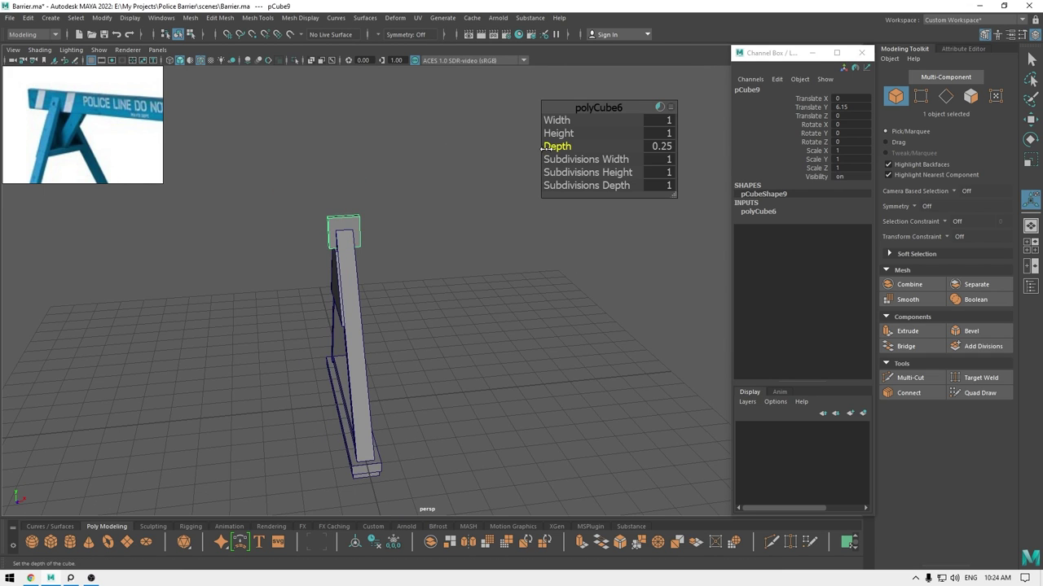
pyautogui.moveTo(567, 120); pyautogui.dragTo(986, 125)
pyautogui.moveTo(986, 125); pyautogui.dragTo(1034, 125, button='middle')
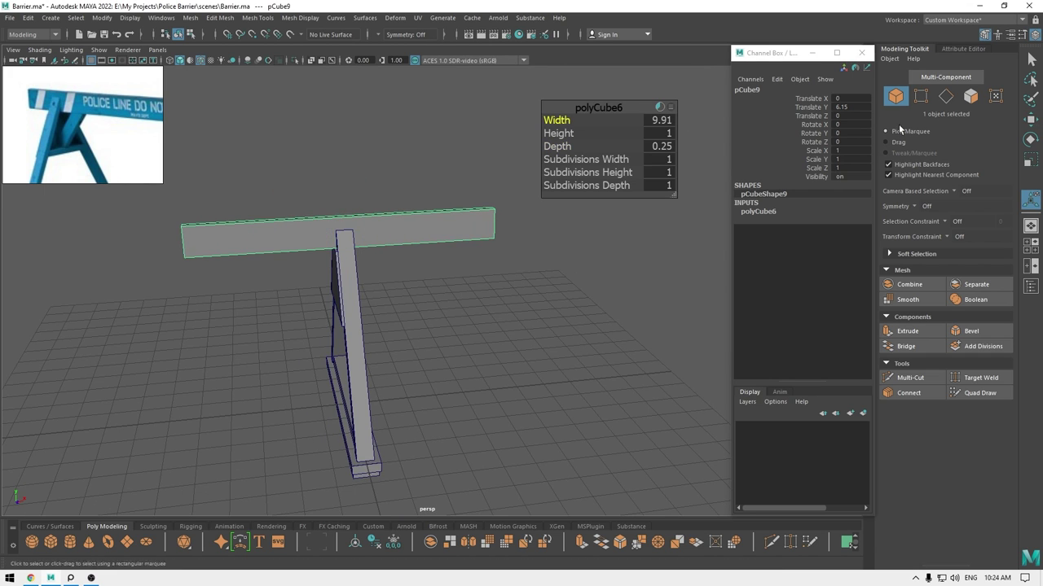
pyautogui.click(666, 120)
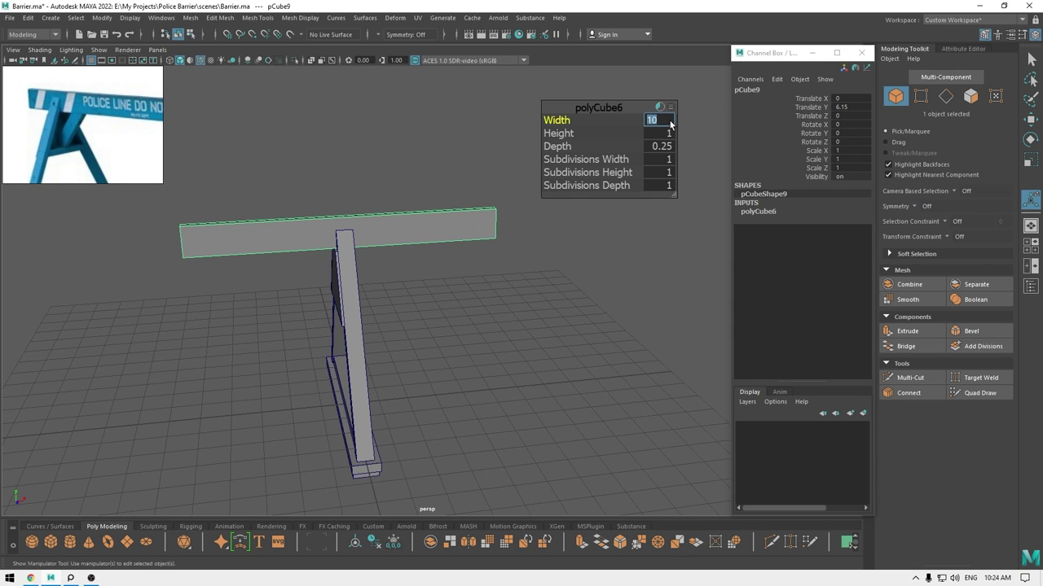
# Slide the board along X to about 4.14 so that one end slightly overhangs the A-frame.
pyautogui.press('w')
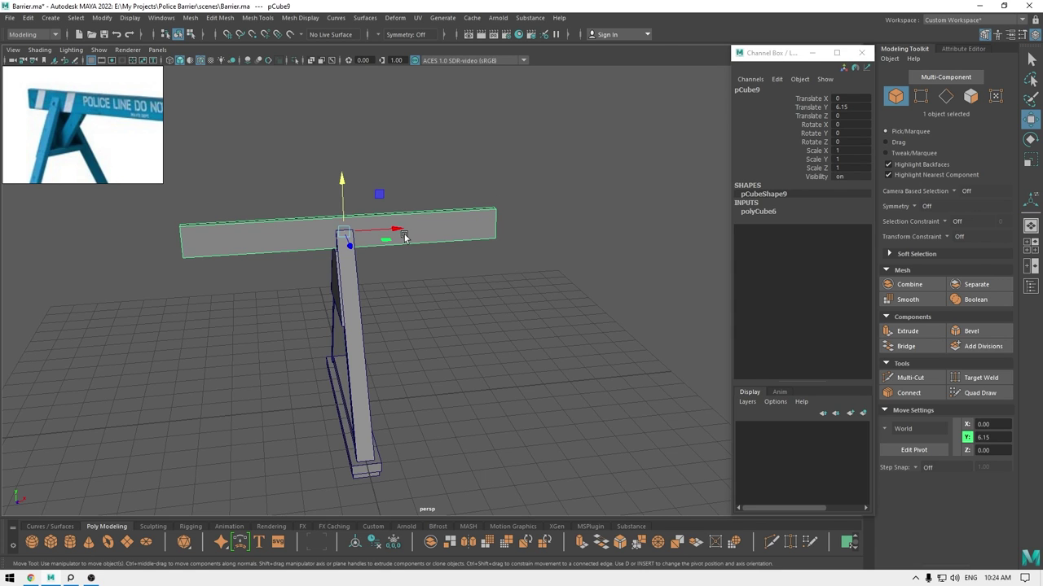
pyautogui.moveTo(396, 234); pyautogui.dragTo(522, 232)
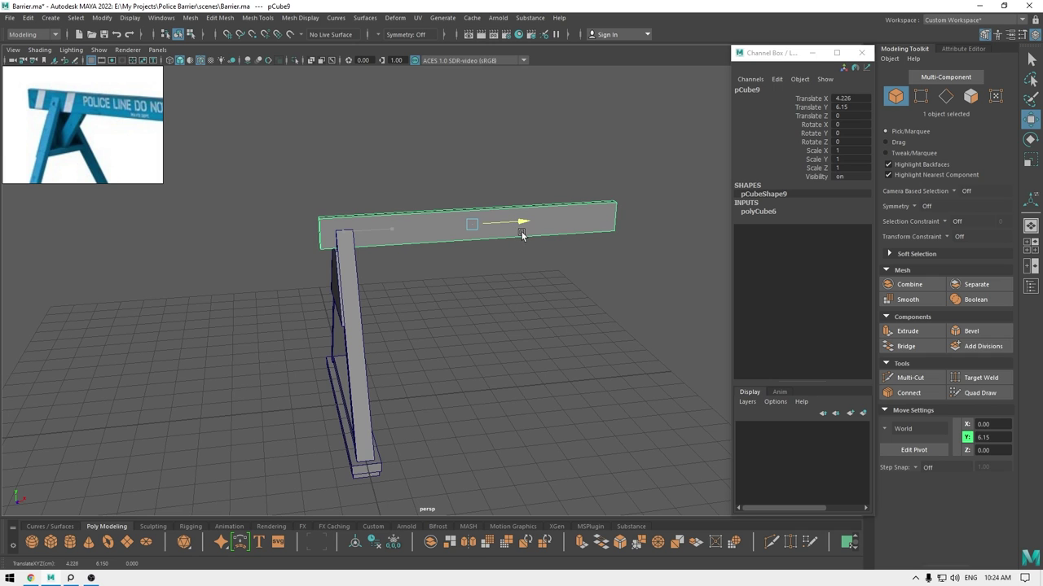
pyautogui.keyDown('alt'); pyautogui.moveTo(534, 352); pyautogui.dragTo(394, 307); pyautogui.keyUp('alt')
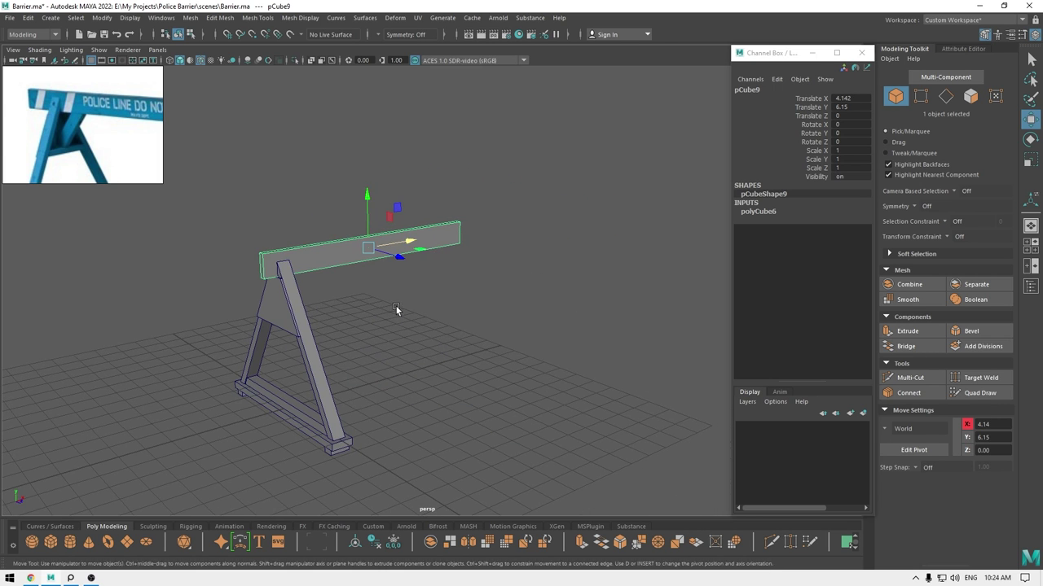
# Set the board's width to 12 and slide it along X to about 5.05.
pyautogui.press('t')
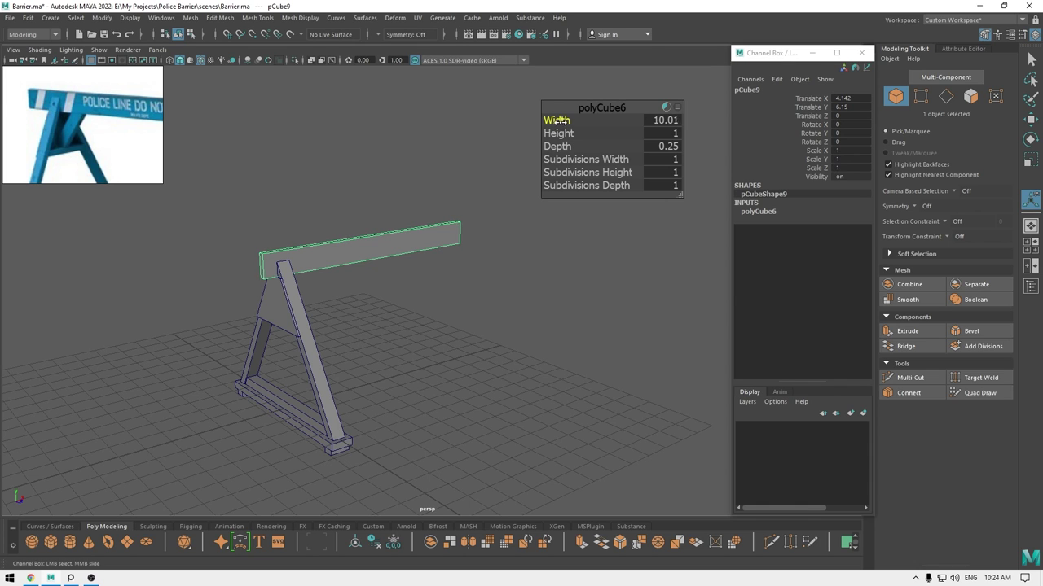
pyautogui.moveTo(558, 120); pyautogui.dragTo(440, 213)
pyautogui.click(660, 120)
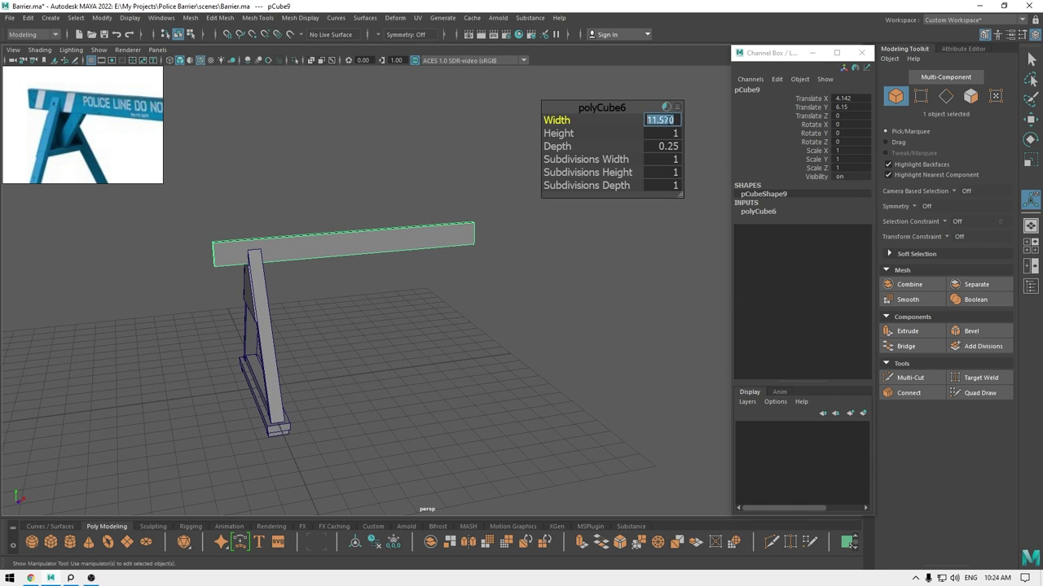
pyautogui.write('12')
pyautogui.press('Return')
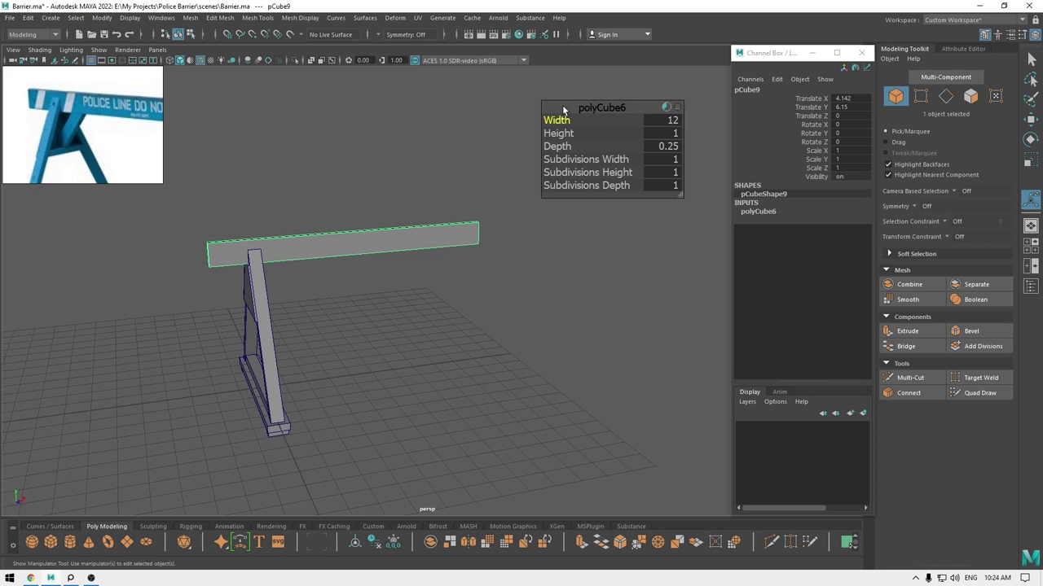
pyautogui.press('w')
pyautogui.moveTo(407, 241); pyautogui.dragTo(425, 244)
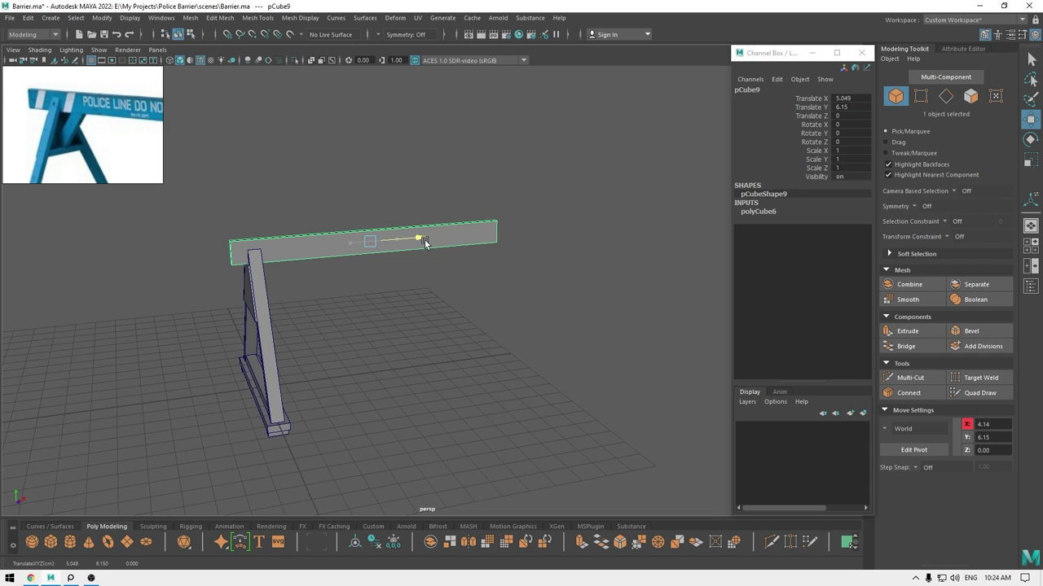
# Examine the A-frame's crossbar and trapezoid panel beneath the board, comparing them with the reference image.
pyautogui.click(378, 342)
pyautogui.keyDown('alt'); pyautogui.moveTo(370, 343); pyautogui.dragTo(244, 328); pyautogui.keyUp('alt')
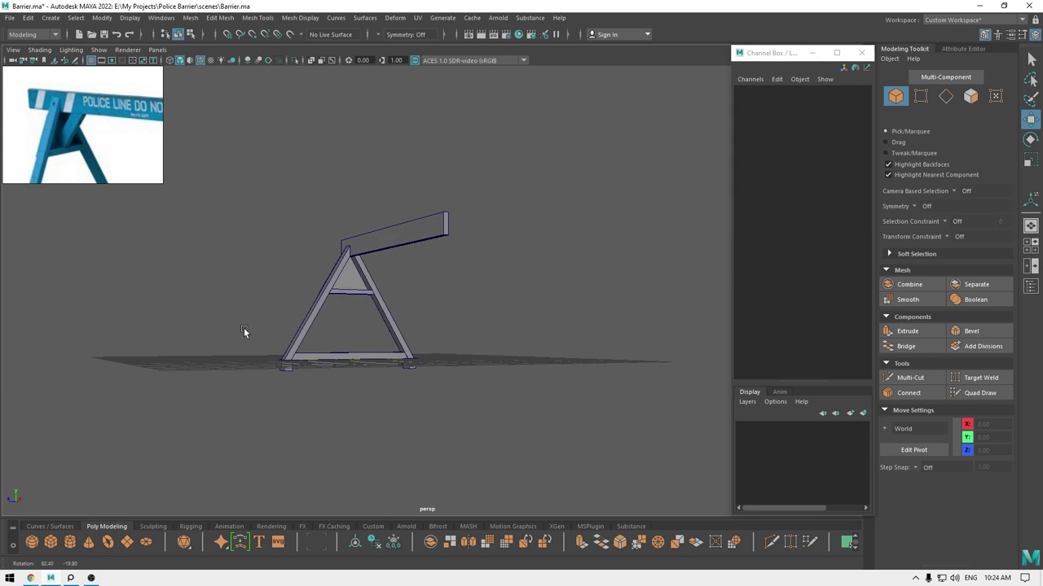
pyautogui.keyDown('alt'); pyautogui.moveTo(248, 332); pyautogui.dragTo(374, 478, button='right'); pyautogui.keyUp('alt')
pyautogui.moveTo(345, 335)
pyautogui.keyDown('alt'); pyautogui.mouseDown()
pyautogui.moveTo(313, 352)
pyautogui.moveTo(308, 337)
pyautogui.moveTo(364, 341)
pyautogui.mouseUp(); pyautogui.keyUp('alt')
pyautogui.keyDown('alt'); pyautogui.moveTo(364, 341); pyautogui.dragTo(462, 371, button='right'); pyautogui.keyUp('alt')
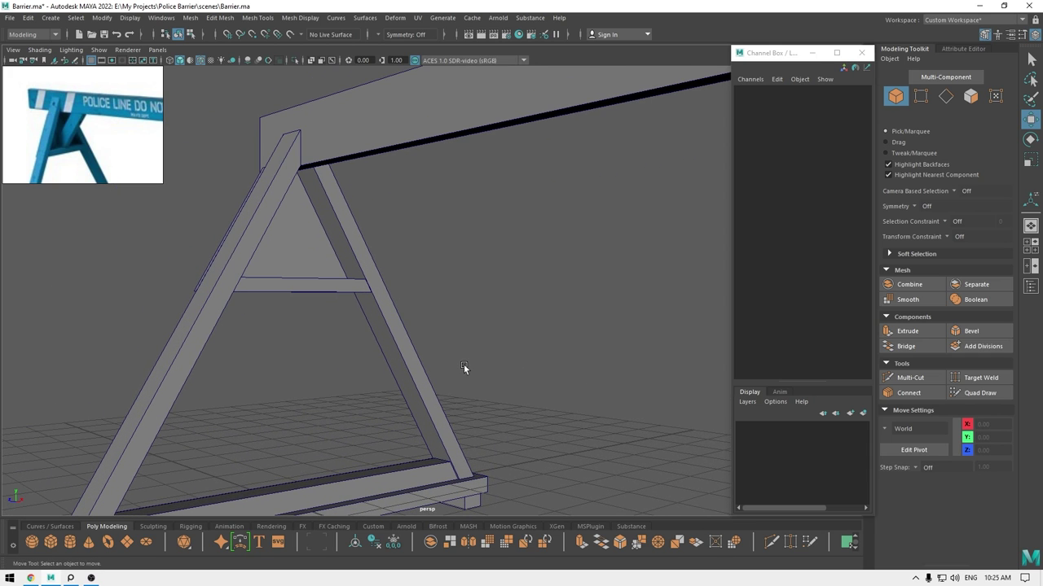
pyautogui.keyDown('alt'); pyautogui.moveTo(464, 364); pyautogui.dragTo(573, 288, button='middle'); pyautogui.keyUp('alt')
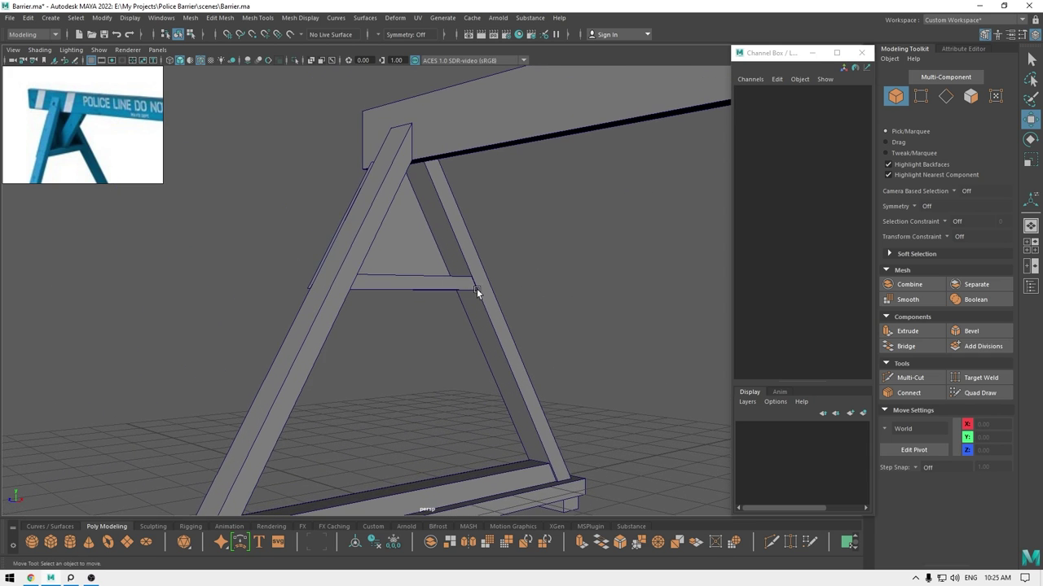
pyautogui.keyDown('alt'); pyautogui.moveTo(477, 288); pyautogui.dragTo(483, 274); pyautogui.keyUp('alt')
pyautogui.keyDown('alt'); pyautogui.moveTo(483, 274); pyautogui.dragTo(534, 357, button='right'); pyautogui.keyUp('alt')
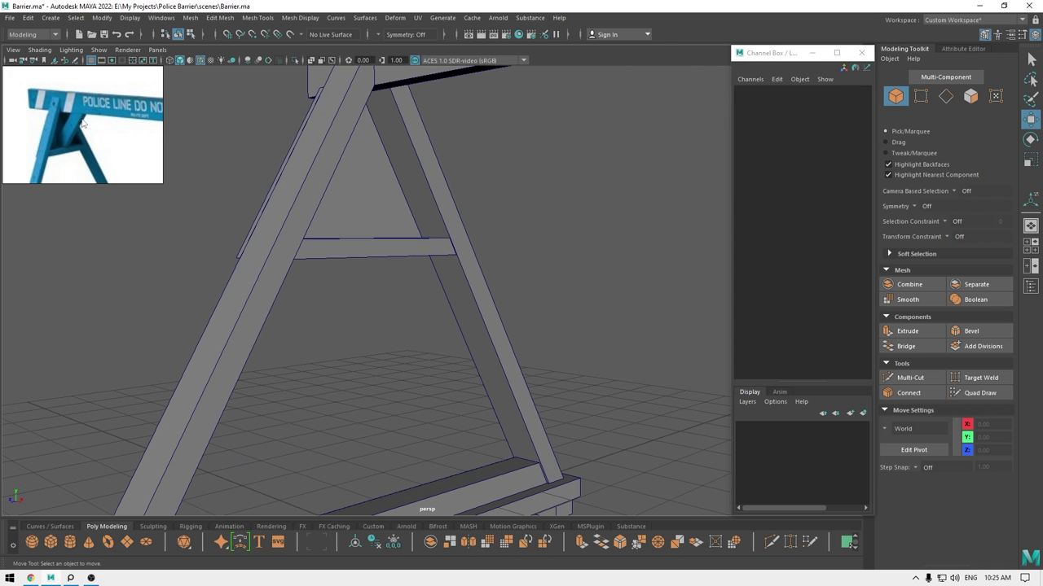
# Create a polygon cube for the diagonal brace in the side view and raise it above the crossbar, at about 4.32 in Y.
pyautogui.press('space')
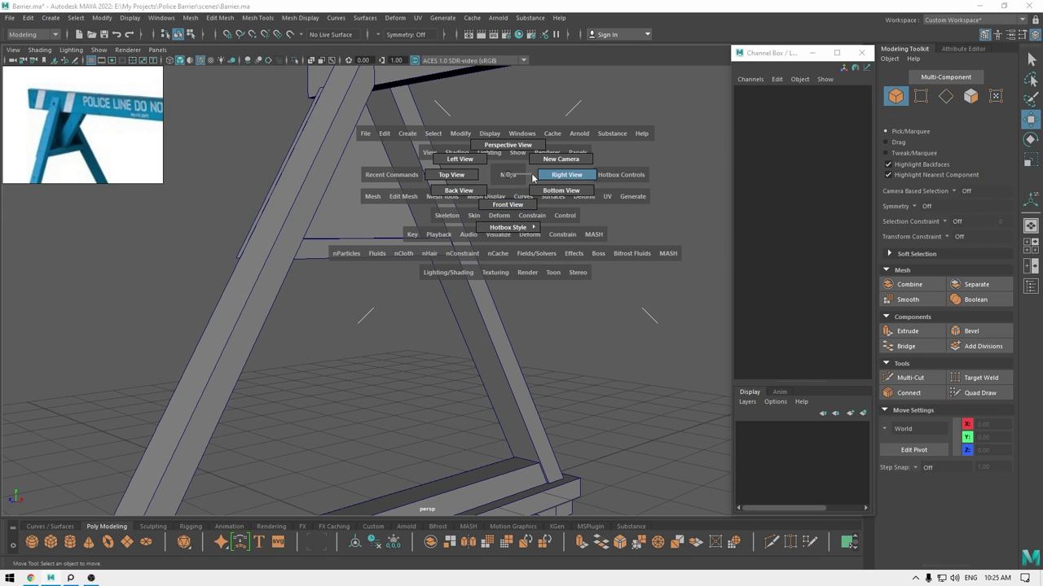
pyautogui.moveTo(544, 175); pyautogui.dragTo(545, 176)
pyautogui.keyDown('shift'); pyautogui.rightClick(571, 138); pyautogui.keyUp('shift')
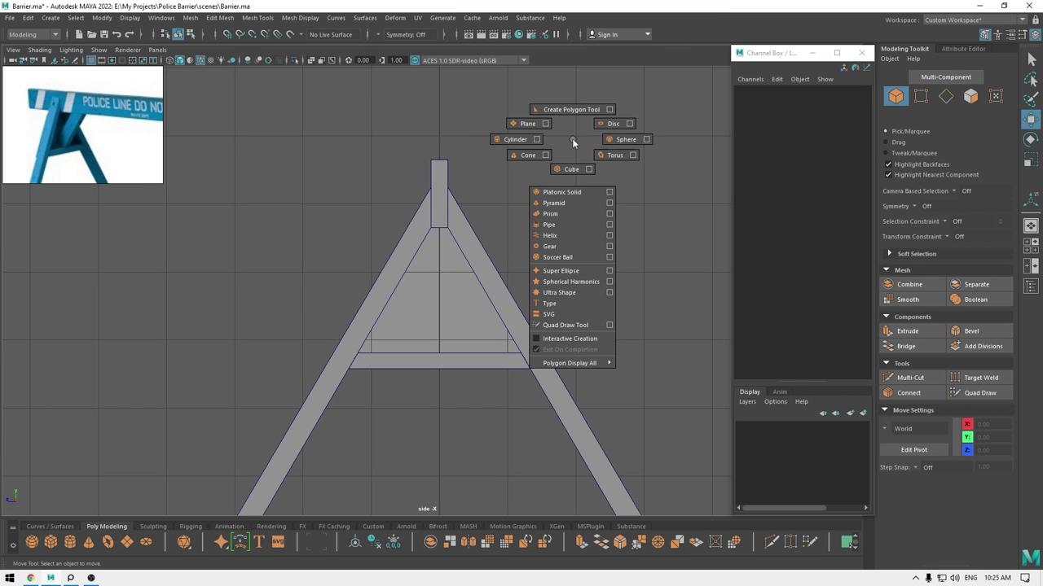
pyautogui.keyDown('shift'); pyautogui.moveTo(566, 207); pyautogui.dragTo(560, 167, button='right'); pyautogui.keyUp('shift')
pyautogui.keyDown('alt'); pyautogui.moveTo(537, 222); pyautogui.dragTo(542, 74, button='middle'); pyautogui.keyUp('alt')
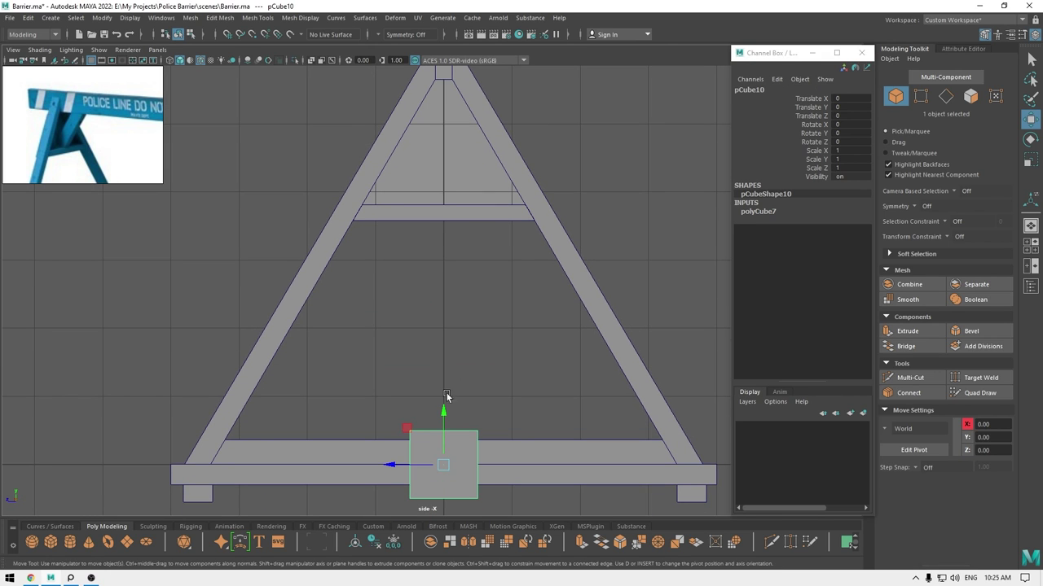
pyautogui.moveTo(445, 409); pyautogui.dragTo(443, 116)
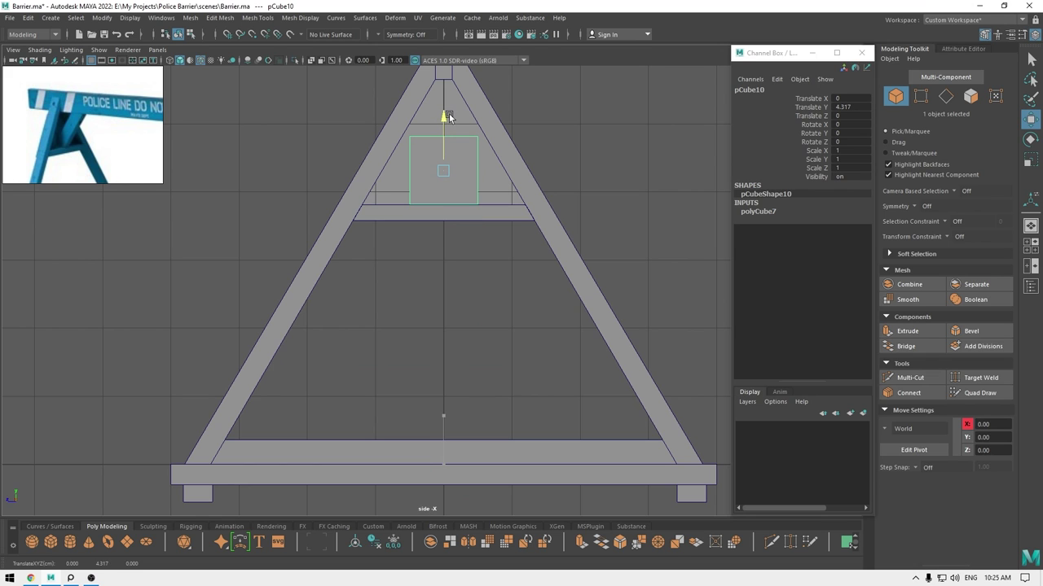
# Set the brace cube's depth to 0.23.
pyautogui.scroll(2, 481, 161)
pyautogui.scroll(2, 481, 160)
pyautogui.keyDown('alt'); pyautogui.moveTo(504, 189); pyautogui.dragTo(502, 353, button='middle'); pyautogui.keyUp('alt')
pyautogui.press('t')
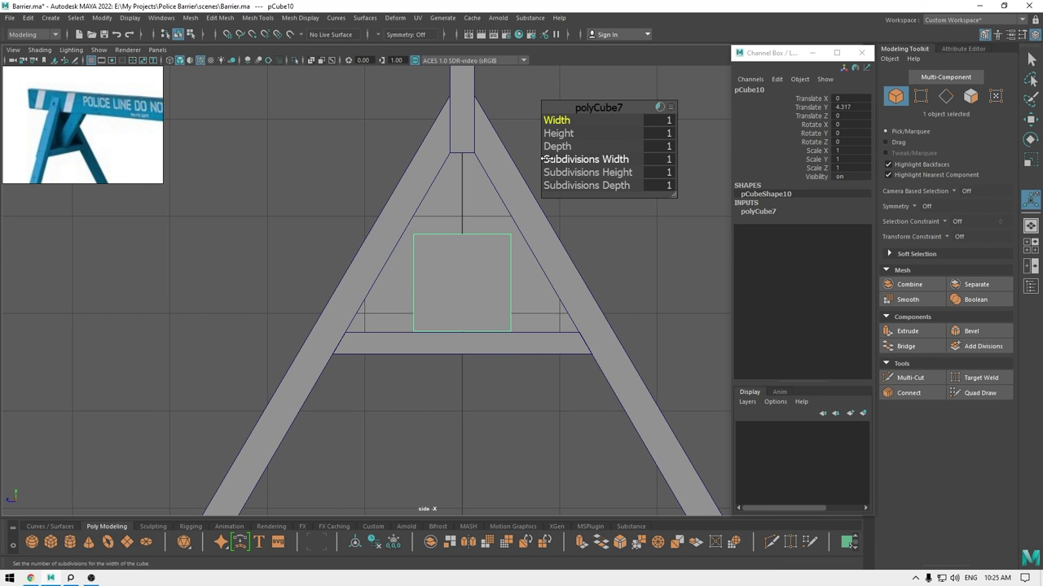
pyautogui.moveTo(555, 146); pyautogui.dragTo(551, 147)
pyautogui.moveTo(545, 146); pyautogui.dragTo(529, 147, button='middle')
pyautogui.click(658, 146)
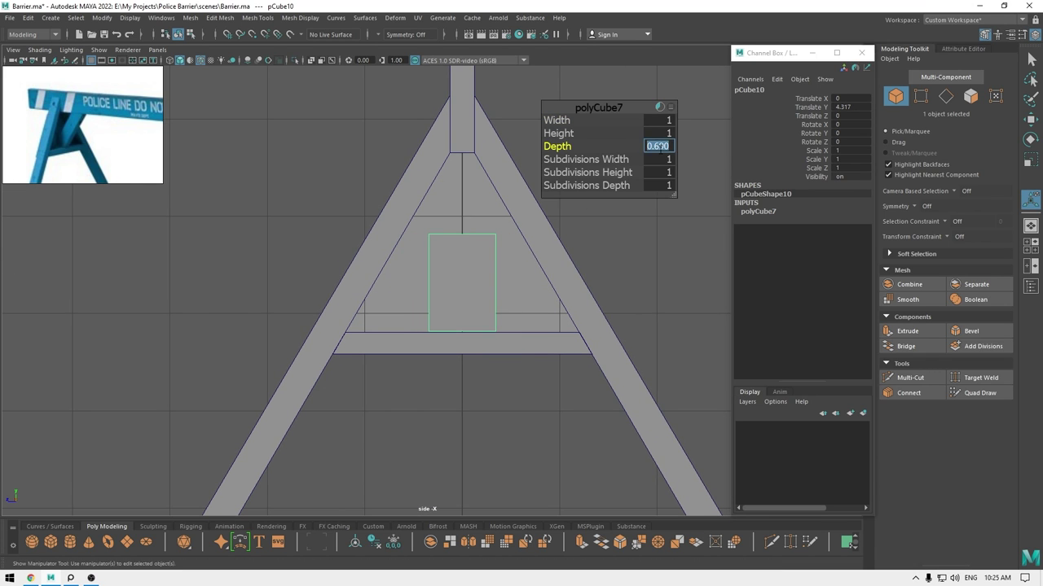
pyautogui.press('Return')
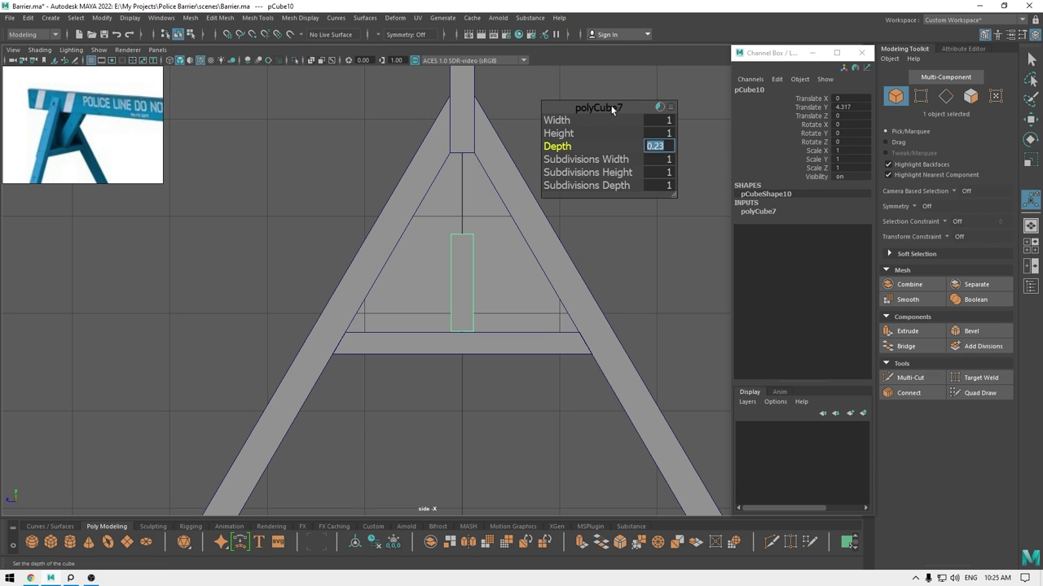
pyautogui.press('Return')
# In the front view, move the brace cube along X to about 0.9, clear of the A-frame leg.
pyautogui.press('w')
pyautogui.press('space')
pyautogui.moveTo(612, 110); pyautogui.dragTo(609, 137)
pyautogui.keyDown('alt'); pyautogui.moveTo(599, 162); pyautogui.dragTo(585, 328, button='right'); pyautogui.keyUp('alt')
pyautogui.keyDown('alt'); pyautogui.moveTo(585, 328); pyautogui.dragTo(365, 361, button='middle'); pyautogui.keyUp('alt')
pyautogui.moveTo(302, 312); pyautogui.dragTo(410, 313)
# Set the brace's width to 0.25 and increase its height to about 1.6.
pyautogui.press('t')
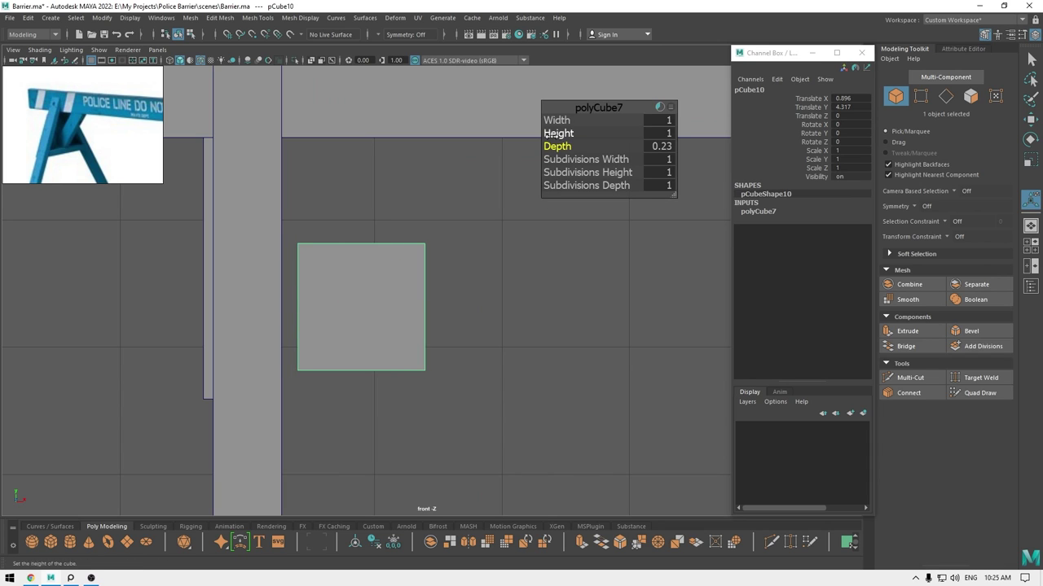
pyautogui.moveTo(562, 120); pyautogui.dragTo(512, 128)
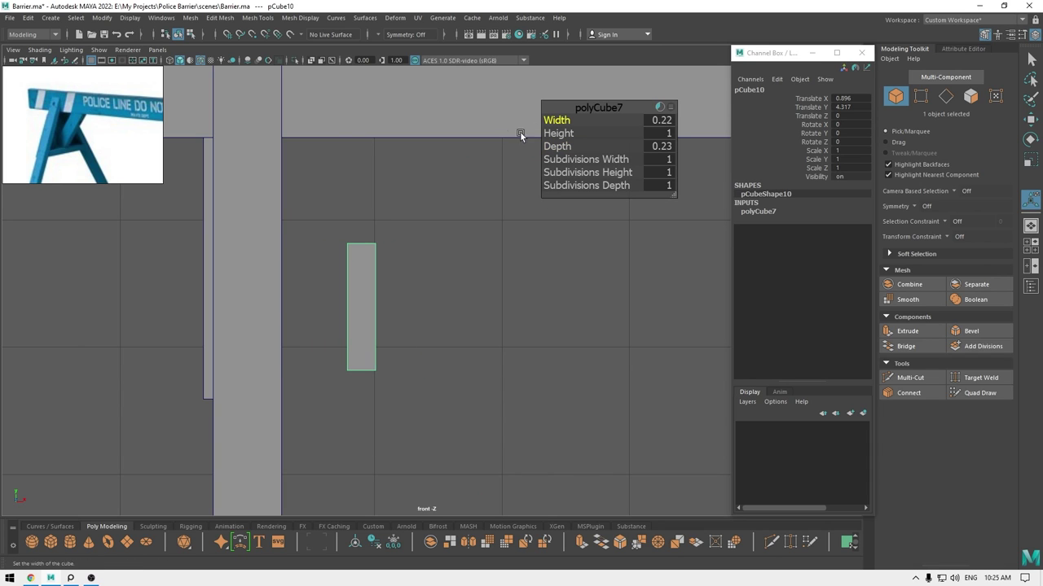
pyautogui.click(664, 120)
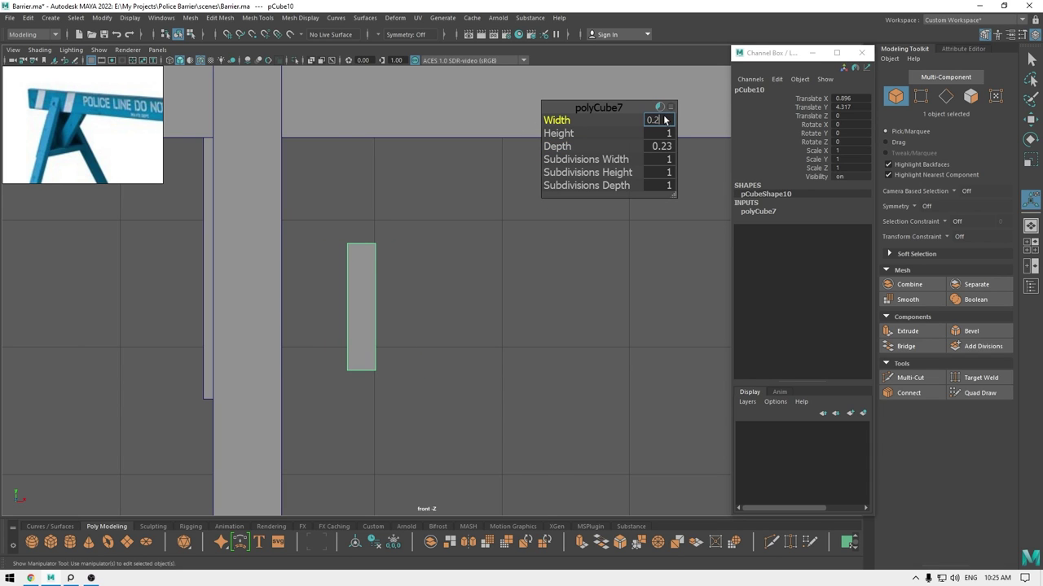
pyautogui.press('Return')
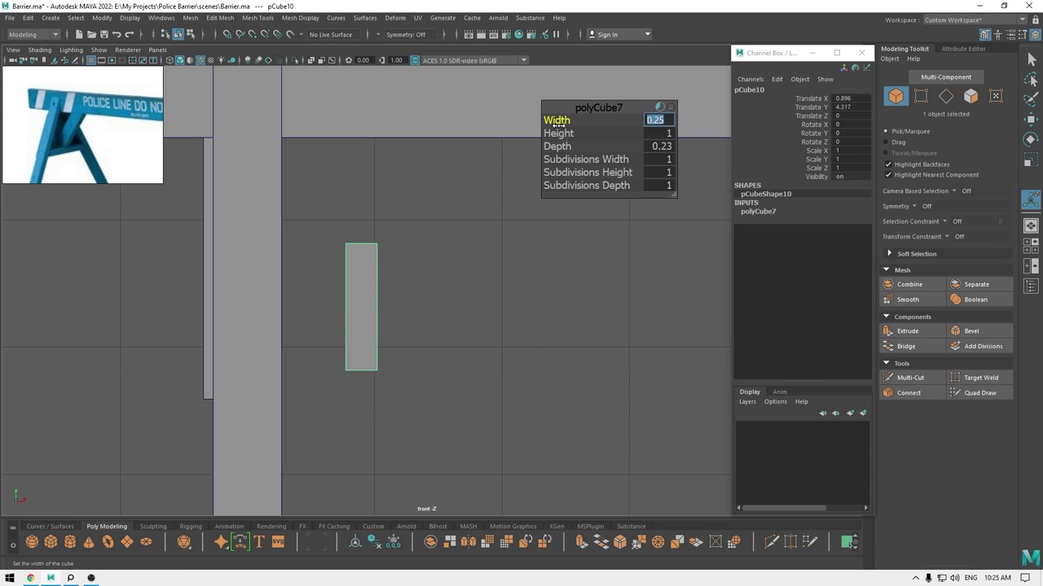
pyautogui.moveTo(557, 132); pyautogui.dragTo(583, 112)
pyautogui.press('e')
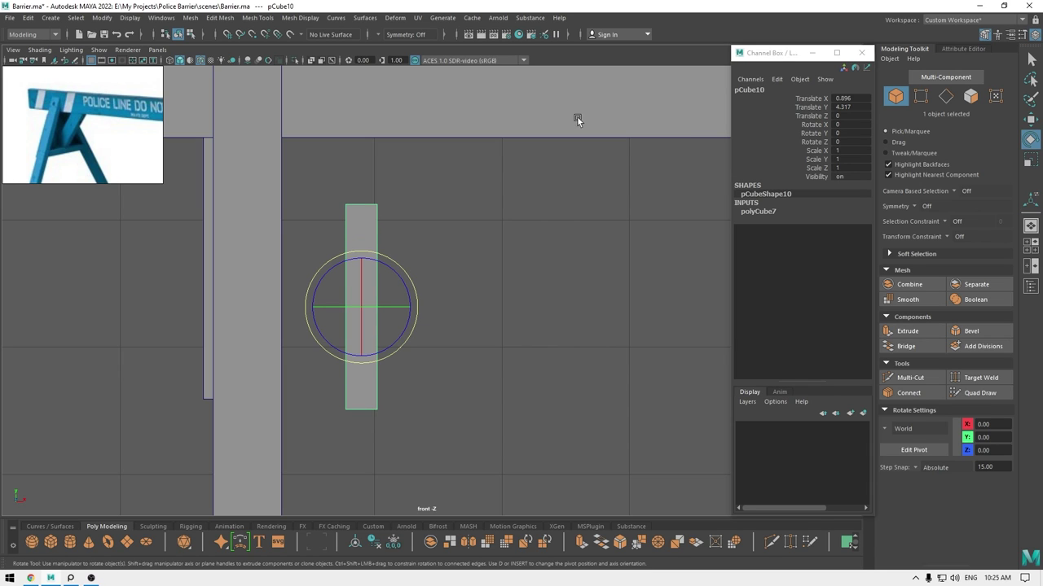
pyautogui.press('w')
# Move the brace's pivot to the centre of its bottom edge.
pyautogui.keyDown('alt'); pyautogui.moveTo(454, 350); pyautogui.dragTo(494, 263, button='middle'); pyautogui.keyUp('alt')
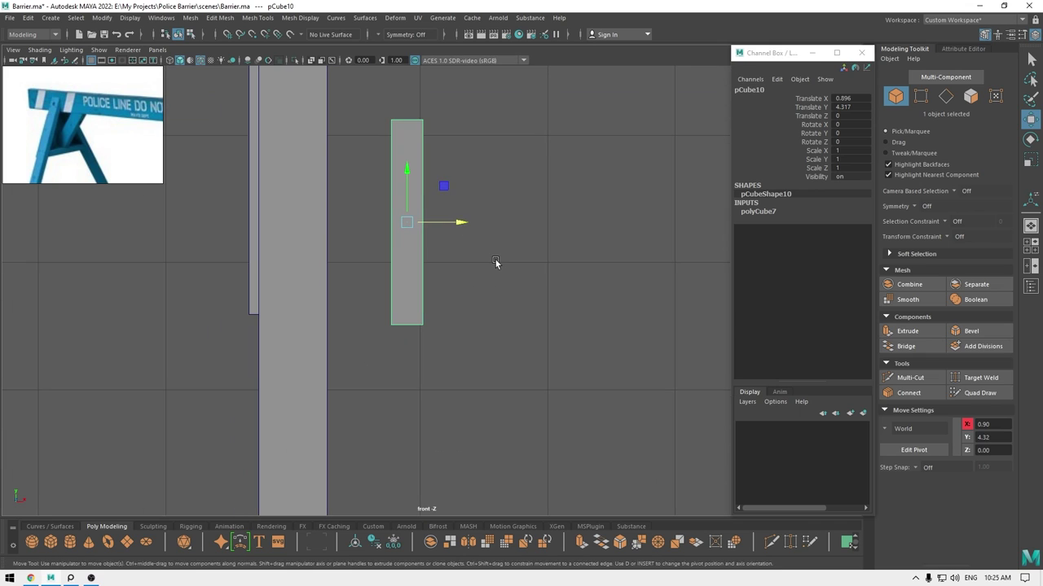
pyautogui.press('d')
pyautogui.moveTo(407, 221); pyautogui.dragTo(407, 296)
pyautogui.press('r')
pyautogui.press('w')
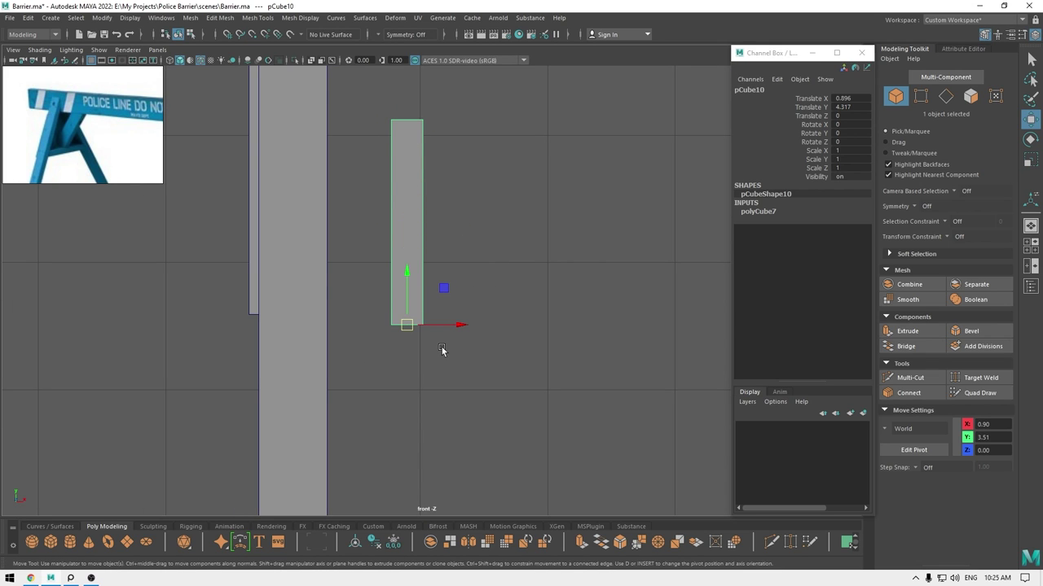
# Switch to wireframe and move the brace onto the crossbar, at about -0.14 in X and 4.62 in Y.
pyautogui.press('4')
pyautogui.moveTo(415, 328); pyautogui.dragTo(278, 288)
pyautogui.scroll(-2, 309, 320)
pyautogui.keyDown('alt'); pyautogui.moveTo(310, 319); pyautogui.dragTo(283, 340, button='middle'); pyautogui.keyUp('alt')
pyautogui.scroll(-3, 286, 342)
# Rotate the brace to -30 degrees in Z and reposition its bottom end just above the crossbar.
pyautogui.press('e')
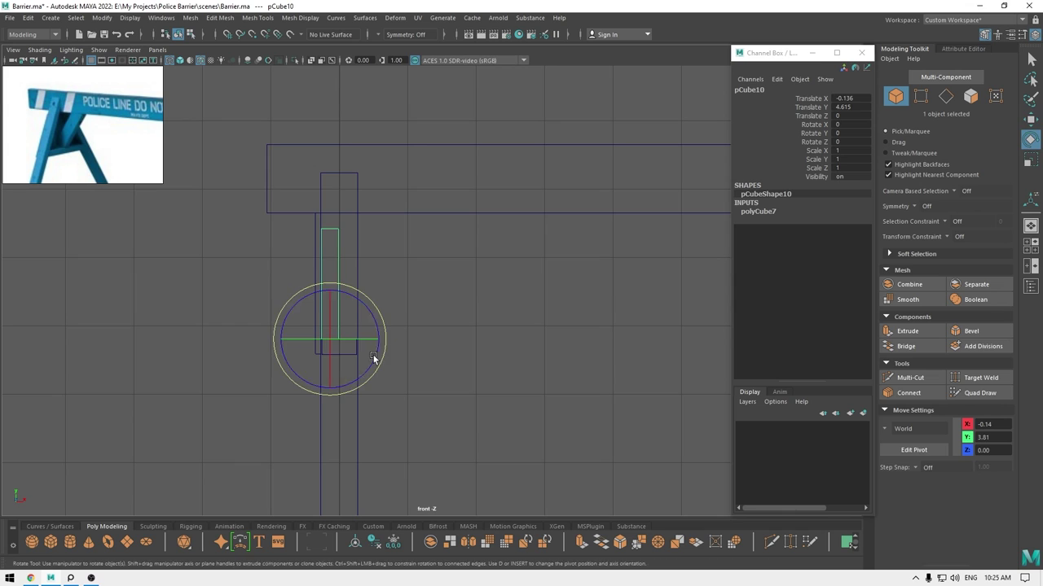
pyautogui.moveTo(380, 359); pyautogui.dragTo(379, 379)
pyautogui.press('w')
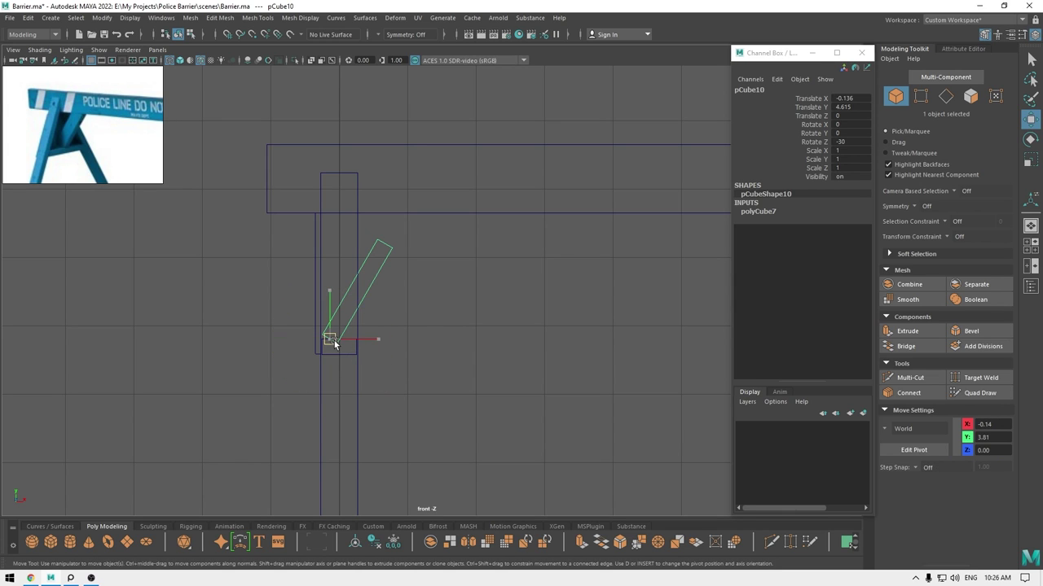
pyautogui.moveTo(334, 343); pyautogui.dragTo(337, 335)
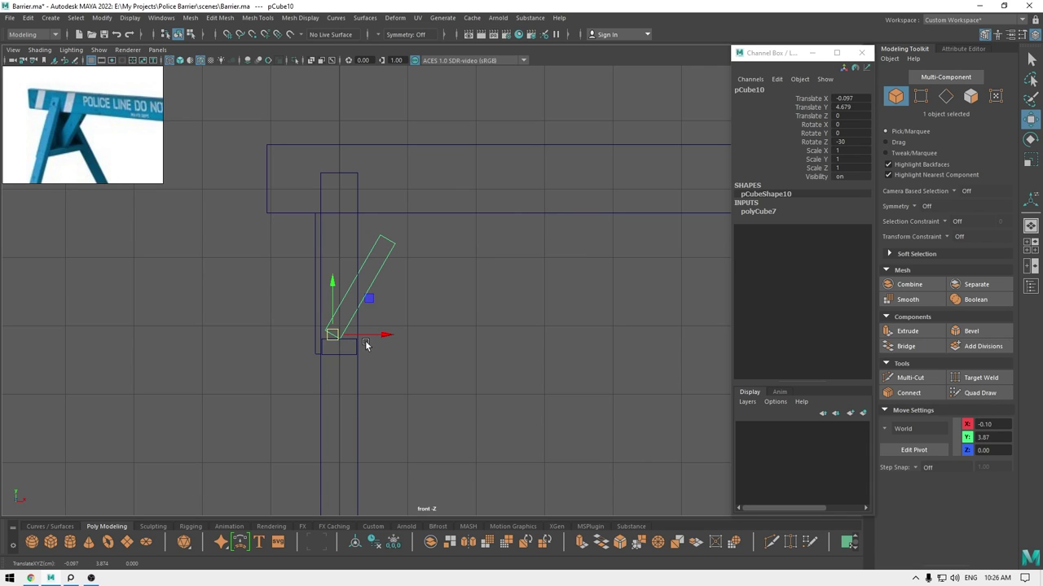
# Extend the brace's four top vertices along its slanted direction up to the board's lower edge.
pyautogui.moveTo(436, 253); pyautogui.dragTo(387, 246, button='right')
pyautogui.moveTo(366, 226); pyautogui.dragTo(465, 299)
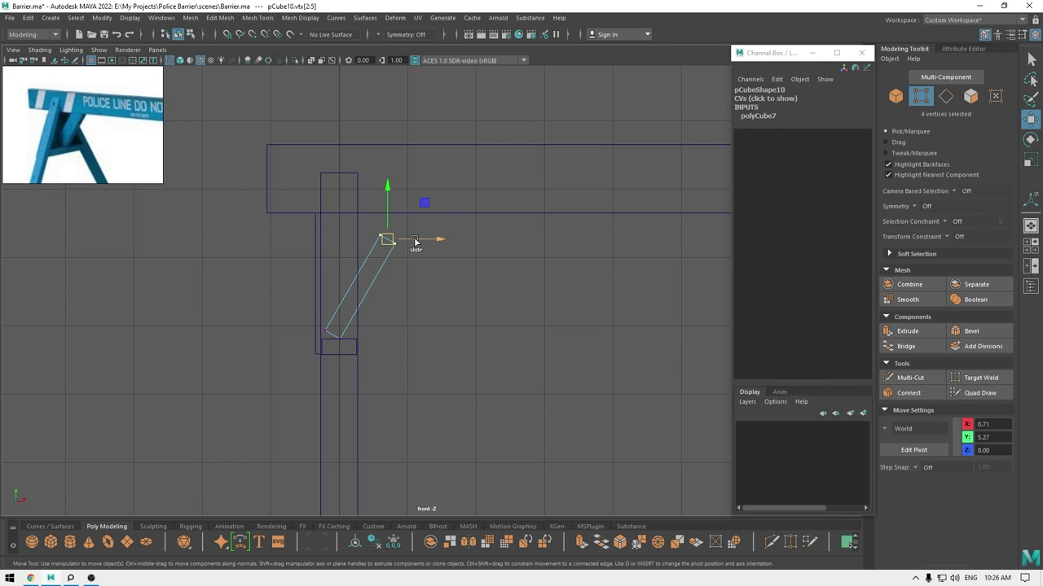
pyautogui.moveTo(416, 241); pyautogui.dragTo(466, 224)
pyautogui.moveTo(411, 203)
pyautogui.mouseDown()
pyautogui.moveTo(422, 190)
pyautogui.moveTo(429, 199)
pyautogui.mouseUp()
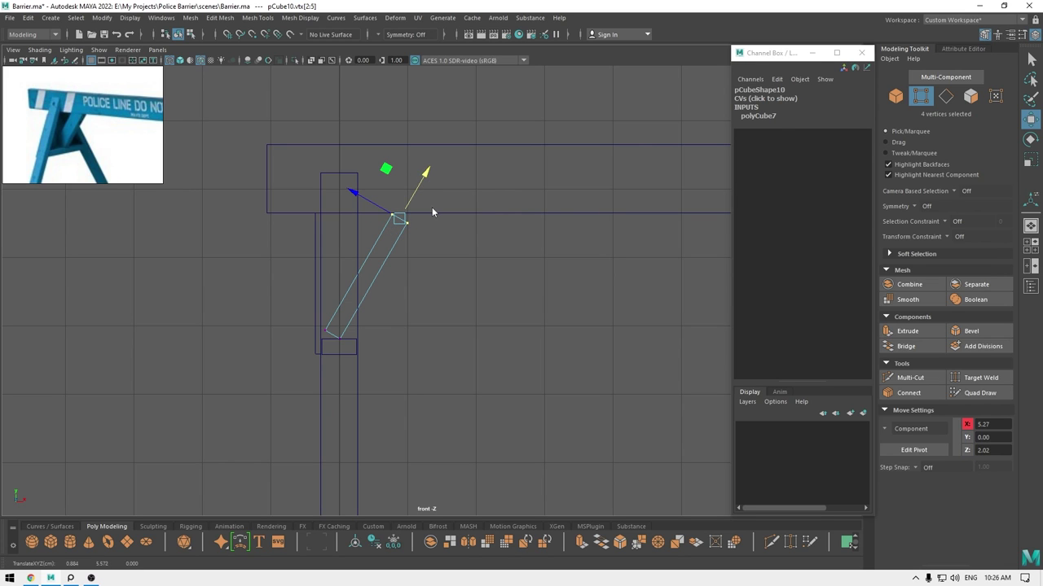
# Rotate the brace's top face level and raise it flush with the board's underside.
pyautogui.moveTo(432, 207); pyautogui.dragTo(434, 242, button='right')
pyautogui.moveTo(382, 229); pyautogui.dragTo(382, 229)
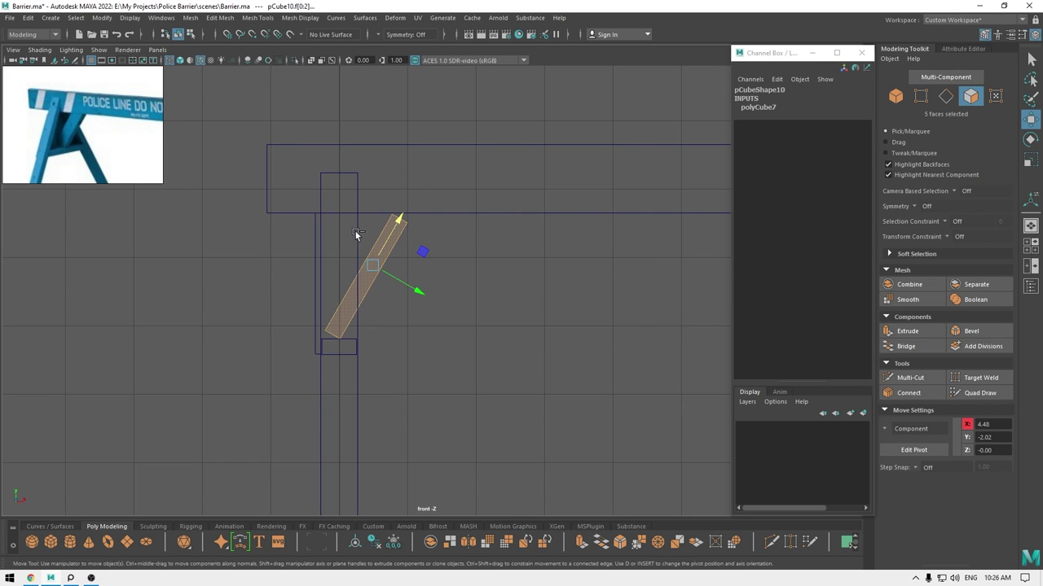
pyautogui.press('e')
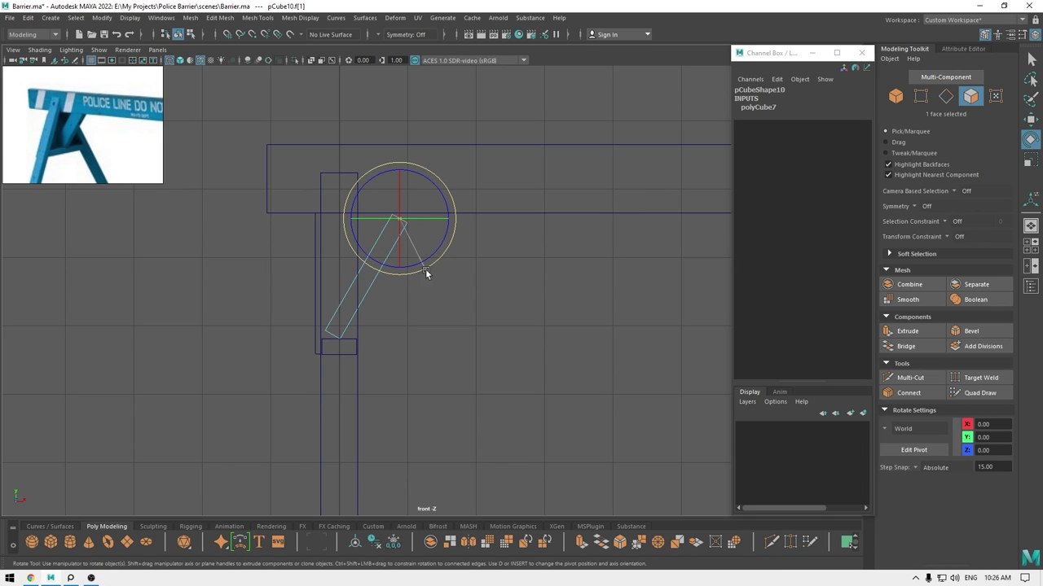
pyautogui.moveTo(425, 269); pyautogui.dragTo(441, 243)
pyautogui.press('w')
pyautogui.moveTo(398, 169); pyautogui.dragTo(401, 166)
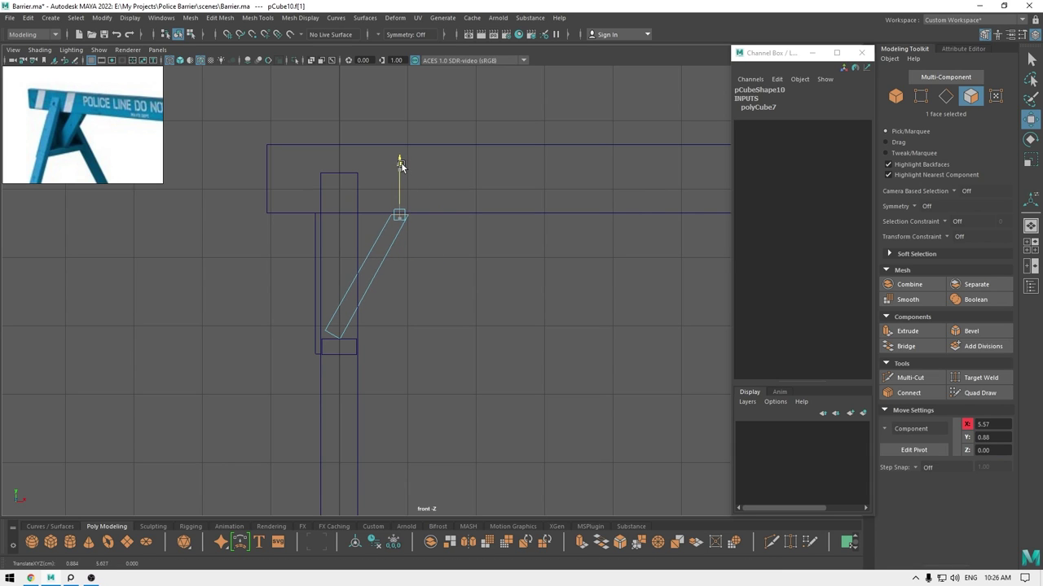
pyautogui.press('f')
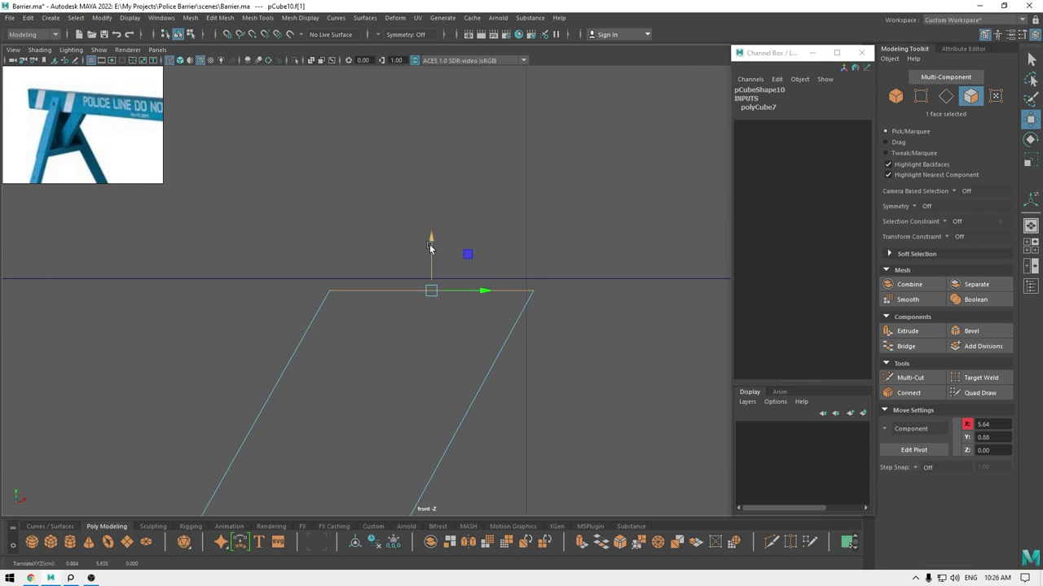
pyautogui.moveTo(430, 248); pyautogui.dragTo(427, 220)
pyautogui.scroll(-10, 411, 323)
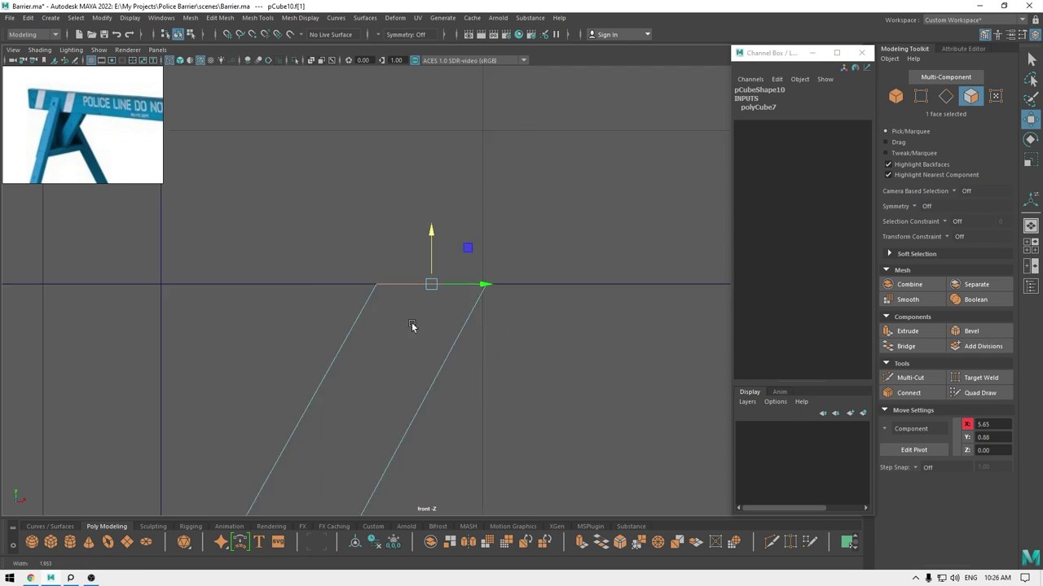
# Select the brace's bottom face and rotate it level with the top of the crossbar.
pyautogui.keyDown('alt'); pyautogui.moveTo(350, 306); pyautogui.dragTo(473, 176, button='middle'); pyautogui.keyUp('alt')
pyautogui.scroll(4, 488, 204)
pyautogui.keyDown('alt'); pyautogui.moveTo(562, 282); pyautogui.dragTo(372, 298, button='middle'); pyautogui.keyUp('alt')
pyautogui.scroll(4, 367, 295)
pyautogui.moveTo(312, 275); pyautogui.dragTo(428, 384)
pyautogui.keyDown('ctrl'); pyautogui.moveTo(443, 260); pyautogui.dragTo(365, 174); pyautogui.keyUp('ctrl')
pyautogui.scroll(1, 363, 460)
pyautogui.press('e')
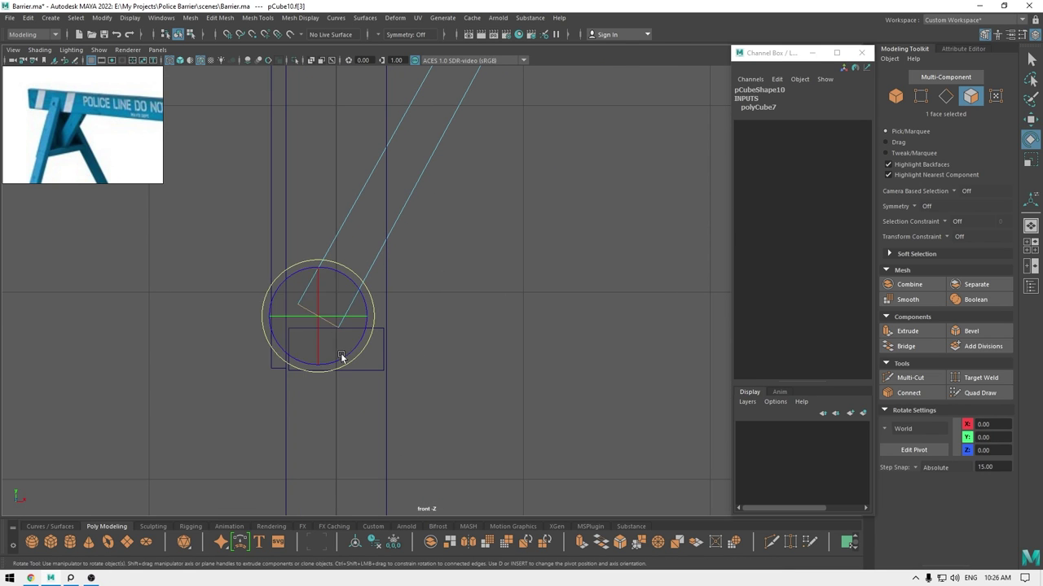
pyautogui.moveTo(346, 365); pyautogui.dragTo(319, 380)
# Lower the brace's bottom face onto the crossbar and slide it to align with the crossbar's end nearest the trapezoid panel.
pyautogui.press('w')
pyautogui.click(319, 366)
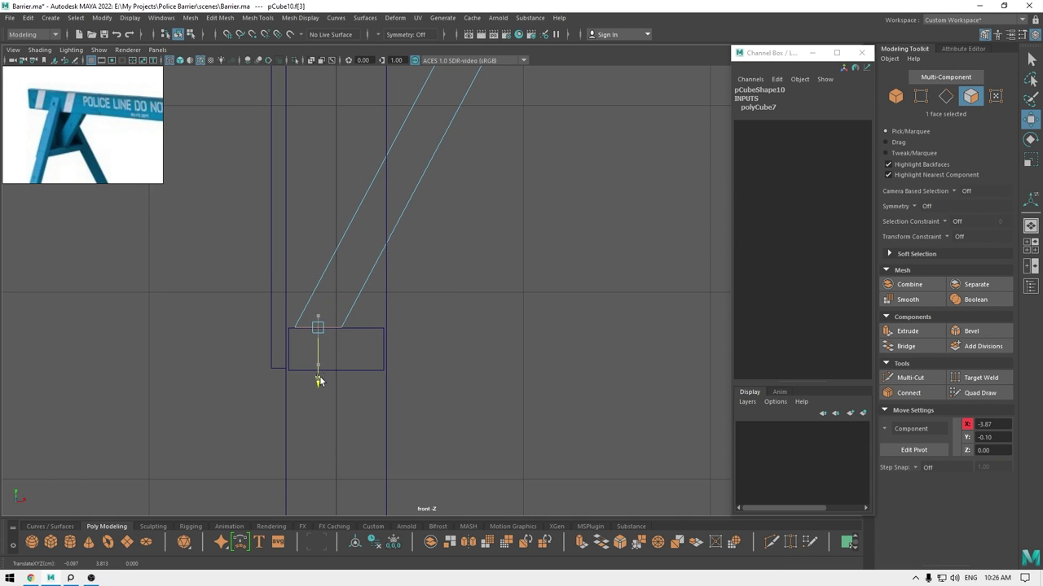
pyautogui.moveTo(366, 328); pyautogui.dragTo(360, 330)
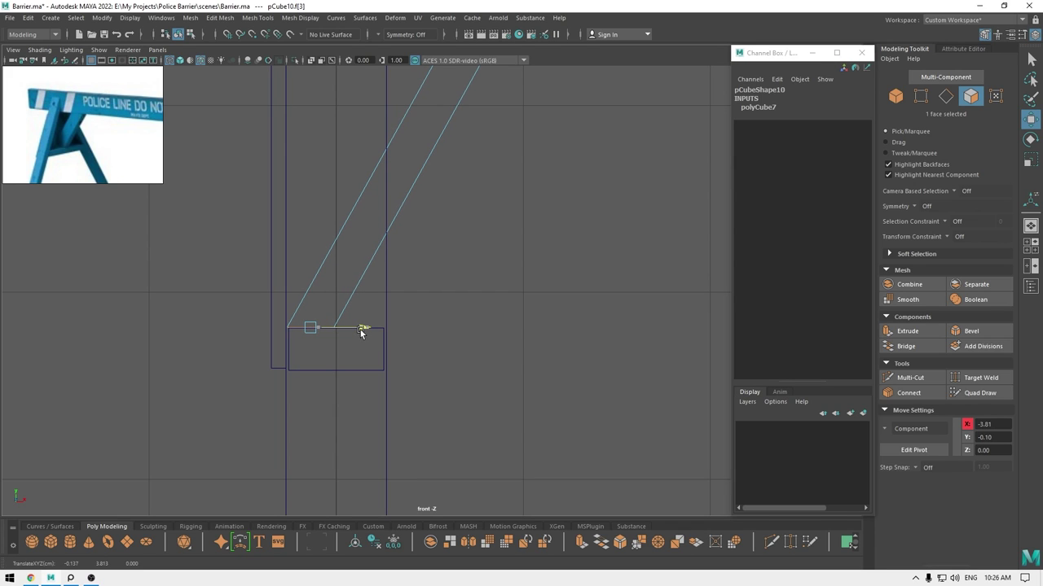
# Return the brace to object mode and switch the Move tool's axis orientation to World.
pyautogui.keyDown('alt'); pyautogui.moveTo(438, 264); pyautogui.dragTo(374, 376, button='middle'); pyautogui.keyUp('alt')
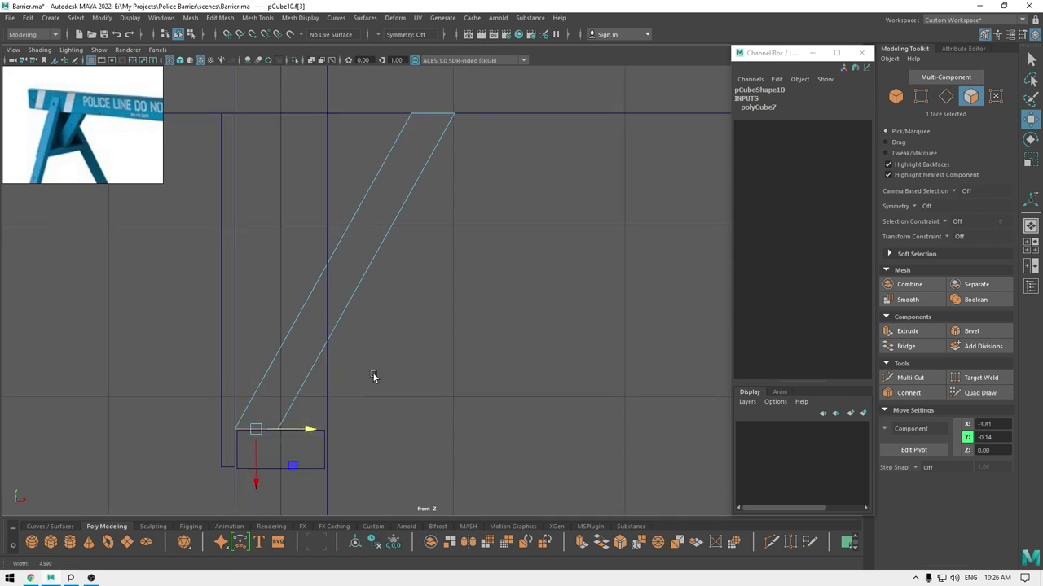
pyautogui.moveTo(457, 207); pyautogui.dragTo(570, 291, button='right')
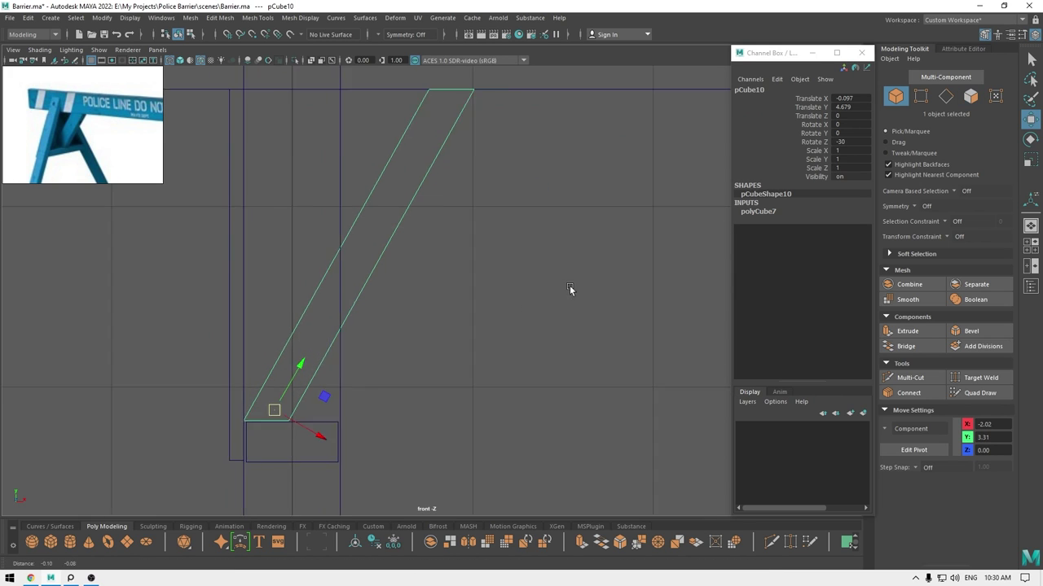
pyautogui.keyDown('alt'); pyautogui.moveTo(423, 315); pyautogui.dragTo(531, 176, button='middle'); pyautogui.keyUp('alt')
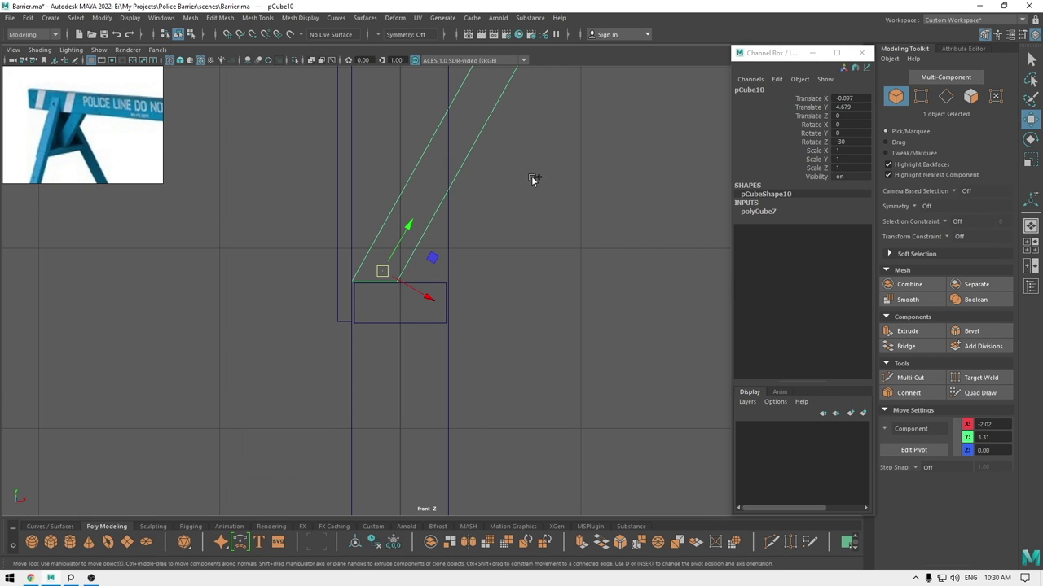
pyautogui.moveTo(531, 176); pyautogui.dragTo(481, 176, button='right')
pyautogui.scroll(2, 428, 281)
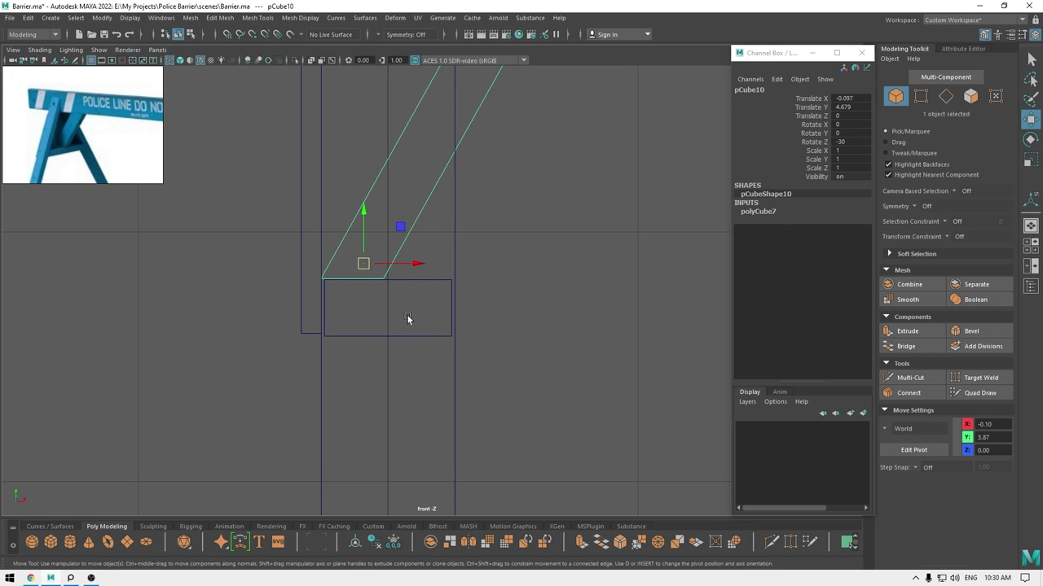
# Raise the crossbar slightly so its top edge meets the bottom face of the brace.
pyautogui.click(407, 318)
pyautogui.moveTo(344, 309); pyautogui.dragTo(369, 347)
pyautogui.keyDown('alt'); pyautogui.moveTo(371, 349); pyautogui.dragTo(470, 477, button='right'); pyautogui.keyUp('alt')
pyautogui.keyDown('alt'); pyautogui.moveTo(470, 478); pyautogui.dragTo(480, 459, button='middle'); pyautogui.keyUp('alt')
pyautogui.keyDown('alt'); pyautogui.moveTo(361, 326); pyautogui.dragTo(403, 423, button='right'); pyautogui.keyUp('alt')
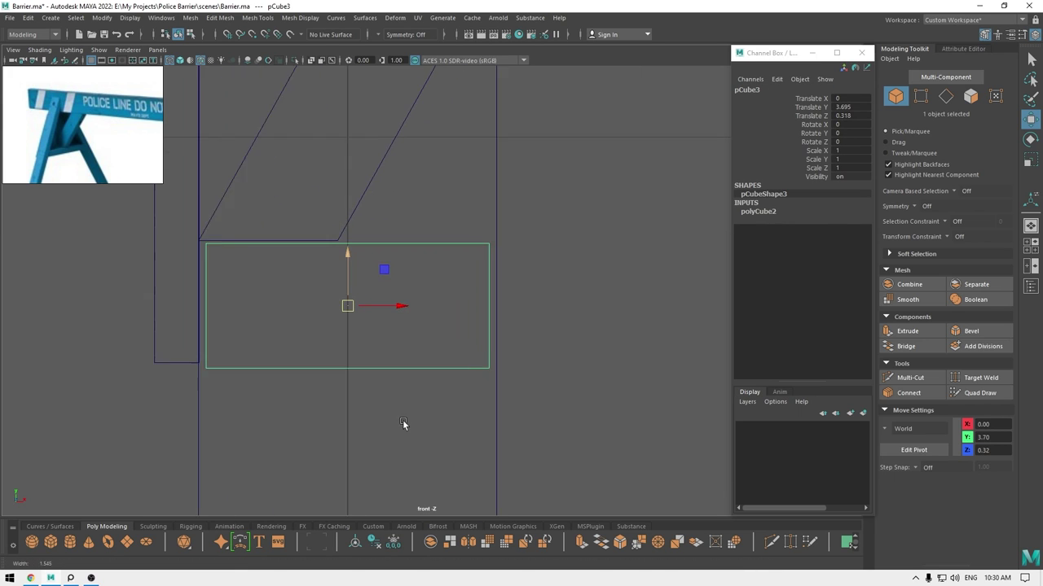
pyautogui.scroll(2, 402, 424)
pyautogui.keyDown('alt'); pyautogui.moveTo(341, 272); pyautogui.dragTo(440, 250, button='middle'); pyautogui.keyUp('alt')
pyautogui.moveTo(415, 234); pyautogui.dragTo(417, 236)
# Move the vertices at both crossbar ends outward to sit just inside the leg's side edges.
pyautogui.moveTo(515, 170); pyautogui.dragTo(464, 156, button='right')
pyautogui.moveTo(463, 158); pyautogui.dragTo(103, 483)
pyautogui.moveTo(274, 299); pyautogui.dragTo(260, 294)
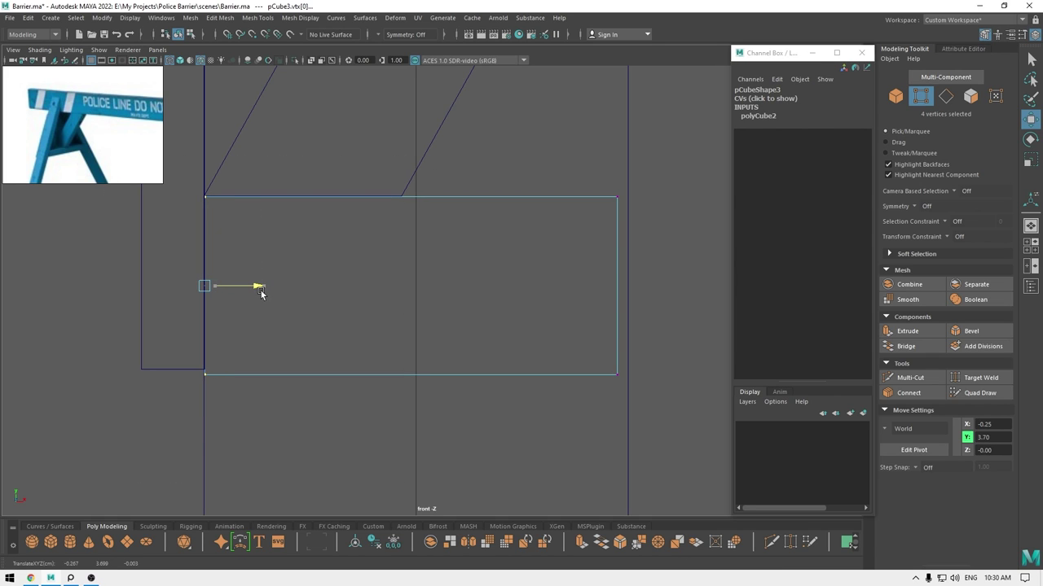
pyautogui.moveTo(572, 151); pyautogui.dragTo(676, 287)
pyautogui.moveTo(414, 392); pyautogui.dragTo(142, 114)
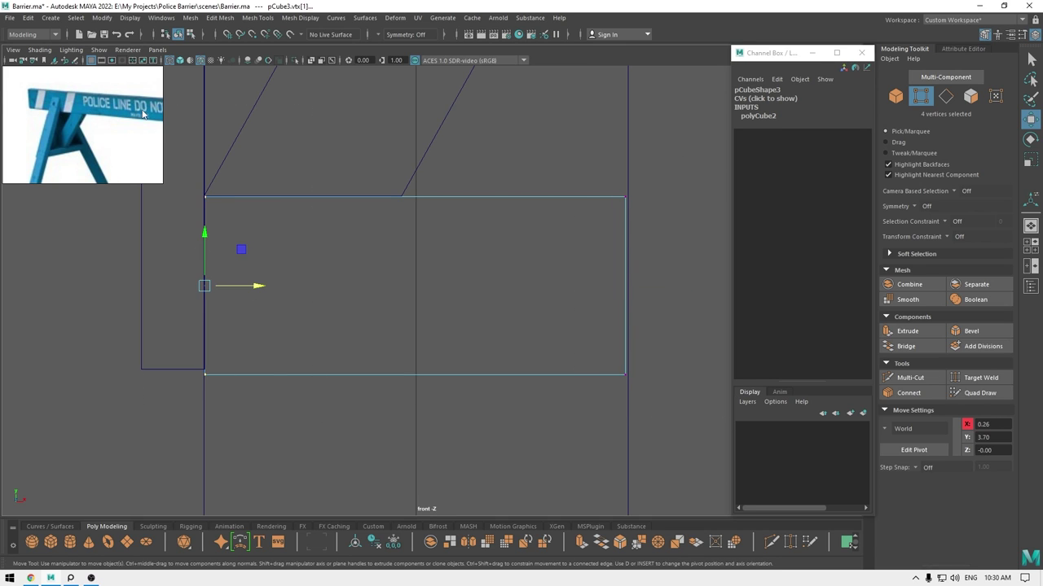
pyautogui.moveTo(252, 283); pyautogui.dragTo(256, 284)
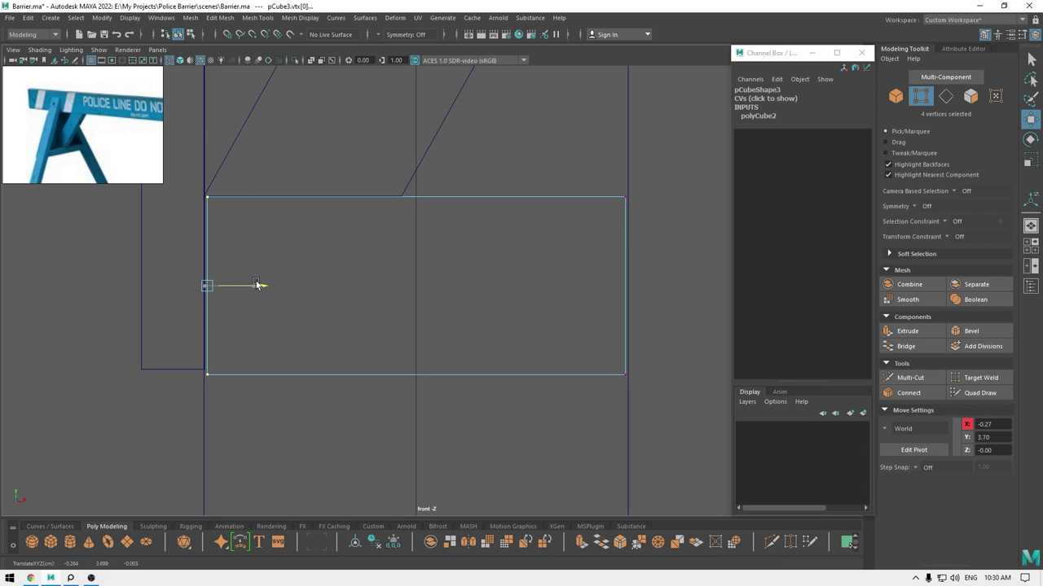
pyautogui.moveTo(275, 163); pyautogui.dragTo(342, 165, button='right')
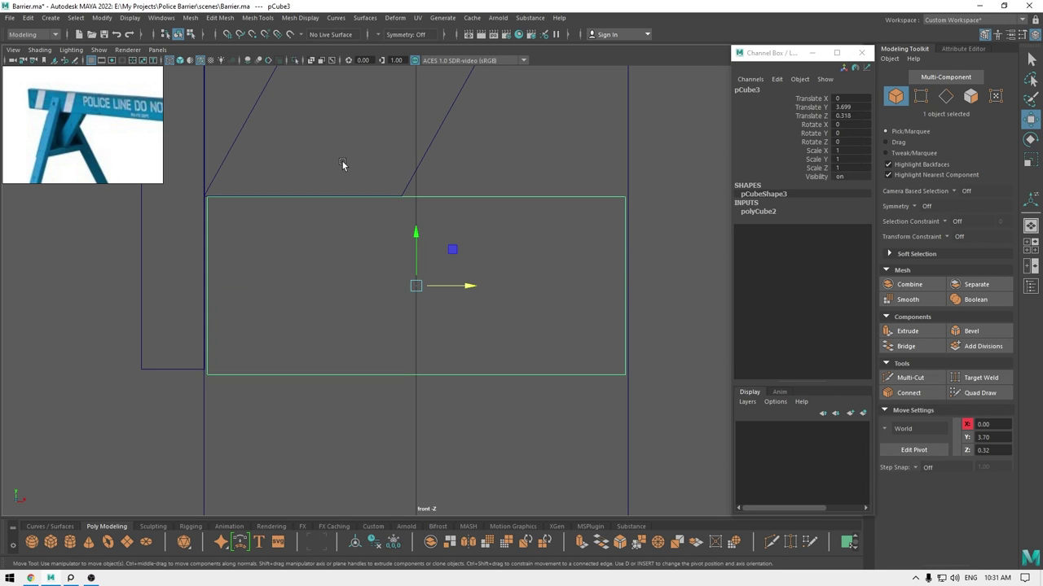
# Nudge the brace along X to line up with the crossbar's end, and return to the textured perspective view.
pyautogui.click(456, 163)
pyautogui.click(379, 156)
pyautogui.click(391, 150)
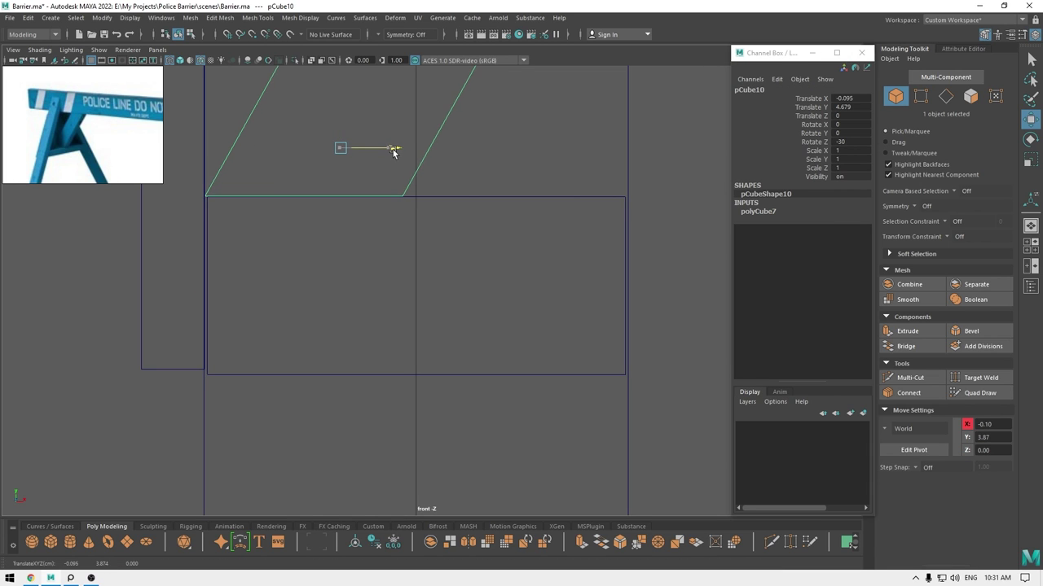
pyautogui.moveTo(393, 153); pyautogui.dragTo(394, 122)
pyautogui.press('space')
pyautogui.keyDown('alt'); pyautogui.moveTo(413, 256); pyautogui.dragTo(423, 243); pyautogui.keyUp('alt')
pyautogui.press('6')
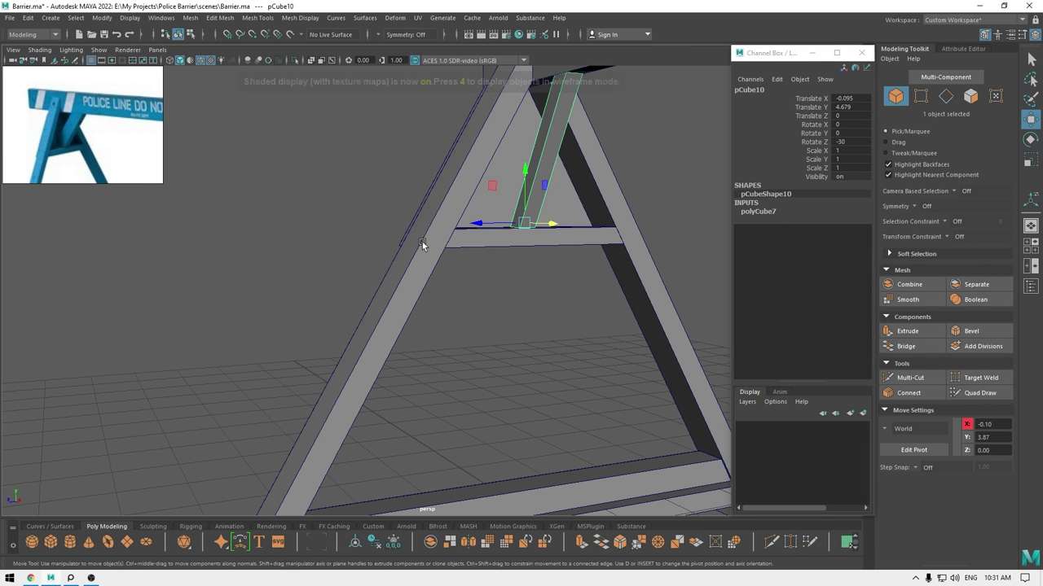
# Select all parts of the A-frame except the long board and combine them into one mesh.
pyautogui.click(703, 158)
pyautogui.keyDown('alt'); pyautogui.moveTo(703, 158); pyautogui.dragTo(612, 193, button='right'); pyautogui.keyUp('alt')
pyautogui.keyDown('alt'); pyautogui.moveTo(612, 193); pyautogui.dragTo(598, 272); pyautogui.keyUp('alt')
pyautogui.keyDown('alt'); pyautogui.moveTo(599, 271); pyautogui.dragTo(598, 135, button='right'); pyautogui.keyUp('alt')
pyautogui.keyDown('alt'); pyautogui.moveTo(598, 136); pyautogui.dragTo(373, 255); pyautogui.keyUp('alt')
pyautogui.press('w')
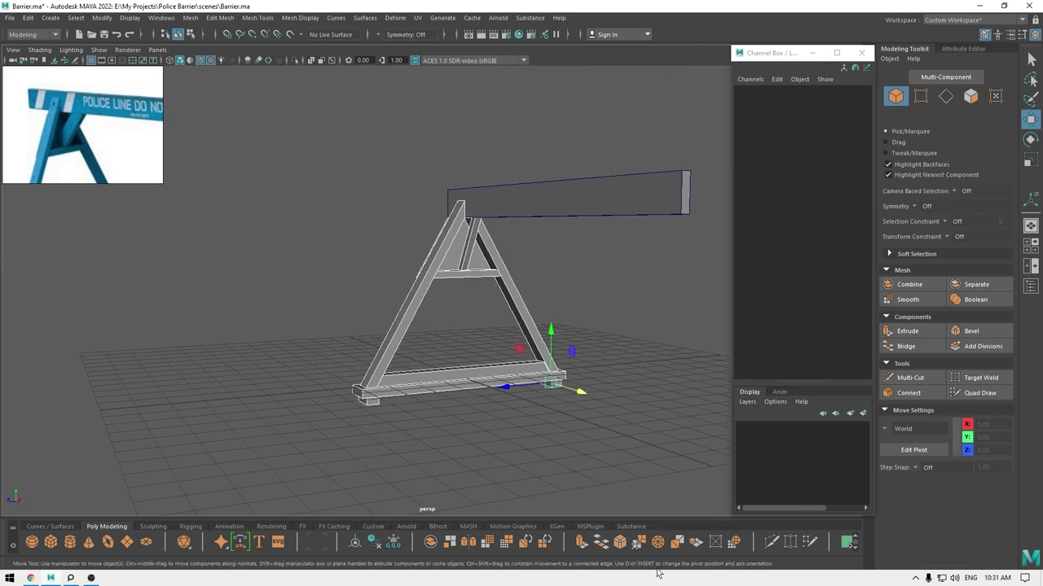
pyautogui.keyDown('alt'); pyautogui.moveTo(602, 362); pyautogui.dragTo(489, 360); pyautogui.keyUp('alt')
pyautogui.keyDown('shift'); pyautogui.moveTo(447, 287); pyautogui.dragTo(444, 516, button='right'); pyautogui.keyUp('shift')
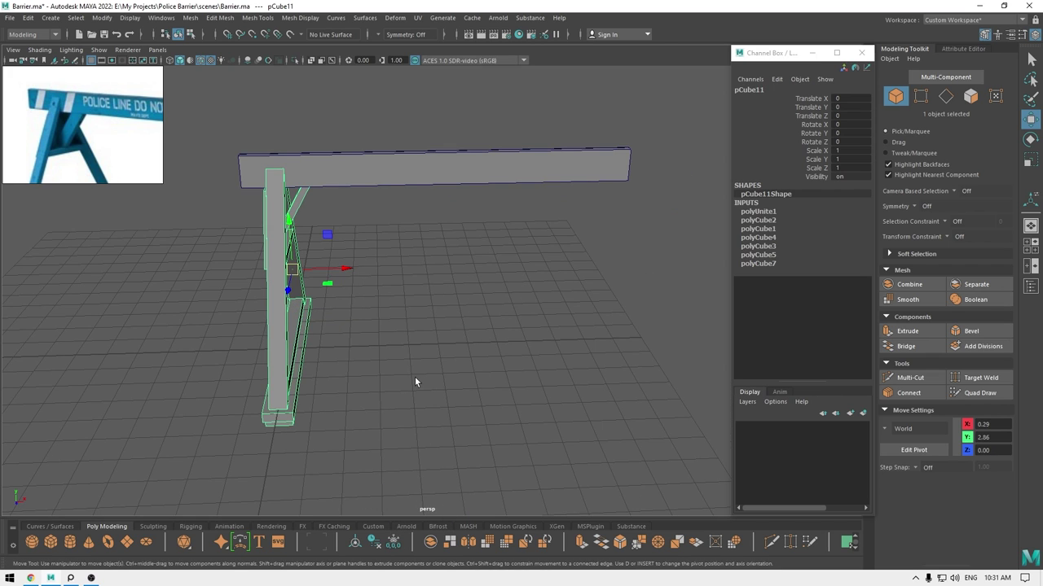
# Duplicate the A-frame, turn the copy -180° about Y, and place it near the board's other end at about 9.23 in X.
pyautogui.press('space')
pyautogui.moveTo(397, 307); pyautogui.dragTo(399, 347)
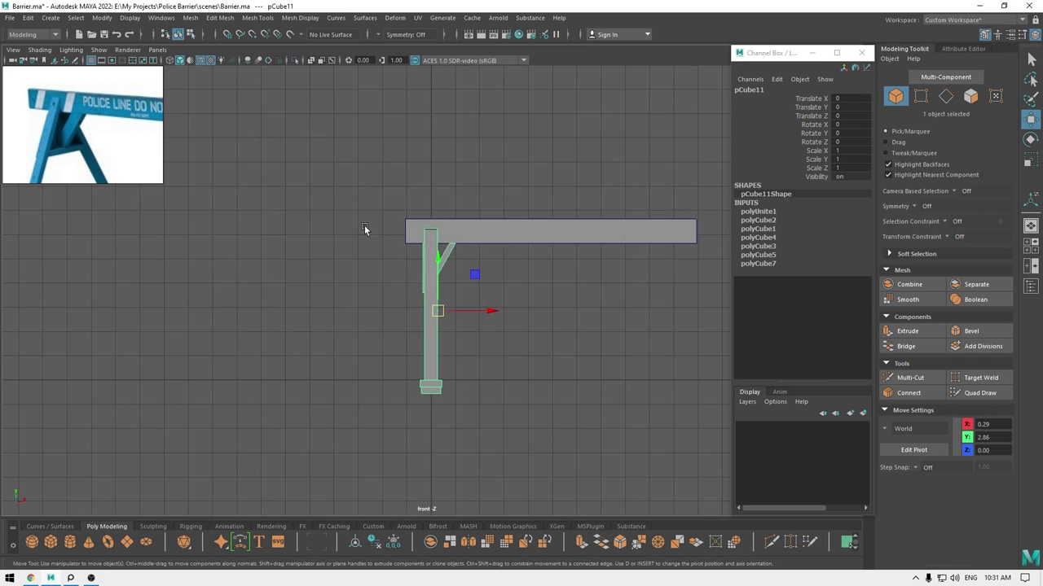
pyautogui.press('space')
pyautogui.keyDown('alt'); pyautogui.moveTo(439, 302); pyautogui.dragTo(319, 278, button='middle'); pyautogui.keyUp('alt')
pyautogui.hotkey('ctrl', 'd')
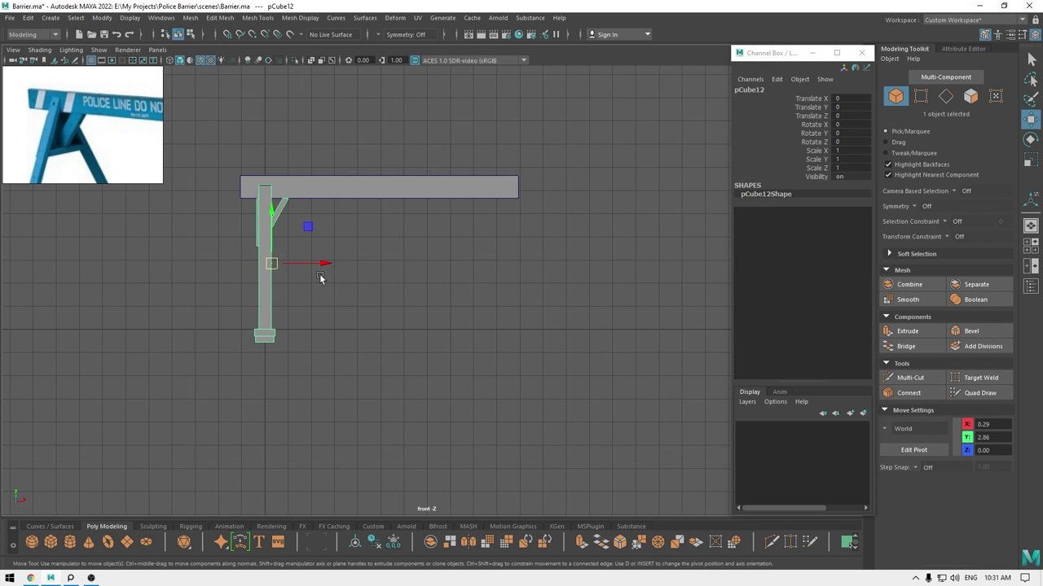
pyautogui.moveTo(330, 269); pyautogui.dragTo(369, 292)
pyautogui.press('e')
pyautogui.press('w')
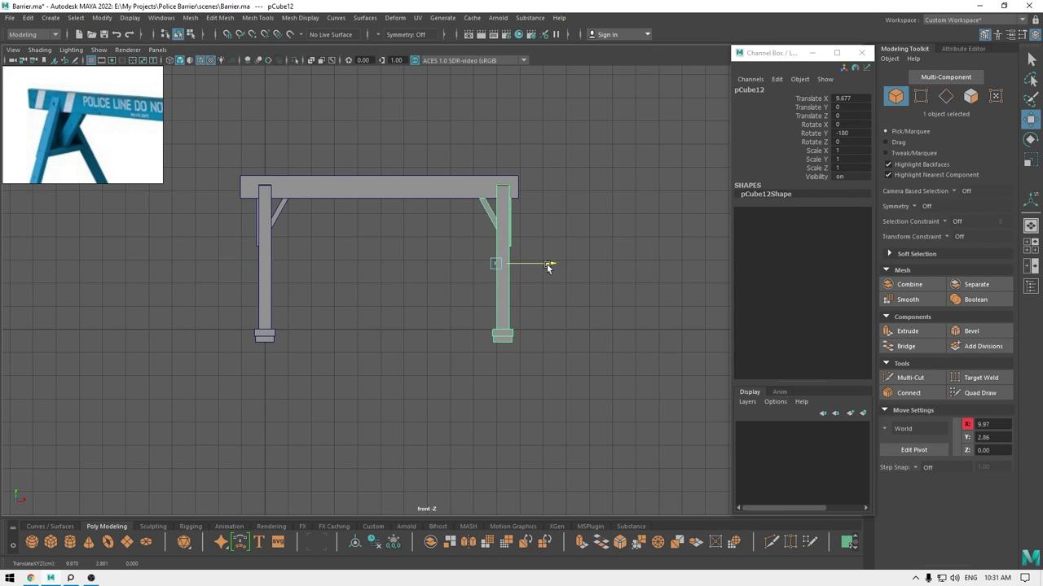
pyautogui.moveTo(549, 265); pyautogui.dragTo(531, 270)
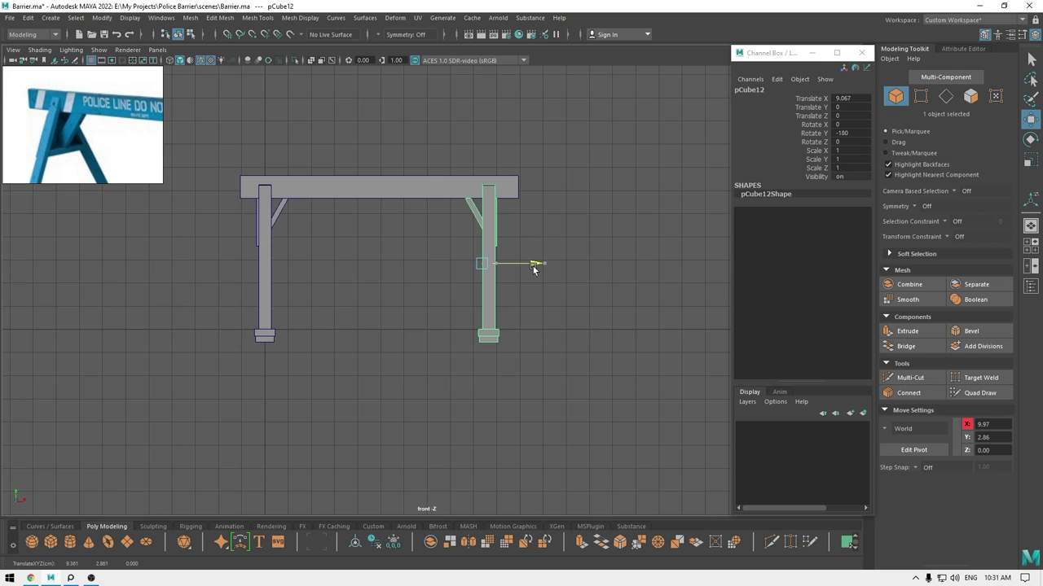
pyautogui.moveTo(534, 270); pyautogui.dragTo(537, 269)
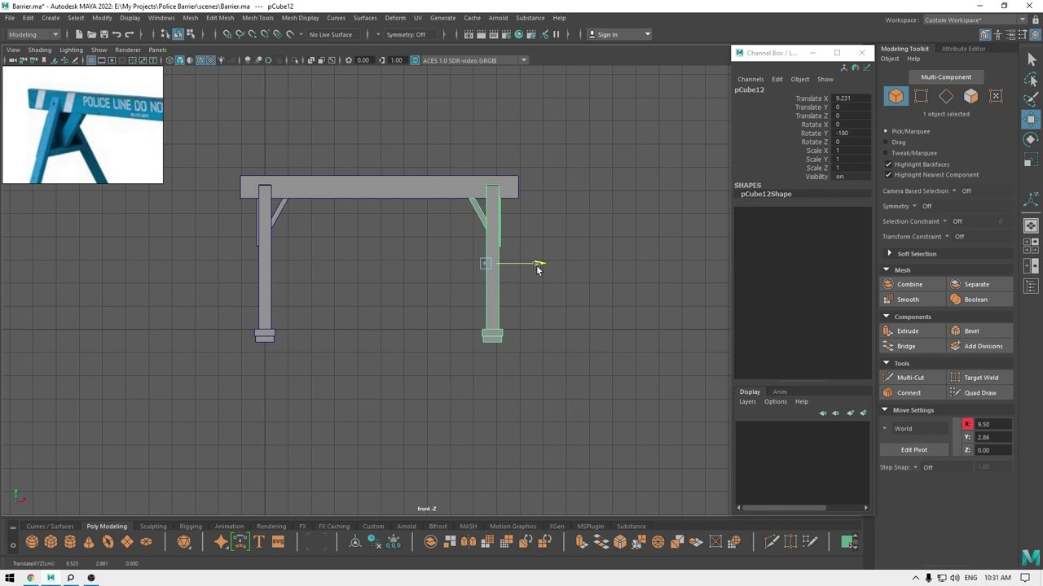
# Select the board and both A-frames and move them along X to centre the barrier on the grid.
pyautogui.press('space')
pyautogui.moveTo(538, 268); pyautogui.dragTo(539, 249)
pyautogui.click(479, 356)
pyautogui.keyDown('alt'); pyautogui.moveTo(479, 356); pyautogui.dragTo(492, 261); pyautogui.keyUp('alt')
pyautogui.press('space')
pyautogui.scroll(-3, 495, 268)
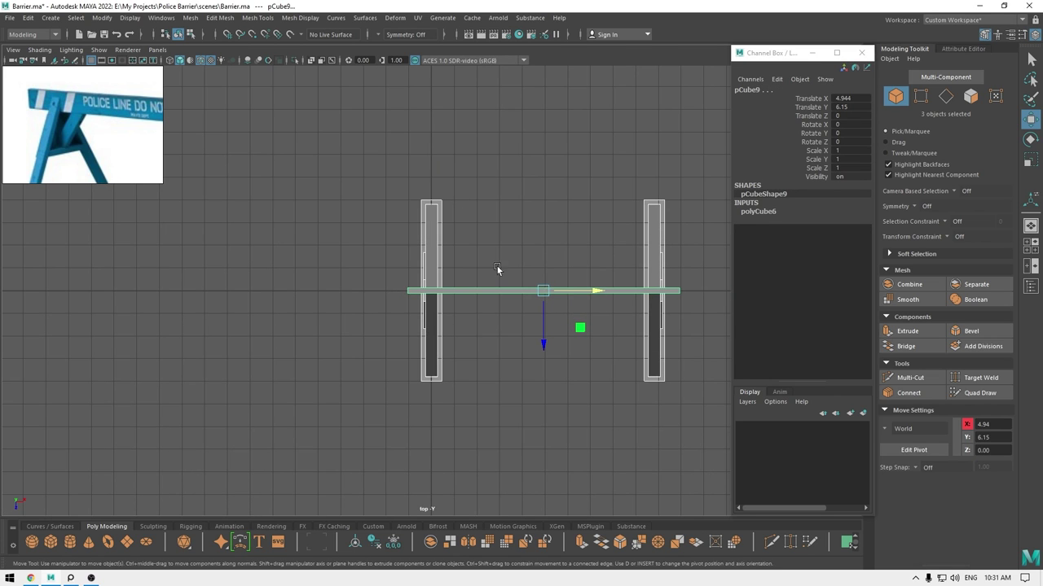
pyautogui.moveTo(590, 296); pyautogui.dragTo(481, 164)
pyautogui.press('space')
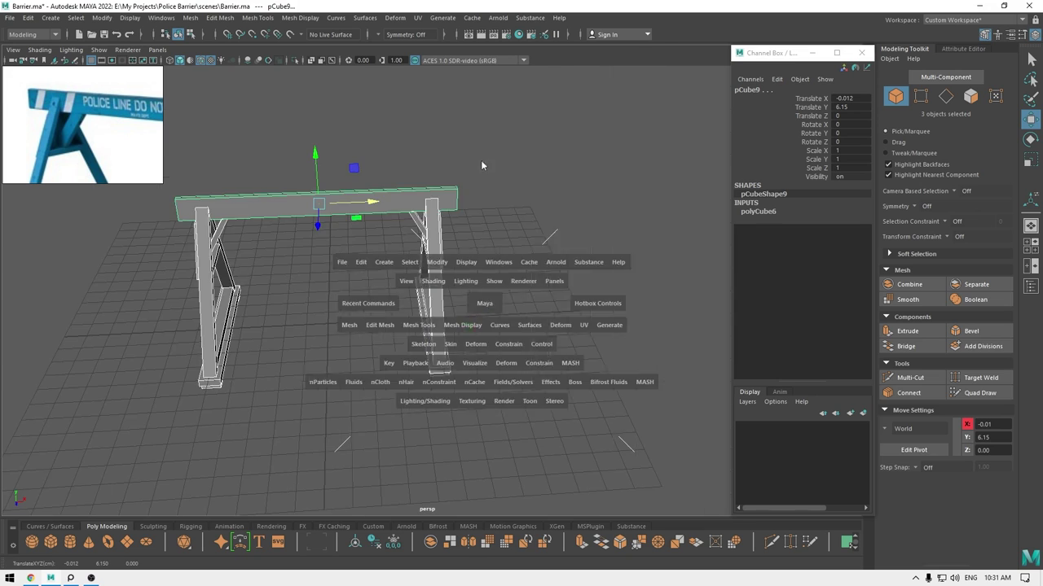
# Display the poly count statistics and delete the duplicated A-frame.
pyautogui.keyDown('alt'); pyautogui.moveTo(525, 285); pyautogui.dragTo(510, 250); pyautogui.keyUp('alt')
pyautogui.click(514, 264)
pyautogui.scroll(-3, 513, 262)
pyautogui.keyDown('alt'); pyautogui.moveTo(507, 177); pyautogui.dragTo(489, 325); pyautogui.keyUp('alt')
pyautogui.moveTo(650, 445); pyautogui.dragTo(314, 315)
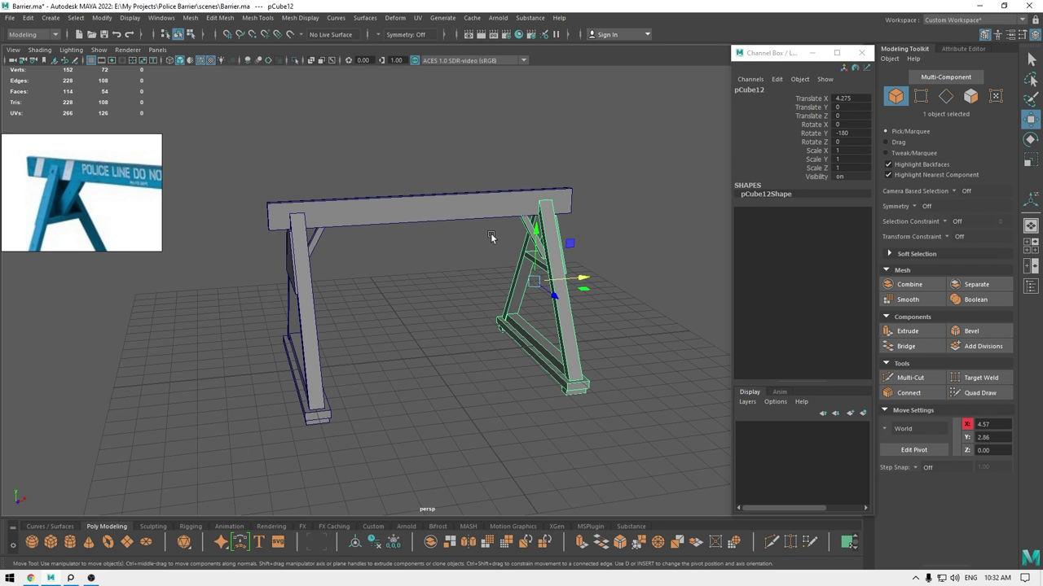
pyautogui.press('Delete')
# Separate the remaining A-frame into its individual parts.
pyautogui.moveTo(530, 440); pyautogui.dragTo(530, 438)
pyautogui.keyDown('alt'); pyautogui.moveTo(521, 391); pyautogui.dragTo(479, 284); pyautogui.keyUp('alt')
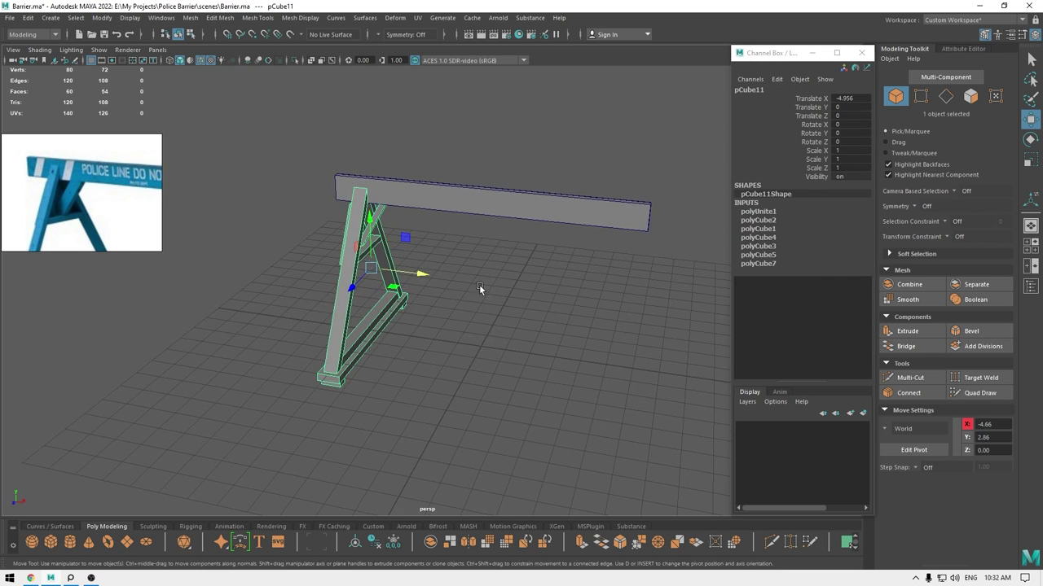
pyautogui.keyDown('shift'); pyautogui.moveTo(480, 281); pyautogui.dragTo(460, 511, button='right'); pyautogui.keyUp('shift')
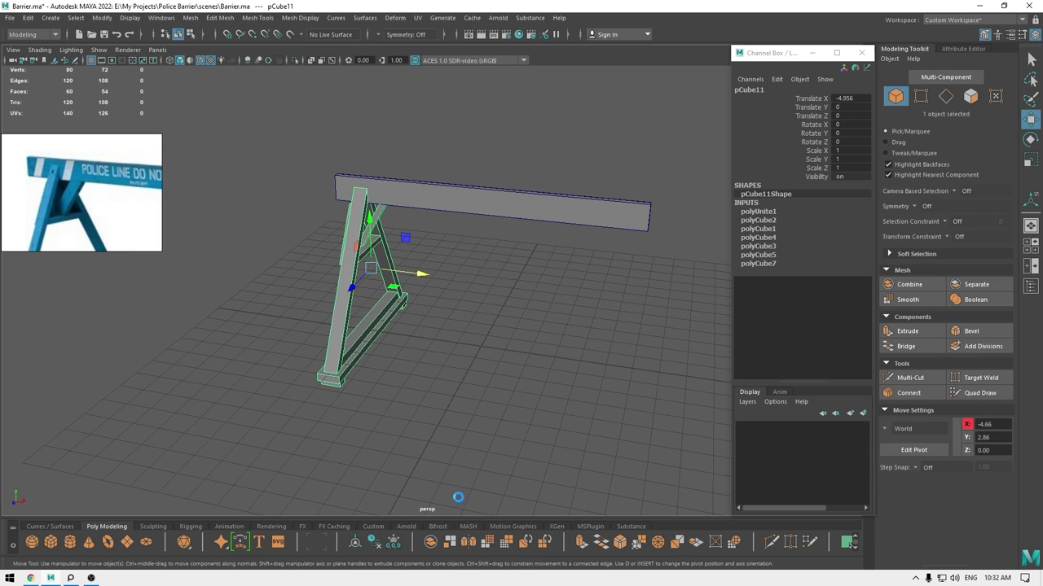
pyautogui.click(449, 348)
pyautogui.keyDown('alt'); pyautogui.moveTo(449, 349); pyautogui.dragTo(380, 299); pyautogui.keyUp('alt')
# Combine the two slanted legs into one mesh and hide all other objects.
pyautogui.click(377, 300)
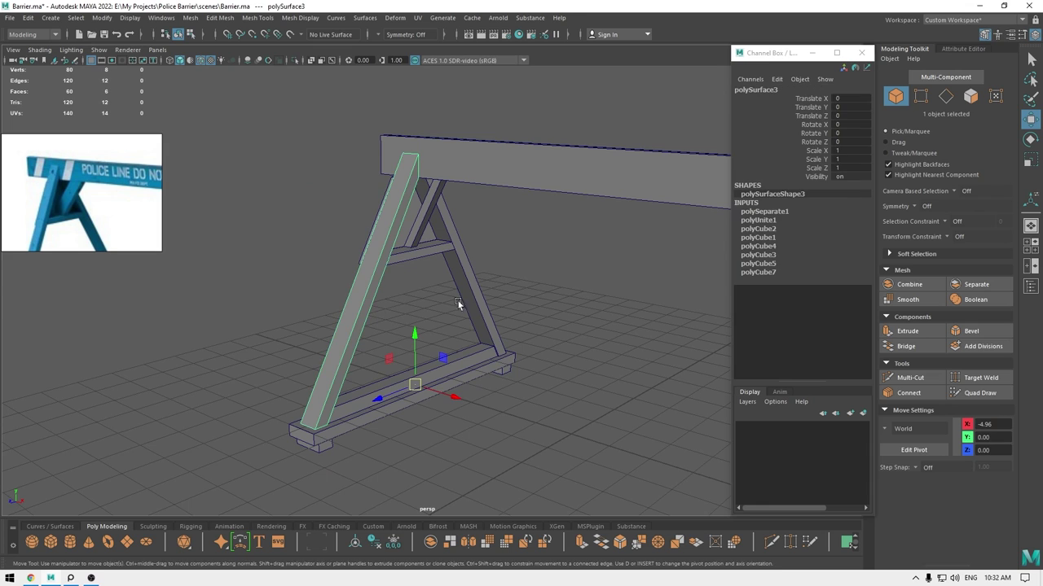
pyautogui.keyDown('shift'); pyautogui.click(475, 290); pyautogui.keyUp('shift')
pyautogui.keyDown('shift'); pyautogui.moveTo(510, 245); pyautogui.dragTo(490, 478, button='right'); pyautogui.keyUp('shift')
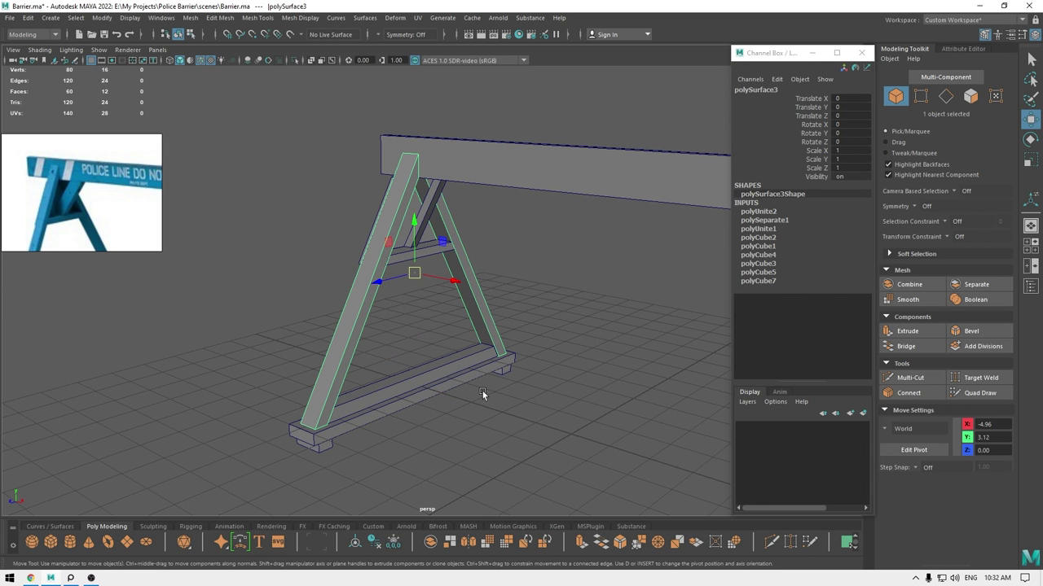
pyautogui.hotkey('alt', 'h')
# Bevel all edges of the two legs with a fraction of 0.17 and 2 segments.
pyautogui.moveTo(529, 235); pyautogui.dragTo(518, 207, button='right')
pyautogui.moveTo(533, 94); pyautogui.dragTo(319, 516)
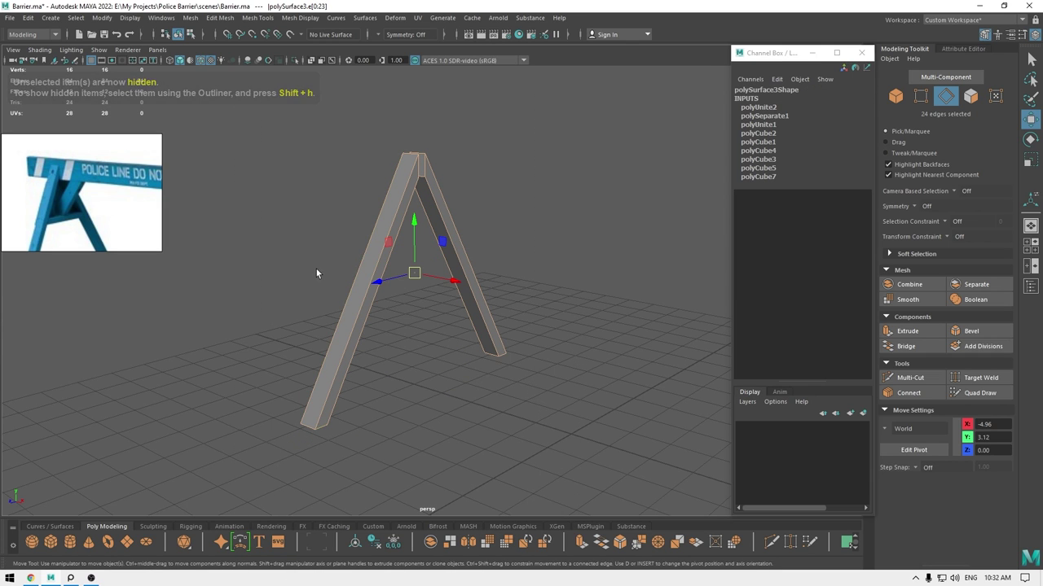
pyautogui.keyDown('shift'); pyautogui.moveTo(316, 269); pyautogui.dragTo(369, 275, button='right'); pyautogui.keyUp('shift')
pyautogui.keyDown('alt'); pyautogui.moveTo(374, 230); pyautogui.dragTo(456, 366, button='right'); pyautogui.keyUp('alt')
pyautogui.keyDown('alt'); pyautogui.moveTo(456, 366); pyautogui.dragTo(350, 492, button='middle'); pyautogui.keyUp('alt')
pyautogui.keyDown('alt'); pyautogui.moveTo(350, 492); pyautogui.dragTo(456, 492, button='right'); pyautogui.keyUp('alt')
pyautogui.moveTo(575, 120)
pyautogui.mouseDown()
pyautogui.moveTo(546, 120)
pyautogui.moveTo(593, 134)
pyautogui.moveTo(565, 120)
pyautogui.mouseUp()
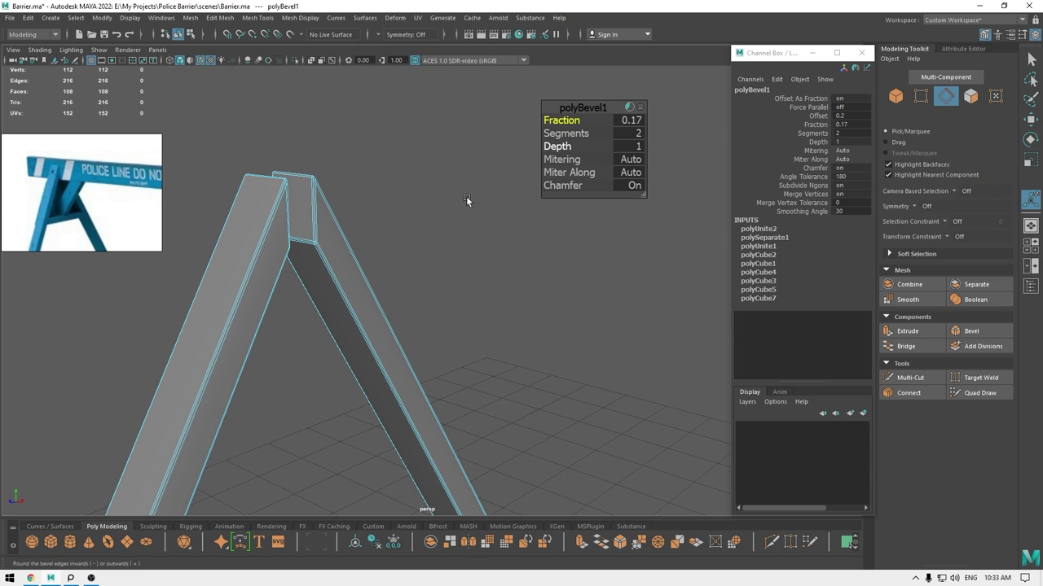
# Examine the beveled edges at the legs' tops and lower ends, and return to object mode.
pyautogui.keyDown('alt'); pyautogui.moveTo(466, 196); pyautogui.dragTo(361, 281); pyautogui.keyUp('alt')
pyautogui.keyDown('alt'); pyautogui.moveTo(361, 280); pyautogui.dragTo(325, 303, button='middle'); pyautogui.keyUp('alt')
pyautogui.scroll(-2, 318, 125)
pyautogui.keyDown('alt'); pyautogui.moveTo(464, 146); pyautogui.dragTo(423, 262, button='middle'); pyautogui.keyUp('alt')
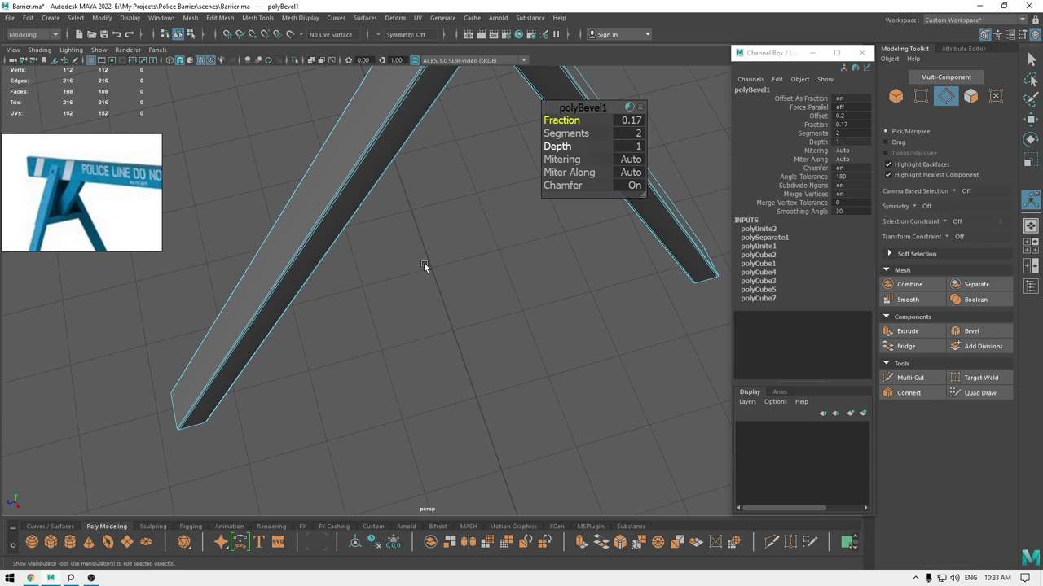
pyautogui.keyDown('alt'); pyautogui.moveTo(423, 266); pyautogui.dragTo(368, 269); pyautogui.keyUp('alt')
pyautogui.press('w')
pyautogui.moveTo(294, 274); pyautogui.dragTo(355, 255, button='right')
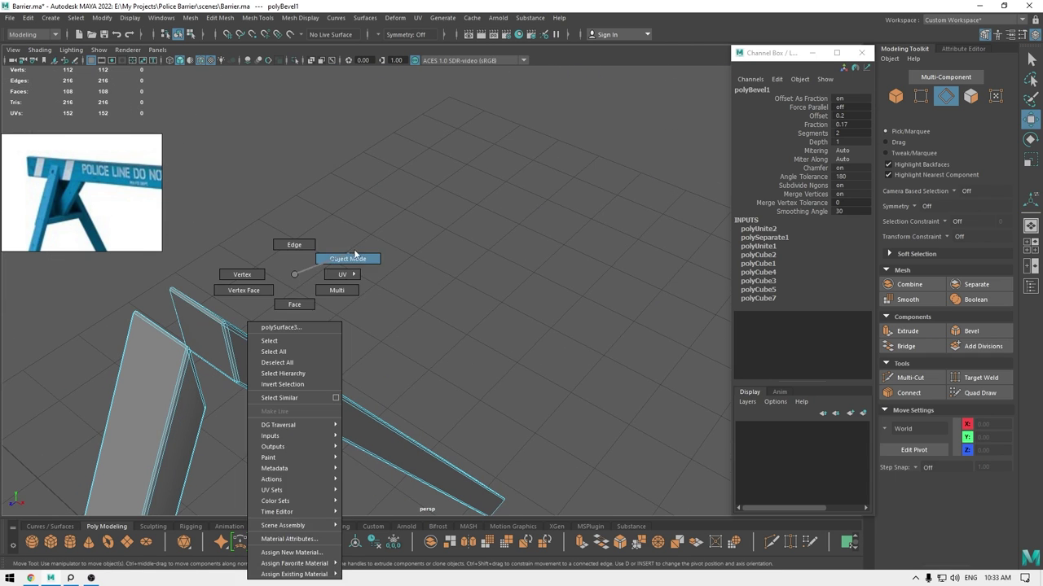
# Combine the base beam with the slant-ended rail on top of it and hide everything else.
pyautogui.keyDown('alt'); pyautogui.moveTo(368, 333); pyautogui.dragTo(422, 370); pyautogui.keyUp('alt')
pyautogui.click(410, 380)
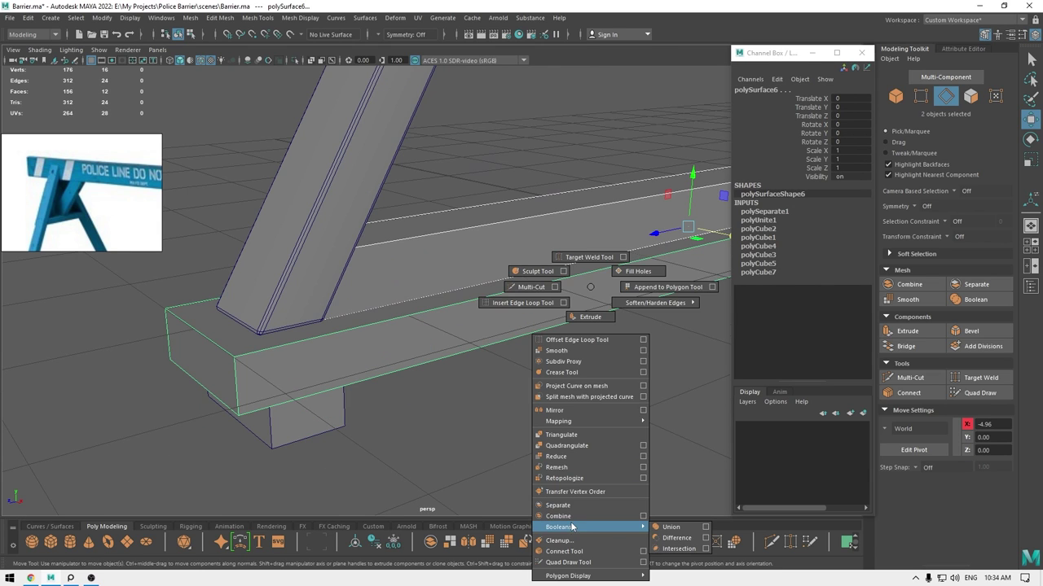
pyautogui.keyDown('shift'); pyautogui.moveTo(572, 527); pyautogui.dragTo(671, 527, button='right'); pyautogui.keyUp('shift')
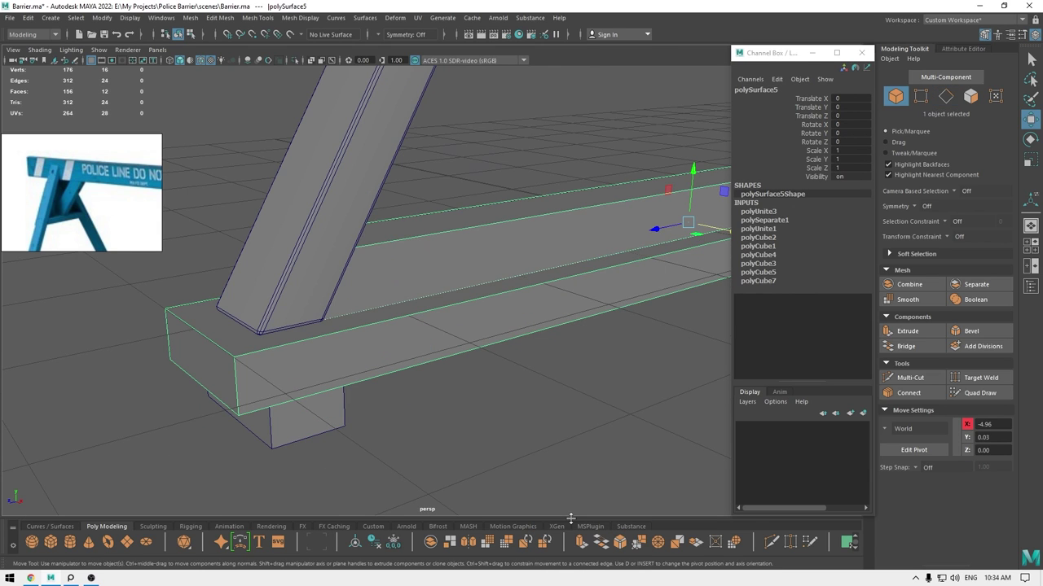
pyautogui.hotkey('alt', 'h')
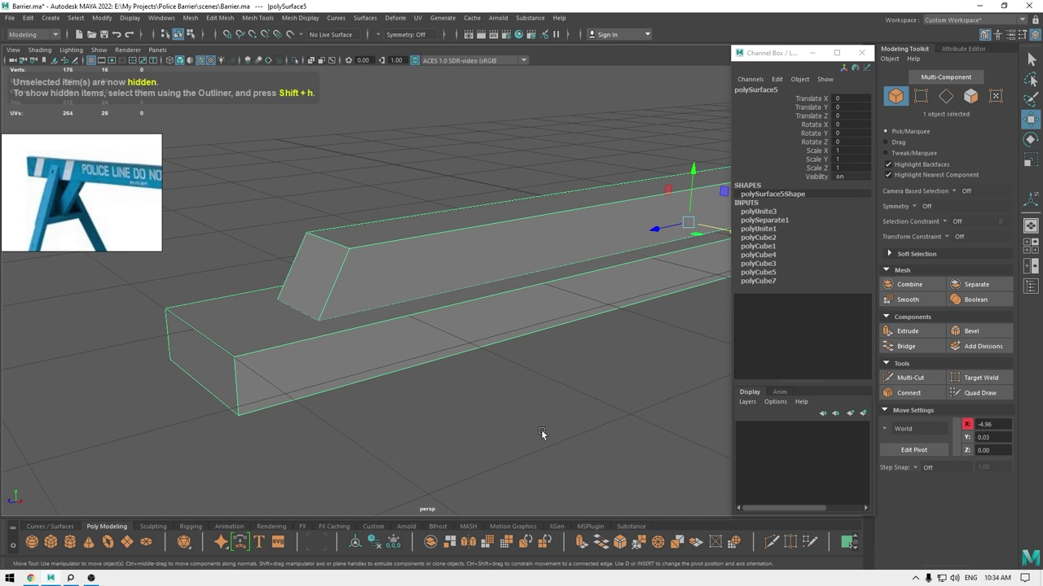
# Bevel all edges of the combined base beam and rail with a fraction of 0.2 and 2 segments.
pyautogui.scroll(-3, 540, 429)
pyautogui.moveTo(497, 160); pyautogui.dragTo(499, 136, button='right')
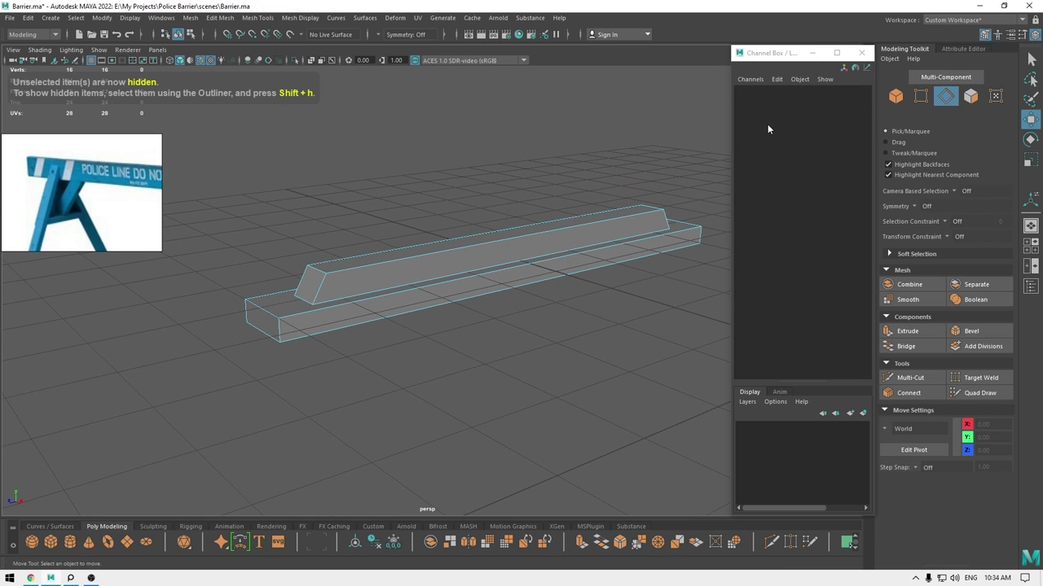
pyautogui.moveTo(200, 211); pyautogui.dragTo(850, 581)
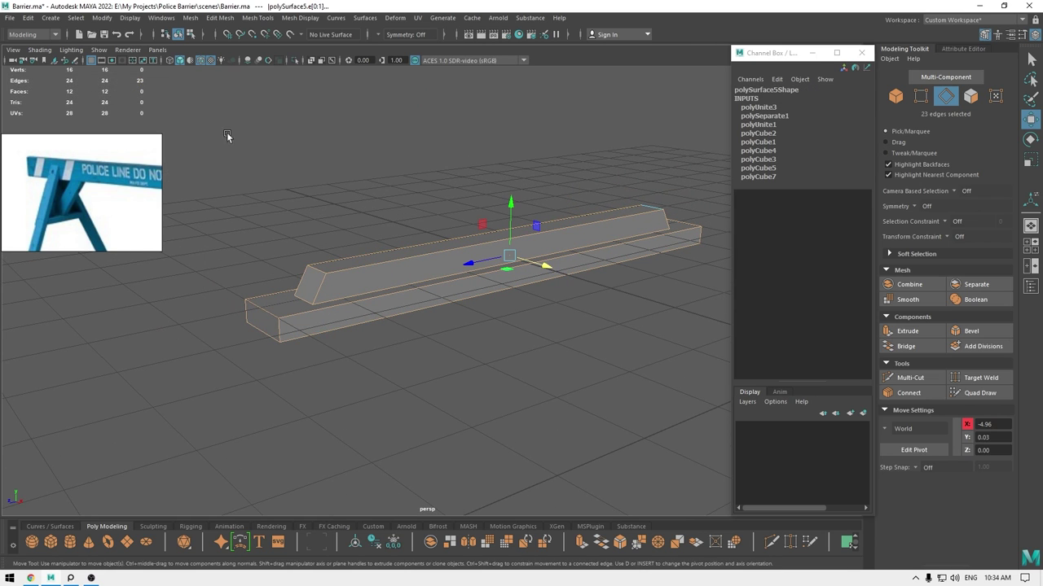
pyautogui.moveTo(226, 132); pyautogui.dragTo(668, 485)
pyautogui.scroll(5, 666, 484)
pyautogui.keyDown('shift'); pyautogui.moveTo(348, 329); pyautogui.dragTo(391, 328, button='right'); pyautogui.keyUp('shift')
pyautogui.moveTo(556, 118); pyautogui.dragTo(582, 142)
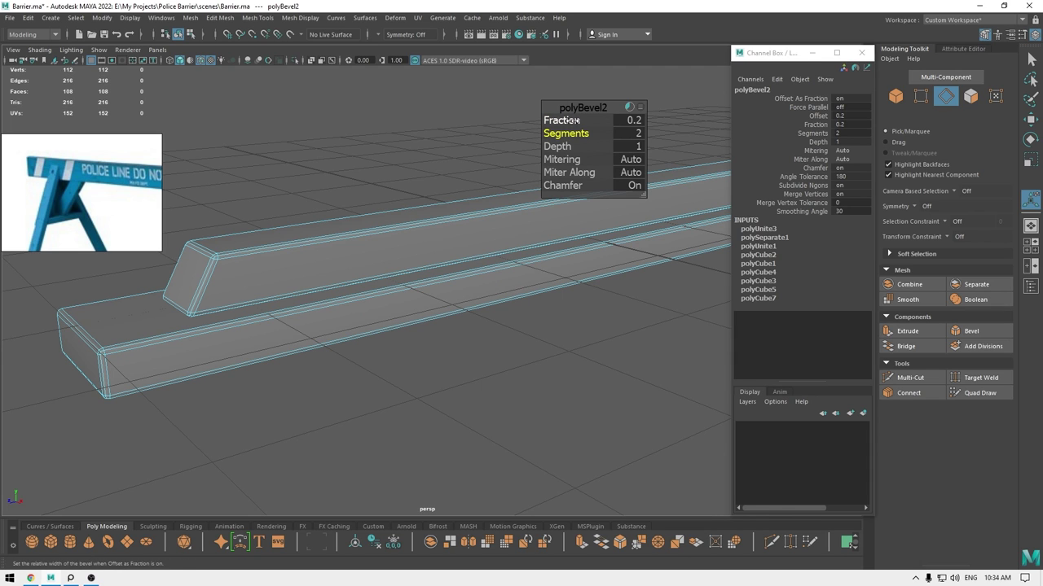
# Set the bevel fraction of the combined base beam and rail to 0.11, return to object mode and show the hidden parts again.
pyautogui.moveTo(570, 120); pyautogui.dragTo(567, 120)
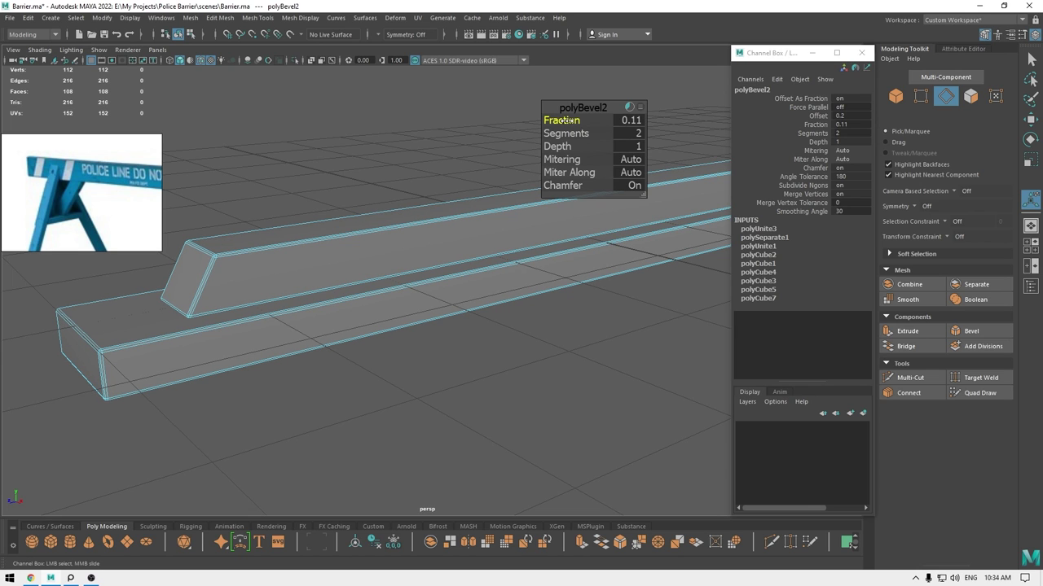
pyautogui.moveTo(396, 198); pyautogui.dragTo(493, 146, button='right')
pyautogui.hotkey('ctrl', '1')
pyautogui.keyDown('alt'); pyautogui.moveTo(539, 226); pyautogui.dragTo(396, 4, button='right'); pyautogui.keyUp('alt')
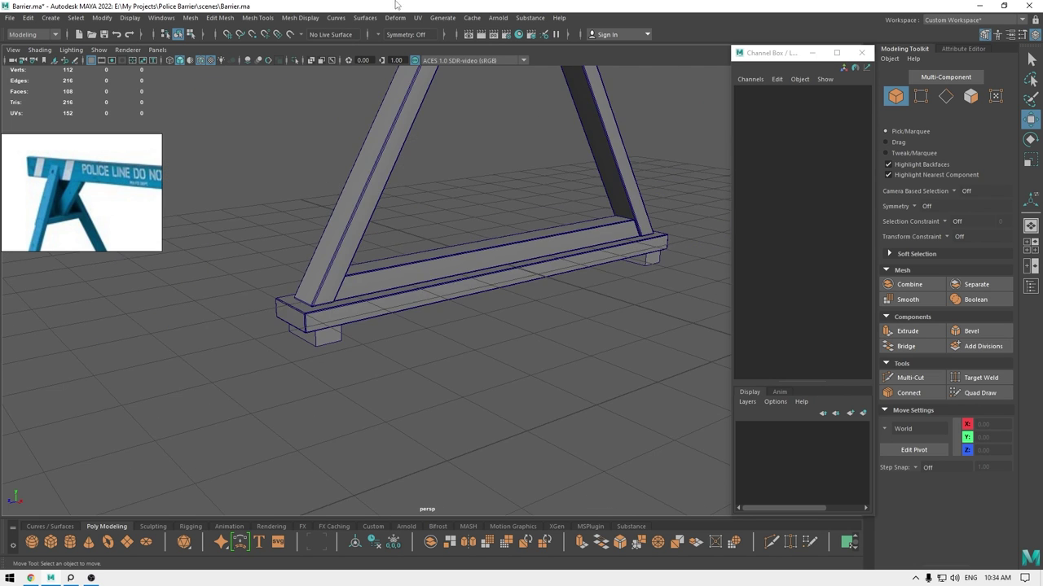
# Combine the two small foot blocks under the base beam into one object.
pyautogui.keyDown('alt'); pyautogui.moveTo(350, 326); pyautogui.dragTo(334, 310); pyautogui.keyUp('alt')
pyautogui.click(326, 291)
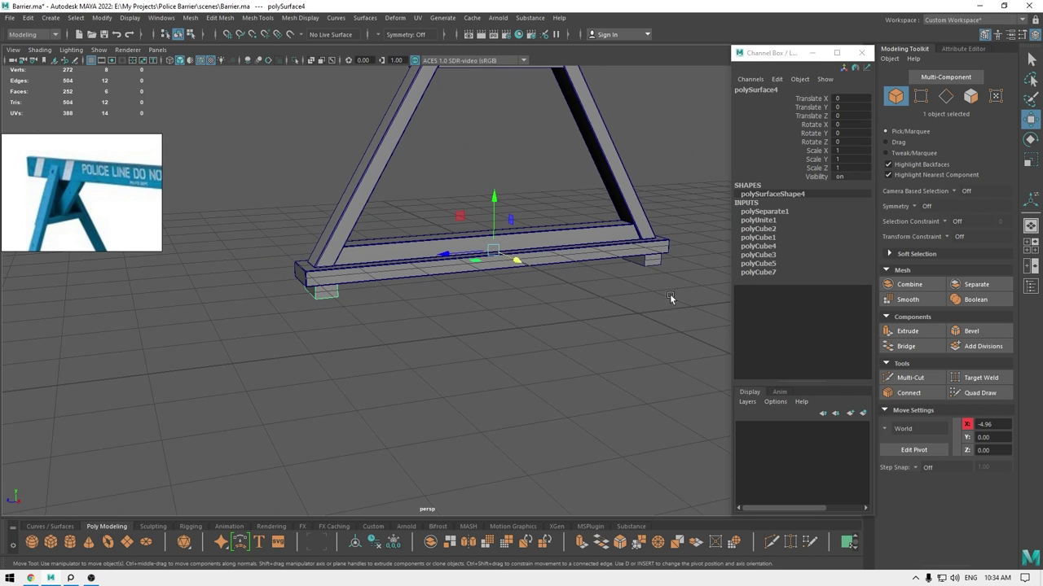
pyautogui.keyDown('shift'); pyautogui.moveTo(654, 267); pyautogui.dragTo(627, 492, button='right'); pyautogui.keyUp('shift')
# Bevel all edges of the combined foot blocks with a fraction of 0.1 and 2 segments.
pyautogui.moveTo(394, 360); pyautogui.dragTo(419, 159, button='right')
pyautogui.moveTo(234, 119); pyautogui.dragTo(874, 494)
pyautogui.scroll(3, 435, 420)
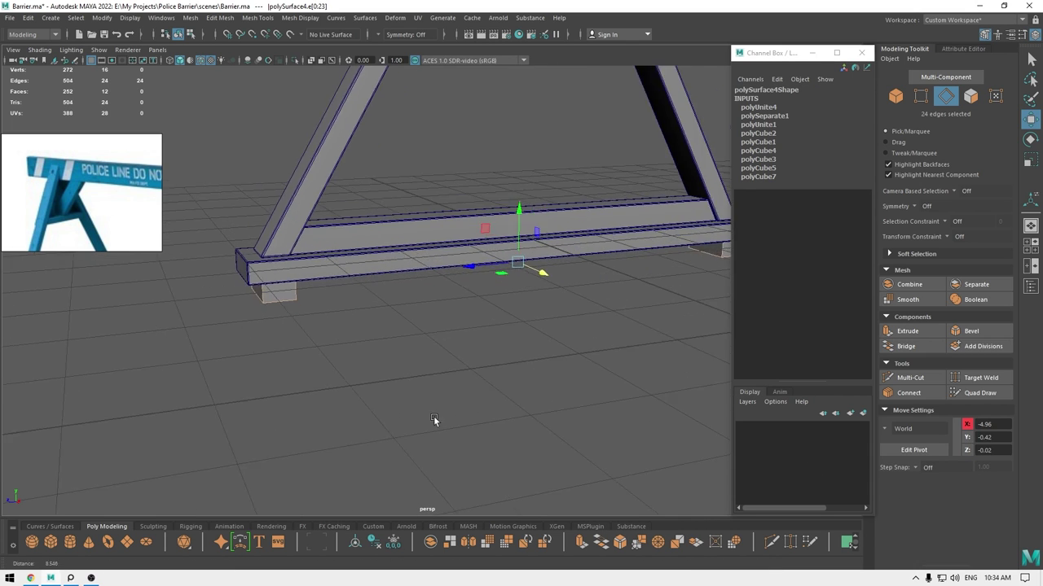
pyautogui.keyDown('alt'); pyautogui.moveTo(435, 420); pyautogui.dragTo(443, 381); pyautogui.keyUp('alt')
pyautogui.keyDown('alt'); pyautogui.moveTo(442, 382); pyautogui.dragTo(469, 415, button='middle'); pyautogui.keyUp('alt')
pyautogui.keyDown('shift'); pyautogui.moveTo(437, 346); pyautogui.dragTo(473, 346, button='right'); pyautogui.keyUp('shift')
pyautogui.moveTo(570, 120); pyautogui.dragTo(548, 120)
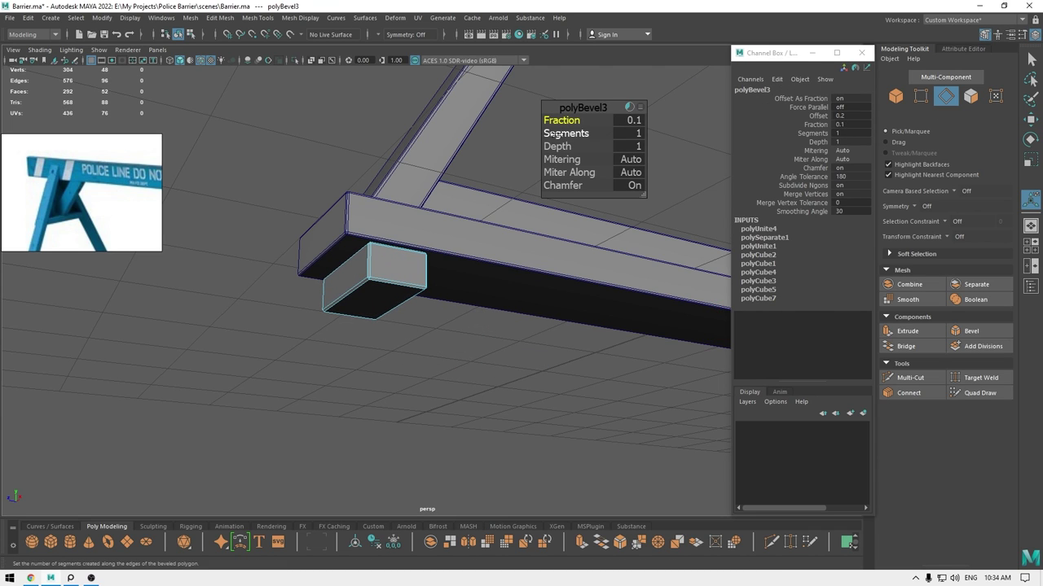
pyautogui.press('w')
pyautogui.moveTo(398, 267); pyautogui.dragTo(463, 226, button='right')
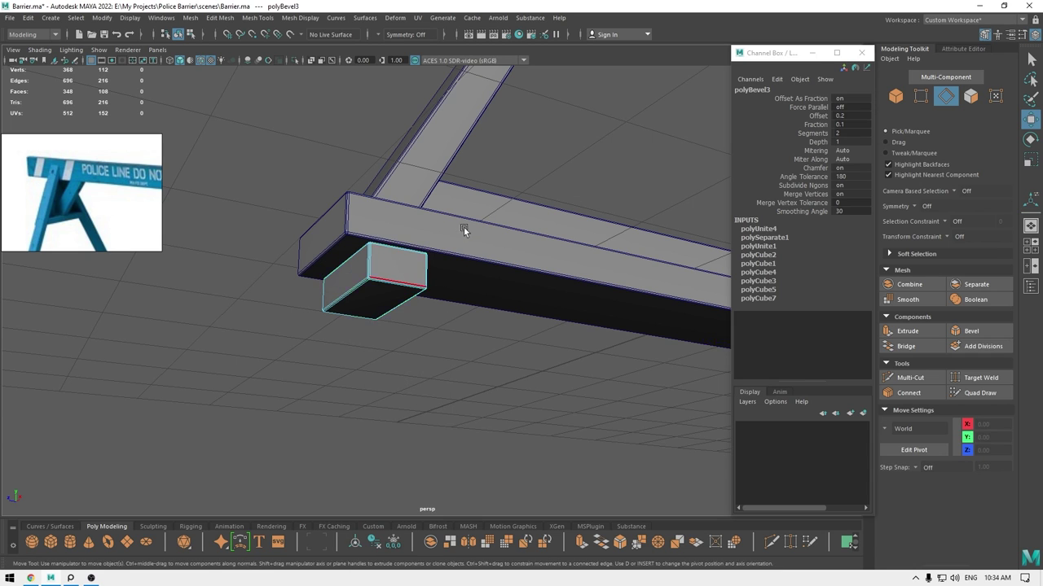
pyautogui.click(480, 329)
# Combine the crossbar between the legs with the diagonal brace above it.
pyautogui.scroll(-7, 479, 329)
pyautogui.keyDown('alt'); pyautogui.moveTo(455, 146); pyautogui.dragTo(554, 211); pyautogui.keyUp('alt')
pyautogui.keyDown('alt'); pyautogui.moveTo(554, 211); pyautogui.dragTo(421, 329, button='middle'); pyautogui.keyUp('alt')
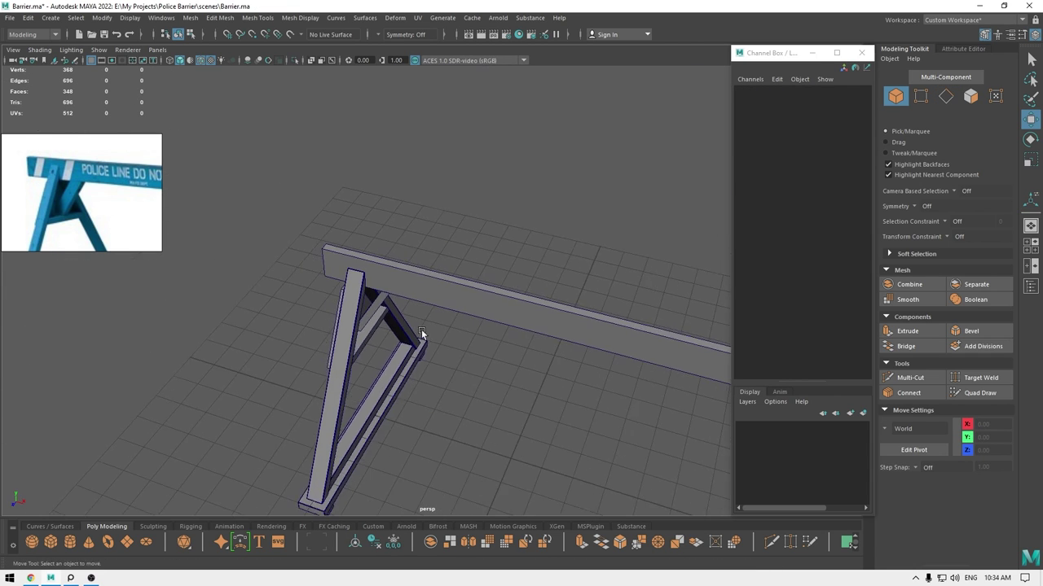
pyautogui.scroll(4, 421, 329)
pyautogui.keyDown('alt'); pyautogui.moveTo(421, 329); pyautogui.dragTo(382, 269); pyautogui.keyUp('alt')
pyautogui.keyDown('alt'); pyautogui.moveTo(358, 371); pyautogui.dragTo(482, 322, button='middle'); pyautogui.keyUp('alt')
pyautogui.click(428, 319)
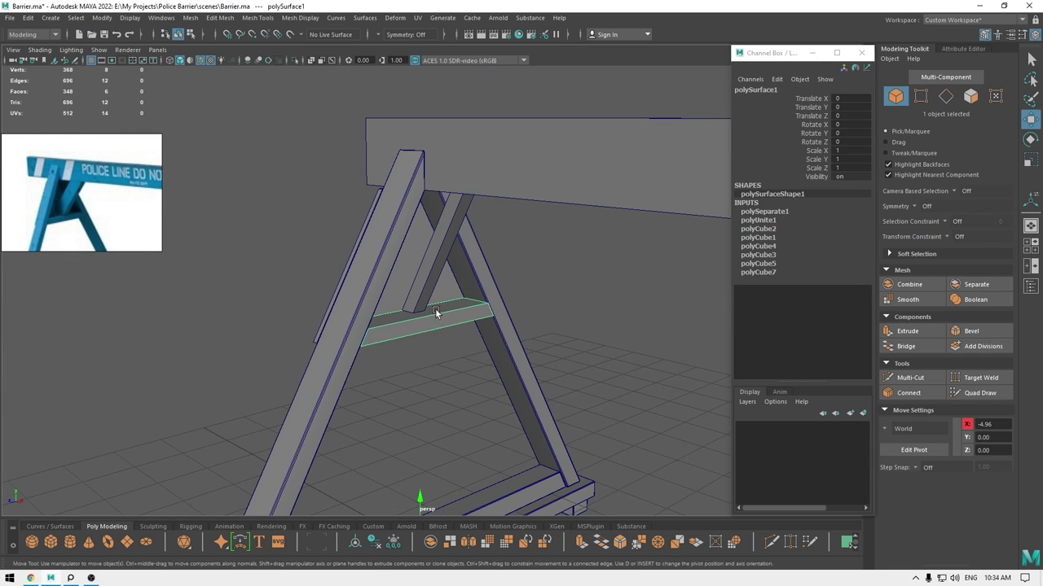
pyautogui.keyDown('shift'); pyautogui.click(433, 261); pyautogui.keyUp('shift')
pyautogui.keyDown('shift'); pyautogui.moveTo(567, 267); pyautogui.dragTo(562, 493, button='right'); pyautogui.keyUp('shift')
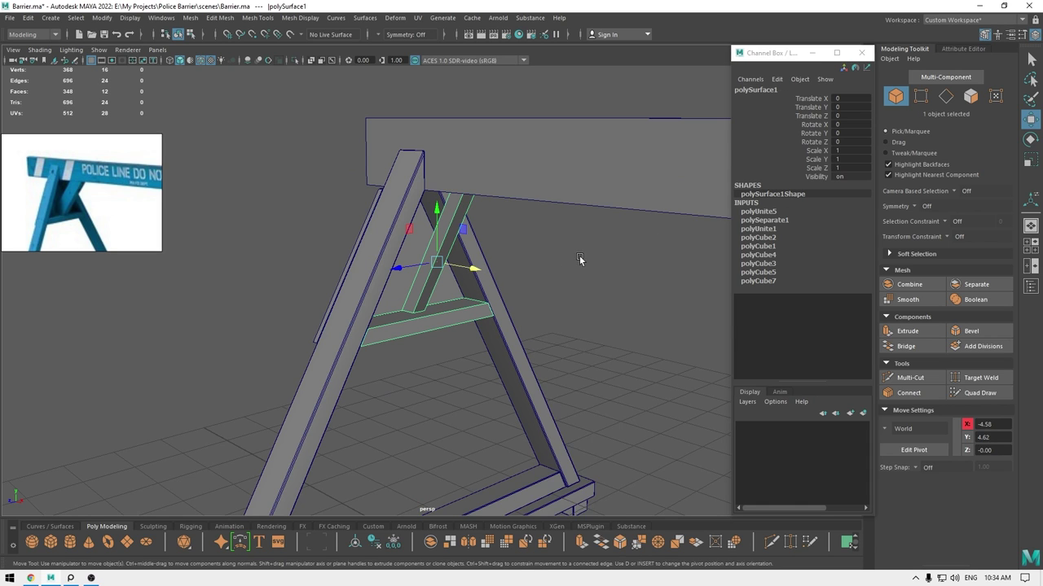
# Bevel all edges of the combined crossbar and brace with a fraction of 0.1 and 2 segments.
pyautogui.moveTo(580, 256); pyautogui.dragTo(599, 77, button='right')
pyautogui.moveTo(600, 78); pyautogui.dragTo(226, 476)
pyautogui.keyDown('shift'); pyautogui.moveTo(404, 311); pyautogui.dragTo(447, 310, button='right'); pyautogui.keyUp('shift')
pyautogui.keyDown('alt'); pyautogui.moveTo(447, 312); pyautogui.dragTo(472, 423, button='right'); pyautogui.keyUp('alt')
pyautogui.keyDown('alt'); pyautogui.moveTo(472, 424); pyautogui.dragTo(511, 403); pyautogui.keyUp('alt')
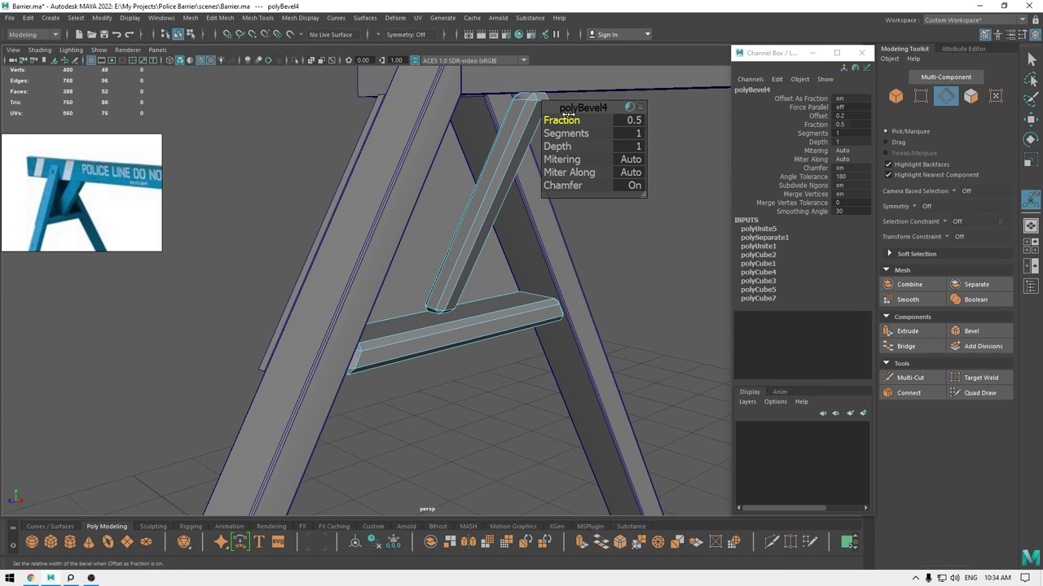
pyautogui.moveTo(564, 116); pyautogui.dragTo(547, 120)
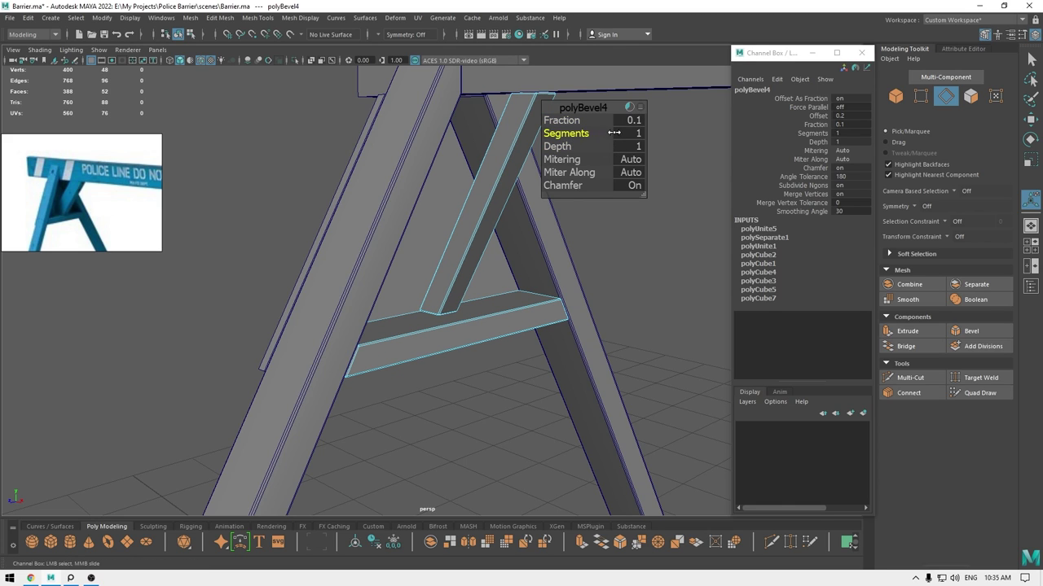
pyautogui.moveTo(614, 133); pyautogui.dragTo(629, 134)
pyautogui.press('w')
pyautogui.moveTo(490, 228); pyautogui.dragTo(562, 200, button='right')
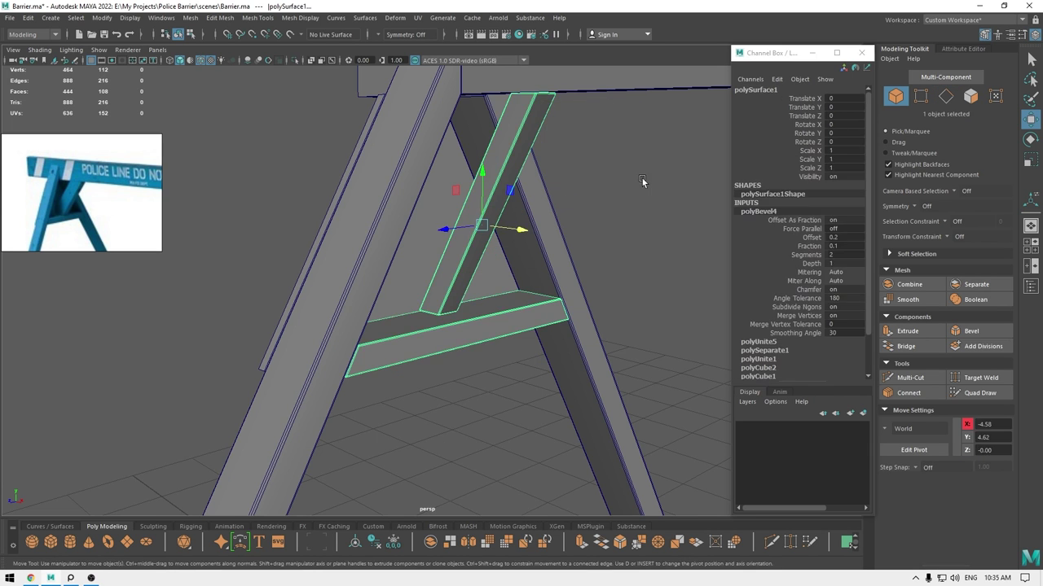
pyautogui.click(642, 178)
# Bevel all edges of the trapezoid plate between the legs with a fraction of 0.2 and 2 segments.
pyautogui.scroll(-4, 517, 265)
pyautogui.keyDown('alt'); pyautogui.moveTo(512, 273); pyautogui.dragTo(637, 285); pyautogui.keyUp('alt')
pyautogui.click(393, 262)
pyautogui.moveTo(393, 263)
pyautogui.keyDown('alt'); pyautogui.mouseDown()
pyautogui.moveTo(380, 289)
pyautogui.moveTo(376, 265)
pyautogui.mouseUp(); pyautogui.keyUp('alt')
pyautogui.moveTo(376, 265); pyautogui.dragTo(381, 211, button='right')
pyautogui.moveTo(499, 466); pyautogui.dragTo(249, 15)
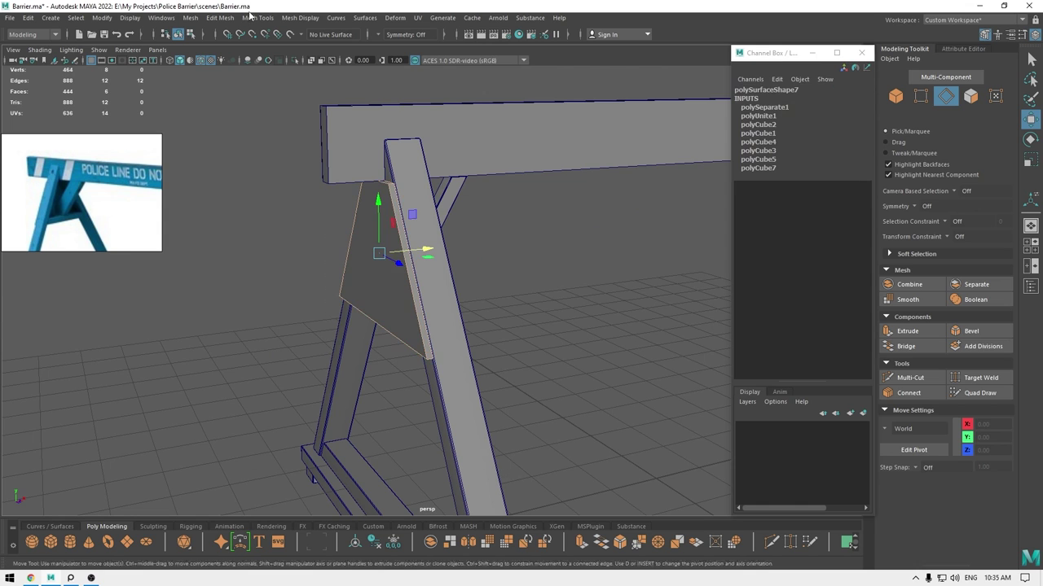
pyautogui.keyDown('shift'); pyautogui.moveTo(398, 202); pyautogui.dragTo(437, 206, button='right'); pyautogui.keyUp('shift')
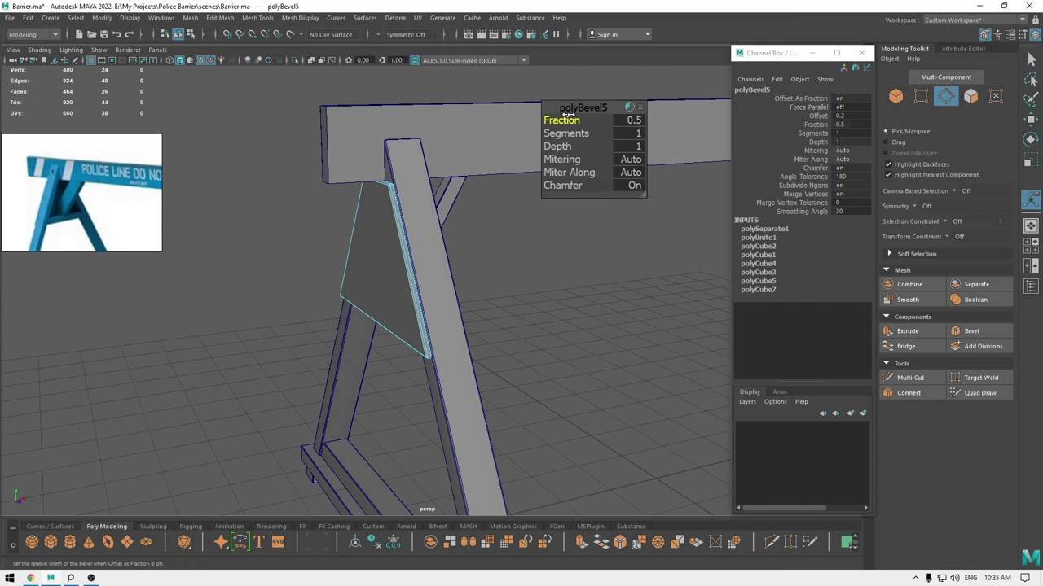
pyautogui.moveTo(547, 125); pyautogui.dragTo(534, 126)
pyautogui.keyDown('alt'); pyautogui.moveTo(465, 310); pyautogui.dragTo(479, 484, button='right'); pyautogui.keyUp('alt')
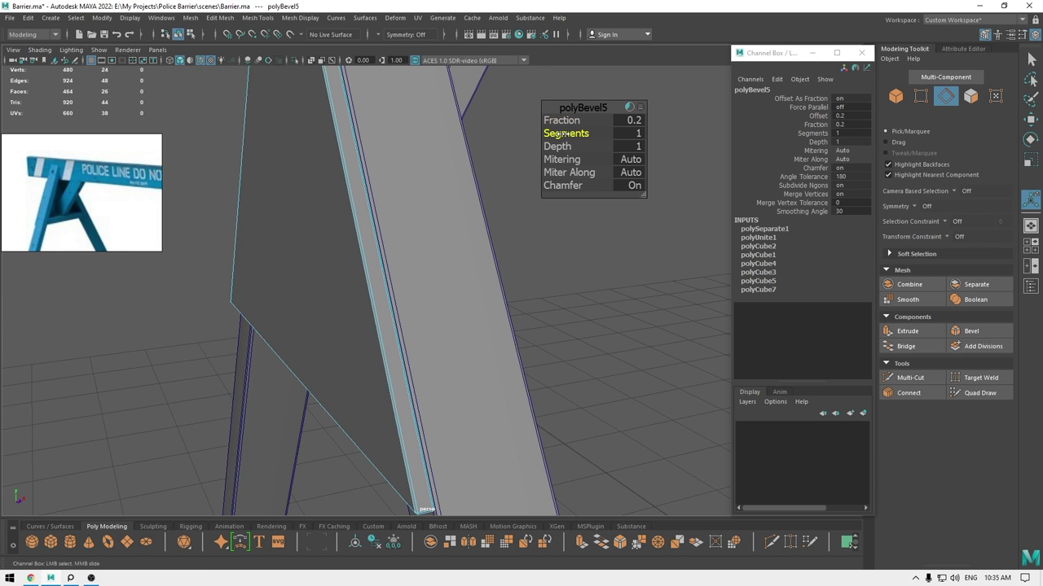
pyautogui.press('w')
pyautogui.moveTo(337, 250); pyautogui.dragTo(383, 234, button='right')
pyautogui.click(603, 281)
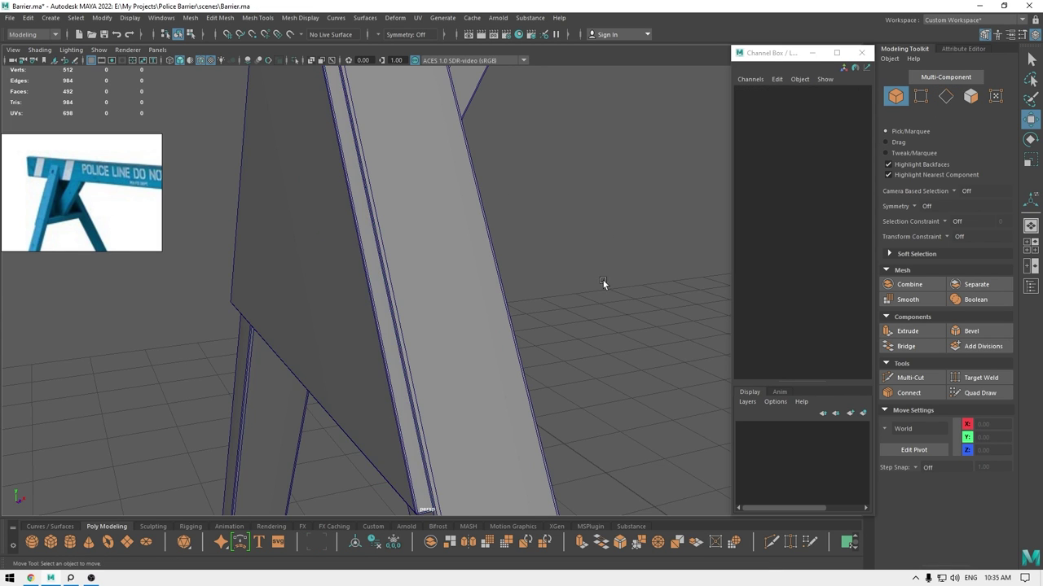
# Bevel all edges of the long top board with a fraction of 0.2 and 2 segments.
pyautogui.press('f')
pyautogui.keyDown('alt'); pyautogui.moveTo(554, 365); pyautogui.dragTo(447, 271); pyautogui.keyUp('alt')
pyautogui.click(438, 208)
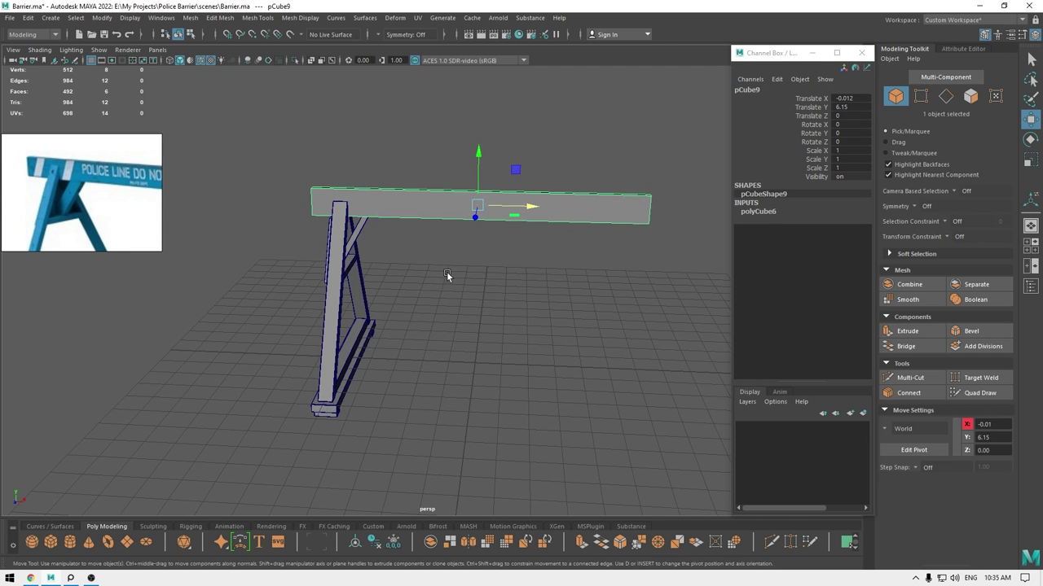
pyautogui.moveTo(446, 271); pyautogui.dragTo(442, 220, button='right')
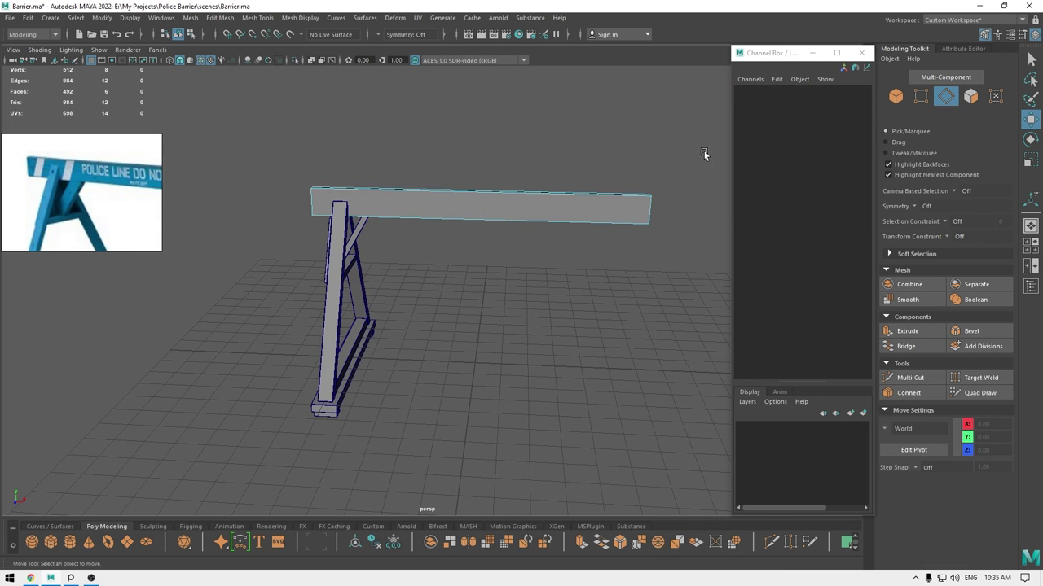
pyautogui.moveTo(704, 152); pyautogui.dragTo(271, 265)
pyautogui.scroll(5, 325, 137)
pyautogui.scroll(-2, 327, 137)
pyautogui.keyDown('alt'); pyautogui.moveTo(358, 153); pyautogui.dragTo(391, 233, button='middle'); pyautogui.keyUp('alt')
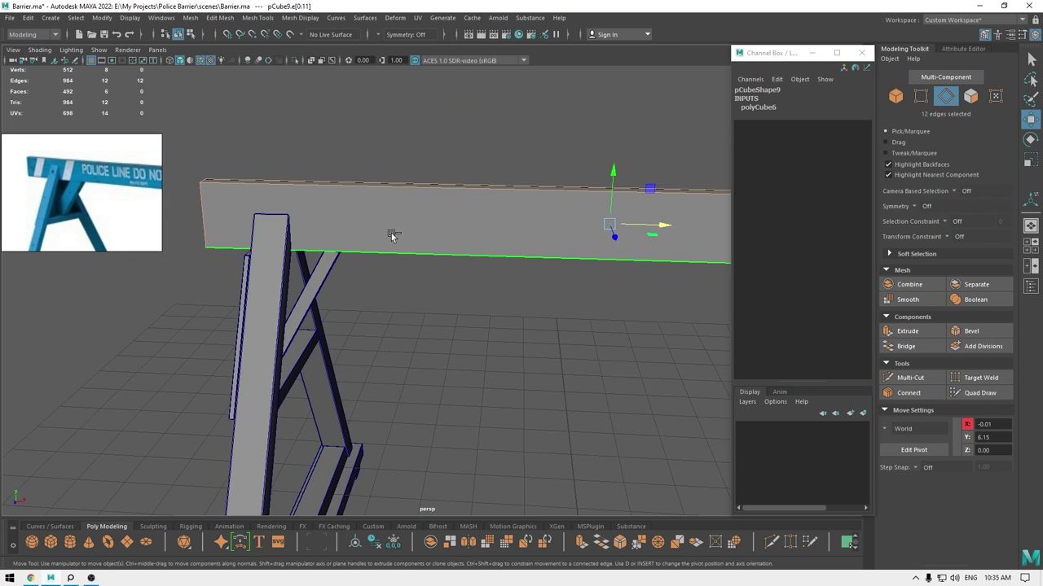
pyautogui.keyDown('shift'); pyautogui.moveTo(391, 233); pyautogui.dragTo(448, 217, button='right'); pyautogui.keyUp('shift')
pyautogui.keyDown('alt'); pyautogui.moveTo(447, 217); pyautogui.dragTo(512, 167); pyautogui.keyUp('alt')
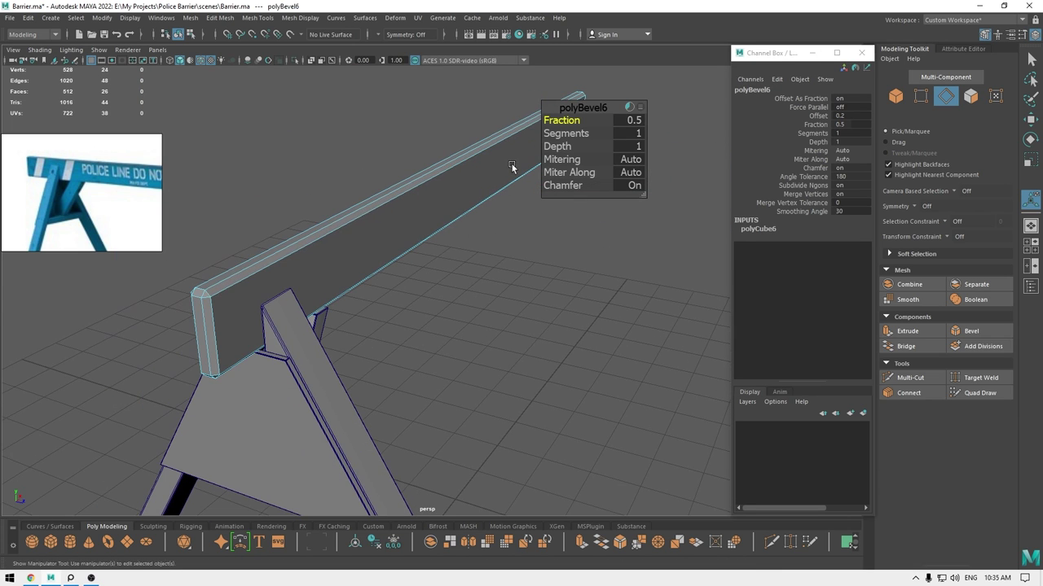
pyautogui.moveTo(557, 121); pyautogui.dragTo(546, 120)
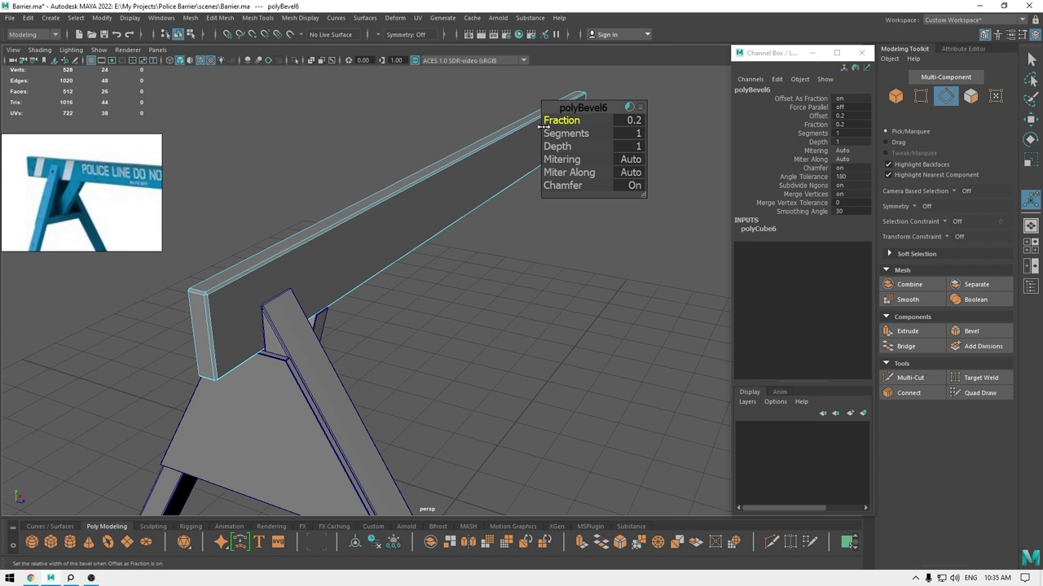
pyautogui.moveTo(552, 134); pyautogui.dragTo(602, 133)
pyautogui.press('w')
pyautogui.moveTo(341, 158); pyautogui.dragTo(391, 142, button='right')
pyautogui.click(477, 282)
# Combine all parts of the A-frame into one object, leaving out the top board.
pyautogui.scroll(-8, 336, 200)
pyautogui.keyDown('alt'); pyautogui.moveTo(338, 314); pyautogui.dragTo(265, 256); pyautogui.keyUp('alt')
pyautogui.moveTo(285, 187); pyautogui.dragTo(581, 428)
pyautogui.keyDown('alt'); pyautogui.moveTo(581, 428); pyautogui.dragTo(492, 418); pyautogui.keyUp('alt')
pyautogui.keyDown('shift'); pyautogui.moveTo(492, 287); pyautogui.dragTo(572, 527, button='right'); pyautogui.keyUp('shift')
pyautogui.keyDown('alt'); pyautogui.moveTo(573, 527); pyautogui.dragTo(499, 290); pyautogui.keyUp('alt')
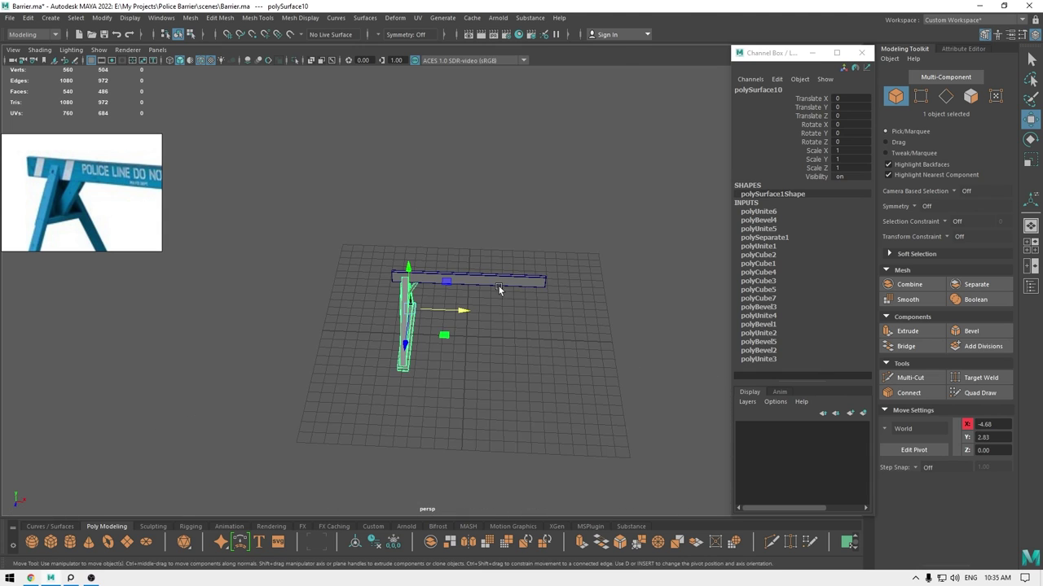
# Duplicate the A-frame, placing the copy under the board's other end at Translate X 9.439 and rotated -180 degrees about Y.
pyautogui.hotkey('ctrl', 'd')
pyautogui.press('e')
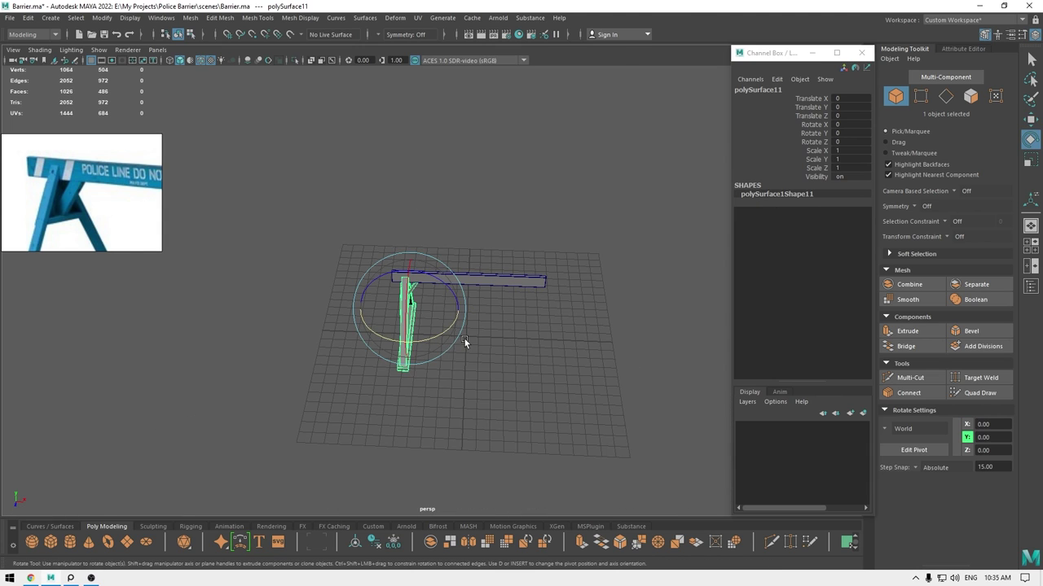
pyautogui.press('w')
pyautogui.moveTo(456, 323); pyautogui.dragTo(220, 426)
pyautogui.press('e')
# In the front view, shift the copied A-frame inward along X to 4.55 to match the other frame's distance from the board's end.
pyautogui.press('space')
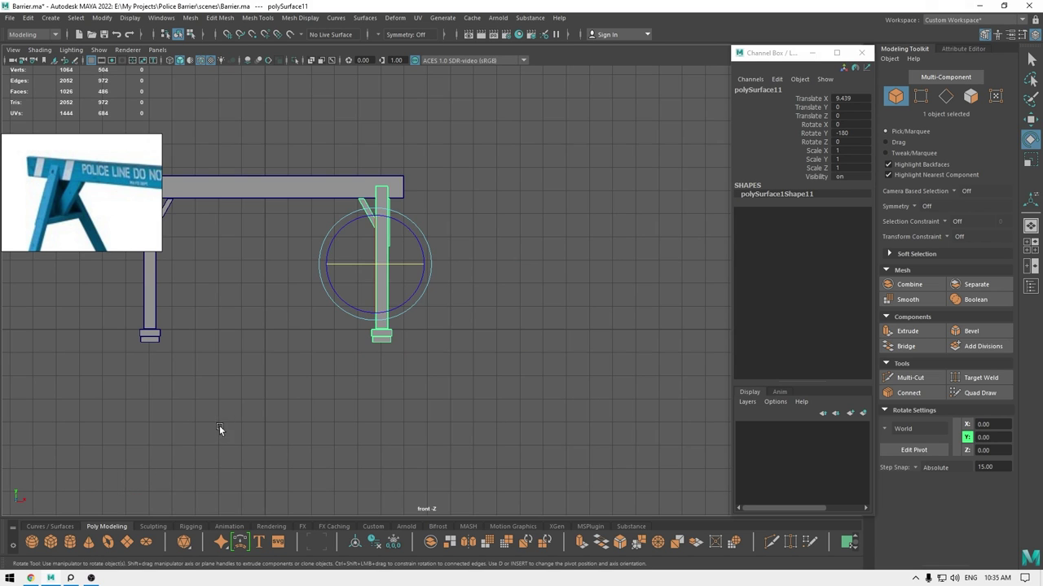
pyautogui.press('w')
pyautogui.scroll(4, 422, 302)
pyautogui.keyDown('alt'); pyautogui.moveTo(422, 302); pyautogui.dragTo(499, 318, button='middle'); pyautogui.keyUp('alt')
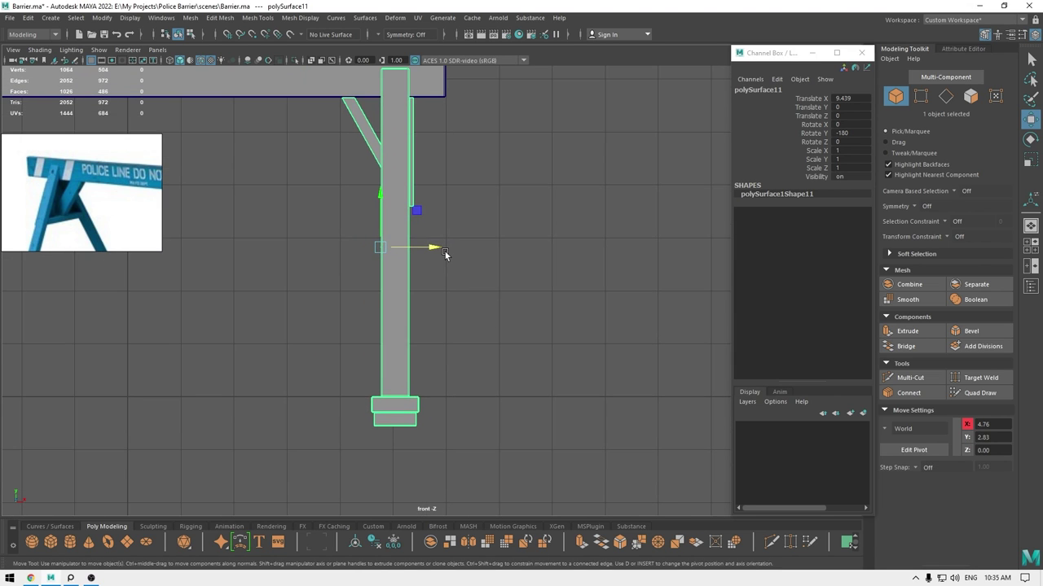
pyautogui.scroll(-2, 446, 252)
pyautogui.scroll(-1, 447, 256)
pyautogui.keyDown('alt'); pyautogui.moveTo(412, 199); pyautogui.dragTo(672, 186, button='middle'); pyautogui.keyUp('alt')
pyautogui.keyDown('alt'); pyautogui.moveTo(607, 234); pyautogui.dragTo(542, 226, button='middle'); pyautogui.keyUp('alt')
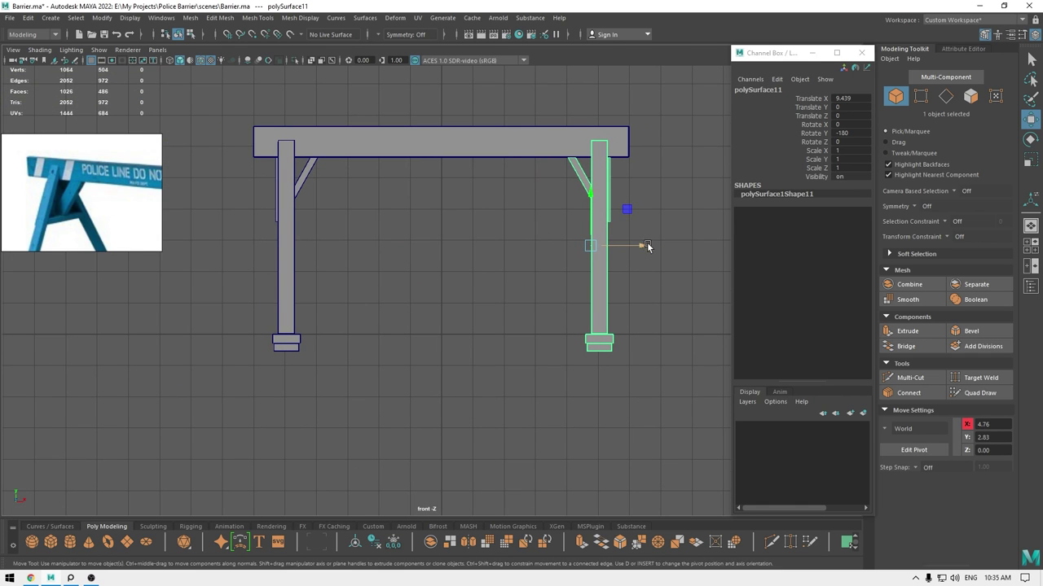
pyautogui.moveTo(640, 247); pyautogui.dragTo(568, 209)
# Return to the perspective view, deselect the copied A-frame and save the scene.
pyautogui.press('space')
pyautogui.press('space')
pyautogui.click(567, 210)
pyautogui.scroll(5, 633, 492)
pyautogui.keyDown('alt'); pyautogui.moveTo(633, 492); pyautogui.dragTo(391, 303, button='middle'); pyautogui.keyUp('alt')
pyautogui.keyDown('alt'); pyautogui.moveTo(391, 303); pyautogui.dragTo(458, 296); pyautogui.keyUp('alt')
pyautogui.scroll(-3, 457, 296)
pyautogui.hotkey('ctrl', 's')
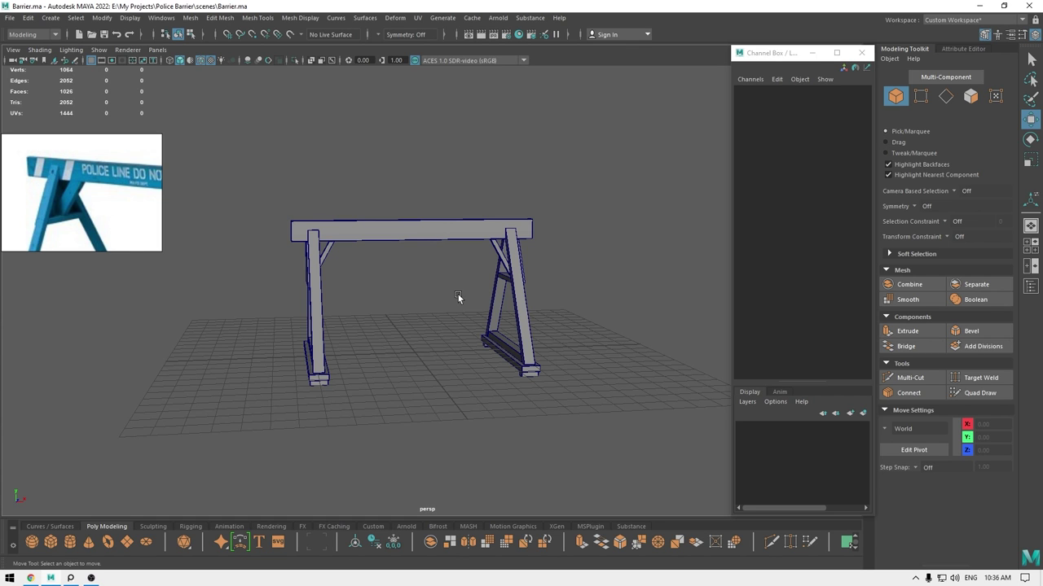
# Close the floating Channel Box and display the Outliner with nothing selected.
pyautogui.keyDown('alt'); pyautogui.moveTo(458, 294); pyautogui.dragTo(428, 310); pyautogui.keyUp('alt')
pyautogui.moveTo(214, 144); pyautogui.dragTo(560, 359)
pyautogui.keyDown('alt'); pyautogui.moveTo(652, 238); pyautogui.dragTo(601, 218); pyautogui.keyUp('alt')
pyautogui.click(861, 53)
pyautogui.click(867, 71)
pyautogui.keyDown('alt'); pyautogui.moveTo(549, 208); pyautogui.dragTo(538, 335, button='right'); pyautogui.keyUp('alt')
pyautogui.click(538, 335)
# Delete the construction history of the left A-frame and rename it left_leg.
pyautogui.click(206, 293)
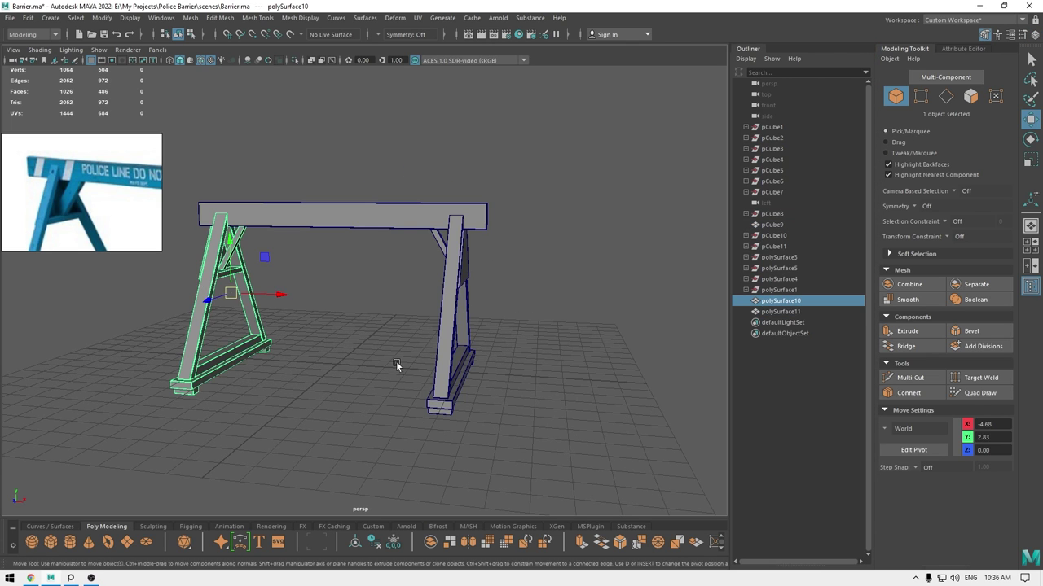
pyautogui.keyDown('alt'); pyautogui.moveTo(382, 358); pyautogui.dragTo(399, 365); pyautogui.keyUp('alt')
pyautogui.click(30, 17)
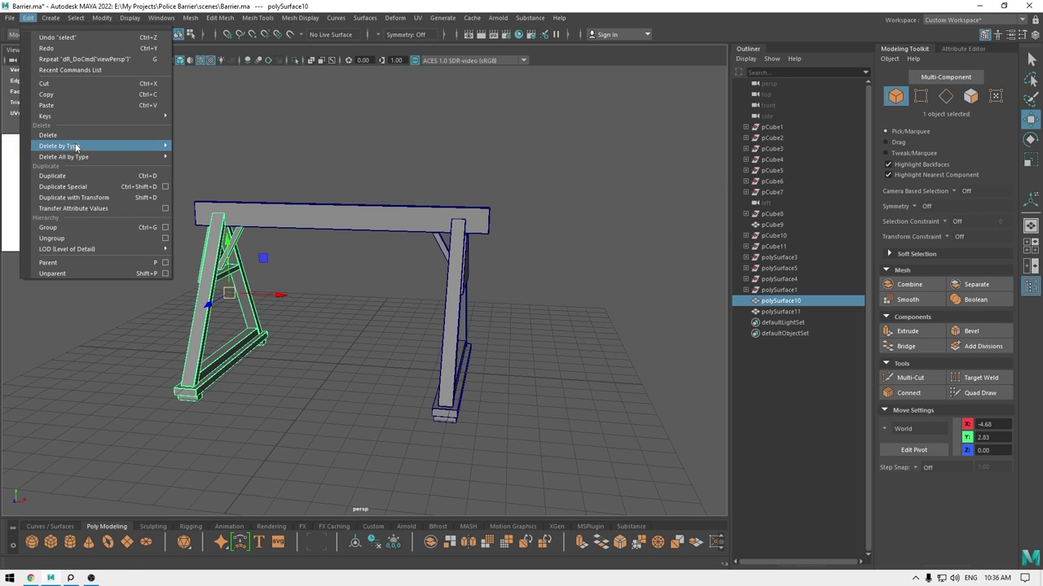
pyautogui.moveTo(78, 147)
pyautogui.click(213, 148)
pyautogui.doubleClick(790, 150)
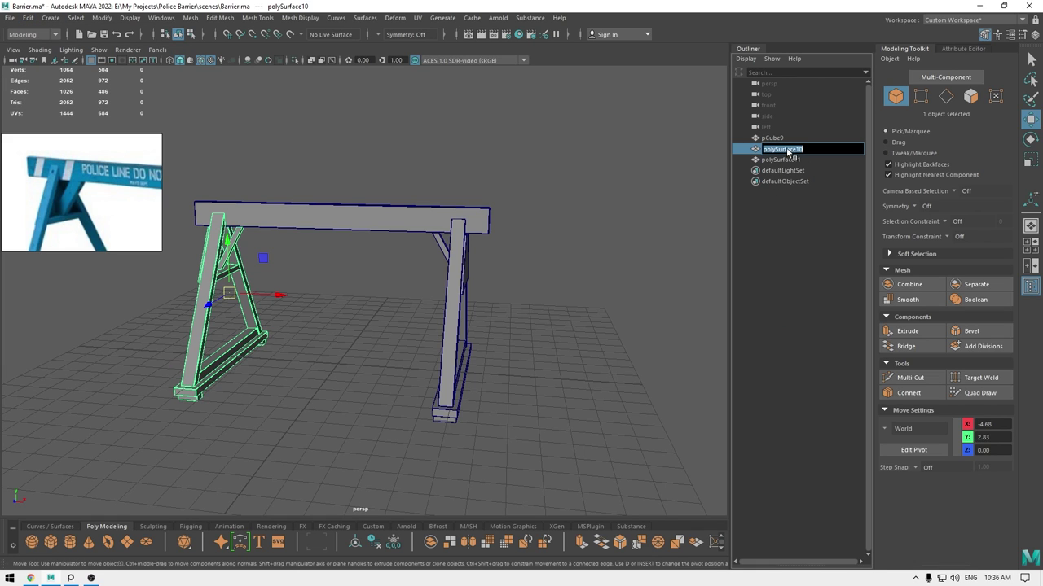
pyautogui.press('BackSpace')
pyautogui.write('left_leg')
pyautogui.press('Return')
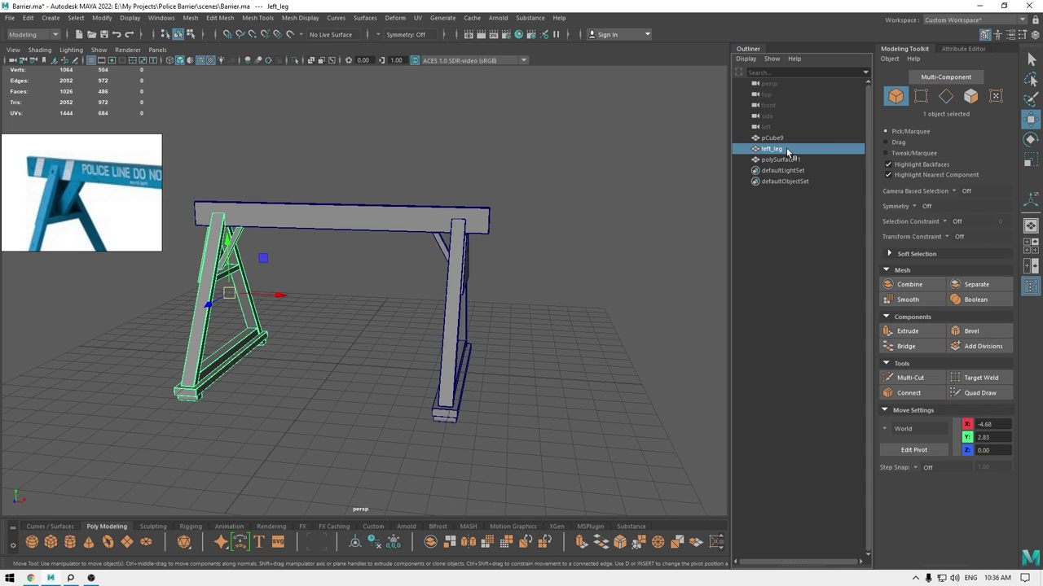
# Delete the construction history of the right A-frame and rename it right_leg.
pyautogui.click(463, 292)
pyautogui.click(28, 18)
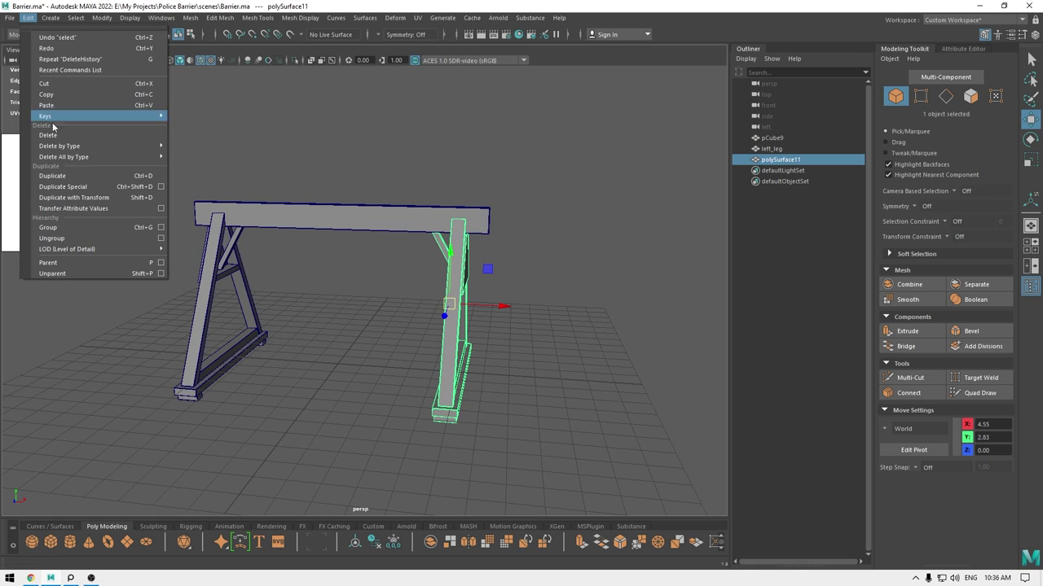
pyautogui.click(189, 146)
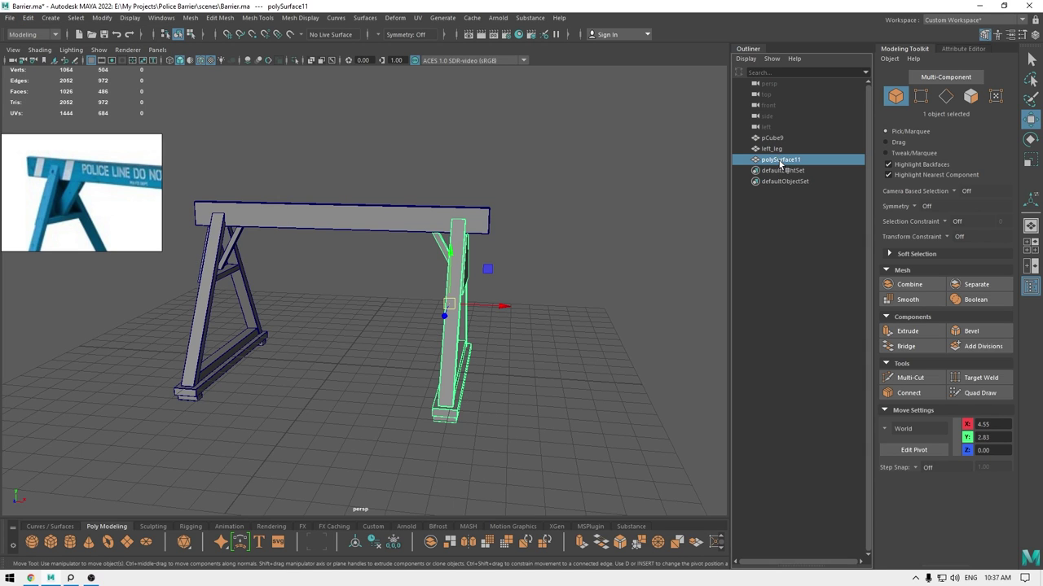
pyautogui.doubleClick(780, 160)
pyautogui.write('right')
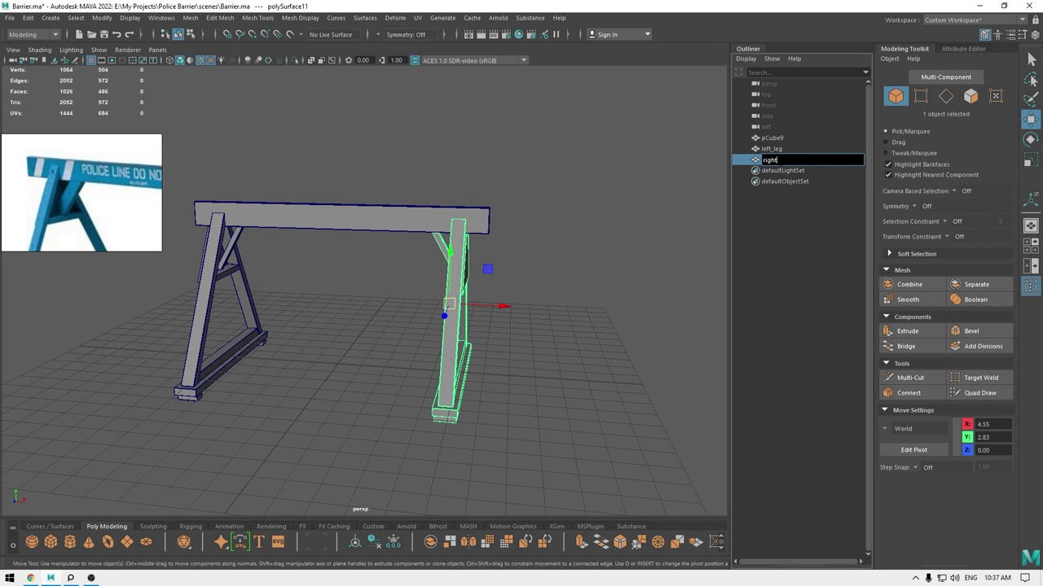
pyautogui.write('_leg')
pyautogui.press('Return')
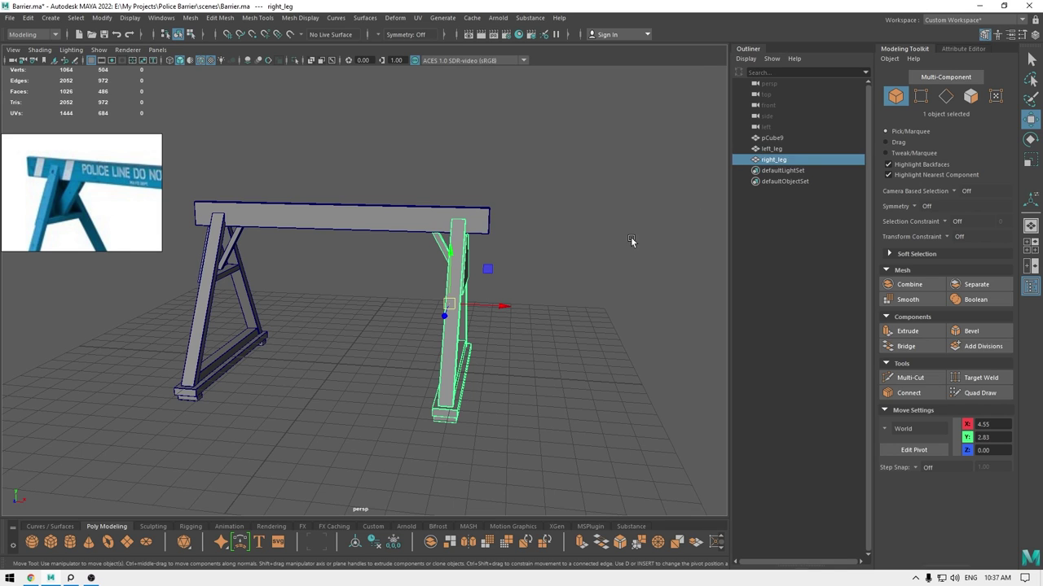
# Delete the top board's construction history and rename it top_board.
pyautogui.click(142, 281)
pyautogui.moveTo(364, 262); pyautogui.dragTo(366, 263)
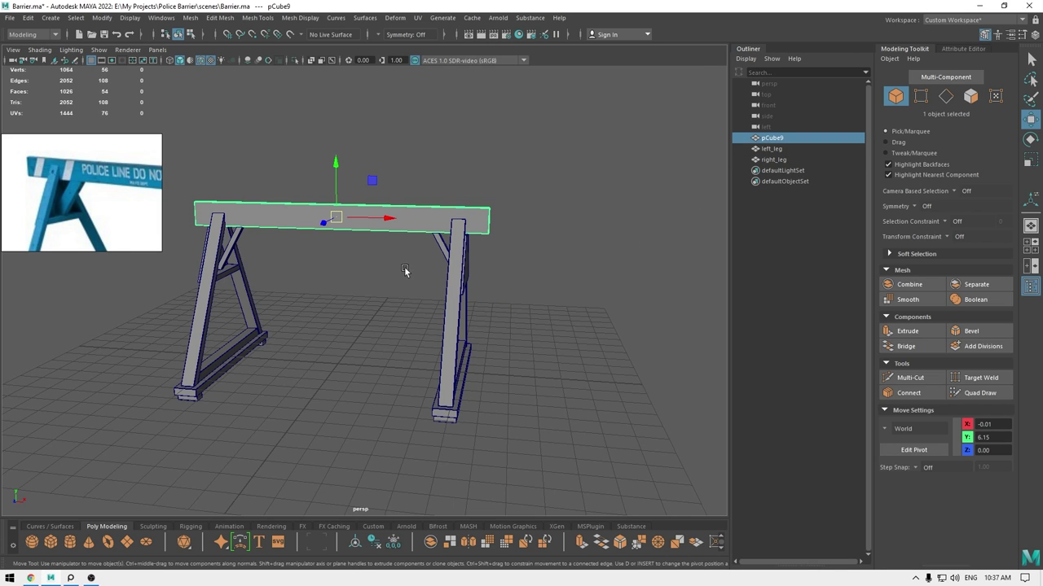
pyautogui.click(28, 18)
pyautogui.moveTo(81, 146)
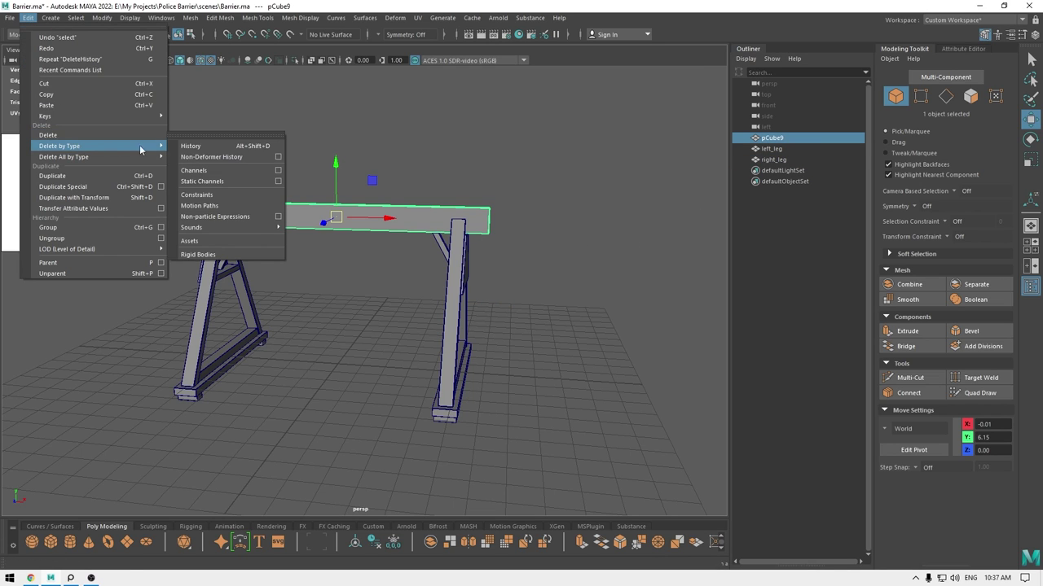
pyautogui.click(248, 153)
pyautogui.doubleClick(769, 140)
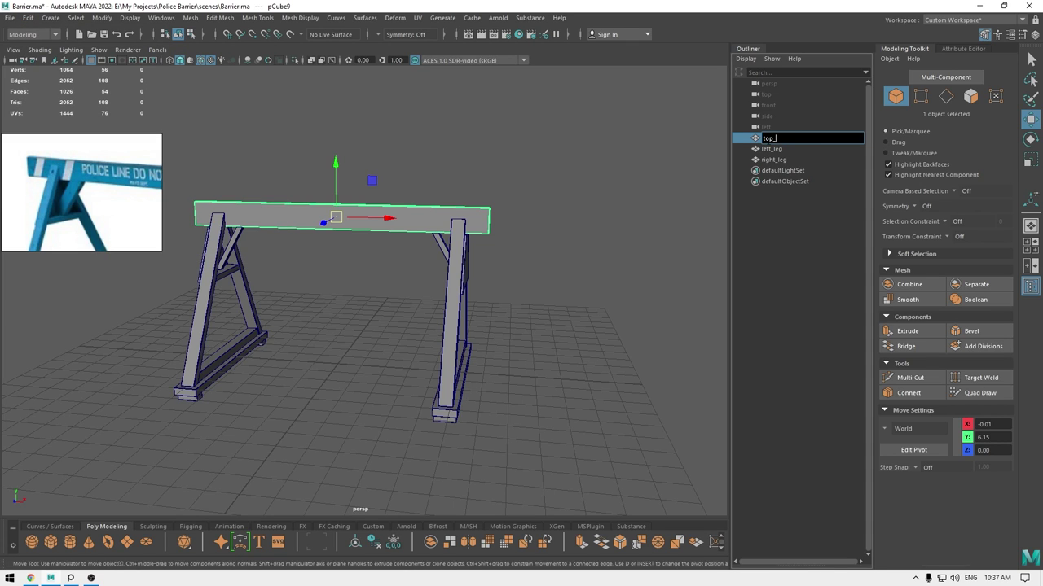
pyautogui.write('top_board')
pyautogui.press('Return')
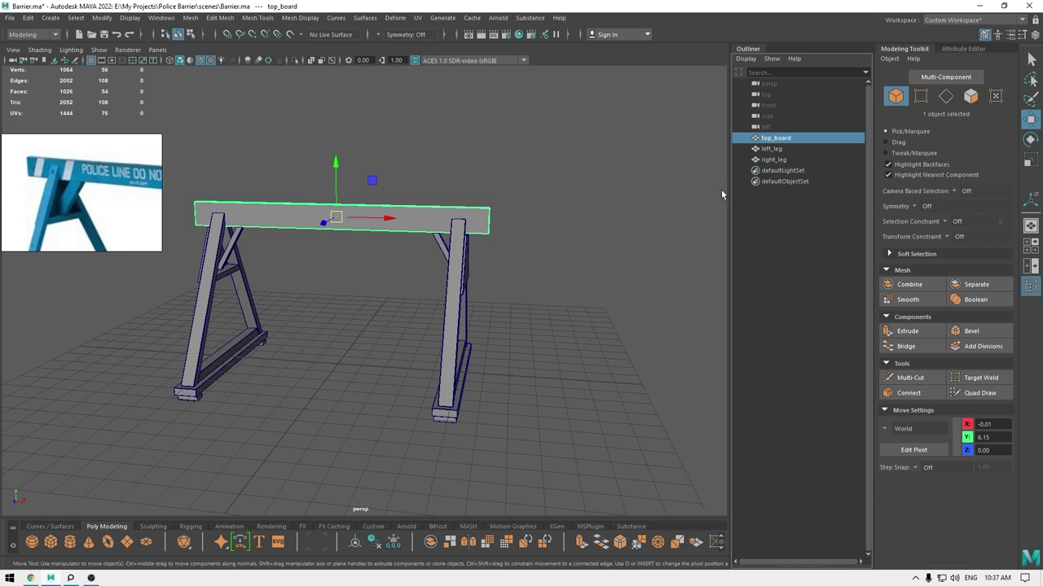
# Deselect the top board and save the scene.
pyautogui.click(688, 208)
pyautogui.keyDown('alt'); pyautogui.moveTo(688, 209); pyautogui.dragTo(569, 248); pyautogui.keyUp('alt')
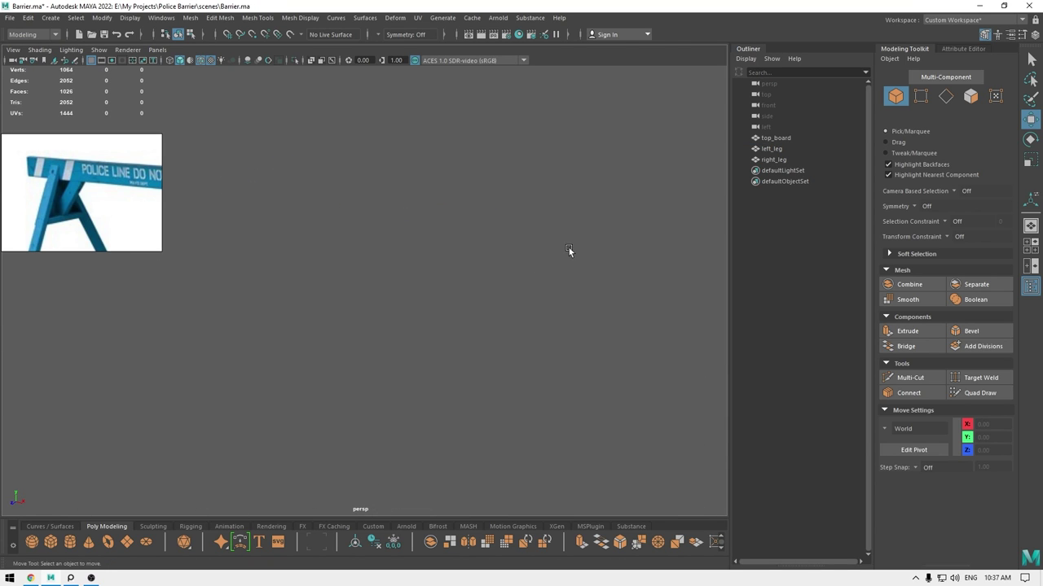
pyautogui.press('f')
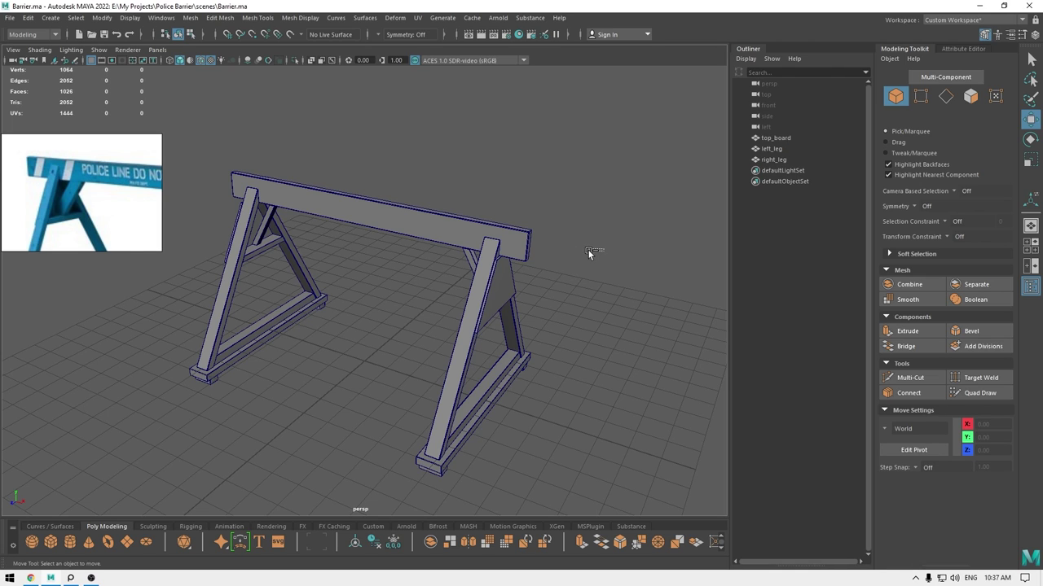
pyautogui.keyDown('alt'); pyautogui.moveTo(590, 251); pyautogui.dragTo(606, 246); pyautogui.keyUp('alt')
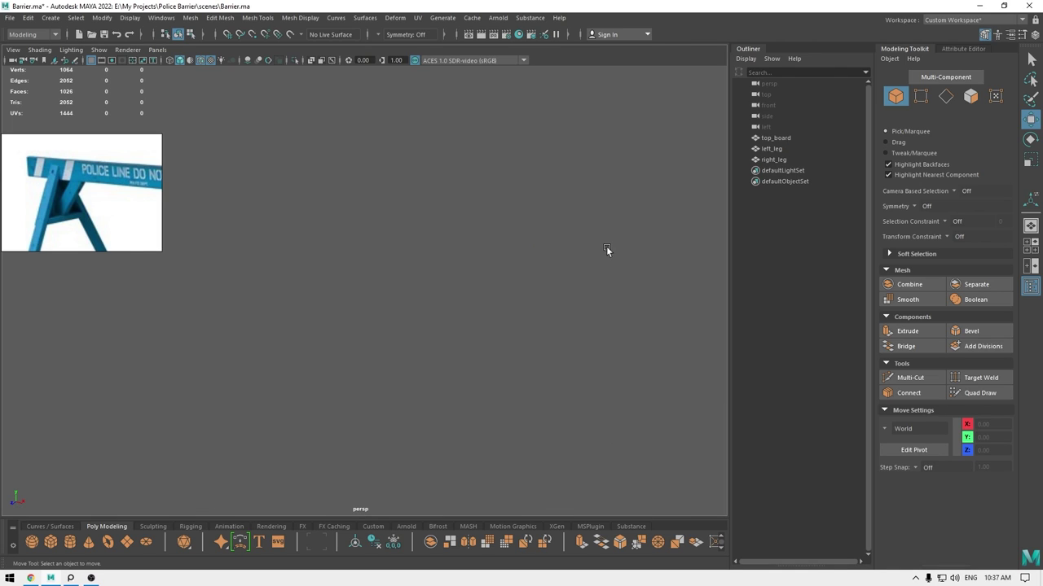
pyautogui.press('f')
pyautogui.keyDown('alt'); pyautogui.moveTo(585, 302); pyautogui.dragTo(560, 228); pyautogui.keyUp('alt')
# Select the top board and both legs and assign them a new Phong material.
pyautogui.moveTo(560, 210); pyautogui.dragTo(140, 405)
pyautogui.keyDown('alt'); pyautogui.moveTo(254, 373); pyautogui.dragTo(305, 370); pyautogui.keyUp('alt')
pyautogui.rightClick(299, 264)
pyautogui.moveTo(299, 264); pyautogui.dragTo(381, 519, button='right')
pyautogui.hotkey('ctrl', 'a')
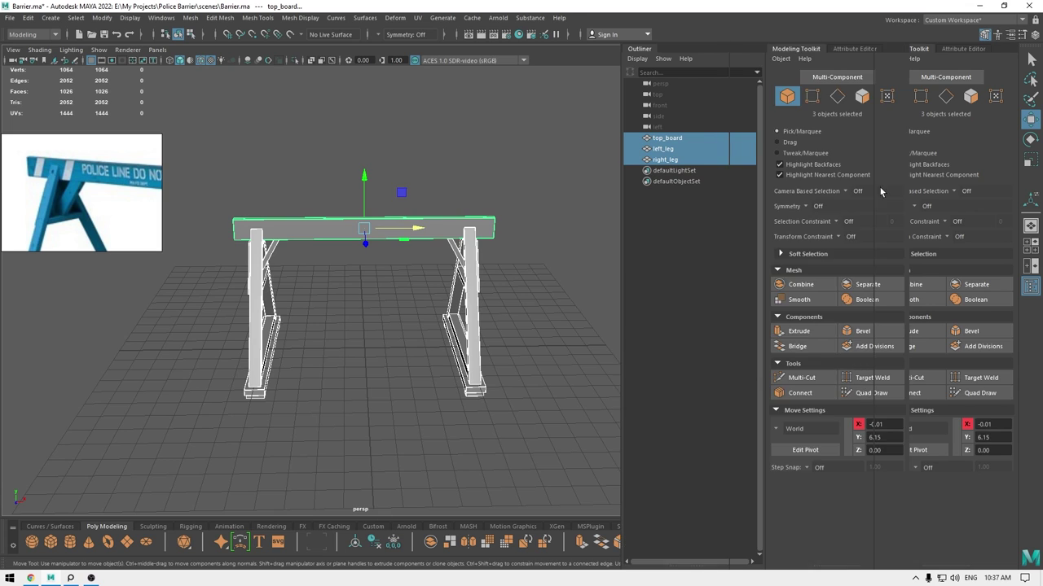
pyautogui.click(888, 77)
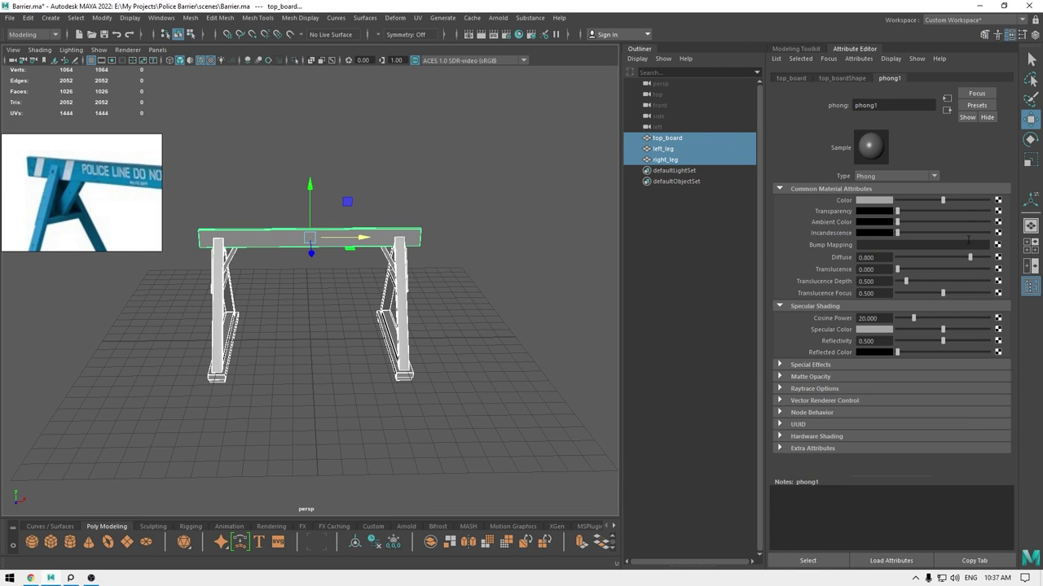
# Set the Phong material's Diffuse to 1.000 and its Color to a wooden yellow-brown, leaving nothing selected.
pyautogui.moveTo(971, 258); pyautogui.dragTo(1036, 259)
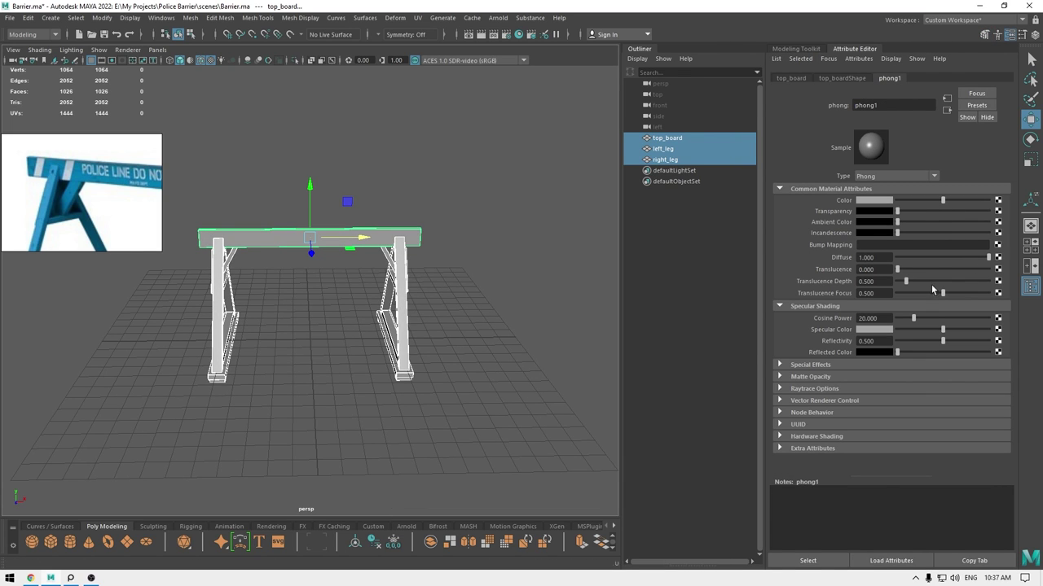
pyautogui.click(876, 200)
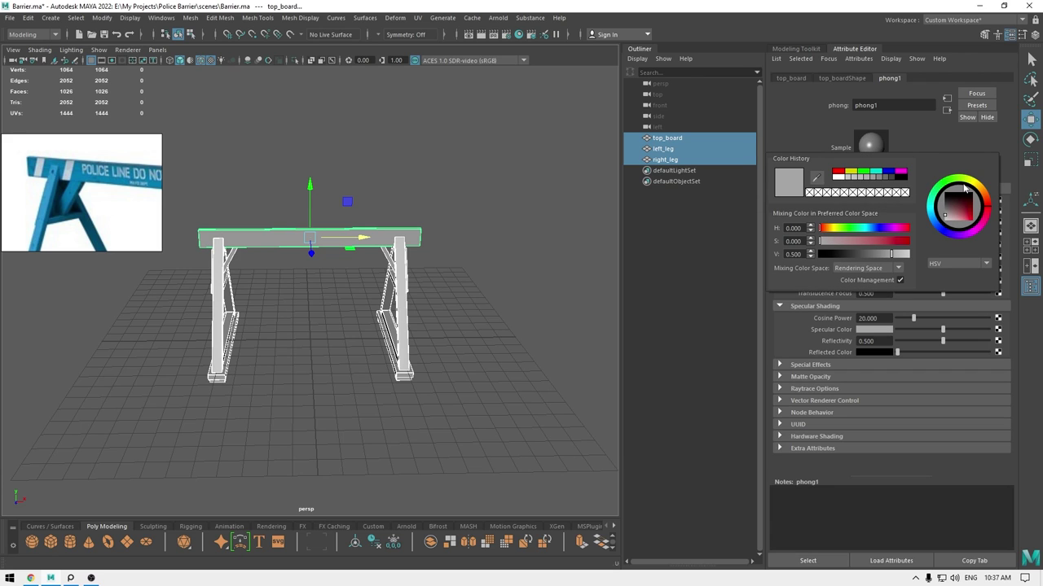
pyautogui.moveTo(964, 187); pyautogui.dragTo(974, 185)
pyautogui.click(961, 231)
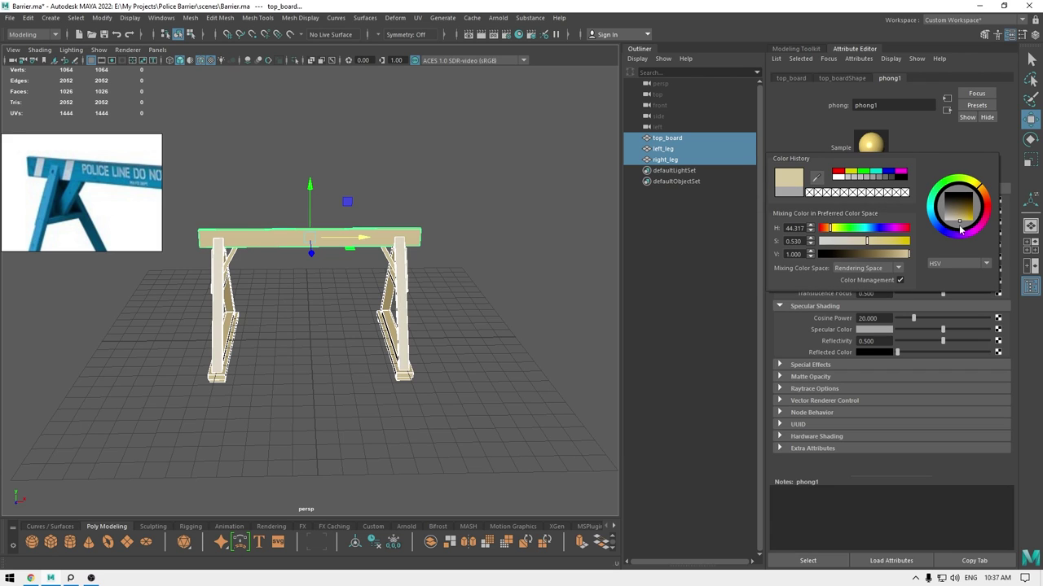
pyautogui.moveTo(962, 228); pyautogui.dragTo(962, 219)
pyautogui.click(473, 302)
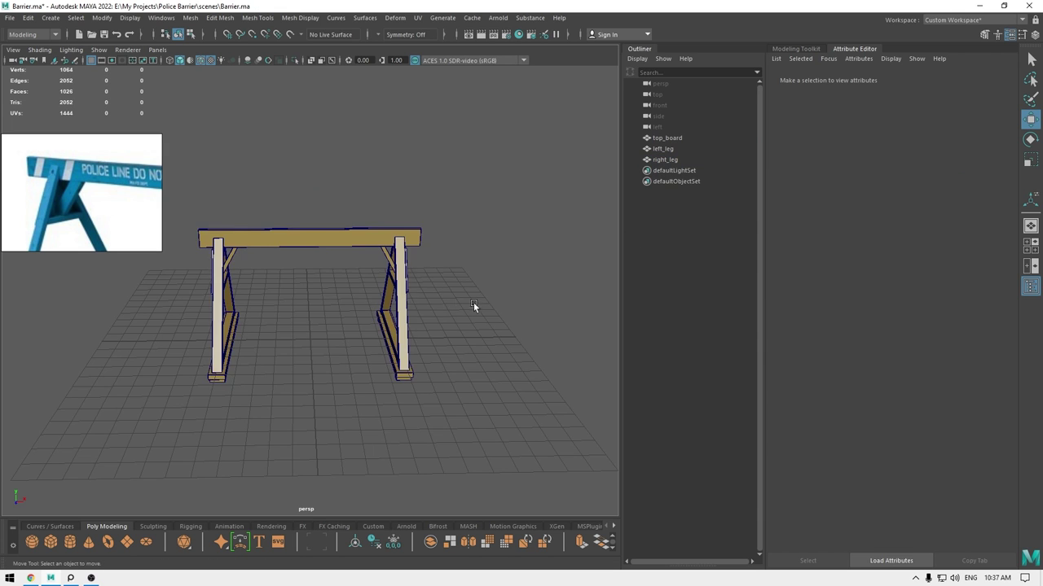
# Bring back the Modeling Toolkit and turn off the wireframe on shaded display in the perspective view.
pyautogui.keyDown('alt'); pyautogui.moveTo(473, 302); pyautogui.dragTo(431, 285); pyautogui.keyUp('alt')
pyautogui.click(798, 49)
pyautogui.keyDown('alt'); pyautogui.moveTo(709, 119); pyautogui.dragTo(534, 174); pyautogui.keyUp('alt')
pyautogui.click(201, 60)
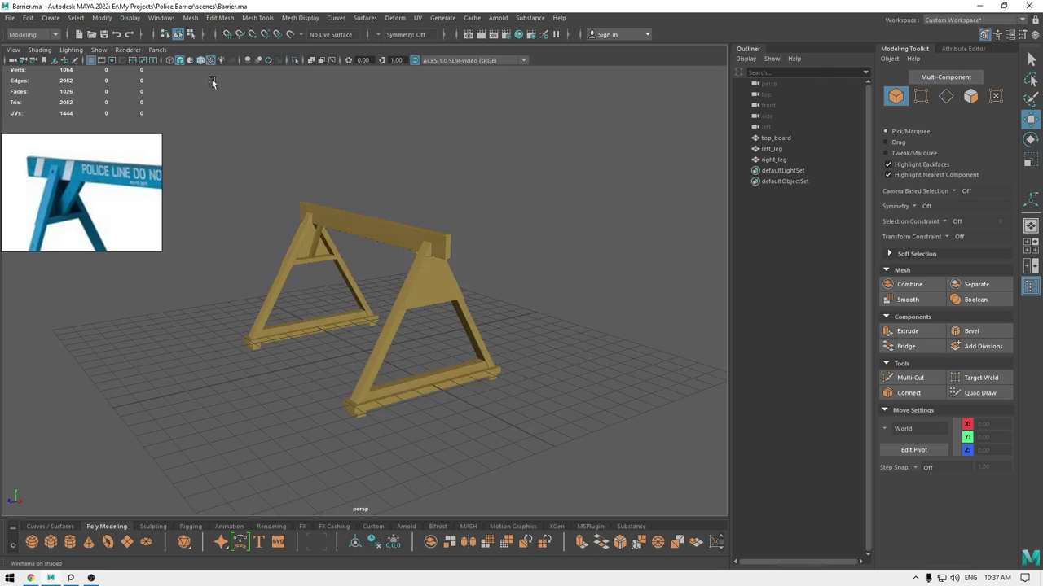
# Delete the right_leg A-frame, keeping only the left leg and the top board.
pyautogui.moveTo(315, 208)
pyautogui.keyDown('alt'); pyautogui.mouseDown()
pyautogui.moveTo(429, 179)
pyautogui.moveTo(346, 161)
pyautogui.moveTo(365, 153)
pyautogui.moveTo(389, 337)
pyautogui.moveTo(481, 349)
pyautogui.moveTo(393, 287)
pyautogui.moveTo(448, 292)
pyautogui.mouseUp(); pyautogui.keyUp('alt')
pyautogui.keyDown('alt'); pyautogui.moveTo(599, 327); pyautogui.dragTo(457, 326); pyautogui.keyUp('alt')
pyautogui.click(528, 302)
pyautogui.press('Delete')
pyautogui.keyDown('alt'); pyautogui.moveTo(276, 313); pyautogui.dragTo(210, 294); pyautogui.keyUp('alt')
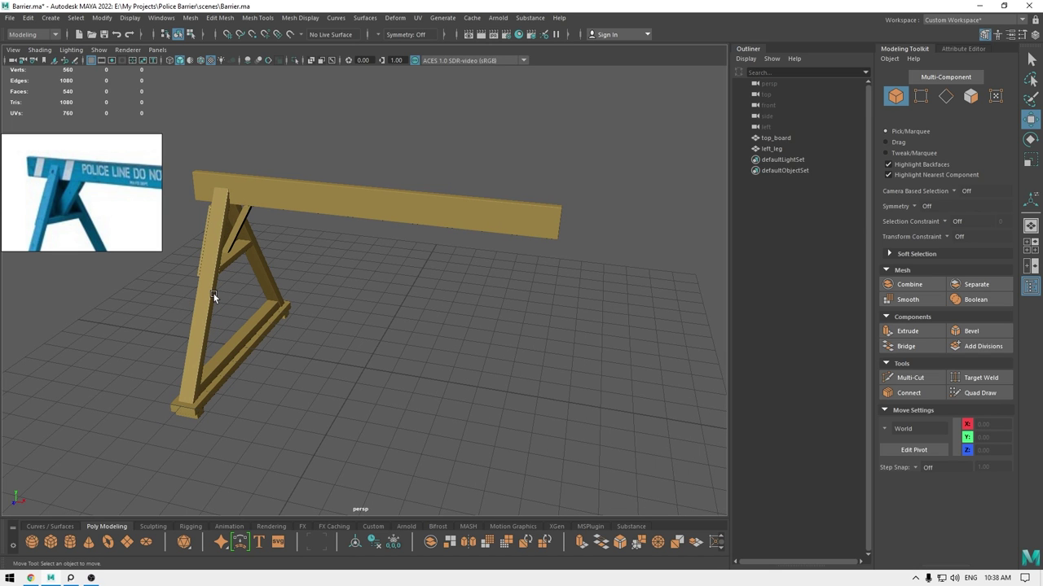
pyautogui.keyDown('alt'); pyautogui.moveTo(356, 249); pyautogui.dragTo(422, 316); pyautogui.keyUp('alt')
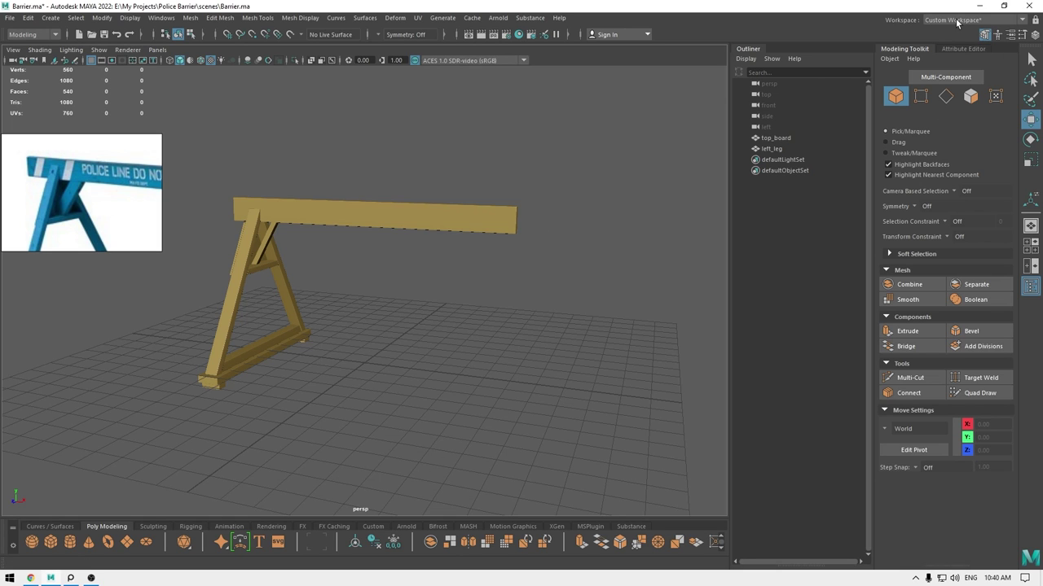
# Switch to the UV Editing workspace and close the floating reference image without saving its scene.
pyautogui.click(957, 20)
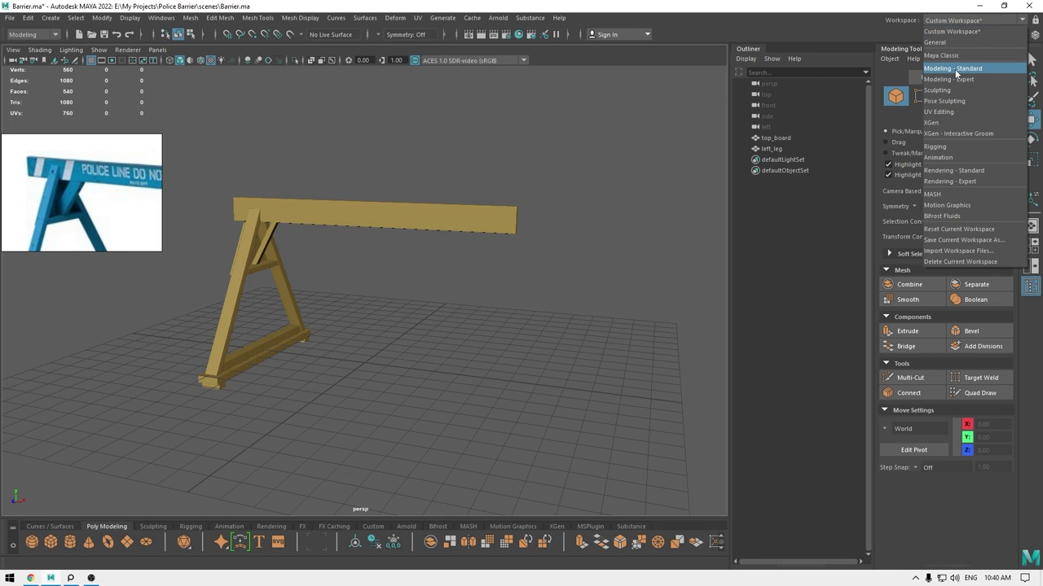
pyautogui.click(941, 111)
pyautogui.rightClick(30, 186)
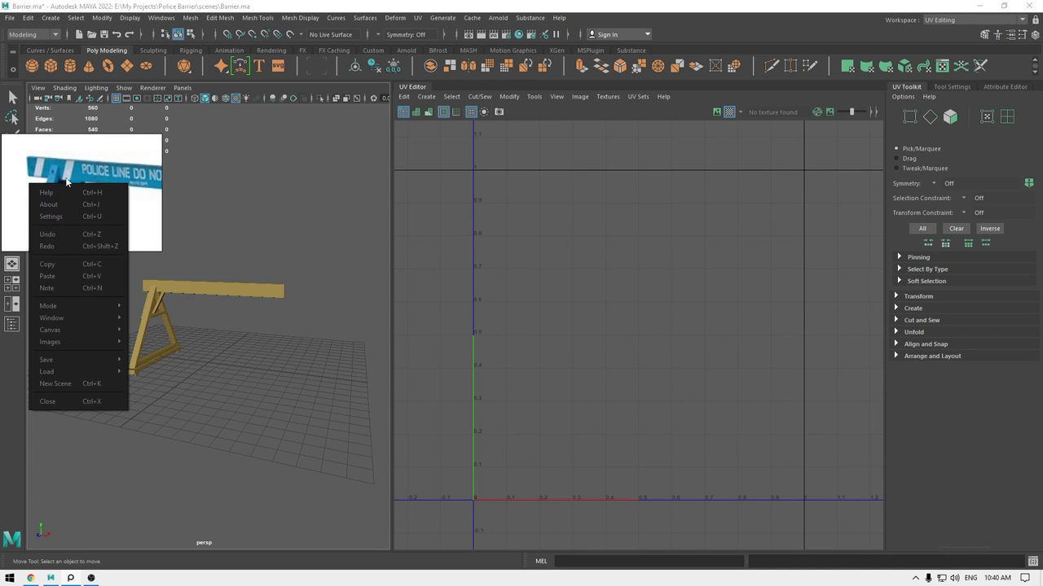
pyautogui.click(49, 402)
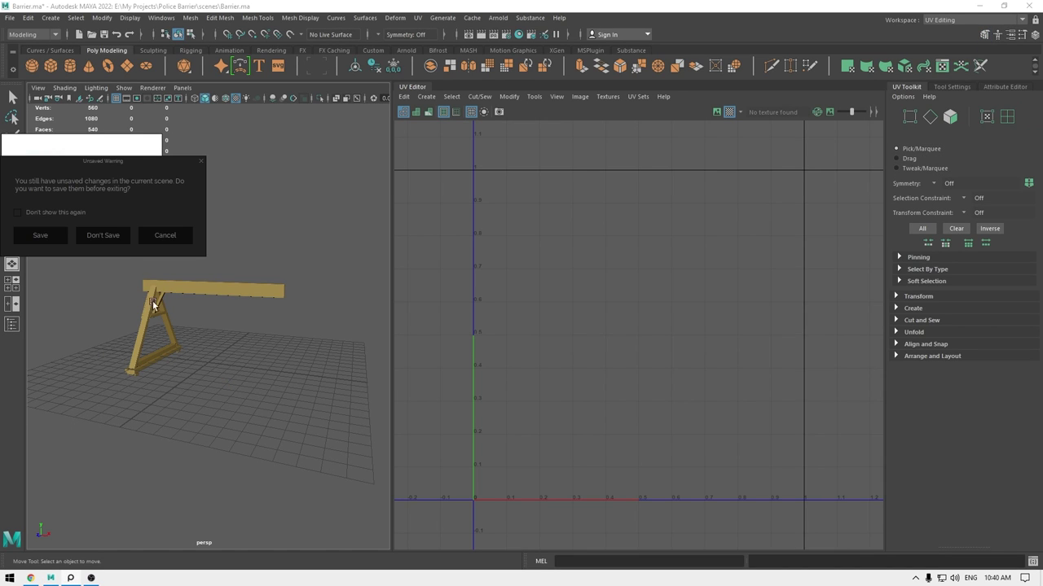
pyautogui.click(113, 238)
# Select the top board and create an automatic UV projection for it.
pyautogui.keyDown('alt'); pyautogui.moveTo(198, 309); pyautogui.dragTo(223, 406, button='right'); pyautogui.keyUp('alt')
pyautogui.keyDown('alt'); pyautogui.moveTo(224, 406); pyautogui.dragTo(240, 387); pyautogui.keyUp('alt')
pyautogui.keyDown('alt'); pyautogui.moveTo(240, 387); pyautogui.dragTo(216, 281, button='right'); pyautogui.keyUp('alt')
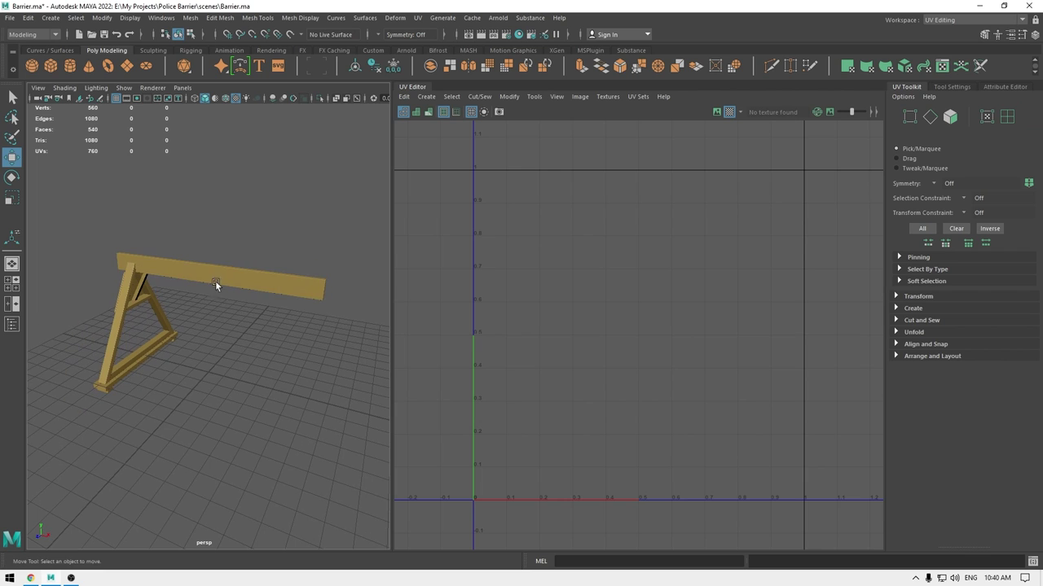
pyautogui.click(215, 280)
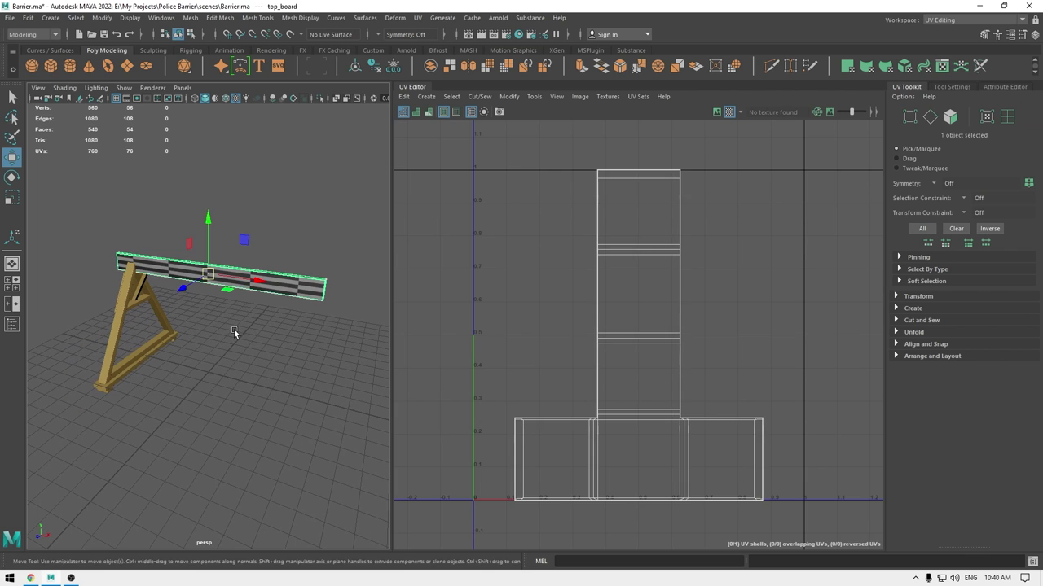
pyautogui.click(426, 97)
pyautogui.click(458, 139)
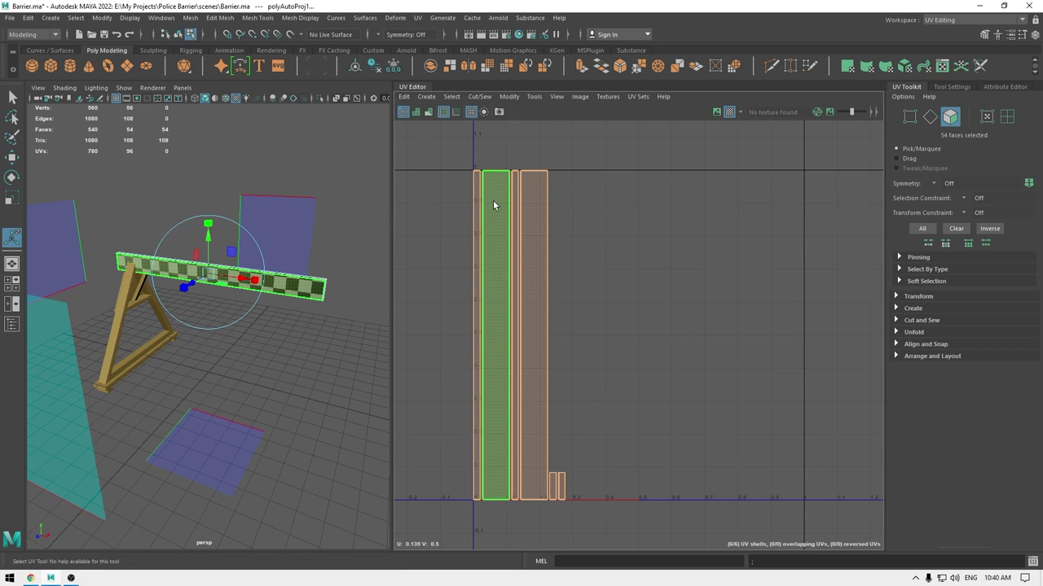
# Move and sew the top board's four long UV shells together along their long border edges.
pyautogui.click(566, 184)
pyautogui.rightClick(575, 198)
pyautogui.moveTo(575, 198); pyautogui.dragTo(588, 157, button='right')
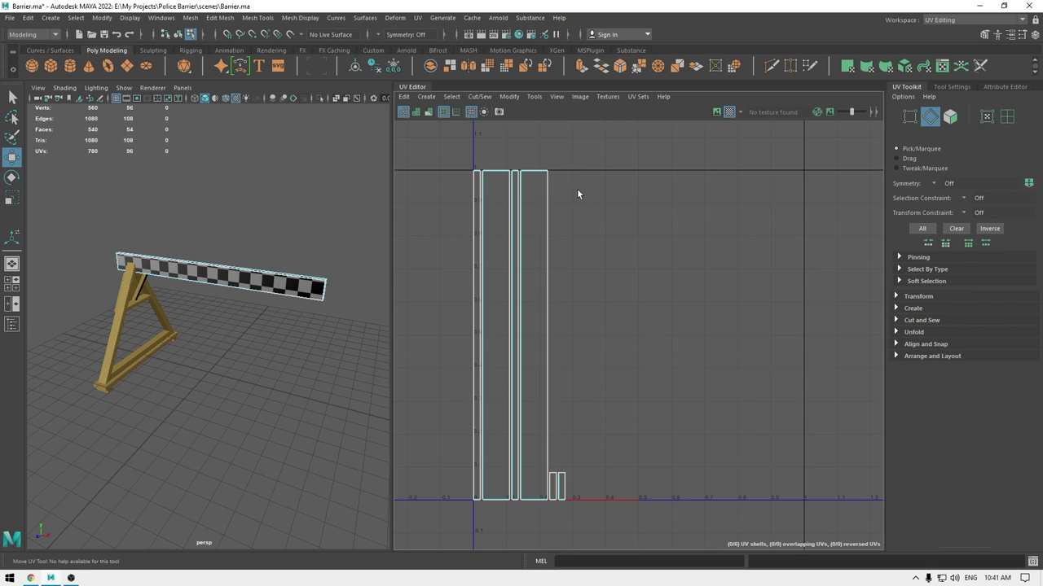
pyautogui.click(547, 214)
pyautogui.keyDown('shift'); pyautogui.moveTo(581, 205); pyautogui.dragTo(568, 175, button='right'); pyautogui.keyUp('shift')
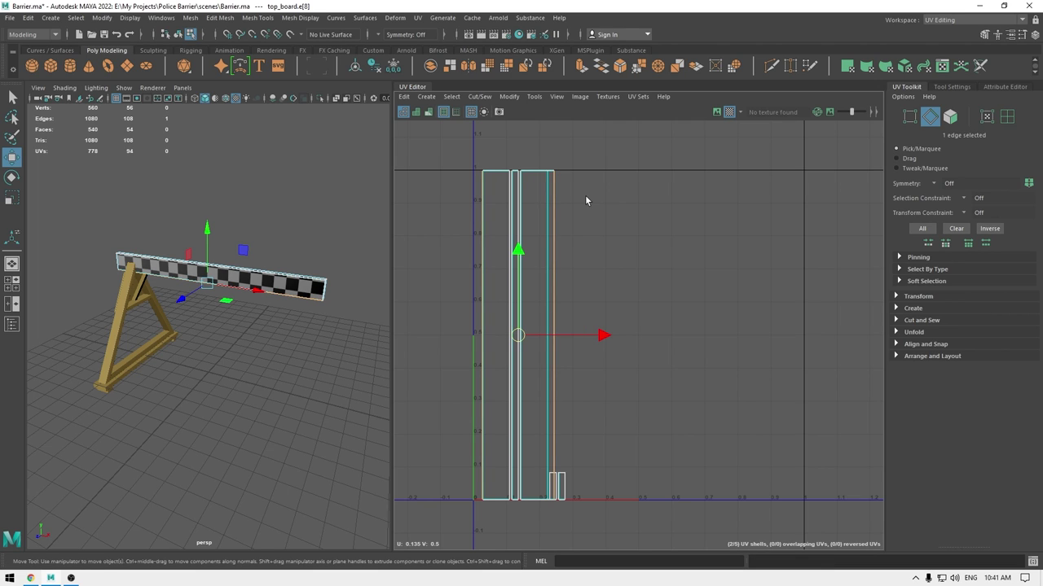
pyautogui.keyDown('shift'); pyautogui.moveTo(585, 195); pyautogui.dragTo(591, 140, button='right'); pyautogui.keyUp('shift')
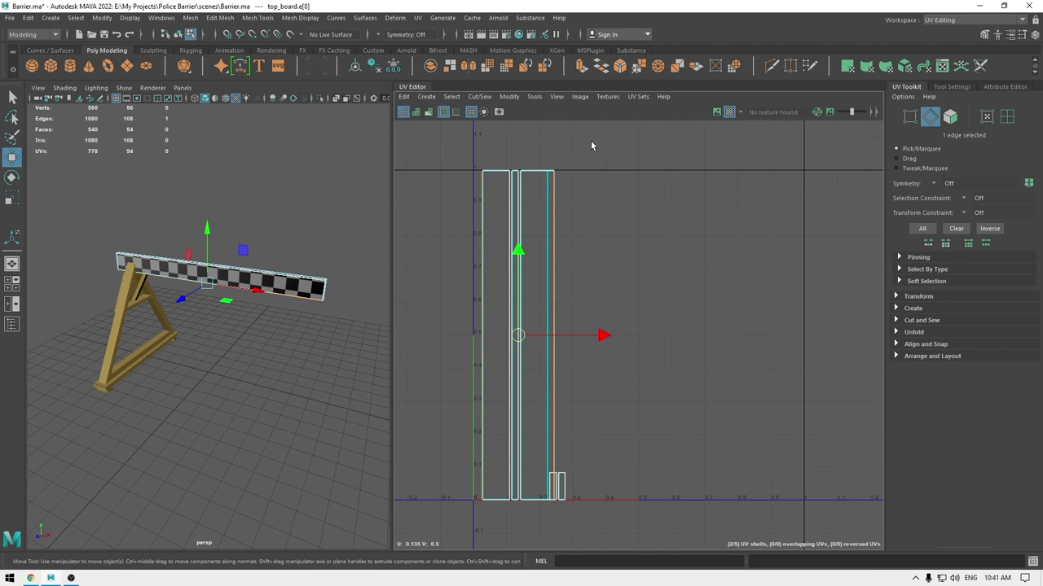
pyautogui.click(588, 207)
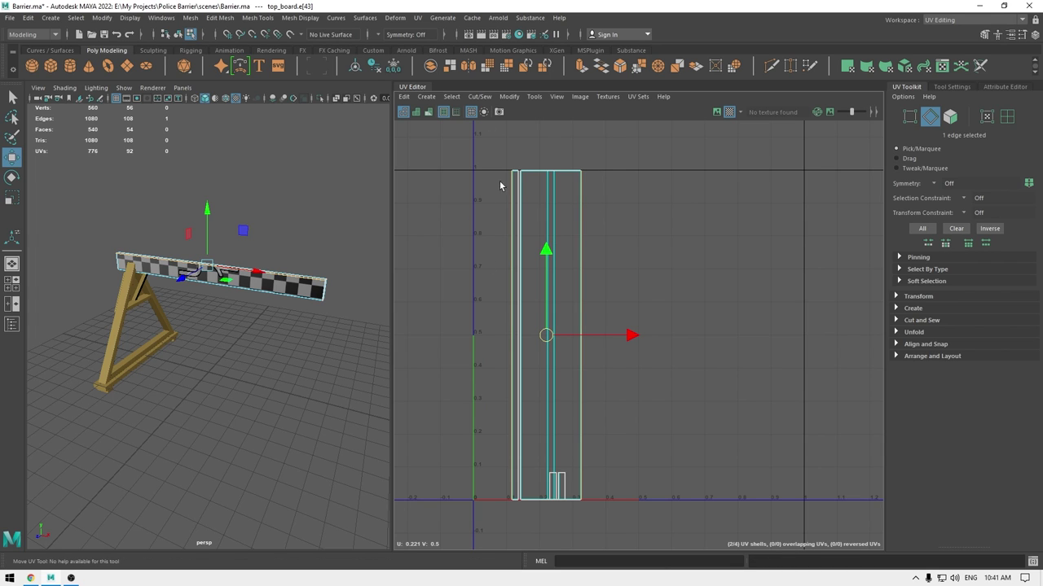
pyautogui.keyDown('shift'); pyautogui.moveTo(560, 300); pyautogui.dragTo(562, 283, button='right'); pyautogui.keyUp('shift')
# Sew the split bevel corners at the upper end of the top board's large UV shell.
pyautogui.keyDown('alt'); pyautogui.moveTo(573, 170); pyautogui.dragTo(636, 391, button='right'); pyautogui.keyUp('alt')
pyautogui.keyDown('alt'); pyautogui.moveTo(602, 140); pyautogui.dragTo(615, 218, button='middle'); pyautogui.keyUp('alt')
pyautogui.keyDown('alt'); pyautogui.moveTo(613, 217); pyautogui.dragTo(604, 342, button='right'); pyautogui.keyUp('alt')
pyautogui.keyDown('alt'); pyautogui.moveTo(604, 342); pyautogui.dragTo(744, 228, button='middle'); pyautogui.keyUp('alt')
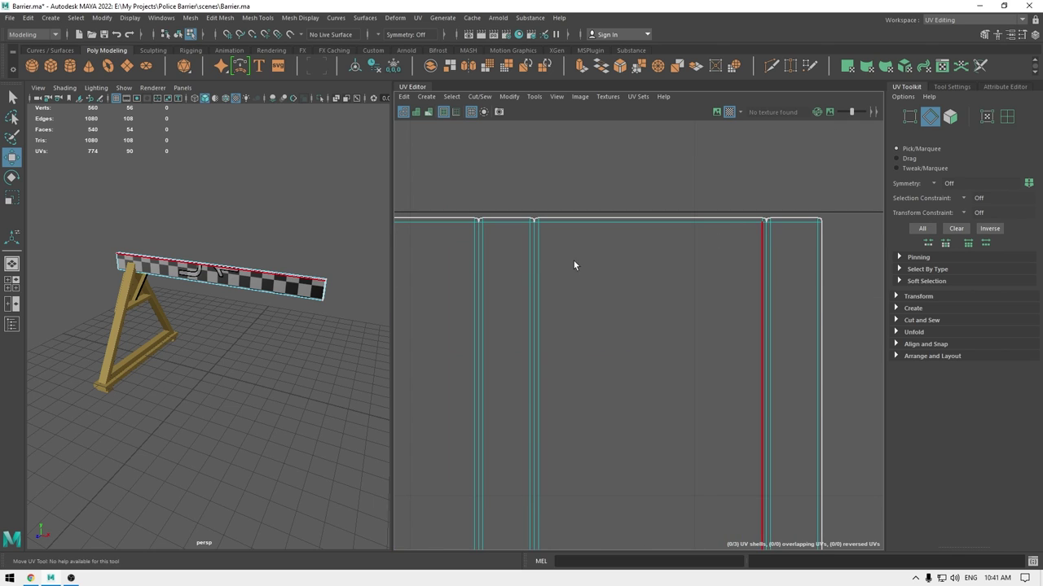
pyautogui.moveTo(433, 259); pyautogui.dragTo(787, 222)
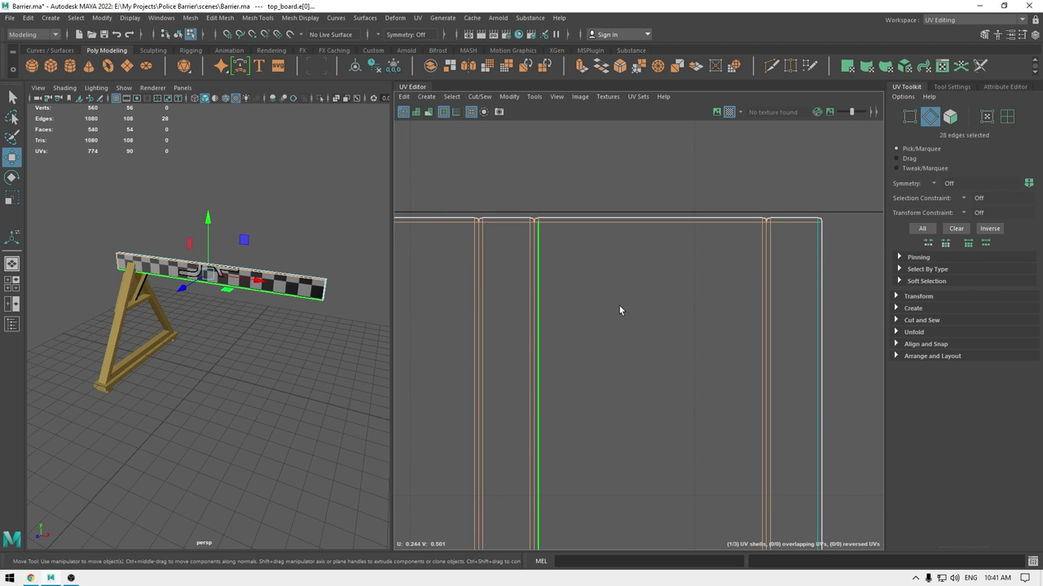
pyautogui.hotkey('shift', 's')
pyautogui.keyDown('alt'); pyautogui.moveTo(619, 306); pyautogui.dragTo(590, 192, button='right'); pyautogui.keyUp('alt')
pyautogui.keyDown('alt'); pyautogui.moveTo(604, 509); pyautogui.dragTo(606, 183, button='middle'); pyautogui.keyUp('alt')
pyautogui.scroll(-3, 611, 444)
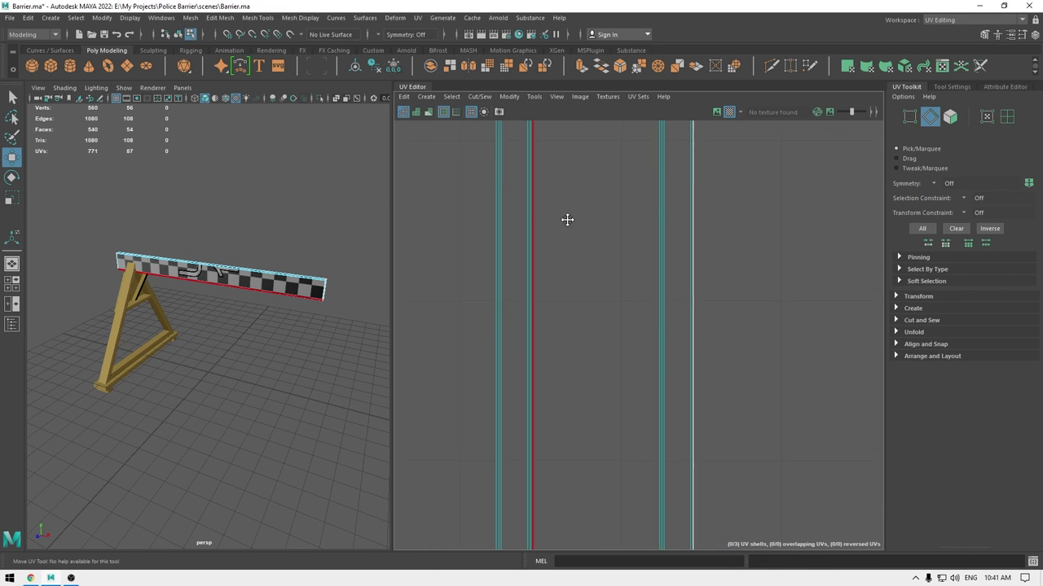
# Select the two small end-cap UV shells and move them beside the large shell, clear of the overlap.
pyautogui.keyDown('alt'); pyautogui.moveTo(565, 221); pyautogui.dragTo(582, 6, button='middle'); pyautogui.keyUp('alt')
pyautogui.keyDown('alt'); pyautogui.moveTo(549, 498); pyautogui.dragTo(609, 434, button='right'); pyautogui.keyUp('alt')
pyautogui.moveTo(570, 234); pyautogui.dragTo(523, 219, button='right')
pyautogui.click(506, 218)
pyautogui.keyDown('shift'); pyautogui.click(591, 226); pyautogui.keyUp('shift')
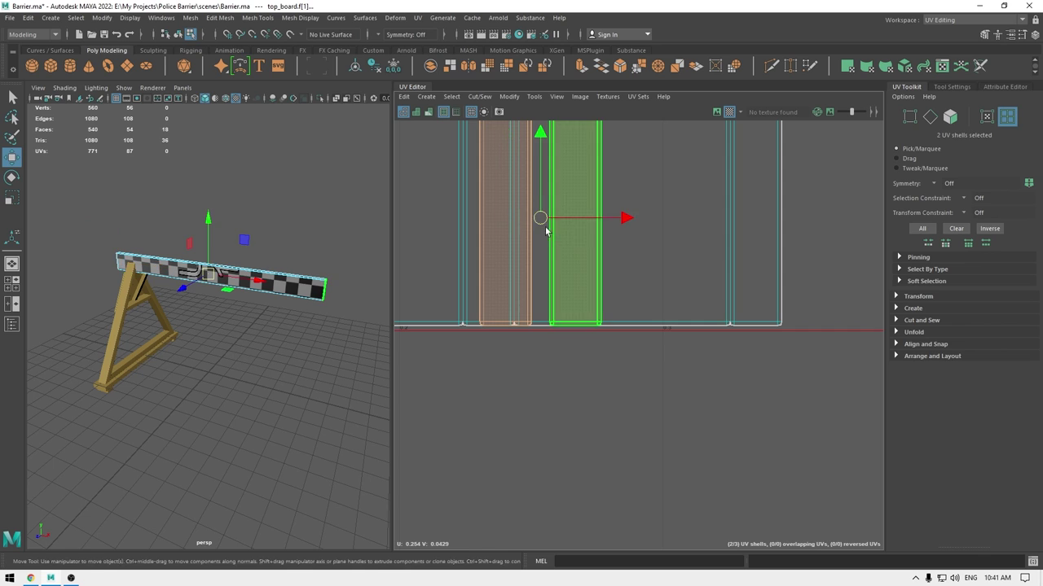
pyautogui.moveTo(542, 221); pyautogui.dragTo(849, 210)
pyautogui.keyDown('alt'); pyautogui.moveTo(525, 247); pyautogui.dragTo(623, 221, button='middle'); pyautogui.keyUp('alt')
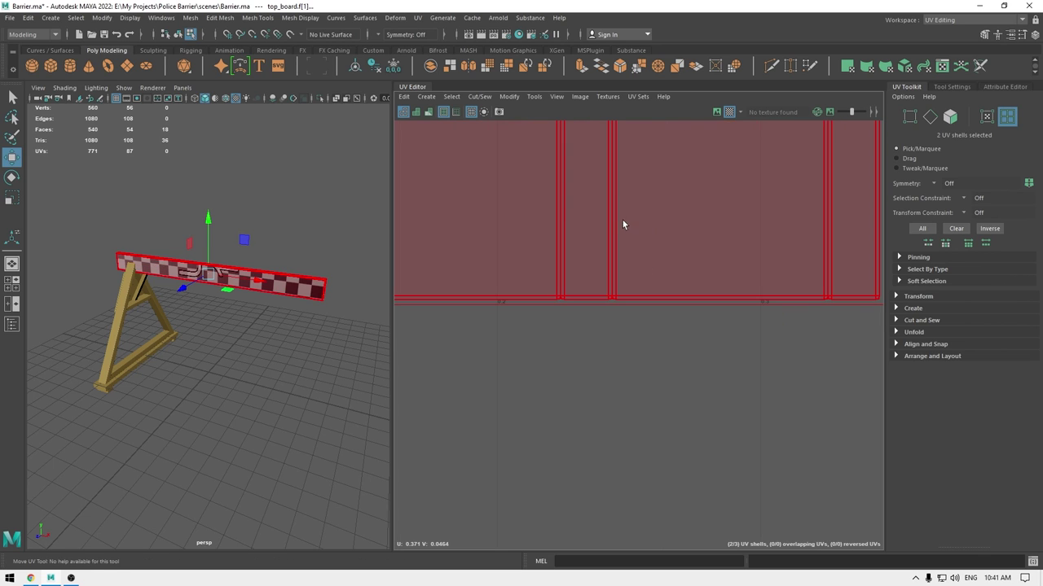
# Sew the split bevel corners at the lower end of the top board's large UV shell.
pyautogui.moveTo(623, 221); pyautogui.dragTo(619, 196, button='right')
pyautogui.moveTo(484, 238); pyautogui.dragTo(846, 298)
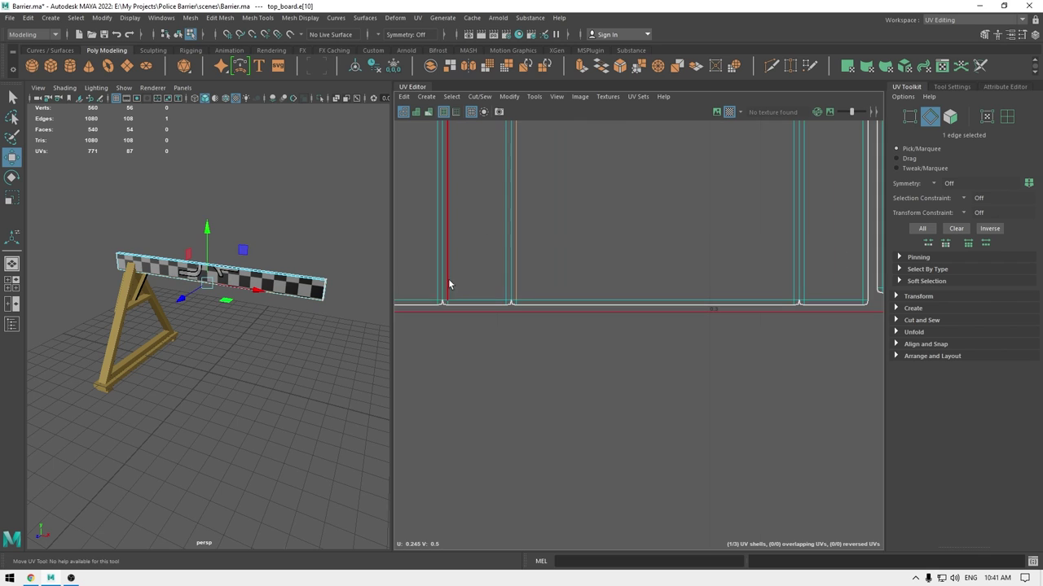
pyautogui.moveTo(423, 281); pyautogui.dragTo(826, 305)
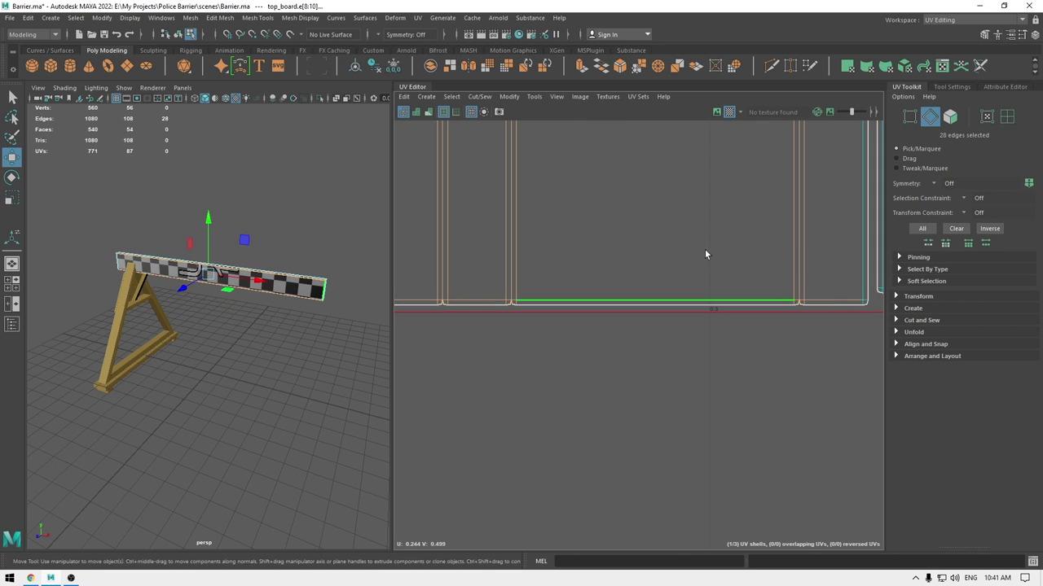
pyautogui.keyDown('shift'); pyautogui.moveTo(696, 179); pyautogui.dragTo(694, 314, button='right'); pyautogui.keyUp('shift')
pyautogui.scroll(-5, 694, 313)
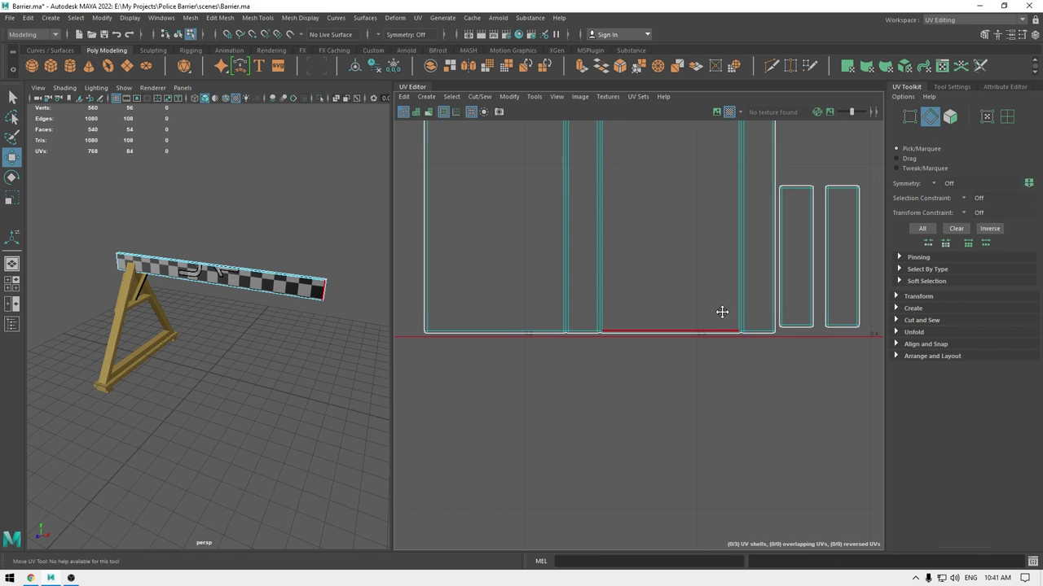
pyautogui.scroll(-5, 617, 341)
pyautogui.keyDown('alt'); pyautogui.moveTo(623, 137); pyautogui.dragTo(614, 279, button='middle'); pyautogui.keyUp('alt')
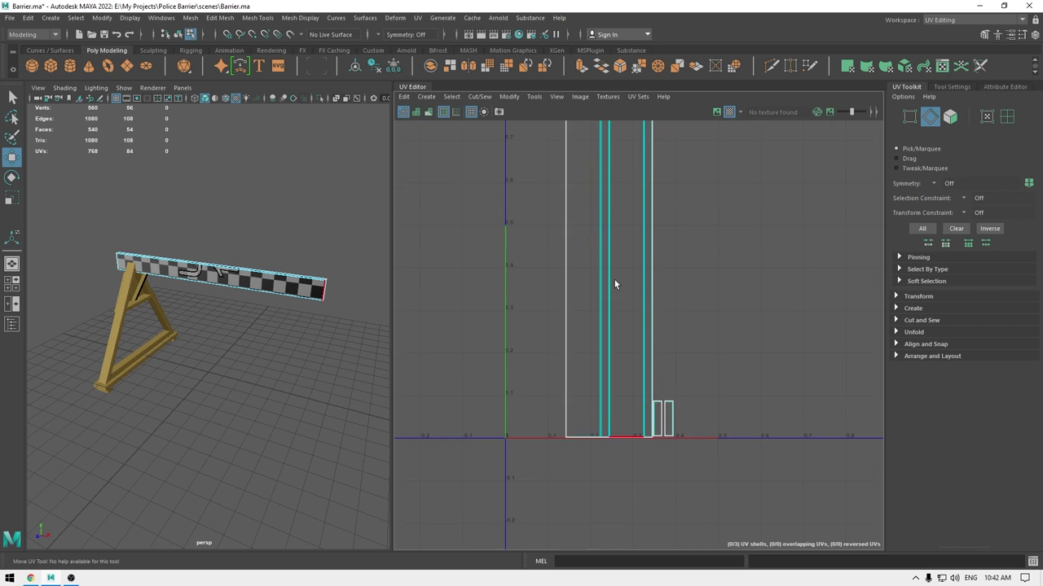
# Move and sew the two small end-cap UV shells onto the ends of the top board's large UV shell.
pyautogui.scroll(-4, 614, 280)
pyautogui.keyDown('alt'); pyautogui.moveTo(581, 138); pyautogui.dragTo(574, 208, button='middle'); pyautogui.keyUp('alt')
pyautogui.click(606, 177)
pyautogui.click(609, 192)
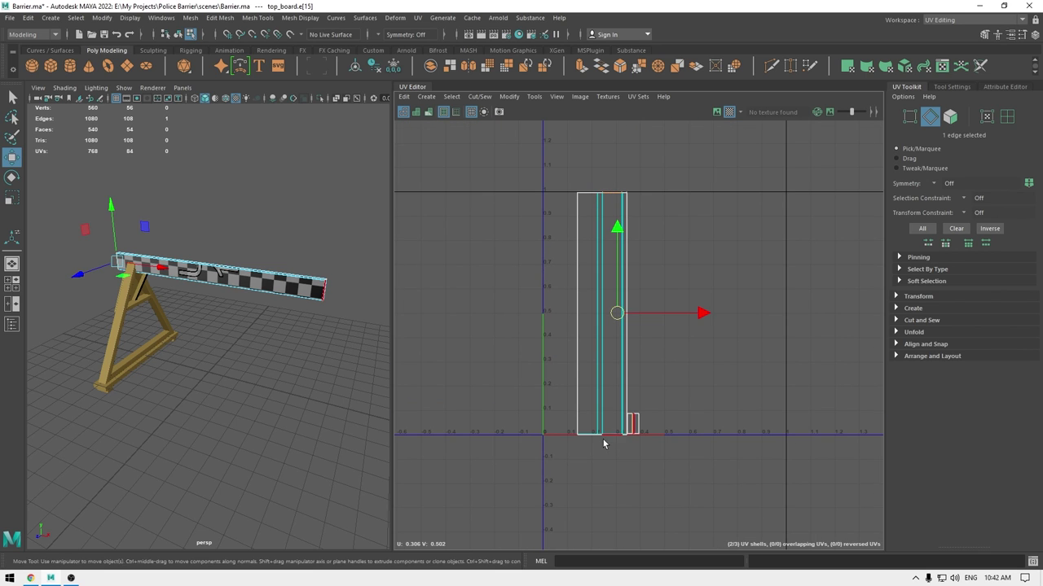
pyautogui.keyDown('shift'); pyautogui.moveTo(684, 358); pyautogui.dragTo(670, 289, button='right'); pyautogui.keyUp('shift')
# Sew the split bevel corners where the end cap joins the upper end of the top board's UV shell.
pyautogui.scroll(8, 611, 193)
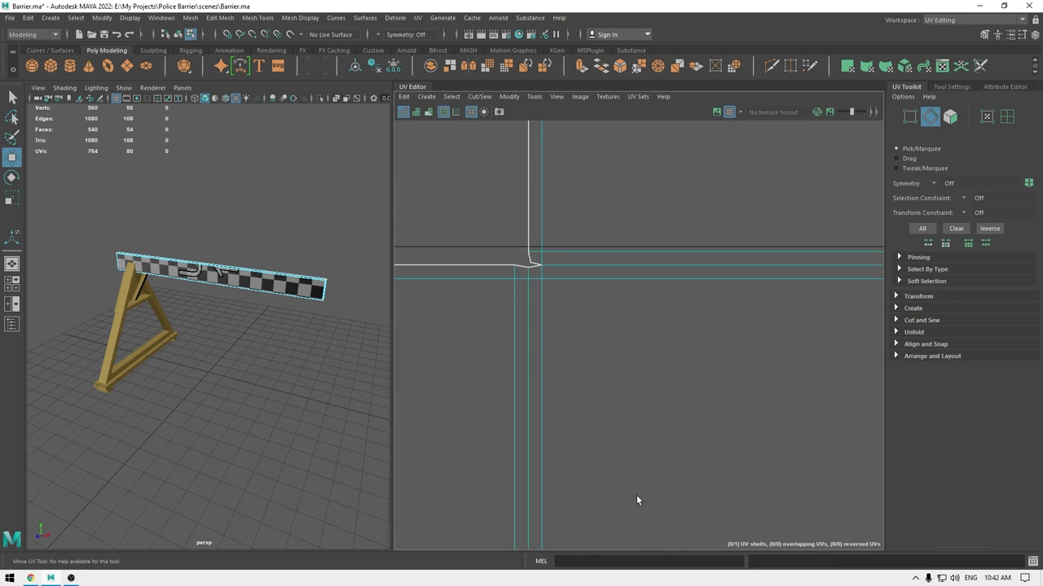
pyautogui.click(540, 268)
pyautogui.keyDown('shift'); pyautogui.moveTo(540, 291); pyautogui.dragTo(485, 266, button='right'); pyautogui.keyUp('shift')
pyautogui.keyDown('alt'); pyautogui.moveTo(486, 267); pyautogui.dragTo(33, 268, button='middle'); pyautogui.keyUp('alt')
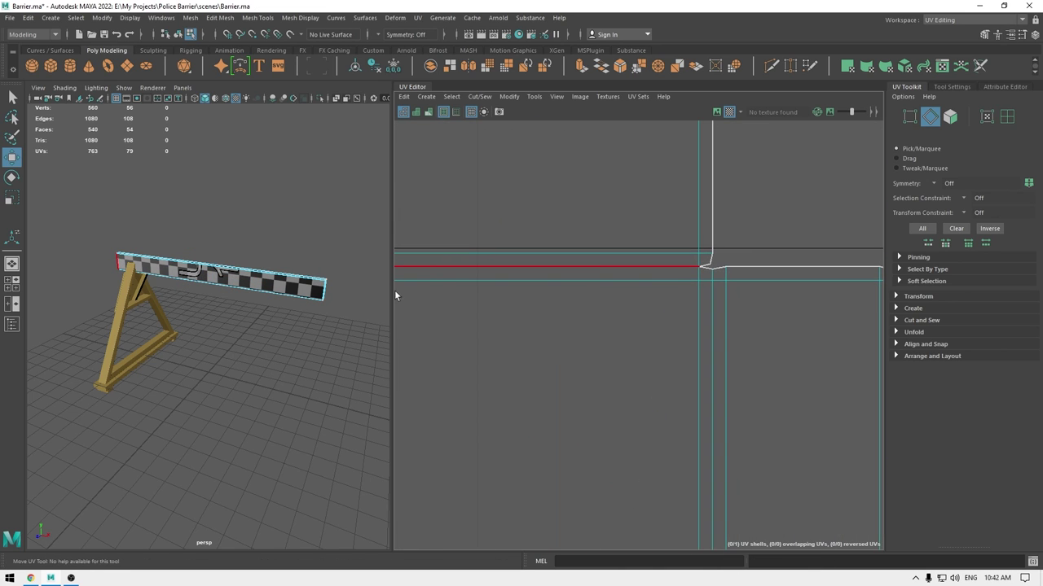
pyautogui.moveTo(691, 236); pyautogui.dragTo(705, 277)
pyautogui.press('g')
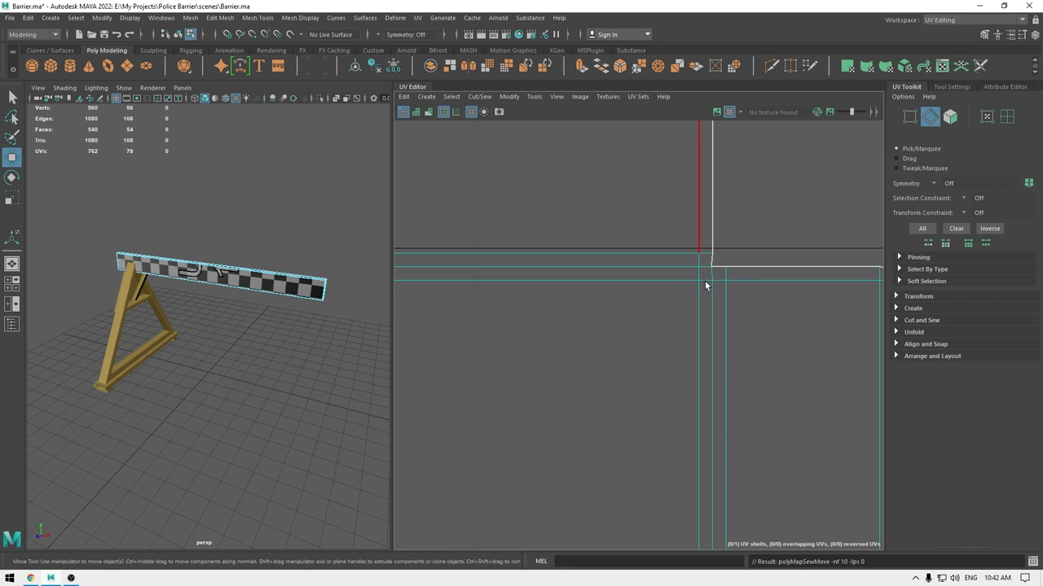
# Sew the split bevel corners where the end cap joins the lower end of the top board's UV shell.
pyautogui.keyDown('alt'); pyautogui.moveTo(705, 379); pyautogui.dragTo(631, 373, button='right'); pyautogui.keyUp('alt')
pyautogui.keyDown('alt'); pyautogui.moveTo(631, 373); pyautogui.dragTo(605, 3, button='middle'); pyautogui.keyUp('alt')
pyautogui.keyDown('alt'); pyautogui.moveTo(644, 212); pyautogui.dragTo(647, 97, button='middle'); pyautogui.keyUp('alt')
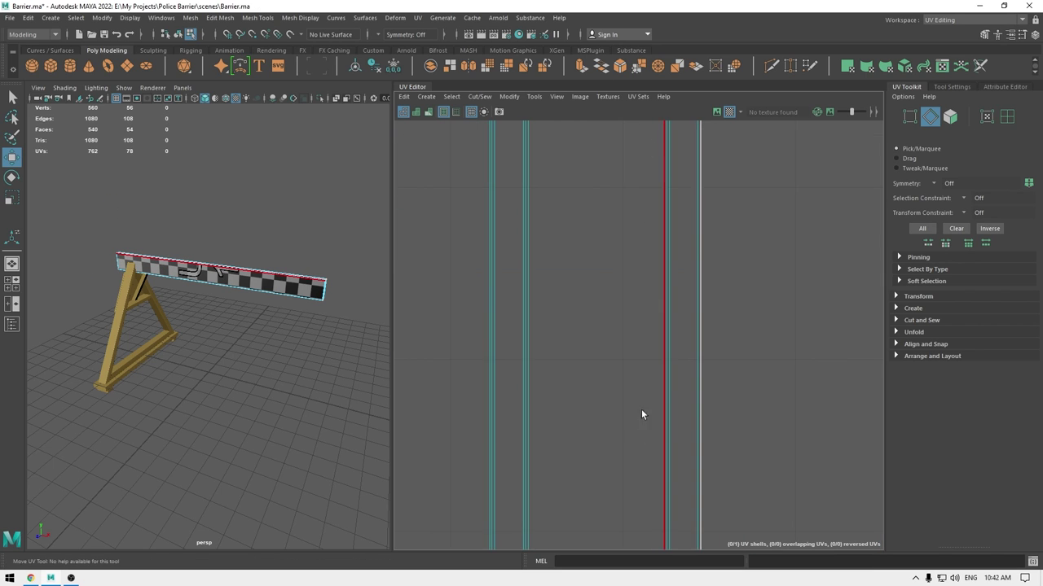
pyautogui.scroll(-3, 641, 409)
pyautogui.keyDown('alt'); pyautogui.moveTo(617, 268); pyautogui.dragTo(616, 78, button='middle'); pyautogui.keyUp('alt')
pyautogui.keyDown('alt'); pyautogui.moveTo(663, 441); pyautogui.dragTo(663, 140, button='middle'); pyautogui.keyUp('alt')
pyautogui.scroll(4, 639, 224)
pyautogui.scroll(4, 637, 239)
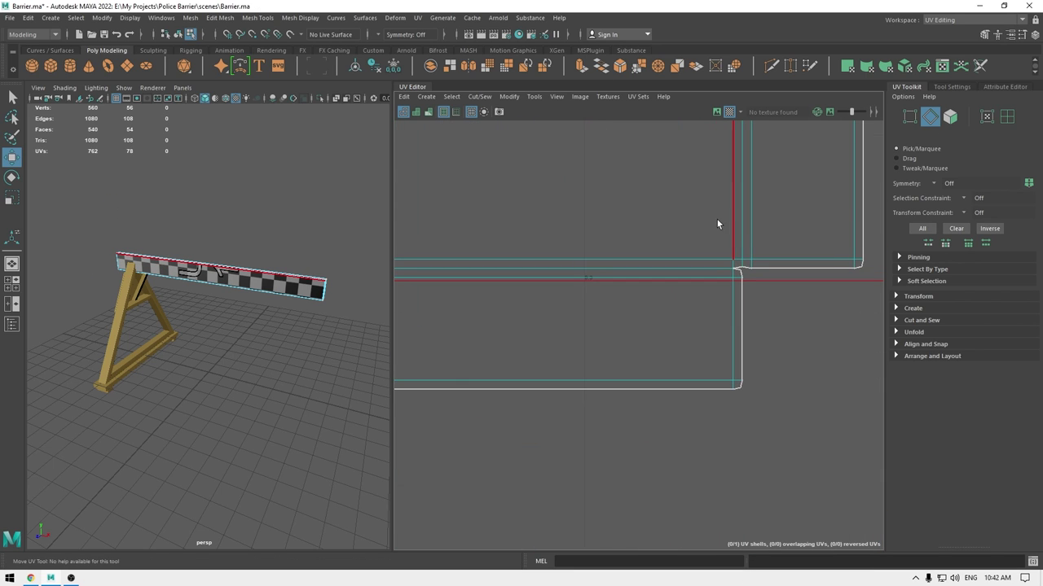
pyautogui.moveTo(714, 226); pyautogui.dragTo(739, 294)
pyautogui.press('g')
pyautogui.keyDown('alt'); pyautogui.moveTo(738, 296); pyautogui.dragTo(612, 300, button='middle'); pyautogui.keyUp('alt')
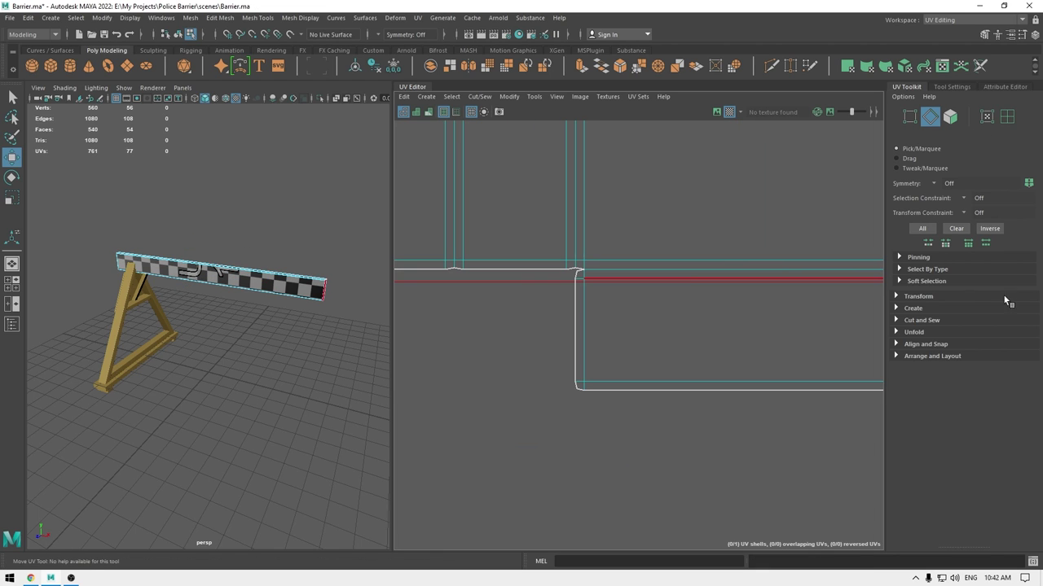
pyautogui.moveTo(577, 312); pyautogui.dragTo(580, 317)
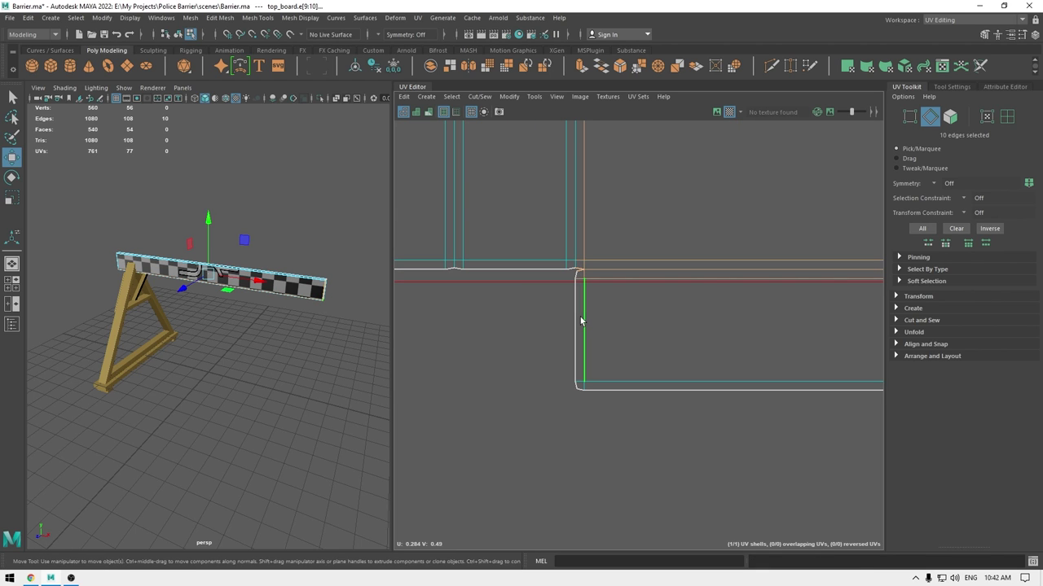
pyautogui.keyDown('shift'); pyautogui.moveTo(580, 317); pyautogui.dragTo(580, 318, button='right'); pyautogui.keyUp('shift')
# Select the whole top board UV shell, rotate it to lie horizontally and lay it out in the UV tile.
pyautogui.moveTo(603, 253); pyautogui.dragTo(581, 245, button='right')
pyautogui.click(582, 244)
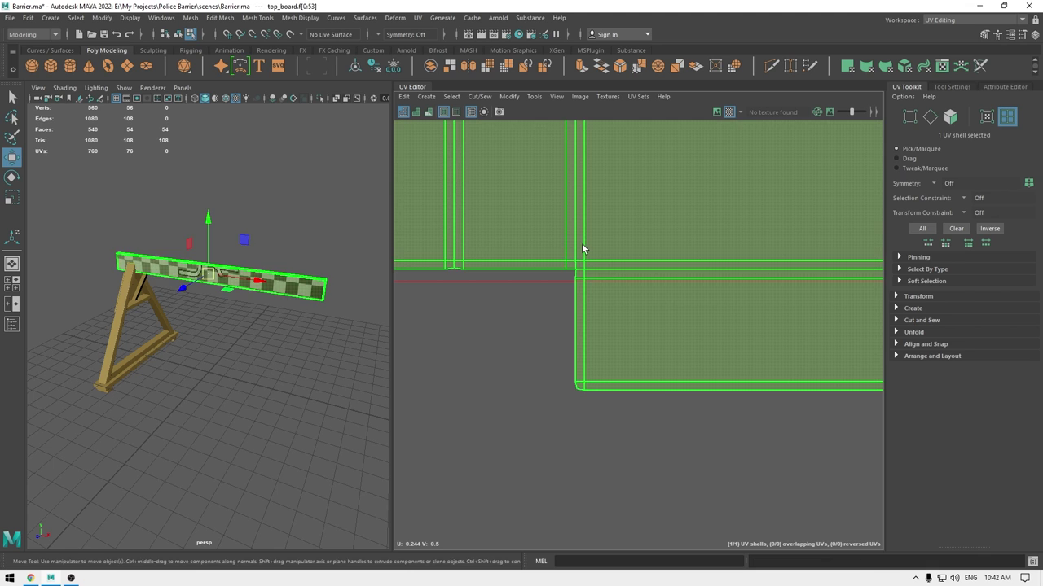
pyautogui.press('f')
pyautogui.keyDown('shift'); pyautogui.moveTo(711, 221); pyautogui.dragTo(625, 259, button='right'); pyautogui.keyUp('shift')
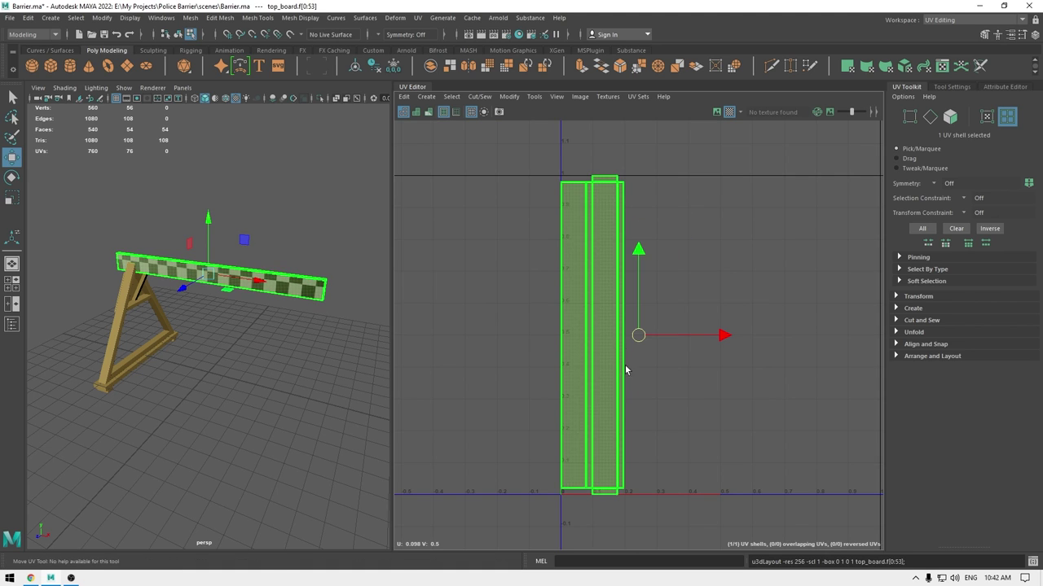
pyautogui.press('e')
pyautogui.moveTo(672, 421); pyautogui.dragTo(470, 409)
pyautogui.press('w')
pyautogui.keyDown('shift'); pyautogui.moveTo(606, 272); pyautogui.dragTo(470, 319, button='right'); pyautogui.keyUp('shift')
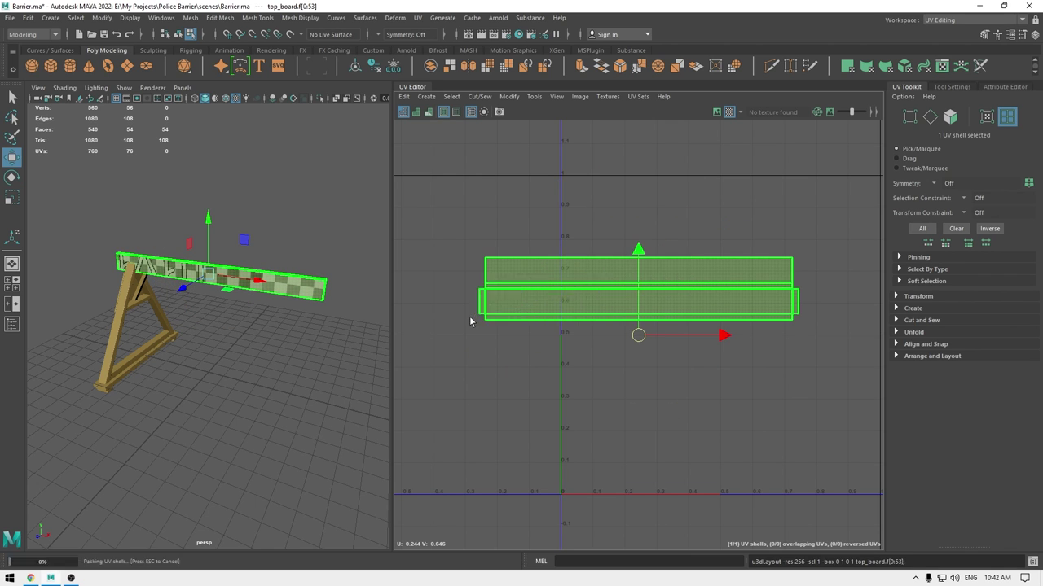
# Return to object selection and separate the left leg mesh into its individual boards.
pyautogui.moveTo(221, 277); pyautogui.dragTo(286, 259, button='right')
pyautogui.keyDown('alt'); pyautogui.moveTo(285, 300); pyautogui.dragTo(138, 293); pyautogui.keyUp('alt')
pyautogui.click(185, 371)
pyautogui.keyDown('alt'); pyautogui.moveTo(185, 371); pyautogui.dragTo(346, 391); pyautogui.keyUp('alt')
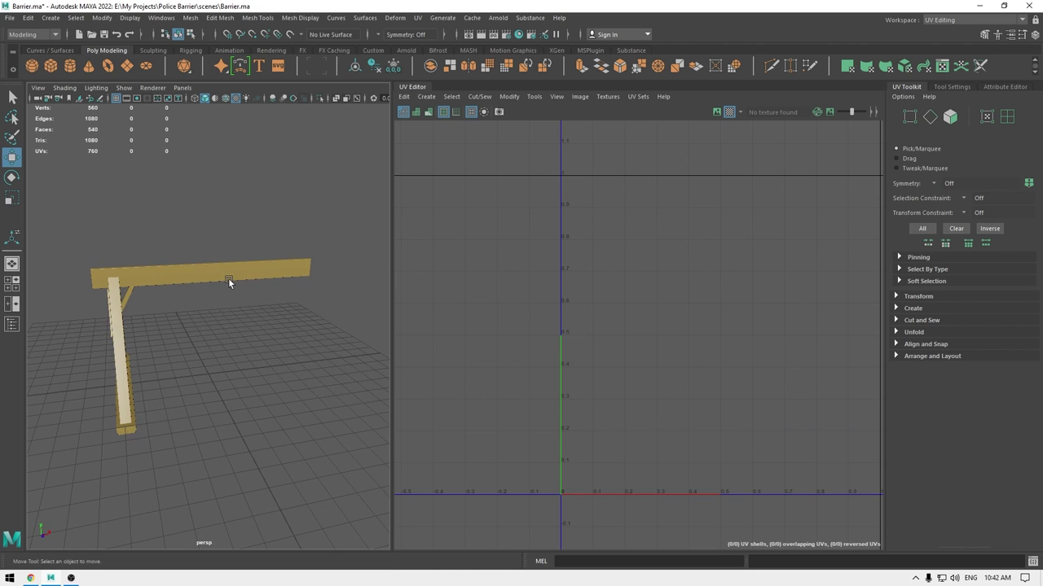
pyautogui.click(228, 278)
pyautogui.keyDown('alt'); pyautogui.moveTo(238, 354); pyautogui.dragTo(168, 303); pyautogui.keyUp('alt')
pyautogui.keyDown('alt'); pyautogui.moveTo(120, 268); pyautogui.dragTo(195, 459, button='right'); pyautogui.keyUp('alt')
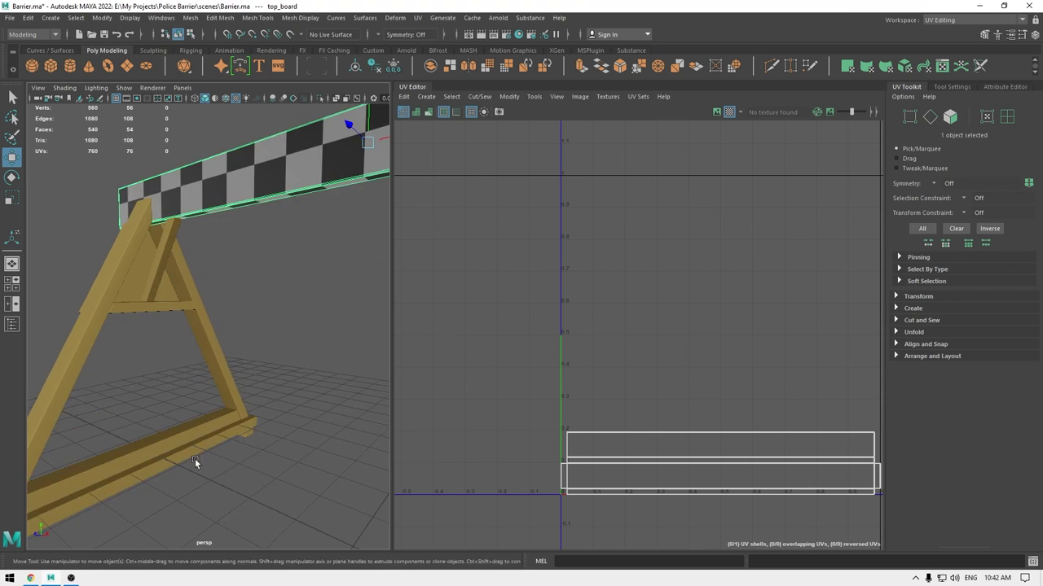
pyautogui.keyDown('alt'); pyautogui.moveTo(195, 459); pyautogui.dragTo(86, 369); pyautogui.keyUp('alt')
pyautogui.click(89, 349)
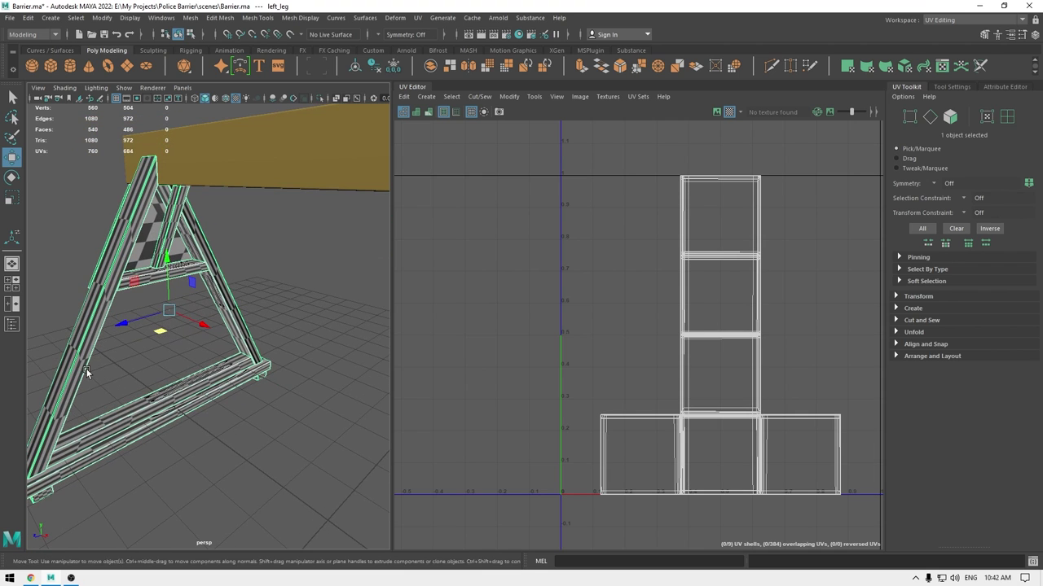
pyautogui.keyDown('alt'); pyautogui.moveTo(153, 366); pyautogui.dragTo(225, 323); pyautogui.keyUp('alt')
pyautogui.keyDown('shift'); pyautogui.moveTo(222, 287); pyautogui.dragTo(201, 506, button='right'); pyautogui.keyUp('shift')
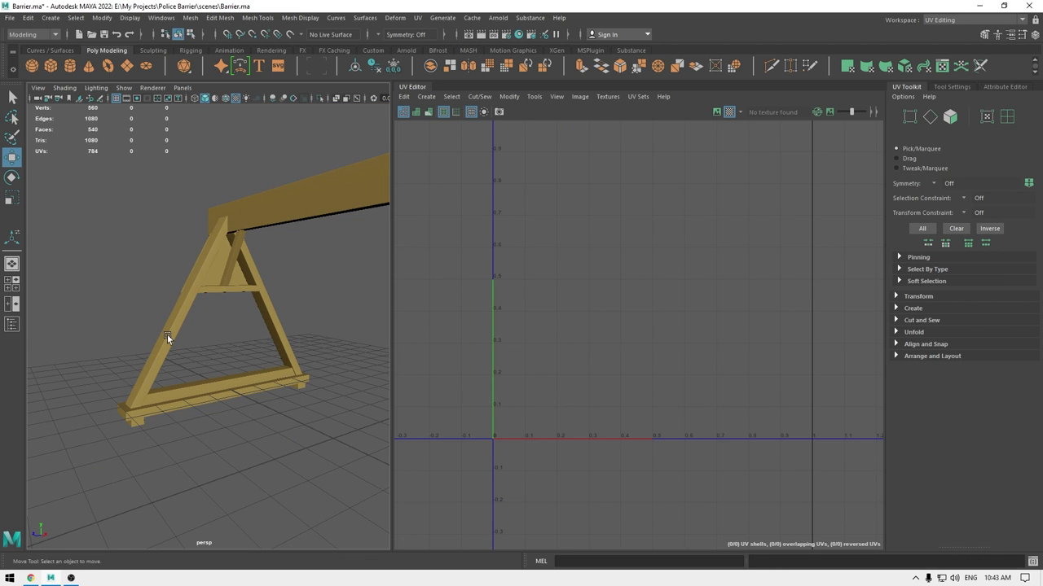
# Isolate the slanted board of the left leg and apply a camera-based UV projection to it.
pyautogui.click(167, 334)
pyautogui.hotkey('alt', 'h')
pyautogui.press('f')
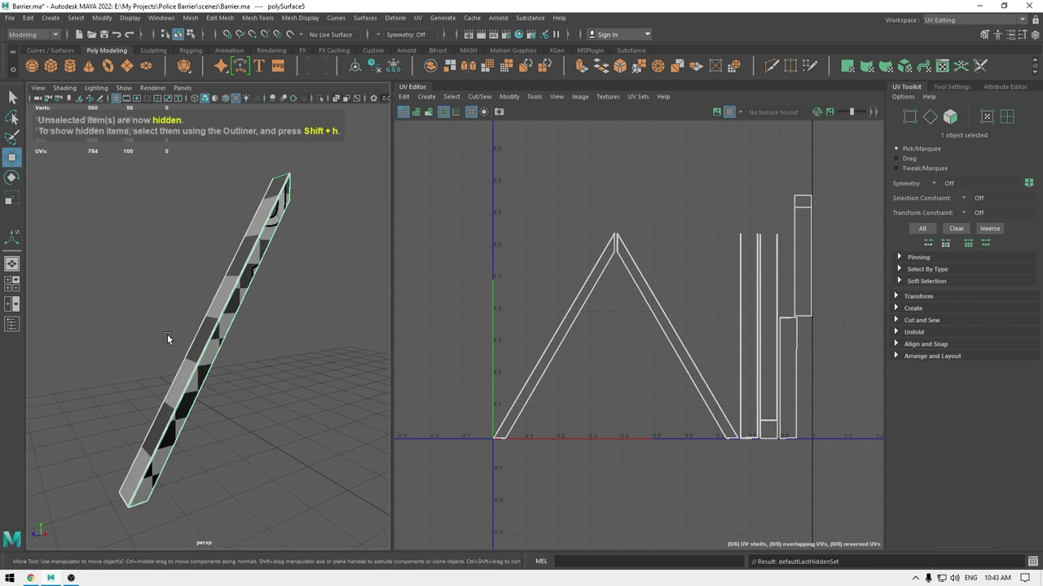
pyautogui.keyDown('alt'); pyautogui.moveTo(287, 190); pyautogui.dragTo(356, 215); pyautogui.keyUp('alt')
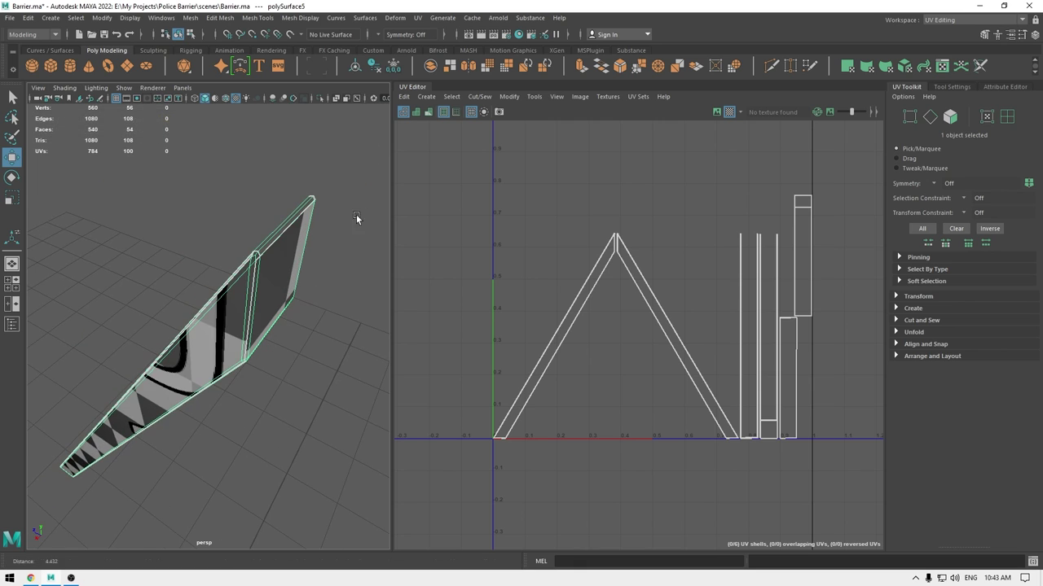
pyautogui.click(426, 96)
pyautogui.click(447, 139)
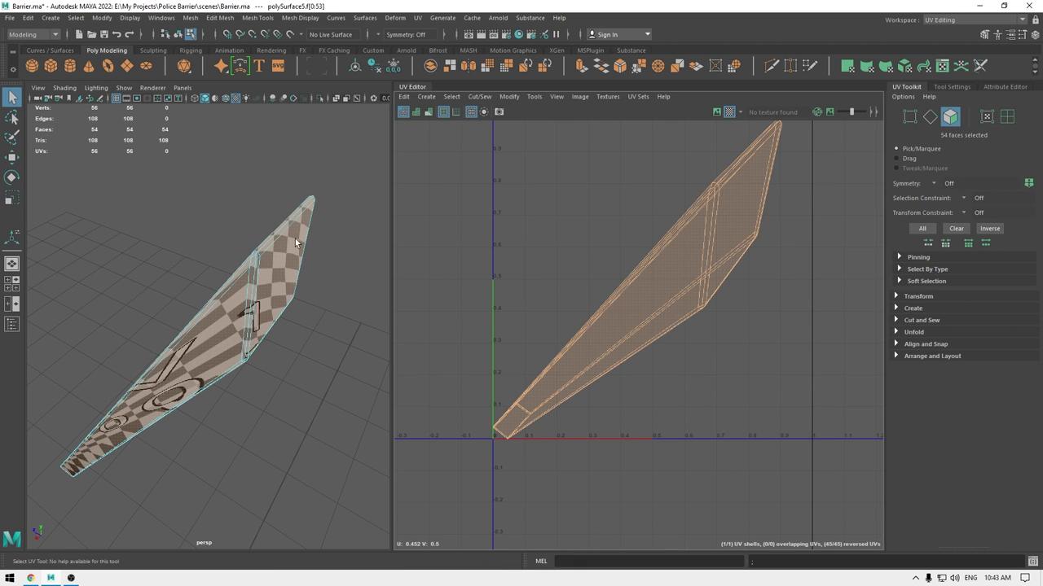
# Turn off the checker display and select the middle bevel edges along two sides of the leg board's upper end.
pyautogui.keyDown('alt'); pyautogui.moveTo(295, 239); pyautogui.dragTo(282, 242); pyautogui.keyUp('alt')
pyautogui.moveTo(282, 242); pyautogui.dragTo(254, 172, button='right')
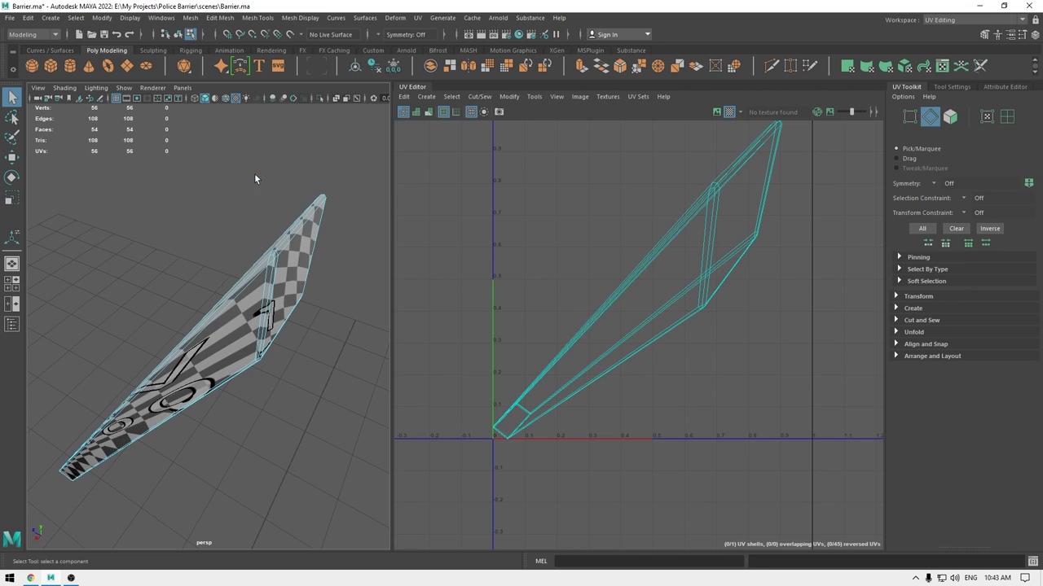
pyautogui.doubleClick(292, 232)
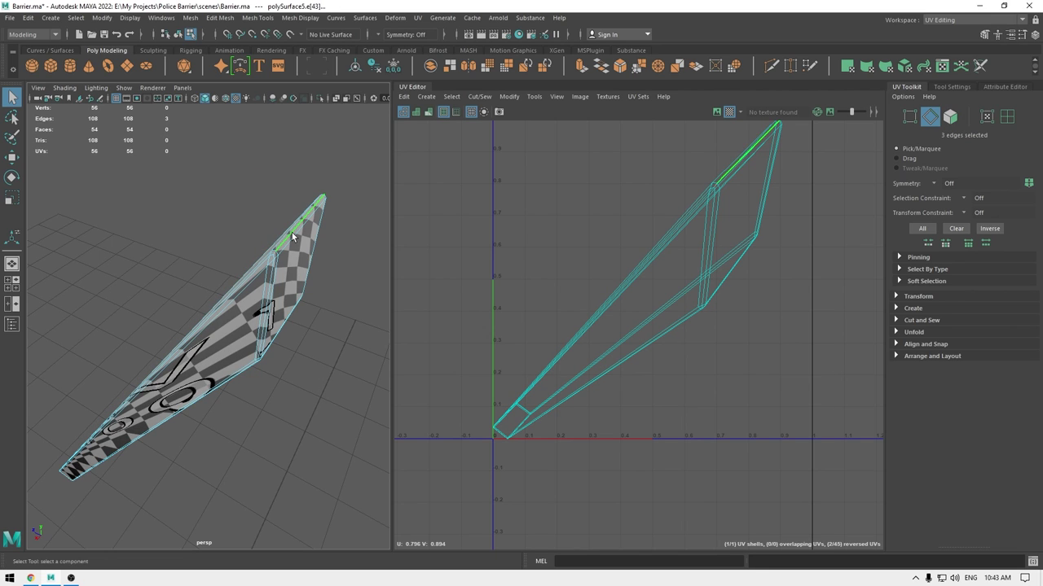
pyautogui.click(729, 112)
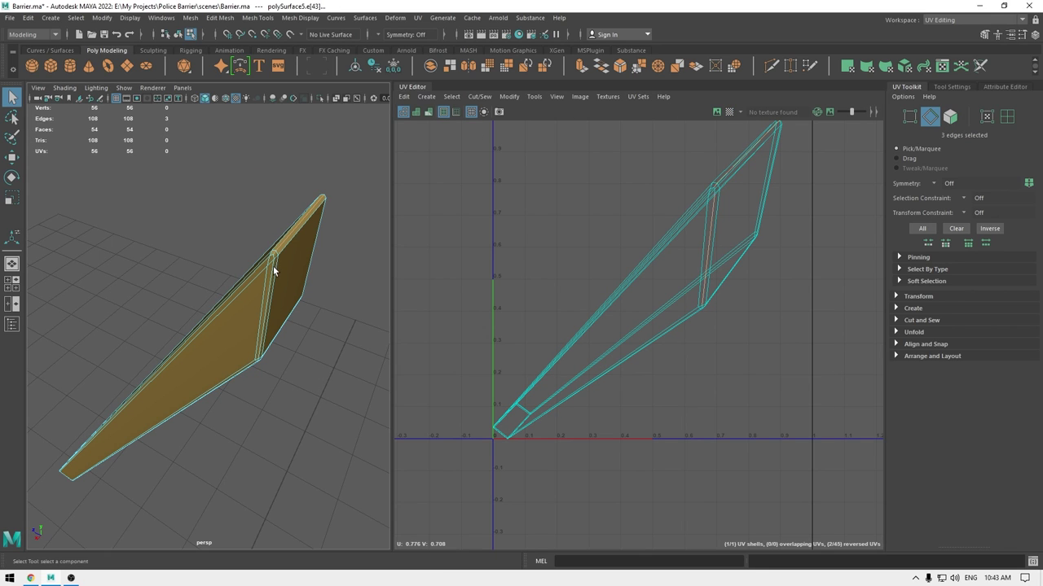
pyautogui.keyDown('shift'); pyautogui.doubleClick(255, 273); pyautogui.keyUp('shift')
pyautogui.keyDown('shift'); pyautogui.doubleClick(255, 273); pyautogui.keyUp('shift')
# Add the remaining middle bevel edges of the upper end and the first long corners of the leg board to the selection.
pyautogui.keyDown('alt'); pyautogui.moveTo(300, 284); pyautogui.dragTo(168, 279); pyautogui.keyUp('alt')
pyautogui.keyDown('alt'); pyautogui.moveTo(168, 280); pyautogui.dragTo(324, 340, button='middle'); pyautogui.keyUp('alt')
pyautogui.scroll(5, 207, 329)
pyautogui.keyDown('alt'); pyautogui.moveTo(324, 341); pyautogui.dragTo(185, 257); pyautogui.keyUp('alt')
pyautogui.keyDown('shift'); pyautogui.doubleClick(162, 211); pyautogui.keyUp('shift')
pyautogui.keyDown('alt'); pyautogui.moveTo(161, 210); pyautogui.dragTo(167, 266); pyautogui.keyUp('alt')
pyautogui.keyDown('shift'); pyautogui.doubleClick(242, 312); pyautogui.keyUp('shift')
pyautogui.moveTo(244, 316)
pyautogui.keyDown('alt'); pyautogui.mouseDown()
pyautogui.moveTo(285, 347)
pyautogui.moveTo(233, 361)
pyautogui.moveTo(291, 361)
pyautogui.moveTo(316, 401)
pyautogui.moveTo(242, 330)
pyautogui.mouseUp(); pyautogui.keyUp('alt')
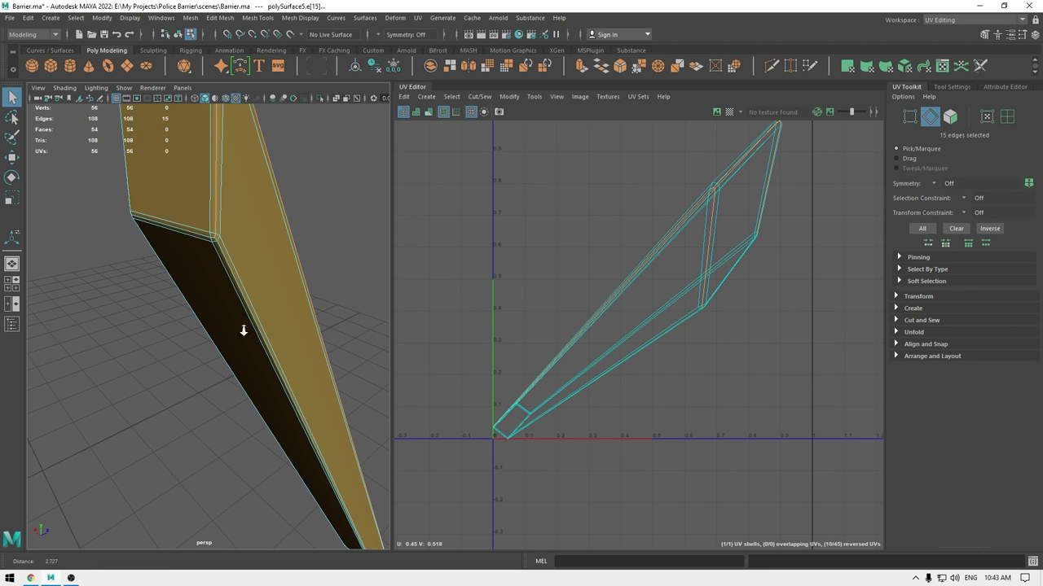
pyautogui.keyDown('shift'); pyautogui.doubleClick(216, 246); pyautogui.keyUp('shift')
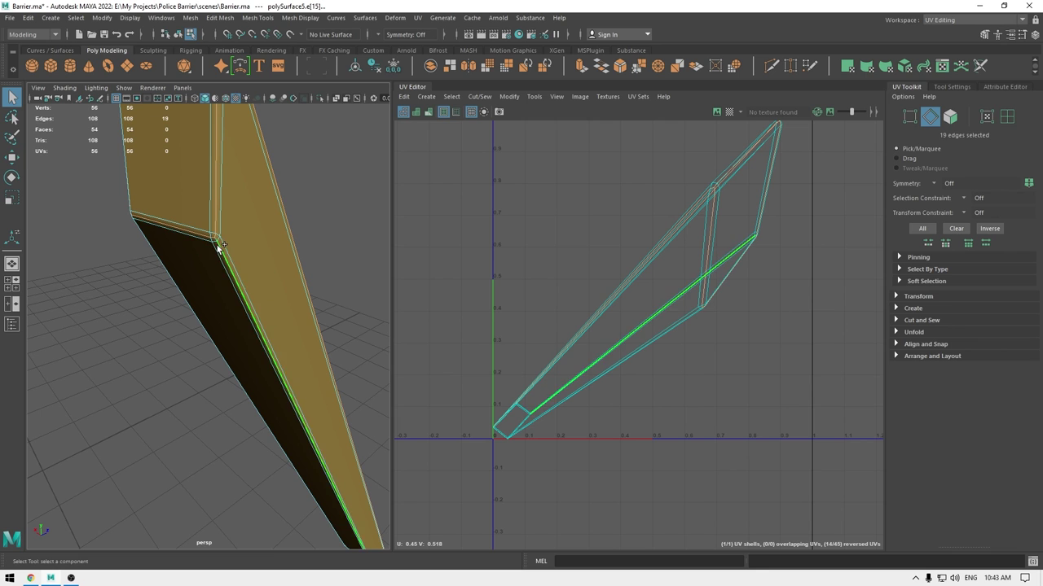
# Add the other long corner's middle bevel edges and the first bevel edge of the leg board's lower end to the selection.
pyautogui.keyDown('alt'); pyautogui.moveTo(267, 356); pyautogui.dragTo(352, 358); pyautogui.keyUp('alt')
pyautogui.keyDown('alt'); pyautogui.moveTo(350, 298); pyautogui.dragTo(322, 303, button='middle'); pyautogui.keyUp('alt')
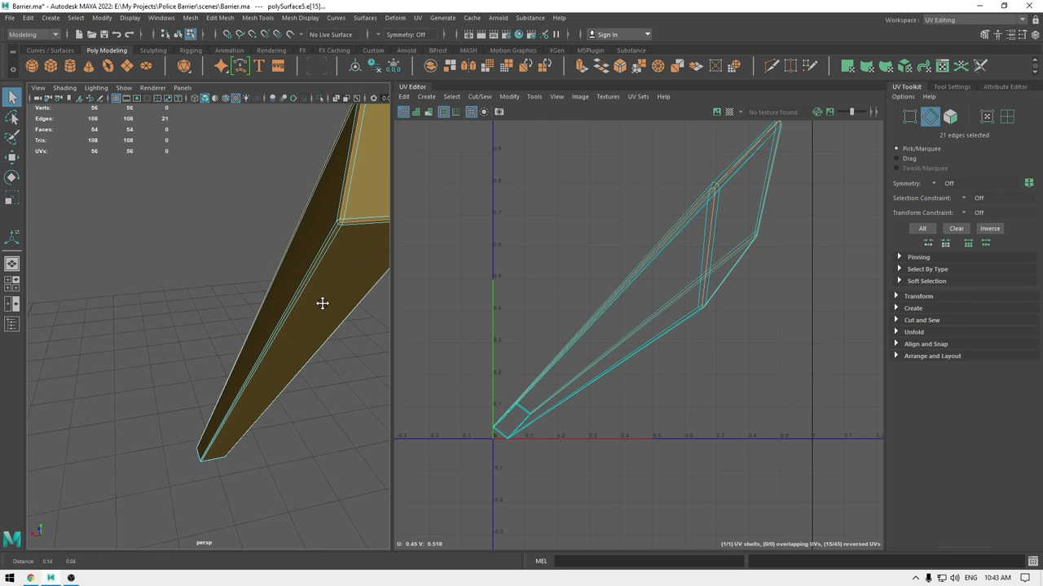
pyautogui.keyDown('shift'); pyautogui.doubleClick(327, 242); pyautogui.keyUp('shift')
pyautogui.keyDown('alt'); pyautogui.moveTo(326, 243); pyautogui.dragTo(198, 380); pyautogui.keyUp('alt')
pyautogui.keyDown('alt'); pyautogui.moveTo(198, 380); pyautogui.dragTo(248, 313, button='middle'); pyautogui.keyUp('alt')
pyautogui.keyDown('alt'); pyautogui.moveTo(248, 314); pyautogui.dragTo(244, 418, button='right'); pyautogui.keyUp('alt')
pyautogui.keyDown('alt'); pyautogui.moveTo(244, 418); pyautogui.dragTo(143, 507, button='middle'); pyautogui.keyUp('alt')
pyautogui.keyDown('shift'); pyautogui.doubleClick(154, 441); pyautogui.keyUp('shift')
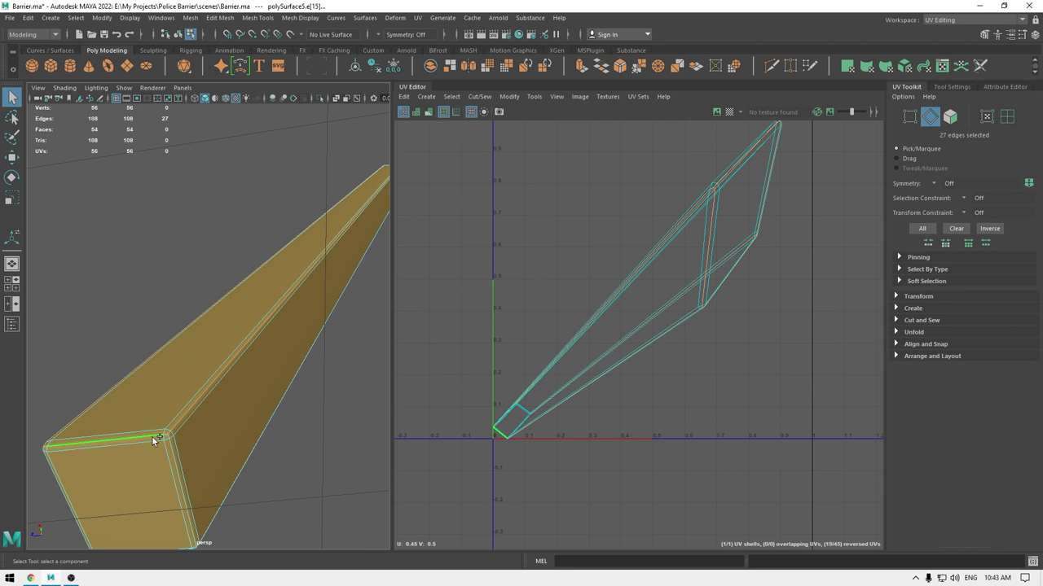
# Add the remaining middle bevel edges around the leg board's lower end cap to the selection.
pyautogui.keyDown('alt'); pyautogui.moveTo(120, 479); pyautogui.dragTo(251, 366); pyautogui.keyUp('alt')
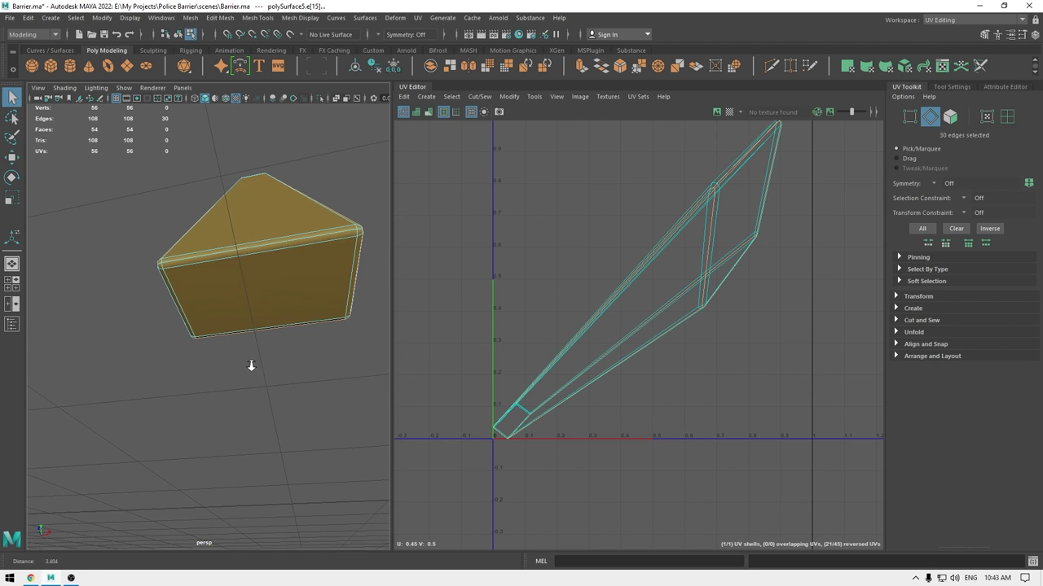
pyautogui.keyDown('shift'); pyautogui.doubleClick(184, 256); pyautogui.keyUp('shift')
pyautogui.keyDown('alt'); pyautogui.moveTo(184, 255); pyautogui.dragTo(214, 326); pyautogui.keyUp('alt')
pyautogui.keyDown('shift'); pyautogui.doubleClick(141, 267); pyautogui.keyUp('shift')
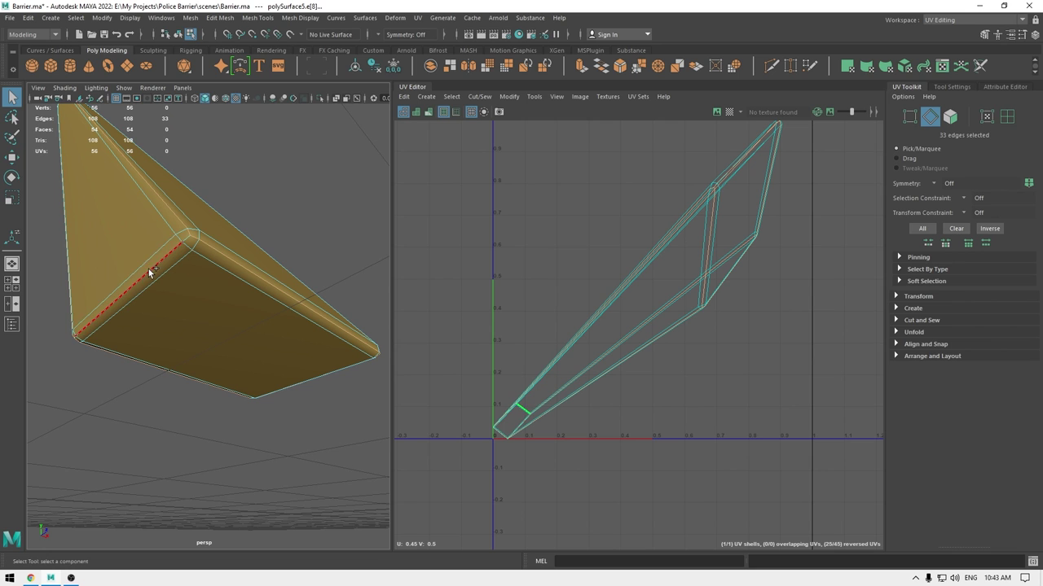
pyautogui.keyDown('alt'); pyautogui.moveTo(148, 268); pyautogui.dragTo(345, 292); pyautogui.keyUp('alt')
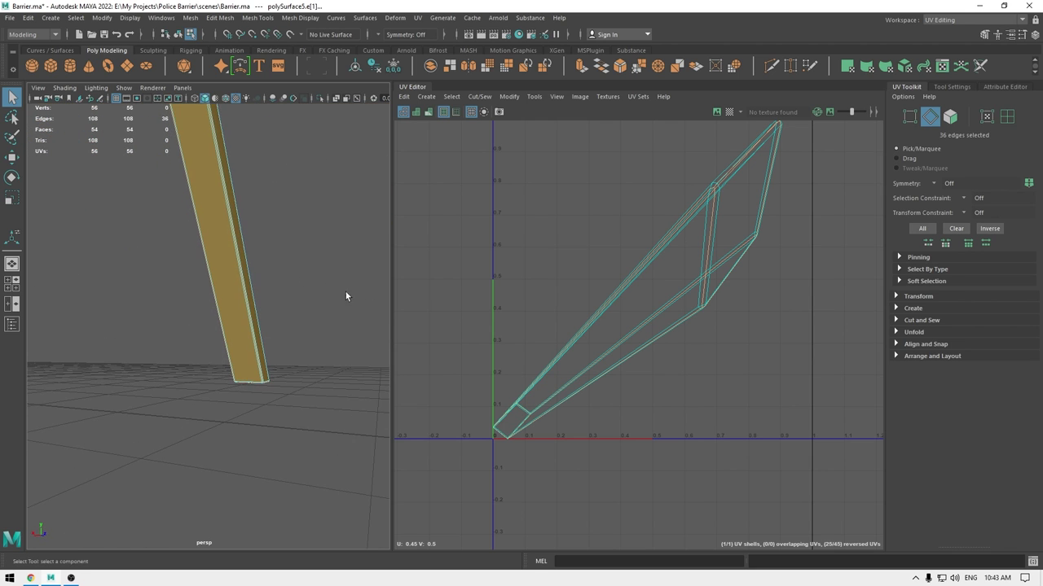
# Cut the leg board's UVs along all the selected bevel edges.
pyautogui.press('f')
pyautogui.keyDown('shift'); pyautogui.rightClick(548, 257); pyautogui.keyUp('shift')
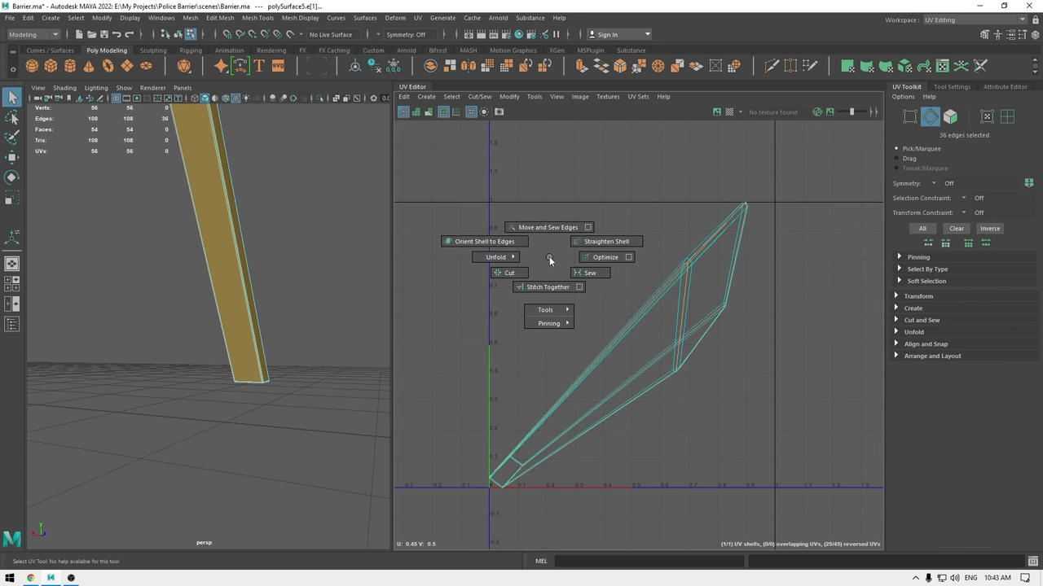
pyautogui.moveTo(548, 256); pyautogui.dragTo(555, 221, button='right')
pyautogui.keyDown('shift'); pyautogui.moveTo(617, 148); pyautogui.dragTo(573, 172, button='right'); pyautogui.keyUp('shift')
# Select all six UV shells of the leg board, unfold them and lay them out in the UV tile.
pyautogui.press('w')
pyautogui.moveTo(540, 218); pyautogui.dragTo(493, 201, button='right')
pyautogui.moveTo(426, 127); pyautogui.dragTo(815, 548)
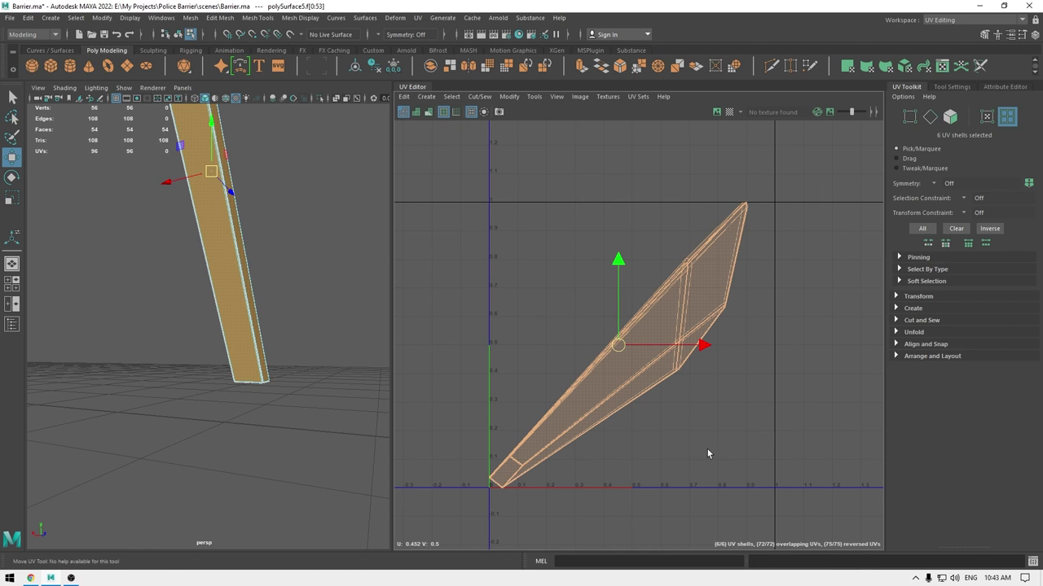
pyautogui.hotkey('ctrl', 'u')
pyautogui.keyDown('shift'); pyautogui.moveTo(713, 337); pyautogui.dragTo(575, 391, button='right'); pyautogui.keyUp('shift')
pyautogui.keyDown('alt'); pyautogui.moveTo(631, 390); pyautogui.dragTo(571, 316, button='middle'); pyautogui.keyUp('alt')
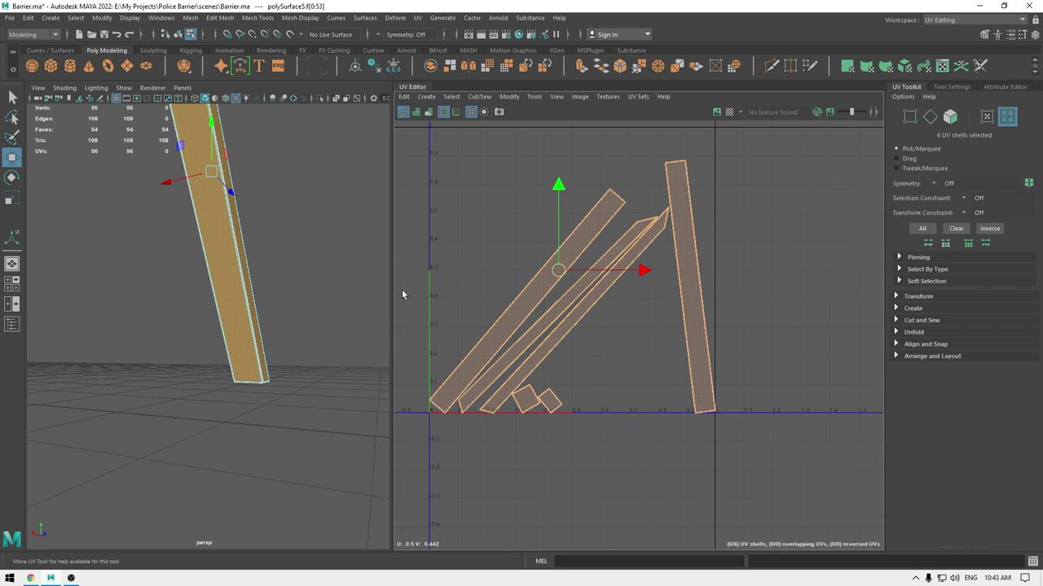
# Orient all the leg board's UV shells to the axes and rotate the horizontal long shell 90 degrees to stand upright.
pyautogui.moveTo(458, 263); pyautogui.dragTo(484, 277)
pyautogui.hotkey('ctrl', 'z')
pyautogui.keyDown('shift'); pyautogui.moveTo(659, 373); pyautogui.dragTo(647, 486, button='right'); pyautogui.keyUp('shift')
pyautogui.press('e')
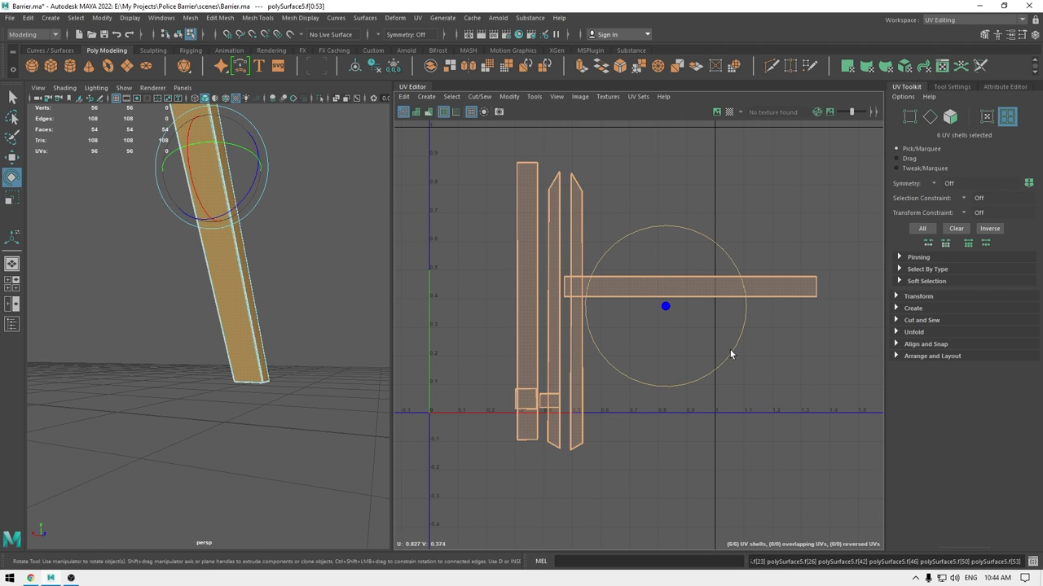
pyautogui.moveTo(731, 354); pyautogui.dragTo(583, 422)
pyautogui.click(783, 278)
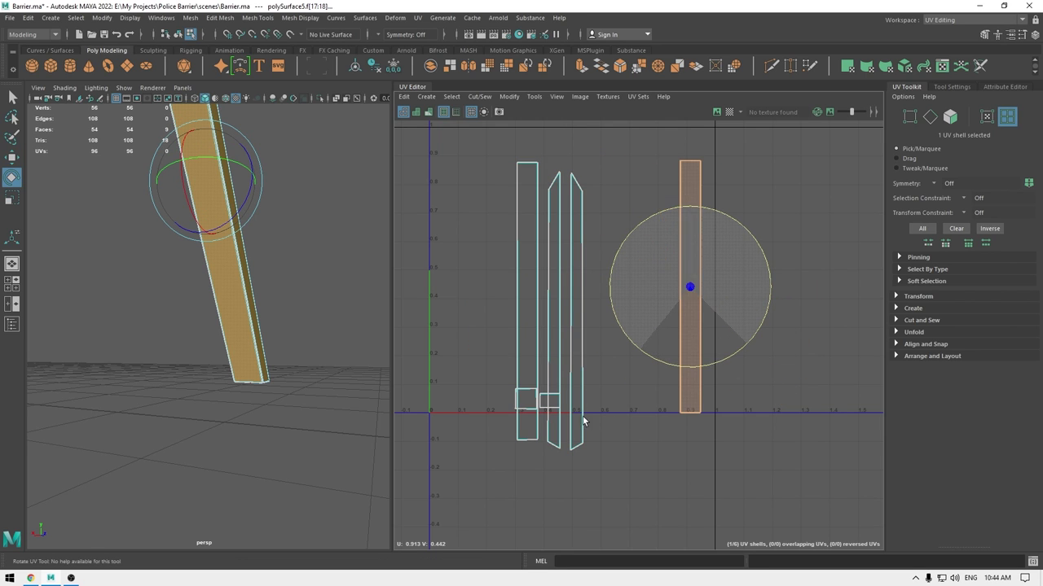
pyautogui.press('w')
# Move and sew the leg board's other long side shells and both end caps onto the upright long shell.
pyautogui.moveTo(627, 275); pyautogui.dragTo(622, 246, button='right')
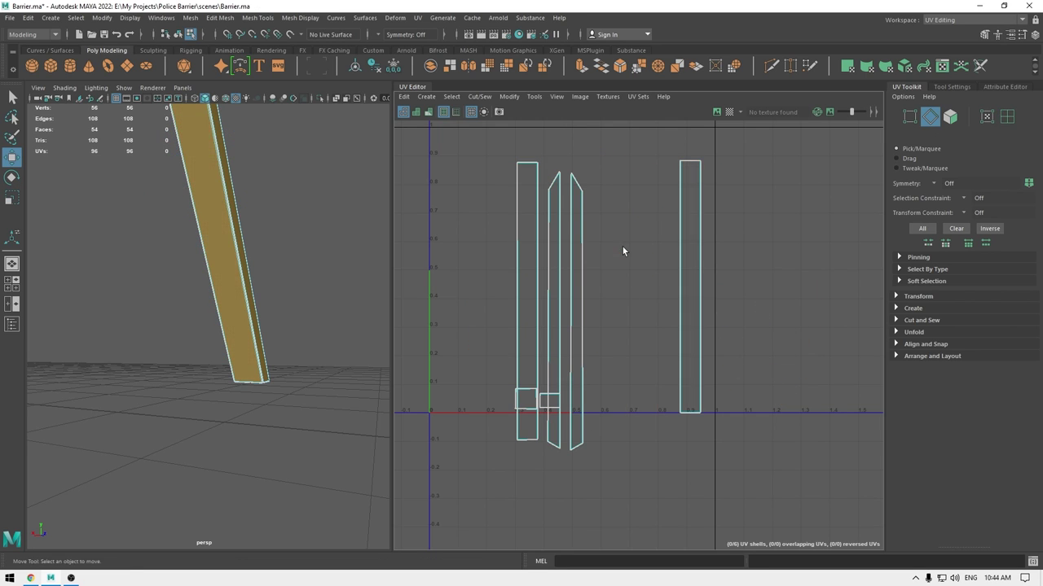
pyautogui.click(706, 254)
pyautogui.keyDown('shift'); pyautogui.moveTo(693, 277); pyautogui.dragTo(689, 234, button='right'); pyautogui.keyUp('shift')
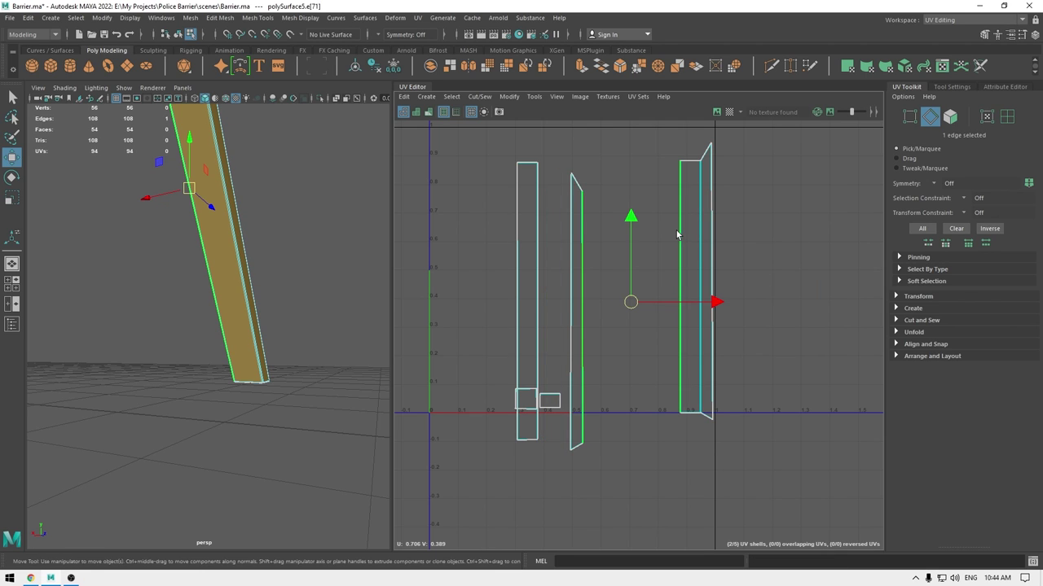
pyautogui.keyDown('shift'); pyautogui.moveTo(668, 276); pyautogui.dragTo(641, 124, button='right'); pyautogui.keyUp('shift')
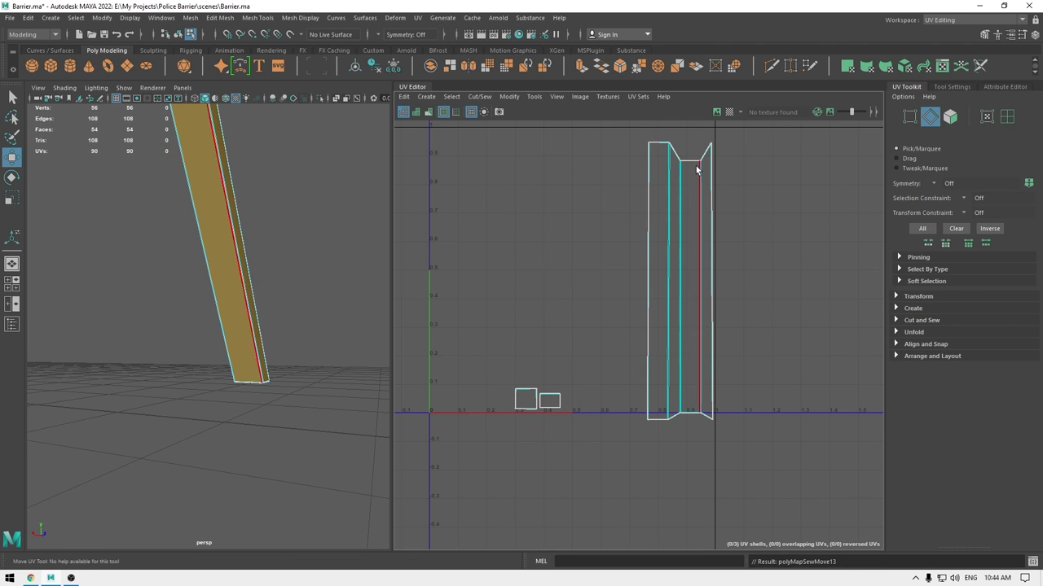
pyautogui.keyDown('shift'); pyautogui.click(688, 415); pyautogui.keyUp('shift')
pyautogui.keyDown('shift'); pyautogui.moveTo(691, 435); pyautogui.dragTo(699, 384, button='right'); pyautogui.keyUp('shift')
# Sew the split bevel edges at the left corner where the lower end cap's UVs meet the long shell.
pyautogui.keyDown('alt'); pyautogui.moveTo(712, 381); pyautogui.dragTo(604, 204, button='middle'); pyautogui.keyUp('alt')
pyautogui.keyDown('alt'); pyautogui.moveTo(605, 204); pyautogui.dragTo(611, 359, button='right'); pyautogui.keyUp('alt')
pyautogui.keyDown('alt'); pyautogui.moveTo(491, 221); pyautogui.dragTo(670, 562, button='right'); pyautogui.keyUp('alt')
pyautogui.keyDown('alt'); pyautogui.moveTo(403, 199); pyautogui.dragTo(523, 228, button='middle'); pyautogui.keyUp('alt')
pyautogui.keyDown('alt'); pyautogui.moveTo(531, 232); pyautogui.dragTo(595, 350, button='right'); pyautogui.keyUp('alt')
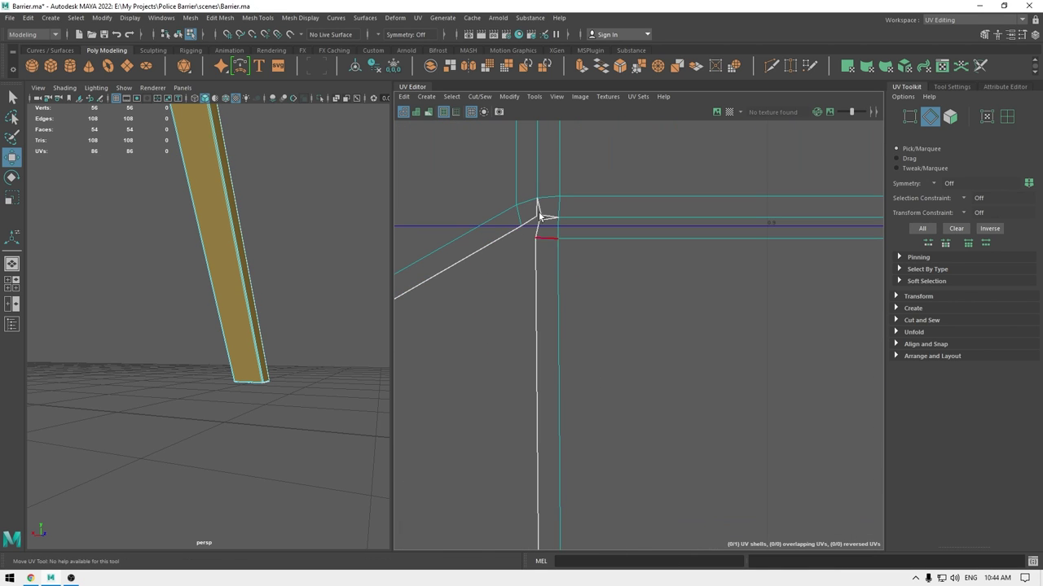
pyautogui.moveTo(527, 179); pyautogui.dragTo(559, 200)
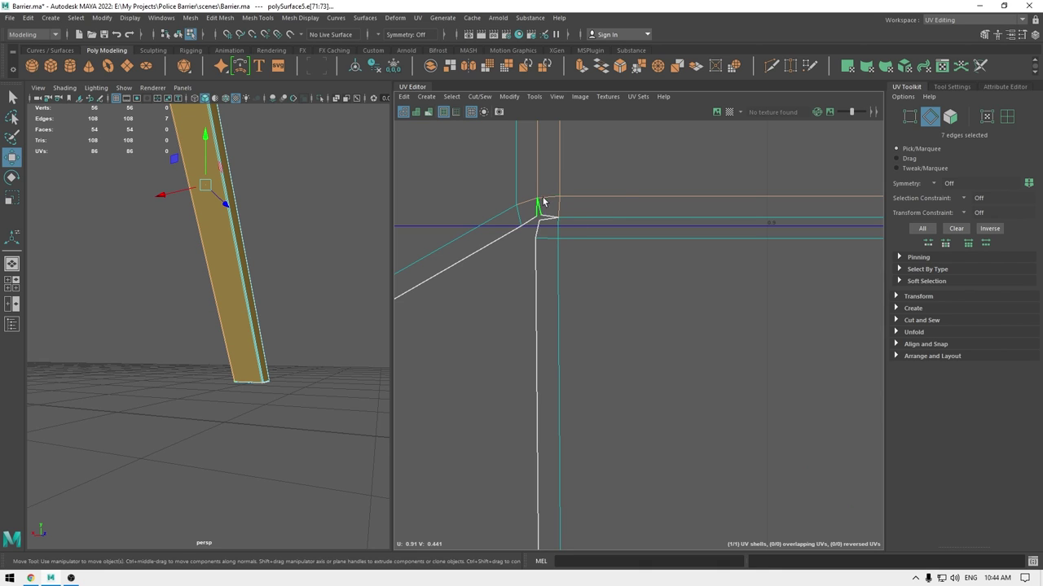
pyautogui.keyDown('shift'); pyautogui.rightClick(543, 198); pyautogui.keyUp('shift')
pyautogui.keyDown('shift'); pyautogui.moveTo(544, 199); pyautogui.dragTo(543, 167, button='right'); pyautogui.keyUp('shift')
pyautogui.moveTo(563, 208); pyautogui.dragTo(552, 236)
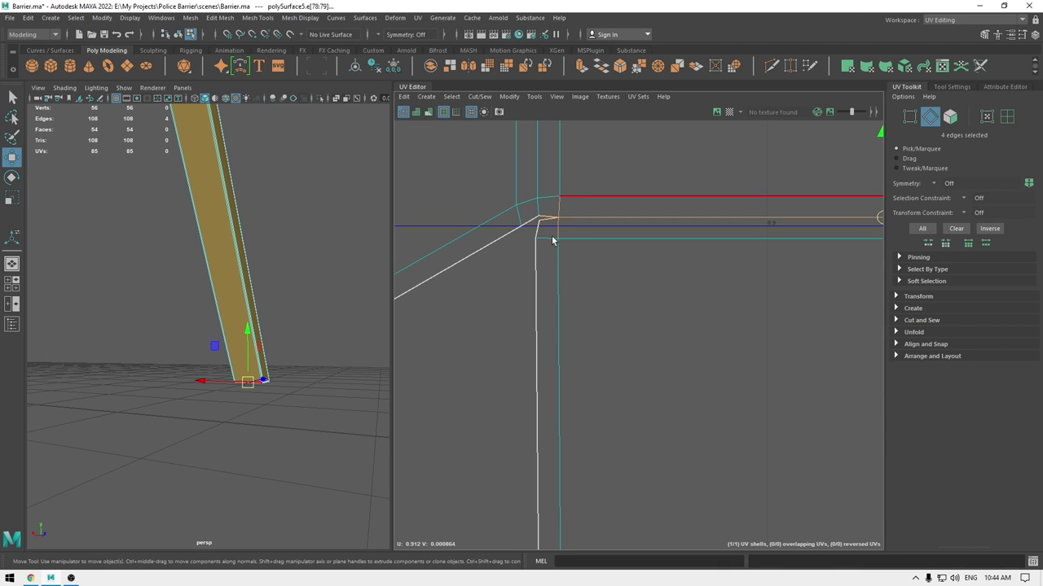
pyautogui.press('g')
# Sew the split bevel edges at the right corner of the lower end cap's UVs.
pyautogui.keyDown('alt'); pyautogui.moveTo(634, 258); pyautogui.dragTo(585, 221, button='right'); pyautogui.keyUp('alt')
pyautogui.keyDown('alt'); pyautogui.moveTo(698, 317); pyautogui.dragTo(342, 309, button='middle'); pyautogui.keyUp('alt')
pyautogui.moveTo(656, 222); pyautogui.dragTo(677, 278)
pyautogui.press('g')
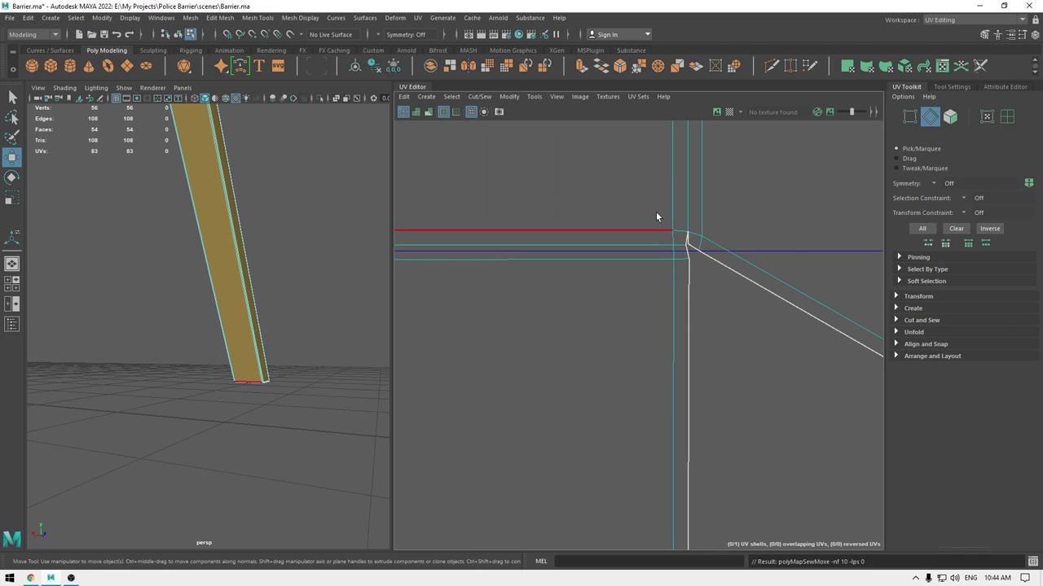
pyautogui.moveTo(665, 202); pyautogui.dragTo(709, 256)
pyautogui.press('g')
# Sew the small split between the wide outer strip and the adjoining narrow strip at the UV shell's lower end.
pyautogui.keyDown('alt'); pyautogui.moveTo(655, 386); pyautogui.dragTo(562, 165, button='right'); pyautogui.keyUp('alt')
pyautogui.keyDown('alt'); pyautogui.moveTo(539, 354); pyautogui.dragTo(641, 249, button='middle'); pyautogui.keyUp('alt')
pyautogui.keyDown('alt'); pyautogui.moveTo(641, 249); pyautogui.dragTo(615, 311, button='right'); pyautogui.keyUp('alt')
pyautogui.doubleClick(598, 285)
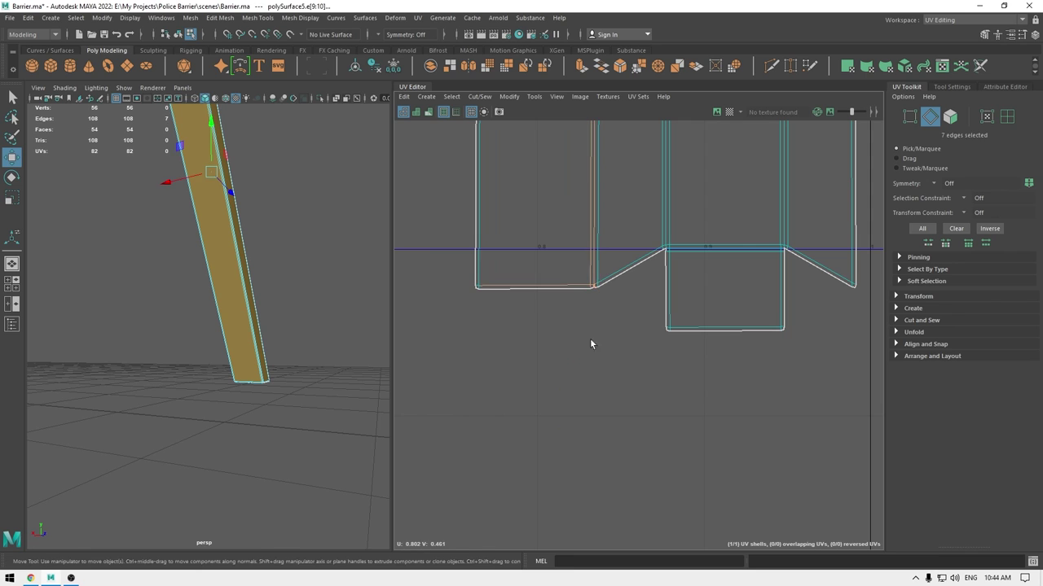
pyautogui.press('g')
# Sew the small split between the wide outer strip and the adjoining narrow strip at the UV shell's upper end.
pyautogui.keyDown('alt'); pyautogui.moveTo(653, 419); pyautogui.dragTo(647, 414, button='right'); pyautogui.keyUp('alt')
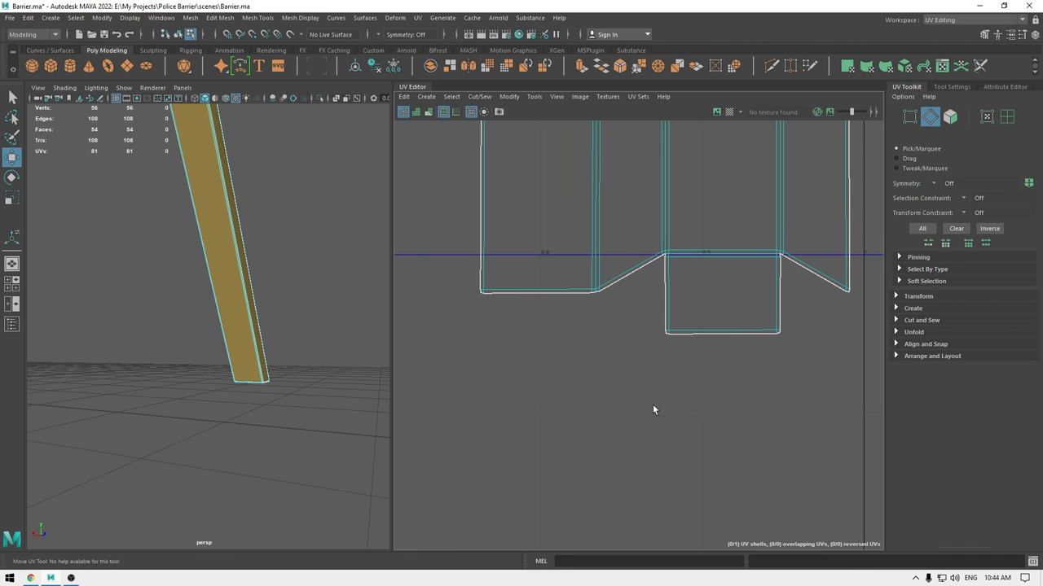
pyautogui.keyDown('alt'); pyautogui.moveTo(657, 208); pyautogui.dragTo(572, 470, button='middle'); pyautogui.keyUp('alt')
pyautogui.scroll(-5, 573, 407)
pyautogui.scroll(4, 589, 421)
pyautogui.keyDown('alt'); pyautogui.moveTo(568, 160); pyautogui.dragTo(553, 486, button='middle'); pyautogui.keyUp('alt')
pyautogui.keyDown('alt'); pyautogui.moveTo(587, 167); pyautogui.dragTo(576, 325, button='middle'); pyautogui.keyUp('alt')
pyautogui.scroll(5, 570, 326)
pyautogui.keyDown('alt'); pyautogui.moveTo(513, 256); pyautogui.dragTo(528, 286, button='middle'); pyautogui.keyUp('alt')
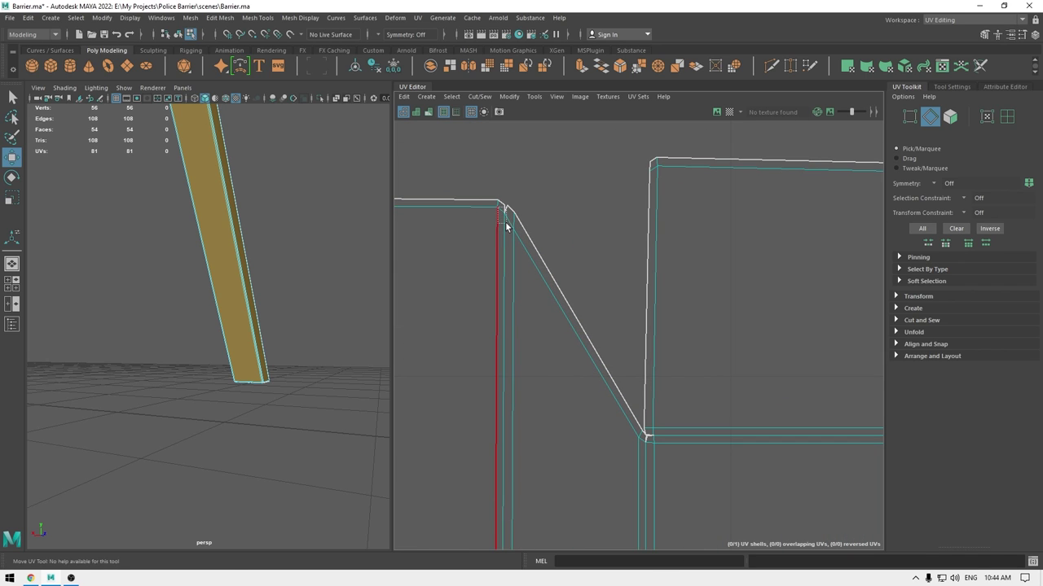
pyautogui.moveTo(506, 223); pyautogui.dragTo(506, 224)
pyautogui.hotkey('shift', 's')
# Sew the split bevel edges at the left corner where the upper end cap's UVs meet the long shell.
pyautogui.moveTo(661, 432); pyautogui.dragTo(639, 439)
pyautogui.hotkey('shift', 's')
pyautogui.hotkey('shift', 's')
pyautogui.click(638, 462)
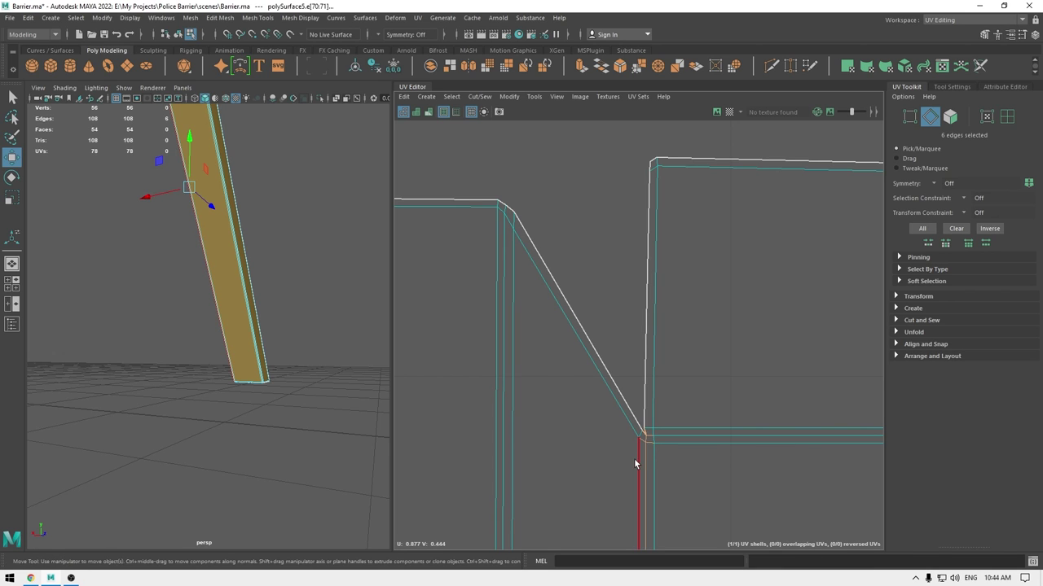
pyautogui.keyDown('shift'); pyautogui.moveTo(634, 462); pyautogui.dragTo(643, 473, button='right'); pyautogui.keyUp('shift')
# Select the split bevel edges at the right corner of the upper end cap's UVs for sewing.
pyautogui.scroll(-1, 681, 486)
pyautogui.keyDown('alt'); pyautogui.moveTo(723, 442); pyautogui.dragTo(554, 350, button='middle'); pyautogui.keyUp('alt')
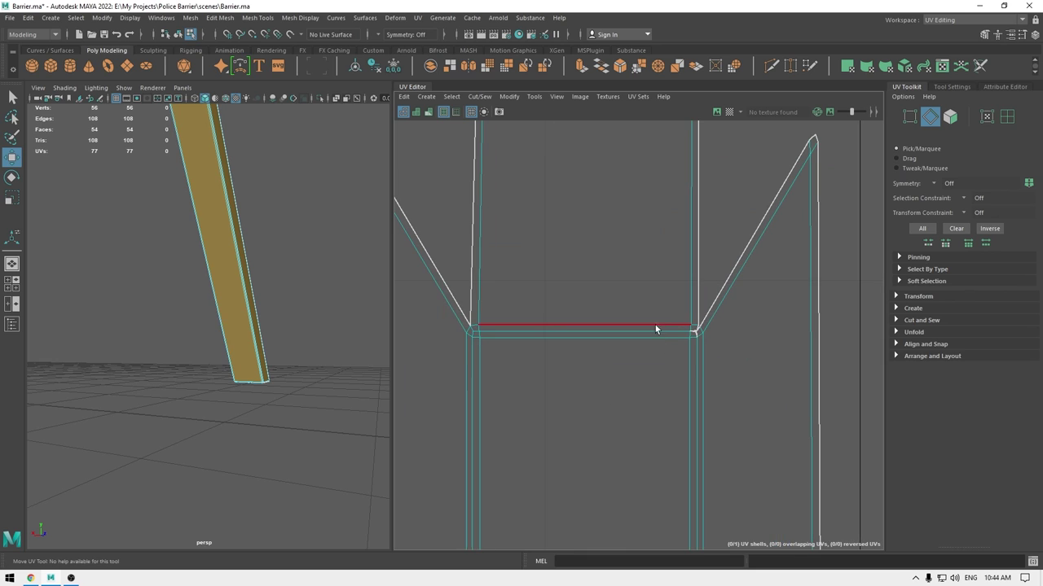
pyautogui.moveTo(682, 334); pyautogui.dragTo(702, 368)
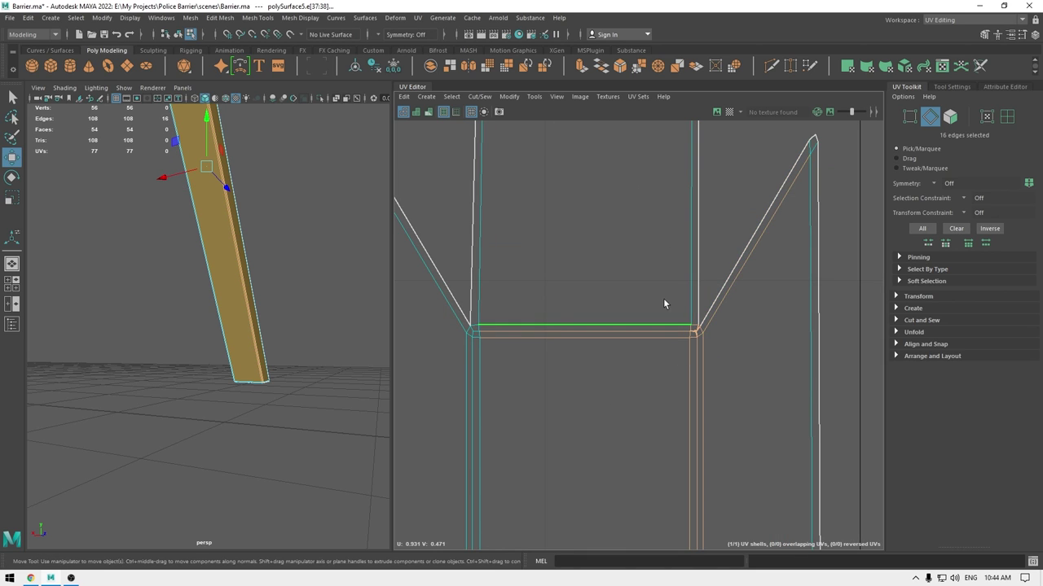
# Sew the selected bevel edges at the inner corner of the end cap on the leg UV shell's upper end.
pyautogui.press('g')
pyautogui.scroll(-4, 725, 466)
pyautogui.keyDown('alt'); pyautogui.moveTo(719, 401); pyautogui.dragTo(623, 7, button='middle'); pyautogui.keyUp('alt')
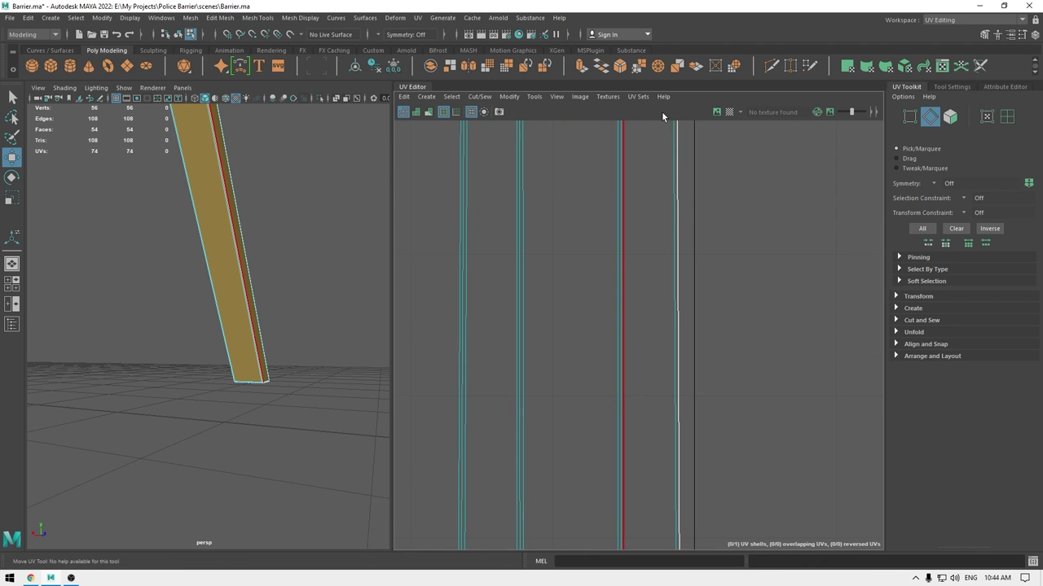
# Move and sew the bevel edges at the left corner of the end cap on the leg UV shell's lower end.
pyautogui.scroll(-4, 677, 240)
pyautogui.scroll(-2, 651, 377)
pyautogui.keyDown('alt'); pyautogui.moveTo(650, 375); pyautogui.dragTo(656, 65, button='middle'); pyautogui.keyUp('alt')
pyautogui.scroll(4, 628, 342)
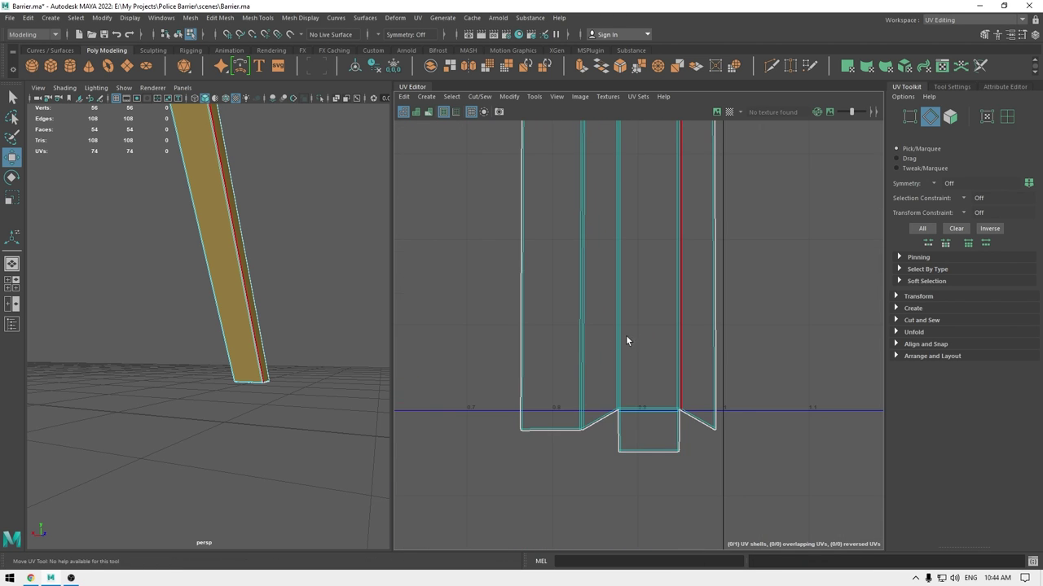
pyautogui.keyDown('alt'); pyautogui.moveTo(626, 333); pyautogui.dragTo(619, 111, button='middle'); pyautogui.keyUp('alt')
pyautogui.scroll(5, 619, 311)
pyautogui.scroll(6, 619, 311)
pyautogui.moveTo(627, 350)
pyautogui.keyDown('alt'); pyautogui.mouseDown(button='middle')
pyautogui.moveTo(661, 443)
pyautogui.moveTo(612, 363)
pyautogui.mouseUp(button='middle'); pyautogui.keyUp('alt')
pyautogui.scroll(1, 611, 361)
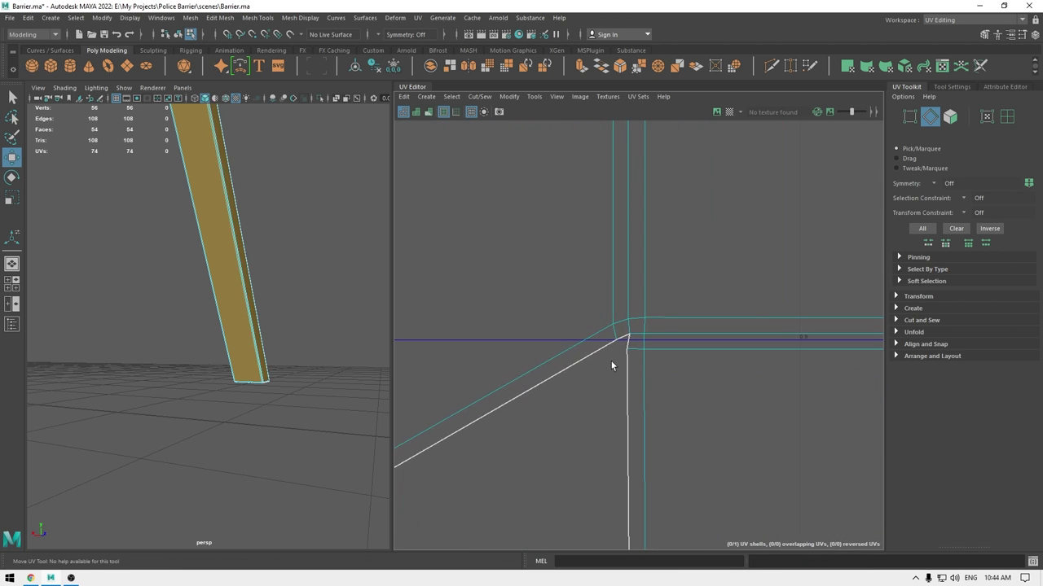
pyautogui.moveTo(615, 318); pyautogui.dragTo(643, 336)
pyautogui.hotkey('shift', 's')
pyautogui.click(712, 429)
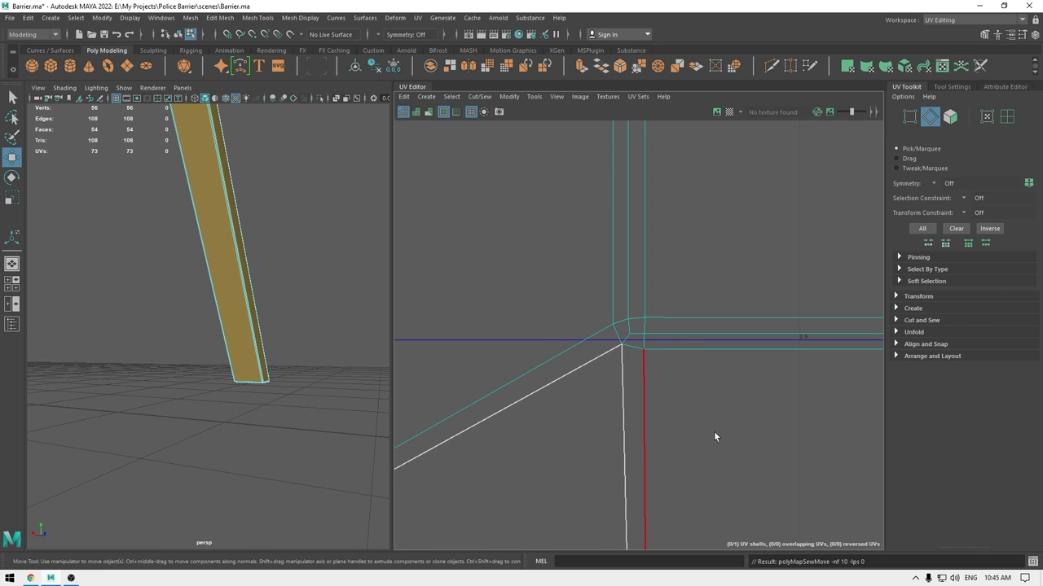
# Sew the bevel edges at the right corner of the end cap on the leg UV shell's lower end.
pyautogui.keyDown('alt'); pyautogui.moveTo(713, 431); pyautogui.dragTo(392, 372, button='middle'); pyautogui.keyUp('alt')
pyautogui.moveTo(831, 243); pyautogui.dragTo(853, 277)
pyautogui.doubleClick(822, 330)
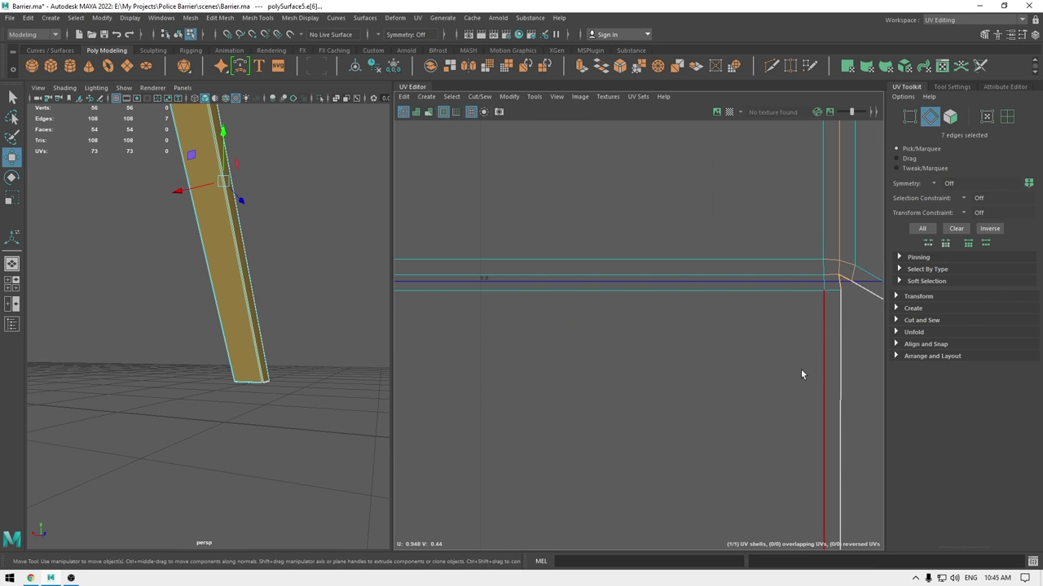
pyautogui.hotkey('shift', 's')
# Return the unwrapped leg to object selection and turn off isolation so the whole barrier is shown.
pyautogui.press('f')
pyautogui.moveTo(687, 277); pyautogui.dragTo(541, 277, button='right')
pyautogui.click(659, 231)
pyautogui.scroll(-3, 473, 269)
pyautogui.keyDown('alt'); pyautogui.moveTo(478, 189); pyautogui.dragTo(566, 203, button='middle'); pyautogui.keyUp('alt')
pyautogui.keyDown('alt'); pyautogui.moveTo(215, 279); pyautogui.dragTo(151, 274); pyautogui.keyUp('alt')
pyautogui.moveTo(168, 240); pyautogui.dragTo(201, 226, button='right')
pyautogui.keyDown('alt'); pyautogui.moveTo(200, 225); pyautogui.dragTo(39, 257); pyautogui.keyUp('alt')
pyautogui.hotkey('ctrl', '1')
pyautogui.keyDown('alt'); pyautogui.moveTo(212, 294); pyautogui.dragTo(210, 282); pyautogui.keyUp('alt')
pyautogui.keyDown('alt'); pyautogui.moveTo(272, 277); pyautogui.dragTo(253, 329, button='middle'); pyautogui.keyUp('alt')
pyautogui.scroll(-3, 250, 283)
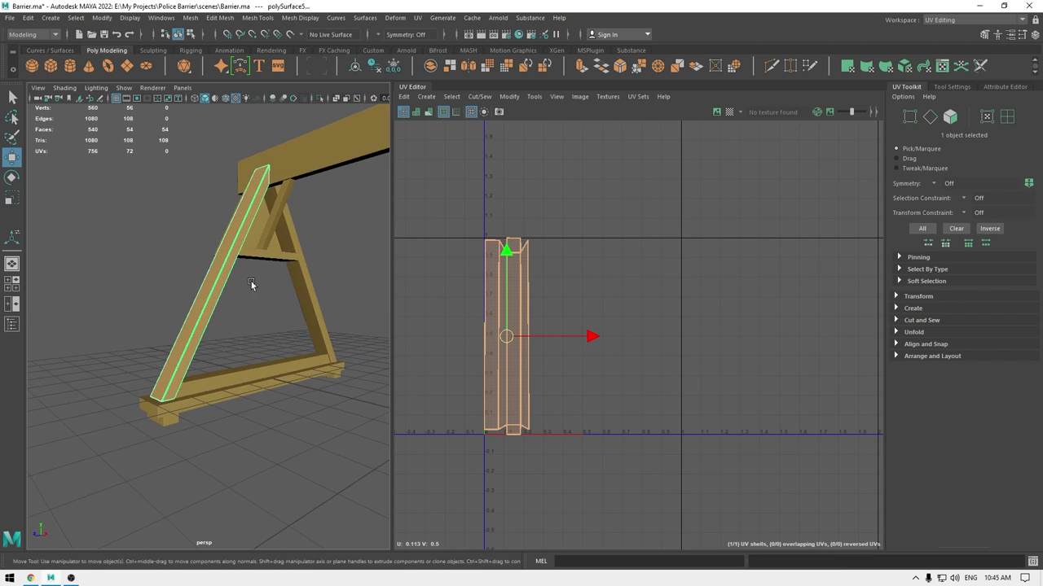
# Compare the unwrapped leg's UV layout with that of the opposite leg in the A-frame.
pyautogui.keyDown('alt'); pyautogui.moveTo(251, 283); pyautogui.dragTo(298, 242); pyautogui.keyUp('alt')
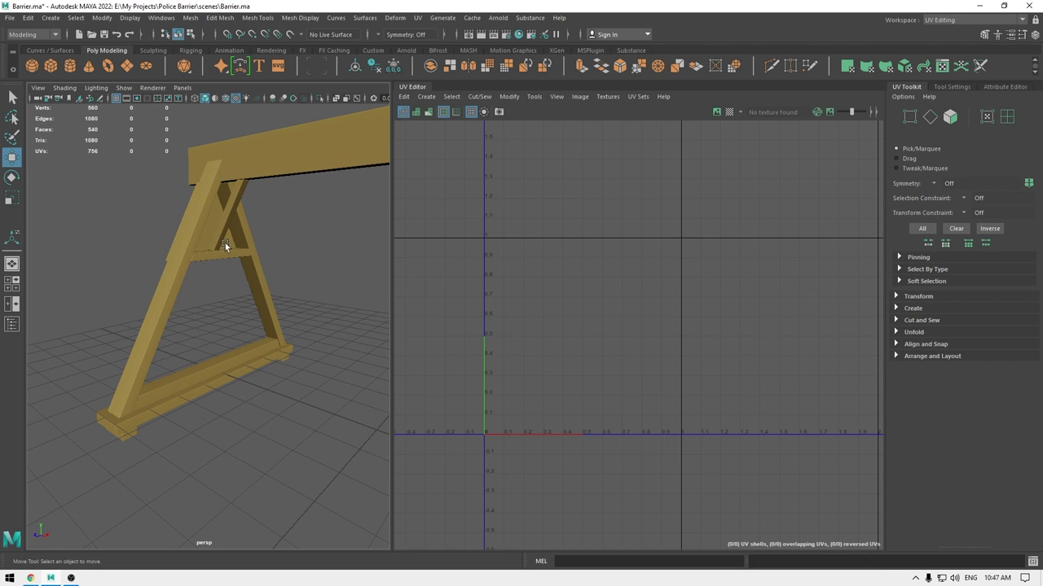
pyautogui.click(190, 238)
pyautogui.keyDown('shift'); pyautogui.click(253, 251); pyautogui.keyUp('shift')
pyautogui.keyDown('alt'); pyautogui.moveTo(256, 256); pyautogui.dragTo(300, 274); pyautogui.keyUp('alt')
pyautogui.keyDown('alt'); pyautogui.moveTo(299, 274); pyautogui.dragTo(255, 298, button='middle'); pyautogui.keyUp('alt')
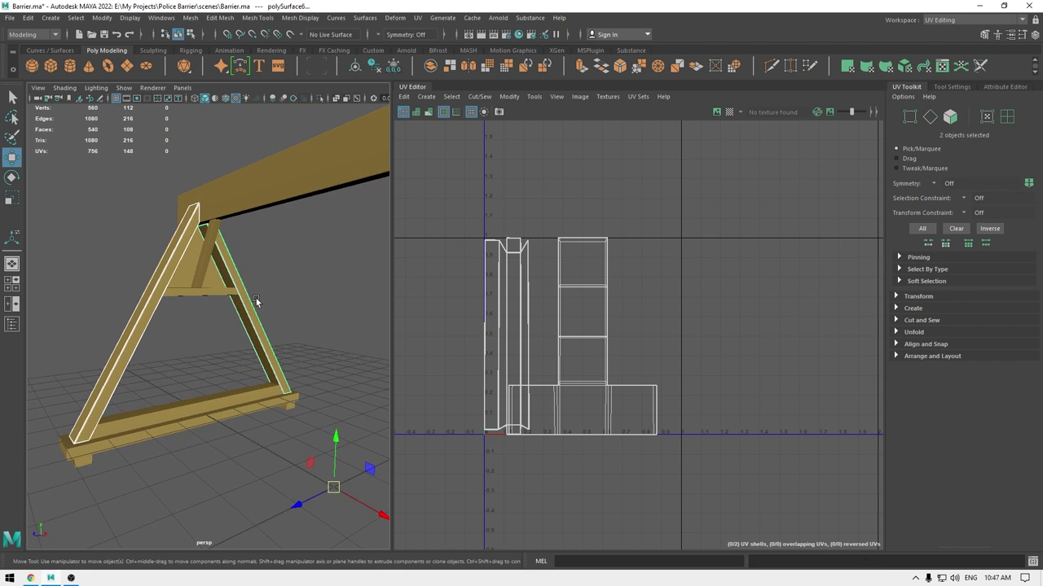
pyautogui.scroll(4, 259, 305)
pyautogui.keyDown('alt'); pyautogui.moveTo(313, 417); pyautogui.dragTo(327, 263); pyautogui.keyUp('alt')
pyautogui.click(327, 264)
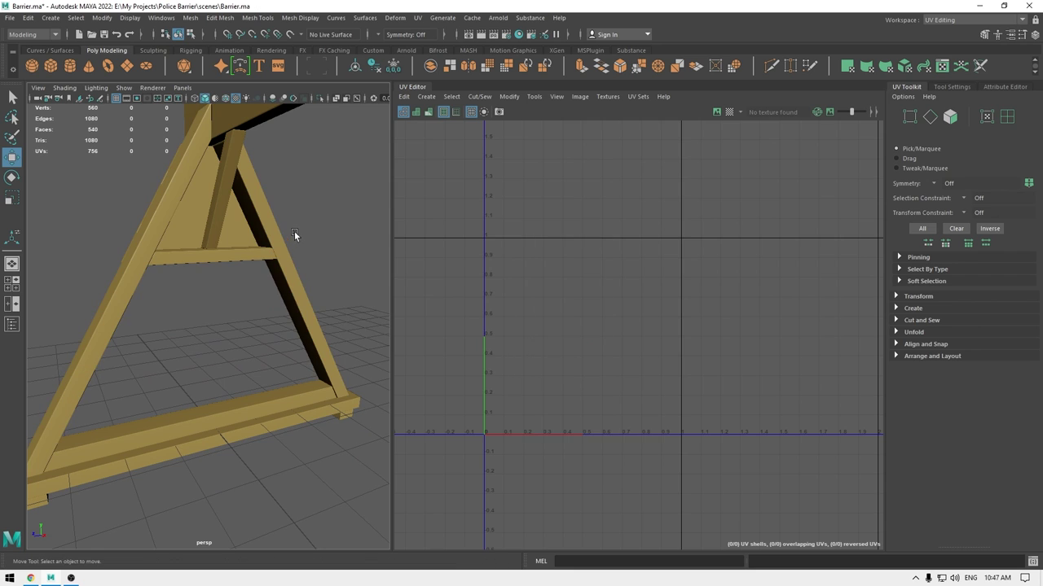
pyautogui.click(270, 245)
pyautogui.keyDown('alt'); pyautogui.moveTo(149, 255); pyautogui.dragTo(296, 304); pyautogui.keyUp('alt')
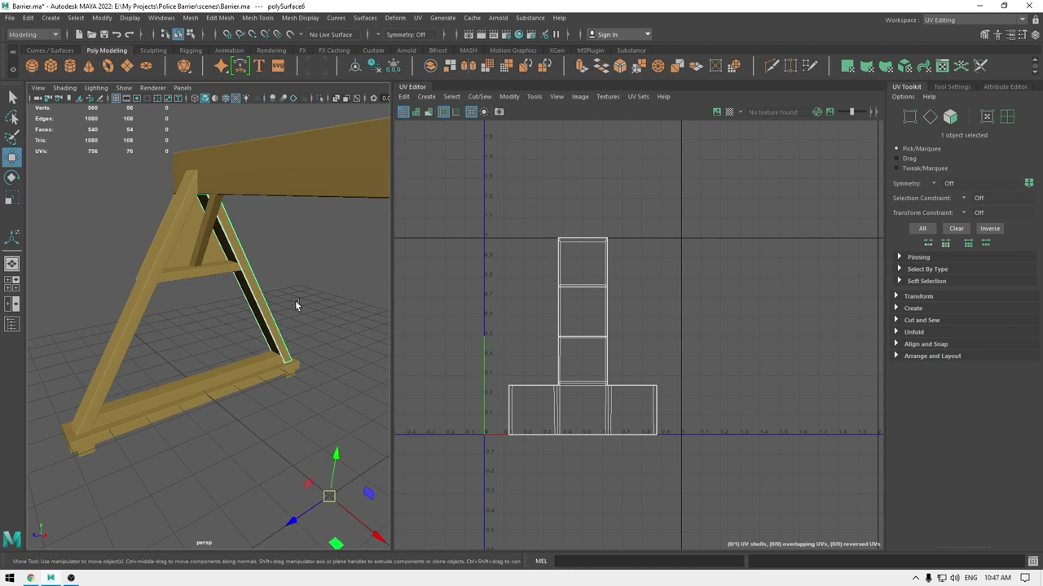
pyautogui.click(296, 304)
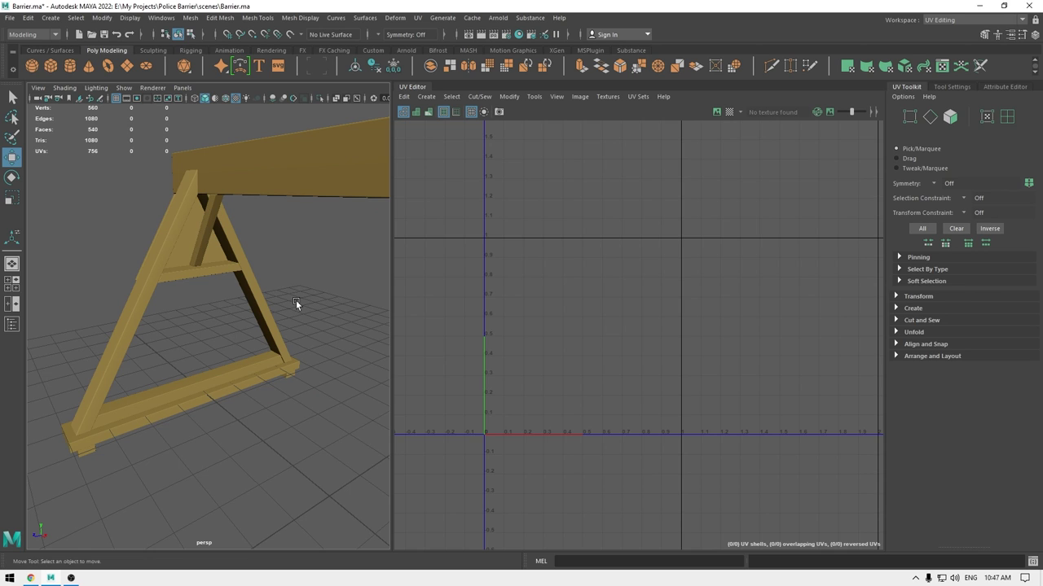
pyautogui.keyDown('alt'); pyautogui.moveTo(295, 304); pyautogui.dragTo(154, 321); pyautogui.keyUp('alt')
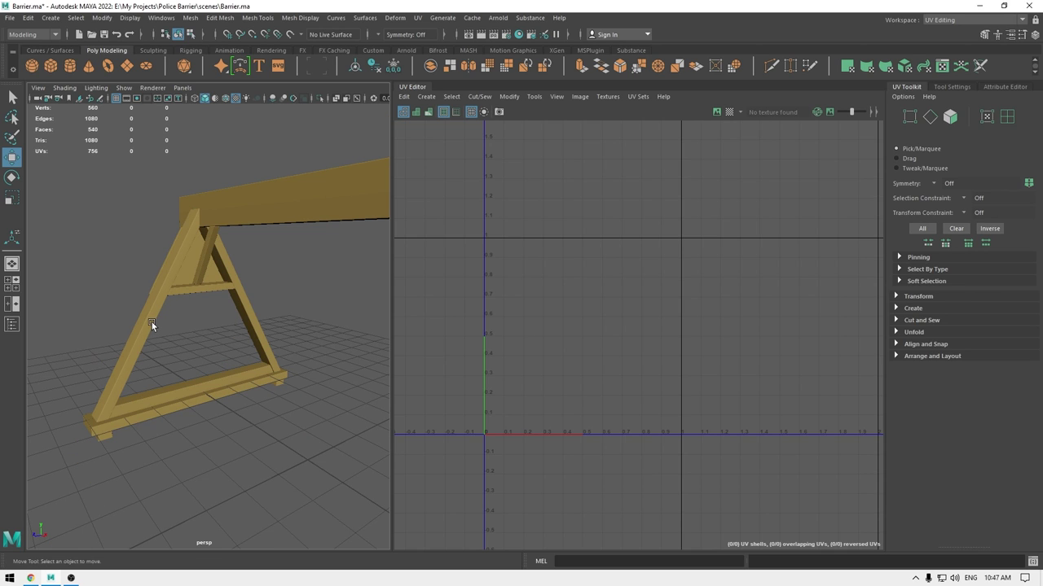
# With the unwrapped leg selected, reset the Transfer Attributes options and set the sample space to Component.
pyautogui.click(151, 322)
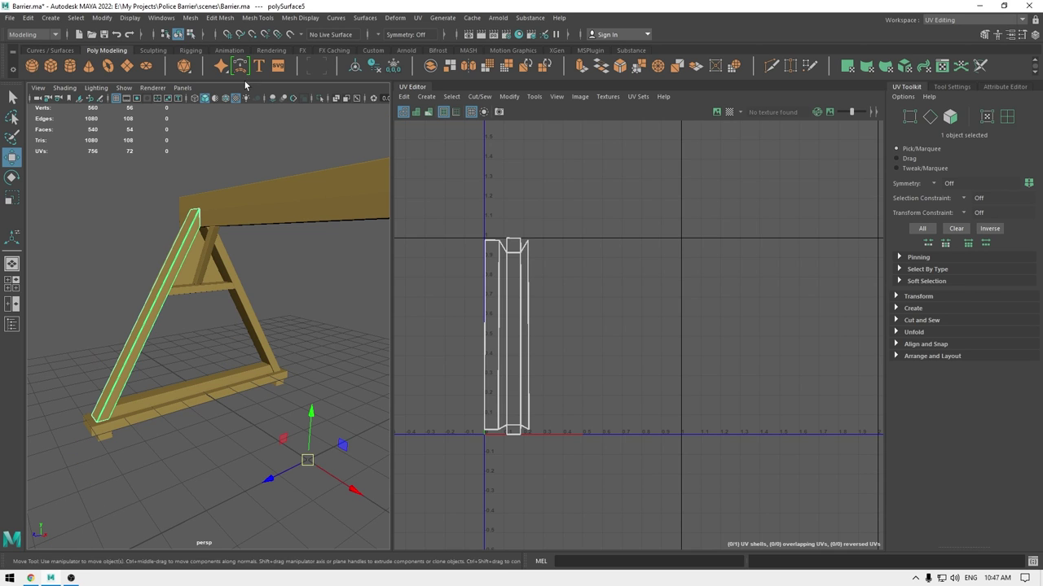
pyautogui.click(190, 17)
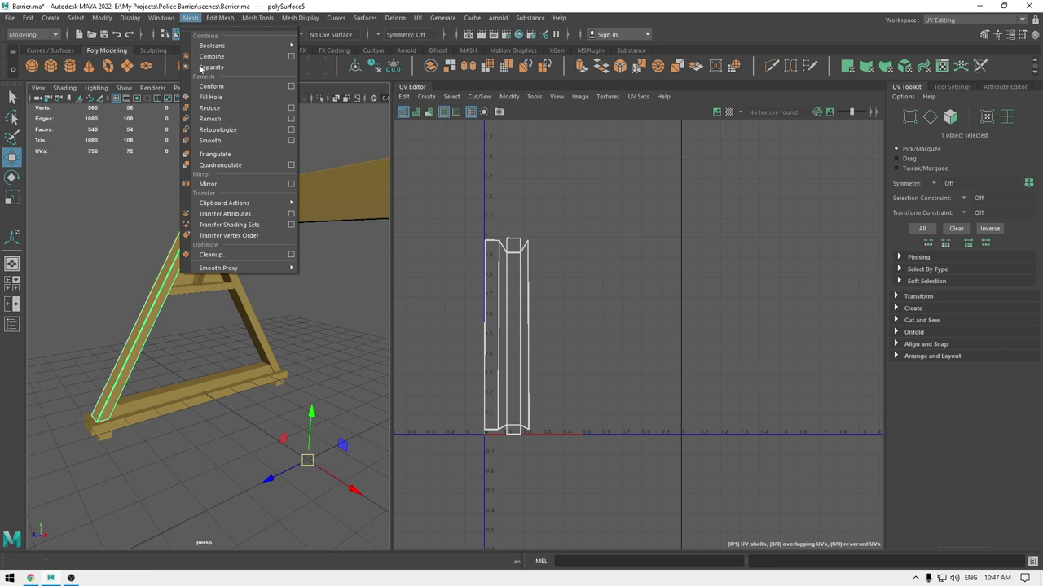
pyautogui.click(291, 216)
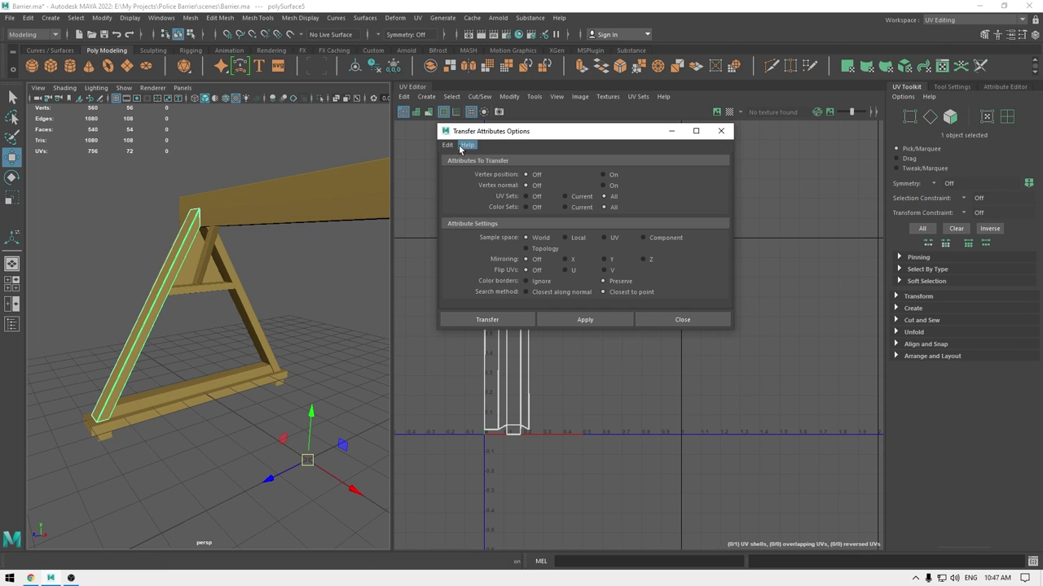
pyautogui.click(447, 144)
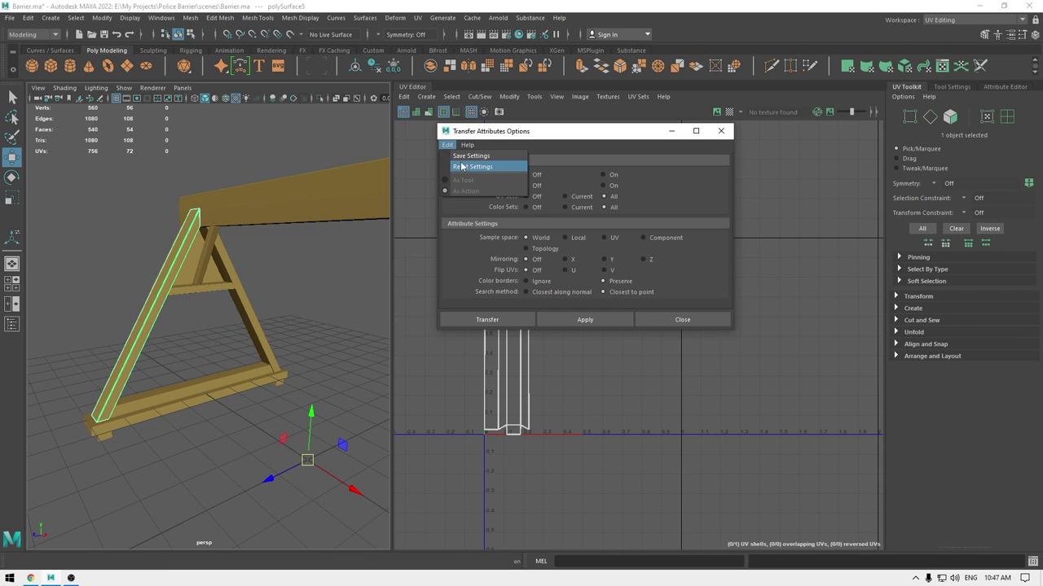
pyautogui.click(462, 166)
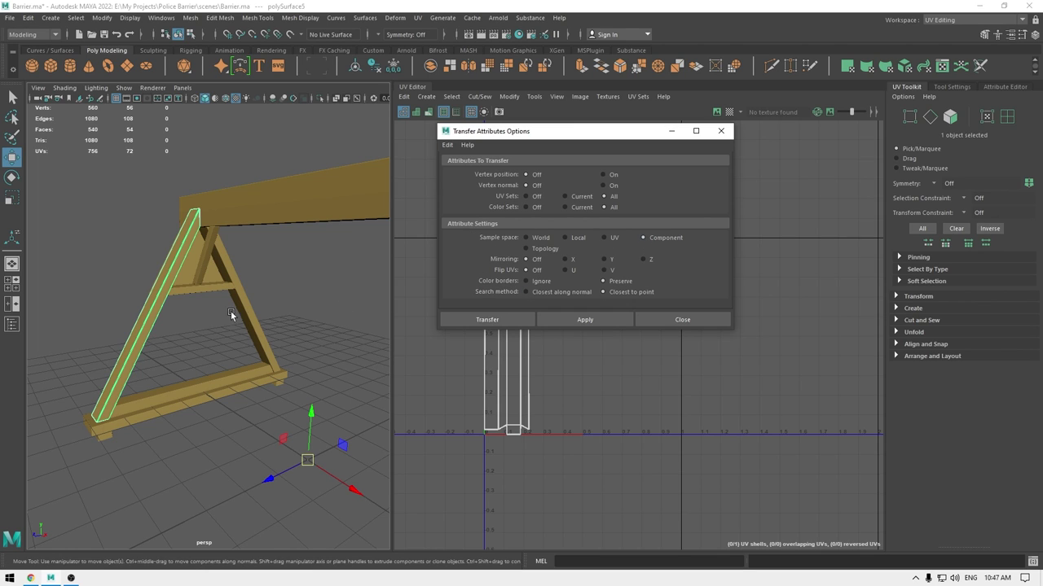
# Examine the unwrapped leg's UV layout with the Transfer Attributes options moved aside.
pyautogui.click(181, 317)
pyautogui.click(150, 320)
pyautogui.moveTo(160, 356)
pyautogui.keyDown('alt'); pyautogui.mouseDown()
pyautogui.moveTo(169, 336)
pyautogui.moveTo(140, 358)
pyautogui.mouseUp(); pyautogui.keyUp('alt')
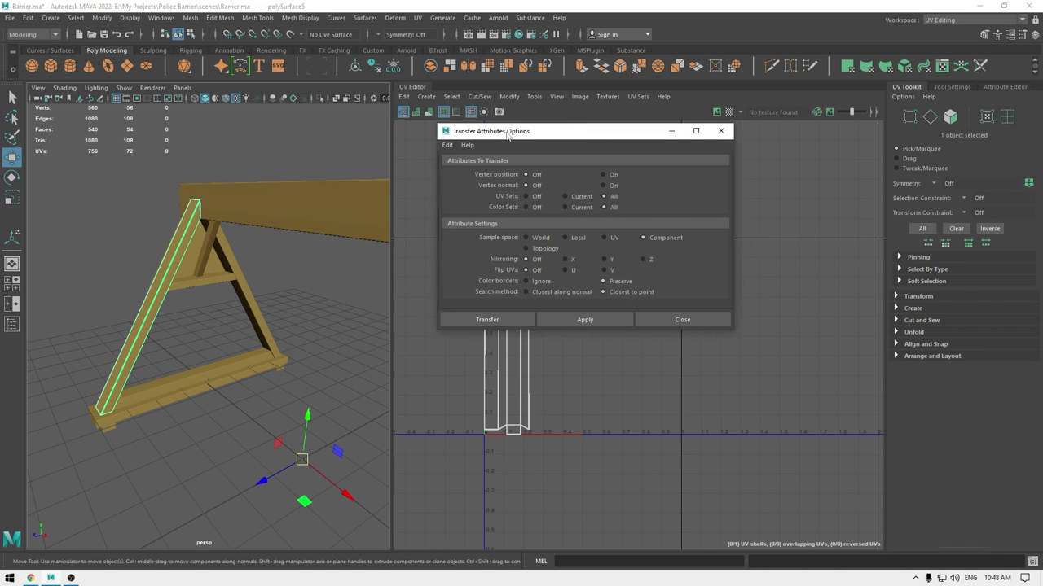
pyautogui.moveTo(508, 131); pyautogui.dragTo(833, 131)
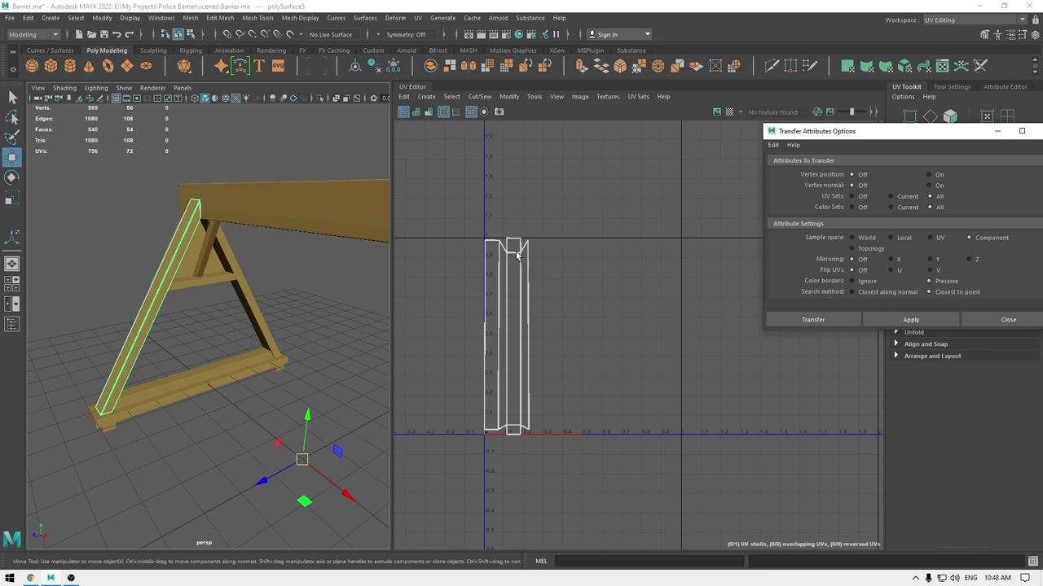
pyautogui.keyDown('alt'); pyautogui.moveTo(515, 255); pyautogui.dragTo(530, 315, button='right'); pyautogui.keyUp('alt')
pyautogui.keyDown('alt'); pyautogui.moveTo(530, 315); pyautogui.dragTo(510, 286, button='middle'); pyautogui.keyUp('alt')
pyautogui.click(863, 140)
pyautogui.click(773, 145)
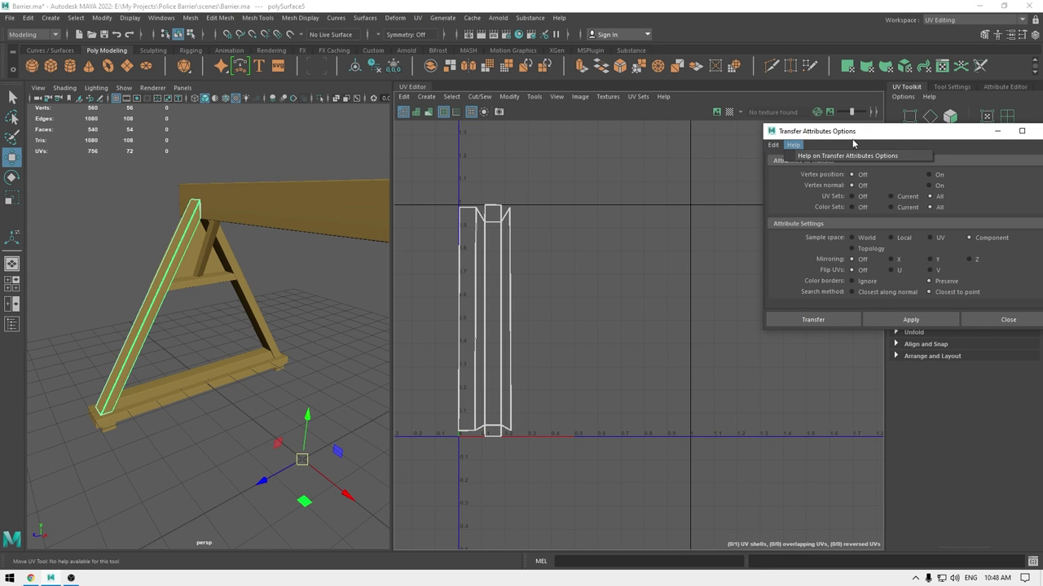
pyautogui.click(865, 137)
pyautogui.moveTo(906, 132); pyautogui.dragTo(749, 135)
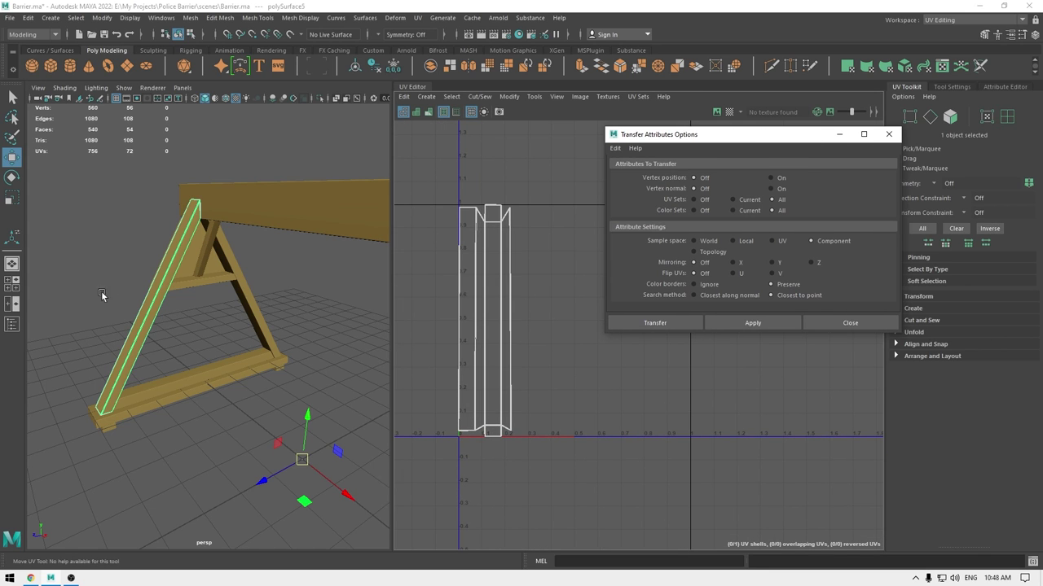
# Transfer all UV sets from the unwrapped leg to the opposite leg and check the UVs of both.
pyautogui.click(145, 303)
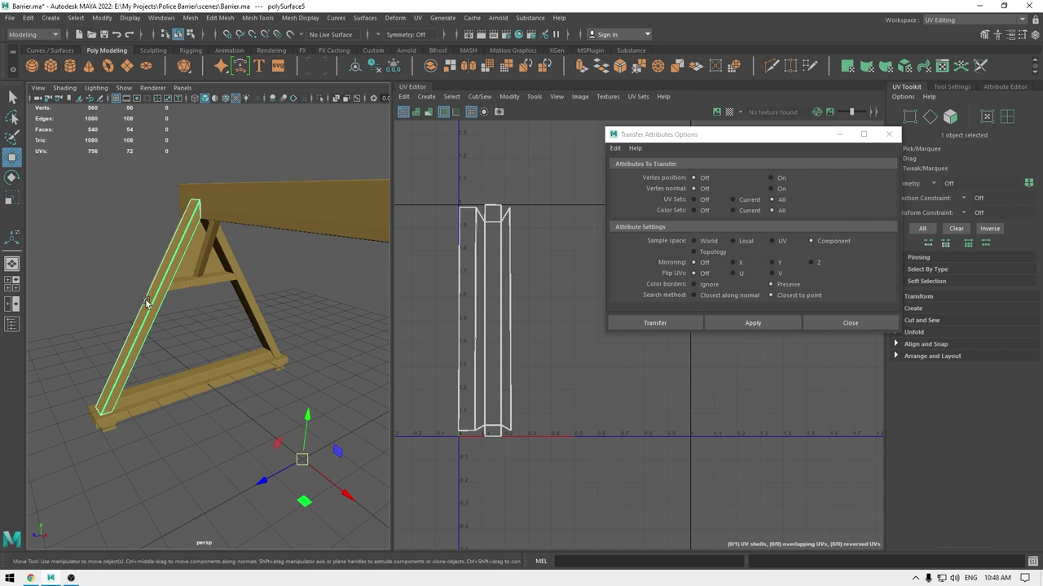
pyautogui.keyDown('shift'); pyautogui.click(262, 324); pyautogui.keyUp('shift')
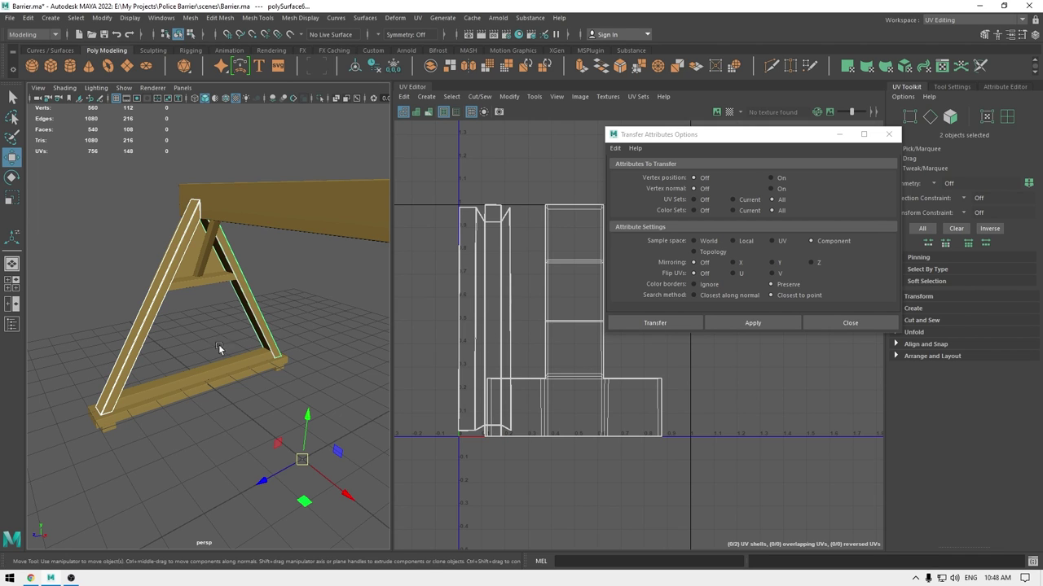
pyautogui.click(665, 325)
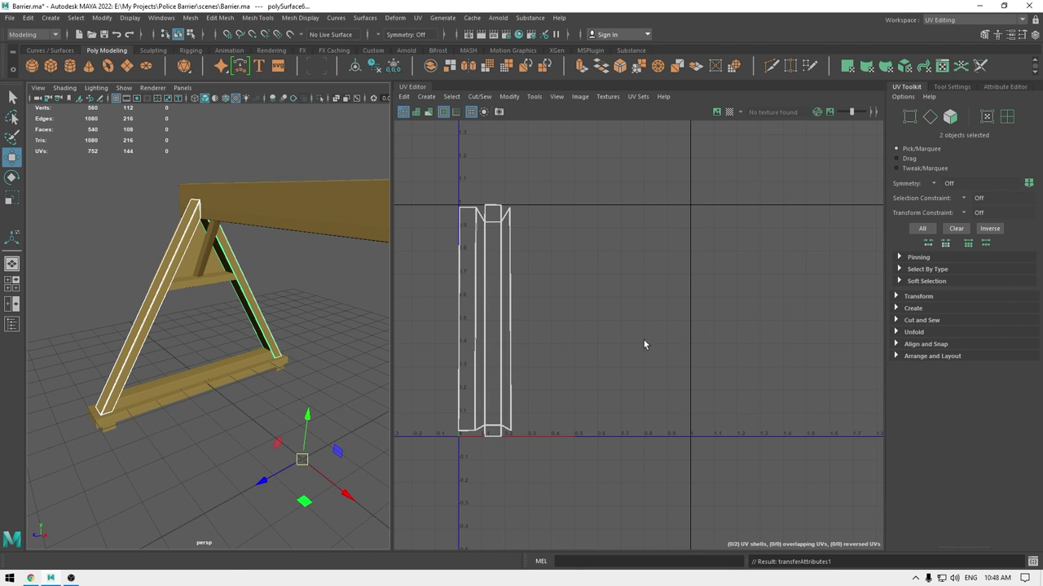
pyautogui.click(255, 317)
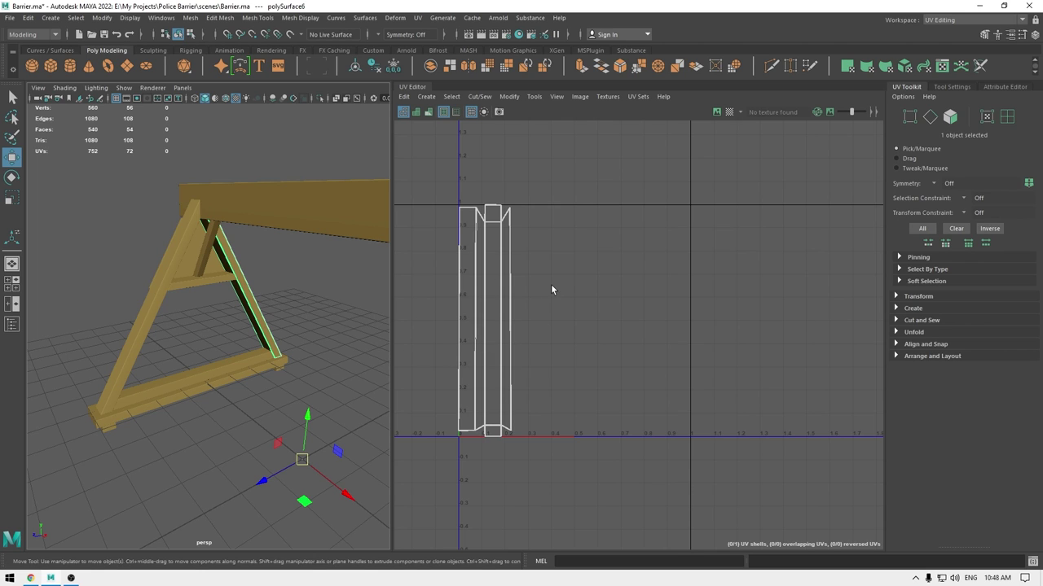
pyautogui.click(140, 315)
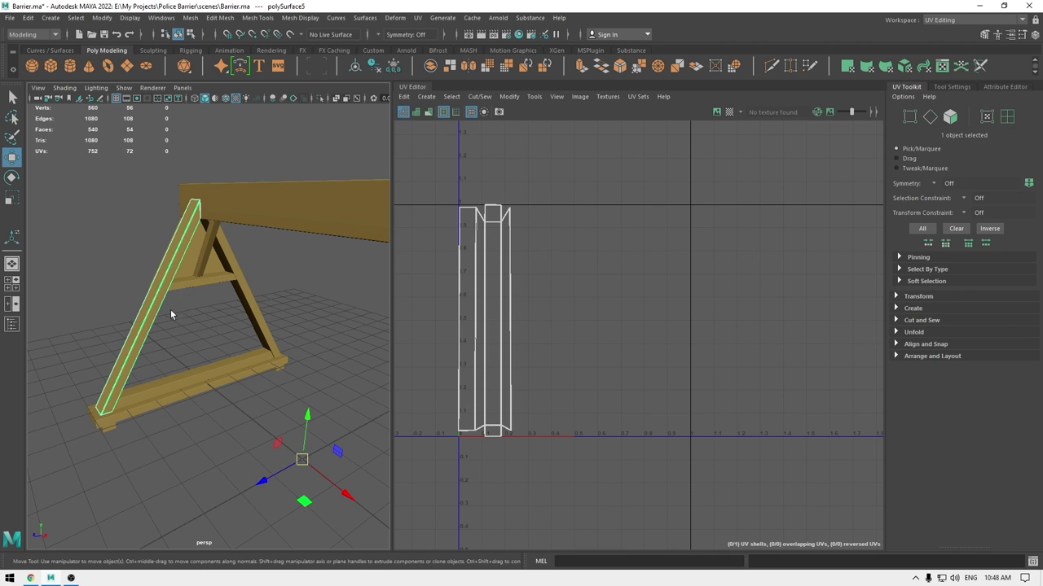
# Apply automatic UV mapping to the long lower crossbeam between the legs of the A-frame.
pyautogui.keyDown('alt'); pyautogui.moveTo(170, 314); pyautogui.dragTo(193, 395); pyautogui.keyUp('alt')
pyautogui.click(182, 276)
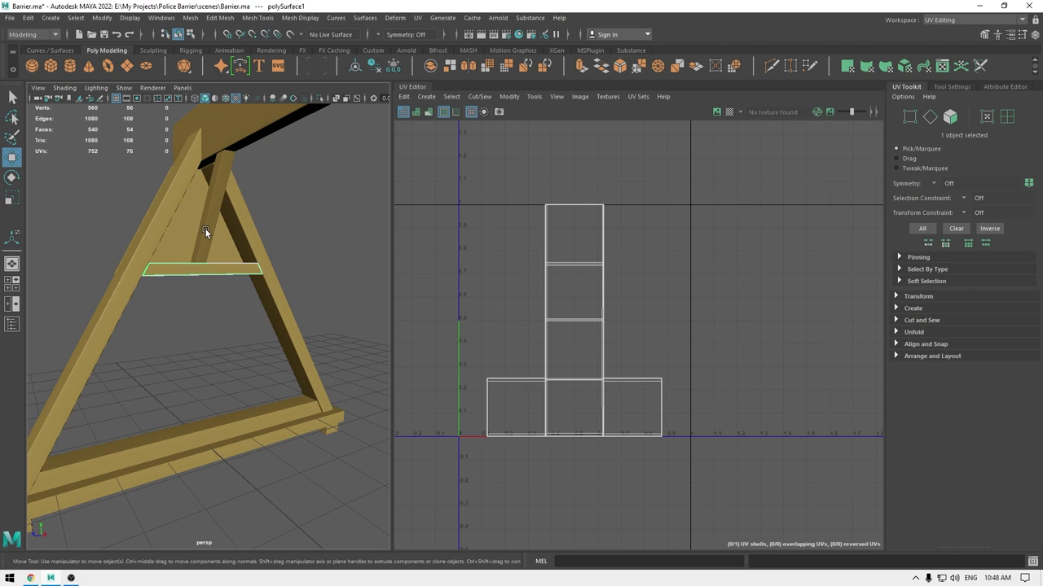
pyautogui.click(211, 232)
pyautogui.click(215, 262)
pyautogui.keyDown('alt'); pyautogui.moveTo(188, 331); pyautogui.dragTo(202, 378); pyautogui.keyUp('alt')
pyautogui.click(164, 319)
pyautogui.keyDown('alt'); pyautogui.moveTo(175, 345); pyautogui.dragTo(247, 288); pyautogui.keyUp('alt')
pyautogui.keyDown('alt'); pyautogui.moveTo(219, 421); pyautogui.dragTo(236, 410, button='middle'); pyautogui.keyUp('alt')
pyautogui.keyDown('alt'); pyautogui.moveTo(235, 411); pyautogui.dragTo(204, 346); pyautogui.keyUp('alt')
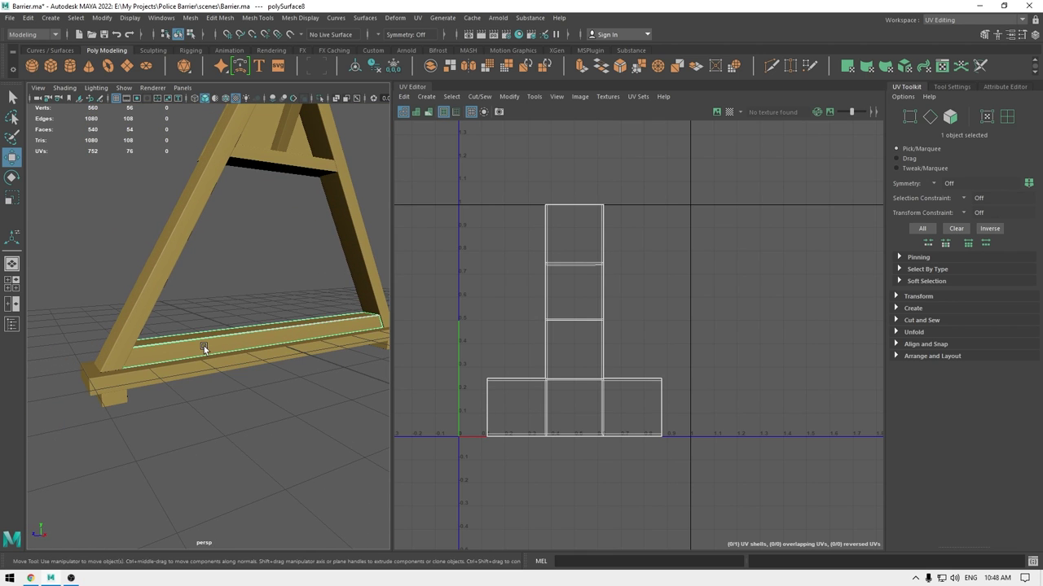
pyautogui.click(426, 96)
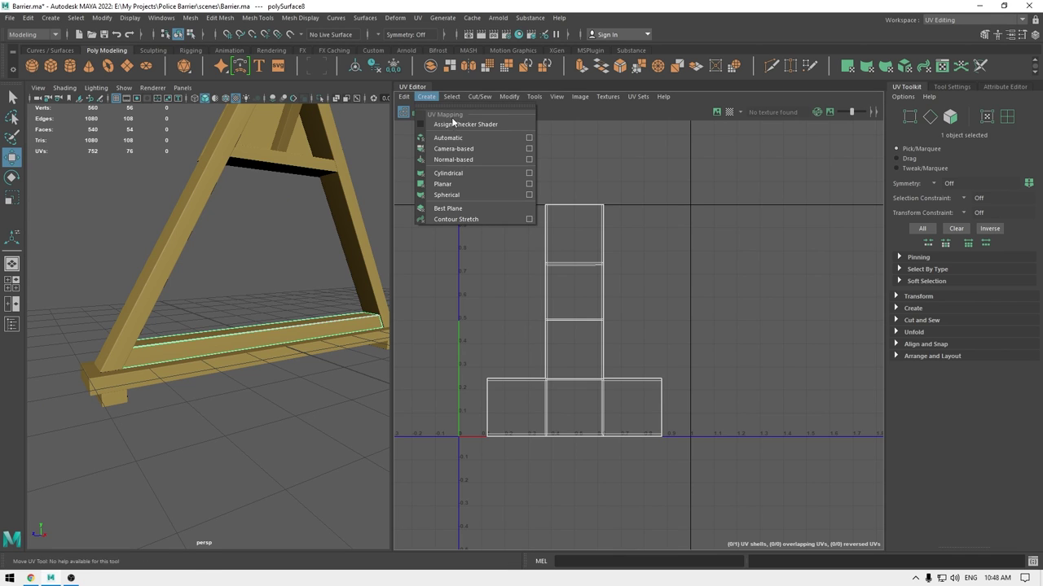
pyautogui.click(458, 138)
# Move and sew the crossbeam's long side shells together along their long edges into one strip.
pyautogui.moveTo(543, 218); pyautogui.dragTo(542, 183, button='right')
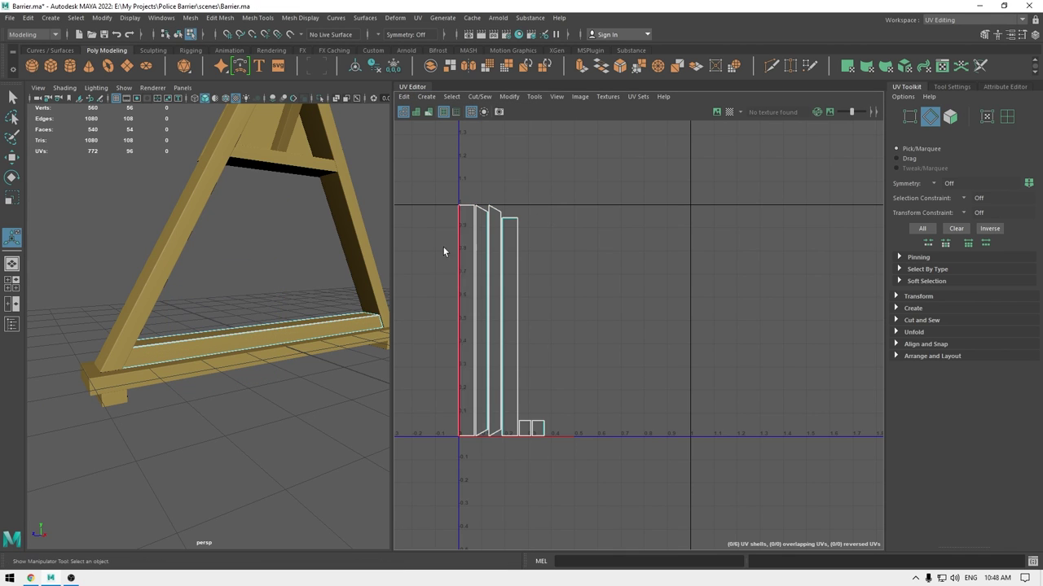
pyautogui.click(452, 248)
pyautogui.keyDown('shift'); pyautogui.moveTo(441, 265); pyautogui.dragTo(437, 179, button='right'); pyautogui.keyUp('shift')
pyautogui.click(453, 252)
pyautogui.click(441, 246)
# Move and sew the two small end caps onto the upper and lower ends of the crossbeam's middle strip.
pyautogui.click(470, 202)
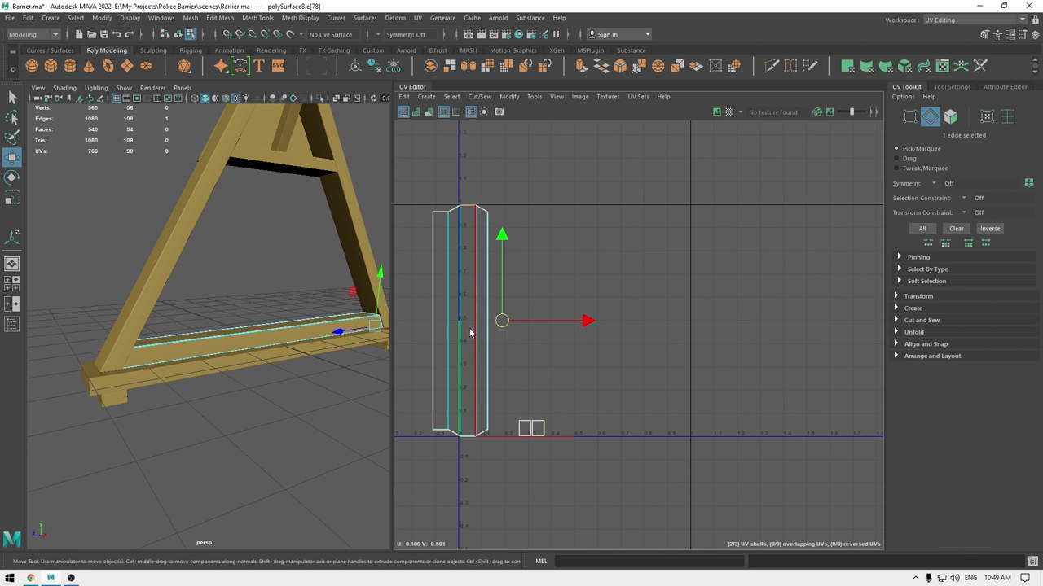
pyautogui.keyDown('shift'); pyautogui.click(470, 439); pyautogui.keyUp('shift')
pyautogui.keyDown('shift'); pyautogui.moveTo(488, 473); pyautogui.dragTo(490, 441, button='right'); pyautogui.keyUp('shift')
# Sew the bevel edges at the right corner of the crossbeam shell's lower end cap.
pyautogui.keyDown('alt'); pyautogui.moveTo(493, 300); pyautogui.dragTo(556, 189, button='middle'); pyautogui.keyUp('alt')
pyautogui.keyDown('alt'); pyautogui.moveTo(559, 290); pyautogui.dragTo(603, 333, button='right'); pyautogui.keyUp('alt')
pyautogui.keyDown('alt'); pyautogui.moveTo(603, 334); pyautogui.dragTo(615, 301, button='middle'); pyautogui.keyUp('alt')
pyautogui.keyDown('alt'); pyautogui.moveTo(615, 301); pyautogui.dragTo(655, 330, button='right'); pyautogui.keyUp('alt')
pyautogui.moveTo(646, 252); pyautogui.dragTo(658, 310)
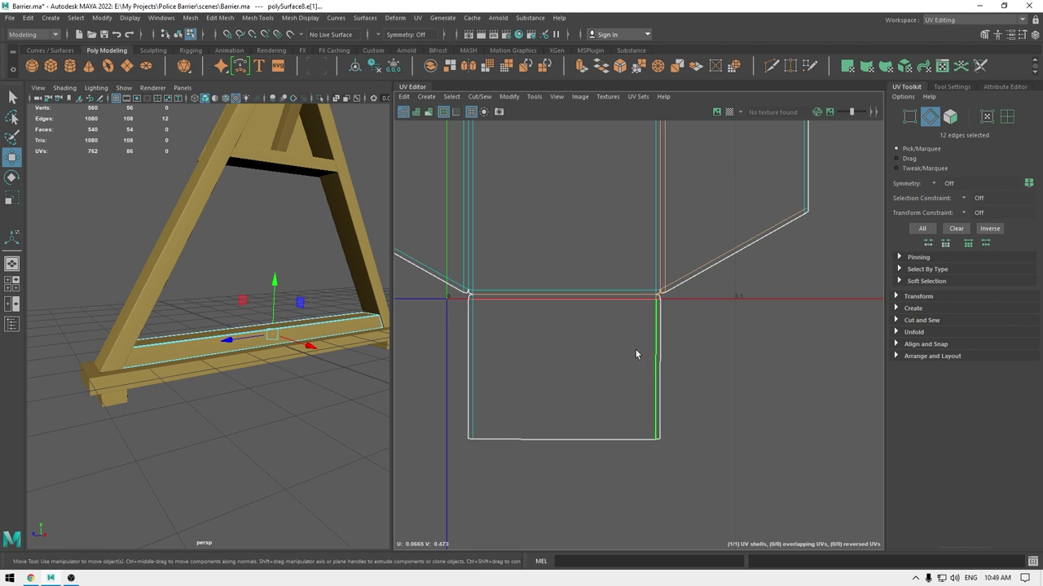
pyautogui.keyDown('shift'); pyautogui.moveTo(636, 350); pyautogui.dragTo(633, 318, button='right'); pyautogui.keyUp('shift')
# Sew the bevel edges at the left corner of the crossbeam shell's lower end cap.
pyautogui.keyDown('alt'); pyautogui.moveTo(572, 254); pyautogui.dragTo(627, 242, button='middle'); pyautogui.keyUp('alt')
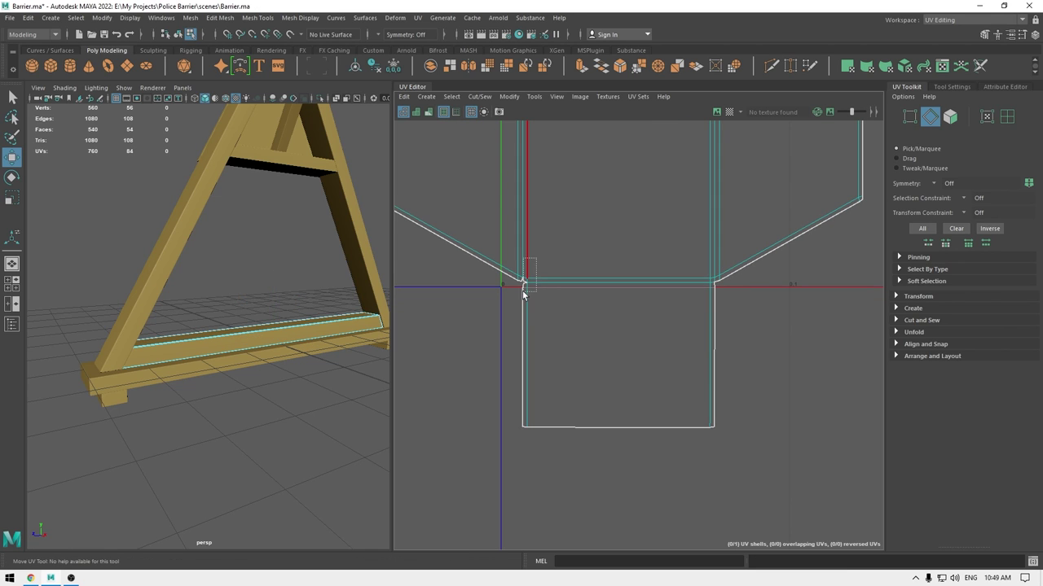
pyautogui.moveTo(523, 295); pyautogui.dragTo(524, 293)
pyautogui.keyDown('shift'); pyautogui.moveTo(546, 281); pyautogui.dragTo(579, 287, button='right'); pyautogui.keyUp('shift')
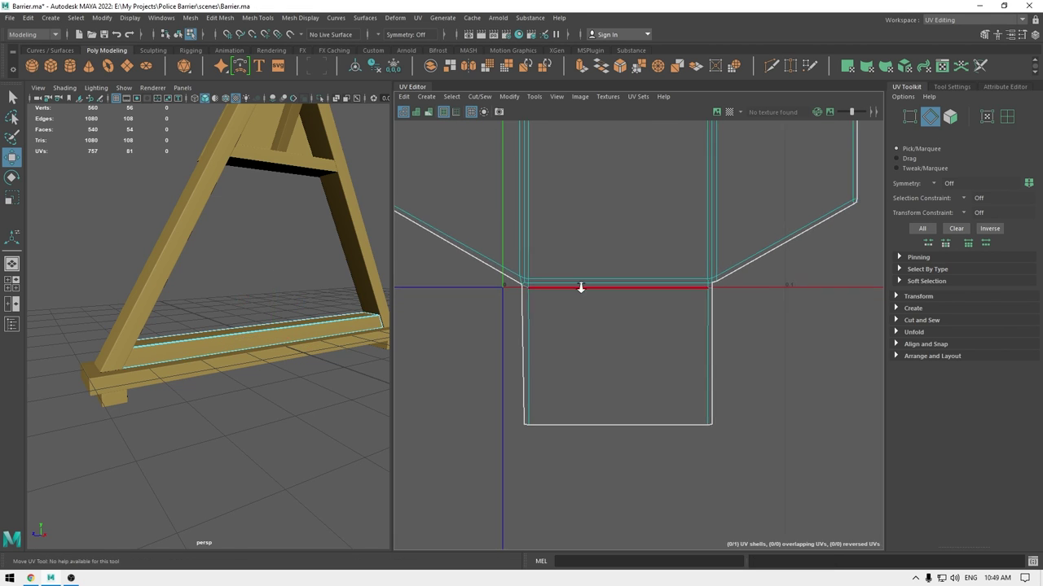
# Sew the bevel edges at the crossbeam shell's lower end where the outer left strip meets the slanted strip.
pyautogui.scroll(-2, 579, 287)
pyautogui.keyDown('alt'); pyautogui.moveTo(488, 245); pyautogui.dragTo(590, 327, button='middle'); pyautogui.keyUp('alt')
pyautogui.moveTo(588, 350); pyautogui.dragTo(590, 357)
pyautogui.keyDown('shift'); pyautogui.moveTo(589, 359); pyautogui.dragTo(589, 209, button='right'); pyautogui.keyUp('shift')
pyautogui.scroll(4, 555, 286)
pyautogui.keyDown('alt'); pyautogui.moveTo(600, 438); pyautogui.dragTo(616, 275, button='middle'); pyautogui.keyUp('alt')
pyautogui.scroll(4, 618, 272)
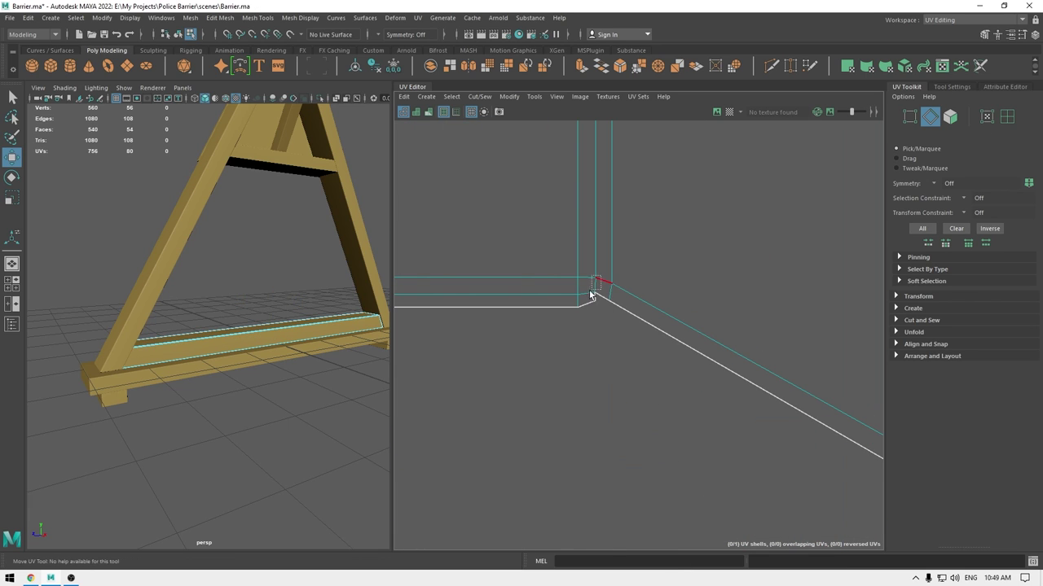
pyautogui.moveTo(590, 291); pyautogui.dragTo(582, 303)
pyautogui.keyDown('shift'); pyautogui.moveTo(583, 303); pyautogui.dragTo(624, 283, button='right'); pyautogui.keyUp('shift')
# Sew the bevel edges at the crossbeam shell's upper end where the outer left strip meets the slanted strip.
pyautogui.scroll(-4, 625, 283)
pyautogui.keyDown('alt'); pyautogui.moveTo(624, 283); pyautogui.dragTo(640, 359, button='middle'); pyautogui.keyUp('alt')
pyautogui.scroll(-4, 588, 131)
pyautogui.keyDown('alt'); pyautogui.moveTo(591, 154); pyautogui.dragTo(670, 334, button='middle'); pyautogui.keyUp('alt')
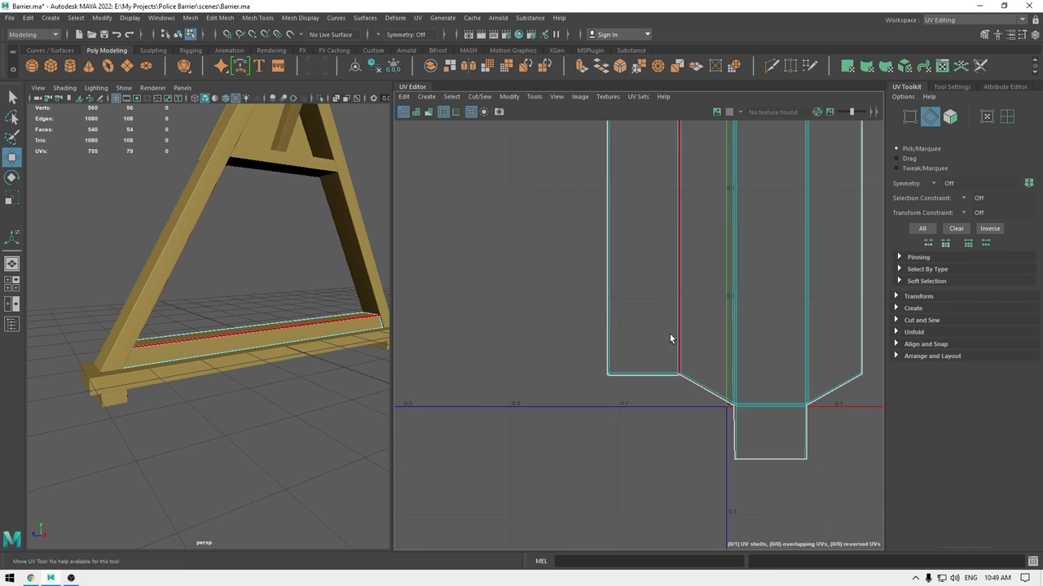
pyautogui.scroll(-2, 669, 334)
pyautogui.keyDown('alt'); pyautogui.moveTo(706, 128); pyautogui.dragTo(623, 505, button='middle'); pyautogui.keyUp('alt')
pyautogui.scroll(-3, 582, 192)
pyautogui.scroll(6, 631, 252)
pyautogui.keyDown('alt'); pyautogui.moveTo(636, 258); pyautogui.dragTo(719, 460, button='middle'); pyautogui.keyUp('alt')
pyautogui.scroll(5, 657, 401)
pyautogui.keyDown('alt'); pyautogui.moveTo(657, 400); pyautogui.dragTo(669, 440, button='middle'); pyautogui.keyUp('alt')
pyautogui.scroll(3, 584, 214)
pyautogui.keyDown('alt'); pyautogui.moveTo(583, 213); pyautogui.dragTo(611, 290, button='middle'); pyautogui.keyUp('alt')
pyautogui.scroll(3, 611, 290)
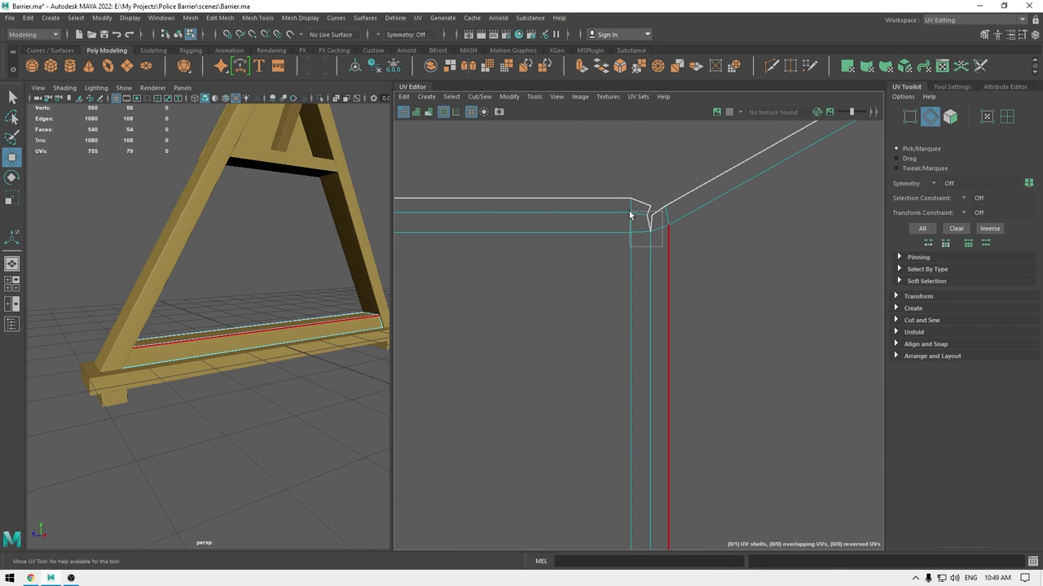
pyautogui.moveTo(629, 212); pyautogui.dragTo(629, 213)
pyautogui.keyDown('shift'); pyautogui.moveTo(630, 213); pyautogui.dragTo(628, 107, button='right'); pyautogui.keyUp('shift')
pyautogui.click(717, 180)
# Sew the bevel edges at the left corner of the crossbeam shell's upper end cap.
pyautogui.scroll(-3, 717, 181)
pyautogui.keyDown('alt'); pyautogui.moveTo(720, 184); pyautogui.dragTo(523, 398, button='middle'); pyautogui.keyUp('alt')
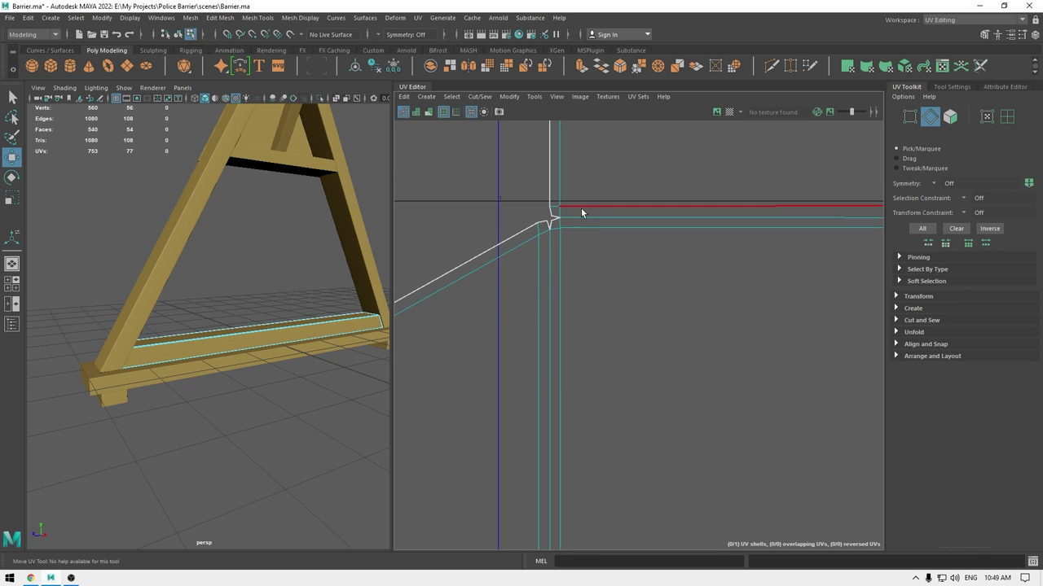
pyautogui.moveTo(580, 210); pyautogui.dragTo(548, 245)
pyautogui.keyDown('shift'); pyautogui.moveTo(568, 257); pyautogui.dragTo(568, 155, button='right'); pyautogui.keyUp('shift')
pyautogui.click(650, 193)
# Sew the bevel edges at the right corner of the crossbeam shell's upper end cap.
pyautogui.scroll(-3, 649, 193)
pyautogui.keyDown('alt'); pyautogui.moveTo(708, 305); pyautogui.dragTo(584, 316, button='middle'); pyautogui.keyUp('alt')
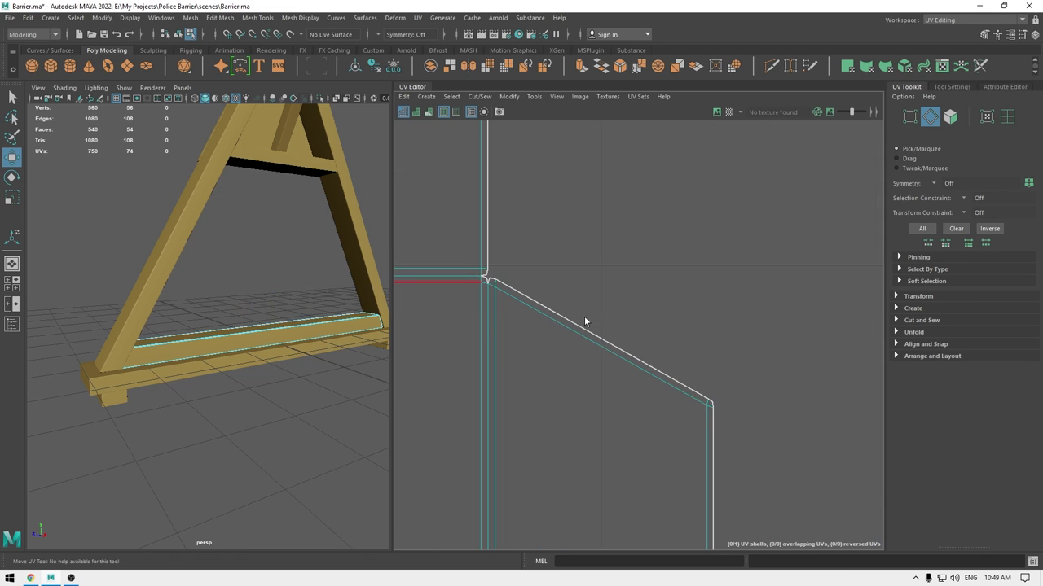
pyautogui.click(456, 264)
pyautogui.moveTo(488, 317); pyautogui.dragTo(483, 315)
pyautogui.keyDown('shift'); pyautogui.moveTo(479, 313); pyautogui.dragTo(478, 211, button='right'); pyautogui.keyUp('shift')
pyautogui.click(525, 233)
pyautogui.moveTo(496, 300); pyautogui.dragTo(478, 277)
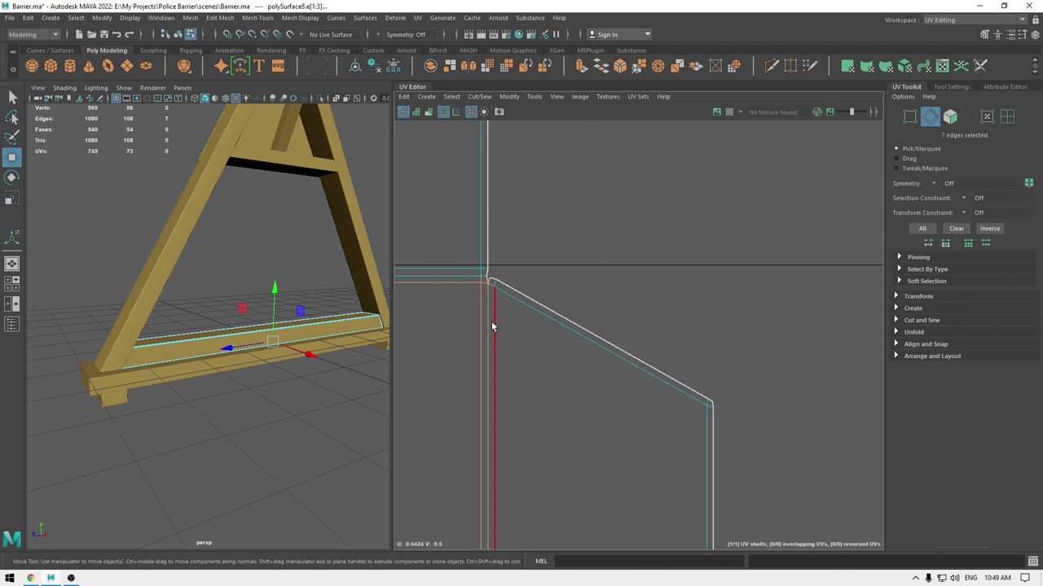
pyautogui.keyDown('shift'); pyautogui.moveTo(491, 321); pyautogui.dragTo(490, 224, button='right'); pyautogui.keyUp('shift')
pyautogui.scroll(-5, 539, 375)
pyautogui.click(514, 172)
# Select the crossbeam's complete UV shell and fit it into the 0 to 1 UV space.
pyautogui.keyDown('alt'); pyautogui.moveTo(516, 173); pyautogui.dragTo(718, 193, button='middle'); pyautogui.keyUp('alt')
pyautogui.scroll(-3, 635, 171)
pyautogui.scroll(-5, 614, 163)
pyautogui.moveTo(610, 235)
pyautogui.keyDown('alt'); pyautogui.mouseDown(button='middle')
pyautogui.moveTo(616, 290)
pyautogui.moveTo(611, 218)
pyautogui.mouseUp(button='middle'); pyautogui.keyUp('alt')
pyautogui.moveTo(610, 219); pyautogui.dragTo(570, 205, button='right')
pyautogui.click(671, 390)
pyautogui.keyDown('shift'); pyautogui.moveTo(727, 278); pyautogui.dragTo(590, 300, button='right'); pyautogui.keyUp('shift')
# Select the base beam below the crossbeam and apply automatic UV mapping to it.
pyautogui.scroll(-4, 260, 293)
pyautogui.keyDown('alt'); pyautogui.moveTo(260, 293); pyautogui.dragTo(244, 301); pyautogui.keyUp('alt')
pyautogui.moveTo(245, 301); pyautogui.dragTo(302, 244, button='right')
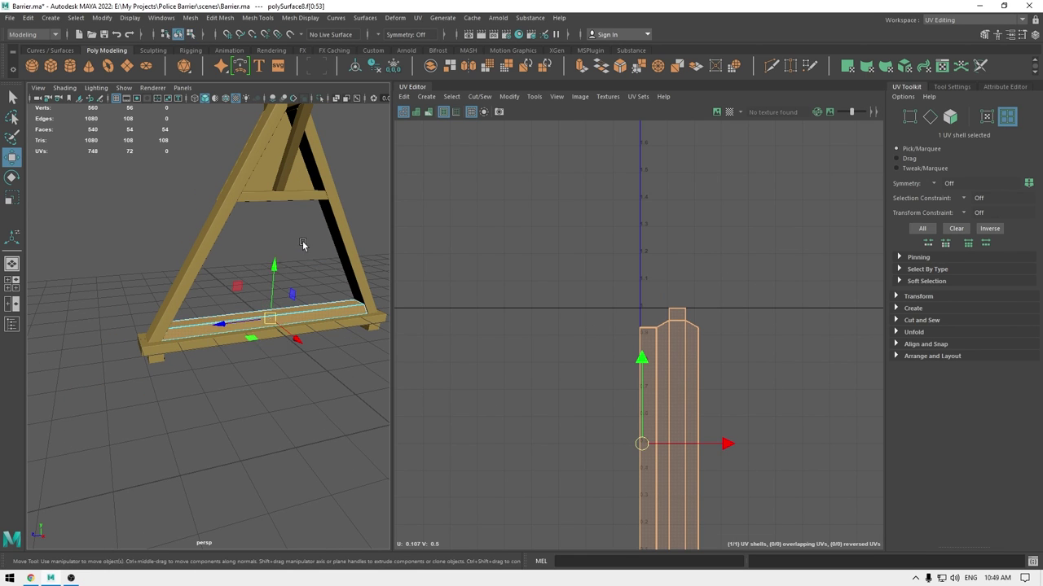
pyautogui.click(335, 325)
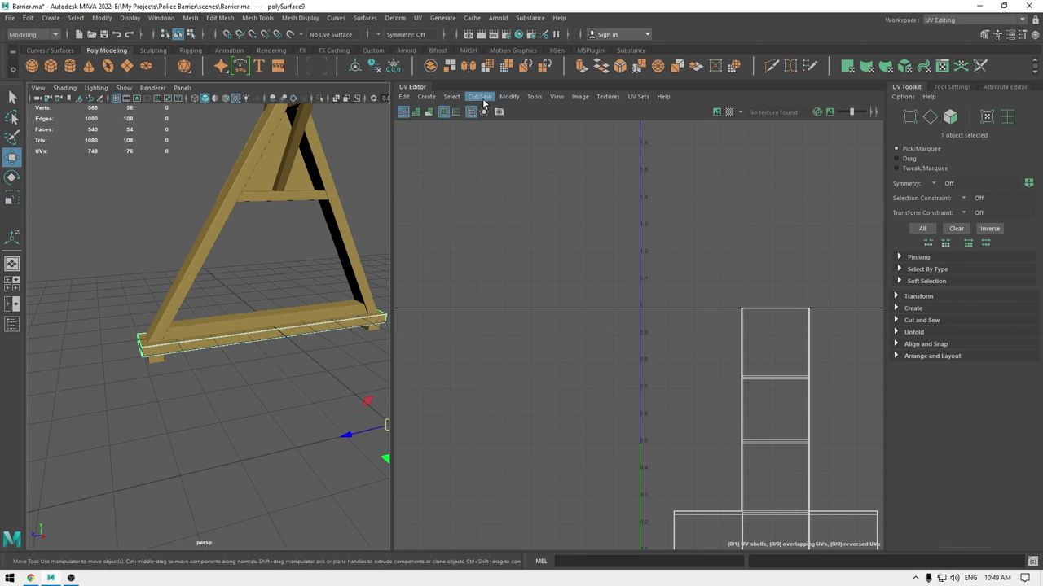
pyautogui.click(426, 96)
pyautogui.click(460, 138)
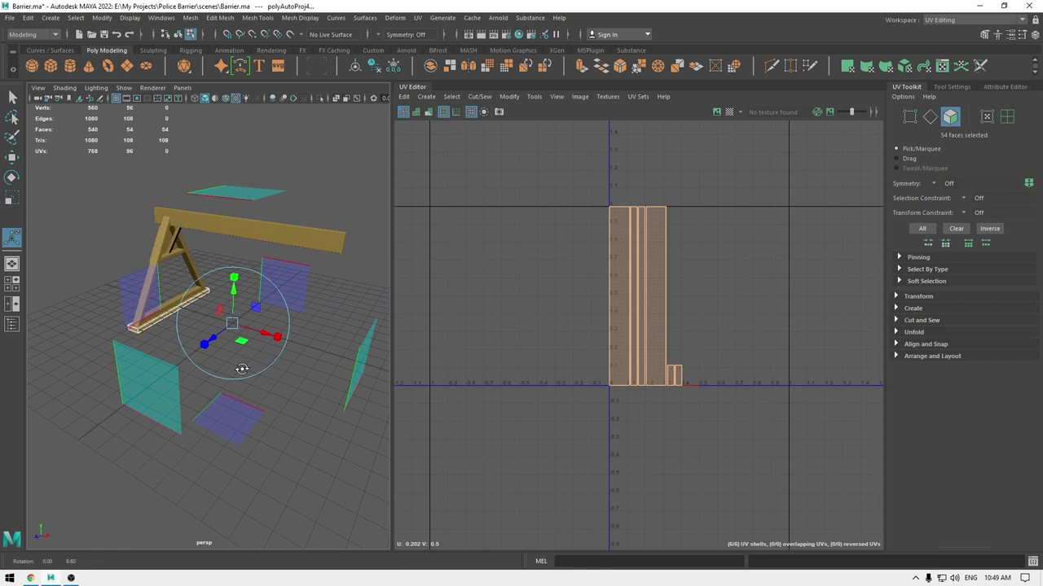
# Move and sew the base beam's long side shells together along their long edges into one strip.
pyautogui.keyDown('alt'); pyautogui.moveTo(246, 329); pyautogui.dragTo(259, 321); pyautogui.keyUp('alt')
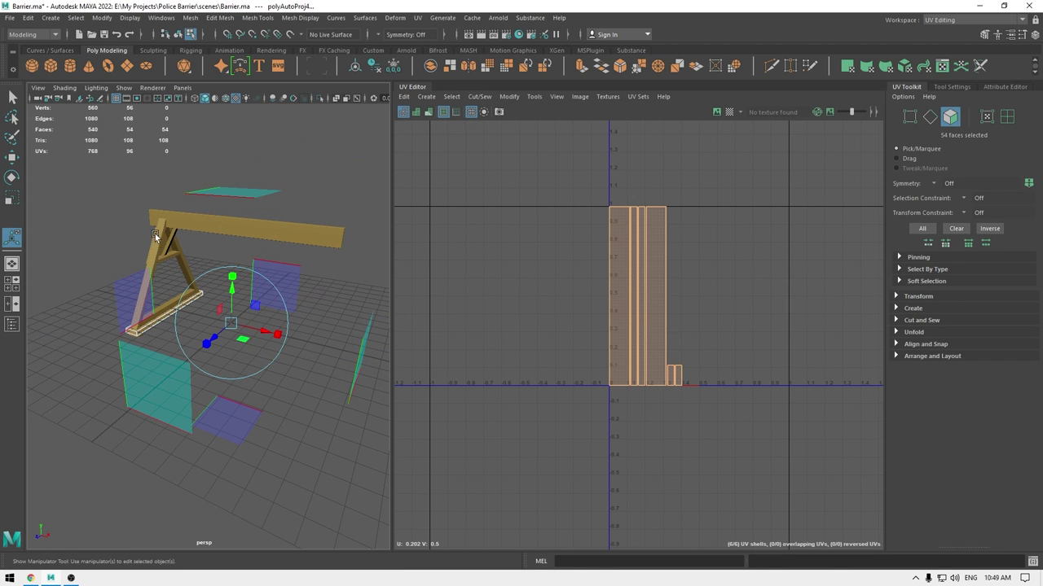
pyautogui.keyDown('alt'); pyautogui.moveTo(642, 244); pyautogui.dragTo(633, 241, button='middle'); pyautogui.keyUp('alt')
pyautogui.keyDown('alt'); pyautogui.moveTo(546, 181); pyautogui.dragTo(695, 445, button='right'); pyautogui.keyUp('alt')
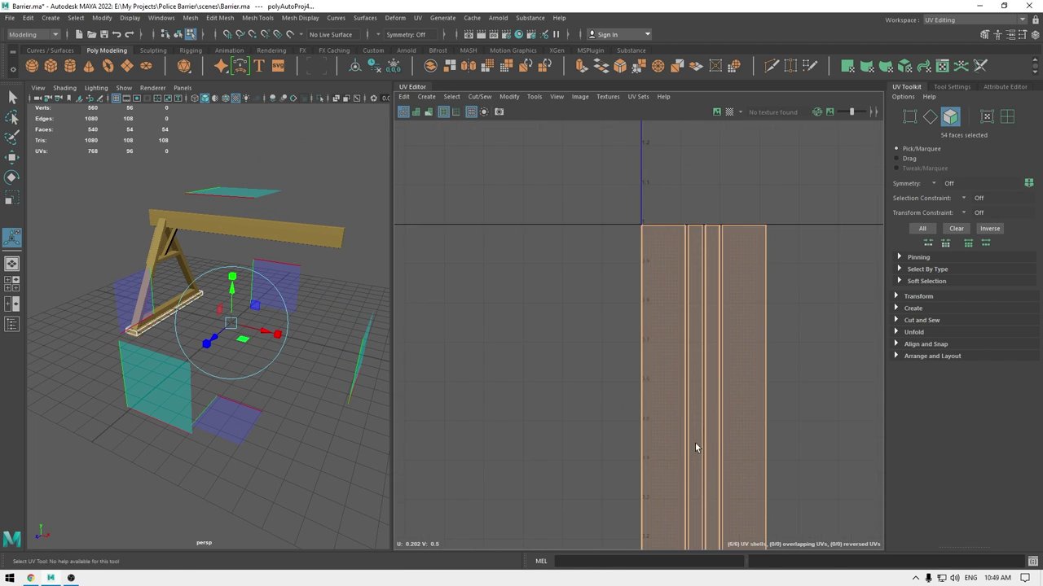
pyautogui.keyDown('alt'); pyautogui.moveTo(694, 445); pyautogui.dragTo(534, 302, button='middle'); pyautogui.keyUp('alt')
pyautogui.moveTo(593, 230); pyautogui.dragTo(587, 187, button='right')
pyautogui.keyDown('alt'); pyautogui.moveTo(587, 186); pyautogui.dragTo(641, 237, button='middle'); pyautogui.keyUp('alt')
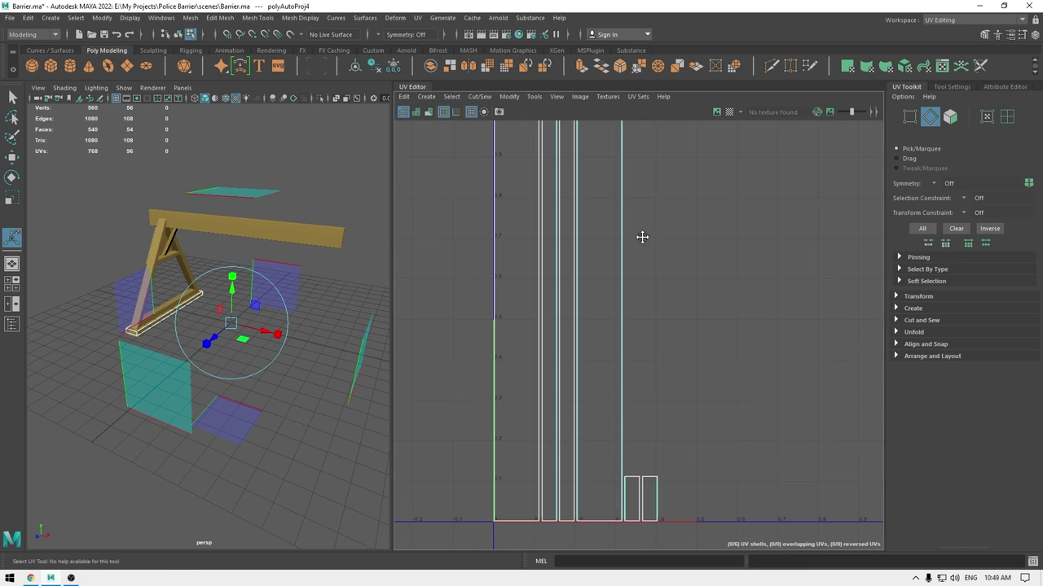
pyautogui.click(622, 239)
pyautogui.keyDown('shift'); pyautogui.moveTo(676, 189); pyautogui.dragTo(652, 196, button='right'); pyautogui.keyUp('shift')
pyautogui.click(620, 233)
pyautogui.keyDown('shift'); pyautogui.moveTo(645, 244); pyautogui.dragTo(647, 191, button='right'); pyautogui.keyUp('shift')
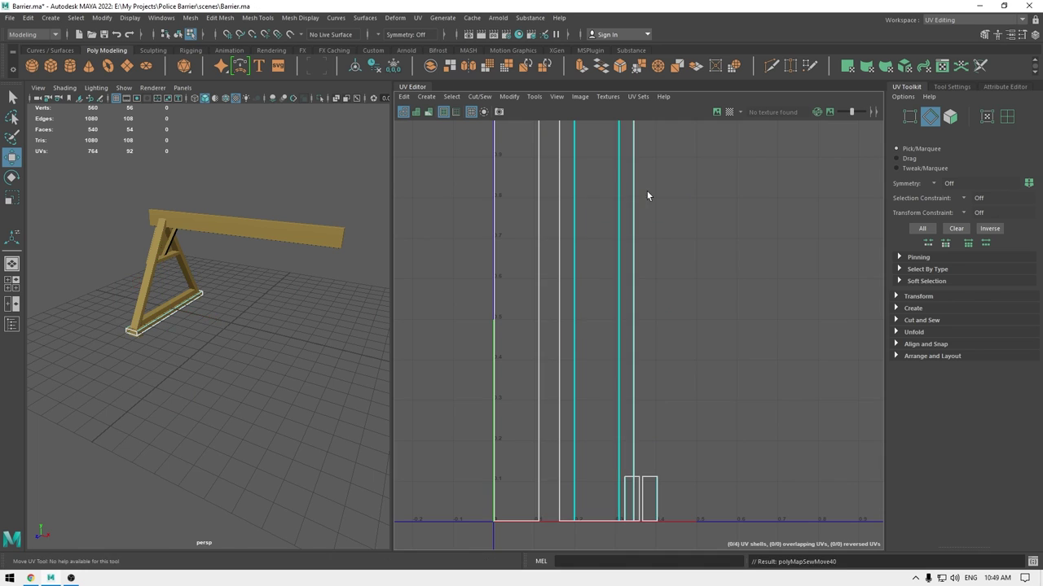
pyautogui.click(637, 228)
pyautogui.keyDown('shift'); pyautogui.moveTo(661, 265); pyautogui.dragTo(660, 217, button='right'); pyautogui.keyUp('shift')
pyautogui.scroll(-3, 655, 212)
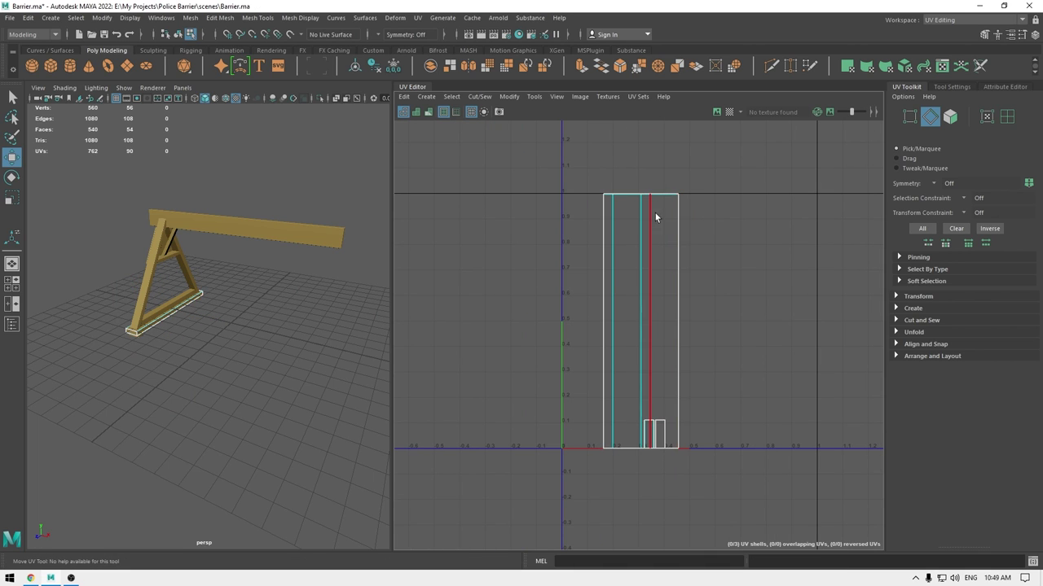
# Move and sew the two small end caps onto the upper and lower ends of the base beam's rightmost strip.
pyautogui.click(659, 194)
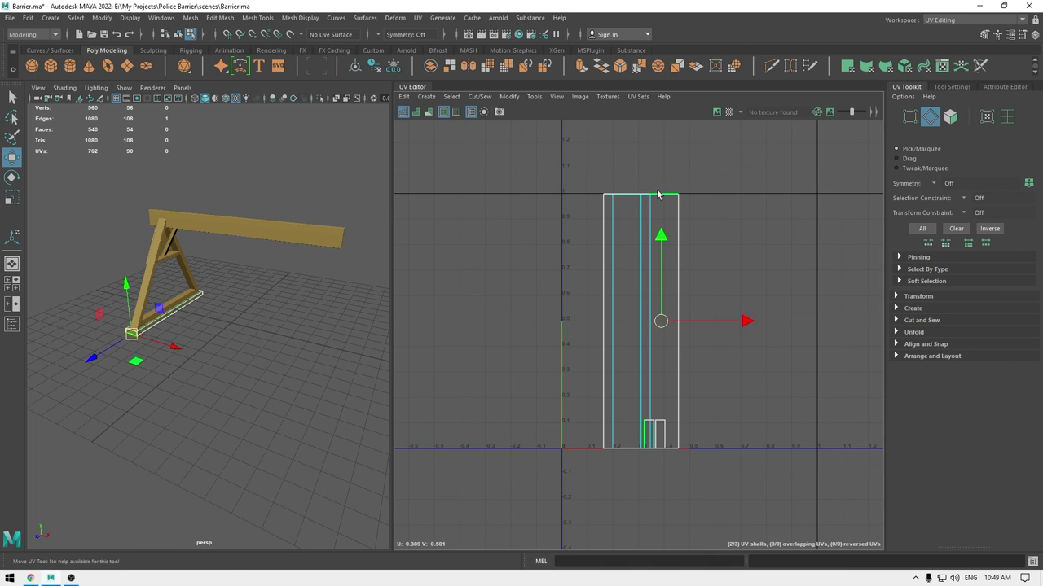
pyautogui.keyDown('shift'); pyautogui.click(667, 449); pyautogui.keyUp('shift')
pyautogui.keyDown('shift'); pyautogui.moveTo(668, 456); pyautogui.dragTo(670, 367, button='right'); pyautogui.keyUp('shift')
# Sew the short bevel edges between the strips along the upper end of the base beam's shell.
pyautogui.keyDown('alt'); pyautogui.moveTo(670, 205); pyautogui.dragTo(769, 440, button='right'); pyautogui.keyUp('alt')
pyautogui.keyDown('alt'); pyautogui.moveTo(612, 371); pyautogui.dragTo(736, 368, button='middle'); pyautogui.keyUp('alt')
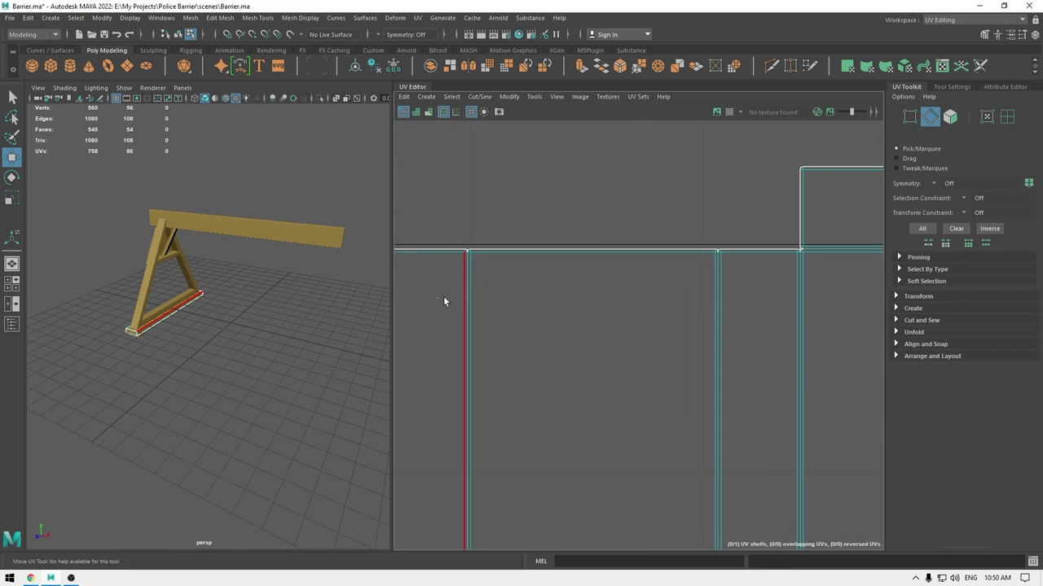
pyautogui.moveTo(437, 298); pyautogui.dragTo(861, 250)
pyautogui.keyDown('shift'); pyautogui.moveTo(797, 294); pyautogui.dragTo(790, 183, button='right'); pyautogui.keyUp('shift')
pyautogui.click(790, 184)
# Sew the bevel edges at the left and right corners of the base beam shell's upper end cap.
pyautogui.keyDown('alt'); pyautogui.moveTo(790, 224); pyautogui.dragTo(689, 222, button='middle'); pyautogui.keyUp('alt')
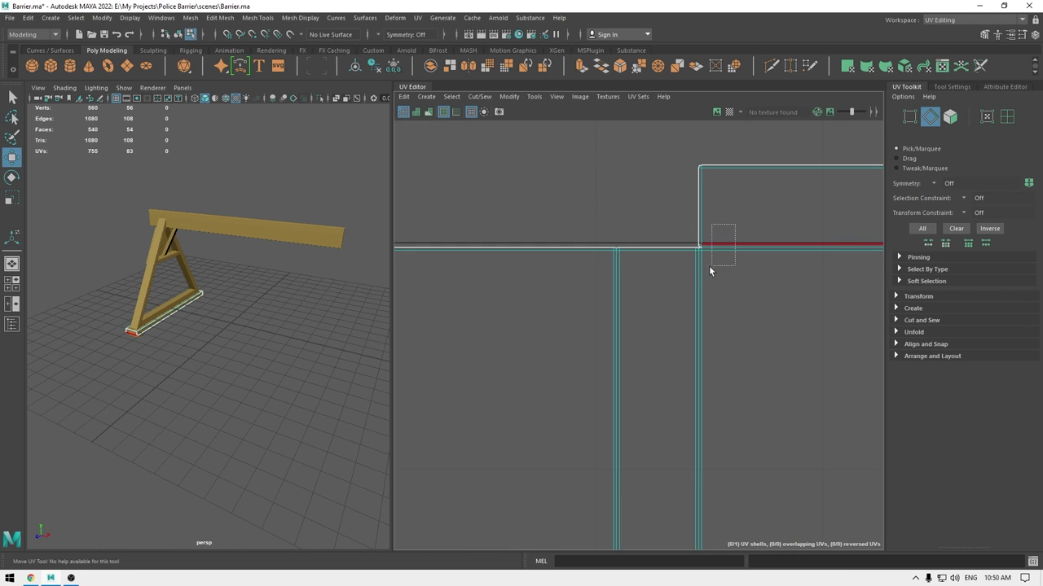
pyautogui.moveTo(700, 273); pyautogui.dragTo(700, 273)
pyautogui.keyDown('shift'); pyautogui.moveTo(736, 315); pyautogui.dragTo(730, 181, button='right'); pyautogui.keyUp('shift')
pyautogui.click(731, 182)
pyautogui.keyDown('alt'); pyautogui.moveTo(744, 283); pyautogui.dragTo(537, 250, button='middle'); pyautogui.keyUp('alt')
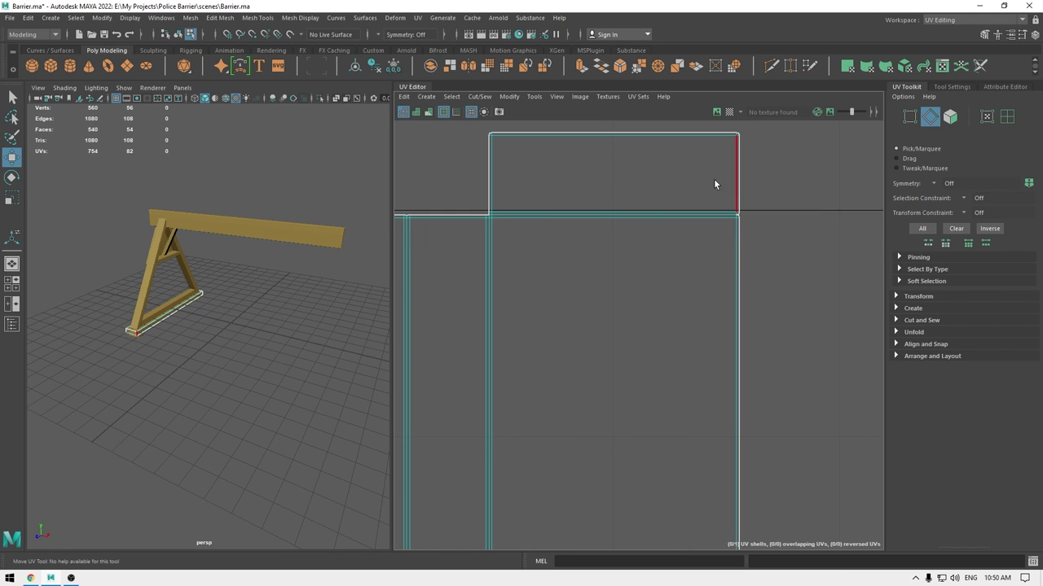
pyautogui.moveTo(719, 202); pyautogui.dragTo(739, 247)
pyautogui.keyDown('shift'); pyautogui.moveTo(738, 248); pyautogui.dragTo(730, 121, button='right'); pyautogui.keyUp('shift')
pyautogui.click(730, 123)
# Sew the short bevel edges between the strips along the lower end of the base beam's shell.
pyautogui.keyDown('alt'); pyautogui.moveTo(763, 406); pyautogui.dragTo(673, 581, button='right'); pyautogui.keyUp('alt')
pyautogui.keyDown('alt'); pyautogui.moveTo(617, 408); pyautogui.dragTo(424, 226, button='middle'); pyautogui.keyUp('alt')
pyautogui.keyDown('alt'); pyautogui.moveTo(739, 313); pyautogui.dragTo(729, 324, button='middle'); pyautogui.keyUp('alt')
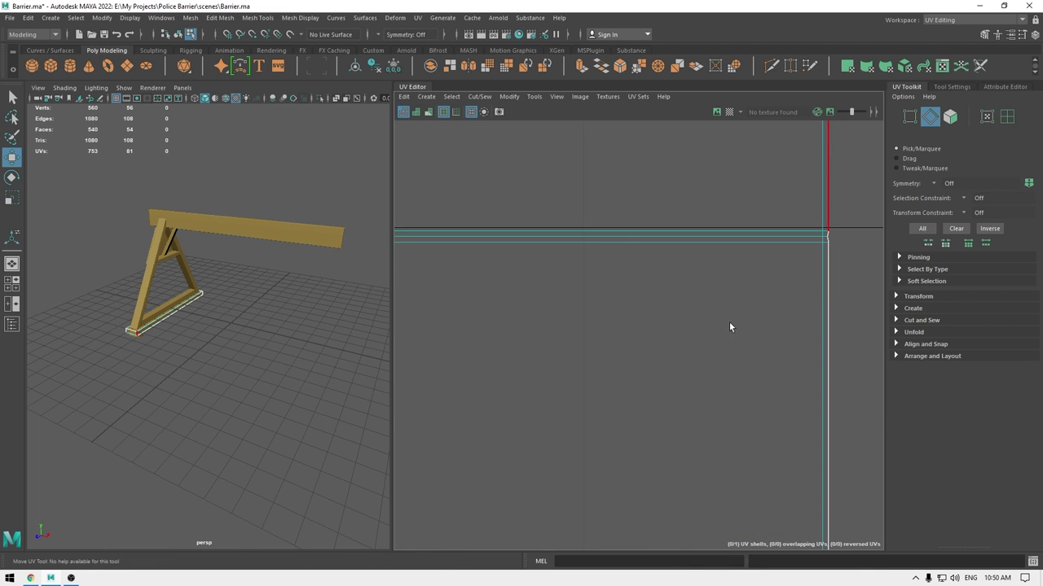
pyautogui.keyDown('alt'); pyautogui.moveTo(731, 328); pyautogui.dragTo(723, 183, button='right'); pyautogui.keyUp('alt')
pyautogui.keyDown('alt'); pyautogui.moveTo(663, 308); pyautogui.dragTo(662, 244, button='right'); pyautogui.keyUp('alt')
pyautogui.keyDown('alt'); pyautogui.moveTo(664, 326); pyautogui.dragTo(665, 35, button='middle'); pyautogui.keyUp('alt')
pyautogui.keyDown('alt'); pyautogui.moveTo(671, 521); pyautogui.dragTo(675, 272, button='middle'); pyautogui.keyUp('alt')
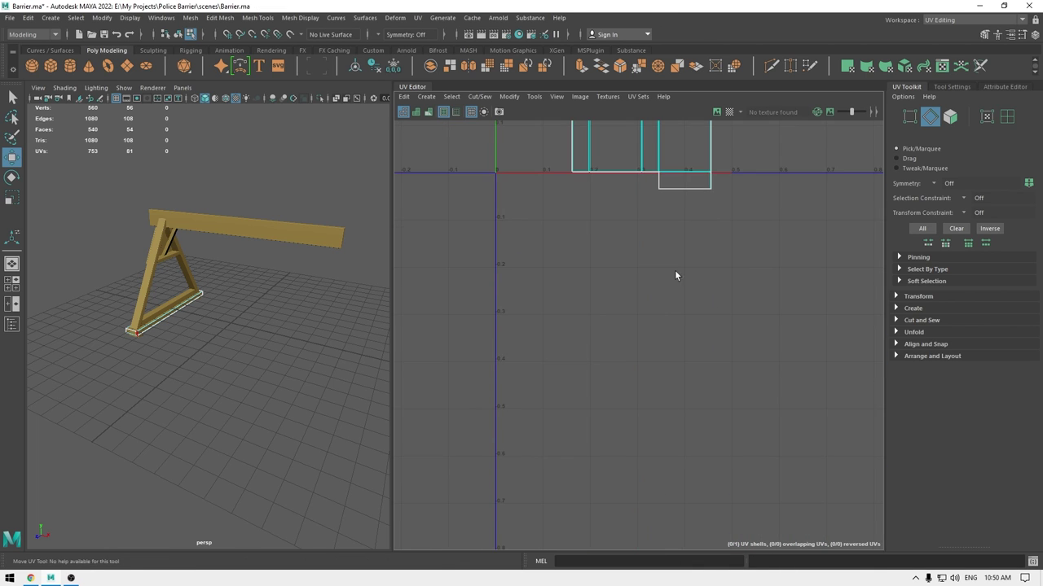
pyautogui.keyDown('alt'); pyautogui.moveTo(674, 273); pyautogui.dragTo(782, 270, button='right'); pyautogui.keyUp('alt')
pyautogui.keyDown('alt'); pyautogui.moveTo(683, 267); pyautogui.dragTo(679, 369, button='middle'); pyautogui.keyUp('alt')
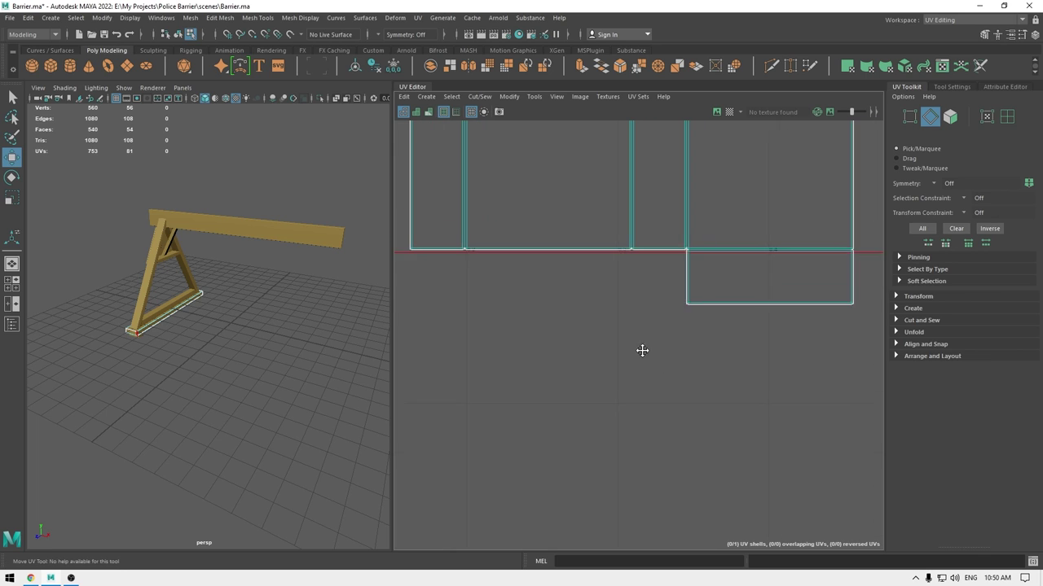
pyautogui.moveTo(448, 226); pyautogui.dragTo(776, 255)
pyautogui.hotkey('shift', 's')
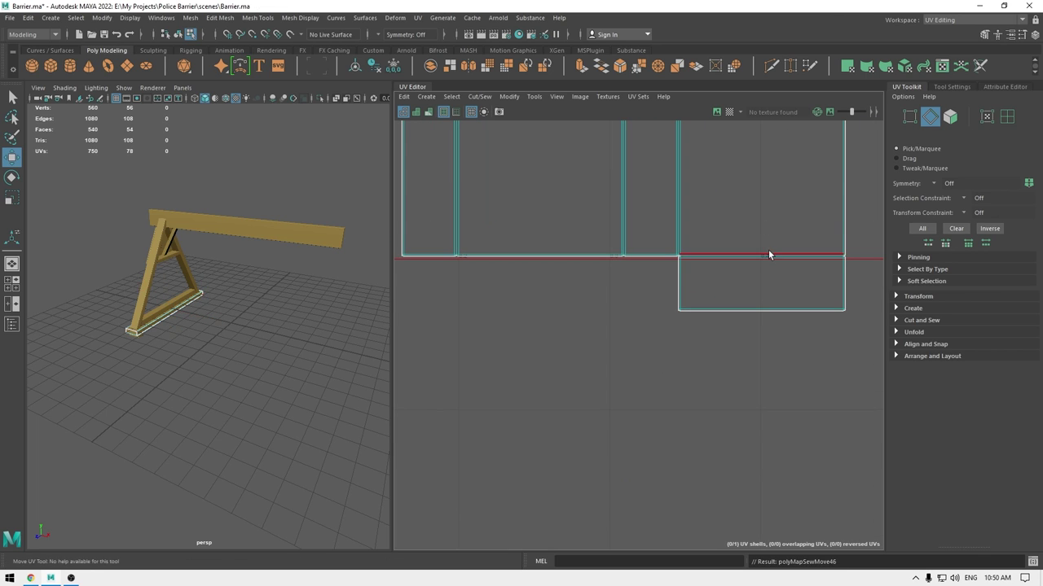
# Sew the bevel edges at the left and right corners of the base beam shell's lower end cap.
pyautogui.keyDown('alt'); pyautogui.moveTo(604, 220); pyautogui.dragTo(588, 482, button='right'); pyautogui.keyUp('alt')
pyautogui.keyDown('alt'); pyautogui.moveTo(589, 334); pyautogui.dragTo(461, 326, button='middle'); pyautogui.keyUp('alt')
pyautogui.keyDown('alt'); pyautogui.moveTo(461, 325); pyautogui.dragTo(661, 373, button='right'); pyautogui.keyUp('alt')
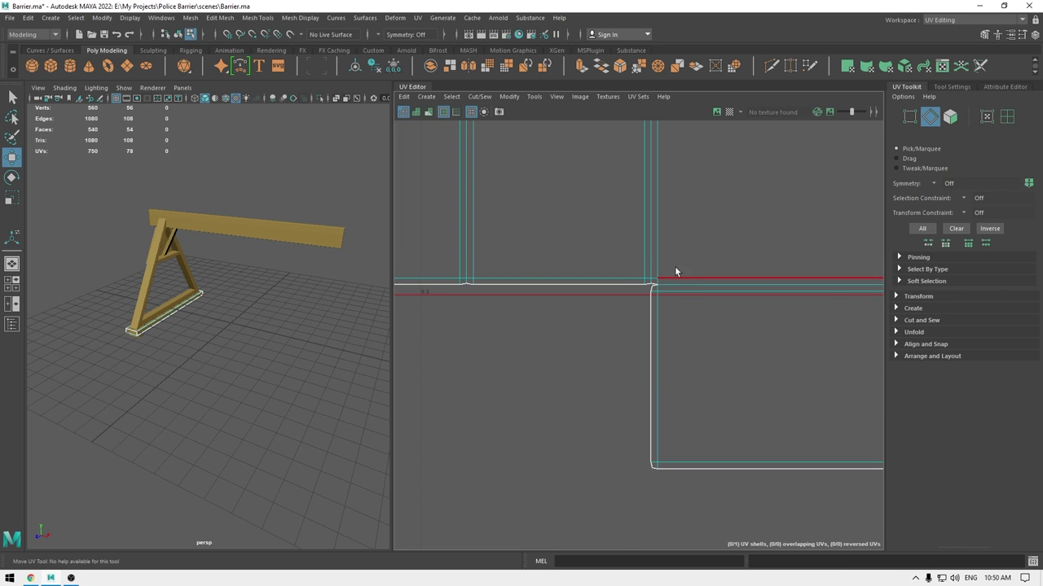
pyautogui.moveTo(652, 289); pyautogui.dragTo(653, 290)
pyautogui.hotkey('shift', 's')
pyautogui.keyDown('alt'); pyautogui.moveTo(724, 331); pyautogui.dragTo(359, 336, button='middle'); pyautogui.keyUp('alt')
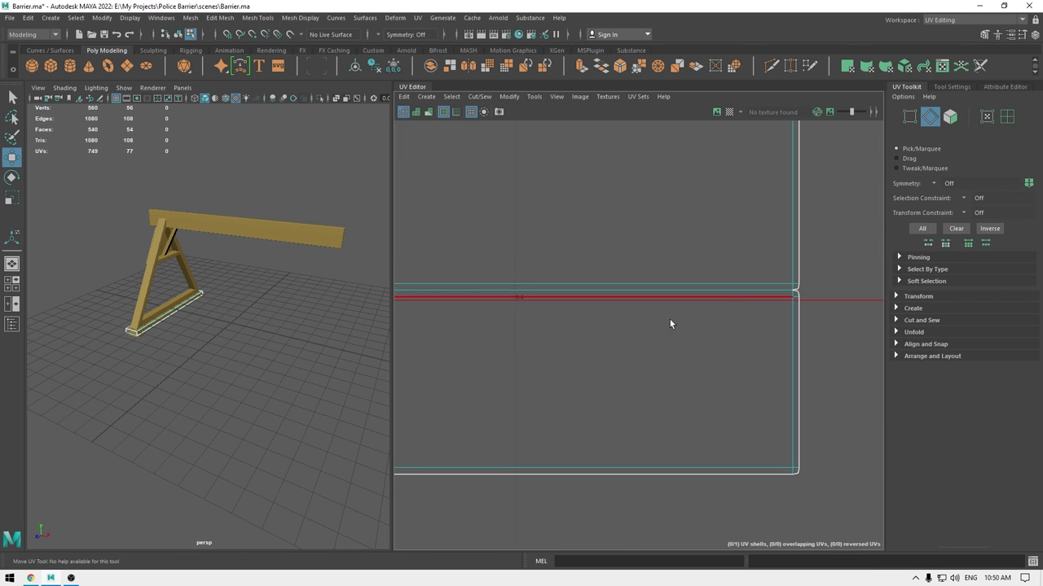
pyautogui.moveTo(742, 271); pyautogui.dragTo(797, 330)
pyautogui.keyDown('shift'); pyautogui.moveTo(798, 330); pyautogui.dragTo(797, 330, button='right'); pyautogui.keyUp('shift')
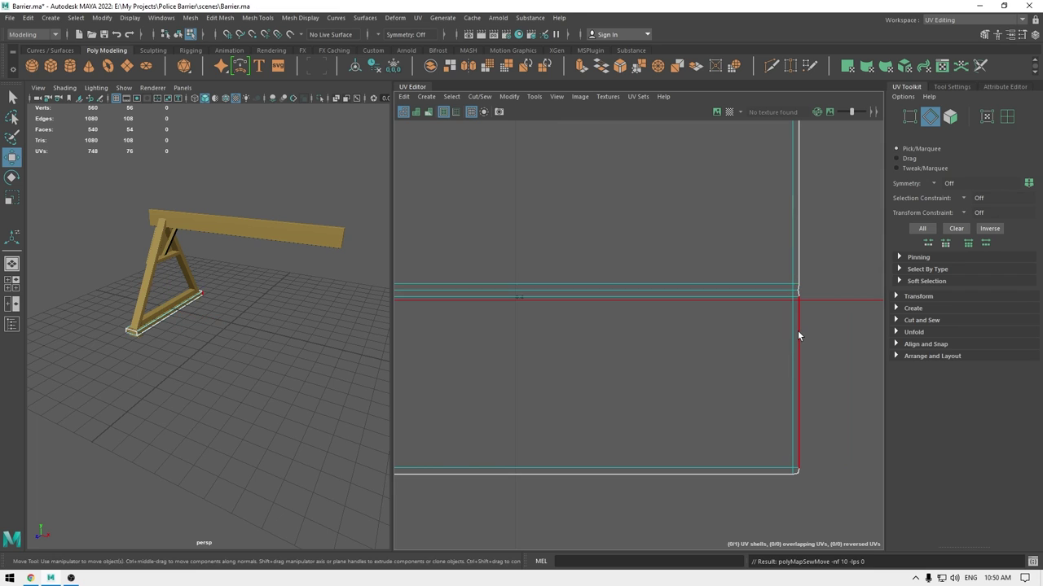
# Select the base beam's complete UV shell and fit it into the 0 to 1 UV space.
pyautogui.press('a')
pyautogui.moveTo(745, 258); pyautogui.dragTo(598, 278, button='right')
pyautogui.click(679, 266)
# Select the small foot block under the near end of the base beam and apply automatic UV mapping to it.
pyautogui.moveTo(282, 274); pyautogui.dragTo(351, 255, button='right')
pyautogui.keyDown('alt'); pyautogui.moveTo(319, 285); pyautogui.dragTo(205, 262); pyautogui.keyUp('alt')
pyautogui.keyDown('alt'); pyautogui.moveTo(206, 262); pyautogui.dragTo(163, 359, button='right'); pyautogui.keyUp('alt')
pyautogui.scroll(-5, 138, 412)
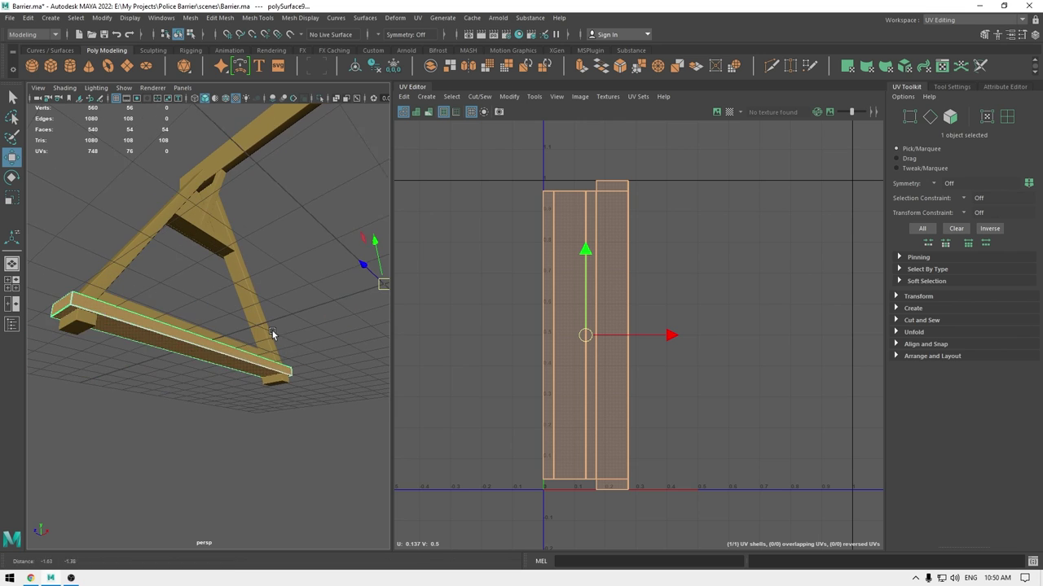
pyautogui.click(81, 320)
pyautogui.moveTo(283, 385)
pyautogui.keyDown('alt'); pyautogui.mouseDown()
pyautogui.moveTo(290, 421)
pyautogui.moveTo(193, 361)
pyautogui.moveTo(203, 412)
pyautogui.moveTo(278, 308)
pyautogui.moveTo(333, 454)
pyautogui.moveTo(296, 377)
pyautogui.mouseUp(); pyautogui.keyUp('alt')
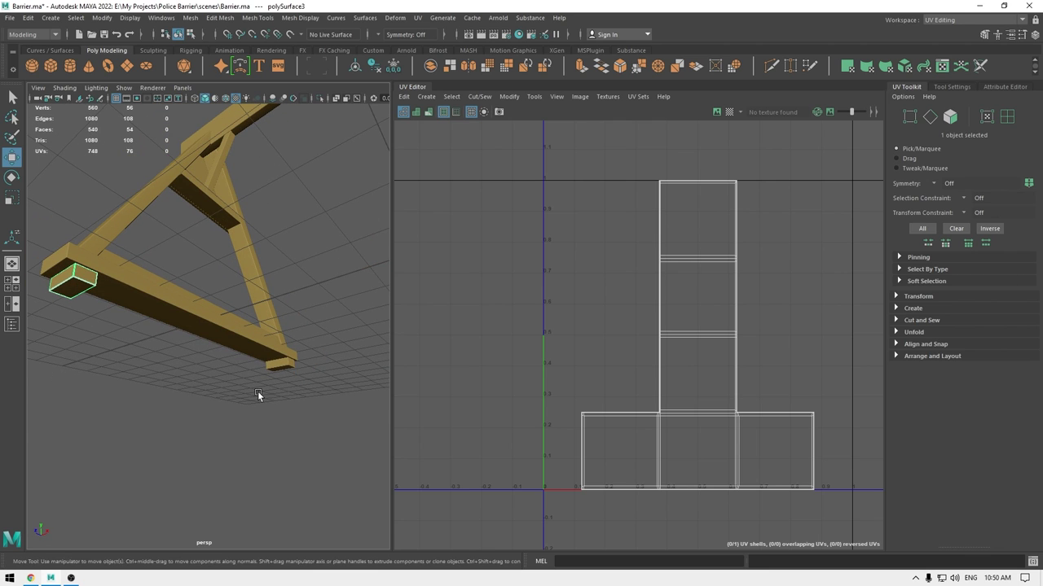
pyautogui.click(421, 117)
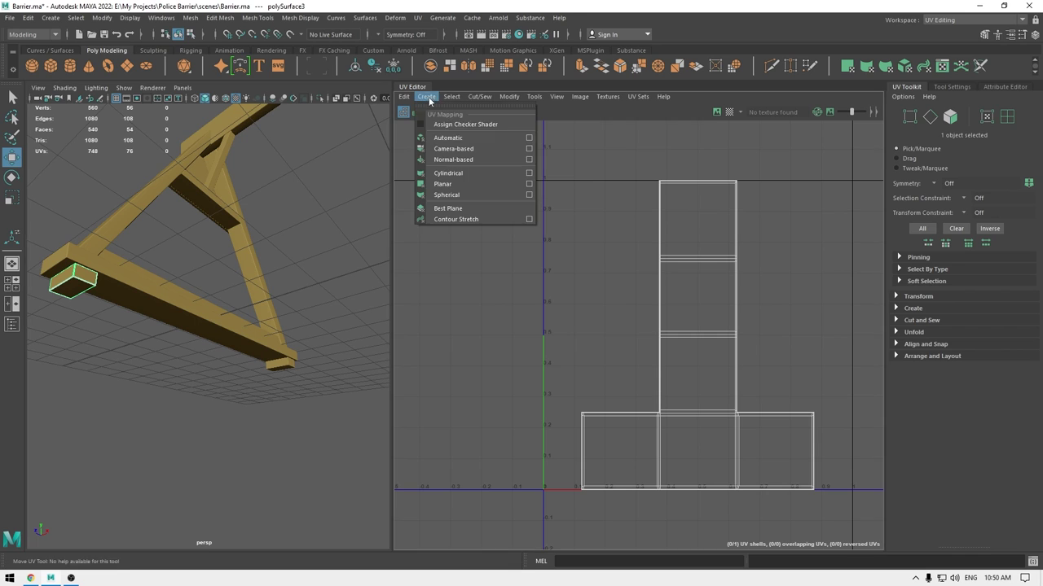
pyautogui.click(444, 142)
# Move and sew the foot block's four long side shells together along their long edges into one strip.
pyautogui.moveTo(612, 210); pyautogui.dragTo(603, 165, button='right')
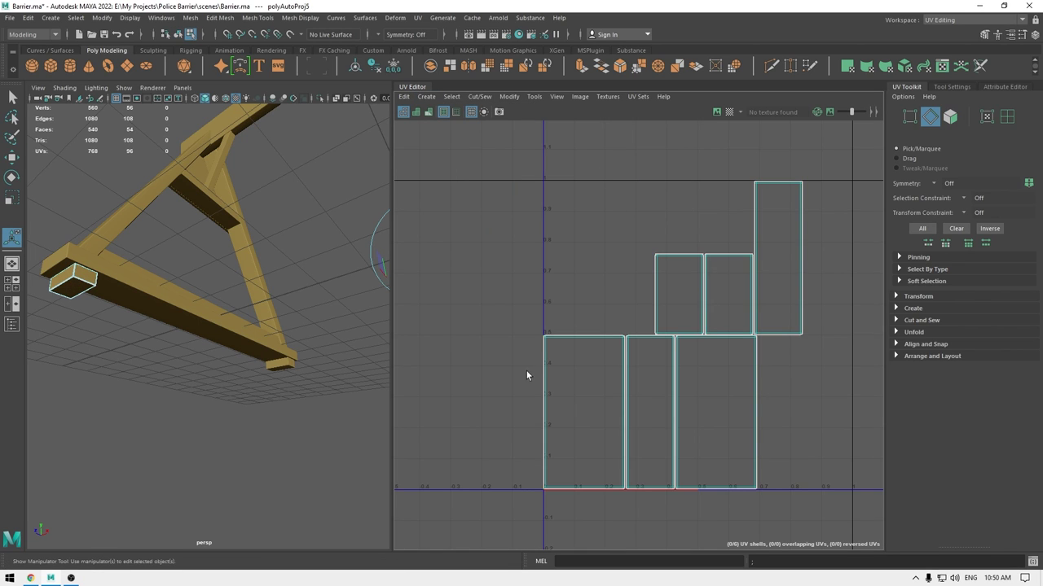
pyautogui.click(540, 373)
pyautogui.keyDown('shift'); pyautogui.moveTo(539, 374); pyautogui.dragTo(536, 218, button='right'); pyautogui.keyUp('shift')
pyautogui.keyDown('alt'); pyautogui.moveTo(862, 305); pyautogui.dragTo(669, 322, button='middle'); pyautogui.keyUp('alt')
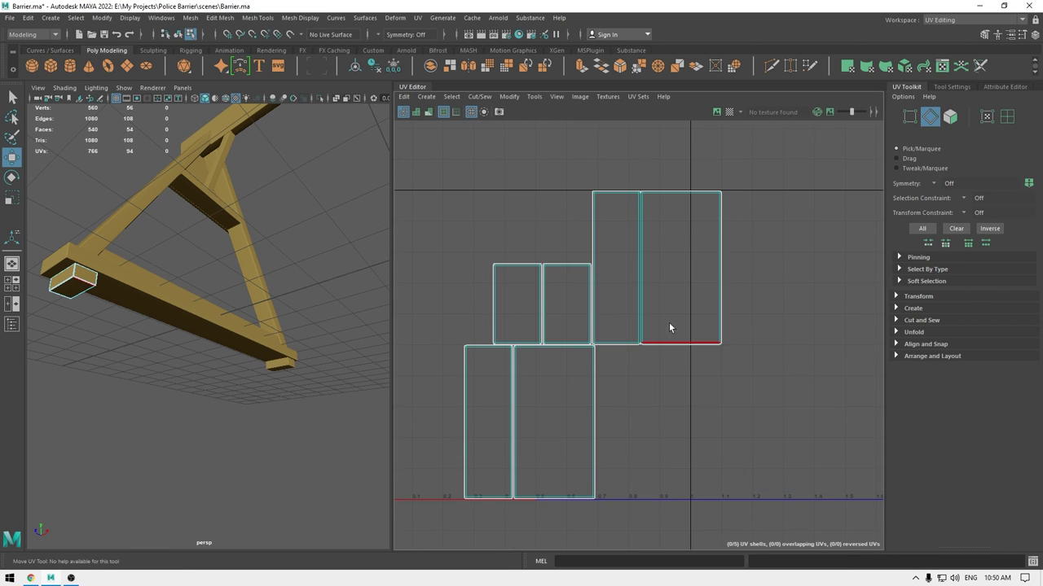
pyautogui.keyDown('shift'); pyautogui.moveTo(723, 284); pyautogui.dragTo(751, 205, button='right'); pyautogui.keyUp('shift')
pyautogui.click(776, 285)
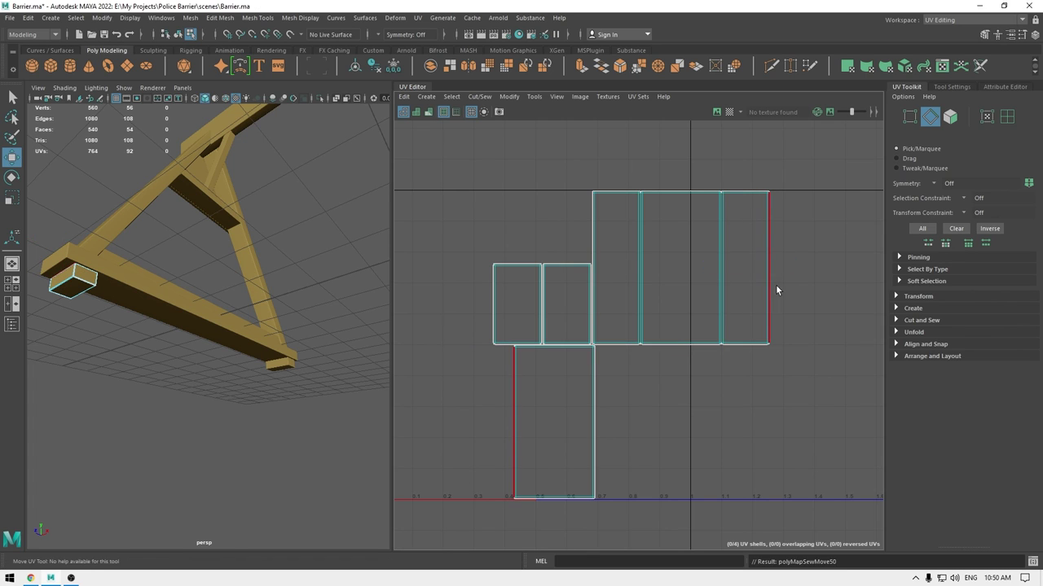
pyautogui.keyDown('shift'); pyautogui.moveTo(779, 295); pyautogui.dragTo(787, 208, button='right'); pyautogui.keyUp('shift')
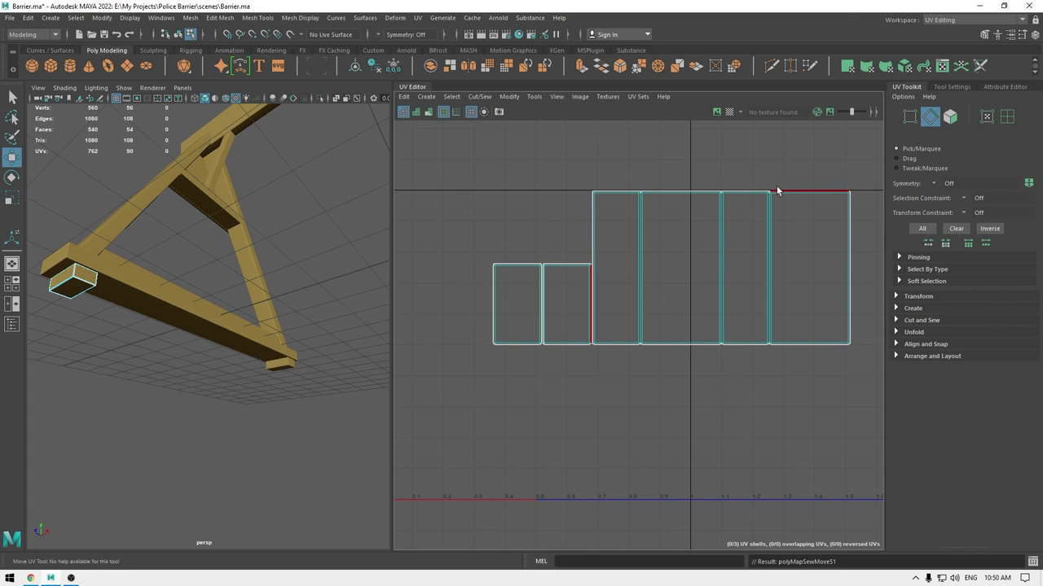
# Move and sew the two small end caps onto the upper and lower ends of the foot block's rightmost strip.
pyautogui.keyDown('shift'); pyautogui.click(802, 346); pyautogui.keyUp('shift')
pyautogui.keyDown('shift'); pyautogui.moveTo(802, 345); pyautogui.dragTo(805, 273, button='right'); pyautogui.keyUp('shift')
# Sew the short bevel edges between the strips along the lower end of the foot block's shell.
pyautogui.moveTo(621, 324); pyautogui.dragTo(753, 347)
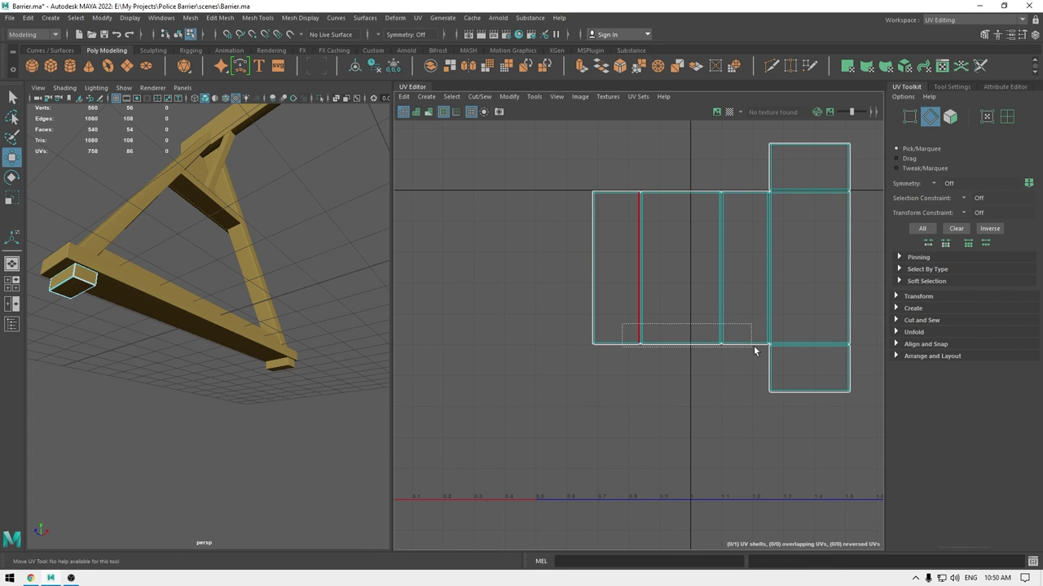
pyautogui.moveTo(838, 346); pyautogui.dragTo(838, 348)
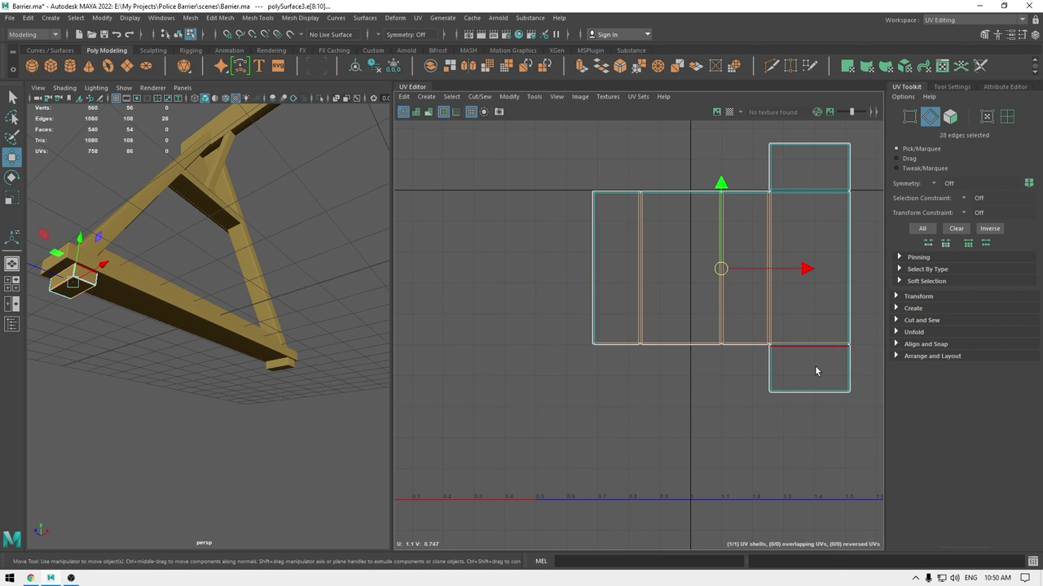
pyautogui.keyDown('shift'); pyautogui.moveTo(815, 369); pyautogui.dragTo(815, 302, button='right'); pyautogui.keyUp('shift')
pyautogui.scroll(2, 806, 263)
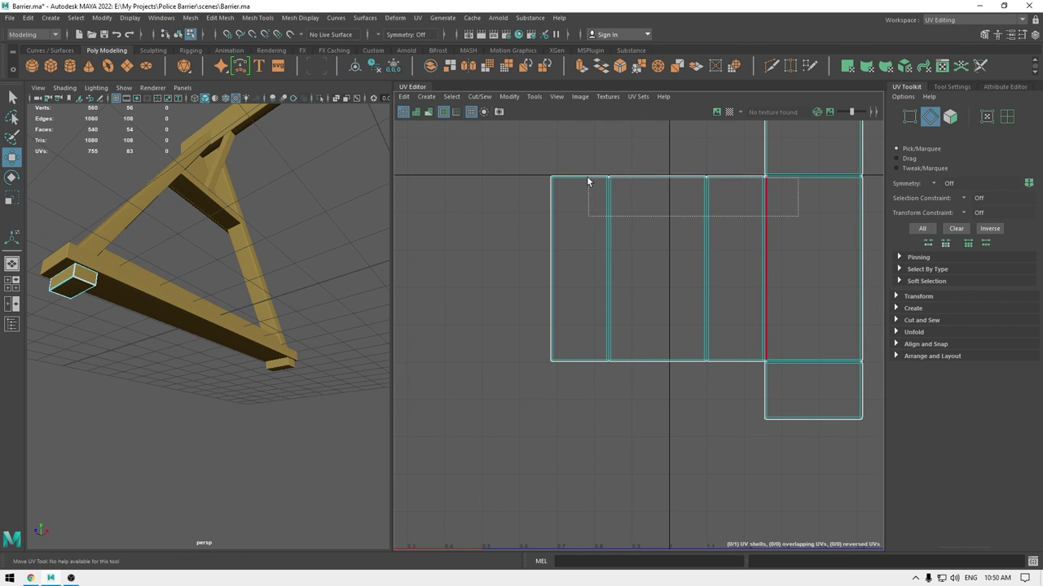
# Move and sew the short bevel edges between the strips along the upper end of the foot block's shell.
pyautogui.moveTo(588, 177); pyautogui.dragTo(589, 179)
pyautogui.click(626, 215)
pyautogui.keyDown('alt'); pyautogui.moveTo(713, 270); pyautogui.dragTo(701, 381, button='middle'); pyautogui.keyUp('alt')
pyautogui.scroll(5, 720, 381)
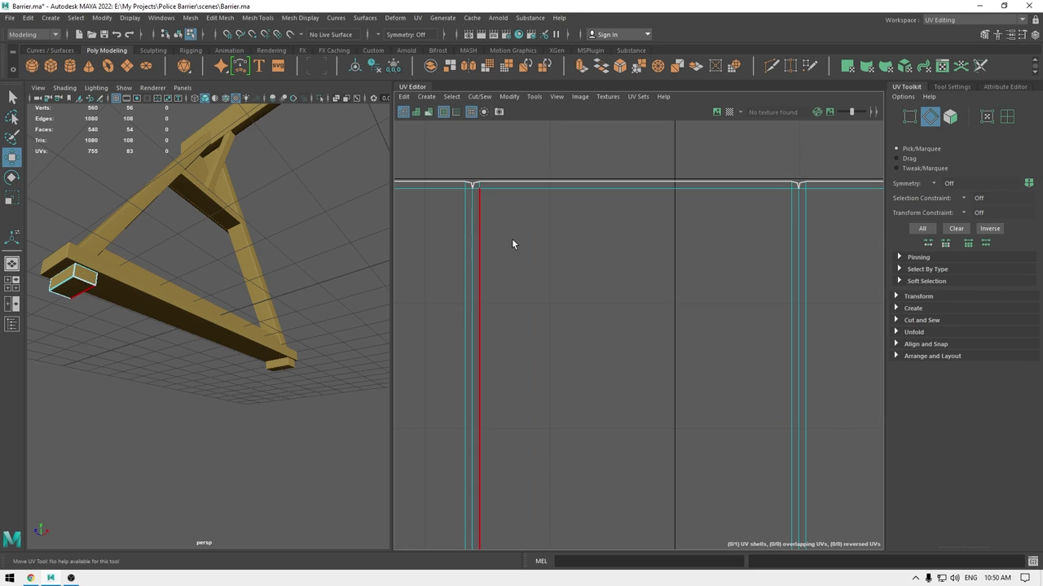
pyautogui.moveTo(490, 225); pyautogui.dragTo(878, 189)
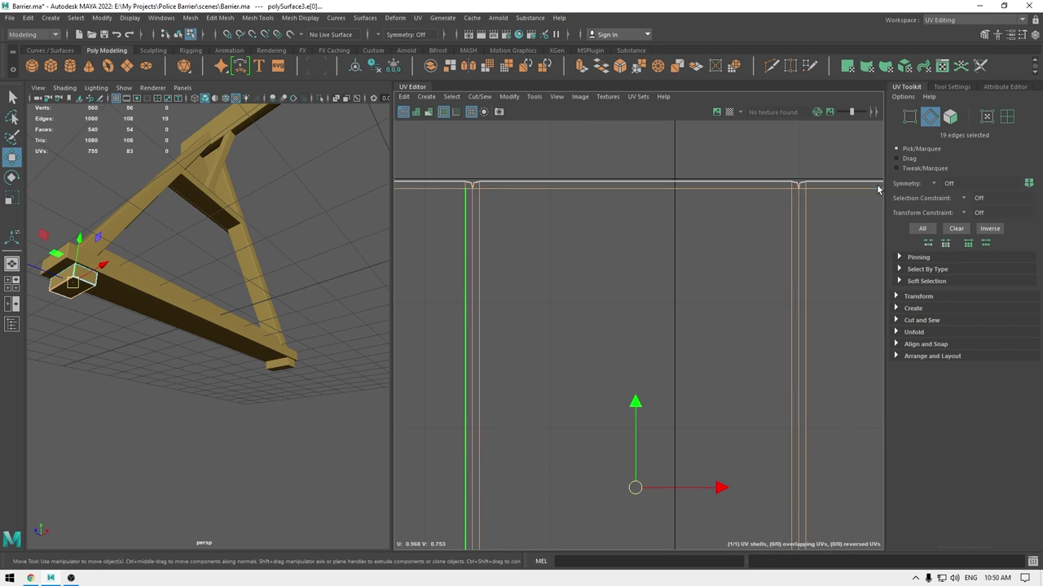
pyautogui.keyDown('shift'); pyautogui.moveTo(845, 259); pyautogui.dragTo(841, 221, button='right'); pyautogui.keyUp('shift')
# Move and sew the small bevel corner edges on both sides where the upper end cap meets the foot block's rightmost strip.
pyautogui.keyDown('alt'); pyautogui.moveTo(840, 221); pyautogui.dragTo(514, 306, button='middle'); pyautogui.keyUp('alt')
pyautogui.moveTo(694, 344); pyautogui.dragTo(384, 275)
pyautogui.press('g')
pyautogui.click(500, 241)
pyautogui.moveTo(501, 239); pyautogui.dragTo(472, 298)
pyautogui.press('g')
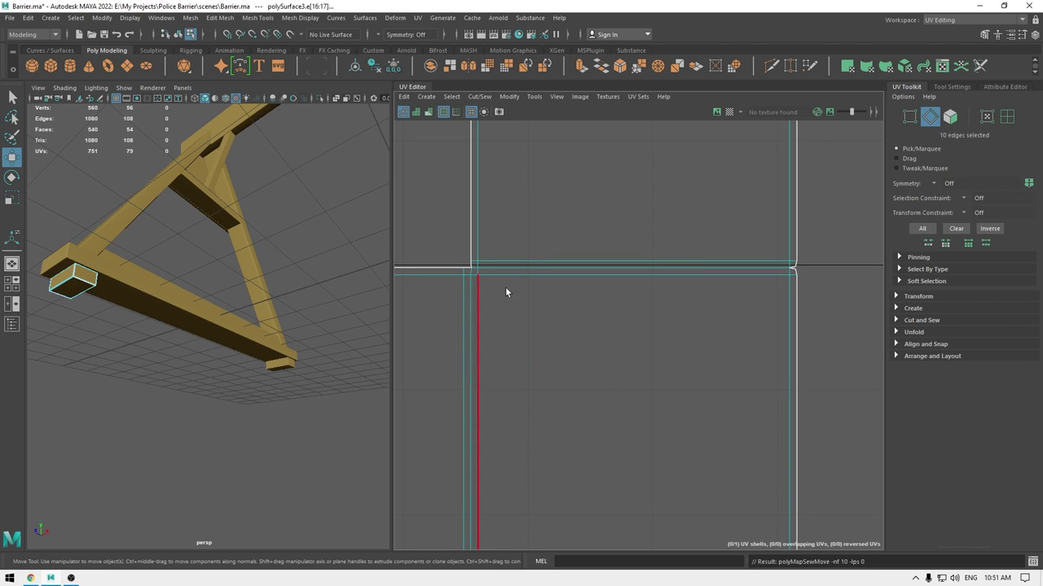
pyautogui.click(744, 215)
pyautogui.moveTo(744, 215); pyautogui.dragTo(756, 251)
pyautogui.moveTo(791, 346); pyautogui.dragTo(793, 348)
pyautogui.press('g')
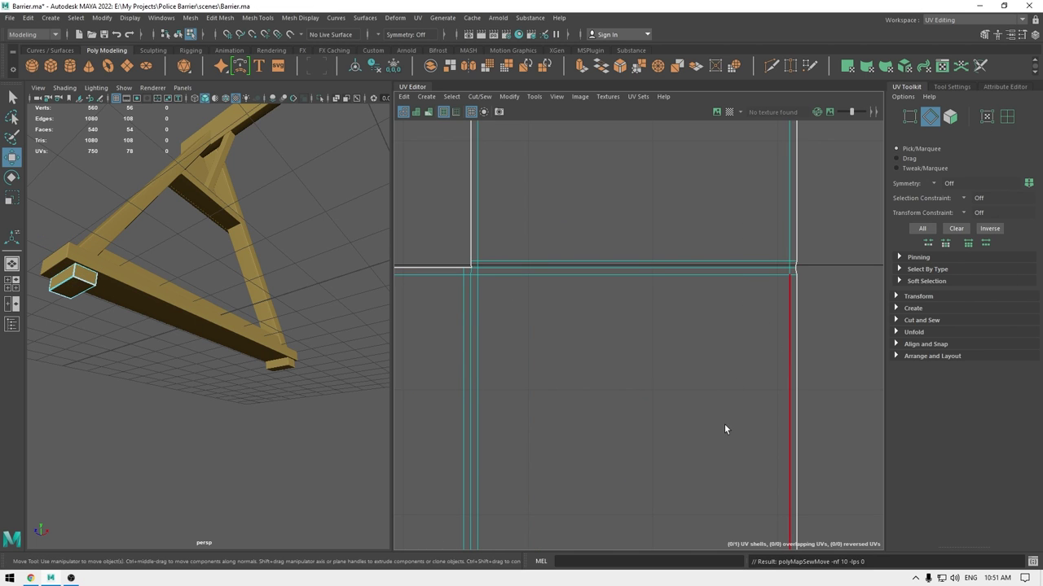
# Move and sew the small bevel corner edges on both sides where the lower end cap meets the foot block's rightmost strip.
pyautogui.click(724, 426)
pyautogui.scroll(-5, 724, 425)
pyautogui.keyDown('alt'); pyautogui.moveTo(691, 383); pyautogui.dragTo(675, 140, button='middle'); pyautogui.keyUp('alt')
pyautogui.scroll(2, 640, 405)
pyautogui.keyDown('alt'); pyautogui.moveTo(640, 405); pyautogui.dragTo(702, 350, button='middle'); pyautogui.keyUp('alt')
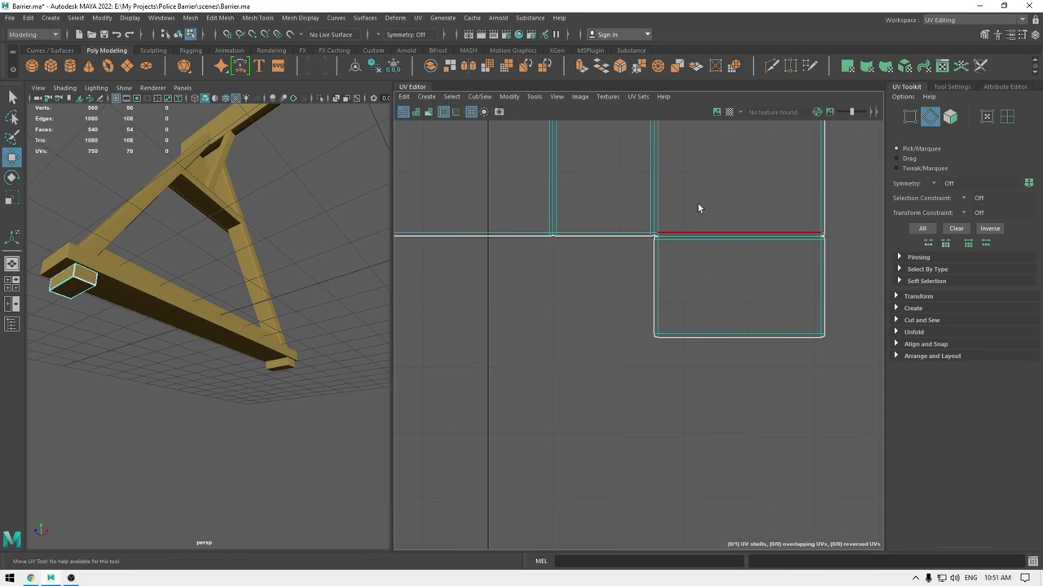
pyautogui.moveTo(656, 258); pyautogui.dragTo(654, 256)
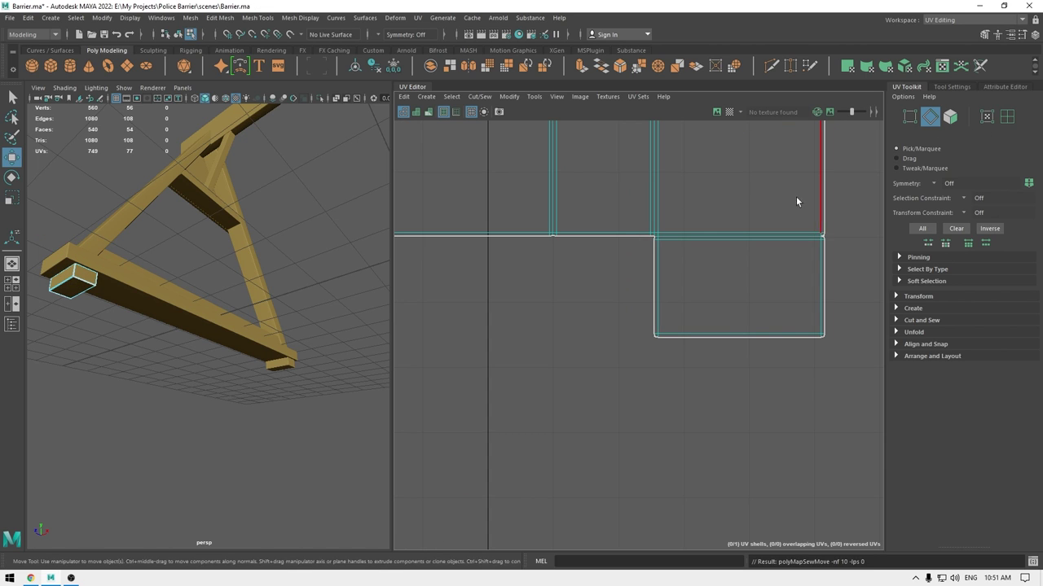
pyautogui.moveTo(800, 201); pyautogui.dragTo(824, 276)
pyautogui.press('g')
# Select the foot block's whole UV shell and lay it out inside the 0 to 1 UV space.
pyautogui.keyDown('alt'); pyautogui.moveTo(517, 255); pyautogui.dragTo(713, 281, button='middle'); pyautogui.keyUp('alt')
pyautogui.scroll(-5, 717, 351)
pyautogui.keyDown('alt'); pyautogui.moveTo(662, 183); pyautogui.dragTo(568, 211, button='middle'); pyautogui.keyUp('alt')
pyautogui.moveTo(683, 284); pyautogui.dragTo(631, 271, button='right')
pyautogui.click(723, 292)
pyautogui.keyDown('shift'); pyautogui.moveTo(752, 267); pyautogui.dragTo(533, 365, button='right'); pyautogui.keyUp('shift')
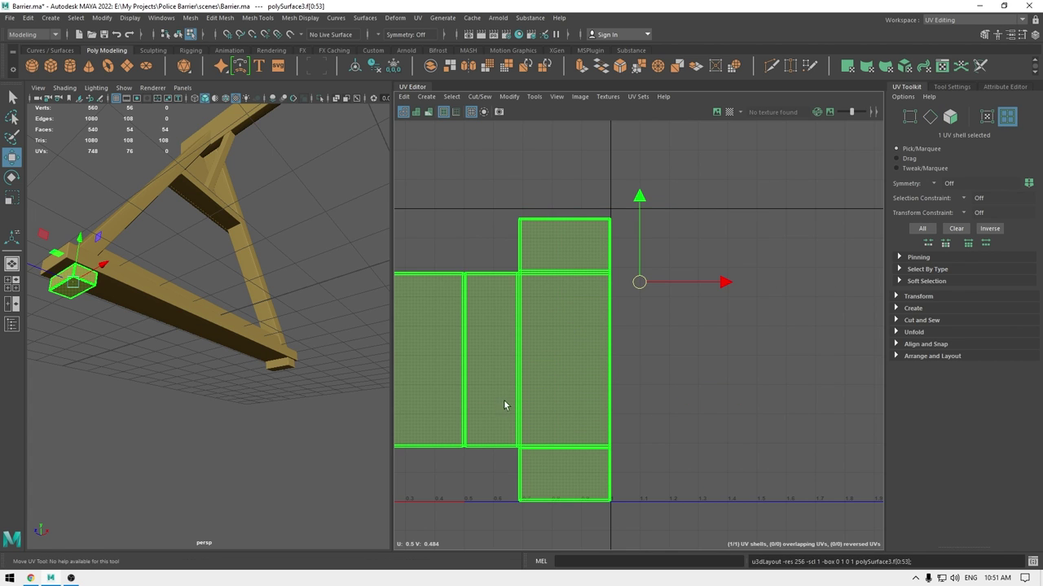
pyautogui.scroll(-3, 503, 399)
pyautogui.moveTo(207, 268); pyautogui.dragTo(316, 217, button='right')
pyautogui.keyDown('alt'); pyautogui.moveTo(317, 216); pyautogui.dragTo(175, 349); pyautogui.keyUp('alt')
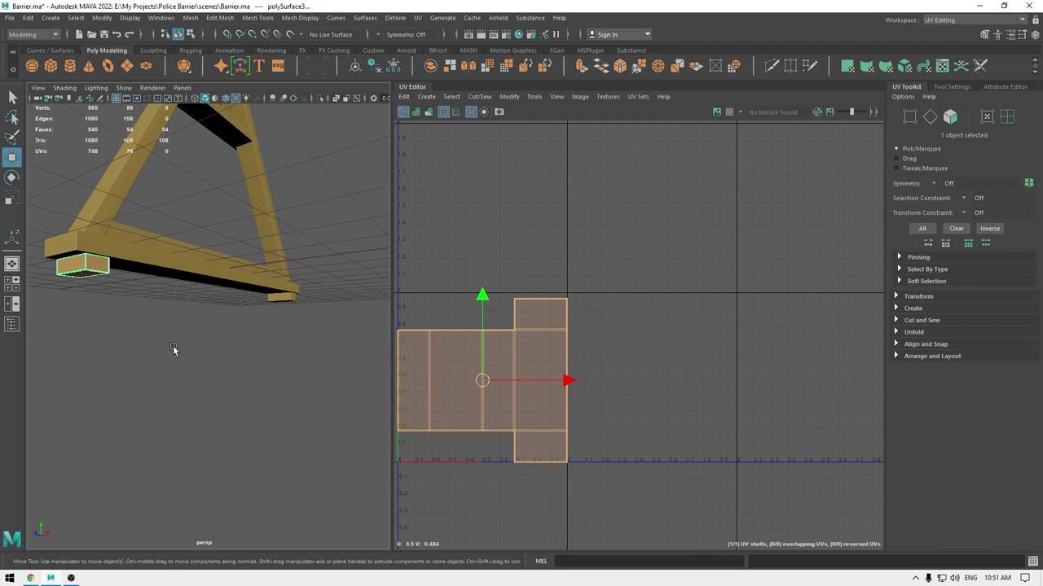
# Transfer all UV sets from the near foot block to the matching block at the beam's far end, with Component sample space.
pyautogui.click(130, 302)
pyautogui.click(190, 18)
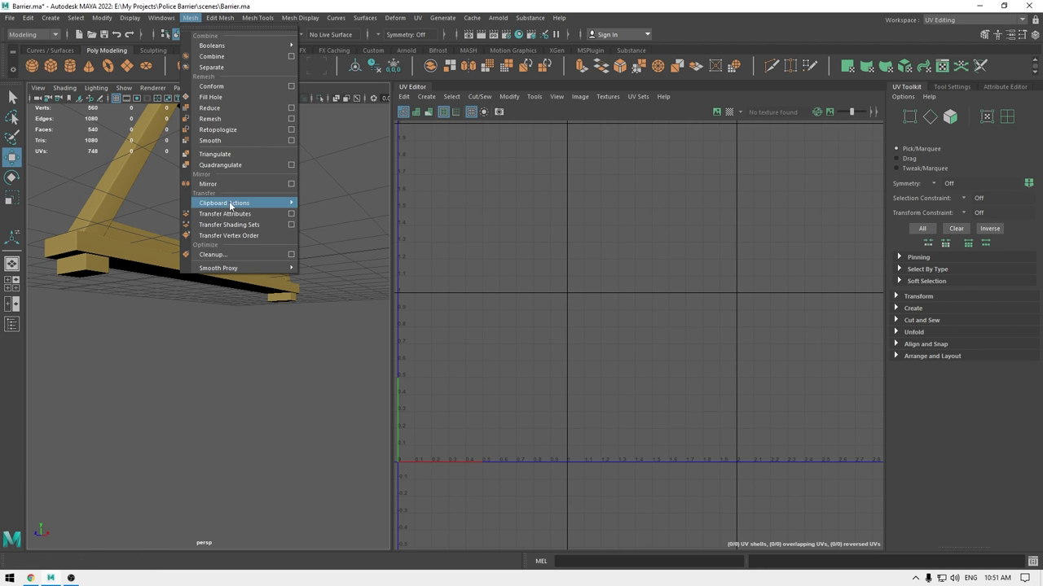
pyautogui.click(233, 215)
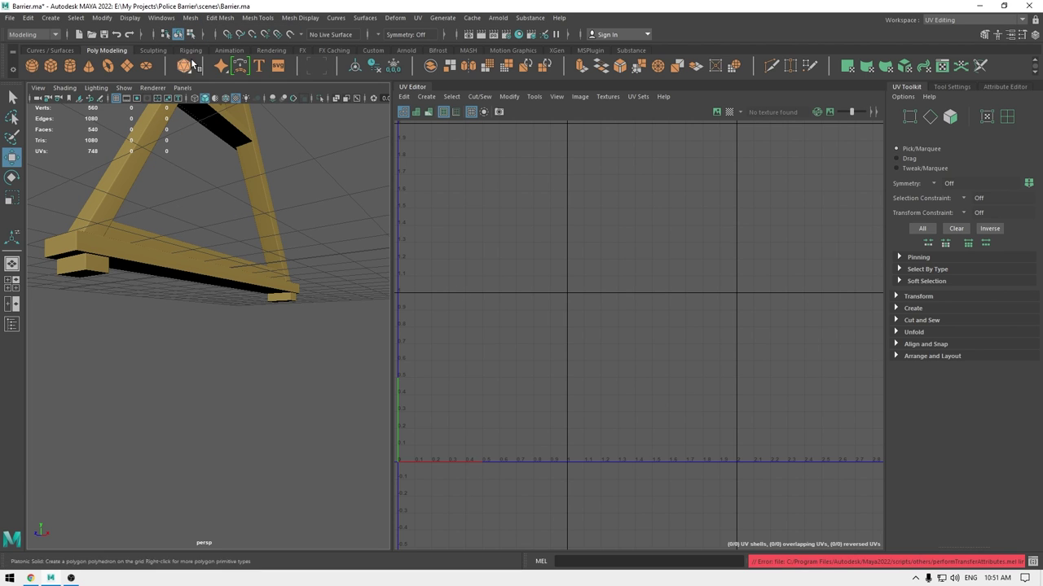
pyautogui.click(190, 18)
pyautogui.click(290, 214)
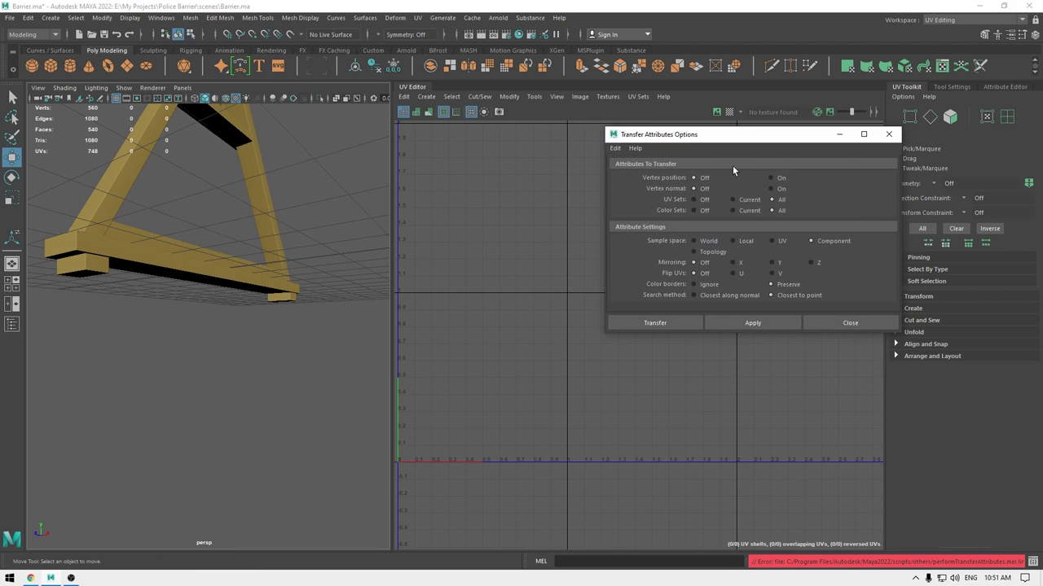
pyautogui.click(615, 148)
pyautogui.click(642, 167)
pyautogui.click(96, 277)
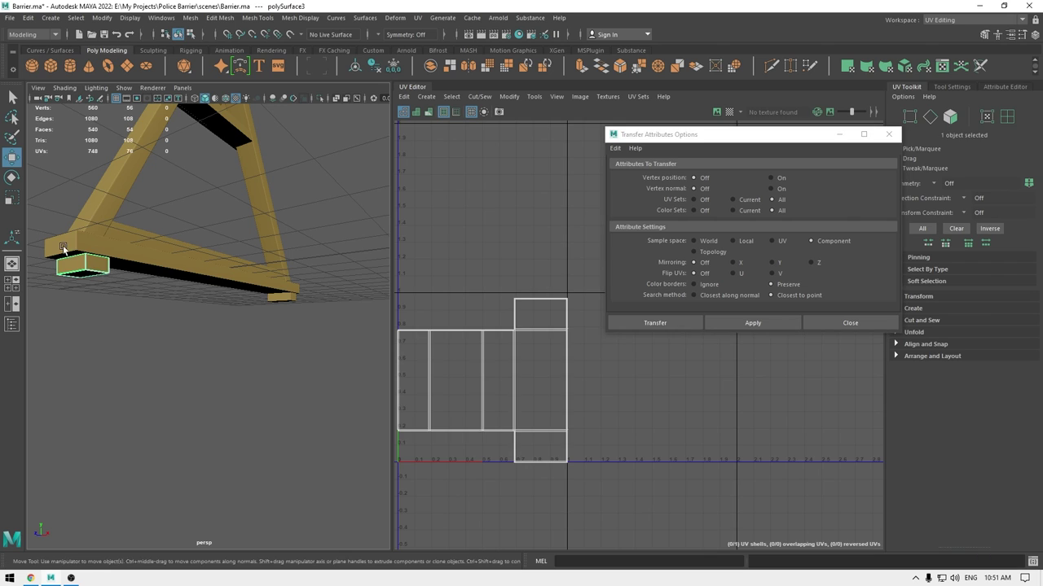
pyautogui.keyDown('shift'); pyautogui.click(289, 296); pyautogui.keyUp('shift')
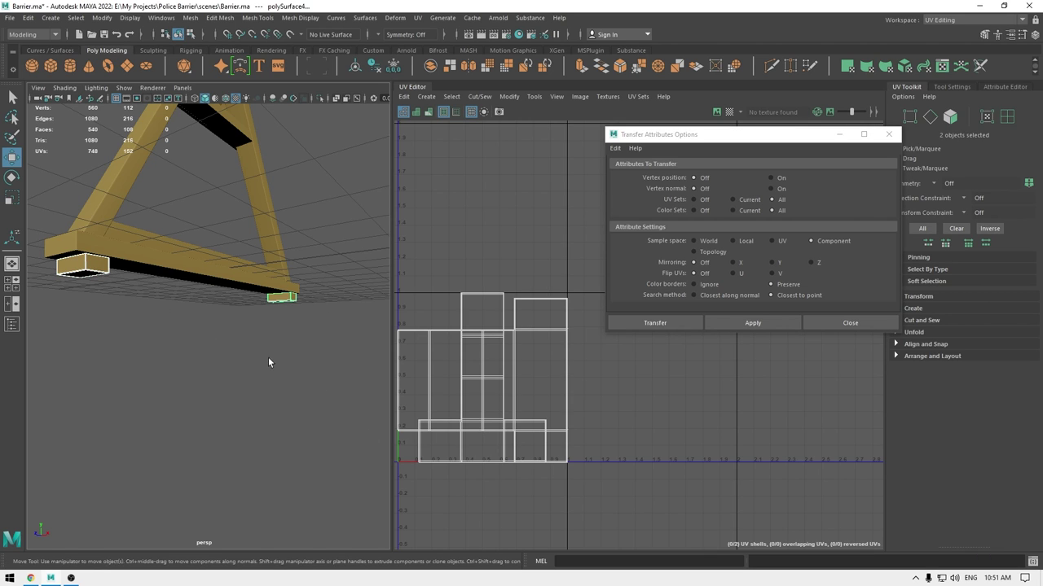
pyautogui.click(665, 323)
# Hide everything except the slanted-end cross brace between the legs and apply camera-based UV mapping to it.
pyautogui.click(285, 305)
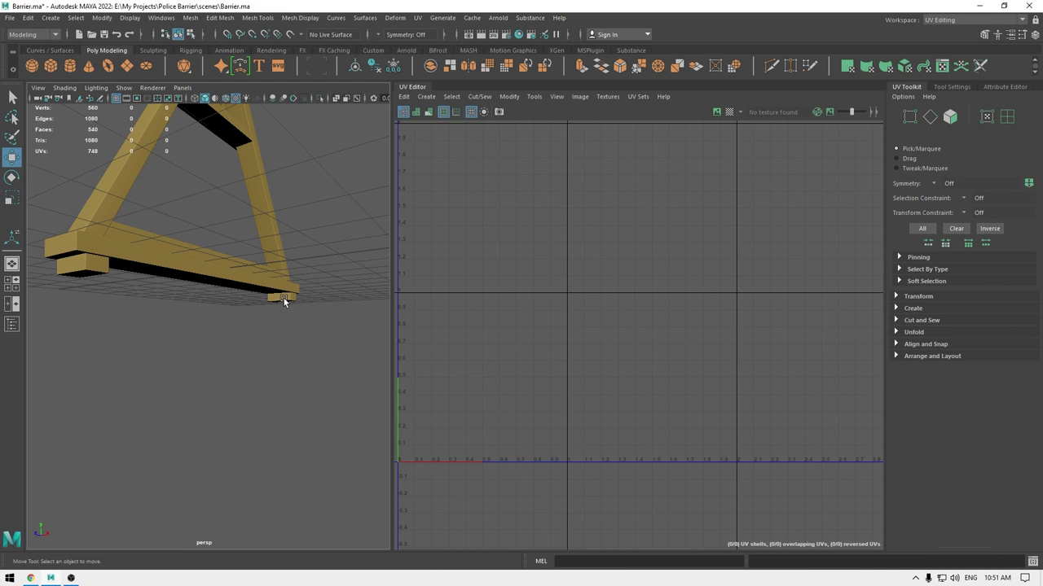
pyautogui.click(283, 299)
pyautogui.press('f')
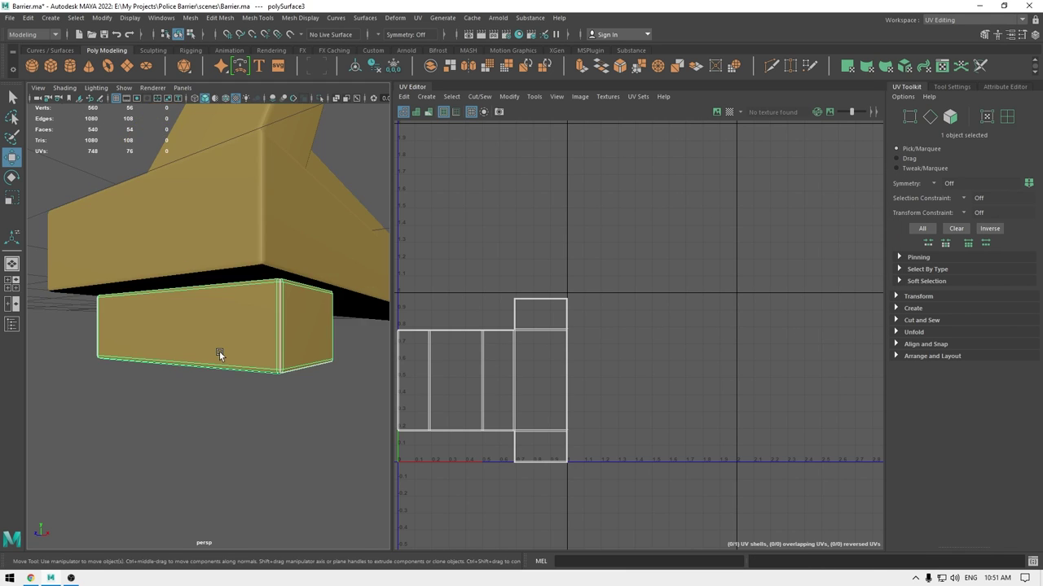
pyautogui.keyDown('alt'); pyautogui.moveTo(294, 425); pyautogui.dragTo(194, 253, button='right'); pyautogui.keyUp('alt')
pyautogui.keyDown('alt'); pyautogui.moveTo(193, 252); pyautogui.dragTo(284, 337); pyautogui.keyUp('alt')
pyautogui.keyDown('alt'); pyautogui.moveTo(283, 337); pyautogui.dragTo(253, 294, button='right'); pyautogui.keyUp('alt')
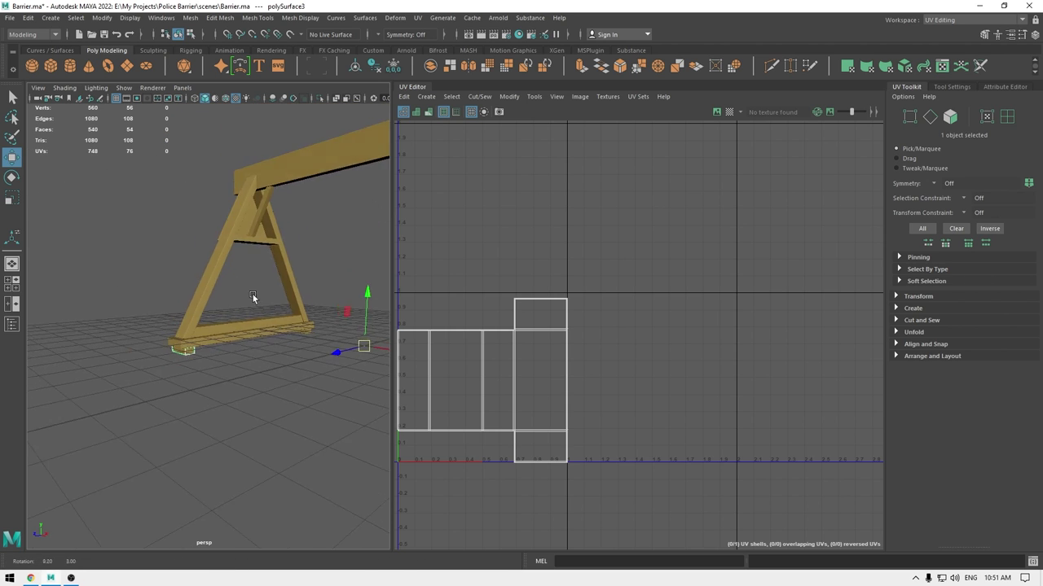
pyautogui.keyDown('alt'); pyautogui.moveTo(253, 294); pyautogui.dragTo(216, 326); pyautogui.keyUp('alt')
pyautogui.click(169, 234)
pyautogui.hotkey('alt', 'h')
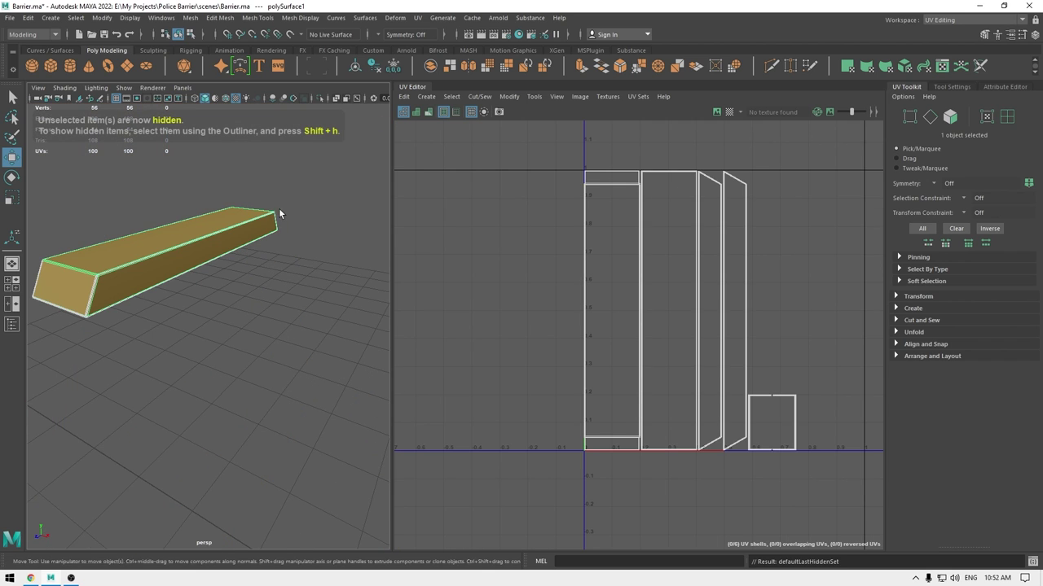
pyautogui.click(424, 98)
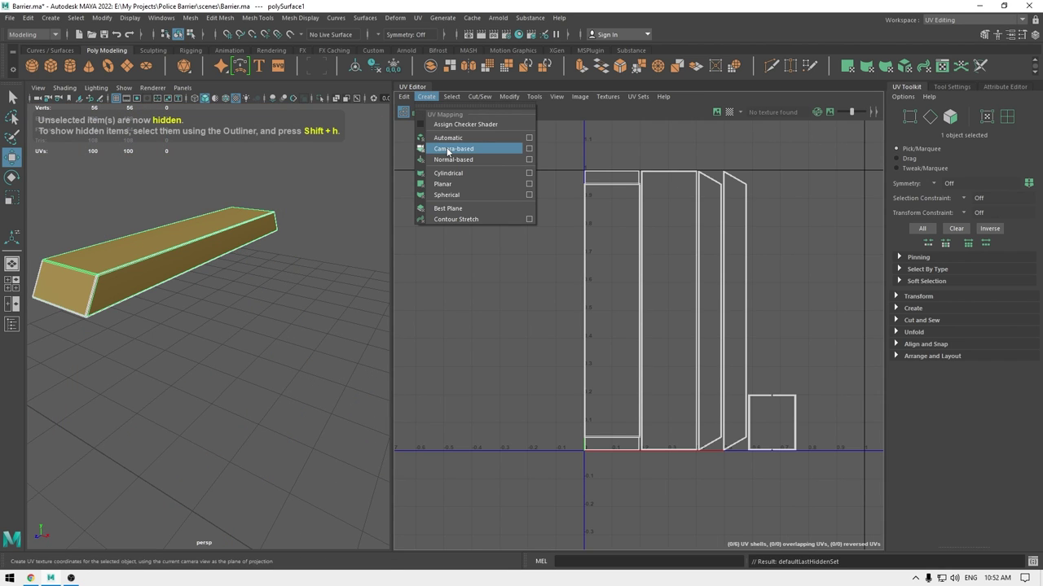
pyautogui.click(448, 151)
# Select the middle bevel edges along all twelve sides of the cross brace and cut its UVs there to separate the six faces.
pyautogui.keyDown('alt'); pyautogui.moveTo(185, 279); pyautogui.dragTo(234, 281); pyautogui.keyUp('alt')
pyautogui.scroll(4, 235, 281)
pyautogui.moveTo(255, 242); pyautogui.dragTo(254, 204, button='right')
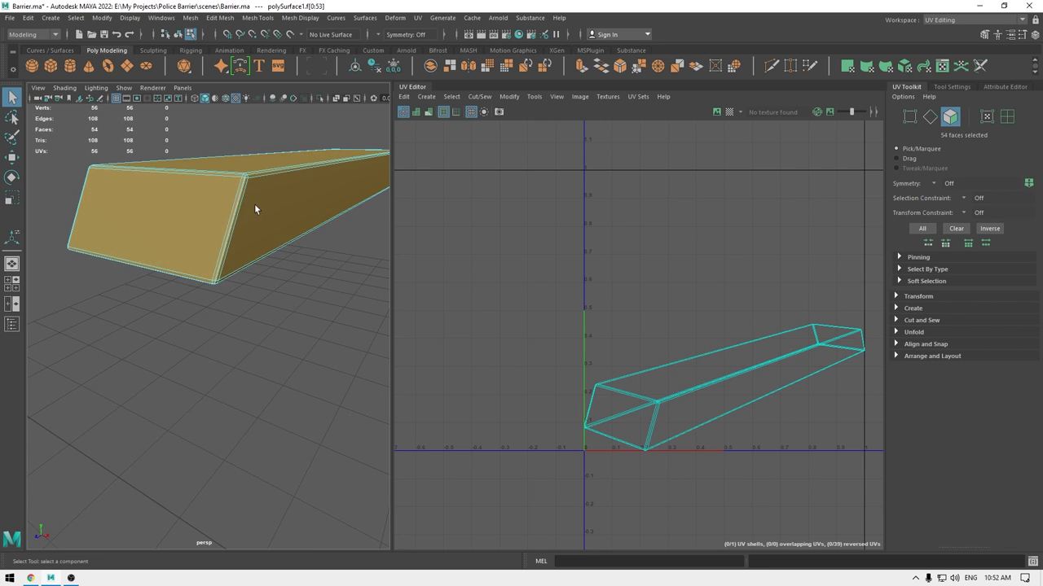
pyautogui.keyDown('alt'); pyautogui.moveTo(254, 204); pyautogui.dragTo(217, 315); pyautogui.keyUp('alt')
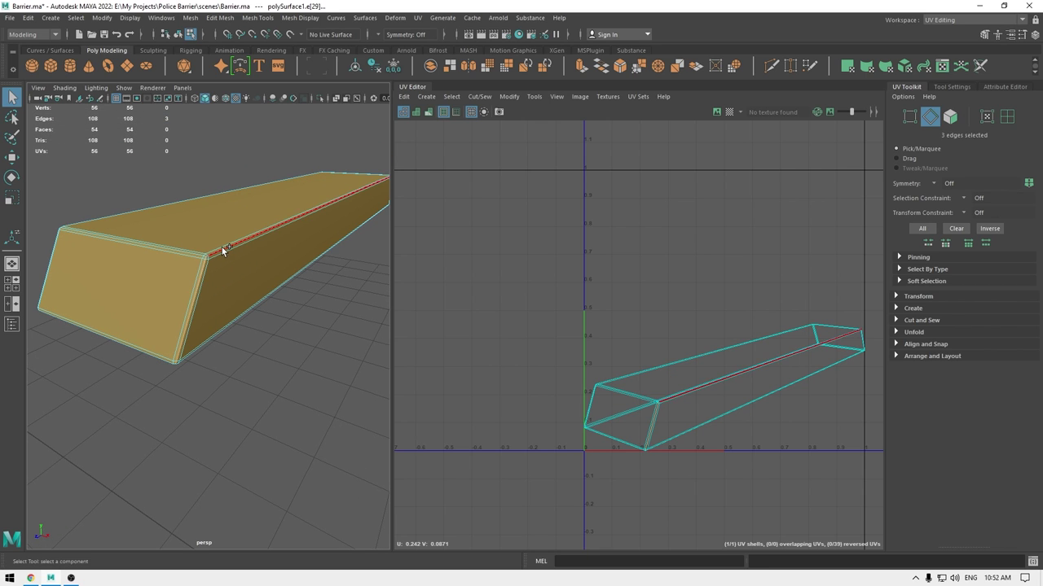
pyautogui.doubleClick(192, 253)
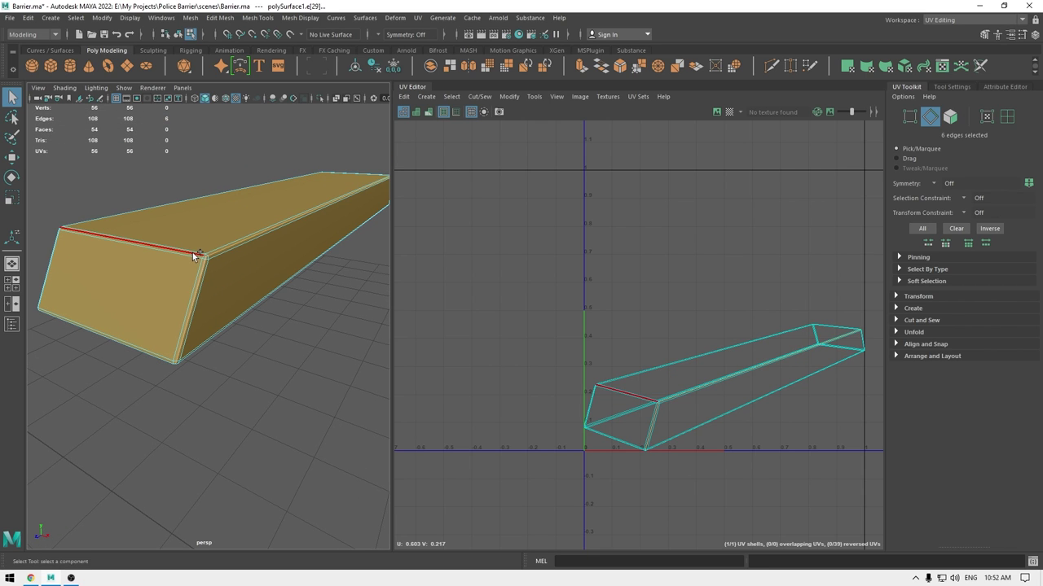
pyautogui.doubleClick(227, 325)
pyautogui.keyDown('alt'); pyautogui.moveTo(226, 325); pyautogui.dragTo(212, 245); pyautogui.keyUp('alt')
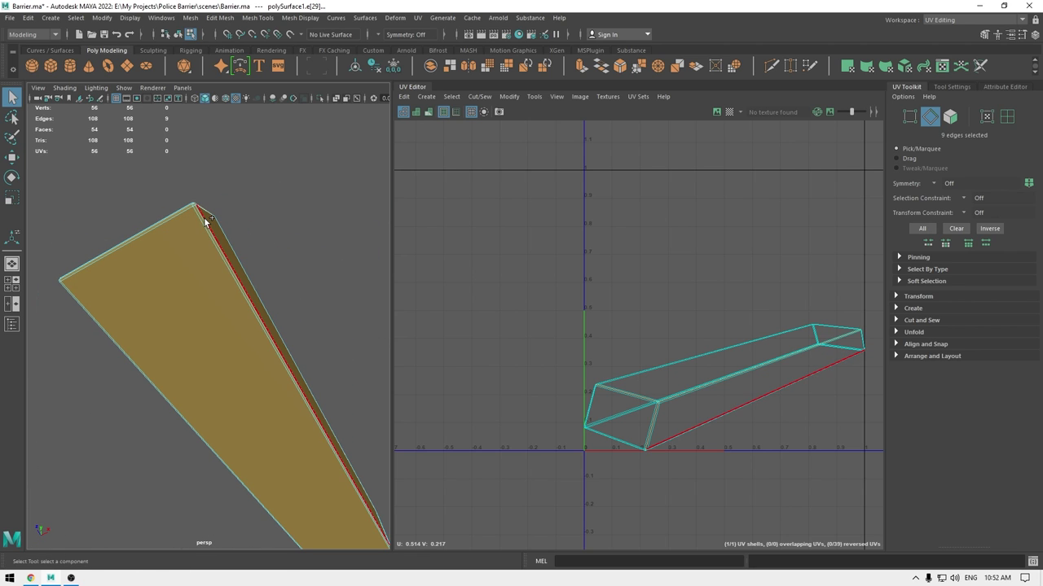
pyautogui.keyDown('shift'); pyautogui.doubleClick(202, 219); pyautogui.keyUp('shift')
pyautogui.press('5')
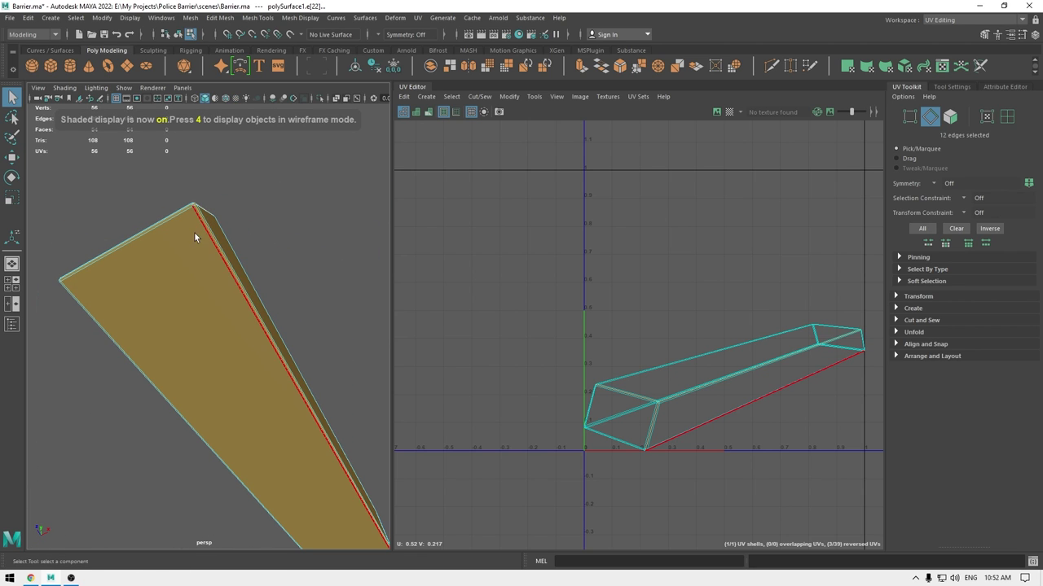
pyautogui.moveTo(194, 231)
pyautogui.keyDown('alt'); pyautogui.mouseDown()
pyautogui.moveTo(215, 301)
pyautogui.moveTo(164, 249)
pyautogui.moveTo(273, 309)
pyautogui.mouseUp(); pyautogui.keyUp('alt')
pyautogui.press('6')
pyautogui.keyDown('shift'); pyautogui.doubleClick(224, 294); pyautogui.keyUp('shift')
pyautogui.keyDown('alt'); pyautogui.moveTo(232, 345); pyautogui.dragTo(235, 323); pyautogui.keyUp('alt')
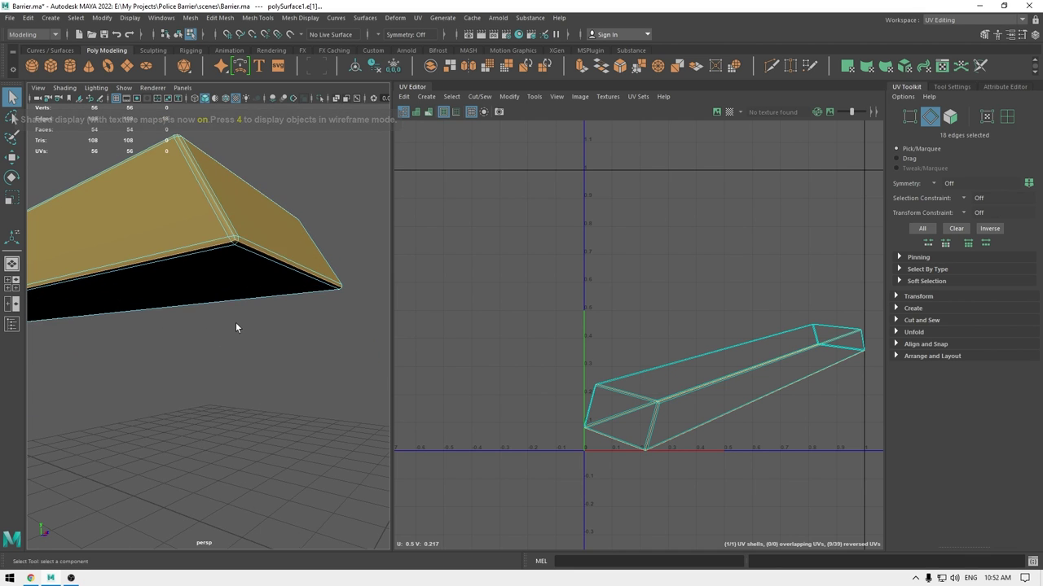
pyautogui.press('4')
pyautogui.press('5')
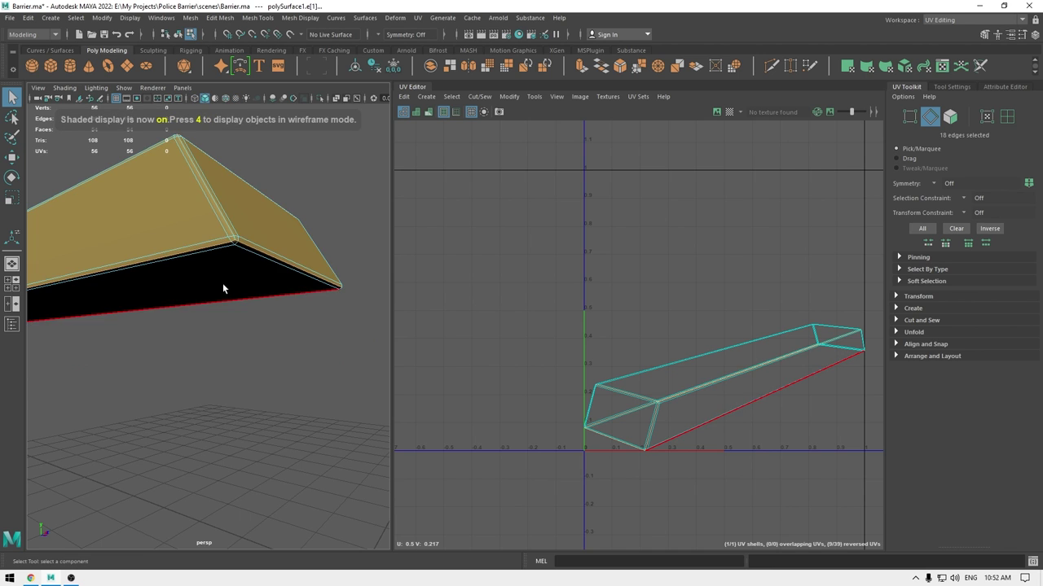
pyautogui.keyDown('alt'); pyautogui.moveTo(223, 289); pyautogui.dragTo(300, 242); pyautogui.keyUp('alt')
pyautogui.keyDown('shift'); pyautogui.doubleClick(300, 240); pyautogui.keyUp('shift')
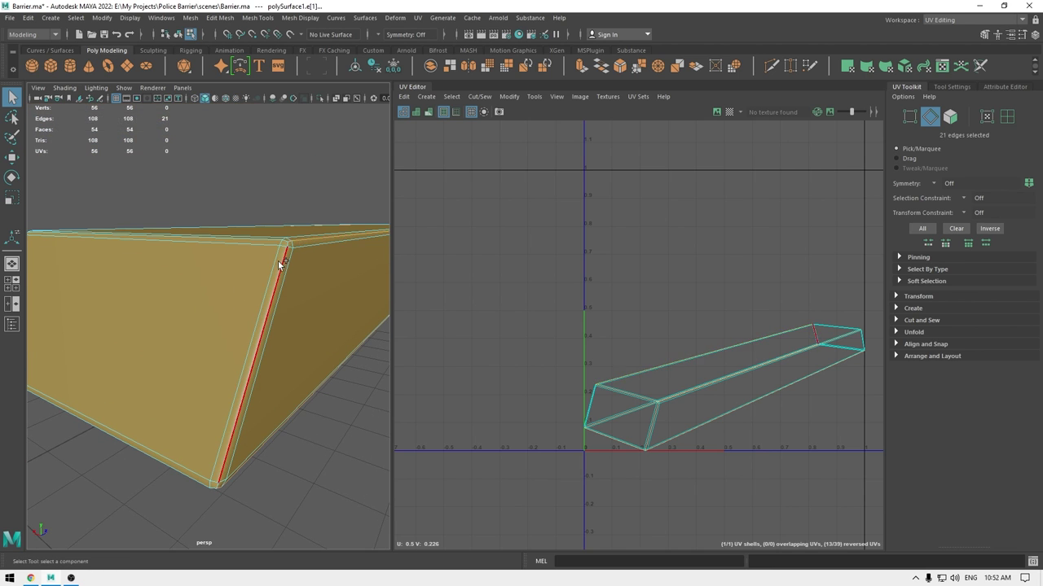
pyautogui.keyDown('shift'); pyautogui.doubleClick(271, 237); pyautogui.keyUp('shift')
pyautogui.keyDown('alt'); pyautogui.moveTo(272, 305); pyautogui.dragTo(274, 301, button='middle'); pyautogui.keyUp('alt')
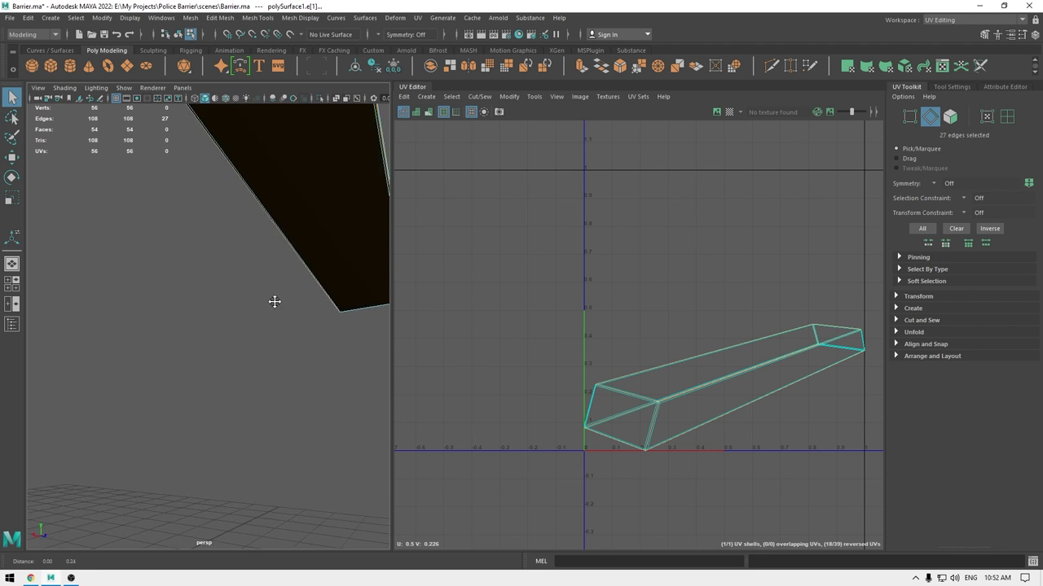
pyautogui.scroll(-5, 273, 298)
pyautogui.keyDown('alt'); pyautogui.moveTo(301, 262); pyautogui.dragTo(246, 301); pyautogui.keyUp('alt')
pyautogui.keyDown('shift'); pyautogui.click(209, 280); pyautogui.keyUp('shift')
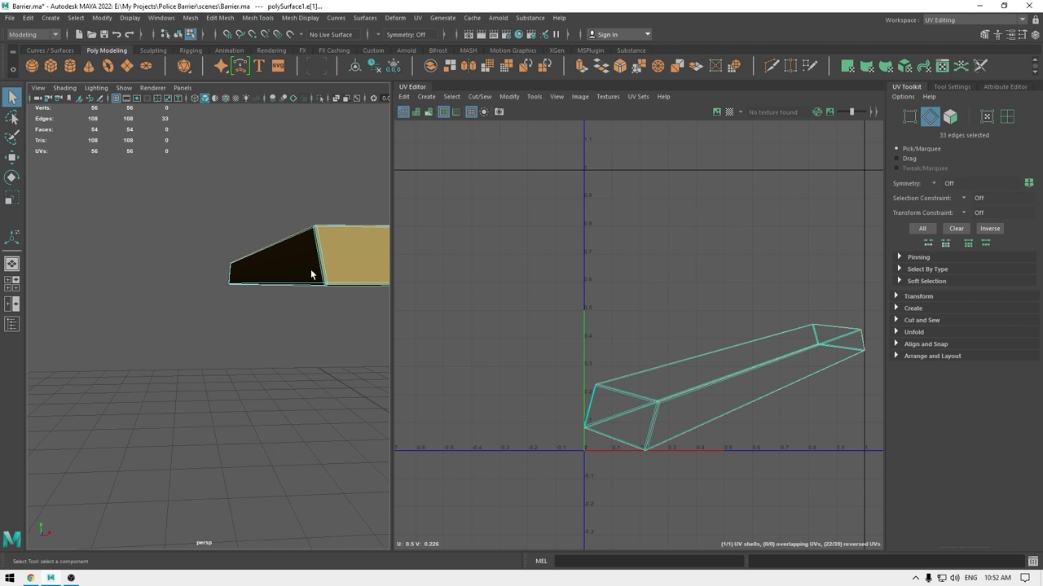
pyautogui.scroll(5, 325, 285)
pyautogui.keyDown('alt'); pyautogui.moveTo(336, 296); pyautogui.dragTo(277, 354); pyautogui.keyUp('alt')
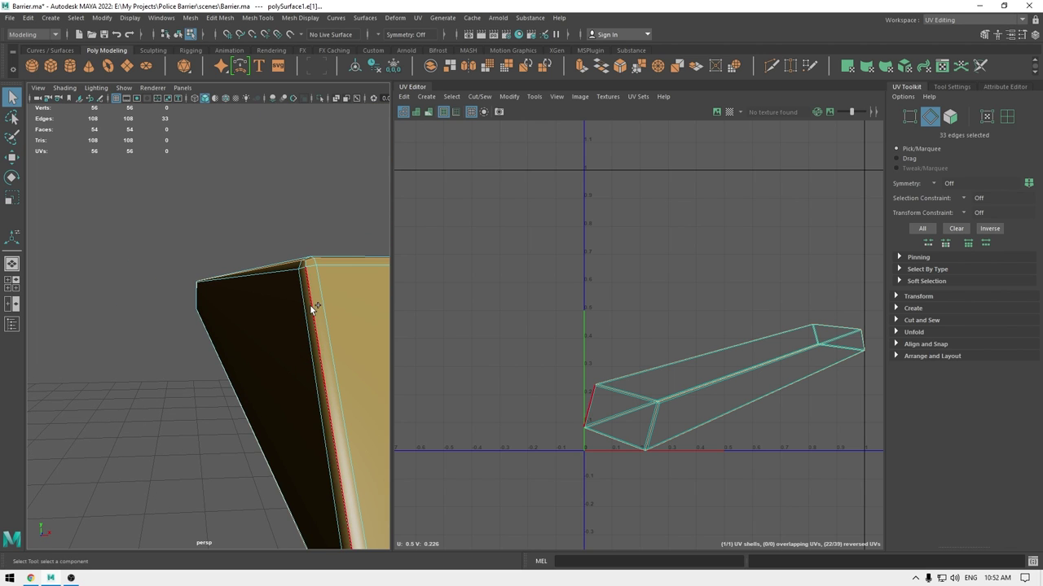
pyautogui.keyDown('shift'); pyautogui.click(312, 307); pyautogui.keyUp('shift')
pyautogui.keyDown('alt'); pyautogui.moveTo(312, 307); pyautogui.dragTo(232, 360); pyautogui.keyUp('alt')
pyautogui.scroll(-2, 580, 220)
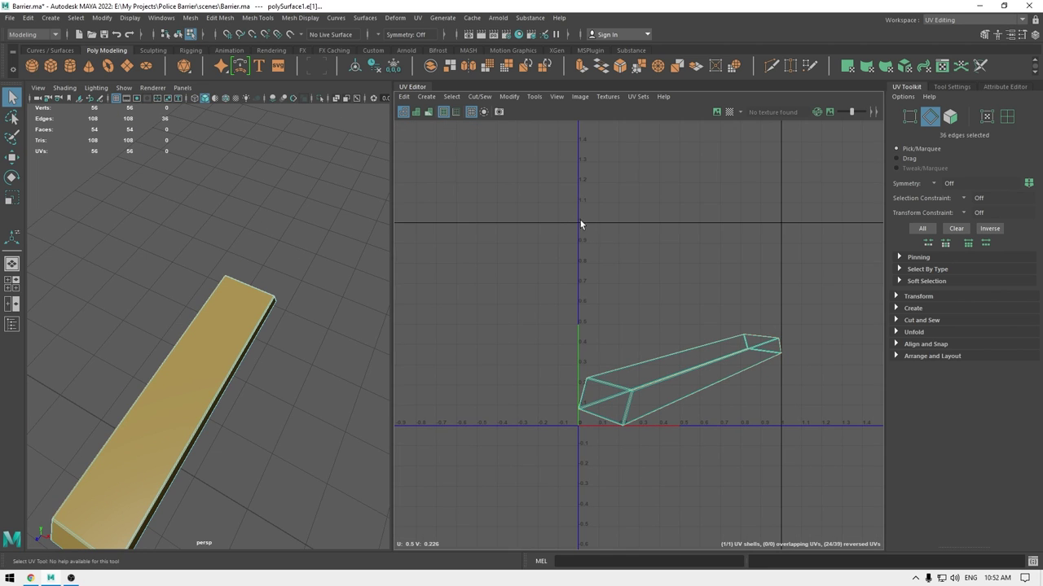
pyautogui.rightClick(591, 226)
pyautogui.moveTo(594, 197); pyautogui.dragTo(595, 194, button='right')
pyautogui.keyDown('shift'); pyautogui.moveTo(649, 172); pyautogui.dragTo(521, 169, button='right'); pyautogui.keyUp('shift')
# Unfold all six UV shells of the cross brace and orient them to the UV axes.
pyautogui.moveTo(827, 451); pyautogui.dragTo(827, 451)
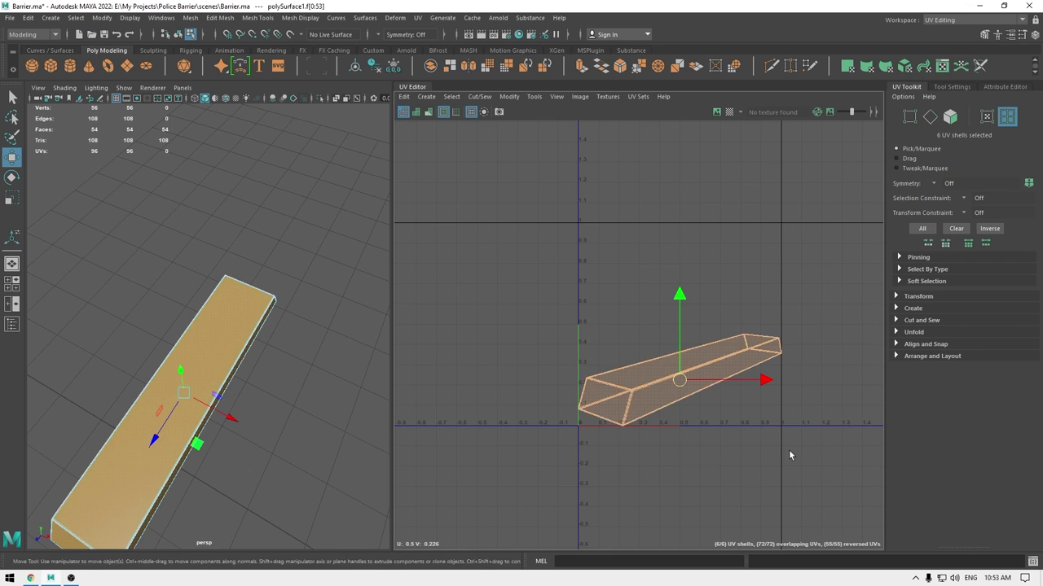
pyautogui.hotkey('ctrl', 'u')
pyautogui.keyDown('shift'); pyautogui.moveTo(722, 293); pyautogui.dragTo(723, 329, button='right'); pyautogui.keyUp('shift')
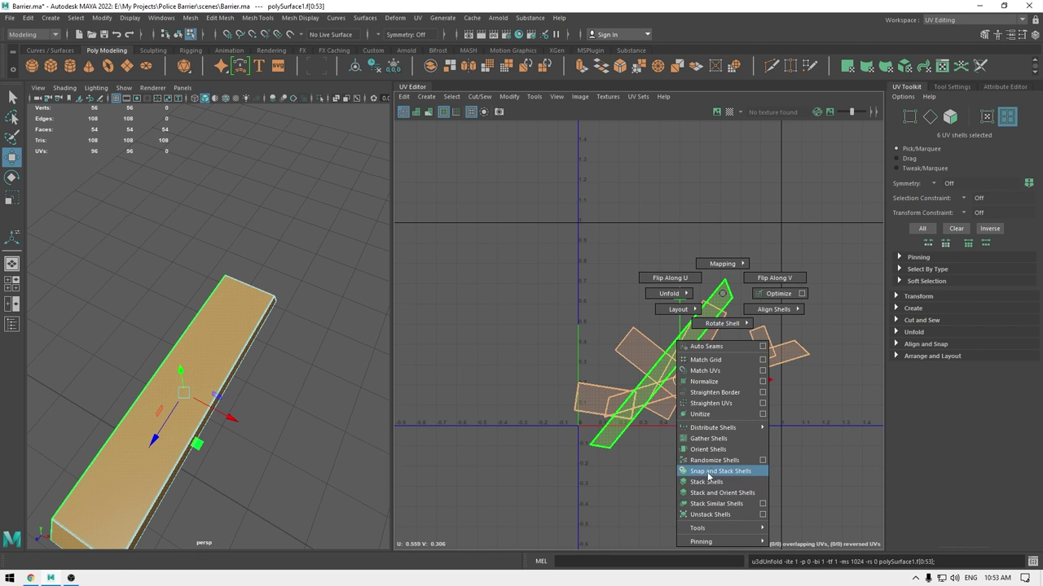
pyautogui.keyDown('shift'); pyautogui.moveTo(708, 476); pyautogui.dragTo(709, 476, button='right'); pyautogui.keyUp('shift')
# Move the long horizontal rectangular shell out of the overlap, and move and sew it onto the long outer edge of the leftmost slanted-end shell.
pyautogui.click(634, 343)
pyautogui.click(643, 388)
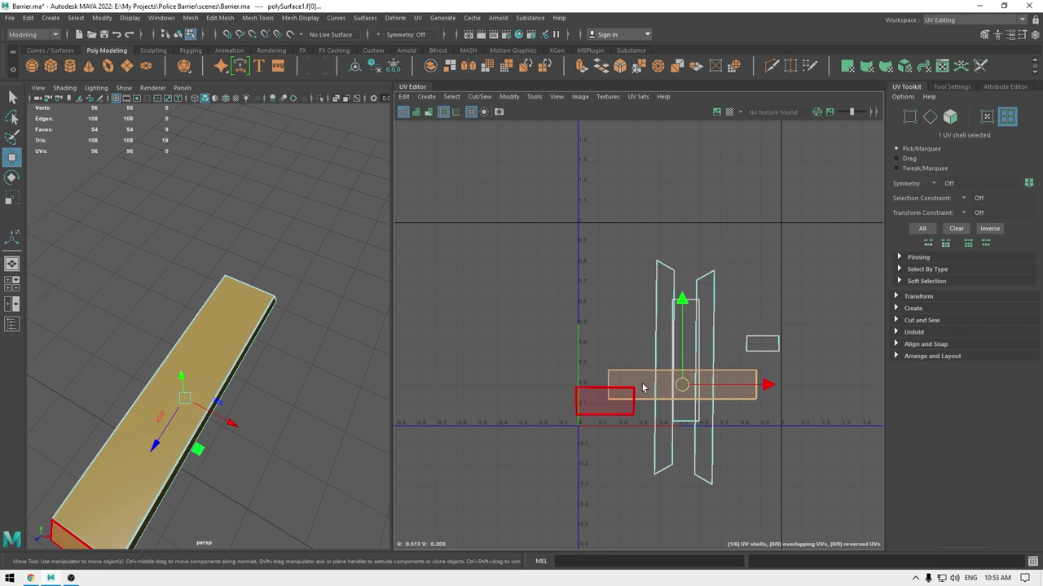
pyautogui.moveTo(656, 379); pyautogui.dragTo(480, 266, button='middle')
pyautogui.moveTo(591, 283); pyautogui.dragTo(570, 247, button='right')
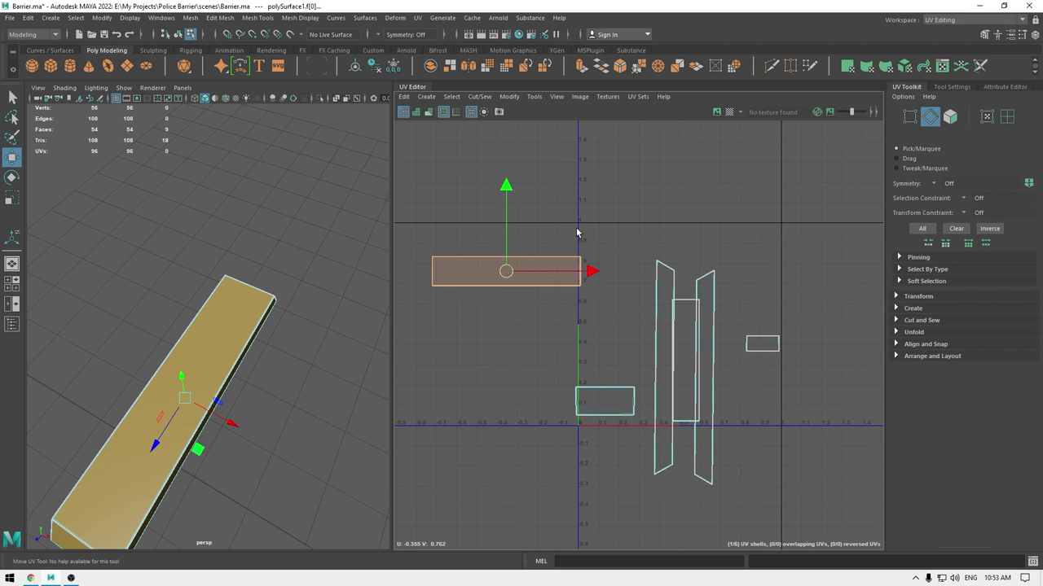
pyautogui.press('F10')
pyautogui.click(646, 305)
pyautogui.keyDown('shift'); pyautogui.moveTo(646, 304); pyautogui.dragTo(639, 260, button='right'); pyautogui.keyUp('shift')
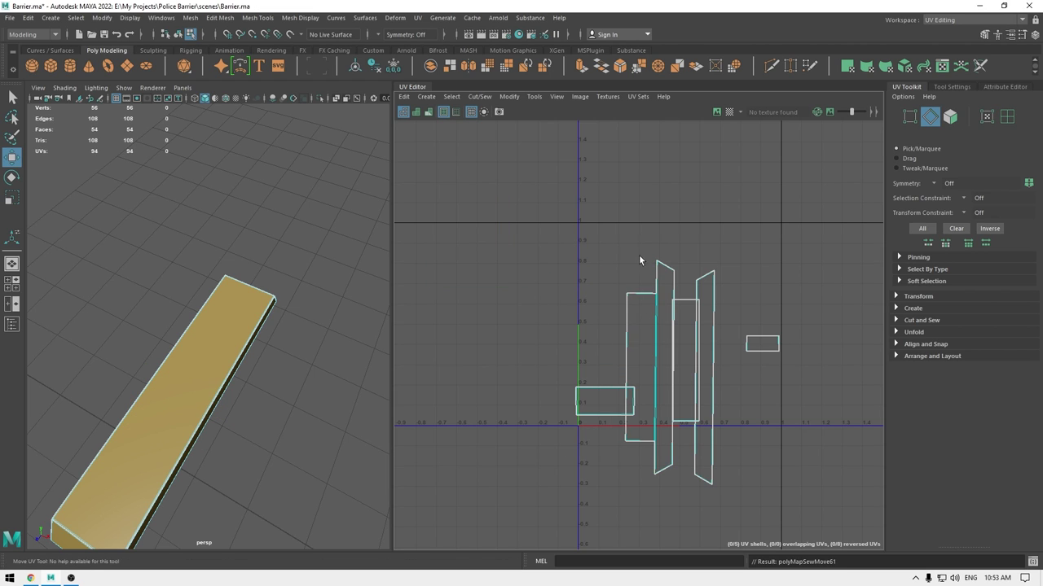
# Move and sew the other slanted-end shell and both small end caps onto the middle rectangular shell of the cross brace.
pyautogui.click(623, 316)
pyautogui.keyDown('shift'); pyautogui.moveTo(612, 329); pyautogui.dragTo(587, 202, button='right'); pyautogui.keyUp('shift')
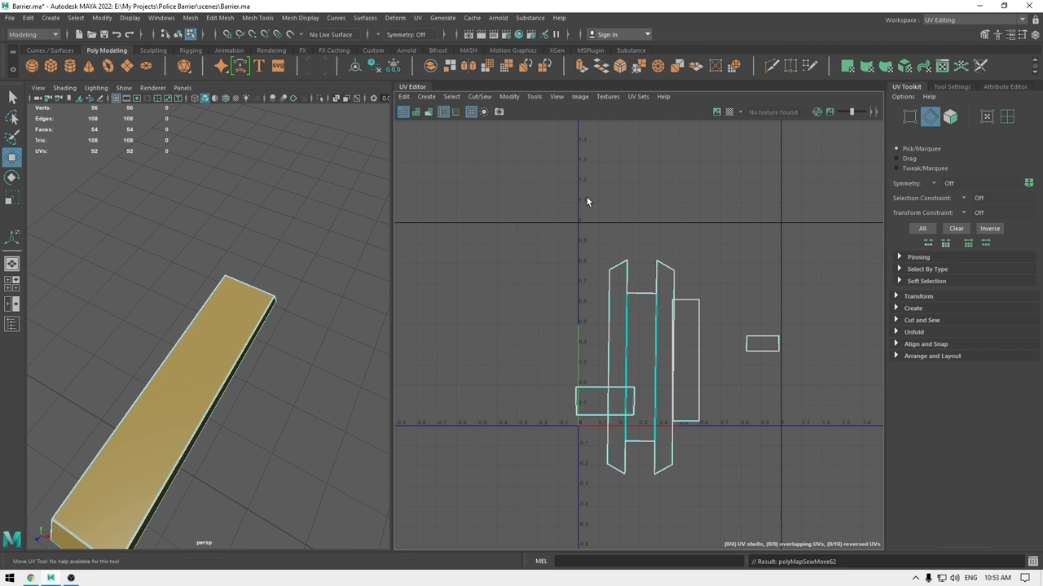
pyautogui.click(648, 290)
pyautogui.keyDown('shift'); pyautogui.moveTo(652, 391); pyautogui.dragTo(649, 401, button='right'); pyautogui.keyUp('shift')
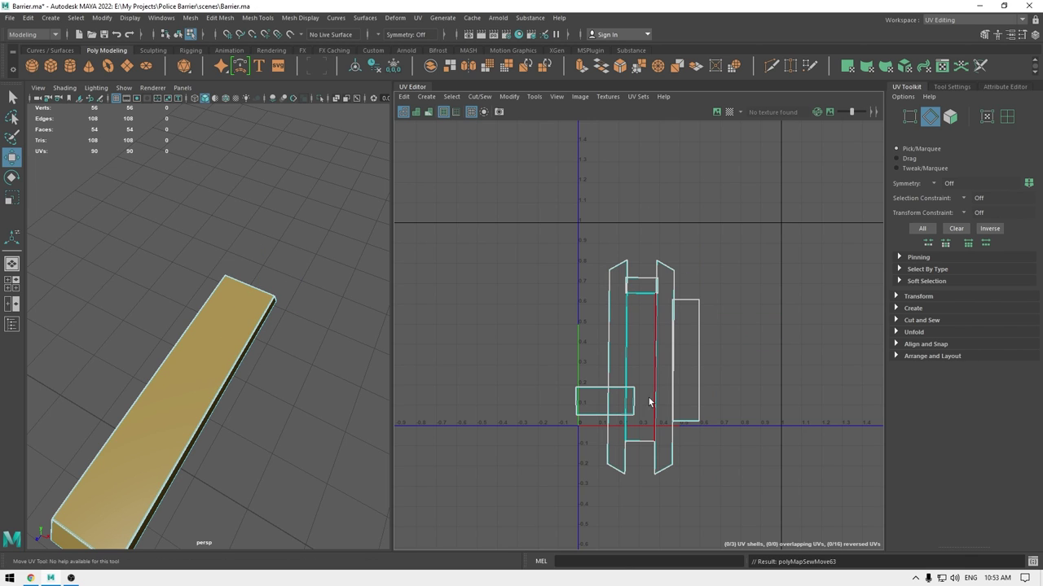
pyautogui.click(643, 442)
pyautogui.keyDown('shift'); pyautogui.moveTo(646, 454); pyautogui.dragTo(652, 424, button='right'); pyautogui.keyUp('shift')
# Move and sew the remaining long rectangle onto the left slanted shell's outer edge, and unfold the joined cross-brace shell.
pyautogui.click(679, 312)
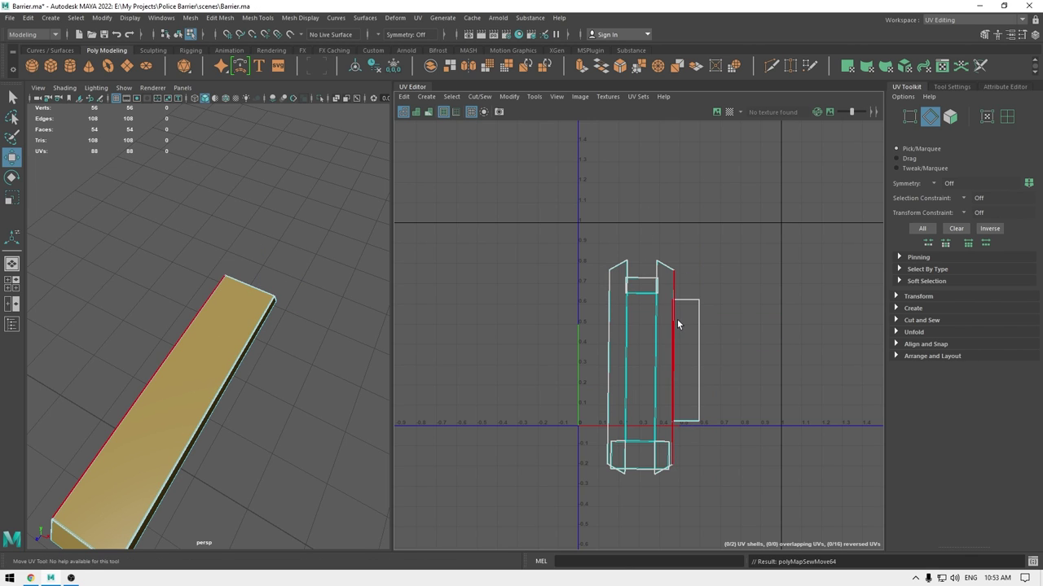
pyautogui.click(604, 333)
pyautogui.keyDown('shift'); pyautogui.moveTo(604, 329); pyautogui.dragTo(582, 164, button='right'); pyautogui.keyUp('shift')
pyautogui.moveTo(635, 256); pyautogui.dragTo(604, 247, button='right')
pyautogui.click(620, 313)
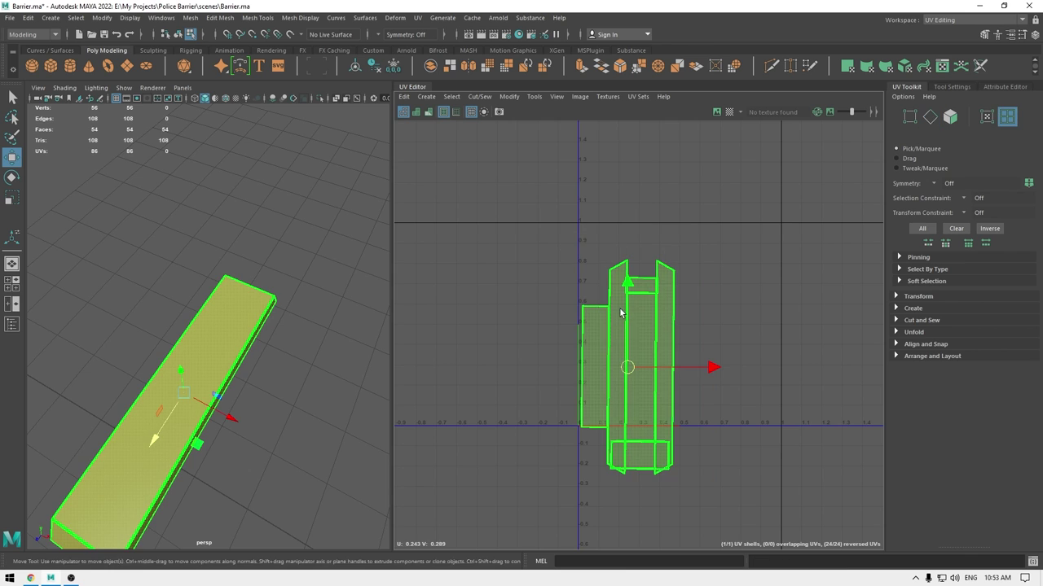
pyautogui.hotkey('ctrl', 'u')
# Sew the small open bevel seam at the upper corner between the leftmost rectangle and the adjoining slanted shell.
pyautogui.click(761, 259)
pyautogui.keyDown('alt'); pyautogui.moveTo(761, 259); pyautogui.dragTo(686, 458, button='right'); pyautogui.keyUp('alt')
pyautogui.keyDown('alt'); pyautogui.moveTo(686, 458); pyautogui.dragTo(817, 372, button='middle'); pyautogui.keyUp('alt')
pyautogui.keyDown('alt'); pyautogui.moveTo(521, 407); pyautogui.dragTo(585, 422, button='right'); pyautogui.keyUp('alt')
pyautogui.keyDown('alt'); pyautogui.moveTo(585, 422); pyautogui.dragTo(696, 430, button='middle'); pyautogui.keyUp('alt')
pyautogui.keyDown('alt'); pyautogui.moveTo(505, 444); pyautogui.dragTo(576, 464, button='right'); pyautogui.keyUp('alt')
pyautogui.keyDown('alt'); pyautogui.moveTo(575, 464); pyautogui.dragTo(843, 467, button='middle'); pyautogui.keyUp('alt')
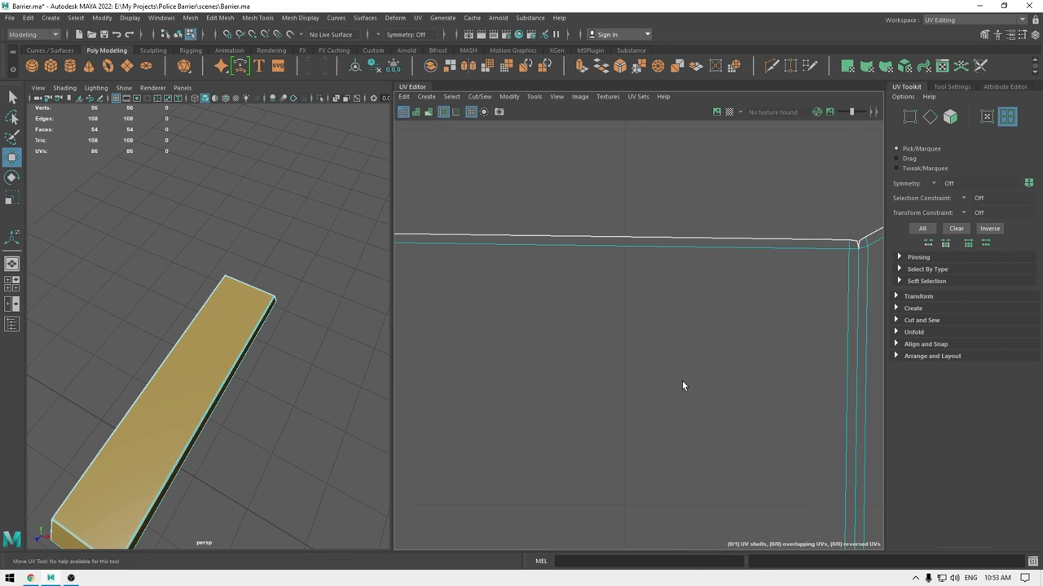
pyautogui.keyDown('alt'); pyautogui.moveTo(682, 383); pyautogui.dragTo(430, 375, button='middle'); pyautogui.keyUp('alt')
pyautogui.scroll(1, 683, 243)
pyautogui.click(599, 260)
pyautogui.moveTo(549, 235); pyautogui.dragTo(548, 235)
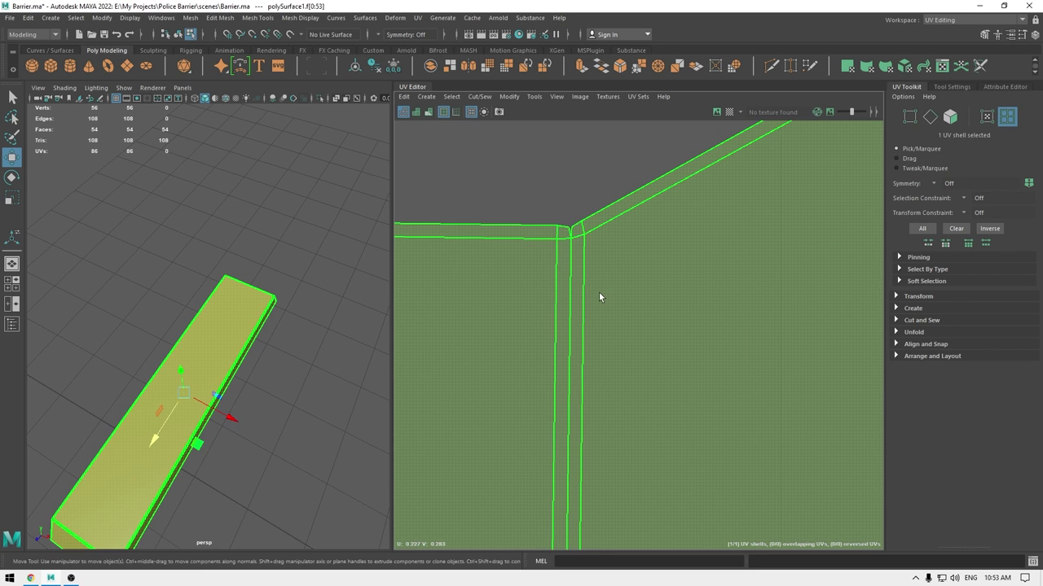
pyautogui.moveTo(599, 292); pyautogui.dragTo(597, 247, button='right')
pyautogui.moveTo(610, 286); pyautogui.dragTo(547, 232)
pyautogui.keyDown('shift'); pyautogui.moveTo(582, 319); pyautogui.dragTo(582, 267, button='right'); pyautogui.keyUp('shift')
# Sew the open bevel seams at the left corner of the cross brace's upper end cap.
pyautogui.keyDown('alt'); pyautogui.moveTo(668, 391); pyautogui.dragTo(601, 245, button='right'); pyautogui.keyUp('alt')
pyautogui.keyDown('alt'); pyautogui.moveTo(601, 244); pyautogui.dragTo(411, 291, button='middle'); pyautogui.keyUp('alt')
pyautogui.keyDown('alt'); pyautogui.moveTo(492, 287); pyautogui.dragTo(559, 276, button='right'); pyautogui.keyUp('alt')
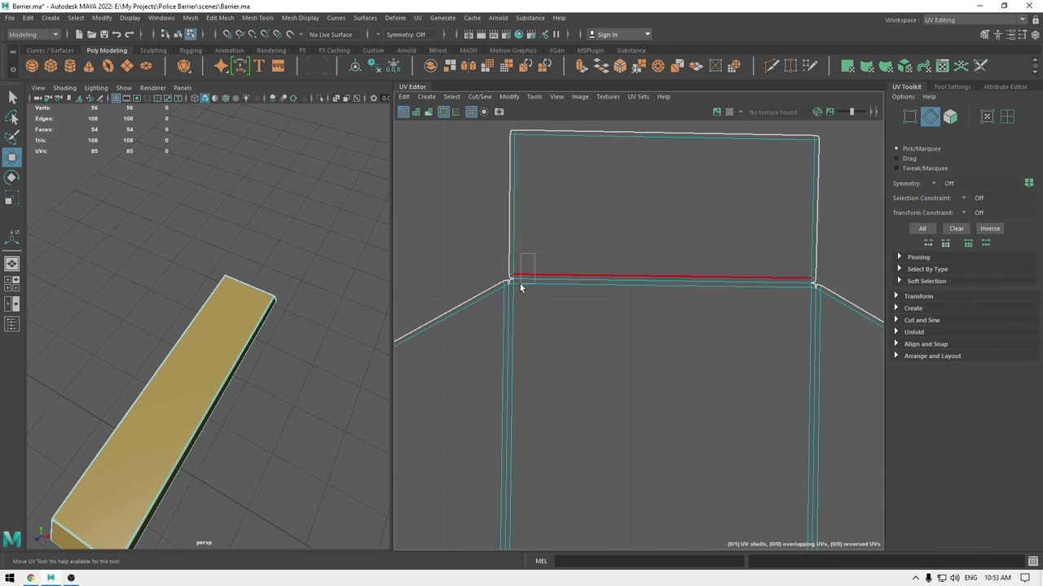
pyautogui.moveTo(512, 297); pyautogui.dragTo(510, 299)
pyautogui.keyDown('shift'); pyautogui.moveTo(540, 304); pyautogui.dragTo(537, 251, button='right'); pyautogui.keyUp('shift')
pyautogui.keyDown('alt'); pyautogui.moveTo(537, 251); pyautogui.dragTo(559, 437, button='right'); pyautogui.keyUp('alt')
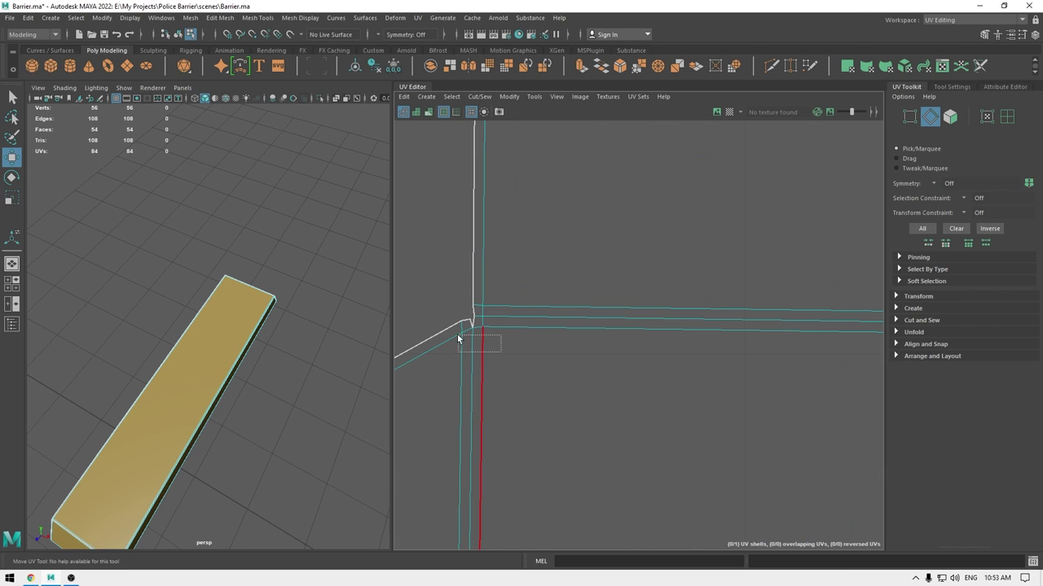
pyautogui.moveTo(455, 327); pyautogui.dragTo(456, 328)
pyautogui.keyDown('shift'); pyautogui.rightClick(488, 350); pyautogui.keyUp('shift')
pyautogui.keyDown('ctrl'); pyautogui.moveTo(421, 389); pyautogui.dragTo(393, 285); pyautogui.keyUp('ctrl')
pyautogui.keyDown('shift'); pyautogui.moveTo(522, 374); pyautogui.dragTo(502, 122, button='right'); pyautogui.keyUp('shift')
# Sew the open bevel seams at the right corner of the cross brace's upper end cap.
pyautogui.keyDown('alt'); pyautogui.moveTo(750, 409); pyautogui.dragTo(473, 361, button='middle'); pyautogui.keyUp('alt')
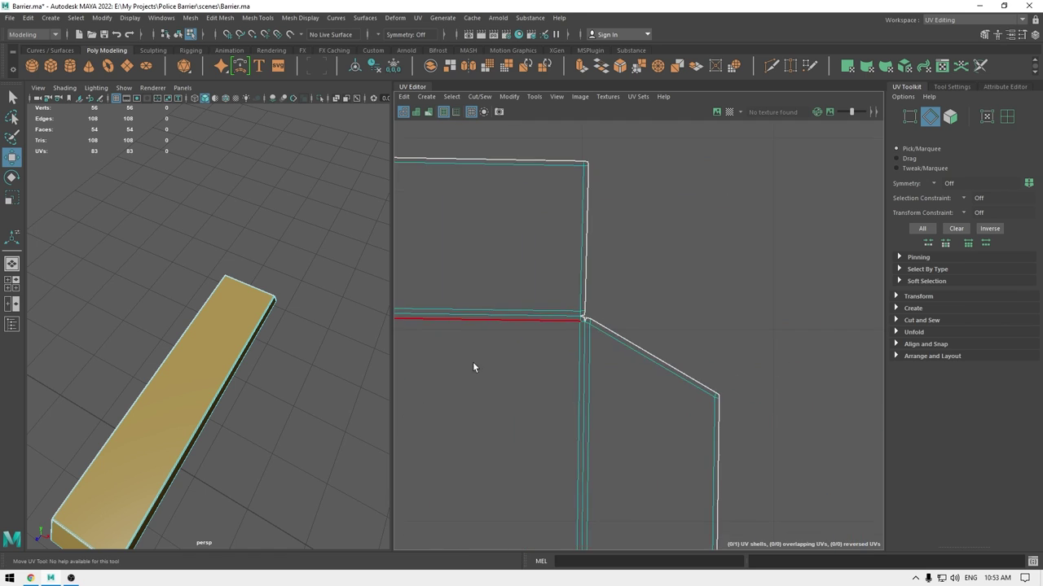
pyautogui.scroll(6, 534, 335)
pyautogui.moveTo(628, 274); pyautogui.dragTo(651, 326)
pyautogui.keyDown('shift'); pyautogui.moveTo(686, 345); pyautogui.dragTo(645, 305); pyautogui.keyUp('shift')
pyautogui.keyDown('shift'); pyautogui.moveTo(676, 398); pyautogui.dragTo(677, 355, button='right'); pyautogui.keyUp('shift')
pyautogui.keyDown('alt'); pyautogui.moveTo(666, 520); pyautogui.dragTo(666, 525, button='middle'); pyautogui.keyUp('alt')
pyautogui.keyDown('alt'); pyautogui.moveTo(666, 526); pyautogui.dragTo(607, 98, button='right'); pyautogui.keyUp('alt')
pyautogui.keyDown('alt'); pyautogui.moveTo(618, 411); pyautogui.dragTo(634, 90, button='middle'); pyautogui.keyUp('alt')
pyautogui.keyDown('alt'); pyautogui.moveTo(643, 505); pyautogui.dragTo(658, 99, button='middle'); pyautogui.keyUp('alt')
pyautogui.keyDown('alt'); pyautogui.moveTo(662, 370); pyautogui.dragTo(653, 198, button='middle'); pyautogui.keyUp('alt')
pyautogui.keyDown('alt'); pyautogui.moveTo(653, 198); pyautogui.dragTo(653, 250, button='right'); pyautogui.keyUp('alt')
pyautogui.scroll(6, 653, 250)
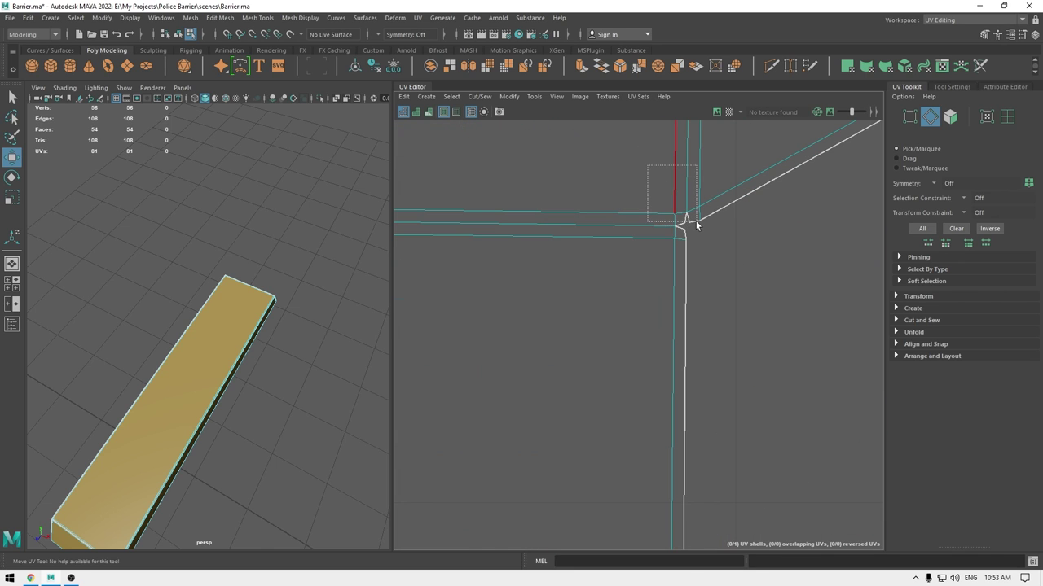
pyautogui.moveTo(696, 221); pyautogui.dragTo(696, 222)
pyautogui.keyDown('shift'); pyautogui.moveTo(695, 221); pyautogui.dragTo(693, 192, button='right'); pyautogui.keyUp('shift')
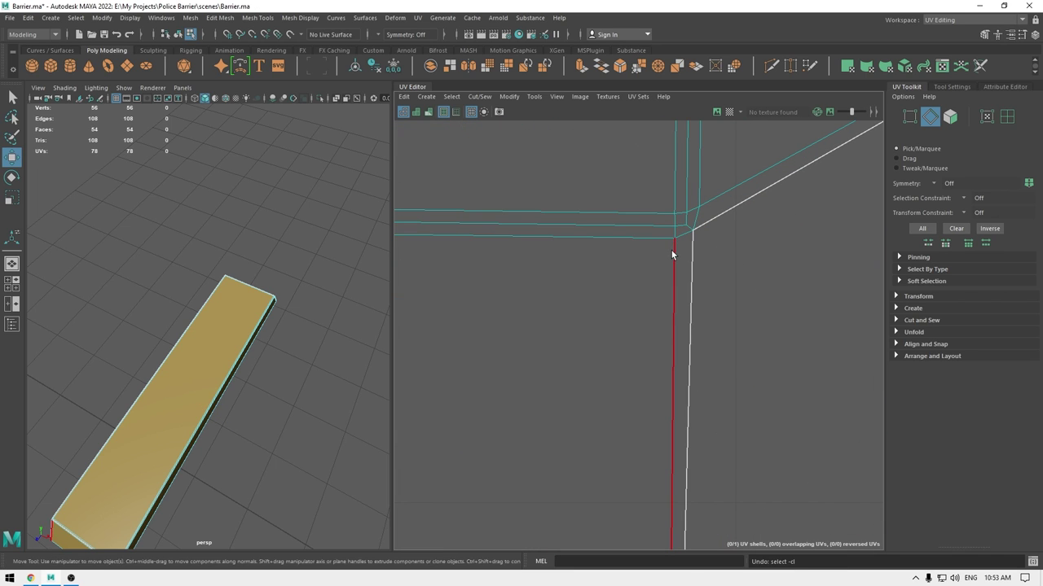
pyautogui.hotkey('ctrl', 'z')
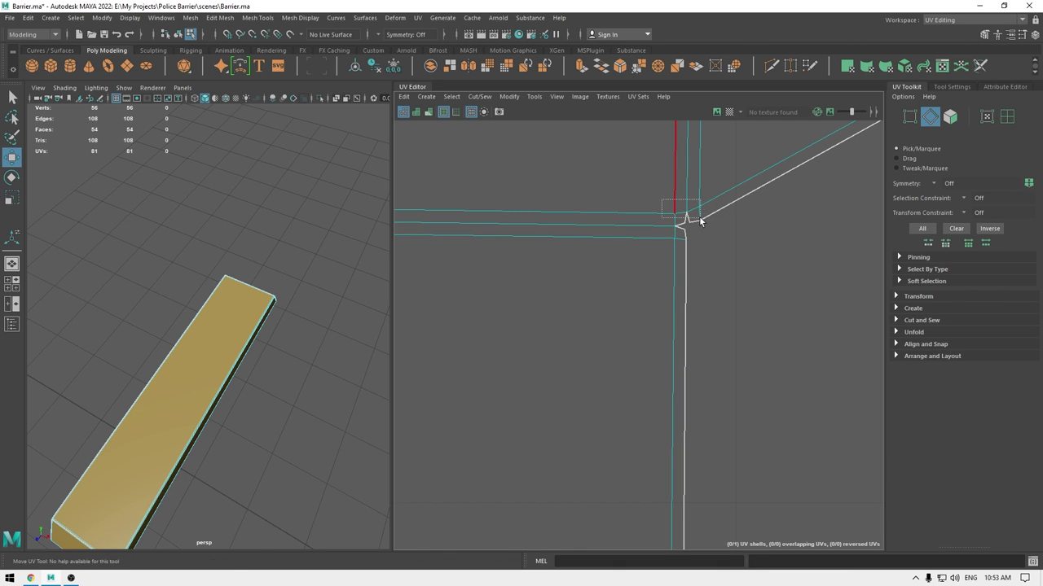
# Select the bevel edges around the lower end cap's right corner and move and sew them.
pyautogui.moveTo(699, 219); pyautogui.dragTo(700, 219)
pyautogui.keyDown('shift'); pyautogui.moveTo(661, 209); pyautogui.dragTo(682, 246); pyautogui.keyUp('shift')
pyautogui.keyDown('shift'); pyautogui.moveTo(672, 243); pyautogui.dragTo(669, 210, button='right'); pyautogui.keyUp('shift')
# Sew the bevel seams at the lower end cap's left corner and at the bottom corner between the leftmost rectangle and slanted shell.
pyautogui.scroll(-4, 644, 255)
pyautogui.keyDown('alt'); pyautogui.moveTo(457, 301); pyautogui.dragTo(743, 362, button='middle'); pyautogui.keyUp('alt')
pyautogui.moveTo(564, 301); pyautogui.dragTo(564, 303)
pyautogui.keyDown('shift'); pyautogui.moveTo(564, 303); pyautogui.dragTo(573, 161, button='right'); pyautogui.keyUp('shift')
pyautogui.moveTo(563, 271); pyautogui.dragTo(558, 275)
pyautogui.press('g')
pyautogui.keyDown('shift'); pyautogui.moveTo(558, 275); pyautogui.dragTo(562, 146, button='right'); pyautogui.keyUp('shift')
pyautogui.keyDown('alt'); pyautogui.moveTo(571, 269); pyautogui.dragTo(776, 335, button='middle'); pyautogui.keyUp('alt')
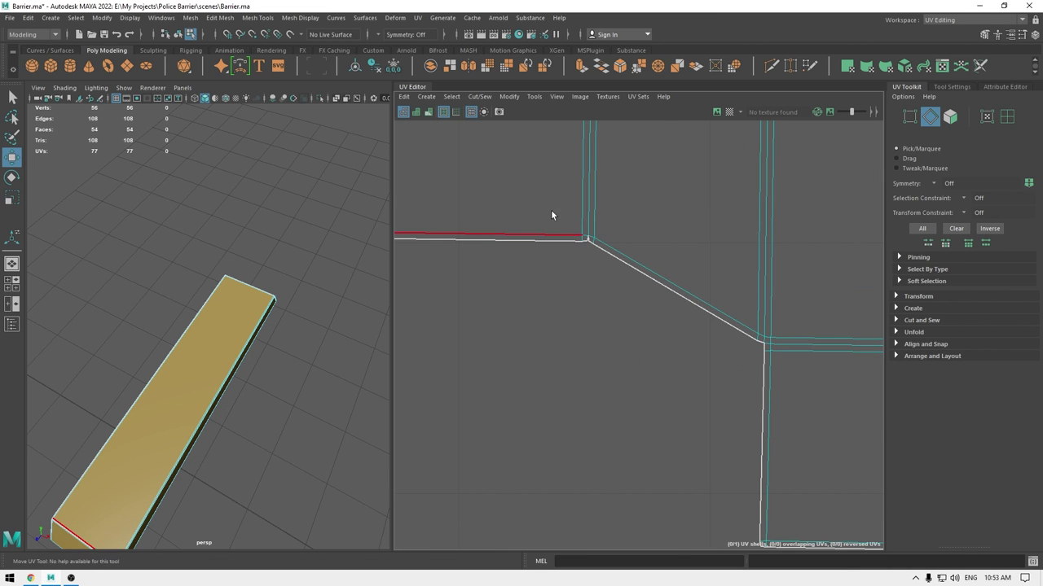
pyautogui.keyDown('shift'); pyautogui.moveTo(602, 243); pyautogui.dragTo(607, 135, button='right'); pyautogui.keyUp('shift')
pyautogui.keyDown('alt'); pyautogui.moveTo(561, 256); pyautogui.dragTo(792, 273, button='middle'); pyautogui.keyUp('alt')
# Unfold the finished cross-brace shell and lay it out in the 0–1 UV tile.
pyautogui.keyDown('alt'); pyautogui.moveTo(561, 330); pyautogui.dragTo(493, 69, button='right'); pyautogui.keyUp('alt')
pyautogui.keyDown('alt'); pyautogui.moveTo(567, 300); pyautogui.dragTo(556, 363, button='middle'); pyautogui.keyUp('alt')
pyautogui.keyDown('alt'); pyautogui.moveTo(555, 363); pyautogui.dragTo(591, 242, button='right'); pyautogui.keyUp('alt')
pyautogui.click(592, 243)
pyautogui.keyDown('shift'); pyautogui.moveTo(671, 211); pyautogui.dragTo(443, 307, button='right'); pyautogui.keyUp('shift')
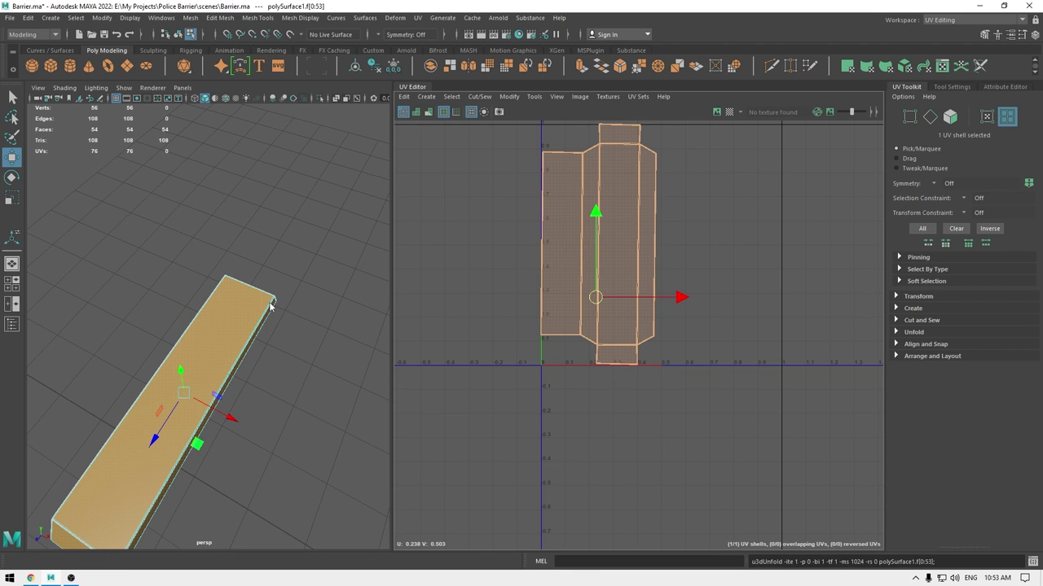
# Return to object selection and show all hidden parts of the barrier again.
pyautogui.moveTo(270, 303); pyautogui.dragTo(342, 245, button='right')
pyautogui.hotkey('ctrl', '1')
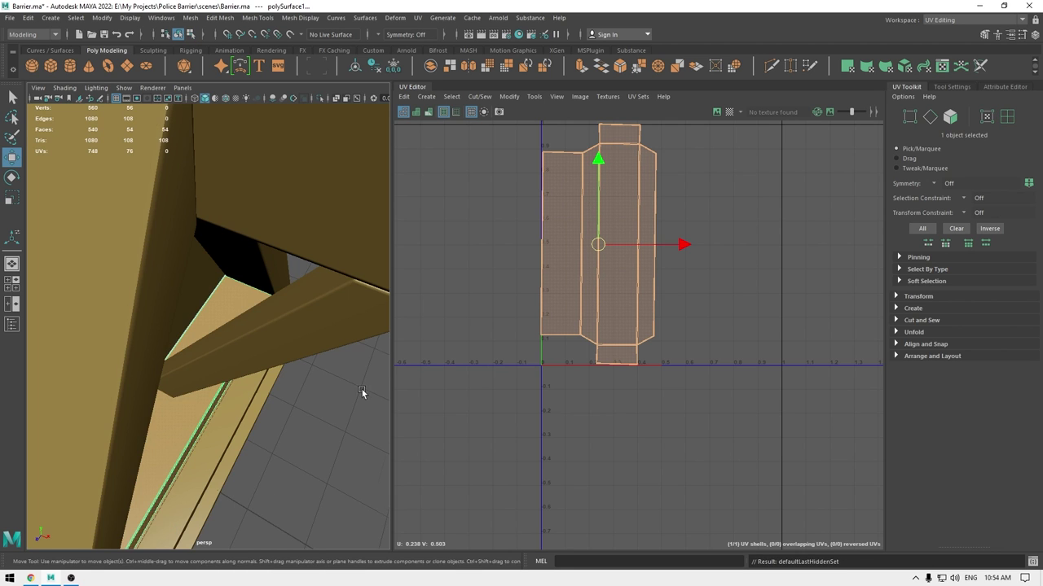
pyautogui.keyDown('alt'); pyautogui.moveTo(363, 395); pyautogui.dragTo(269, 358, button='right'); pyautogui.keyUp('alt')
pyautogui.keyDown('alt'); pyautogui.moveTo(268, 358); pyautogui.dragTo(242, 213); pyautogui.keyUp('alt')
pyautogui.keyDown('alt'); pyautogui.moveTo(243, 212); pyautogui.dragTo(285, 326, button='right'); pyautogui.keyUp('alt')
pyautogui.keyDown('alt'); pyautogui.moveTo(285, 326); pyautogui.dragTo(257, 343); pyautogui.keyUp('alt')
# Apply automatic UV mapping to the short diagonal brace beneath the horizontal beam.
pyautogui.click(210, 228)
pyautogui.keyDown('alt'); pyautogui.moveTo(210, 228); pyautogui.dragTo(228, 303); pyautogui.keyUp('alt')
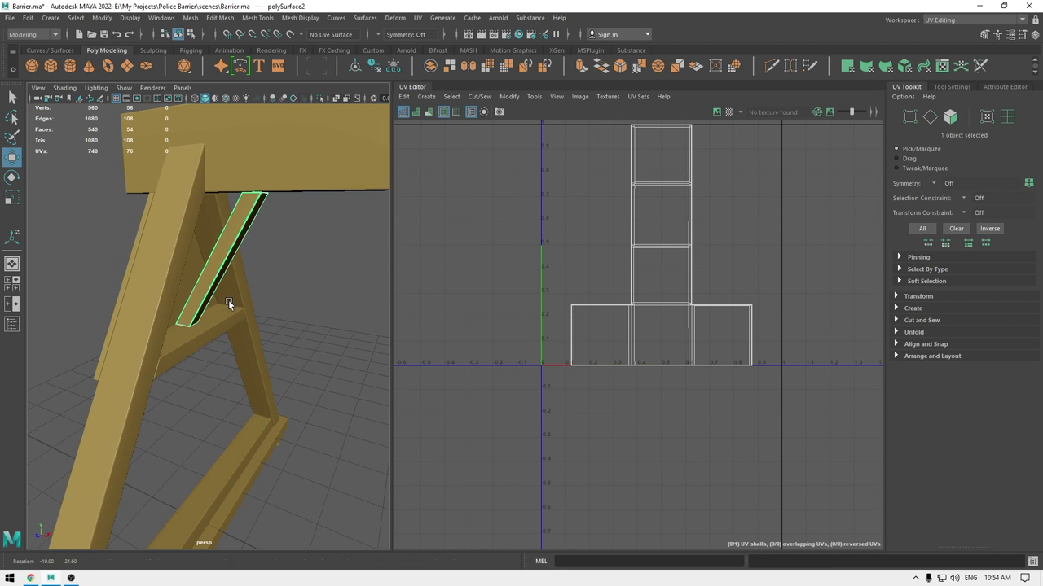
pyautogui.click(428, 97)
pyautogui.click(440, 129)
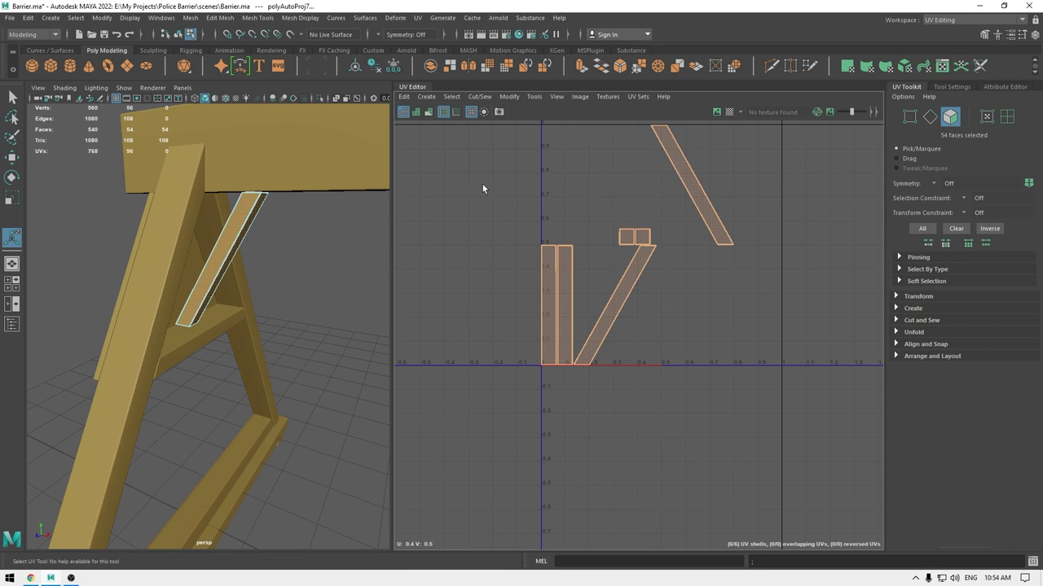
# Move and sew the diagonal brace's four long shells side by side into one strip and unfold it.
pyautogui.press('e')
pyautogui.moveTo(573, 231); pyautogui.dragTo(558, 179, button='right')
pyautogui.click(536, 266)
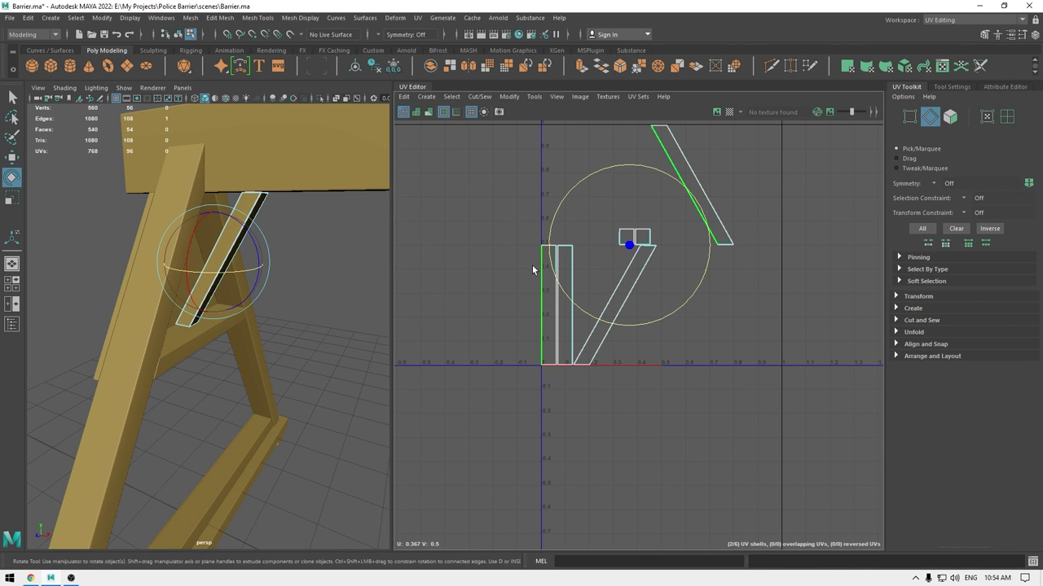
pyautogui.keyDown('shift'); pyautogui.moveTo(532, 265); pyautogui.dragTo(508, 208, button='right'); pyautogui.keyUp('shift')
pyautogui.keyDown('shift'); pyautogui.moveTo(575, 270); pyautogui.dragTo(553, 218, button='right'); pyautogui.keyUp('shift')
pyautogui.click(706, 164)
pyautogui.keyDown('shift'); pyautogui.moveTo(707, 164); pyautogui.dragTo(670, 162, button='right'); pyautogui.keyUp('shift')
pyautogui.click(714, 174)
pyautogui.click(677, 170)
pyautogui.hotkey('ctrl', 'u')
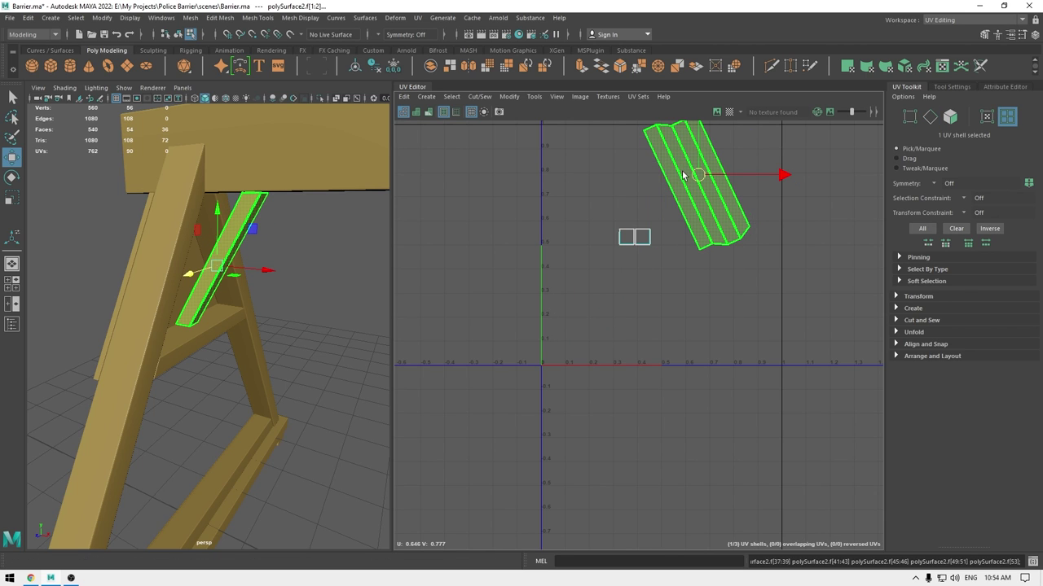
# Move and sew the two small end caps onto the opposite ends of the diagonal brace's strip.
pyautogui.moveTo(681, 198); pyautogui.dragTo(678, 169, button='right')
pyautogui.keyDown('alt'); pyautogui.moveTo(722, 199); pyautogui.dragTo(710, 279, button='middle'); pyautogui.keyUp('alt')
pyautogui.click(706, 240)
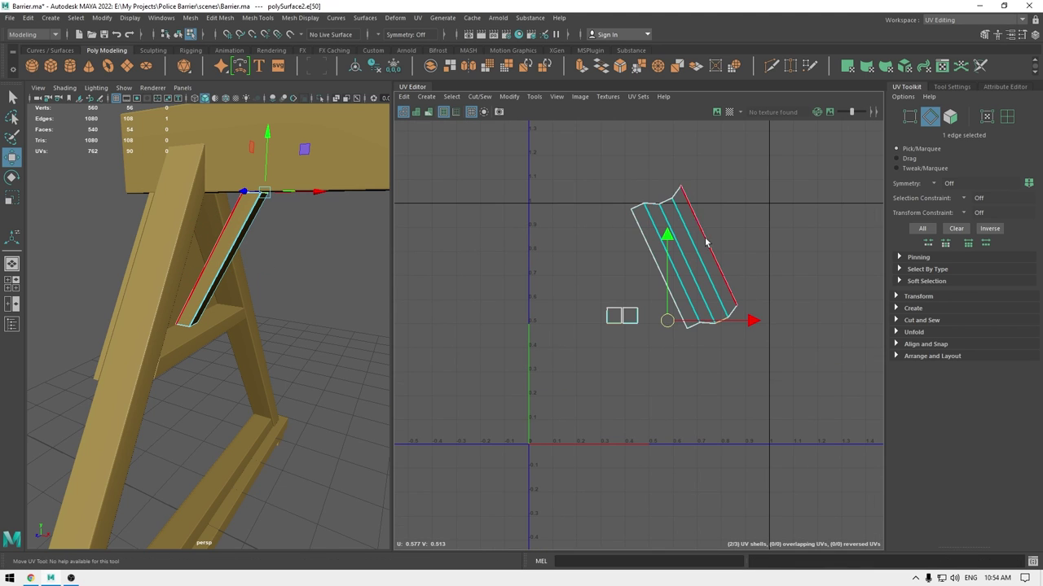
pyautogui.keyDown('shift'); pyautogui.moveTo(670, 196); pyautogui.dragTo(622, 186, button='right'); pyautogui.keyUp('shift')
pyautogui.click(687, 226)
pyautogui.keyDown('shift'); pyautogui.moveTo(687, 221); pyautogui.dragTo(677, 378, button='right'); pyautogui.keyUp('shift')
# Unfold the diagonal brace's joined shell upright and lay it out in the 0–1 UV tile.
pyautogui.moveTo(735, 332); pyautogui.dragTo(590, 338)
pyautogui.press('w')
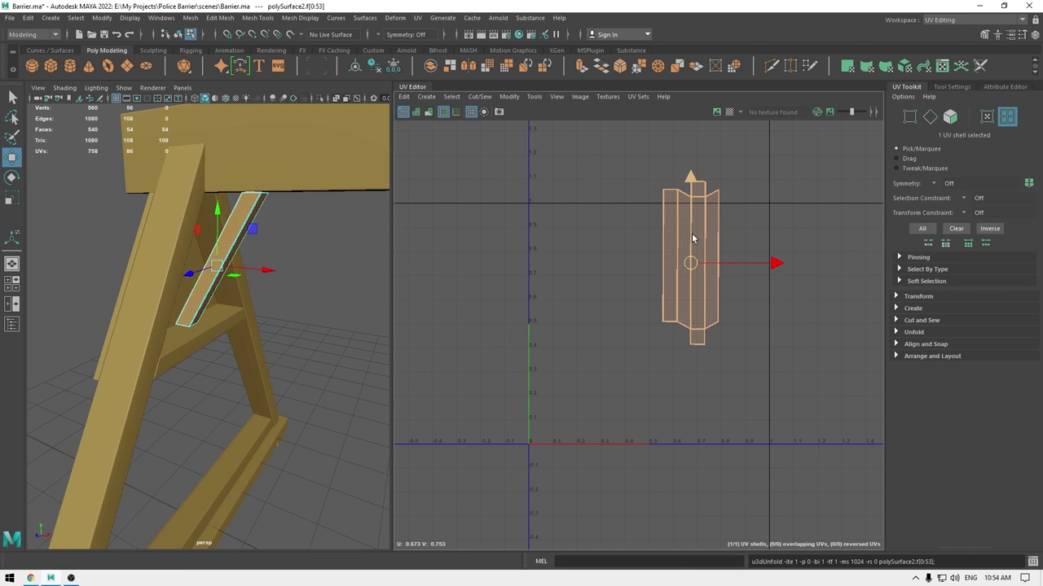
pyautogui.keyDown('shift'); pyautogui.moveTo(692, 234); pyautogui.dragTo(570, 281, button='right'); pyautogui.keyUp('shift')
# Sew the diagonal brace's open bevel seams at the leftmost rectangle's upper corner and the upper end cap's left corner.
pyautogui.scroll(8, 505, 195)
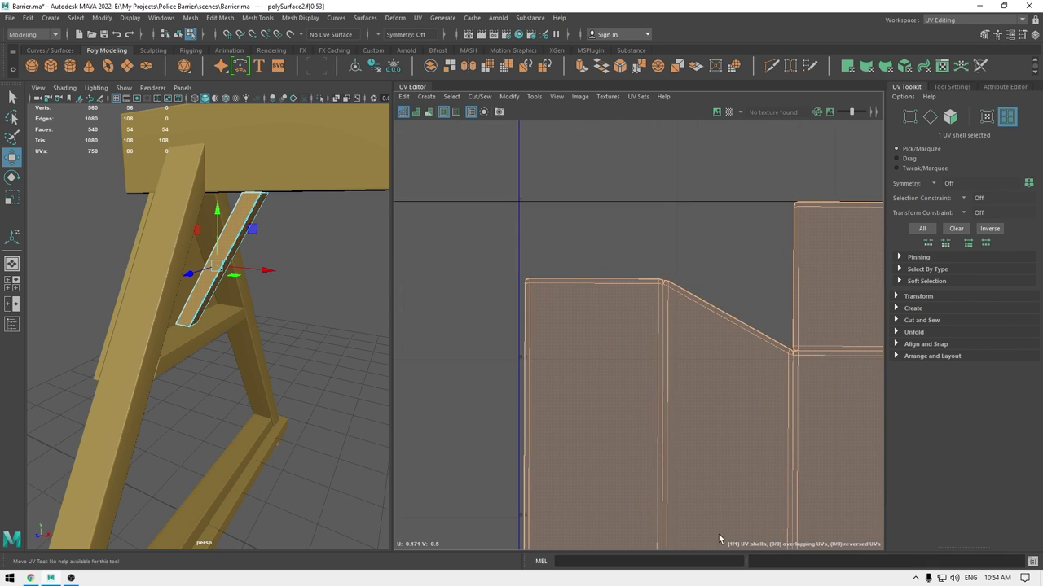
pyautogui.moveTo(502, 244); pyautogui.dragTo(516, 234, button='right')
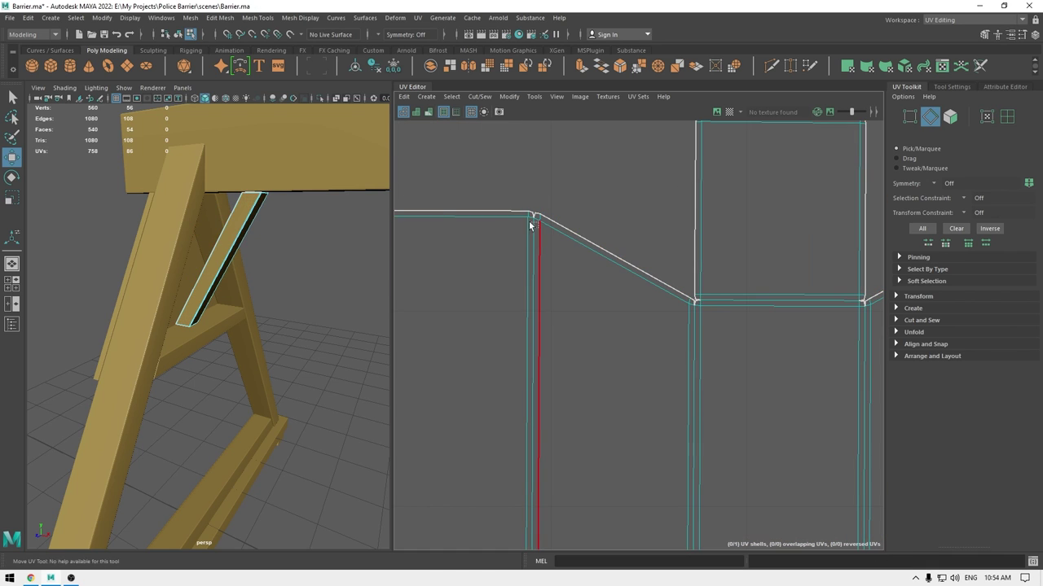
pyautogui.moveTo(526, 215); pyautogui.dragTo(524, 211)
pyautogui.hotkey('shift', 's')
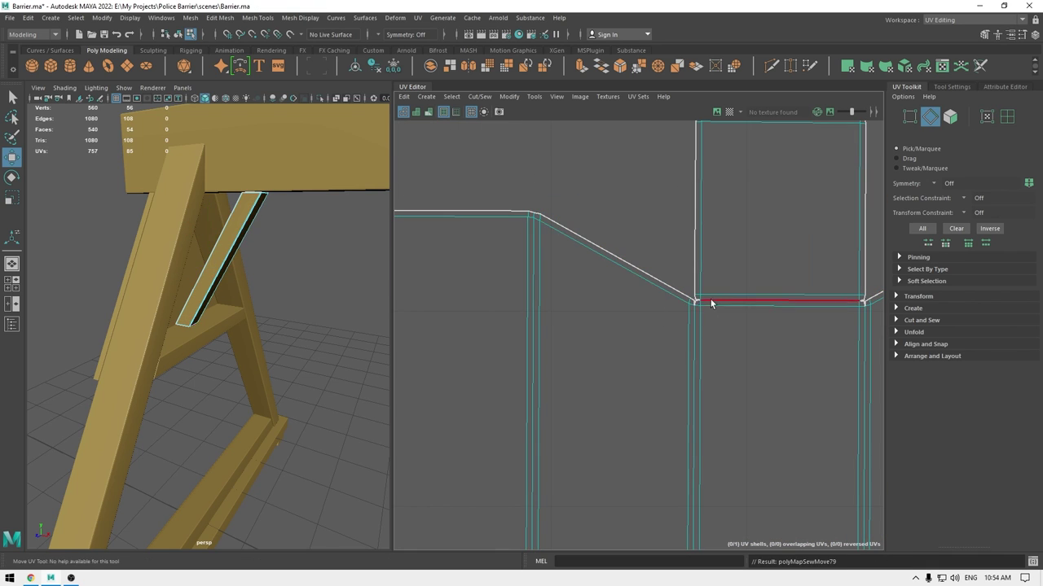
pyautogui.hotkey('shift', 's')
pyautogui.moveTo(698, 316); pyautogui.dragTo(685, 306)
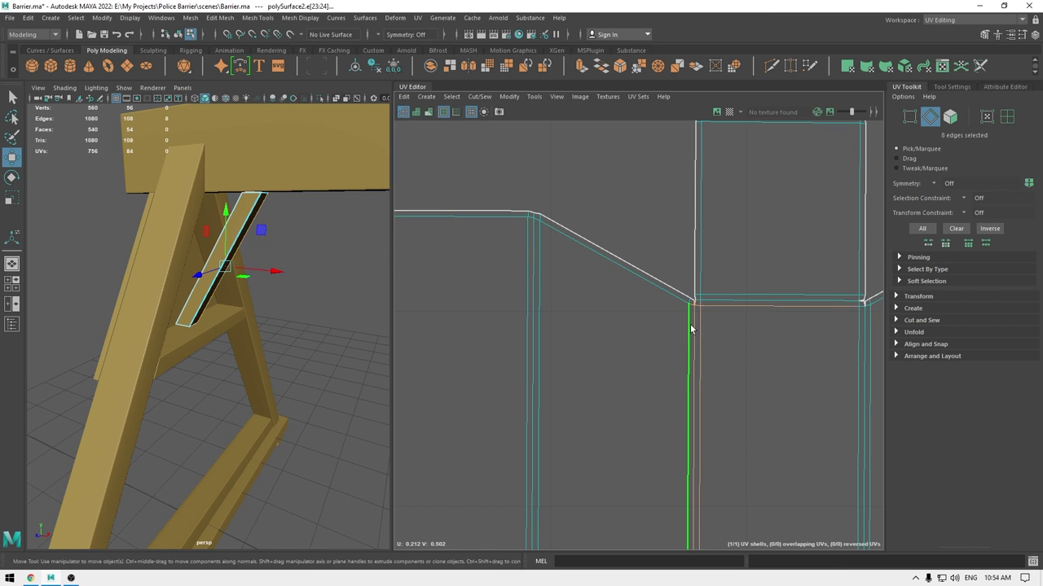
pyautogui.hotkey('shift', 's')
# Sew the open bevel seams at the right corner of the diagonal brace's upper end cap.
pyautogui.keyDown('alt'); pyautogui.moveTo(845, 295); pyautogui.dragTo(649, 300, button='middle'); pyautogui.keyUp('alt')
pyautogui.moveTo(664, 322); pyautogui.dragTo(665, 323)
pyautogui.keyDown('shift'); pyautogui.moveTo(665, 325); pyautogui.dragTo(643, 252, button='right'); pyautogui.keyUp('shift')
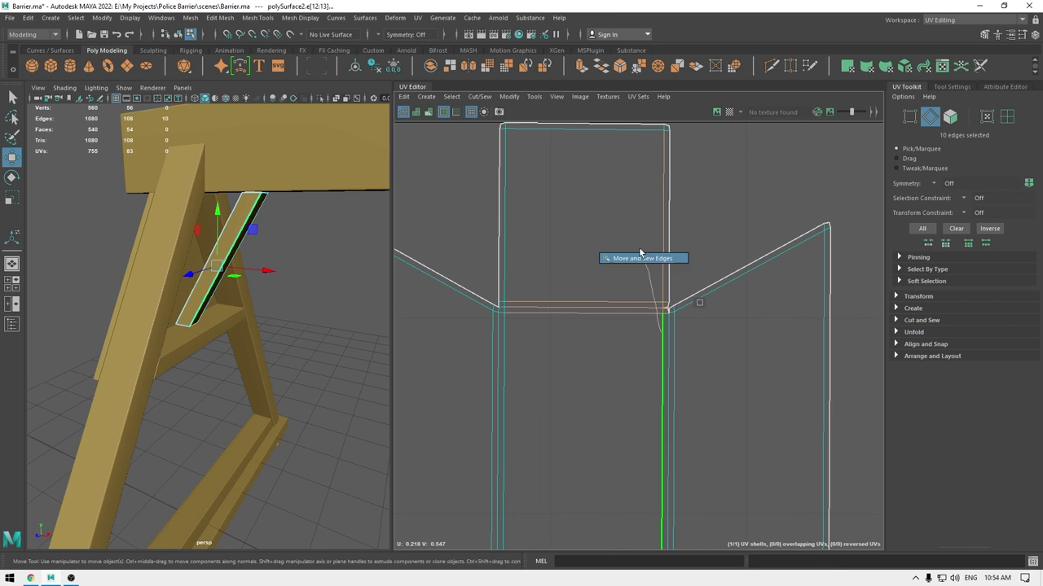
pyautogui.moveTo(671, 316); pyautogui.dragTo(665, 325)
pyautogui.keyDown('shift'); pyautogui.moveTo(668, 333); pyautogui.dragTo(663, 247, button='right'); pyautogui.keyUp('shift')
# Sew the open bevel seams at the right corner of the diagonal brace's lower end cap.
pyautogui.scroll(-3, 685, 367)
pyautogui.keyDown('alt'); pyautogui.moveTo(672, 381); pyautogui.dragTo(662, 171, button='middle'); pyautogui.keyUp('alt')
pyautogui.keyDown('alt'); pyautogui.moveTo(682, 456); pyautogui.dragTo(653, 65, button='middle'); pyautogui.keyUp('alt')
pyautogui.keyDown('alt'); pyautogui.moveTo(621, 440); pyautogui.dragTo(633, 138, button='middle'); pyautogui.keyUp('alt')
pyautogui.scroll(4, 673, 384)
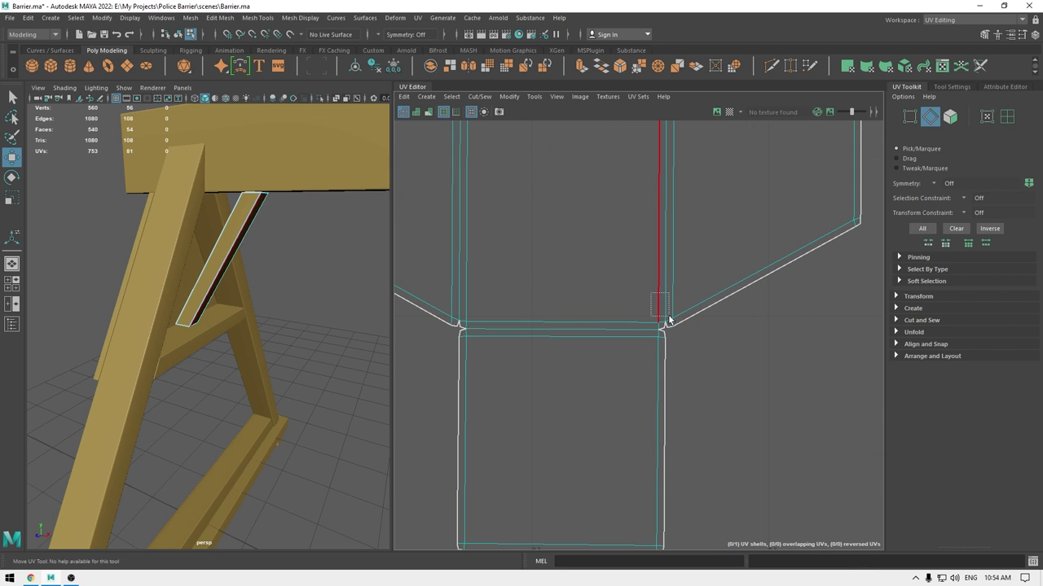
pyautogui.moveTo(668, 320); pyautogui.dragTo(673, 324)
pyautogui.keyDown('shift'); pyautogui.moveTo(673, 325); pyautogui.dragTo(636, 303, button='right'); pyautogui.keyUp('shift')
pyautogui.moveTo(656, 347); pyautogui.dragTo(660, 354)
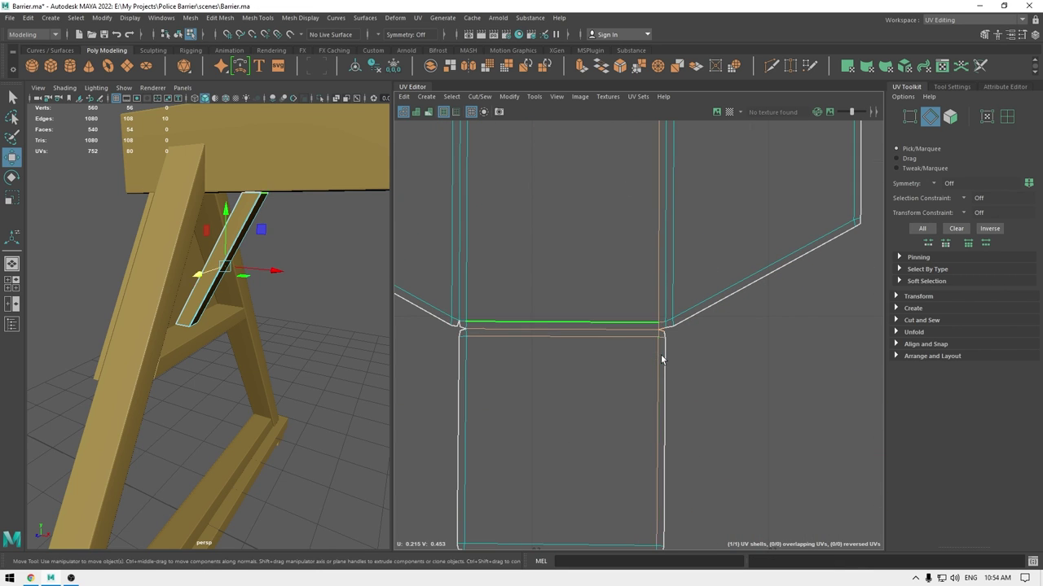
pyautogui.keyDown('shift'); pyautogui.moveTo(562, 378); pyautogui.dragTo(575, 260, button='right'); pyautogui.keyUp('shift')
# Sew the diagonal brace's bevel seams at the lower end cap's left corner and the leftmost rectangle's lower corner.
pyautogui.moveTo(558, 312); pyautogui.dragTo(559, 312)
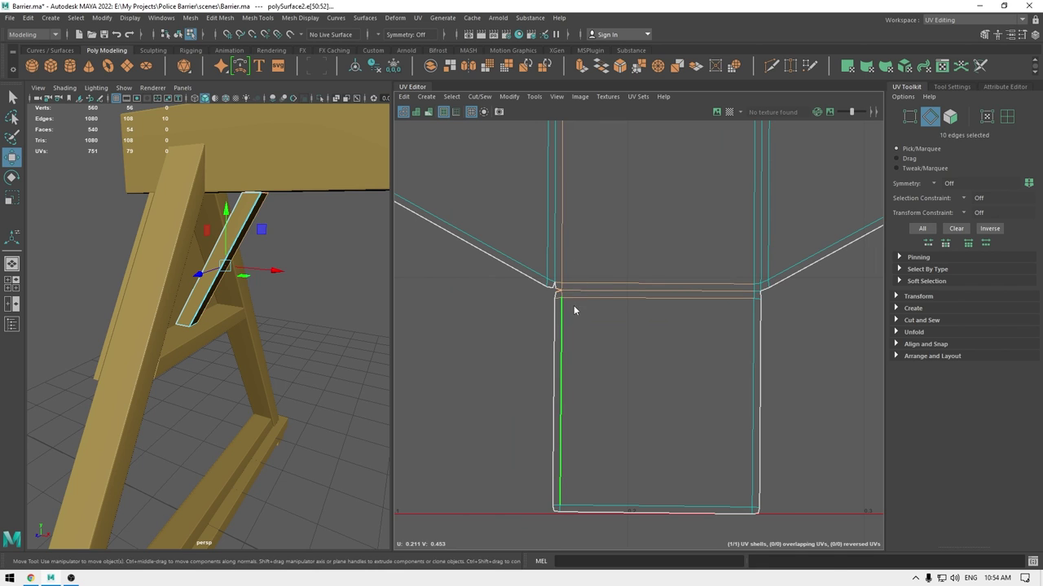
pyautogui.keyDown('shift'); pyautogui.moveTo(573, 306); pyautogui.dragTo(540, 252, button='right'); pyautogui.keyUp('shift')
pyautogui.moveTo(545, 259); pyautogui.dragTo(572, 287)
pyautogui.keyDown('shift'); pyautogui.moveTo(572, 288); pyautogui.dragTo(557, 244, button='right'); pyautogui.keyUp('shift')
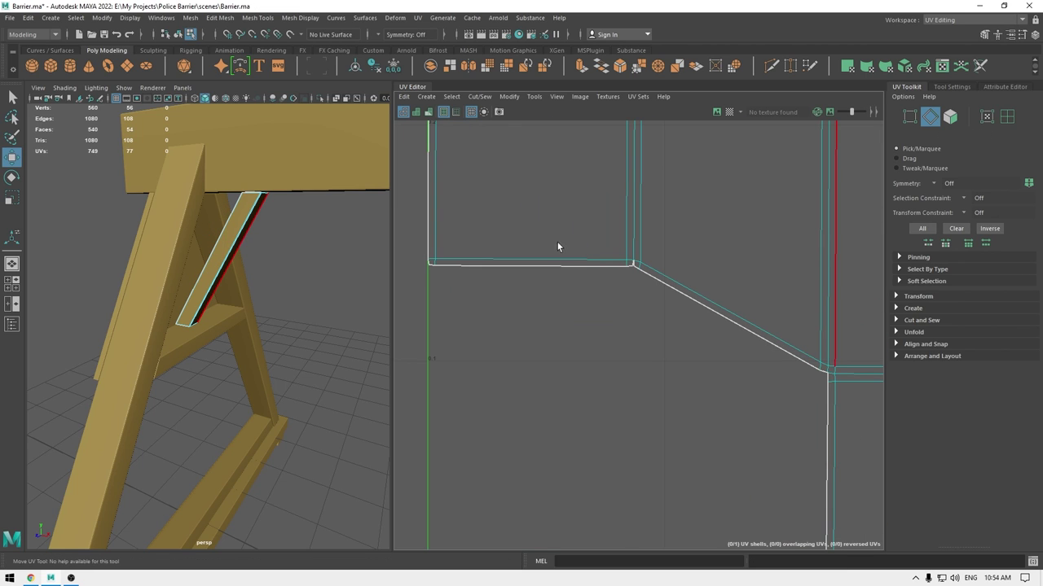
pyautogui.moveTo(653, 261); pyautogui.dragTo(644, 261)
pyautogui.keyDown('shift'); pyautogui.moveTo(644, 262); pyautogui.dragTo(630, 218, button='right'); pyautogui.keyUp('shift')
# Select the diagonal brace's entire UV shell and lay it out again.
pyautogui.keyDown('alt'); pyautogui.moveTo(582, 255); pyautogui.dragTo(682, 268, button='middle'); pyautogui.keyUp('alt')
pyautogui.keyDown('alt'); pyautogui.moveTo(682, 269); pyautogui.dragTo(530, 10, button='right'); pyautogui.keyUp('alt')
pyautogui.moveTo(0, 0); pyautogui.dragTo(0, 0)
pyautogui.keyDown('alt'); pyautogui.moveTo(682, 220); pyautogui.dragTo(666, 291, button='middle'); pyautogui.keyUp('alt')
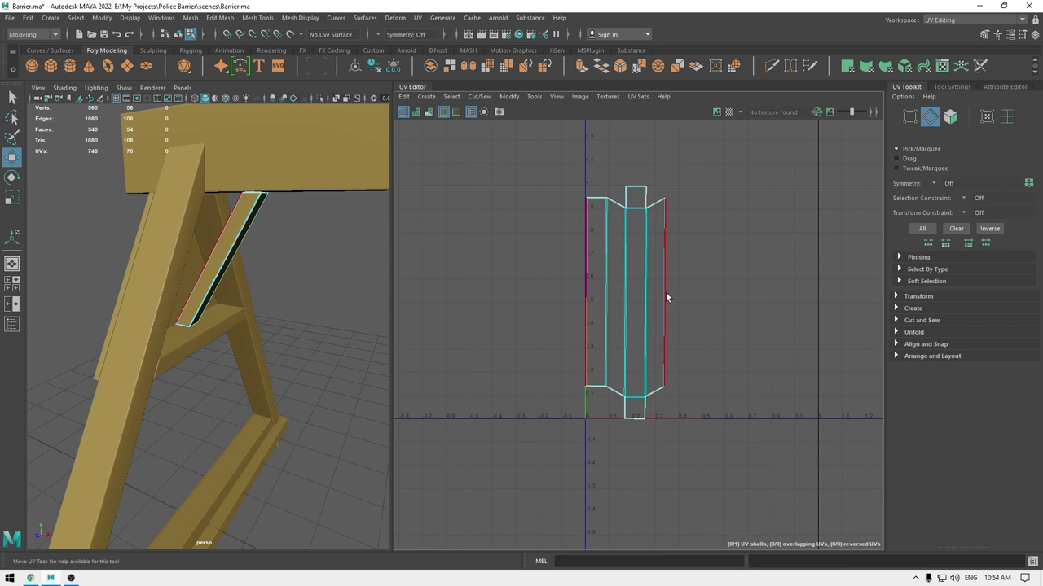
pyautogui.moveTo(667, 293); pyautogui.dragTo(607, 269, button='right')
pyautogui.click(597, 267)
pyautogui.keyDown('shift'); pyautogui.moveTo(661, 250); pyautogui.dragTo(661, 252, button='right'); pyautogui.keyUp('shift')
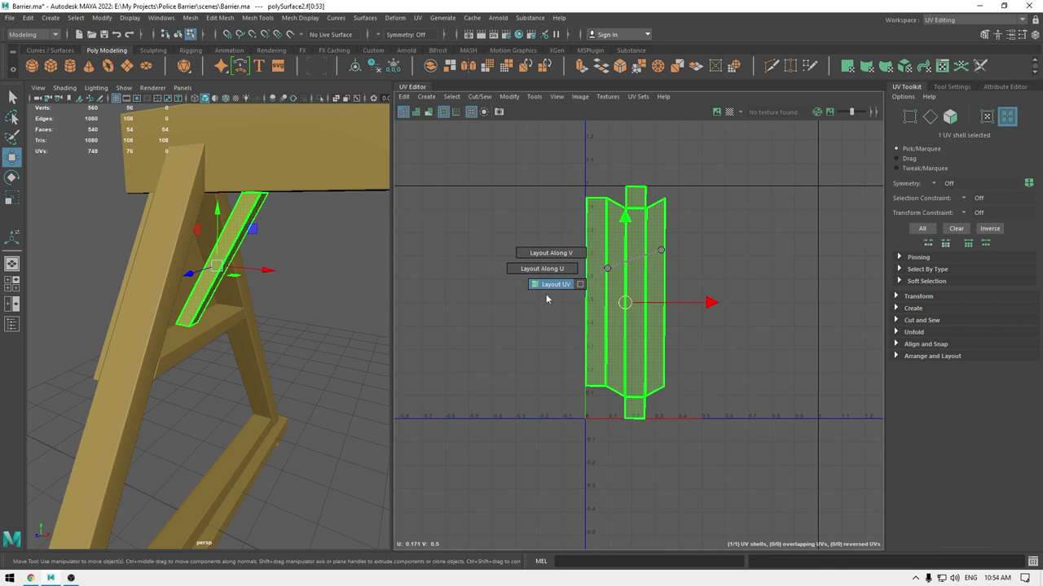
pyautogui.click(544, 287)
# Isolate the trapezoidal panel behind the leg frame and give it a camera-based UV projection.
pyautogui.moveTo(314, 247); pyautogui.dragTo(369, 233, button='right')
pyautogui.keyDown('alt'); pyautogui.moveTo(165, 245); pyautogui.dragTo(175, 342); pyautogui.keyUp('alt')
pyautogui.click(259, 327)
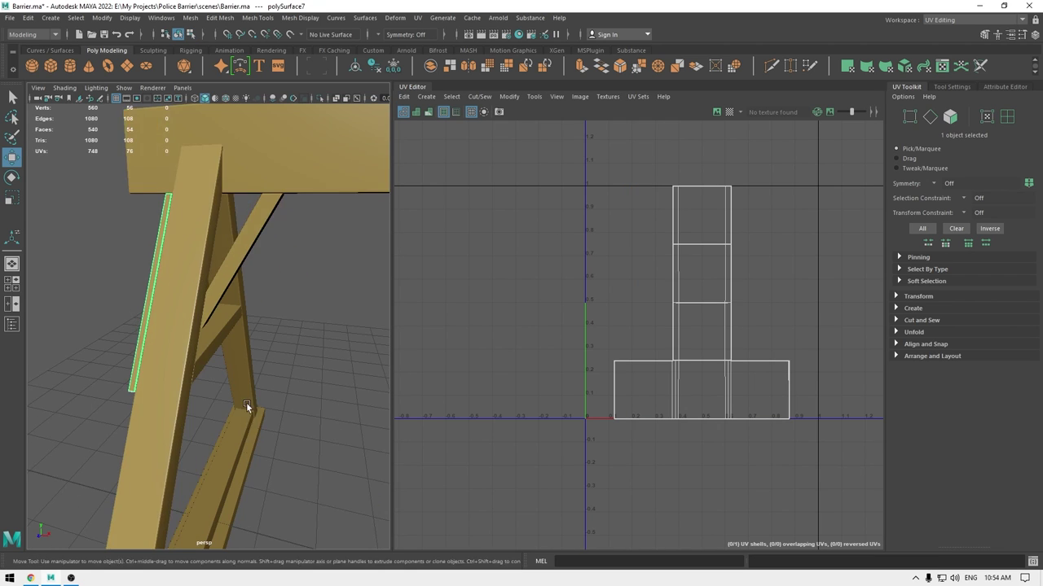
pyautogui.scroll(-4, 258, 348)
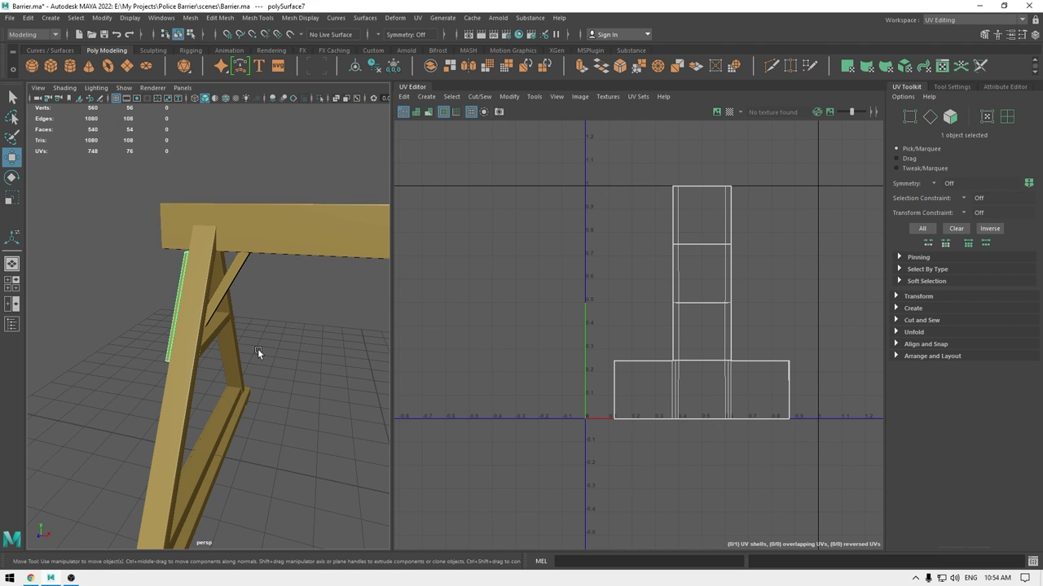
pyautogui.keyDown('alt'); pyautogui.moveTo(209, 286); pyautogui.dragTo(250, 279); pyautogui.keyUp('alt')
pyautogui.scroll(3, 291, 358)
pyautogui.click(426, 96)
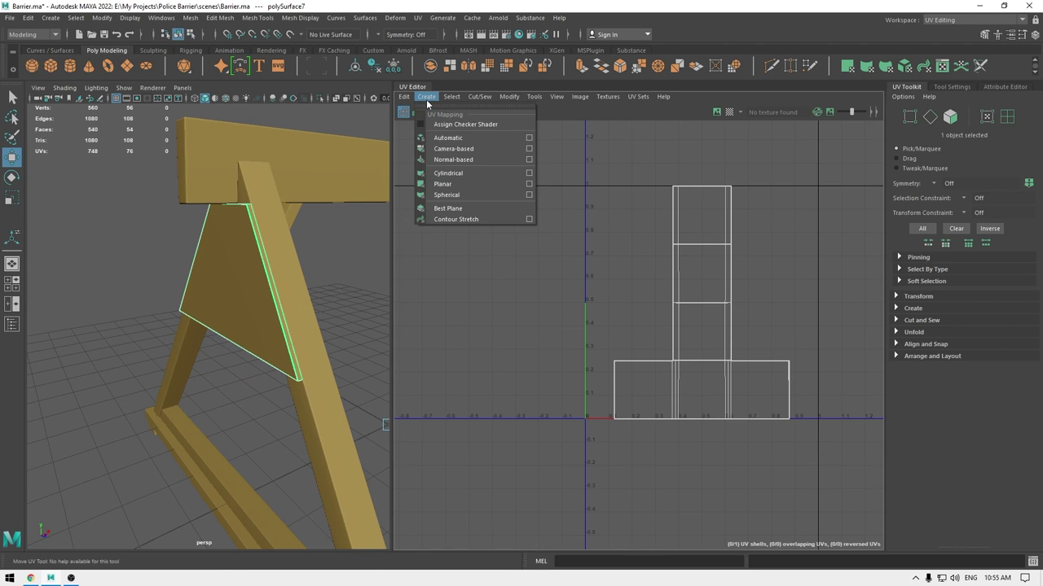
pyautogui.click(456, 135)
pyautogui.hotkey('alt', 'h')
pyautogui.click(424, 96)
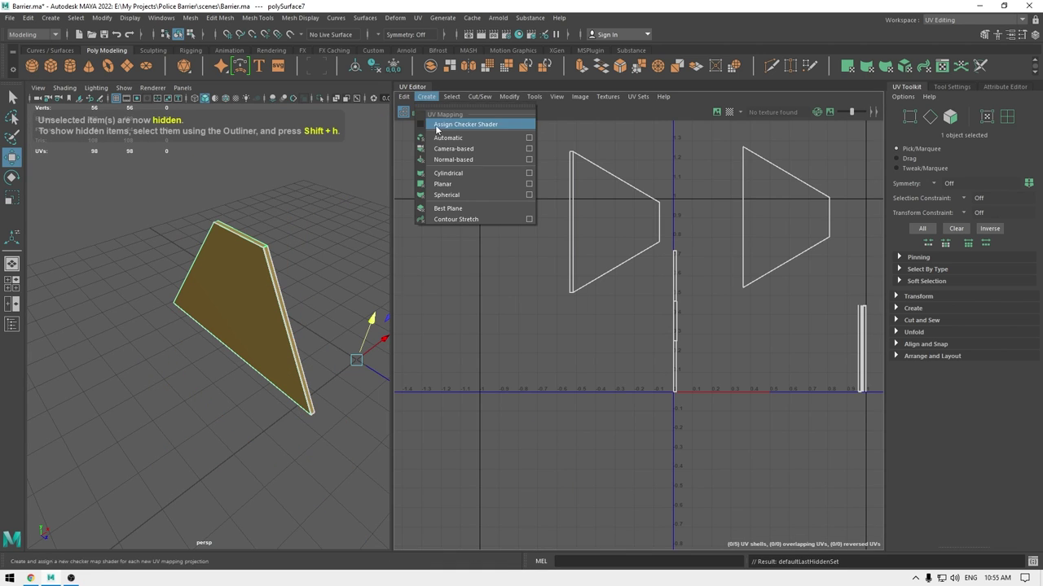
pyautogui.click(444, 146)
# Select the middle bevel edges meeting at the trapezoidal panel's first upper corner as cut lines.
pyautogui.moveTo(225, 238); pyautogui.dragTo(226, 209, button='right')
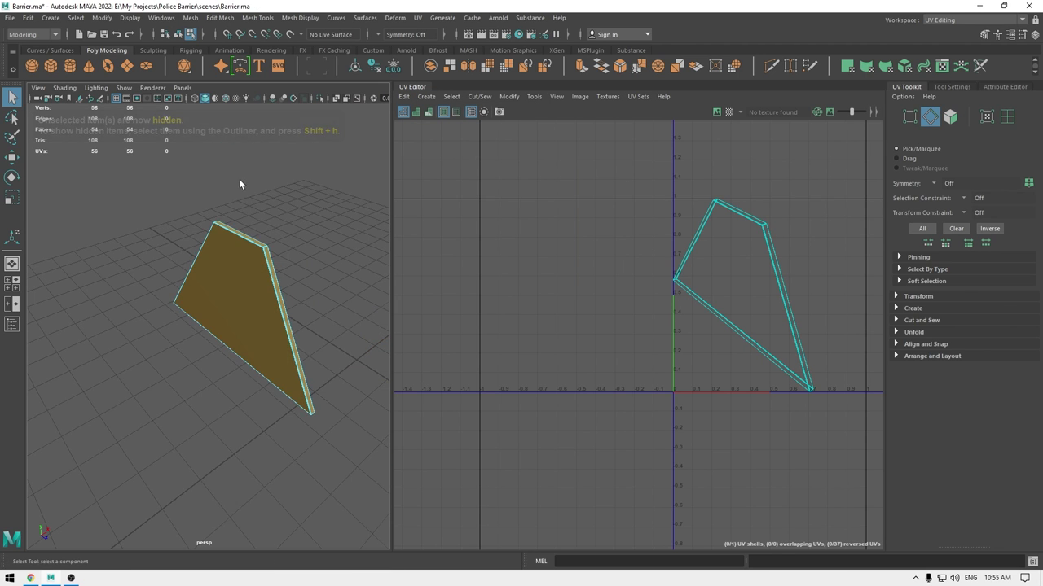
pyautogui.scroll(4, 249, 233)
pyautogui.keyDown('alt'); pyautogui.moveTo(249, 233); pyautogui.dragTo(195, 270); pyautogui.keyUp('alt')
pyautogui.scroll(-1, 195, 270)
pyautogui.scroll(2, 195, 270)
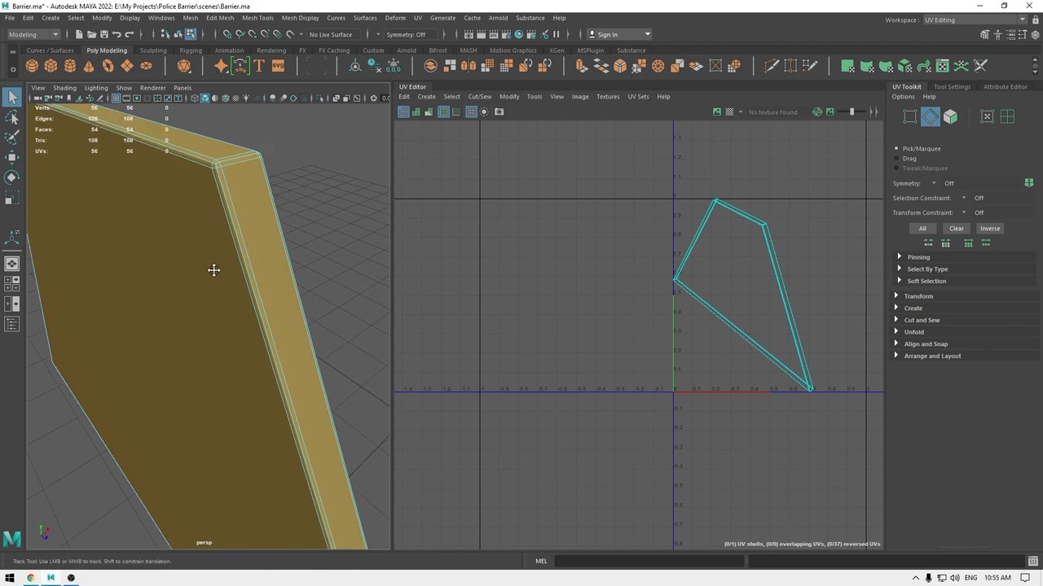
pyautogui.keyDown('alt'); pyautogui.moveTo(214, 269); pyautogui.dragTo(220, 300, button='middle'); pyautogui.keyUp('alt')
pyautogui.scroll(2, 220, 300)
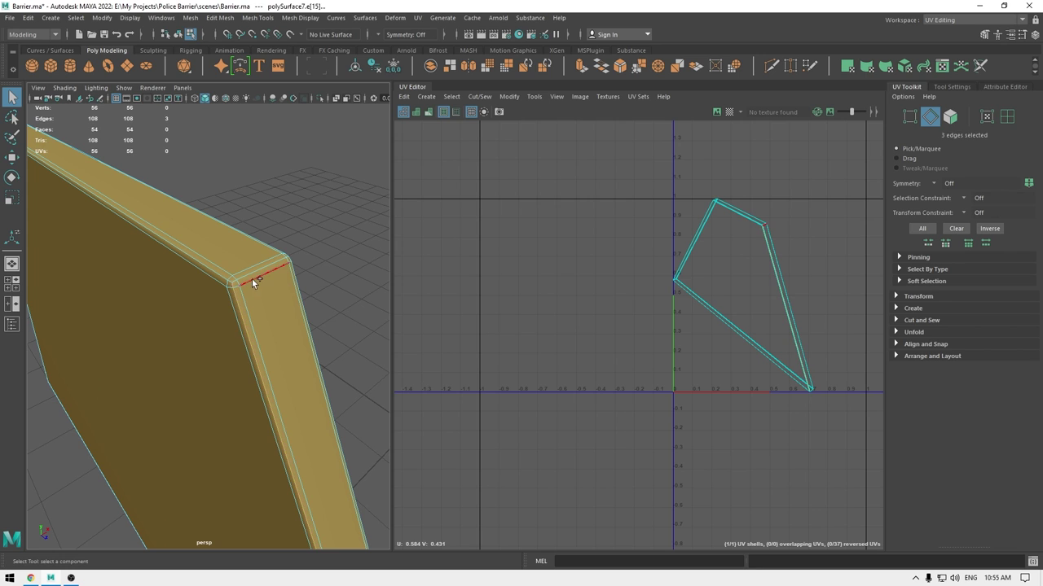
pyautogui.keyDown('shift'); pyautogui.doubleClick(251, 273); pyautogui.keyUp('shift')
pyautogui.keyDown('shift'); pyautogui.doubleClick(214, 271); pyautogui.keyUp('shift')
pyautogui.keyDown('alt'); pyautogui.moveTo(260, 303); pyautogui.dragTo(154, 298); pyautogui.keyUp('alt')
pyautogui.keyDown('alt'); pyautogui.moveTo(154, 298); pyautogui.dragTo(130, 292, button='middle'); pyautogui.keyUp('alt')
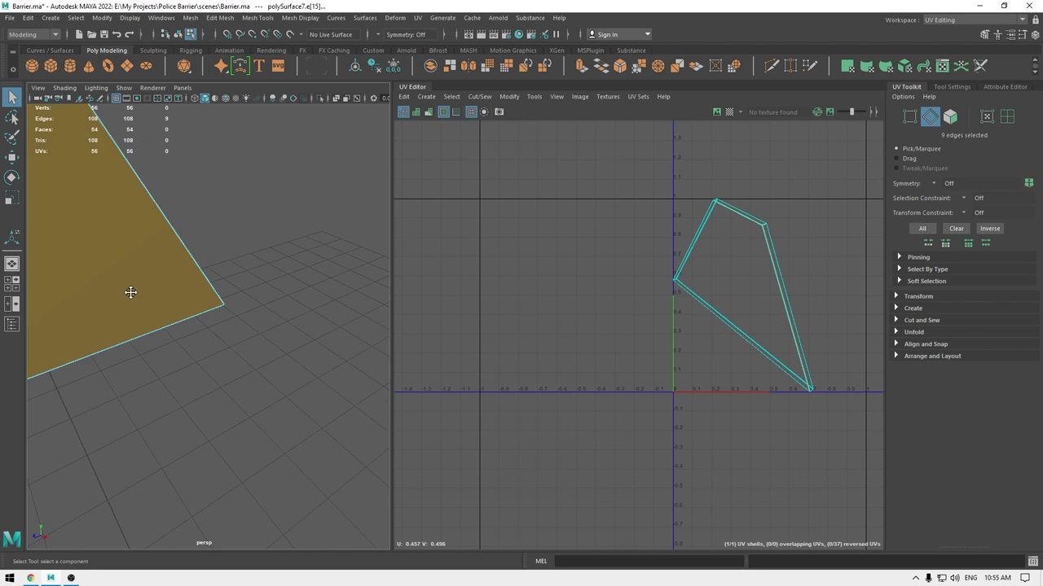
# Add the bevel edges along the opposite face and at the other upper corner to the cut selection.
pyautogui.press('f')
pyautogui.scroll(2, 214, 315)
pyautogui.keyDown('alt'); pyautogui.moveTo(163, 263); pyautogui.dragTo(197, 285); pyautogui.keyUp('alt')
pyautogui.scroll(3, 196, 285)
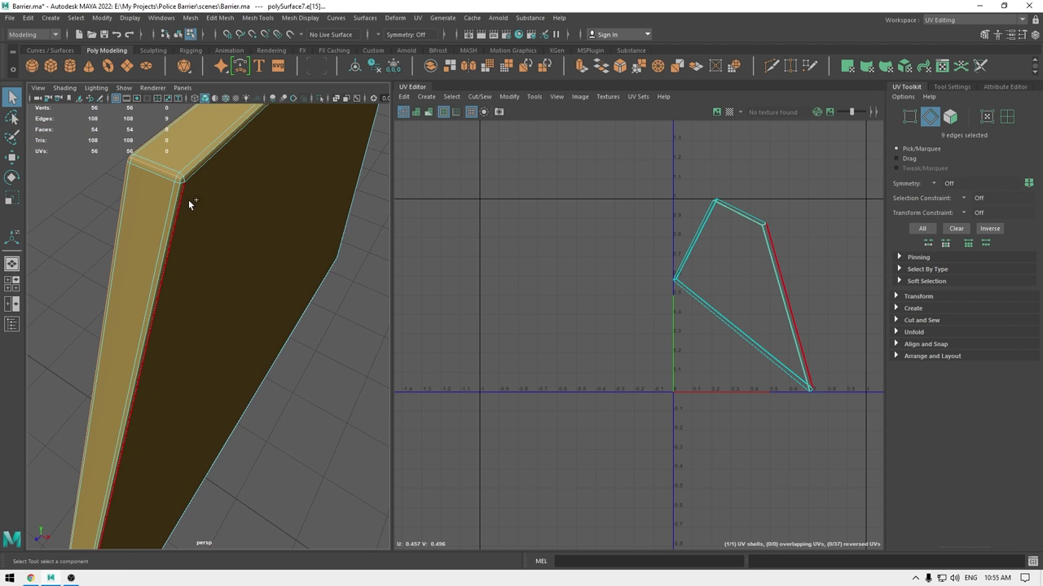
pyautogui.keyDown('alt'); pyautogui.moveTo(349, 198); pyautogui.dragTo(133, 205); pyautogui.keyUp('alt')
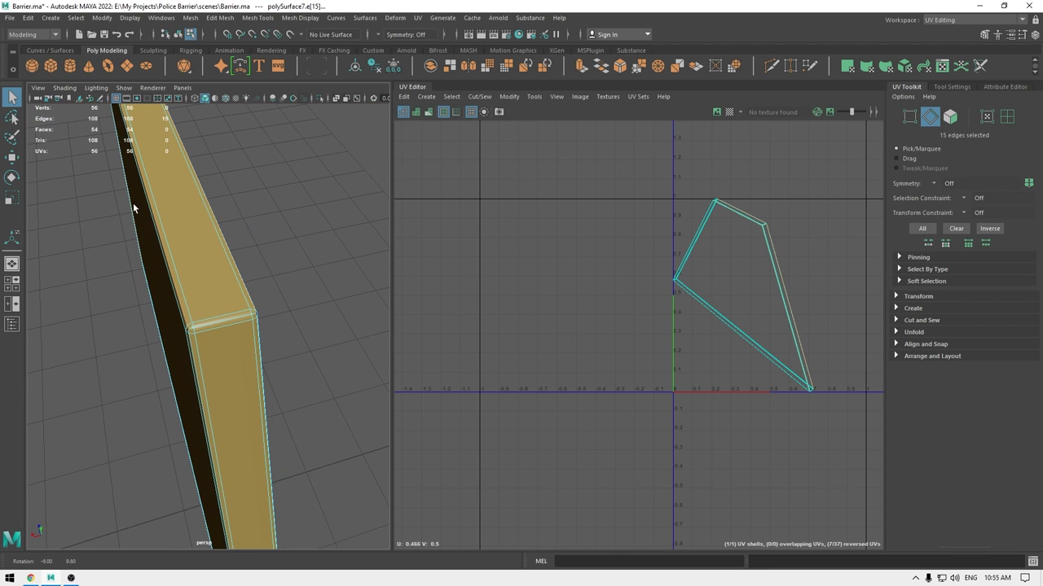
pyautogui.keyDown('shift'); pyautogui.doubleClick(210, 318); pyautogui.keyUp('shift')
pyautogui.keyDown('shift'); pyautogui.doubleClick(194, 354); pyautogui.keyUp('shift')
pyautogui.keyDown('alt'); pyautogui.moveTo(112, 355); pyautogui.dragTo(192, 326); pyautogui.keyUp('alt')
pyautogui.keyDown('shift'); pyautogui.doubleClick(173, 287); pyautogui.keyUp('shift')
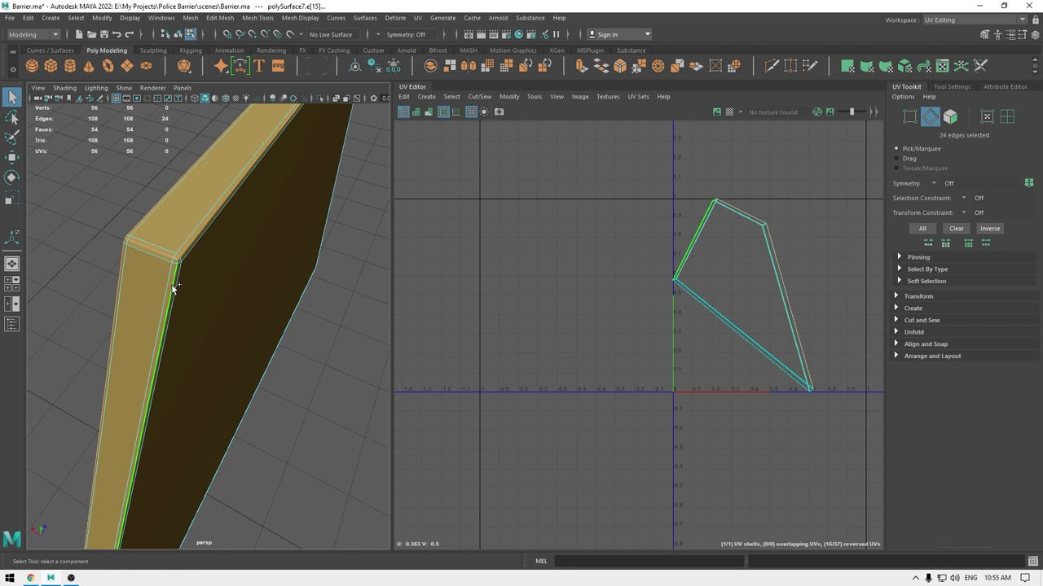
# Add the bevel edges at the panel's two lower corners to the cut selection and check the edges all around.
pyautogui.keyDown('alt'); pyautogui.moveTo(174, 284); pyautogui.dragTo(259, 129, button='right'); pyautogui.keyUp('alt')
pyautogui.keyDown('alt'); pyautogui.moveTo(259, 129); pyautogui.dragTo(133, 322); pyautogui.keyUp('alt')
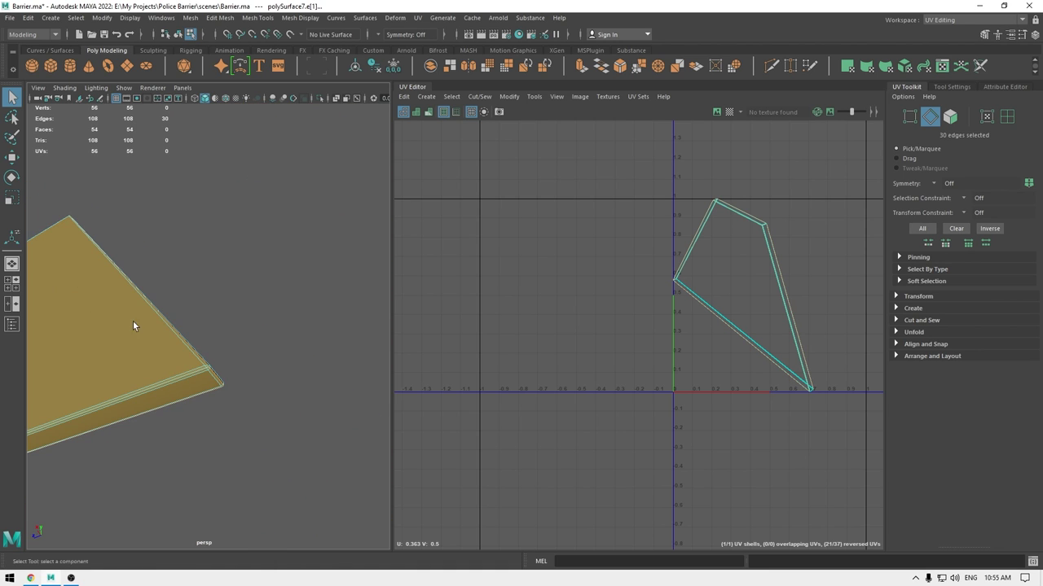
pyautogui.keyDown('shift'); pyautogui.doubleClick(195, 367); pyautogui.keyUp('shift')
pyautogui.keyDown('alt'); pyautogui.moveTo(196, 367); pyautogui.dragTo(280, 314); pyautogui.keyUp('alt')
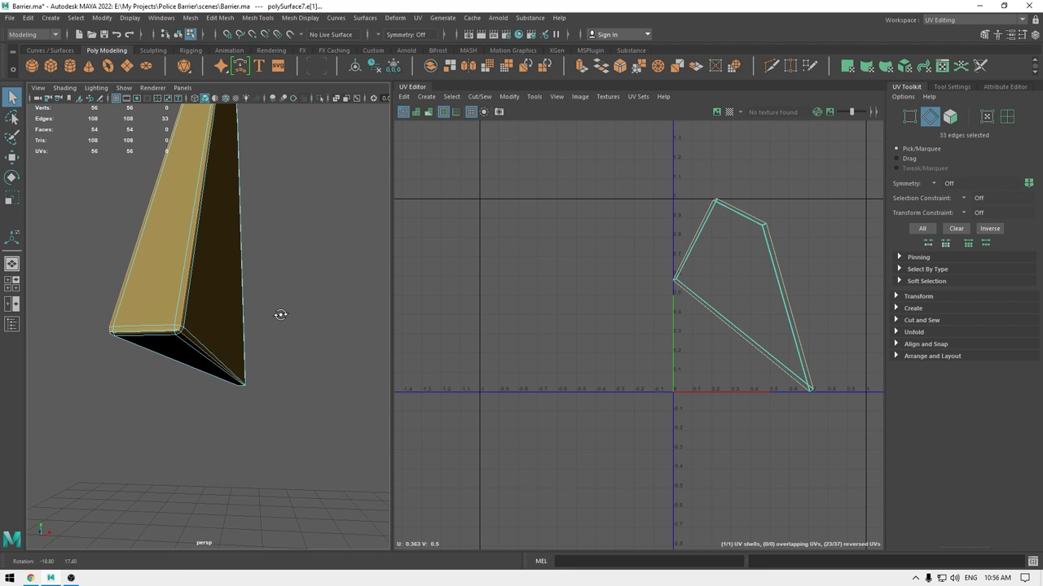
pyautogui.keyDown('shift'); pyautogui.doubleClick(164, 330); pyautogui.keyUp('shift')
pyautogui.scroll(-3, 163, 330)
pyautogui.keyDown('alt'); pyautogui.moveTo(164, 330); pyautogui.dragTo(174, 310); pyautogui.keyUp('alt')
pyautogui.scroll(3, 176, 309)
pyautogui.keyDown('alt'); pyautogui.moveTo(216, 348); pyautogui.dragTo(229, 342, button='middle'); pyautogui.keyUp('alt')
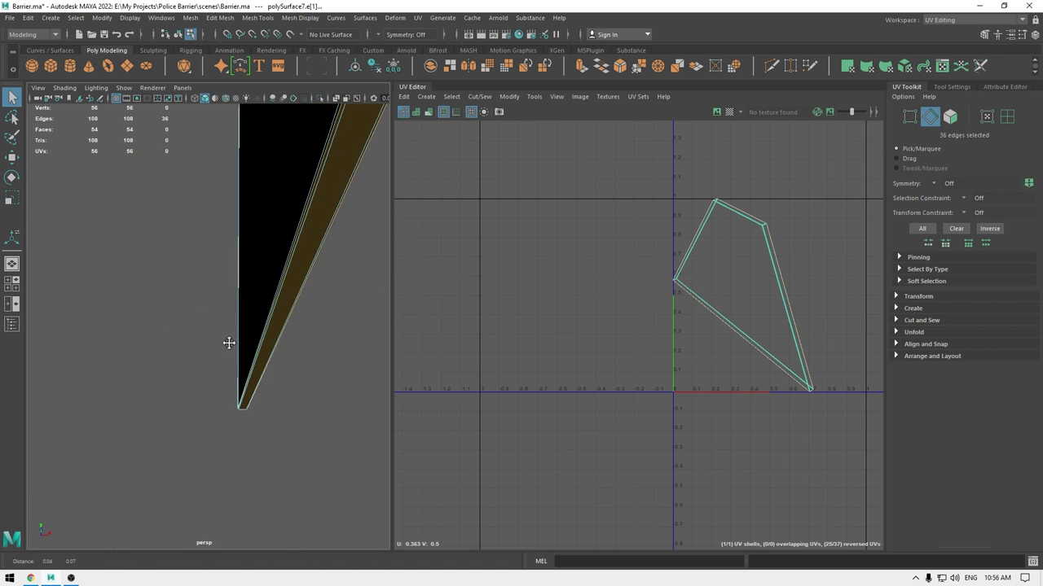
pyautogui.keyDown('alt'); pyautogui.moveTo(229, 343); pyautogui.dragTo(203, 412); pyautogui.keyUp('alt')
pyautogui.scroll(-5, 202, 411)
pyautogui.keyDown('alt'); pyautogui.moveTo(207, 326); pyautogui.dragTo(295, 319); pyautogui.keyUp('alt')
pyautogui.scroll(3, 295, 370)
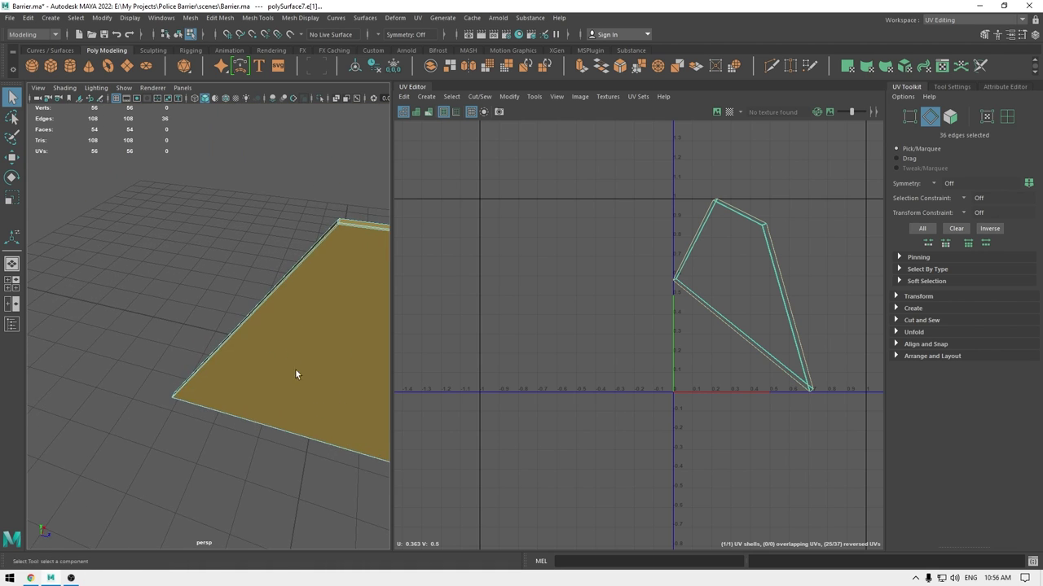
pyautogui.keyDown('alt'); pyautogui.moveTo(295, 369); pyautogui.dragTo(302, 350); pyautogui.keyUp('alt')
pyautogui.keyDown('alt'); pyautogui.moveTo(302, 350); pyautogui.dragTo(229, 305, button='middle'); pyautogui.keyUp('alt')
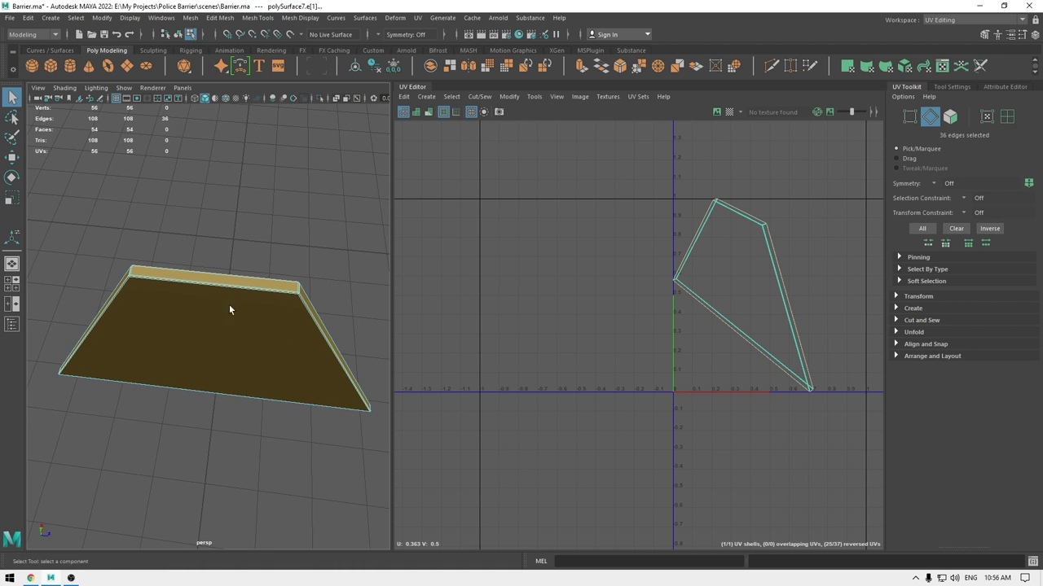
# Cut the panel's UVs along the selected edges and unfold all resulting shells.
pyautogui.keyDown('shift'); pyautogui.rightClick(660, 205); pyautogui.keyUp('shift')
pyautogui.moveTo(661, 205); pyautogui.dragTo(651, 140, button='right')
pyautogui.keyDown('shift'); pyautogui.moveTo(684, 166); pyautogui.dragTo(543, 159, button='right'); pyautogui.keyUp('shift')
pyautogui.press('w')
pyautogui.moveTo(559, 154); pyautogui.dragTo(927, 450)
pyautogui.hotkey('ctrl', 'u')
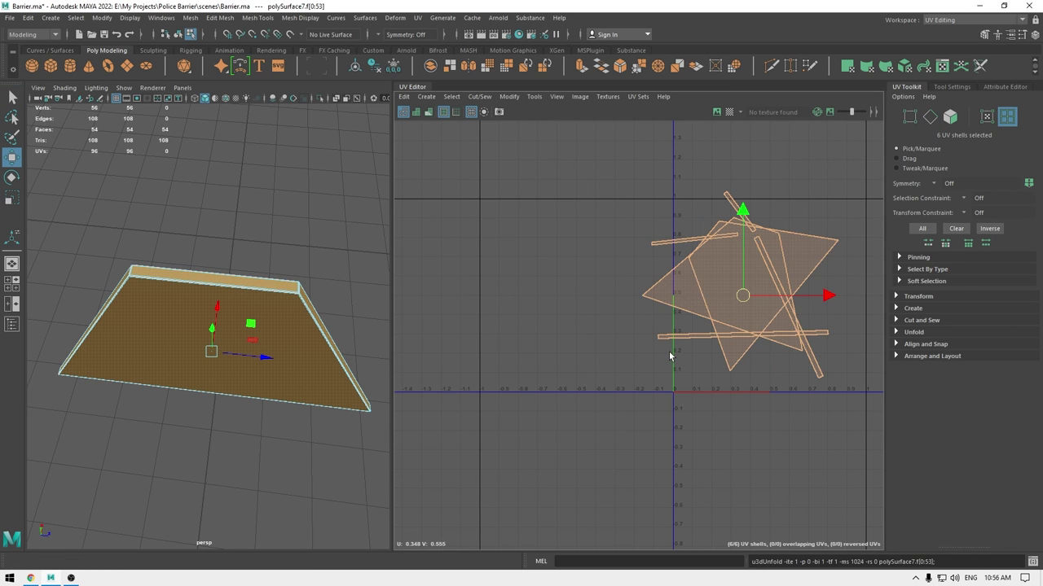
# Orient the panel's UV shells, lay them out in the UV tile, and save the scene.
pyautogui.keyDown('shift'); pyautogui.moveTo(661, 257); pyautogui.dragTo(629, 378, button='right'); pyautogui.keyUp('shift')
pyautogui.keyDown('shift'); pyautogui.moveTo(644, 420); pyautogui.dragTo(644, 419, button='right'); pyautogui.keyUp('shift')
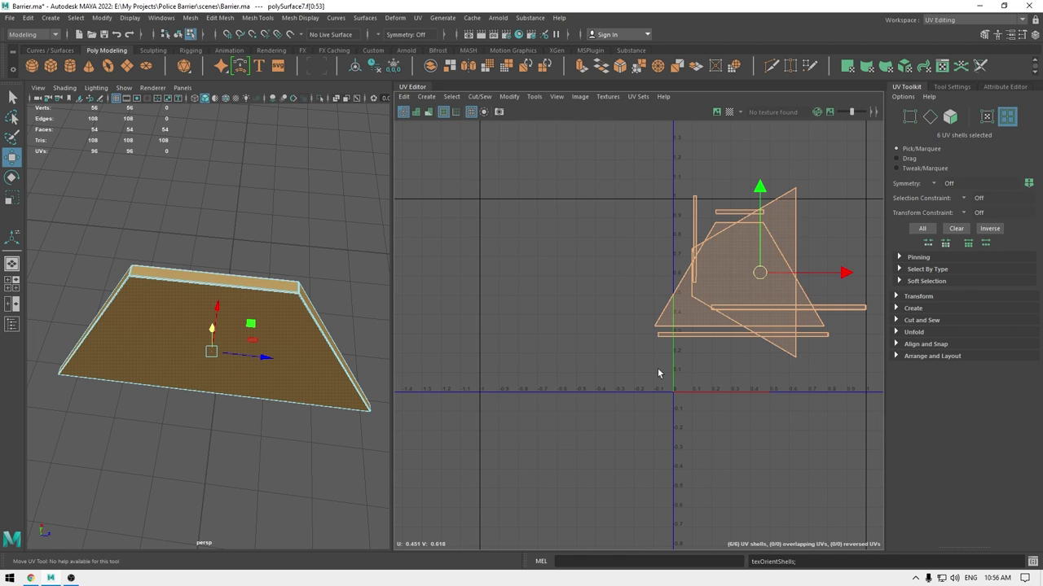
pyautogui.moveTo(754, 270); pyautogui.dragTo(535, 284)
pyautogui.keyDown('shift'); pyautogui.moveTo(613, 248); pyautogui.dragTo(467, 311, button='right'); pyautogui.keyUp('shift')
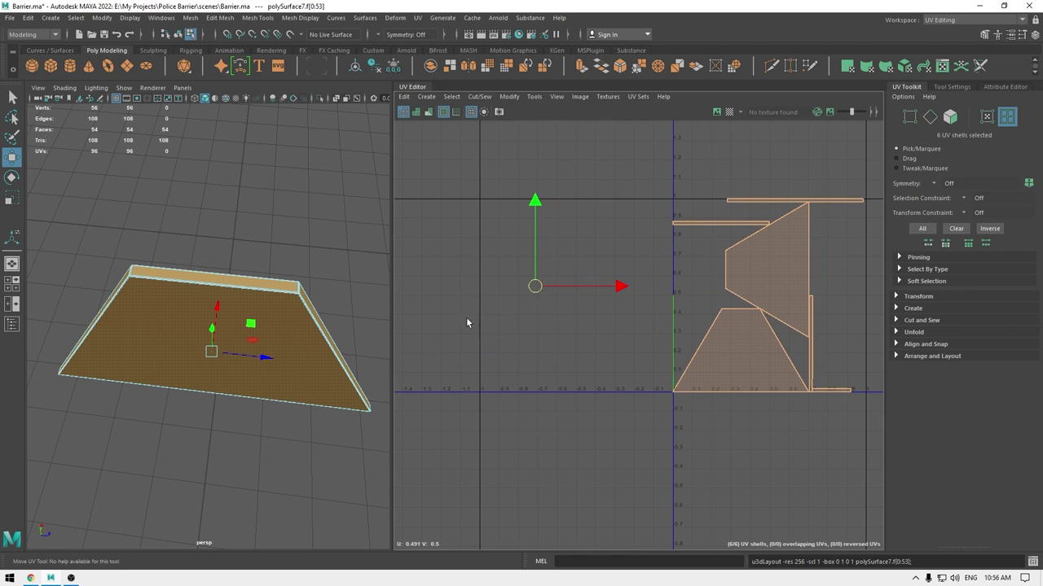
pyautogui.keyDown('alt'); pyautogui.moveTo(673, 254); pyautogui.dragTo(495, 267, button='middle'); pyautogui.keyUp('alt')
pyautogui.click(554, 275)
pyautogui.hotkey('ctrl', 's')
# Move and sew the two trapezoid faces onto their matching long edge strips.
pyautogui.keyDown('alt'); pyautogui.moveTo(494, 267); pyautogui.dragTo(565, 292, button='right'); pyautogui.keyUp('alt')
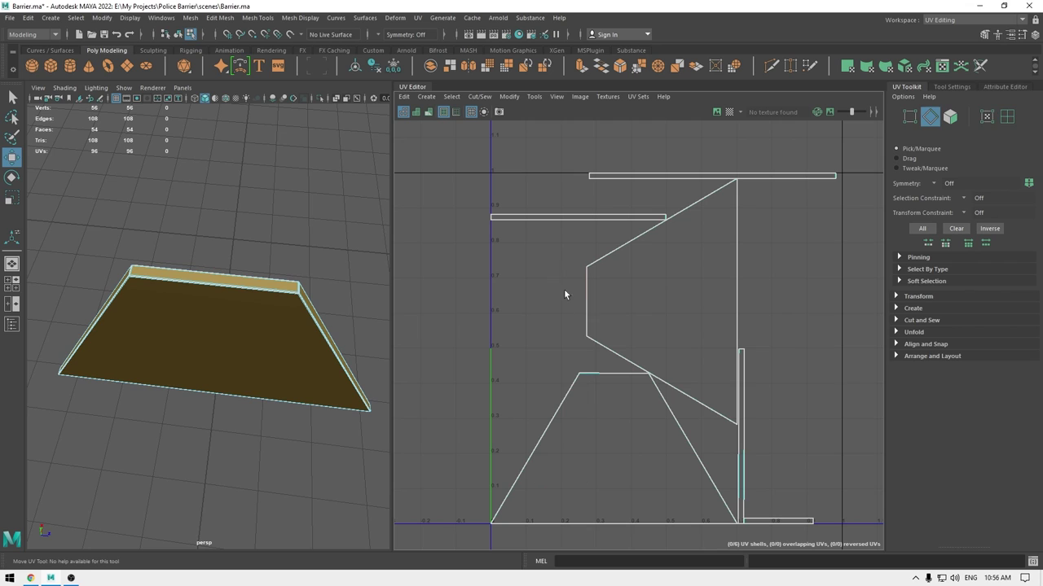
pyautogui.click(743, 265)
pyautogui.keyDown('shift'); pyautogui.moveTo(743, 265); pyautogui.dragTo(774, 186, button='right'); pyautogui.keyUp('shift')
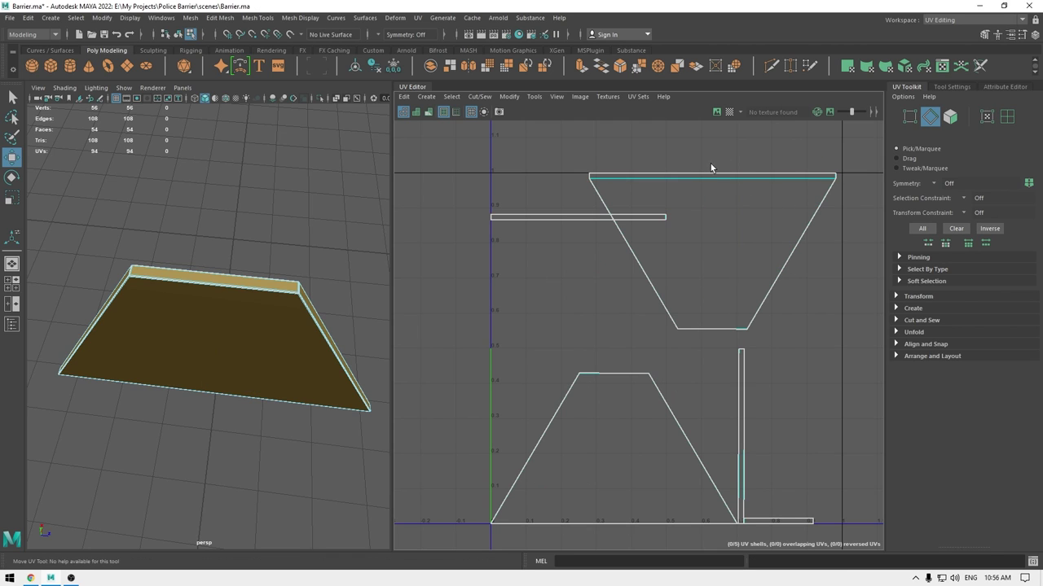
pyautogui.click(698, 453)
pyautogui.keyDown('shift'); pyautogui.moveTo(698, 453); pyautogui.dragTo(691, 374, button='right'); pyautogui.keyUp('shift')
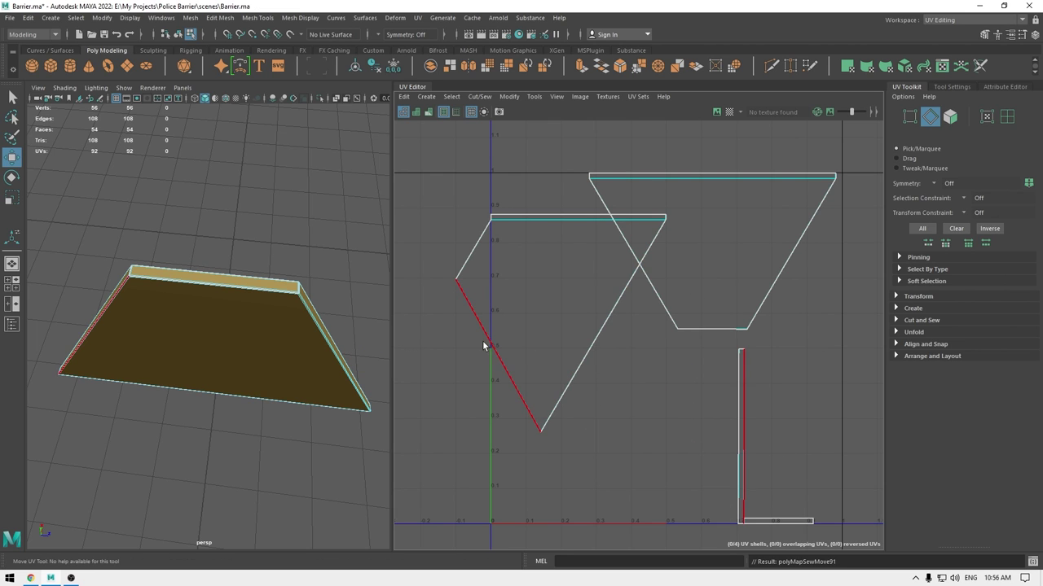
# Sew the remaining slanted strip and the short end strip onto the second trapezoid's free edges.
pyautogui.keyDown('shift'); pyautogui.moveTo(483, 345); pyautogui.dragTo(482, 375, button='right'); pyautogui.keyUp('shift')
pyautogui.keyDown('shift'); pyautogui.moveTo(463, 253); pyautogui.dragTo(468, 193, button='right'); pyautogui.keyUp('shift')
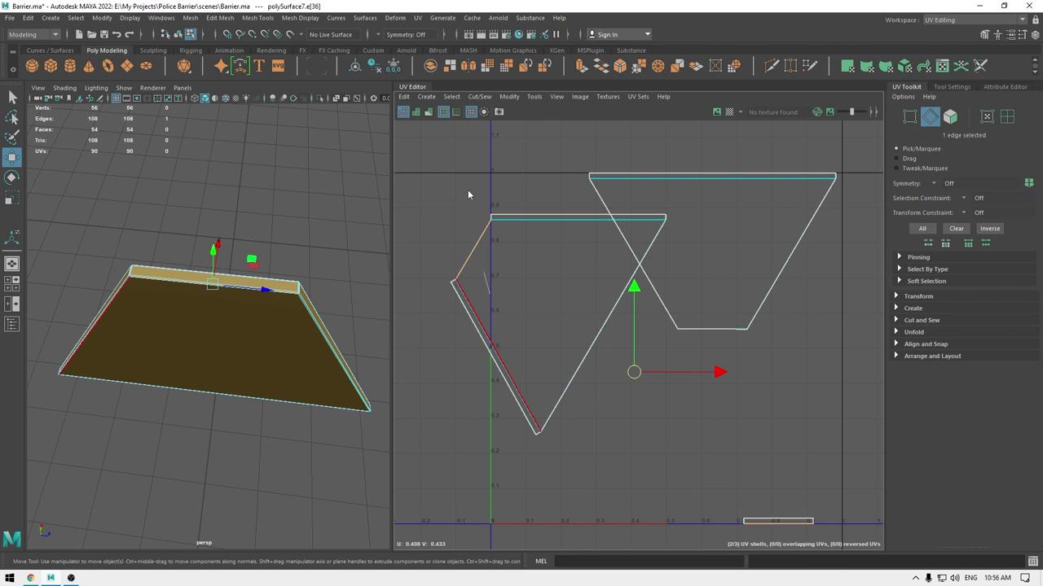
pyautogui.scroll(3, 463, 193)
# Sew the open bevel seams at the two corners where the second trapezoid's edge strips meet.
pyautogui.keyDown('shift'); pyautogui.moveTo(503, 235); pyautogui.dragTo(502, 245, button='right'); pyautogui.keyUp('shift')
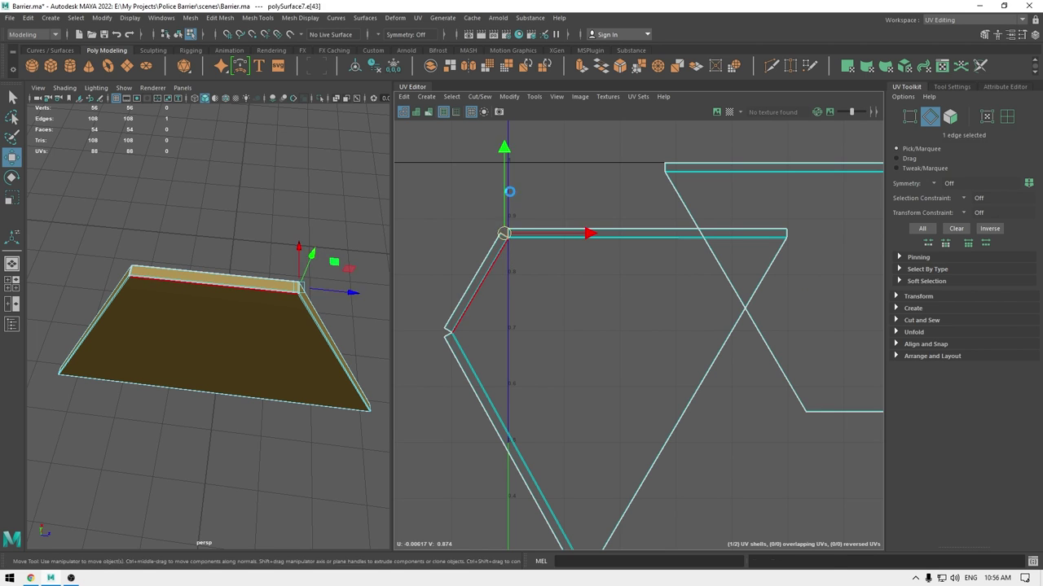
pyautogui.keyDown('shift'); pyautogui.moveTo(447, 339); pyautogui.dragTo(454, 347, button='right'); pyautogui.keyUp('shift')
pyautogui.keyDown('alt'); pyautogui.moveTo(462, 299); pyautogui.dragTo(671, 522, button='right'); pyautogui.keyUp('alt')
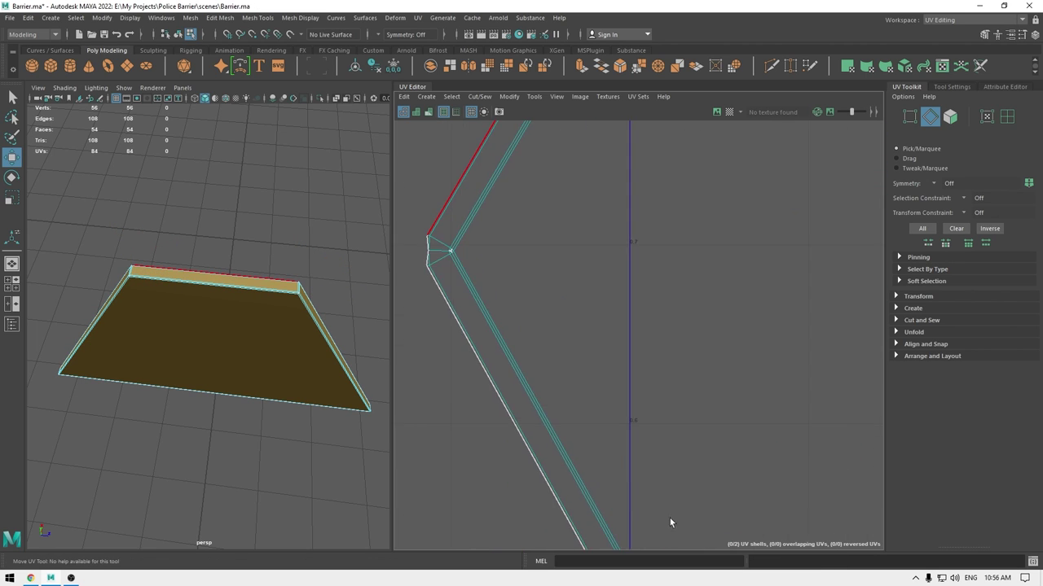
pyautogui.moveTo(462, 244); pyautogui.dragTo(445, 259)
pyautogui.keyDown('shift'); pyautogui.moveTo(489, 296); pyautogui.dragTo(492, 309, button='right'); pyautogui.keyUp('shift')
pyautogui.keyDown('alt'); pyautogui.moveTo(551, 274); pyautogui.dragTo(451, 477, button='middle'); pyautogui.keyUp('alt')
pyautogui.keyDown('alt'); pyautogui.moveTo(451, 478); pyautogui.dragTo(521, 359, button='right'); pyautogui.keyUp('alt')
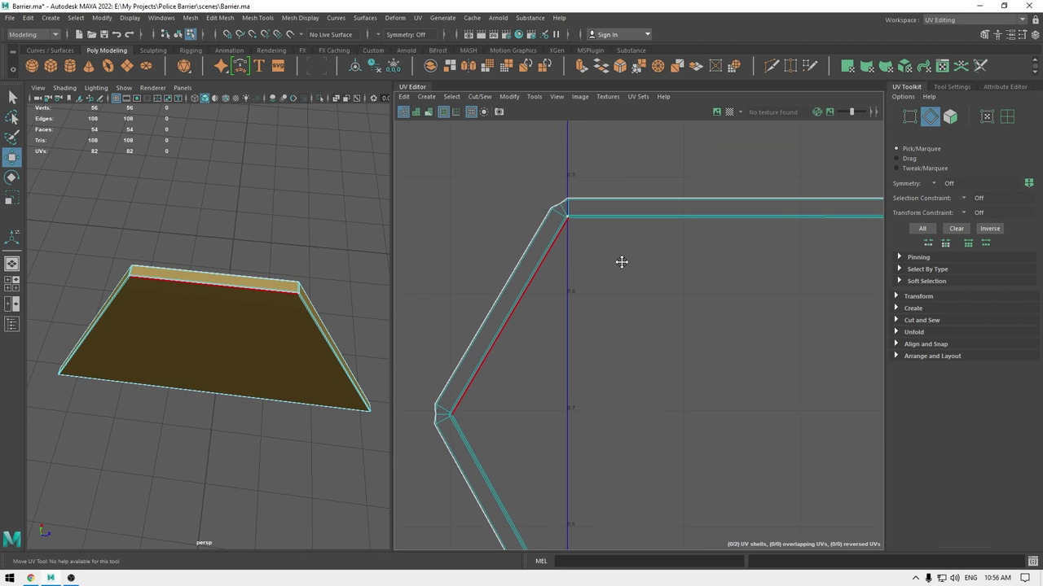
pyautogui.click(575, 213)
pyautogui.keyDown('shift'); pyautogui.moveTo(566, 257); pyautogui.dragTo(540, 235, button='right'); pyautogui.keyUp('shift')
# Unfold the strip-edged trapezoid shell and sew the remaining open seam edges at its two strip corners.
pyautogui.click(540, 261)
pyautogui.hotkey('ctrl', 'u')
pyautogui.scroll(1, 644, 437)
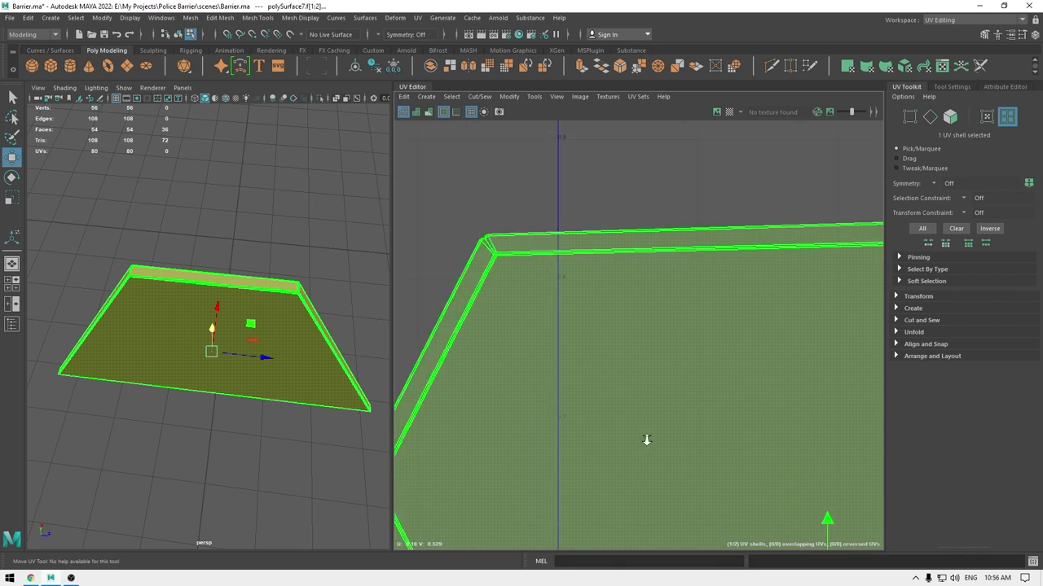
pyautogui.scroll(3, 544, 292)
pyautogui.moveTo(471, 155); pyautogui.dragTo(470, 140, button='right')
pyautogui.keyDown('alt'); pyautogui.moveTo(470, 140); pyautogui.dragTo(574, 153, button='middle'); pyautogui.keyUp('alt')
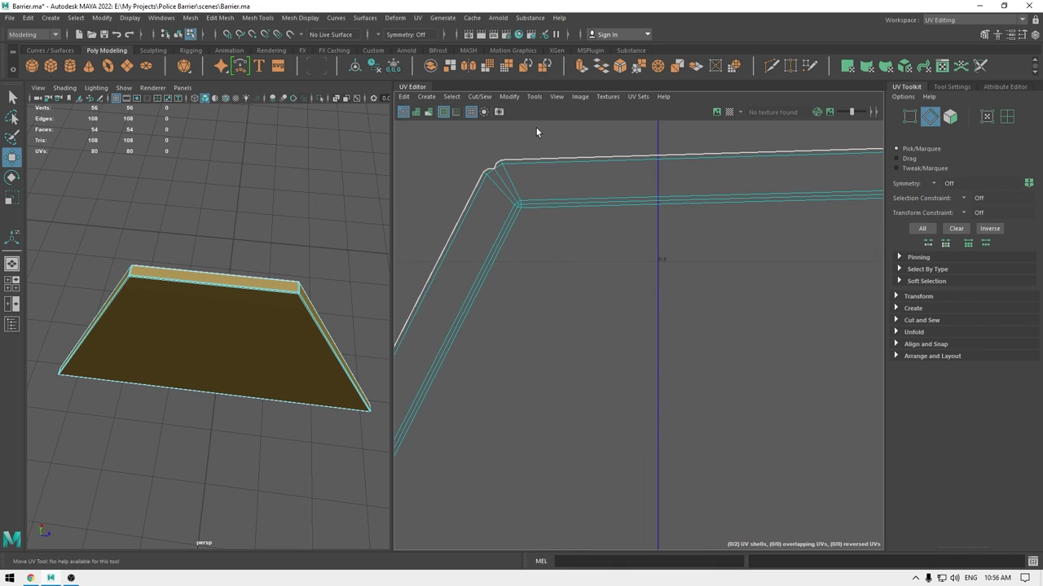
pyautogui.click(491, 169)
pyautogui.hotkey('shift', 's')
pyautogui.keyDown('alt'); pyautogui.moveTo(472, 330); pyautogui.dragTo(688, 157, button='middle'); pyautogui.keyUp('alt')
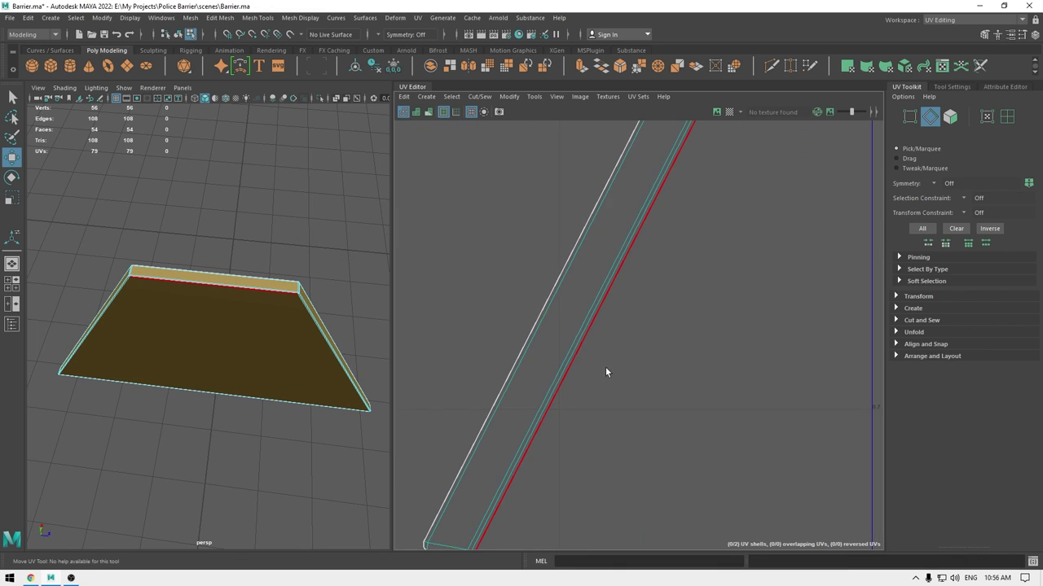
pyautogui.keyDown('alt'); pyautogui.moveTo(455, 546); pyautogui.dragTo(584, 338, button='middle'); pyautogui.keyUp('alt')
pyautogui.click(558, 324)
pyautogui.hotkey('shift', 's')
# Sew the panel's two trapezoid shells together along the long base edge and unfold the combined shell.
pyautogui.scroll(-8, 603, 284)
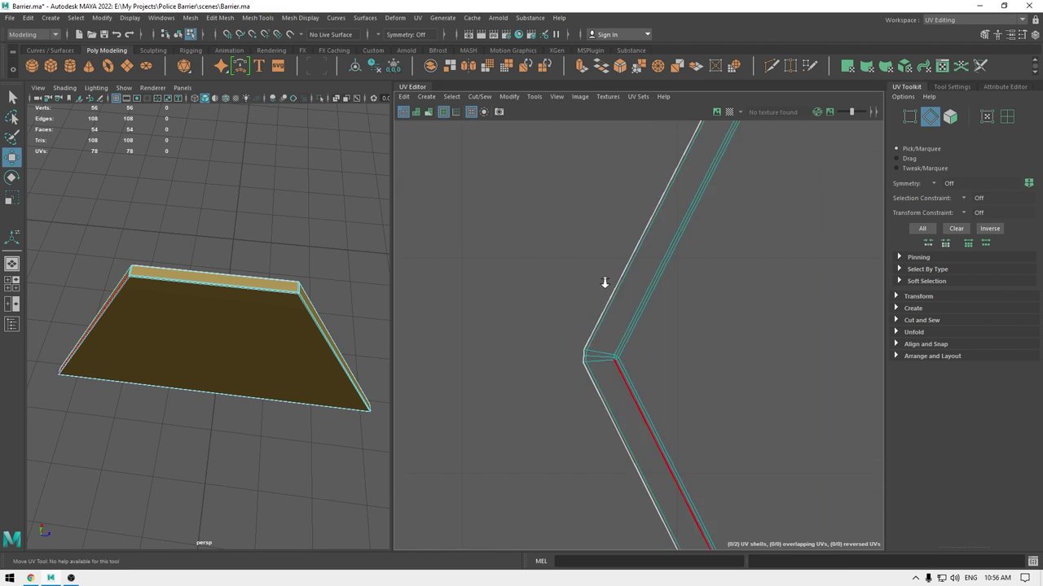
pyautogui.keyDown('alt'); pyautogui.moveTo(803, 316); pyautogui.dragTo(654, 259, button='middle'); pyautogui.keyUp('alt')
pyautogui.click(682, 215)
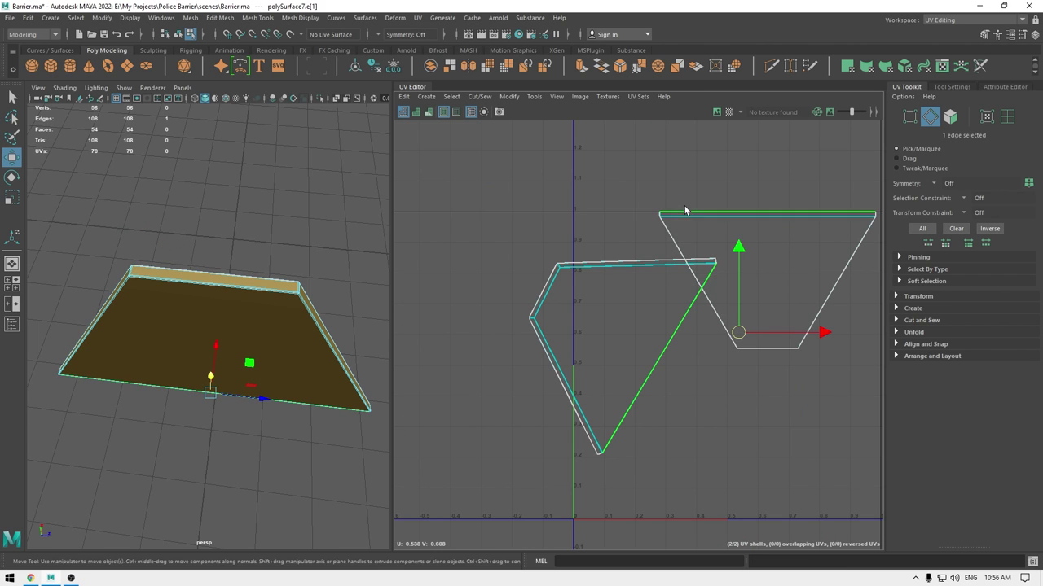
pyautogui.keyDown('shift'); pyautogui.moveTo(684, 206); pyautogui.dragTo(623, 136, button='right'); pyautogui.keyUp('shift')
pyautogui.rightClick(670, 156)
pyautogui.click(655, 294)
pyautogui.hotkey('ctrl', 'u')
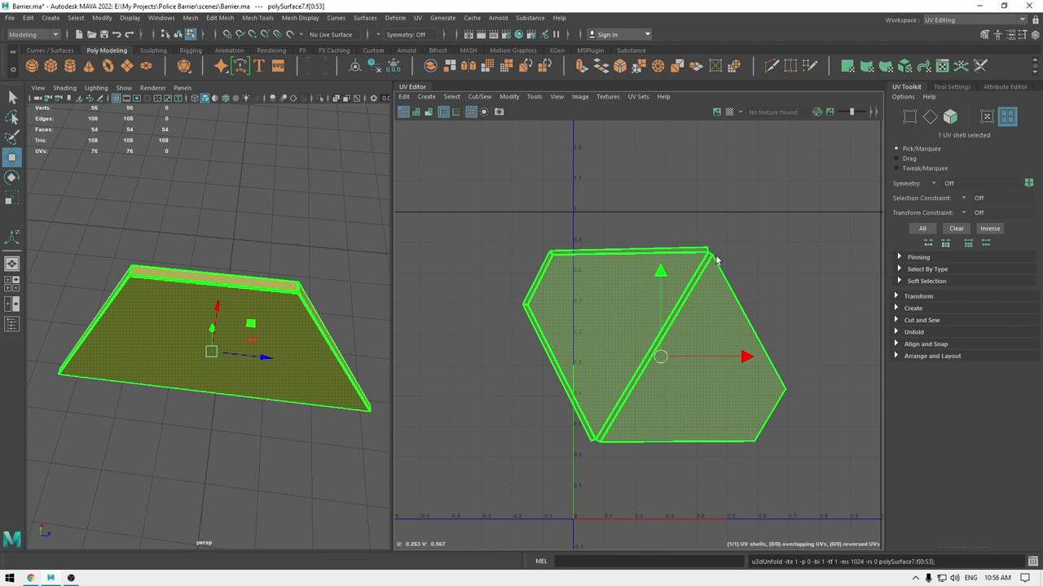
# Sew the open bevel seams at both corners on the upper end of the strip joining the two trapezoids.
pyautogui.click(729, 224)
pyautogui.scroll(8, 731, 234)
pyautogui.scroll(-4, 634, 311)
pyautogui.scroll(4, 557, 223)
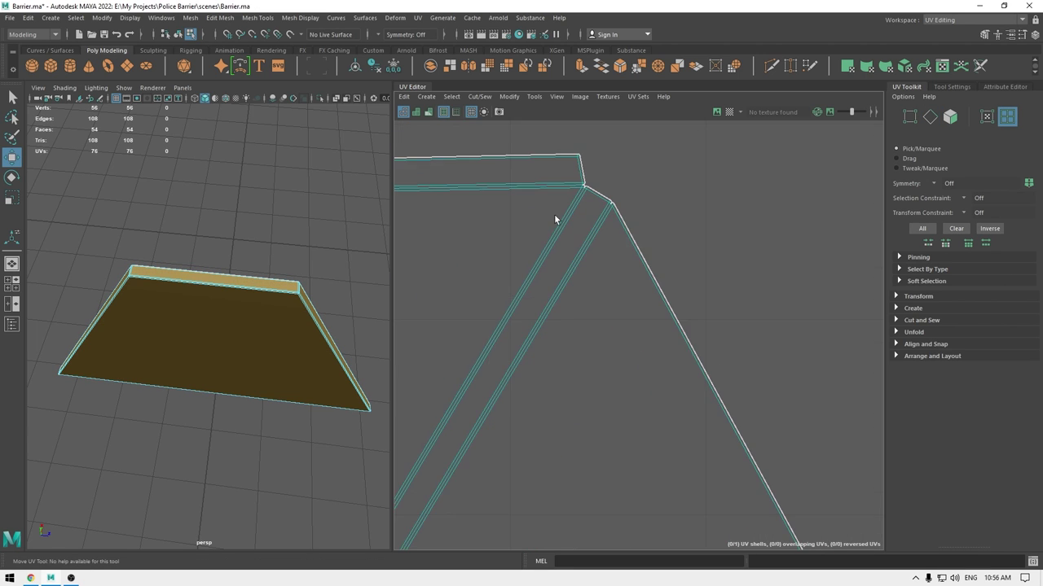
pyautogui.scroll(4, 571, 227)
pyautogui.keyDown('alt'); pyautogui.moveTo(574, 230); pyautogui.dragTo(619, 324, button='middle'); pyautogui.keyUp('alt')
pyautogui.scroll(4, 632, 243)
pyautogui.keyDown('alt'); pyautogui.moveTo(632, 244); pyautogui.dragTo(589, 296, button='middle'); pyautogui.keyUp('alt')
pyautogui.scroll(2, 697, 367)
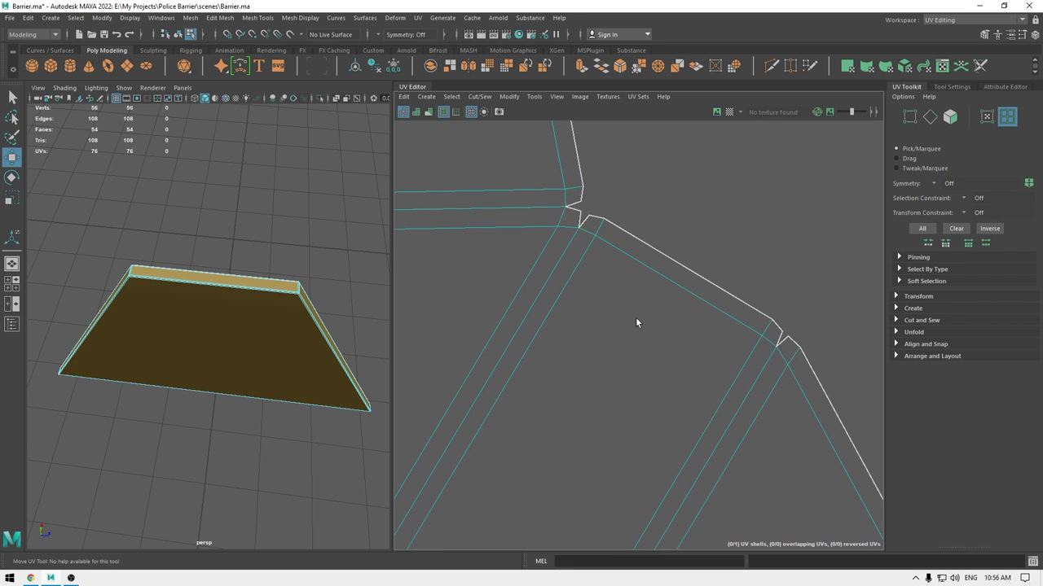
pyautogui.scroll(2, 658, 389)
pyautogui.moveTo(554, 257); pyautogui.dragTo(551, 225, button='right')
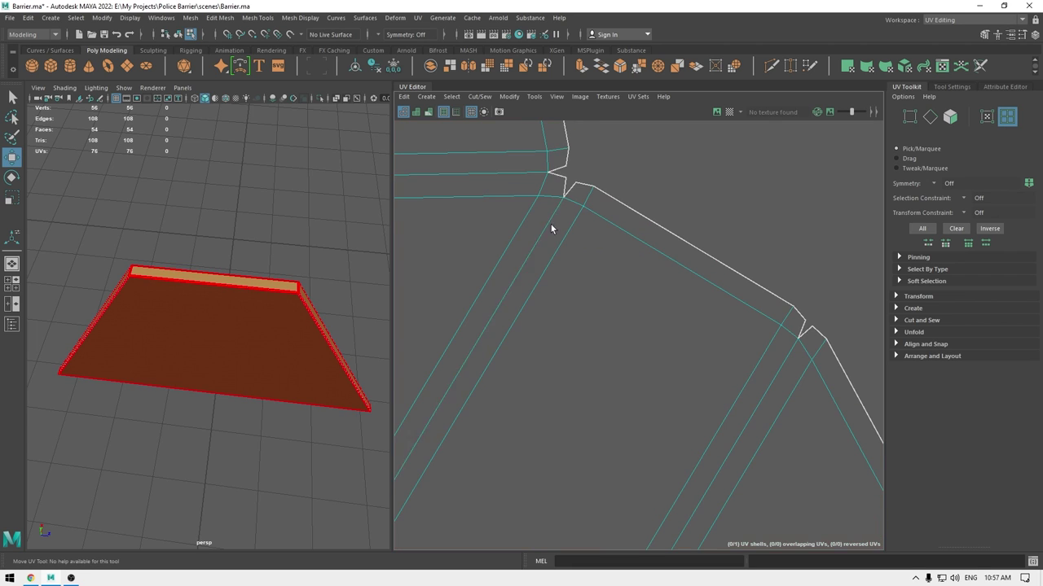
pyautogui.moveTo(560, 158); pyautogui.dragTo(556, 186)
pyautogui.keyDown('shift'); pyautogui.moveTo(558, 242); pyautogui.dragTo(560, 213, button='right'); pyautogui.keyUp('shift')
pyautogui.moveTo(551, 187); pyautogui.dragTo(580, 208)
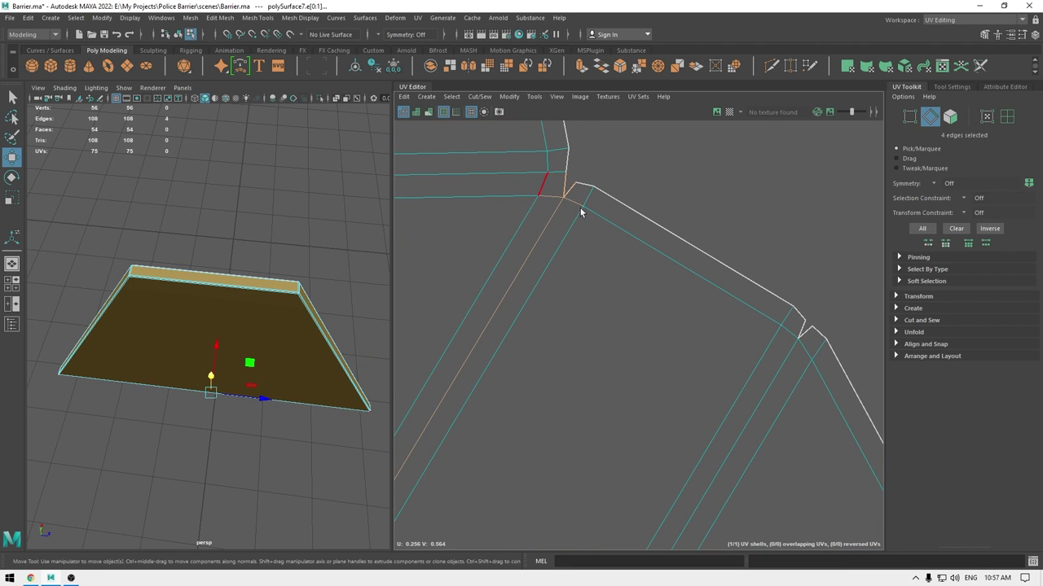
pyautogui.hotkey('shift', 's')
pyautogui.moveTo(783, 327); pyautogui.dragTo(804, 350)
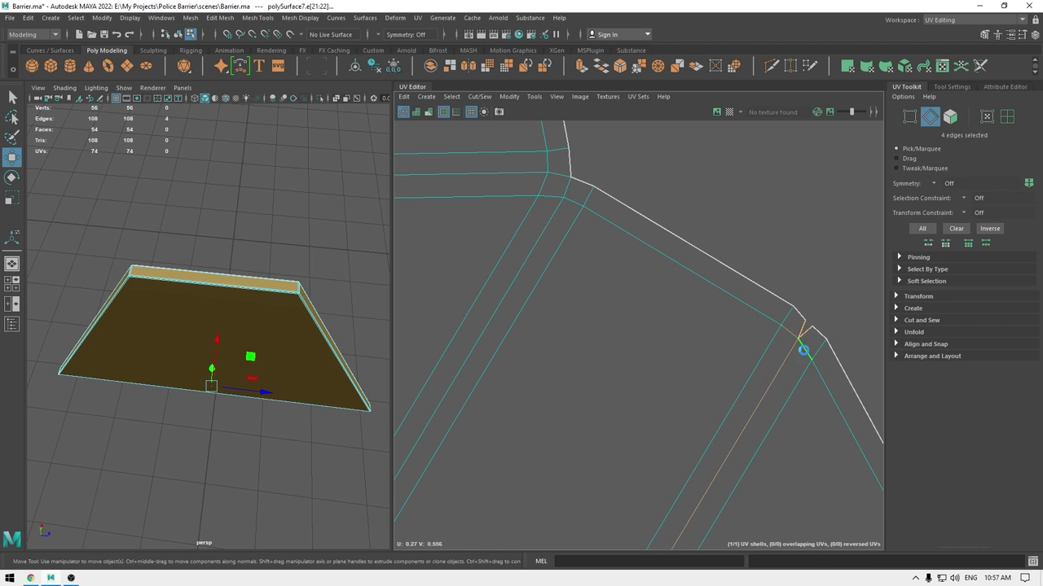
pyautogui.hotkey('shift', 's')
# Sew the open bevel seams at the lower end of the joining strip, and save the scene.
pyautogui.scroll(-6, 756, 375)
pyautogui.keyDown('alt'); pyautogui.moveTo(617, 347); pyautogui.dragTo(725, 303, button='middle'); pyautogui.keyUp('alt')
pyautogui.scroll(-4, 647, 407)
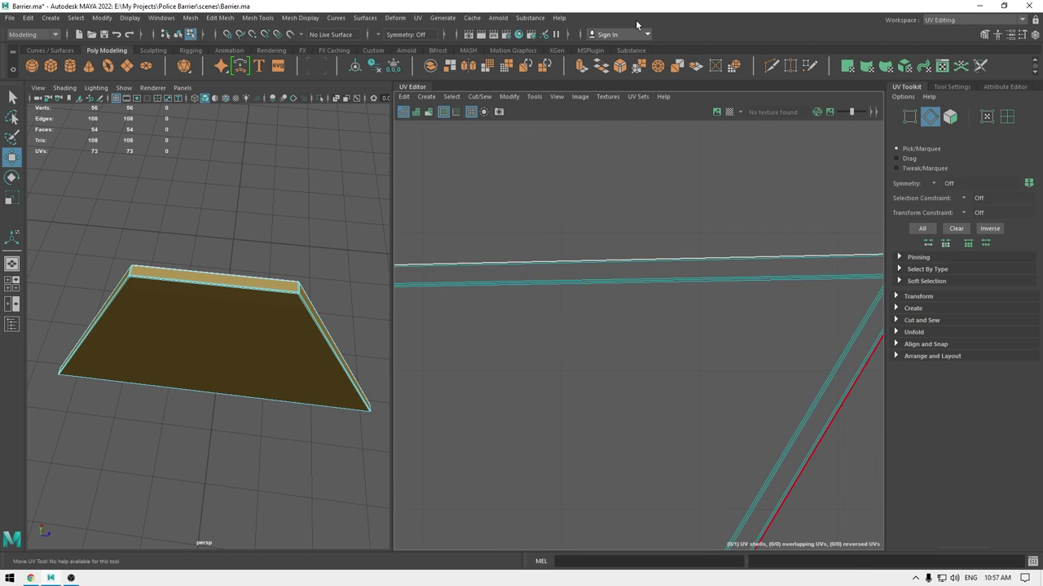
pyautogui.scroll(-8, 593, 272)
pyautogui.keyDown('alt'); pyautogui.moveTo(593, 272); pyautogui.dragTo(707, 66, button='middle'); pyautogui.keyUp('alt')
pyautogui.scroll(3, 575, 332)
pyautogui.keyDown('alt'); pyautogui.moveTo(614, 361); pyautogui.dragTo(523, 13, button='middle'); pyautogui.keyUp('alt')
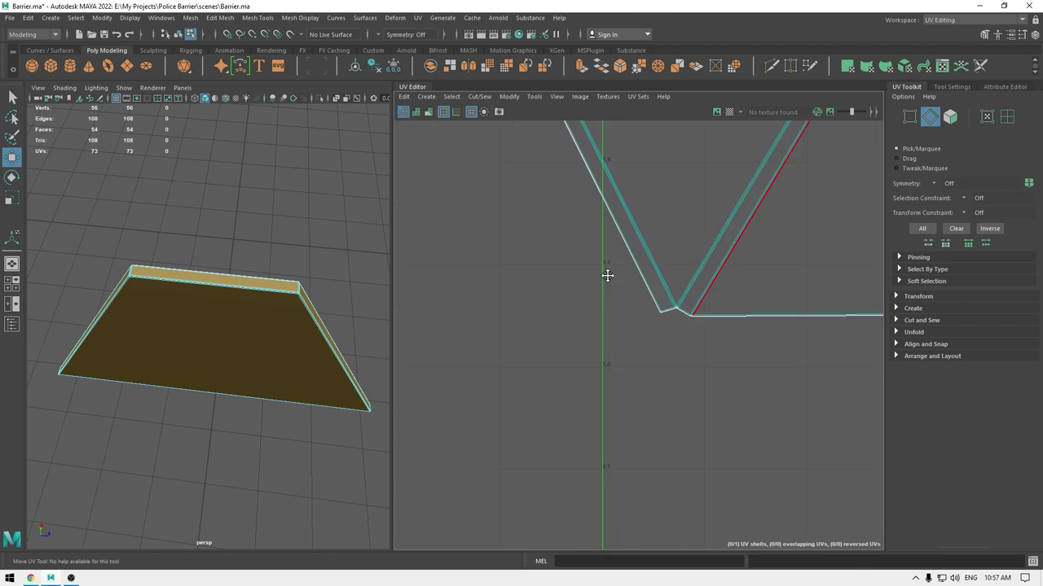
pyautogui.keyDown('alt'); pyautogui.moveTo(607, 275); pyautogui.dragTo(634, 308, button='middle'); pyautogui.keyUp('alt')
pyautogui.scroll(8, 669, 397)
pyautogui.keyDown('alt'); pyautogui.moveTo(694, 247); pyautogui.dragTo(465, 465, button='middle'); pyautogui.keyUp('alt')
pyautogui.scroll(4, 575, 367)
pyautogui.scroll(2, 464, 464)
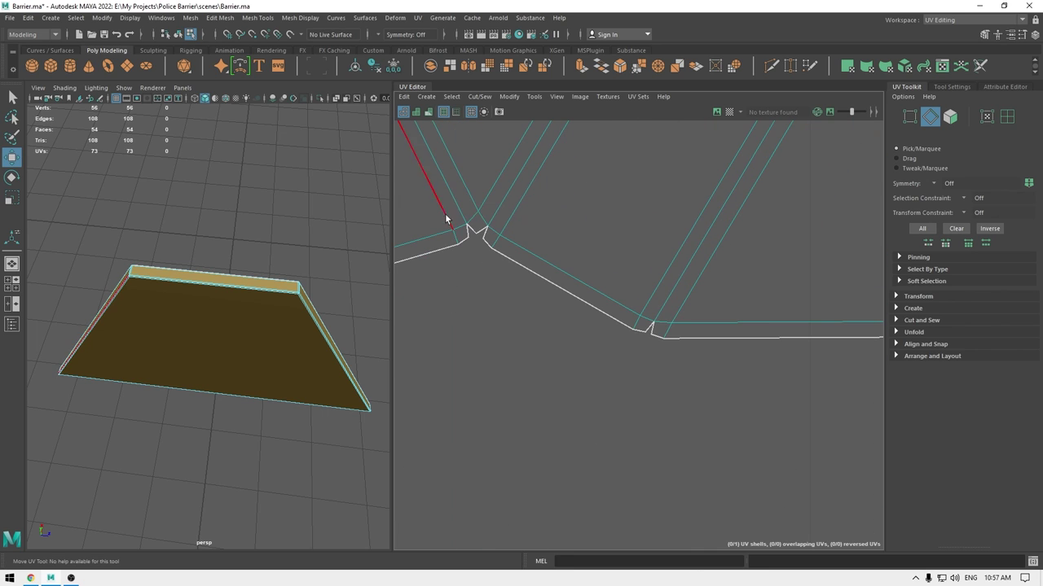
pyautogui.moveTo(464, 197); pyautogui.dragTo(505, 237)
pyautogui.hotkey('shift', 's')
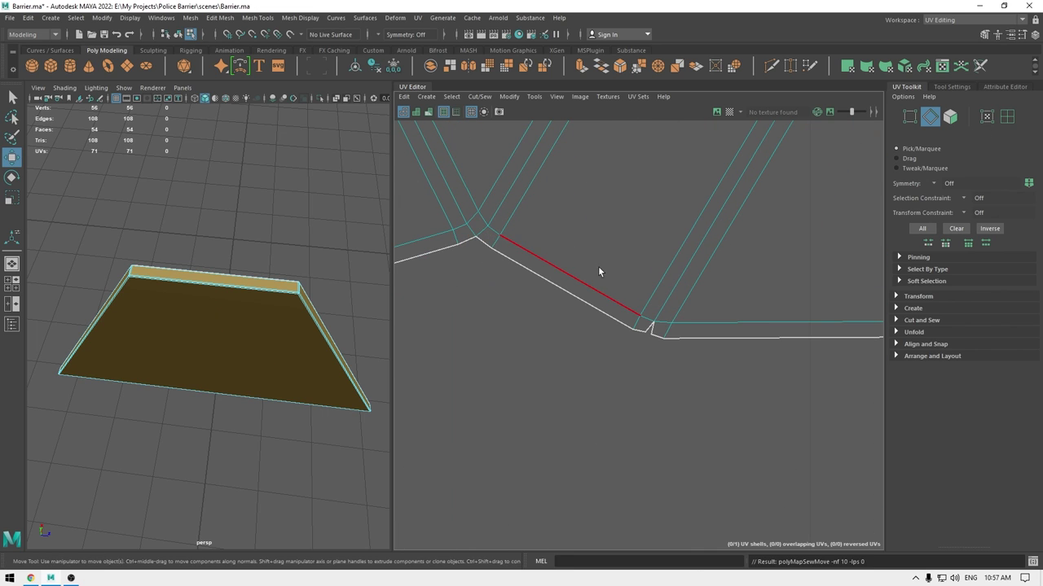
pyautogui.moveTo(642, 308); pyautogui.dragTo(667, 338)
pyautogui.moveTo(635, 288); pyautogui.dragTo(672, 335)
pyautogui.hotkey('shift', 's')
pyautogui.click(689, 384)
pyautogui.hotkey('ctrl', 's')
# Rotate the panel's combined shell until its long middle strip is about horizontal and lay it out in the UV tile.
pyautogui.scroll(-6, 713, 445)
pyautogui.keyDown('alt'); pyautogui.moveTo(815, 350); pyautogui.dragTo(672, 357, button='middle'); pyautogui.keyUp('alt')
pyautogui.scroll(3, 672, 357)
pyautogui.scroll(-6, 672, 356)
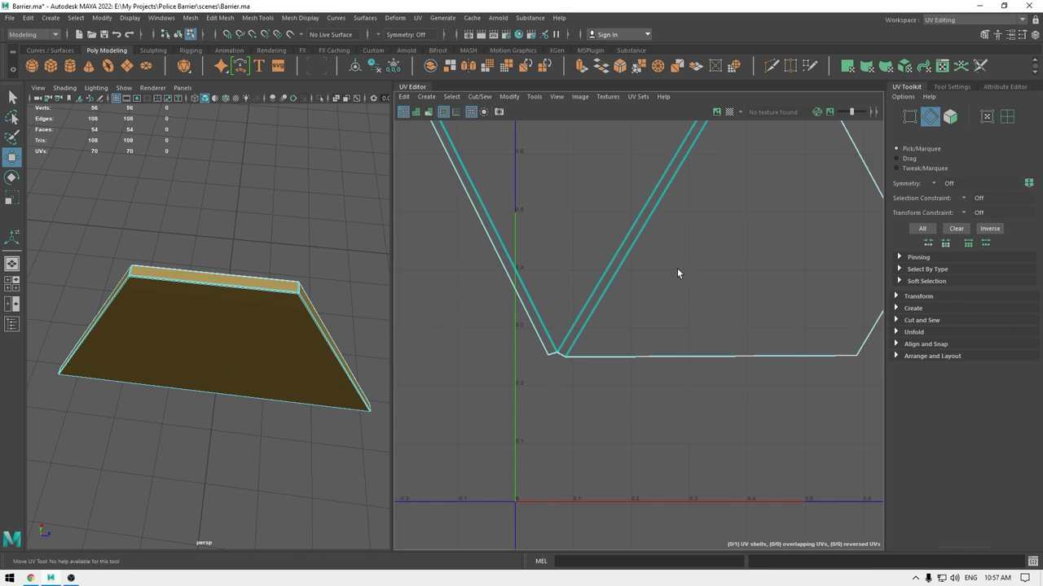
pyautogui.moveTo(632, 232); pyautogui.dragTo(591, 217, button='right')
pyautogui.click(650, 253)
pyautogui.press('e')
pyautogui.moveTo(665, 351); pyautogui.dragTo(689, 174)
pyautogui.keyDown('shift'); pyautogui.moveTo(690, 174); pyautogui.dragTo(456, 293, button='right'); pyautogui.keyUp('shift')
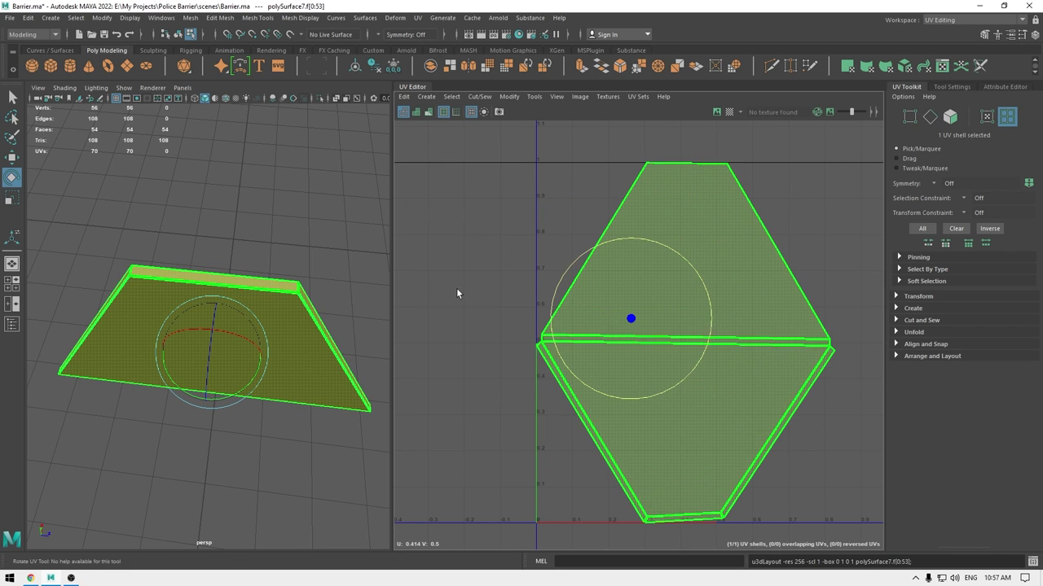
# Try Orient Shells on the panel's shell, then straighten its middle strip horizontally and lay the shell out again.
pyautogui.keyDown('shift'); pyautogui.moveTo(623, 296); pyautogui.dragTo(612, 447, button='right'); pyautogui.keyUp('shift')
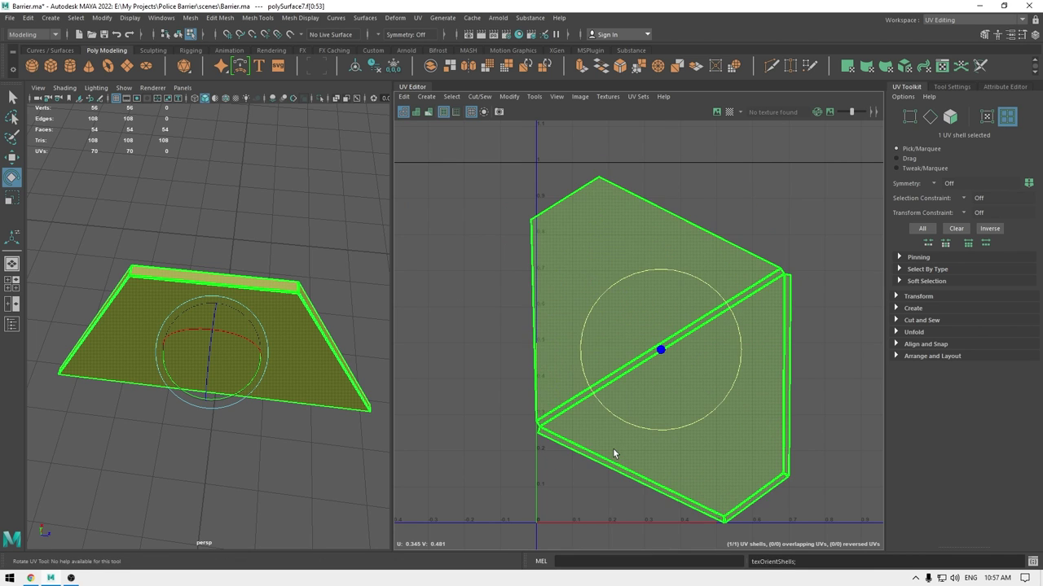
pyautogui.moveTo(668, 429); pyautogui.dragTo(613, 428)
pyautogui.press('w')
pyautogui.moveTo(641, 377); pyautogui.dragTo(473, 326, button='right')
pyautogui.click(635, 352)
pyautogui.keyDown('shift'); pyautogui.rightClick(636, 352); pyautogui.keyUp('shift')
pyautogui.click(587, 287)
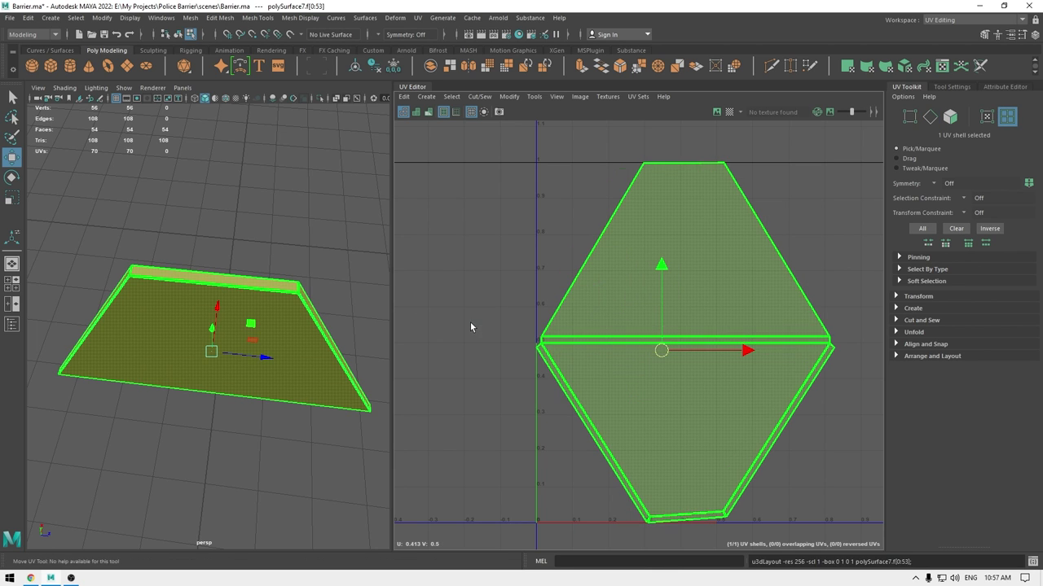
# Show the whole barrier again and select all of its parts except the top board.
pyautogui.moveTo(226, 247); pyautogui.dragTo(303, 222, button='right')
pyautogui.hotkey('ctrl', '1')
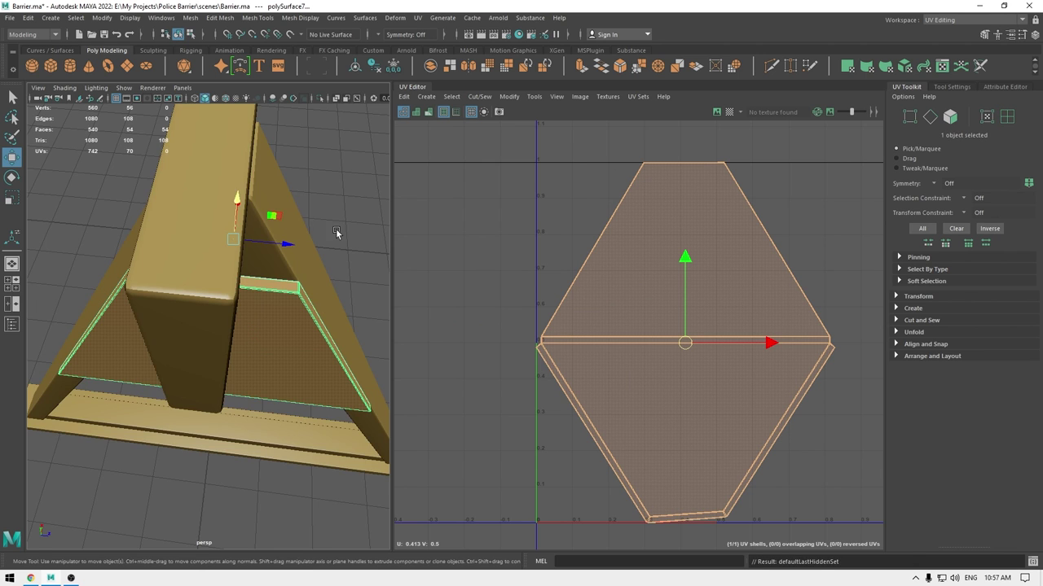
pyautogui.keyDown('alt'); pyautogui.moveTo(334, 448); pyautogui.dragTo(186, 281); pyautogui.keyUp('alt')
pyautogui.click(293, 254)
pyautogui.keyDown('alt'); pyautogui.moveTo(293, 254); pyautogui.dragTo(262, 319); pyautogui.keyUp('alt')
pyautogui.moveTo(155, 230); pyautogui.dragTo(362, 534)
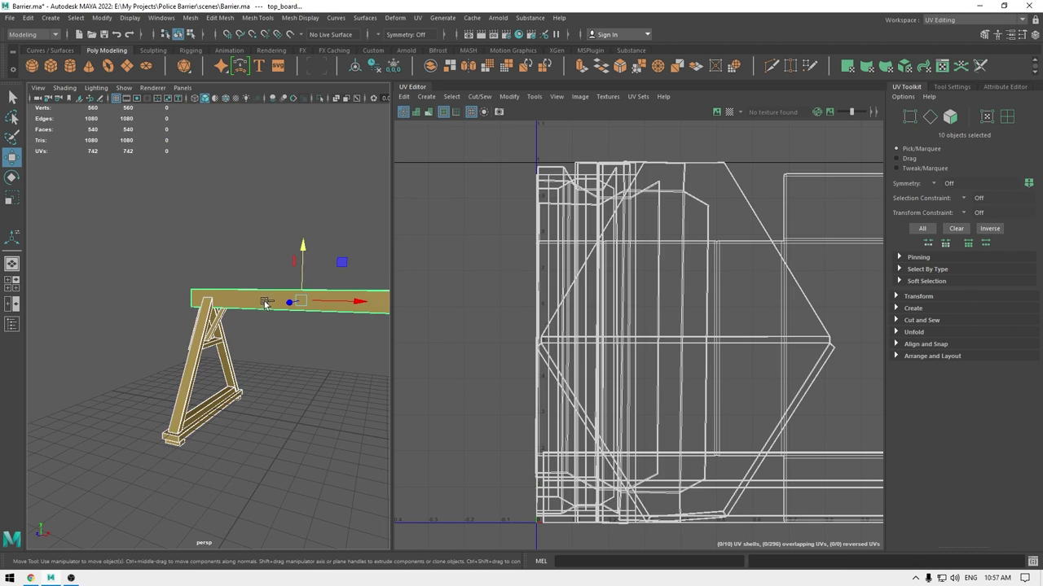
pyautogui.keyDown('ctrl'); pyautogui.click(266, 304); pyautogui.keyUp('ctrl')
# Lay out the UV shells of the nine selected leg parts together in the UV tile.
pyautogui.scroll(-3, 684, 399)
pyautogui.scroll(-3, 729, 409)
pyautogui.moveTo(626, 205); pyautogui.dragTo(587, 186, button='right')
pyautogui.moveTo(580, 224); pyautogui.dragTo(849, 514)
pyautogui.keyDown('shift'); pyautogui.moveTo(711, 205); pyautogui.dragTo(632, 243, button='right'); pyautogui.keyUp('shift')
pyautogui.scroll(4, 287, 411)
pyautogui.scroll(4, 707, 403)
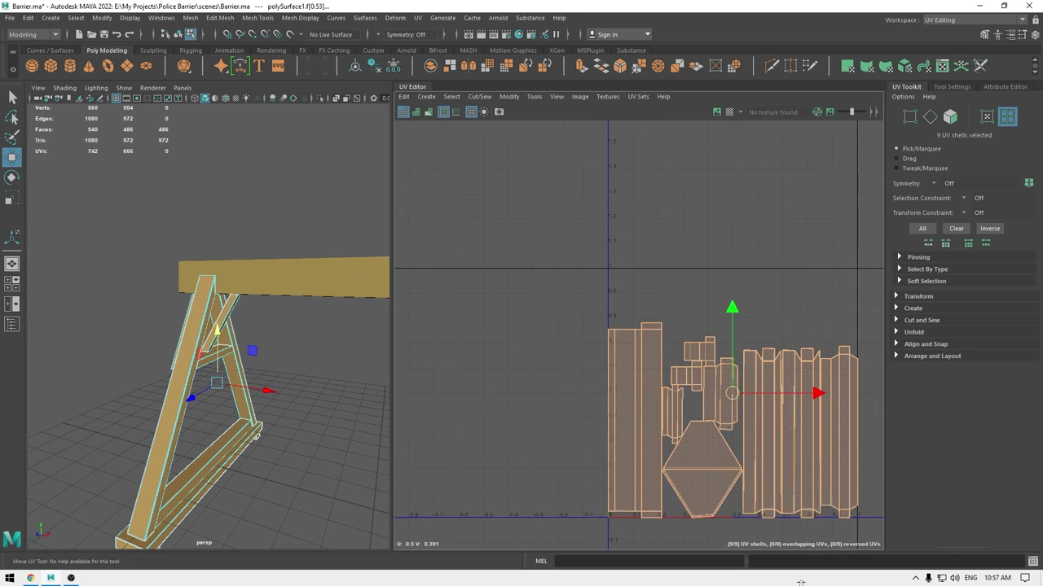
# Combine the nine leg parts under the board's end into a single mesh, leaving the top board separate.
pyautogui.moveTo(245, 345); pyautogui.dragTo(304, 254, button='right')
pyautogui.moveTo(291, 344)
pyautogui.mouseDown(button='right')
pyautogui.moveTo(293, 407)
pyautogui.moveTo(291, 344)
pyautogui.mouseUp(button='right')
pyautogui.moveTo(288, 276); pyautogui.dragTo(342, 268, button='right')
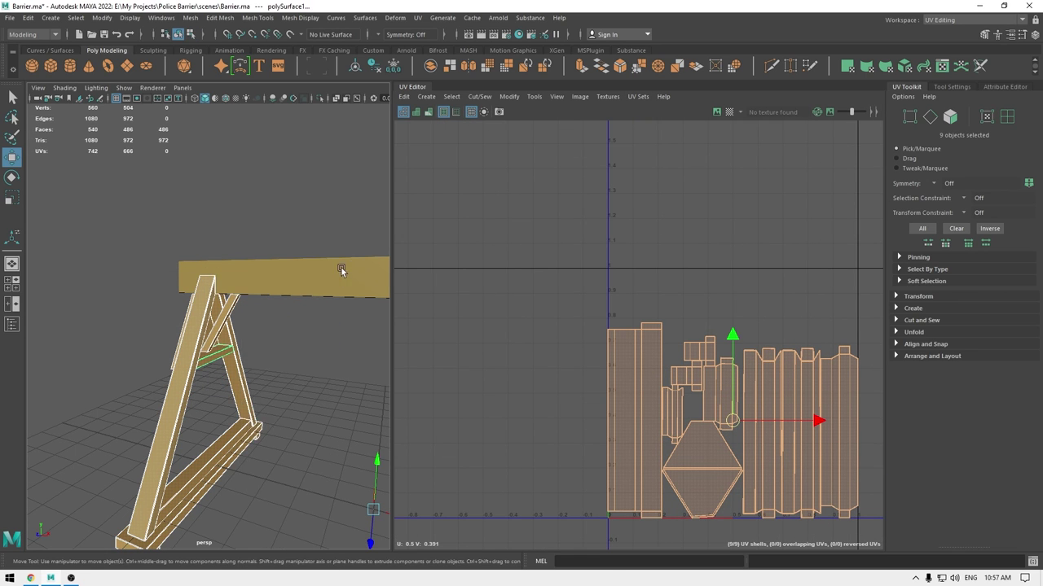
pyautogui.click(295, 379)
pyautogui.moveTo(324, 239); pyautogui.dragTo(18, 561)
pyautogui.keyDown('ctrl'); pyautogui.moveTo(311, 355); pyautogui.dragTo(314, 172); pyautogui.keyUp('ctrl')
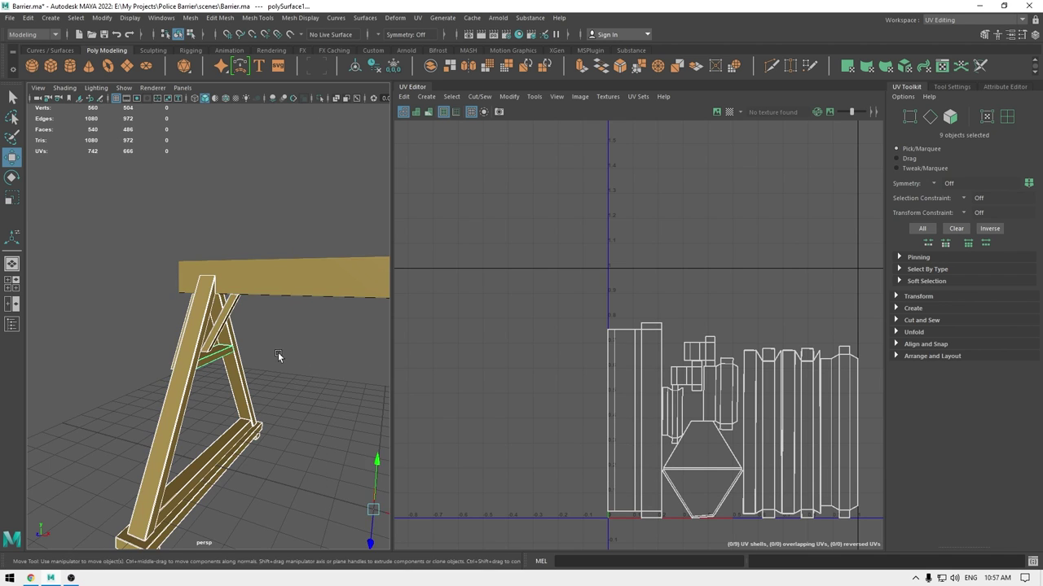
pyautogui.keyDown('alt'); pyautogui.moveTo(279, 352); pyautogui.dragTo(294, 350); pyautogui.keyUp('alt')
pyautogui.keyDown('shift'); pyautogui.moveTo(294, 351); pyautogui.dragTo(271, 514, button='right'); pyautogui.keyUp('shift')
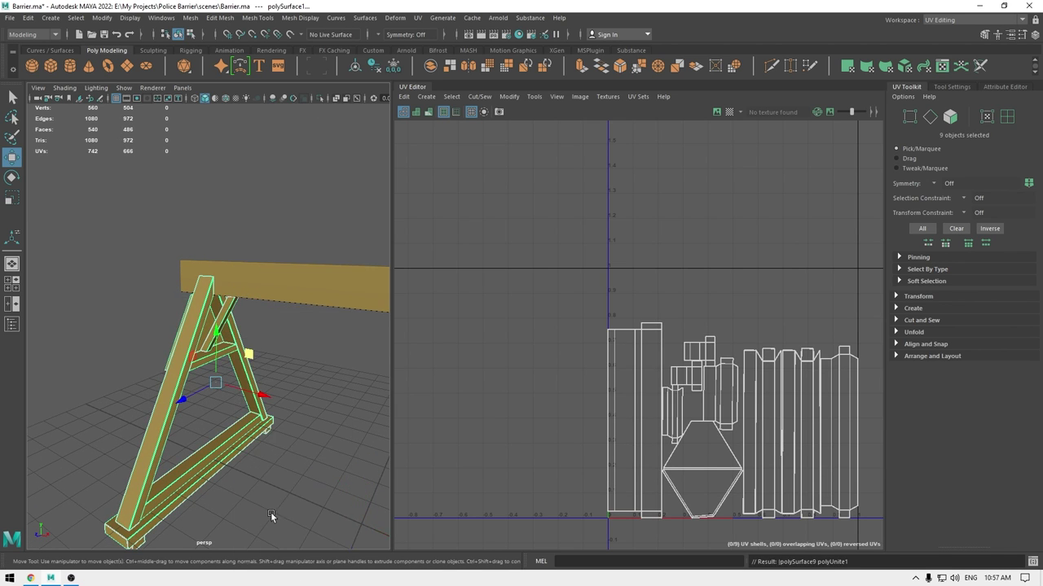
# Duplicate the combined leg, rotate the copy to face the original, and position it under the board's opposite end.
pyautogui.scroll(-5, 235, 305)
pyautogui.keyDown('alt'); pyautogui.moveTo(235, 304); pyautogui.dragTo(178, 416); pyautogui.keyUp('alt')
pyautogui.hotkey('ctrl', 'd')
pyautogui.press('e')
pyautogui.press('space')
pyautogui.press('w')
pyautogui.press('f')
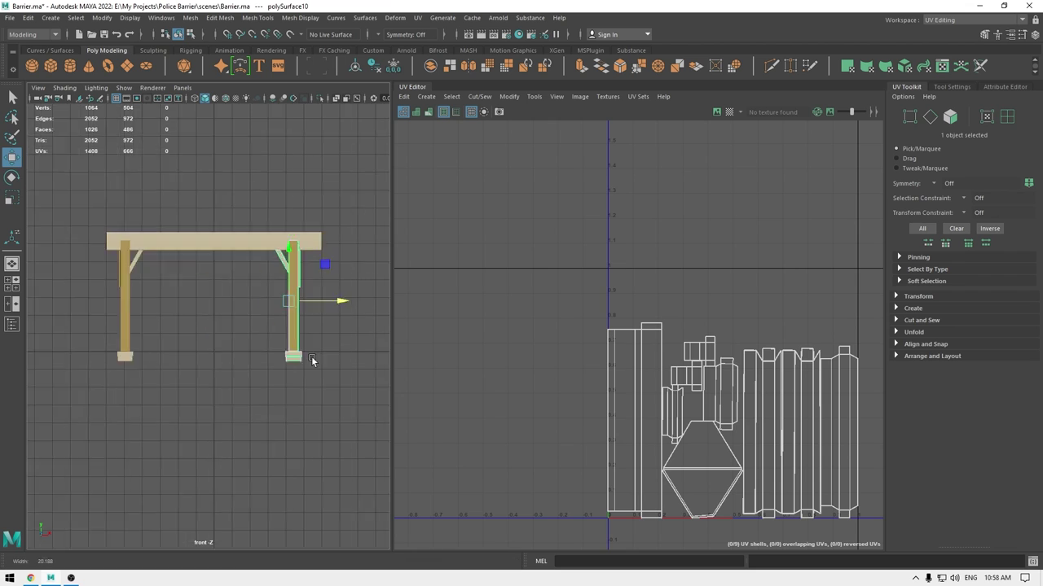
pyautogui.moveTo(289, 298); pyautogui.dragTo(302, 273)
pyautogui.press('space')
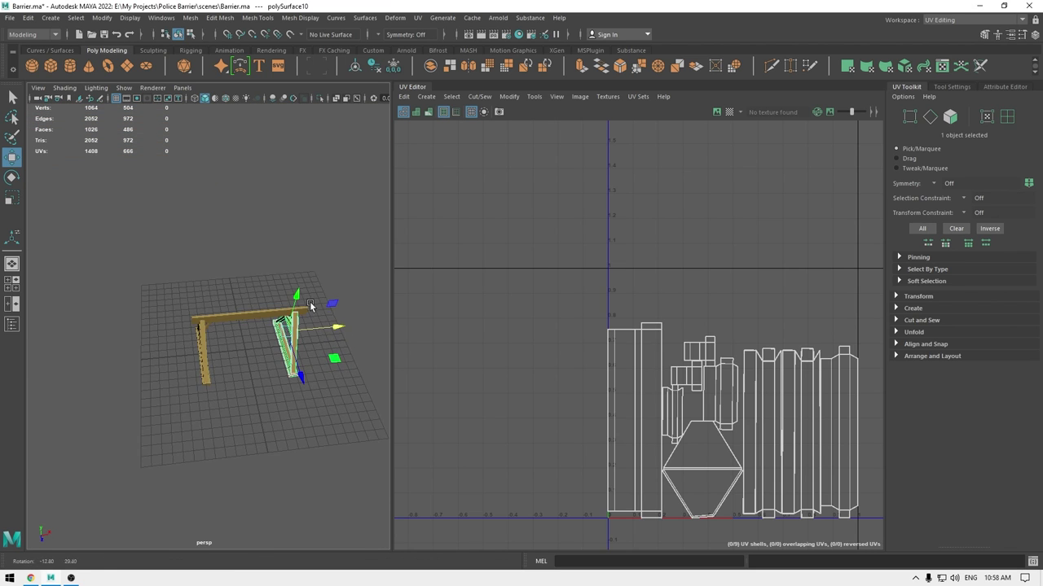
pyautogui.click(263, 402)
pyautogui.scroll(3, 223, 408)
pyautogui.moveTo(263, 403)
pyautogui.keyDown('alt'); pyautogui.mouseDown()
pyautogui.moveTo(223, 407)
pyautogui.moveTo(269, 401)
pyautogui.mouseUp(); pyautogui.keyUp('alt')
pyautogui.keyDown('alt'); pyautogui.moveTo(269, 400); pyautogui.dragTo(240, 393, button='middle'); pyautogui.keyUp('alt')
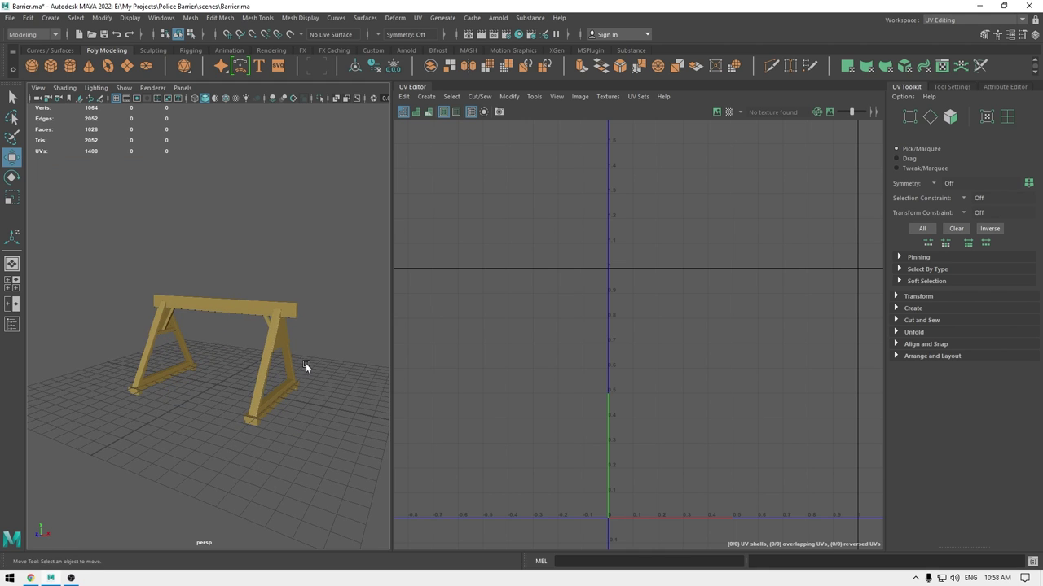
# Select the top board and both legs and lay out all their UV shells together in the UV tile.
pyautogui.moveTo(307, 366); pyautogui.dragTo(81, 405)
pyautogui.keyDown('alt'); pyautogui.moveTo(243, 411); pyautogui.dragTo(218, 415); pyautogui.keyUp('alt')
pyautogui.moveTo(327, 274); pyautogui.dragTo(152, 376)
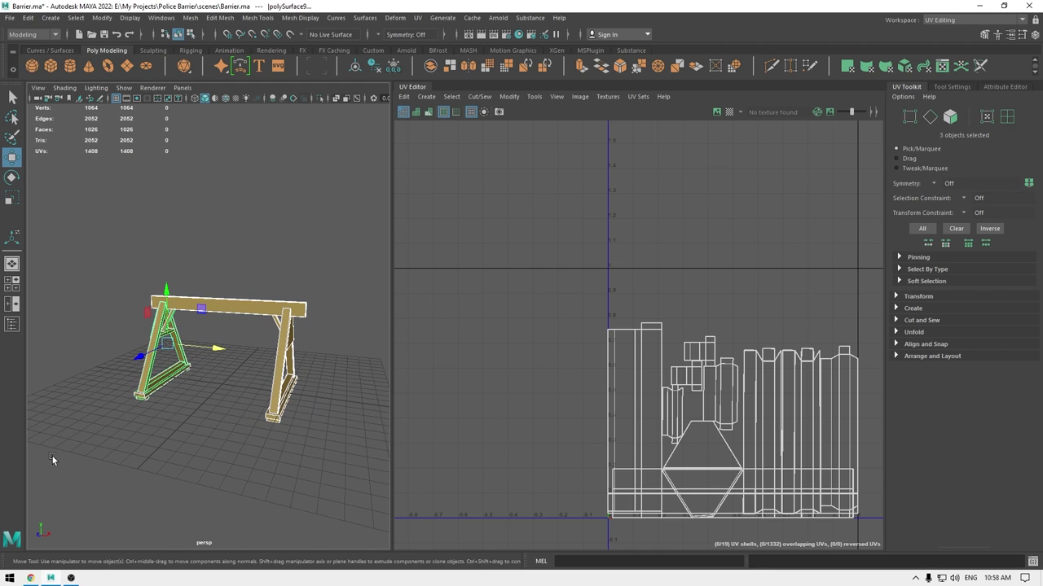
pyautogui.scroll(-3, 645, 487)
pyautogui.moveTo(619, 308); pyautogui.dragTo(570, 294, button='right')
pyautogui.moveTo(562, 246); pyautogui.dragTo(798, 500)
pyautogui.keyDown('shift'); pyautogui.moveTo(783, 226); pyautogui.dragTo(574, 311, button='right'); pyautogui.keyUp('shift')
# Inspect the packed layout with shaded UV shells for overlapping or reversed UVs, and turn the shading off.
pyautogui.keyDown('alt'); pyautogui.moveTo(626, 421); pyautogui.dragTo(656, 516, button='right'); pyautogui.keyUp('alt')
pyautogui.keyDown('alt'); pyautogui.moveTo(653, 372); pyautogui.dragTo(526, 231, button='middle'); pyautogui.keyUp('alt')
pyautogui.keyDown('alt'); pyautogui.moveTo(326, 236); pyautogui.dragTo(346, 248); pyautogui.keyUp('alt')
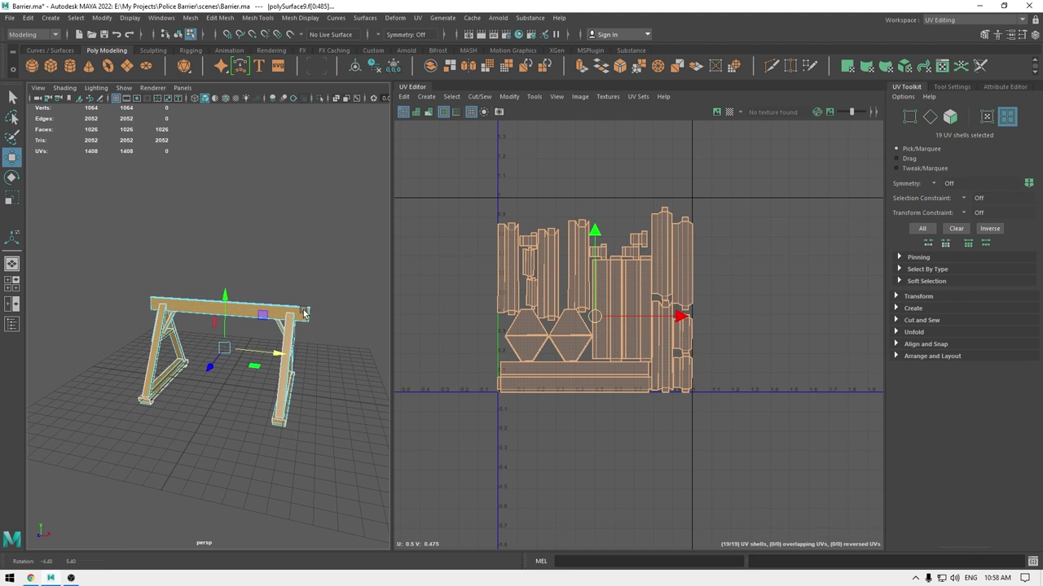
pyautogui.keyDown('alt'); pyautogui.moveTo(513, 281); pyautogui.dragTo(625, 319, button='right'); pyautogui.keyUp('alt')
pyautogui.keyDown('alt'); pyautogui.moveTo(625, 318); pyautogui.dragTo(705, 383, button='middle'); pyautogui.keyUp('alt')
pyautogui.keyDown('alt'); pyautogui.moveTo(568, 342); pyautogui.dragTo(601, 360, button='right'); pyautogui.keyUp('alt')
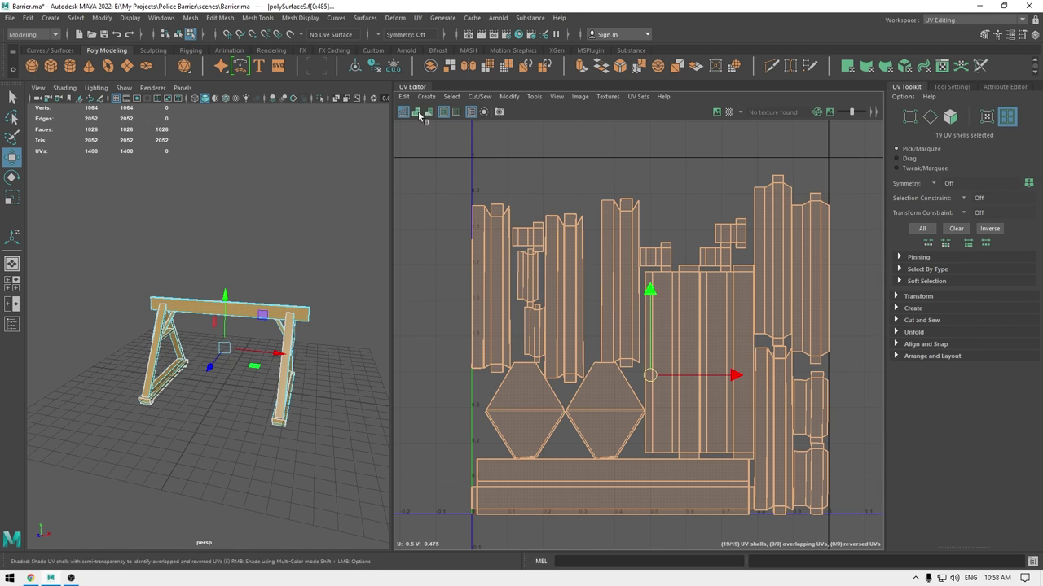
pyautogui.click(417, 112)
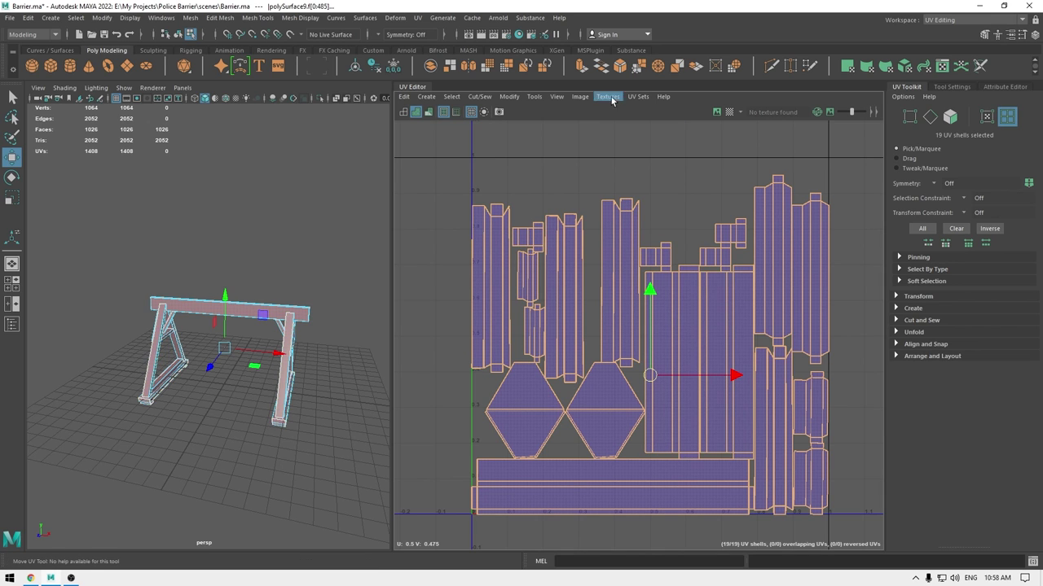
pyautogui.click(627, 140)
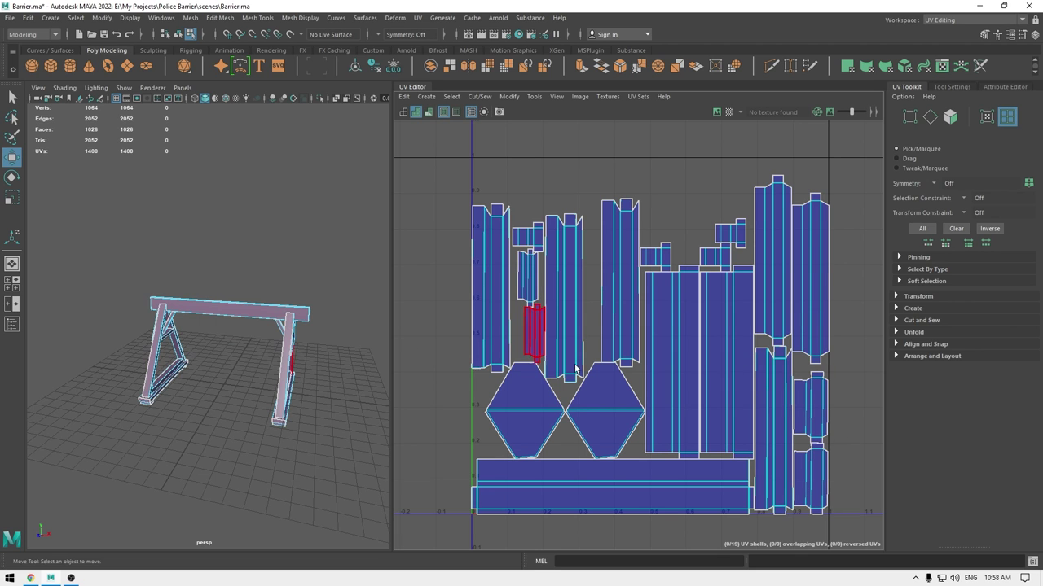
pyautogui.moveTo(286, 392)
pyautogui.keyDown('alt'); pyautogui.mouseDown()
pyautogui.moveTo(331, 372)
pyautogui.moveTo(291, 368)
pyautogui.mouseUp(); pyautogui.keyUp('alt')
pyautogui.click(416, 112)
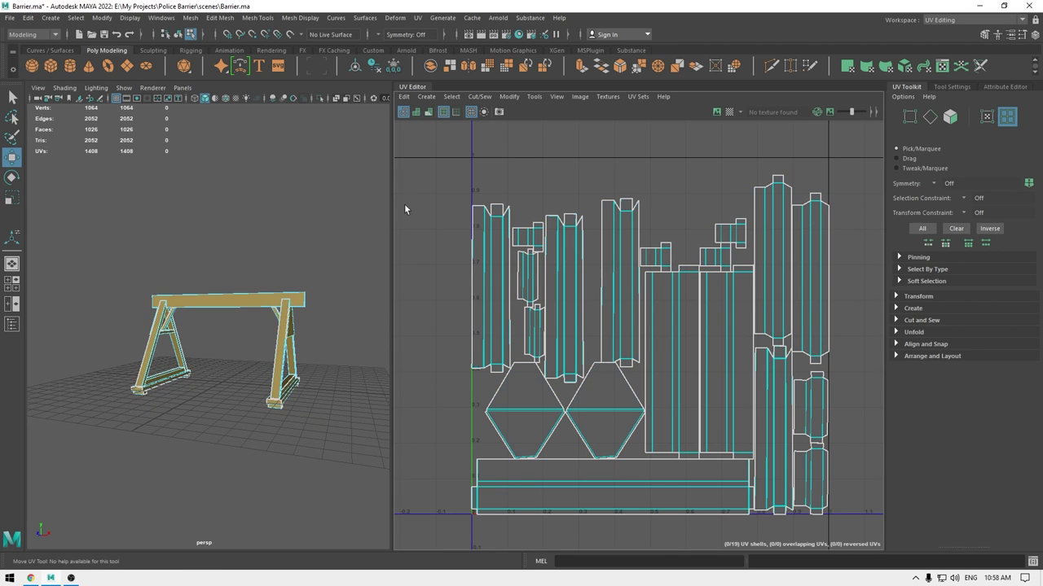
# Preview the checker map on the barrier to examine UV distortion and texel density, and turn it off.
pyautogui.click(729, 111)
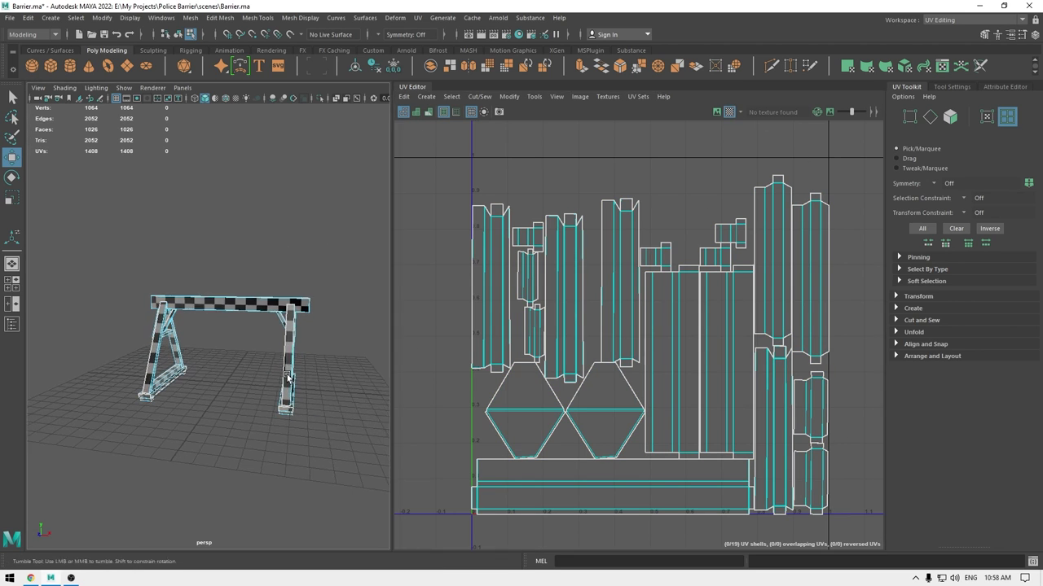
pyautogui.keyDown('alt'); pyautogui.moveTo(244, 366); pyautogui.dragTo(285, 430); pyautogui.keyUp('alt')
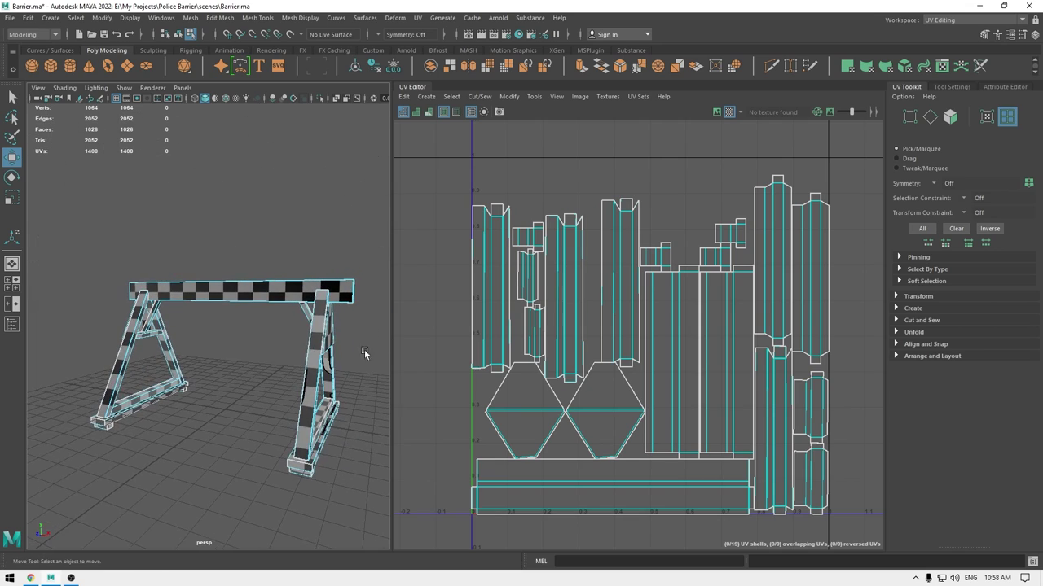
pyautogui.click(730, 112)
# Return to object selection, deselect the barrier, and save the scene.
pyautogui.hotkey('ctrl', 's')
pyautogui.keyDown('alt'); pyautogui.moveTo(248, 346); pyautogui.dragTo(251, 407); pyautogui.keyUp('alt')
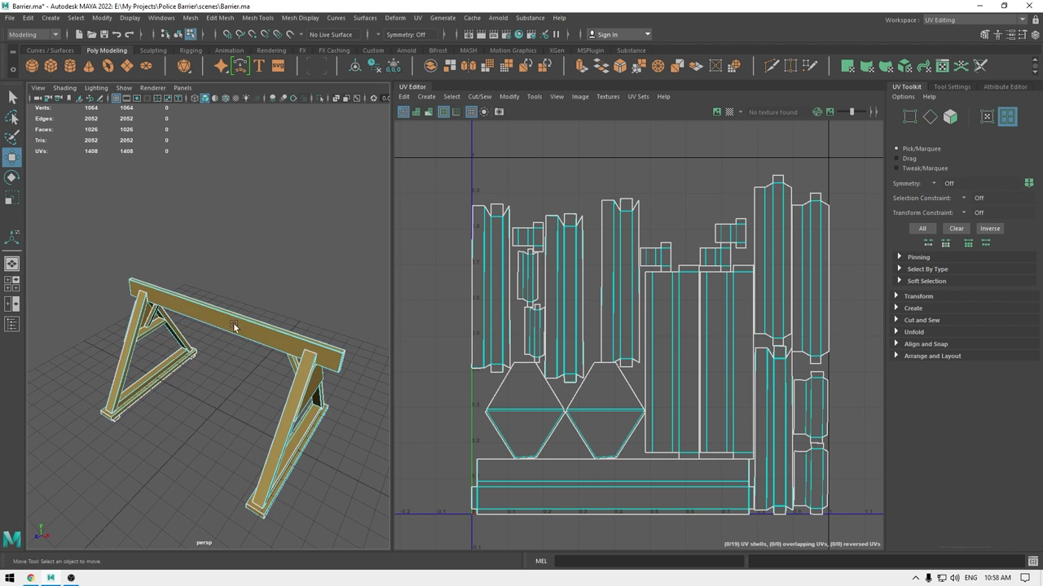
pyautogui.moveTo(218, 316); pyautogui.dragTo(276, 247, button='right')
pyautogui.click(283, 277)
pyautogui.keyDown('alt'); pyautogui.moveTo(295, 379); pyautogui.dragTo(253, 340, button='right'); pyautogui.keyUp('alt')
pyautogui.hotkey('ctrl', 's')
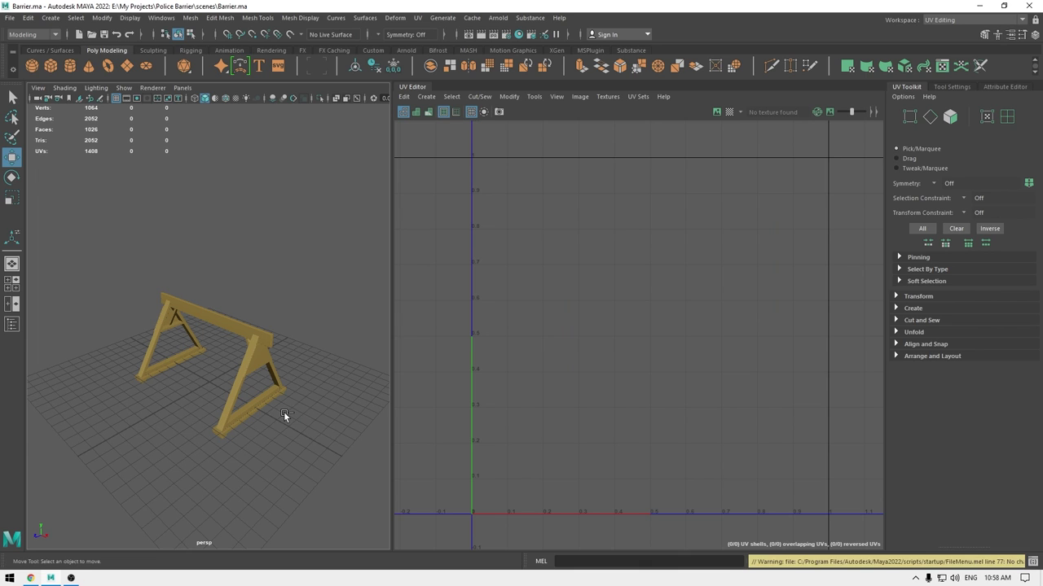
# Switch to the custom modeling workspace and delete the construction history of the top board and both legs.
pyautogui.moveTo(327, 248); pyautogui.dragTo(269, 338)
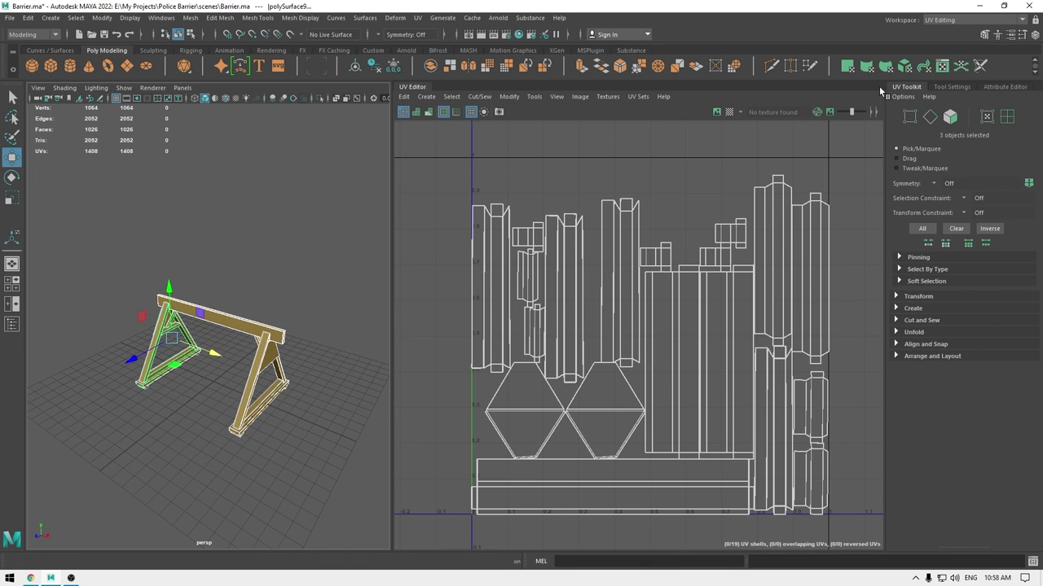
pyautogui.click(979, 22)
pyautogui.click(979, 31)
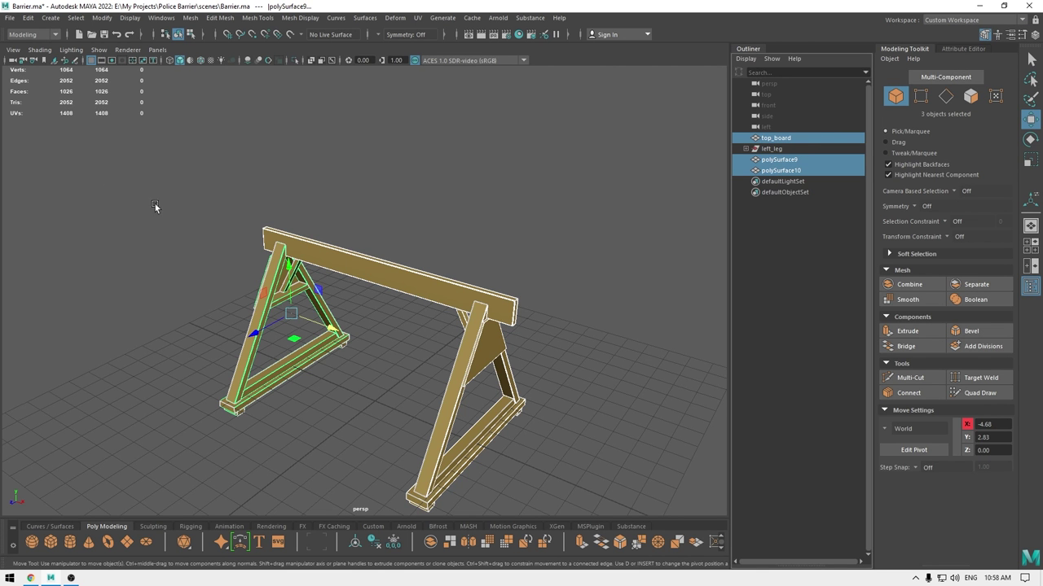
pyautogui.click(28, 18)
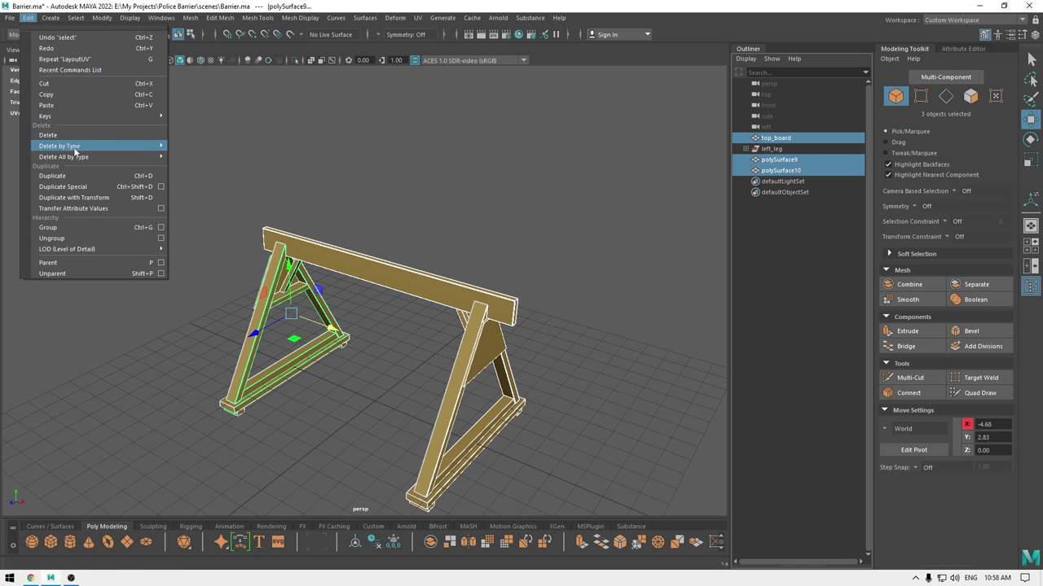
pyautogui.moveTo(61, 146)
pyautogui.click(199, 147)
# Identify the barrier parts in the scene list and rename polySurface9 as left_leg.
pyautogui.click(775, 139)
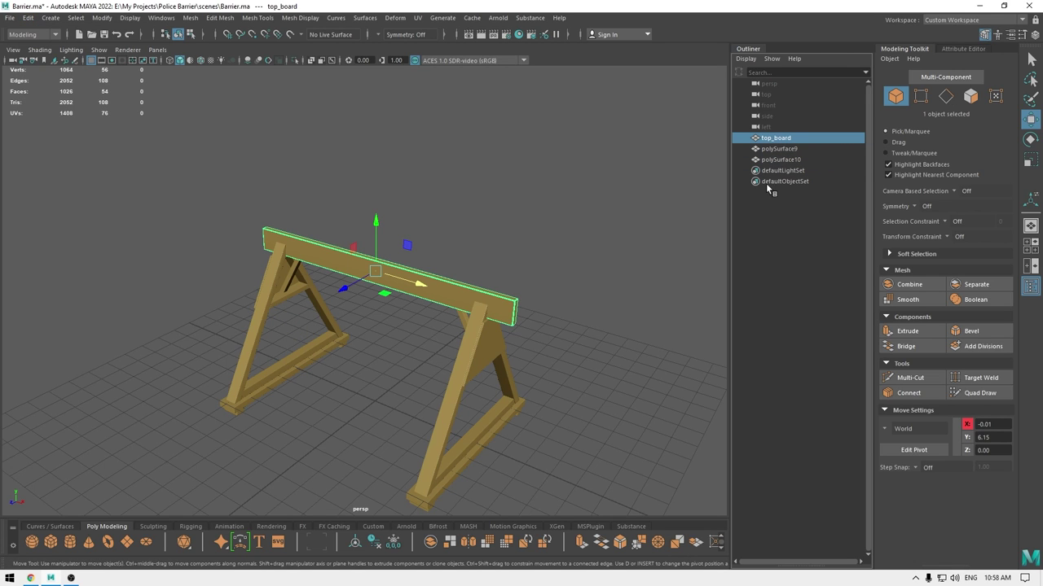
pyautogui.click(778, 149)
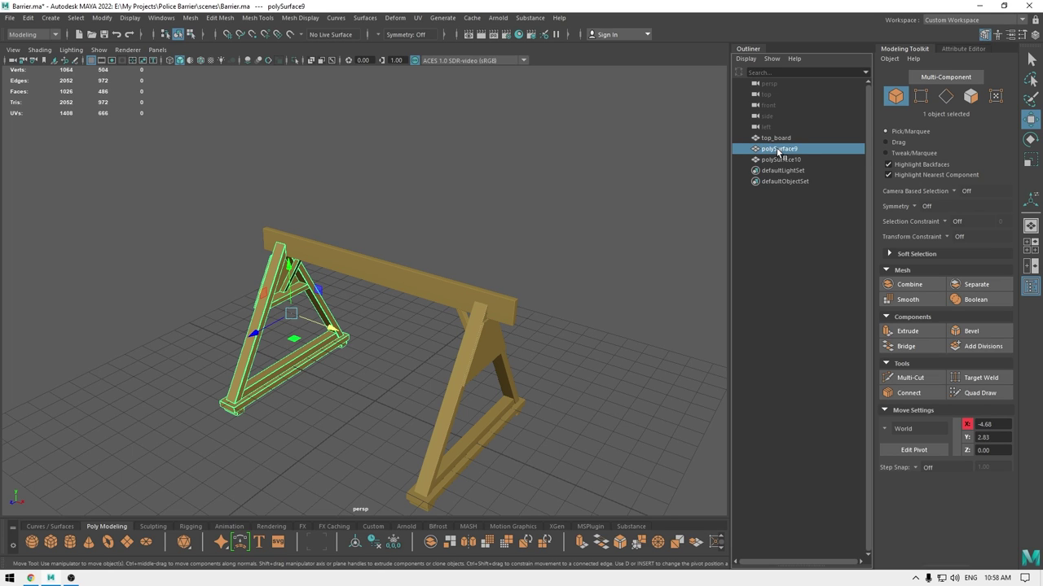
pyautogui.doubleClick(777, 149)
pyautogui.write('left')
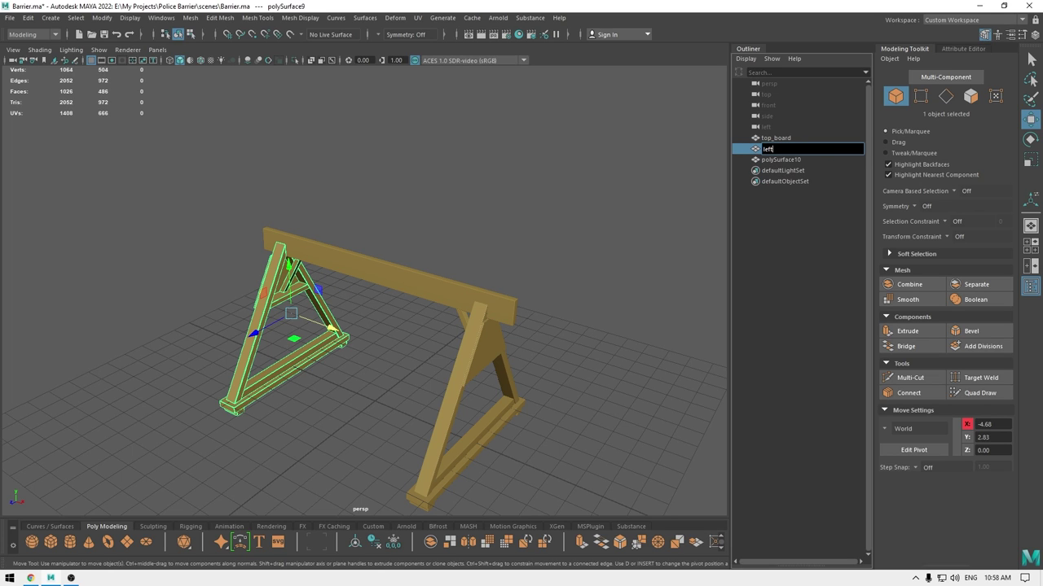
pyautogui.write('_leg')
pyautogui.press('Return')
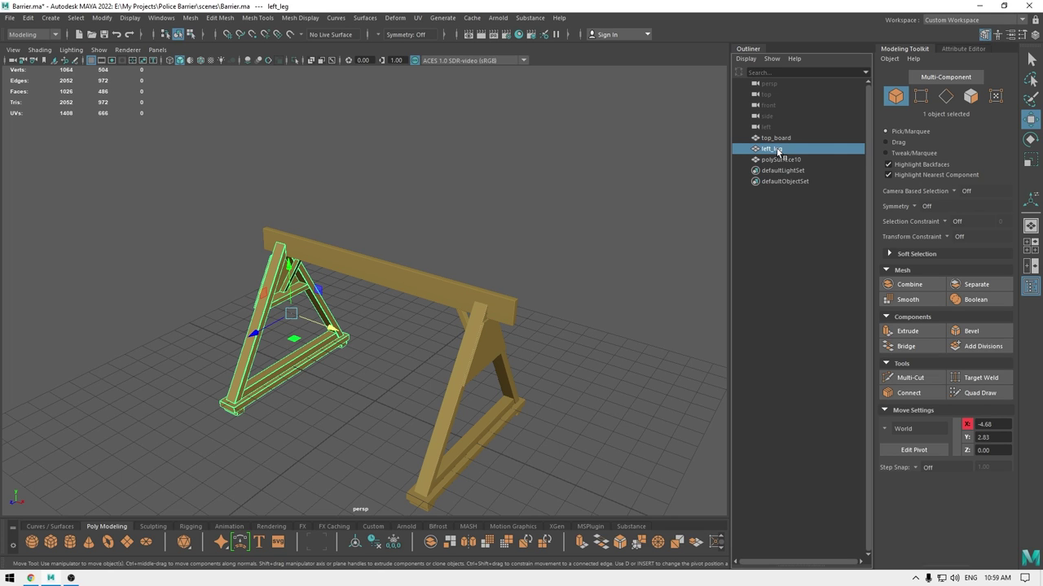
# Rename polySurface10 as right_leg and clear the selection.
pyautogui.doubleClick(778, 161)
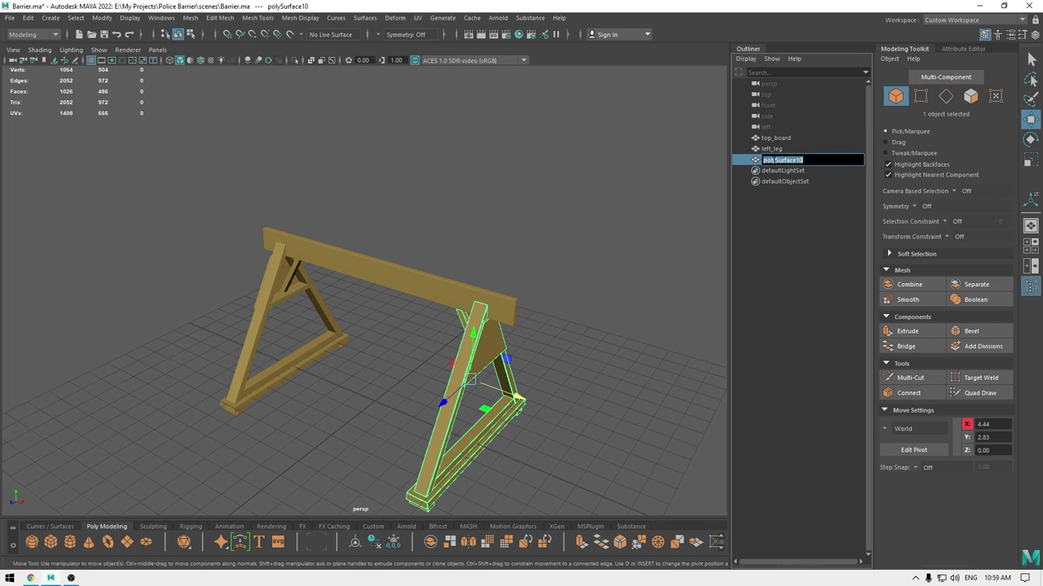
pyautogui.write('right_leg')
pyautogui.press('Return')
pyautogui.click(554, 179)
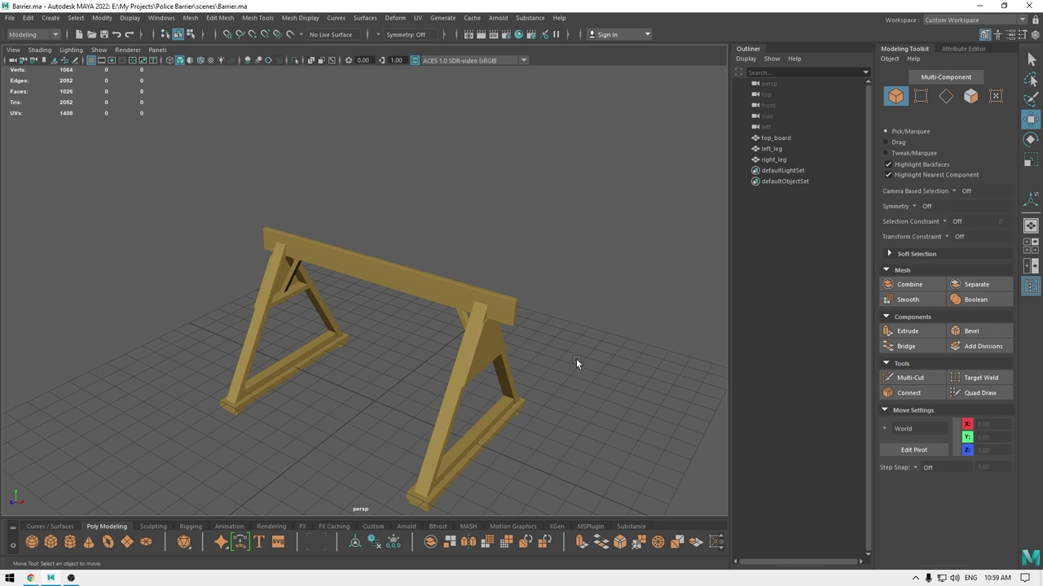
# Freeze the transformations of the top board and both legs together and delete their construction history.
pyautogui.keyDown('alt'); pyautogui.moveTo(578, 361); pyautogui.dragTo(592, 286); pyautogui.keyUp('alt')
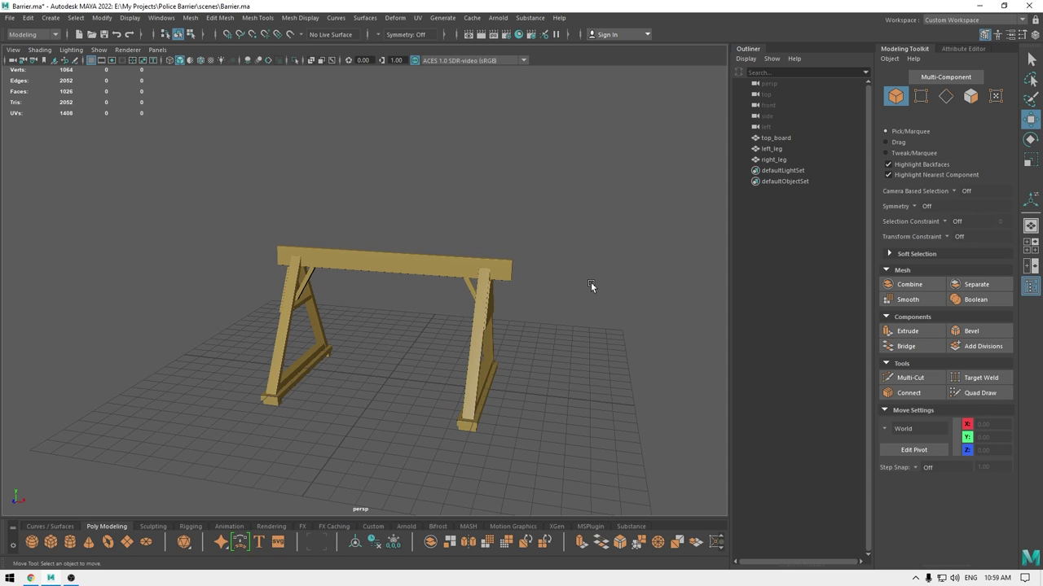
pyautogui.keyDown('alt'); pyautogui.moveTo(550, 299); pyautogui.dragTo(611, 305); pyautogui.keyUp('alt')
pyautogui.moveTo(595, 206); pyautogui.dragTo(435, 406)
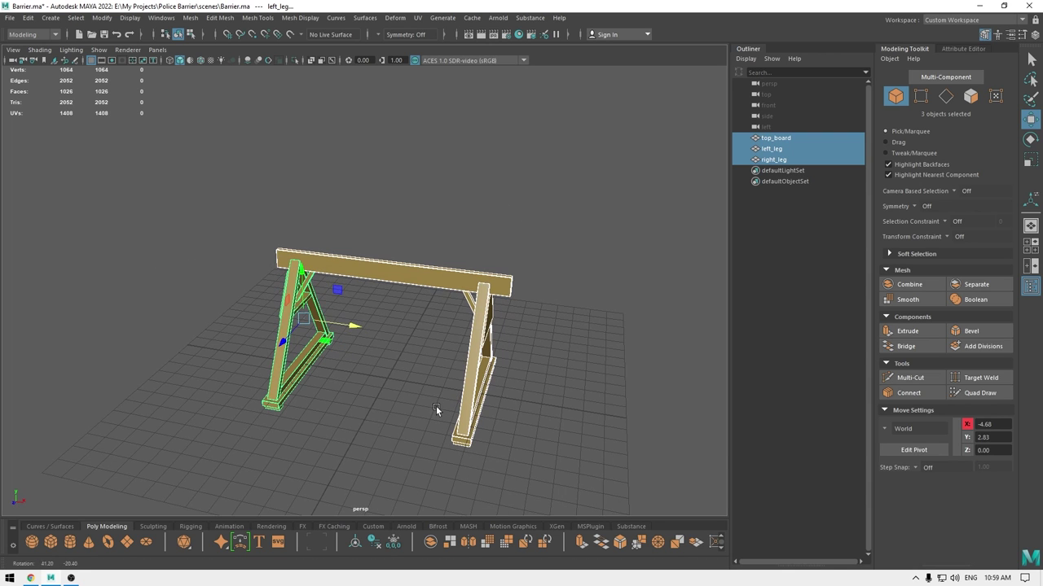
pyautogui.click(102, 18)
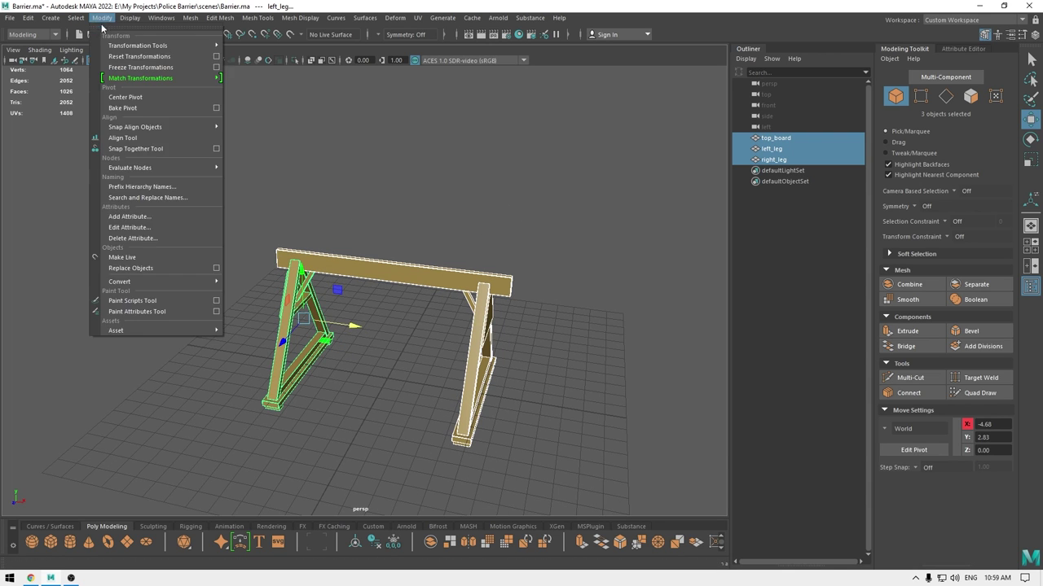
pyautogui.click(122, 67)
pyautogui.click(28, 17)
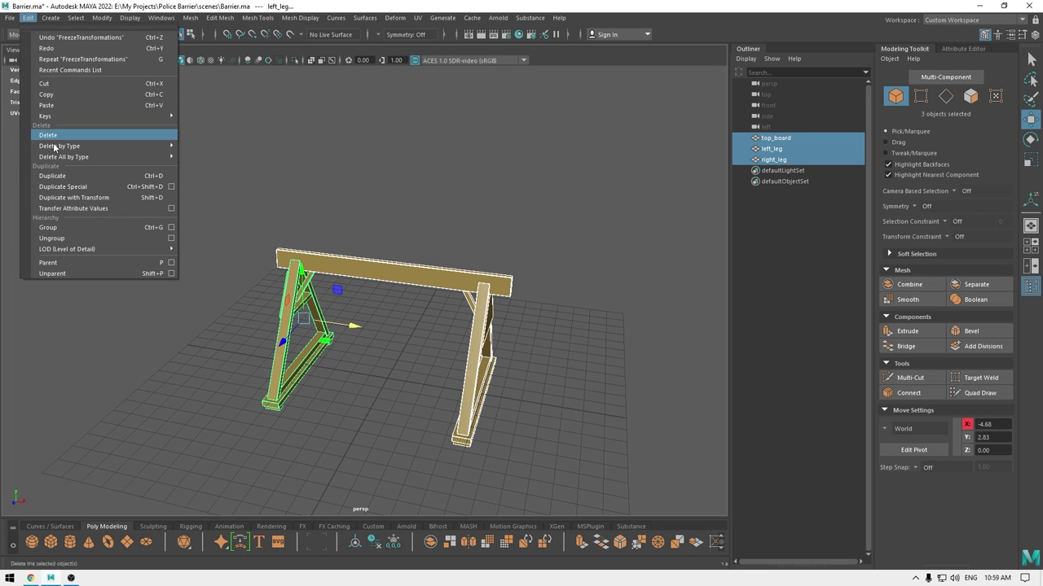
pyautogui.moveTo(57, 146)
pyautogui.click(213, 143)
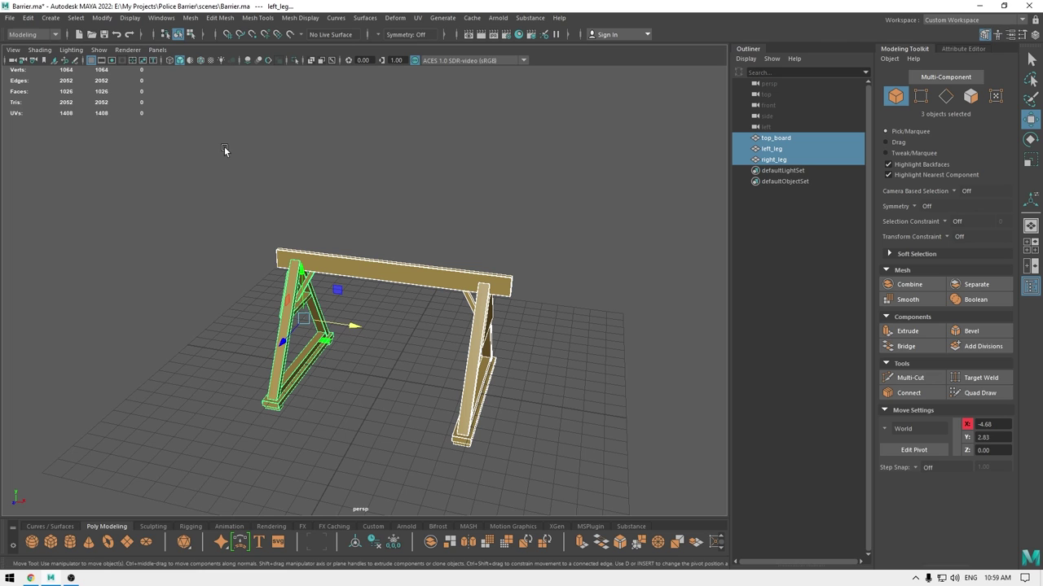
# Export the selected top board and legs as an FBX file named Barrier_base in the project's scenes folder.
pyautogui.click(9, 17)
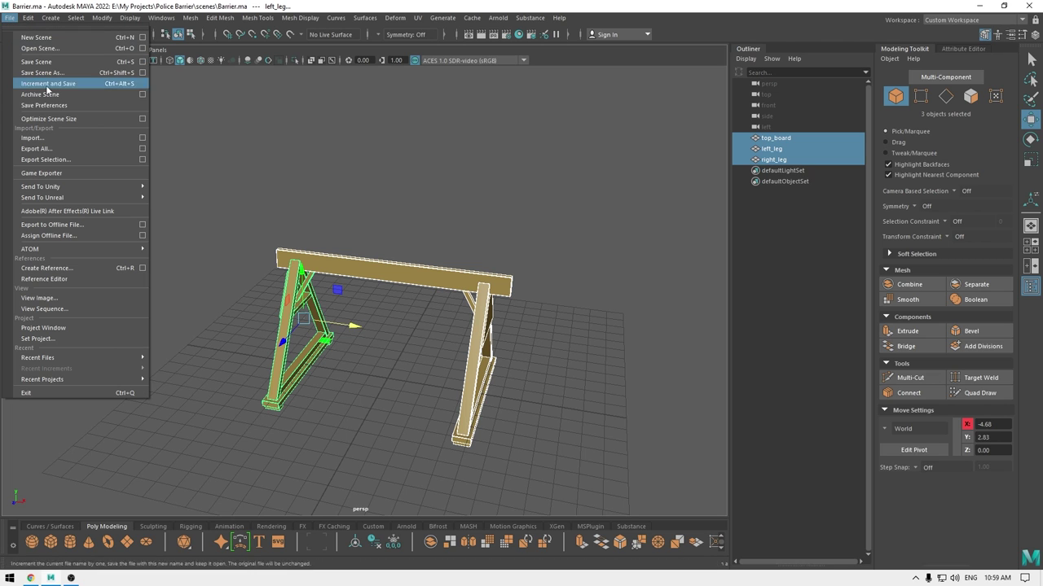
pyautogui.click(78, 159)
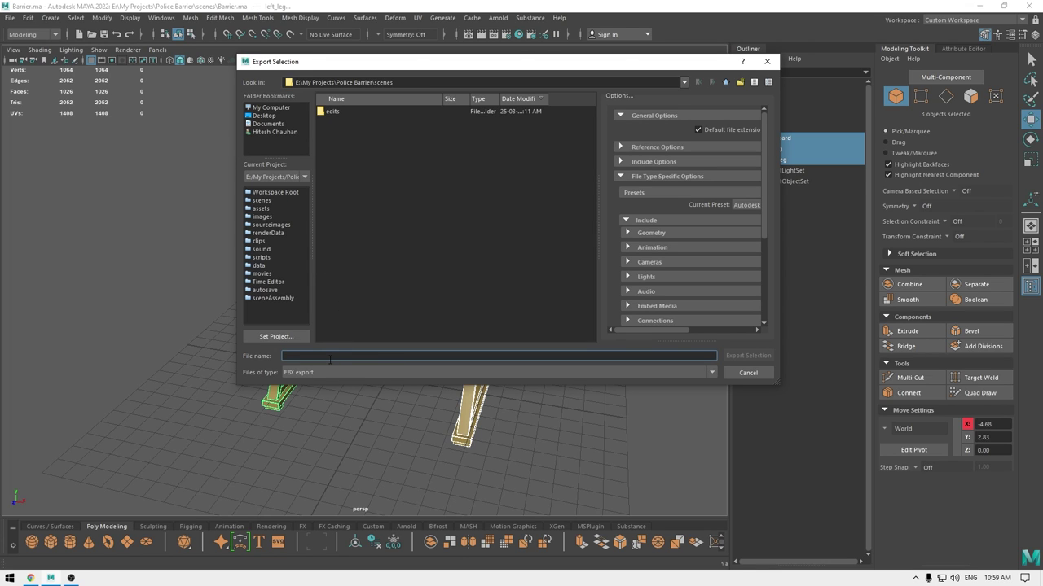
pyautogui.write('Barrier_base')
pyautogui.press('Return')
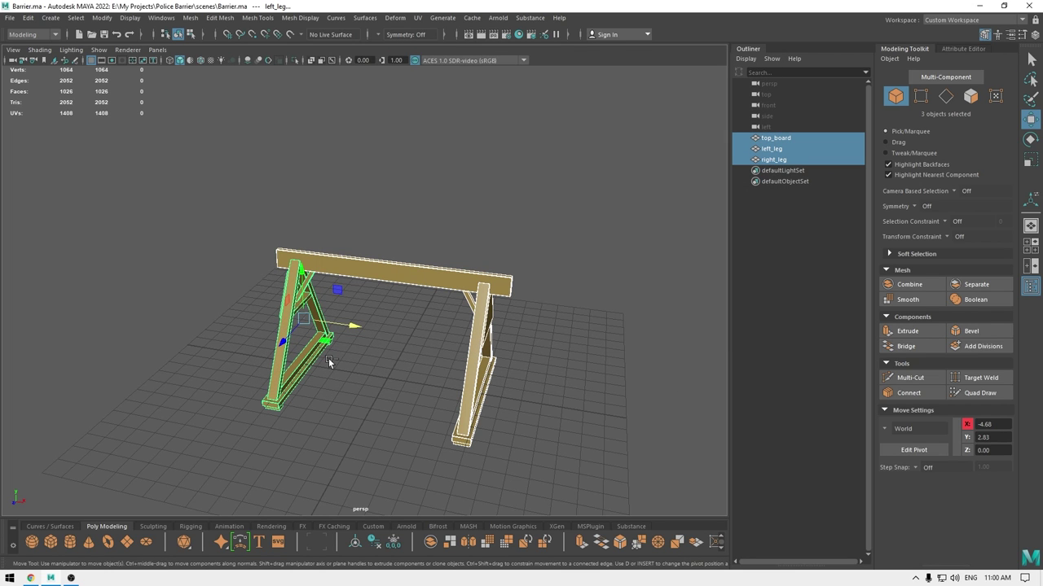
pyautogui.click(363, 375)
pyautogui.moveTo(363, 375)
pyautogui.keyDown('alt'); pyautogui.mouseDown()
pyautogui.moveTo(338, 365)
pyautogui.moveTo(353, 390)
pyautogui.mouseUp(); pyautogui.keyUp('alt')
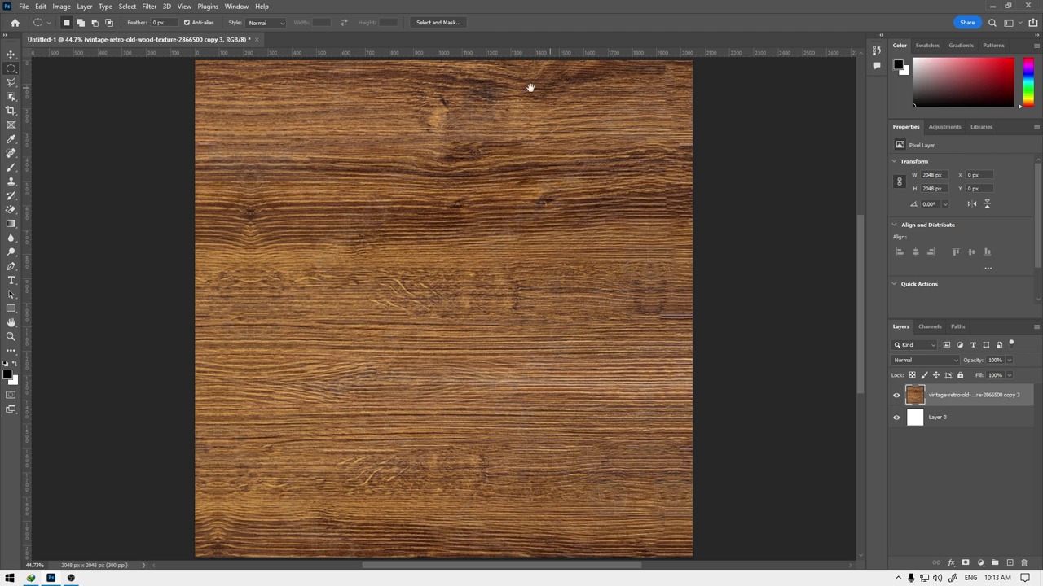
# In Photoshop, desaturate the wood texture layer with Hue/Saturation by setting Saturation to -100.
pyautogui.keyDown('alt'); pyautogui.scroll(-1, 447, 341); pyautogui.keyUp('alt')
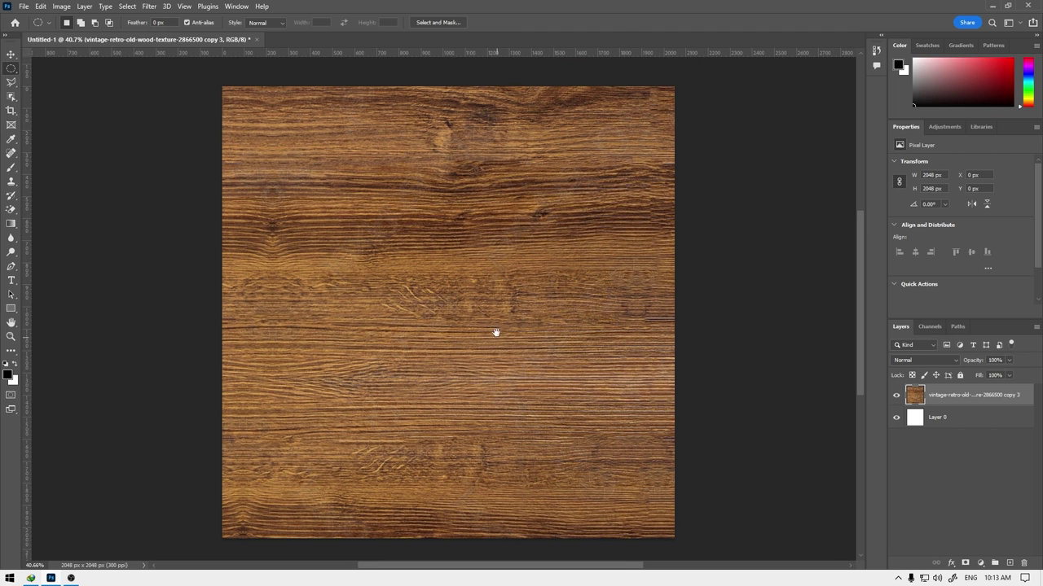
pyautogui.click(61, 10)
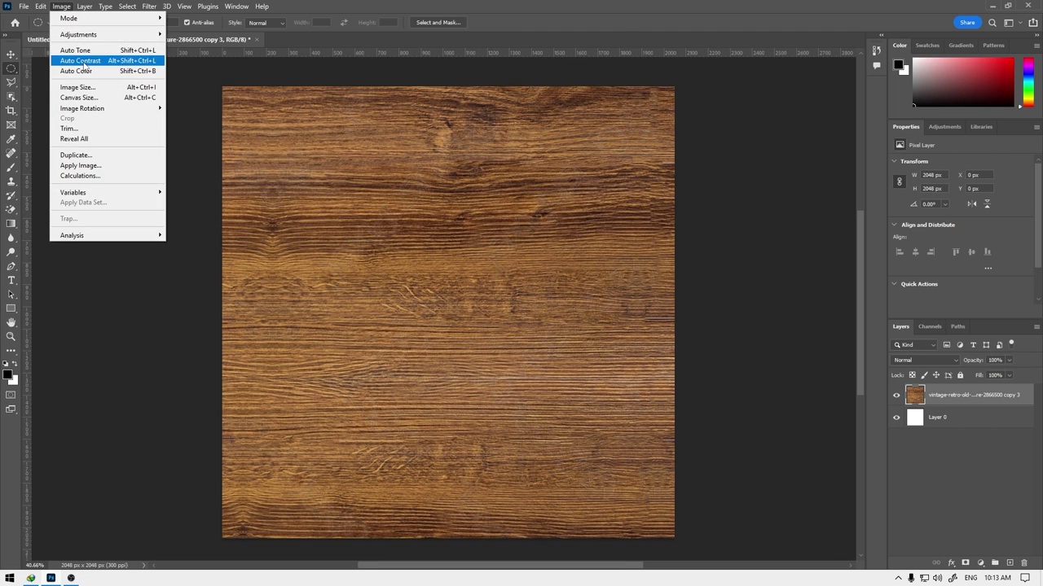
pyautogui.moveTo(99, 38)
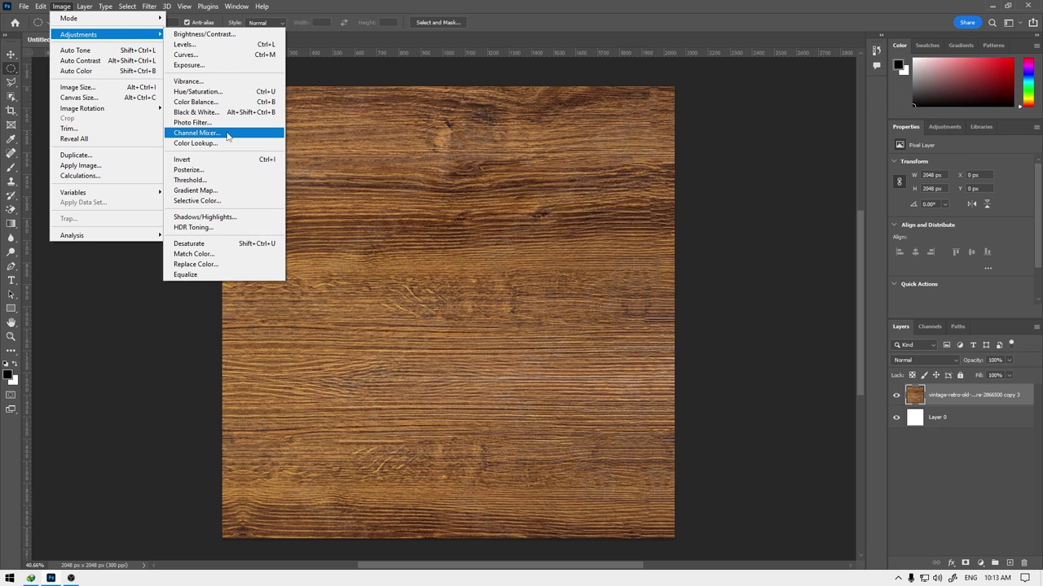
pyautogui.click(243, 93)
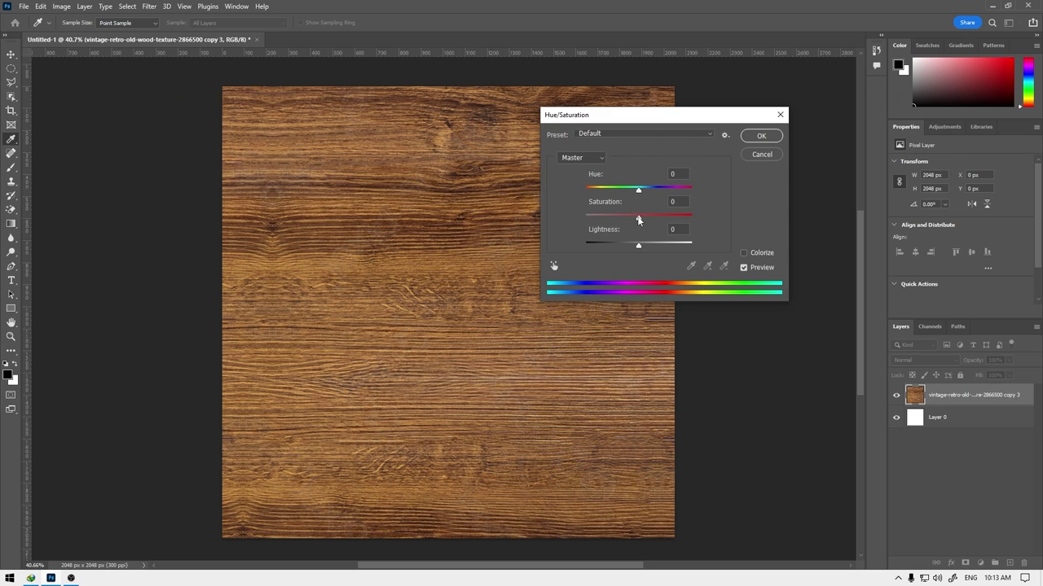
pyautogui.moveTo(639, 219); pyautogui.dragTo(488, 235)
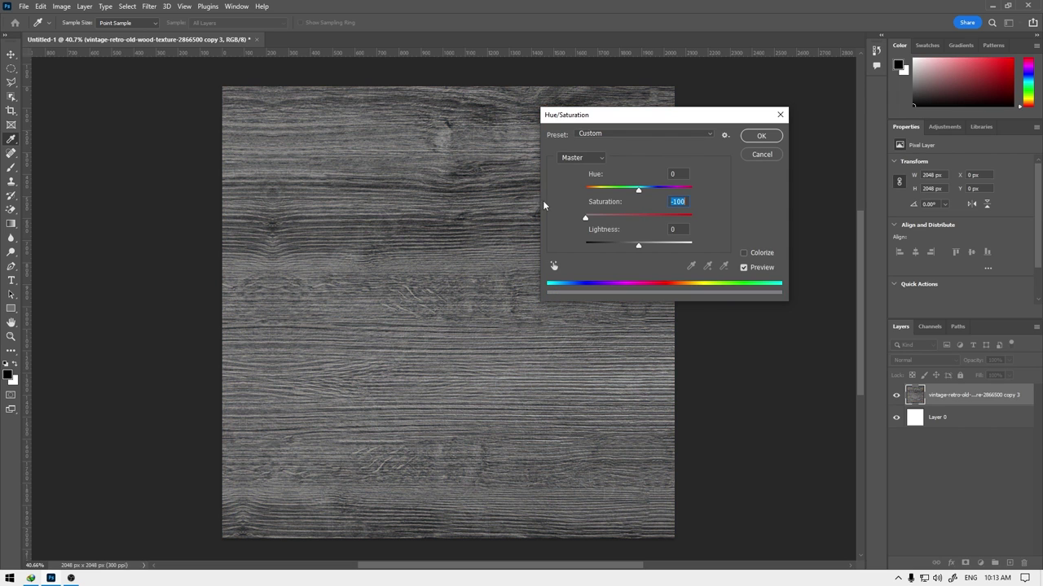
pyautogui.click(759, 136)
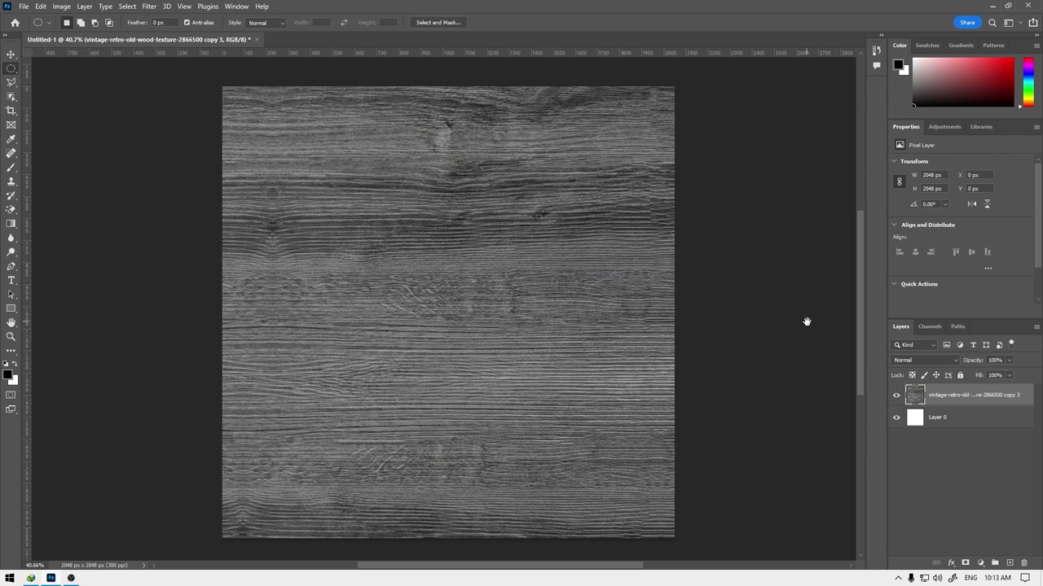
# Add a Levels adjustment layer above the wood texture with input levels of 47, 1.00 and 196.
pyautogui.click(980, 563)
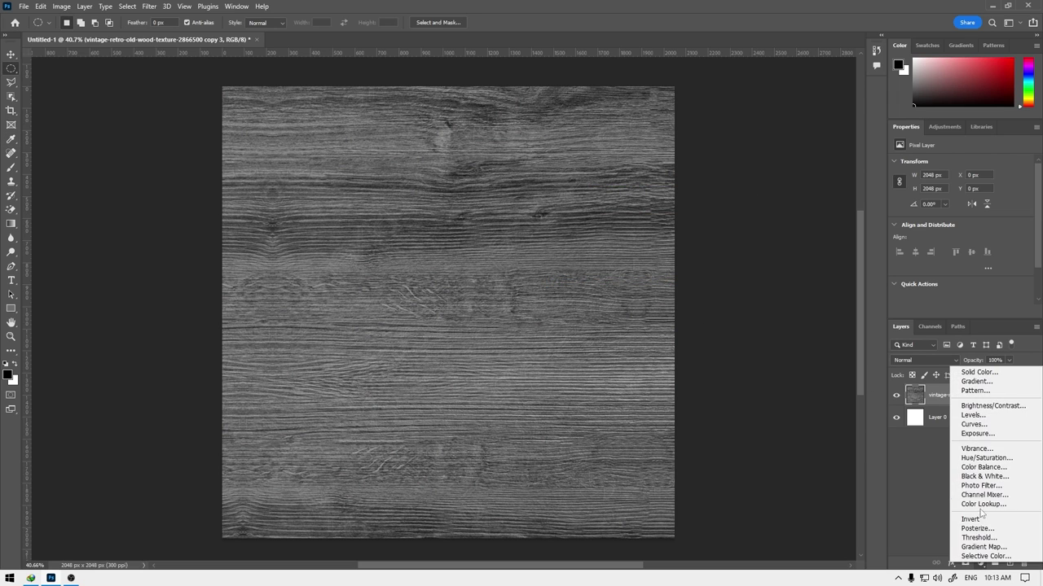
pyautogui.click(982, 416)
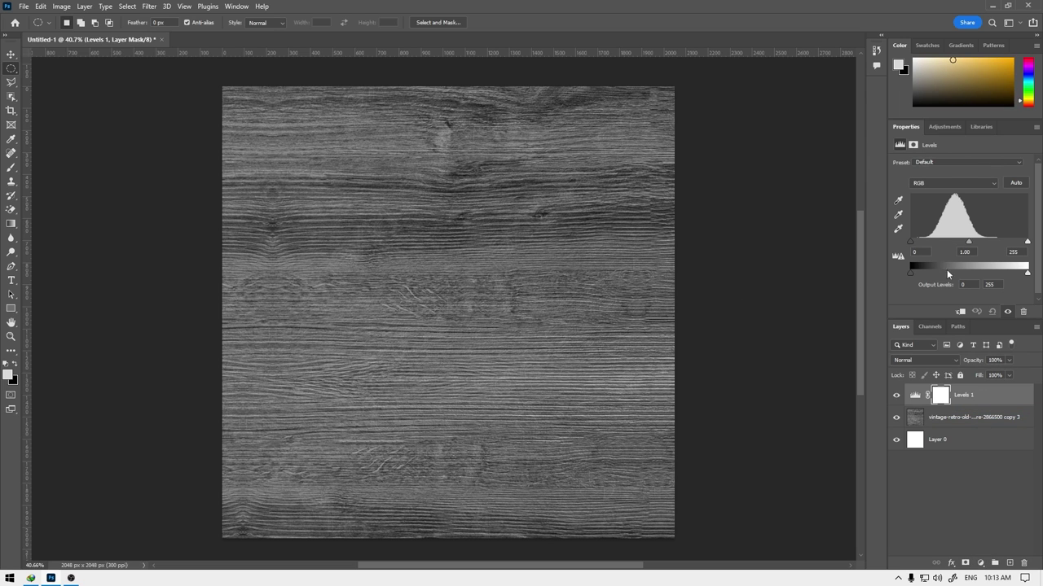
pyautogui.moveTo(1028, 243); pyautogui.dragTo(1008, 244)
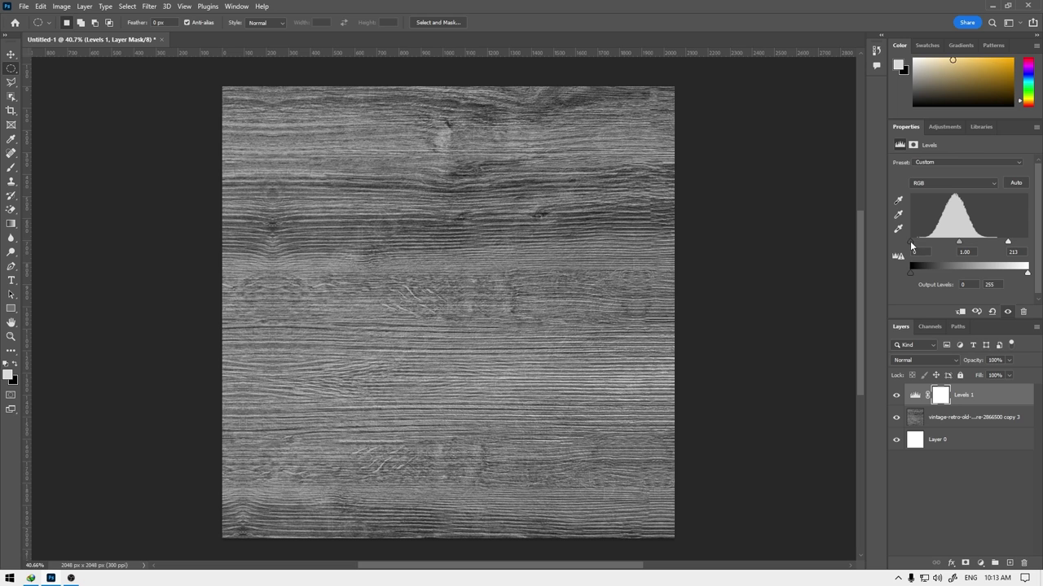
pyautogui.moveTo(912, 244); pyautogui.dragTo(921, 245)
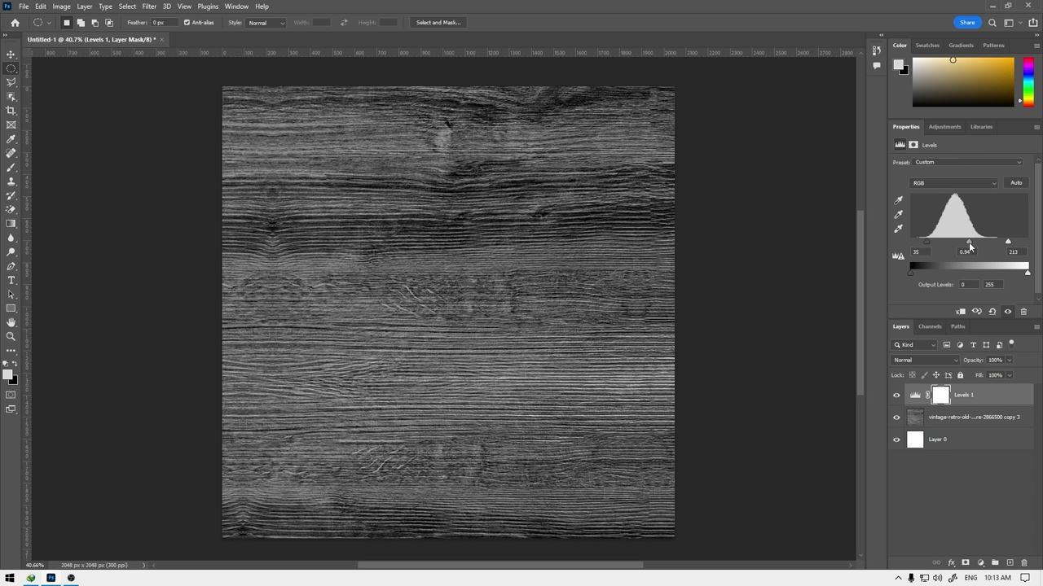
pyautogui.moveTo(972, 244); pyautogui.dragTo(1001, 244)
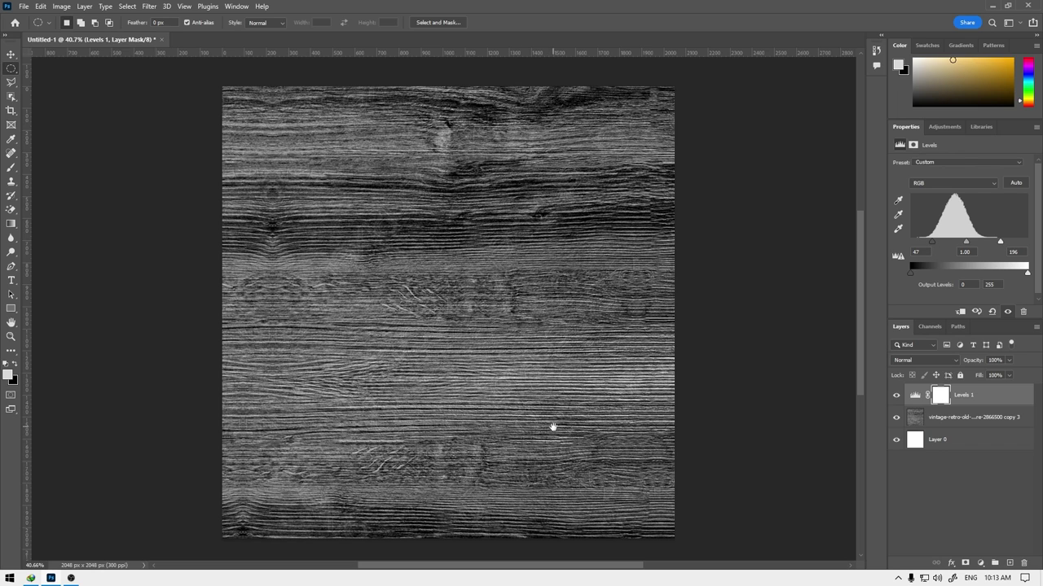
# Export the wood image as a 2048 × 2048 PNG named Alpha in the Wood folder on the Desktop.
pyautogui.click(20, 5)
pyautogui.moveTo(91, 175)
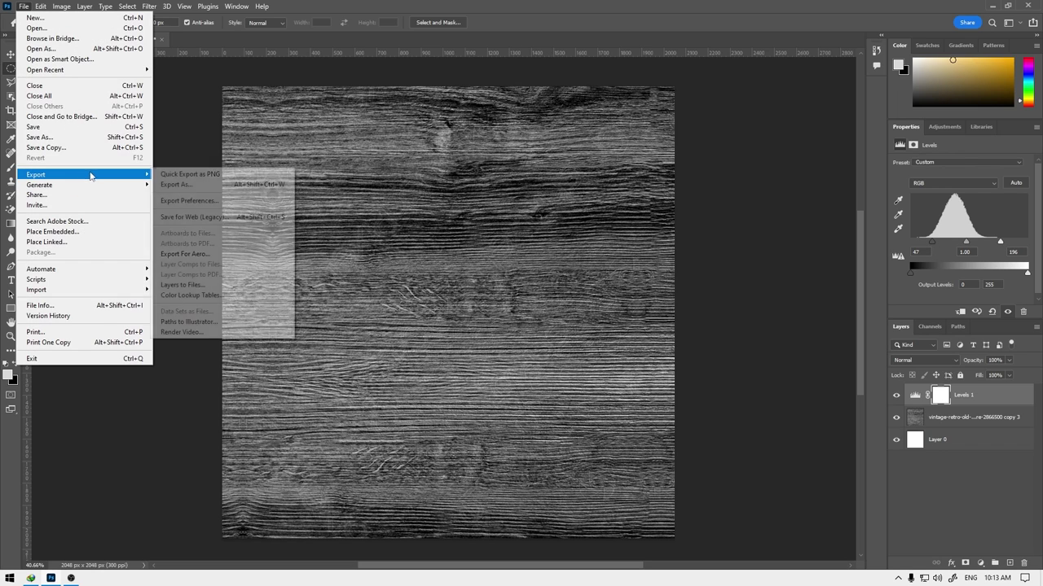
pyautogui.click(219, 184)
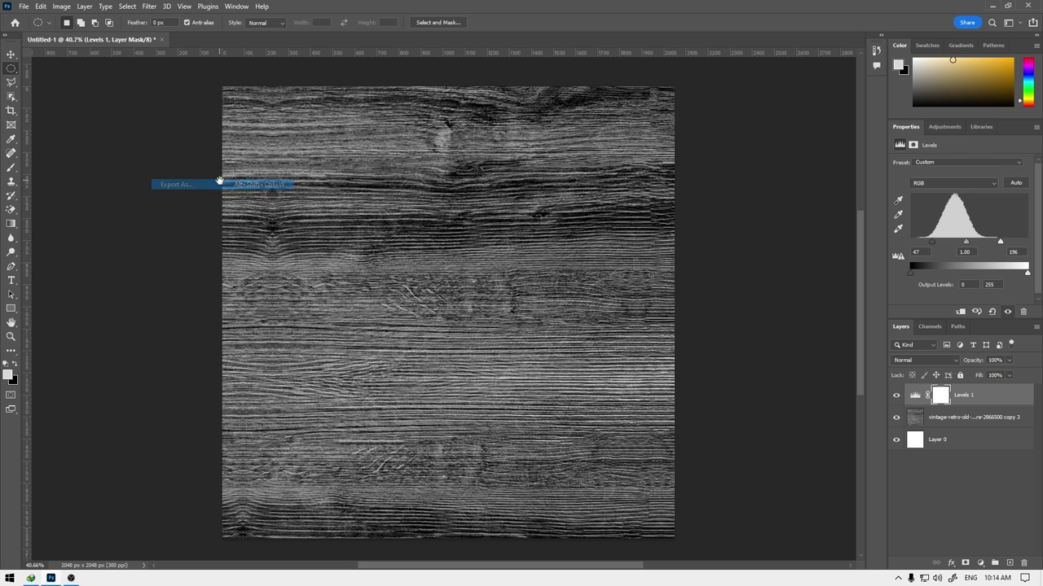
pyautogui.click(764, 93)
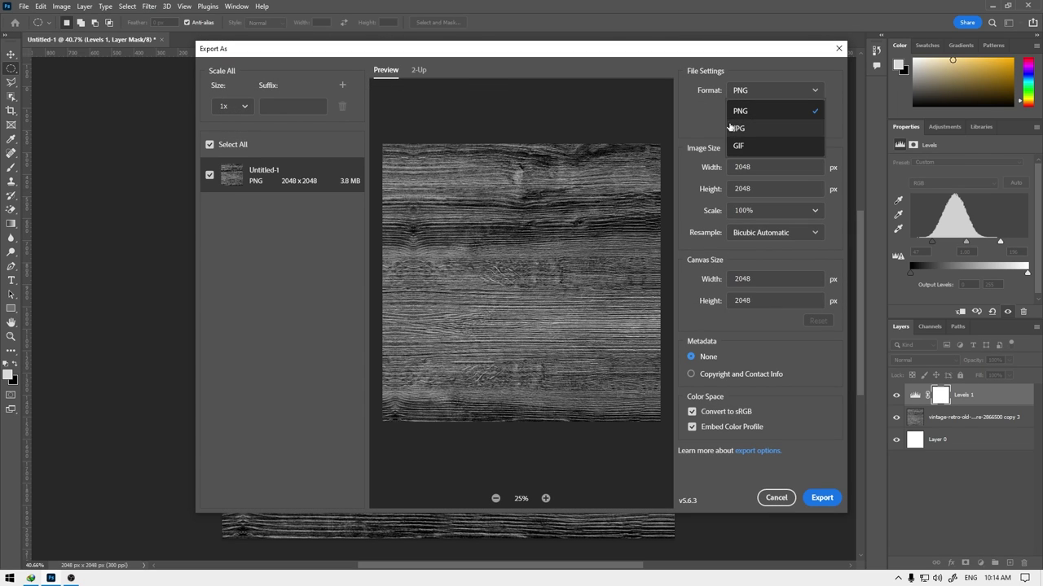
pyautogui.click(709, 109)
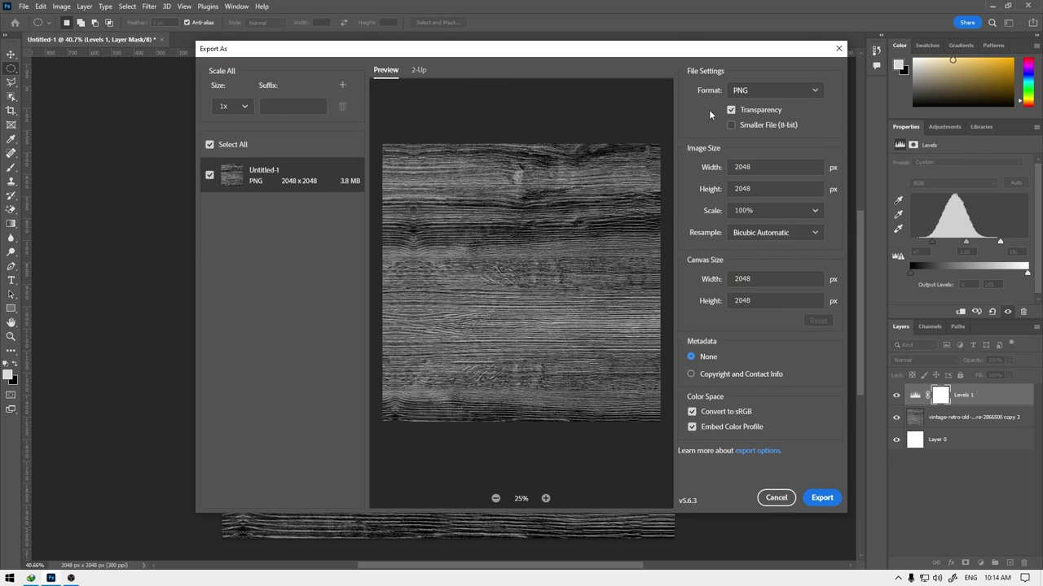
pyautogui.click(822, 498)
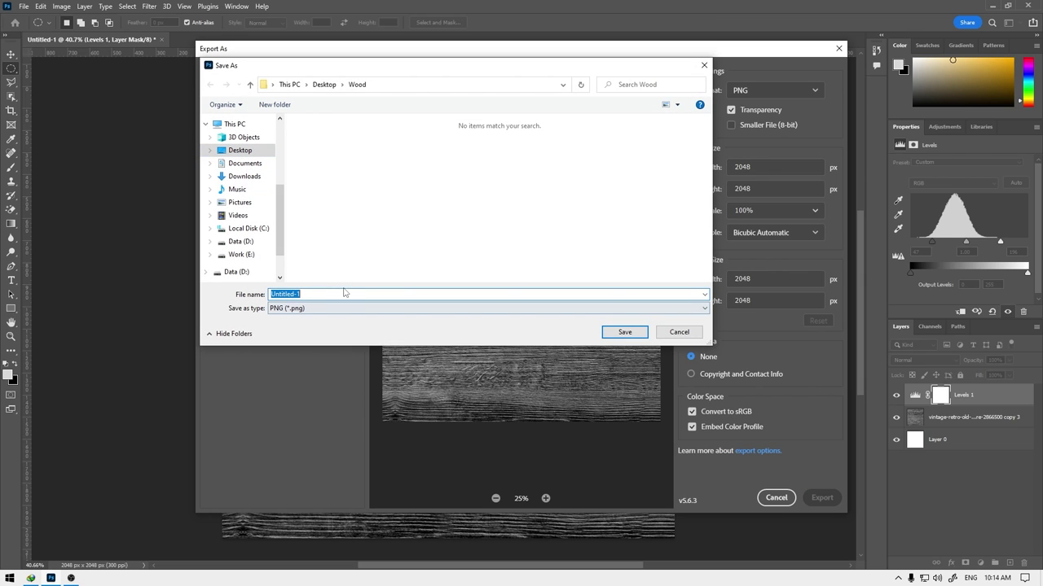
pyautogui.write('Al')
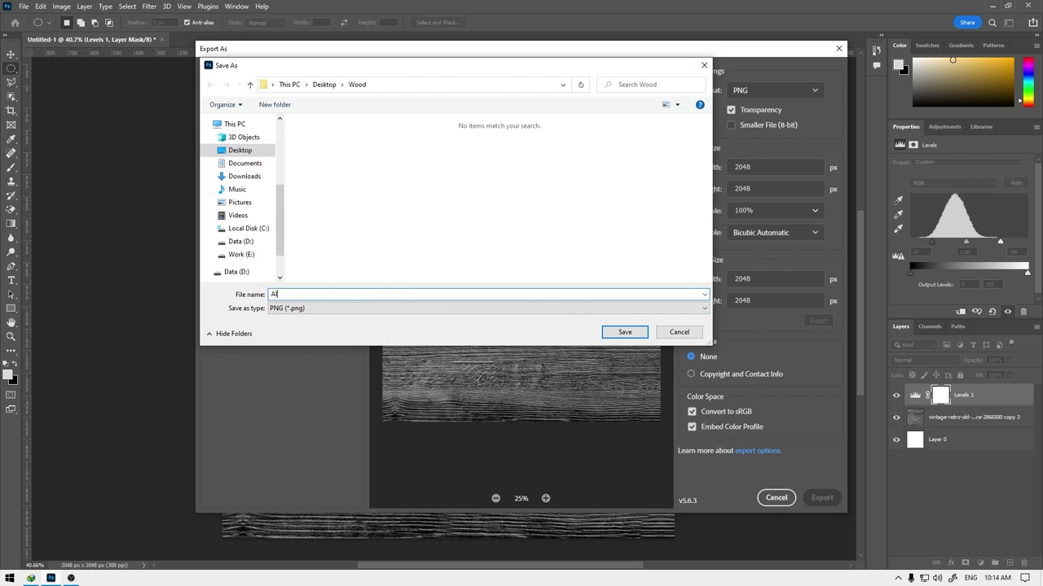
pyautogui.write('pha')
pyautogui.press('Return')
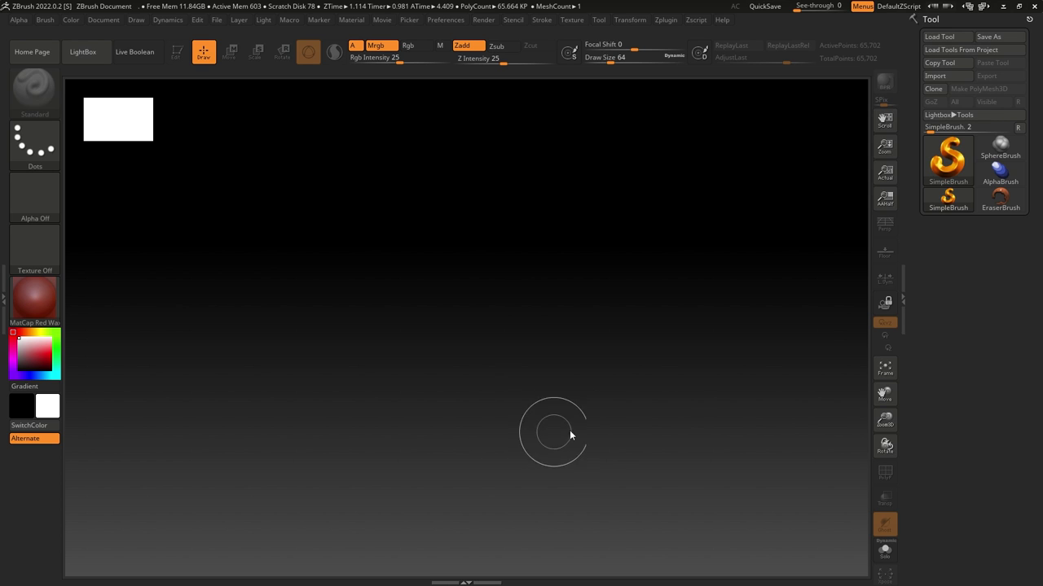
# Switch to ZBrush and import Barrier_base.fbx from the Police Barrier scenes folder with the default FBX import options.
pyautogui.click(935, 75)
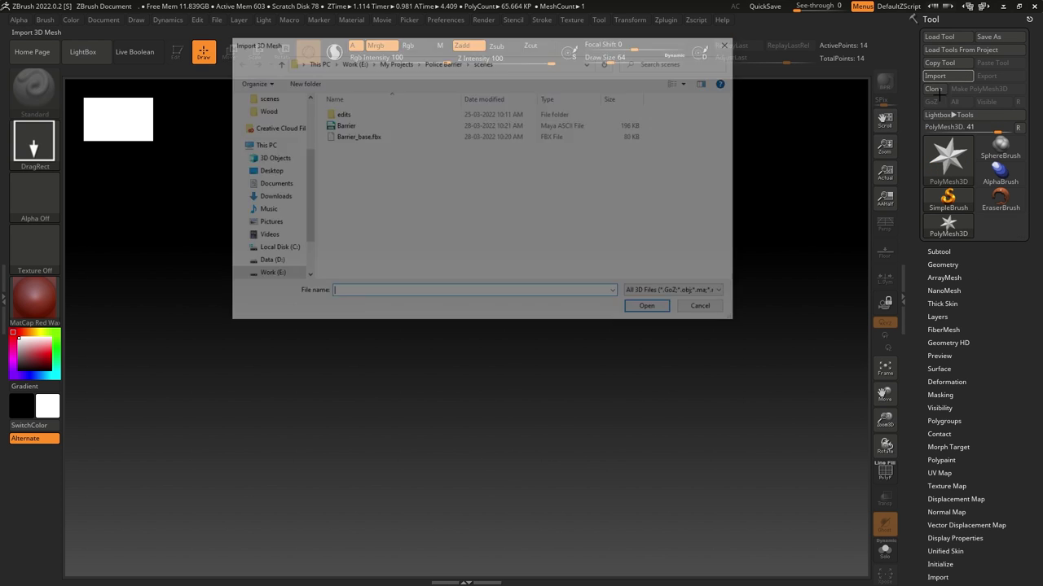
pyautogui.click(478, 136)
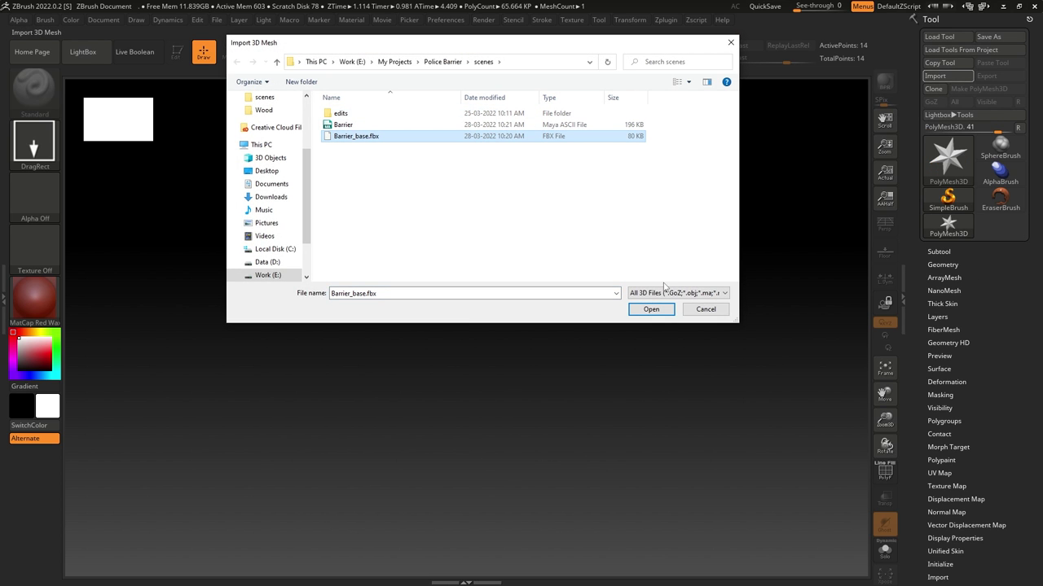
pyautogui.click(649, 308)
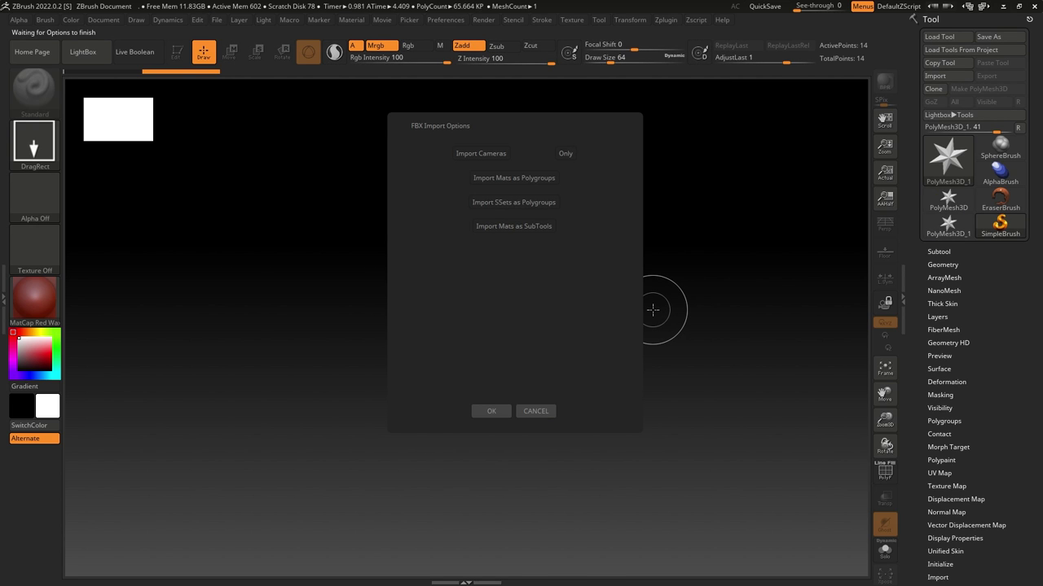
pyautogui.click(491, 412)
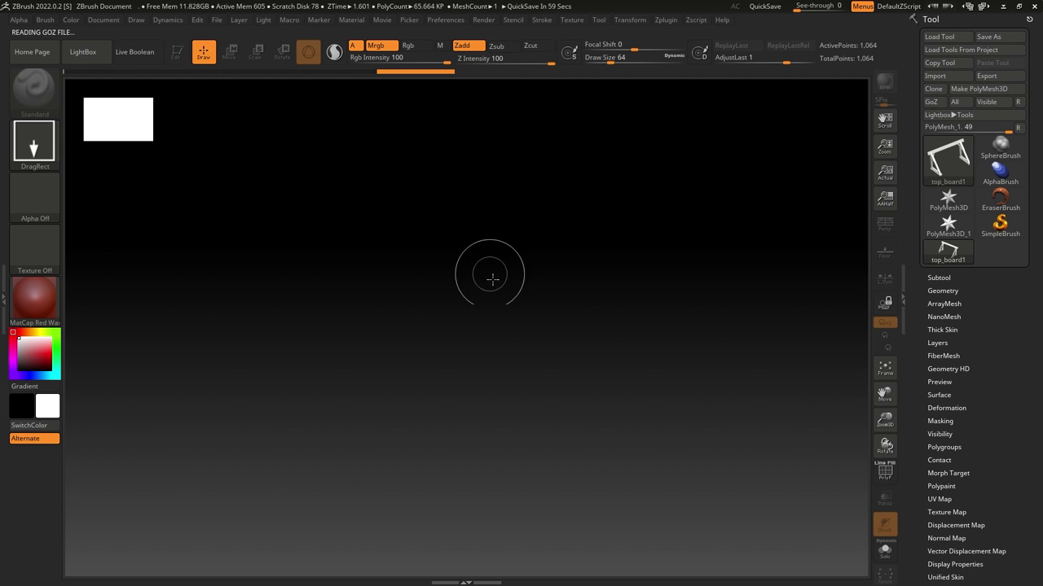
# Place the imported barrier on the canvas, enter Edit mode and straighten it into an upright three-quarter view.
pyautogui.moveTo(435, 309)
pyautogui.mouseDown()
pyautogui.moveTo(534, 525)
pyautogui.moveTo(506, 527)
pyautogui.mouseUp()
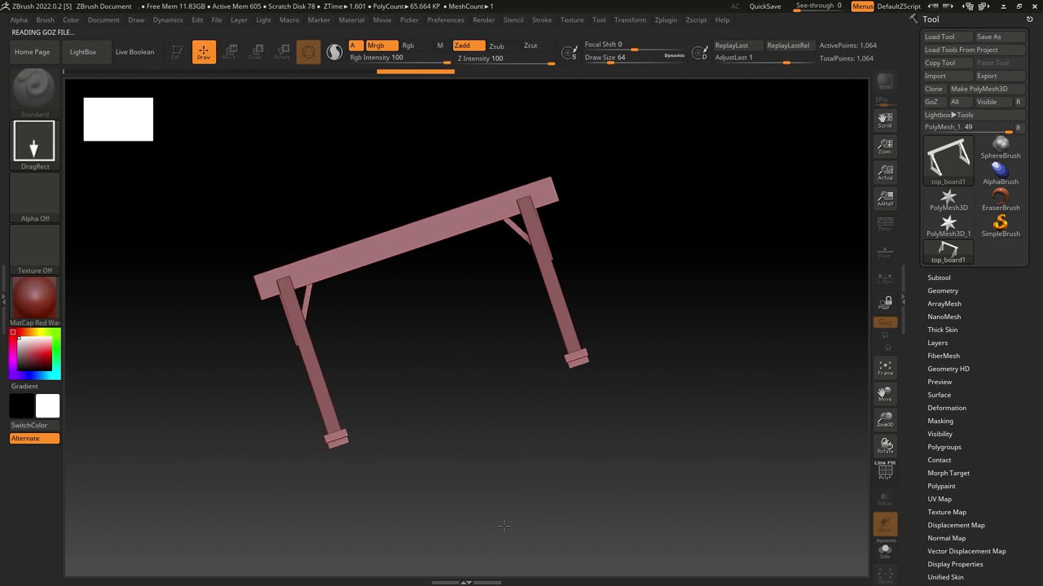
pyautogui.press('t')
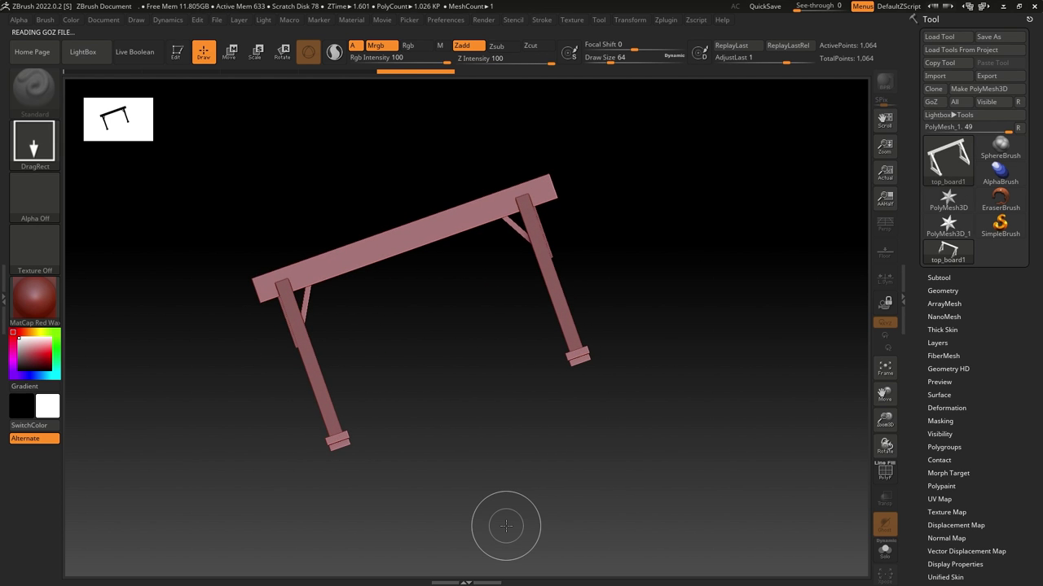
pyautogui.click(178, 53)
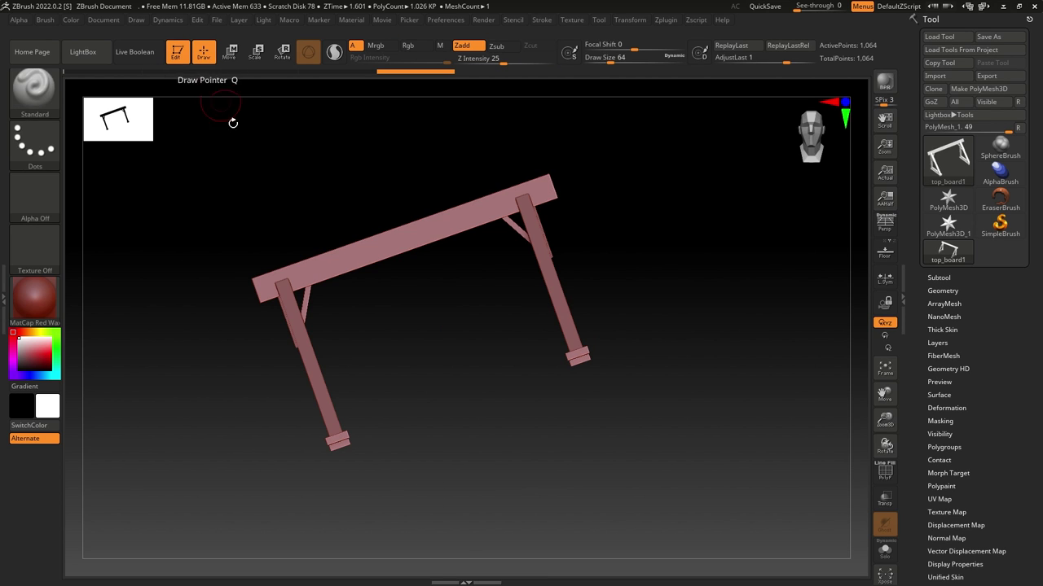
pyautogui.moveTo(296, 207)
pyautogui.keyDown('shift'); pyautogui.mouseDown()
pyautogui.moveTo(303, 217)
pyautogui.moveTo(354, 190)
pyautogui.moveTo(365, 226)
pyautogui.moveTo(401, 241)
pyautogui.moveTo(398, 228)
pyautogui.mouseUp(); pyautogui.keyUp('shift')
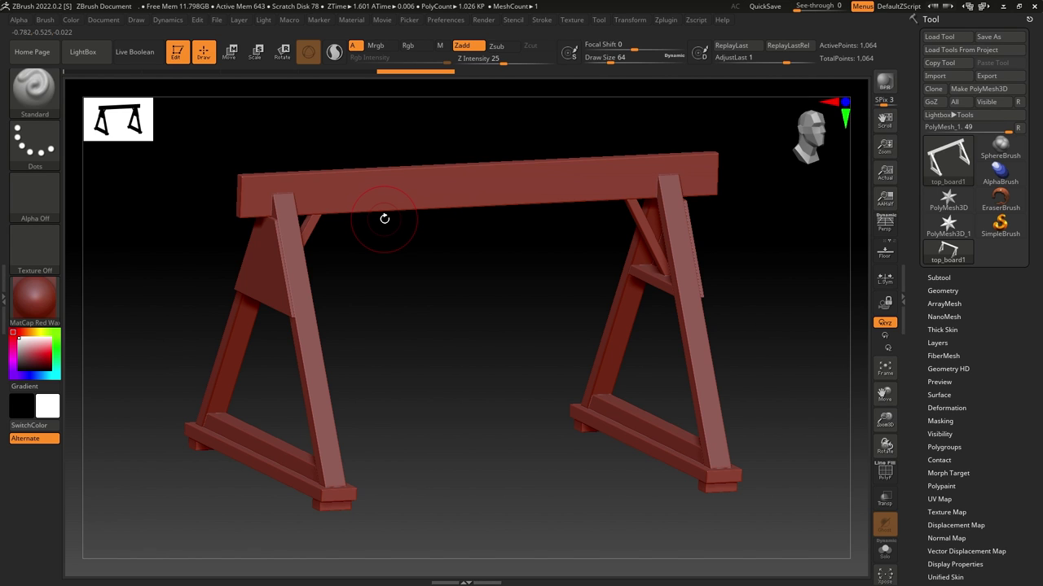
# Enable Allow Click To Solo in the Edit preferences.
pyautogui.click(441, 19)
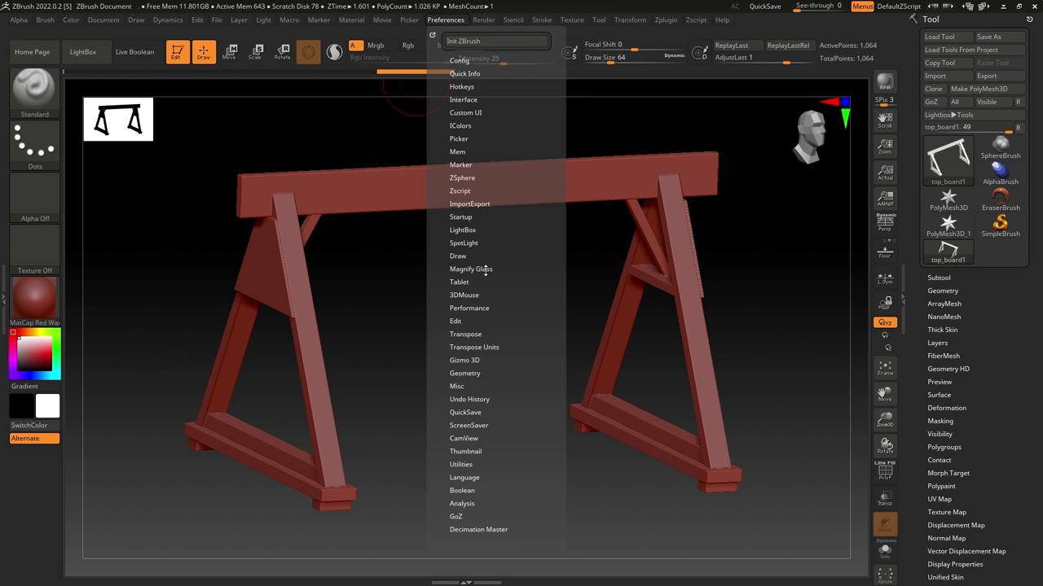
pyautogui.click(455, 321)
pyautogui.scroll(-5, 559, 323)
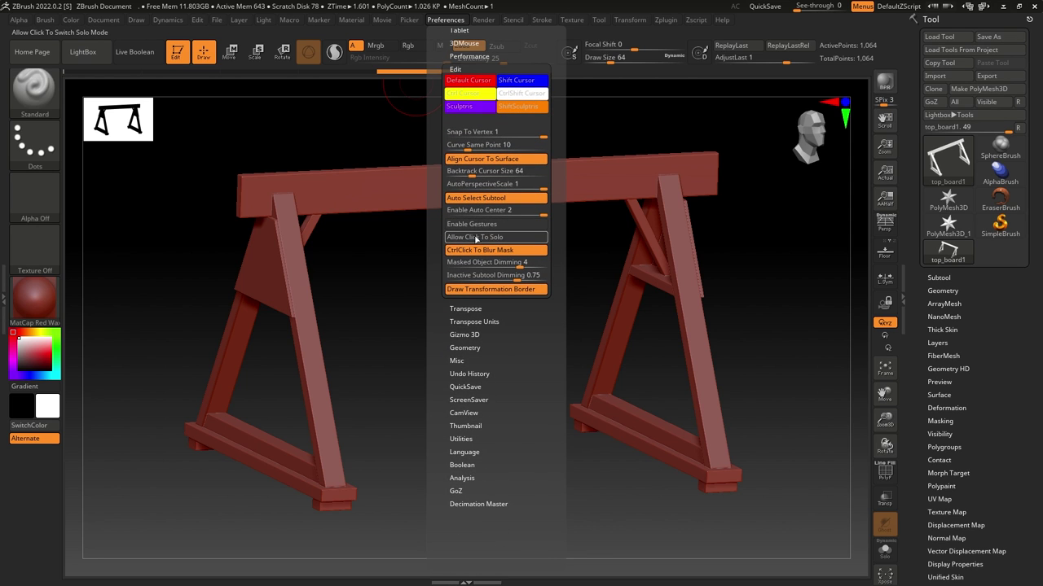
pyautogui.click(481, 241)
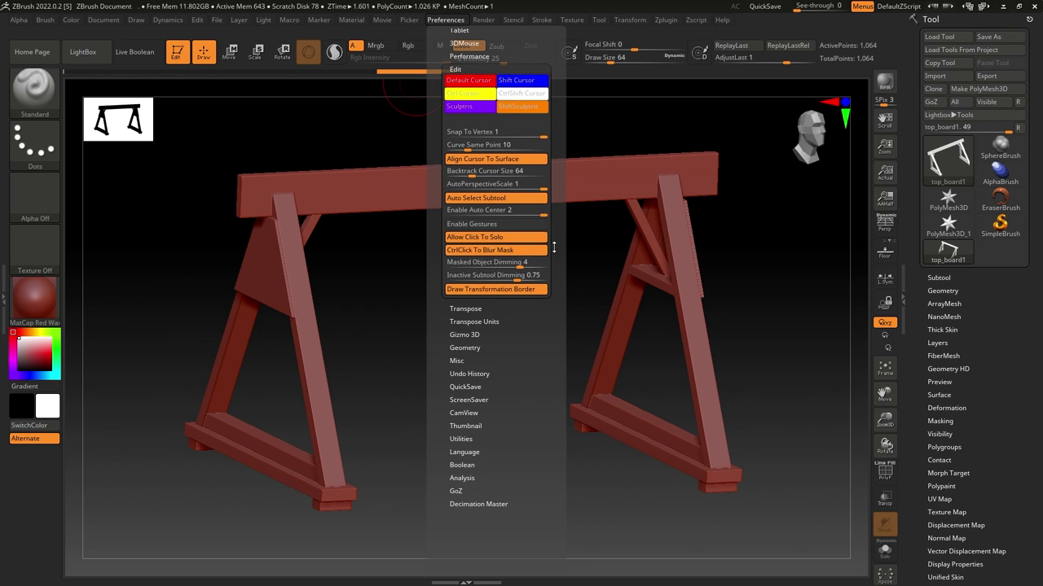
pyautogui.scroll(4, 539, 330)
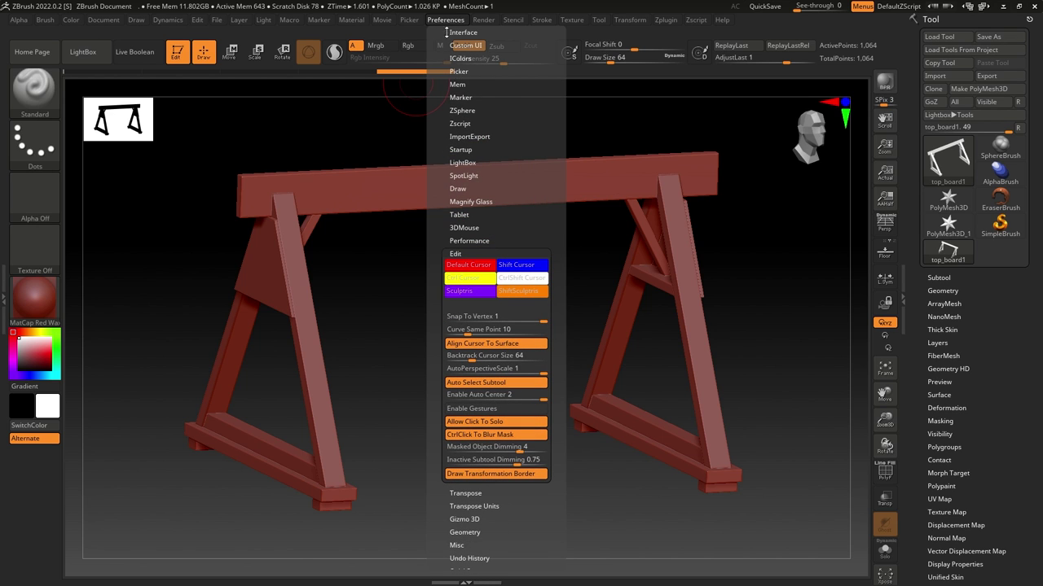
# With the polyframe shown, divide the barrier mesh up to subdivision level 5 and delete its lower subdivision levels.
pyautogui.click(943, 291)
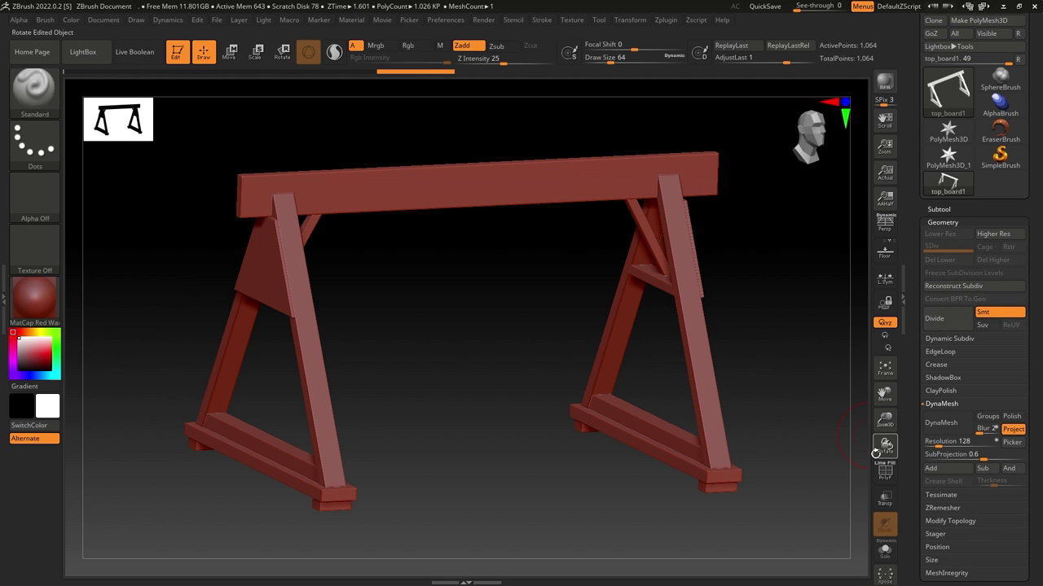
pyautogui.click(886, 473)
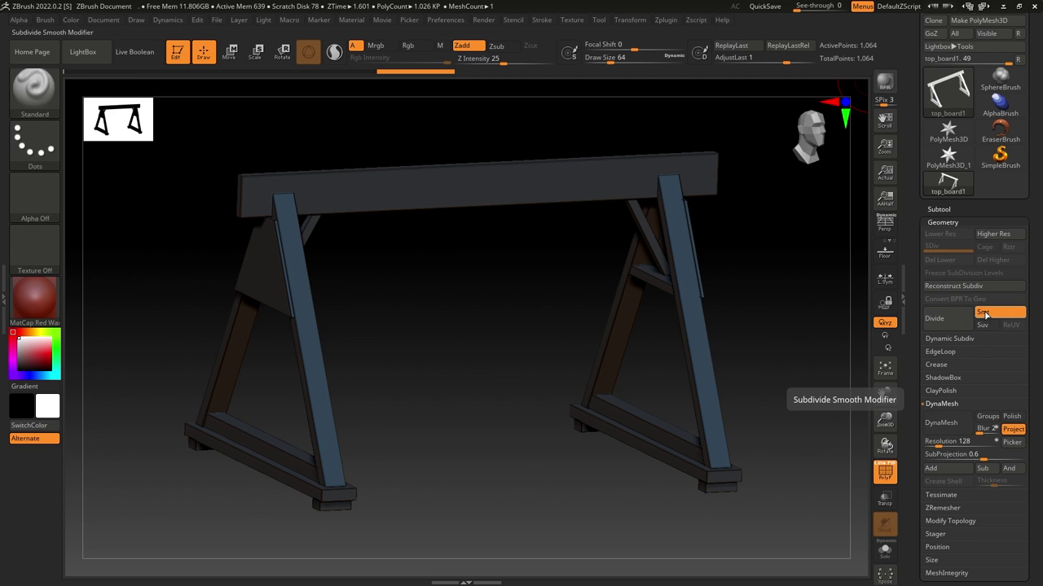
pyautogui.click(950, 324)
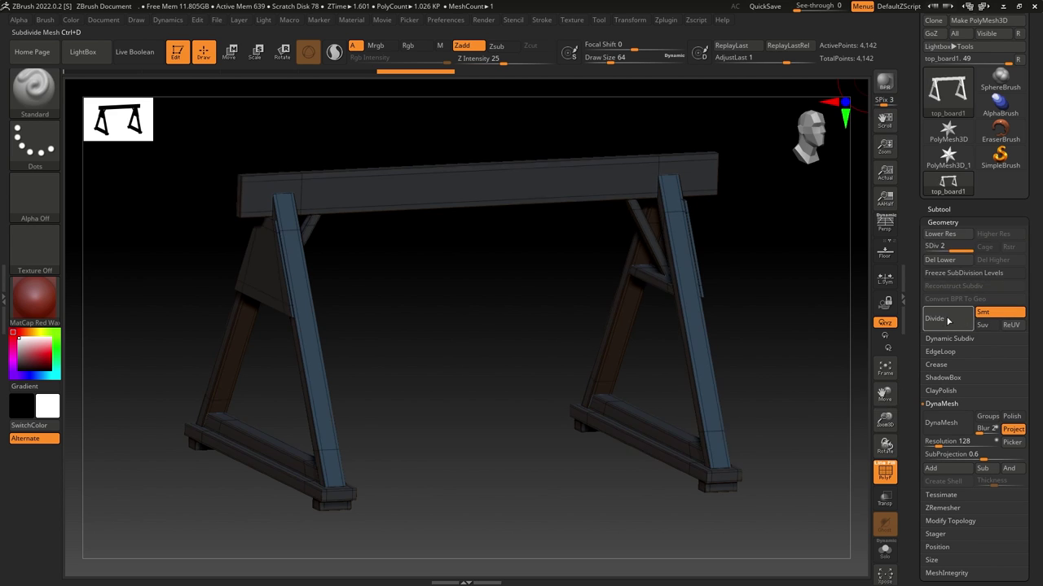
pyautogui.click(949, 323)
pyautogui.click(947, 321)
pyautogui.click(945, 321)
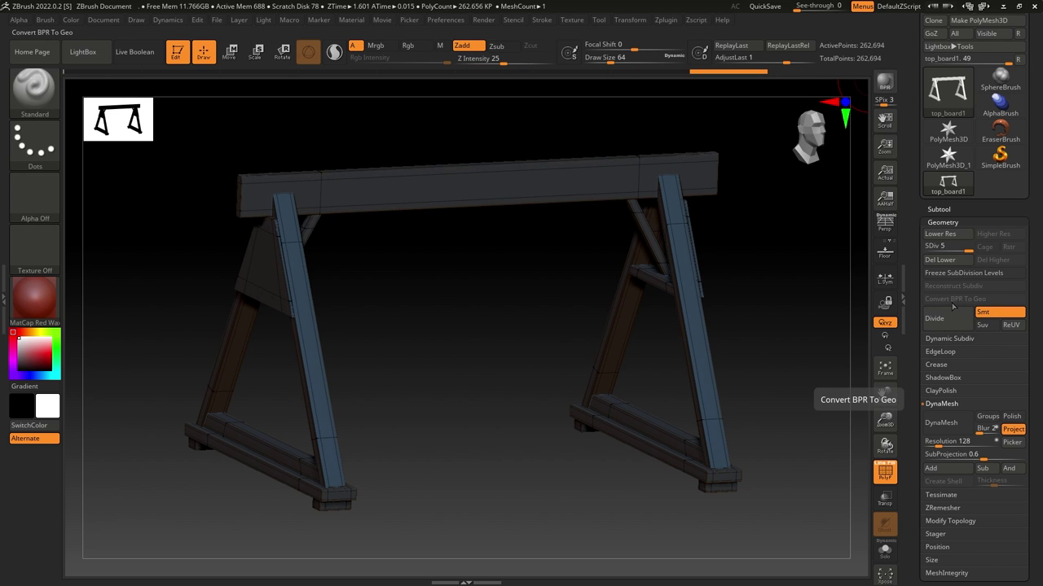
pyautogui.click(941, 260)
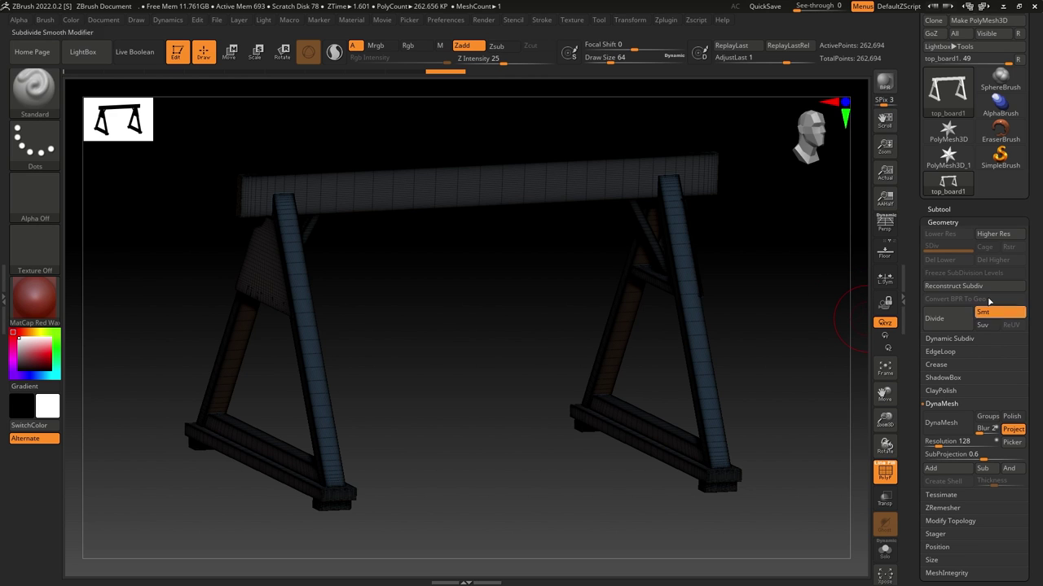
# Split the barrier mesh into separate subtools with Split To Parts and turn the polyframe display off.
pyautogui.click(938, 208)
pyautogui.moveTo(1041, 248); pyautogui.dragTo(1027, 226)
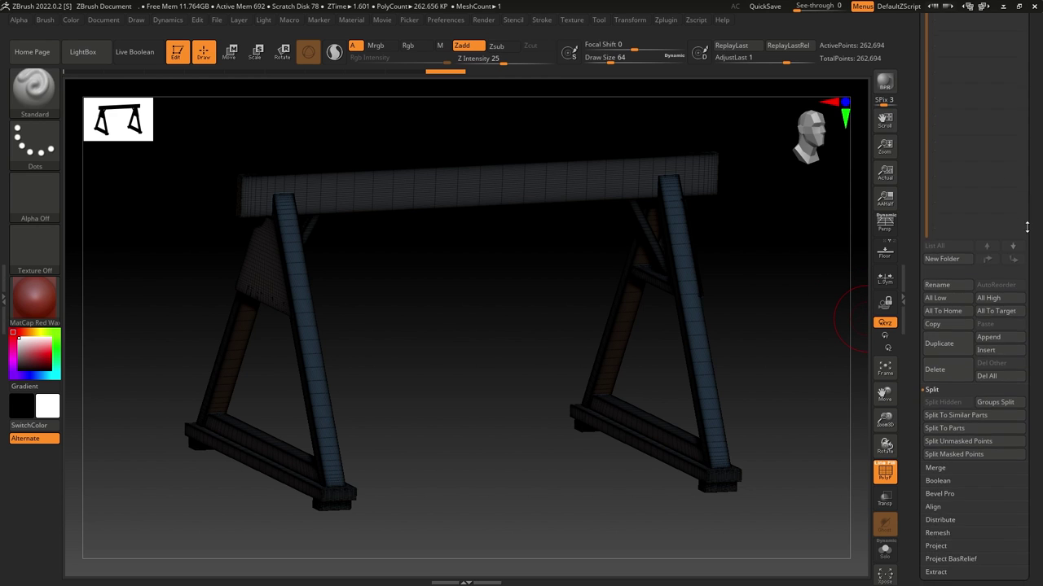
pyautogui.moveTo(1040, 314); pyautogui.dragTo(1035, 262)
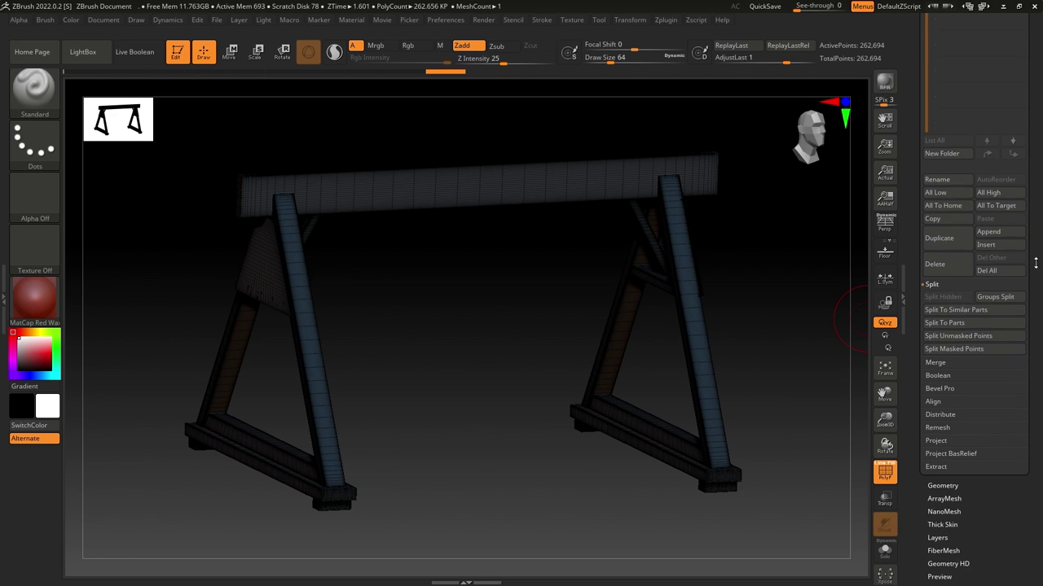
pyautogui.click(934, 324)
pyautogui.click(849, 345)
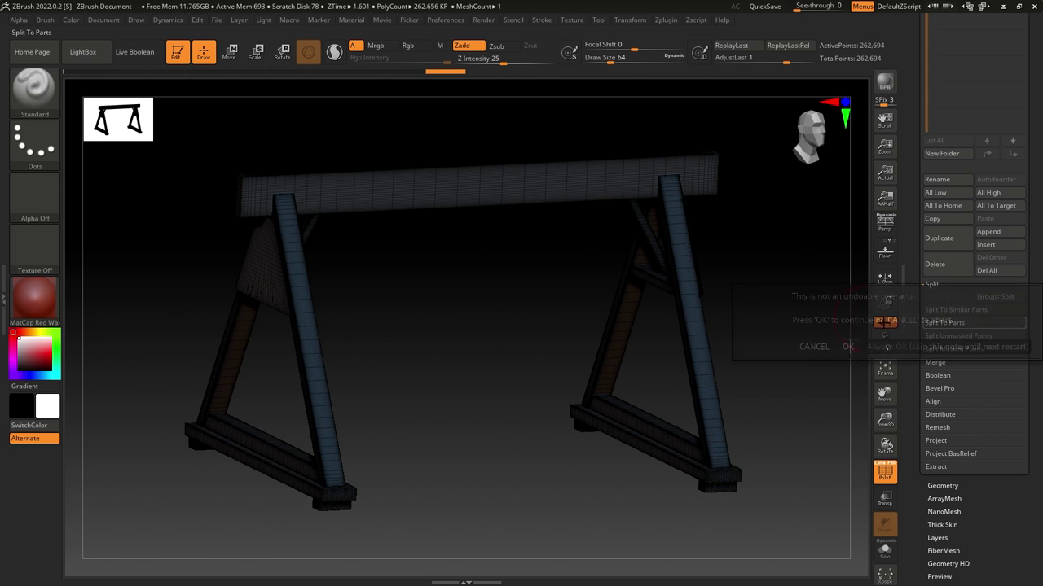
pyautogui.scroll(8, 975, 284)
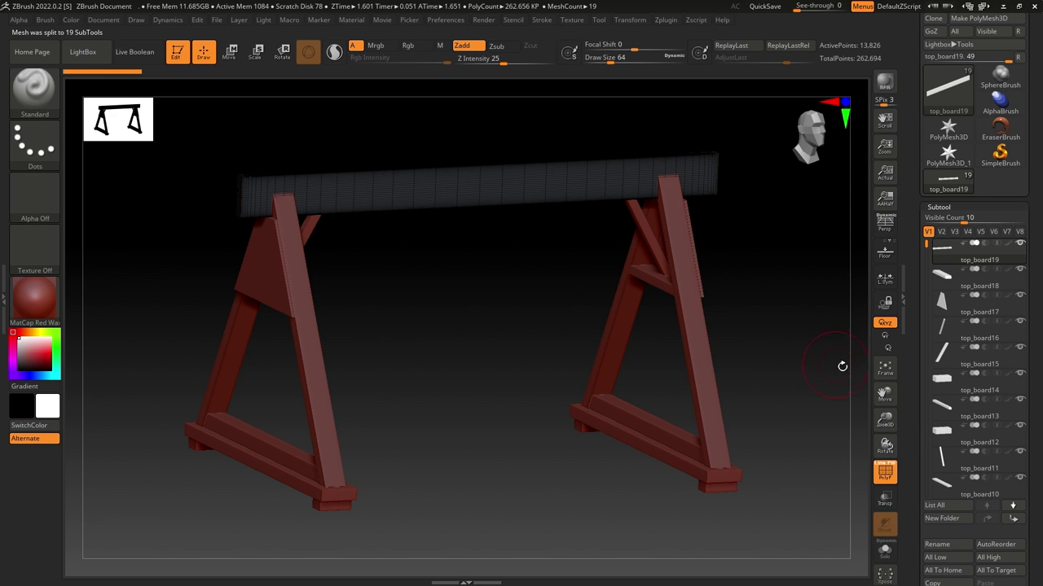
pyautogui.moveTo(1035, 453); pyautogui.dragTo(1033, 384)
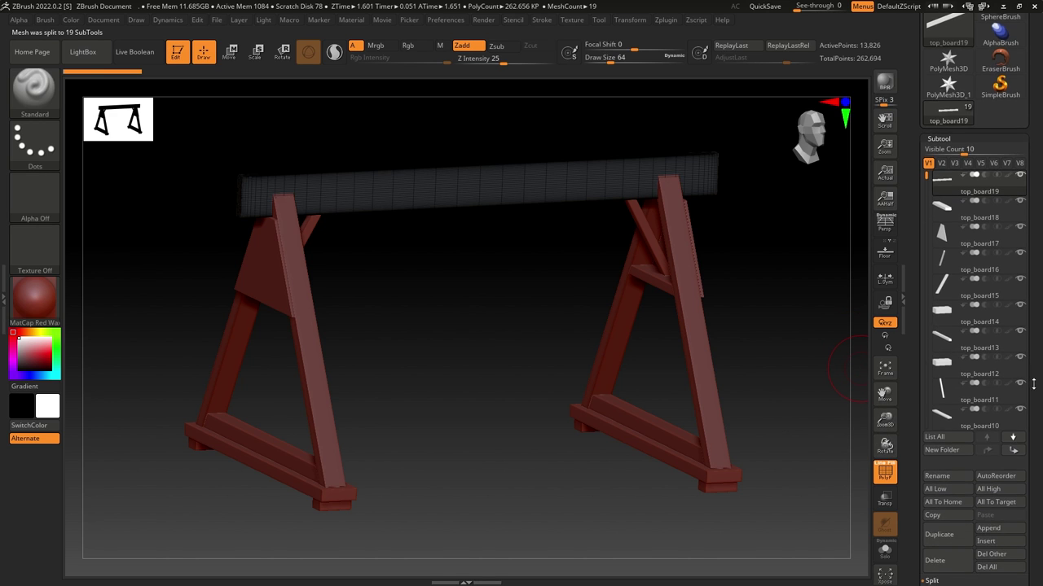
pyautogui.click(885, 472)
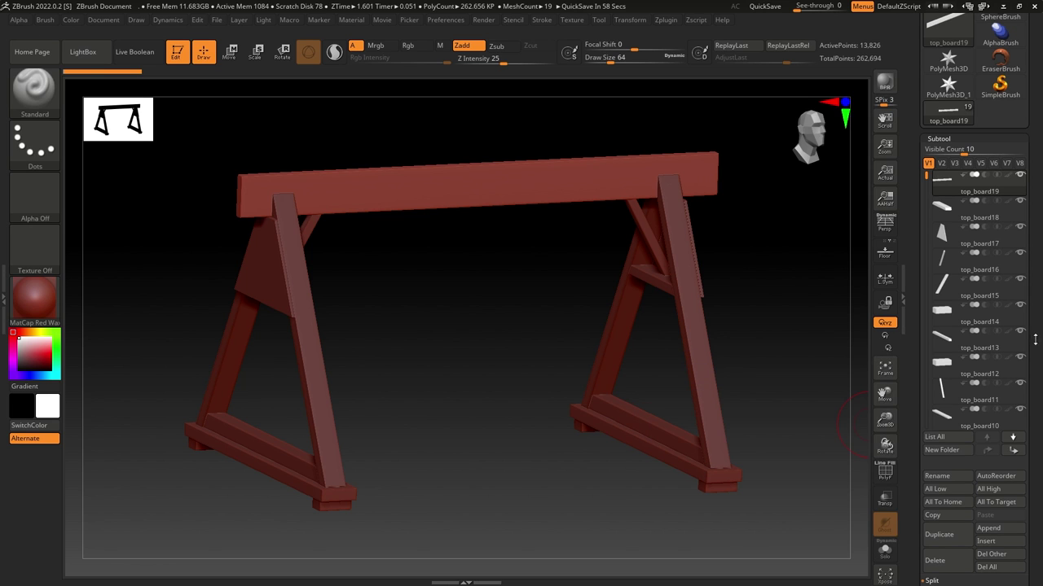
# Select the top_board17 subtool, view it alone in Solo mode and show all the barrier parts again.
pyautogui.scroll(3, 959, 373)
pyautogui.click(947, 363)
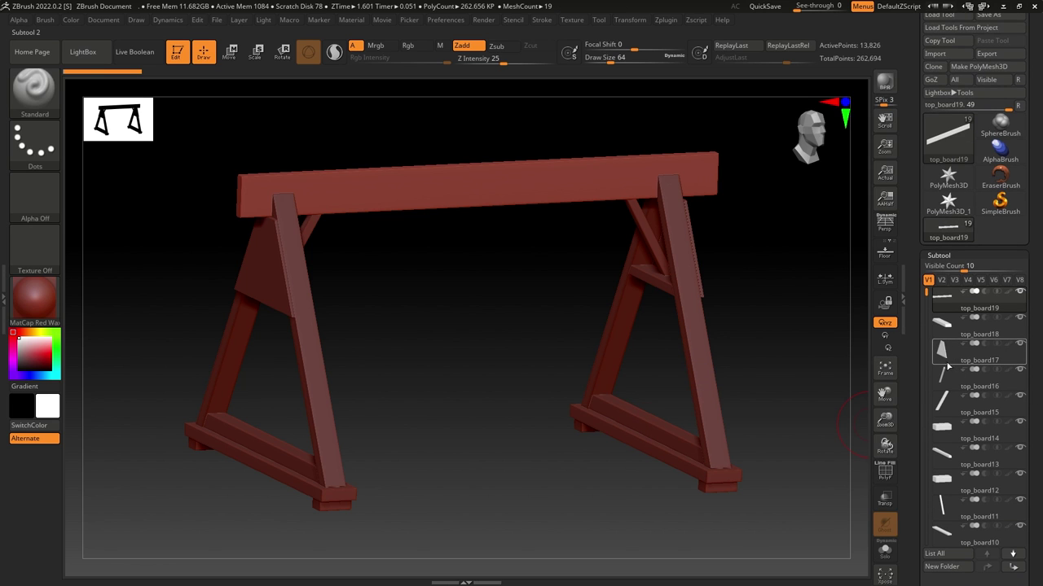
pyautogui.scroll(-5, 945, 358)
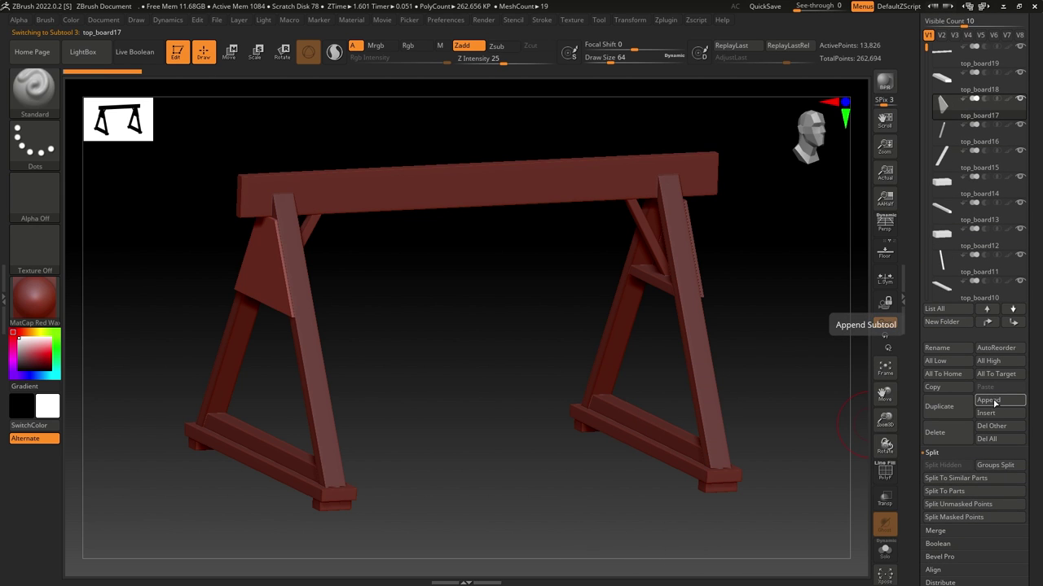
pyautogui.click(885, 554)
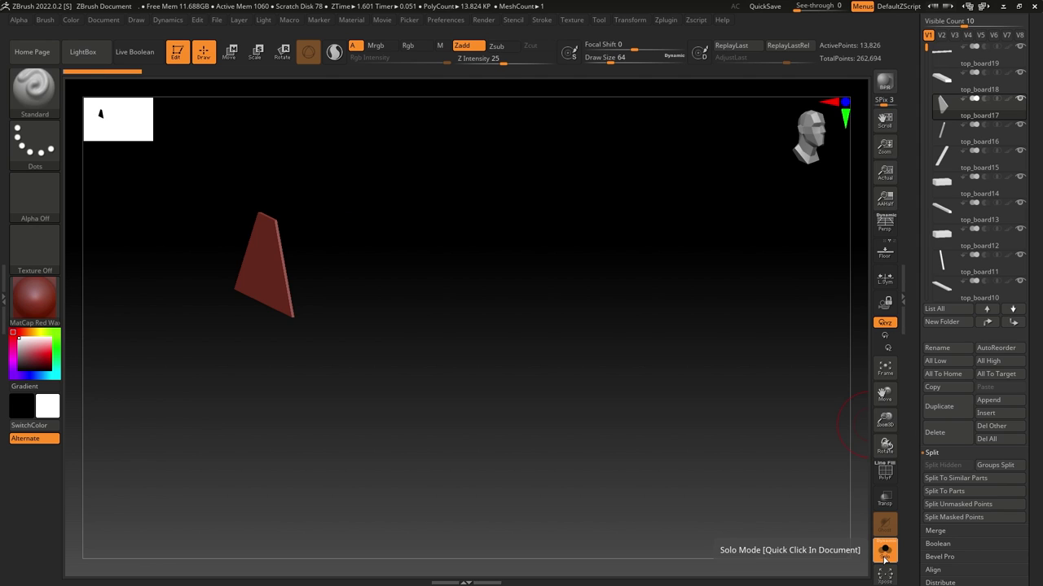
pyautogui.click(885, 553)
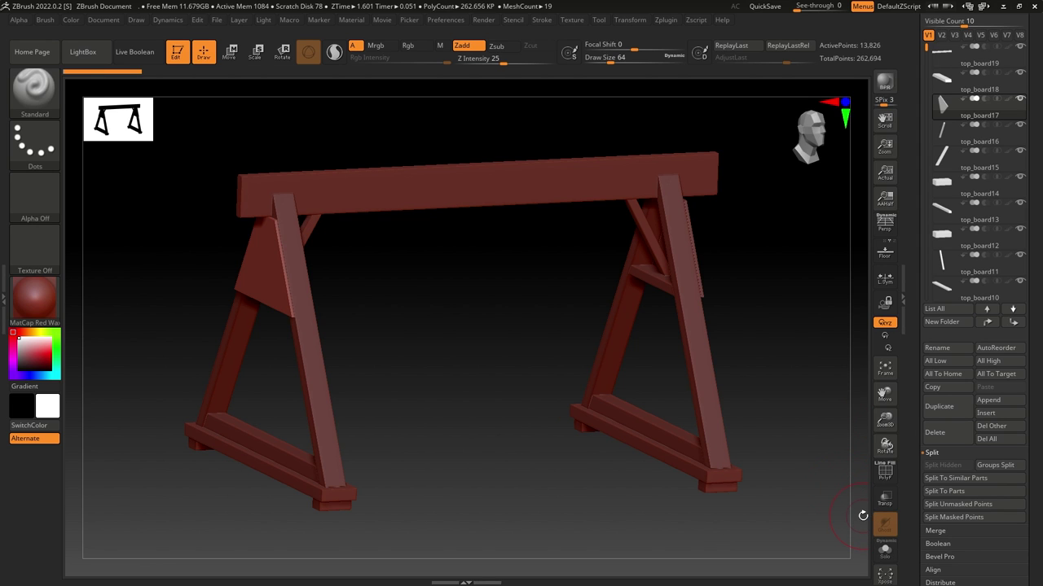
pyautogui.scroll(5, 928, 530)
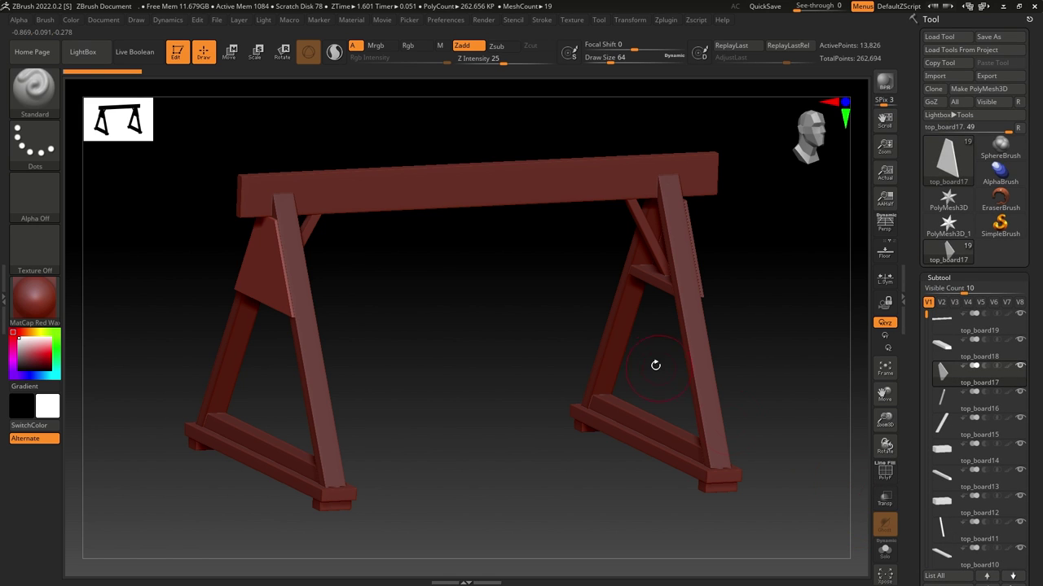
# Select the long horizontal top beam, view it alone in Solo mode and show all the barrier parts again.
pyautogui.keyDown('alt'); pyautogui.click(491, 188); pyautogui.keyUp('alt')
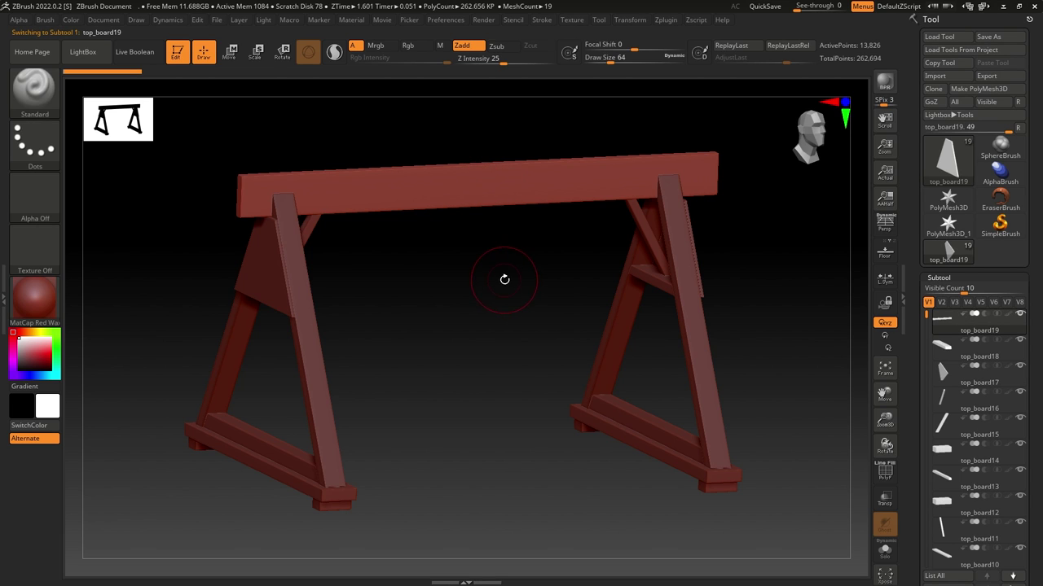
pyautogui.hotkey('alt', 's')
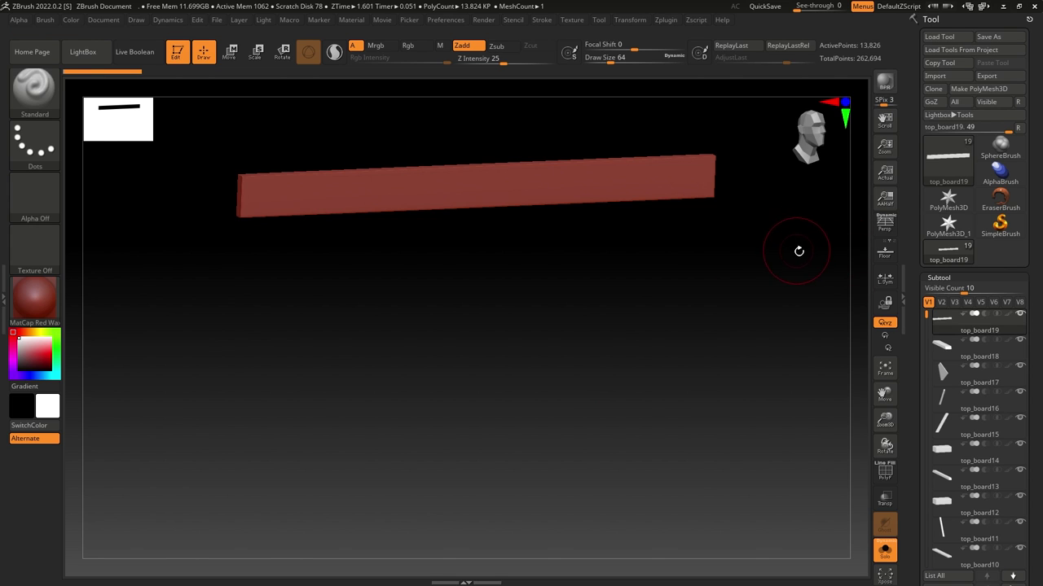
pyautogui.hotkey('ctrl', 'shift', 's')
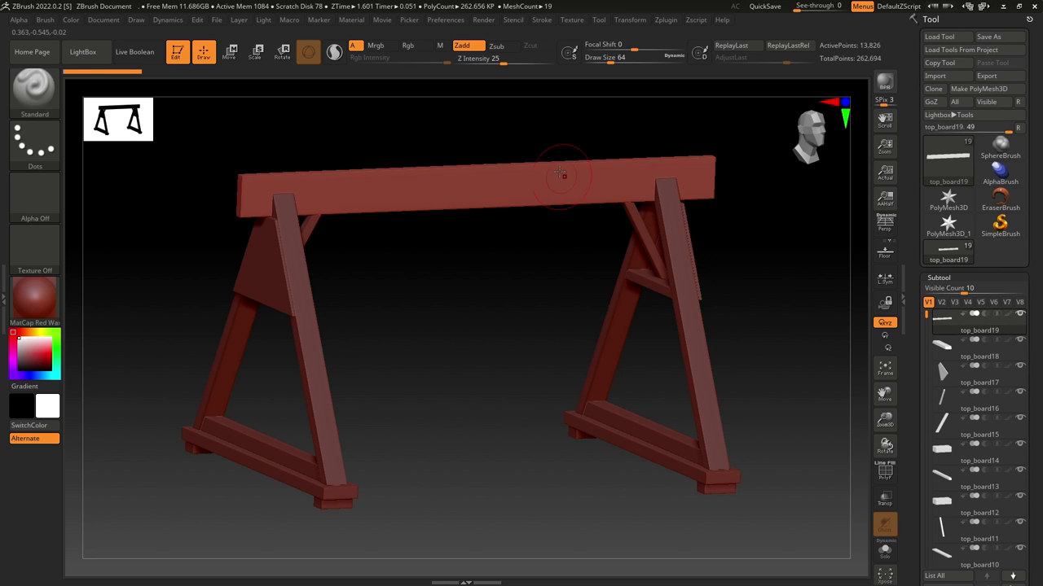
# Check the top beam's polyframe and remesh the beam with DynaMesh at resolution 304.
pyautogui.click(934, 278)
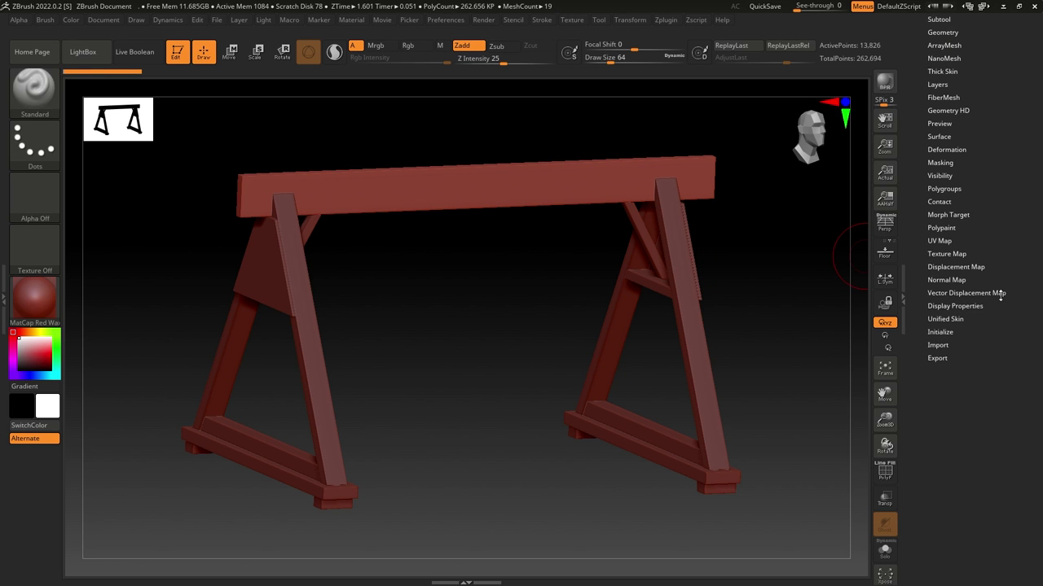
pyautogui.scroll(5, 1001, 296)
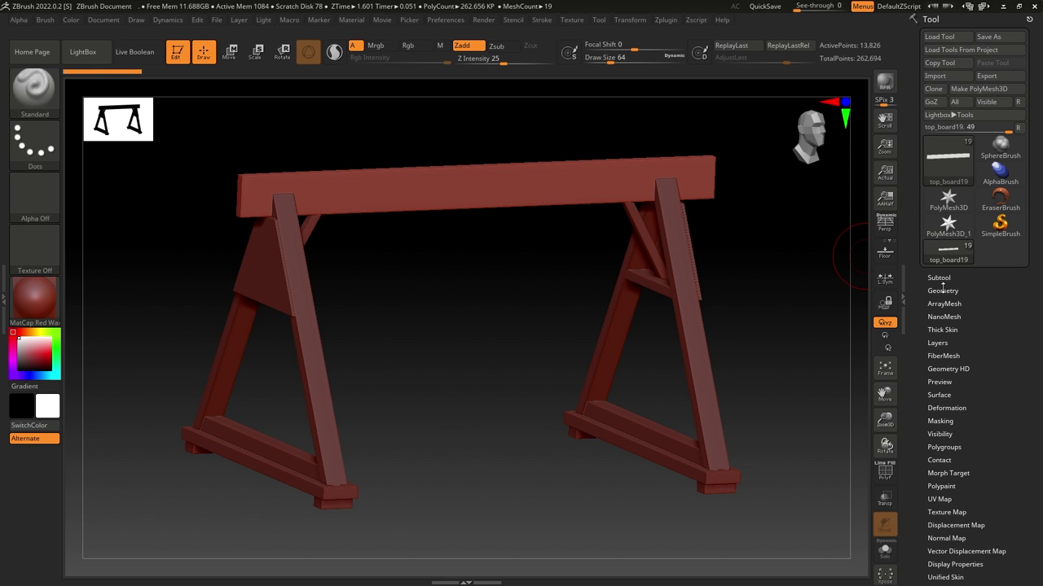
pyautogui.click(943, 286)
pyautogui.scroll(-2, 978, 342)
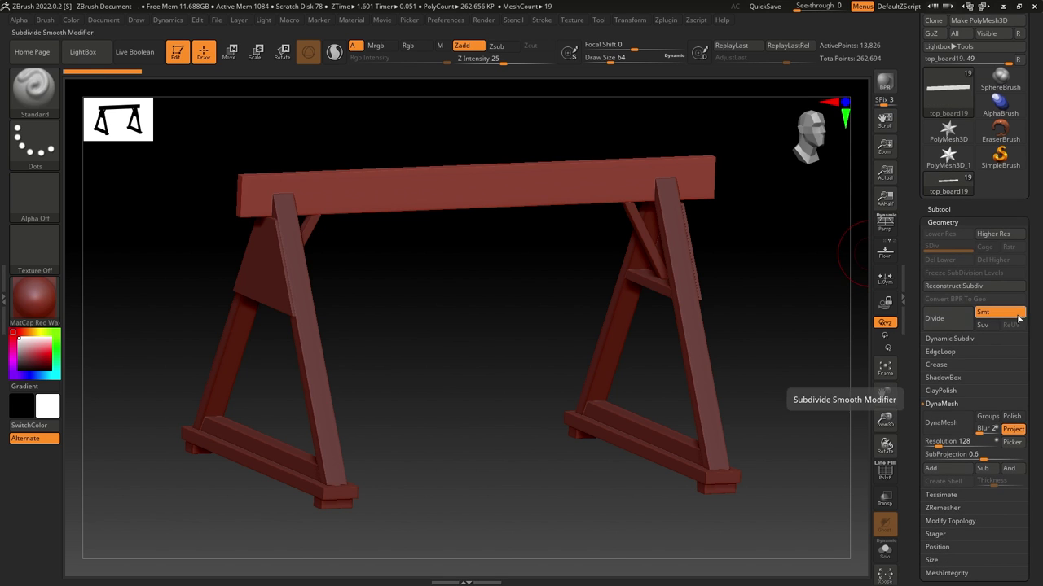
pyautogui.scroll(-1, 976, 326)
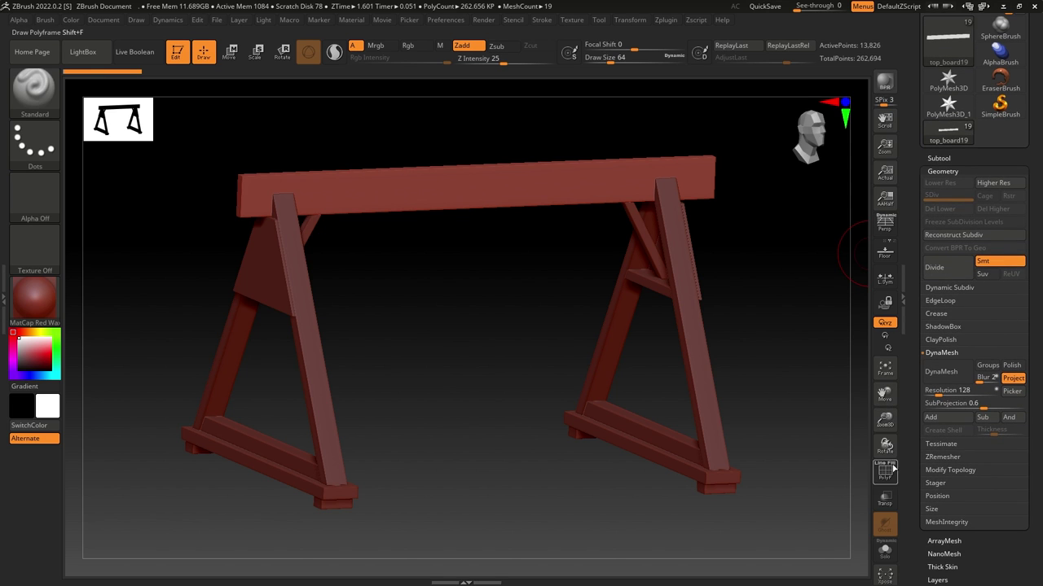
pyautogui.click(884, 471)
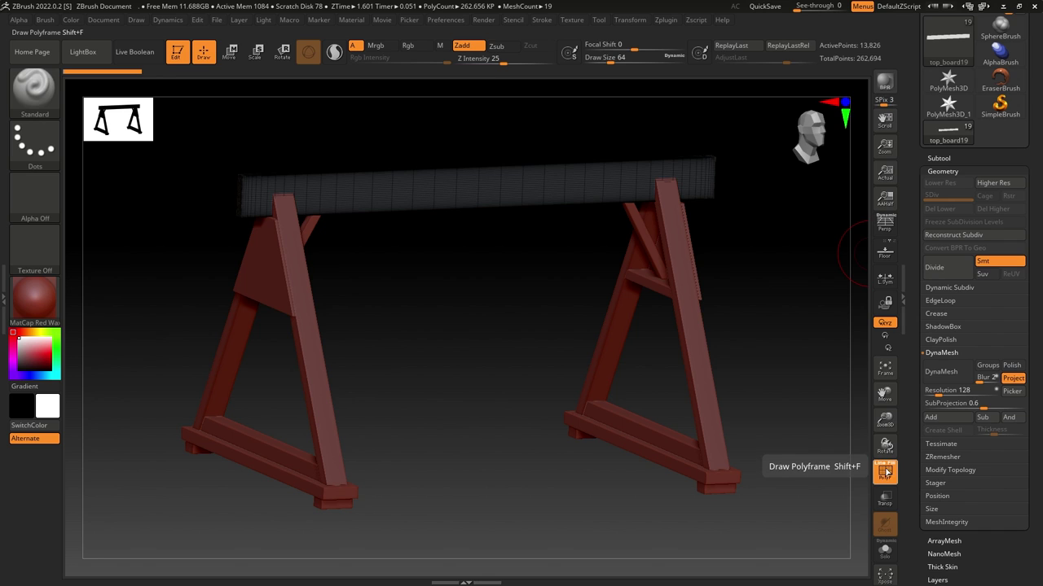
pyautogui.click(885, 470)
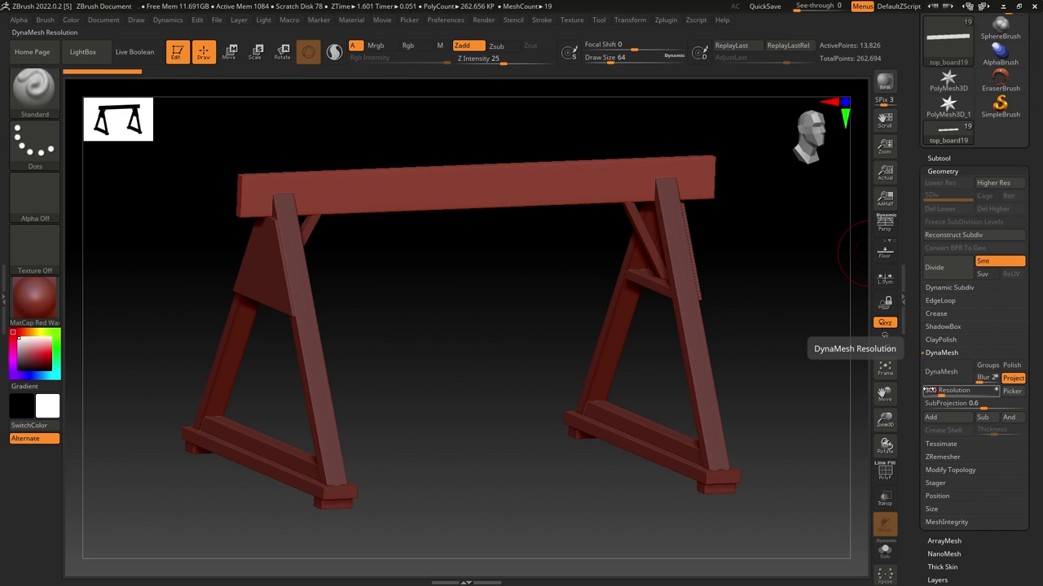
pyautogui.press('Return')
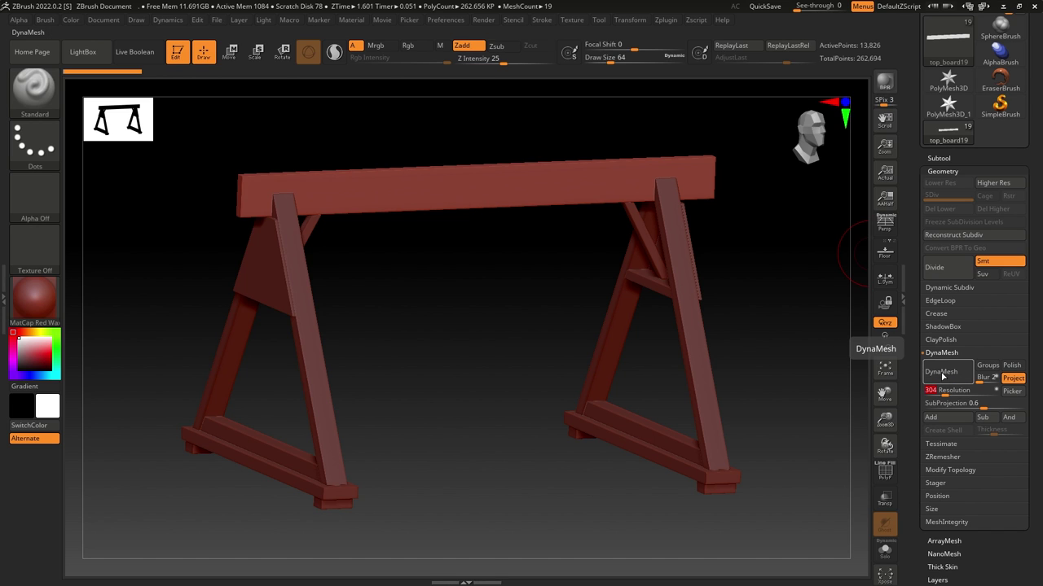
pyautogui.click(943, 374)
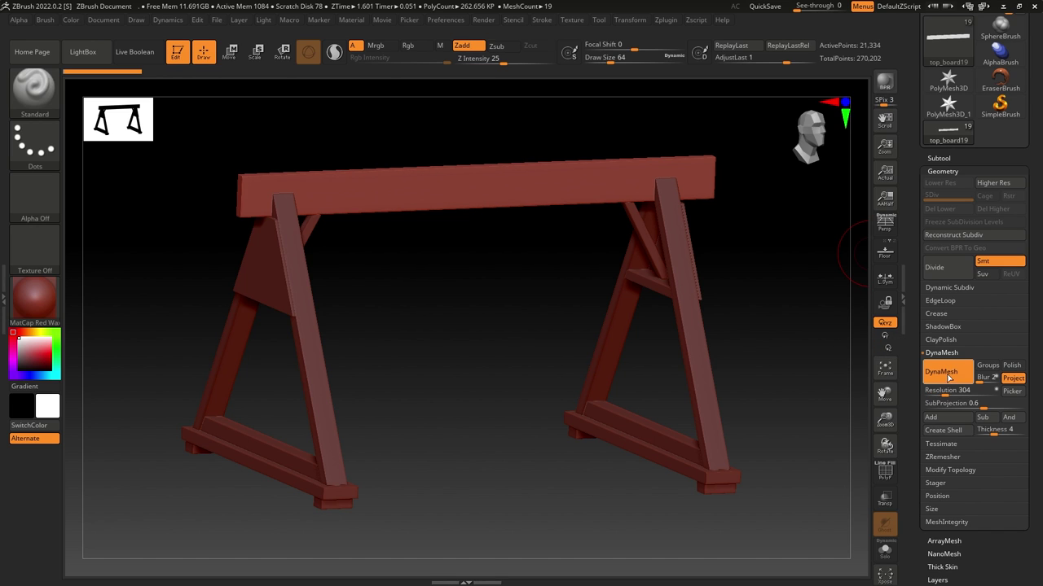
# With the polyframe shown, switch DynaMesh off for the top beam, divide it up to subdivision level 3 and hide the polyframe.
pyautogui.click(887, 475)
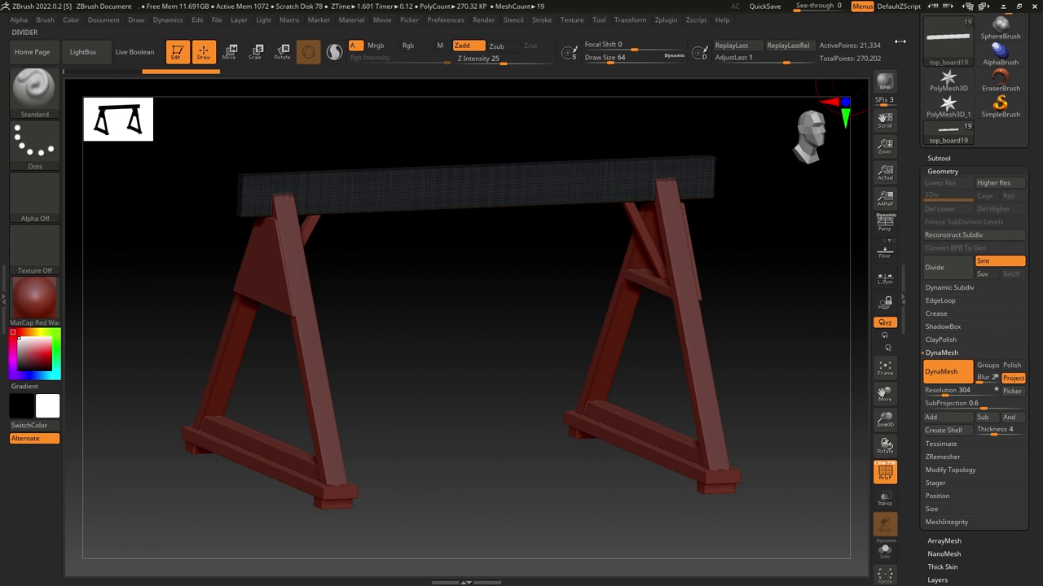
pyautogui.click(948, 374)
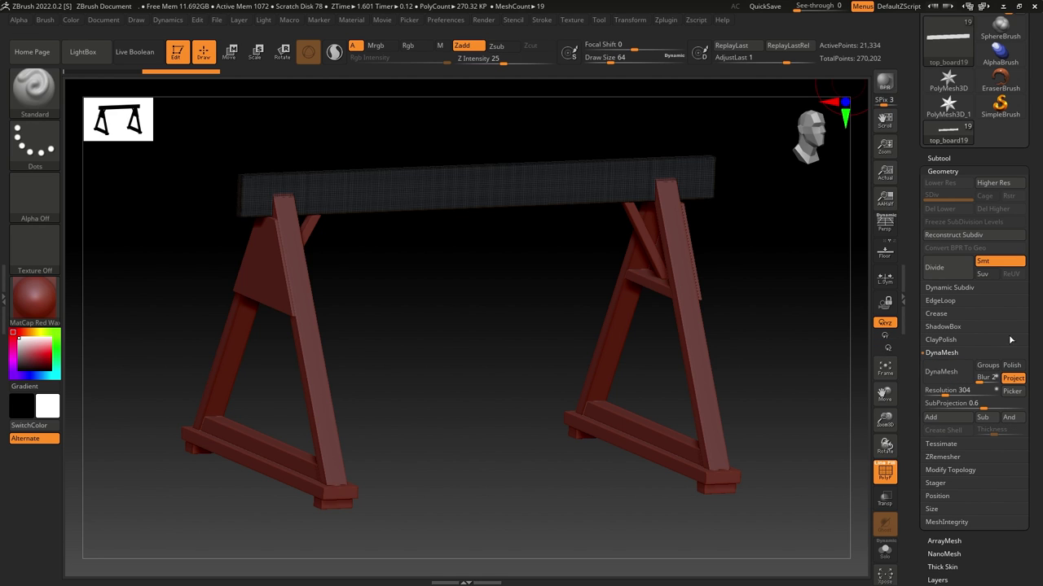
pyautogui.scroll(3, 1010, 358)
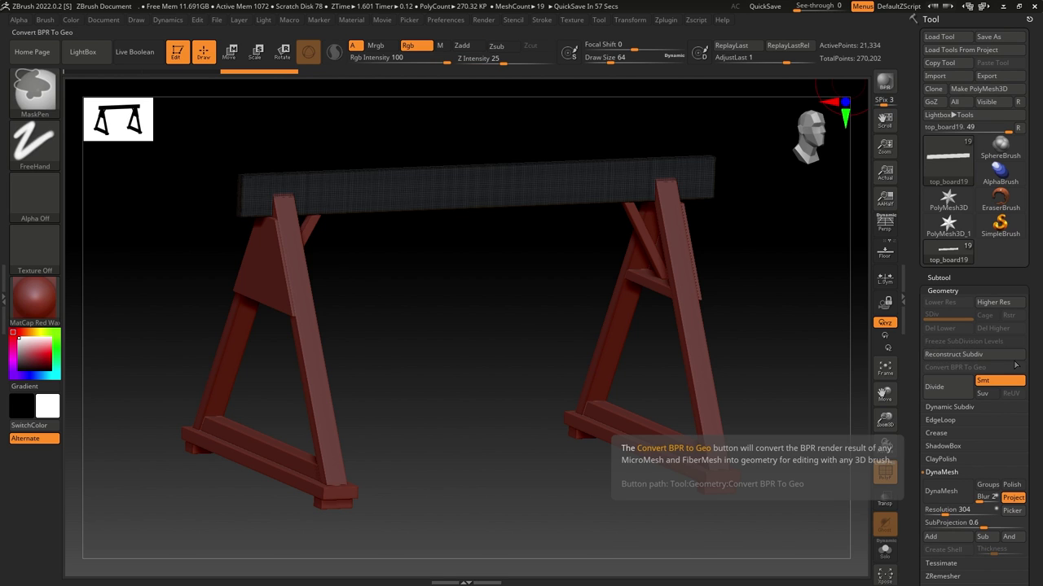
pyautogui.click(1015, 362)
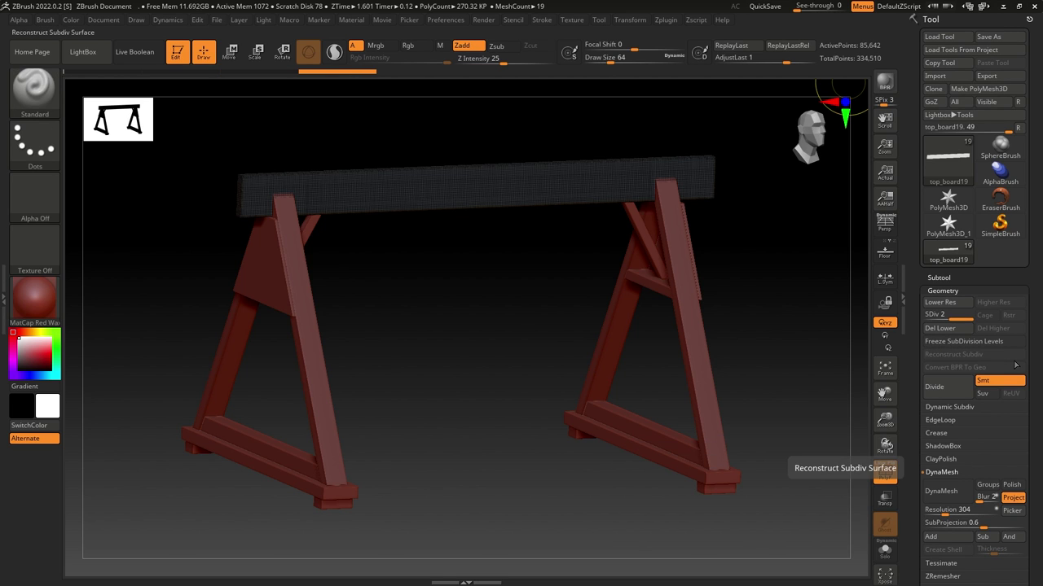
pyautogui.click(1015, 359)
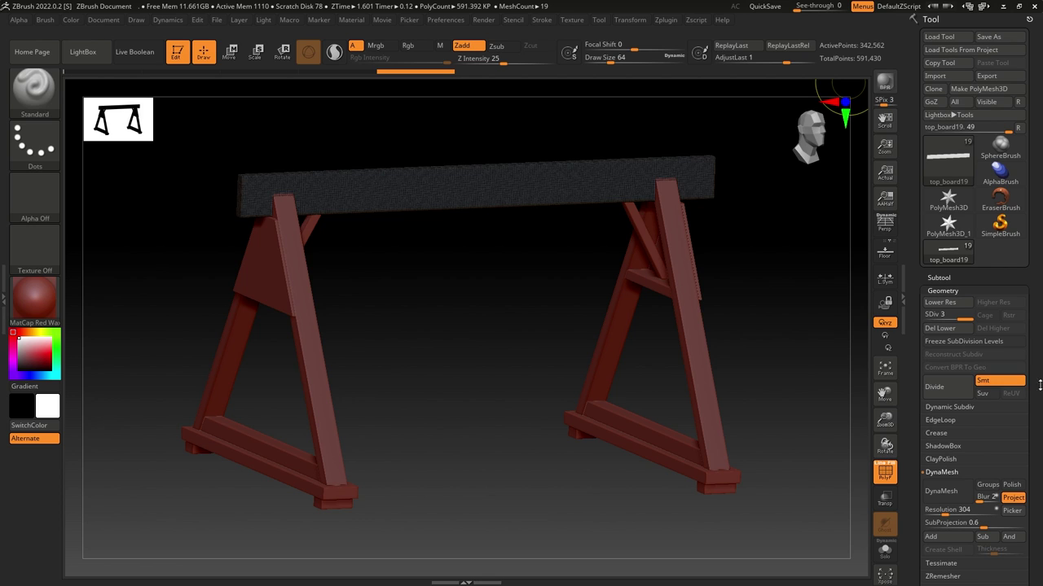
pyautogui.click(955, 289)
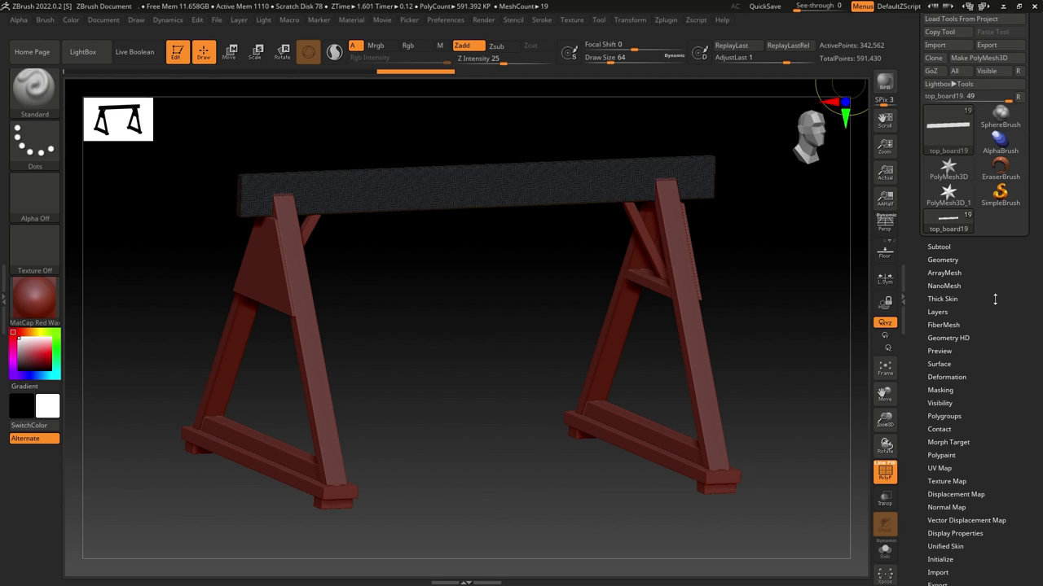
pyautogui.click(896, 464)
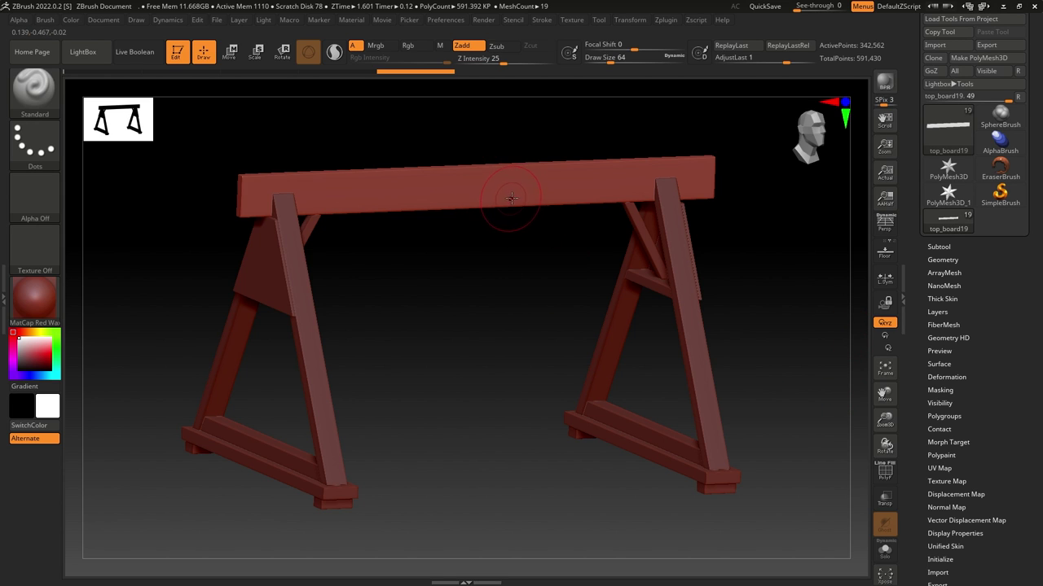
# Isolate the top beam in Solo mode with perspective turned on and switch the material to MatCap Gray.
pyautogui.moveTo(509, 280)
pyautogui.mouseDown()
pyautogui.moveTo(482, 305)
pyautogui.moveTo(498, 345)
pyautogui.moveTo(489, 343)
pyautogui.moveTo(511, 369)
pyautogui.mouseUp()
pyautogui.hotkey('alt', 's')
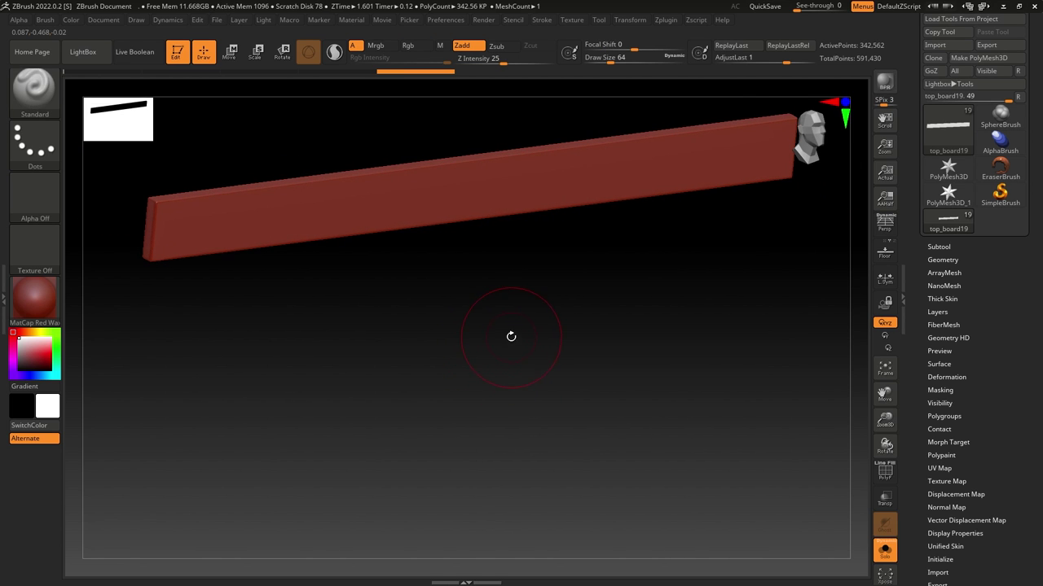
pyautogui.click(885, 222)
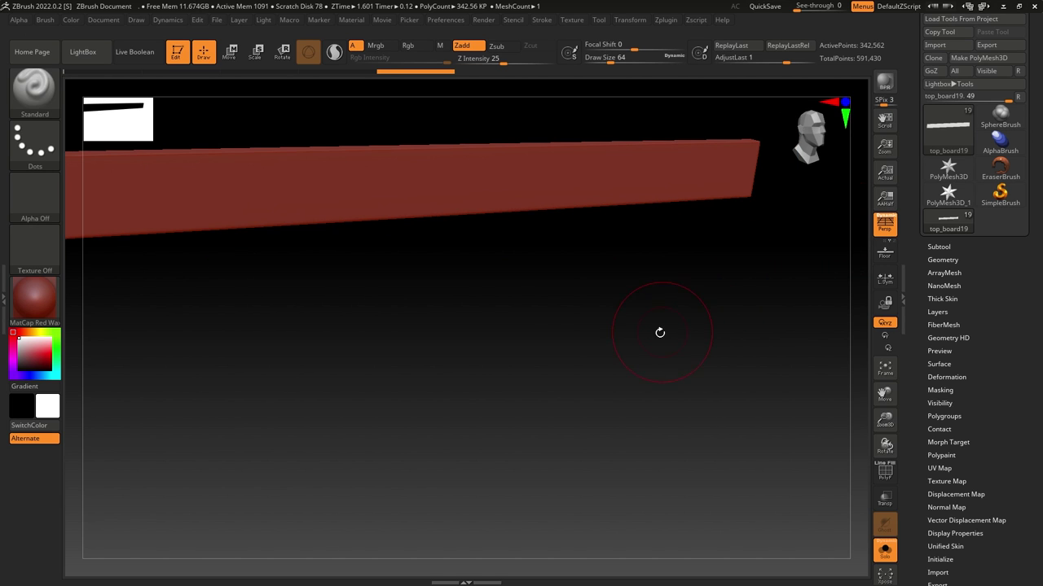
pyautogui.moveTo(660, 333); pyautogui.dragTo(689, 374)
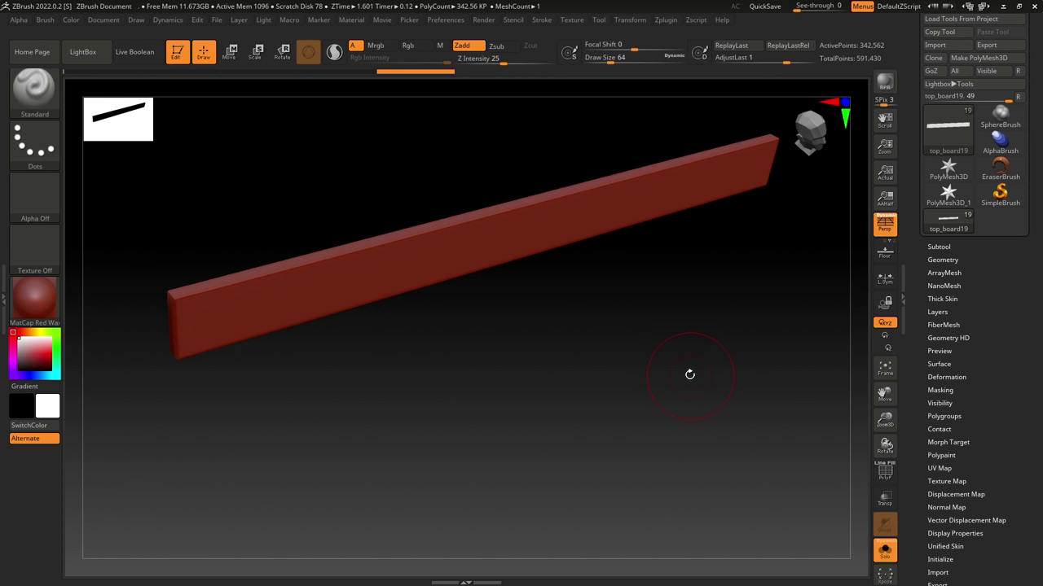
pyautogui.click(45, 297)
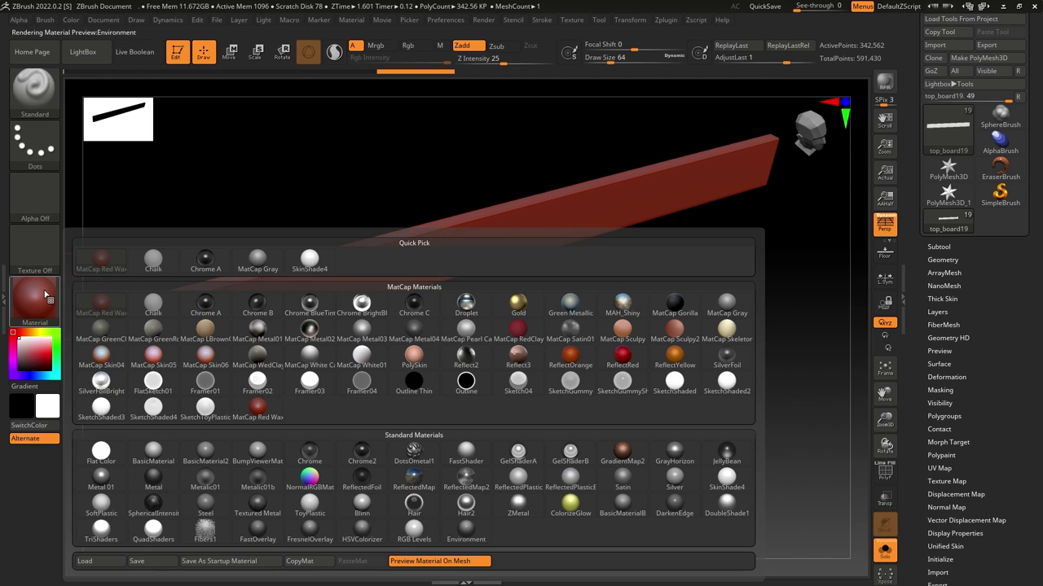
pyautogui.click(255, 262)
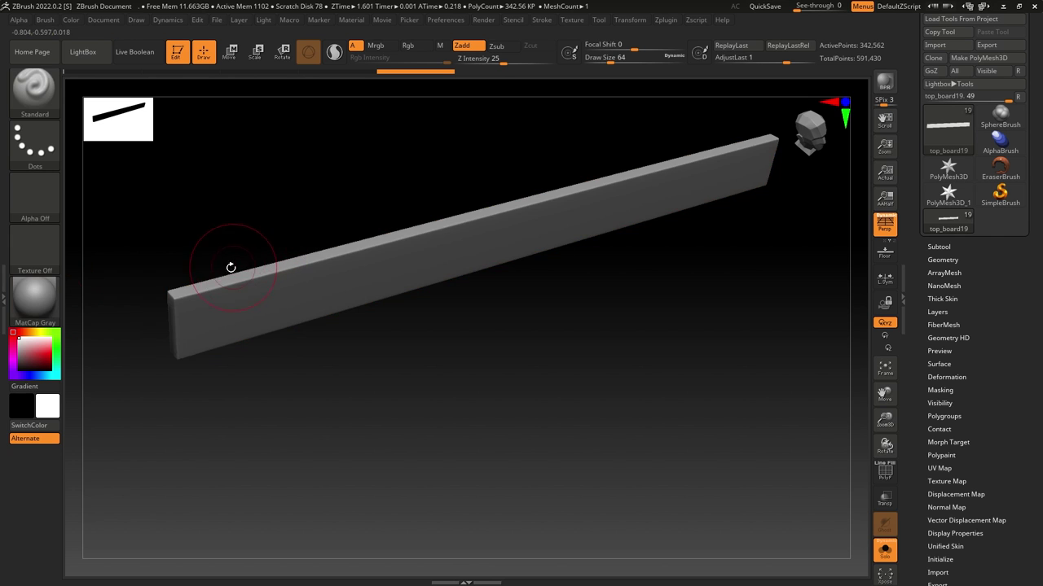
# Trim chips into the beam's long upper edge using the TrimDynamic brush at Focal Shift -80 and Draw Size about 39.
pyautogui.click(30, 91)
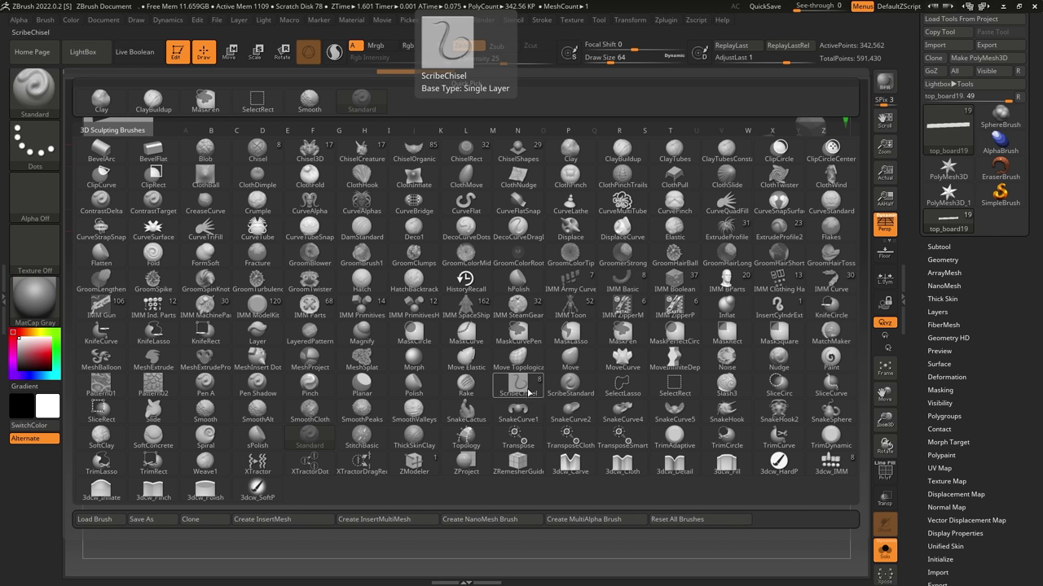
pyautogui.click(824, 435)
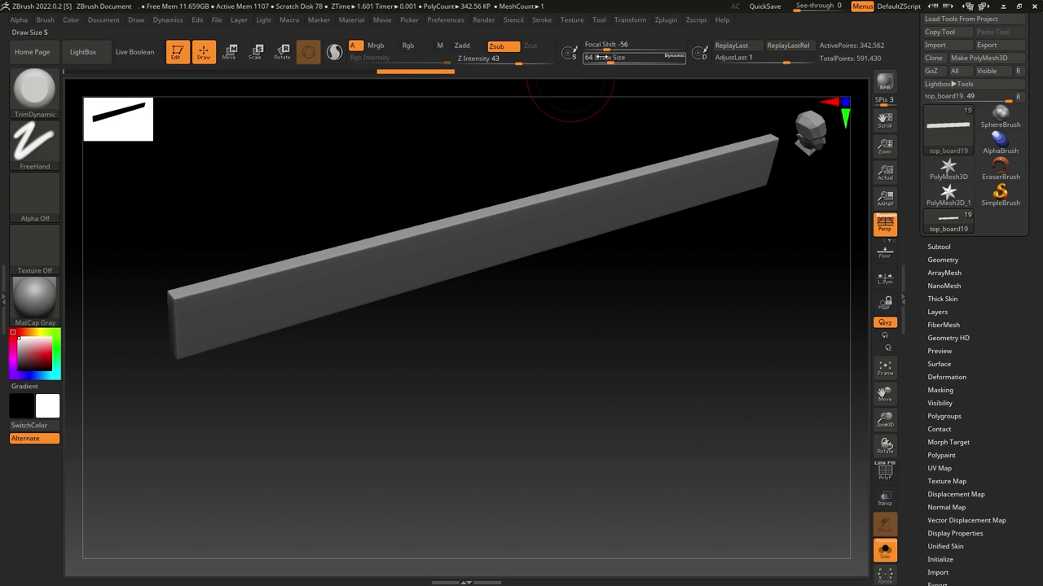
pyautogui.moveTo(602, 57); pyautogui.dragTo(599, 58)
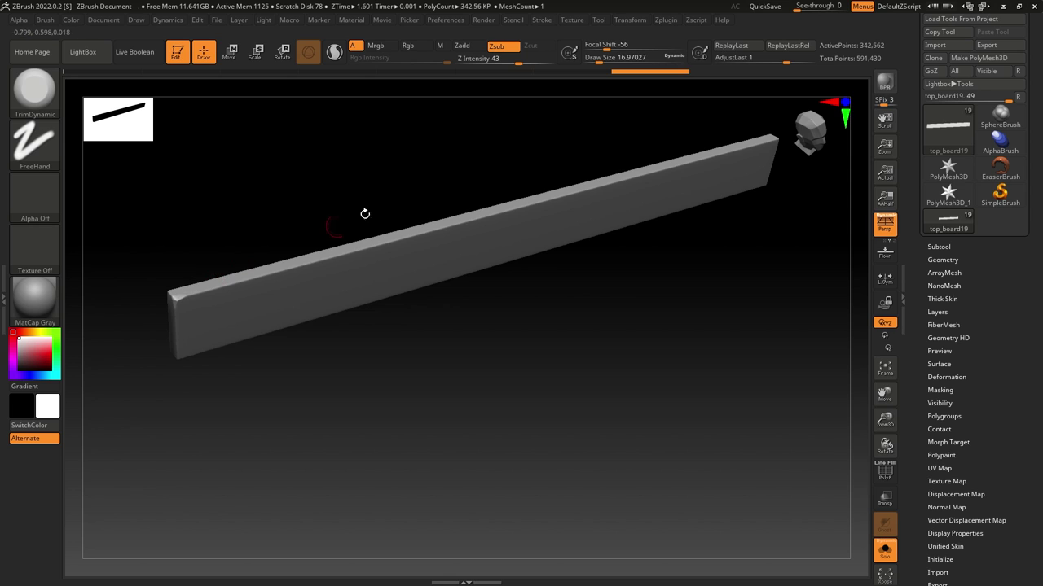
pyautogui.moveTo(602, 57)
pyautogui.mouseDown()
pyautogui.moveTo(610, 55)
pyautogui.moveTo(596, 47)
pyautogui.mouseUp()
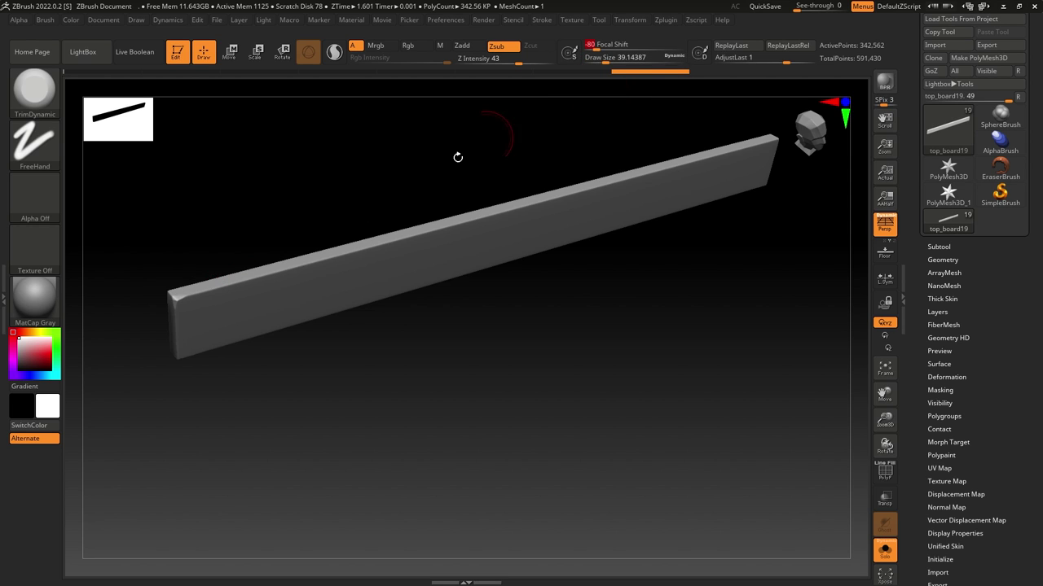
pyautogui.moveTo(247, 281)
pyautogui.mouseDown()
pyautogui.moveTo(220, 287)
pyautogui.moveTo(263, 272)
pyautogui.mouseUp()
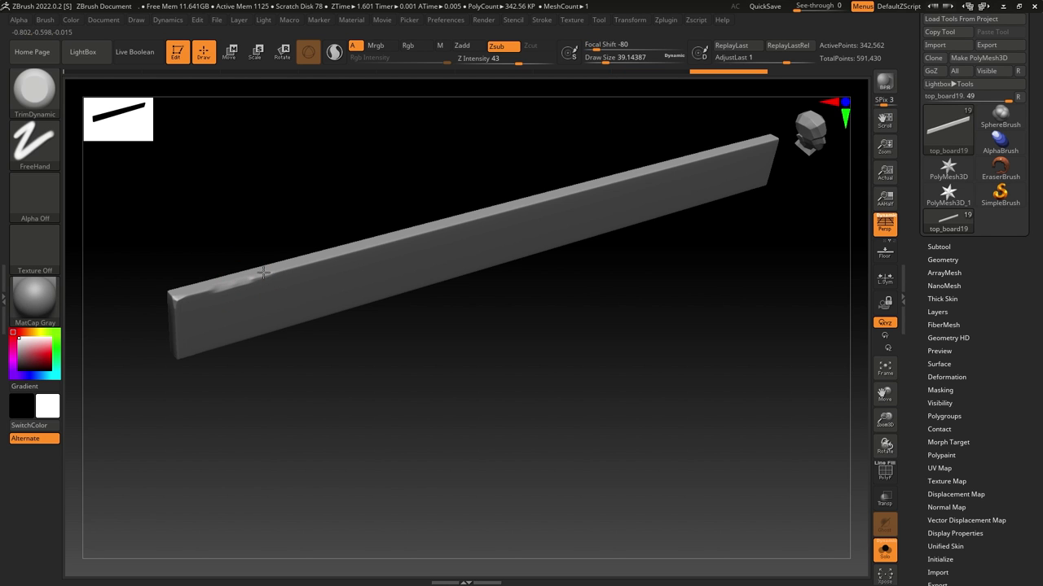
# Load the TrimSmoothBorder brush from the LightBox Trim folder and use it on the beam's upper edge at Draw Size about 27, Focal Shift -55.
pyautogui.click(34, 94)
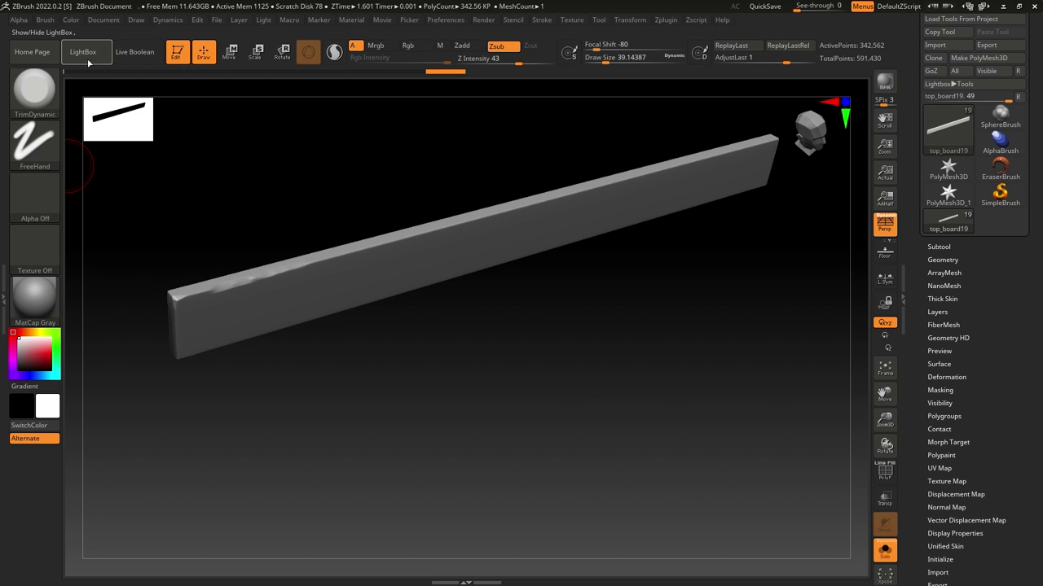
pyautogui.click(82, 51)
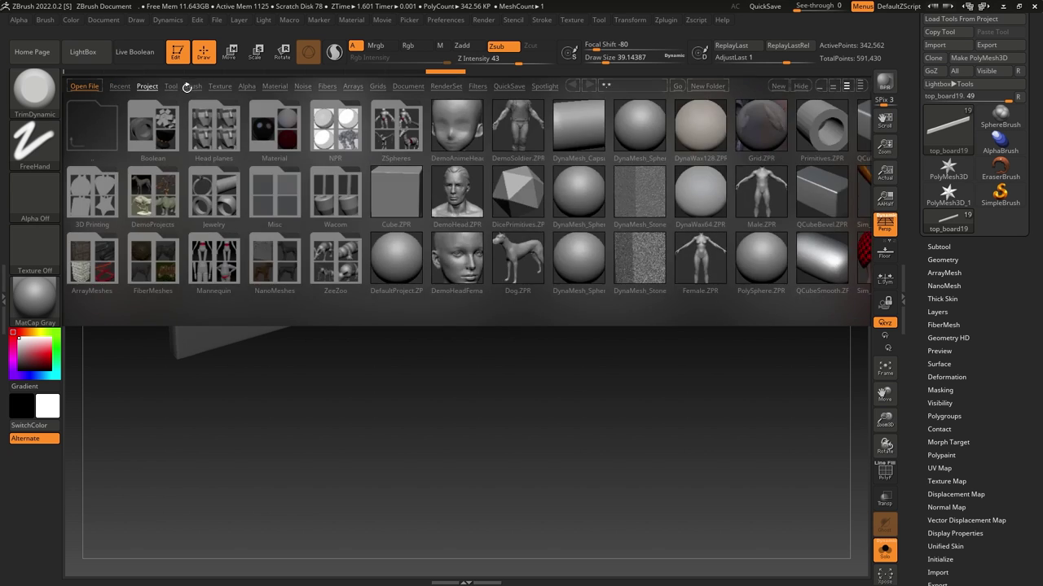
pyautogui.click(191, 87)
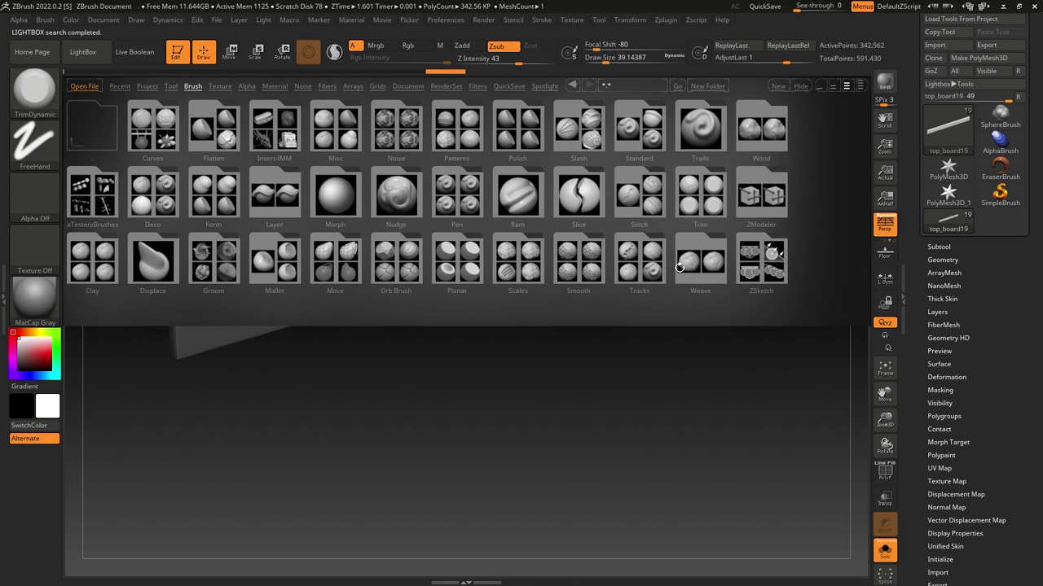
pyautogui.click(693, 213)
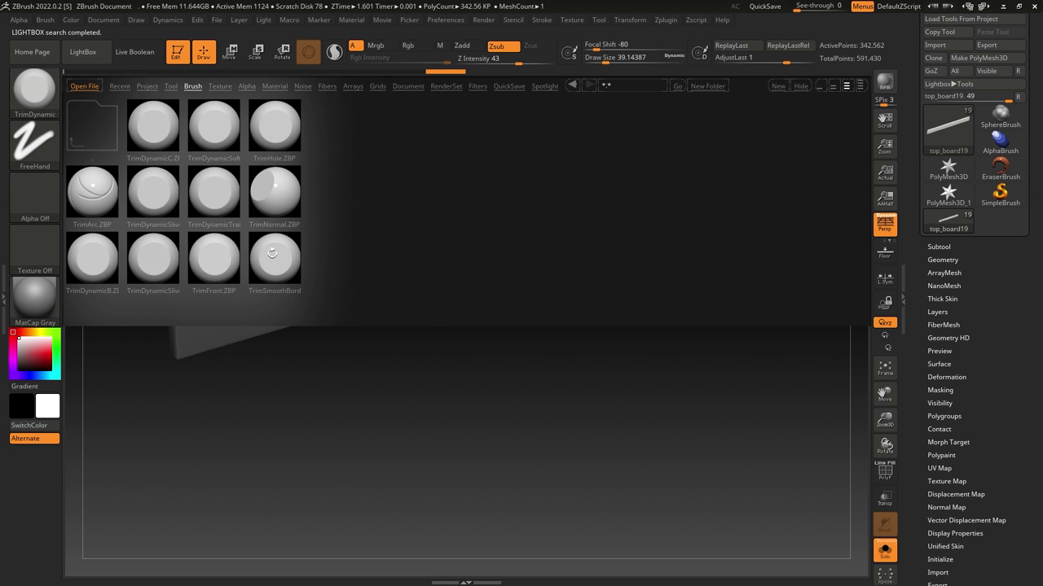
pyautogui.moveTo(272, 249); pyautogui.dragTo(218, 260)
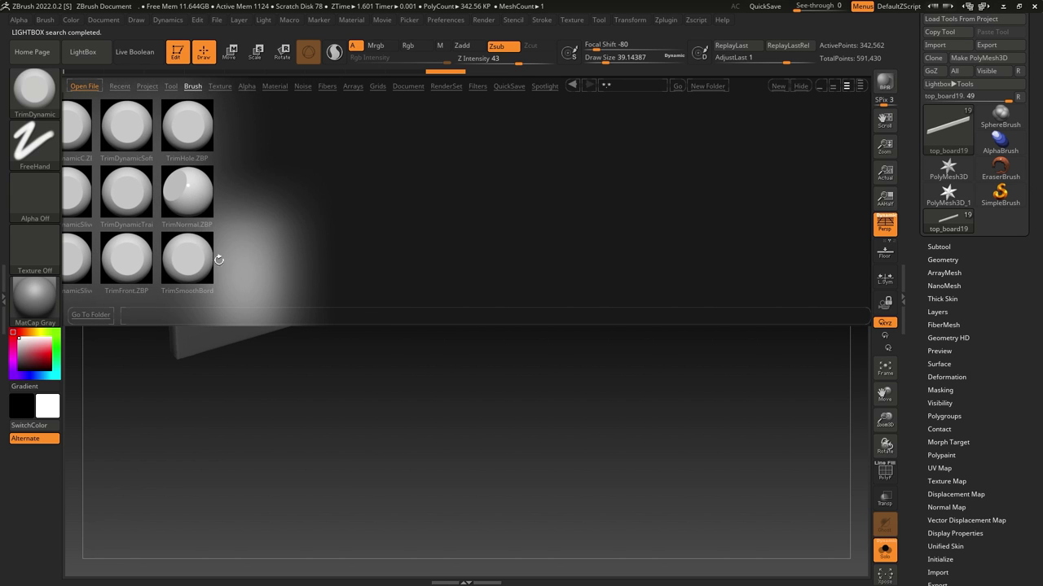
pyautogui.doubleClick(218, 259)
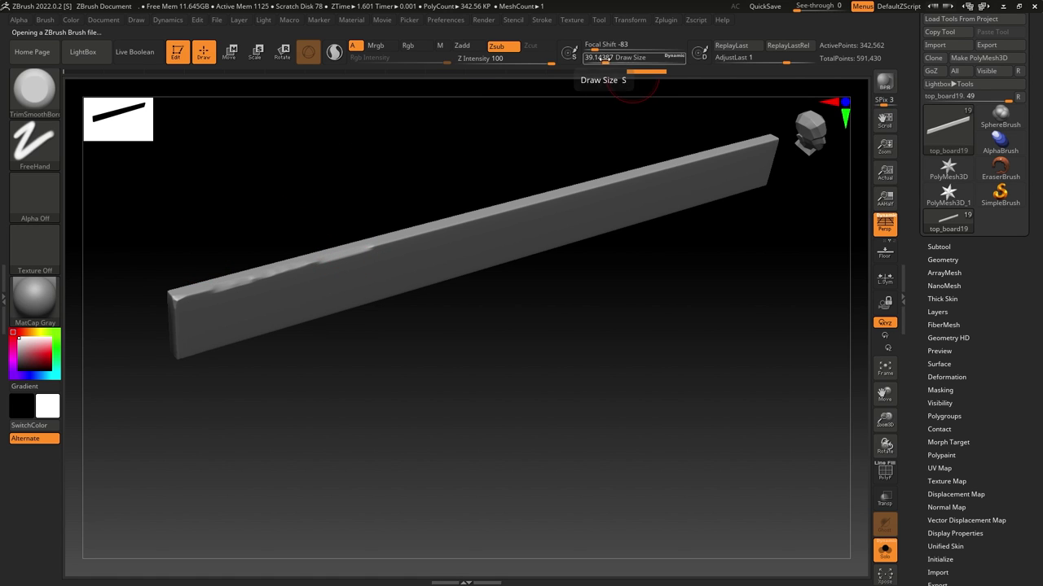
pyautogui.moveTo(604, 59); pyautogui.dragTo(596, 50)
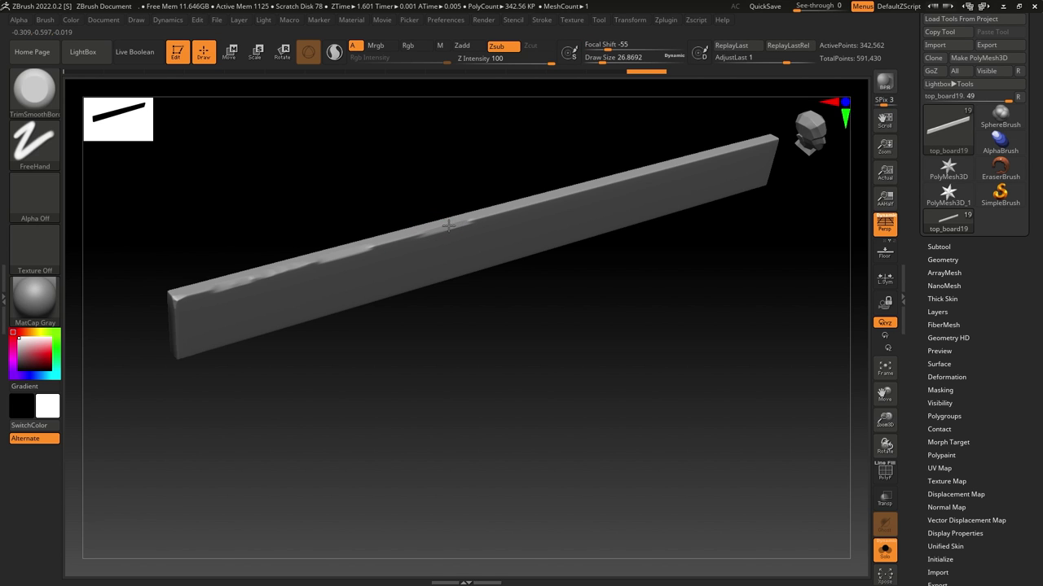
# Wear down the rest of the beam's long upper edge to its far end using TrimSmoothBorder at Draw Size about 27.
pyautogui.moveTo(448, 224); pyautogui.dragTo(480, 218)
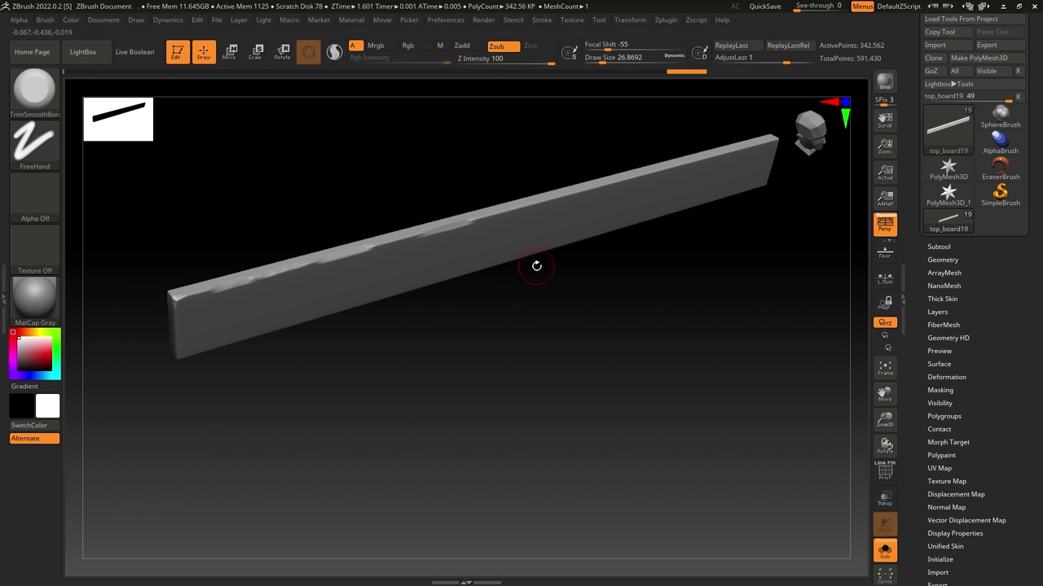
pyautogui.keyDown('alt'); pyautogui.moveTo(543, 281); pyautogui.dragTo(575, 355); pyautogui.keyUp('alt')
pyautogui.keyDown('alt'); pyautogui.moveTo(652, 356); pyautogui.dragTo(439, 389); pyautogui.keyUp('alt')
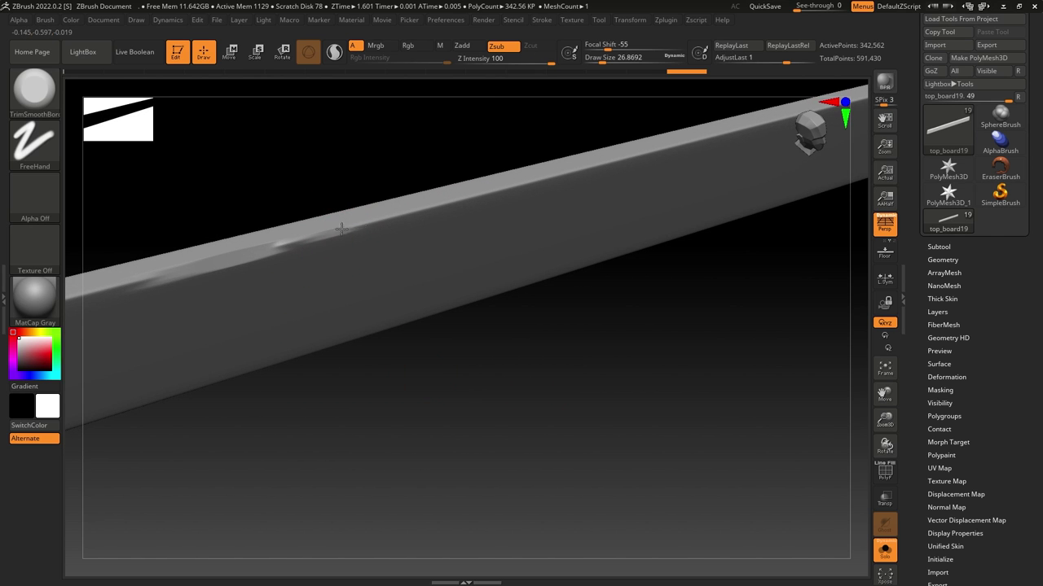
pyautogui.moveTo(342, 230); pyautogui.dragTo(544, 180)
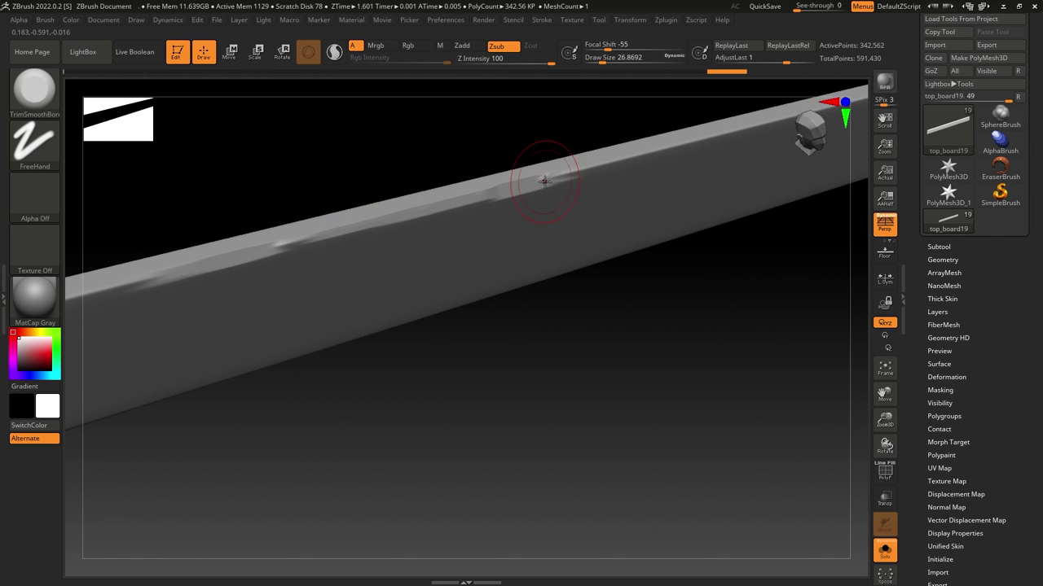
pyautogui.keyDown('alt'); pyautogui.moveTo(652, 340); pyautogui.dragTo(484, 363); pyautogui.keyUp('alt')
pyautogui.keyDown('alt'); pyautogui.moveTo(565, 366); pyautogui.dragTo(527, 332); pyautogui.keyUp('alt')
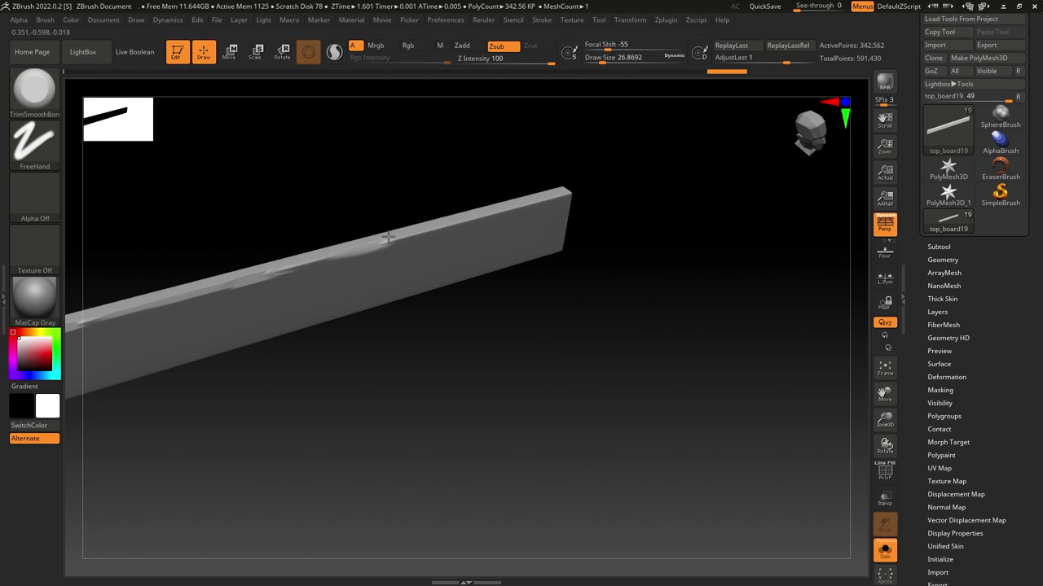
pyautogui.moveTo(424, 230); pyautogui.dragTo(503, 208)
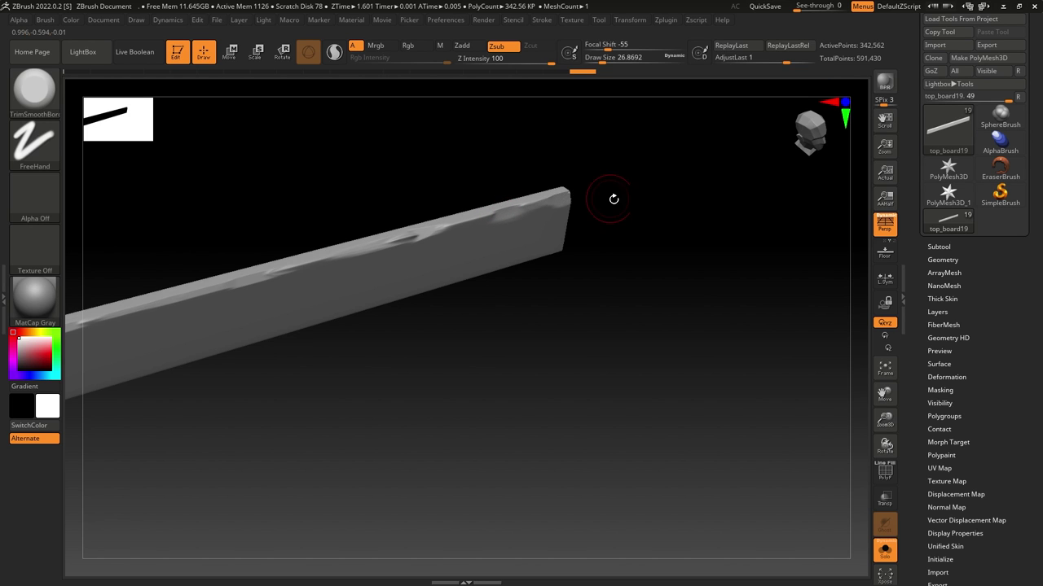
# Switch to the TrimDynamic brush at Draw Size about 27 and trim the beam's far end and the adjoining lower edge.
pyautogui.moveTo(612, 198)
pyautogui.mouseDown()
pyautogui.moveTo(572, 251)
pyautogui.moveTo(569, 179)
pyautogui.moveTo(584, 206)
pyautogui.mouseUp()
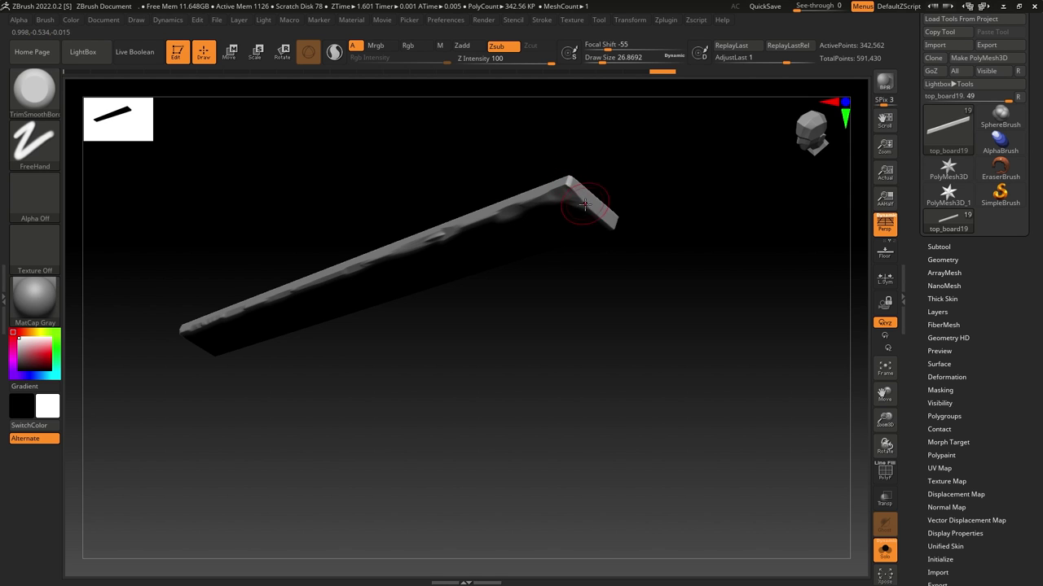
pyautogui.click(34, 88)
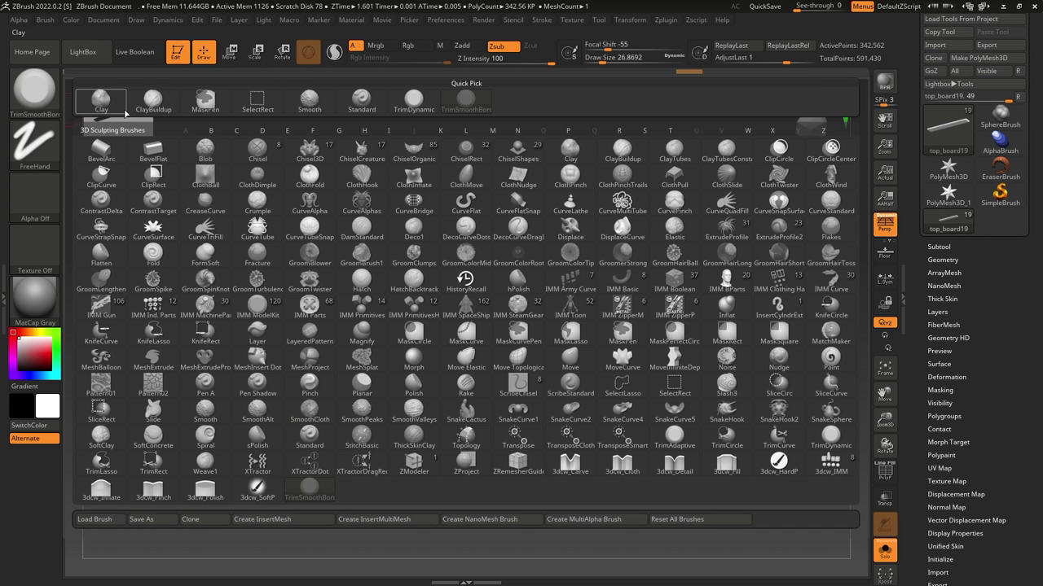
pyautogui.click(414, 98)
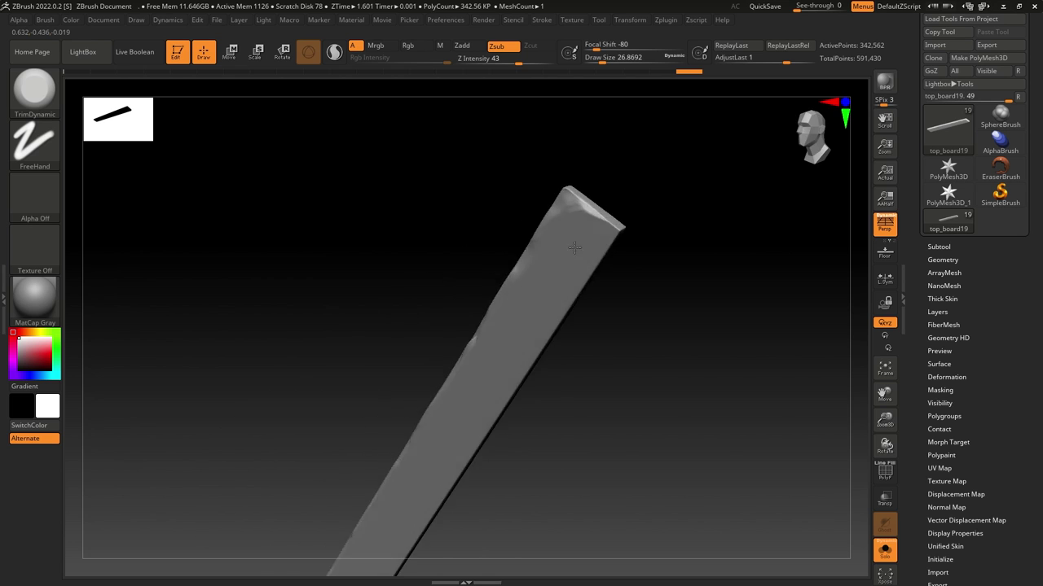
pyautogui.moveTo(574, 248); pyautogui.dragTo(589, 161, button='right')
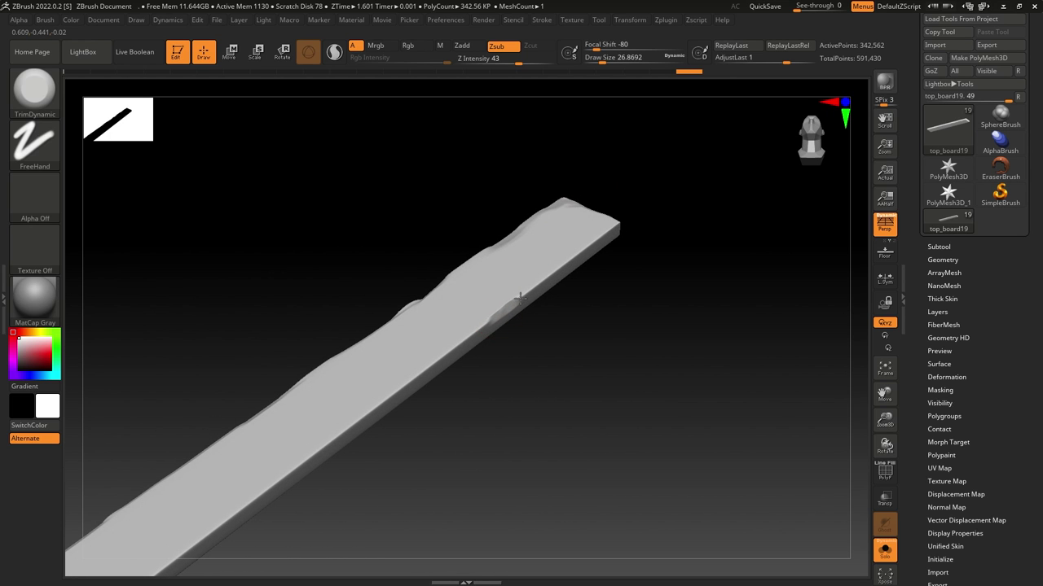
pyautogui.moveTo(541, 282); pyautogui.dragTo(545, 280)
pyautogui.moveTo(601, 237)
pyautogui.mouseDown()
pyautogui.moveTo(580, 247)
pyautogui.moveTo(633, 216)
pyautogui.mouseUp()
pyautogui.moveTo(633, 217)
pyautogui.mouseDown(button='right')
pyautogui.moveTo(587, 260)
pyautogui.moveTo(612, 222)
pyautogui.mouseUp(button='right')
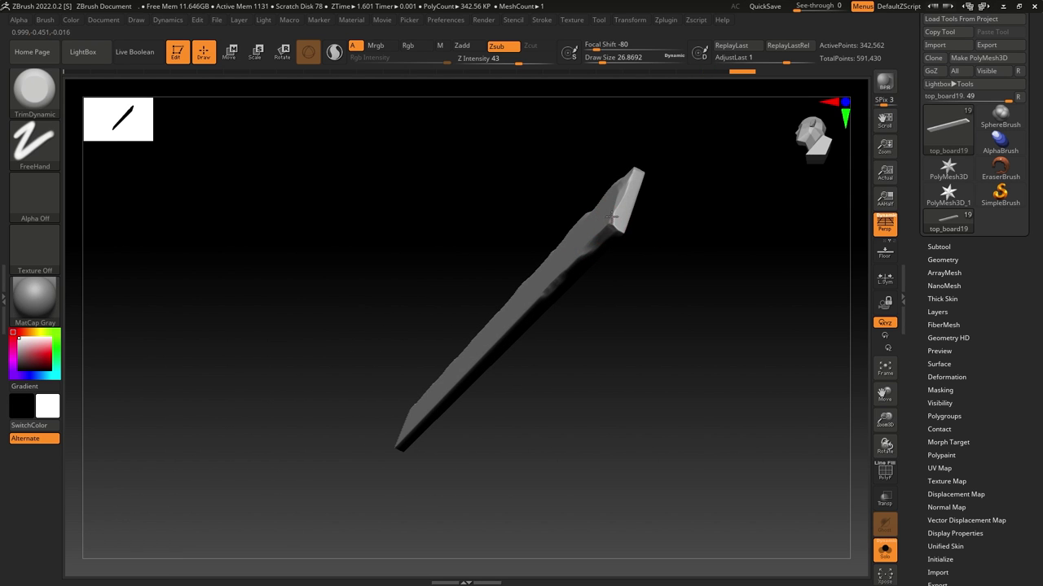
pyautogui.moveTo(589, 259); pyautogui.dragTo(577, 273)
# Trim chips along the middle of the beam's long lower edge with TrimDynamic and undo the last stroke.
pyautogui.moveTo(577, 276); pyautogui.dragTo(591, 322, button='right')
pyautogui.keyDown('alt'); pyautogui.moveTo(592, 321); pyautogui.dragTo(658, 266, button='right'); pyautogui.keyUp('alt')
pyautogui.moveTo(541, 306)
pyautogui.keyDown('alt'); pyautogui.mouseDown(button='right')
pyautogui.moveTo(639, 284)
pyautogui.moveTo(561, 298)
pyautogui.moveTo(568, 263)
pyautogui.moveTo(554, 257)
pyautogui.mouseUp(button='right'); pyautogui.keyUp('alt')
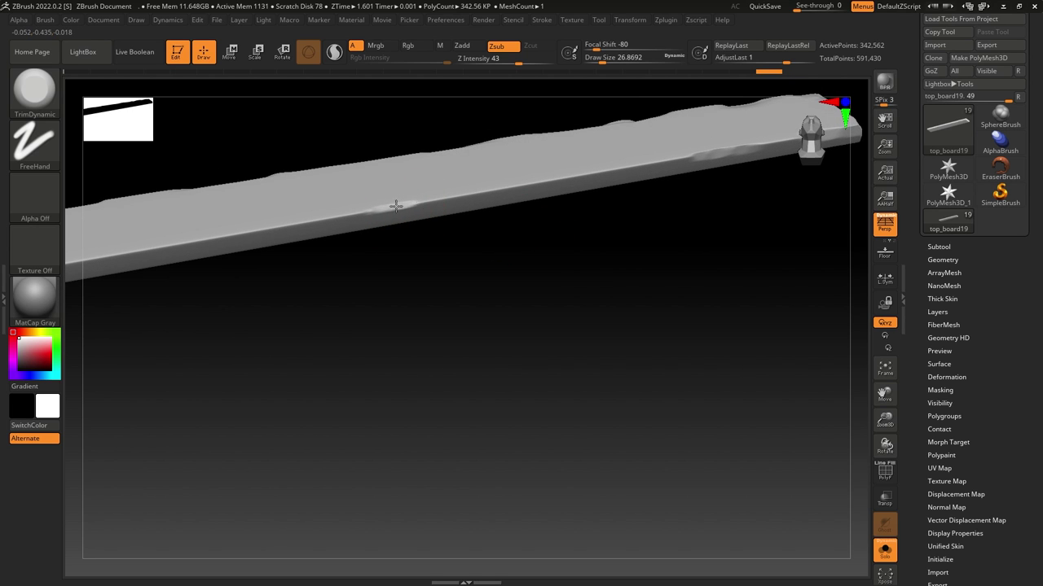
pyautogui.moveTo(429, 201); pyautogui.dragTo(435, 199)
pyautogui.moveTo(467, 241); pyautogui.dragTo(435, 300, button='right')
pyautogui.moveTo(451, 194); pyautogui.dragTo(529, 174)
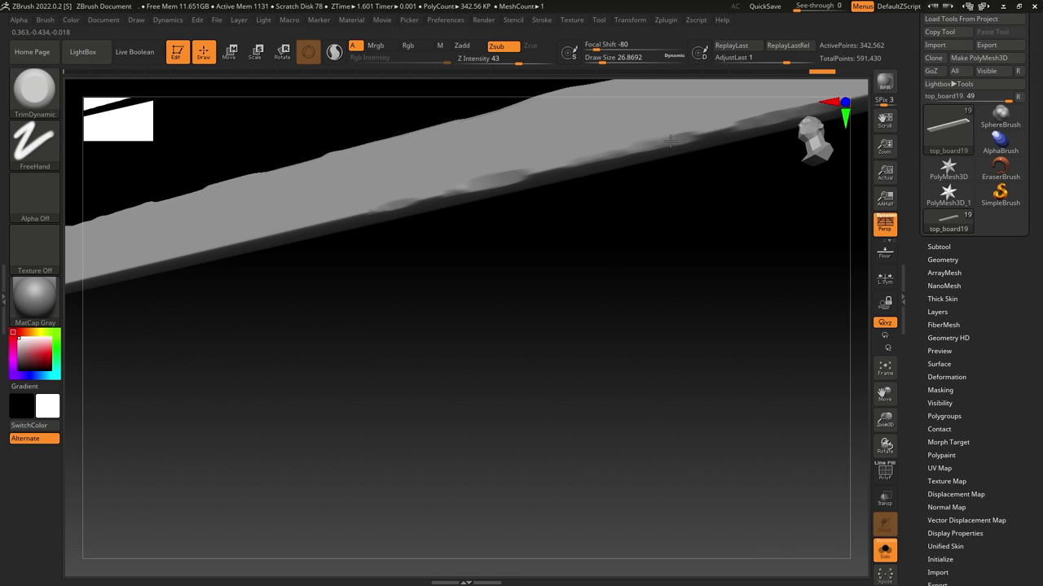
pyautogui.hotkey('ctrl', 'z')
pyautogui.moveTo(450, 237)
pyautogui.mouseDown(button='right')
pyautogui.moveTo(461, 322)
pyautogui.moveTo(438, 236)
pyautogui.moveTo(452, 302)
pyautogui.moveTo(445, 253)
pyautogui.moveTo(432, 260)
pyautogui.moveTo(435, 291)
pyautogui.moveTo(501, 309)
pyautogui.mouseUp(button='right')
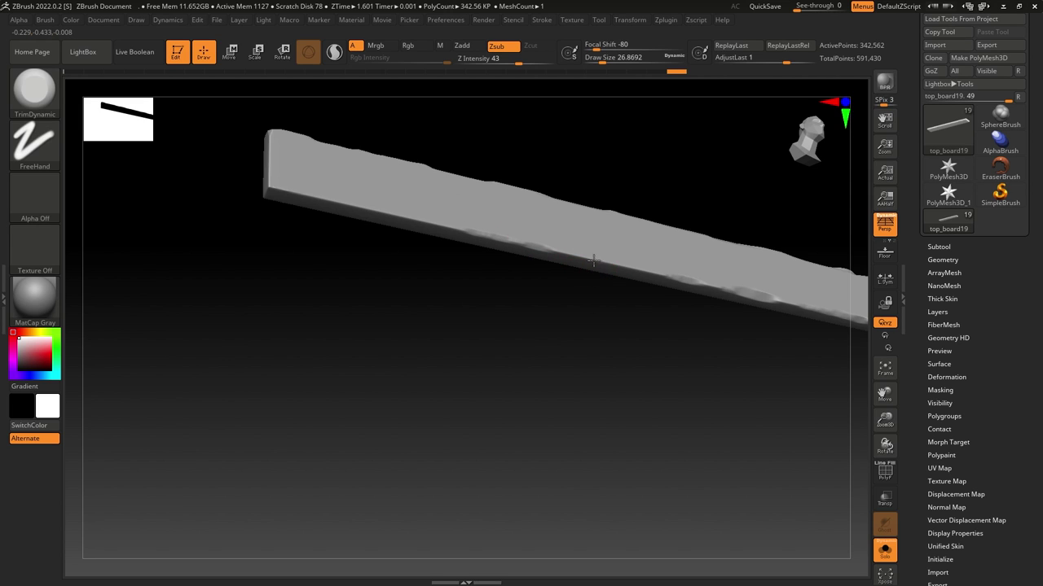
# Continue the TrimDynamic chips along the lower edge up to the beam's opposite end.
pyautogui.moveTo(487, 319)
pyautogui.mouseDown()
pyautogui.moveTo(477, 351)
pyautogui.moveTo(482, 331)
pyautogui.mouseUp()
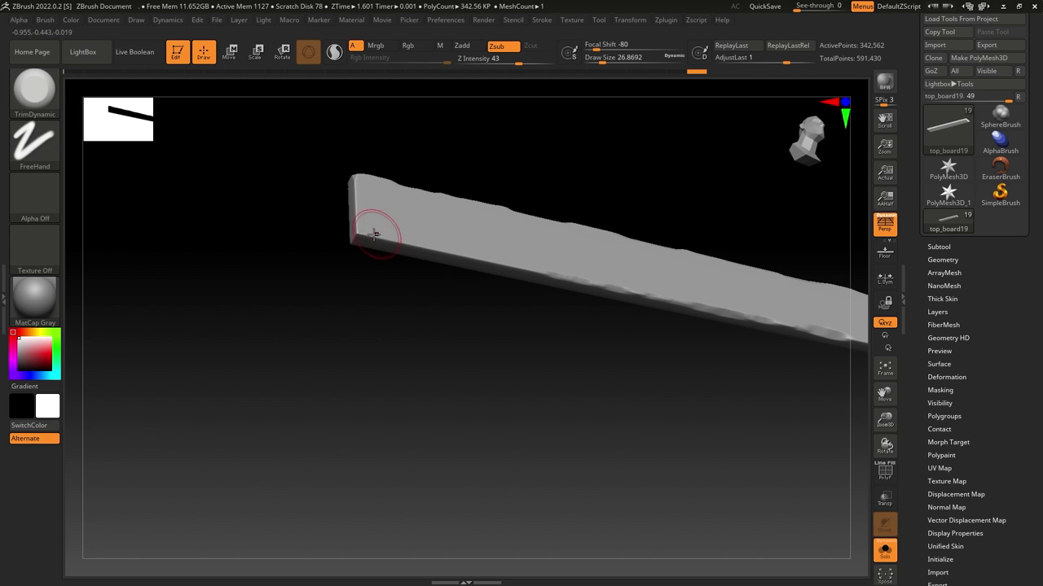
pyautogui.moveTo(396, 379); pyautogui.dragTo(350, 349)
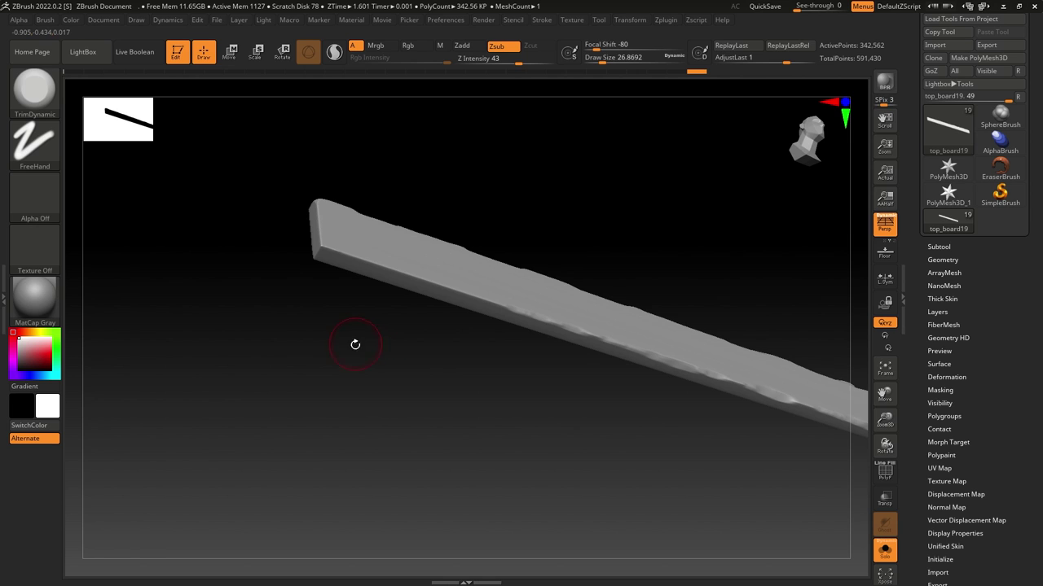
pyautogui.moveTo(355, 344); pyautogui.dragTo(328, 290)
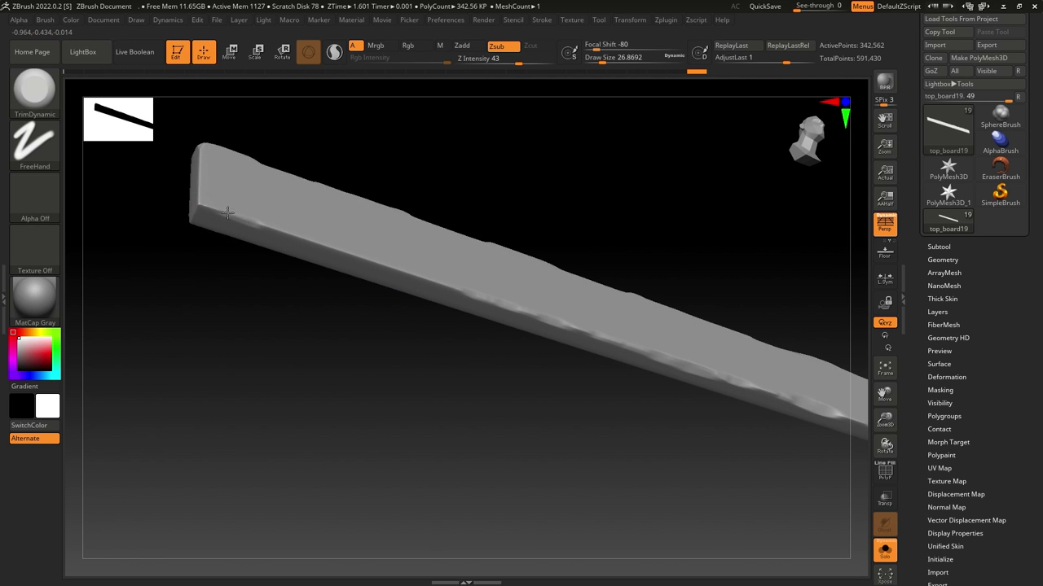
pyautogui.moveTo(285, 232); pyautogui.dragTo(344, 259)
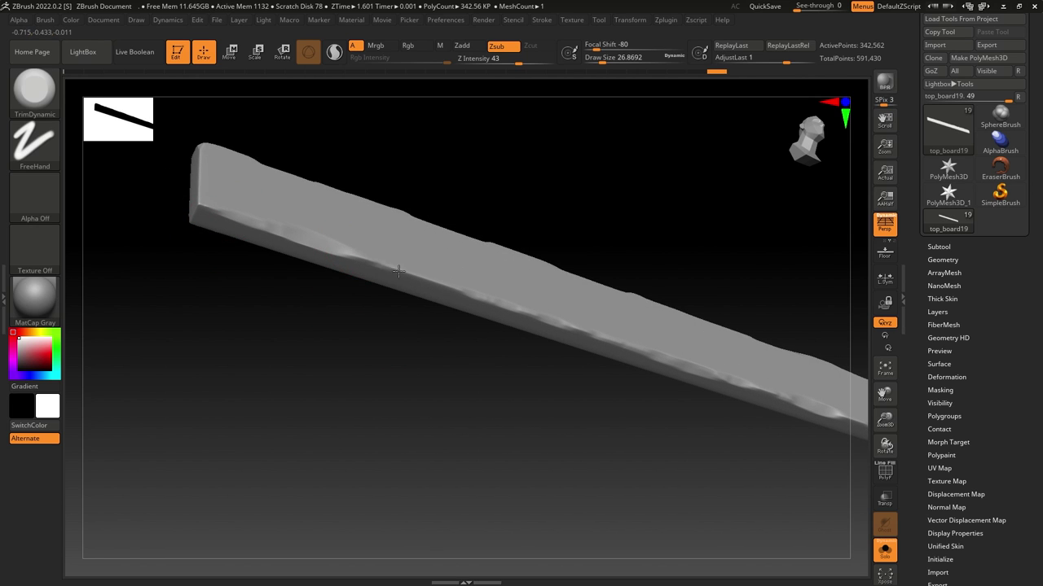
# Trim the short edges and corners around the beam's opposite end face, on both the front and back sides.
pyautogui.moveTo(321, 326); pyautogui.dragTo(321, 380)
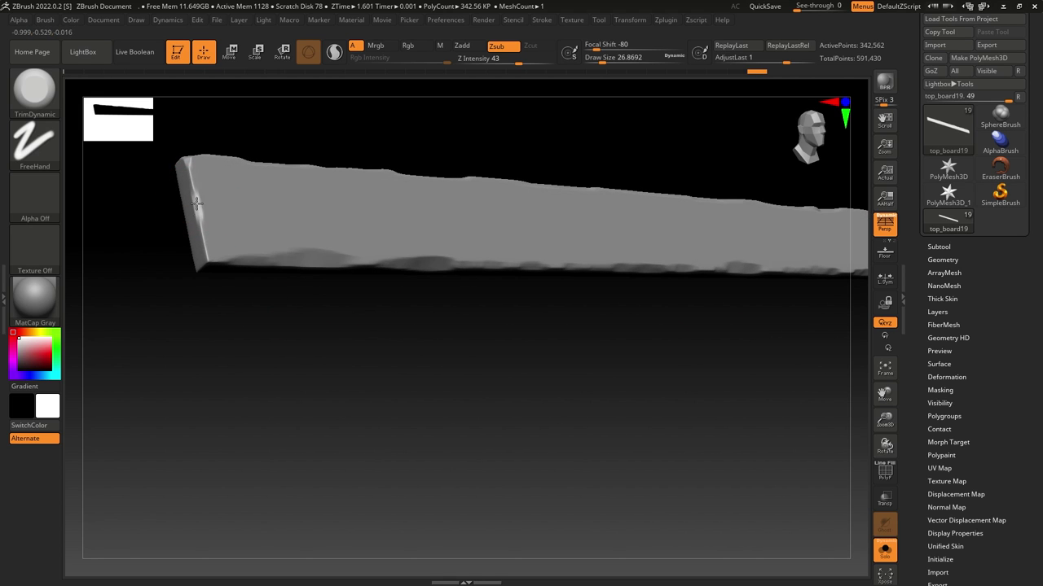
pyautogui.moveTo(196, 203); pyautogui.dragTo(187, 168)
pyautogui.moveTo(228, 290); pyautogui.dragTo(370, 221)
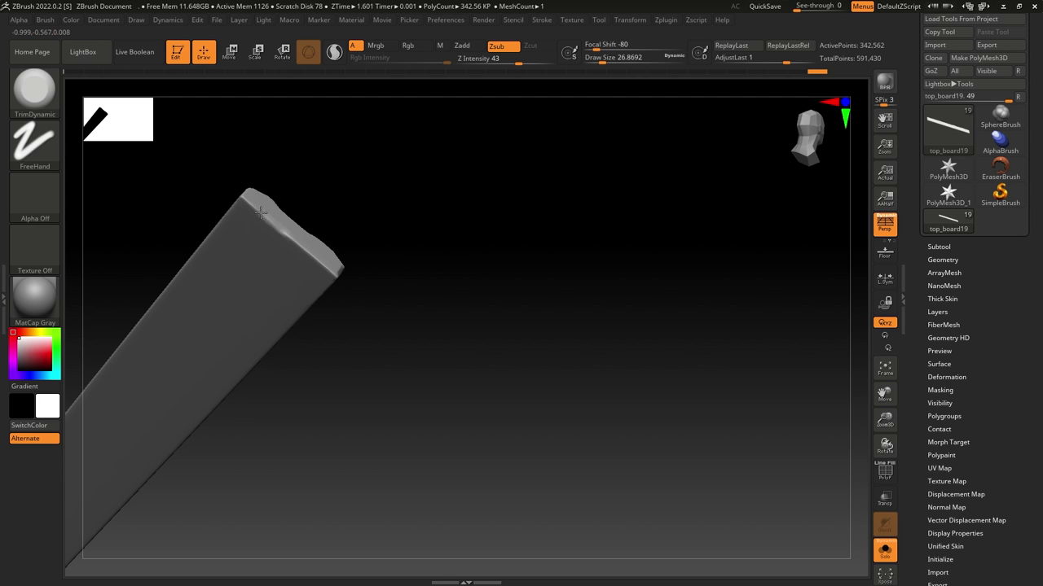
pyautogui.moveTo(261, 212)
pyautogui.mouseDown()
pyautogui.moveTo(310, 241)
pyautogui.moveTo(334, 273)
pyautogui.mouseUp()
pyautogui.moveTo(352, 221); pyautogui.dragTo(366, 230)
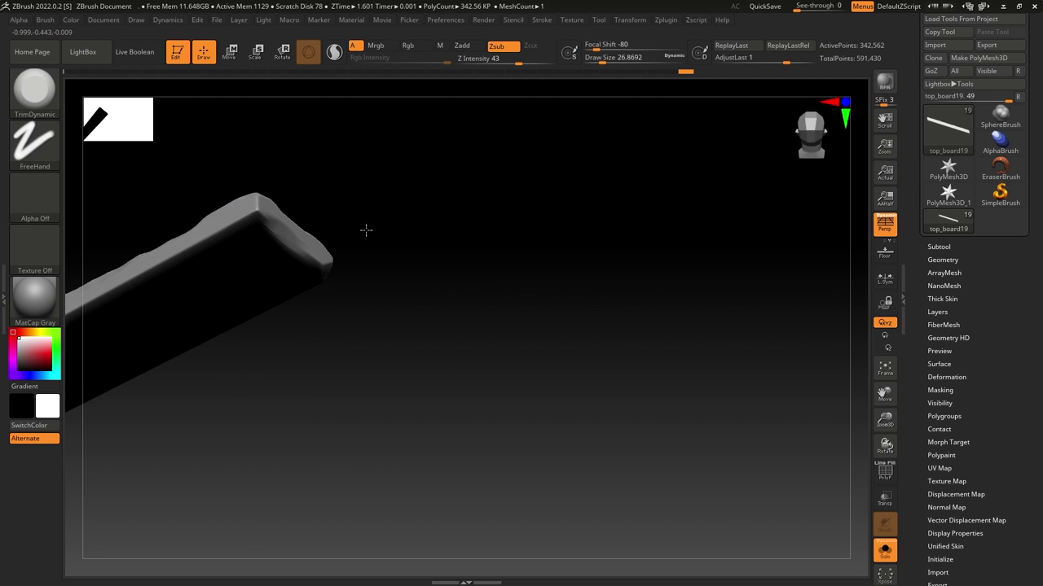
pyautogui.moveTo(269, 213); pyautogui.dragTo(262, 197)
pyautogui.moveTo(324, 184)
pyautogui.mouseDown()
pyautogui.moveTo(341, 129)
pyautogui.moveTo(435, 172)
pyautogui.moveTo(321, 212)
pyautogui.mouseUp()
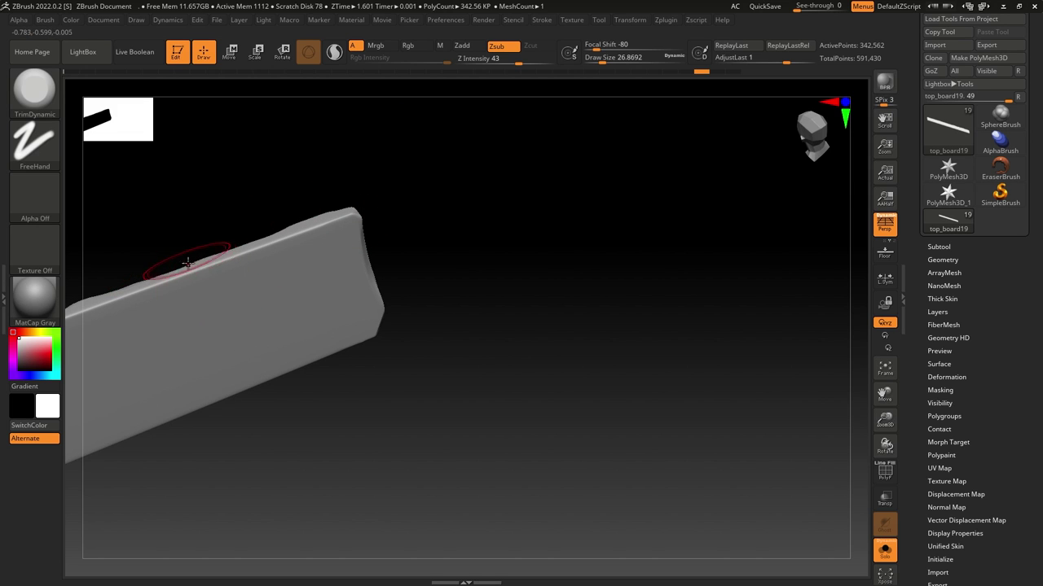
# Trim irregular chips along the long upper edge on the beam's back side with TrimDynamic at Draw Size about 27.
pyautogui.moveTo(182, 278)
pyautogui.mouseDown()
pyautogui.moveTo(337, 235)
pyautogui.moveTo(337, 218)
pyautogui.moveTo(351, 286)
pyautogui.moveTo(286, 326)
pyautogui.moveTo(290, 267)
pyautogui.moveTo(338, 239)
pyautogui.moveTo(214, 274)
pyautogui.moveTo(223, 329)
pyautogui.moveTo(226, 303)
pyautogui.moveTo(207, 351)
pyautogui.moveTo(258, 400)
pyautogui.moveTo(202, 378)
pyautogui.moveTo(193, 391)
pyautogui.moveTo(380, 405)
pyautogui.moveTo(277, 421)
pyautogui.moveTo(279, 453)
pyautogui.moveTo(183, 303)
pyautogui.mouseUp()
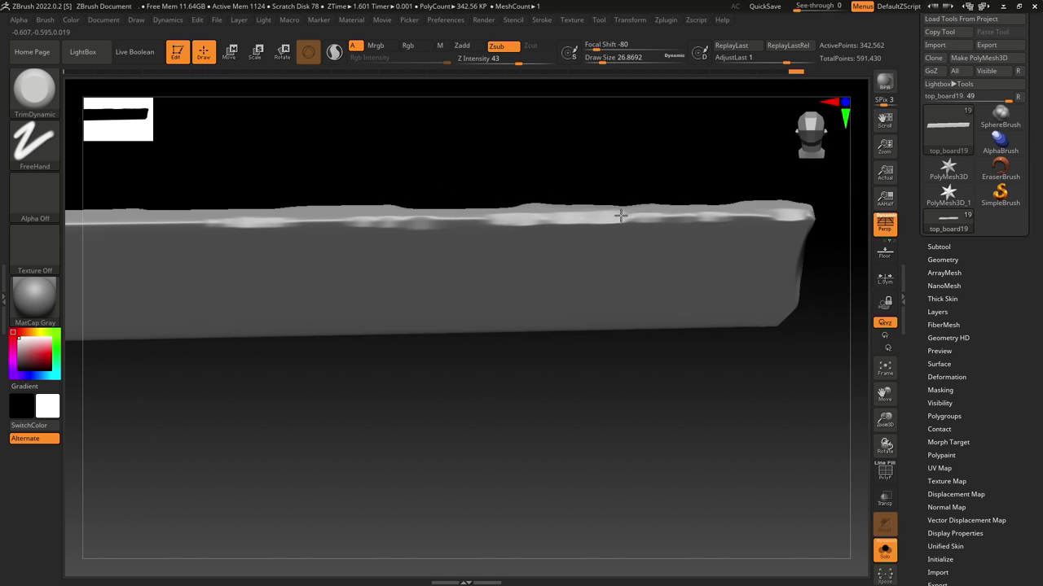
pyautogui.moveTo(566, 340); pyautogui.dragTo(562, 296)
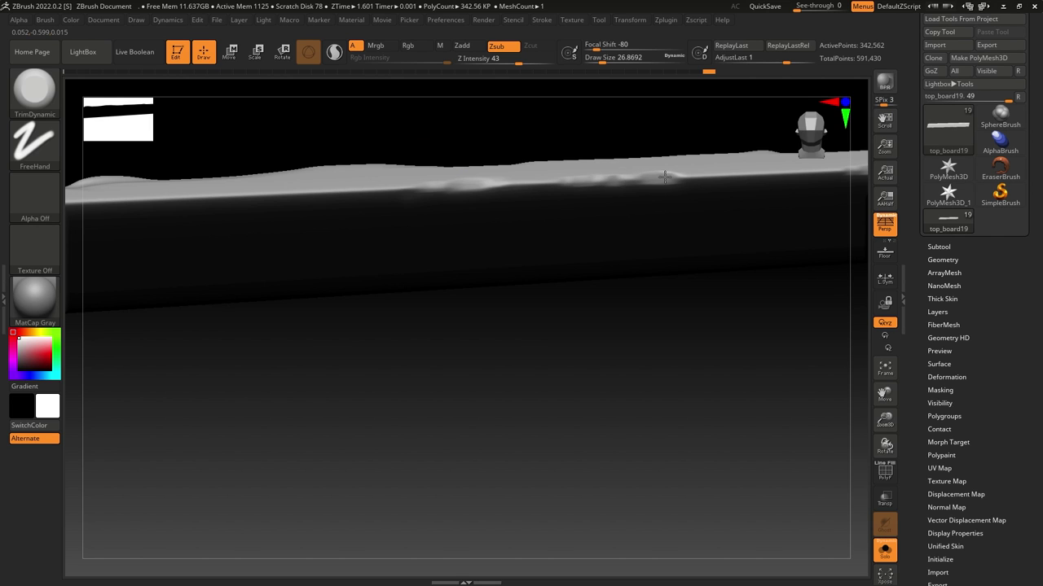
pyautogui.moveTo(664, 177); pyautogui.dragTo(589, 174)
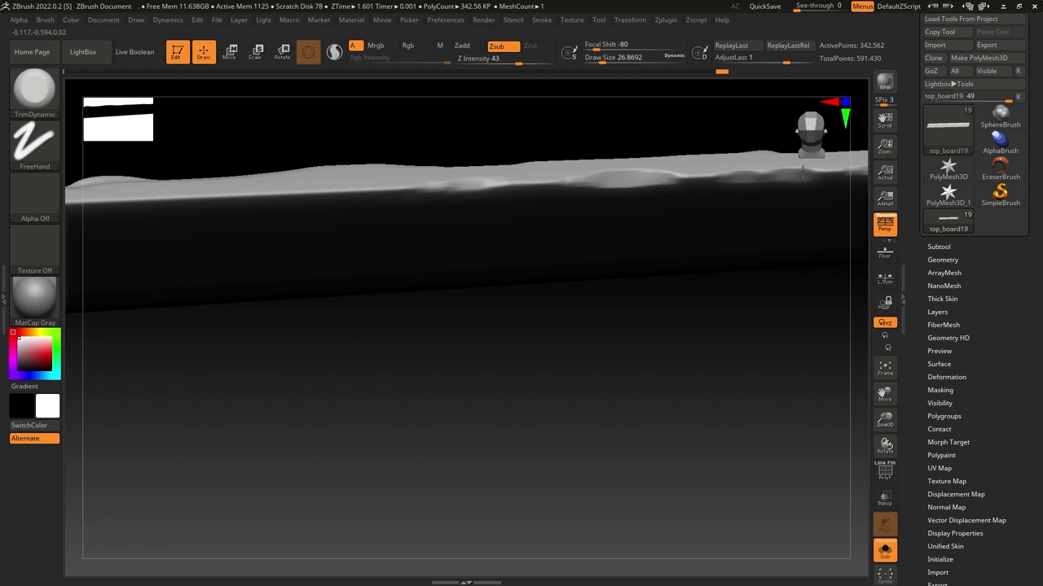
pyautogui.moveTo(480, 322); pyautogui.dragTo(467, 341)
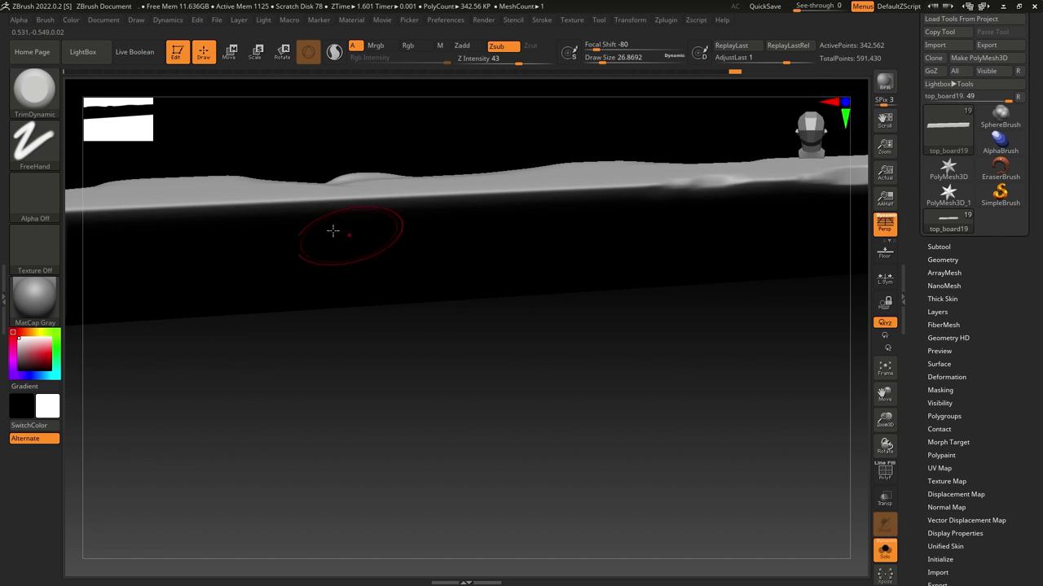
pyautogui.moveTo(367, 349); pyautogui.dragTo(400, 361)
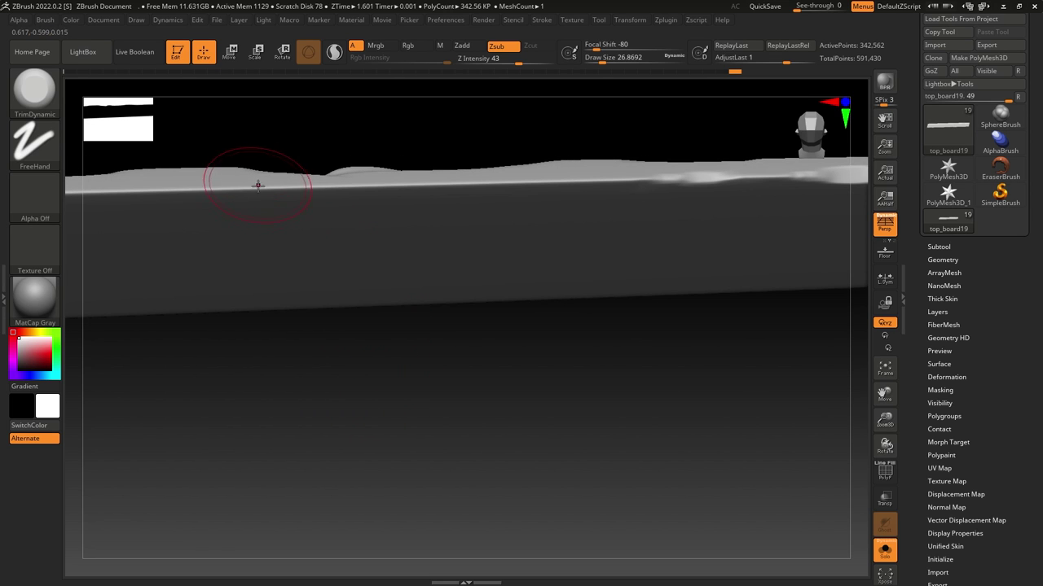
# Chip the front long edge of the board with TrimDynamic strokes, working along it to the board's end.
pyautogui.moveTo(264, 186); pyautogui.dragTo(609, 186)
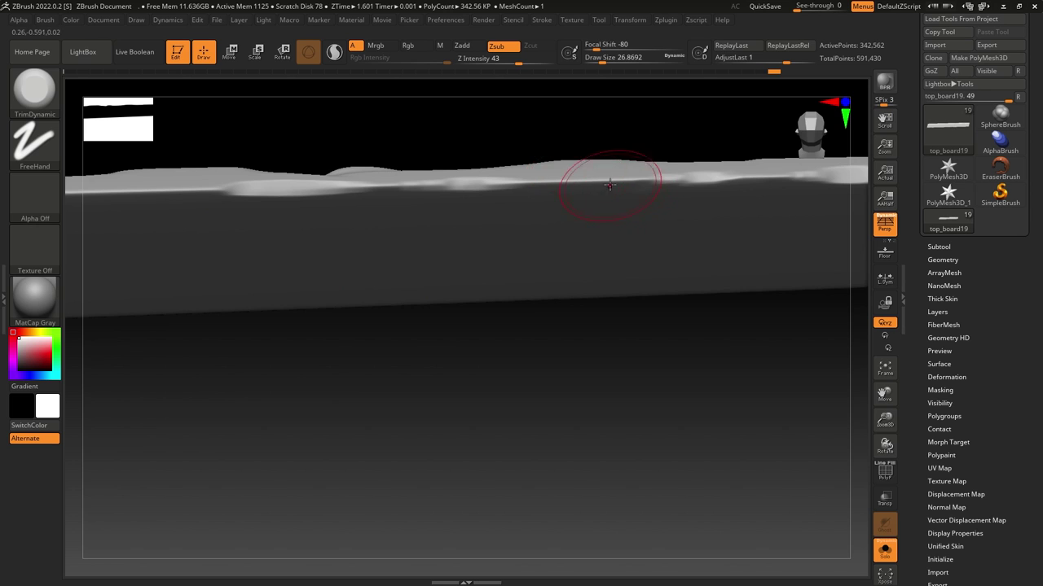
pyautogui.moveTo(239, 366)
pyautogui.mouseDown()
pyautogui.moveTo(372, 386)
pyautogui.moveTo(358, 368)
pyautogui.mouseUp()
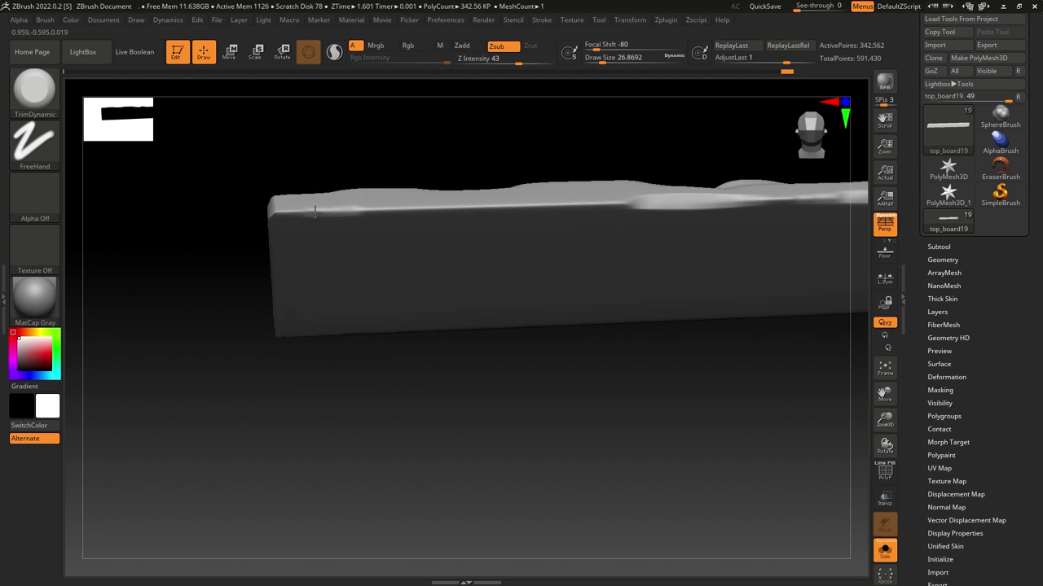
pyautogui.moveTo(314, 211)
pyautogui.mouseDown()
pyautogui.moveTo(395, 200)
pyautogui.moveTo(599, 211)
pyautogui.moveTo(581, 211)
pyautogui.mouseUp()
# Wear down the corner and short edges at the board's end with TrimDynamic strokes.
pyautogui.moveTo(197, 339); pyautogui.dragTo(215, 326)
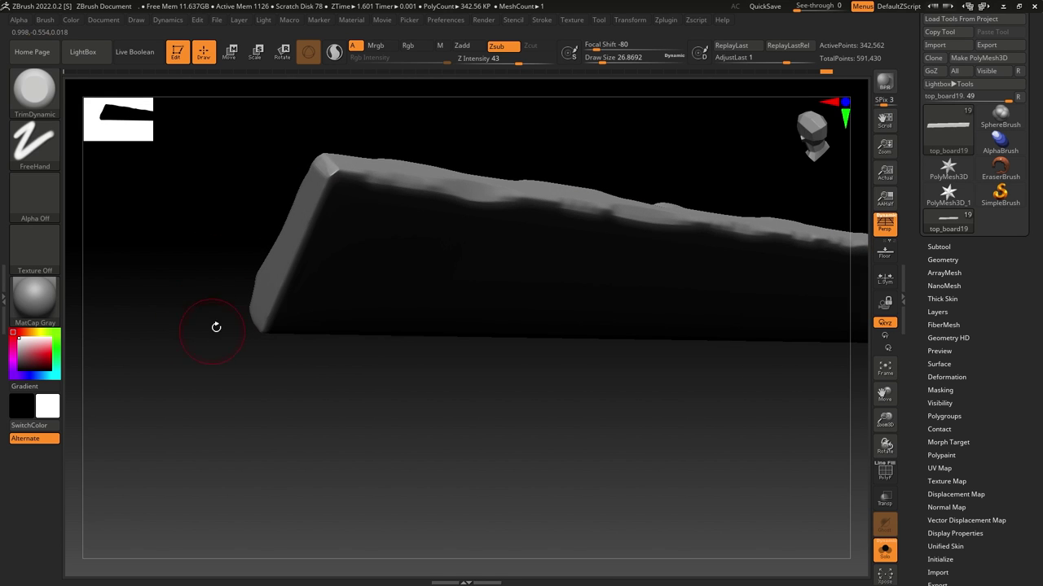
pyautogui.moveTo(326, 194); pyautogui.dragTo(309, 217)
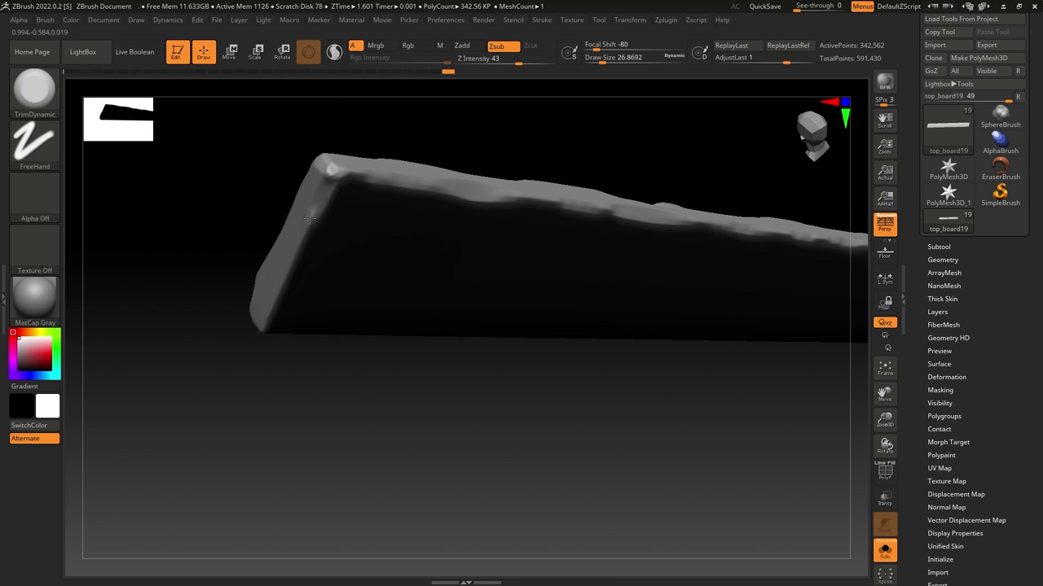
pyautogui.moveTo(274, 392); pyautogui.dragTo(275, 337)
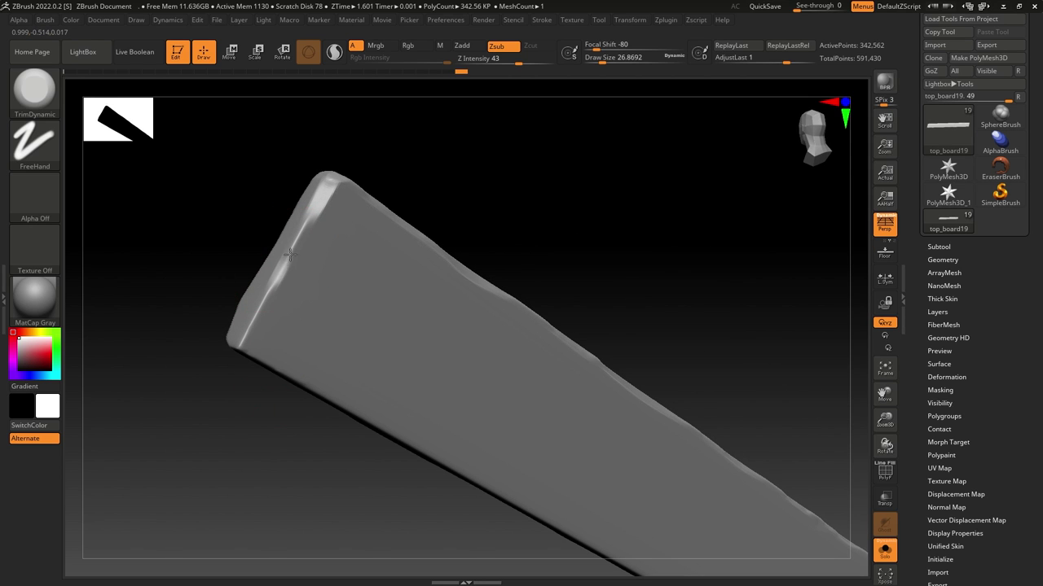
pyautogui.moveTo(198, 384); pyautogui.dragTo(202, 419)
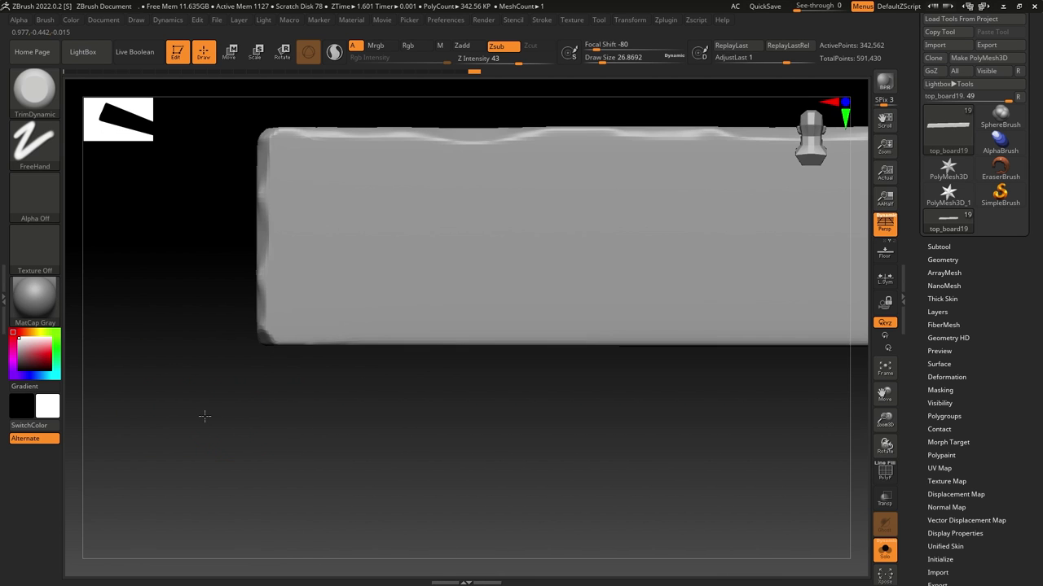
# Chip the first stretch of the untouched long edge from the board's end, reducing the Draw Size to 14.19857 along the way.
pyautogui.moveTo(373, 490); pyautogui.dragTo(380, 432)
pyautogui.moveTo(282, 334); pyautogui.dragTo(381, 342)
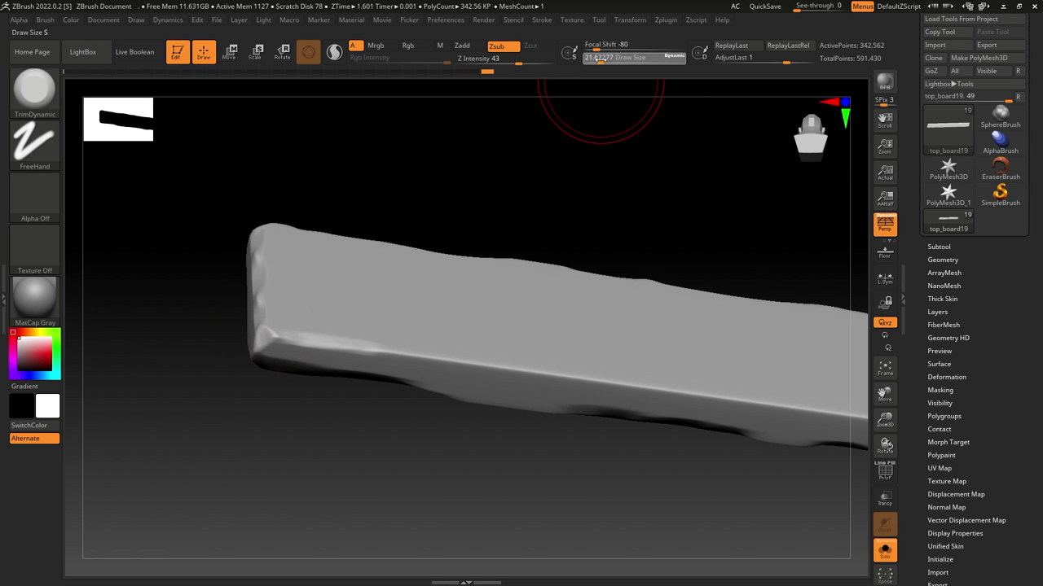
pyautogui.moveTo(602, 59); pyautogui.dragTo(597, 60)
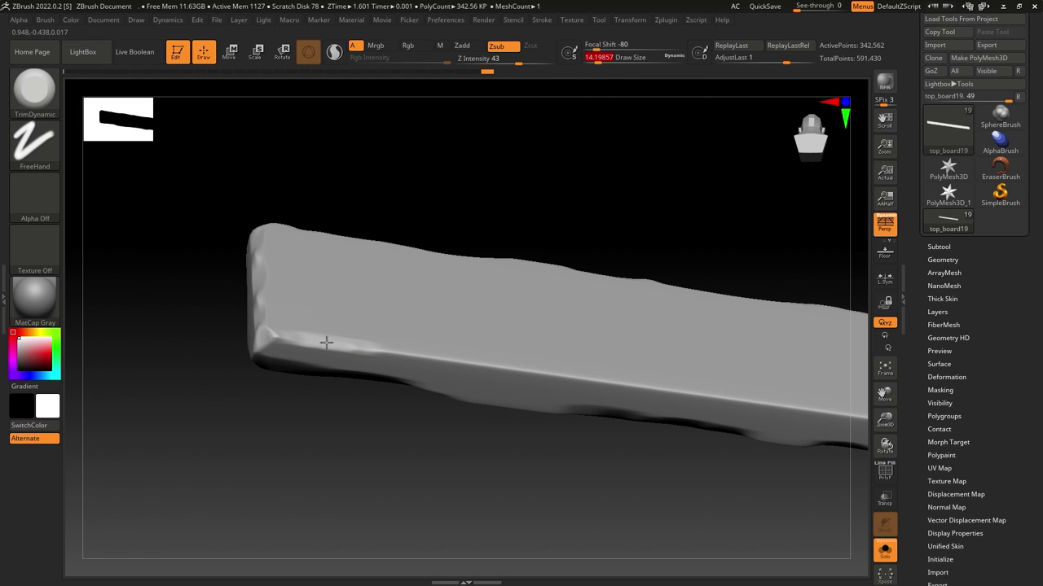
pyautogui.moveTo(326, 345); pyautogui.dragTo(505, 363)
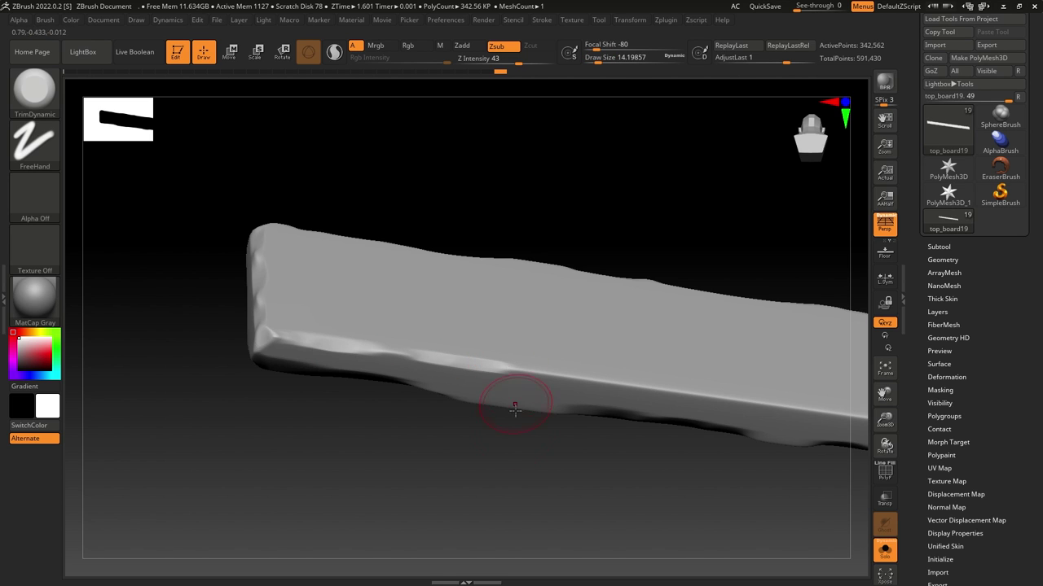
pyautogui.moveTo(521, 494); pyautogui.dragTo(312, 366)
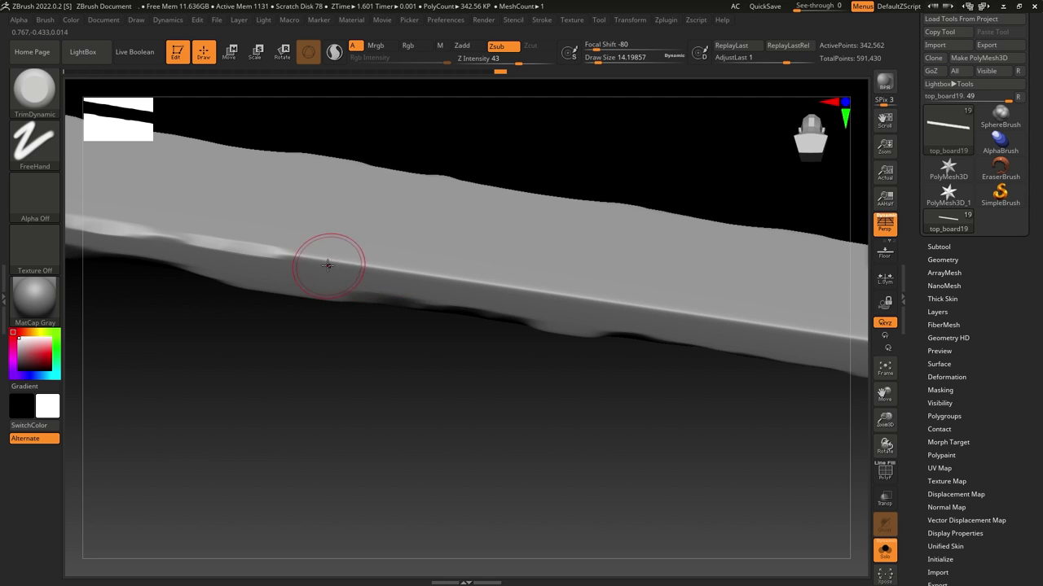
pyautogui.moveTo(438, 275)
pyautogui.mouseDown()
pyautogui.moveTo(521, 272)
pyautogui.moveTo(491, 284)
pyautogui.moveTo(596, 307)
pyautogui.mouseUp()
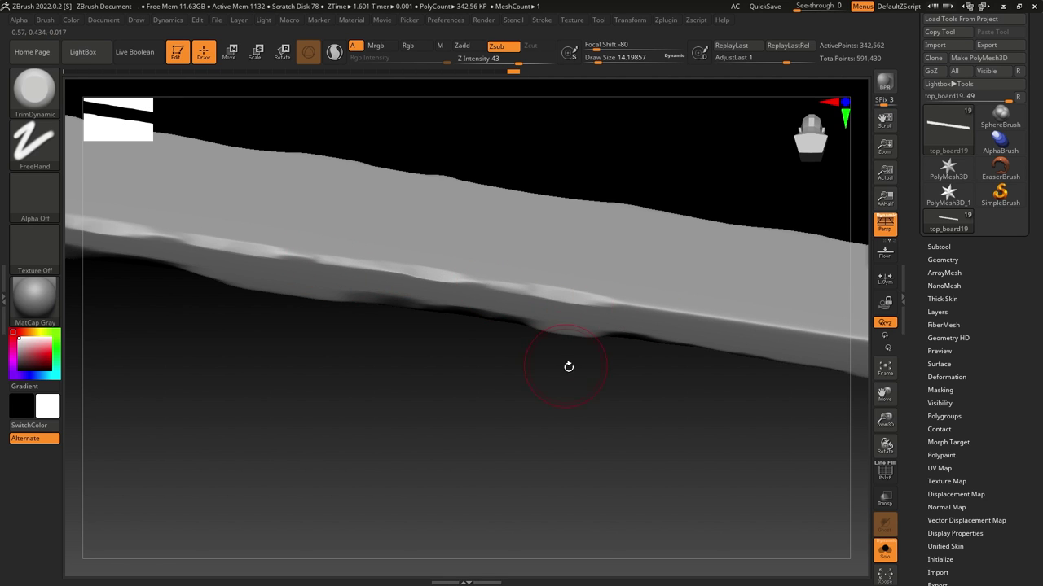
# Continue the irregular TrimDynamic chipping along the middle stretch of the same long edge.
pyautogui.moveTo(595, 415); pyautogui.dragTo(437, 305)
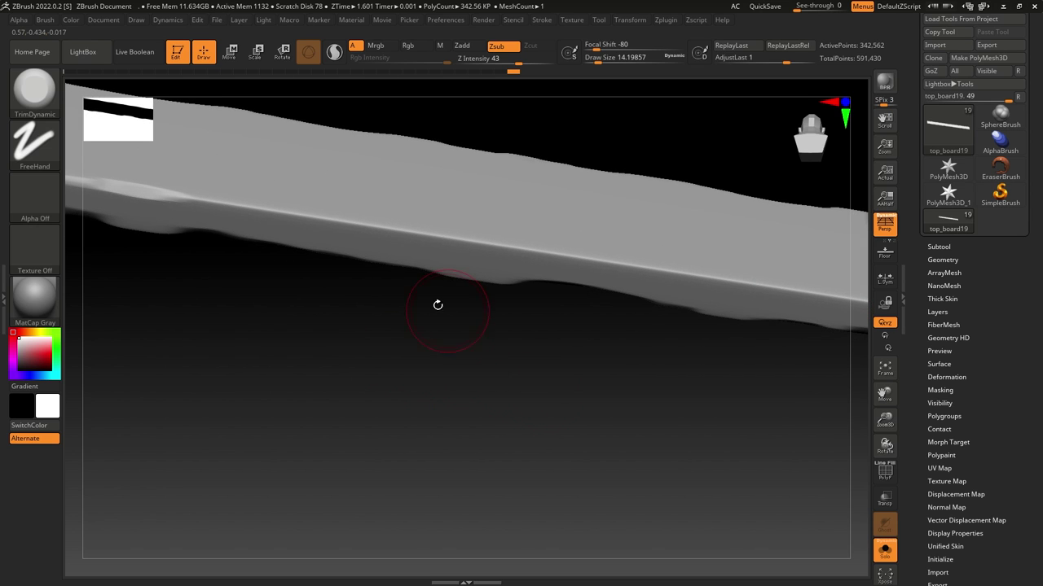
pyautogui.moveTo(227, 205); pyautogui.dragTo(403, 232)
pyautogui.keyDown('alt'); pyautogui.moveTo(463, 325); pyautogui.dragTo(310, 290); pyautogui.keyUp('alt')
pyautogui.moveTo(316, 212)
pyautogui.mouseDown()
pyautogui.moveTo(423, 223)
pyautogui.moveTo(525, 259)
pyautogui.mouseUp()
pyautogui.moveTo(526, 273)
pyautogui.mouseDown()
pyautogui.moveTo(526, 334)
pyautogui.moveTo(451, 316)
pyautogui.moveTo(428, 259)
pyautogui.mouseUp()
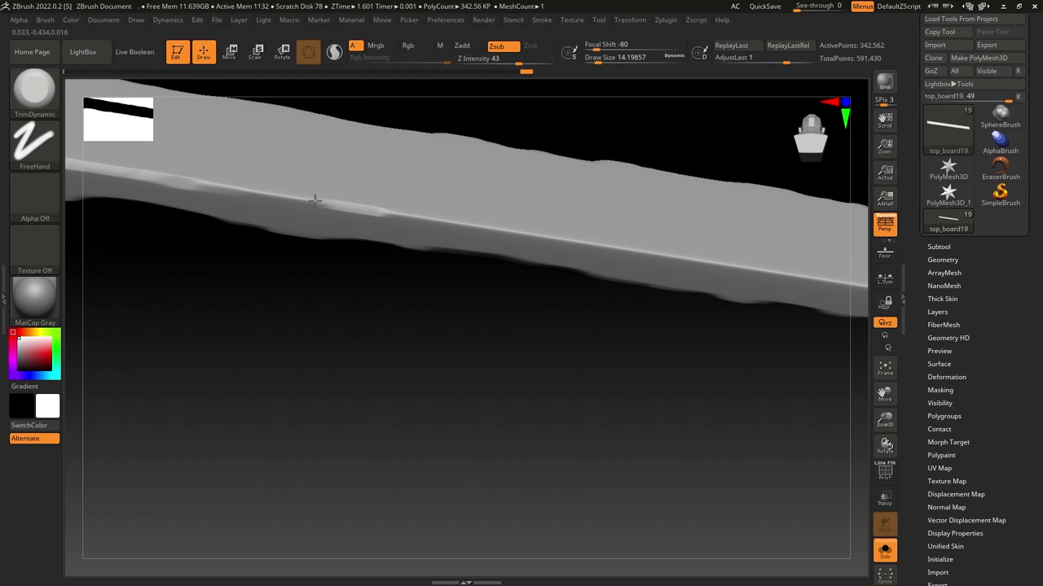
pyautogui.moveTo(316, 199); pyautogui.dragTo(477, 232)
# Finish chipping the remaining stretch of the same long edge up to the board's far end.
pyautogui.moveTo(505, 302); pyautogui.dragTo(293, 250)
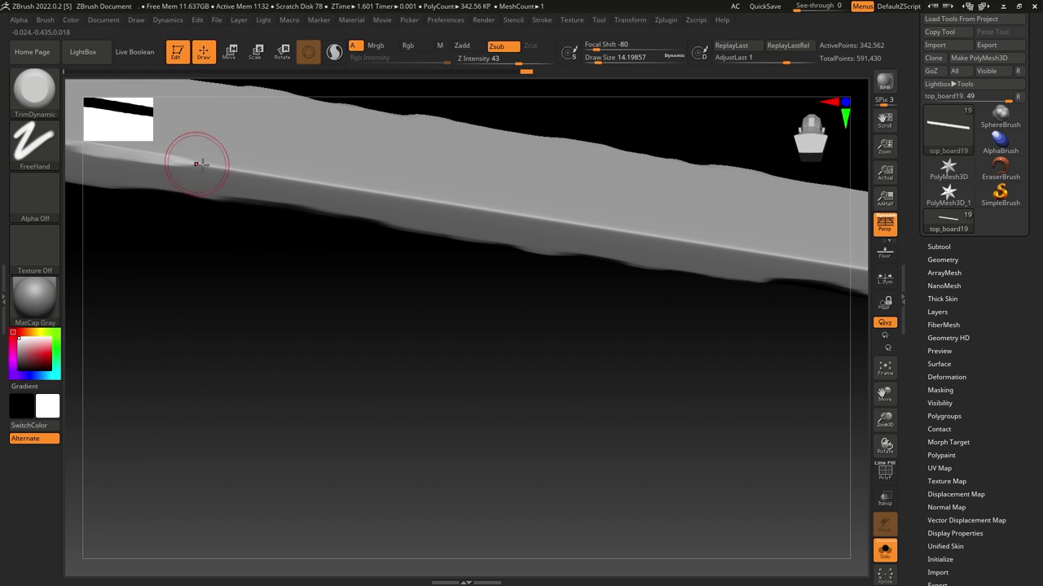
pyautogui.moveTo(197, 164); pyautogui.dragTo(462, 209)
pyautogui.moveTo(527, 220); pyautogui.dragTo(615, 238)
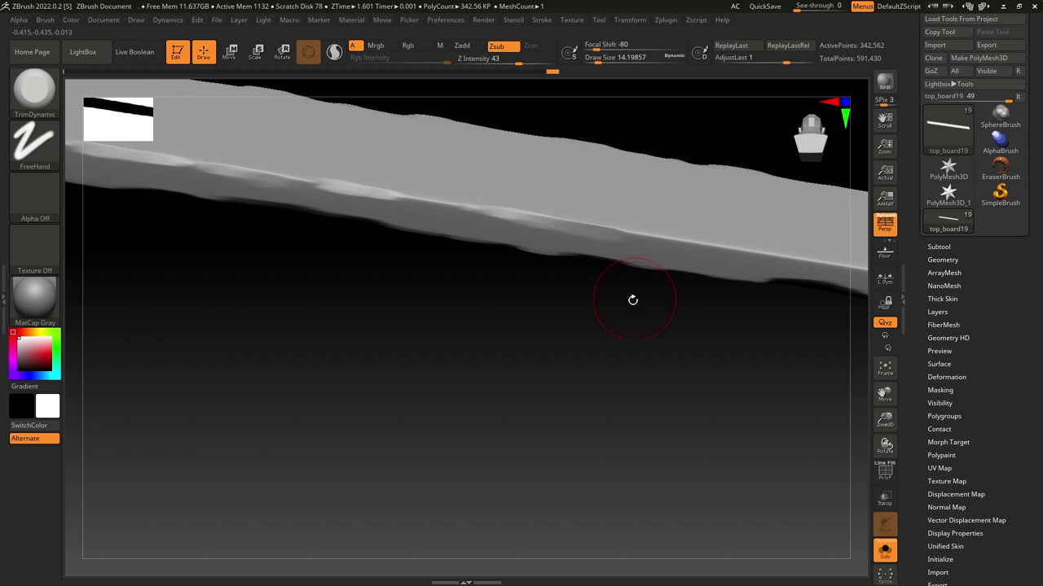
pyautogui.moveTo(633, 300); pyautogui.dragTo(364, 249)
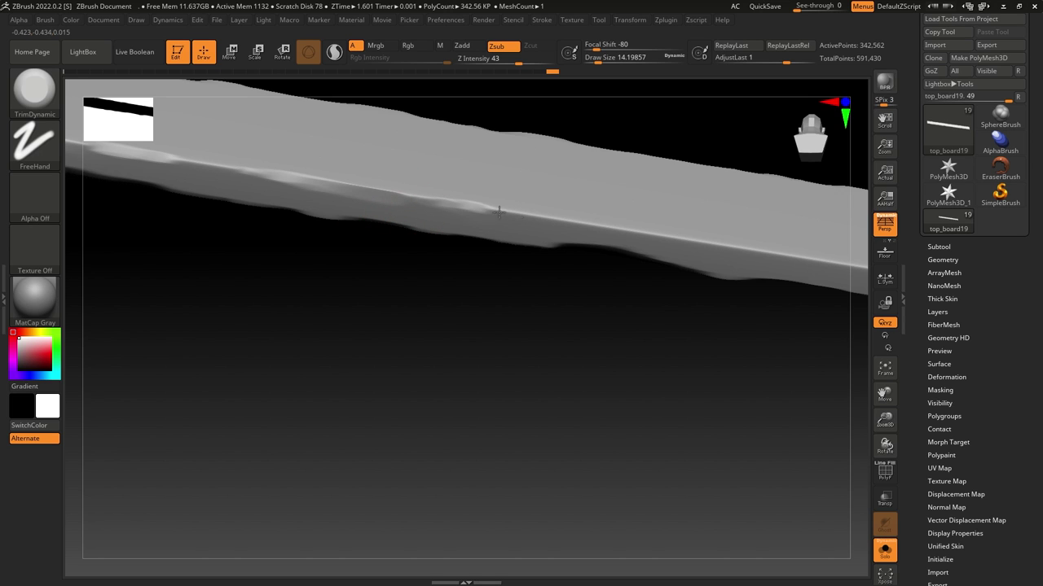
pyautogui.moveTo(574, 320); pyautogui.dragTo(479, 280)
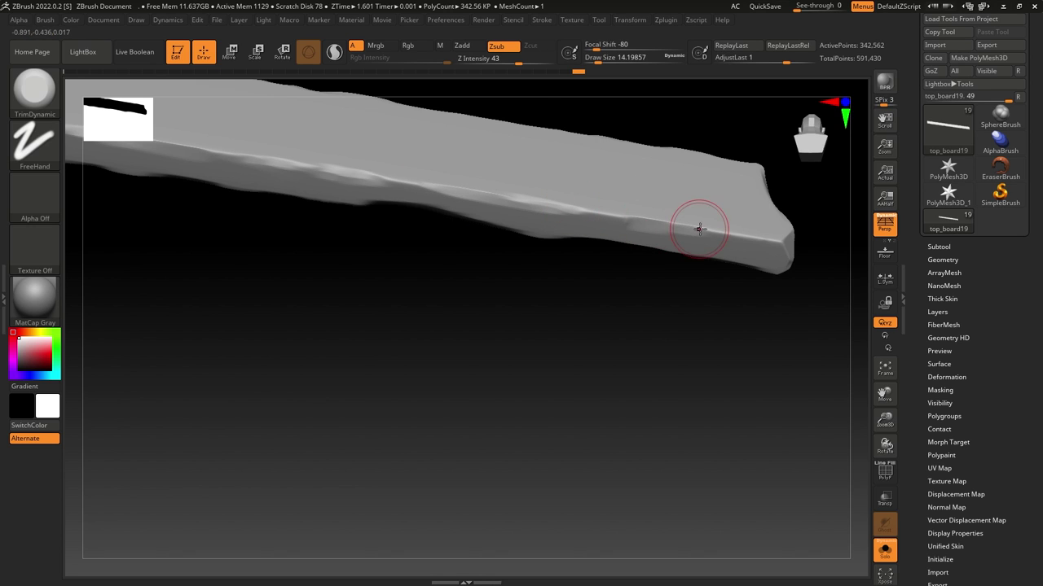
# Switch from TrimDynamic to the Standard sculpting brush for the board's flat front face.
pyautogui.moveTo(717, 281)
pyautogui.mouseDown()
pyautogui.moveTo(633, 304)
pyautogui.moveTo(568, 223)
pyautogui.moveTo(577, 217)
pyautogui.moveTo(635, 298)
pyautogui.moveTo(750, 358)
pyautogui.moveTo(748, 348)
pyautogui.mouseUp()
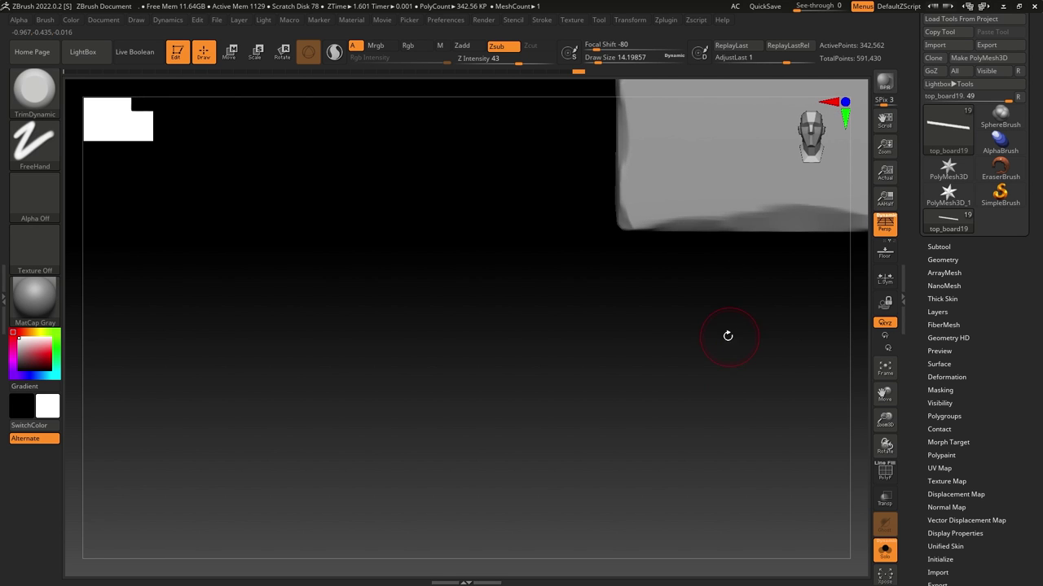
pyautogui.press('f')
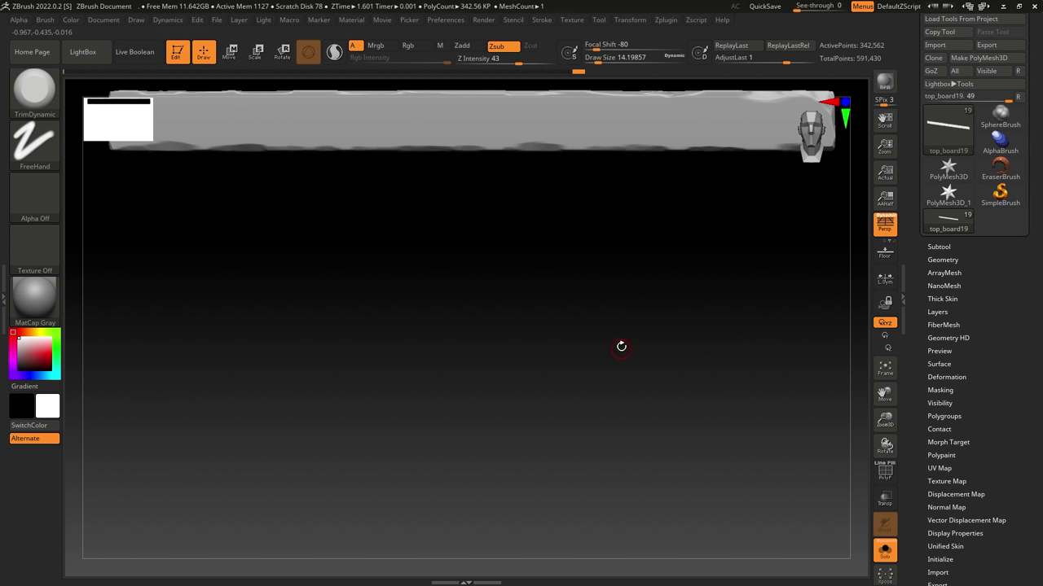
pyautogui.moveTo(621, 346); pyautogui.dragTo(598, 380)
pyautogui.keyDown('alt'); pyautogui.moveTo(547, 349); pyautogui.dragTo(515, 397); pyautogui.keyUp('alt')
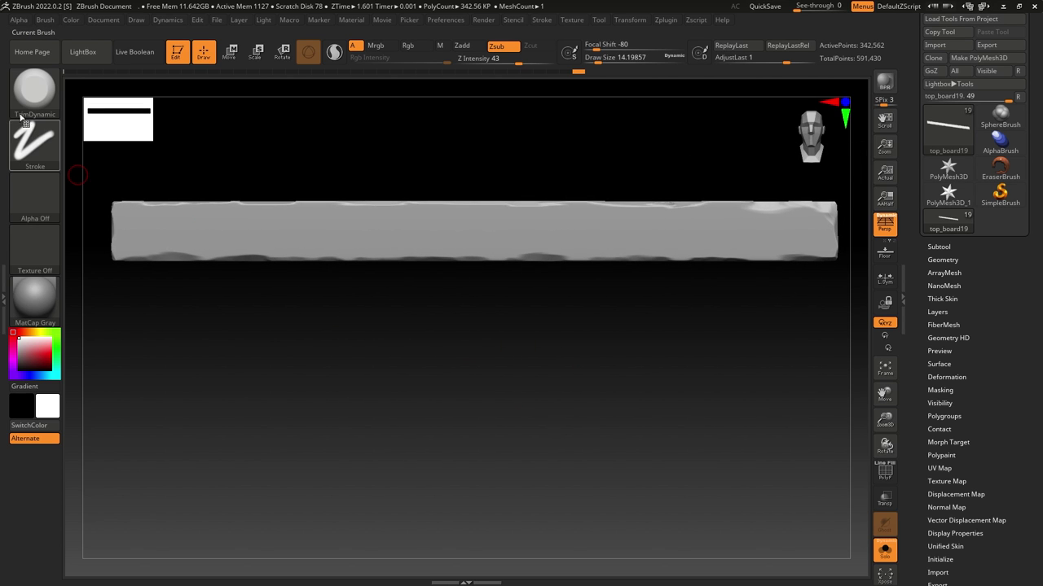
pyautogui.click(37, 94)
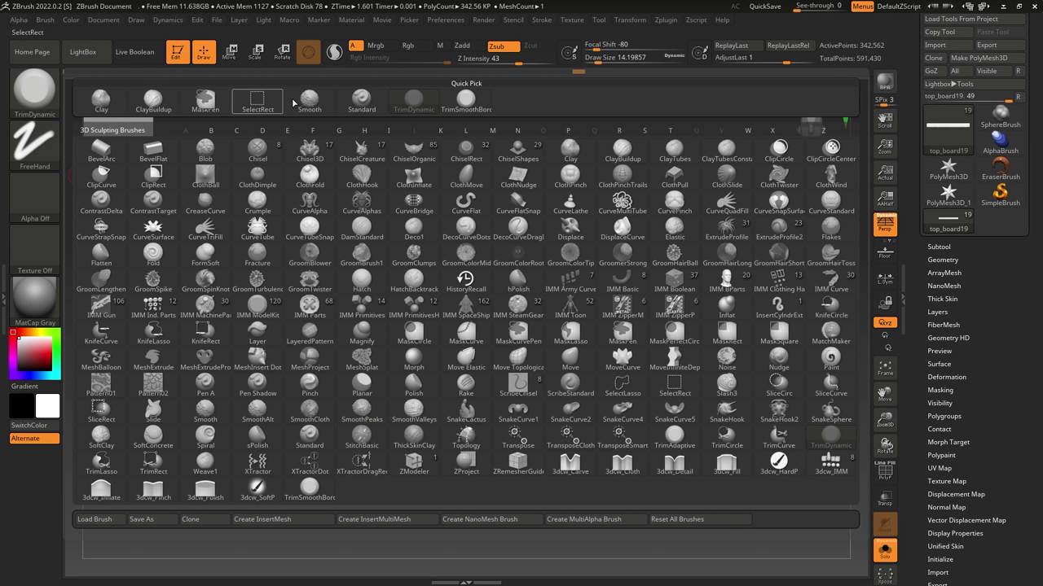
pyautogui.click(361, 99)
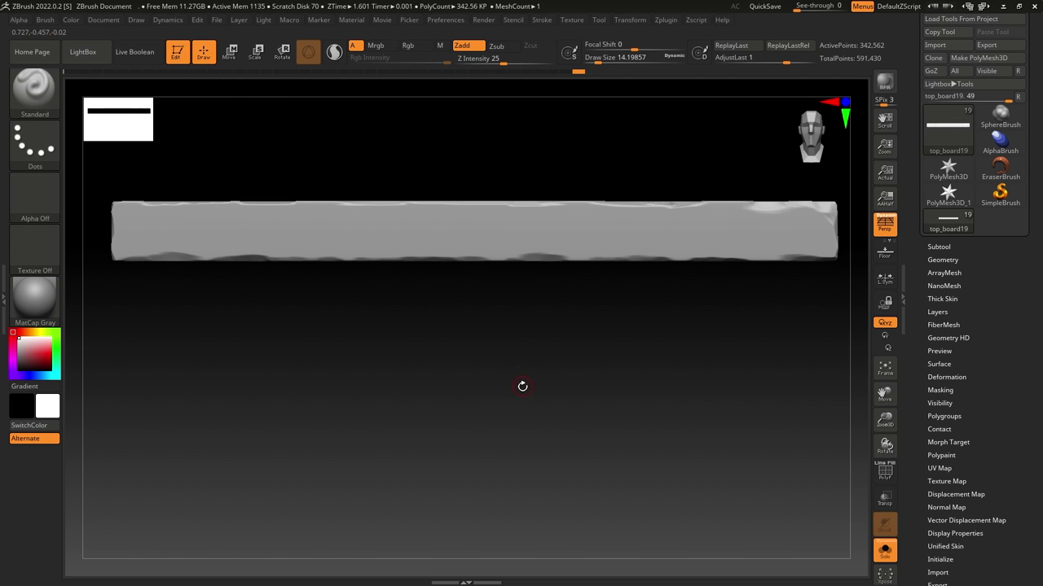
# Import the Alpha image from the Wood folder as the brush alpha and set the stroke type to DragRect.
pyautogui.click(34, 196)
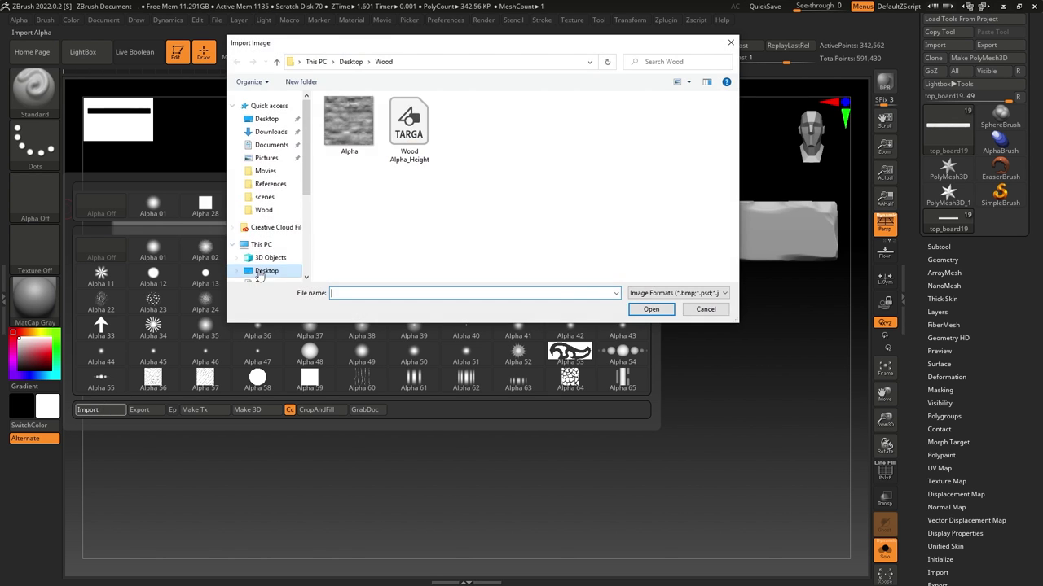
pyautogui.click(349, 142)
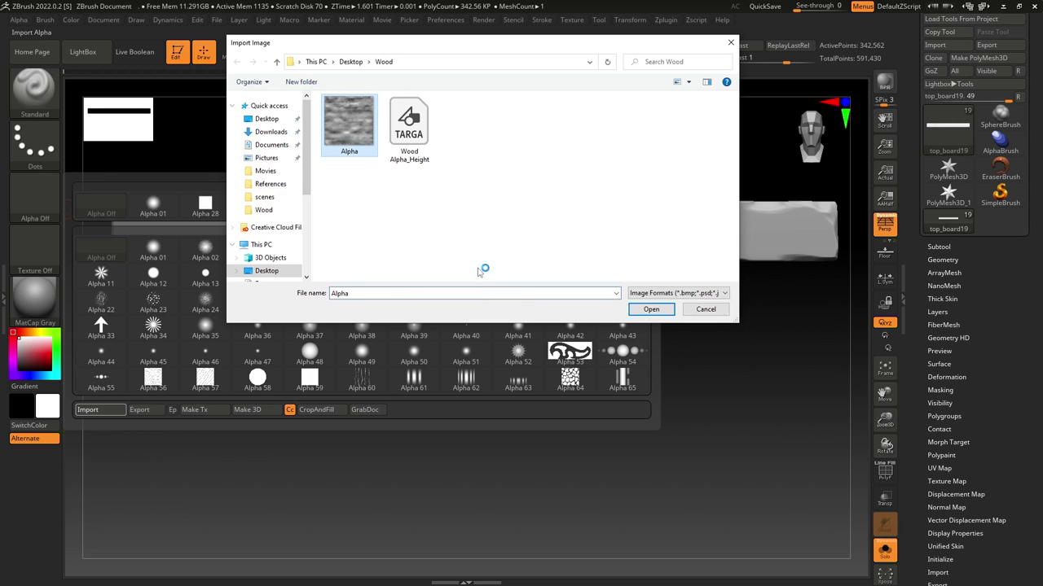
pyautogui.click(650, 309)
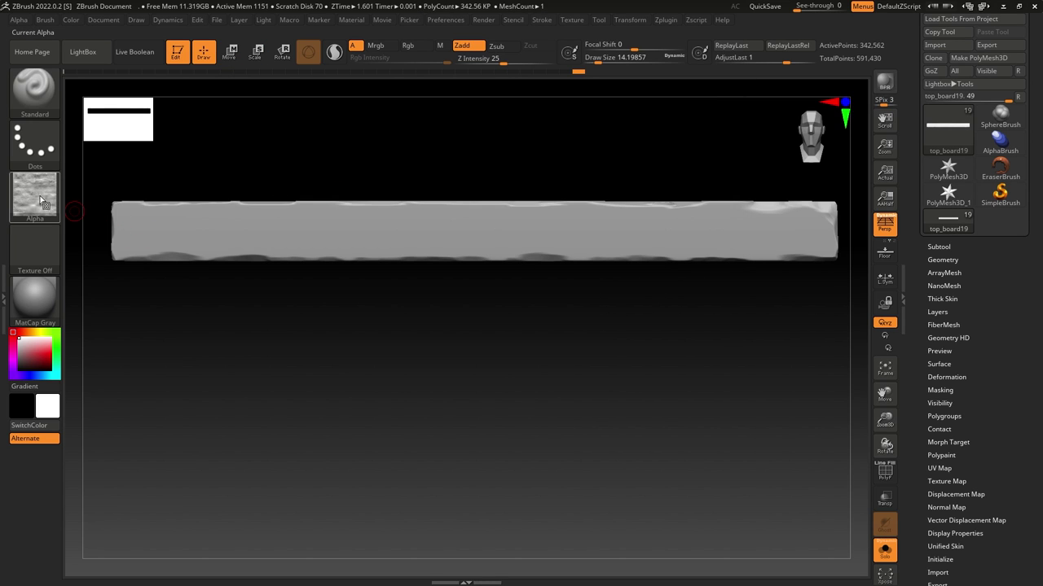
pyautogui.click(40, 151)
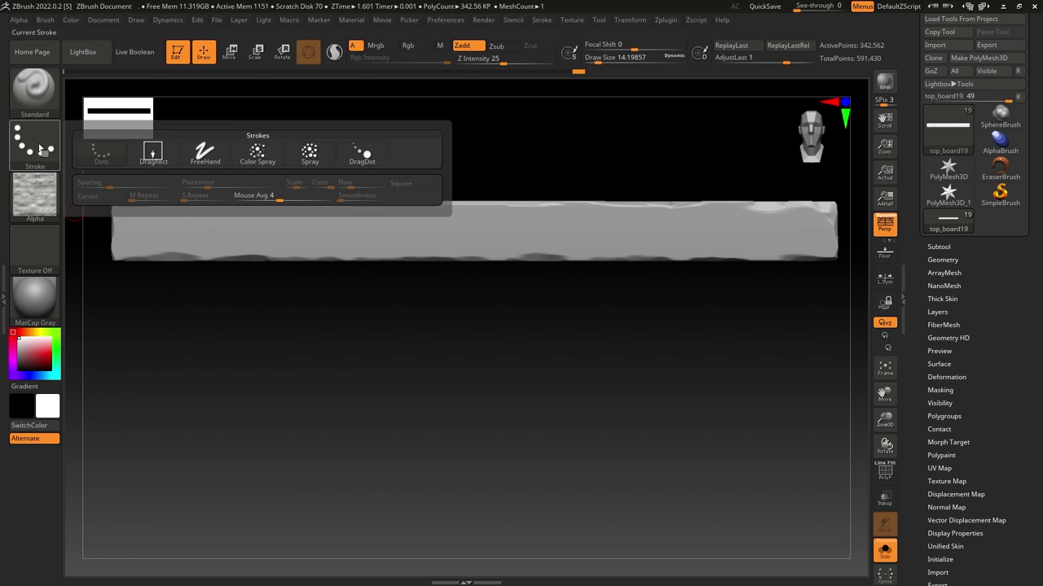
pyautogui.click(151, 155)
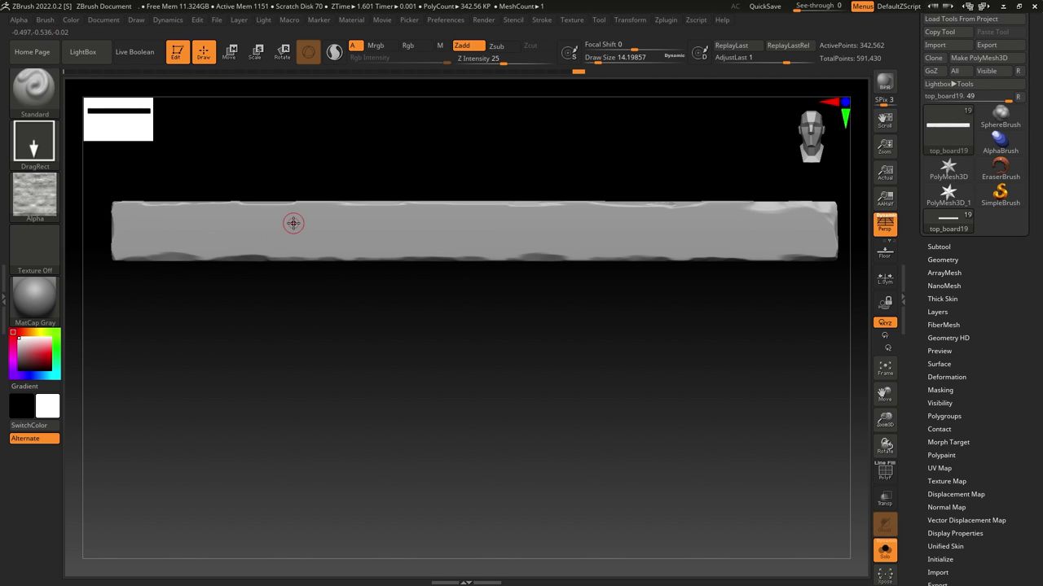
# Try stamping the wood grain alpha on the left part of the board's face at Z Intensity 25, and undo it.
pyautogui.moveTo(291, 238)
pyautogui.mouseDown()
pyautogui.moveTo(286, 269)
pyautogui.moveTo(256, 304)
pyautogui.moveTo(250, 361)
pyautogui.moveTo(268, 405)
pyautogui.moveTo(262, 372)
pyautogui.mouseUp()
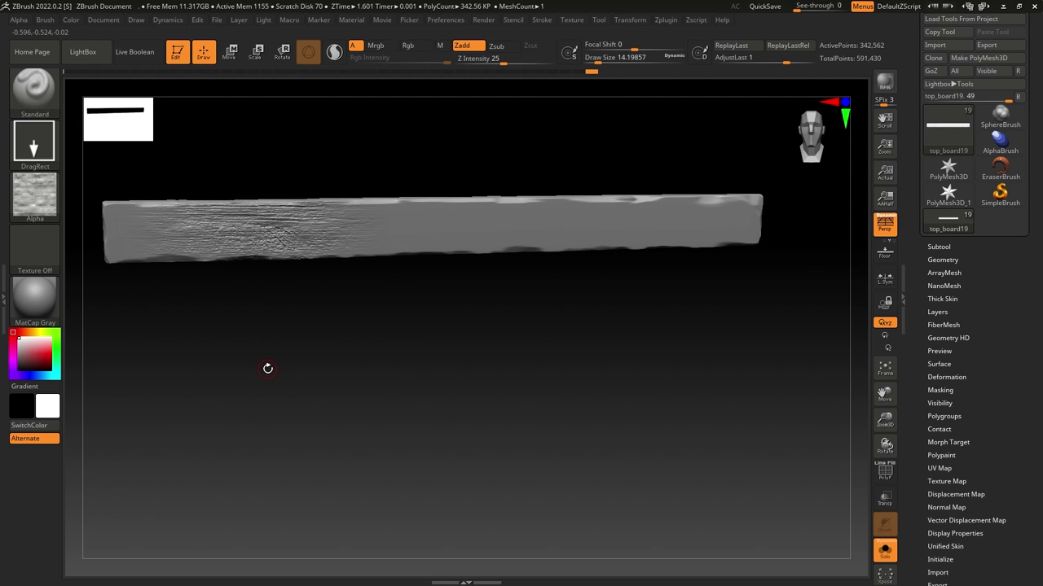
pyautogui.hotkey('ctrl', 'z')
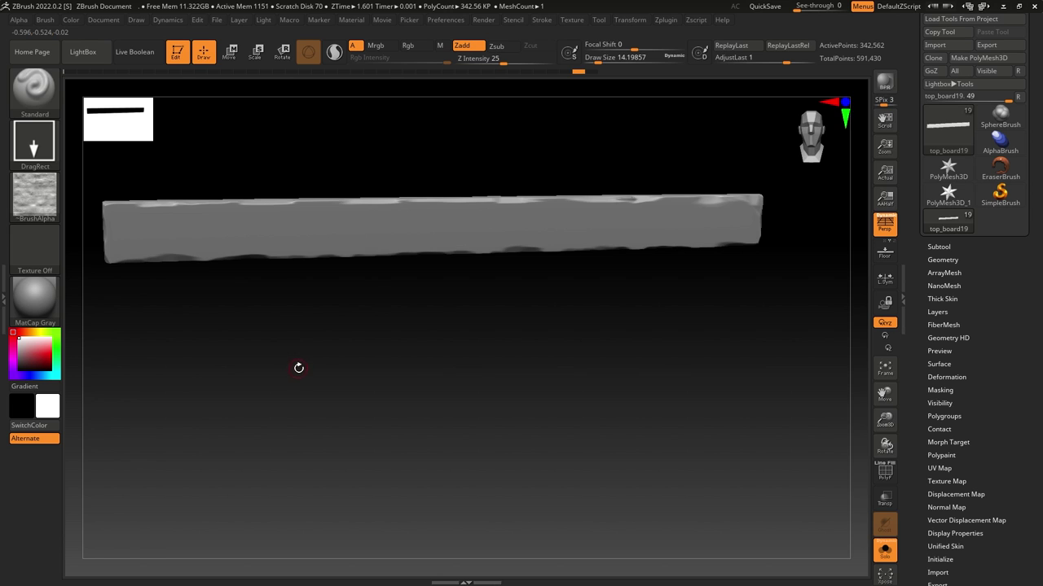
pyautogui.moveTo(299, 368); pyautogui.dragTo(290, 368)
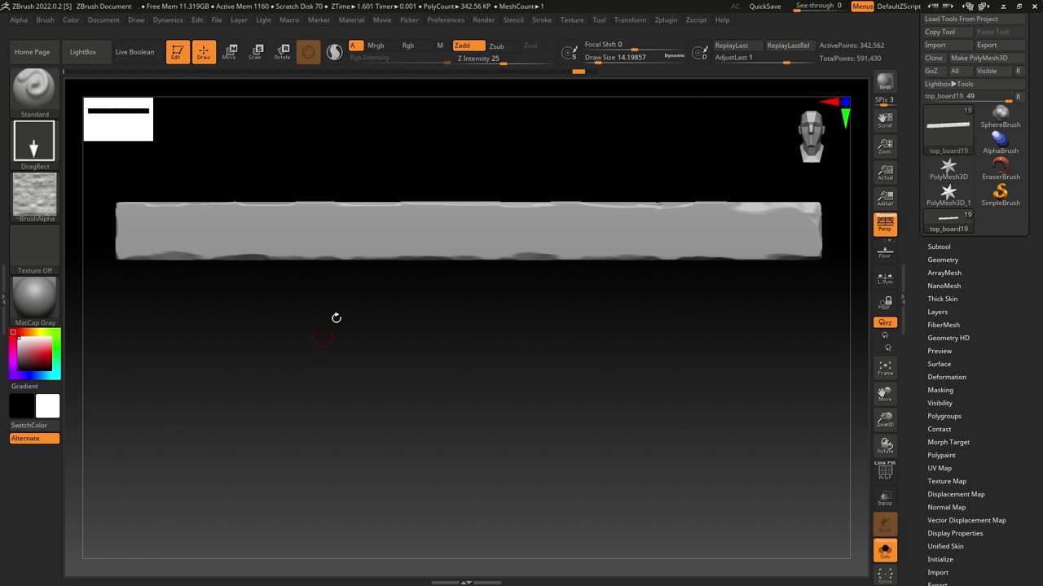
# Set Z Intensity to 7, Draw Size to 28.75 and Focal Shift to -30, and test a wood grain stamp at the board's left end.
pyautogui.moveTo(503, 61); pyautogui.dragTo(480, 60)
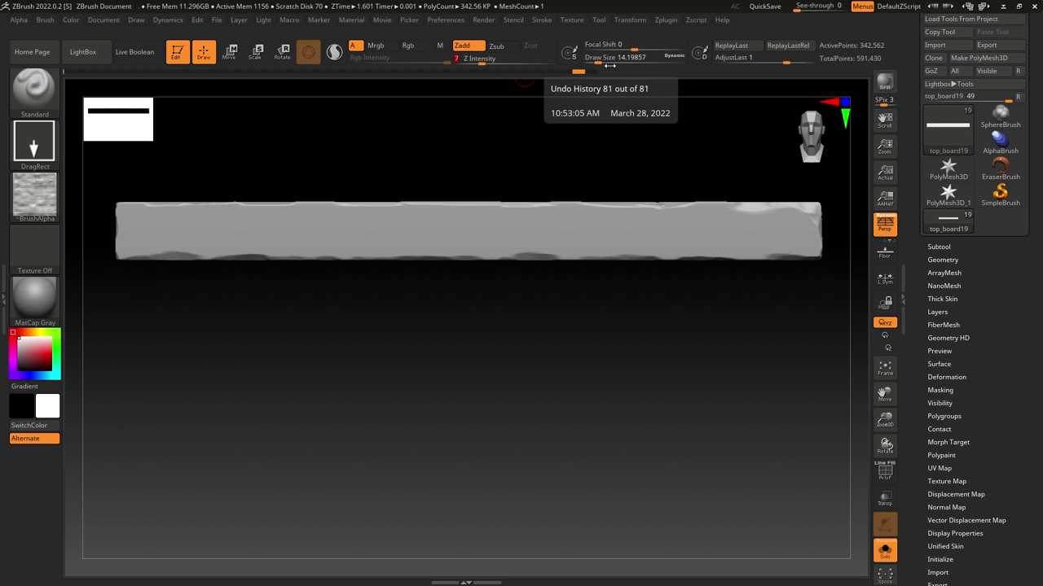
pyautogui.moveTo(610, 65)
pyautogui.mouseDown()
pyautogui.moveTo(601, 59)
pyautogui.moveTo(630, 48)
pyautogui.moveTo(617, 48)
pyautogui.mouseUp()
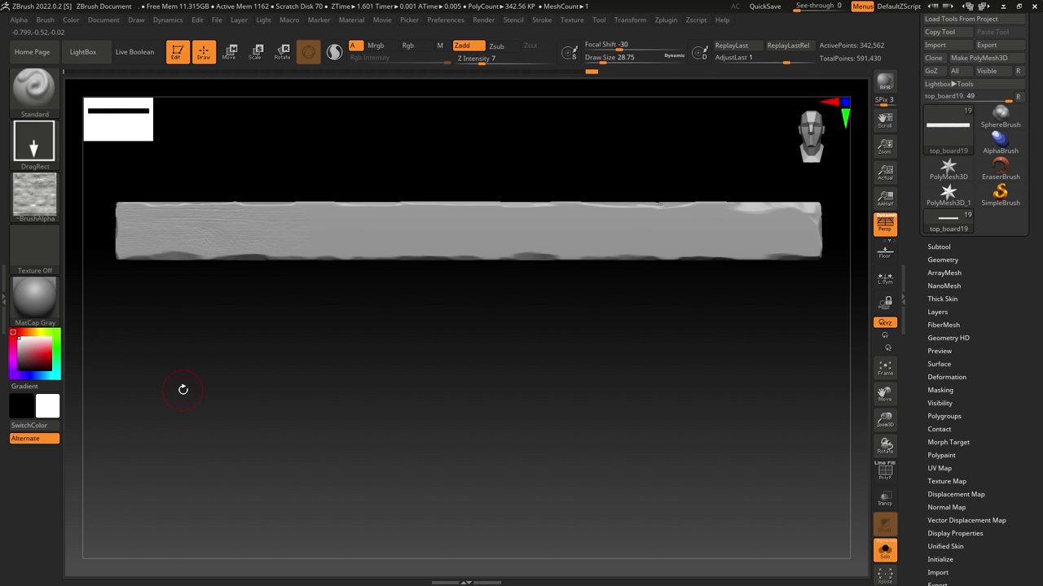
pyautogui.moveTo(182, 389)
pyautogui.mouseDown()
pyautogui.moveTo(207, 372)
pyautogui.moveTo(216, 400)
pyautogui.moveTo(214, 347)
pyautogui.moveTo(207, 365)
pyautogui.moveTo(215, 350)
pyautogui.moveTo(270, 389)
pyautogui.moveTo(265, 381)
pyautogui.mouseUp()
# Set the brush's Z Intensity to 13 and try another wood grain stamp at the left end of the board.
pyautogui.click(494, 55)
pyautogui.write('1')
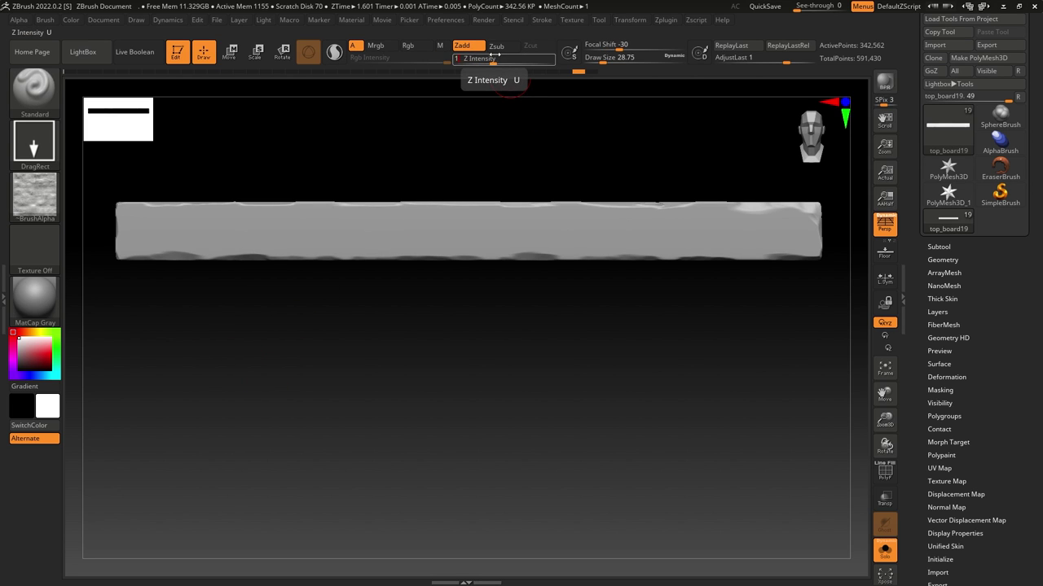
pyautogui.write('3')
pyautogui.press('Return')
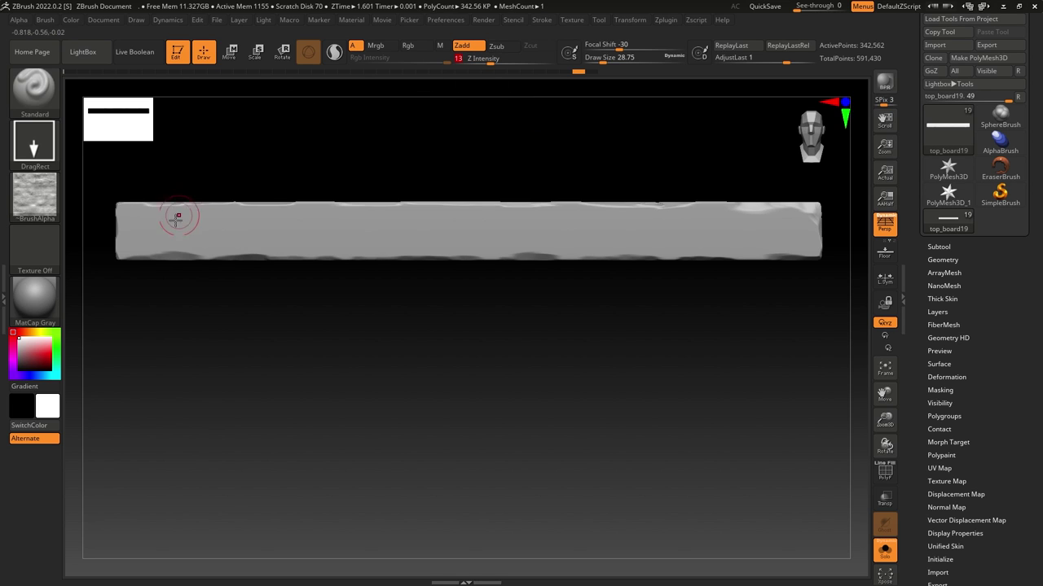
pyautogui.moveTo(168, 224); pyautogui.dragTo(215, 260)
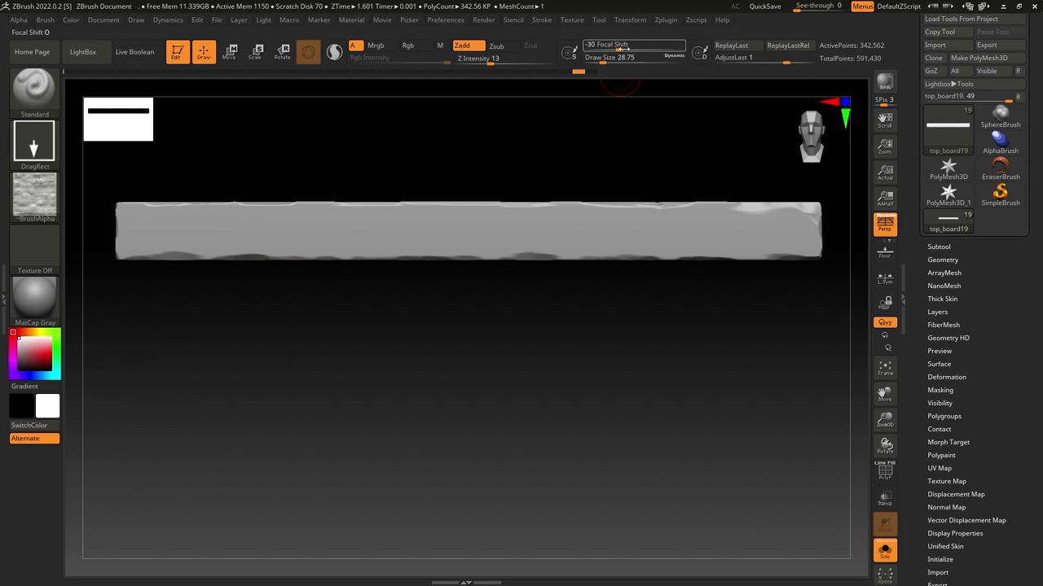
# Test the wood grain stamp at Focal Shift -3, and set Focal Shift to 98 to stamp grain on the board's left end.
pyautogui.moveTo(621, 49); pyautogui.dragTo(628, 49)
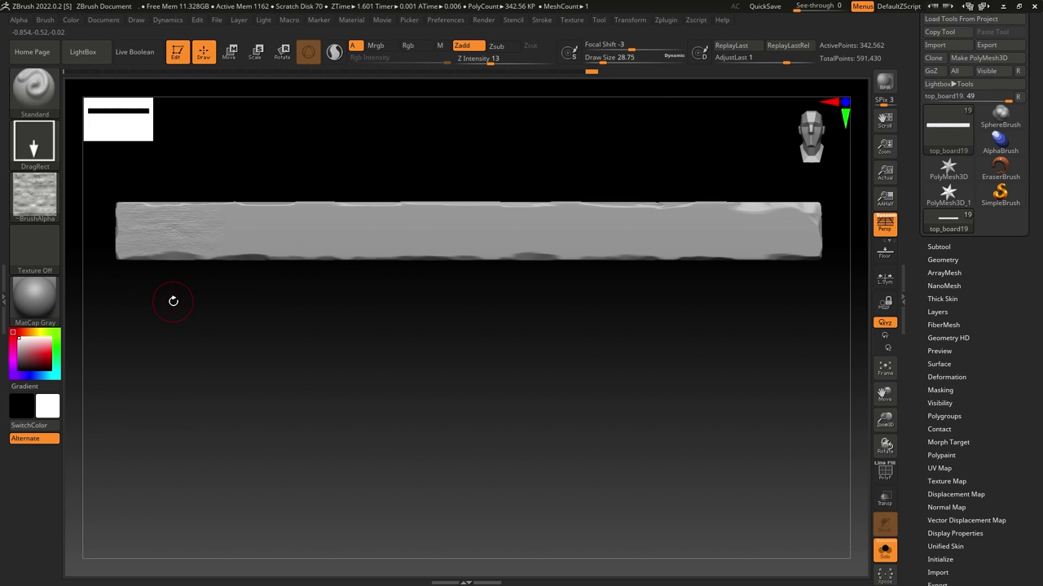
pyautogui.moveTo(629, 50); pyautogui.dragTo(681, 49)
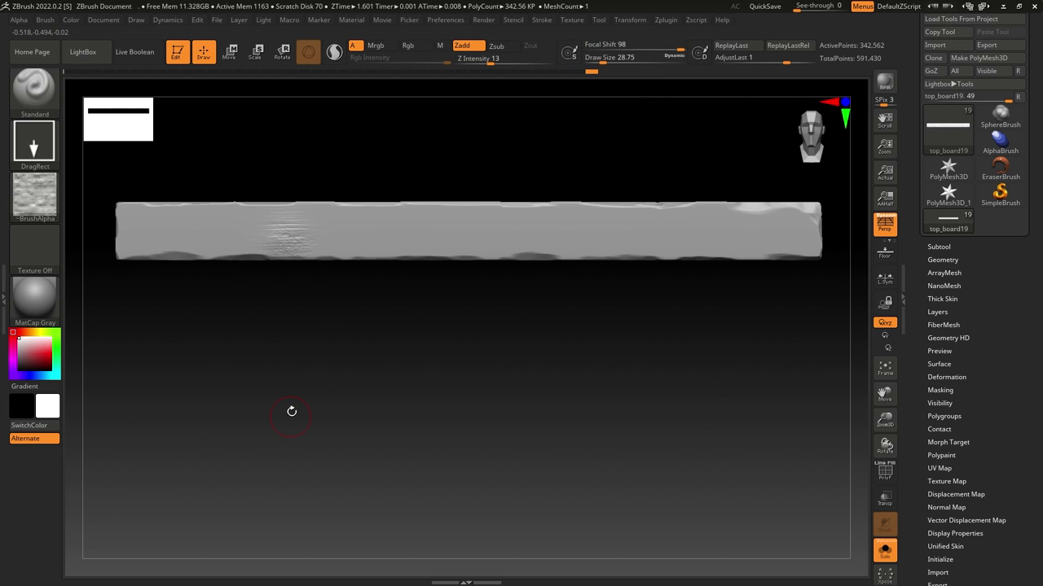
pyautogui.hotkey('ctrl', 'z')
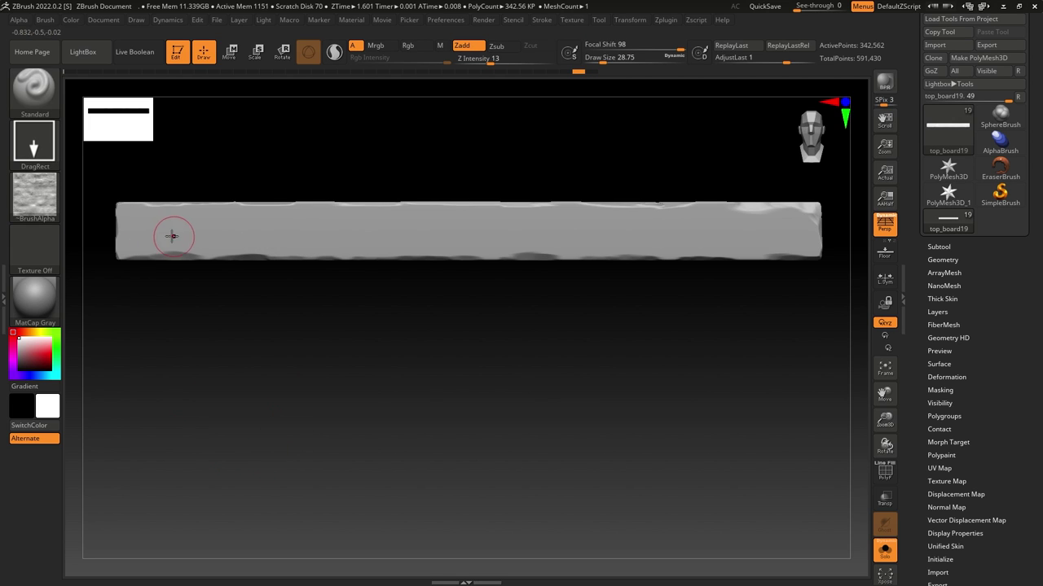
pyautogui.moveTo(150, 223); pyautogui.dragTo(171, 253)
pyautogui.moveTo(149, 396); pyautogui.dragTo(155, 471)
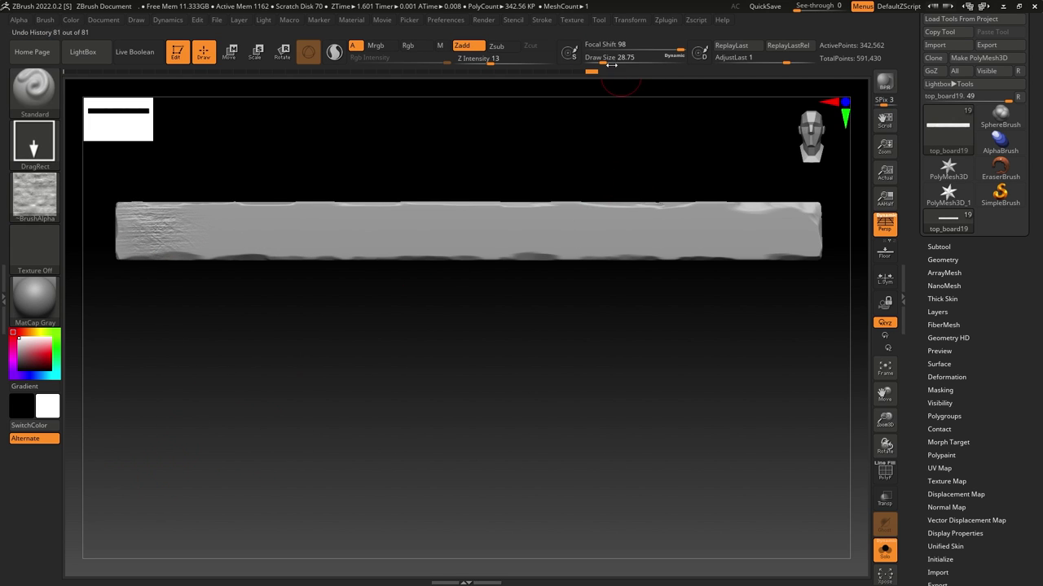
# Set Draw Size to 51.18757 and Focal Shift to 85, and stamp wood grain over the rest of the board.
pyautogui.moveTo(591, 59); pyautogui.dragTo(607, 59)
pyautogui.moveTo(681, 49); pyautogui.dragTo(672, 48)
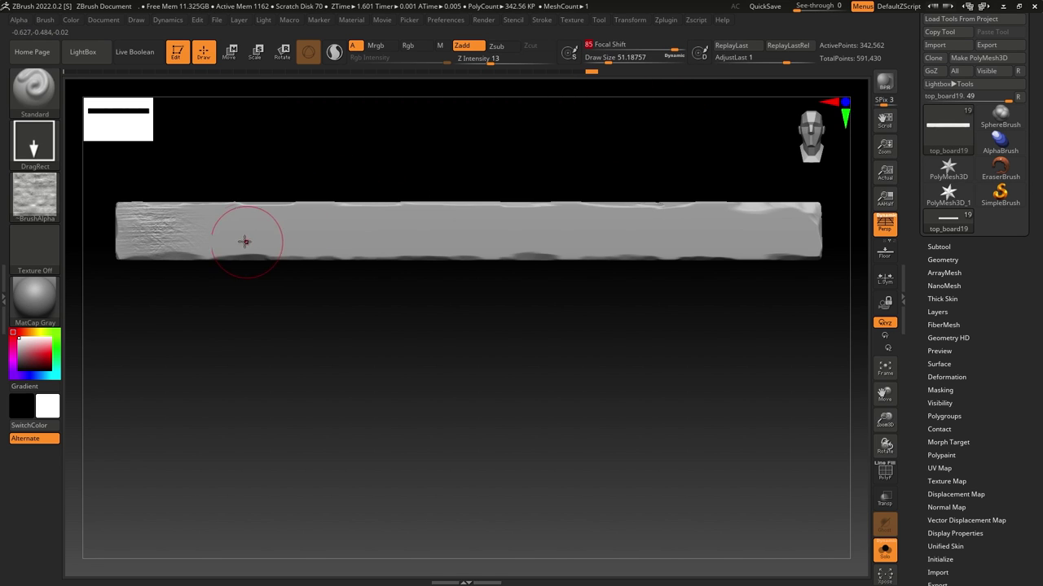
pyautogui.moveTo(277, 266)
pyautogui.mouseDown()
pyautogui.moveTo(288, 375)
pyautogui.moveTo(233, 409)
pyautogui.mouseUp()
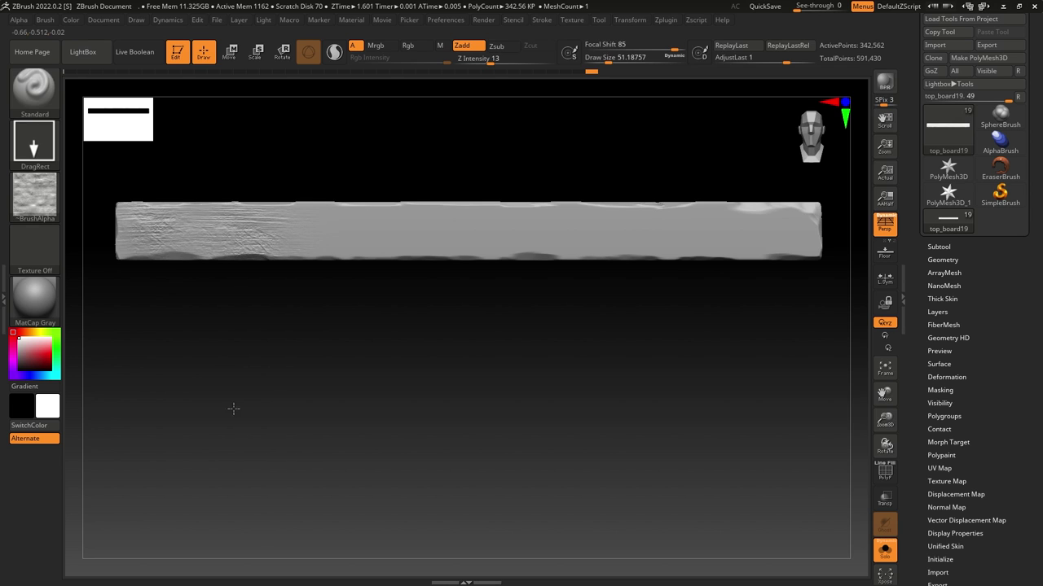
pyautogui.moveTo(361, 235)
pyautogui.mouseDown()
pyautogui.moveTo(526, 285)
pyautogui.moveTo(404, 409)
pyautogui.moveTo(366, 457)
pyautogui.moveTo(367, 474)
pyautogui.mouseUp()
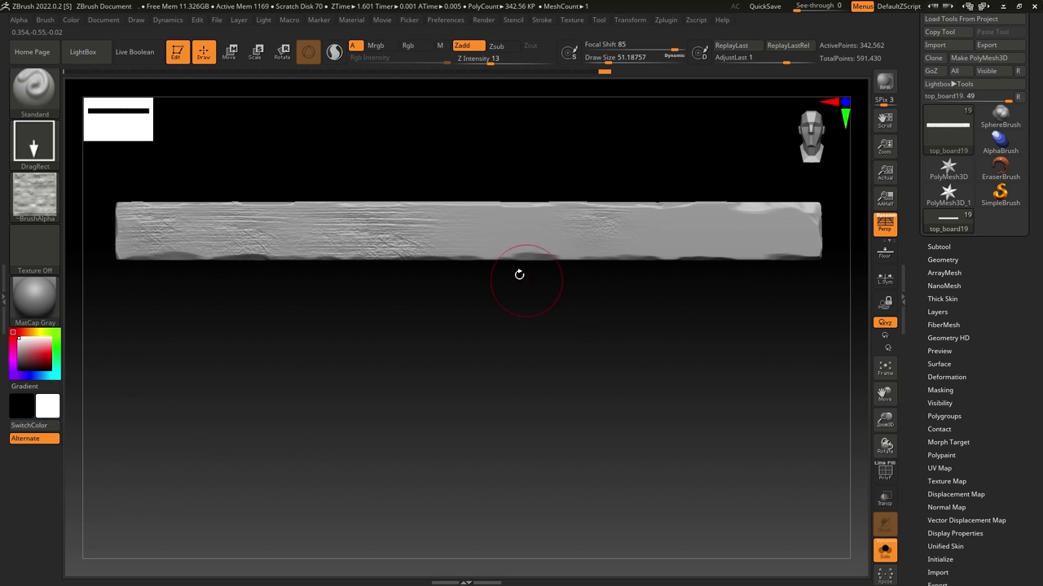
pyautogui.moveTo(519, 274)
pyautogui.mouseDown()
pyautogui.moveTo(535, 277)
pyautogui.moveTo(535, 407)
pyautogui.moveTo(506, 454)
pyautogui.moveTo(497, 520)
pyautogui.moveTo(509, 557)
pyautogui.mouseUp()
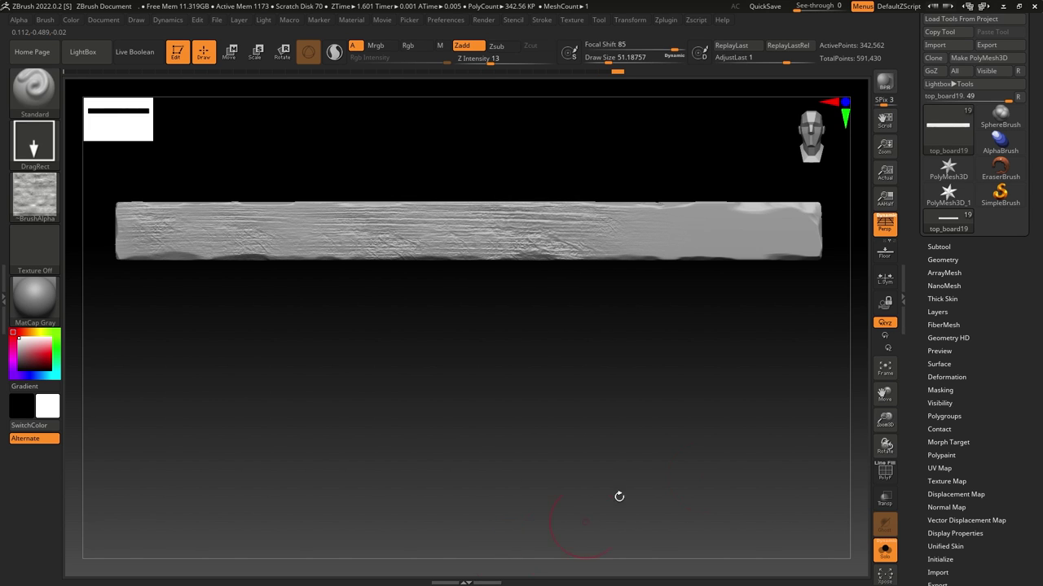
pyautogui.moveTo(816, 330); pyautogui.dragTo(734, 574)
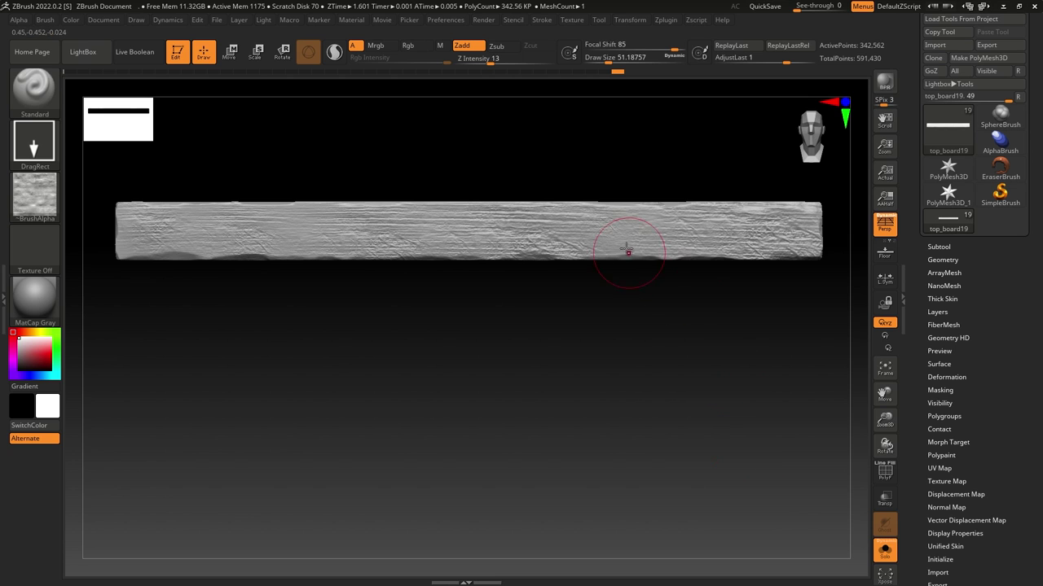
pyautogui.moveTo(623, 245); pyautogui.dragTo(568, 489)
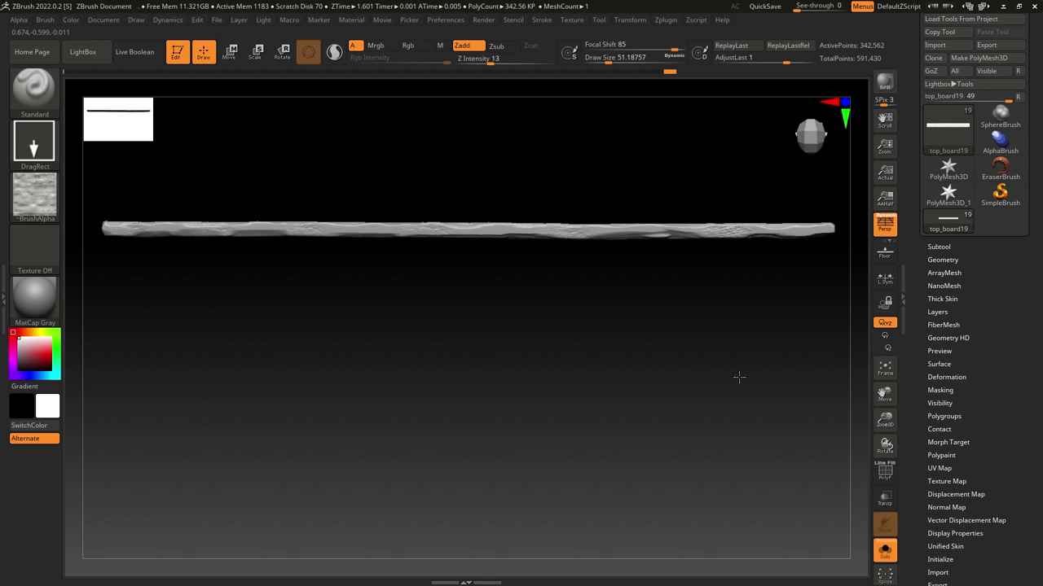
# Flatten scattered patches of the wood grain on the board's front face with the TrimDynamic brush.
pyautogui.moveTo(720, 395)
pyautogui.mouseDown()
pyautogui.moveTo(610, 326)
pyautogui.moveTo(614, 196)
pyautogui.moveTo(605, 181)
pyautogui.moveTo(436, 220)
pyautogui.mouseUp()
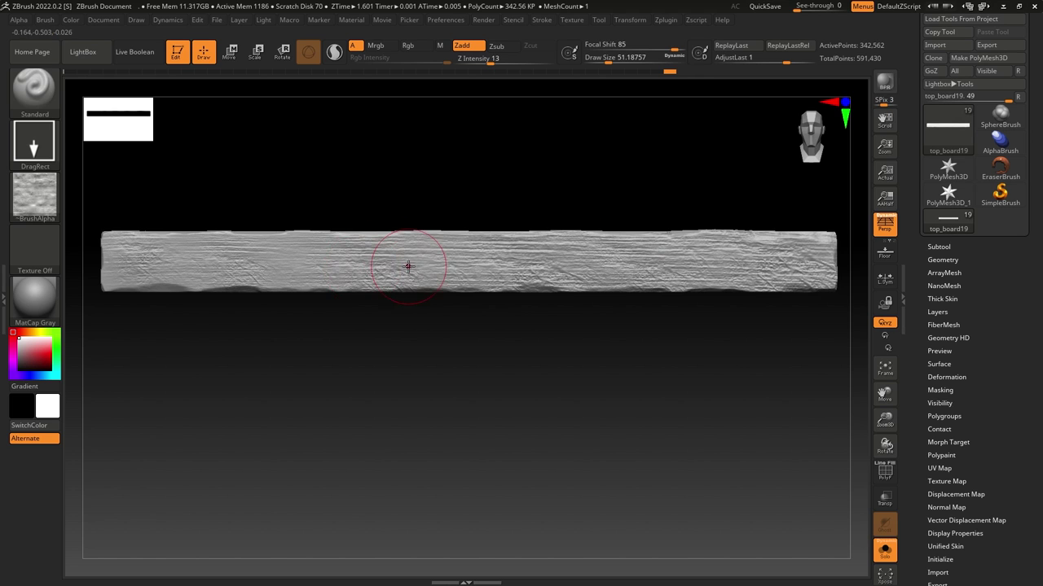
pyautogui.click(34, 88)
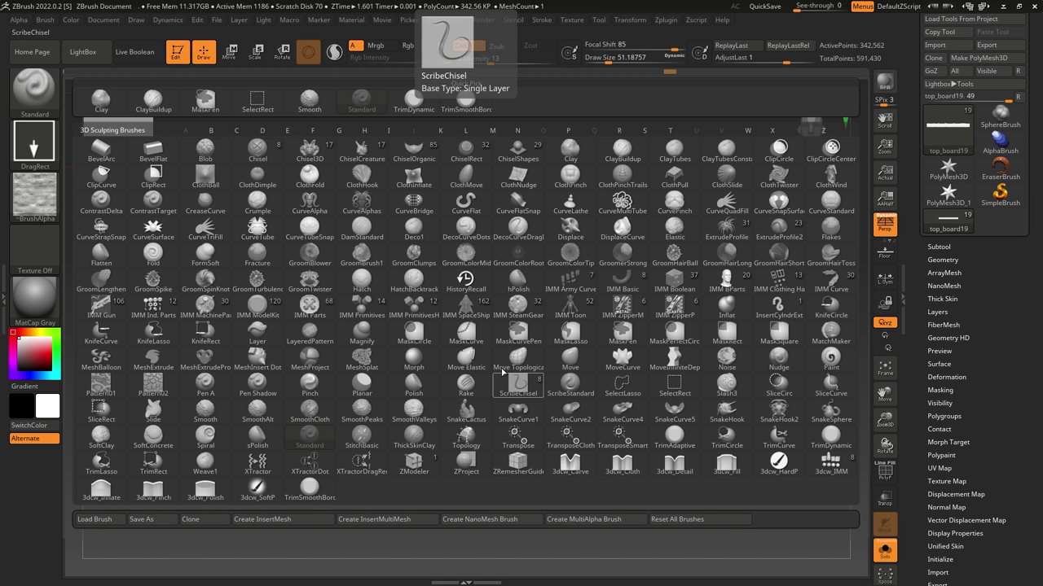
pyautogui.click(412, 104)
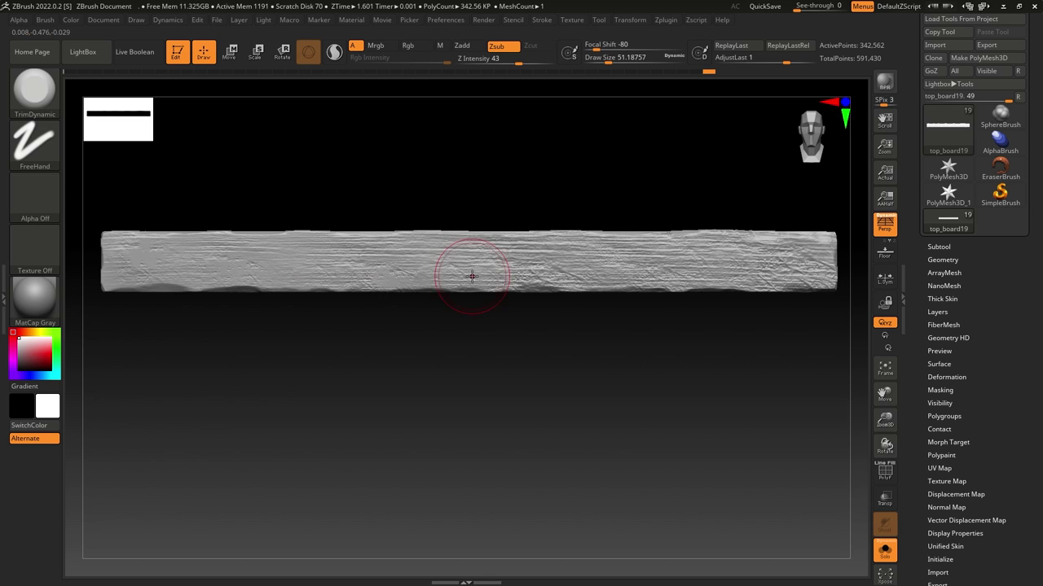
pyautogui.moveTo(540, 275); pyautogui.dragTo(565, 263)
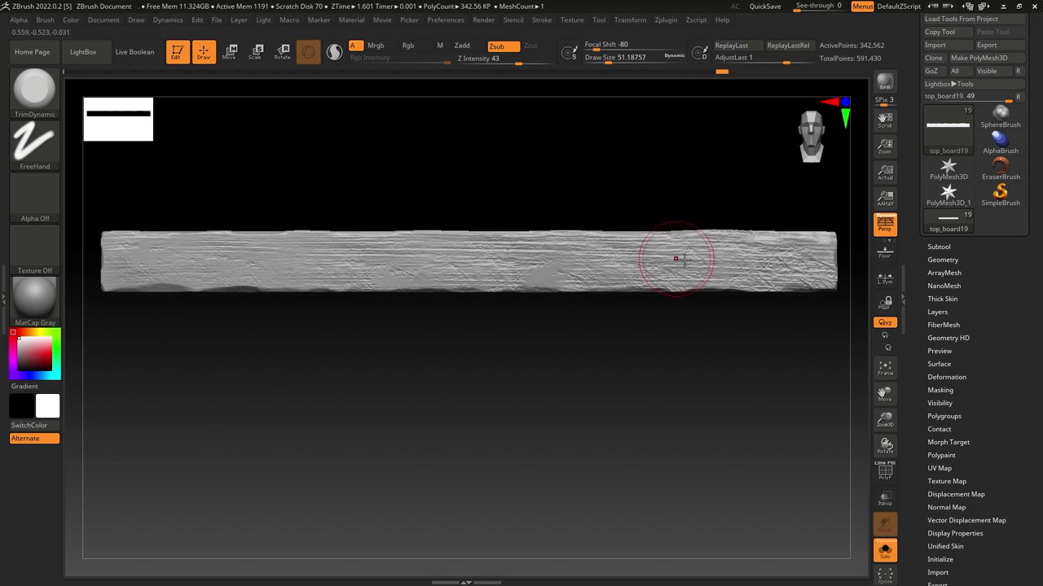
pyautogui.moveTo(748, 268); pyautogui.dragTo(763, 268)
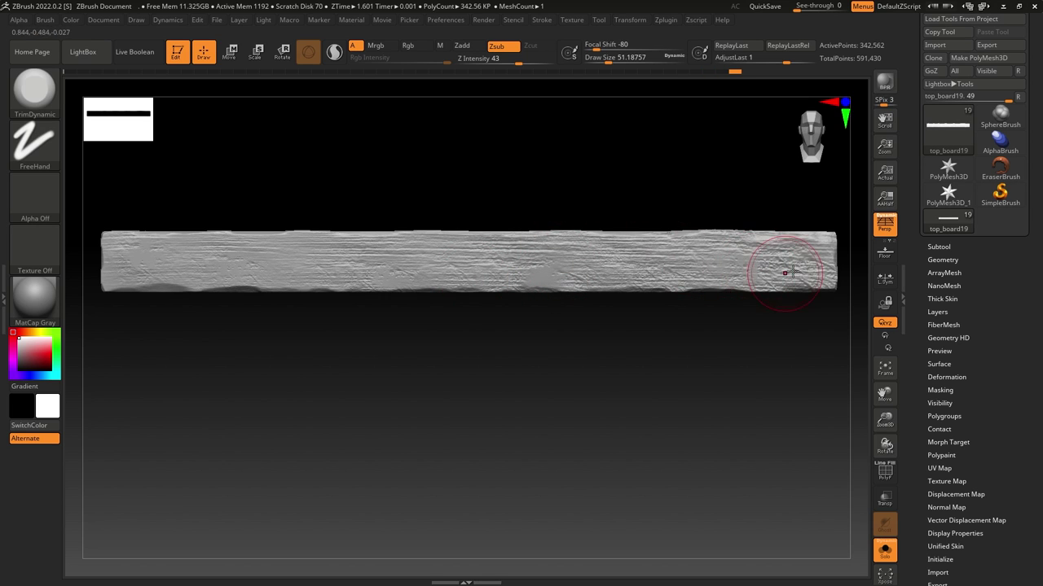
pyautogui.moveTo(726, 314); pyautogui.dragTo(660, 390)
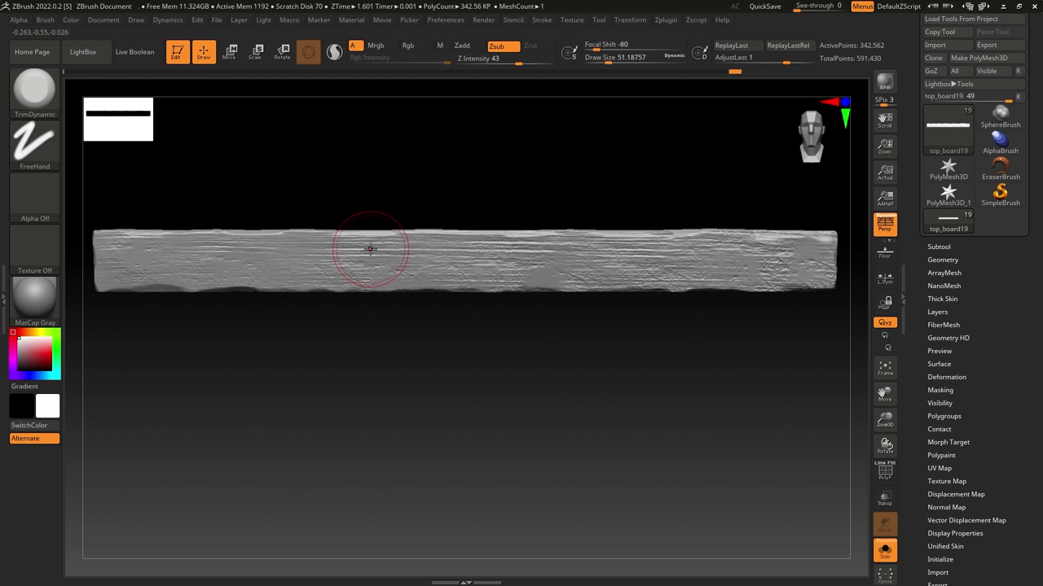
# Return to the Standard brush and turn off Solo to review the board on the complete trestle.
pyautogui.click(34, 88)
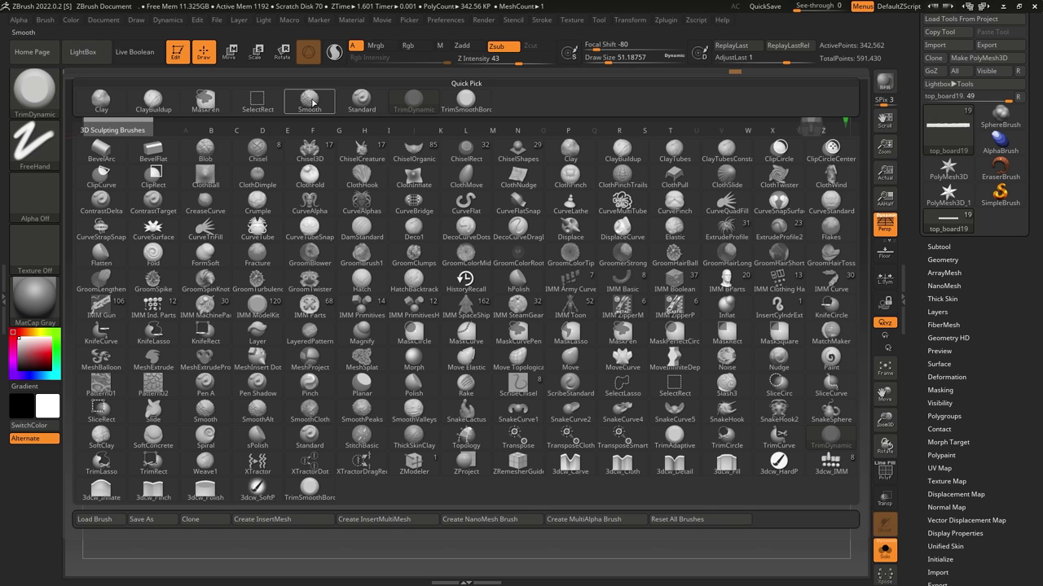
pyautogui.click(361, 102)
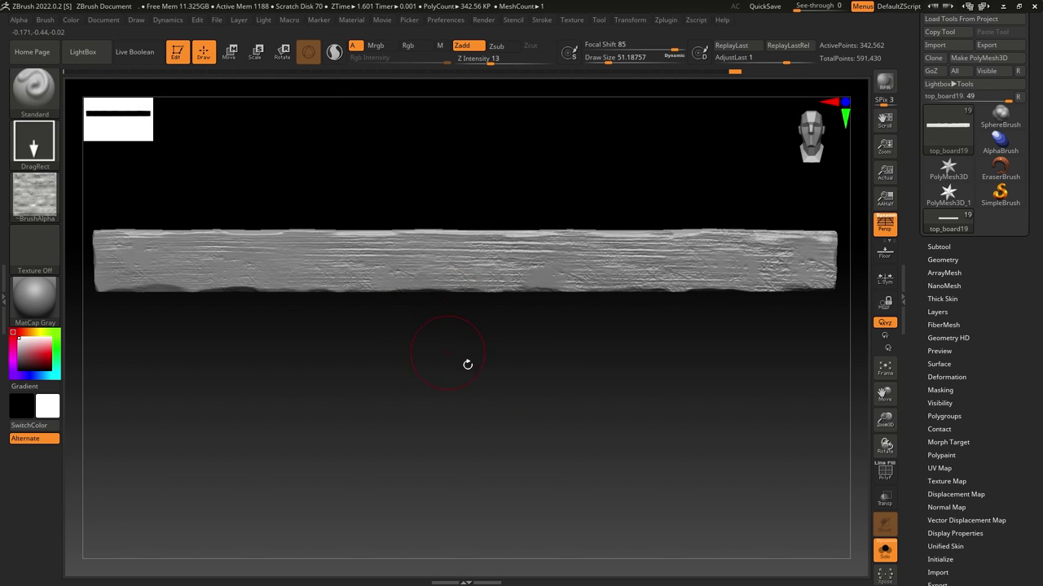
pyautogui.moveTo(769, 378); pyautogui.dragTo(775, 380)
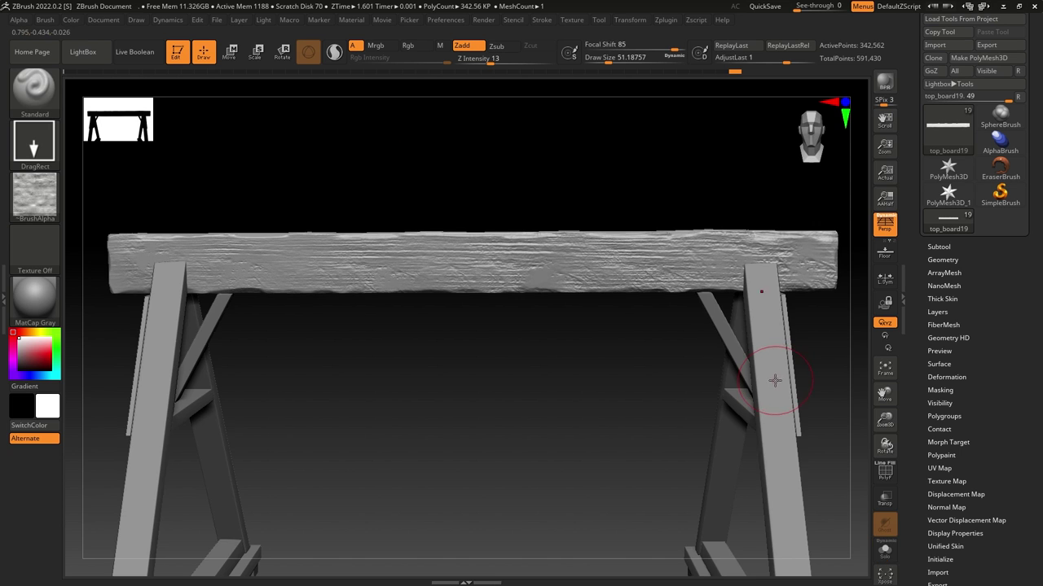
pyautogui.moveTo(563, 375); pyautogui.dragTo(568, 353)
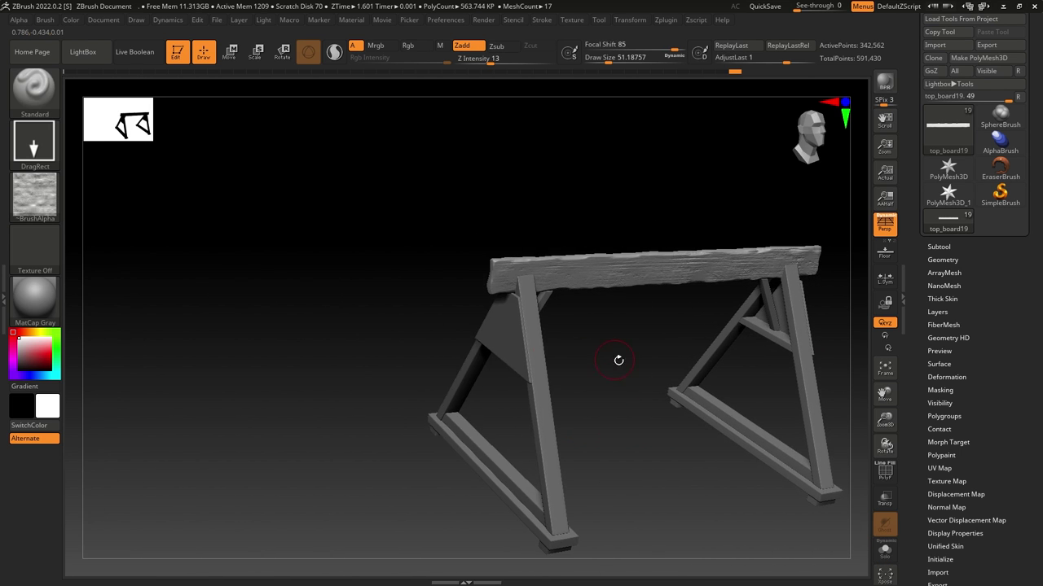
pyautogui.keyDown('alt'); pyautogui.moveTo(637, 360); pyautogui.dragTo(532, 381); pyautogui.keyUp('alt')
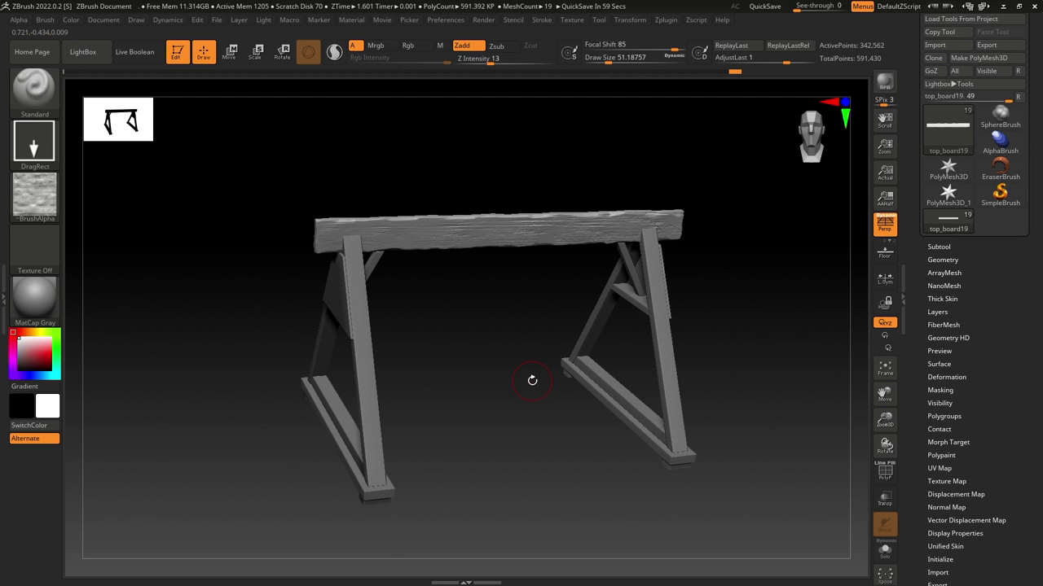
pyautogui.moveTo(531, 381); pyautogui.dragTo(510, 389)
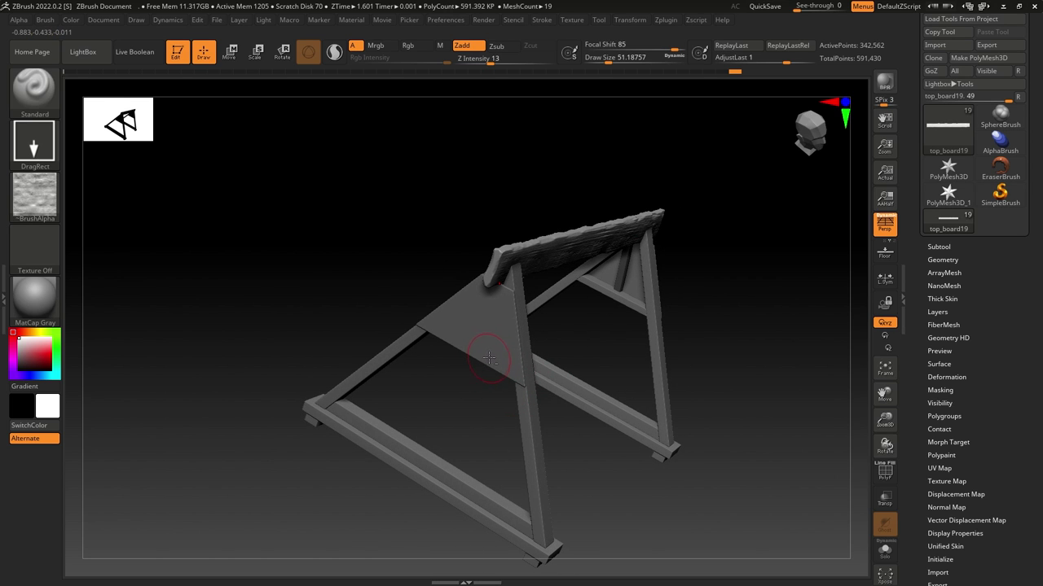
# Make the large side panel under the board's end the active subtool, isolate it and check its polyframe.
pyautogui.keyDown('alt'); pyautogui.click(488, 325); pyautogui.keyUp('alt')
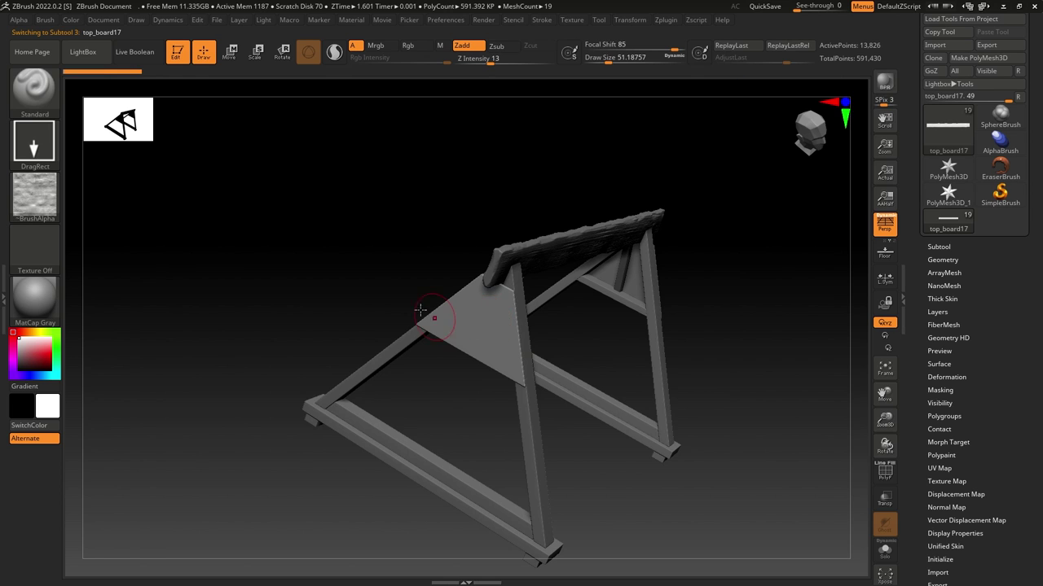
pyautogui.hotkey('ctrl', 'shift', 's')
pyautogui.moveTo(337, 272); pyautogui.dragTo(404, 279)
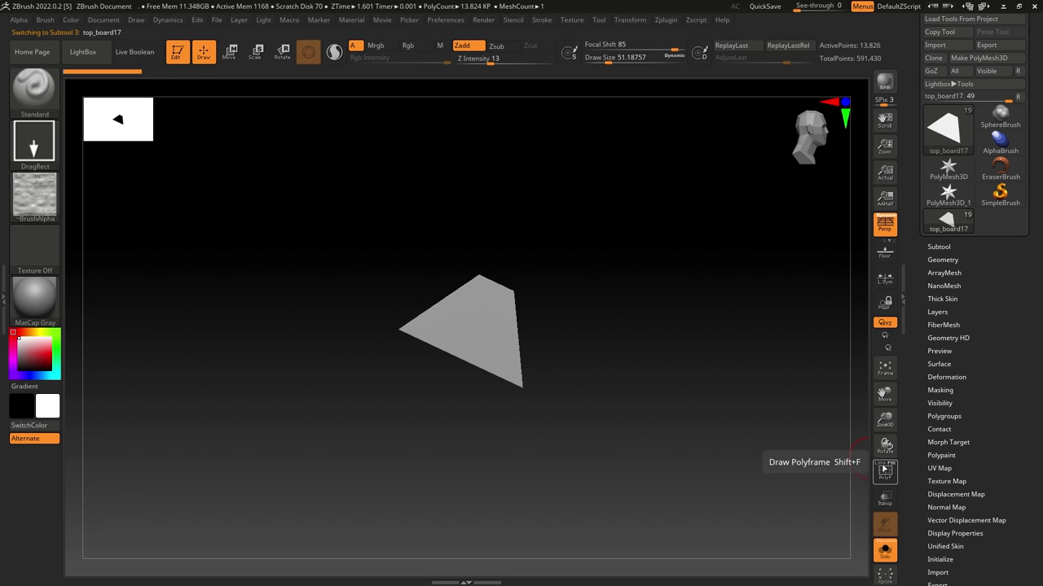
pyautogui.click(887, 472)
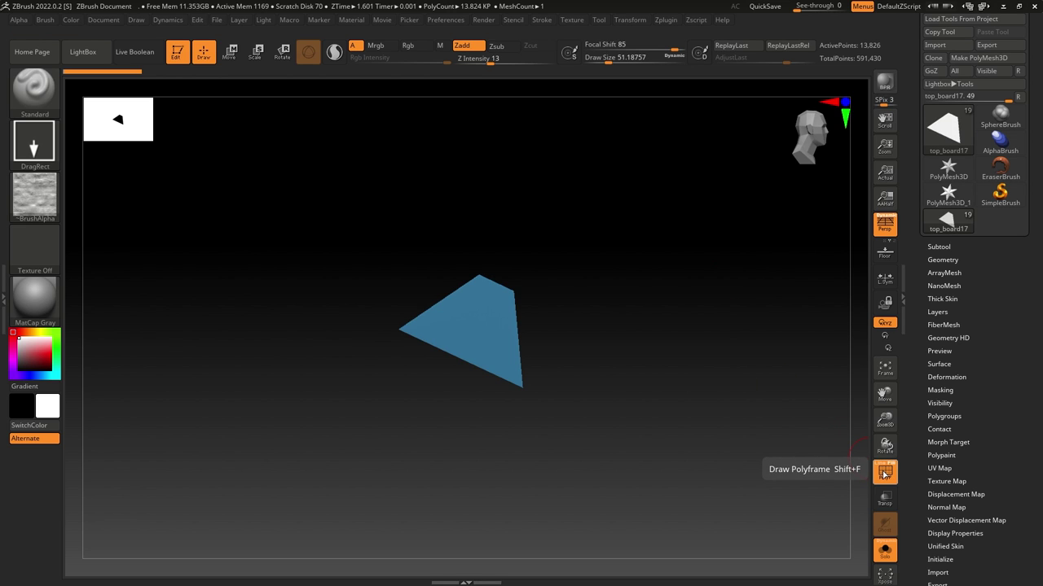
pyautogui.click(884, 472)
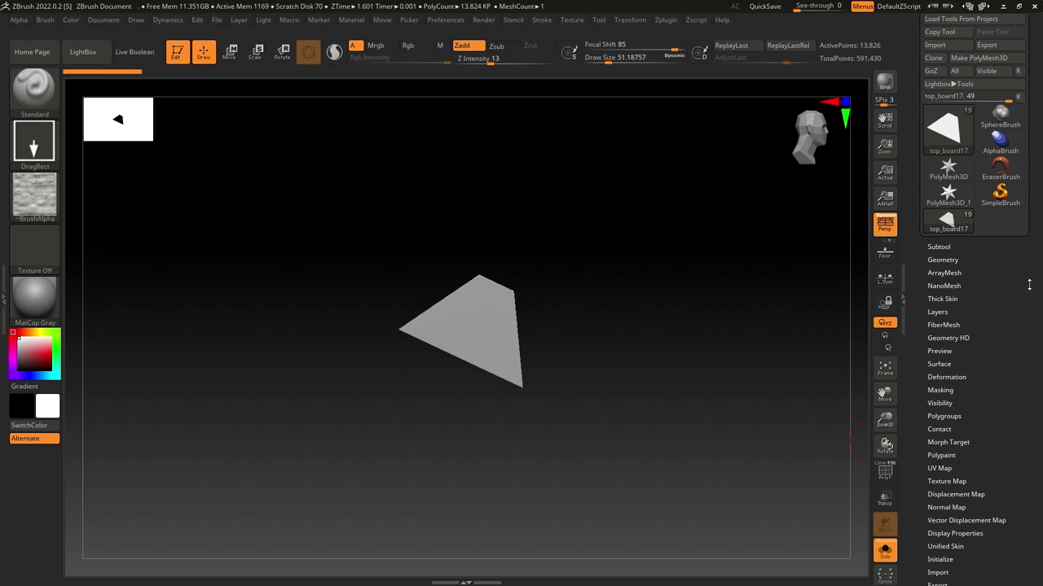
# Remesh the side panel with DynaMesh at Resolution 304.
pyautogui.click(941, 260)
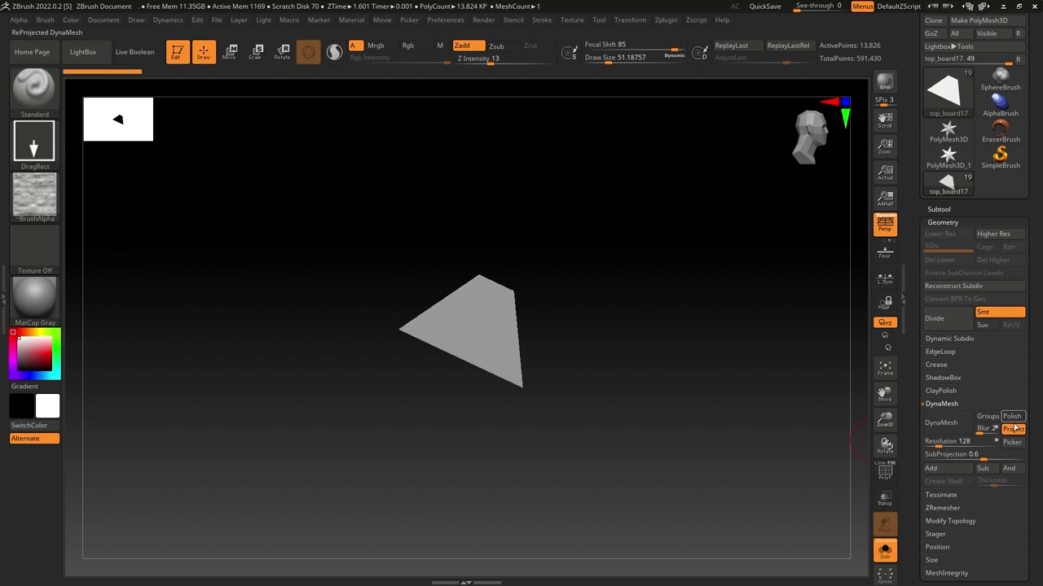
pyautogui.click(967, 441)
pyautogui.write('304')
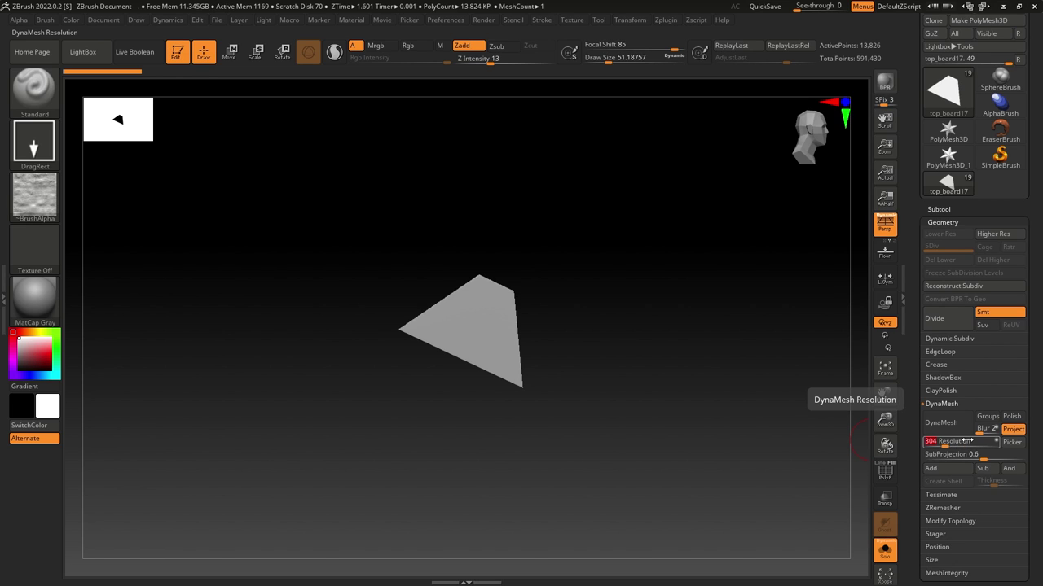
pyautogui.press('Return')
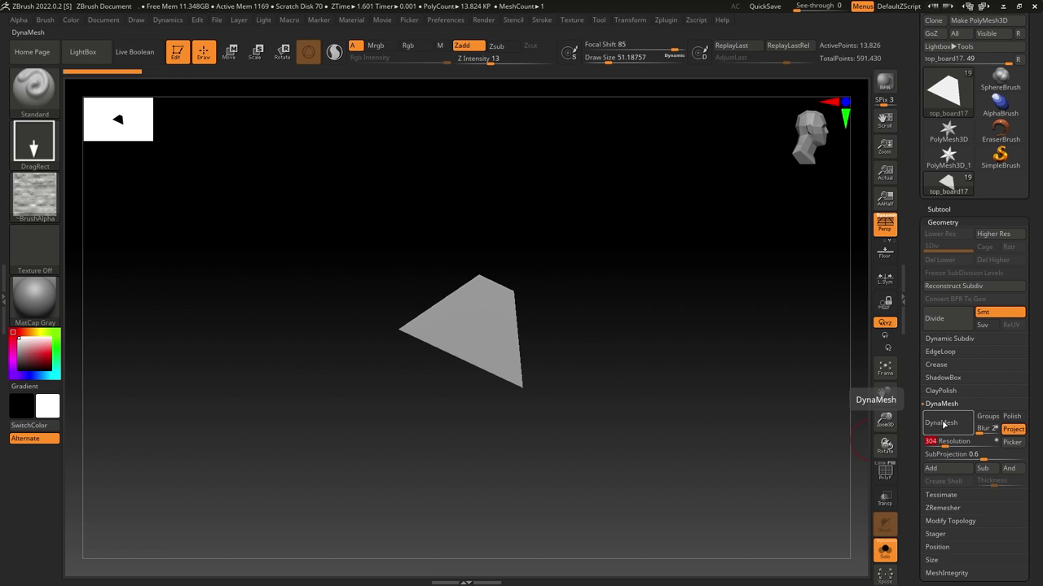
pyautogui.click(944, 424)
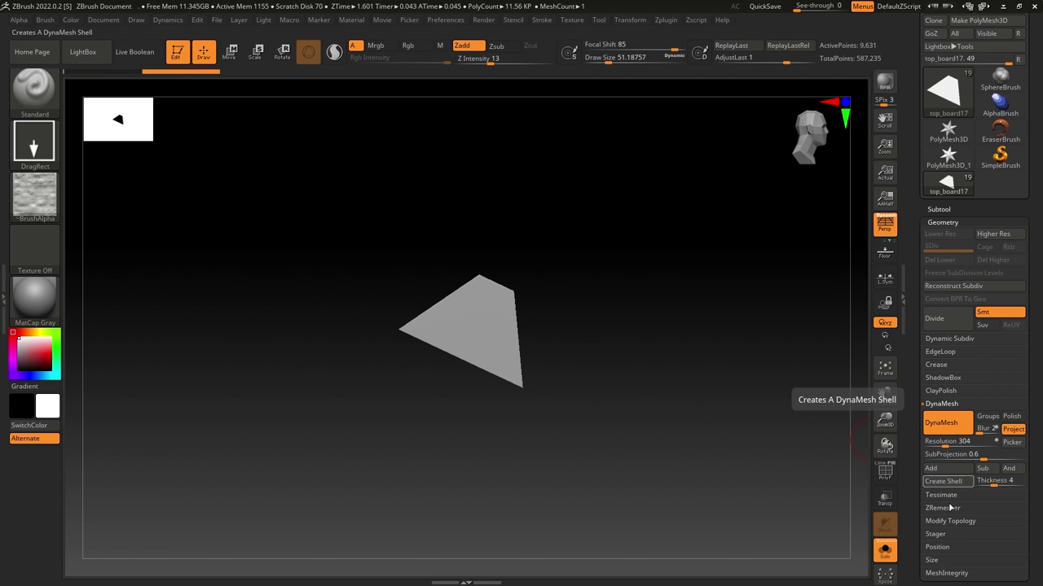
# Display the panel's polyframe, turn off DynaMesh and divide the mesh once to SDiv 2.
pyautogui.click(884, 472)
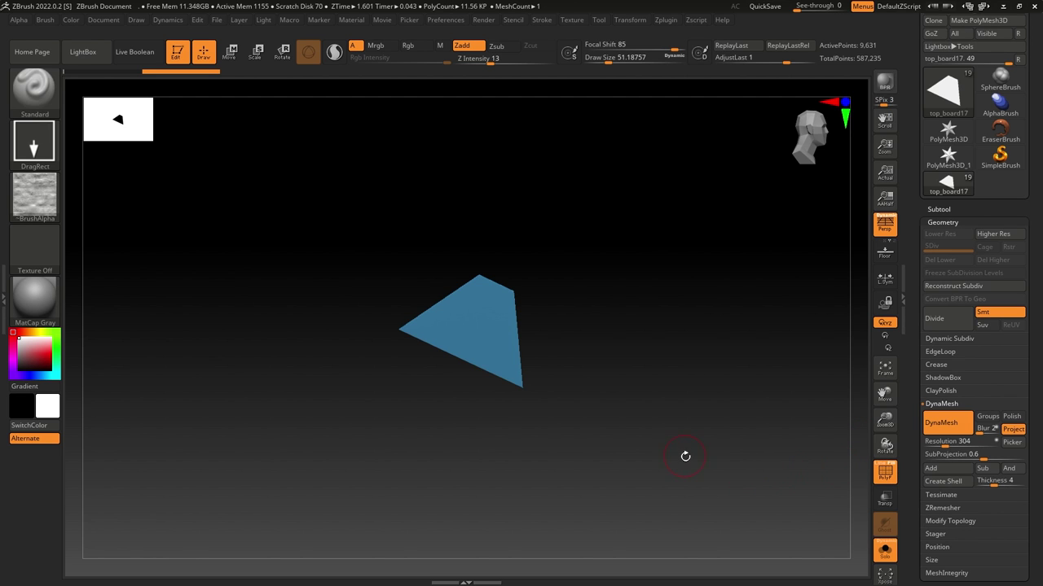
pyautogui.moveTo(666, 454); pyautogui.dragTo(633, 453)
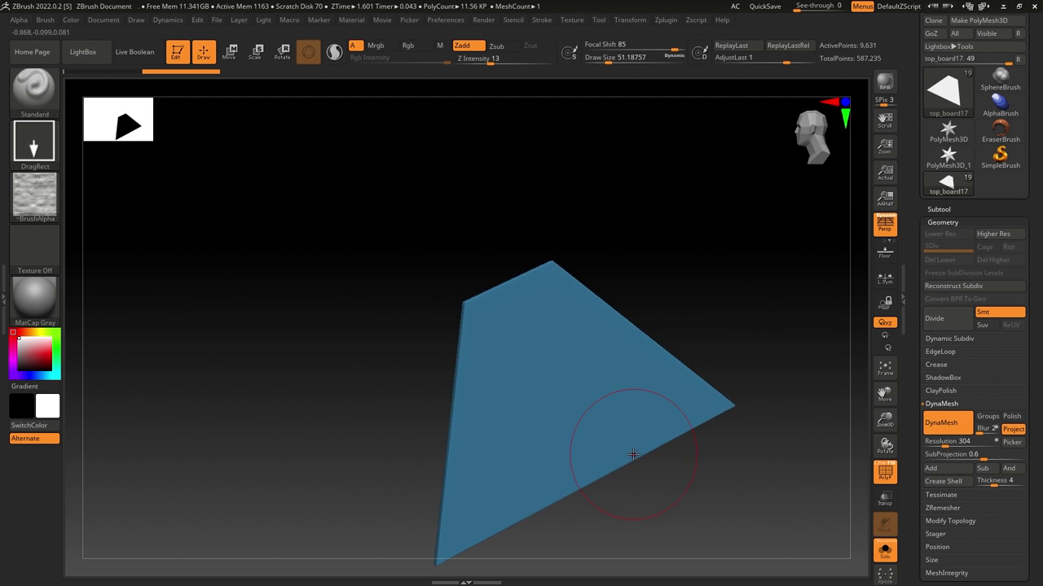
pyautogui.click(941, 423)
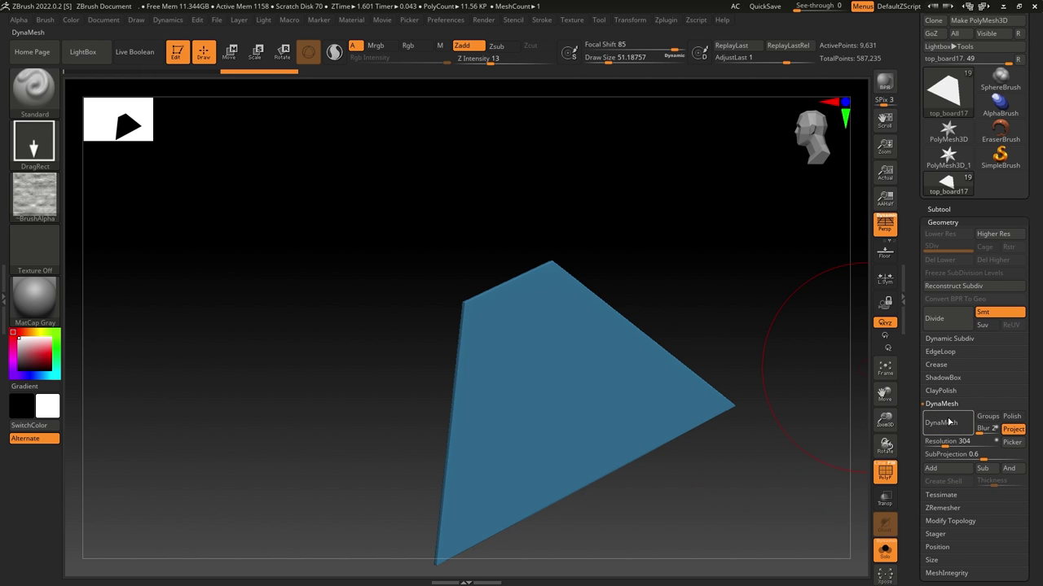
pyautogui.moveTo(799, 462); pyautogui.dragTo(818, 502)
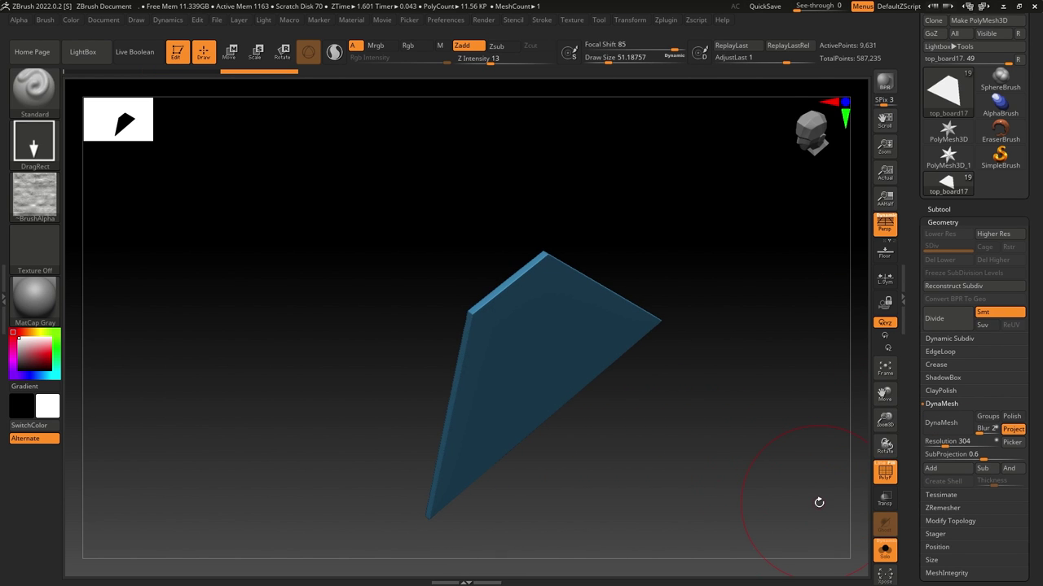
pyautogui.hotkey('ctrl', 'd')
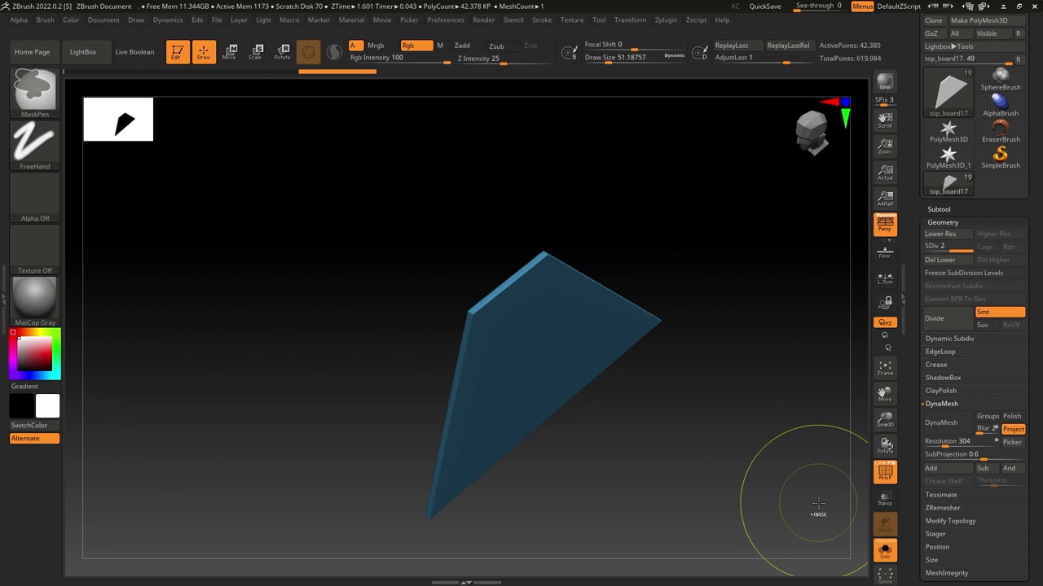
# Divide the side panel's mesh up to SDiv 4 and choose the TrimDynamic brush.
pyautogui.hotkey('ctrl', 'd')
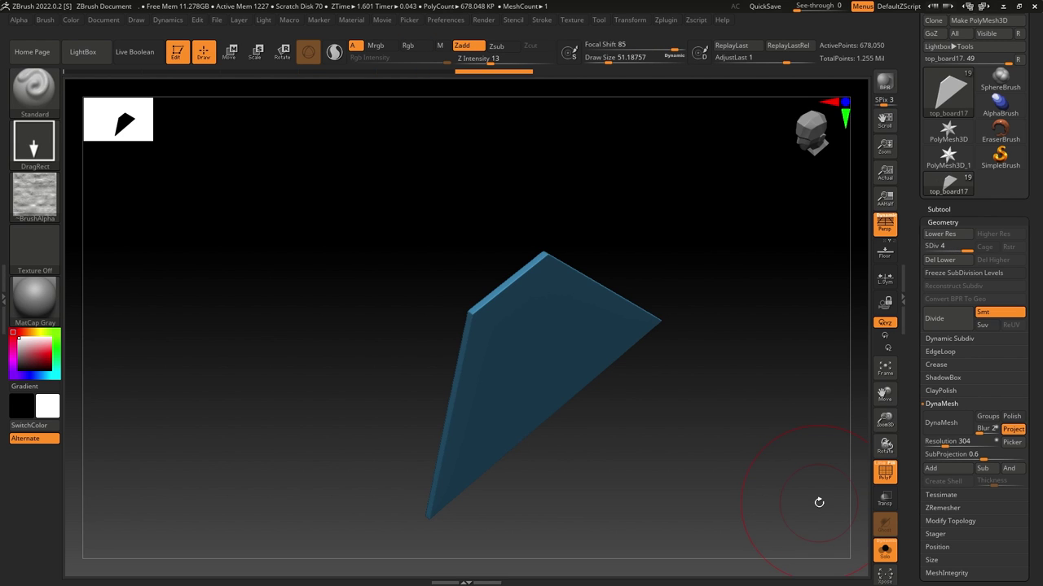
pyautogui.moveTo(1040, 356); pyautogui.dragTo(1040, 412)
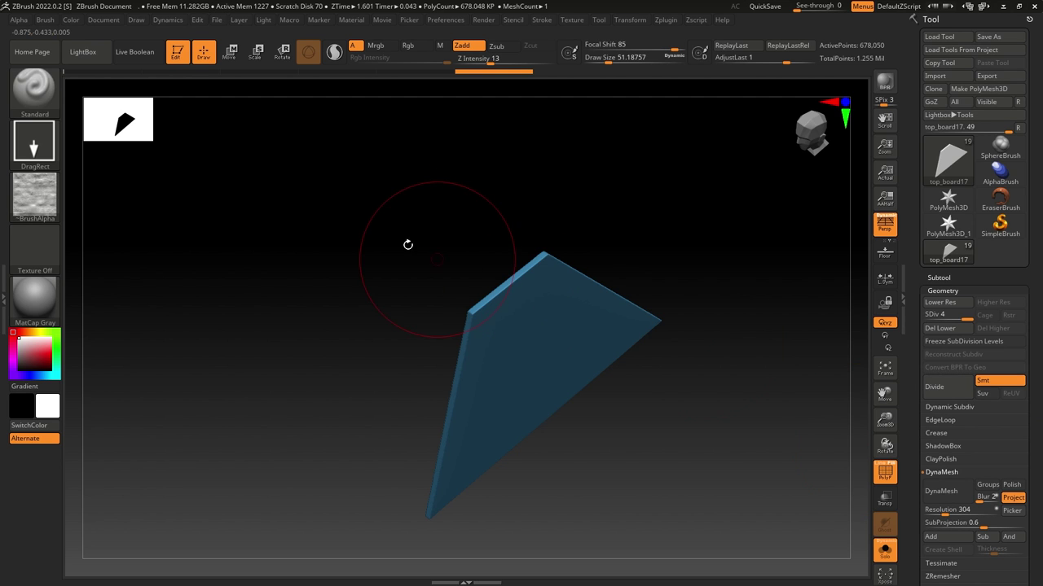
pyautogui.click(38, 108)
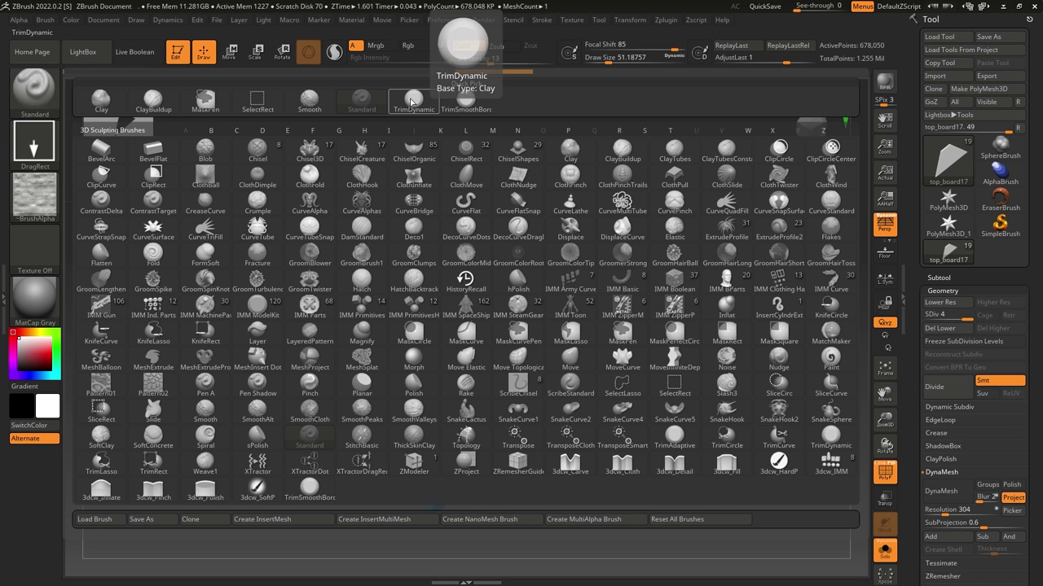
pyautogui.click(412, 103)
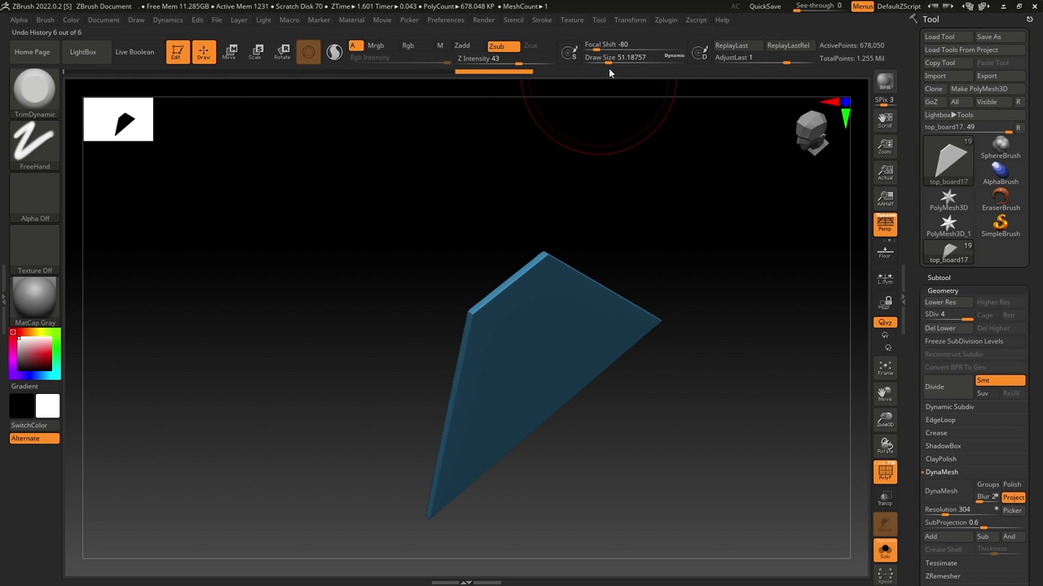
# Chip both borders of the panel's short top edge with TrimDynamic at Draw Size 4.99256.
pyautogui.moveTo(607, 60); pyautogui.dragTo(592, 65)
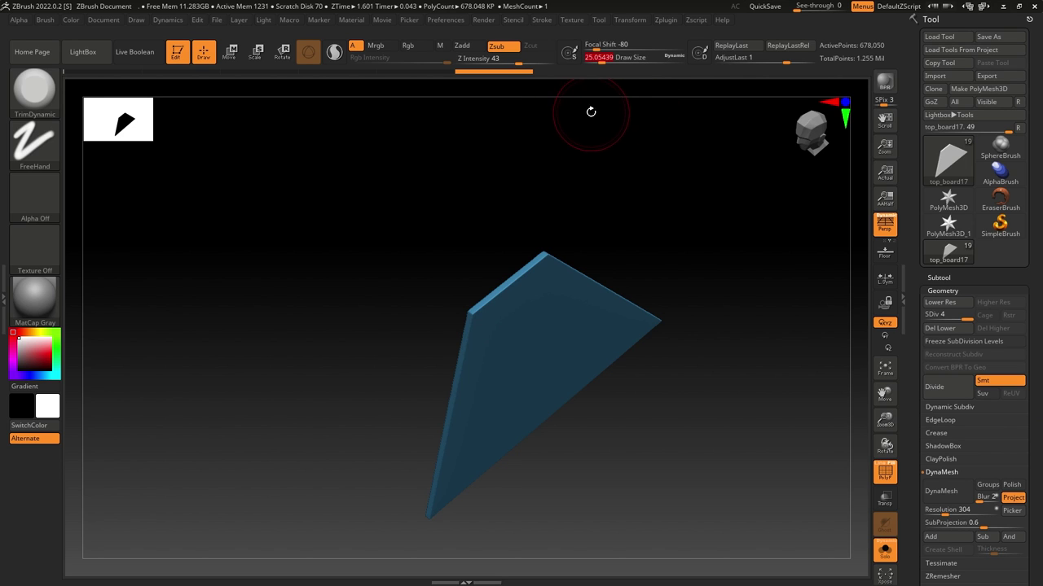
pyautogui.moveTo(594, 139); pyautogui.dragTo(617, 228)
pyautogui.moveTo(689, 323); pyautogui.dragTo(654, 259)
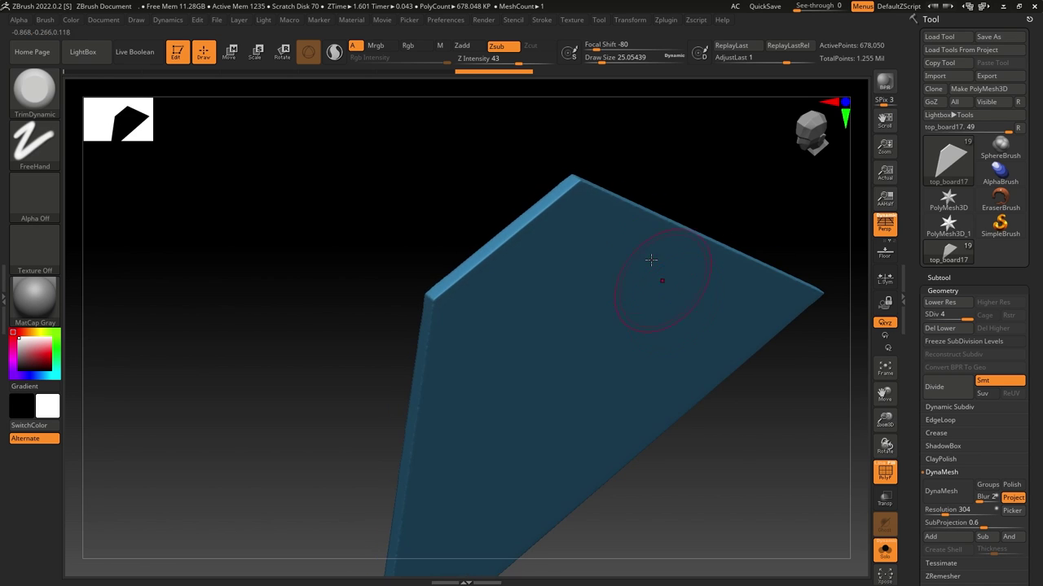
pyautogui.moveTo(599, 62); pyautogui.dragTo(592, 61)
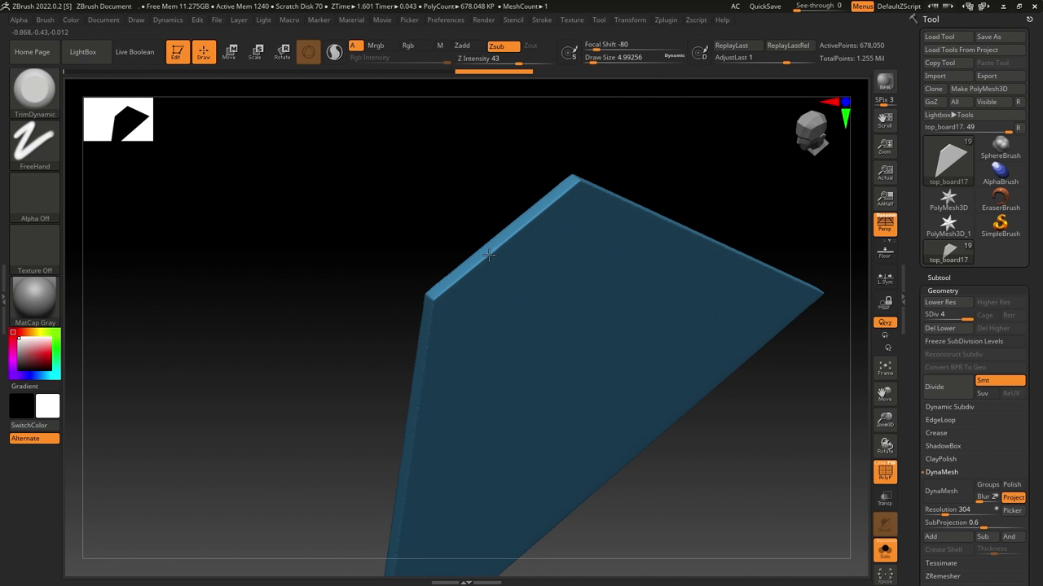
pyautogui.moveTo(492, 253); pyautogui.dragTo(477, 264)
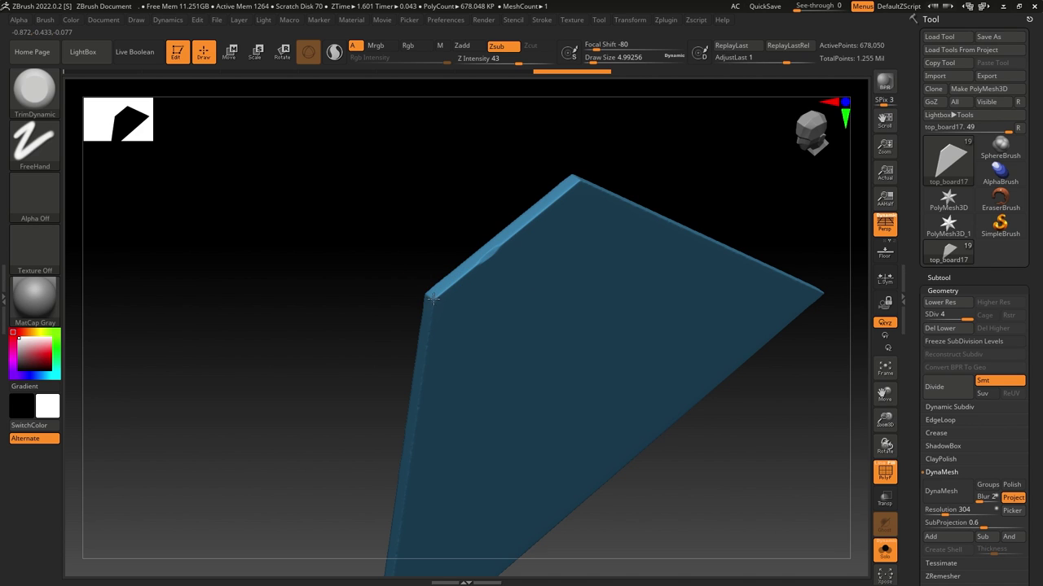
pyautogui.click(462, 278)
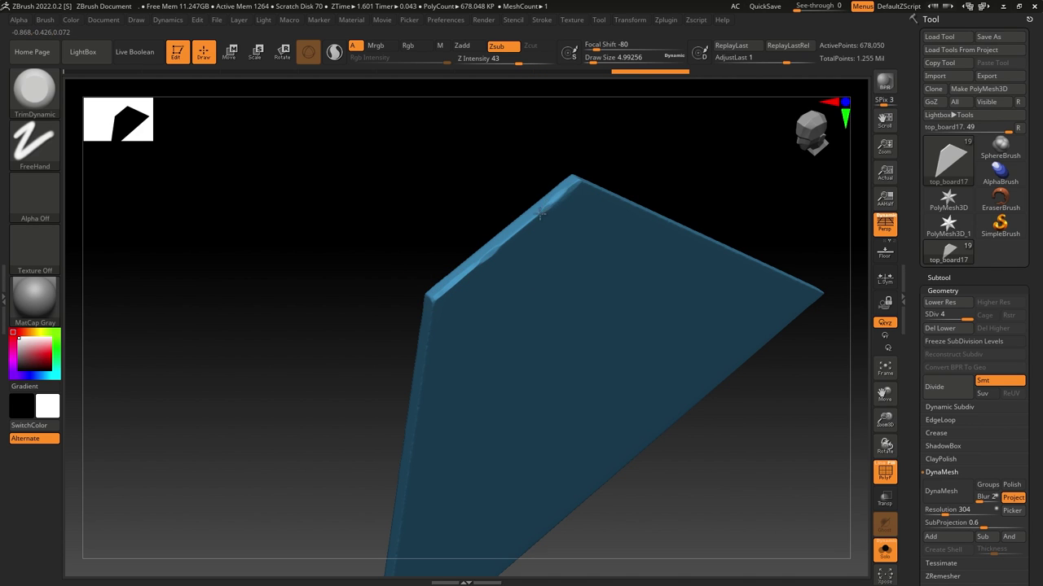
pyautogui.moveTo(515, 228); pyautogui.dragTo(511, 222)
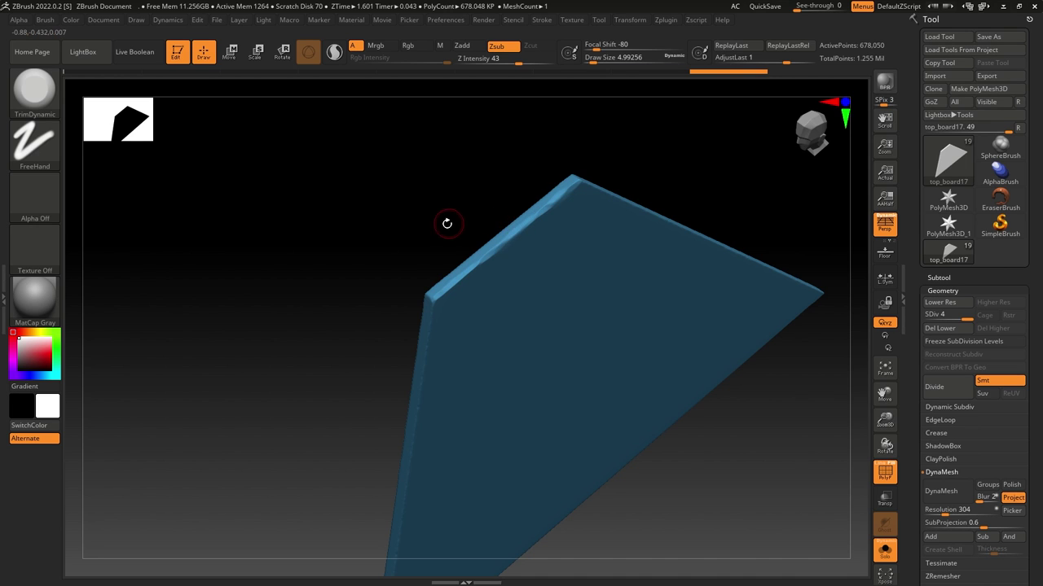
pyautogui.moveTo(448, 223); pyautogui.dragTo(538, 238)
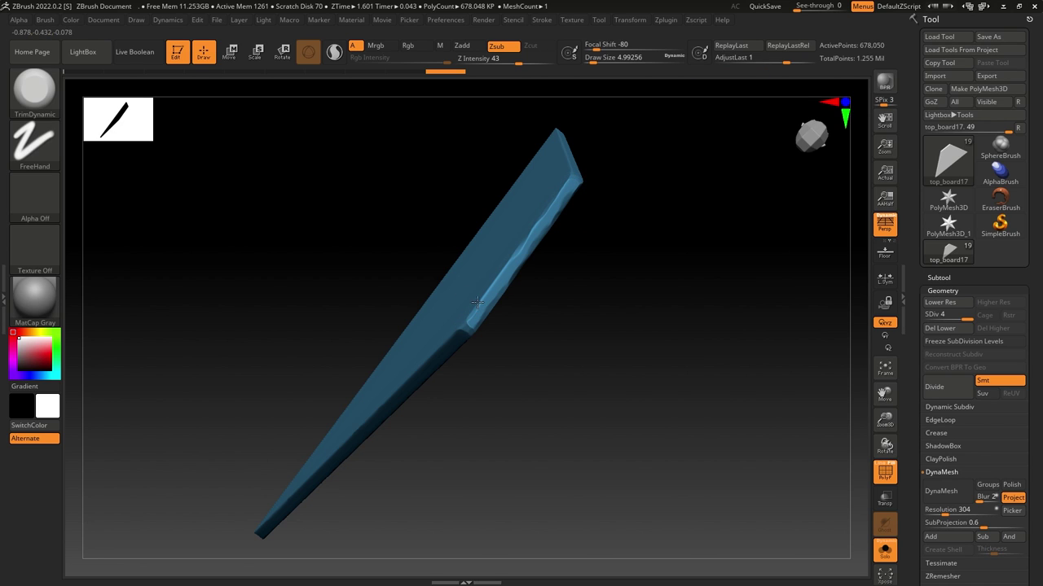
# Trim irregular chips into the upper part of the panel's first long slanted edge, keeping Draw Size 4.99256.
pyautogui.moveTo(565, 236); pyautogui.dragTo(689, 154)
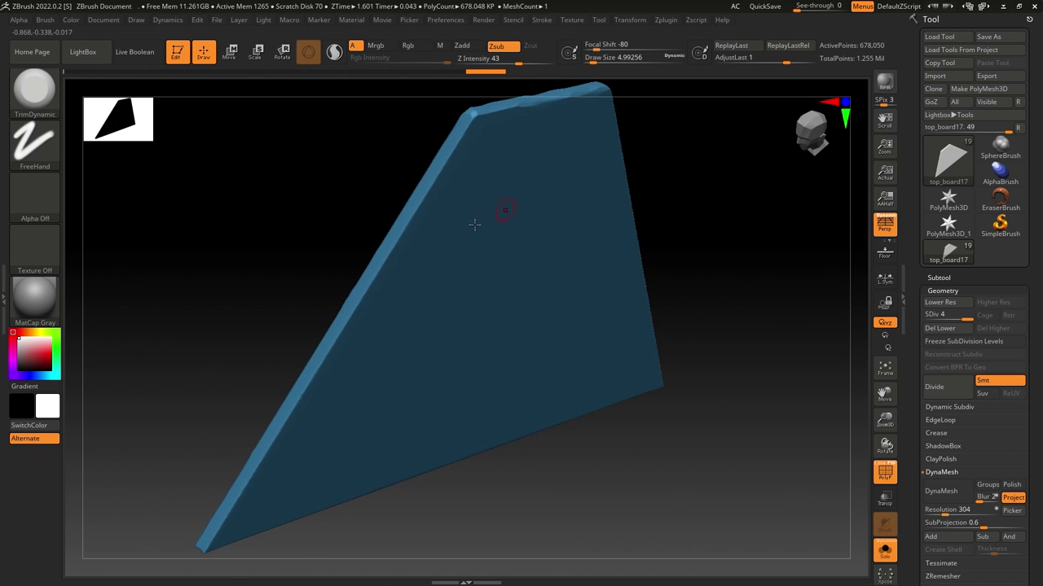
pyautogui.click(599, 57)
pyautogui.click(530, 100)
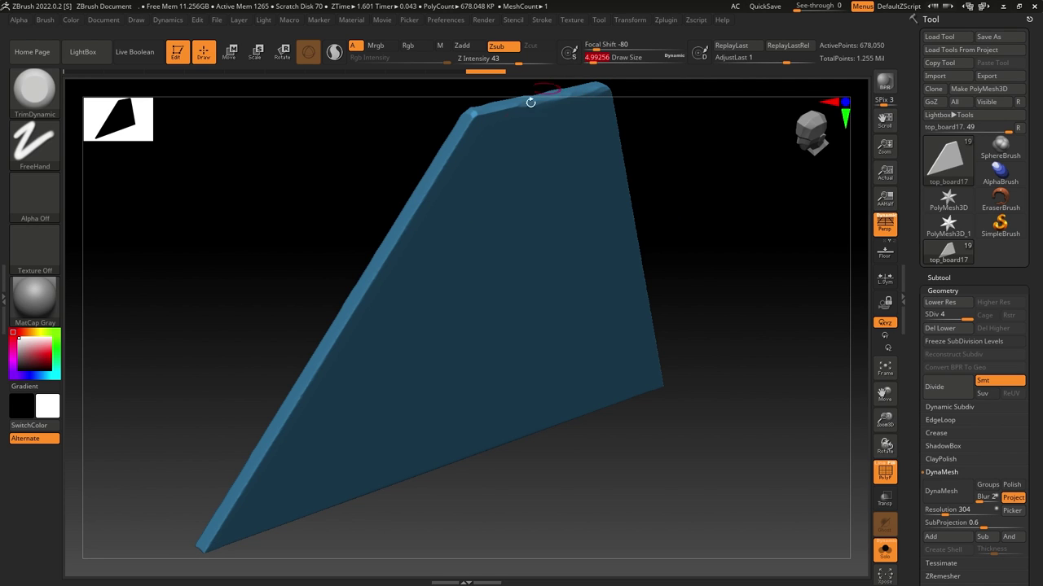
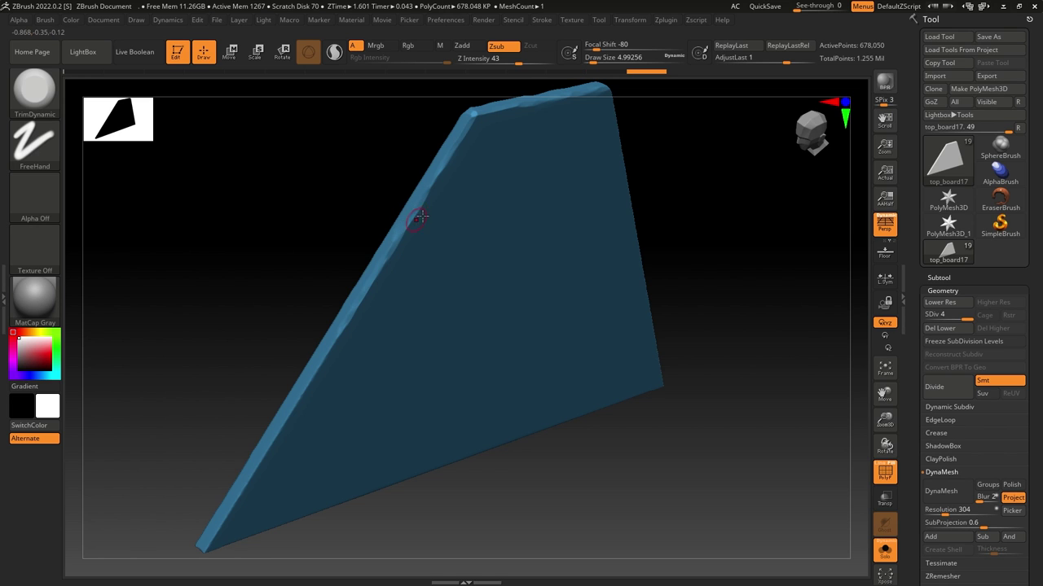
pyautogui.moveTo(375, 242); pyautogui.dragTo(347, 227)
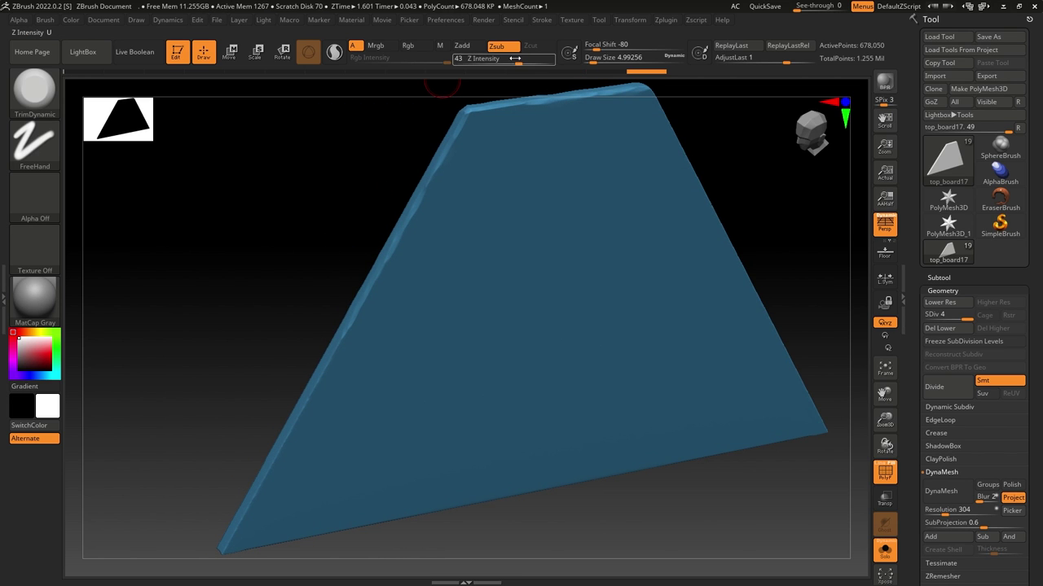
# Set Z Intensity to 55 and chip the lower part of the first slanted edge down to its bottom corner.
pyautogui.moveTo(517, 62); pyautogui.dragTo(522, 63)
pyautogui.moveTo(343, 230); pyautogui.dragTo(326, 181)
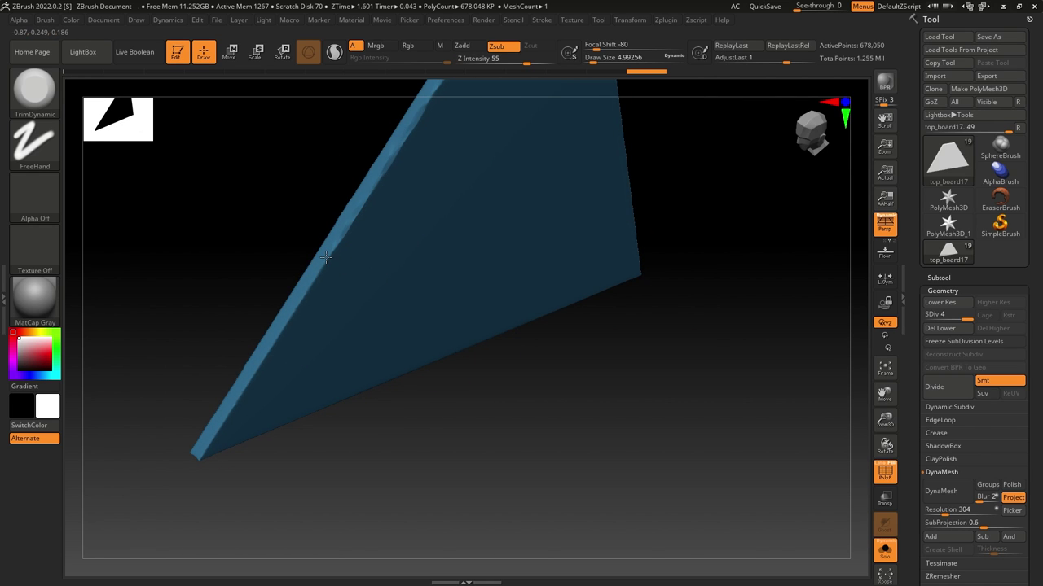
pyautogui.hotkey('ctrl', 'shift', 'z')
pyautogui.hotkey('ctrl', 'shift', 'z')
pyautogui.hotkey('ctrl', 'shift', 'z')
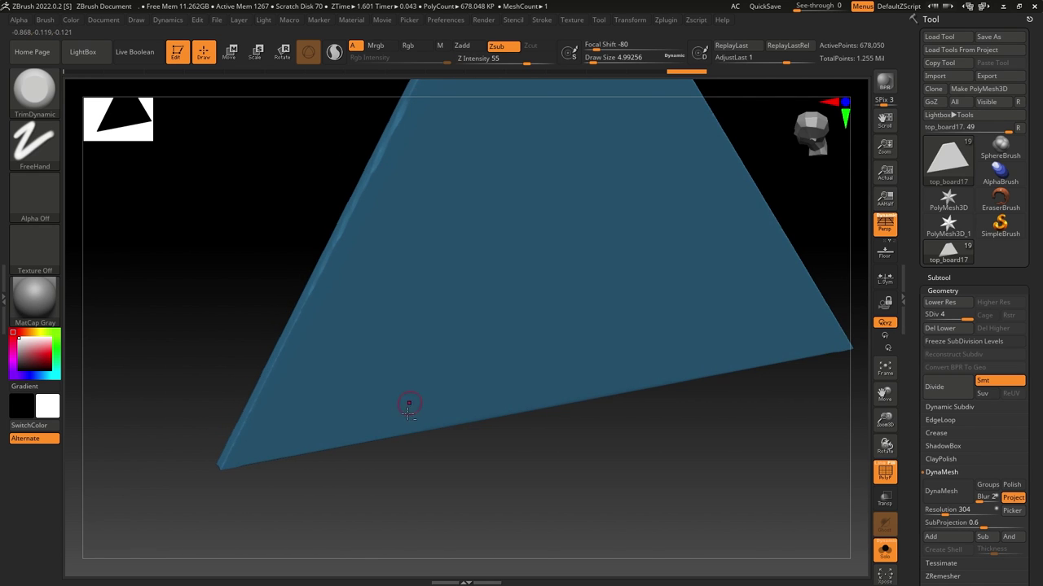
pyautogui.hotkey('ctrl', 'shift', 'z')
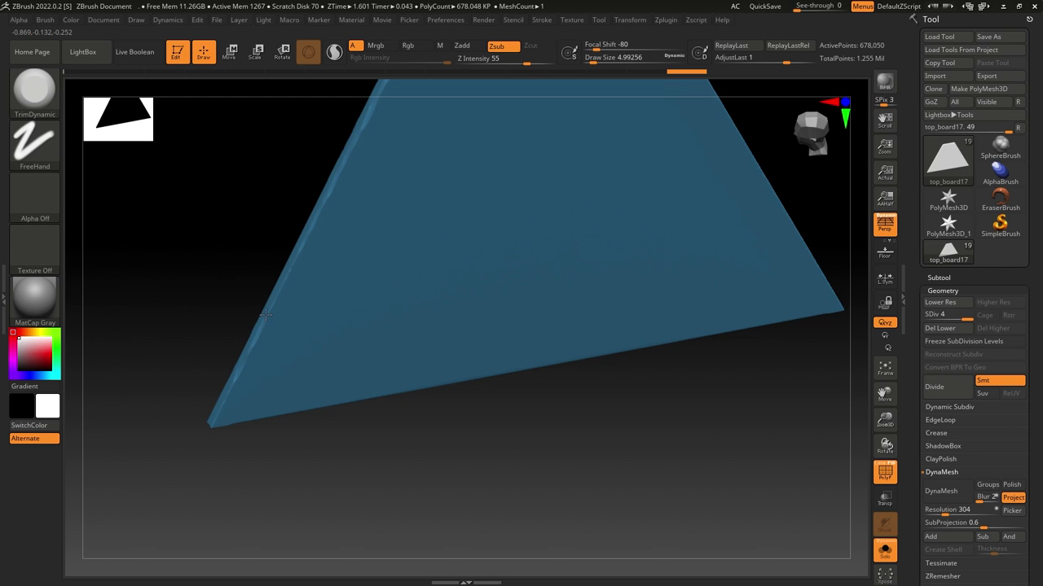
pyautogui.hotkey('ctrl', 'shift', 'z')
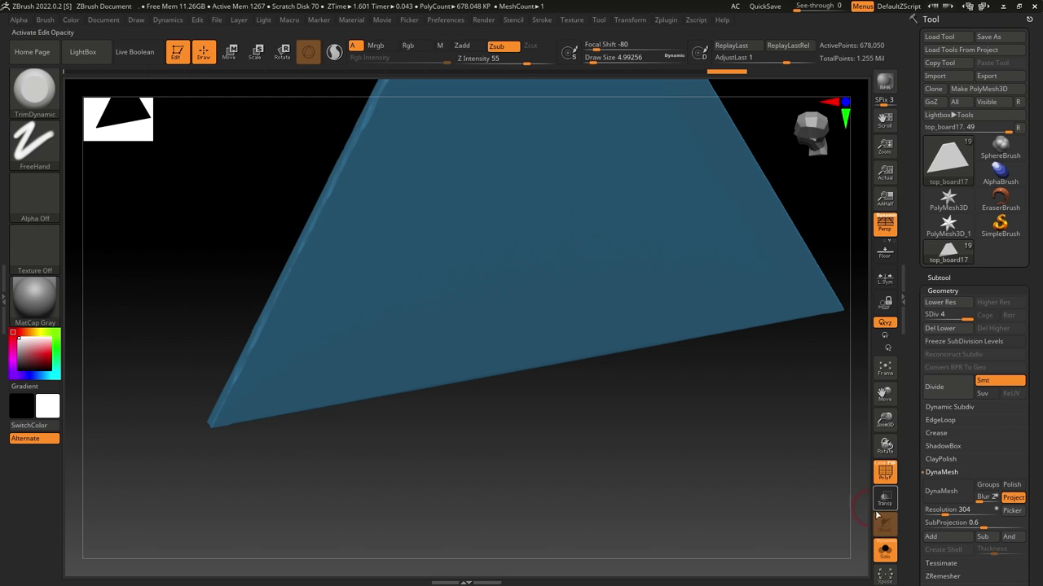
pyautogui.moveTo(692, 504); pyautogui.dragTo(637, 489)
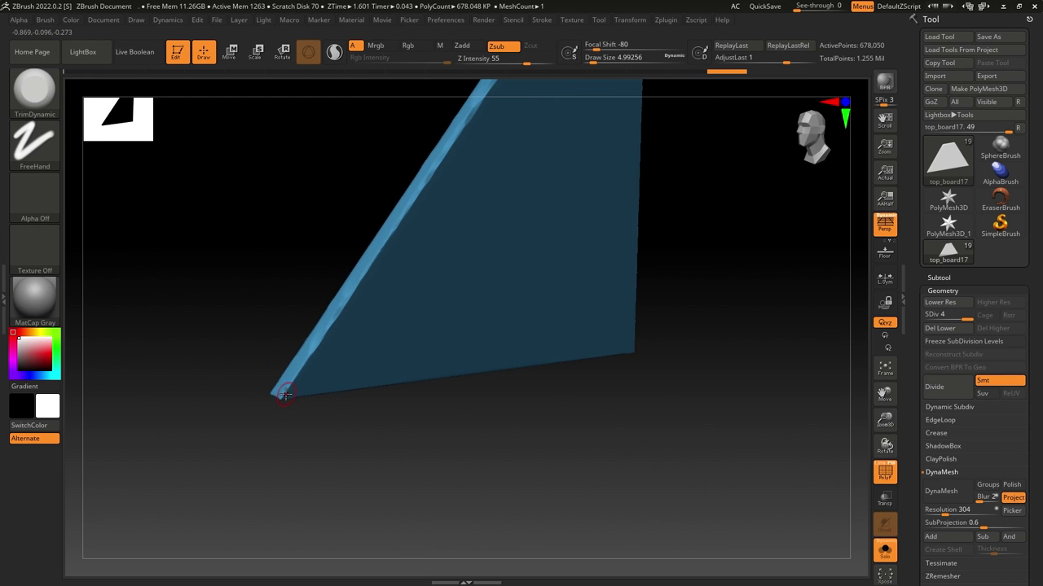
# Trim the first slanted edge's border on the opposite face, undo the trial strokes and set Draw Size to 6.99256.
pyautogui.moveTo(281, 478); pyautogui.dragTo(400, 430)
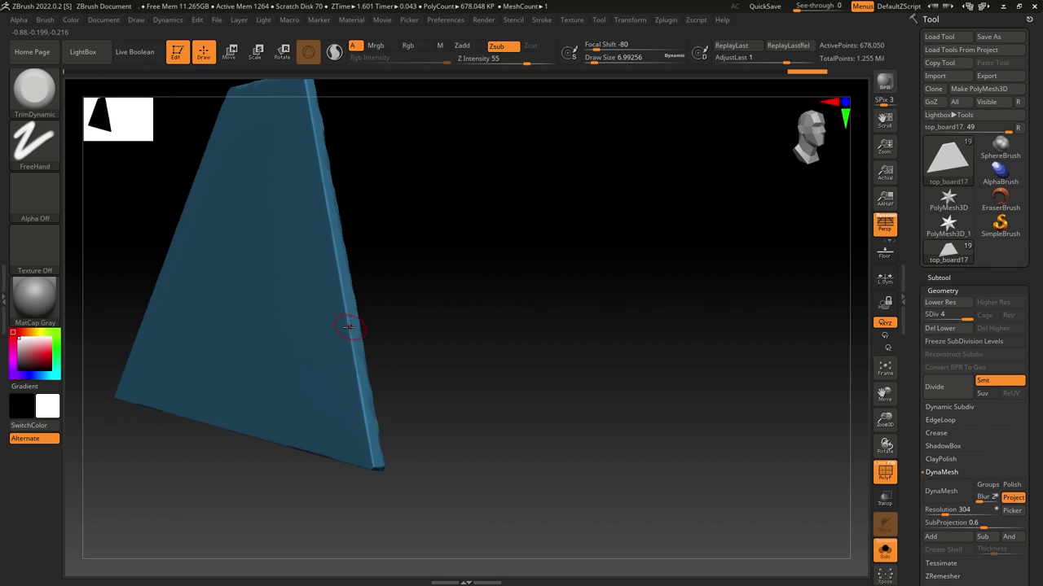
pyautogui.press(']')
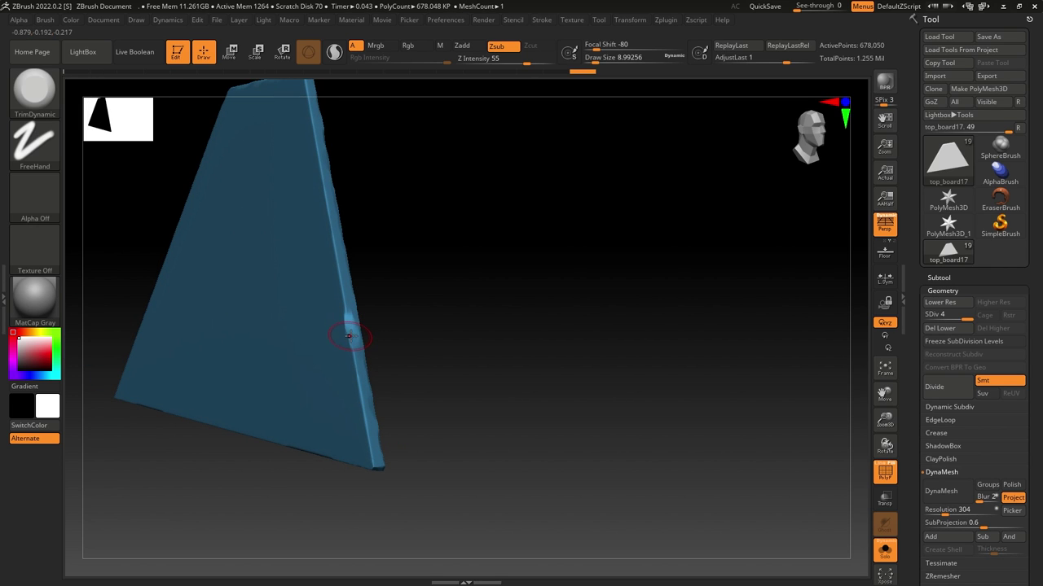
pyautogui.press('[')
pyautogui.press('ctrl')
pyautogui.press('ctrl')
pyautogui.hotkey('ctrl', 'z')
pyautogui.hotkey('ctrl', 'z')
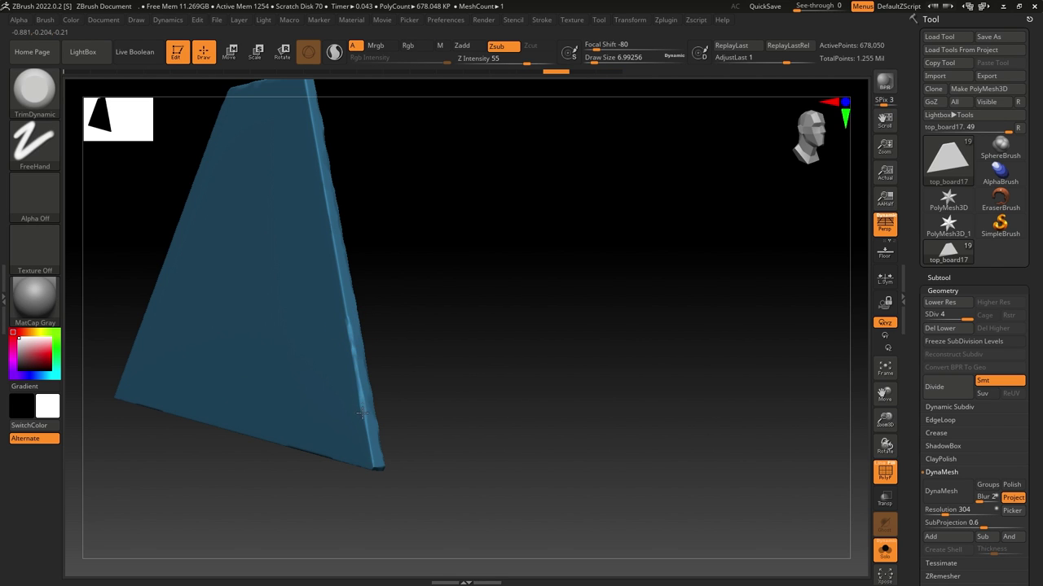
# Continue chipping that opposite-face border of the first slanted edge up to the panel's top corner.
pyautogui.moveTo(509, 340); pyautogui.dragTo(471, 351)
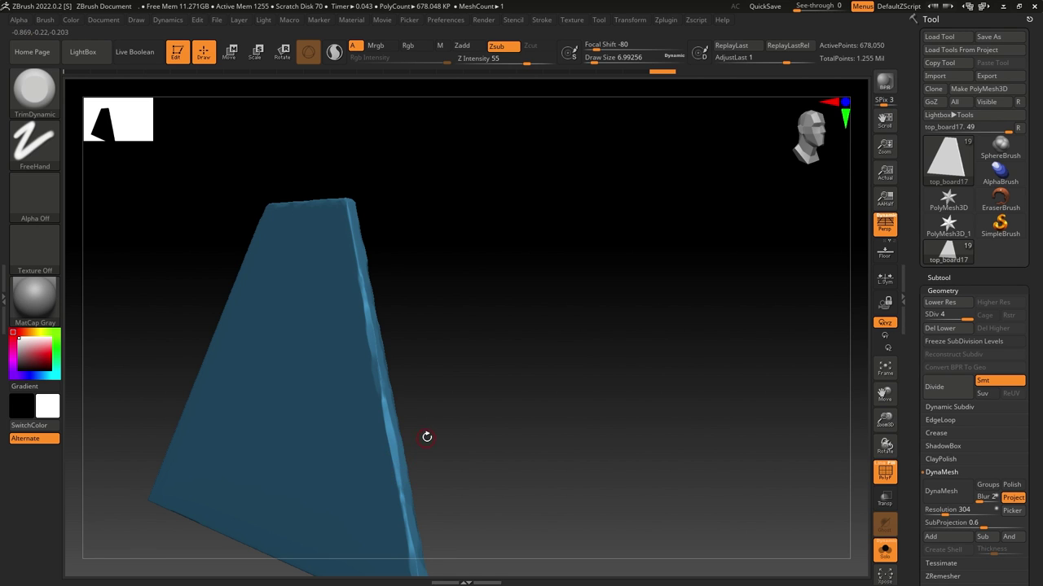
pyautogui.moveTo(427, 436)
pyautogui.mouseDown()
pyautogui.moveTo(447, 418)
pyautogui.moveTo(457, 461)
pyautogui.mouseUp()
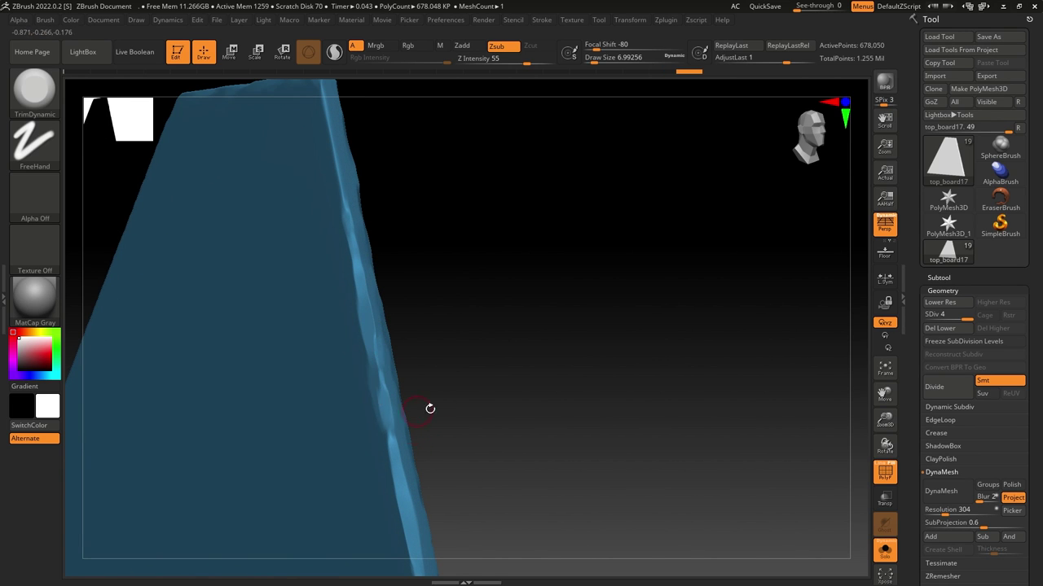
pyautogui.moveTo(466, 498)
pyautogui.mouseDown()
pyautogui.moveTo(486, 456)
pyautogui.moveTo(508, 445)
pyautogui.moveTo(542, 481)
pyautogui.moveTo(526, 470)
pyautogui.mouseUp()
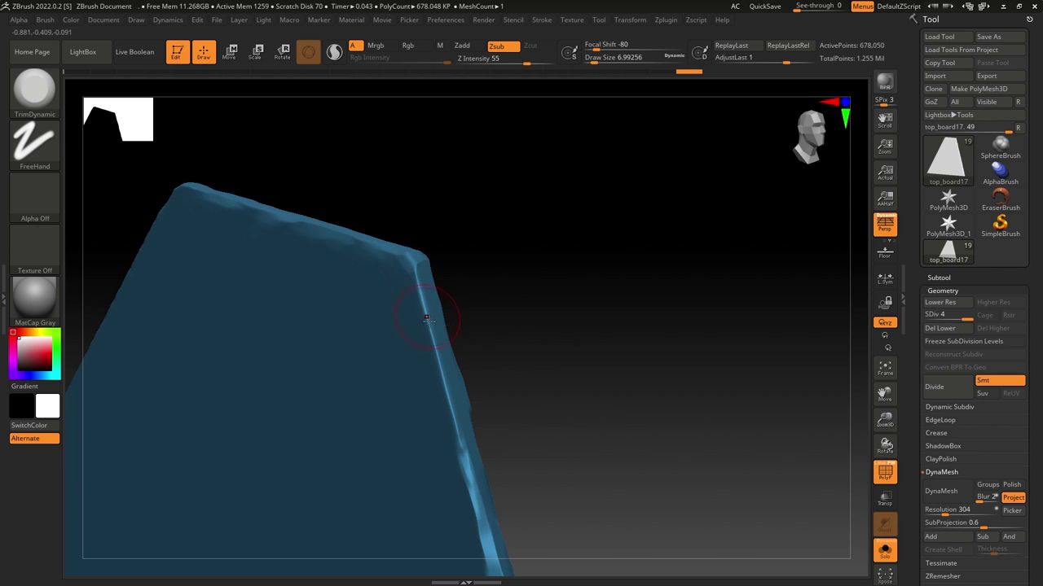
pyautogui.moveTo(418, 303); pyautogui.dragTo(463, 436)
pyautogui.moveTo(554, 412); pyautogui.dragTo(454, 431)
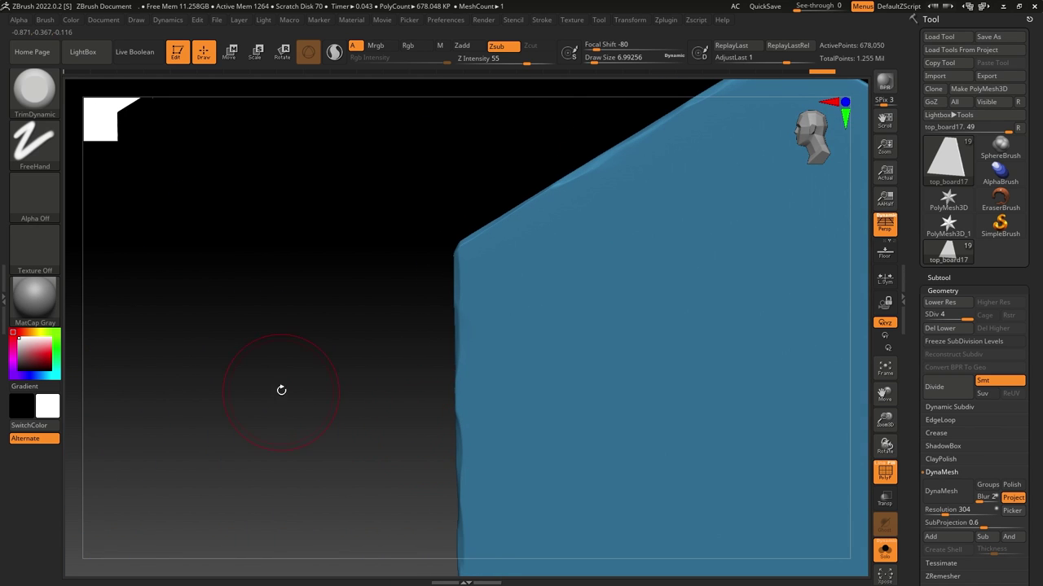
# Chip the upper part of the panel's second slanted edge, starting from the top corner.
pyautogui.moveTo(281, 391); pyautogui.dragTo(386, 402)
pyautogui.moveTo(816, 395); pyautogui.dragTo(595, 250)
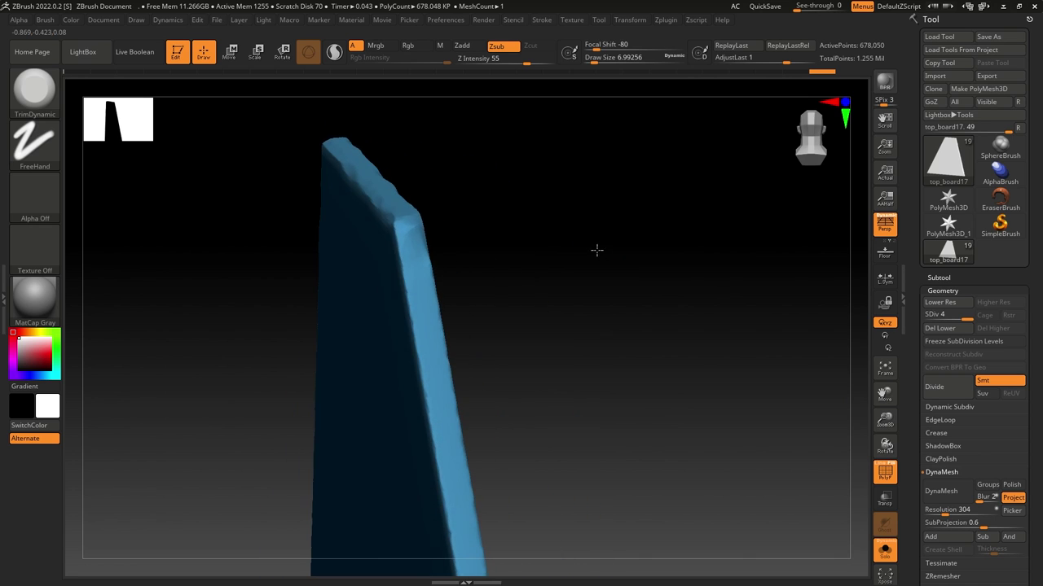
pyautogui.moveTo(440, 202)
pyautogui.mouseDown()
pyautogui.moveTo(508, 197)
pyautogui.moveTo(539, 175)
pyautogui.mouseUp()
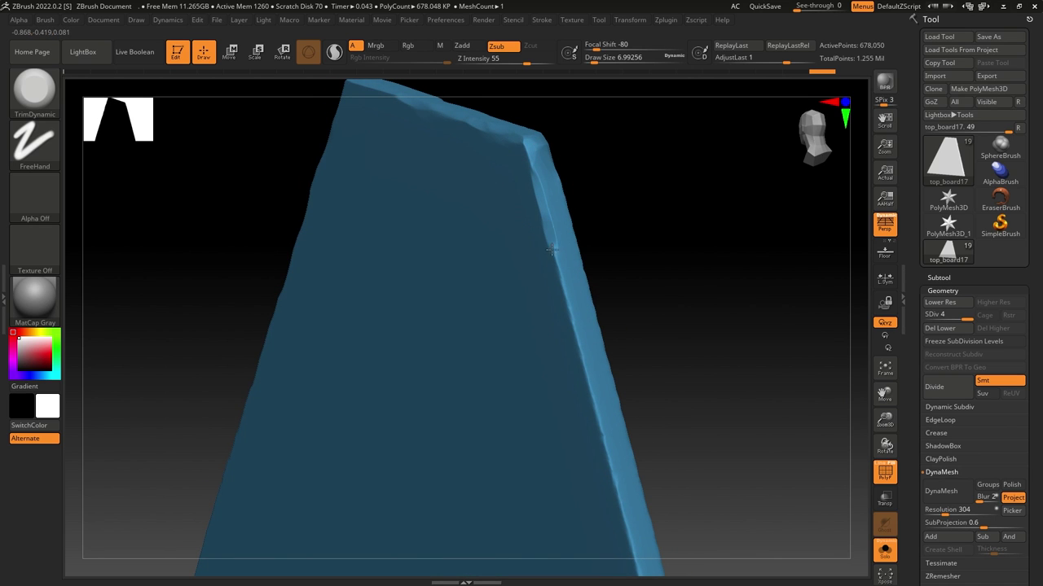
pyautogui.moveTo(559, 290); pyautogui.dragTo(575, 249)
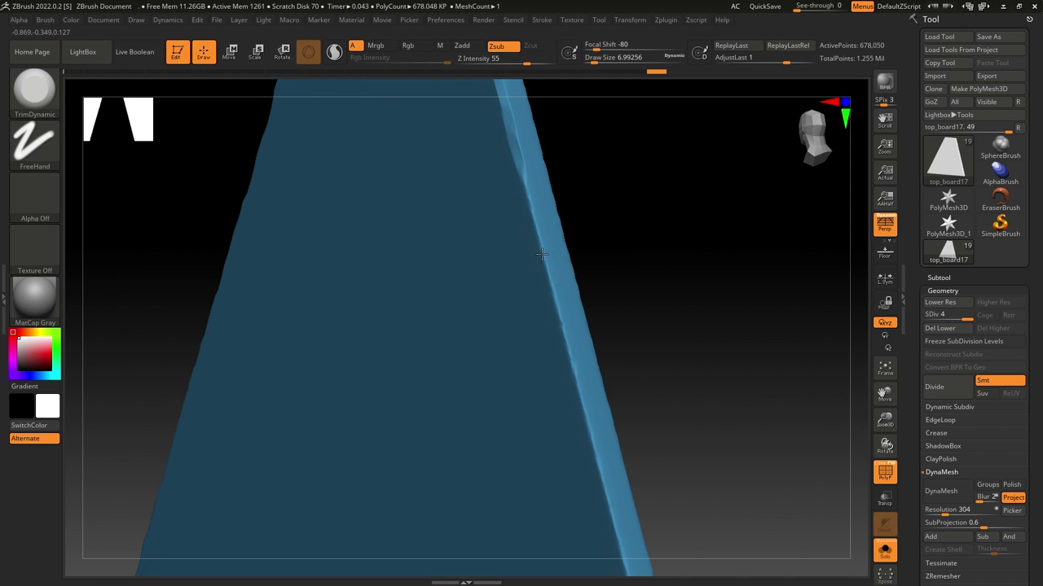
pyautogui.moveTo(668, 333); pyautogui.dragTo(548, 210)
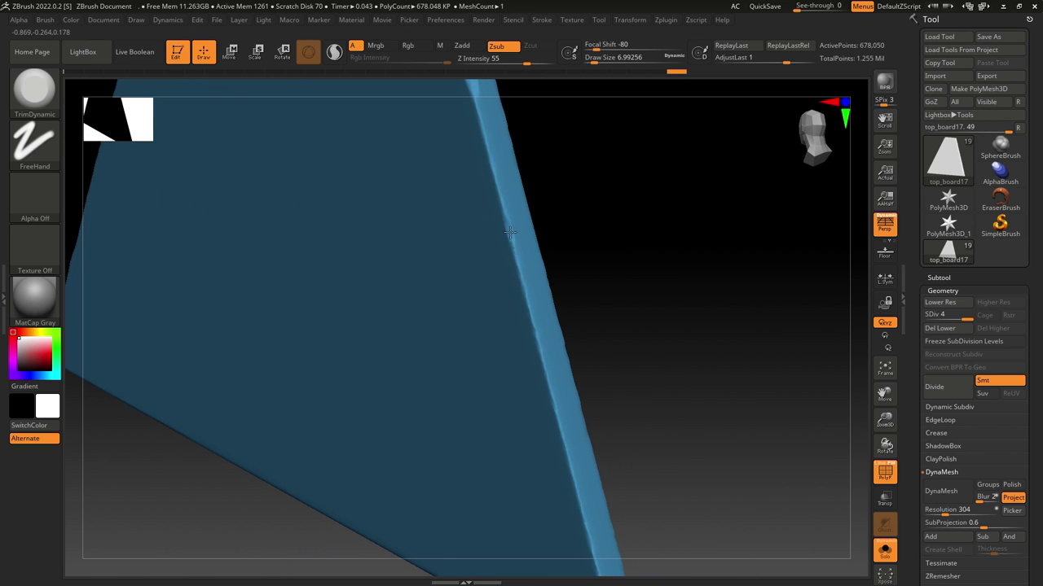
# Chip the lower part of the second slanted edge to its bottom corner, working on both faces' borders.
pyautogui.moveTo(515, 251); pyautogui.dragTo(554, 395)
pyautogui.keyDown('alt'); pyautogui.moveTo(625, 319); pyautogui.dragTo(587, 166); pyautogui.keyUp('alt')
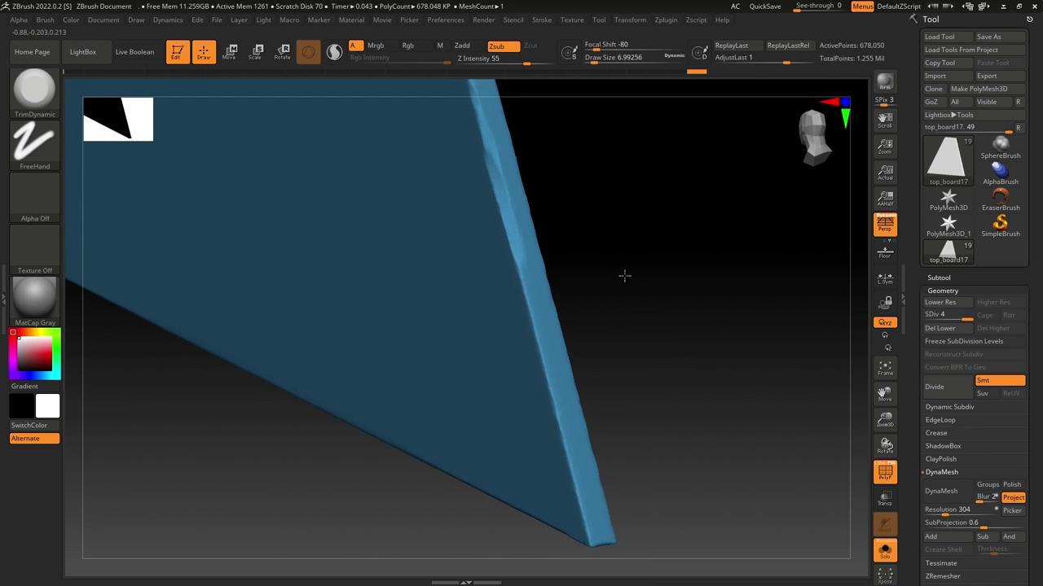
pyautogui.moveTo(624, 275); pyautogui.dragTo(589, 204)
pyautogui.moveTo(516, 293); pyautogui.dragTo(562, 460)
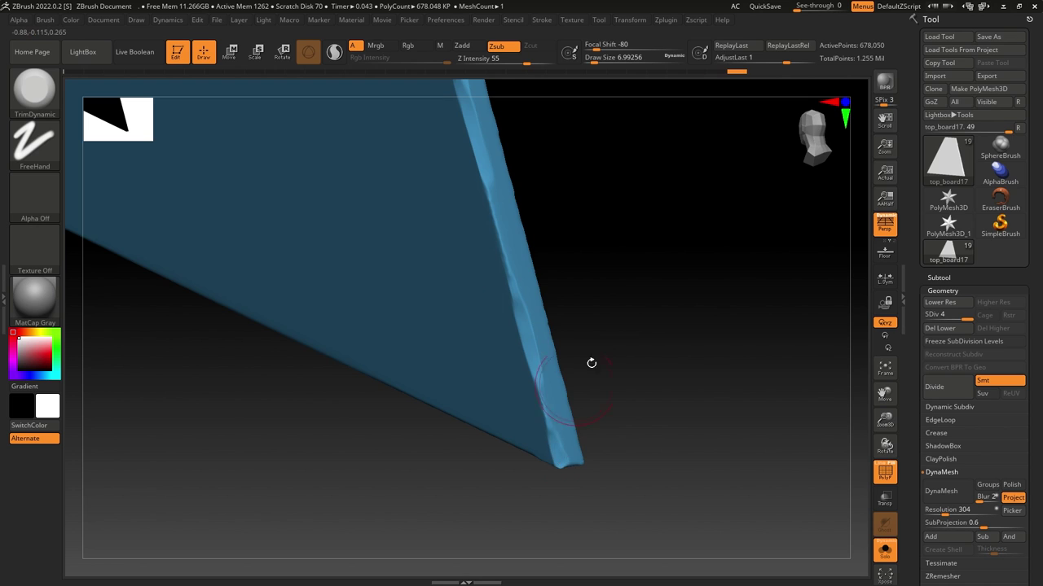
pyautogui.moveTo(591, 363); pyautogui.dragTo(589, 291)
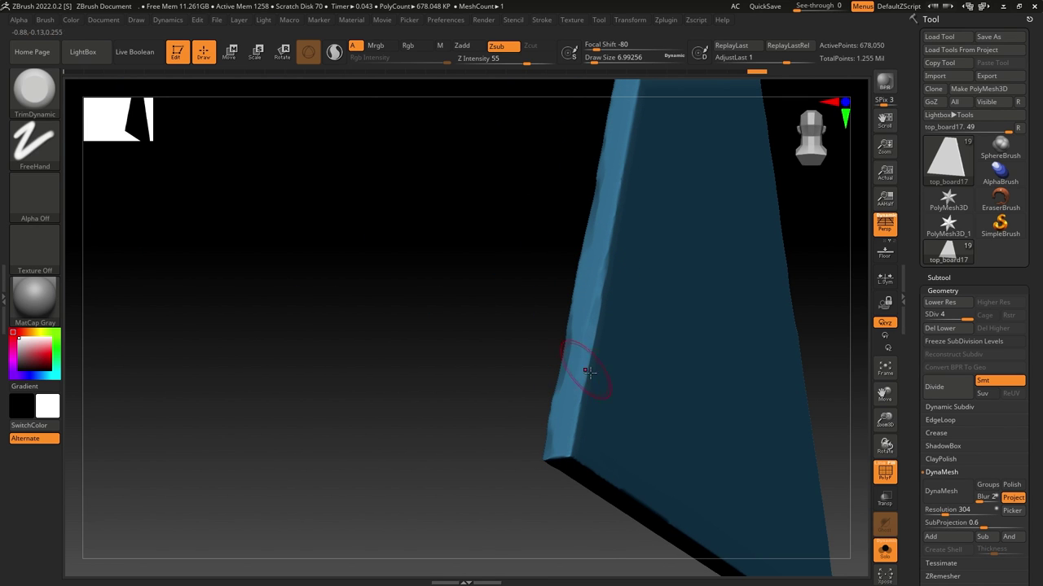
pyautogui.moveTo(553, 472); pyautogui.dragTo(415, 394)
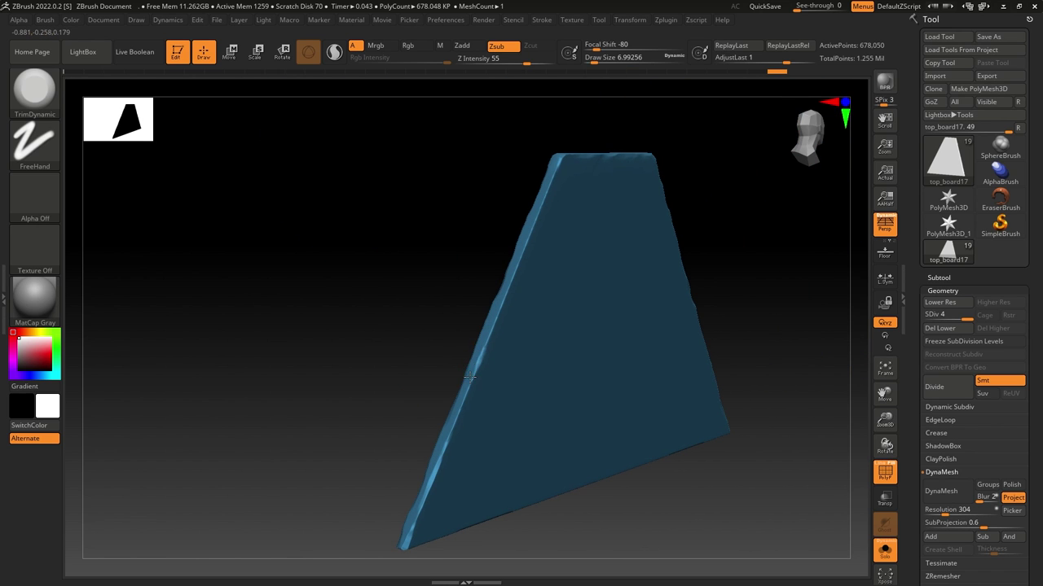
# Chip the remaining face border of the panel's slanted edge along its length with TrimDynamic.
pyautogui.moveTo(442, 391); pyautogui.dragTo(353, 429)
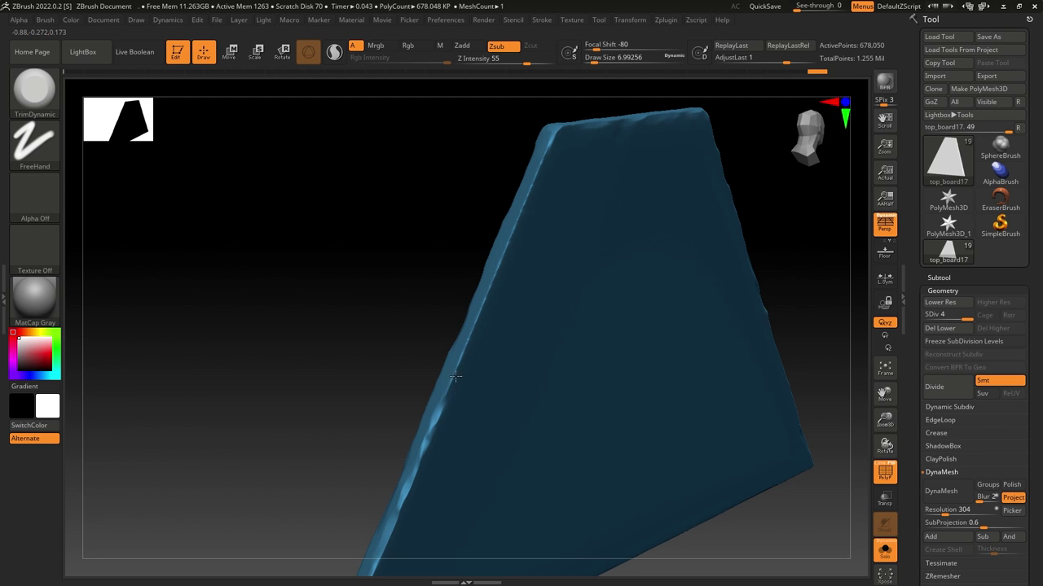
pyautogui.moveTo(402, 342); pyautogui.dragTo(437, 323)
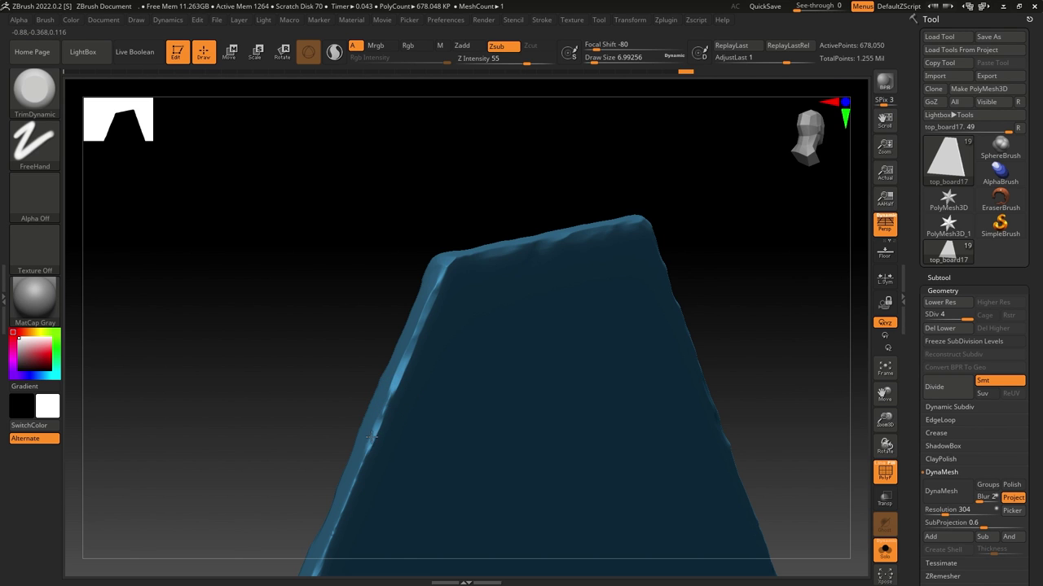
pyautogui.keyDown('alt'); pyautogui.moveTo(298, 432); pyautogui.dragTo(369, 319); pyautogui.keyUp('alt')
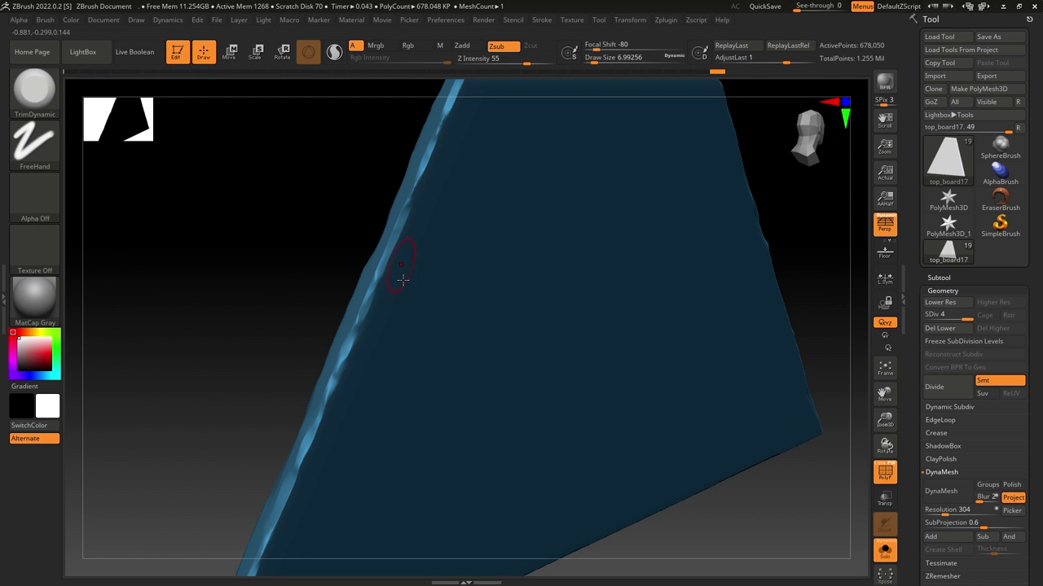
pyautogui.keyDown('alt'); pyautogui.moveTo(316, 321); pyautogui.dragTo(259, 220); pyautogui.keyUp('alt')
# Chip the face border of the panel's bottom edge, starting at one corner and working past the middle.
pyautogui.moveTo(724, 230); pyautogui.dragTo(744, 261)
pyautogui.moveTo(844, 172); pyautogui.dragTo(726, 213)
pyautogui.moveTo(668, 237); pyautogui.dragTo(695, 156)
pyautogui.moveTo(757, 306)
pyautogui.mouseDown()
pyautogui.moveTo(773, 226)
pyautogui.moveTo(733, 289)
pyautogui.moveTo(719, 268)
pyautogui.moveTo(725, 231)
pyautogui.moveTo(717, 249)
pyautogui.moveTo(732, 271)
pyautogui.moveTo(761, 219)
pyautogui.moveTo(765, 230)
pyautogui.moveTo(777, 215)
pyautogui.moveTo(763, 212)
pyautogui.moveTo(777, 233)
pyautogui.moveTo(708, 226)
pyautogui.mouseUp()
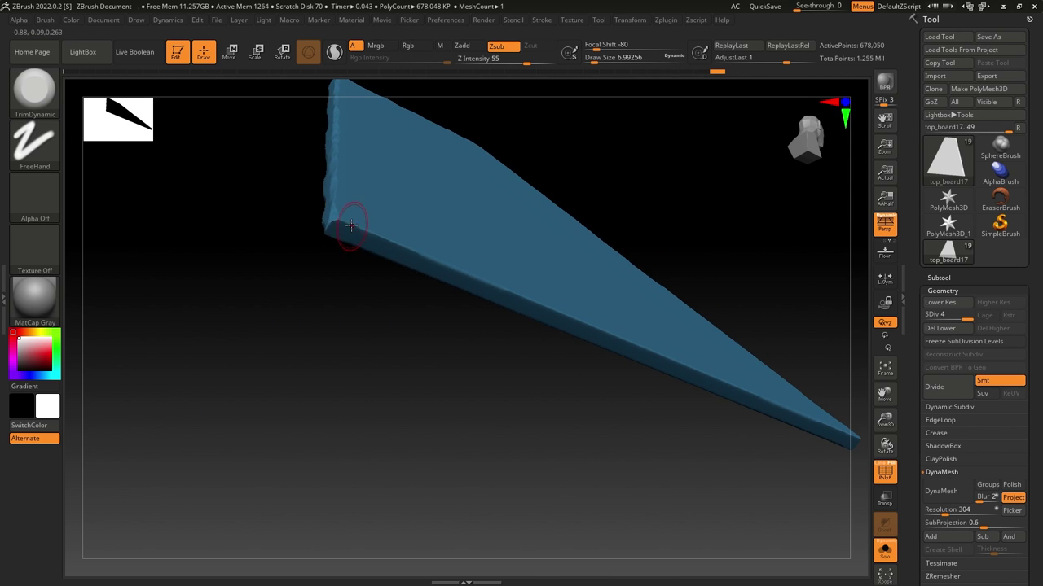
pyautogui.moveTo(403, 236); pyautogui.dragTo(422, 249)
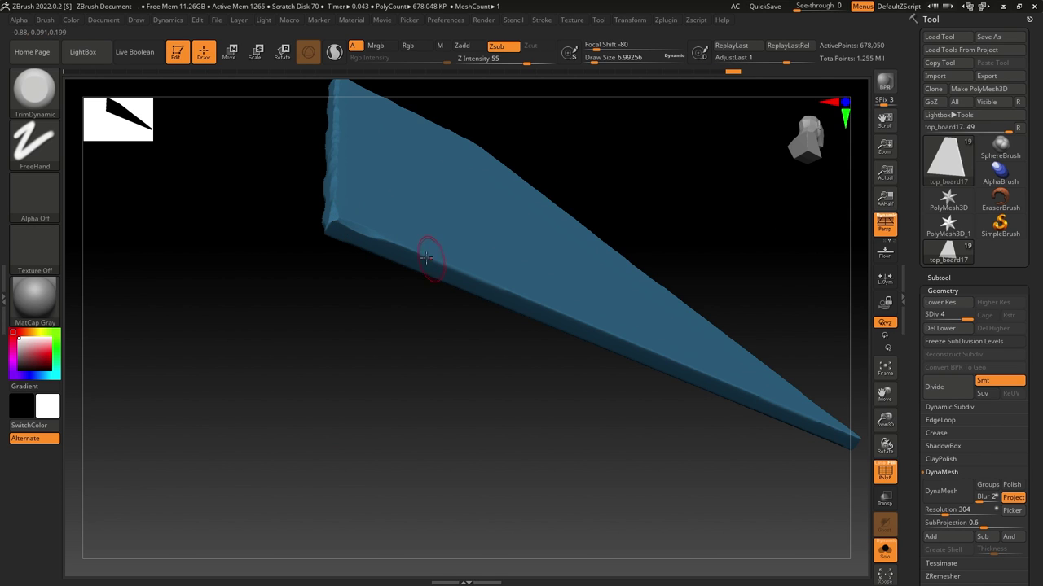
pyautogui.moveTo(529, 297); pyautogui.dragTo(543, 305)
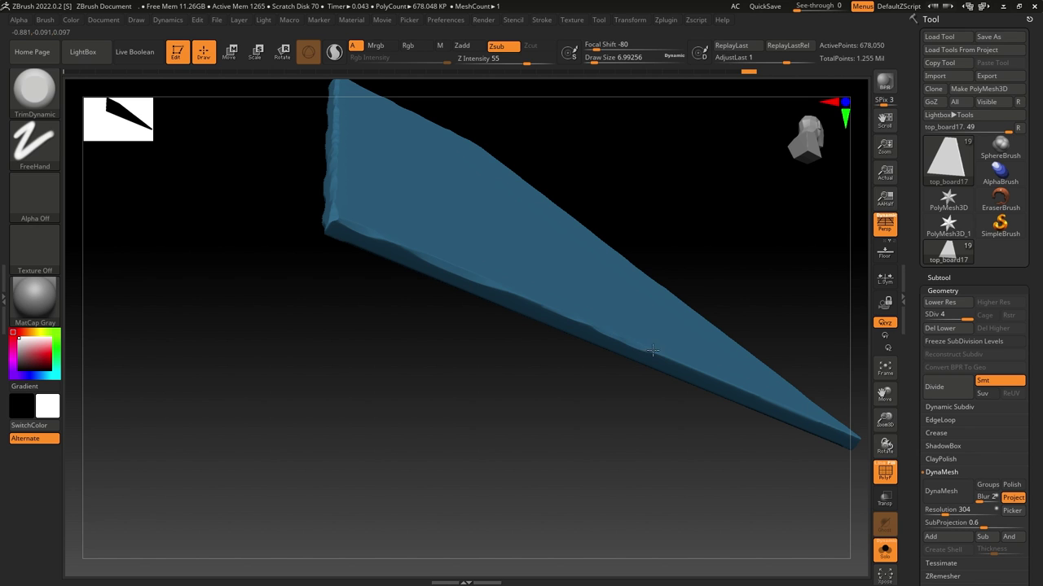
pyautogui.moveTo(652, 350)
pyautogui.mouseDown()
pyautogui.moveTo(637, 379)
pyautogui.moveTo(593, 400)
pyautogui.moveTo(445, 366)
pyautogui.mouseUp()
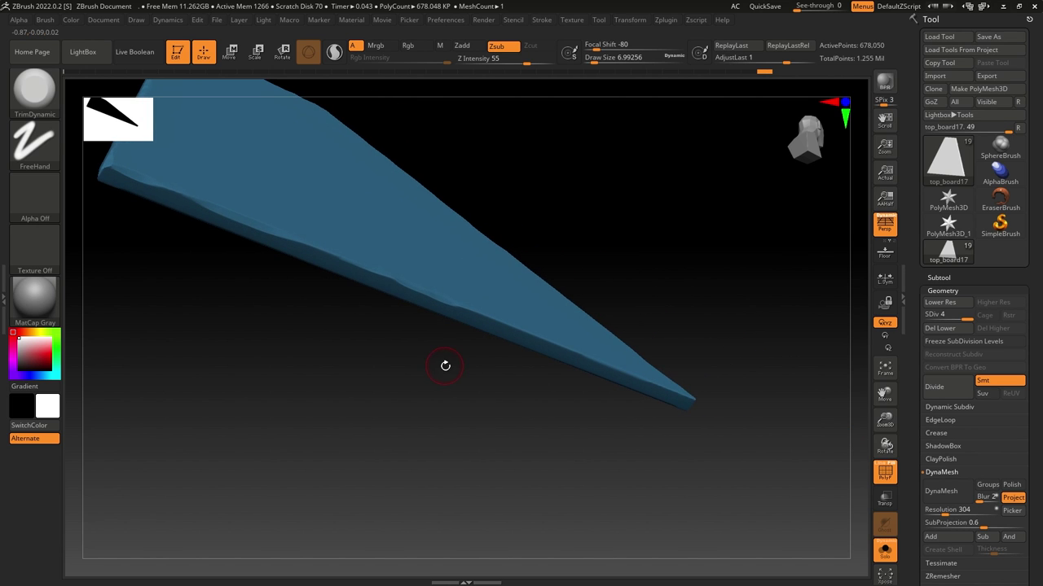
# Keep the MatCap Gray material, turn off PolyFrame, and finish chipping that bottom-edge border to the far corner.
pyautogui.click(34, 295)
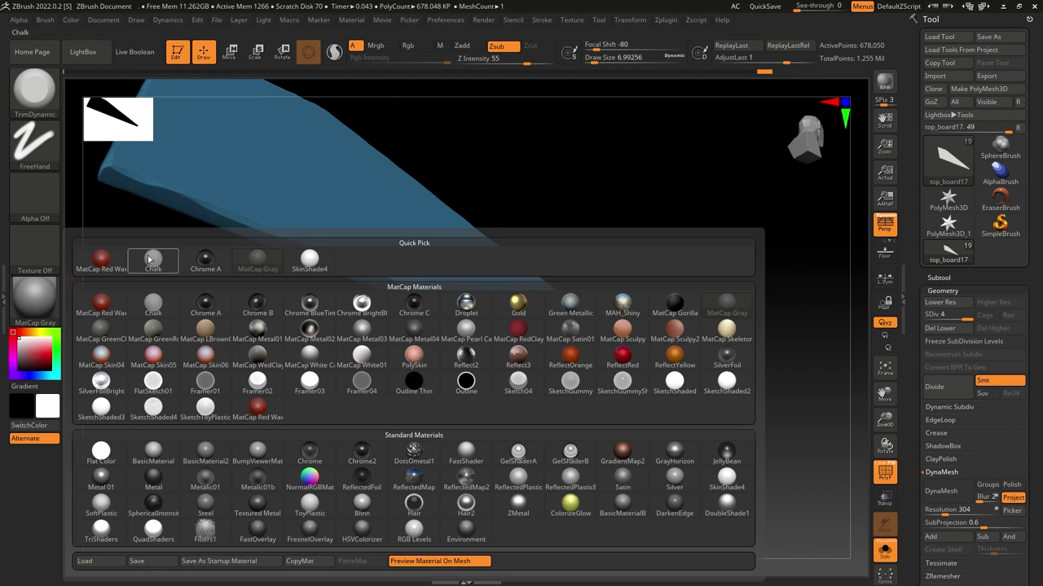
pyautogui.click(253, 261)
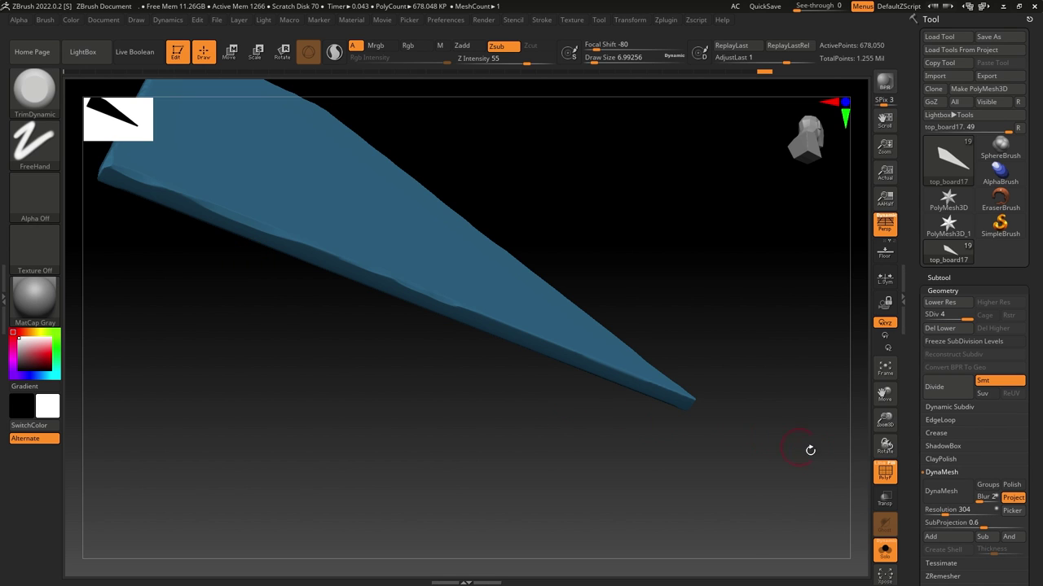
pyautogui.hotkey('shift', 'f')
pyautogui.moveTo(609, 442); pyautogui.dragTo(644, 455)
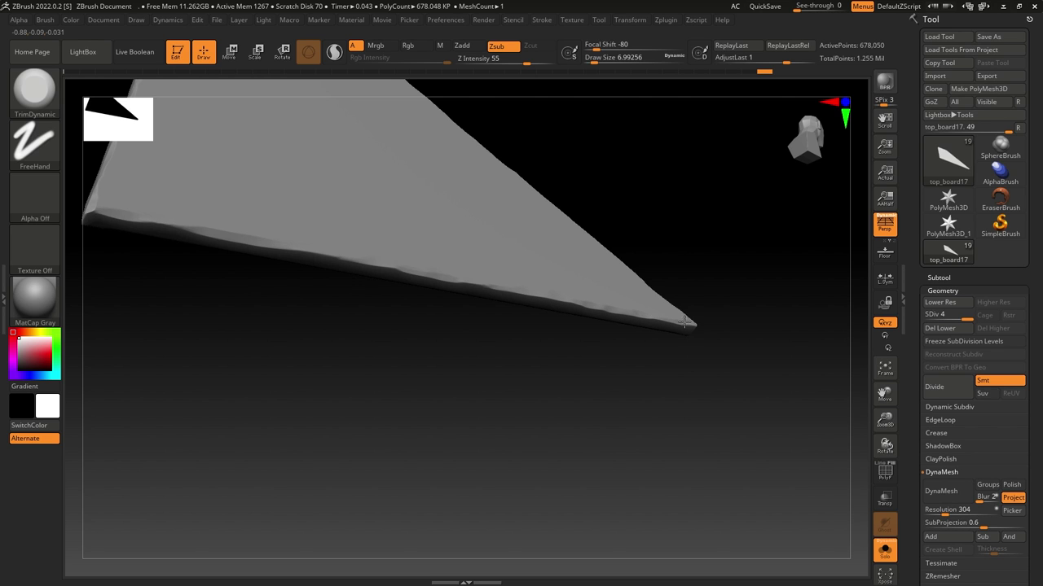
# Chip the bottom edge's border on the opposite face down to the corner.
pyautogui.moveTo(531, 372); pyautogui.dragTo(600, 396)
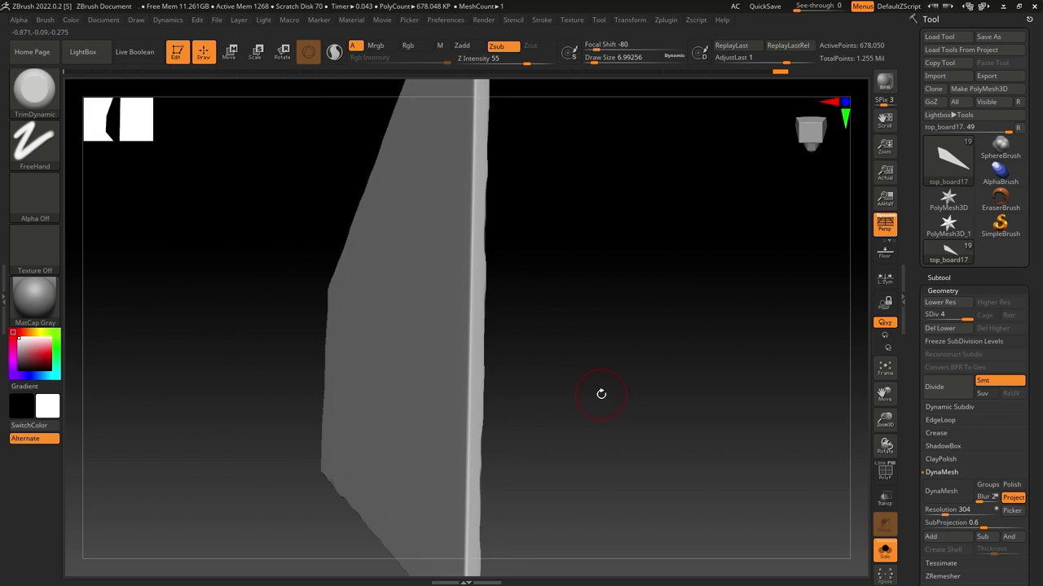
pyautogui.moveTo(472, 309)
pyautogui.mouseDown()
pyautogui.moveTo(468, 432)
pyautogui.moveTo(579, 305)
pyautogui.mouseUp()
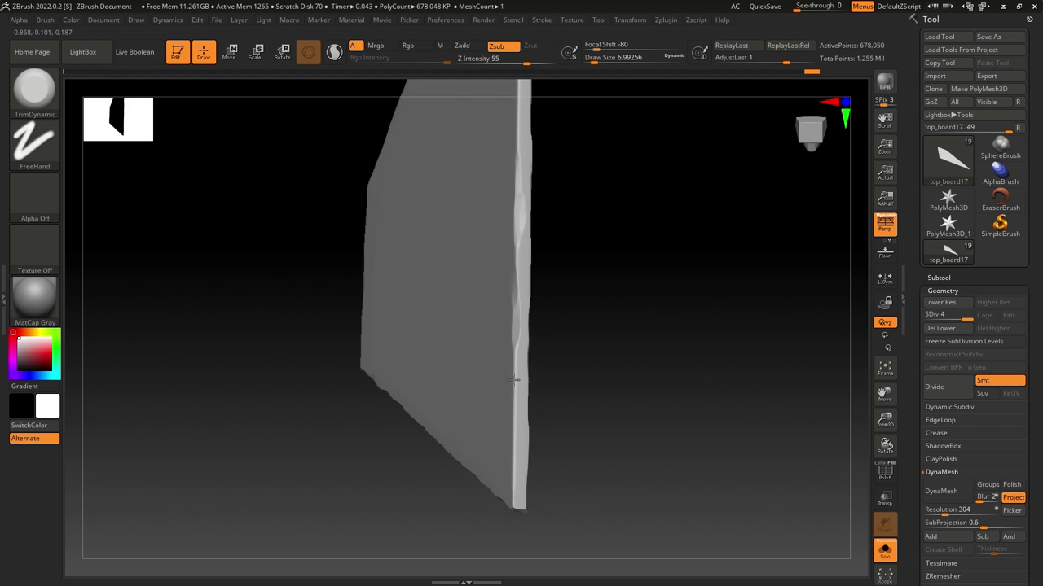
pyautogui.moveTo(573, 440); pyautogui.dragTo(527, 426)
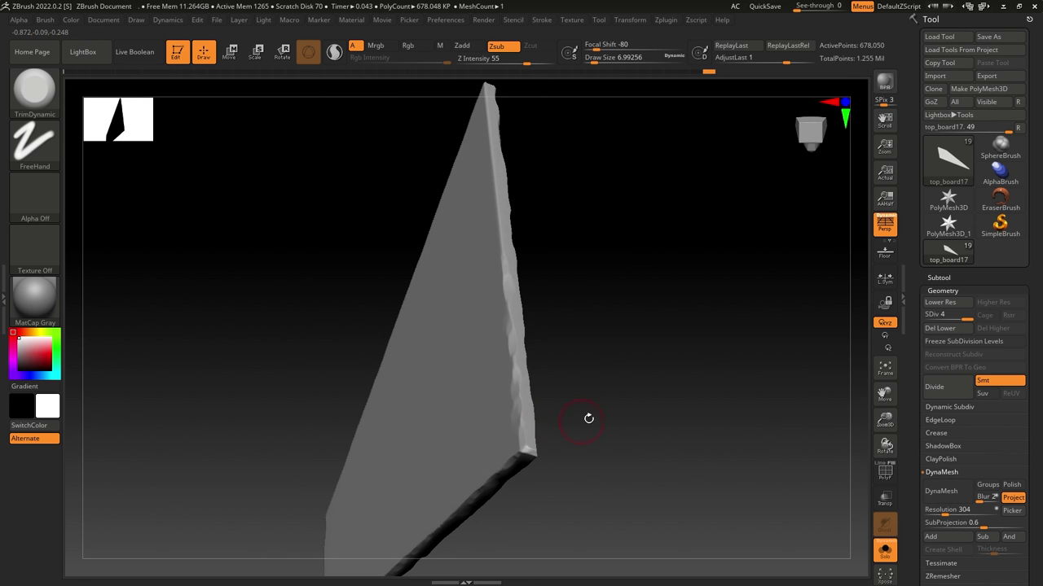
pyautogui.moveTo(609, 385)
pyautogui.mouseDown()
pyautogui.moveTo(612, 414)
pyautogui.moveTo(619, 328)
pyautogui.moveTo(640, 336)
pyautogui.moveTo(638, 321)
pyautogui.moveTo(594, 291)
pyautogui.moveTo(563, 223)
pyautogui.moveTo(533, 195)
pyautogui.moveTo(527, 220)
pyautogui.moveTo(496, 245)
pyautogui.moveTo(530, 298)
pyautogui.moveTo(545, 273)
pyautogui.moveTo(584, 259)
pyautogui.moveTo(670, 246)
pyautogui.moveTo(657, 255)
pyautogui.mouseUp()
# Add further chips along the bottom edge, working its borders on both faces.
pyautogui.moveTo(553, 249); pyautogui.dragTo(647, 238)
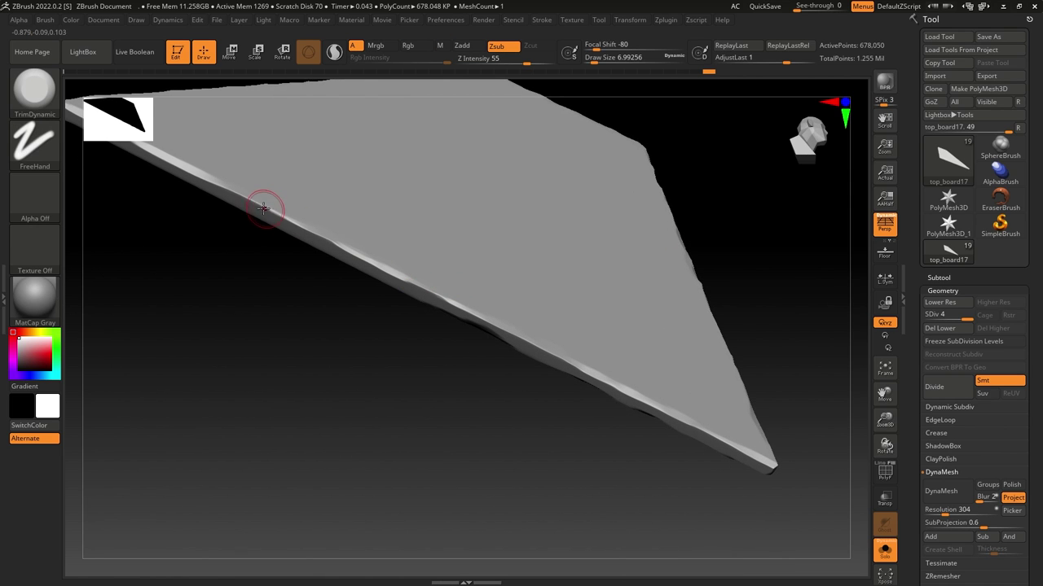
pyautogui.moveTo(303, 218); pyautogui.dragTo(408, 277)
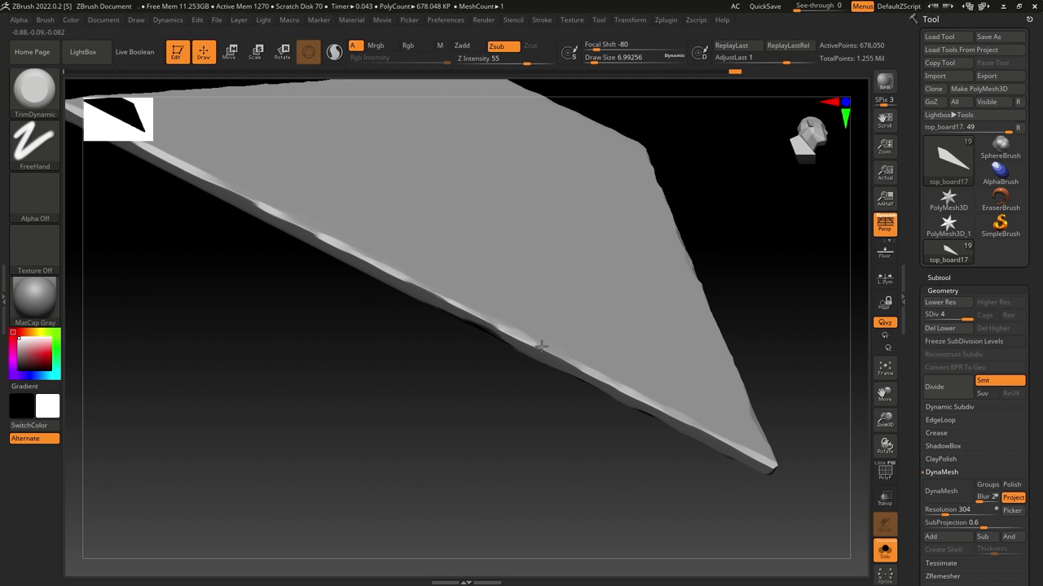
pyautogui.moveTo(445, 392); pyautogui.dragTo(600, 209)
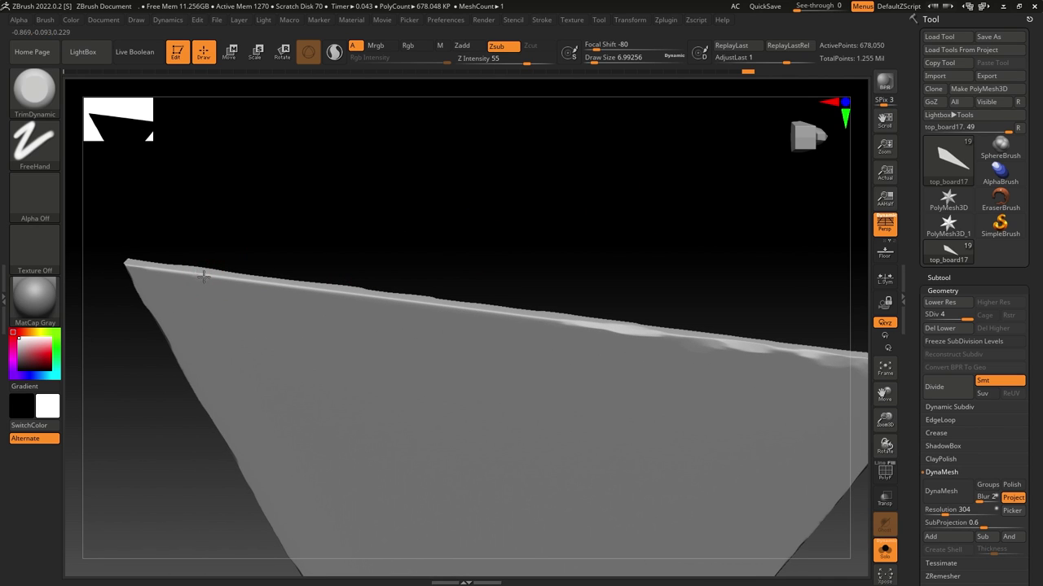
pyautogui.moveTo(284, 284)
pyautogui.mouseDown()
pyautogui.moveTo(524, 310)
pyautogui.moveTo(584, 298)
pyautogui.moveTo(531, 432)
pyautogui.moveTo(554, 465)
pyautogui.moveTo(578, 461)
pyautogui.mouseUp()
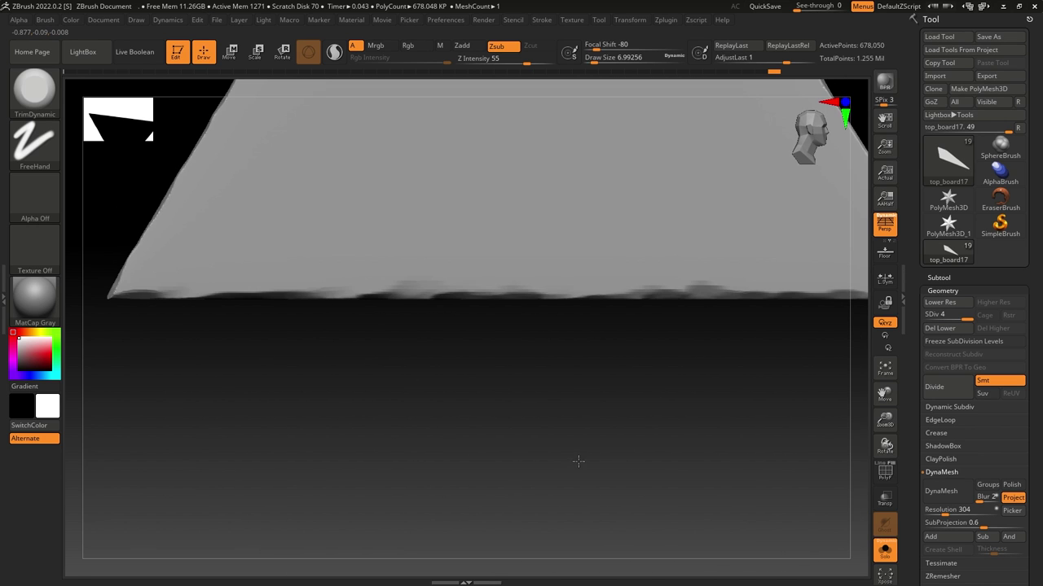
pyautogui.keyDown('alt'); pyautogui.moveTo(557, 426); pyautogui.dragTo(534, 297); pyautogui.keyUp('alt')
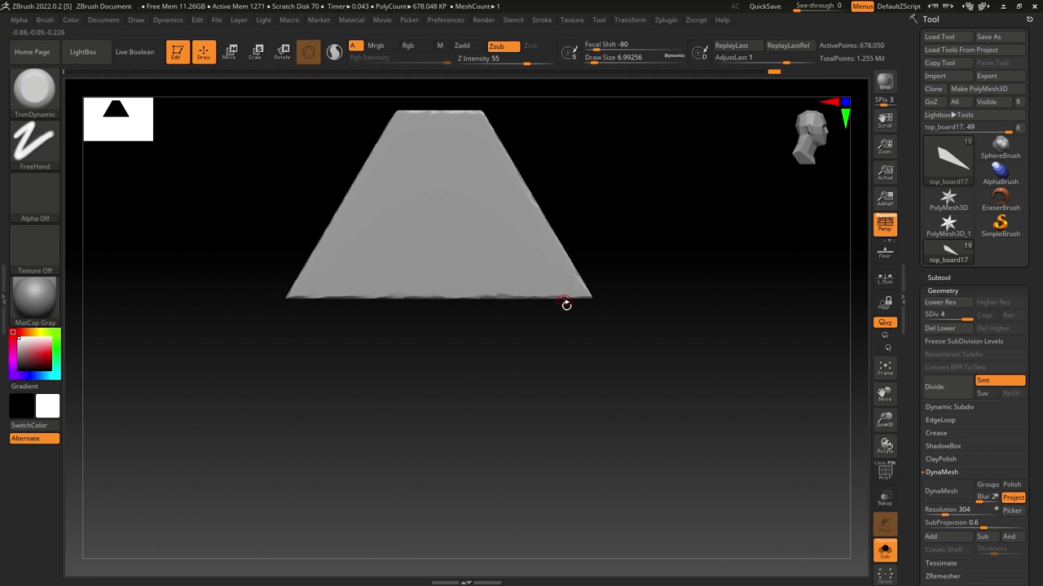
# Switch to the Standard brush with the wood-grain alpha, set Z Intensity to 10, and undo a slanted trial stamp on the panel.
pyautogui.moveTo(532, 391); pyautogui.dragTo(600, 480)
pyautogui.press('f')
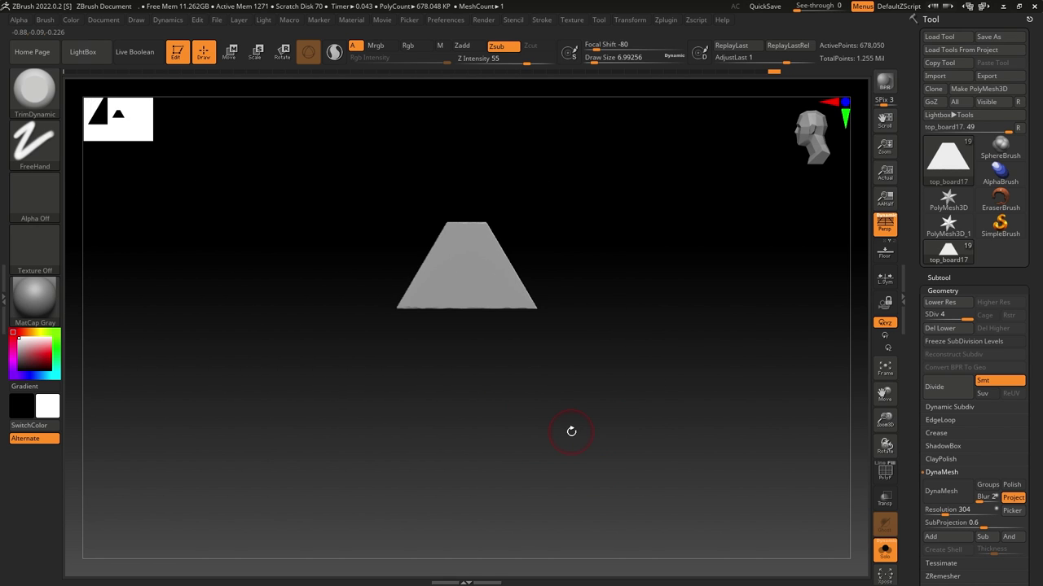
pyautogui.keyDown('alt'); pyautogui.moveTo(527, 401); pyautogui.dragTo(553, 525); pyautogui.keyUp('alt')
pyautogui.keyDown('alt'); pyautogui.moveTo(540, 462); pyautogui.dragTo(545, 489); pyautogui.keyUp('alt')
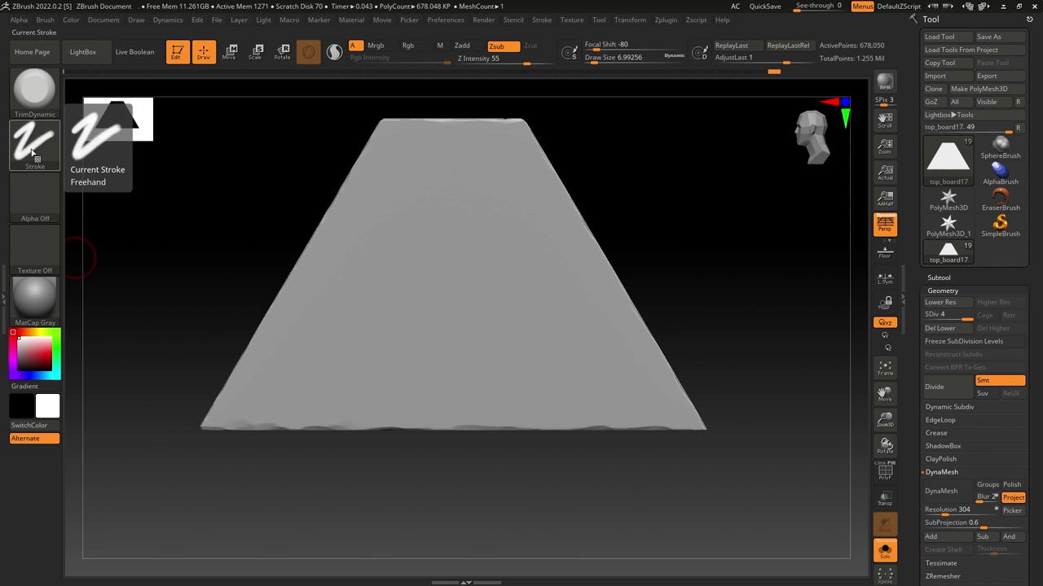
pyautogui.click(34, 88)
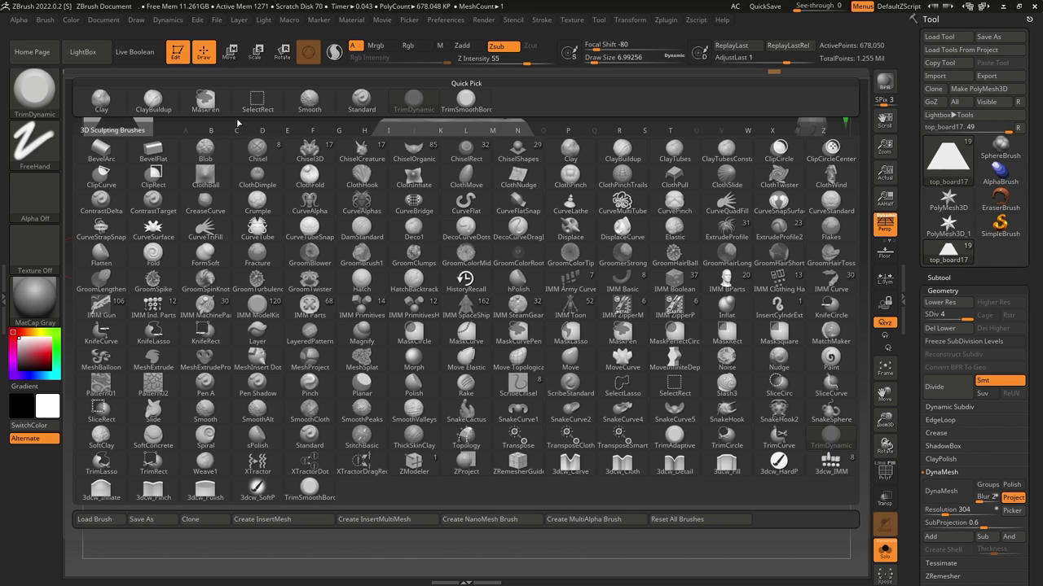
pyautogui.click(362, 101)
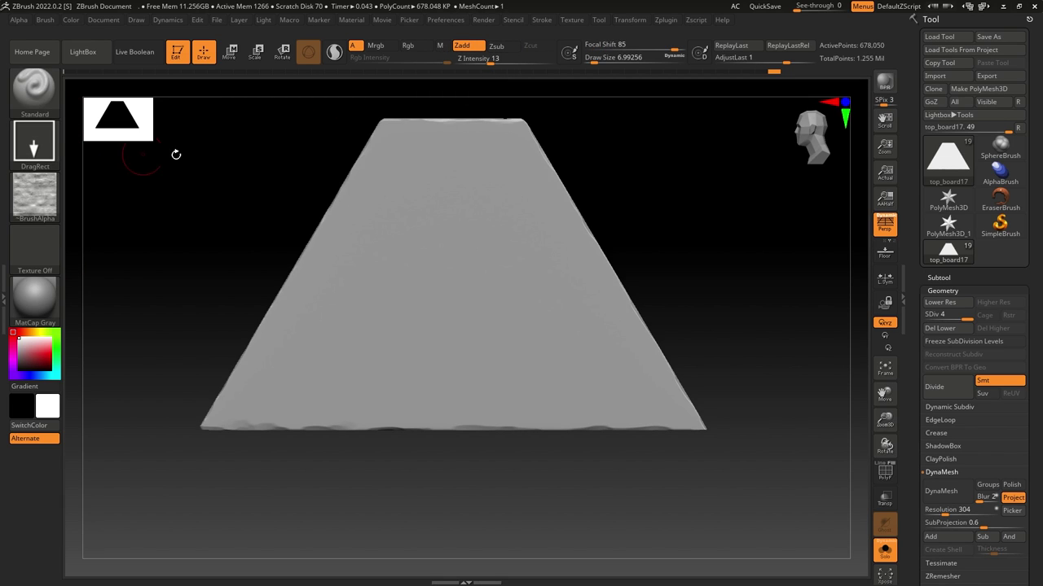
pyautogui.click(461, 55)
pyautogui.moveTo(569, 360)
pyautogui.mouseDown()
pyautogui.moveTo(335, 379)
pyautogui.moveTo(250, 368)
pyautogui.mouseUp()
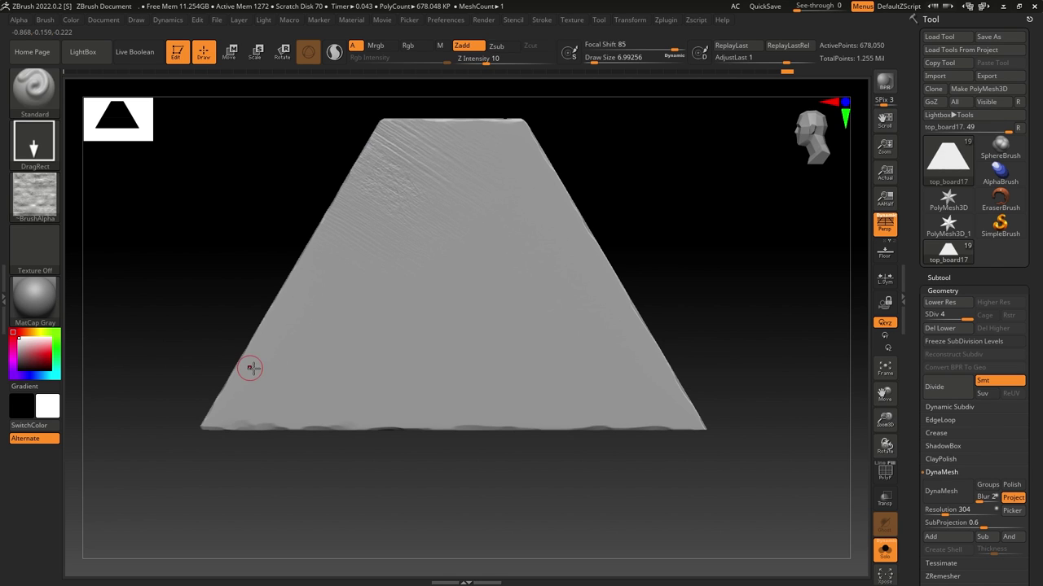
pyautogui.hotkey('ctrl', 'z')
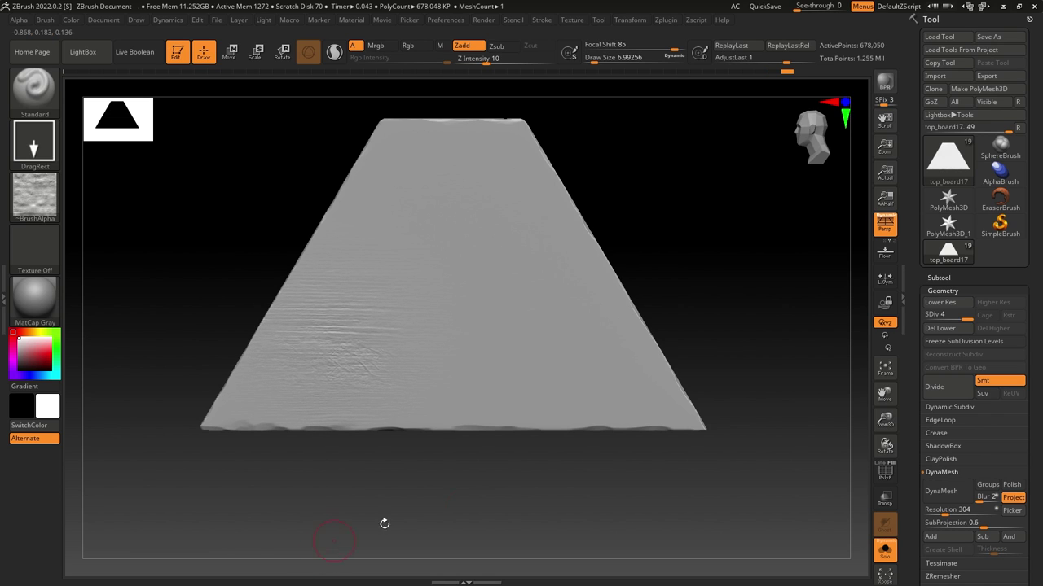
# Stamp overlapping horizontal wood grain across the panel's whole face, undoing and redoing the unwanted stamp.
pyautogui.moveTo(374, 541); pyautogui.dragTo(553, 575)
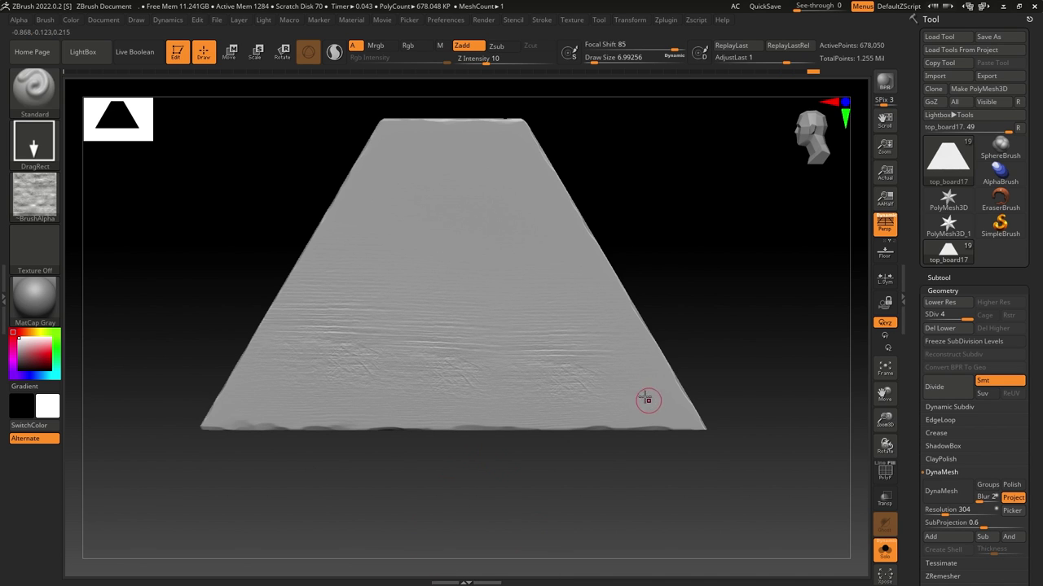
pyautogui.moveTo(655, 583); pyautogui.dragTo(643, 583)
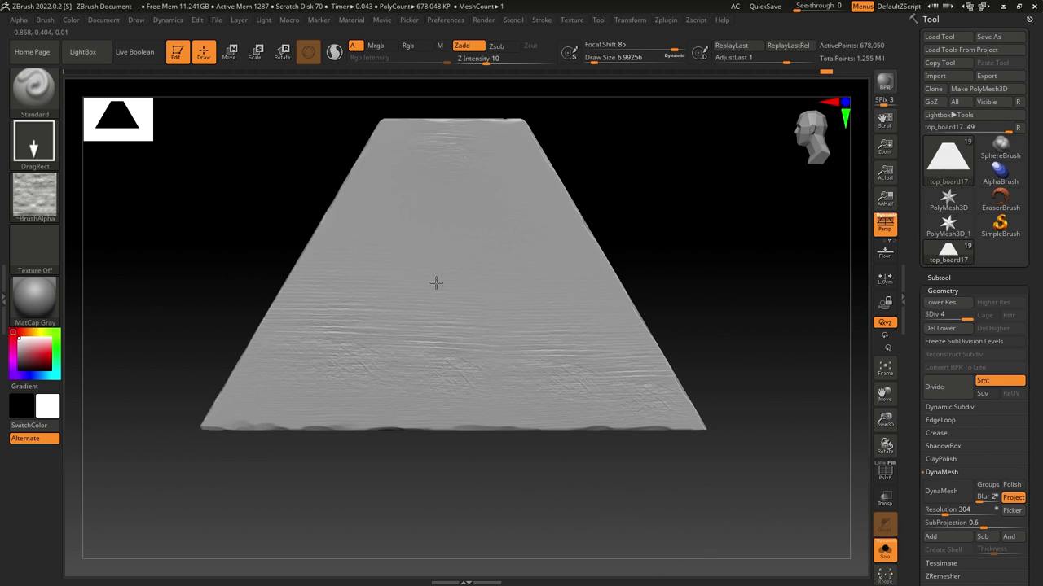
pyautogui.moveTo(435, 283); pyautogui.dragTo(438, 456)
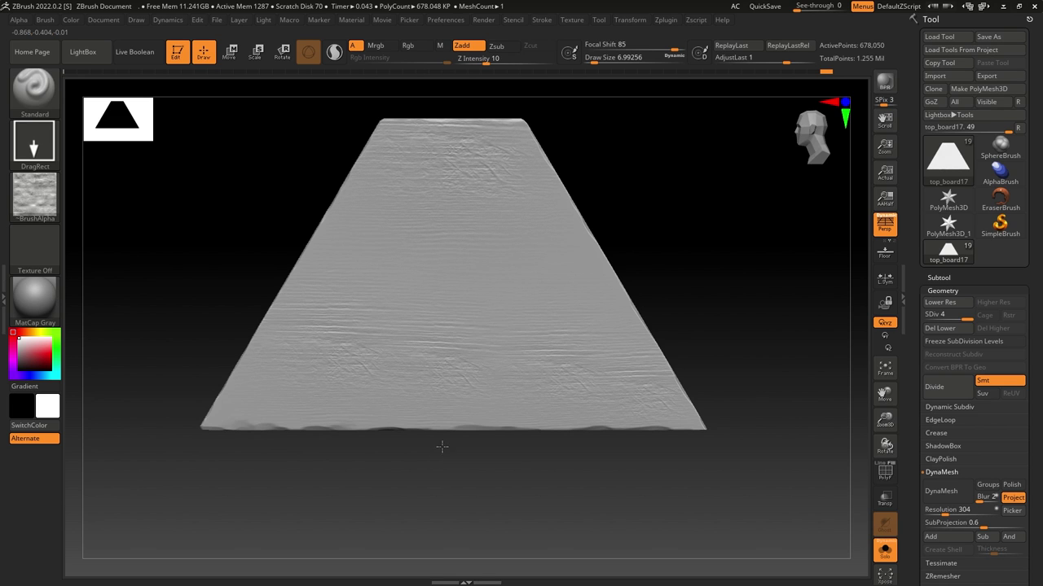
pyautogui.hotkey('ctrl', 'z')
pyautogui.moveTo(480, 495); pyautogui.dragTo(473, 573)
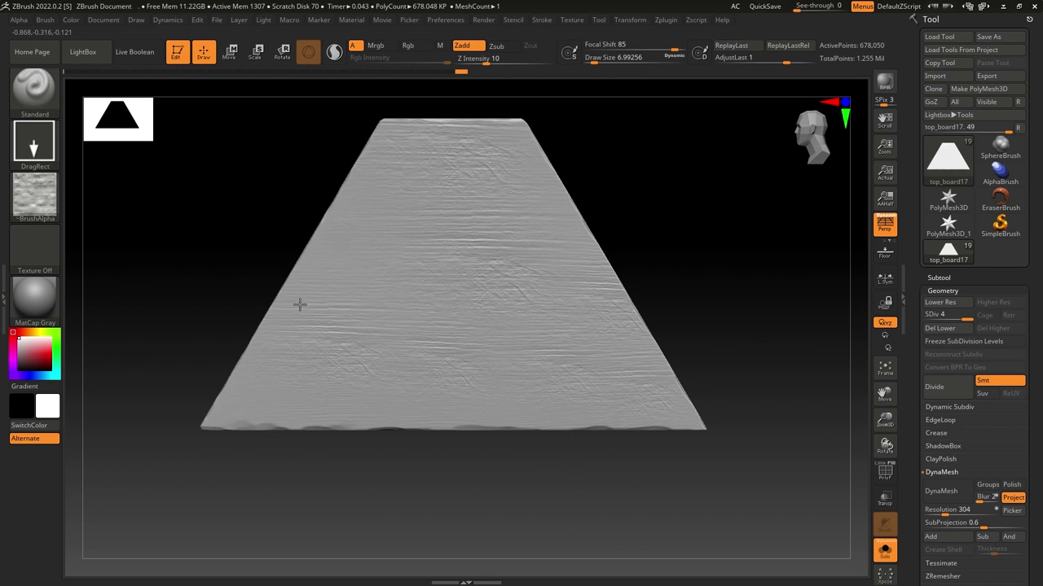
pyautogui.moveTo(297, 420)
pyautogui.mouseDown()
pyautogui.moveTo(336, 441)
pyautogui.moveTo(328, 435)
pyautogui.mouseUp()
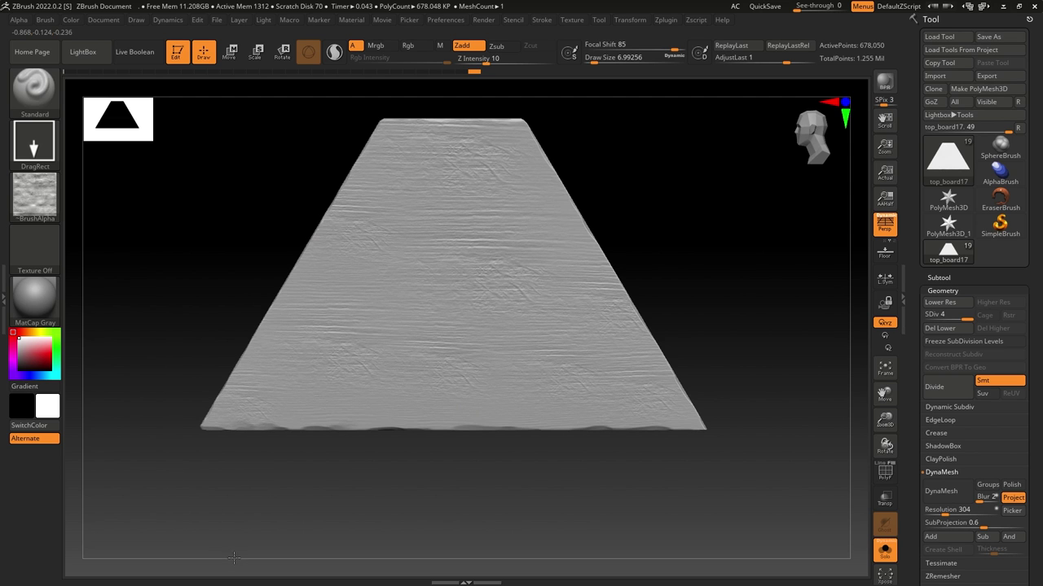
pyautogui.moveTo(155, 315)
pyautogui.mouseDown()
pyautogui.moveTo(277, 326)
pyautogui.moveTo(161, 312)
pyautogui.mouseUp()
# Flatten patches of the stamped grain on this face using TrimDynamic, enlarging Draw Size to 18.45511.
pyautogui.click(34, 86)
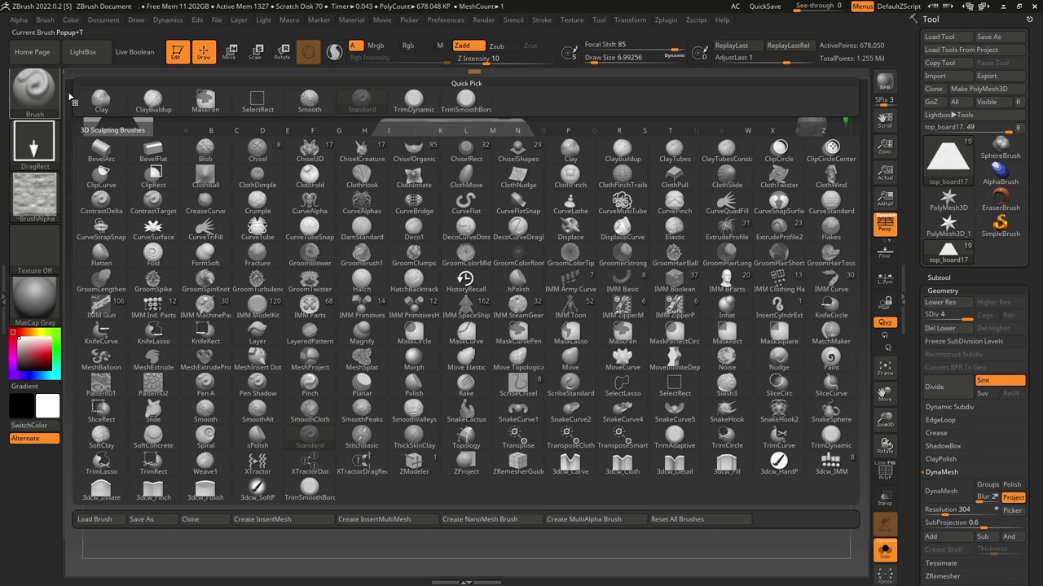
pyautogui.click(413, 99)
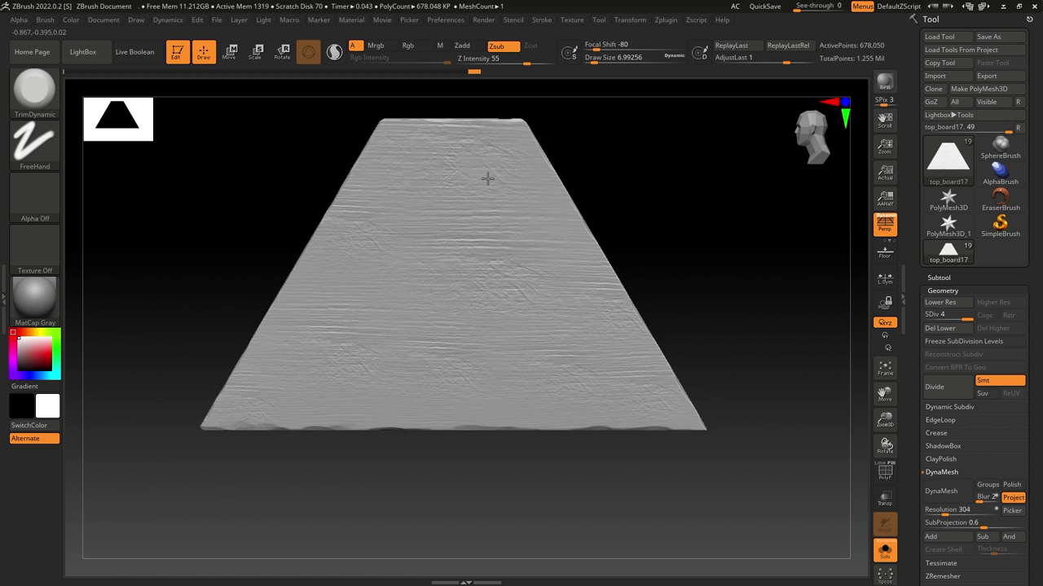
pyautogui.moveTo(506, 171); pyautogui.dragTo(515, 154)
pyautogui.moveTo(594, 59); pyautogui.dragTo(599, 59)
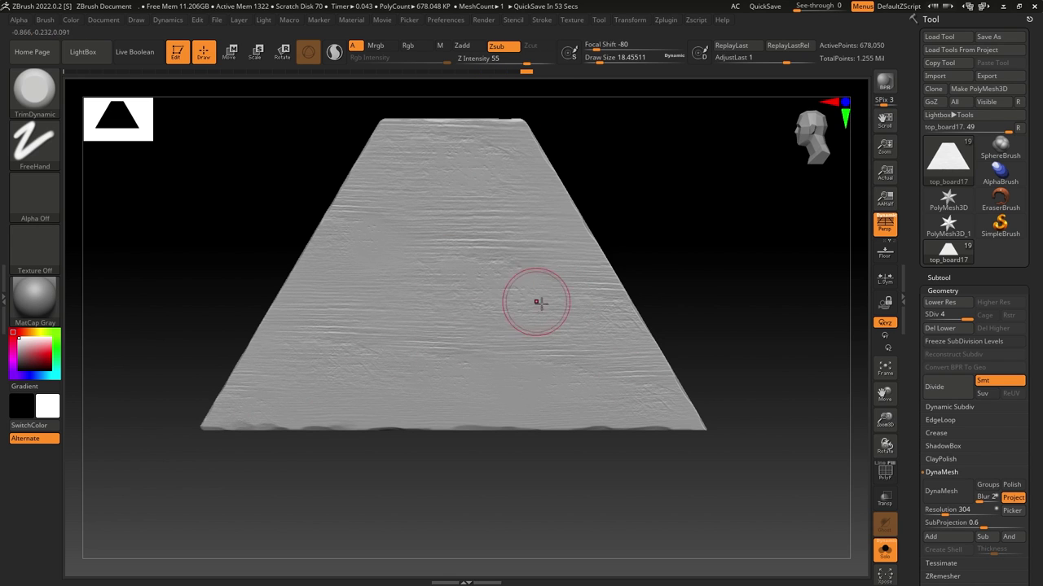
# Flatten patches of wood grain on the upper part of the panel's opposite face.
pyautogui.moveTo(162, 238); pyautogui.dragTo(294, 274)
pyautogui.moveTo(221, 281); pyautogui.dragTo(201, 254)
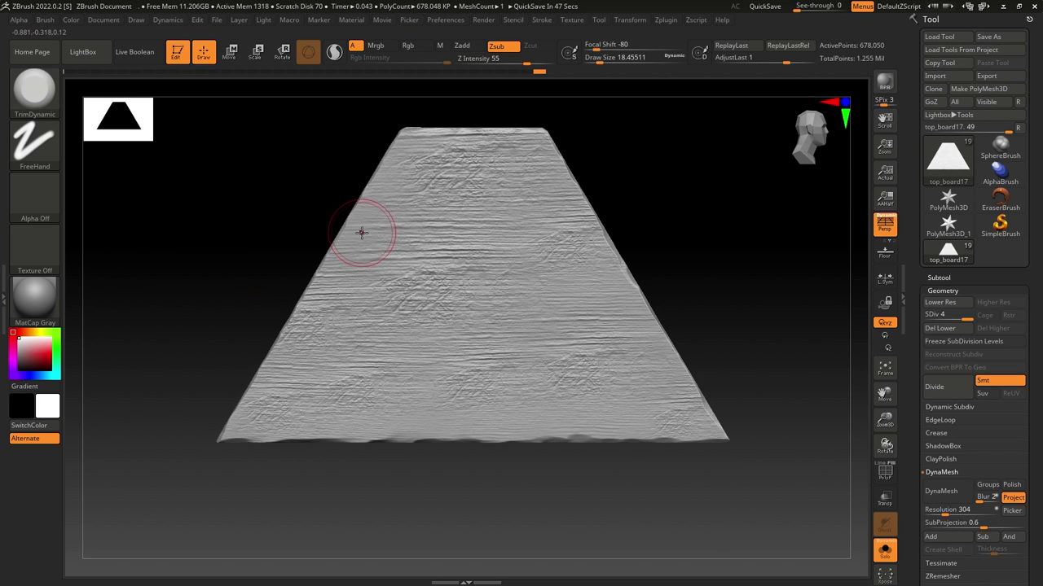
pyautogui.moveTo(473, 165)
pyautogui.mouseDown()
pyautogui.moveTo(430, 233)
pyautogui.moveTo(426, 293)
pyautogui.moveTo(558, 257)
pyautogui.mouseUp()
pyautogui.moveTo(549, 217); pyautogui.dragTo(555, 201)
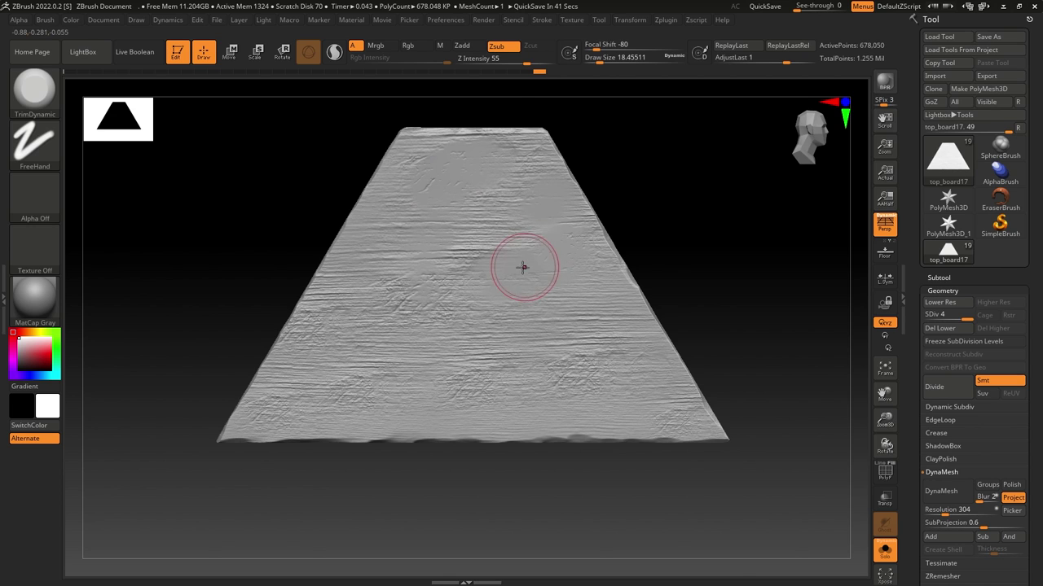
# Turn off Solo to show the whole trestle and flatten grain patches on the lower part of this face.
pyautogui.hotkey('alt', 's')
pyautogui.moveTo(330, 324)
pyautogui.mouseDown()
pyautogui.moveTo(326, 347)
pyautogui.moveTo(380, 366)
pyautogui.moveTo(343, 397)
pyautogui.mouseUp()
pyautogui.moveTo(274, 411); pyautogui.dragTo(322, 402)
pyautogui.moveTo(546, 390); pyautogui.dragTo(465, 384)
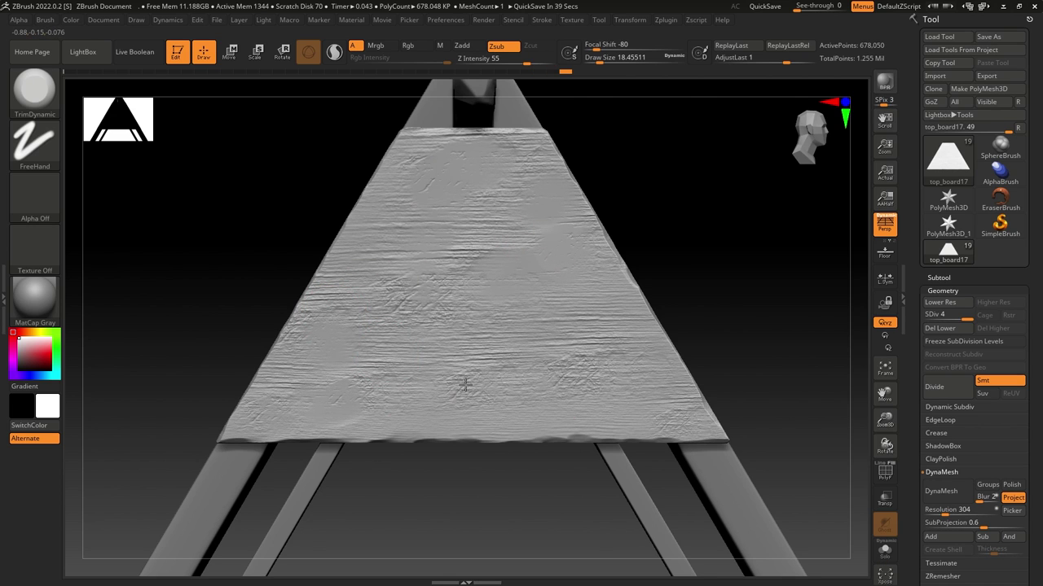
# Flatten further patches of wood grain around the middle and lower part of the panel's face with TrimDynamic.
pyautogui.moveTo(555, 376)
pyautogui.mouseDown()
pyautogui.moveTo(659, 403)
pyautogui.moveTo(635, 380)
pyautogui.mouseUp()
pyautogui.moveTo(465, 325)
pyautogui.mouseDown()
pyautogui.moveTo(424, 296)
pyautogui.moveTo(475, 306)
pyautogui.mouseUp()
pyautogui.moveTo(619, 236); pyautogui.dragTo(707, 214)
pyautogui.keyDown('alt'); pyautogui.moveTo(699, 281); pyautogui.dragTo(474, 341); pyautogui.keyUp('alt')
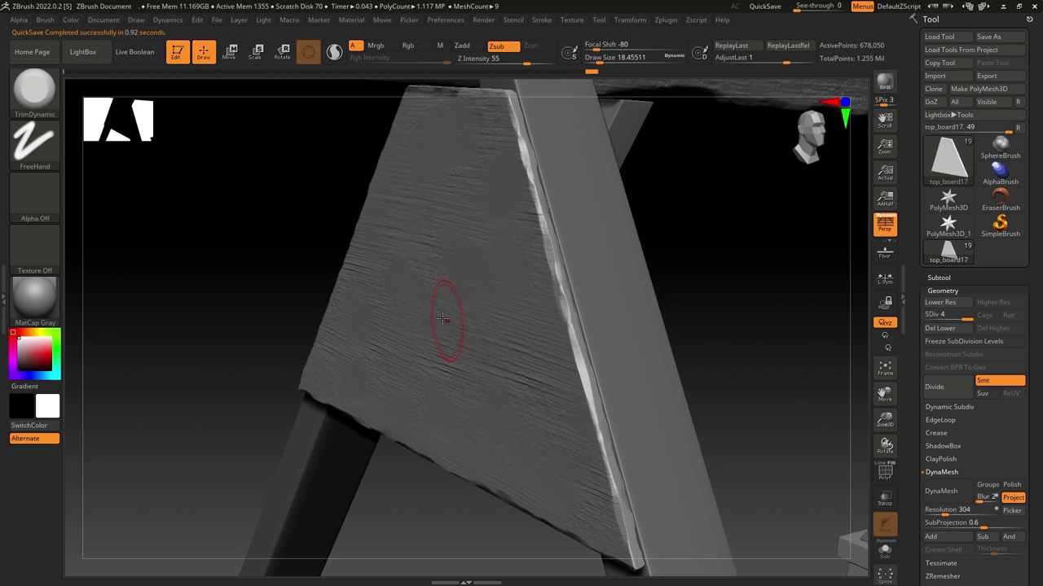
pyautogui.keyDown('alt'); pyautogui.moveTo(726, 298); pyautogui.dragTo(576, 139); pyautogui.keyUp('alt')
pyautogui.moveTo(575, 286); pyautogui.dragTo(488, 232)
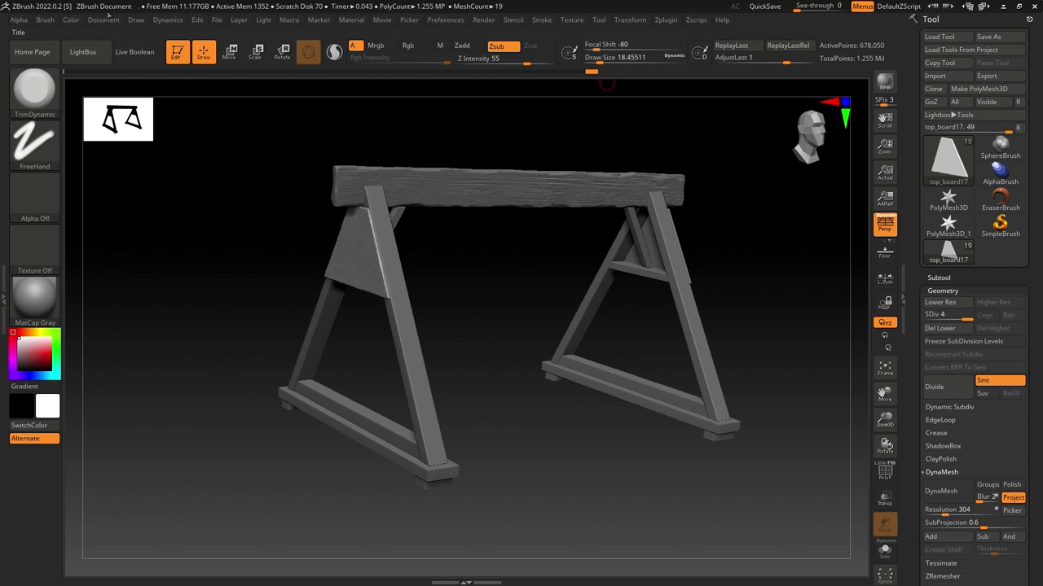
# Save the current document to disk.
pyautogui.click(104, 19)
pyautogui.click(198, 50)
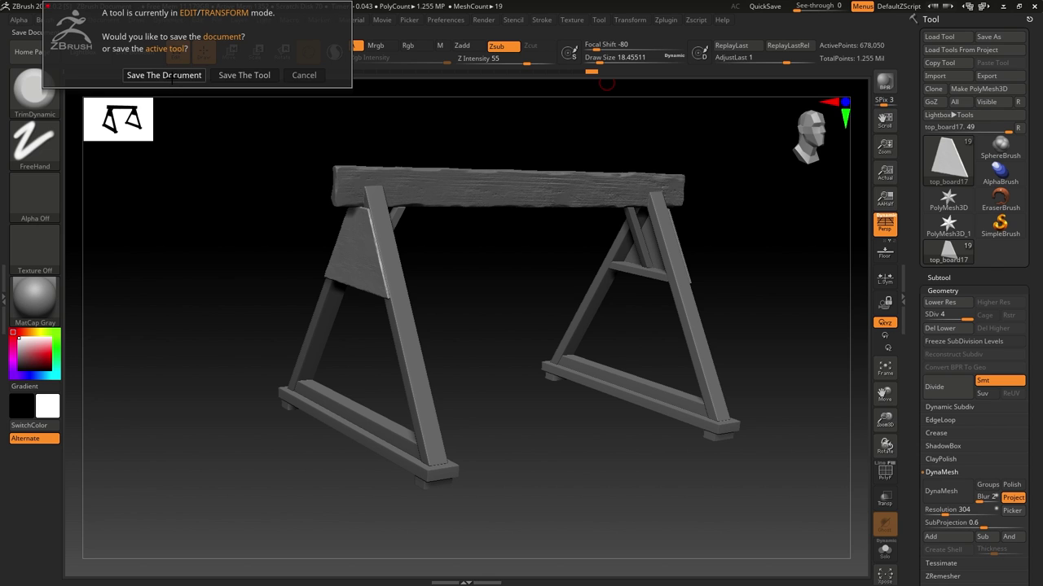
pyautogui.click(172, 75)
# Save the active tool as Barrier in the Police Barrier project's scenes folder and quick-save the work.
pyautogui.click(103, 20)
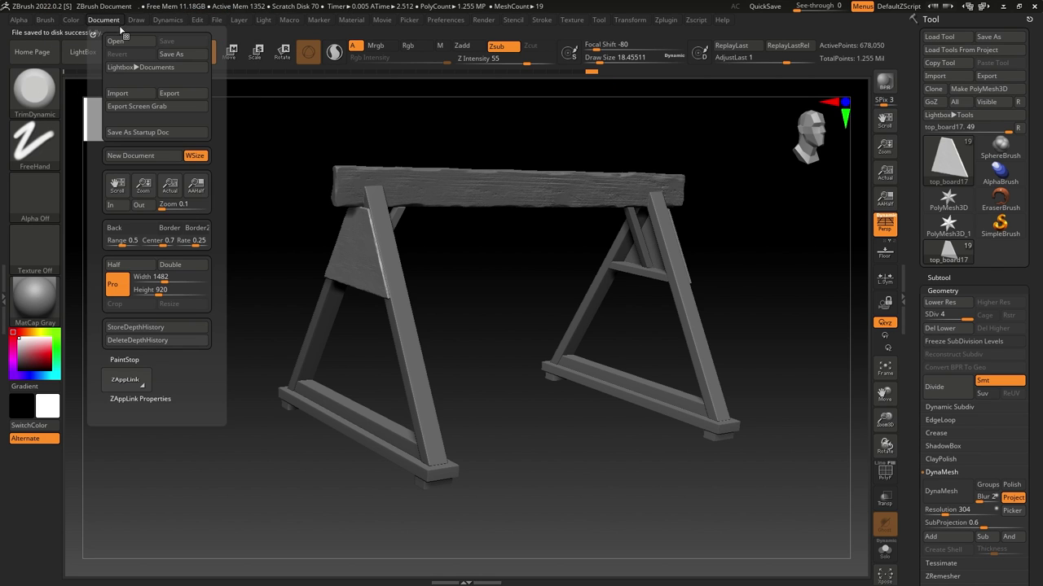
pyautogui.click(157, 54)
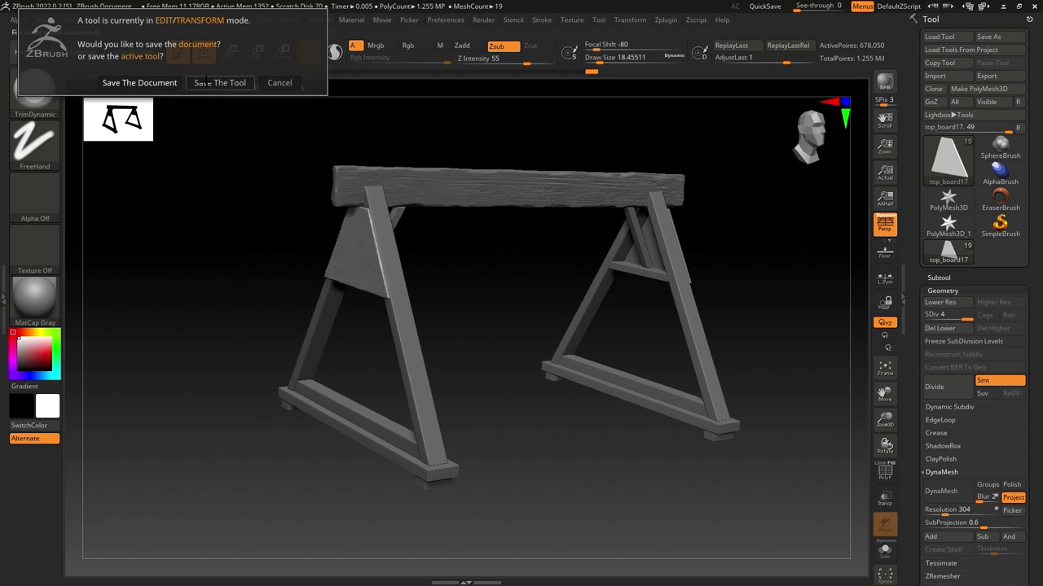
pyautogui.click(206, 81)
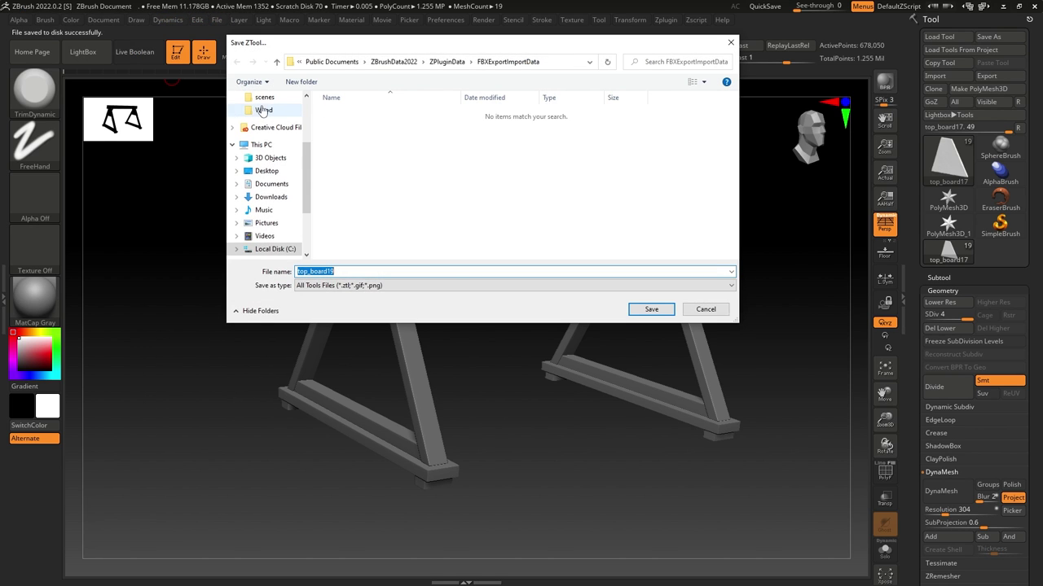
pyautogui.click(262, 111)
pyautogui.scroll(-1, 268, 163)
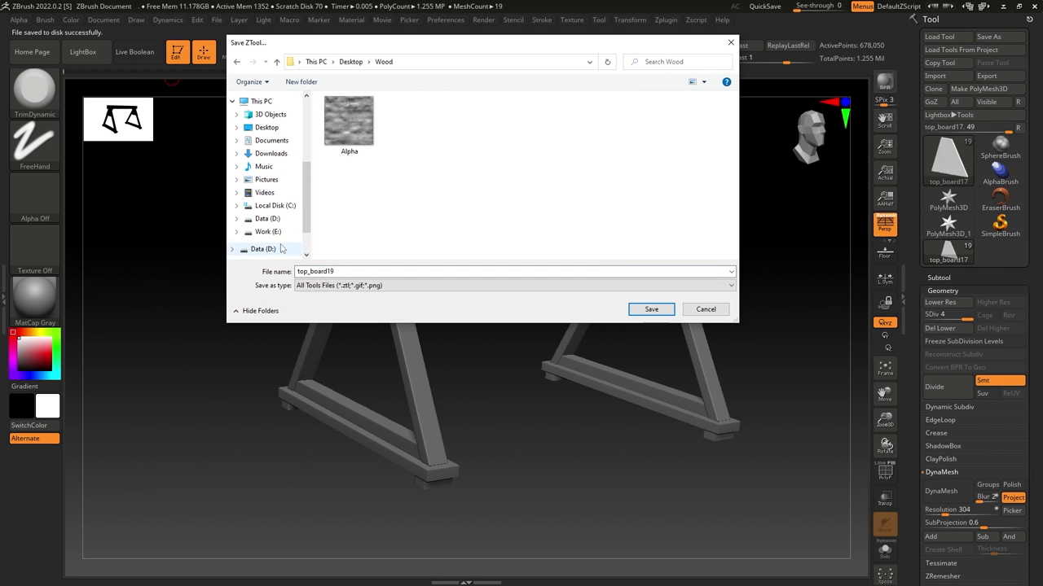
pyautogui.press('super+v')
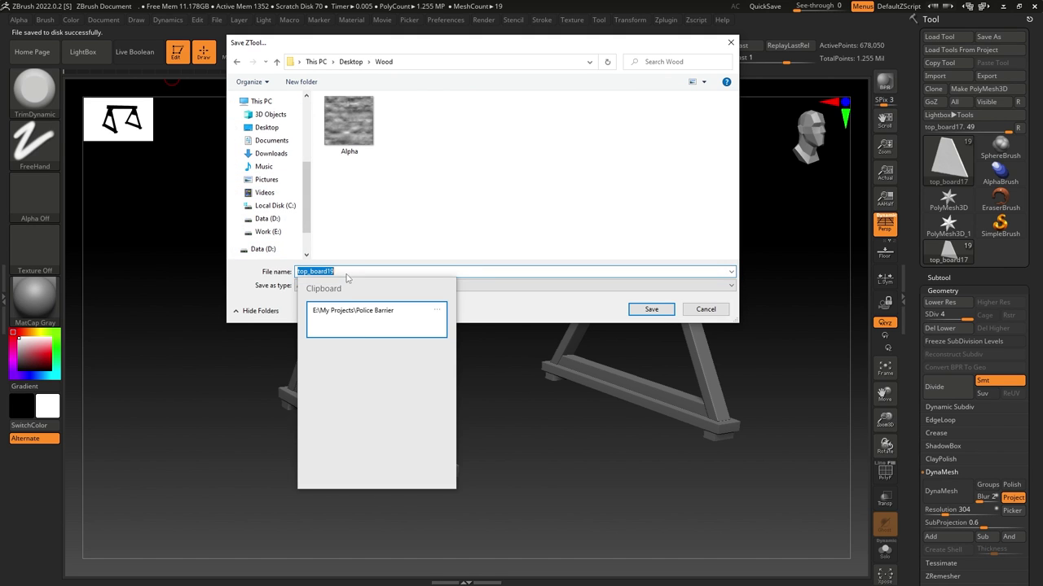
pyautogui.click(366, 322)
pyautogui.press('Return')
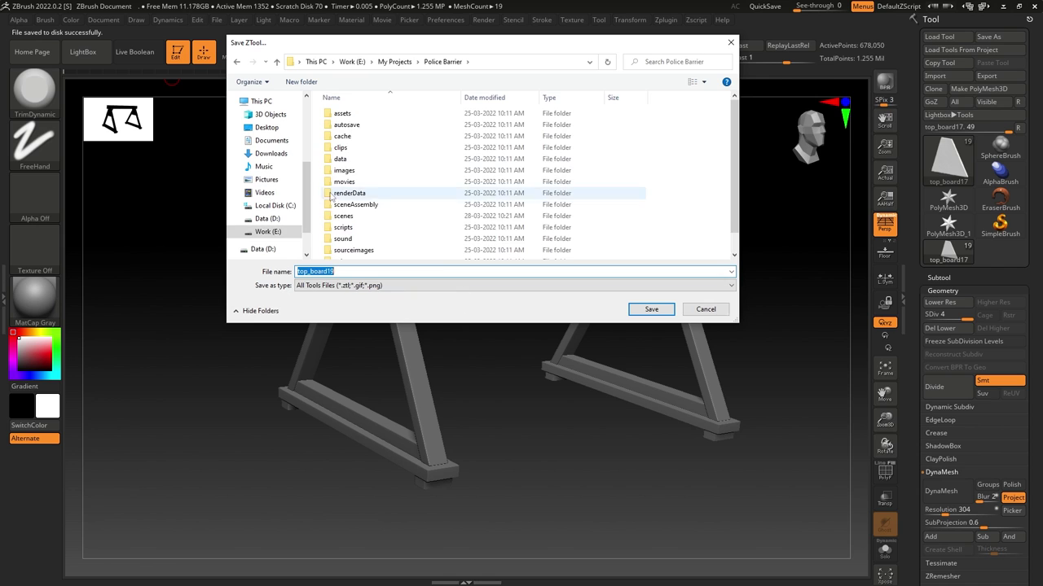
pyautogui.doubleClick(350, 217)
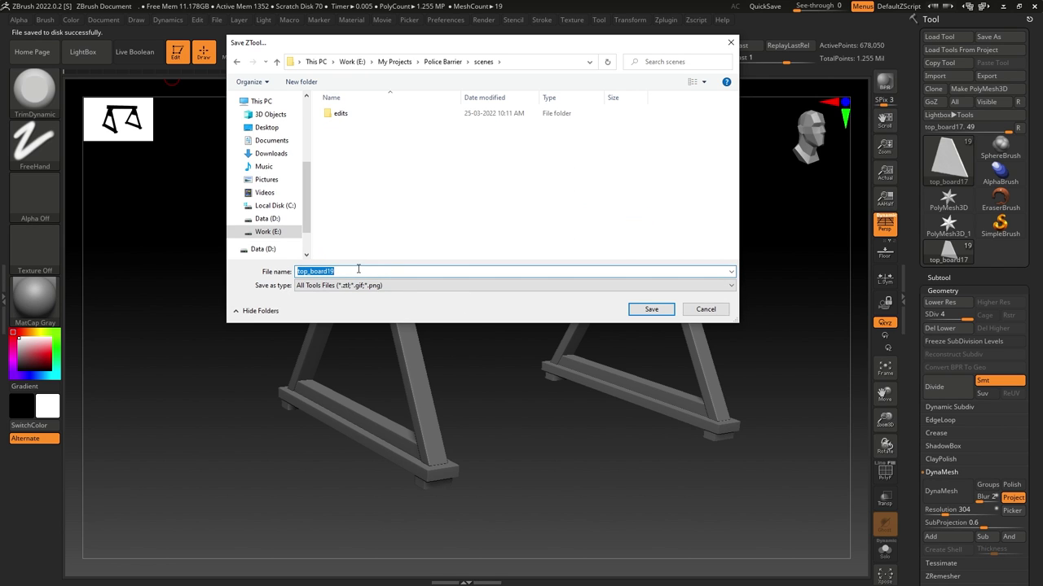
pyautogui.write('Barri')
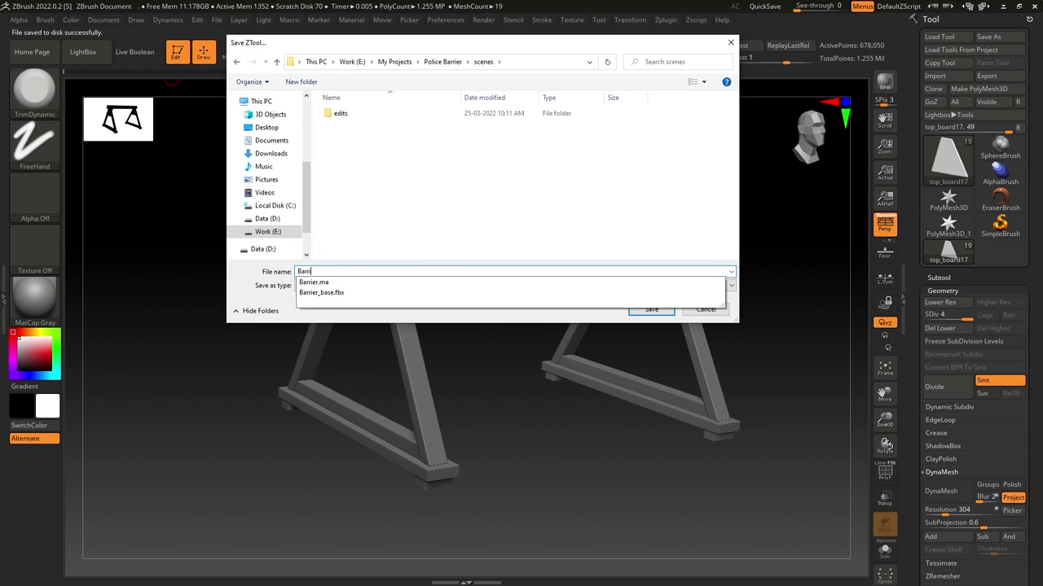
pyautogui.write('er')
pyautogui.press('Return')
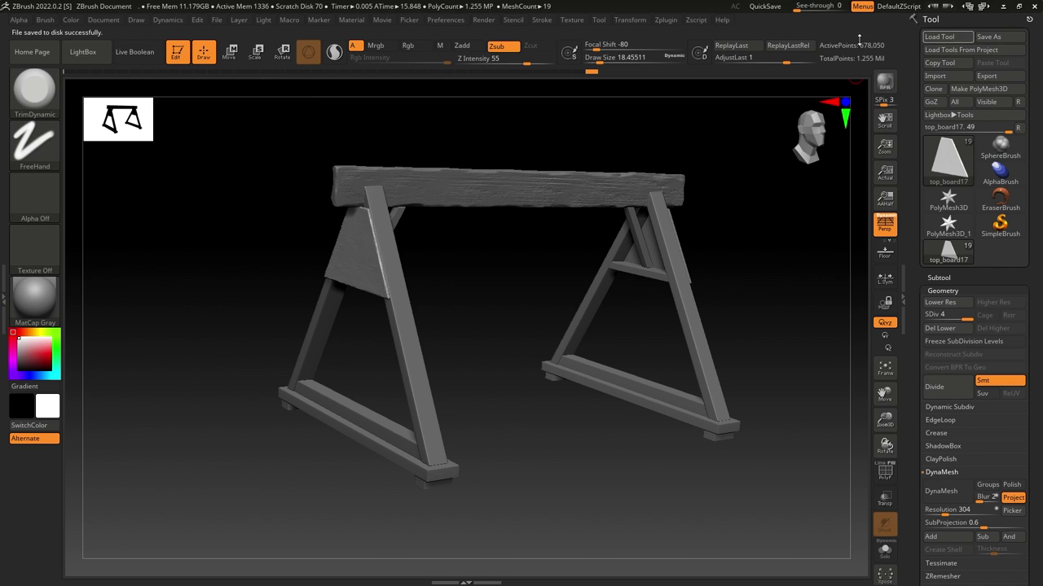
pyautogui.click(762, 8)
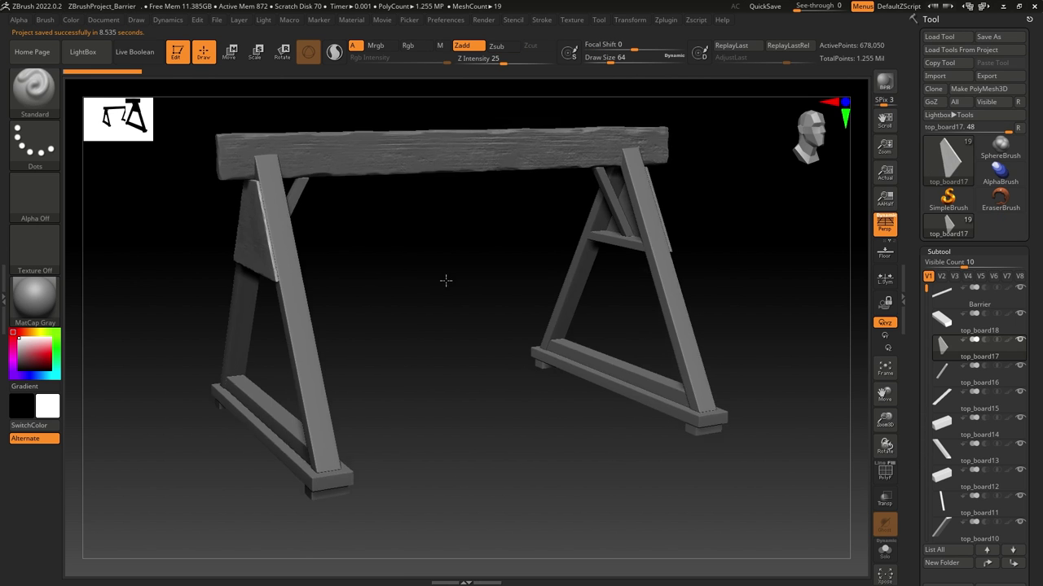
pyautogui.moveTo(442, 279)
pyautogui.mouseDown()
pyautogui.moveTo(429, 265)
pyautogui.moveTo(418, 297)
pyautogui.moveTo(432, 298)
pyautogui.moveTo(416, 305)
pyautogui.moveTo(426, 310)
pyautogui.moveTo(448, 281)
pyautogui.moveTo(475, 226)
pyautogui.moveTo(432, 251)
pyautogui.mouseUp()
pyautogui.hotkey('alt', 'shift', 's')
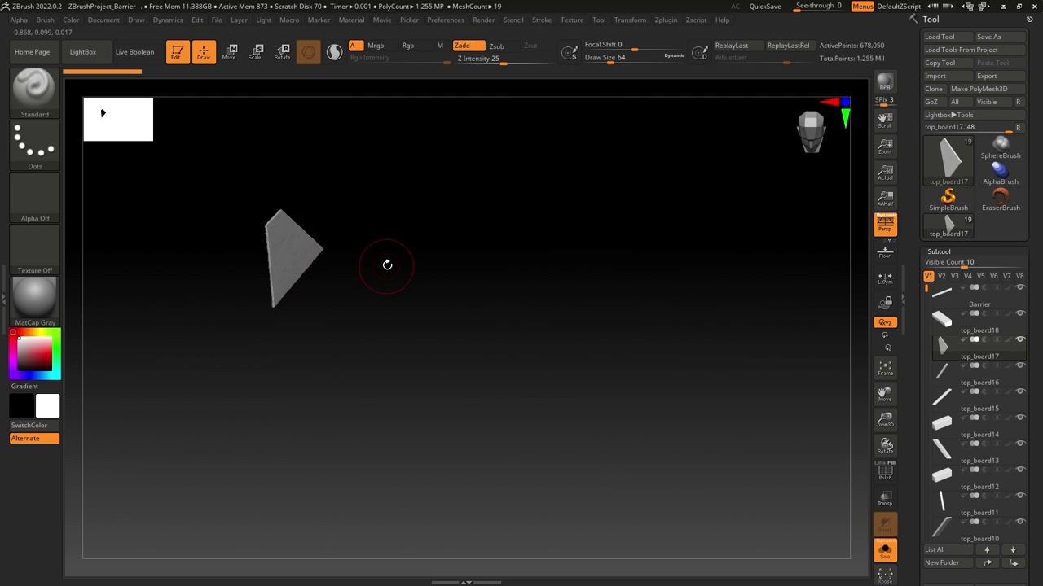
pyautogui.hotkey('ctrl', 'shift', 's')
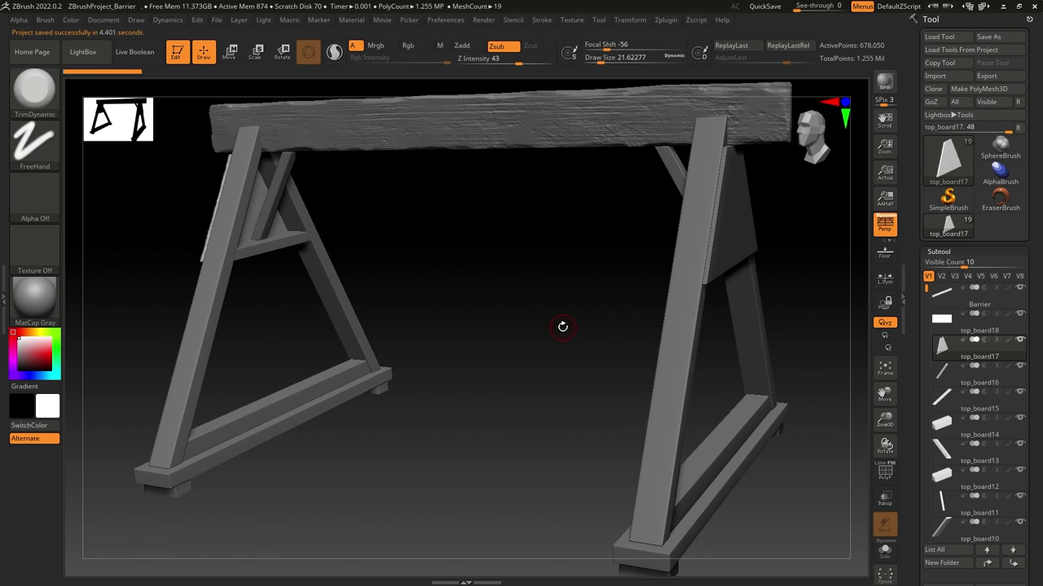
# Select the short horizontal crosspiece between the legs, top_board18, and isolate it with Solo.
pyautogui.keyDown('alt'); pyautogui.click(286, 245); pyautogui.keyUp('alt')
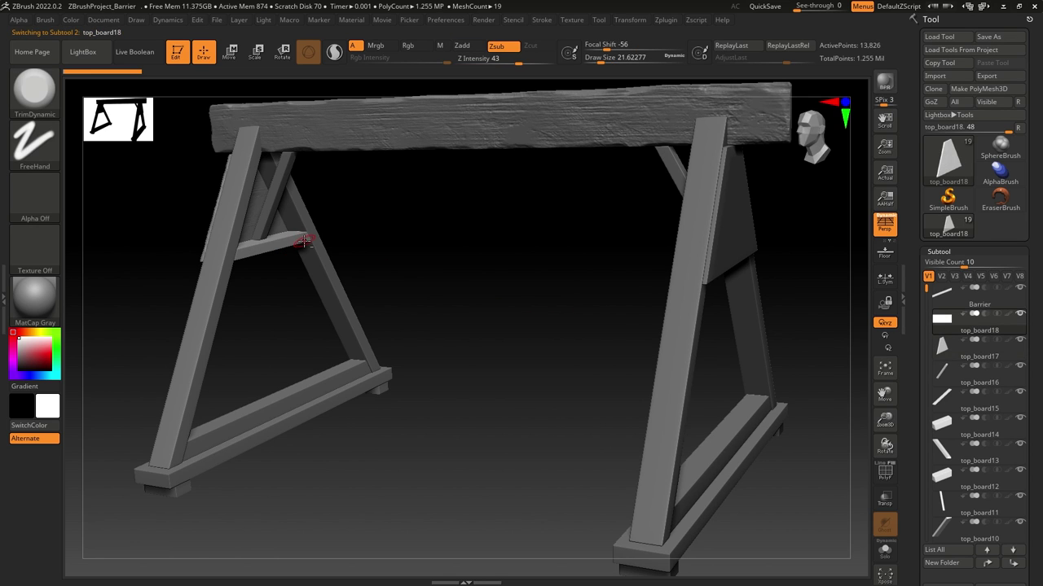
pyautogui.hotkey('ctrl', 'shift', 's')
pyautogui.moveTo(391, 223); pyautogui.dragTo(379, 266)
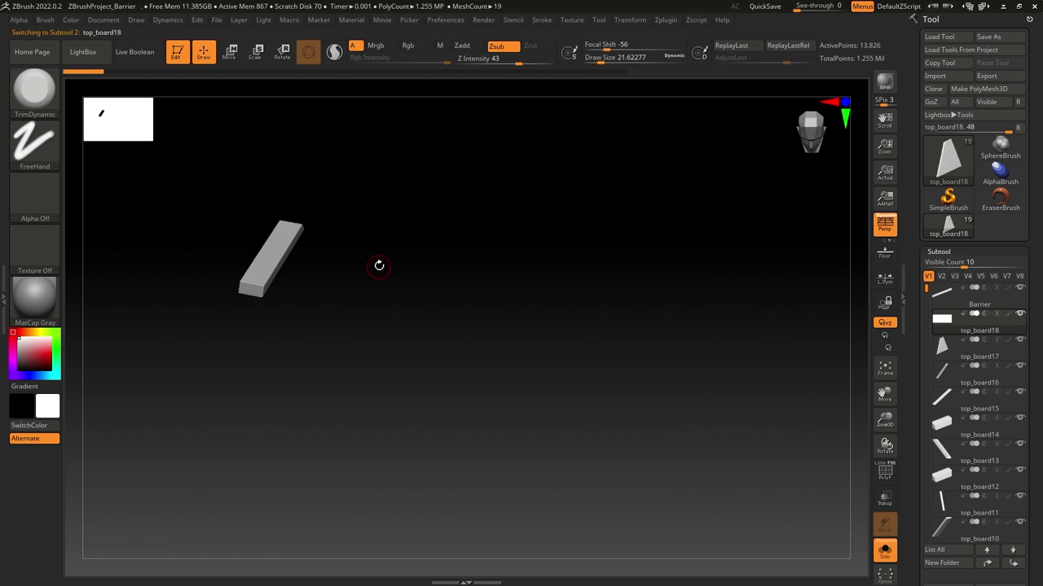
pyautogui.press('f')
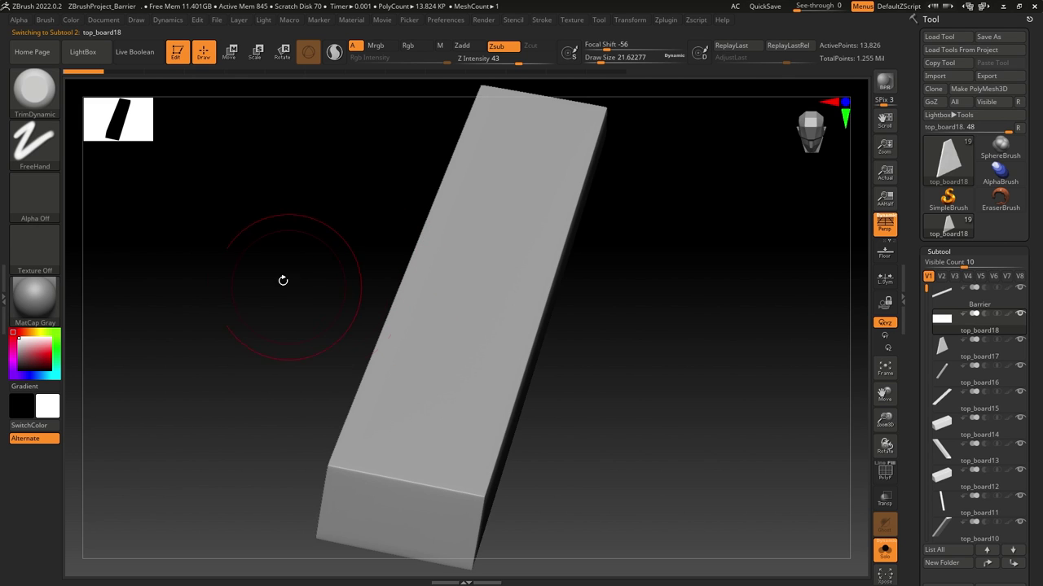
pyautogui.moveTo(253, 286); pyautogui.dragTo(248, 241)
pyautogui.moveTo(579, 264); pyautogui.dragTo(817, 270)
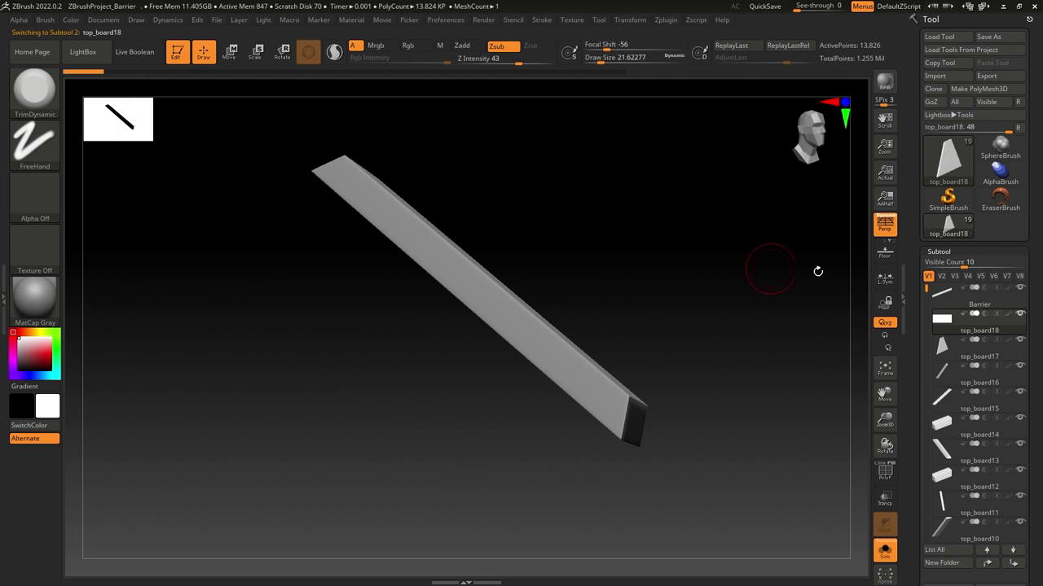
# Show the crosspiece's polyframe and remesh it with DynaMesh at a resolution of 288.
pyautogui.click(941, 253)
pyautogui.scroll(3, 969, 187)
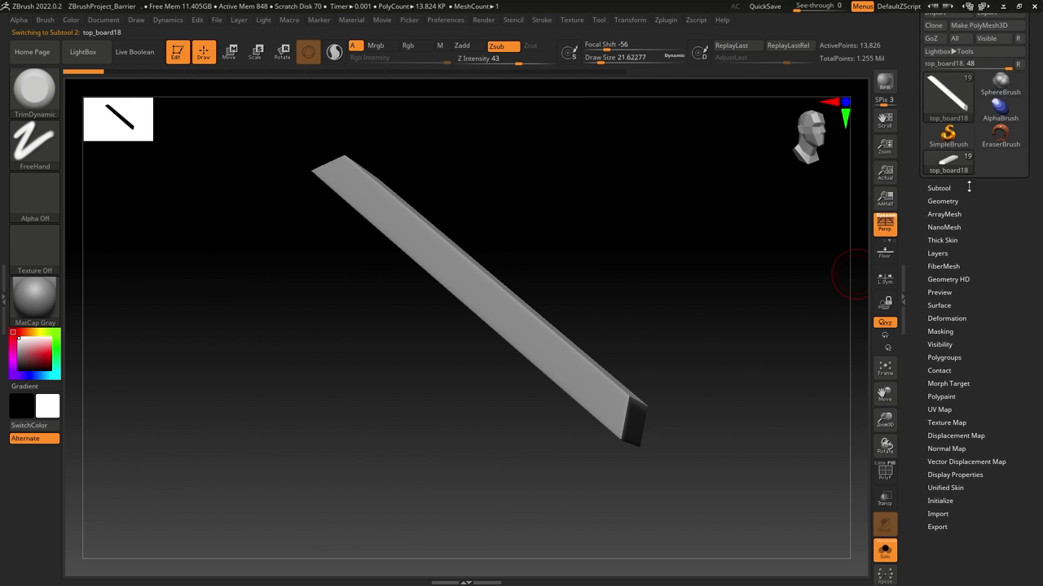
pyautogui.click(943, 201)
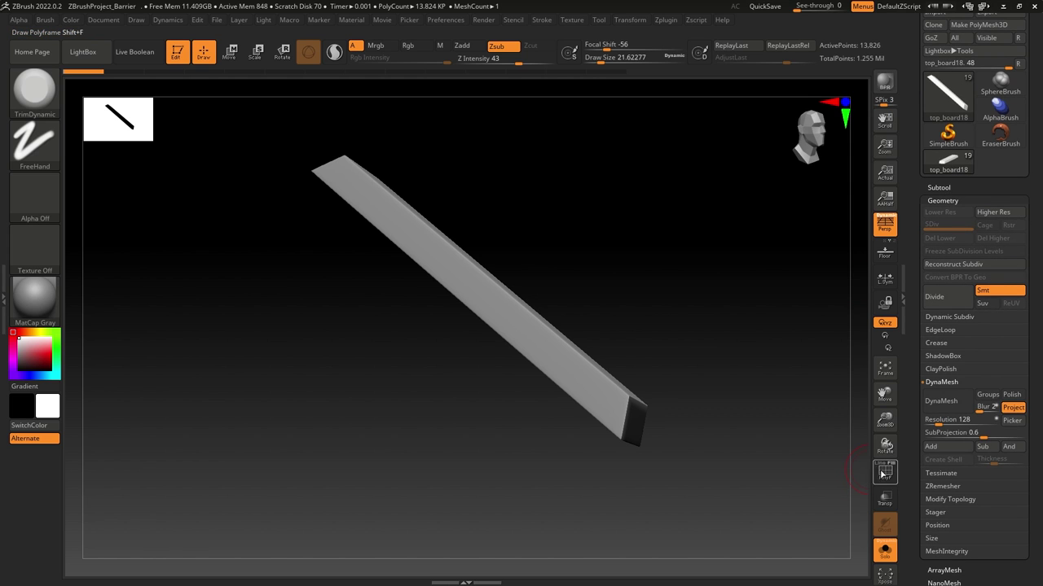
pyautogui.click(885, 470)
pyautogui.moveTo(785, 433); pyautogui.dragTo(779, 463)
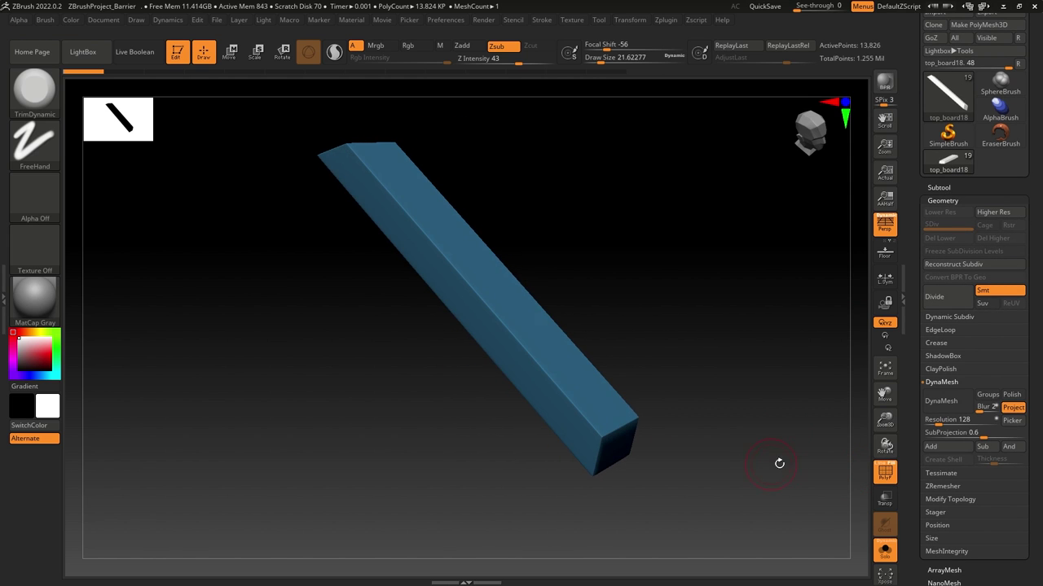
pyautogui.click(938, 424)
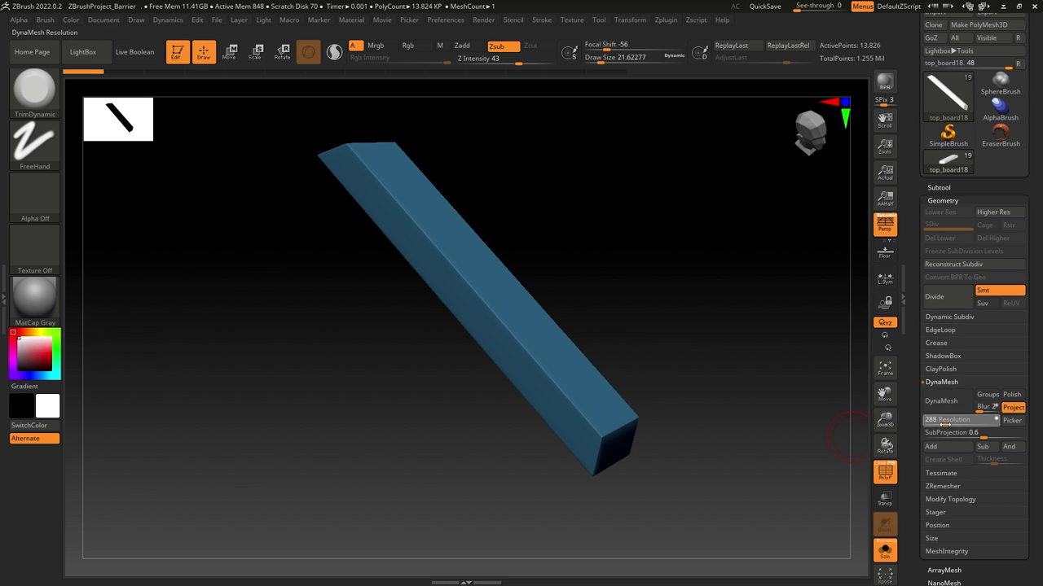
pyautogui.press('Return')
pyautogui.click(948, 408)
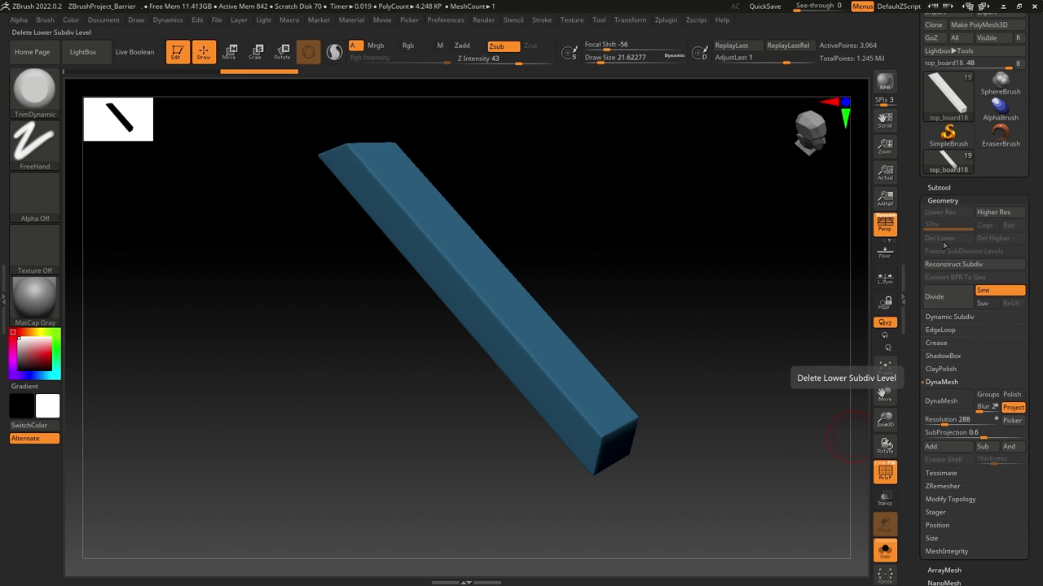
# Subdivide the crosspiece to SDiv 4, undoing the excess division, and turn off the polyframe display.
pyautogui.hotkey('ctrl', 'd')
pyautogui.hotkey('ctrl', 'd')
pyautogui.hotkey('ctrl', 'd')
pyautogui.hotkey('ctrl', 'd')
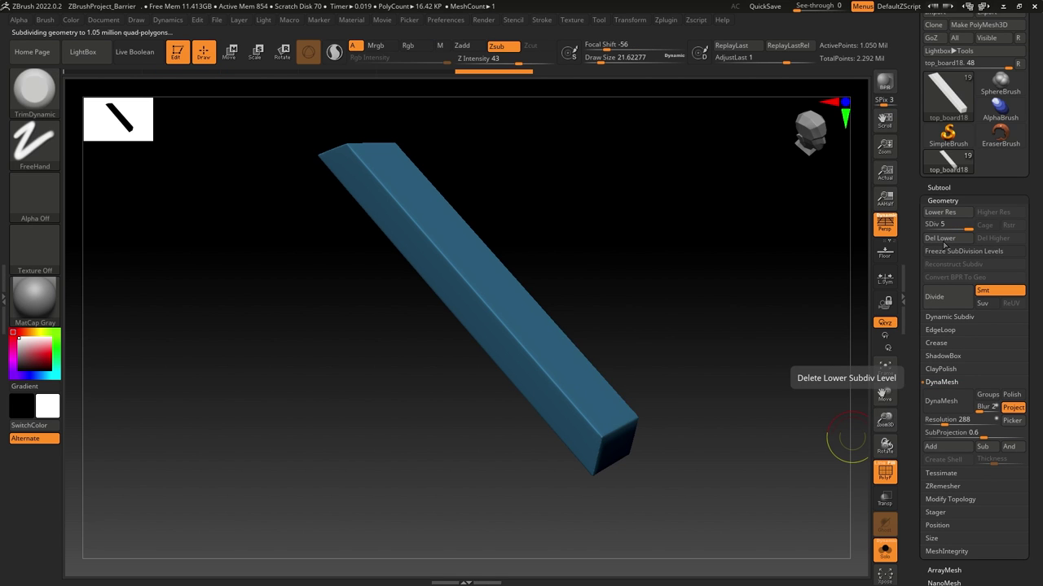
pyautogui.hotkey('ctrl', 'z')
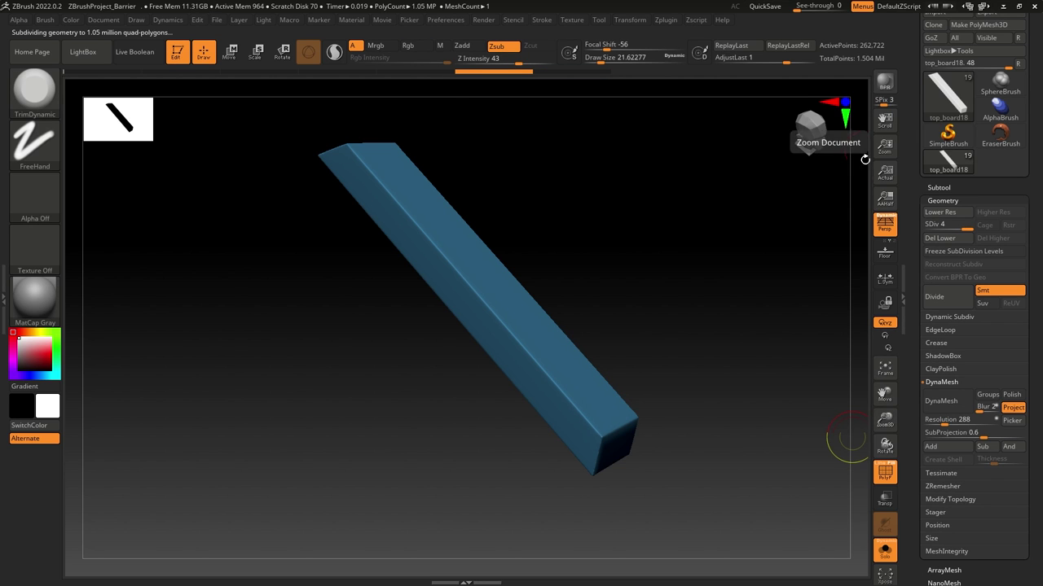
pyautogui.moveTo(738, 280)
pyautogui.mouseDown()
pyautogui.moveTo(668, 288)
pyautogui.moveTo(672, 302)
pyautogui.moveTo(731, 290)
pyautogui.mouseUp()
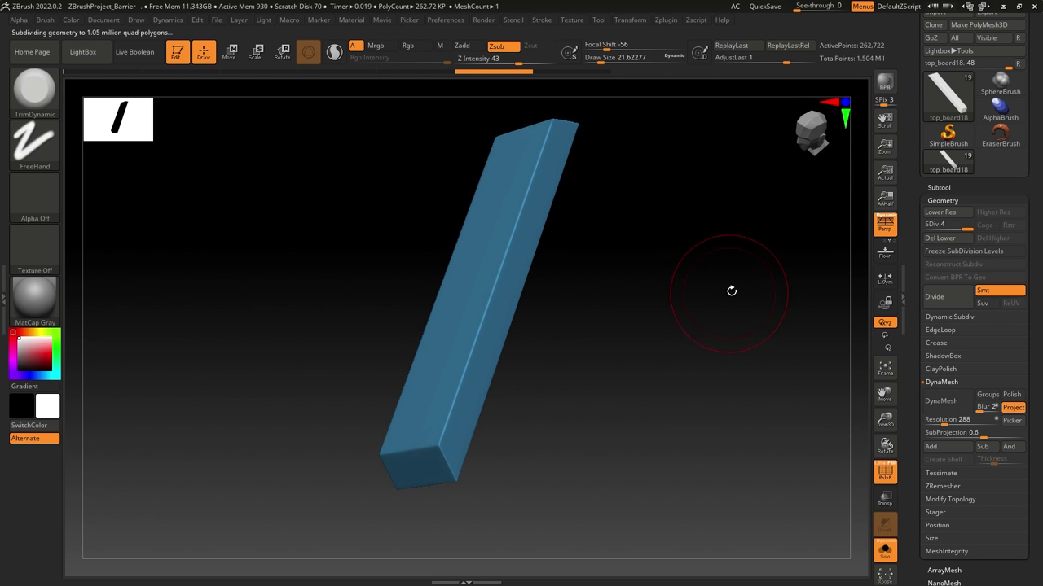
pyautogui.click(886, 472)
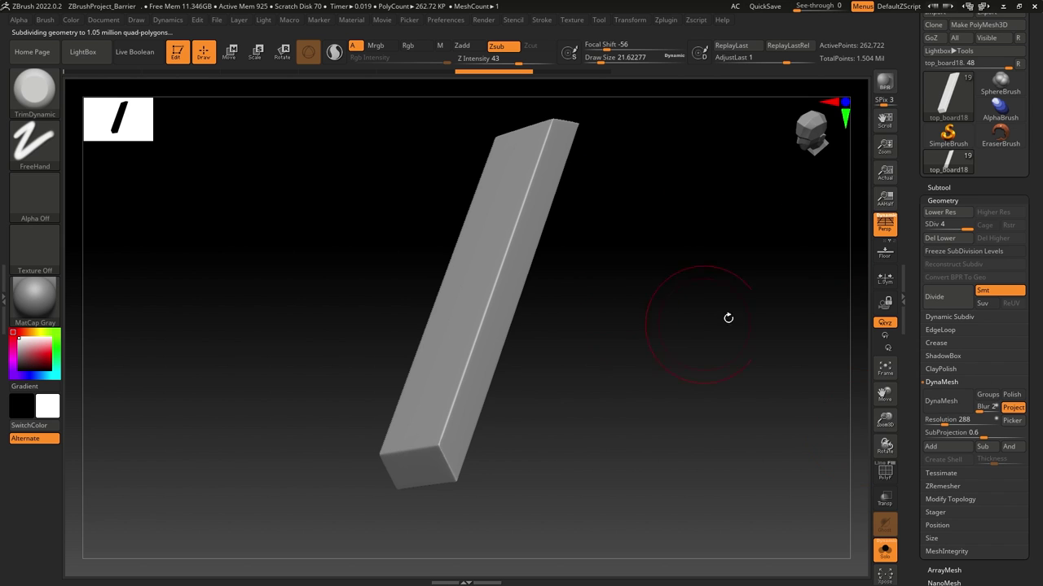
# Choose the TrimDynamic brush and chip the first long edge of the crosspiece with short irregular strokes.
pyautogui.click(44, 97)
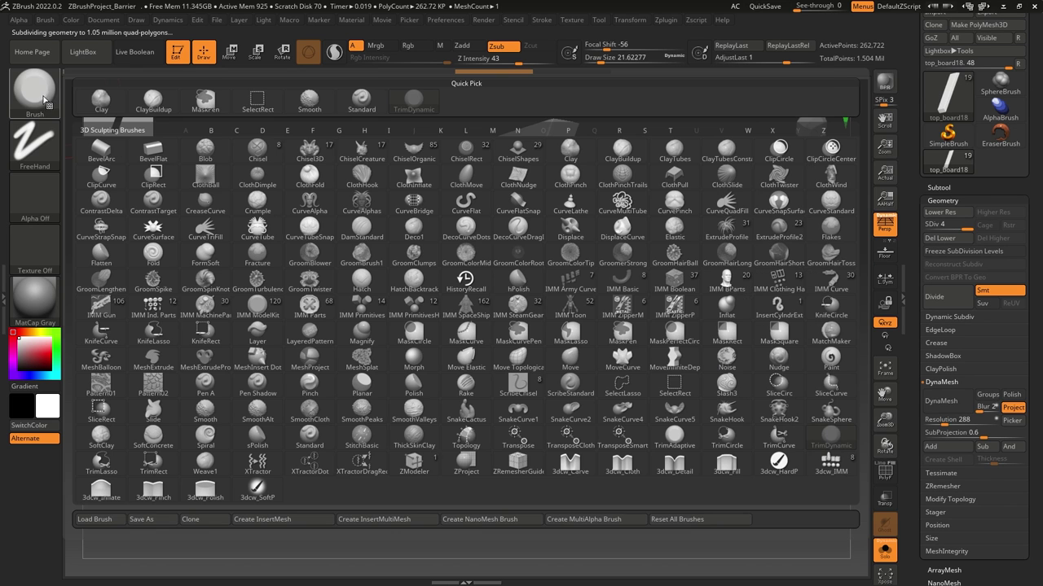
pyautogui.click(413, 103)
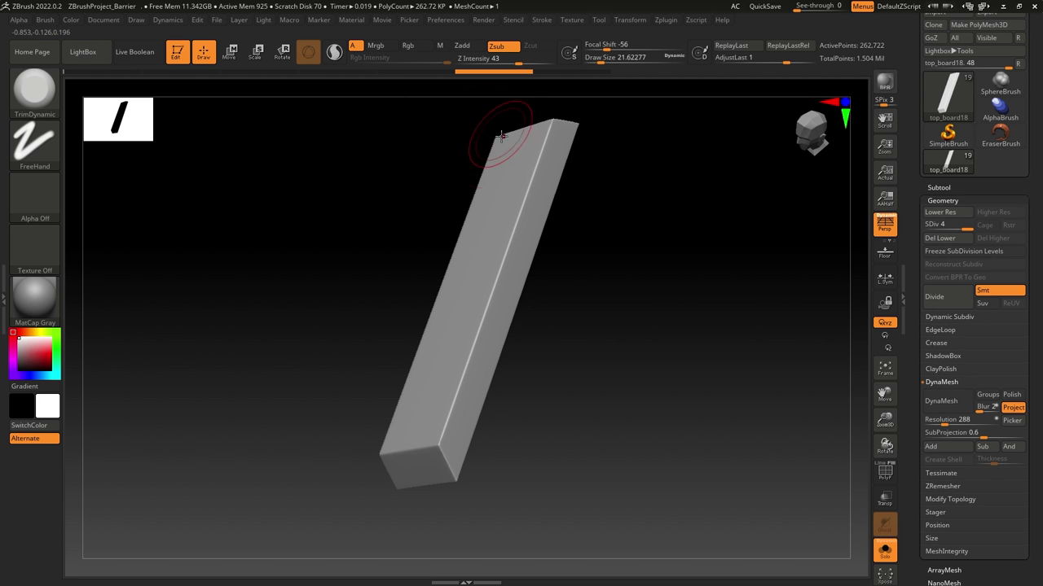
pyautogui.moveTo(544, 147)
pyautogui.mouseDown()
pyautogui.moveTo(526, 184)
pyautogui.moveTo(554, 123)
pyautogui.moveTo(548, 130)
pyautogui.mouseUp()
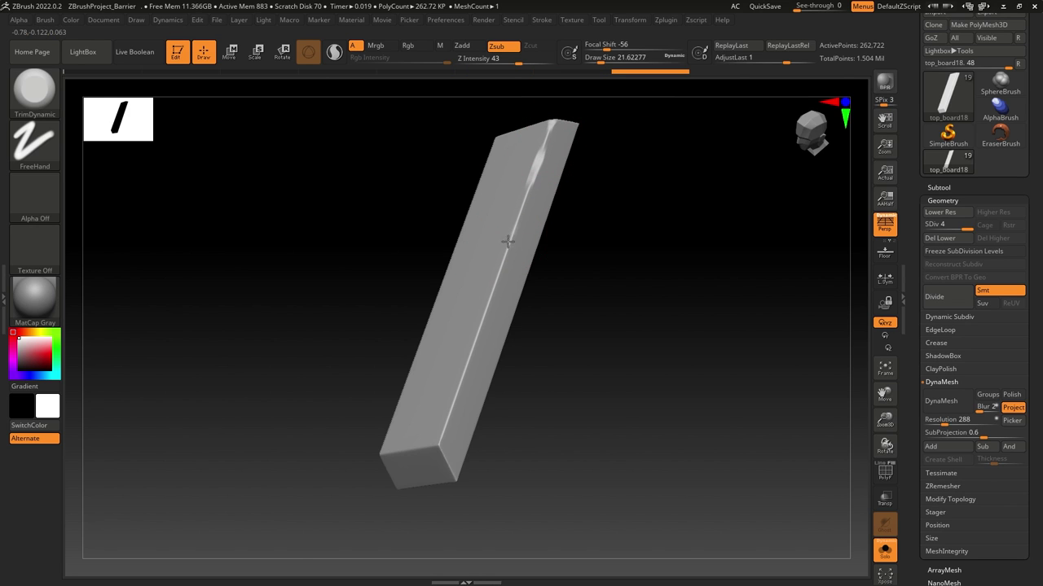
pyautogui.moveTo(521, 211); pyautogui.dragTo(524, 204)
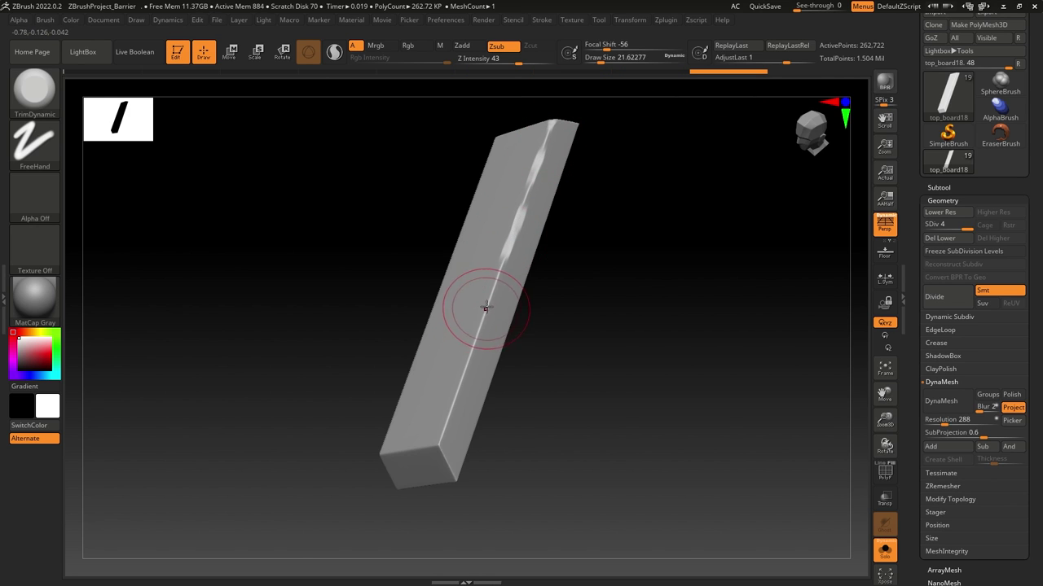
pyautogui.moveTo(486, 306)
pyautogui.mouseDown()
pyautogui.moveTo(476, 335)
pyautogui.moveTo(497, 283)
pyautogui.mouseUp()
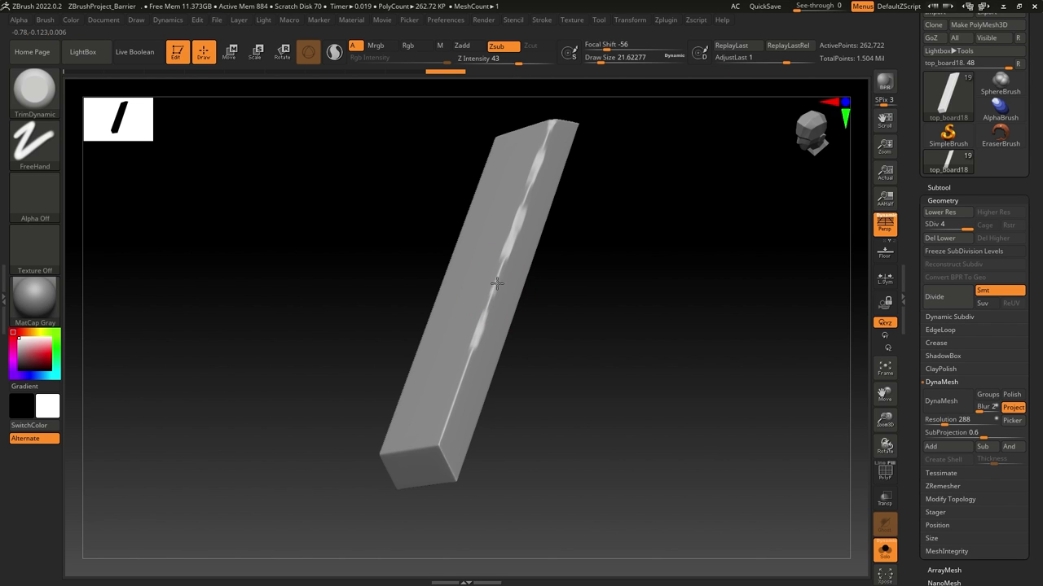
pyautogui.moveTo(628, 354); pyautogui.dragTo(635, 269)
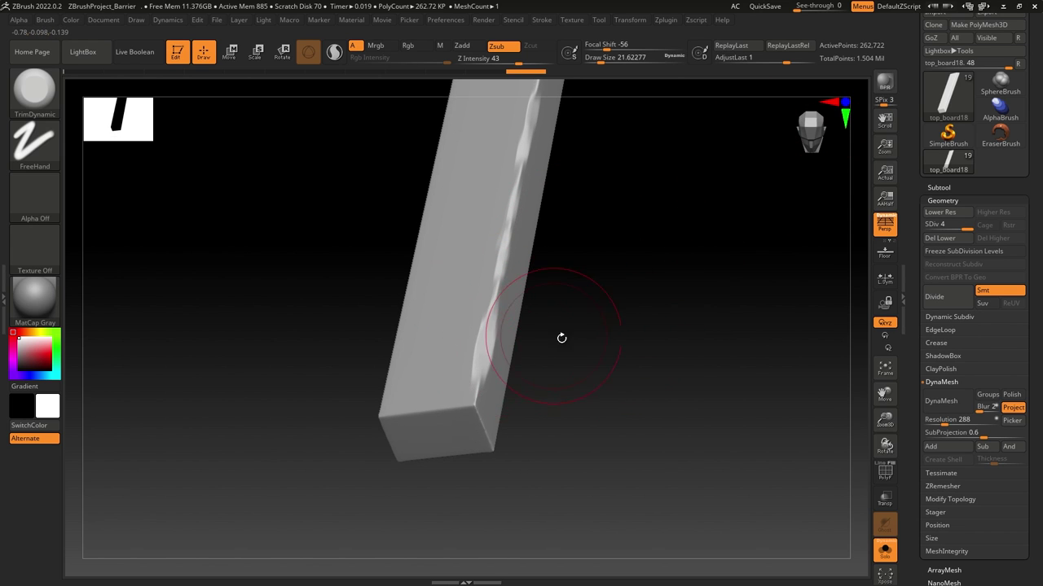
# Trim the edges and corners around one end face of the crosspiece with TrimDynamic.
pyautogui.moveTo(561, 337)
pyautogui.mouseDown()
pyautogui.moveTo(589, 307)
pyautogui.moveTo(592, 316)
pyautogui.moveTo(563, 323)
pyautogui.mouseUp()
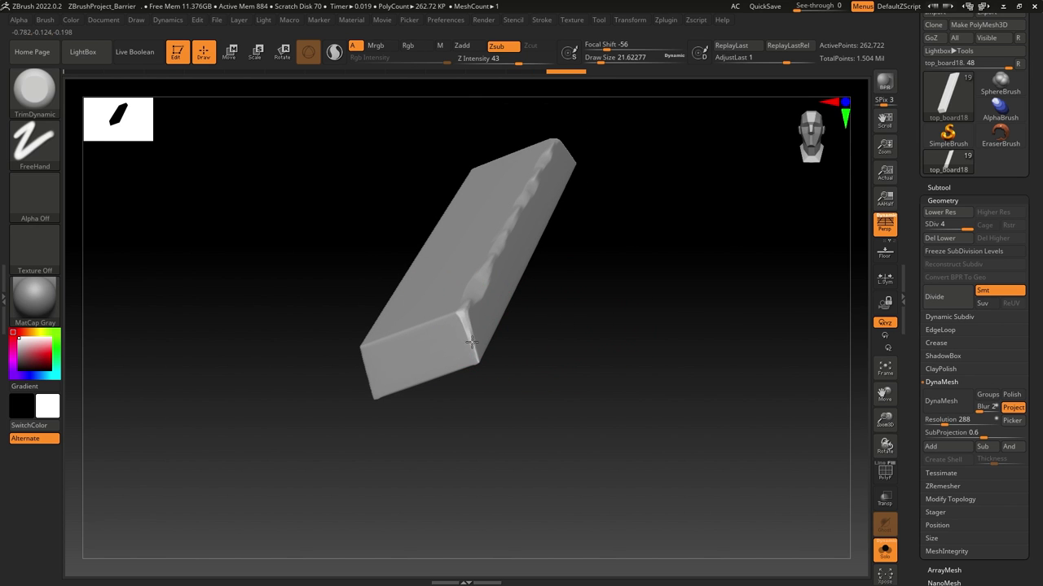
pyautogui.moveTo(538, 332); pyautogui.dragTo(586, 365)
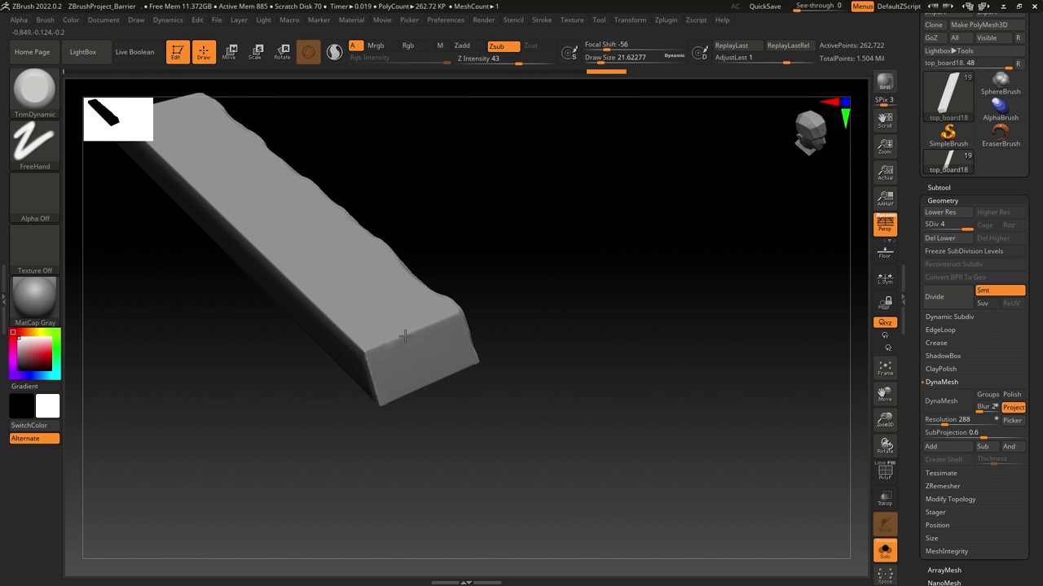
pyautogui.moveTo(449, 317); pyautogui.dragTo(408, 344)
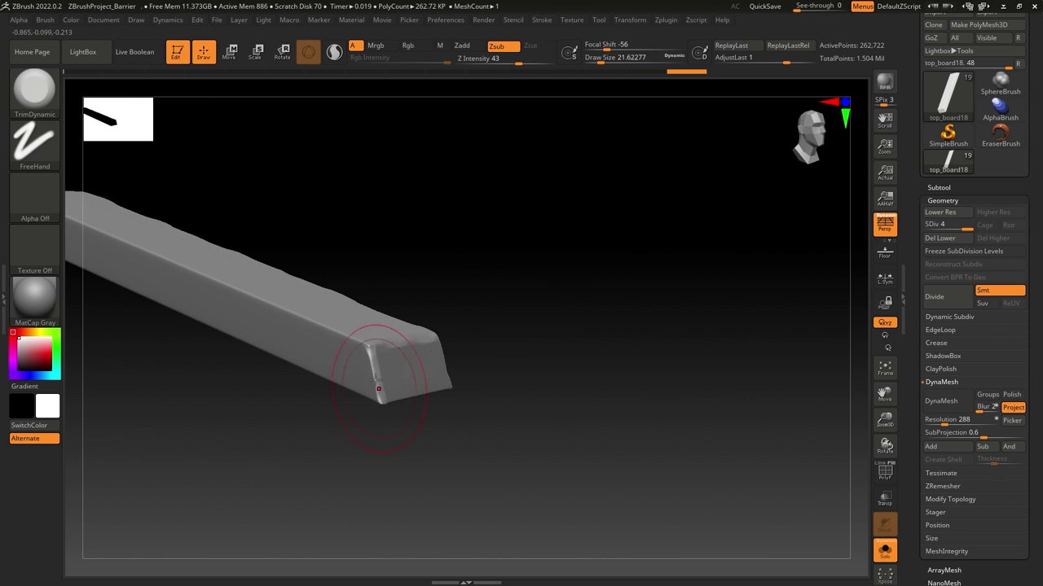
pyautogui.moveTo(489, 310); pyautogui.dragTo(449, 296)
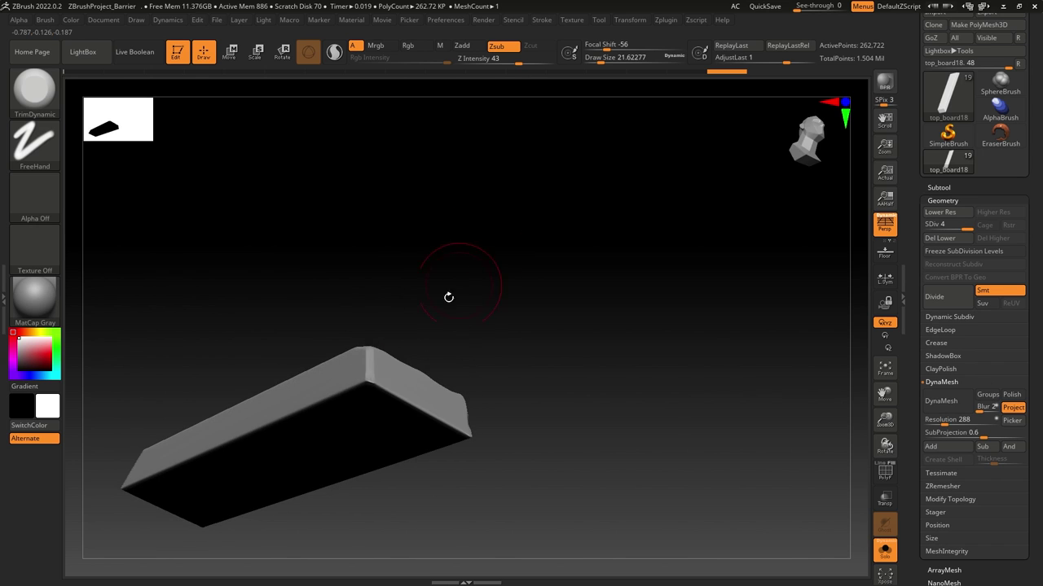
pyautogui.moveTo(377, 383)
pyautogui.mouseDown()
pyautogui.moveTo(422, 409)
pyautogui.moveTo(477, 361)
pyautogui.moveTo(433, 380)
pyautogui.mouseUp()
pyautogui.moveTo(327, 276); pyautogui.dragTo(523, 203)
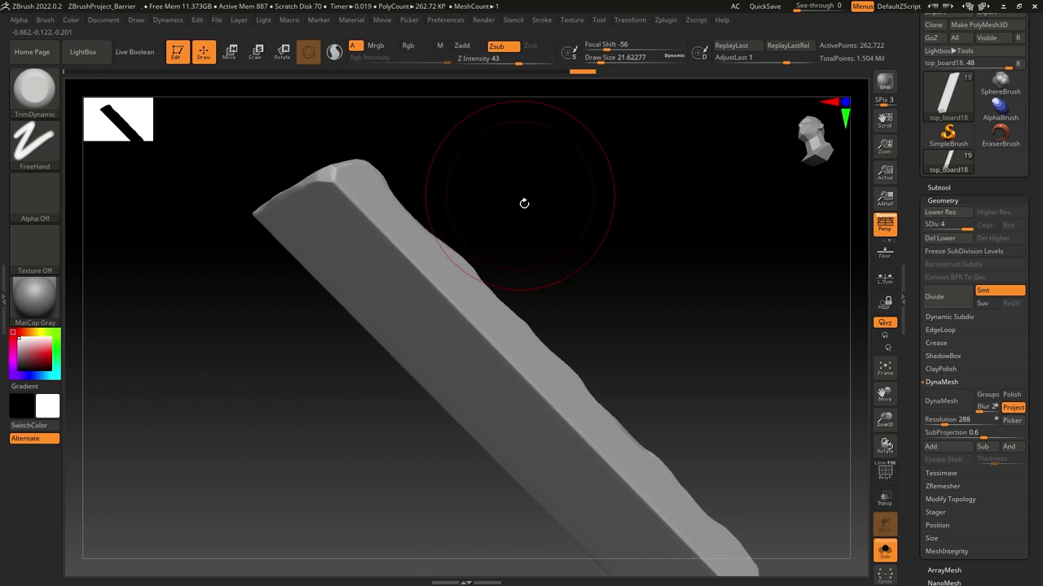
# Set the draw size to 15.55142 and chip the crosspiece's second long edge at irregular intervals.
pyautogui.moveTo(597, 63); pyautogui.dragTo(583, 65)
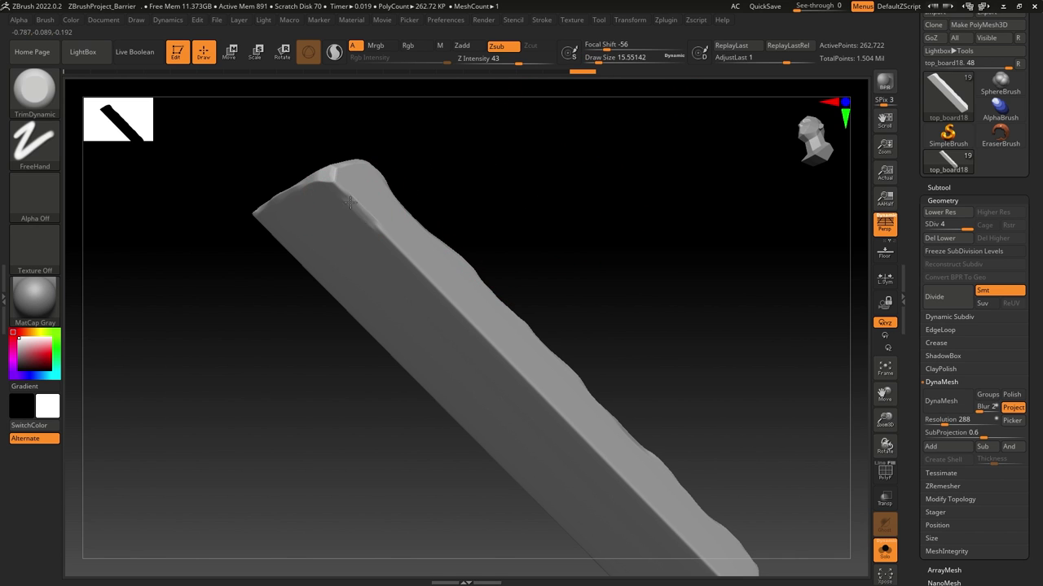
pyautogui.moveTo(521, 261); pyautogui.dragTo(330, 199)
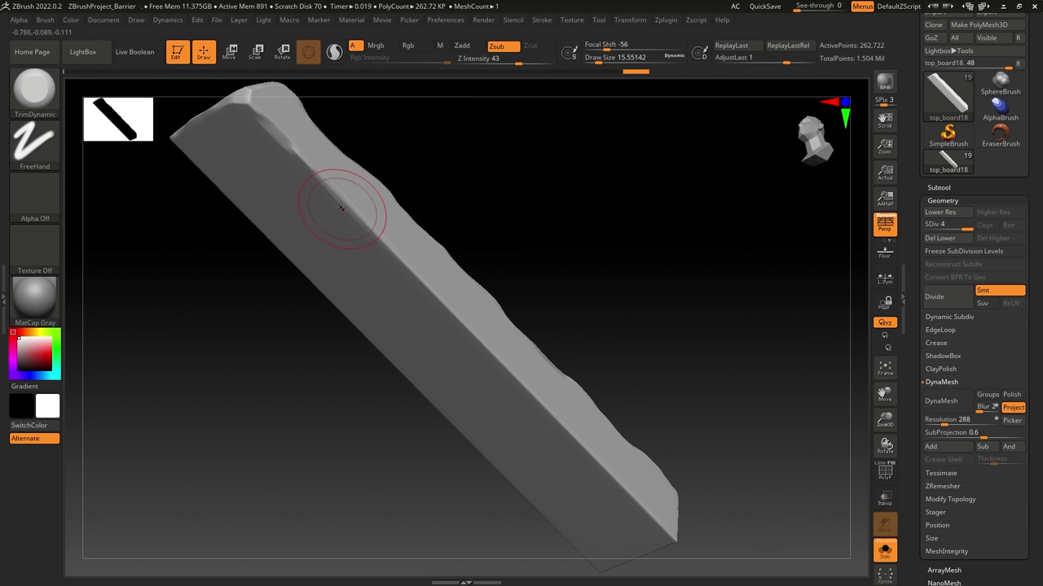
pyautogui.moveTo(373, 232); pyautogui.dragTo(407, 260)
pyautogui.keyDown('alt'); pyautogui.moveTo(502, 239); pyautogui.dragTo(428, 184); pyautogui.keyUp('alt')
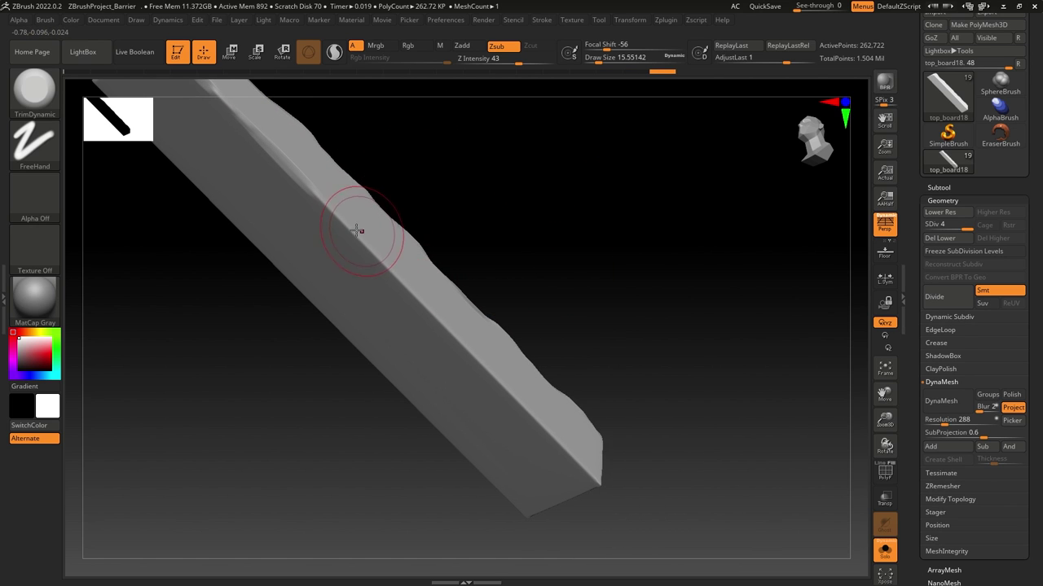
pyautogui.moveTo(348, 228); pyautogui.dragTo(396, 276)
pyautogui.keyDown('alt'); pyautogui.moveTo(493, 235); pyautogui.dragTo(410, 184); pyautogui.keyUp('alt')
pyautogui.moveTo(352, 261); pyautogui.dragTo(376, 293)
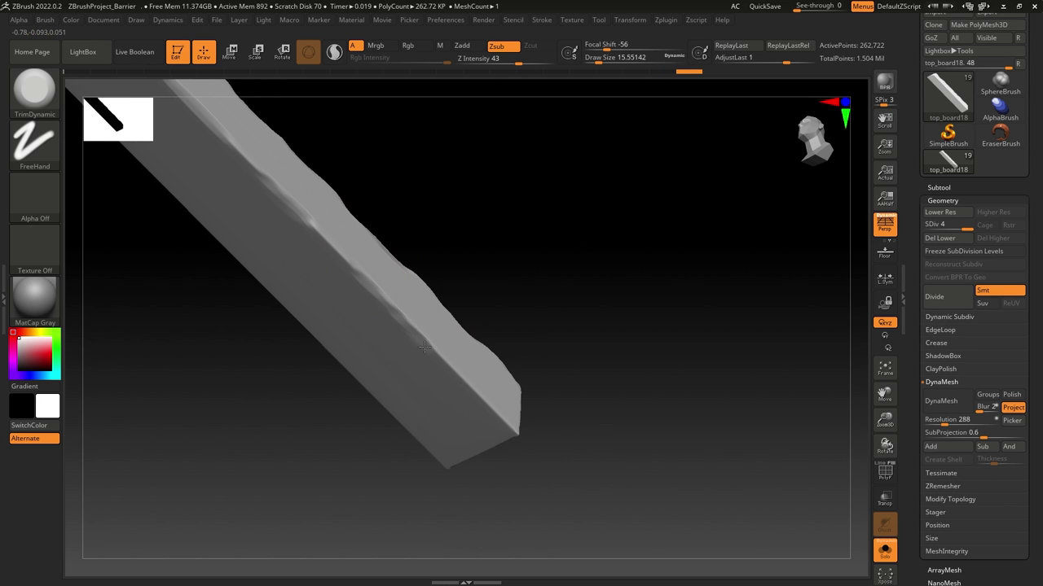
pyautogui.keyDown('alt'); pyautogui.moveTo(485, 310); pyautogui.dragTo(409, 204); pyautogui.keyUp('alt')
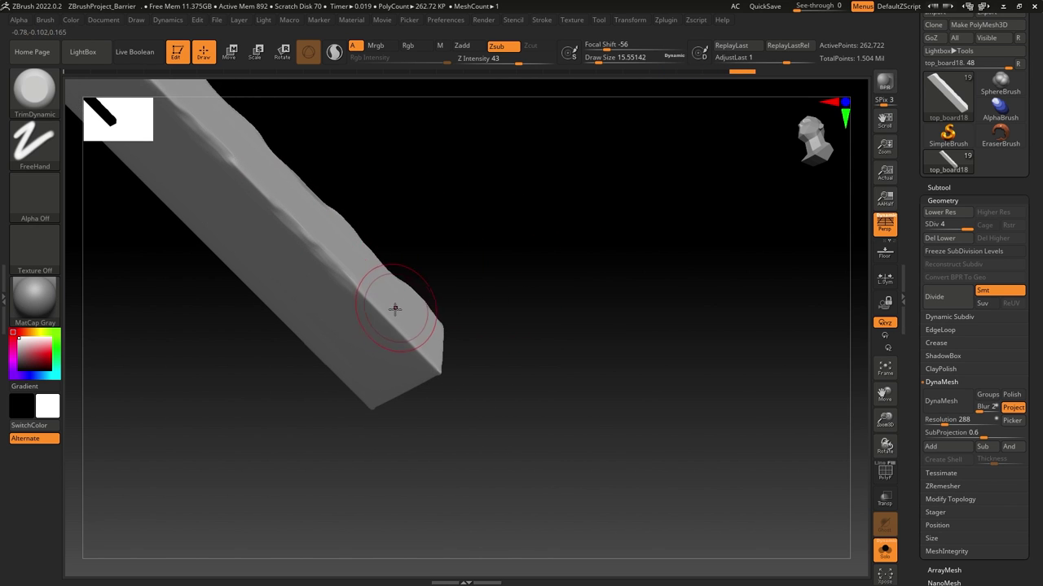
# Bevel and chip the edges around the crosspiece's opposite end face.
pyautogui.moveTo(500, 293); pyautogui.dragTo(431, 305)
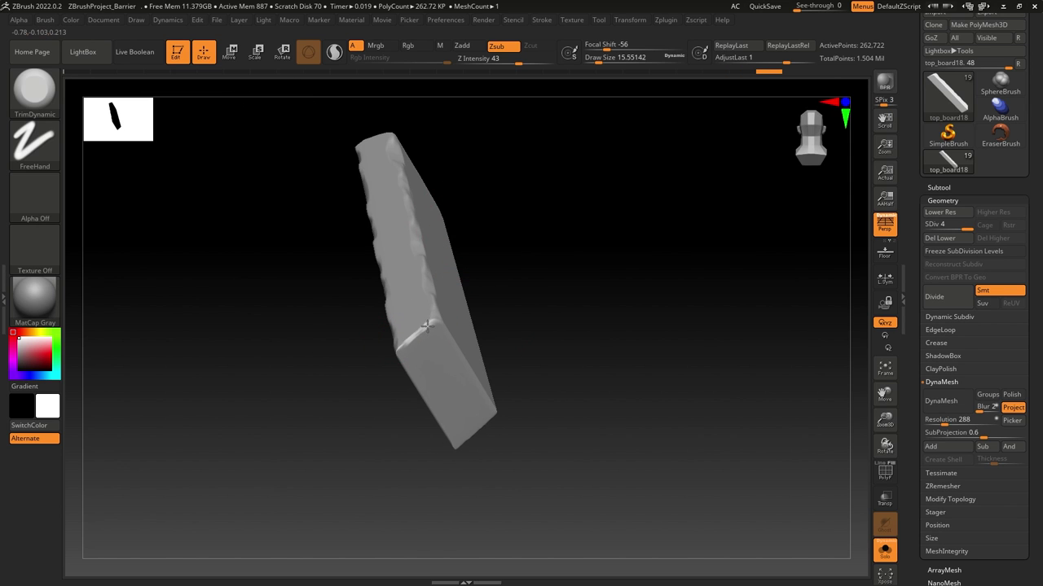
pyautogui.moveTo(337, 351); pyautogui.dragTo(263, 214)
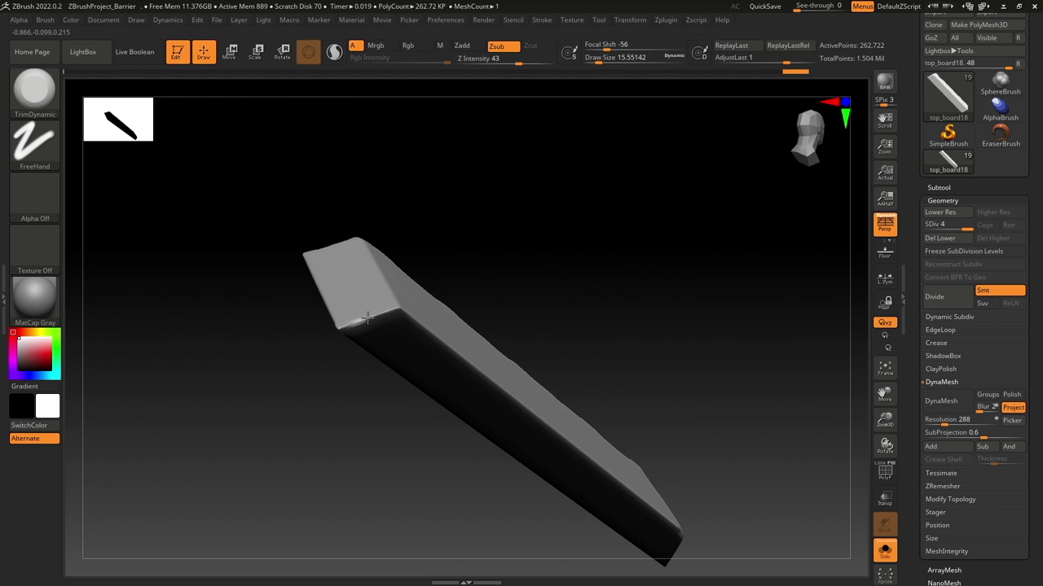
pyautogui.moveTo(286, 310); pyautogui.dragTo(339, 274)
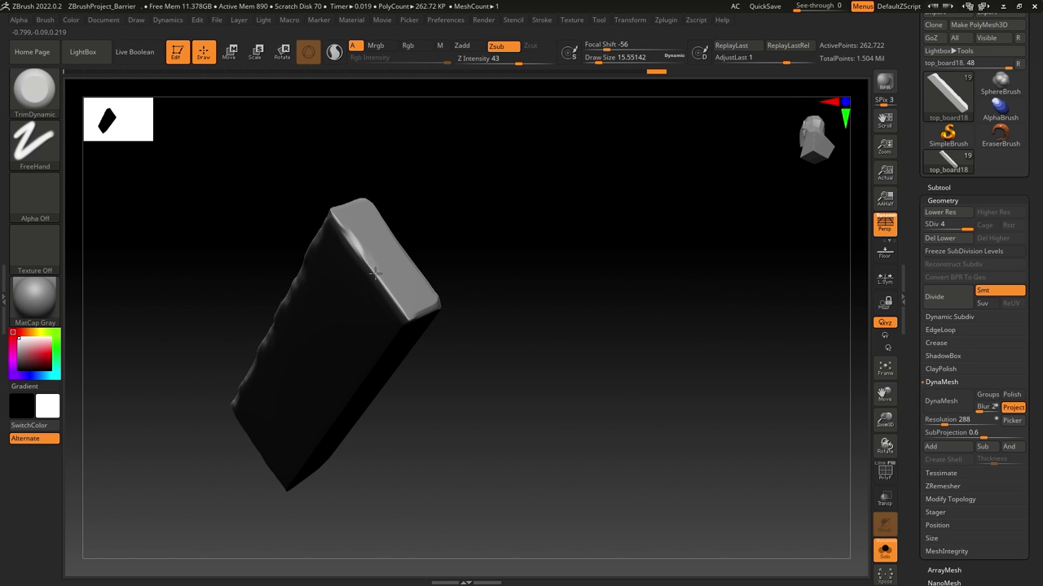
pyautogui.moveTo(488, 294)
pyautogui.mouseDown()
pyautogui.moveTo(527, 295)
pyautogui.moveTo(545, 220)
pyautogui.moveTo(519, 296)
pyautogui.moveTo(530, 206)
pyautogui.moveTo(558, 244)
pyautogui.moveTo(537, 233)
pyautogui.mouseUp()
pyautogui.moveTo(424, 170); pyautogui.dragTo(419, 170)
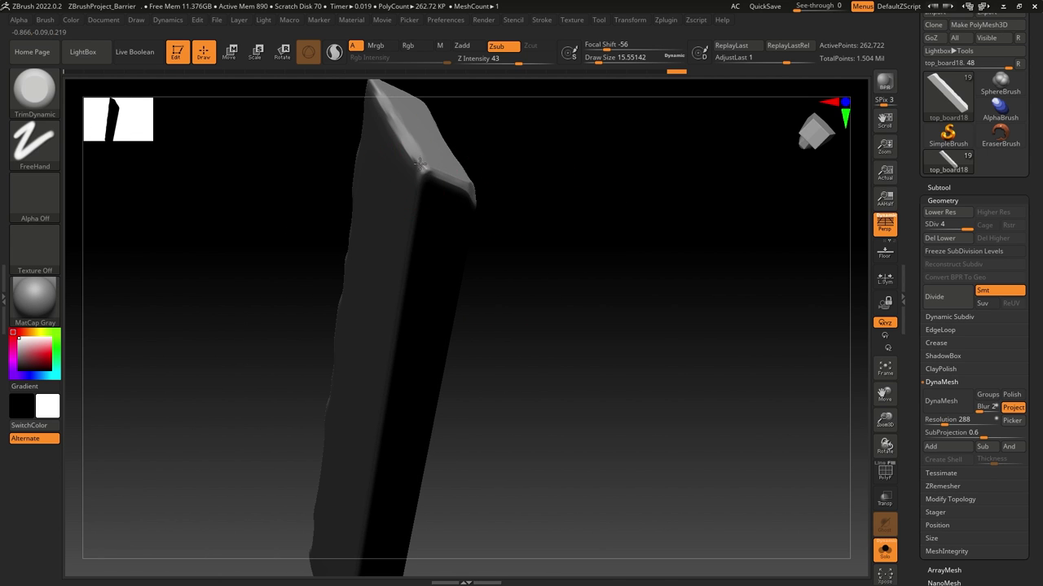
# Chip the third long edge of the crosspiece along its length, including the corner where it meets the end face.
pyautogui.moveTo(530, 193); pyautogui.dragTo(411, 191)
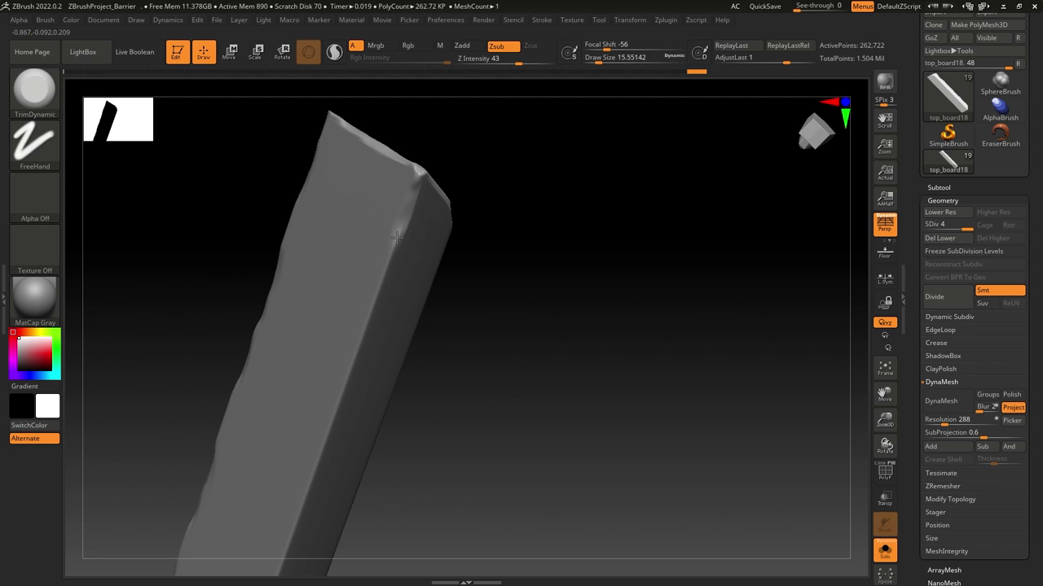
pyautogui.moveTo(500, 266); pyautogui.dragTo(487, 193)
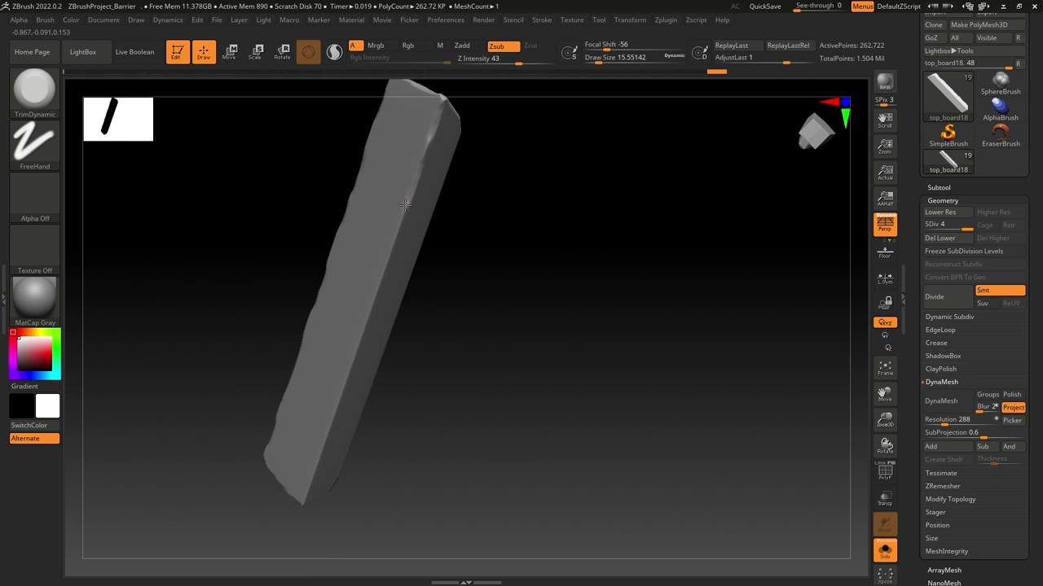
pyautogui.moveTo(481, 274); pyautogui.dragTo(505, 213)
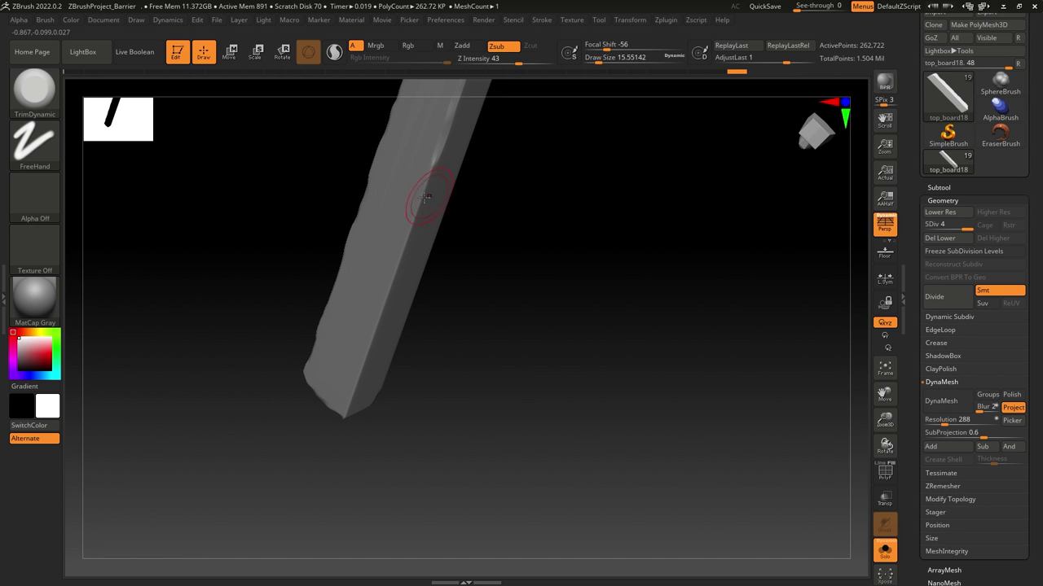
pyautogui.moveTo(450, 250)
pyautogui.mouseDown()
pyautogui.moveTo(494, 219)
pyautogui.moveTo(414, 275)
pyautogui.mouseUp()
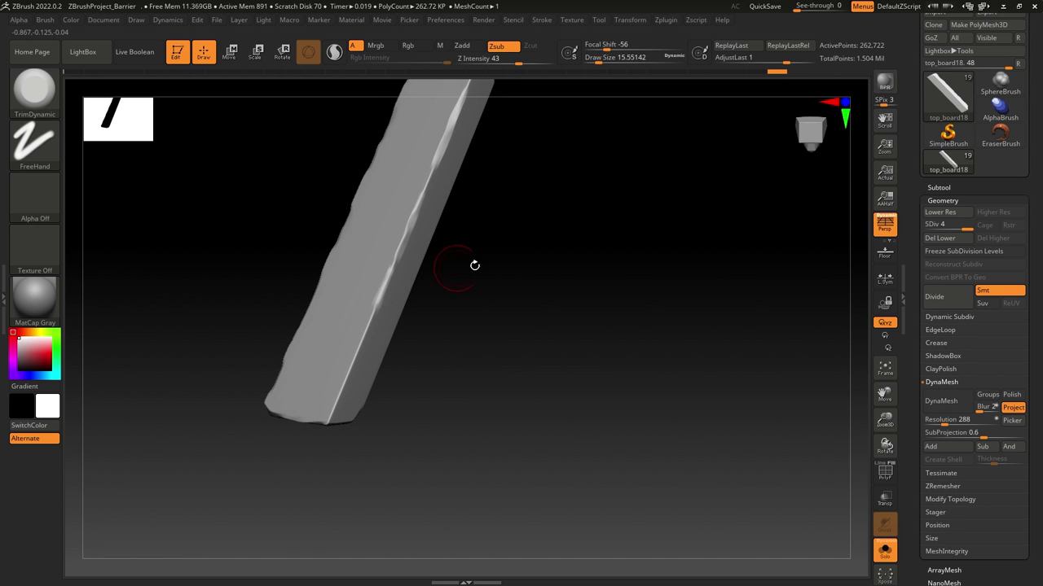
pyautogui.moveTo(474, 265); pyautogui.dragTo(450, 256)
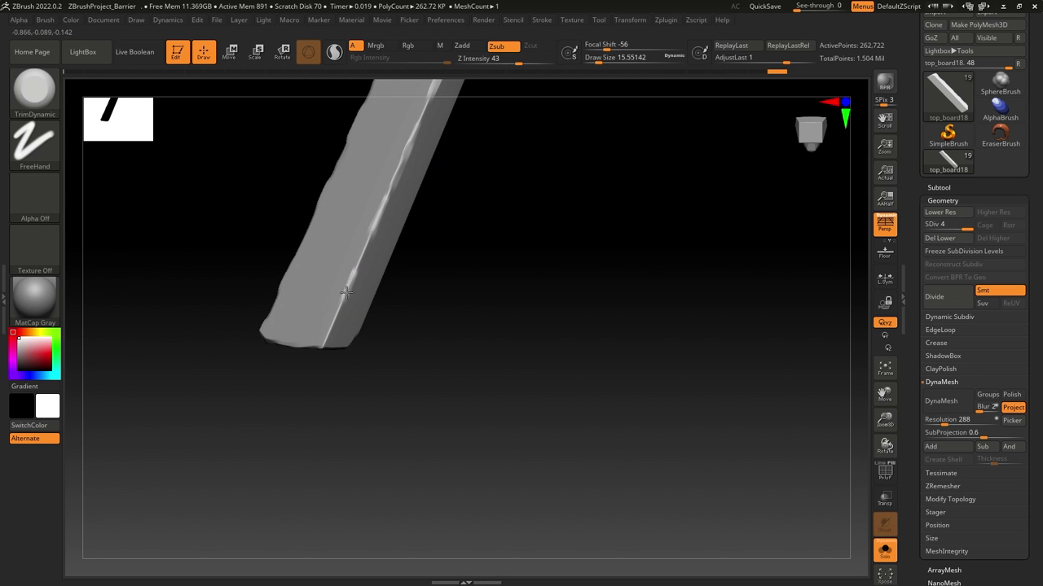
pyautogui.moveTo(338, 355); pyautogui.dragTo(326, 340)
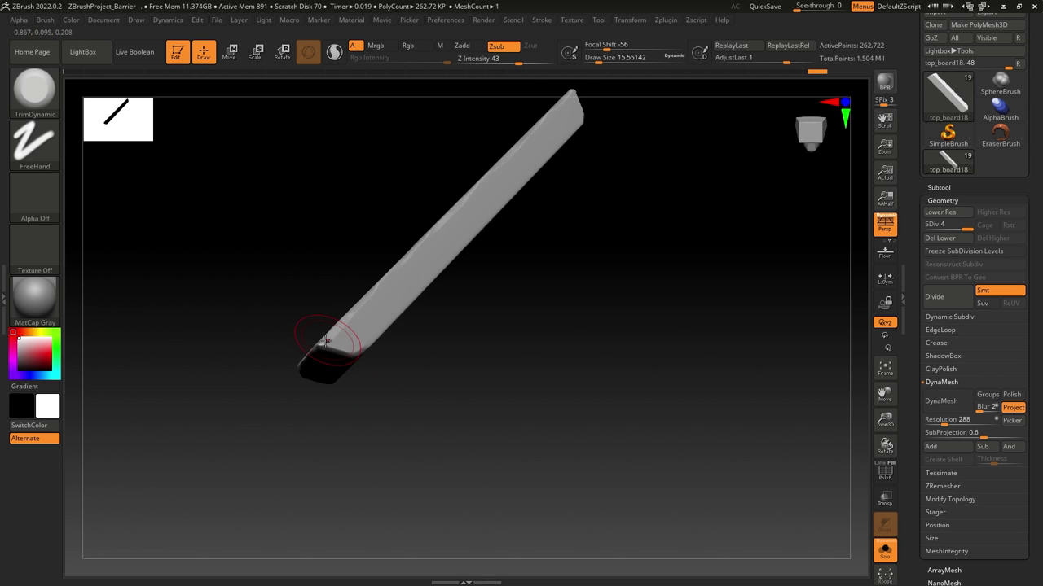
# Chip the remaining long edge of the crosspiece from end to end, undoing the stray stroke that dents the side face.
pyautogui.moveTo(272, 302); pyautogui.dragTo(319, 279)
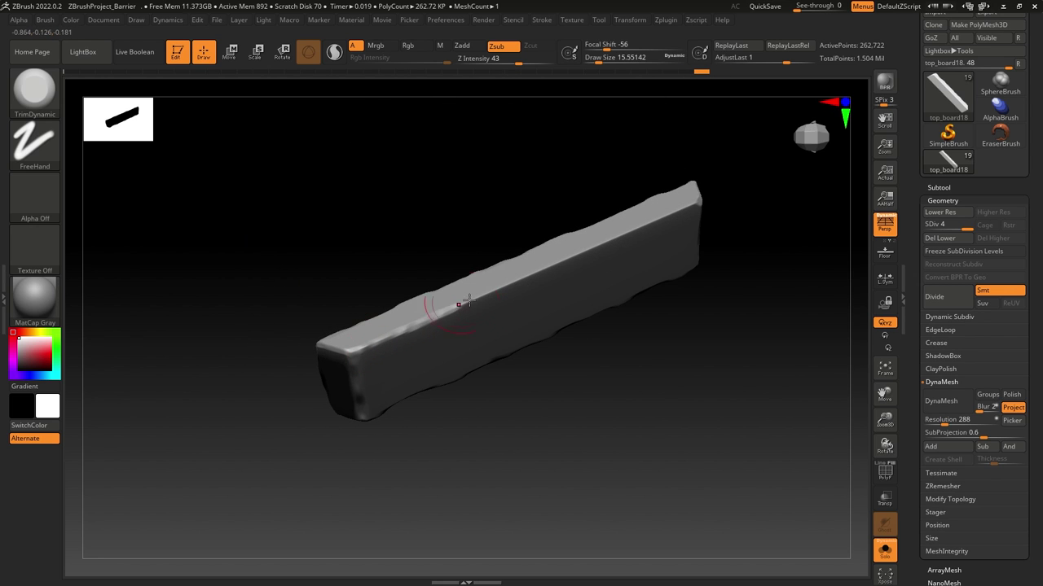
pyautogui.keyDown('alt'); pyautogui.moveTo(595, 381); pyautogui.dragTo(417, 368); pyautogui.keyUp('alt')
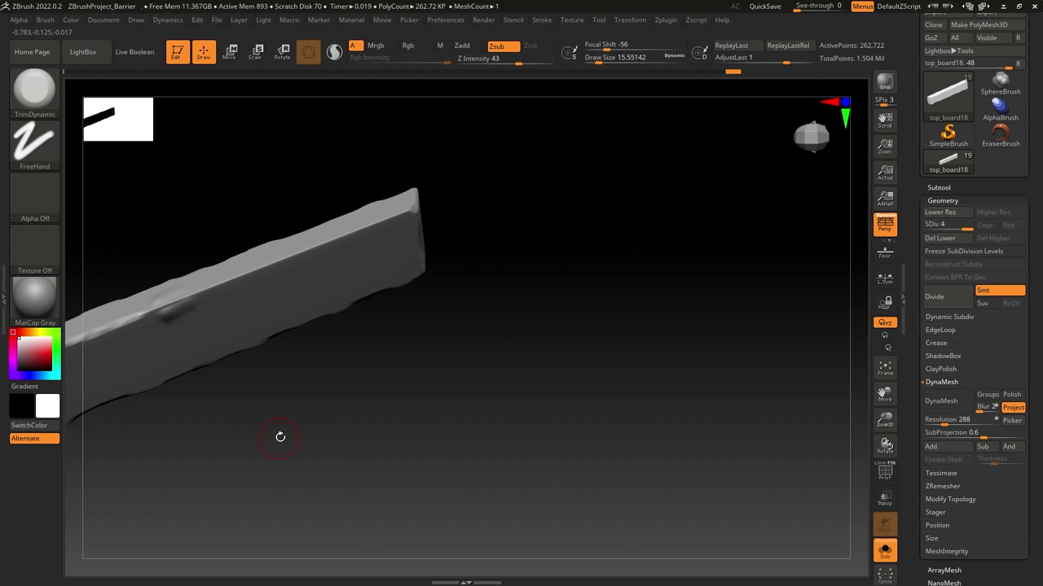
pyautogui.moveTo(244, 414)
pyautogui.mouseDown()
pyautogui.moveTo(249, 442)
pyautogui.moveTo(302, 421)
pyautogui.moveTo(351, 363)
pyautogui.moveTo(321, 399)
pyautogui.moveTo(342, 426)
pyautogui.moveTo(348, 409)
pyautogui.moveTo(384, 406)
pyautogui.moveTo(409, 441)
pyautogui.moveTo(376, 444)
pyautogui.mouseUp()
pyautogui.rightClick(335, 400)
pyautogui.hotkey('ctrl', 'z')
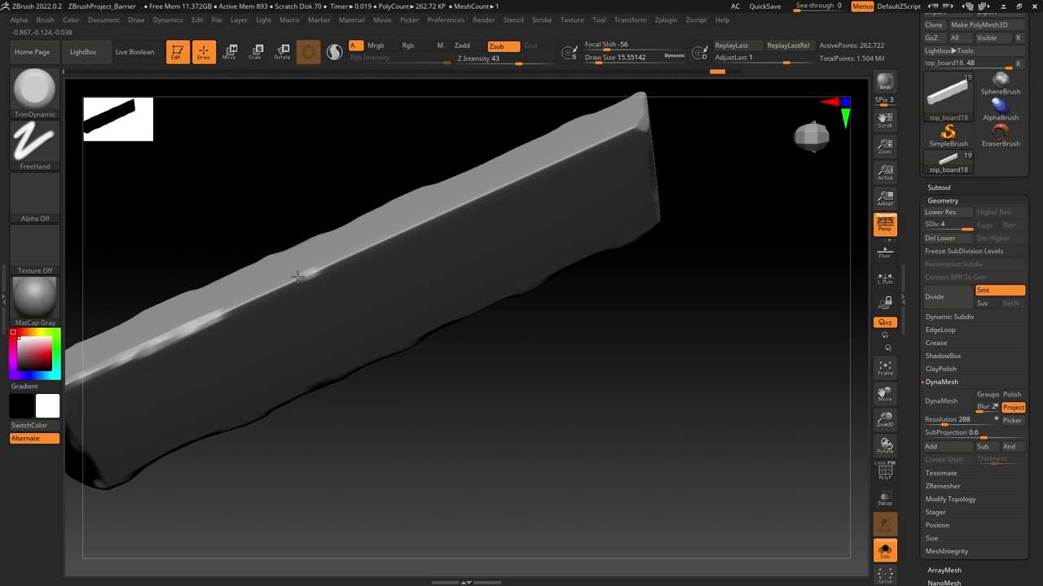
pyautogui.moveTo(306, 276); pyautogui.dragTo(401, 233)
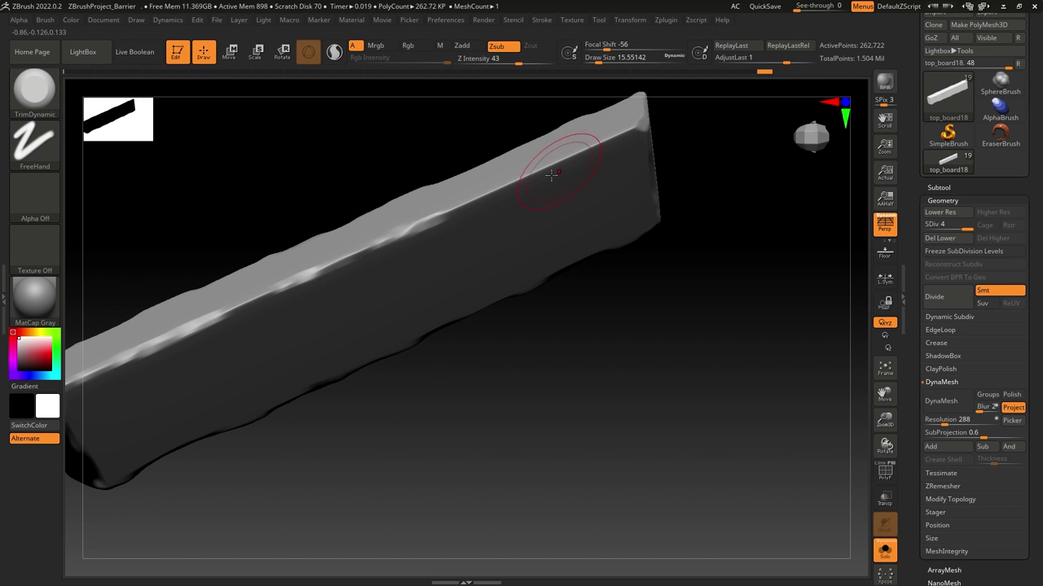
pyautogui.moveTo(511, 186); pyautogui.dragTo(503, 190)
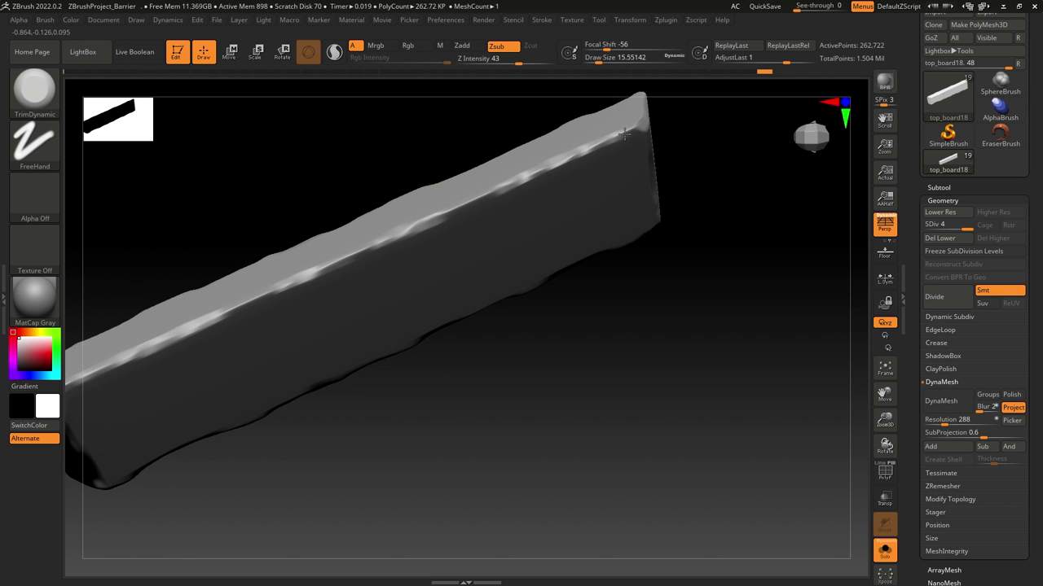
pyautogui.moveTo(623, 134); pyautogui.dragTo(621, 139)
# Turn the crosspiece's broad face to the front and set up the Standard brush with the ~BrushAlpha wood-grain alpha and DragRect stroke.
pyautogui.moveTo(700, 159)
pyautogui.mouseDown()
pyautogui.moveTo(728, 165)
pyautogui.moveTo(724, 102)
pyautogui.moveTo(741, 240)
pyautogui.moveTo(689, 288)
pyautogui.moveTo(707, 334)
pyautogui.mouseUp()
pyautogui.press('space')
pyautogui.click(568, 296)
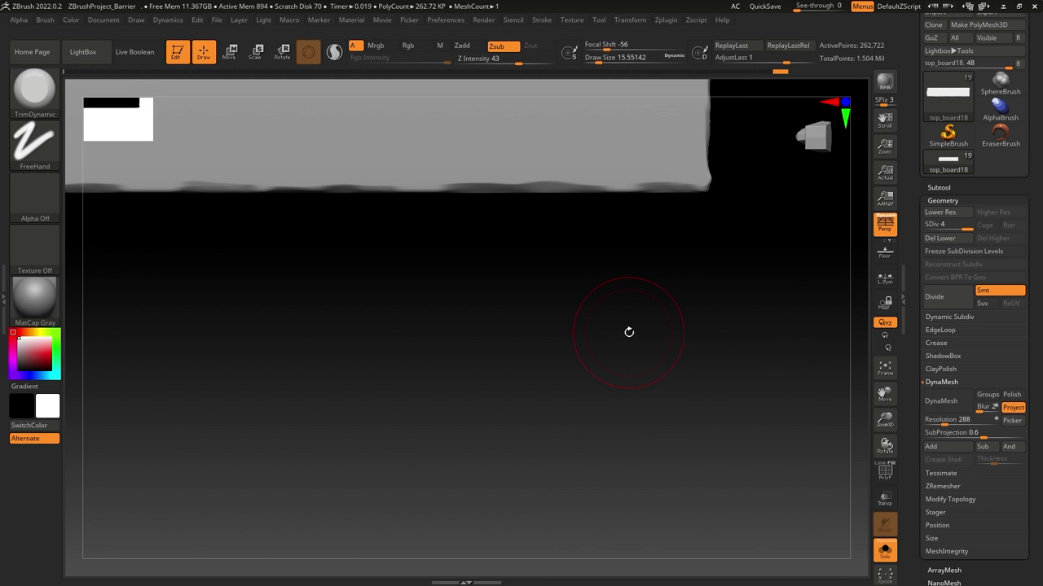
pyautogui.moveTo(624, 338); pyautogui.dragTo(658, 432)
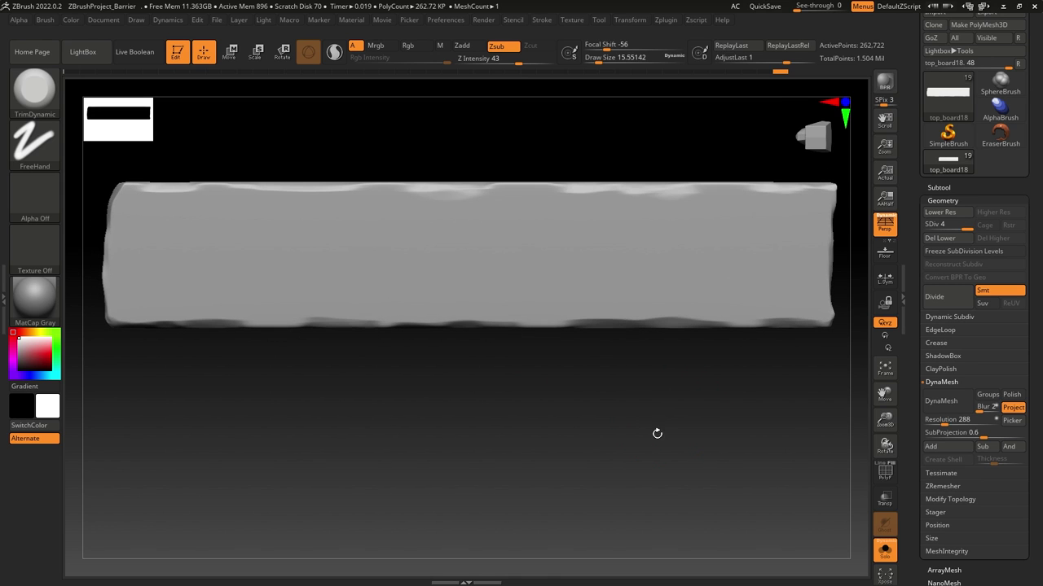
pyautogui.click(33, 90)
pyautogui.click(363, 101)
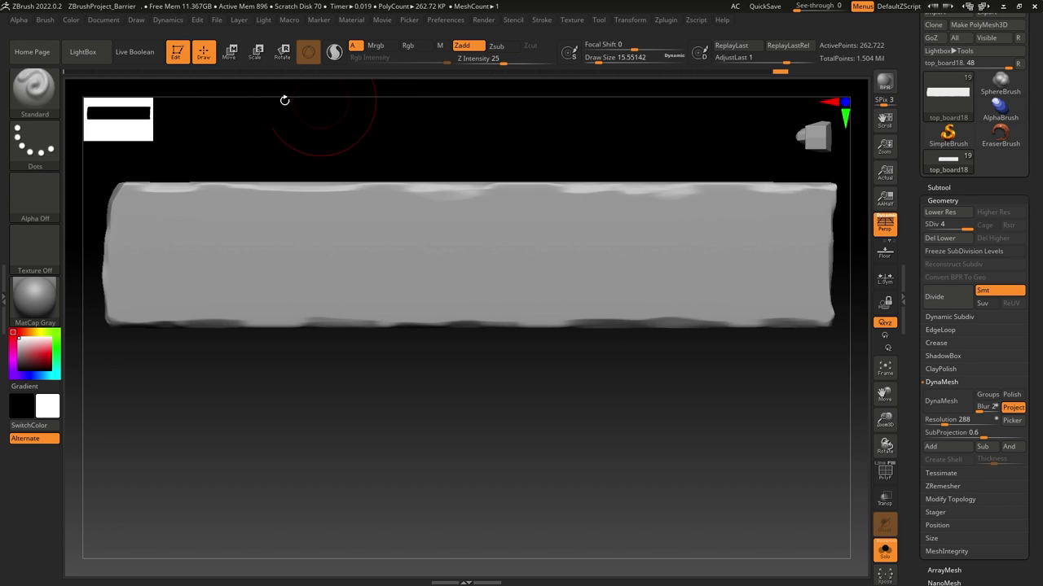
pyautogui.click(45, 196)
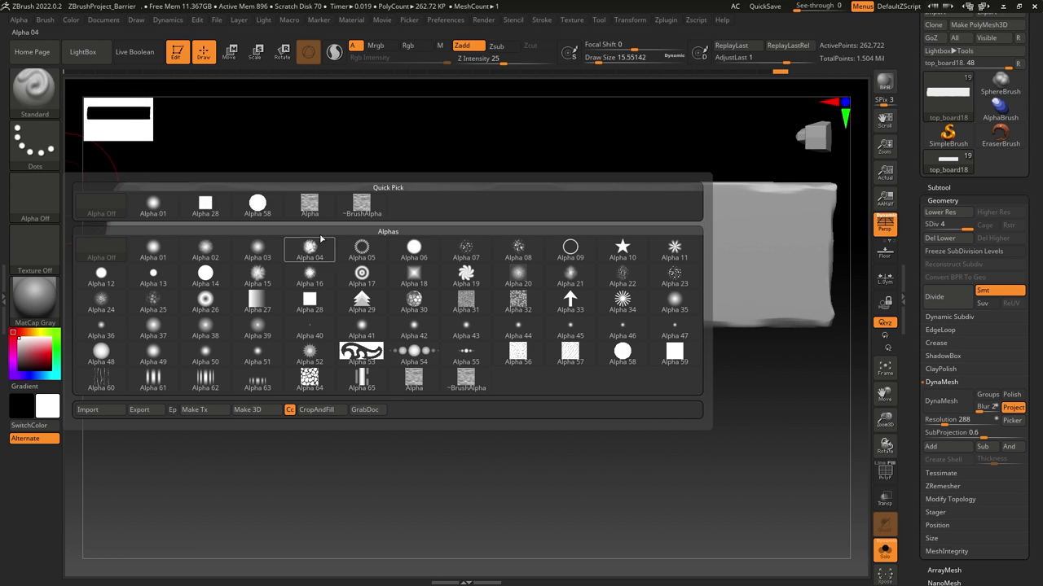
pyautogui.click(361, 206)
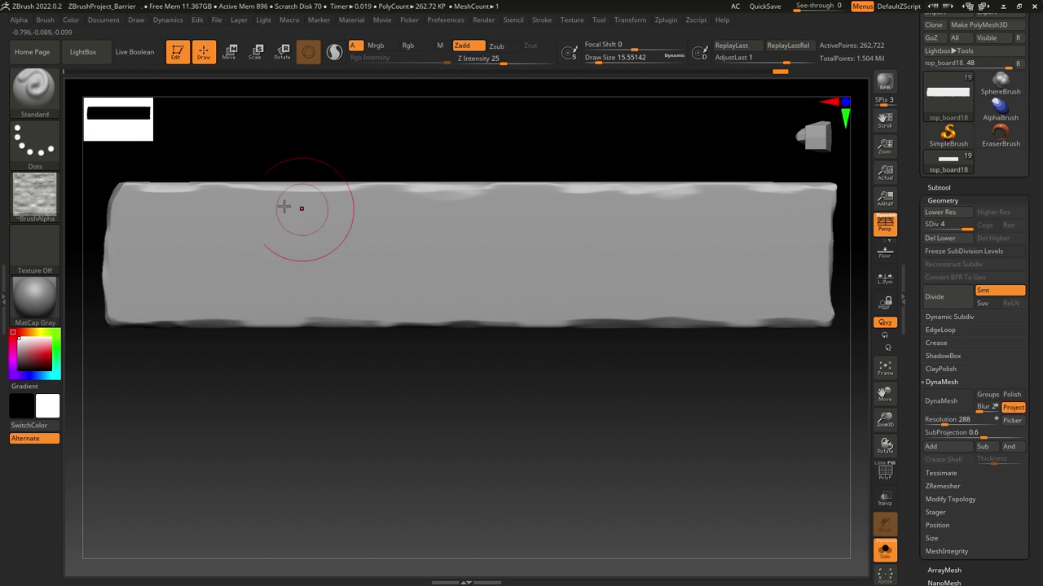
pyautogui.click(37, 153)
pyautogui.click(155, 152)
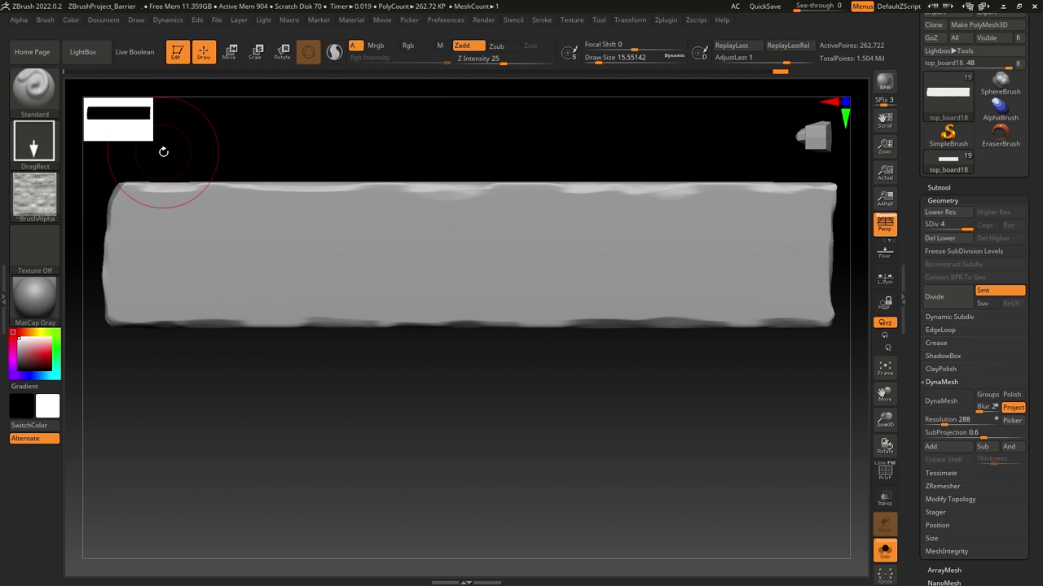
# Save the project over the existing ZBrushProject_Barrier file and make a QuickSave.
pyautogui.hotkey('ctrl', 's')
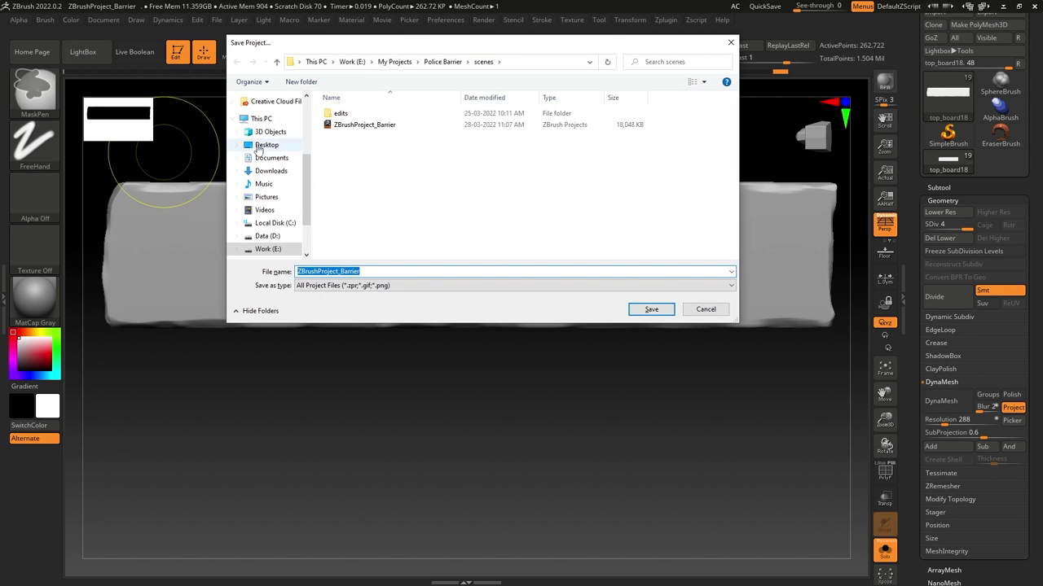
pyautogui.click(390, 127)
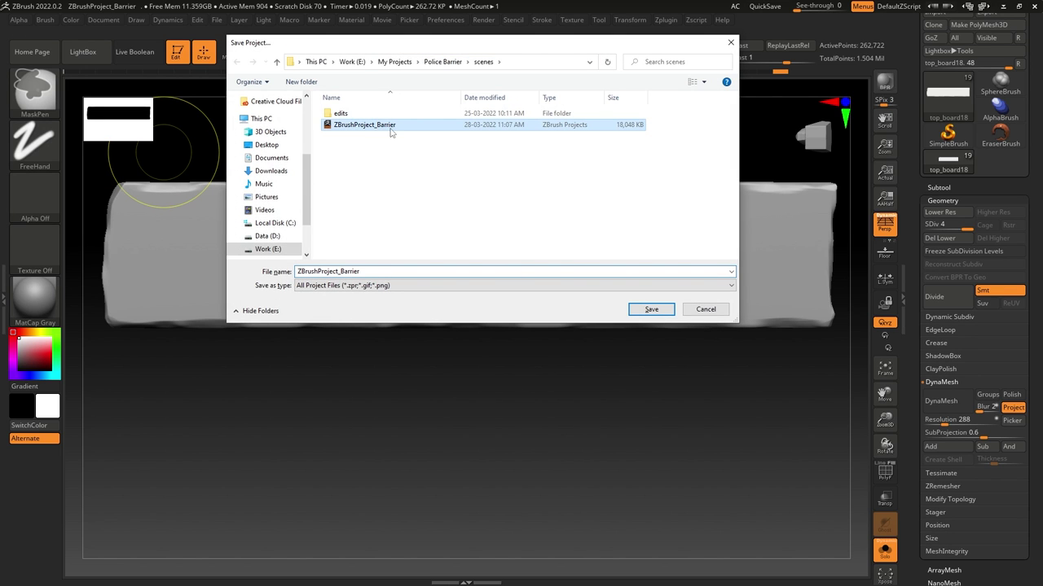
pyautogui.click(640, 307)
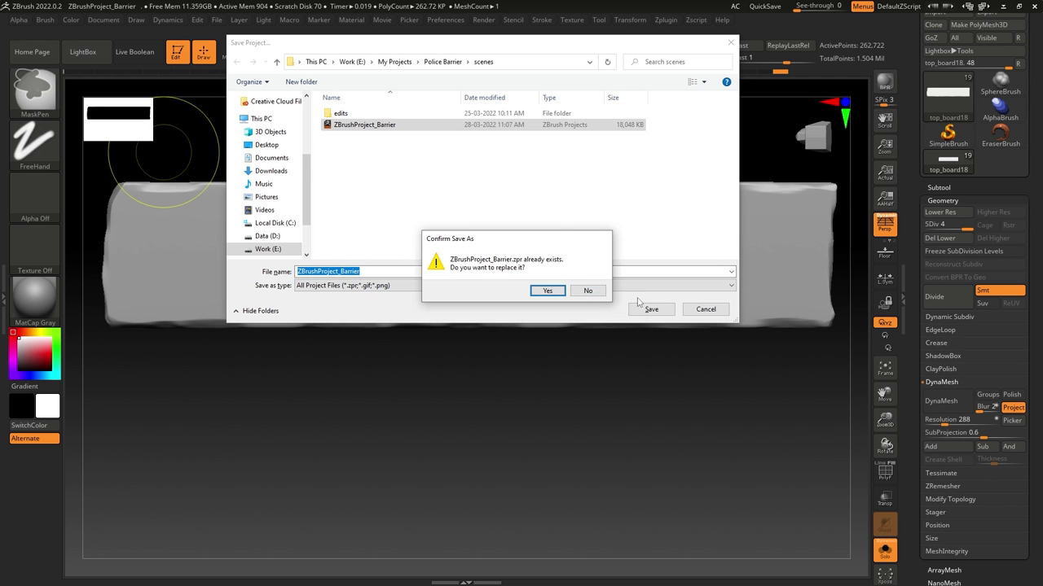
pyautogui.press('Return')
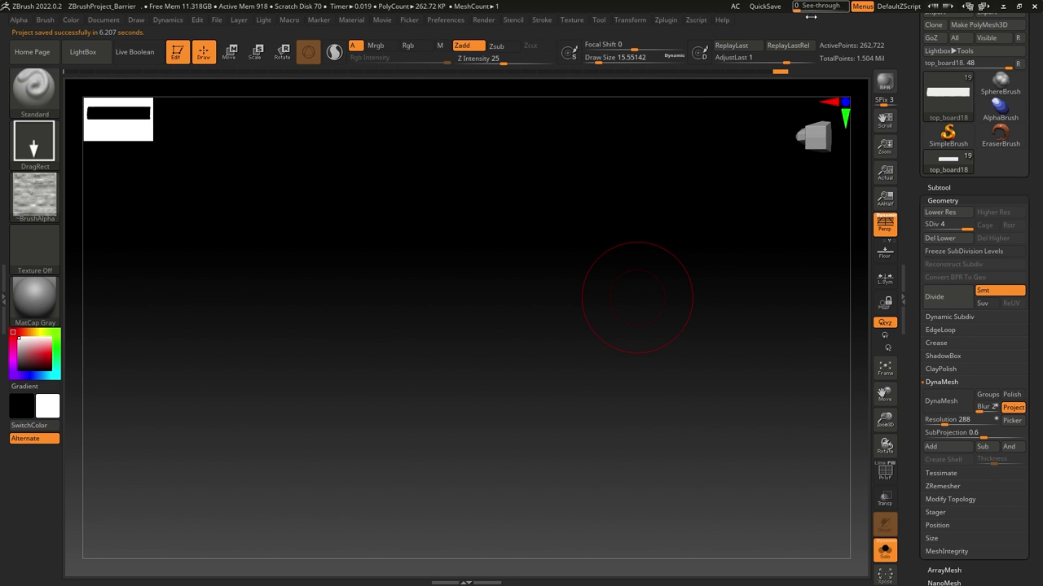
pyautogui.click(765, 7)
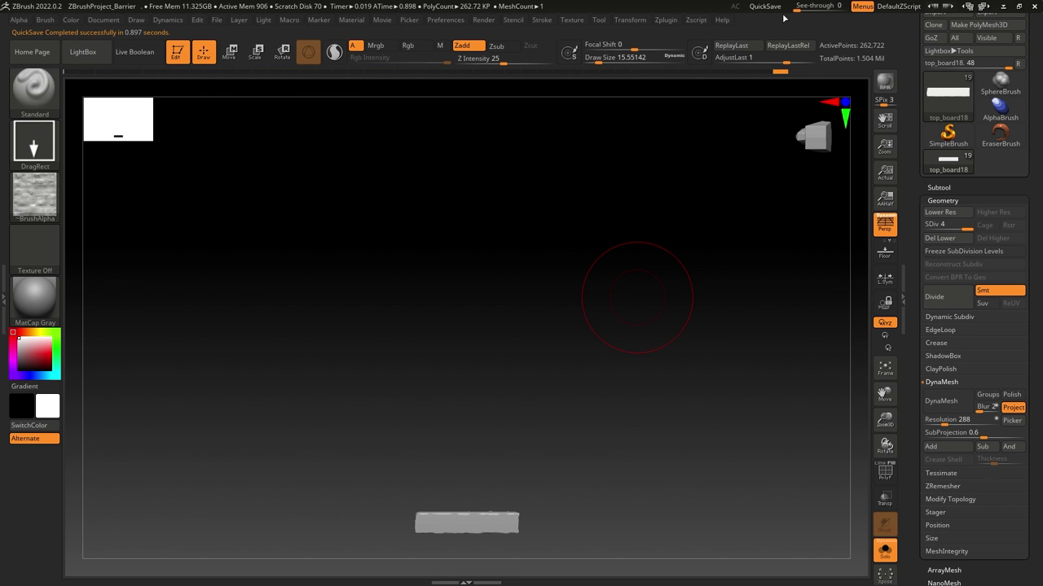
# Try a wood-grain stamp on one end of the crosspiece's broad face and undo it.
pyautogui.press('f')
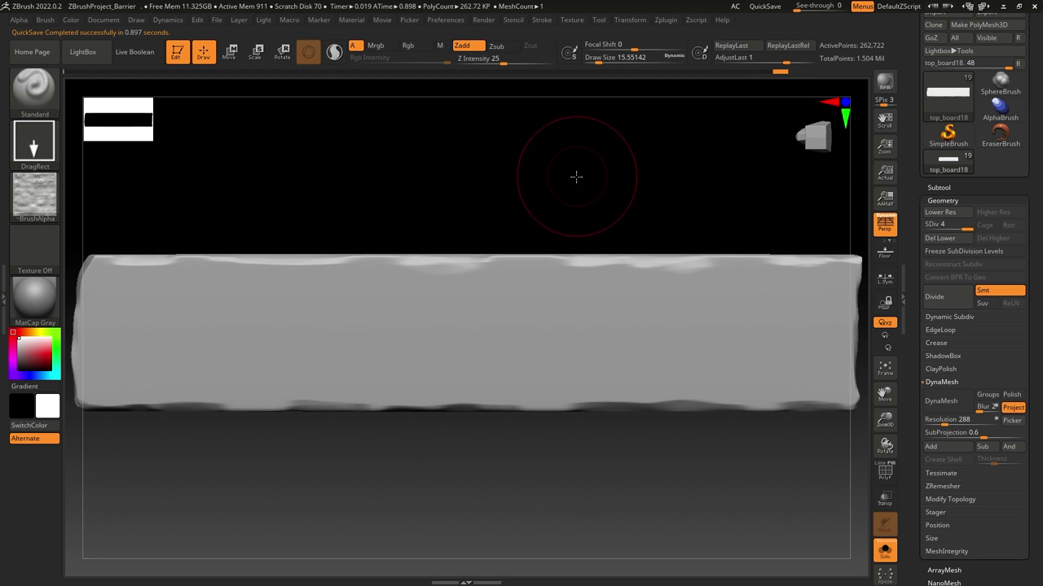
pyautogui.keyDown('alt'); pyautogui.moveTo(576, 175); pyautogui.dragTo(578, 168); pyautogui.keyUp('alt')
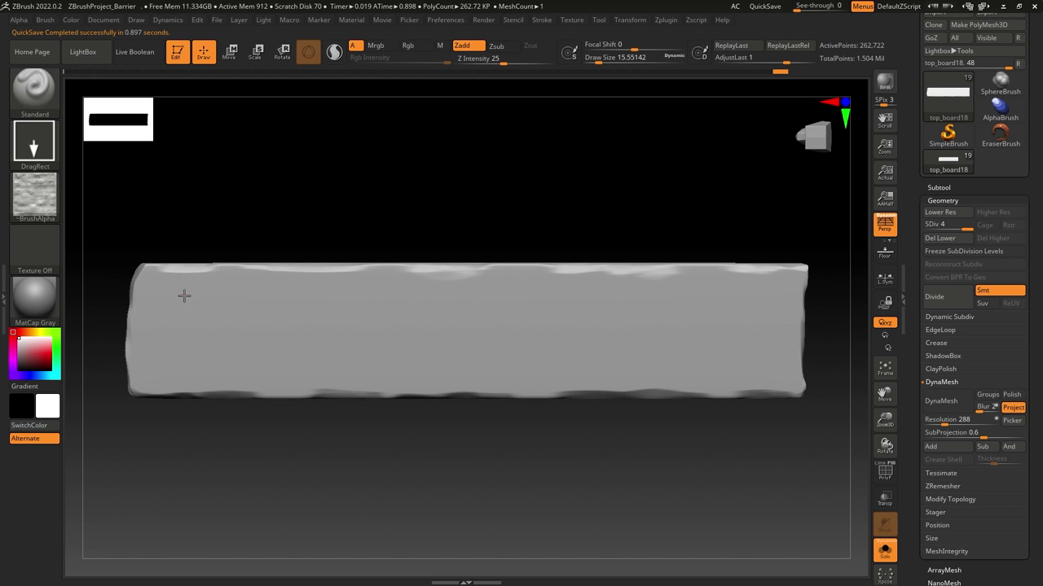
pyautogui.moveTo(184, 295)
pyautogui.mouseDown()
pyautogui.moveTo(175, 400)
pyautogui.moveTo(186, 426)
pyautogui.moveTo(188, 414)
pyautogui.mouseUp()
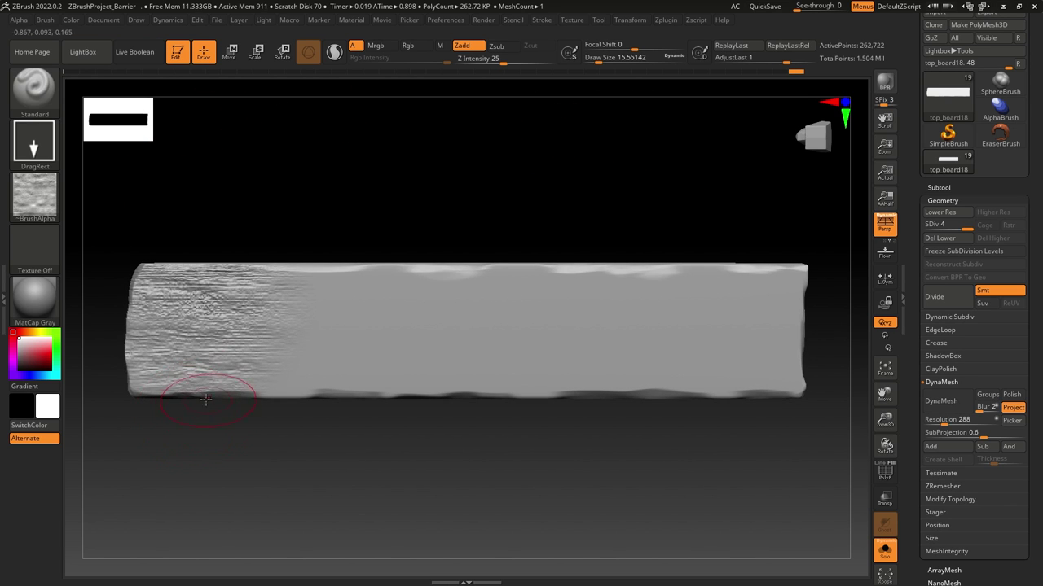
pyautogui.hotkey('ctrl', 'z')
# Set the Z Intensity to 10, try stamping wood grain along the broad face, and undo the stamps.
pyautogui.click(494, 59)
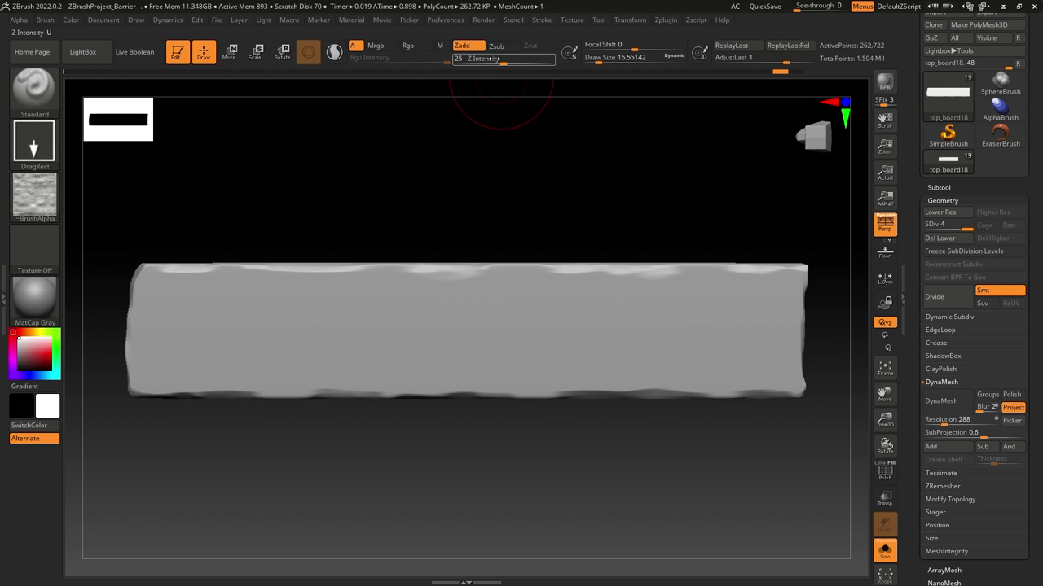
pyautogui.write('10')
pyautogui.press('Return')
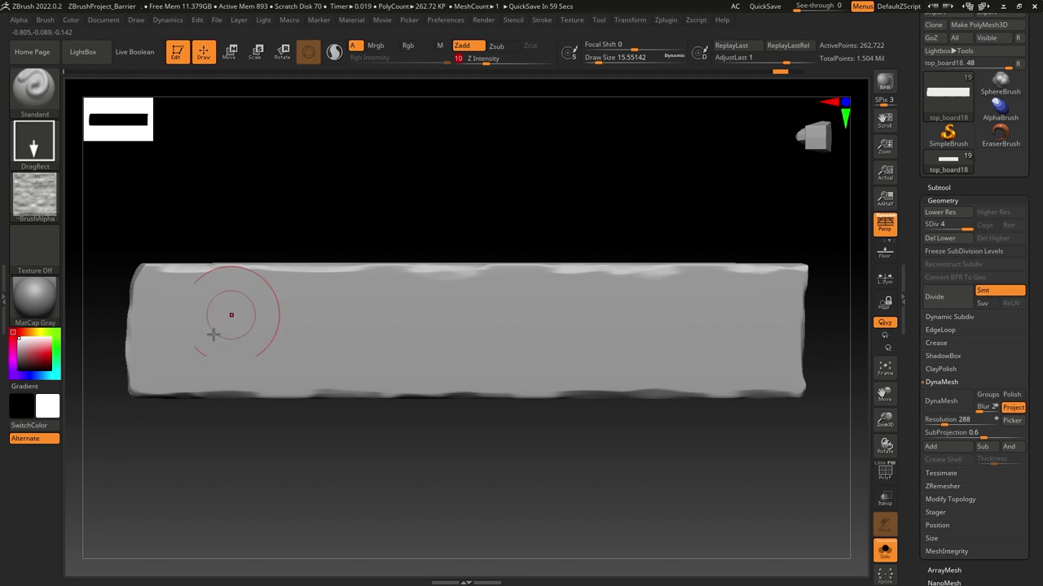
pyautogui.moveTo(188, 310); pyautogui.dragTo(193, 362)
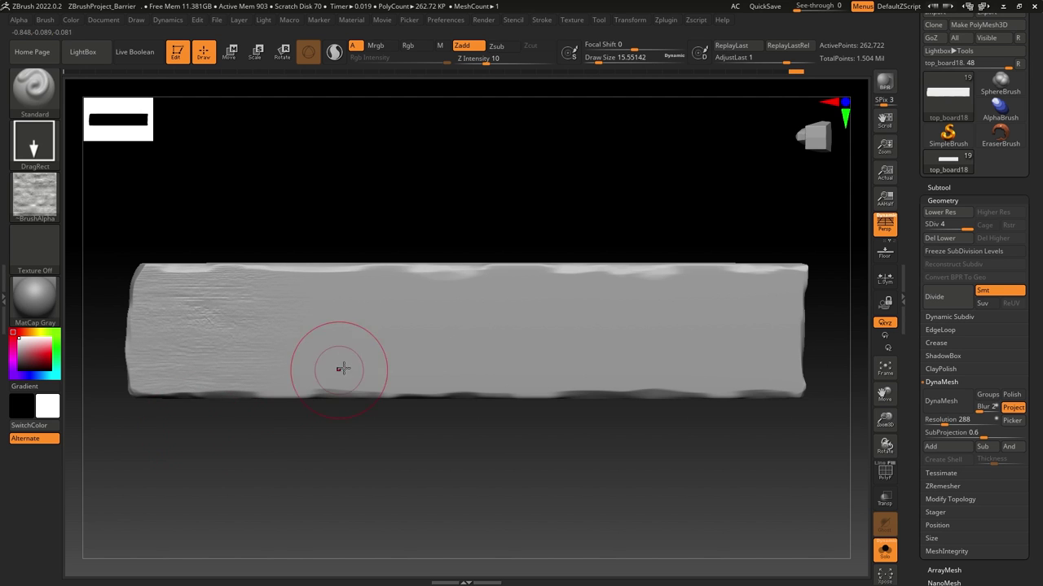
pyautogui.moveTo(361, 347)
pyautogui.mouseDown()
pyautogui.moveTo(343, 363)
pyautogui.moveTo(343, 517)
pyautogui.moveTo(351, 501)
pyautogui.mouseUp()
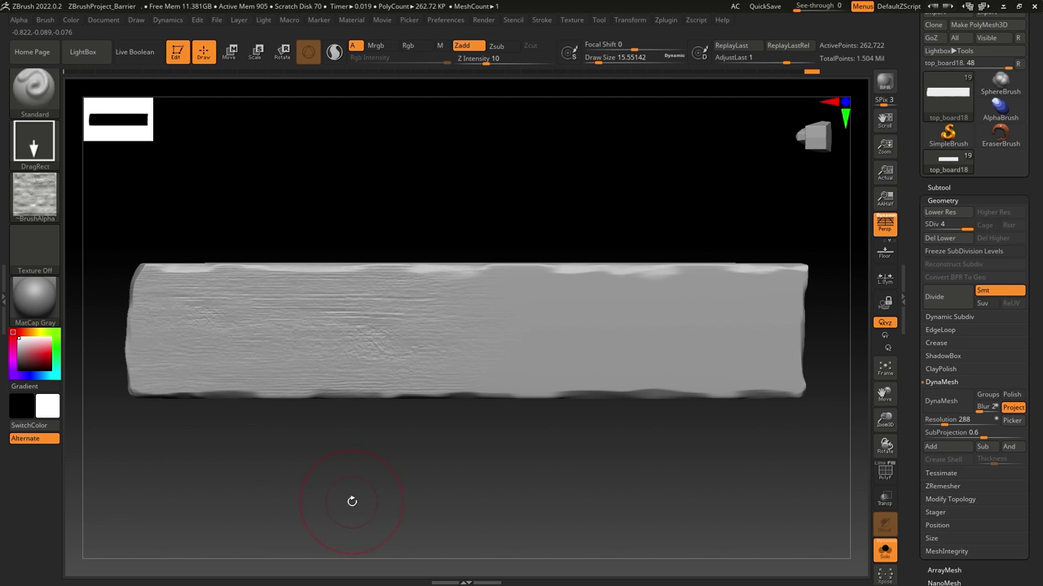
pyautogui.moveTo(554, 386); pyautogui.dragTo(556, 504)
pyautogui.moveTo(726, 329); pyautogui.dragTo(689, 424)
pyautogui.moveTo(682, 472); pyautogui.dragTo(688, 530)
pyautogui.hotkey('ctrl', 'z')
pyautogui.hotkey('ctrl', 'z')
pyautogui.hotkey('ctrl', 'z')
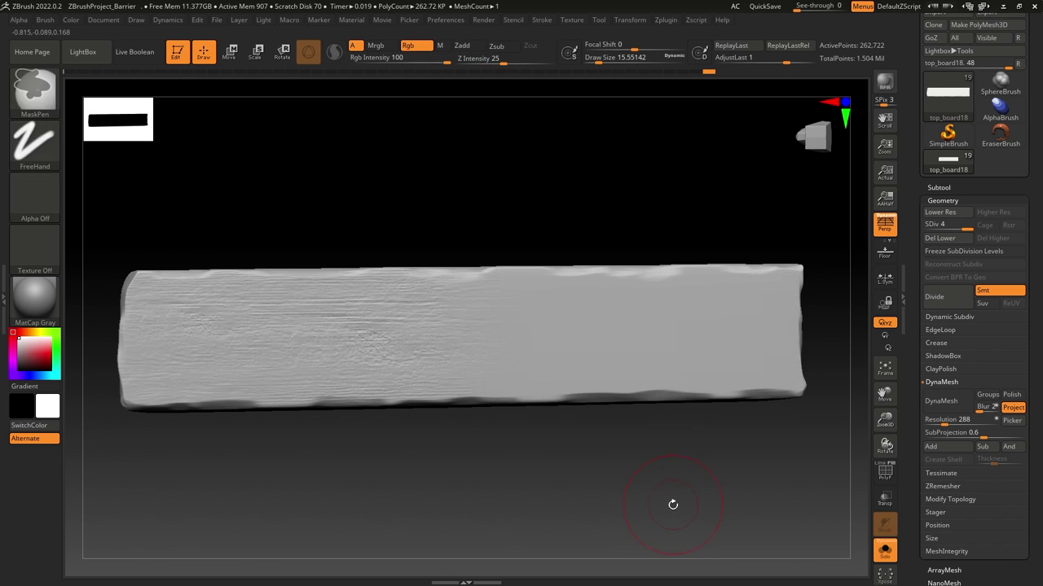
pyautogui.hotkey('ctrl', 'z')
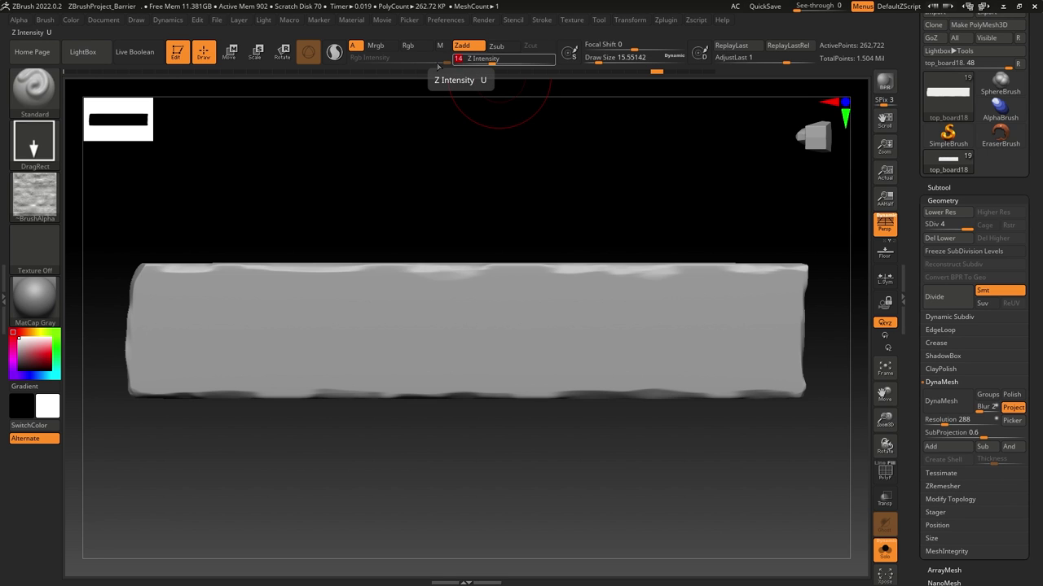
# Stamp overlapping patches of wood grain along the crosspiece's whole broad face at Z Intensity 14.
pyautogui.moveTo(236, 307)
pyautogui.mouseDown()
pyautogui.moveTo(220, 435)
pyautogui.moveTo(240, 453)
pyautogui.mouseUp()
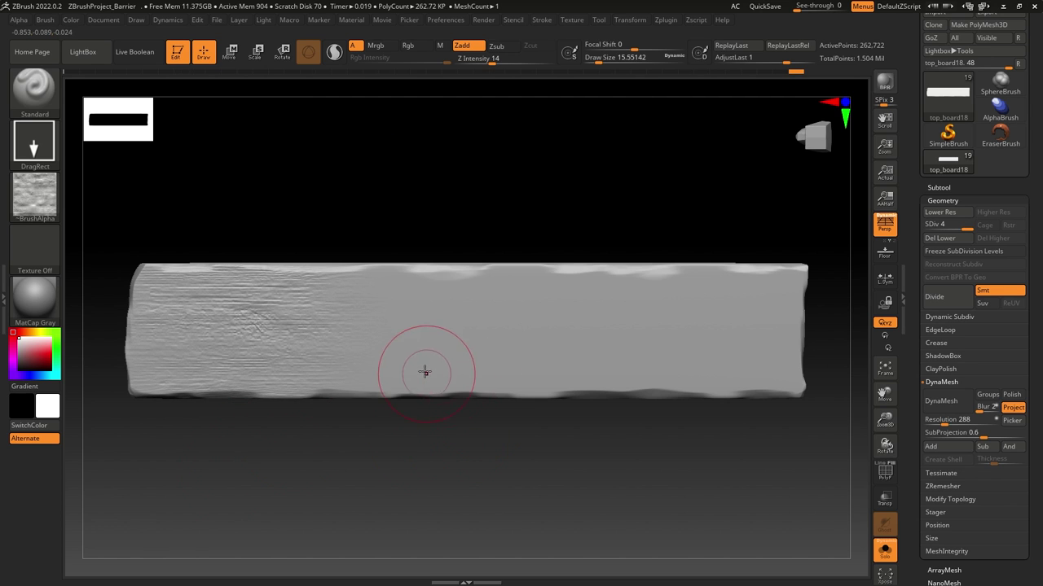
pyautogui.moveTo(423, 342)
pyautogui.mouseDown()
pyautogui.moveTo(445, 407)
pyautogui.moveTo(430, 513)
pyautogui.mouseUp()
pyautogui.moveTo(619, 457); pyautogui.dragTo(669, 447)
pyautogui.moveTo(751, 343)
pyautogui.mouseDown()
pyautogui.moveTo(739, 345)
pyautogui.moveTo(735, 436)
pyautogui.mouseUp()
# Stamp wood grain across the crosspiece's opposite broad face, the one between the slanted ends.
pyautogui.moveTo(357, 466)
pyautogui.mouseDown()
pyautogui.moveTo(363, 481)
pyautogui.moveTo(426, 453)
pyautogui.mouseUp()
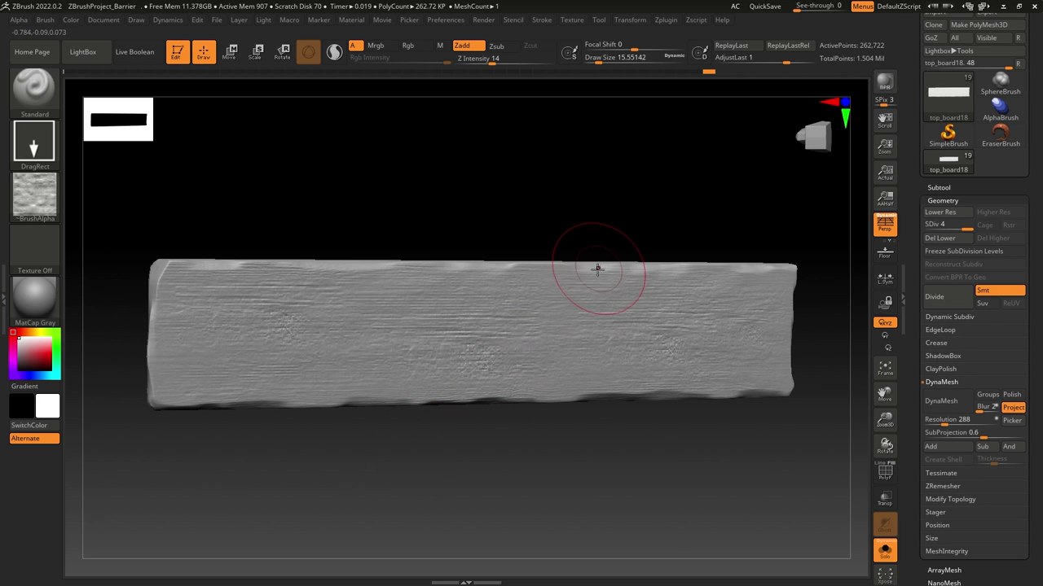
pyautogui.moveTo(431, 207)
pyautogui.mouseDown()
pyautogui.moveTo(529, 230)
pyautogui.moveTo(514, 226)
pyautogui.moveTo(514, 276)
pyautogui.mouseUp()
pyautogui.press('f')
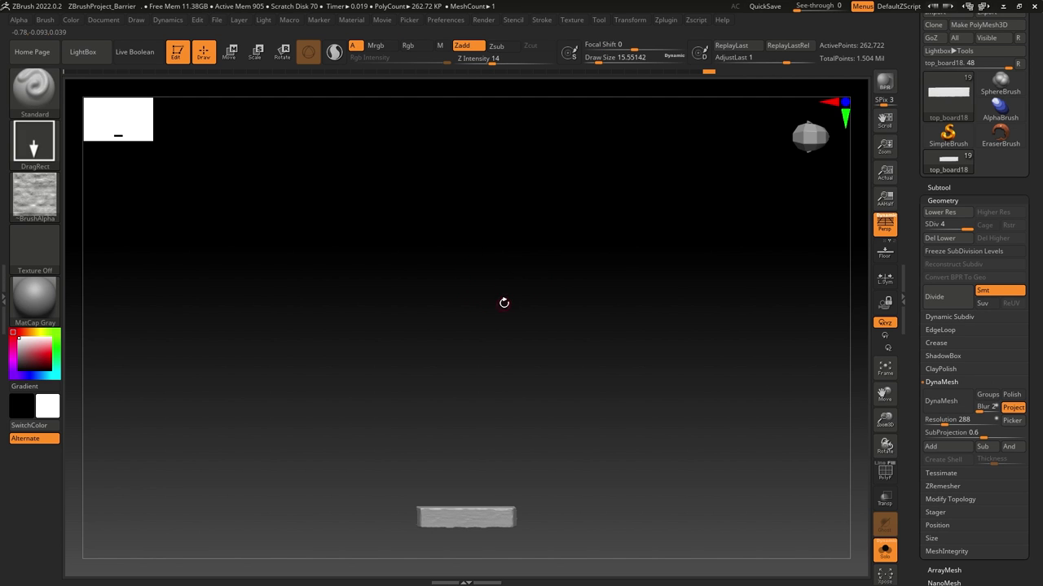
pyautogui.press('f')
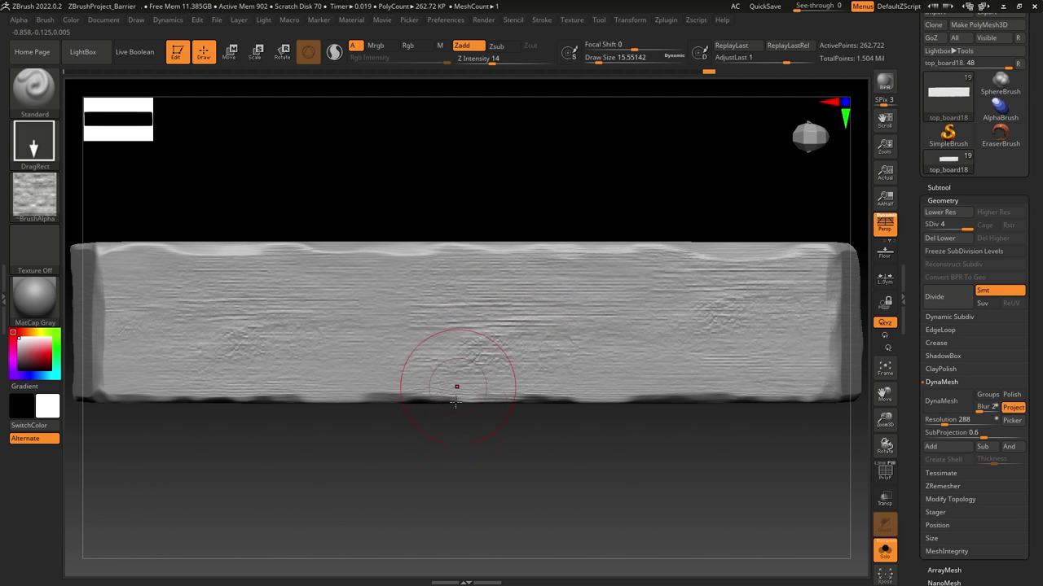
# Stamp wood grain along one narrow long side of the crosspiece from end to end.
pyautogui.moveTo(489, 432); pyautogui.dragTo(487, 474)
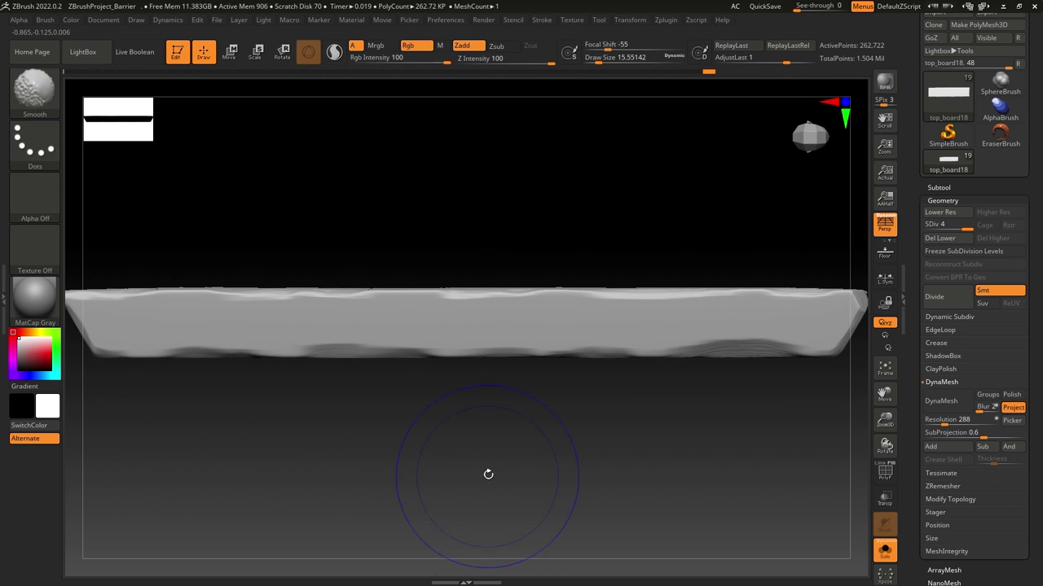
pyautogui.moveTo(166, 431); pyautogui.dragTo(165, 460)
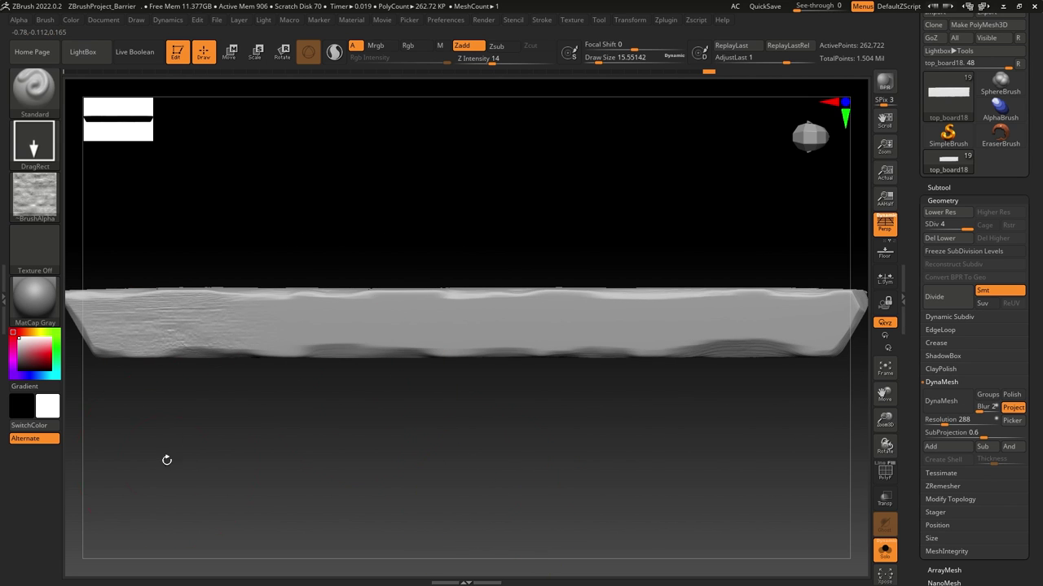
pyautogui.moveTo(405, 318); pyautogui.dragTo(354, 398)
pyautogui.moveTo(389, 436); pyautogui.dragTo(409, 439)
pyautogui.moveTo(308, 338); pyautogui.dragTo(301, 369)
pyautogui.moveTo(302, 414); pyautogui.dragTo(303, 416)
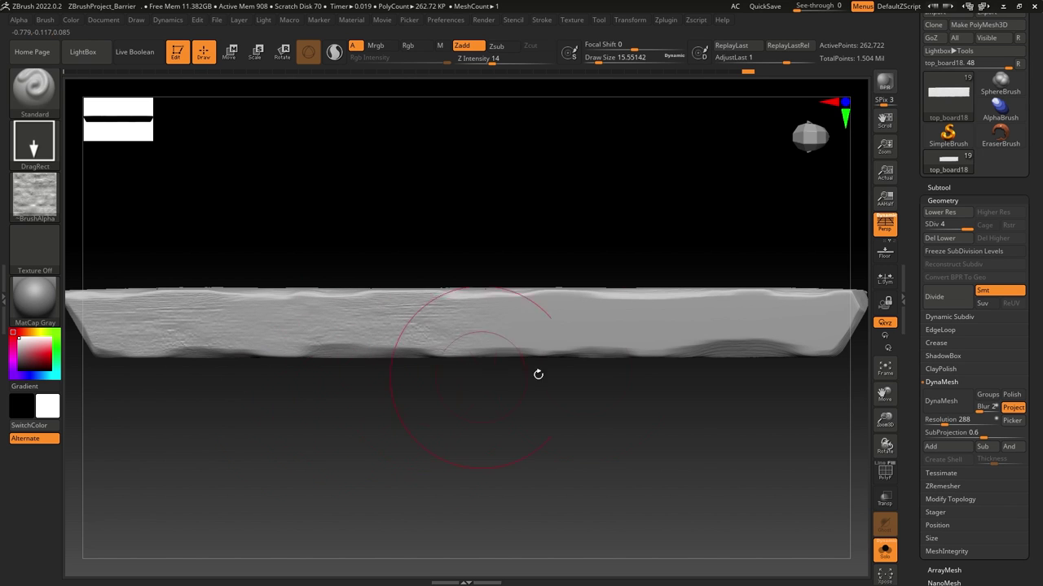
pyautogui.moveTo(650, 428); pyautogui.dragTo(601, 444)
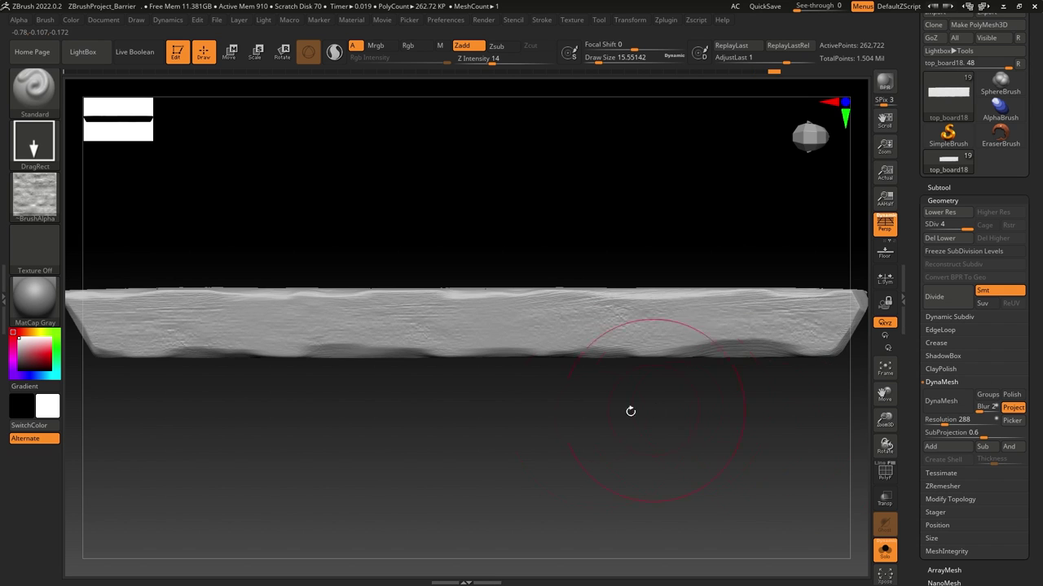
# Stand the crosspiece upright and stamp wood grain along its other narrow long side.
pyautogui.moveTo(628, 410)
pyautogui.mouseDown()
pyautogui.moveTo(562, 262)
pyautogui.moveTo(565, 236)
pyautogui.mouseUp()
pyautogui.press('shift')
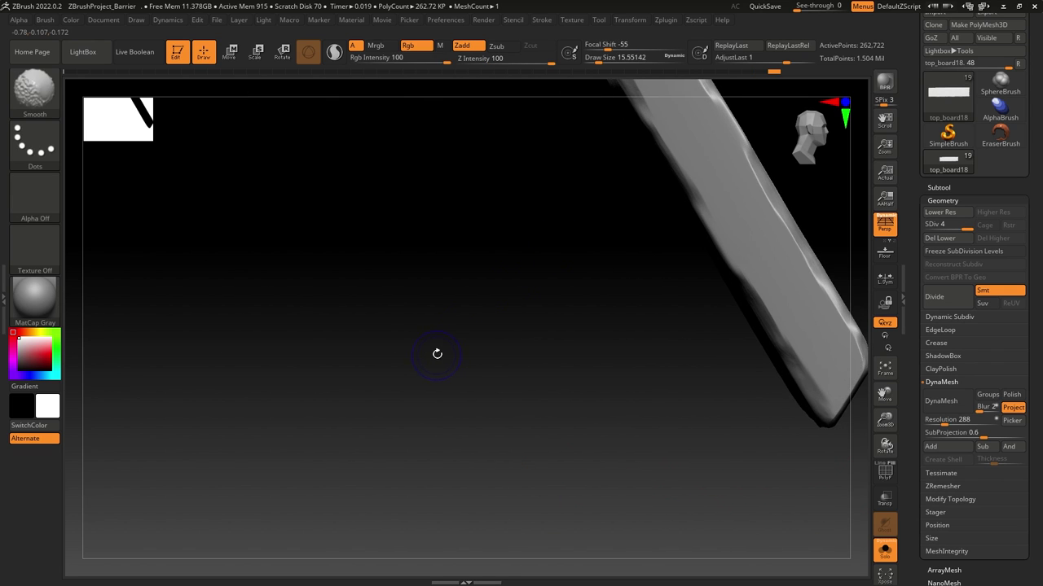
pyautogui.keyDown('shift'); pyautogui.moveTo(437, 354); pyautogui.dragTo(440, 375); pyautogui.keyUp('shift')
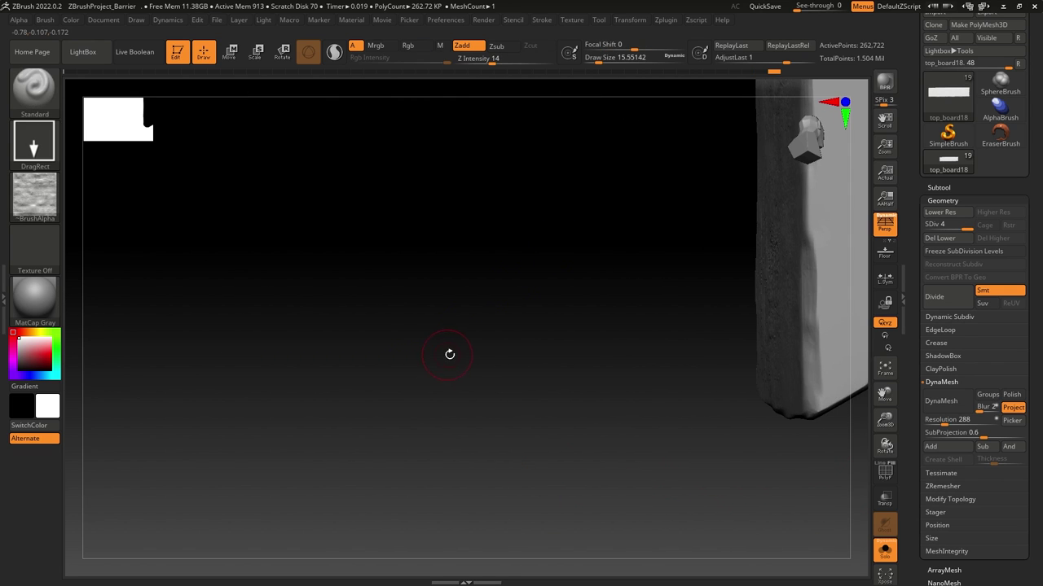
pyautogui.press('f')
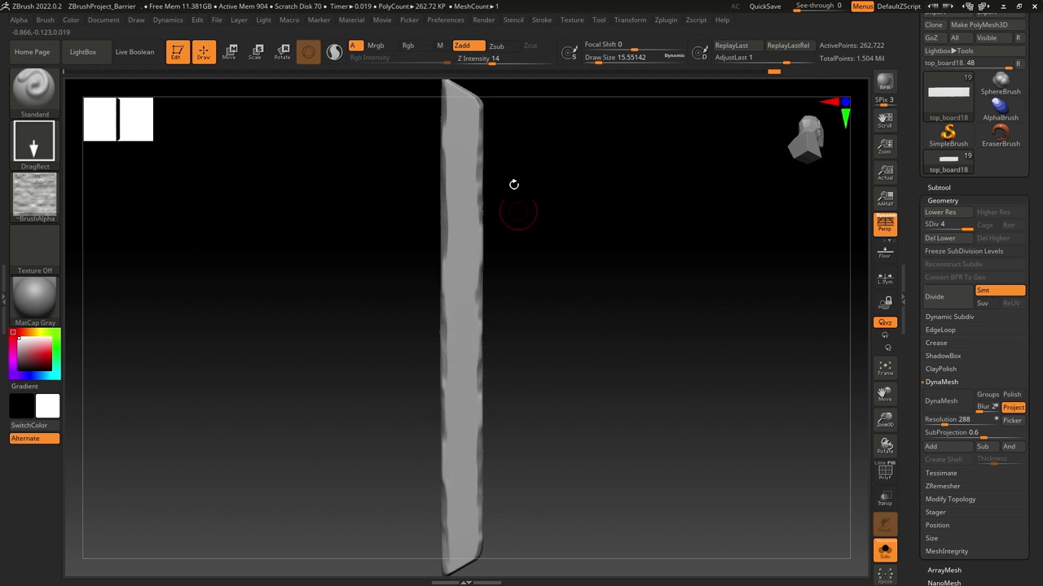
pyautogui.moveTo(459, 135)
pyautogui.mouseDown()
pyautogui.moveTo(491, 165)
pyautogui.moveTo(547, 181)
pyautogui.moveTo(544, 132)
pyautogui.mouseUp()
pyautogui.moveTo(460, 463); pyautogui.dragTo(558, 405)
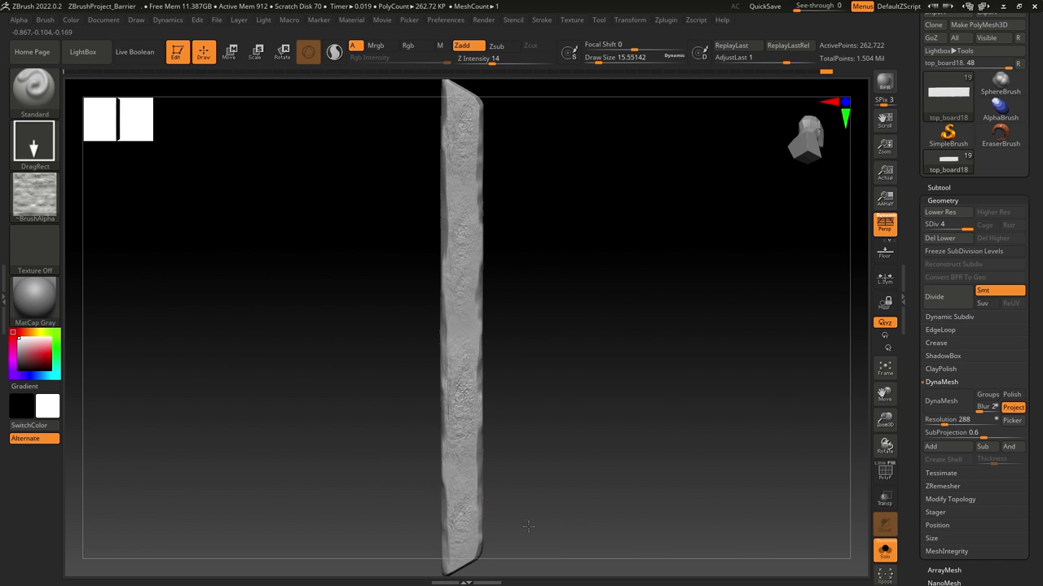
pyautogui.moveTo(551, 487); pyautogui.dragTo(593, 439)
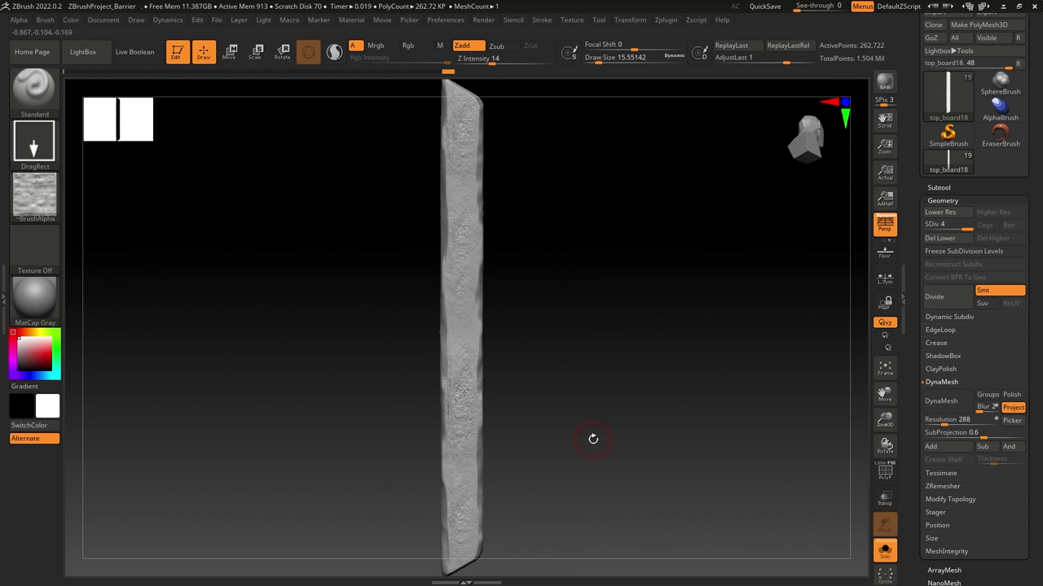
# Flatten uneven wood grain patches along the crosspiece's narrow long sides and near its ends with the TrimDynamic brush.
pyautogui.click(32, 92)
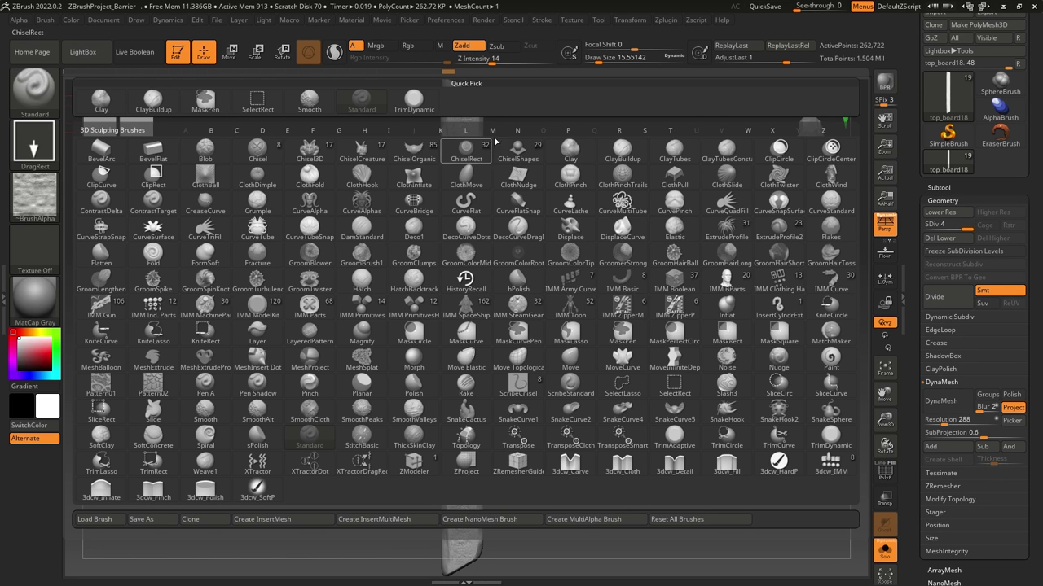
pyautogui.click(412, 99)
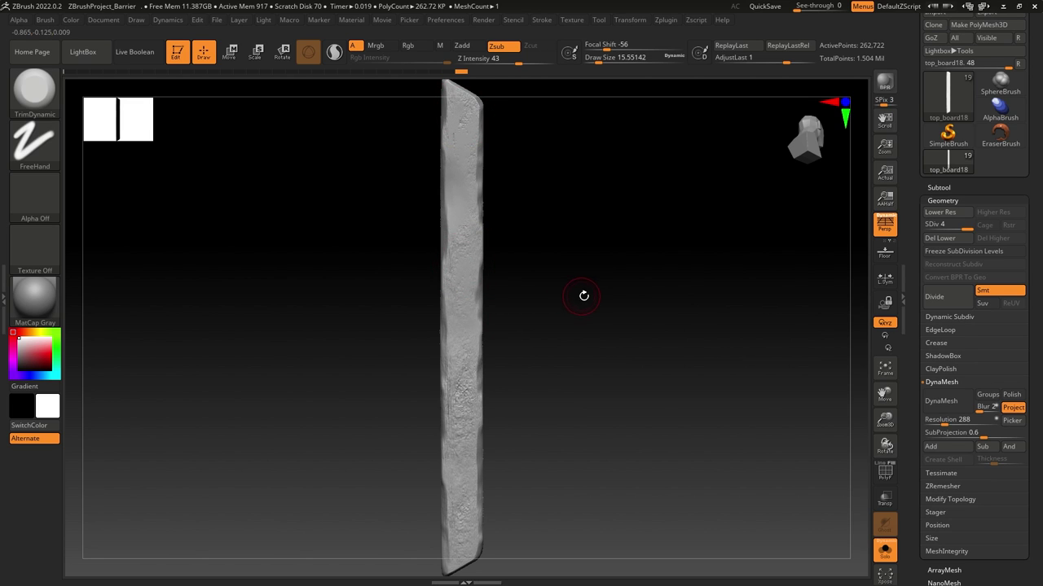
pyautogui.press('space')
pyautogui.moveTo(577, 269); pyautogui.dragTo(561, 211)
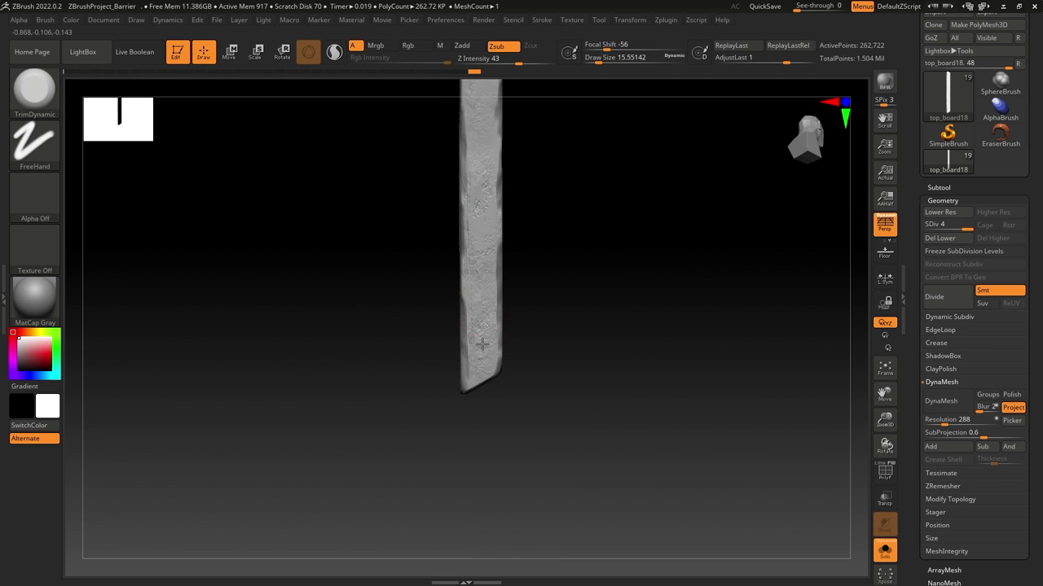
pyautogui.moveTo(638, 262); pyautogui.dragTo(517, 255)
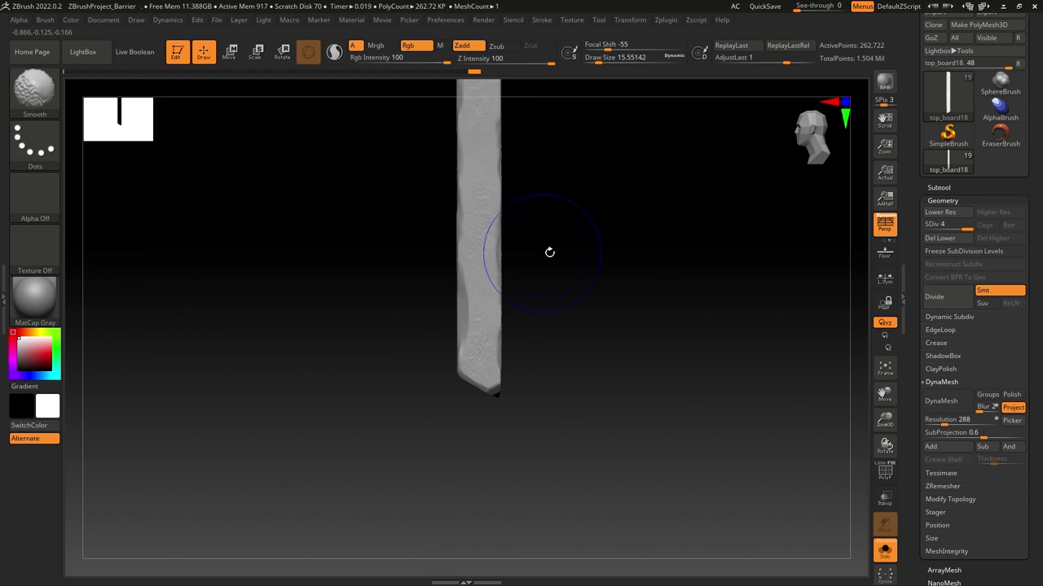
pyautogui.keyDown('alt'); pyautogui.moveTo(573, 227); pyautogui.dragTo(550, 322); pyautogui.keyUp('alt')
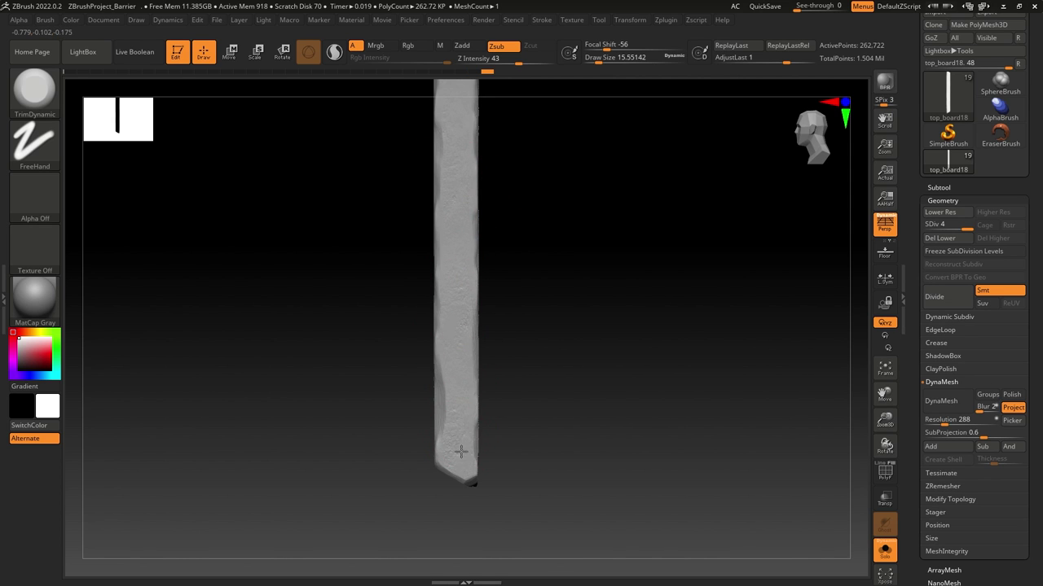
pyautogui.moveTo(576, 241); pyautogui.dragTo(440, 167)
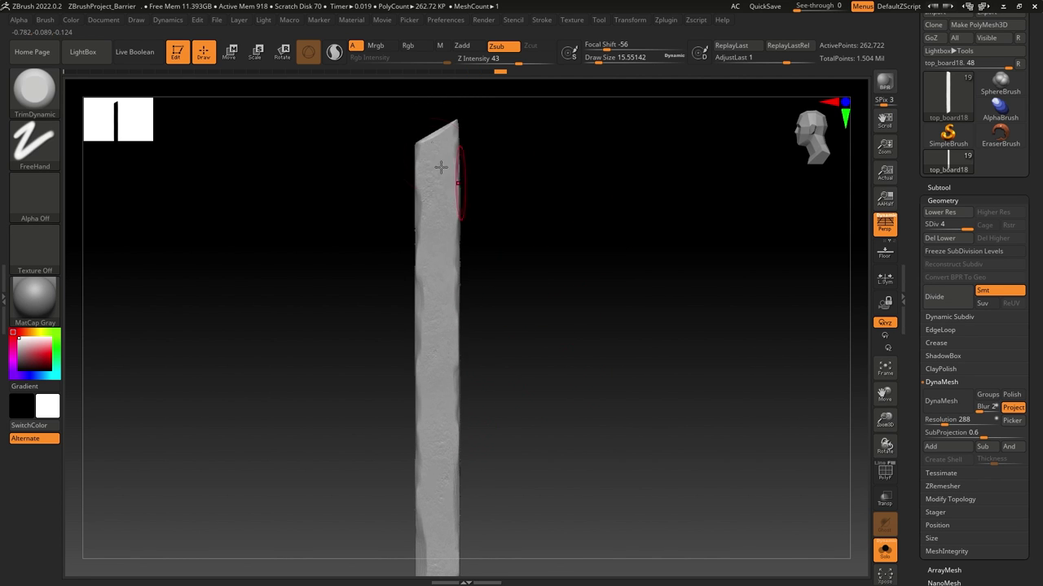
# Soften the rough grain stamps on the crosspiece's broad faces with TrimDynamic at Z Intensity 43.
pyautogui.moveTo(488, 241); pyautogui.dragTo(503, 214)
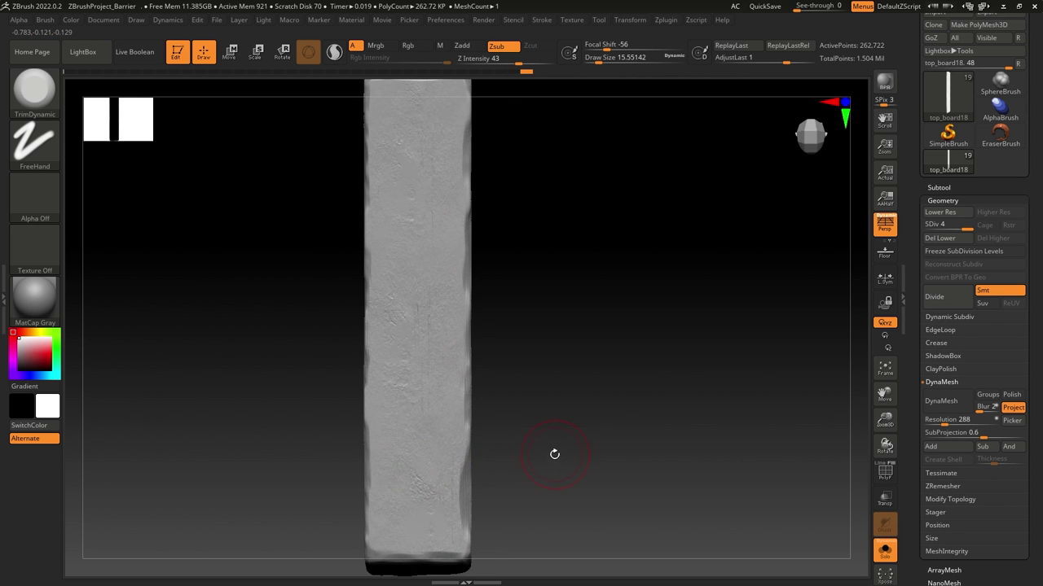
pyautogui.moveTo(555, 454)
pyautogui.mouseDown()
pyautogui.moveTo(559, 388)
pyautogui.moveTo(556, 426)
pyautogui.moveTo(475, 412)
pyautogui.moveTo(542, 396)
pyautogui.moveTo(542, 342)
pyautogui.moveTo(554, 377)
pyautogui.mouseUp()
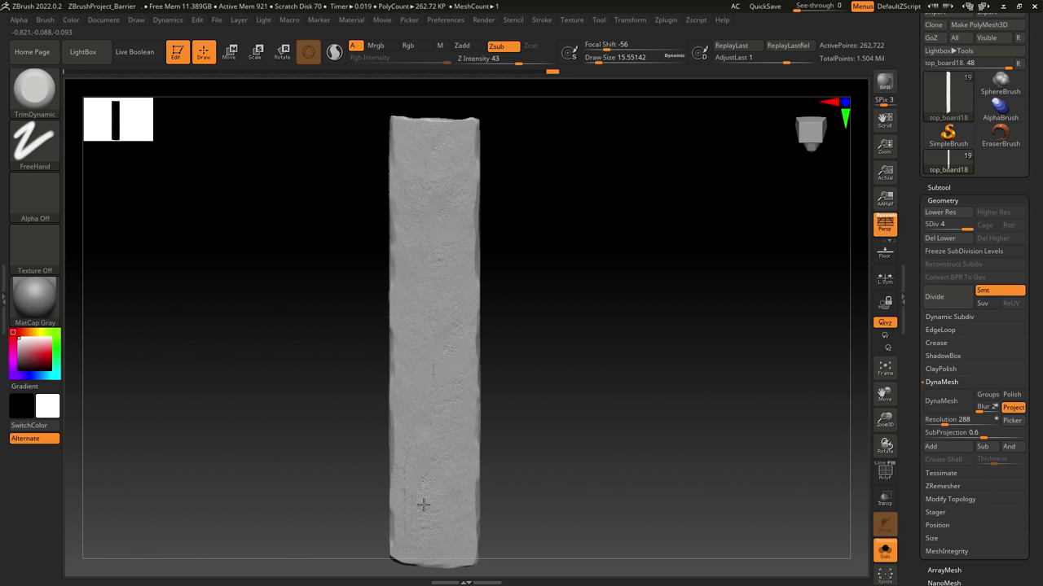
pyautogui.moveTo(557, 396); pyautogui.dragTo(413, 305)
# Leave Solo mode and examine the grained crosspiece in place among the barrier's other parts.
pyautogui.click(691, 386)
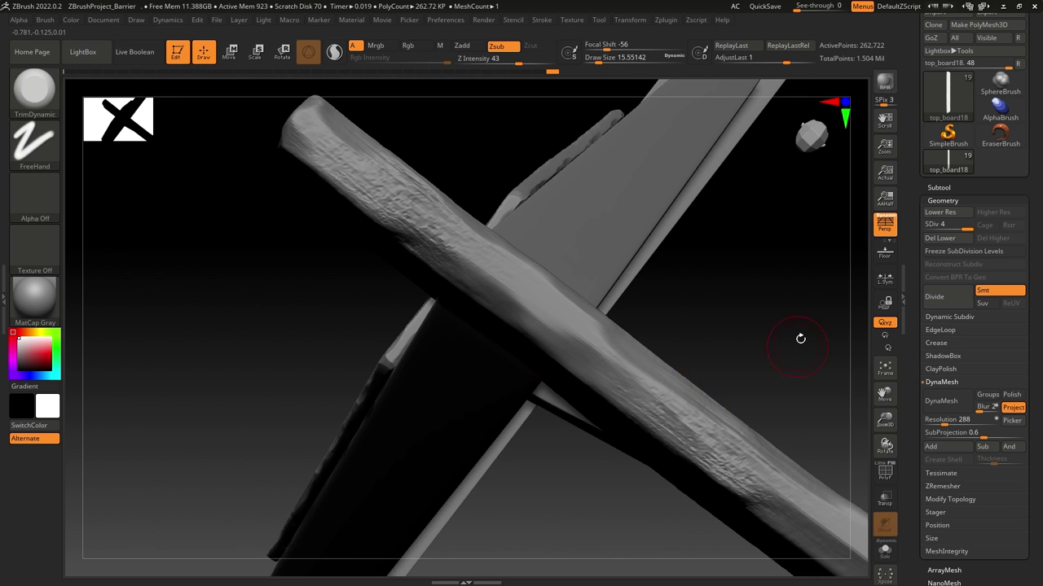
pyautogui.moveTo(801, 339); pyautogui.dragTo(794, 424)
pyautogui.moveTo(801, 379); pyautogui.dragTo(763, 428)
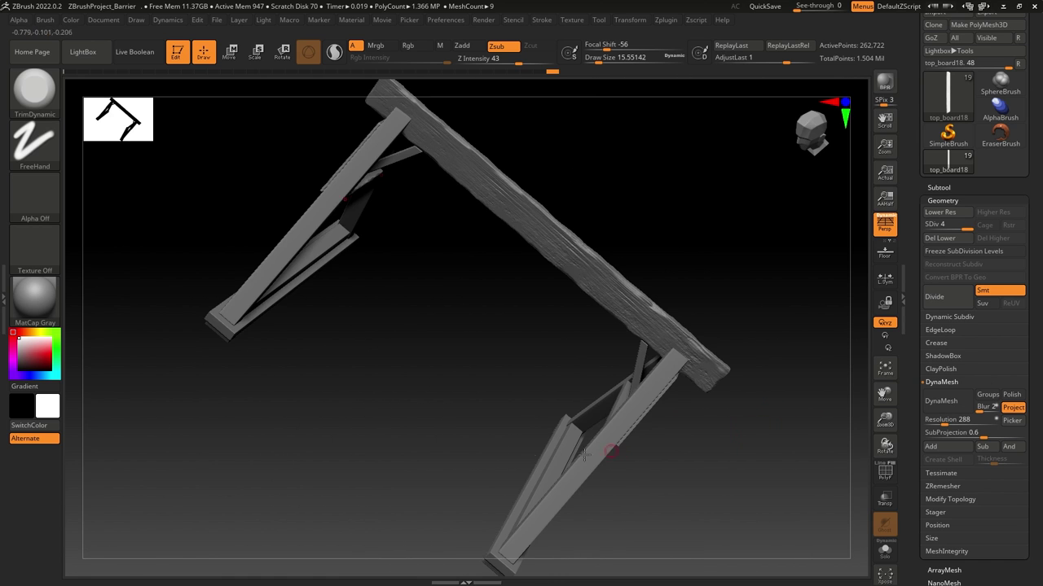
pyautogui.moveTo(584, 455); pyautogui.dragTo(447, 419)
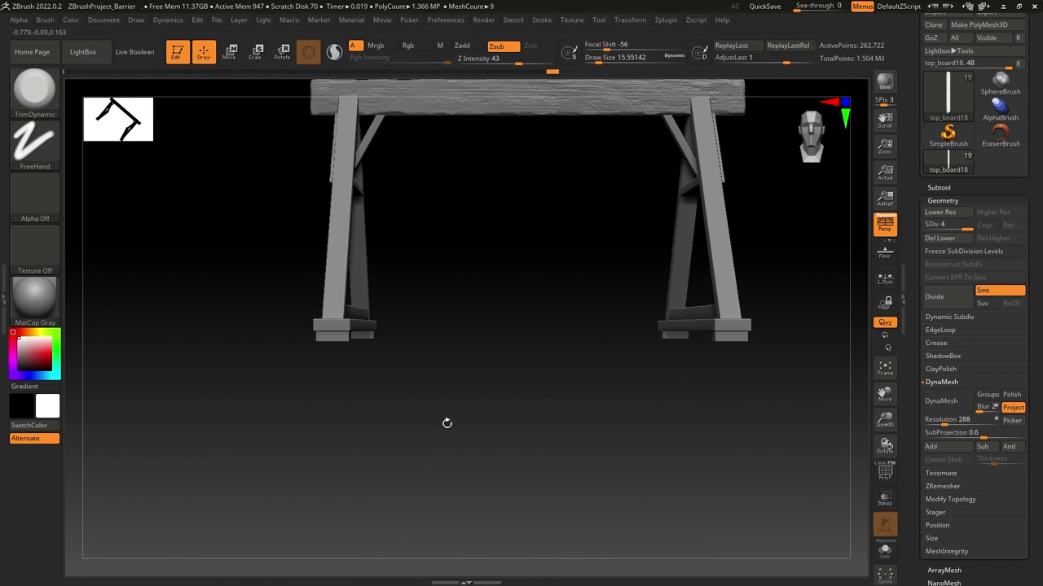
pyautogui.moveTo(511, 410); pyautogui.dragTo(528, 497)
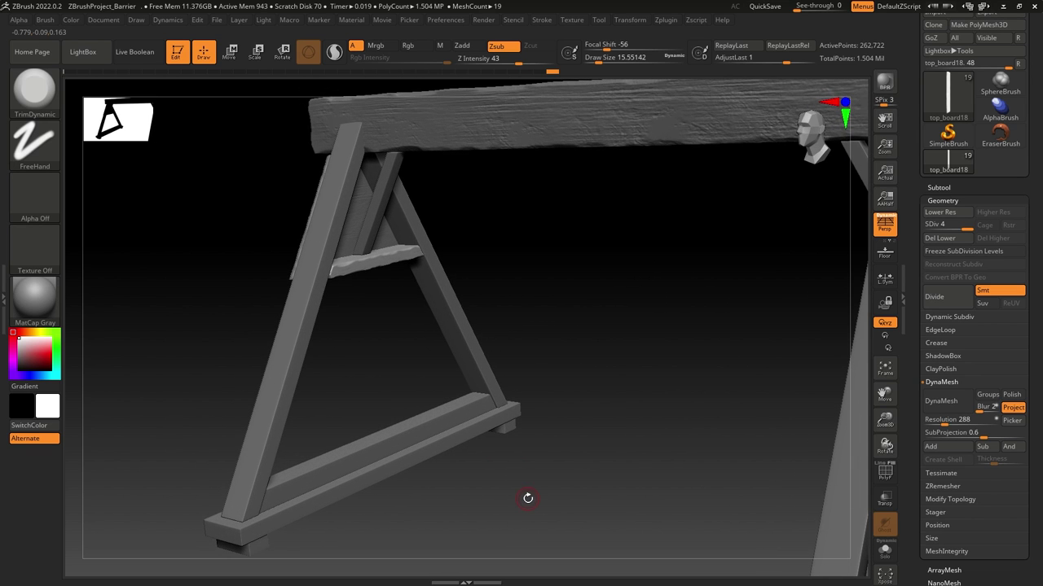
# Save the project as ZBrushProject_Barrier_1 and make a QuickSave, then frame the whole barrier.
pyautogui.hotkey('ctrl', 's')
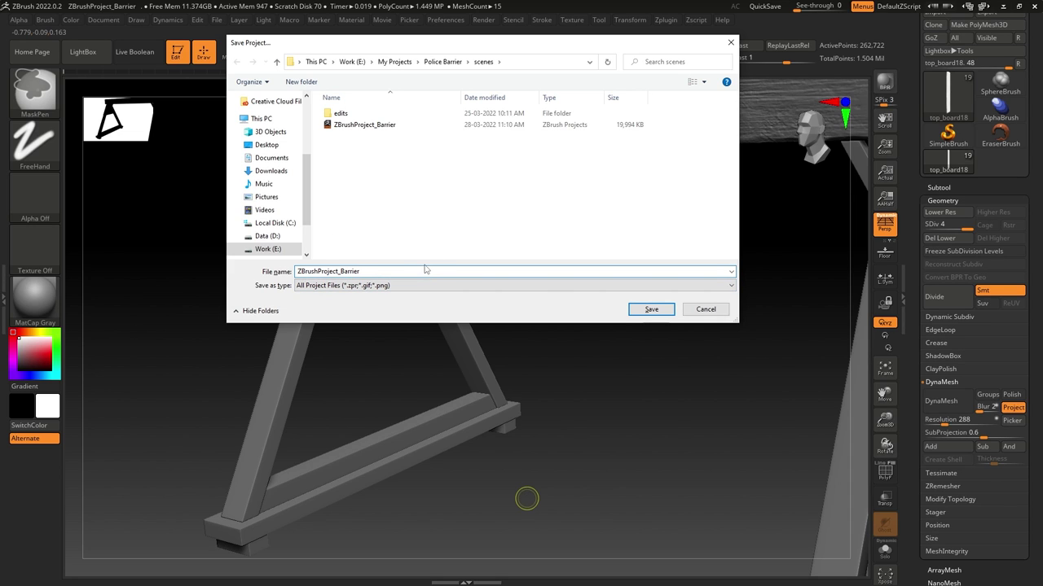
pyautogui.press('Return')
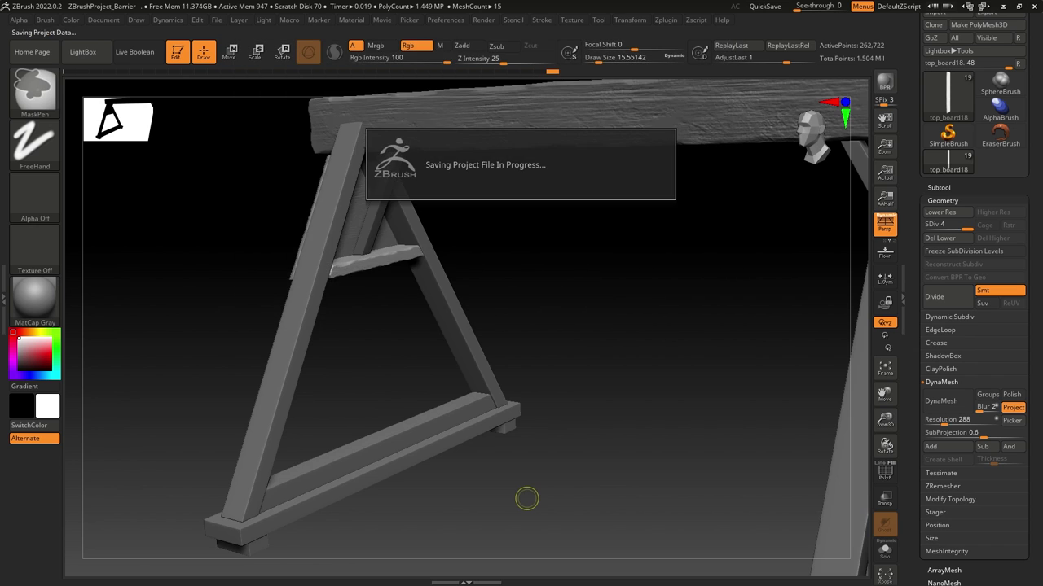
pyautogui.press('f')
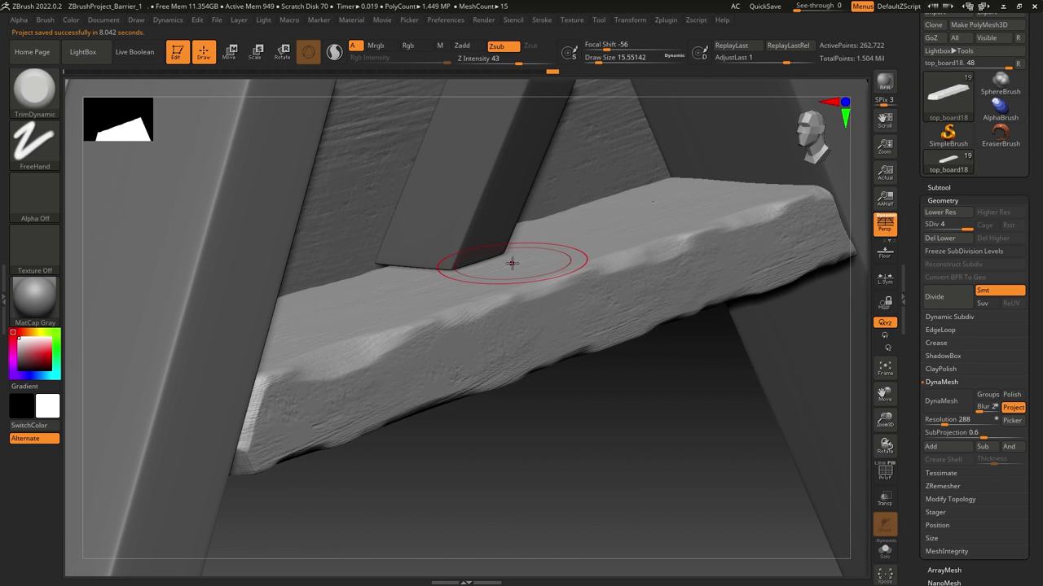
pyautogui.press('f')
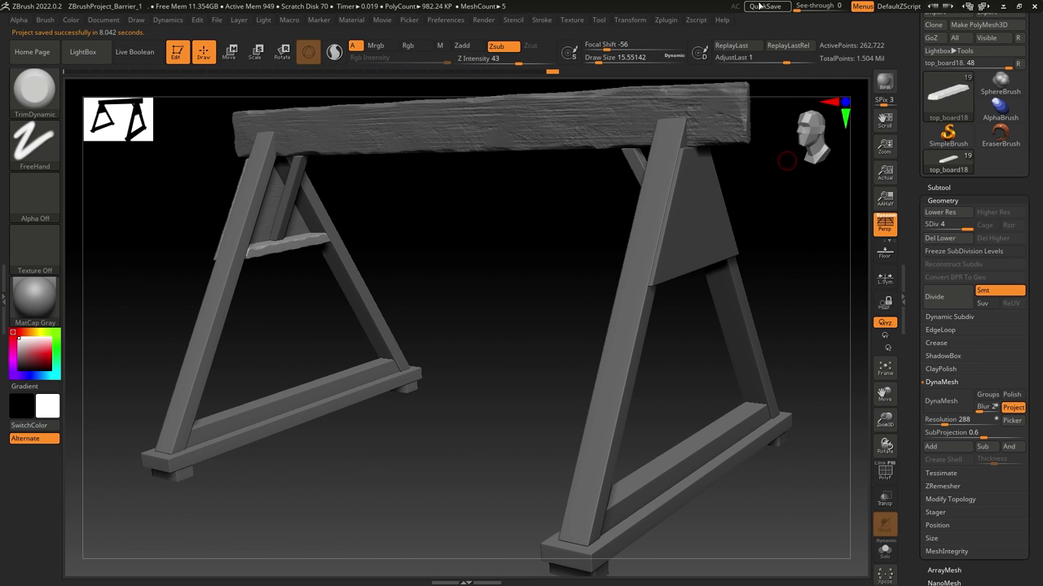
pyautogui.click(759, 6)
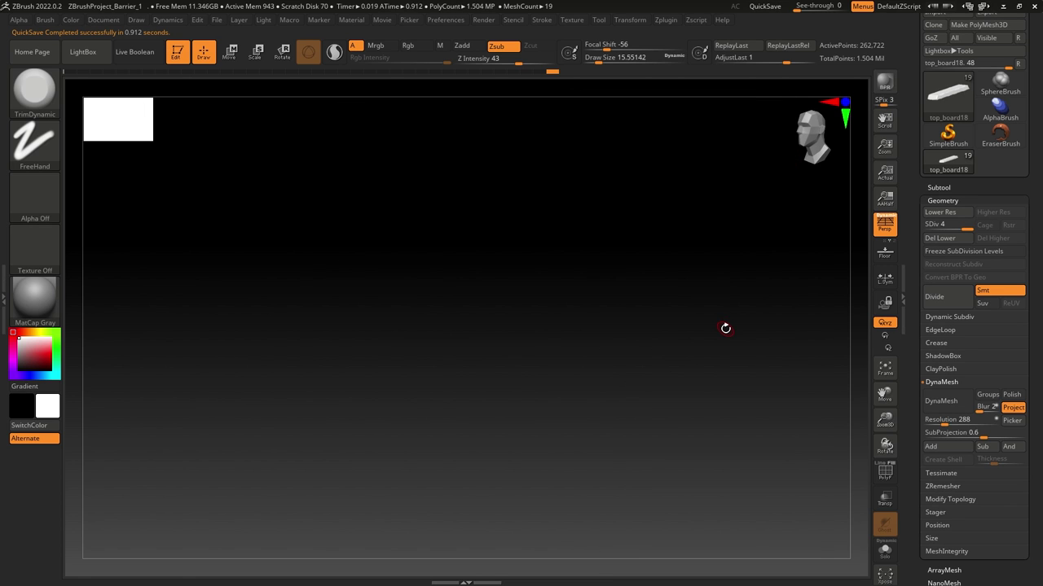
pyautogui.press('f')
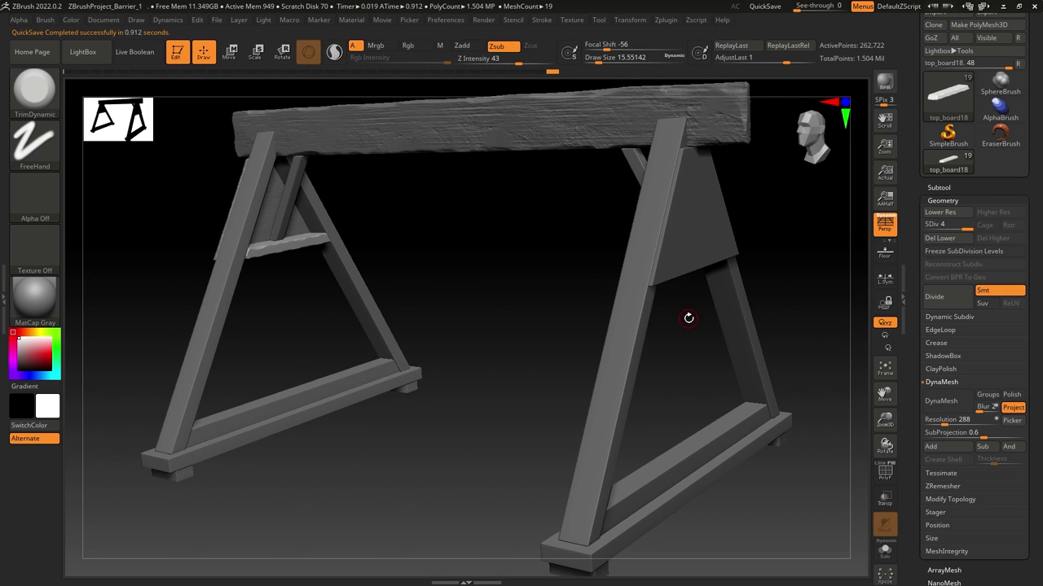
# Merge the first subtool, Barrier_high17, down with the subtool directly below it, Barrier_high16.
pyautogui.moveTo(513, 256); pyautogui.dragTo(531, 269)
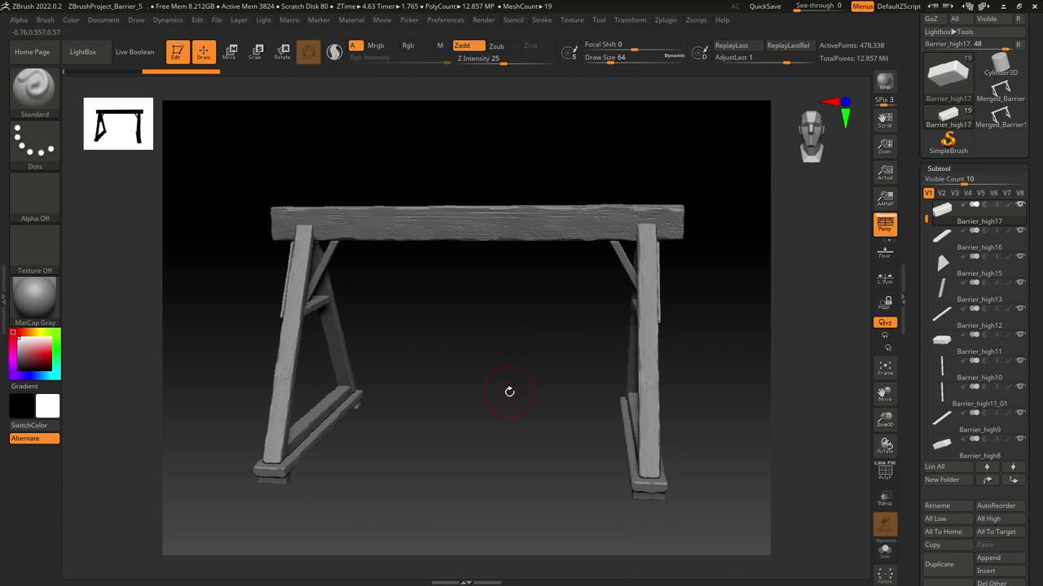
pyautogui.moveTo(509, 392); pyautogui.dragTo(610, 203)
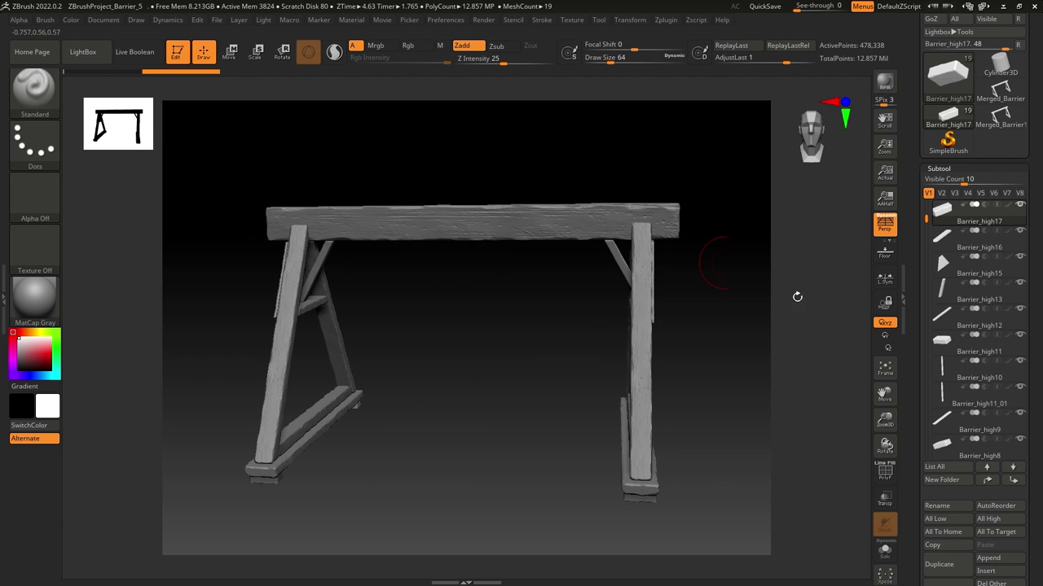
pyautogui.moveTo(1040, 218); pyautogui.dragTo(1037, 147)
pyautogui.click(935, 423)
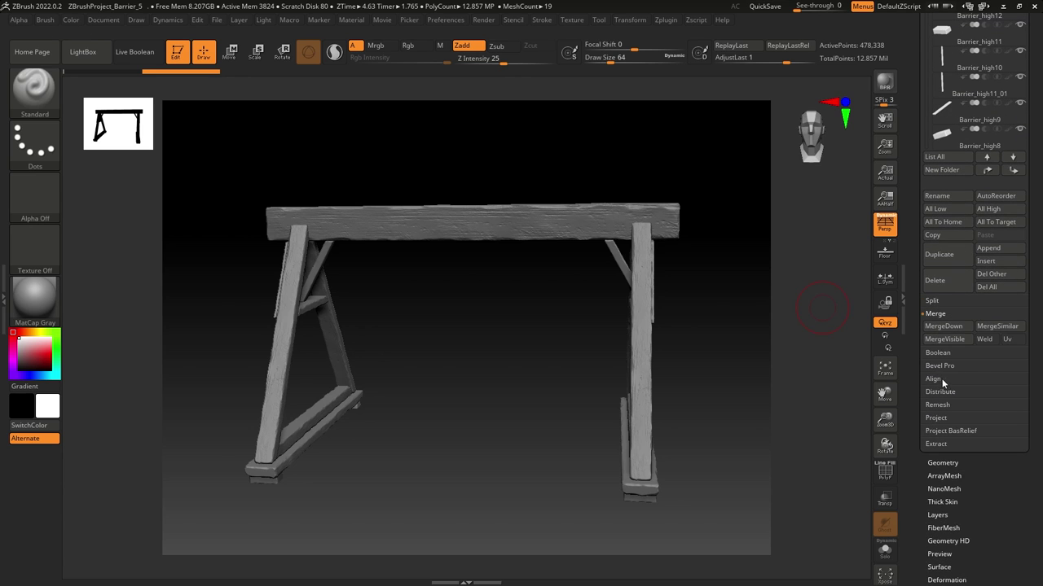
pyautogui.moveTo(1031, 210)
pyautogui.mouseDown()
pyautogui.moveTo(1029, 302)
pyautogui.moveTo(1029, 221)
pyautogui.mouseUp()
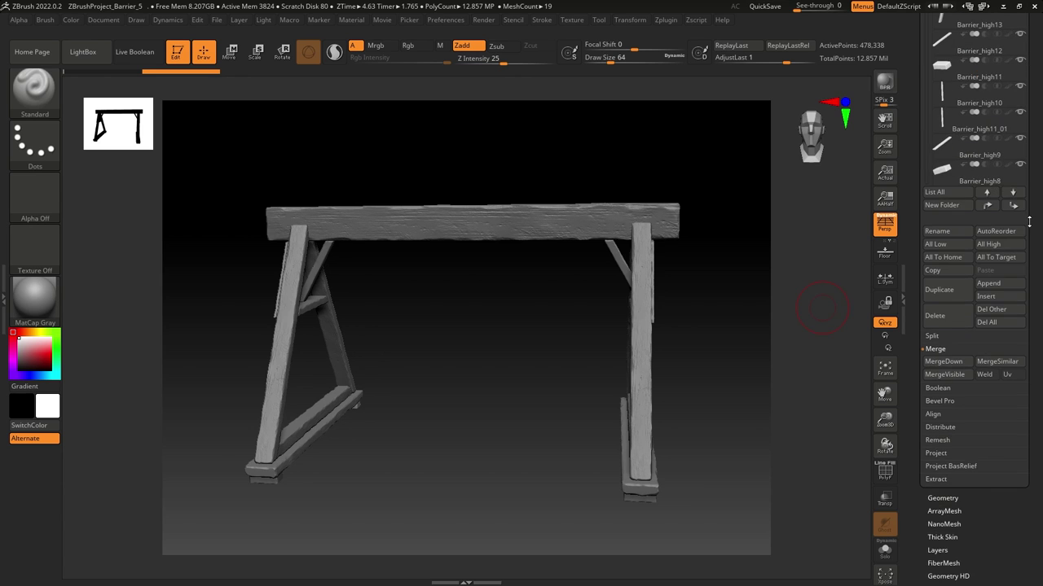
pyautogui.click(943, 362)
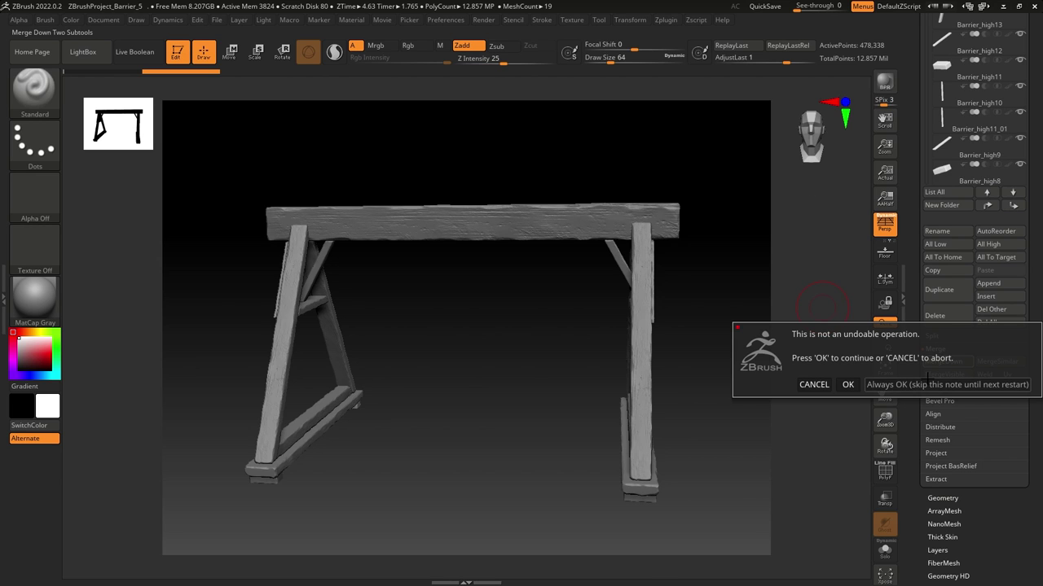
pyautogui.click(847, 385)
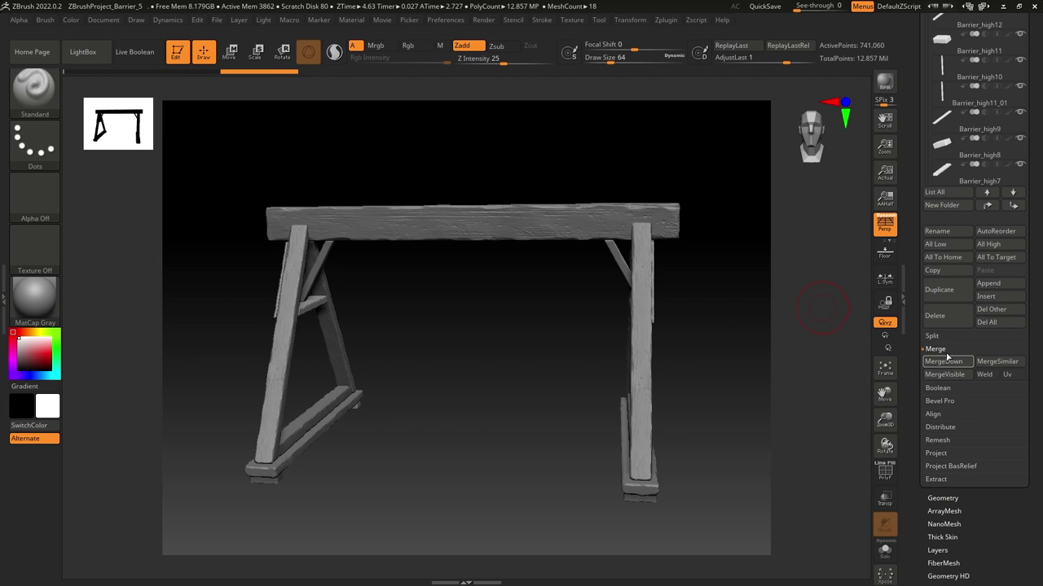
# Keep merging Barrier_high17 down with the subtools below it, from Barrier_high15 through Barrier_high4.
pyautogui.click(943, 362)
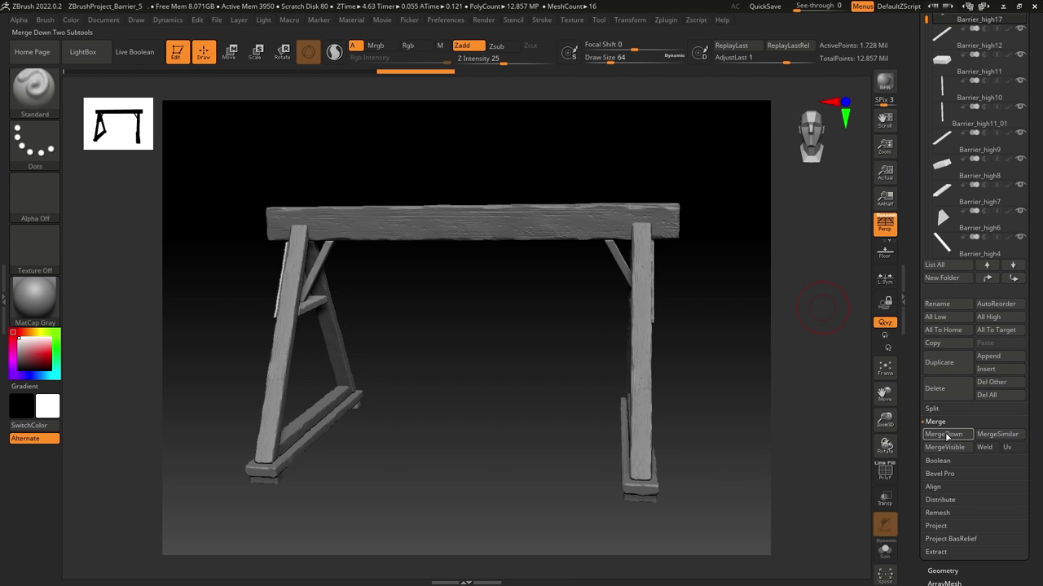
pyautogui.click(946, 438)
pyautogui.click(946, 438)
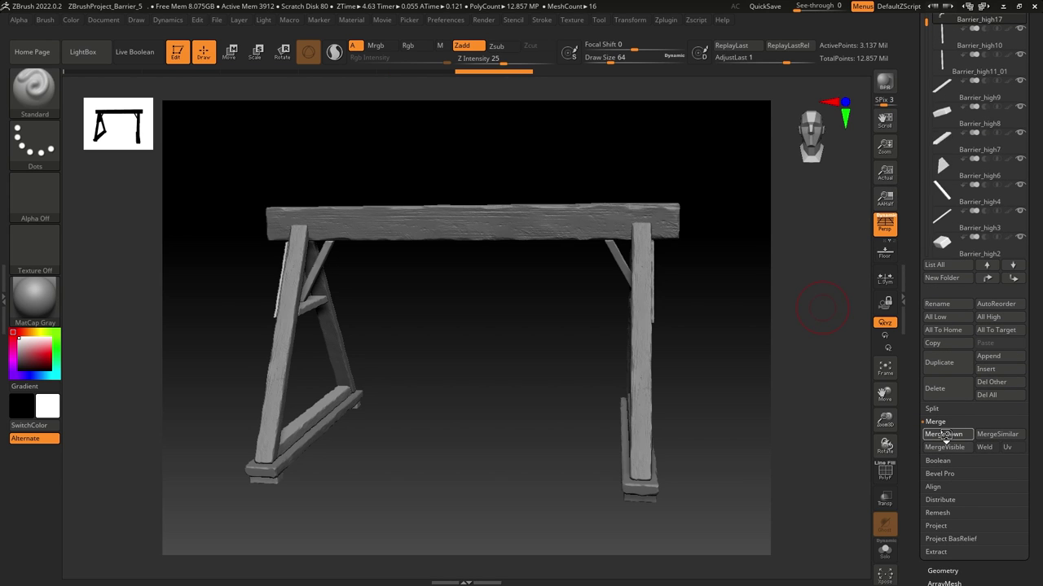
pyautogui.click(945, 436)
pyautogui.click(944, 435)
pyautogui.click(943, 435)
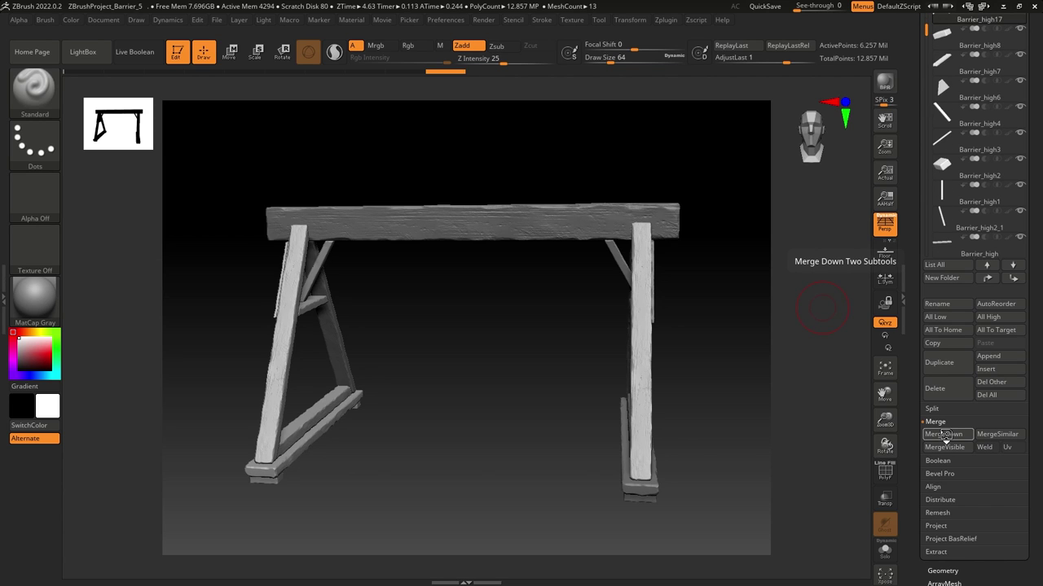
pyautogui.click(944, 434)
pyautogui.click(945, 436)
pyautogui.click(945, 436)
pyautogui.click(946, 437)
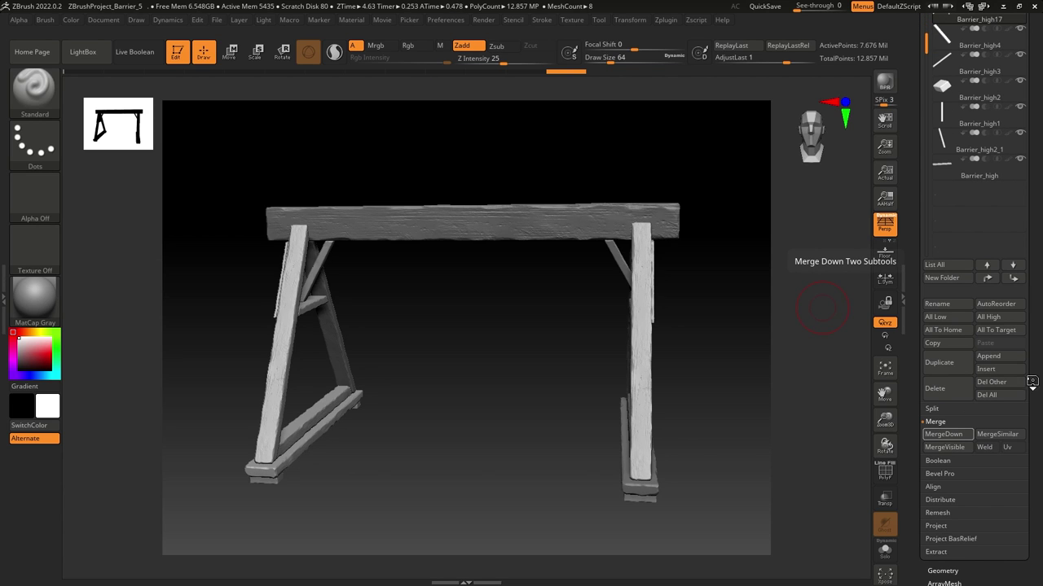
# Merge the remaining subtools, from Barrier_high3 to Barrier_high, into Barrier_high17 so the barrier is one subtool.
pyautogui.moveTo(1040, 276); pyautogui.dragTo(1040, 309)
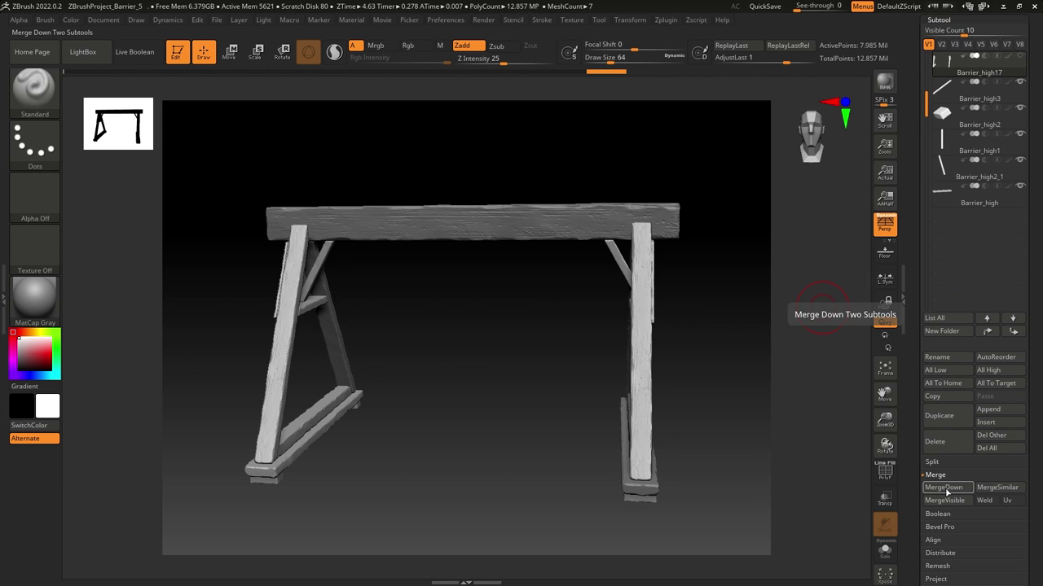
pyautogui.moveTo(987, 99)
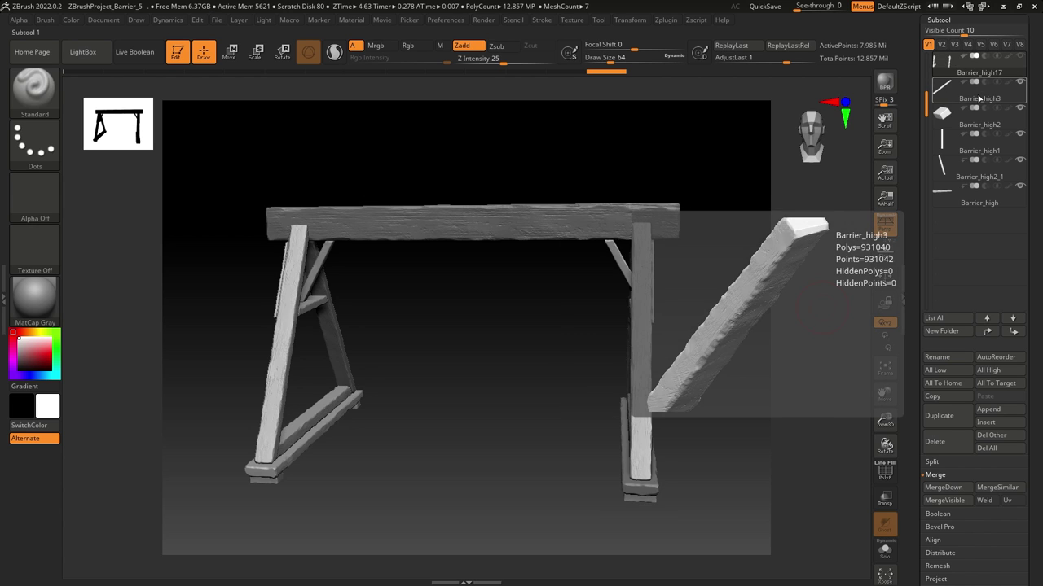
pyautogui.moveTo(975, 74)
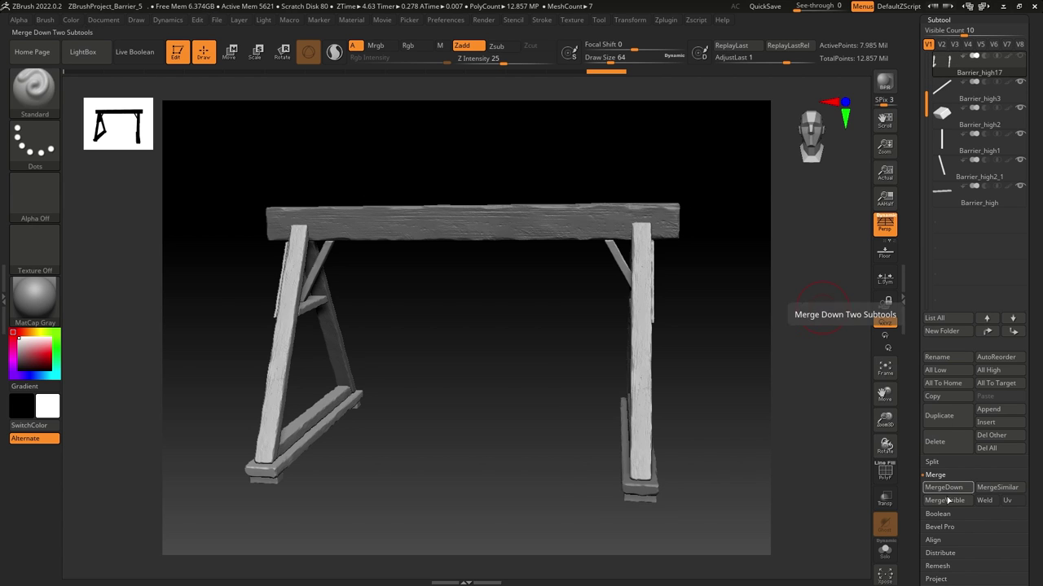
pyautogui.click(946, 488)
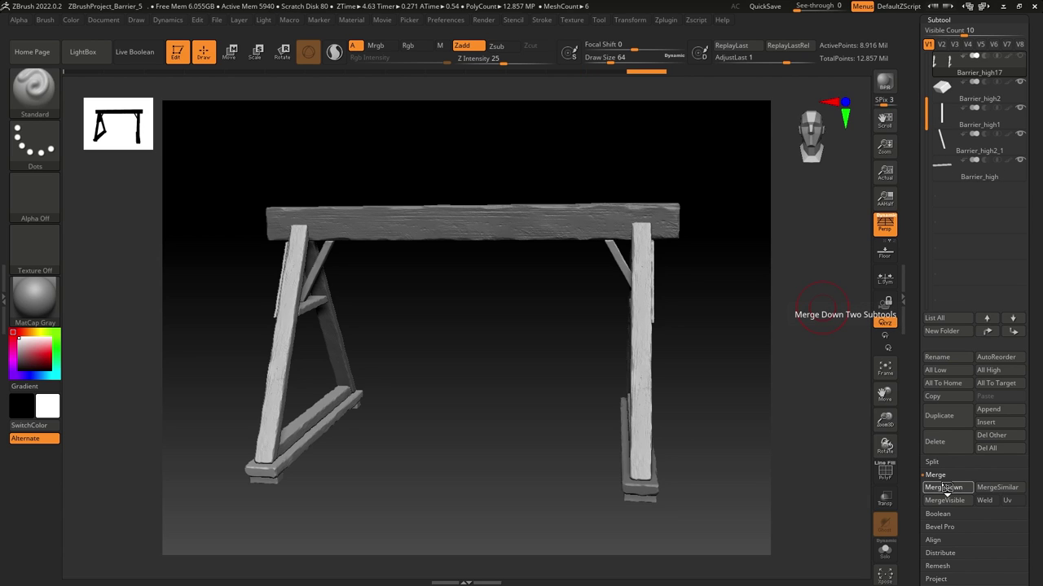
pyautogui.click(947, 488)
pyautogui.click(946, 488)
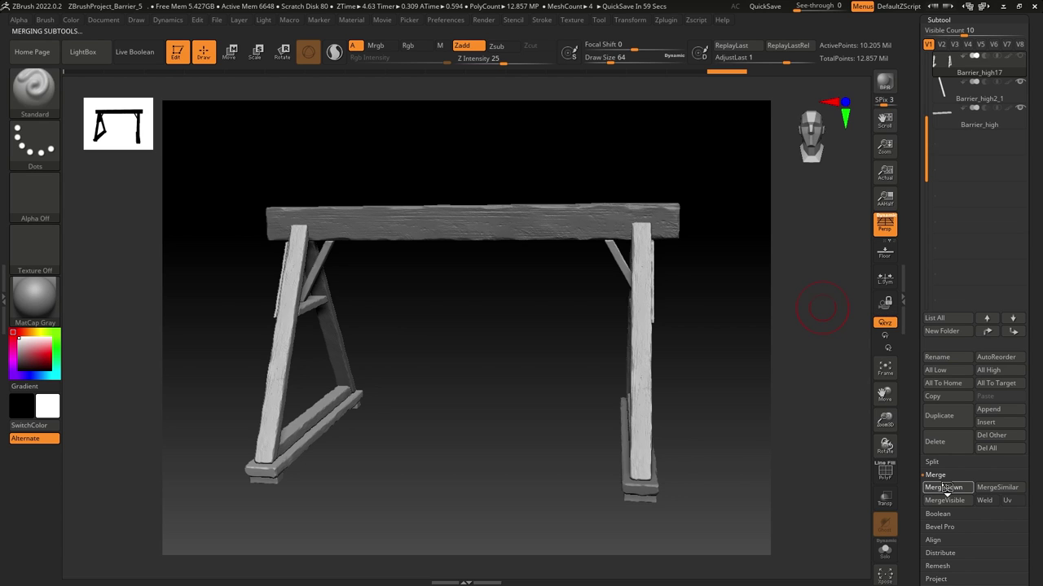
pyautogui.click(945, 488)
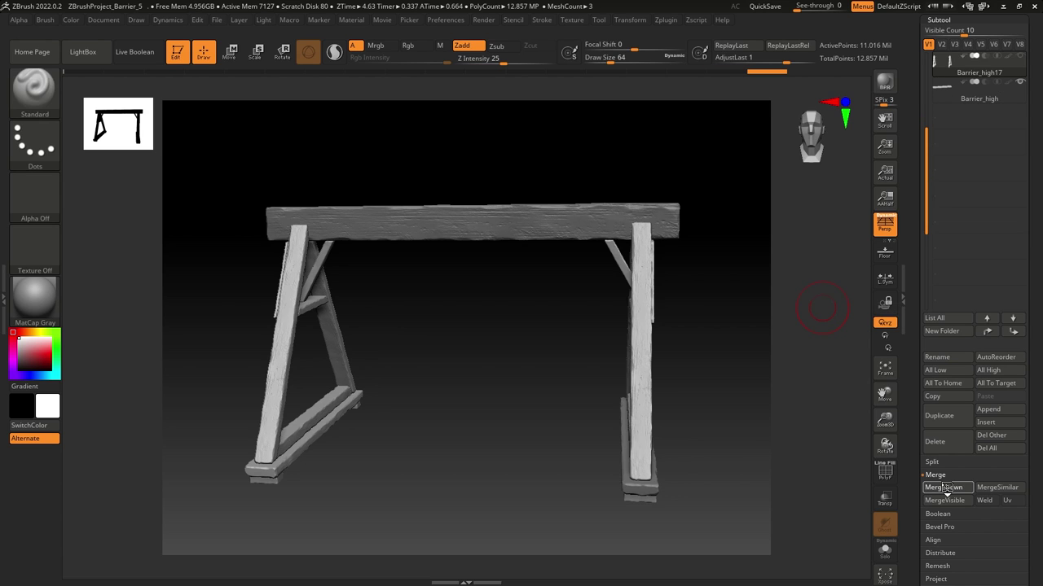
pyautogui.click(945, 488)
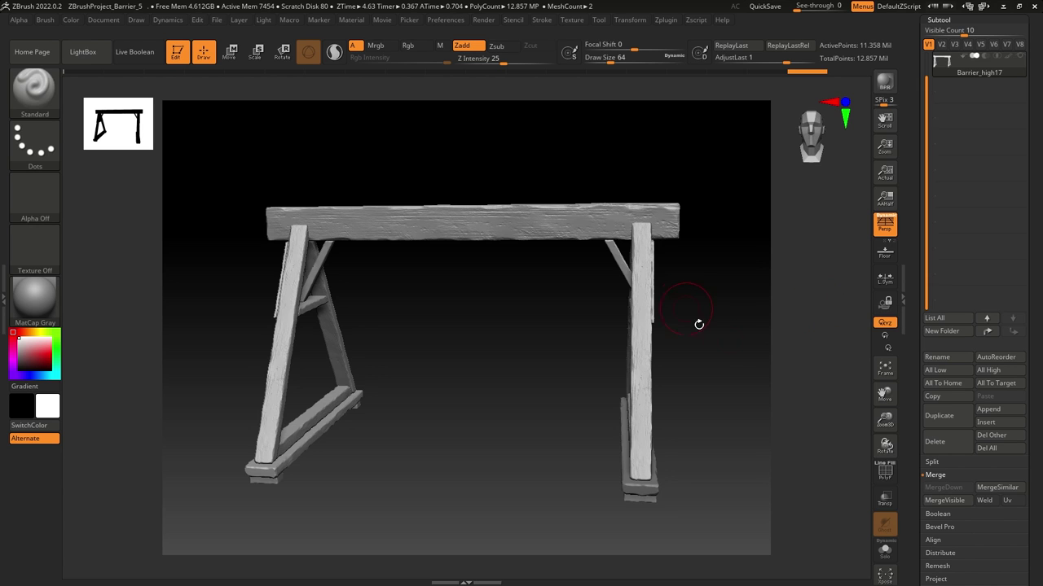
# Export the merged barrier mesh in OBJ format as Barrier_high to the meshes folder, replacing the existing file.
pyautogui.moveTo(720, 345); pyautogui.dragTo(558, 383)
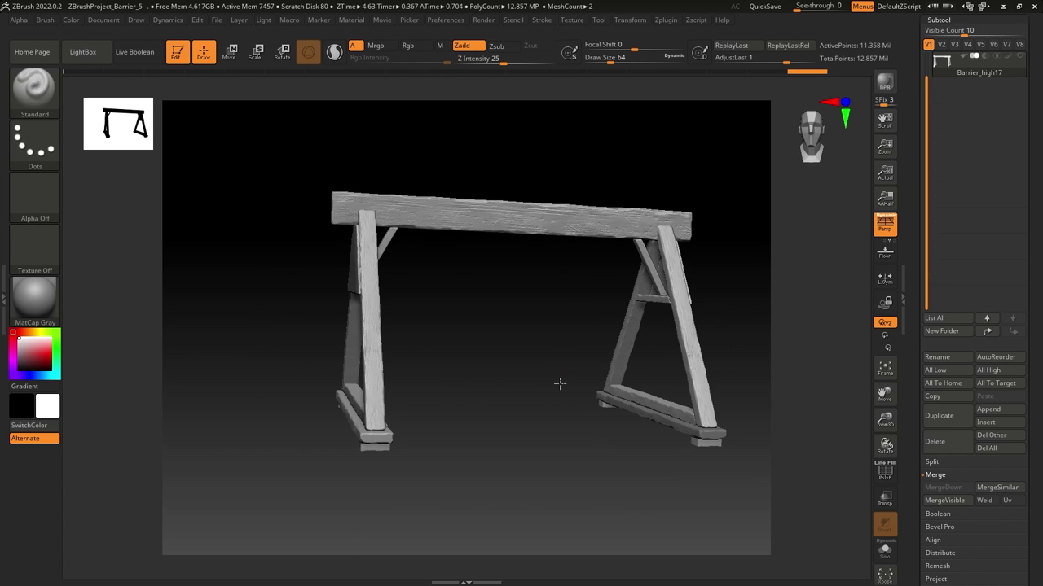
pyautogui.moveTo(545, 463); pyautogui.dragTo(543, 461)
pyautogui.moveTo(530, 404); pyautogui.dragTo(504, 434)
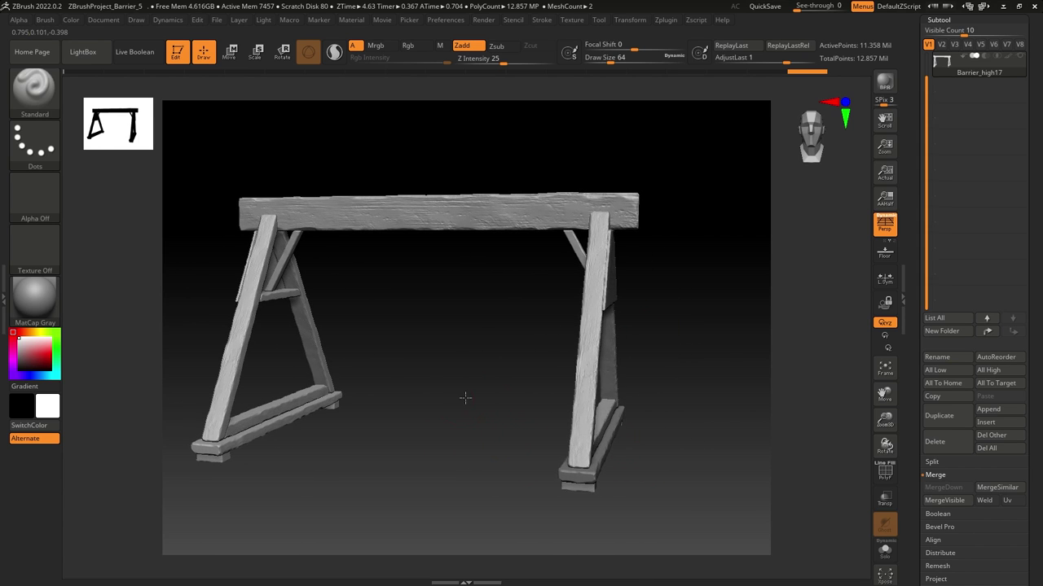
pyautogui.moveTo(465, 398); pyautogui.dragTo(498, 399)
pyautogui.moveTo(1031, 157); pyautogui.dragTo(1034, 390)
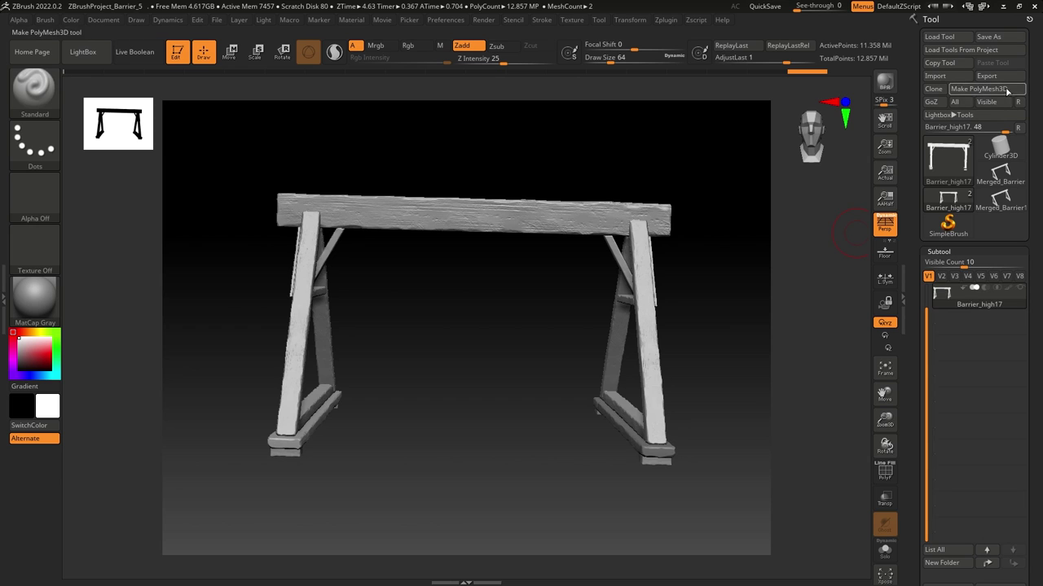
pyautogui.click(987, 75)
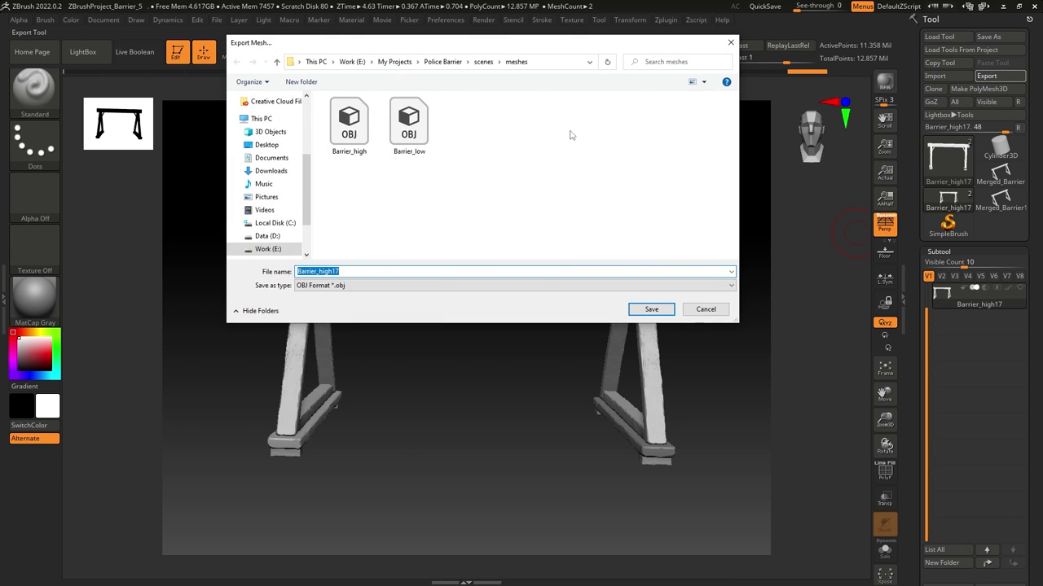
pyautogui.click(358, 130)
pyautogui.click(651, 308)
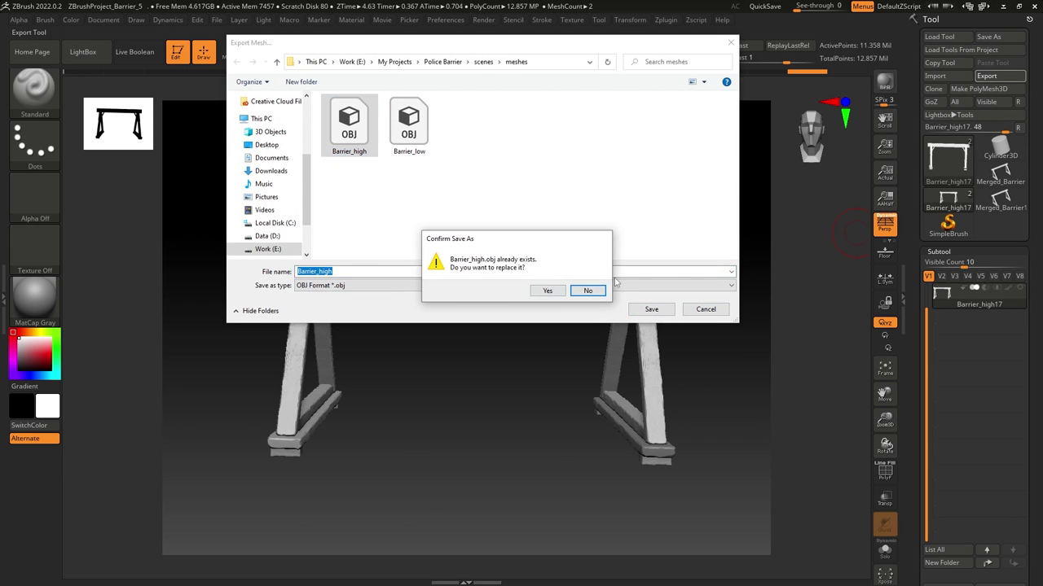
pyautogui.click(545, 291)
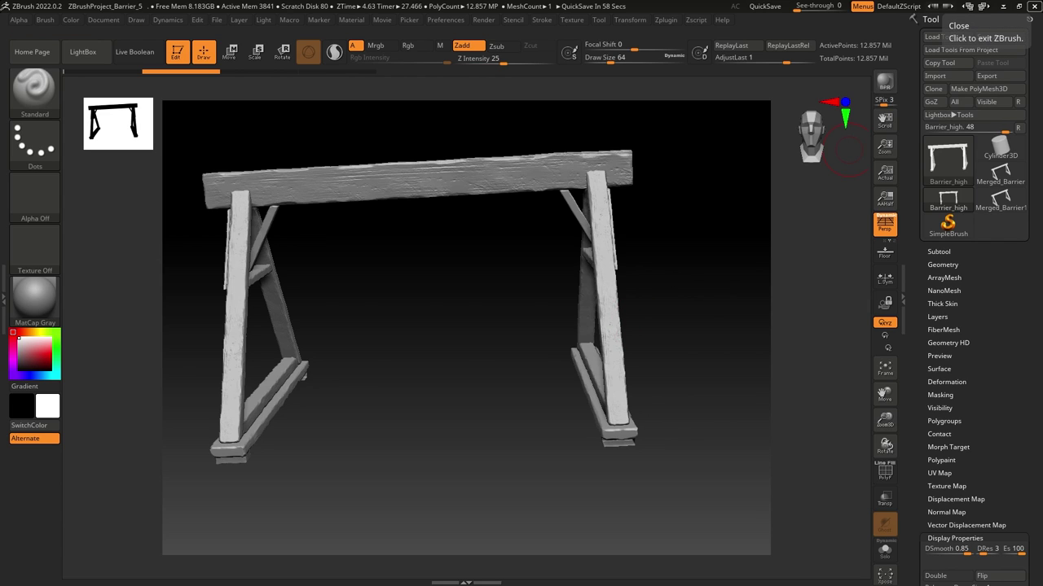
# Close ZBrush, saving the project changes, and return to the Barrier scene in Maya.
pyautogui.click(1029, 18)
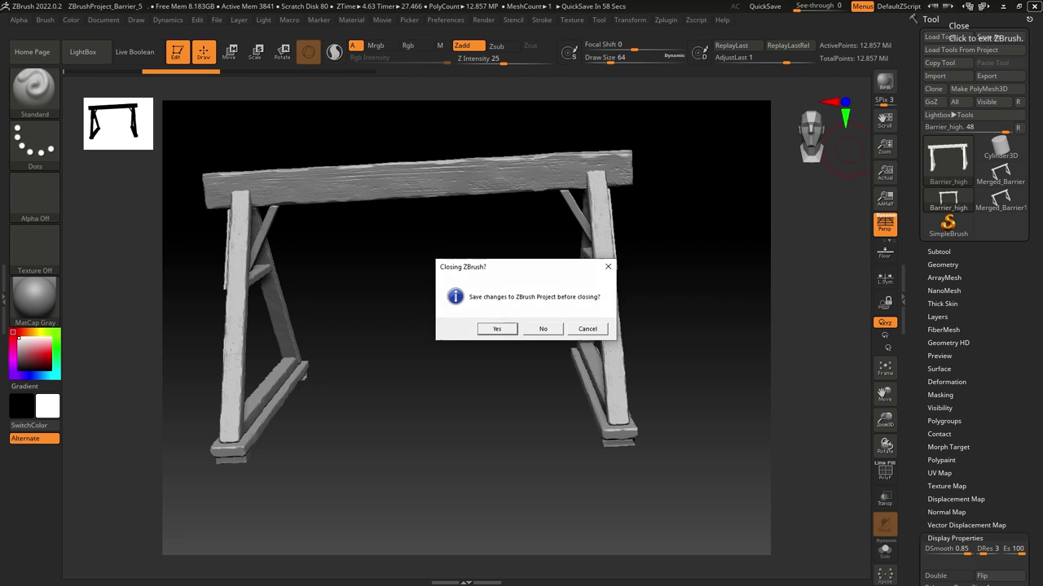
pyautogui.click(500, 330)
pyautogui.press('Return')
pyautogui.click(538, 288)
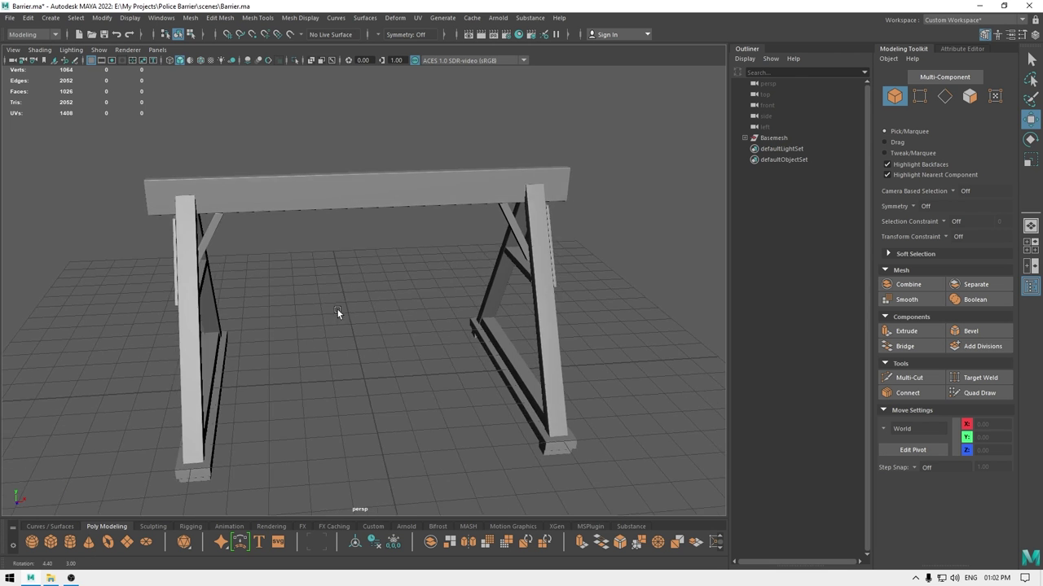
pyautogui.keyDown('alt'); pyautogui.moveTo(337, 310); pyautogui.dragTo(304, 169); pyautogui.keyUp('alt')
pyautogui.click(318, 190)
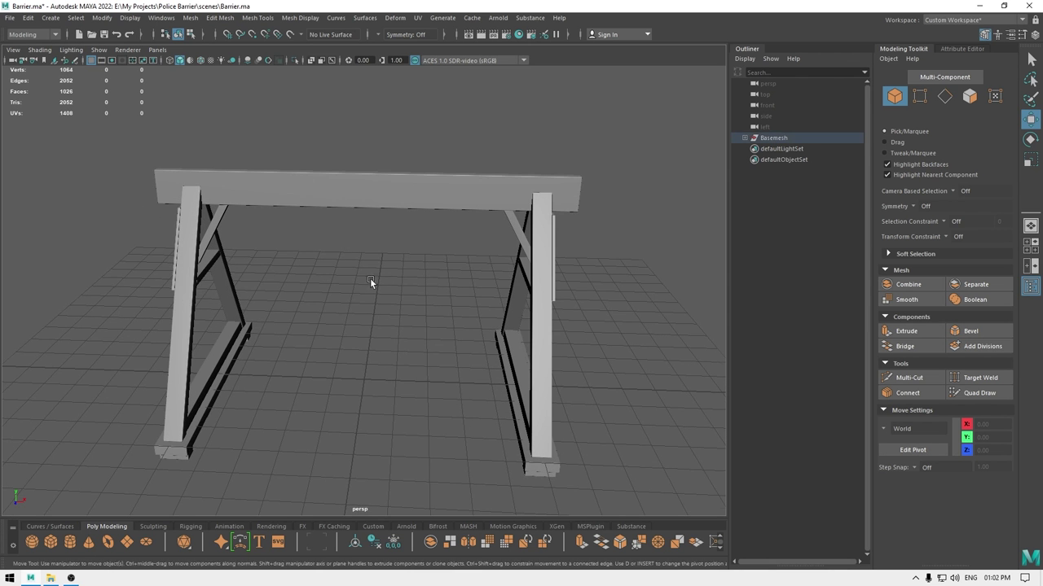
pyautogui.keyDown('alt'); pyautogui.moveTo(371, 279); pyautogui.dragTo(366, 269); pyautogui.keyUp('alt')
pyautogui.click(367, 269)
pyautogui.moveTo(645, 152); pyautogui.dragTo(1, 564)
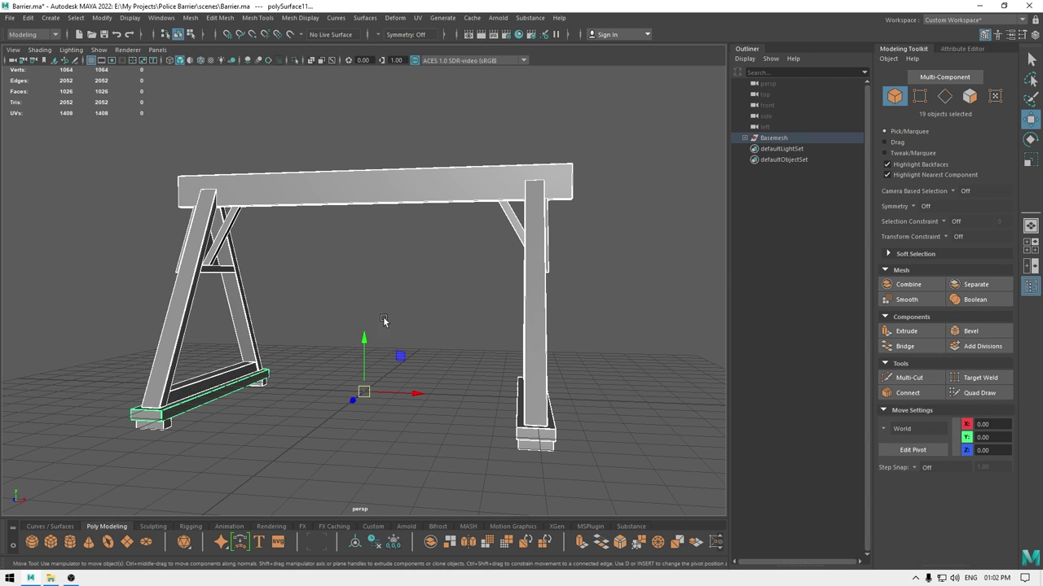
pyautogui.click(331, 283)
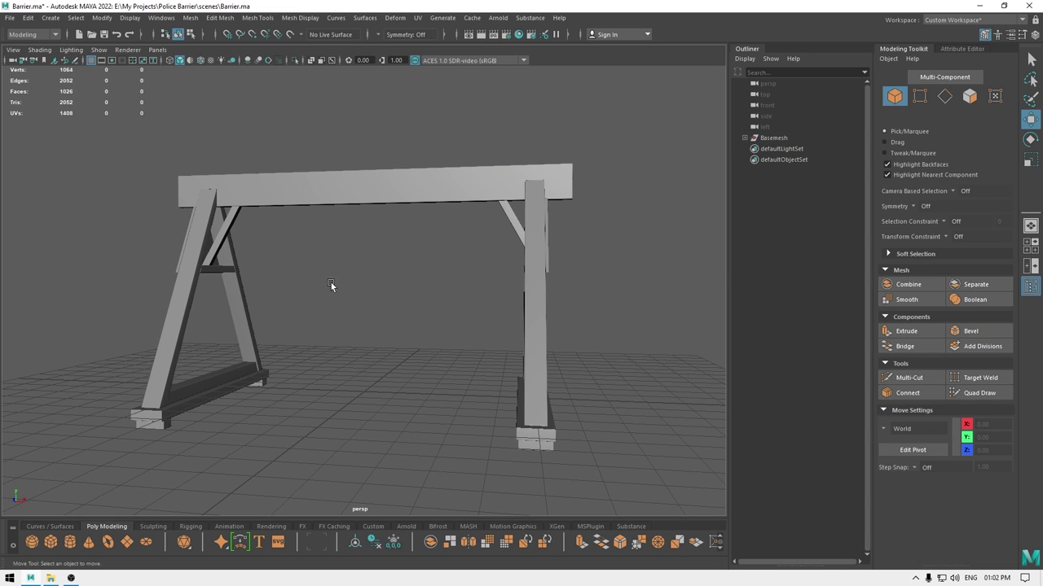
# Import Barrier_high.obj from the project's scenes\meshes folder into the scene.
pyautogui.click(9, 18)
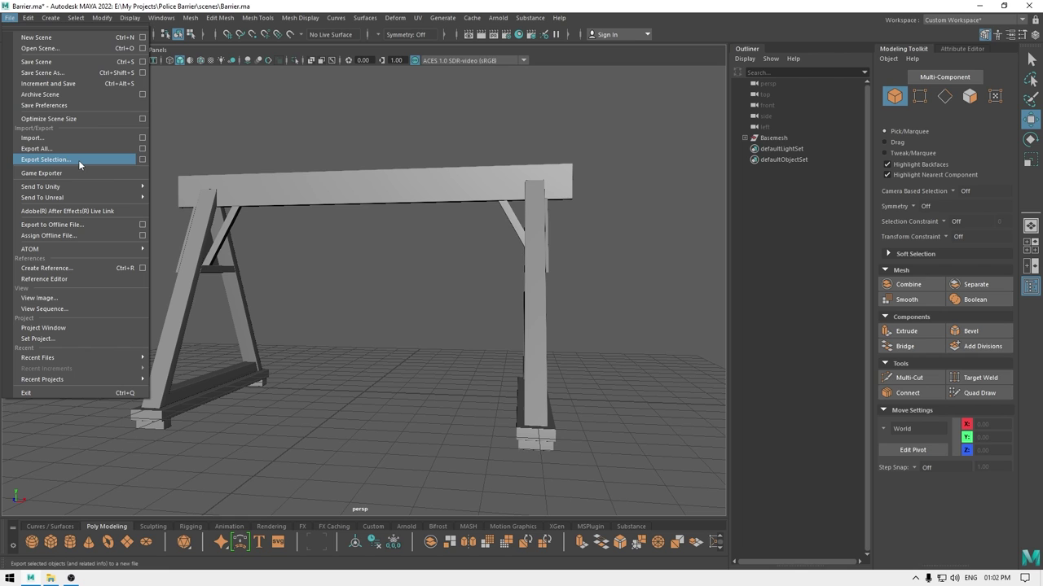
pyautogui.click(76, 140)
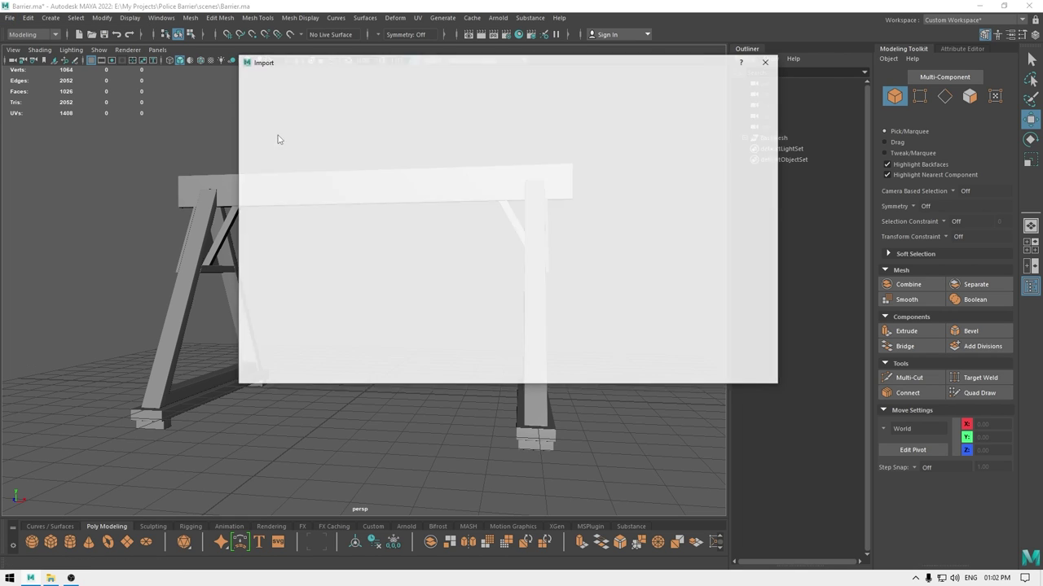
pyautogui.doubleClick(334, 228)
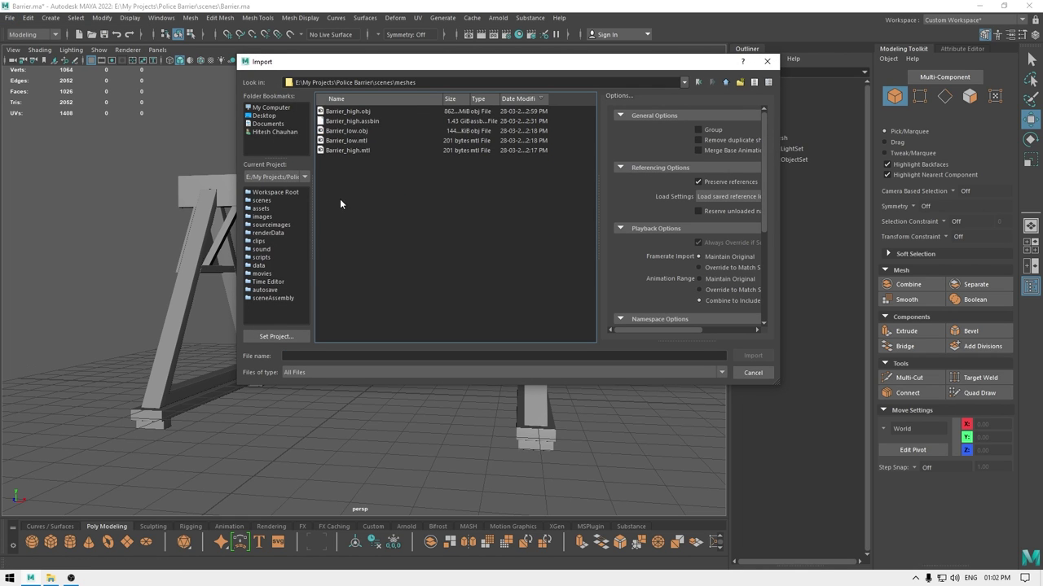
pyautogui.click(359, 112)
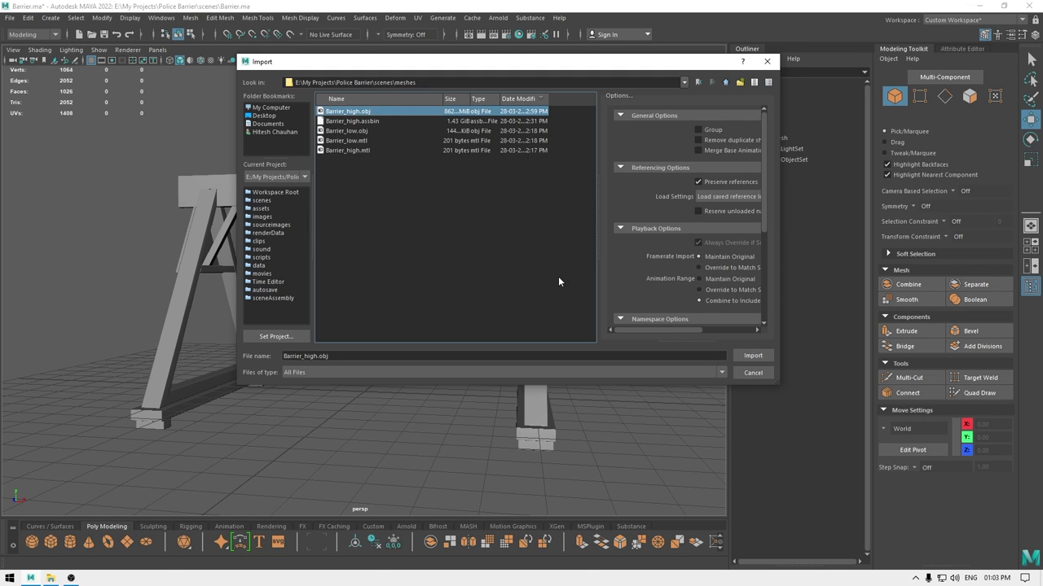
pyautogui.click(751, 356)
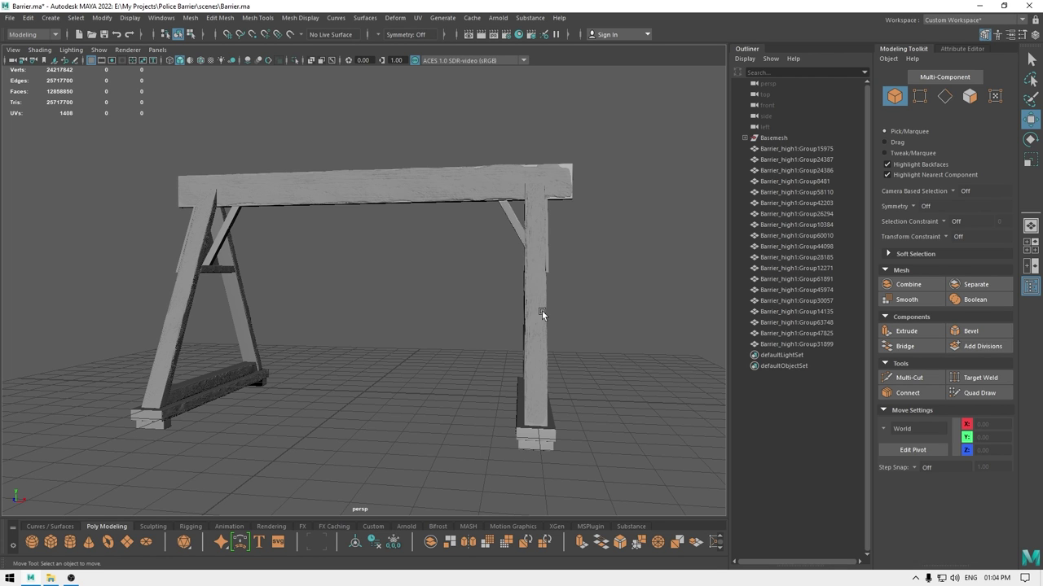
# Examine how the imported high-poly parts fit the base mesh around the legs and triangular side panels.
pyautogui.keyDown('alt'); pyautogui.moveTo(541, 310); pyautogui.dragTo(181, 350); pyautogui.keyUp('alt')
pyautogui.keyDown('alt'); pyautogui.moveTo(422, 290); pyautogui.dragTo(393, 284, button='middle'); pyautogui.keyUp('alt')
pyautogui.keyDown('alt'); pyautogui.moveTo(393, 283); pyautogui.dragTo(406, 331, button='right'); pyautogui.keyUp('alt')
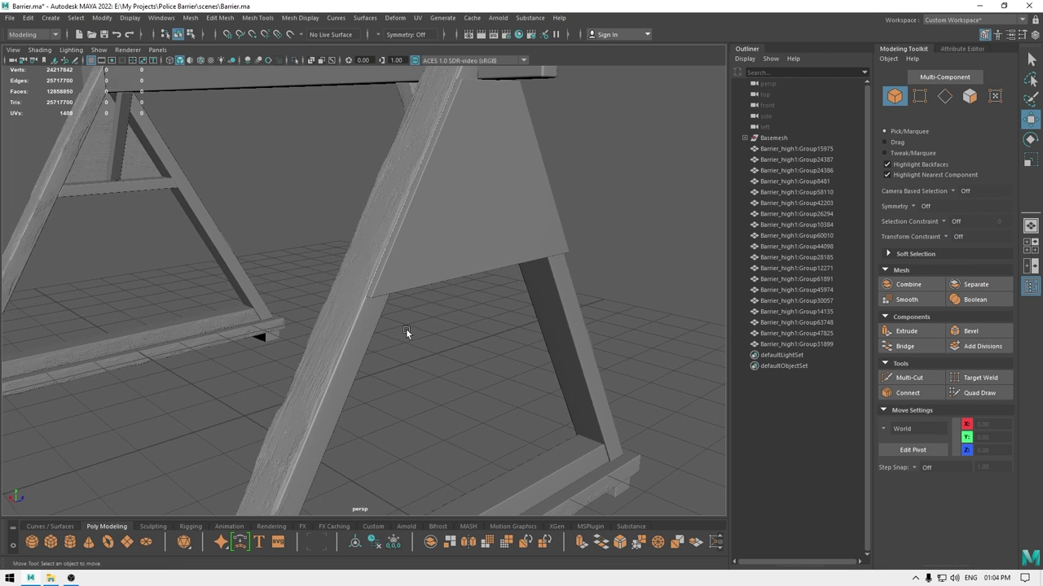
pyautogui.keyDown('alt'); pyautogui.moveTo(405, 331); pyautogui.dragTo(502, 248); pyautogui.keyUp('alt')
pyautogui.click(485, 295)
pyautogui.keyDown('alt'); pyautogui.moveTo(486, 294); pyautogui.dragTo(436, 326); pyautogui.keyUp('alt')
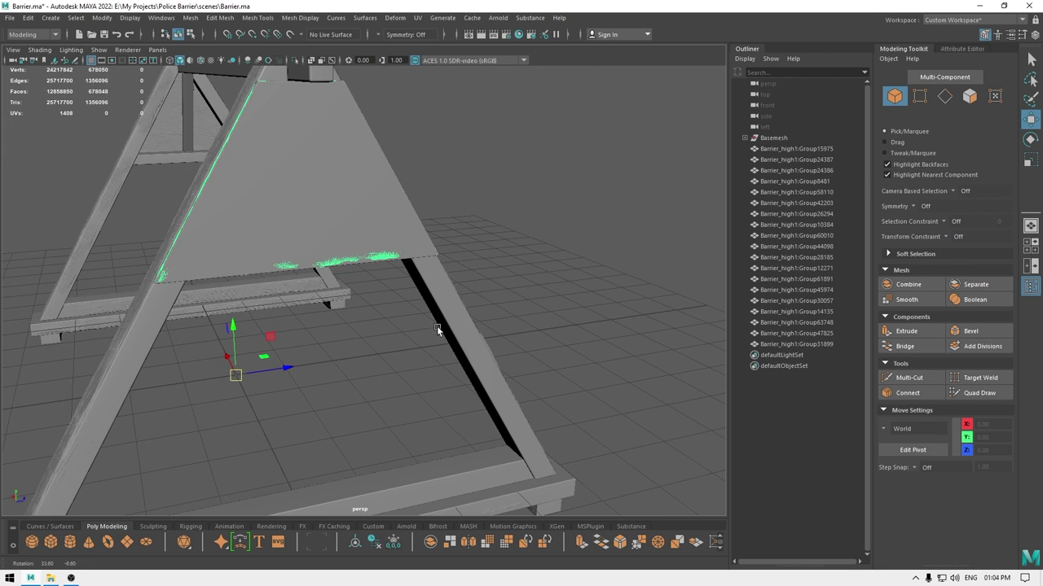
pyautogui.keyDown('alt'); pyautogui.moveTo(422, 272); pyautogui.dragTo(305, 291); pyautogui.keyUp('alt')
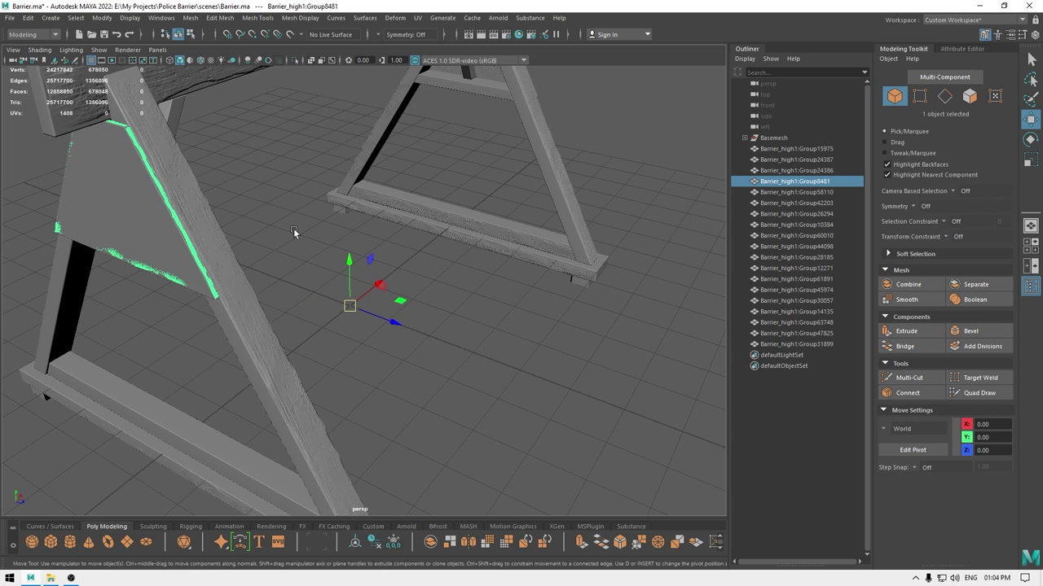
pyautogui.keyDown('alt'); pyautogui.moveTo(293, 231); pyautogui.dragTo(359, 226); pyautogui.keyUp('alt')
# Expand the Basemesh group, find the triangular side panel's piece polySurface18 and move it 0.01 along X.
pyautogui.click(746, 138)
pyautogui.click(769, 139)
pyautogui.keyDown('alt'); pyautogui.moveTo(394, 227); pyautogui.dragTo(476, 221, button='middle'); pyautogui.keyUp('alt')
pyautogui.click(273, 166)
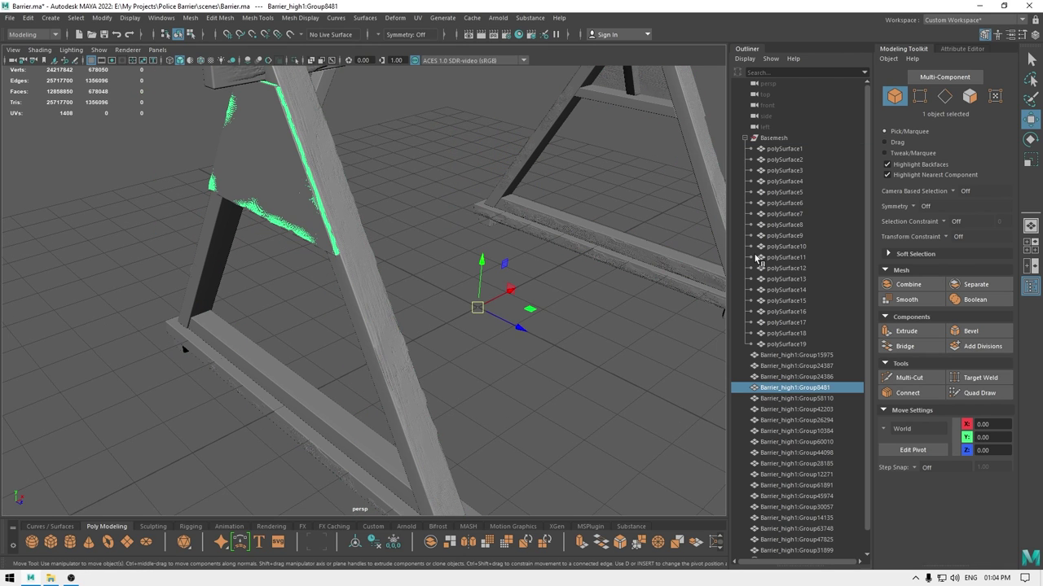
pyautogui.click(782, 214)
pyautogui.click(785, 193)
pyautogui.click(785, 171)
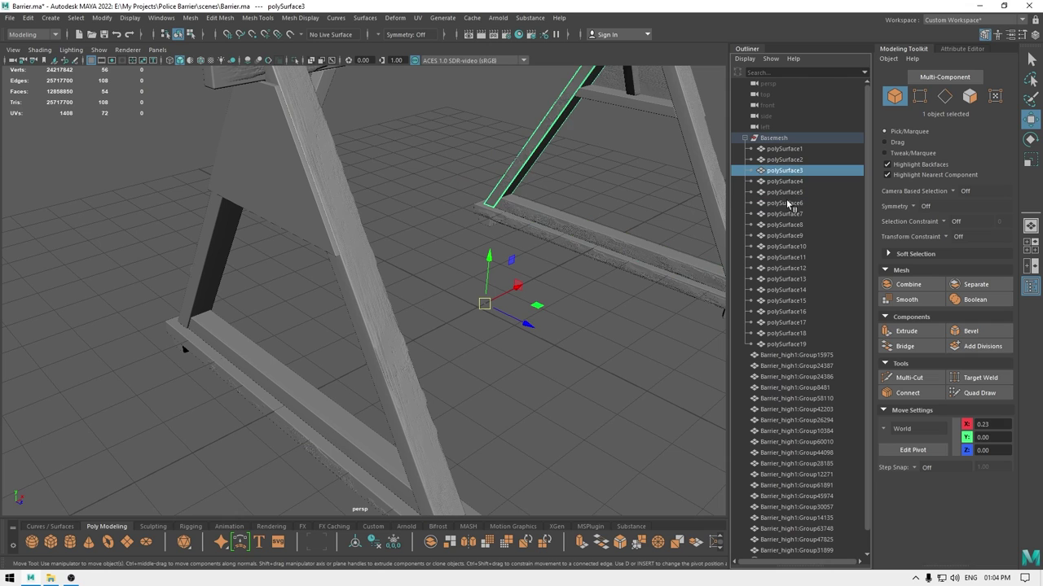
pyautogui.click(791, 226)
pyautogui.click(792, 268)
pyautogui.click(795, 290)
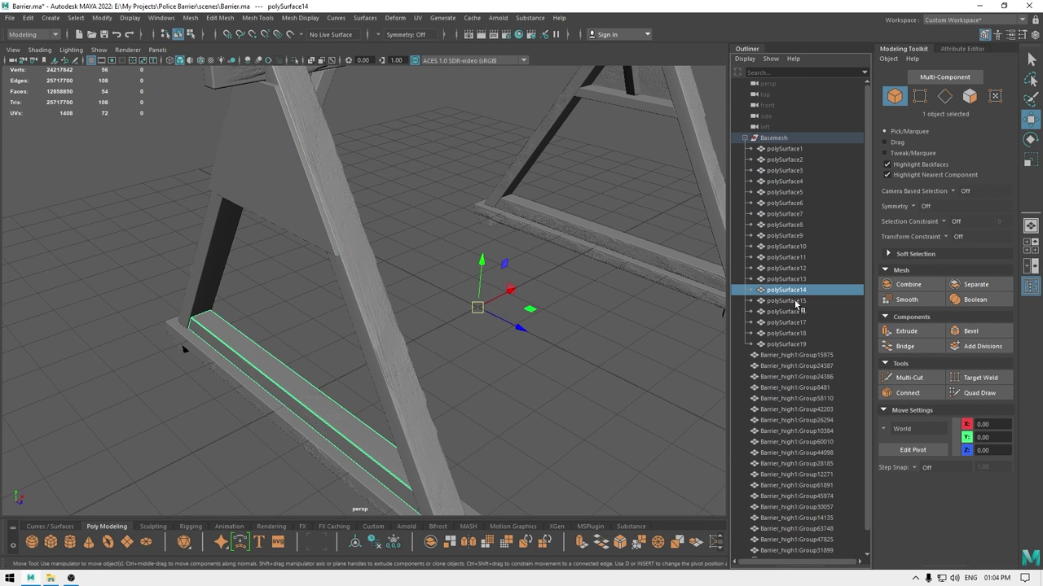
pyautogui.click(796, 311)
pyautogui.click(796, 302)
pyautogui.click(795, 314)
pyautogui.click(797, 323)
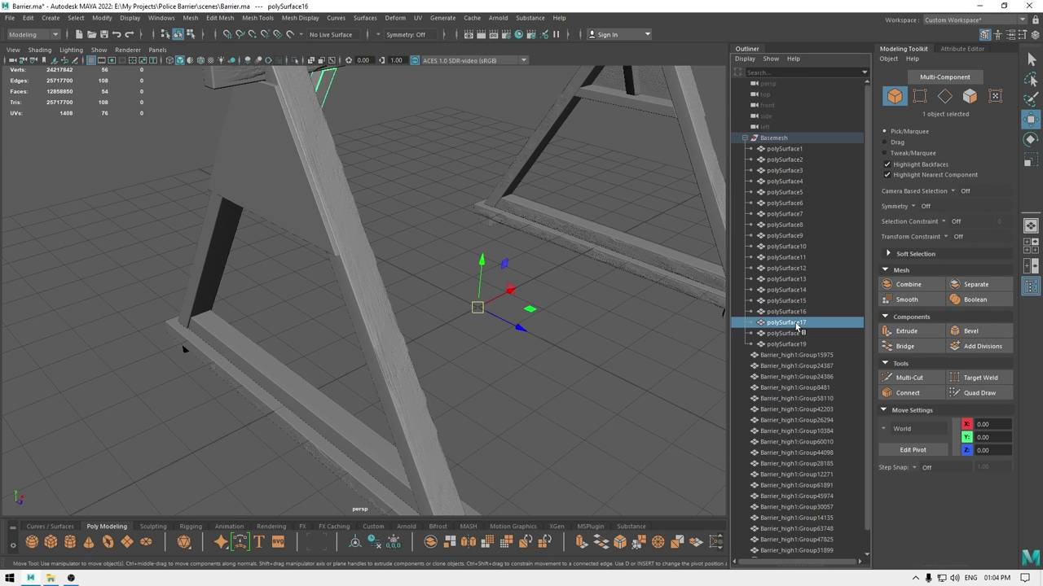
pyautogui.click(797, 334)
pyautogui.click(797, 344)
pyautogui.click(795, 333)
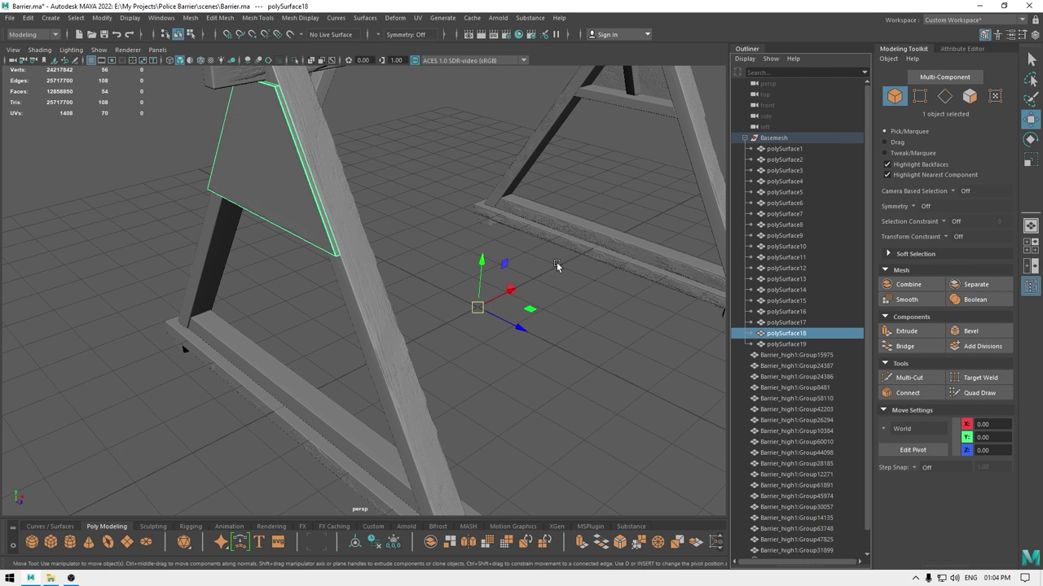
pyautogui.keyDown('alt'); pyautogui.moveTo(232, 186); pyautogui.dragTo(289, 262, button='right'); pyautogui.keyUp('alt')
pyautogui.keyDown('alt'); pyautogui.moveTo(289, 262); pyautogui.dragTo(321, 292, button='middle'); pyautogui.keyUp('alt')
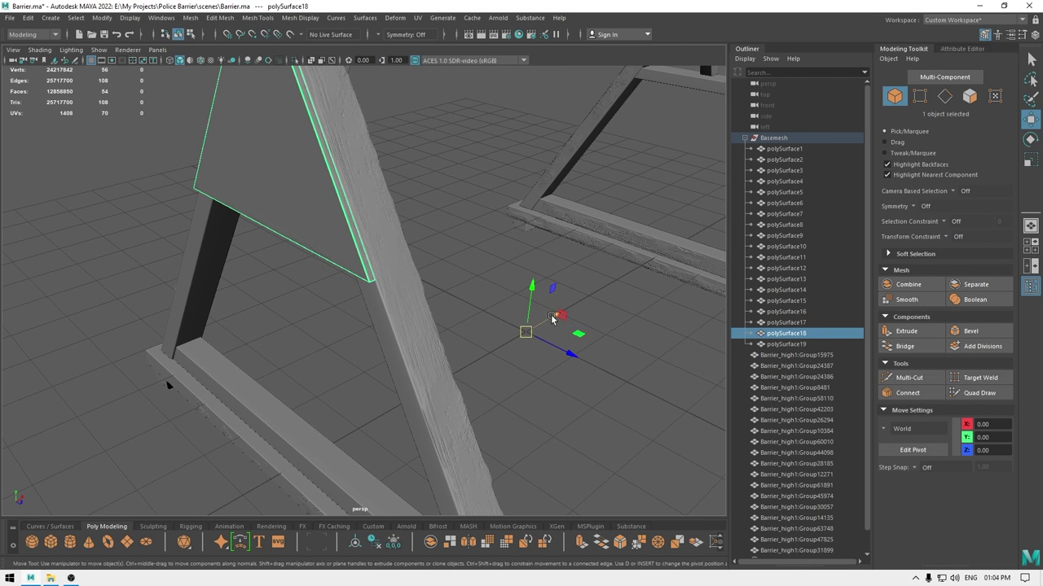
pyautogui.moveTo(552, 316); pyautogui.dragTo(553, 317)
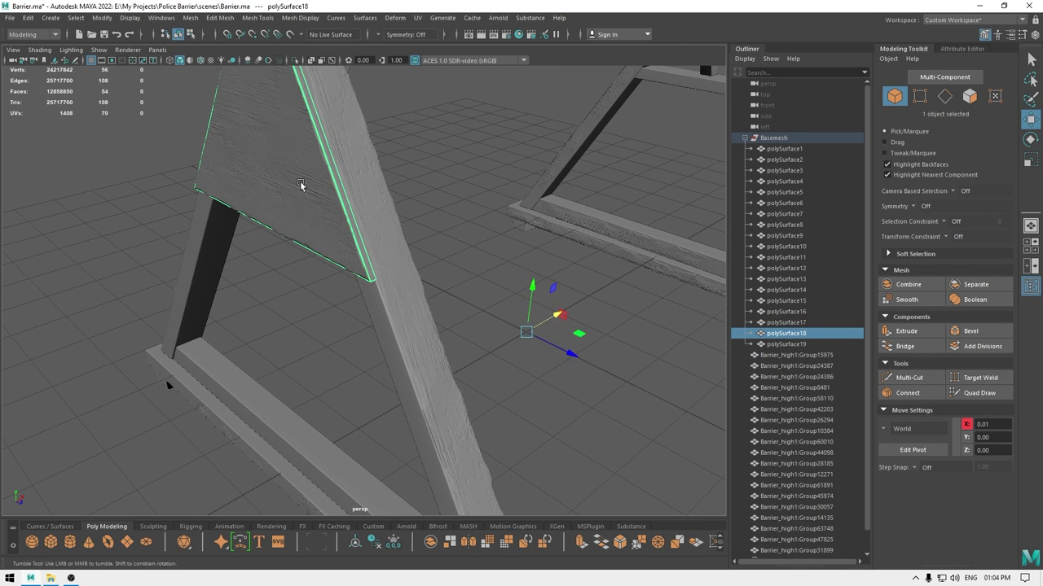
# Move the sloped leg's base-mesh piece polySurface17 by -0.01 along Z to fit it to the sculpted leg.
pyautogui.keyDown('alt'); pyautogui.moveTo(286, 184); pyautogui.dragTo(301, 191); pyautogui.keyUp('alt')
pyautogui.keyDown('alt'); pyautogui.moveTo(301, 190); pyautogui.dragTo(340, 258, button='middle'); pyautogui.keyUp('alt')
pyautogui.keyDown('alt'); pyautogui.moveTo(366, 174); pyautogui.dragTo(286, 330); pyautogui.keyUp('alt')
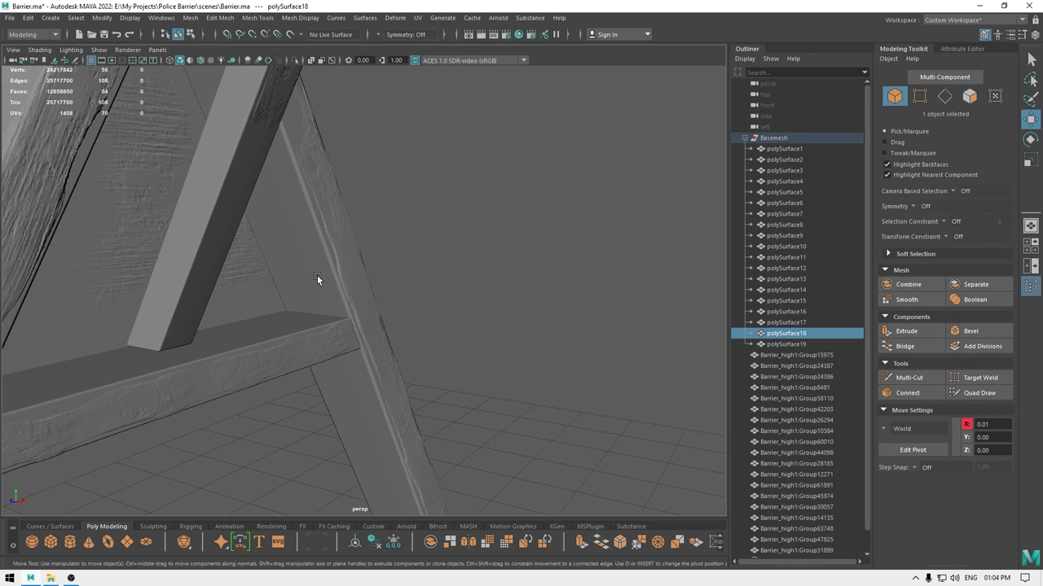
pyautogui.click(321, 283)
pyautogui.keyDown('alt'); pyautogui.moveTo(436, 292); pyautogui.dragTo(452, 273); pyautogui.keyUp('alt')
pyautogui.keyDown('alt'); pyautogui.moveTo(530, 297); pyautogui.dragTo(489, 73, button='middle'); pyautogui.keyUp('alt')
pyautogui.keyDown('alt'); pyautogui.moveTo(489, 74); pyautogui.dragTo(367, 412, button='right'); pyautogui.keyUp('alt')
pyautogui.click(310, 325)
pyautogui.keyDown('alt'); pyautogui.moveTo(310, 323); pyautogui.dragTo(510, 281, button='right'); pyautogui.keyUp('alt')
pyautogui.keyDown('alt'); pyautogui.moveTo(510, 282); pyautogui.dragTo(400, 248); pyautogui.keyUp('alt')
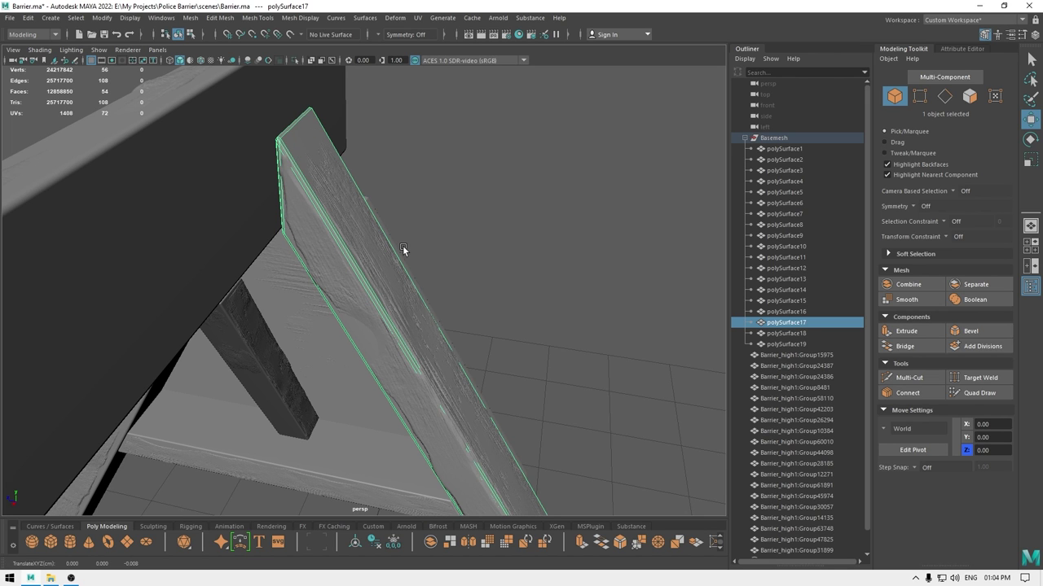
pyautogui.keyDown('alt'); pyautogui.moveTo(402, 245); pyautogui.dragTo(462, 265); pyautogui.keyUp('alt')
pyautogui.moveTo(462, 264)
pyautogui.keyDown('alt'); pyautogui.mouseDown(button='middle')
pyautogui.moveTo(465, 253)
pyautogui.moveTo(444, 263)
pyautogui.mouseUp(button='middle'); pyautogui.keyUp('alt')
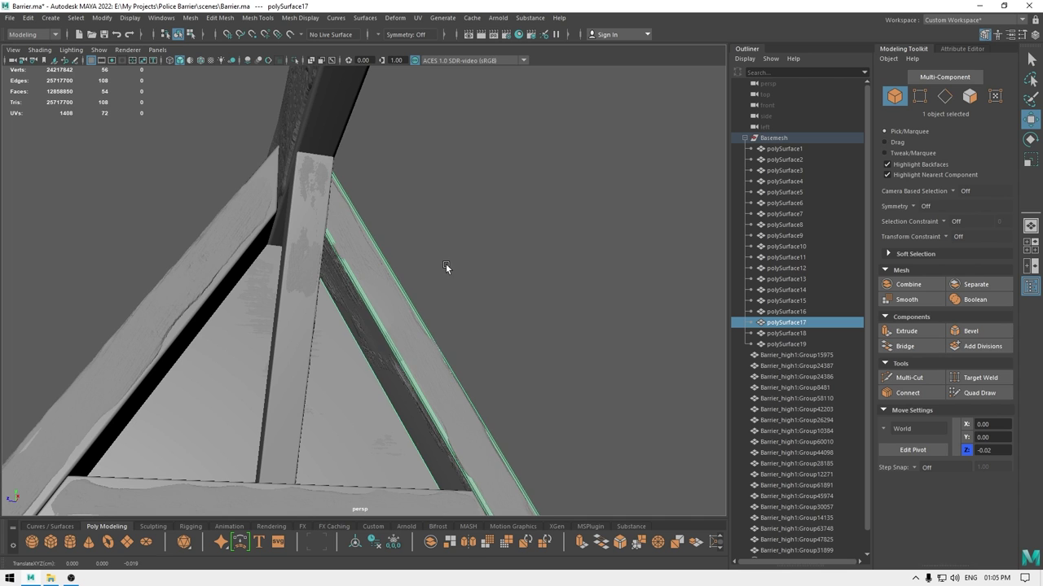
pyautogui.keyDown('alt'); pyautogui.moveTo(445, 263); pyautogui.dragTo(514, 241); pyautogui.keyUp('alt')
# Move polySurface14, the base-mesh rail above the foot board, by -0.01 along Y to fit the sculpted rail.
pyautogui.scroll(2, 443, 386)
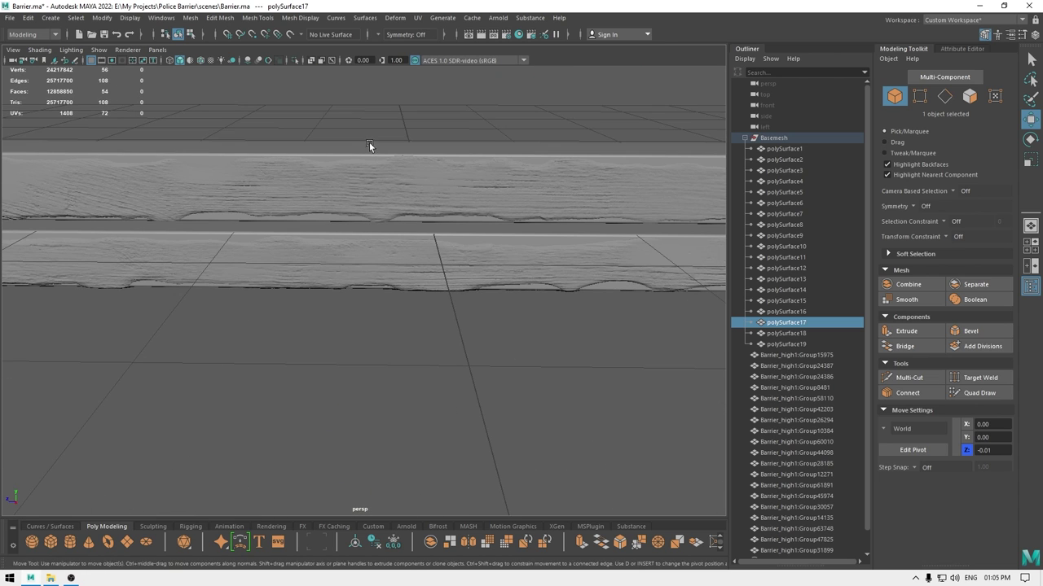
pyautogui.click(367, 149)
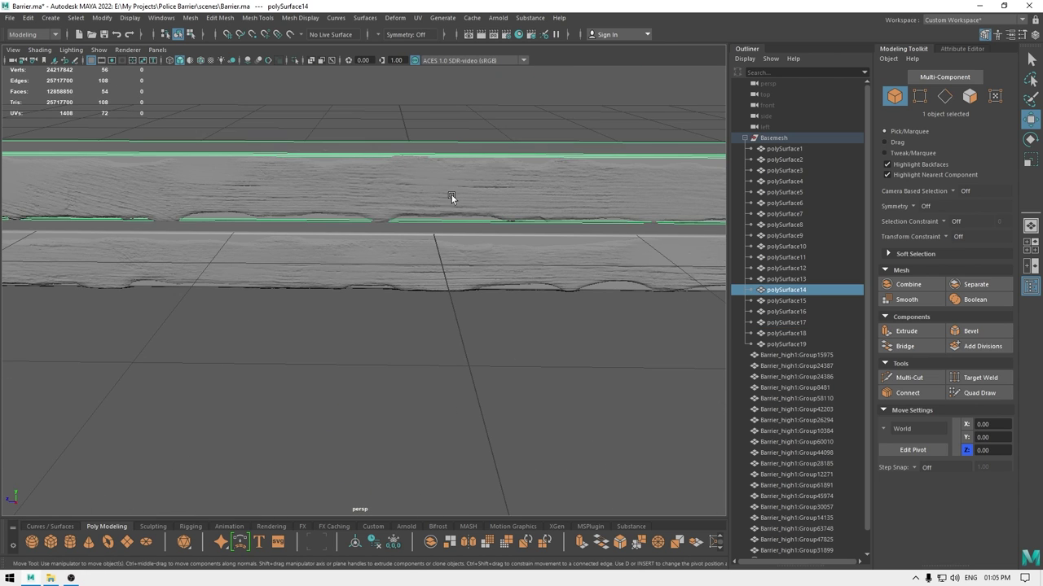
pyautogui.scroll(-10, 450, 195)
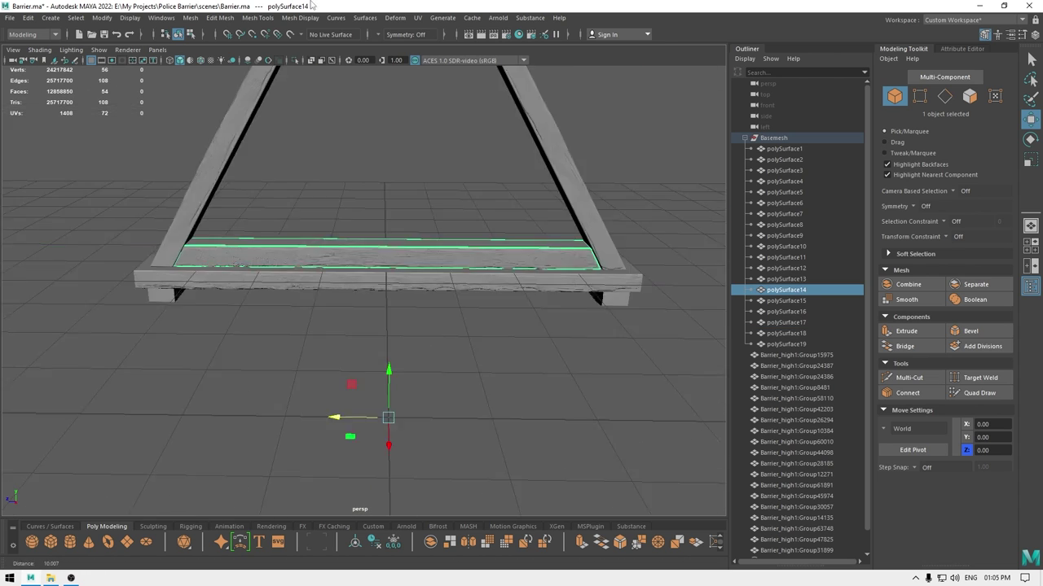
pyautogui.scroll(12, 339, 254)
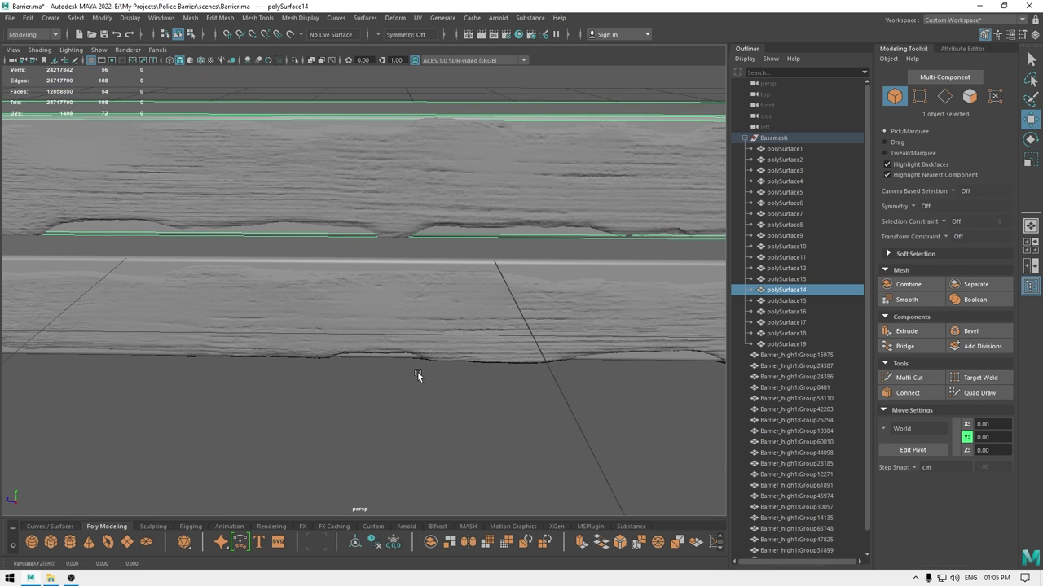
pyautogui.moveTo(417, 372); pyautogui.dragTo(411, 375, button='middle')
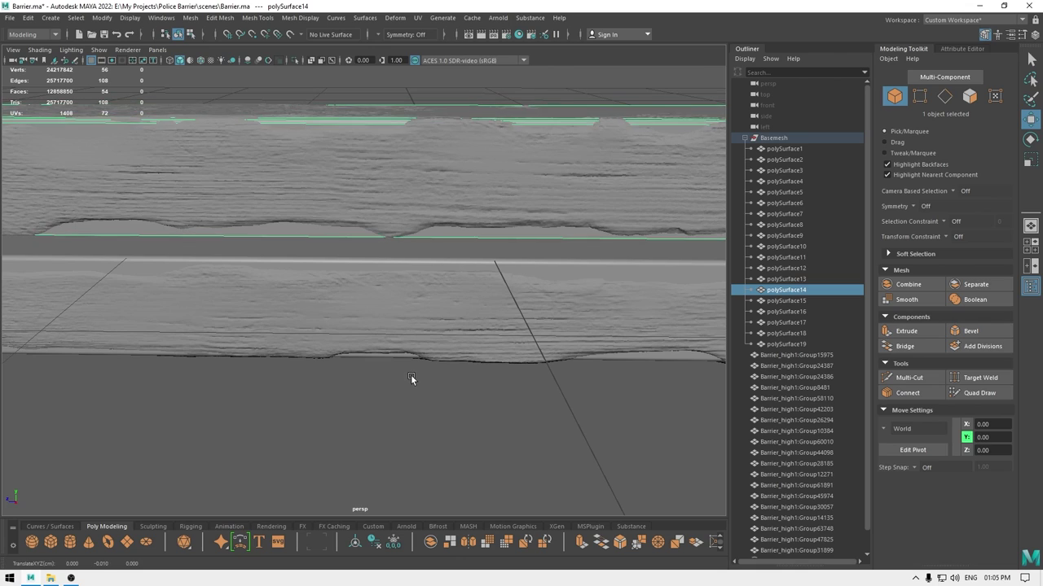
pyautogui.keyDown('alt'); pyautogui.moveTo(411, 374); pyautogui.dragTo(522, 195); pyautogui.keyUp('alt')
# Examine how the high-poly and base-mesh versions of the opposite A-frame's triangular side panel fit together.
pyautogui.scroll(-12, 469, 341)
pyautogui.keyDown('alt'); pyautogui.moveTo(521, 244); pyautogui.dragTo(203, 302, button='middle'); pyautogui.keyUp('alt')
pyautogui.scroll(4, 339, 228)
pyautogui.keyDown('alt'); pyautogui.moveTo(339, 228); pyautogui.dragTo(275, 240); pyautogui.keyUp('alt')
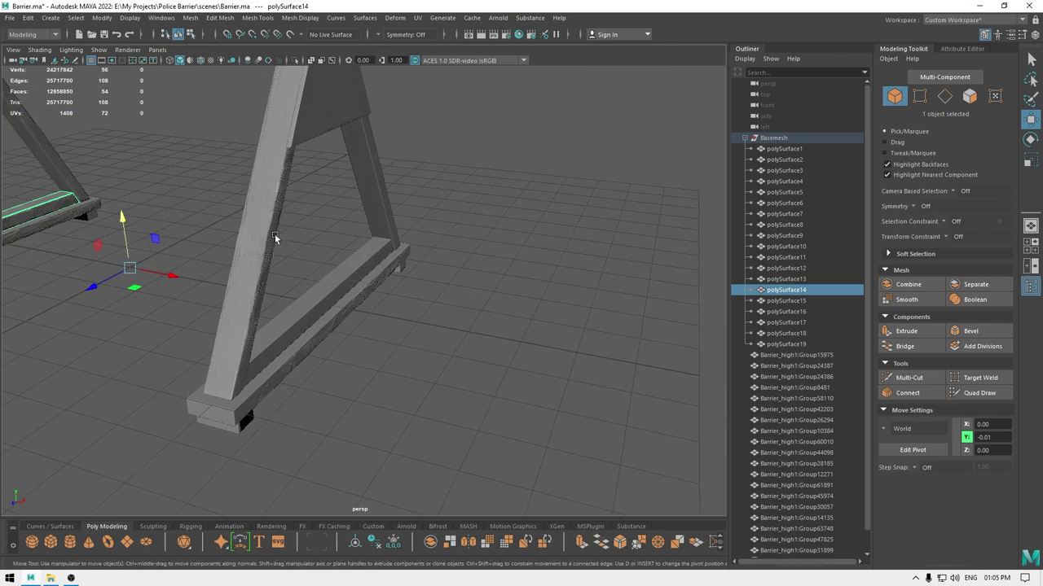
pyautogui.keyDown('alt'); pyautogui.moveTo(303, 90); pyautogui.dragTo(315, 177, button='middle'); pyautogui.keyUp('alt')
pyautogui.keyDown('alt'); pyautogui.moveTo(318, 220); pyautogui.dragTo(282, 200); pyautogui.keyUp('alt')
pyautogui.scroll(4, 286, 210)
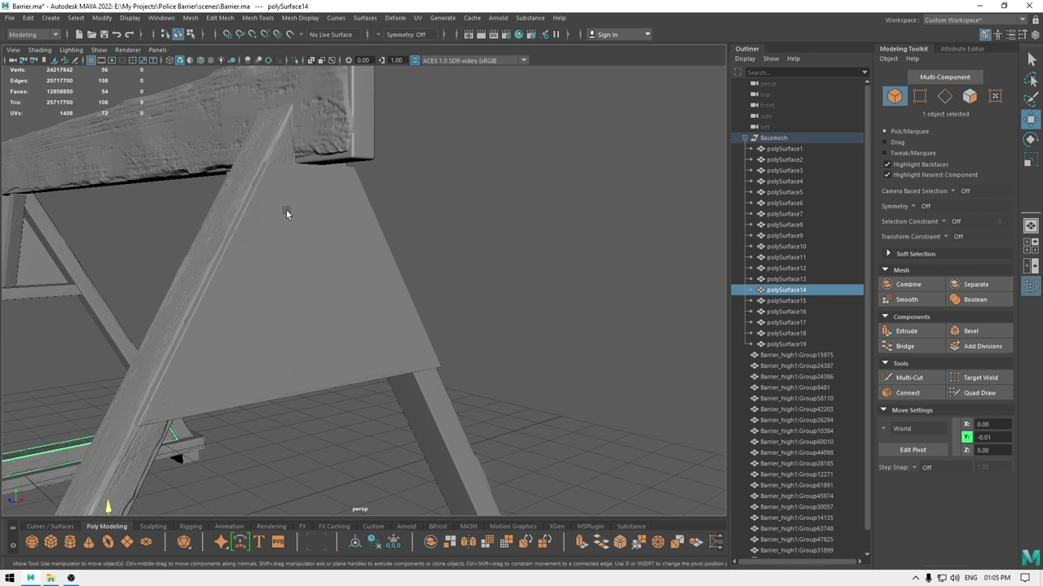
pyautogui.click(314, 286)
pyautogui.keyDown('alt'); pyautogui.moveTo(314, 292); pyautogui.dragTo(278, 264); pyautogui.keyUp('alt')
pyautogui.click(443, 239)
pyautogui.keyDown('alt'); pyautogui.moveTo(445, 265); pyautogui.dragTo(354, 309); pyautogui.keyUp('alt')
pyautogui.click(506, 178)
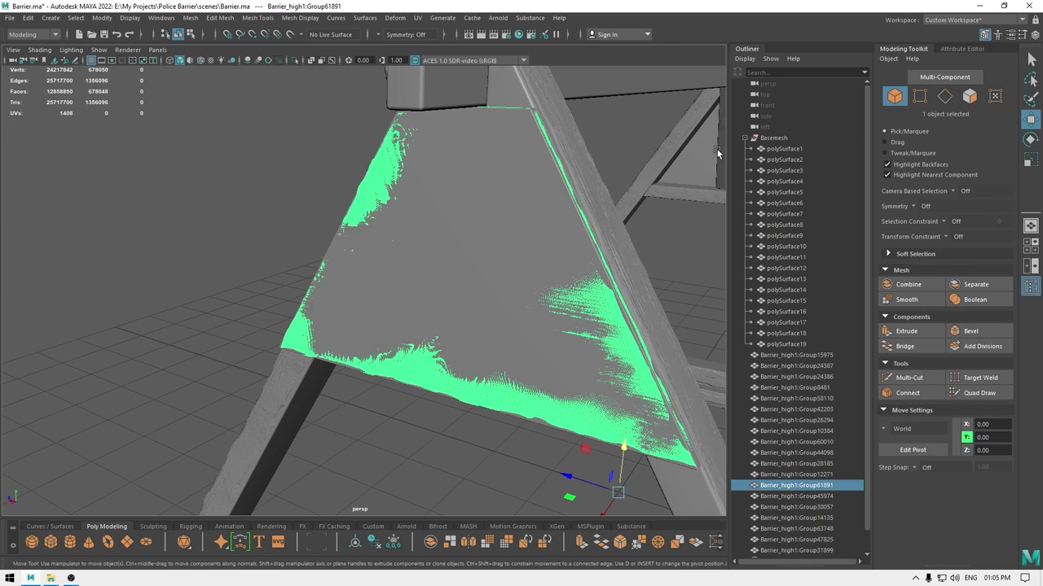
# Find that triangular panel's piece polySurface9 in the Basemesh group and shift it along X to 0.228.
pyautogui.click(778, 149)
pyautogui.click(780, 159)
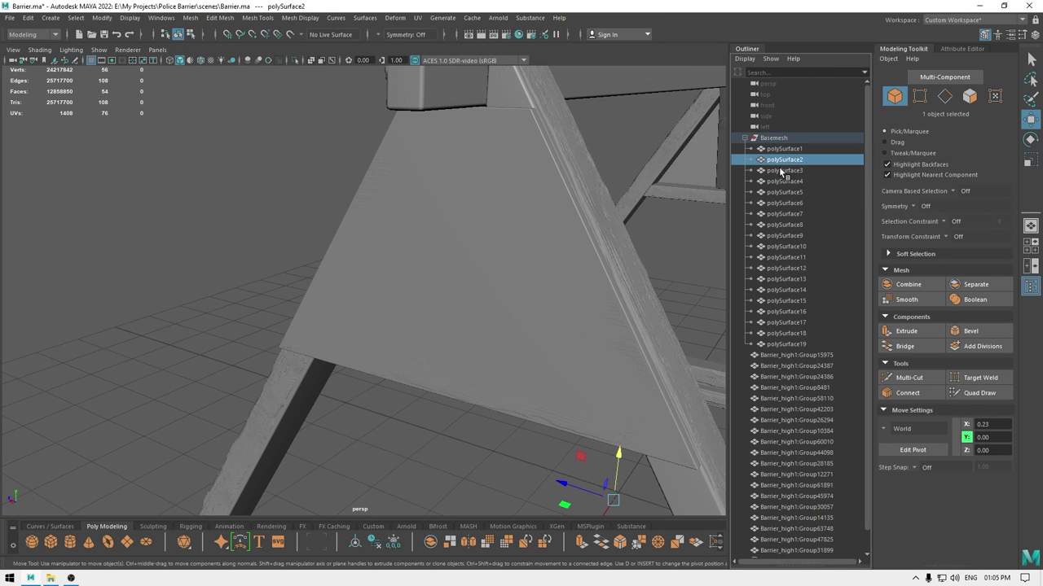
pyautogui.click(781, 170)
pyautogui.click(780, 181)
pyautogui.click(780, 192)
pyautogui.click(780, 203)
pyautogui.click(780, 214)
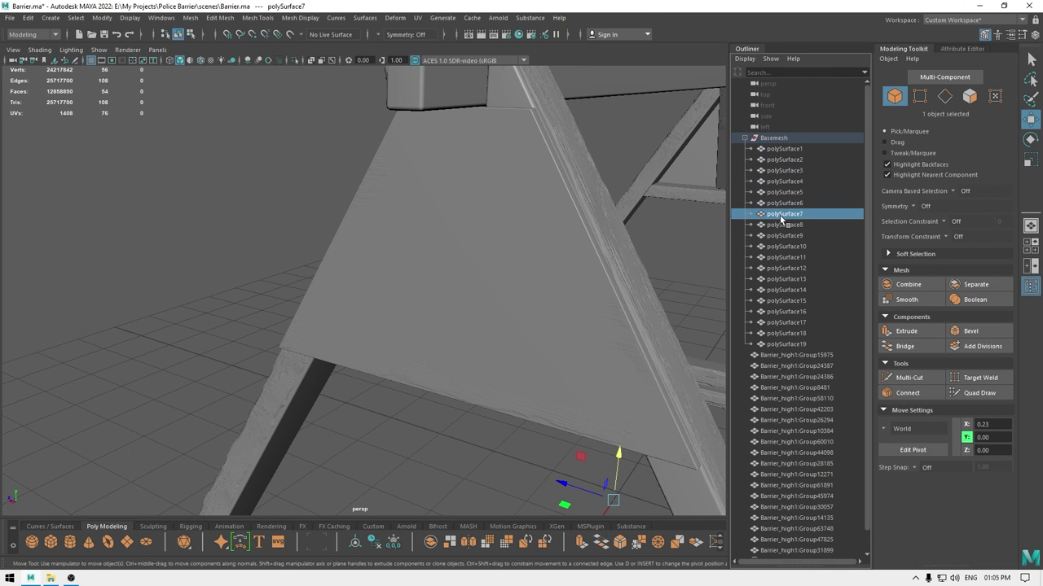
pyautogui.click(780, 225)
pyautogui.click(781, 235)
pyautogui.keyDown('alt'); pyautogui.moveTo(580, 256); pyautogui.dragTo(611, 477); pyautogui.keyUp('alt')
pyautogui.moveTo(664, 497); pyautogui.dragTo(666, 500)
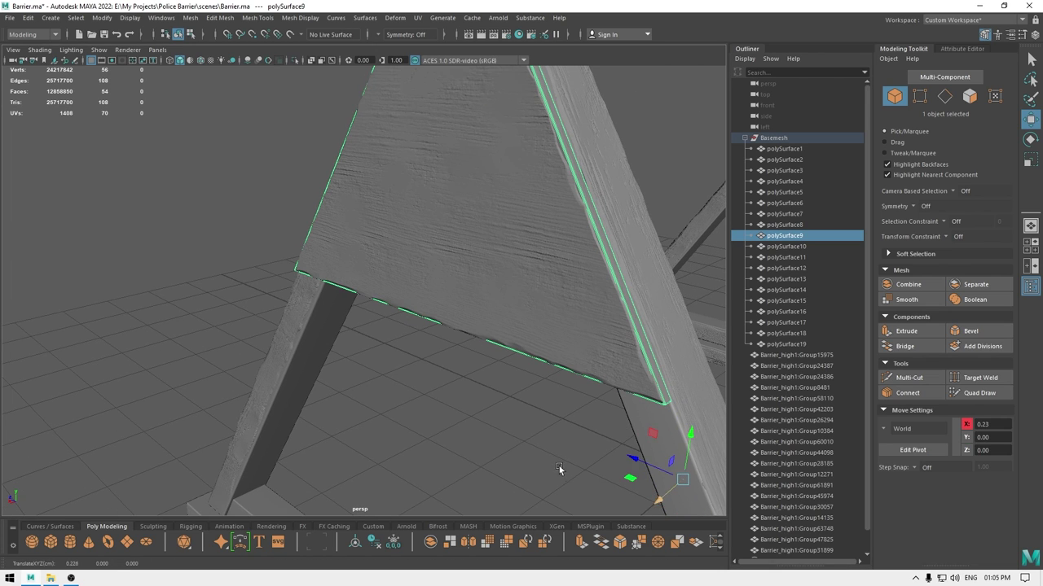
# Move polySurface1, the base-mesh top beam, by 0.03 along Z to fit the sculpted beam.
pyautogui.keyDown('alt'); pyautogui.moveTo(558, 470); pyautogui.dragTo(318, 342, button='right'); pyautogui.keyUp('alt')
pyautogui.keyDown('alt'); pyautogui.moveTo(318, 342); pyautogui.dragTo(361, 355); pyautogui.keyUp('alt')
pyautogui.click(571, 353)
pyautogui.keyDown('alt'); pyautogui.moveTo(571, 351); pyautogui.dragTo(304, 150); pyautogui.keyUp('alt')
pyautogui.click(225, 154)
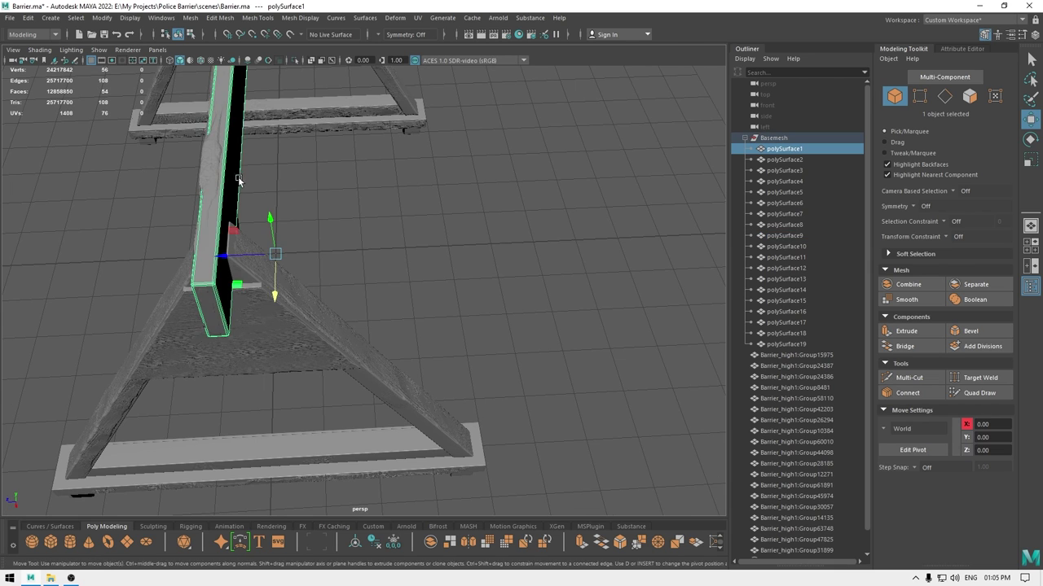
pyautogui.keyDown('alt'); pyautogui.moveTo(238, 176); pyautogui.dragTo(314, 448); pyautogui.keyUp('alt')
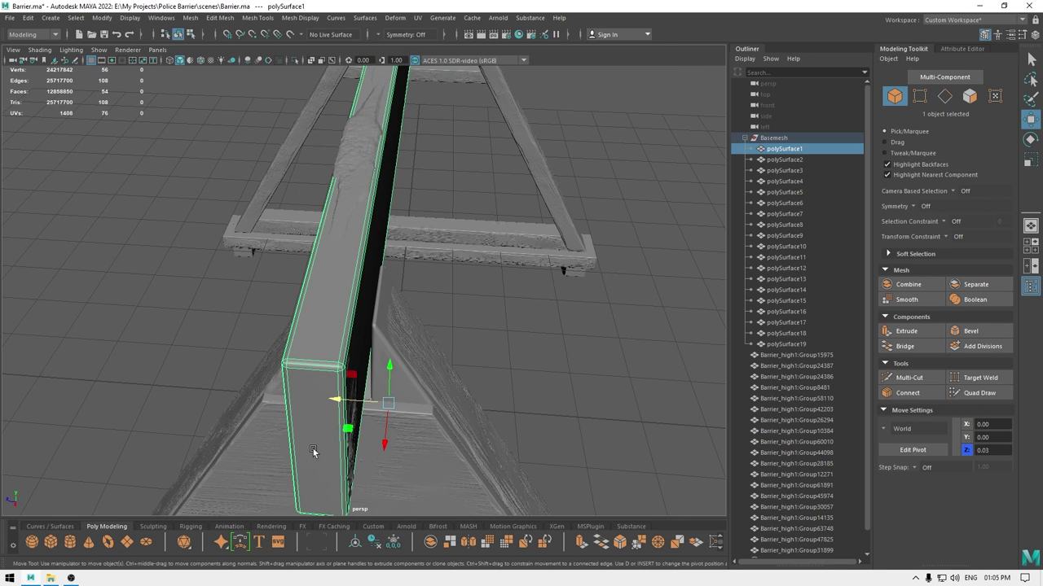
pyautogui.moveTo(327, 407); pyautogui.dragTo(371, 138)
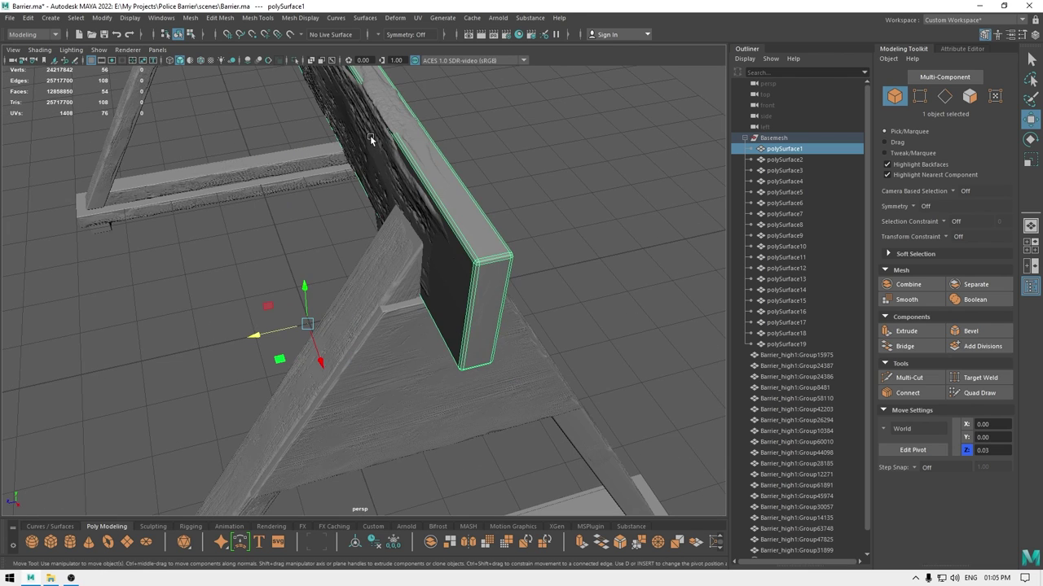
# Try shifting the sculpted top beam Barrier_high1:Group31899 along Z, first to -0.02 and finally to 0.015.
pyautogui.click(367, 216)
pyautogui.moveTo(268, 328); pyautogui.dragTo(325, 338)
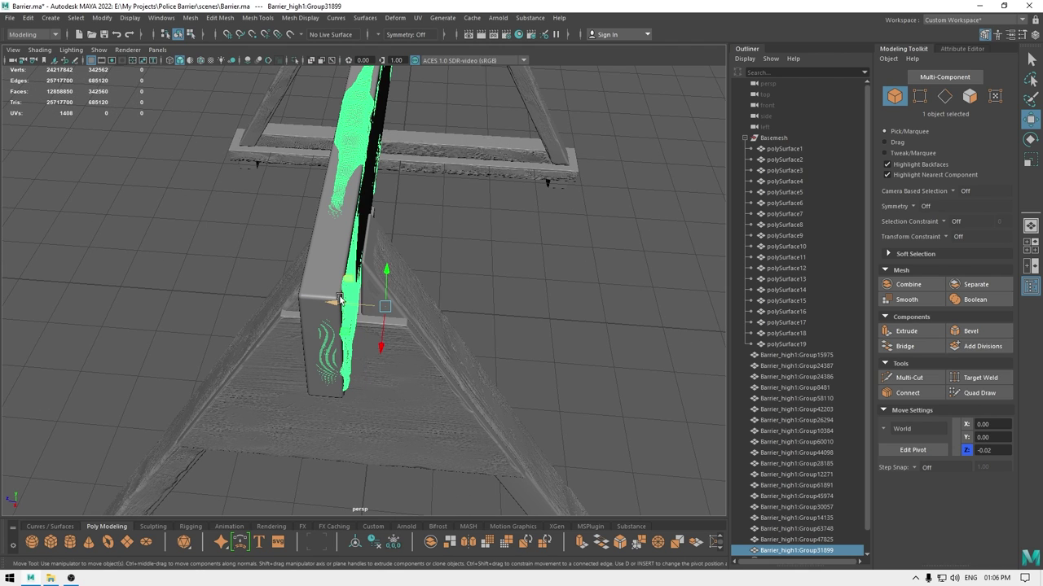
pyautogui.moveTo(343, 303); pyautogui.dragTo(428, 305)
pyautogui.click(476, 272)
pyautogui.click(416, 308)
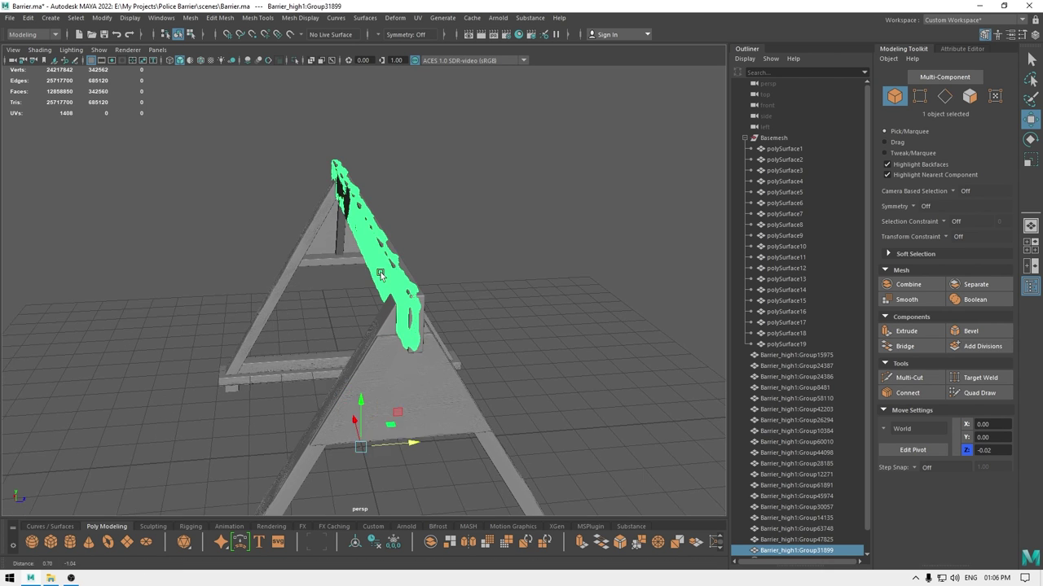
pyautogui.scroll(10, 407, 321)
pyautogui.keyDown('alt'); pyautogui.moveTo(371, 436); pyautogui.dragTo(435, 284); pyautogui.keyUp('alt')
pyautogui.scroll(2, 436, 281)
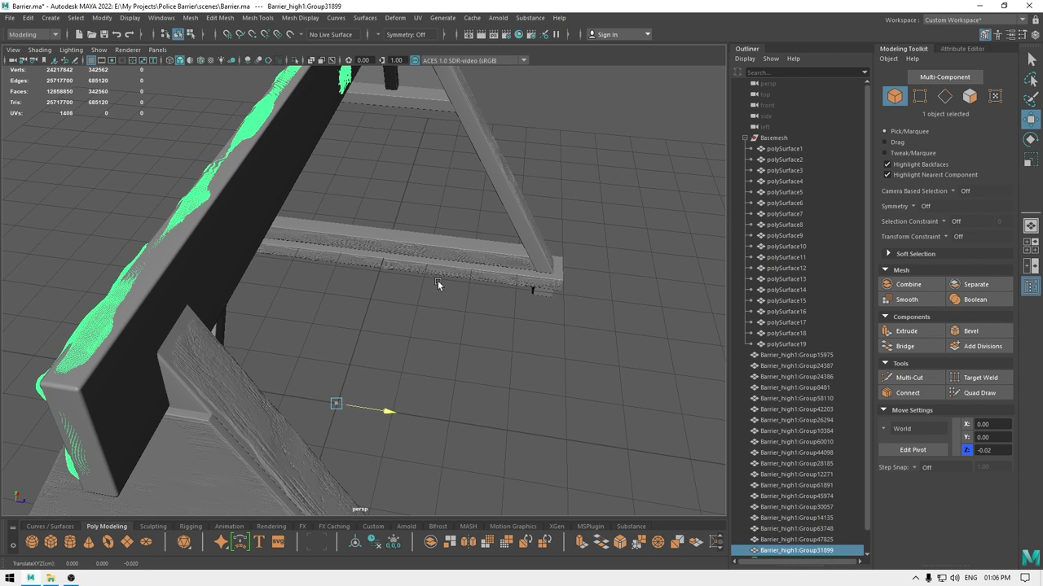
pyautogui.moveTo(437, 279); pyautogui.dragTo(438, 281, button='middle')
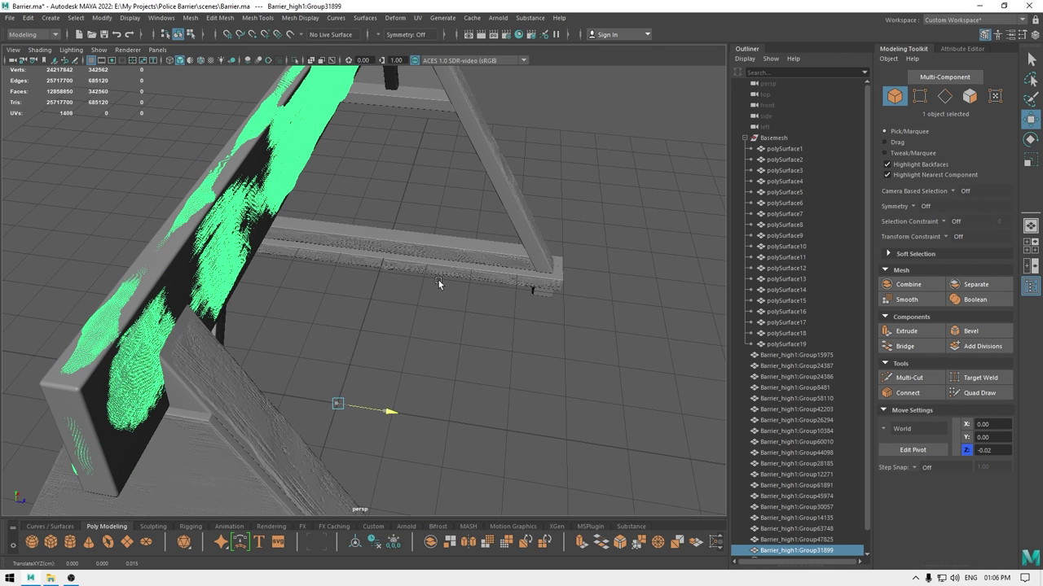
# Check the beam's fit from several sides and reset the sculpted top beam's Translate Z to 0.
pyautogui.scroll(-3, 432, 274)
pyautogui.keyDown('alt'); pyautogui.moveTo(425, 267); pyautogui.dragTo(481, 312); pyautogui.keyUp('alt')
pyautogui.click(457, 295)
pyautogui.scroll(3, 482, 313)
pyautogui.keyDown('alt'); pyautogui.moveTo(481, 312); pyautogui.dragTo(481, 356, button='middle'); pyautogui.keyUp('alt')
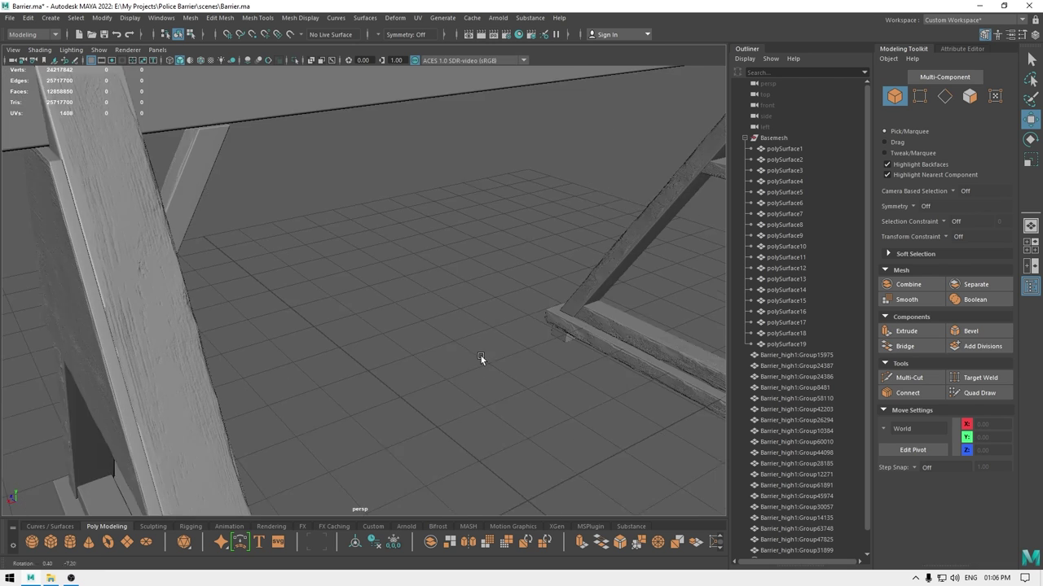
pyautogui.scroll(-3, 480, 356)
pyautogui.keyDown('alt'); pyautogui.moveTo(481, 356); pyautogui.dragTo(401, 225); pyautogui.keyUp('alt')
pyautogui.click(352, 231)
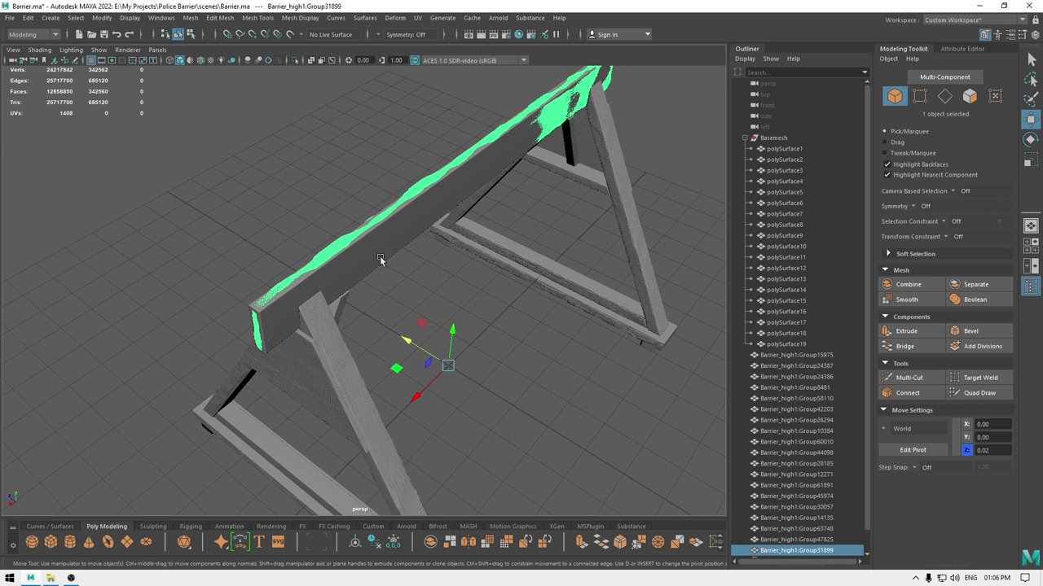
pyautogui.scroll(2, 379, 256)
pyautogui.click(1034, 35)
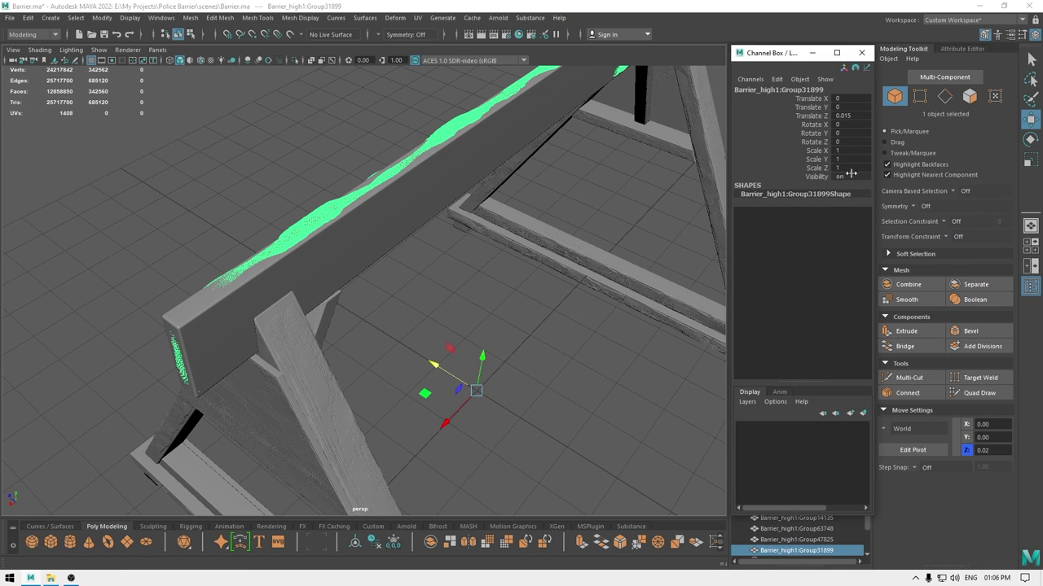
pyautogui.doubleClick(861, 117)
pyautogui.write('4')
pyautogui.press('Return')
pyautogui.write('0.0')
pyautogui.press('Return')
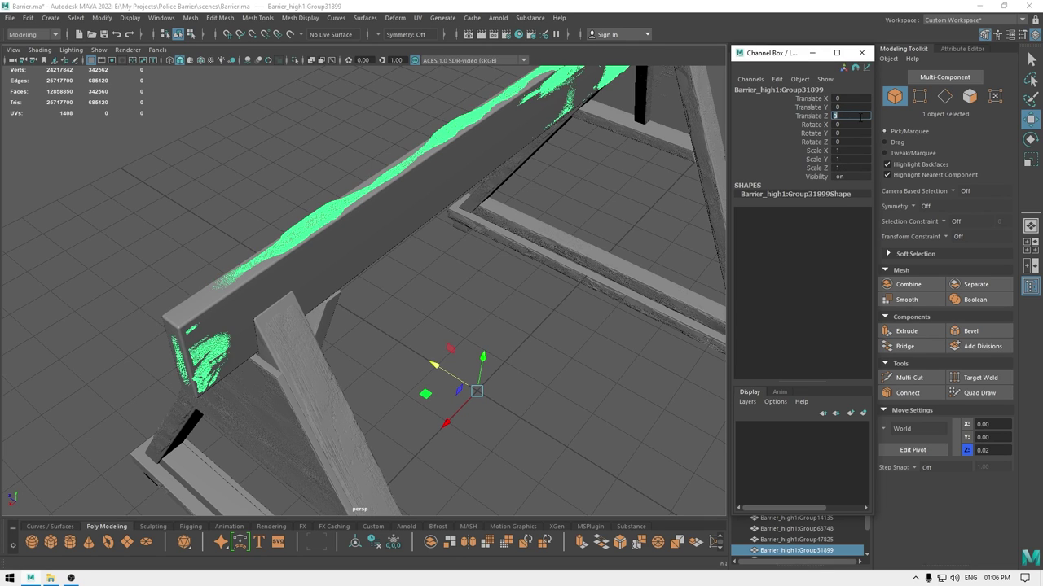
# Move polySurface5, the base-mesh rail above the opposite foot board, by -0.012 along Y to fit the sculpted rail.
pyautogui.keyDown('alt'); pyautogui.moveTo(586, 269); pyautogui.dragTo(504, 249); pyautogui.keyUp('alt')
pyautogui.click(502, 300)
pyautogui.keyDown('alt'); pyautogui.moveTo(505, 249); pyautogui.dragTo(535, 388, button='right'); pyautogui.keyUp('alt')
pyautogui.keyDown('alt'); pyautogui.moveTo(535, 389); pyautogui.dragTo(326, 259); pyautogui.keyUp('alt')
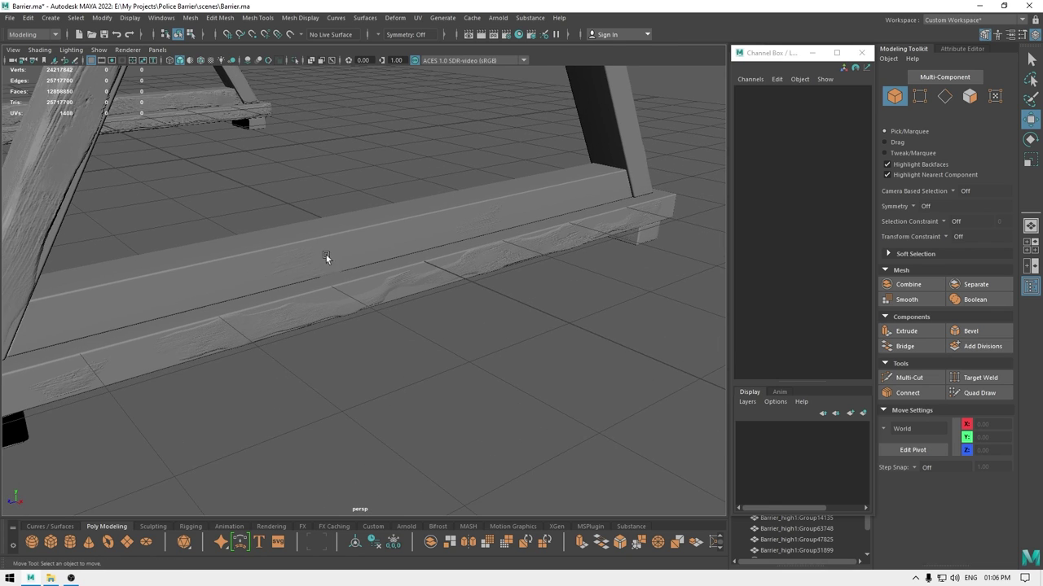
pyautogui.click(401, 245)
pyautogui.click(405, 226)
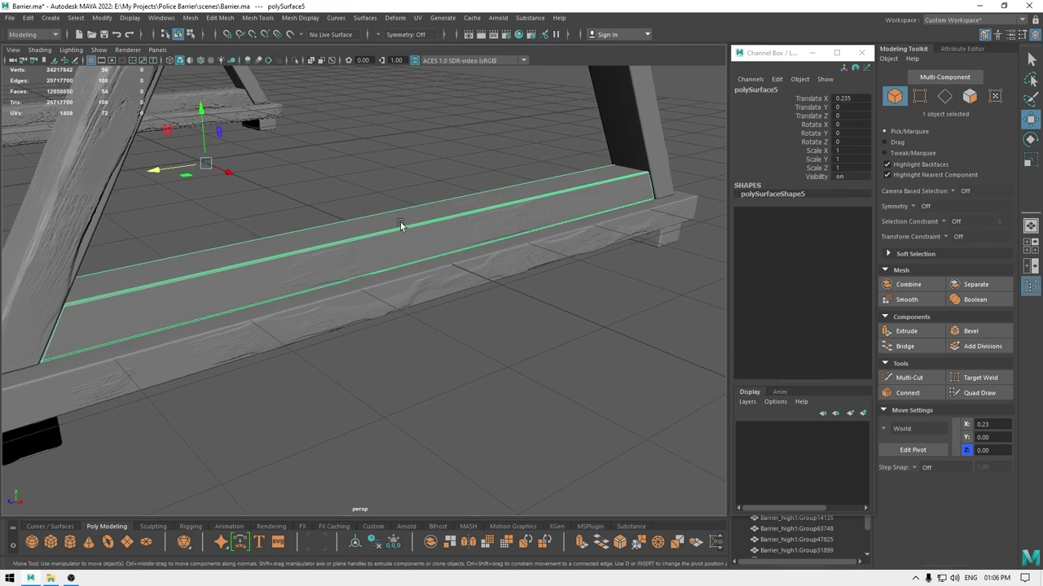
pyautogui.keyDown('alt'); pyautogui.moveTo(405, 226); pyautogui.dragTo(199, 152); pyautogui.keyUp('alt')
pyautogui.moveTo(176, 88); pyautogui.dragTo(176, 93)
pyautogui.keyDown('alt'); pyautogui.moveTo(195, 228); pyautogui.dragTo(256, 297); pyautogui.keyUp('alt')
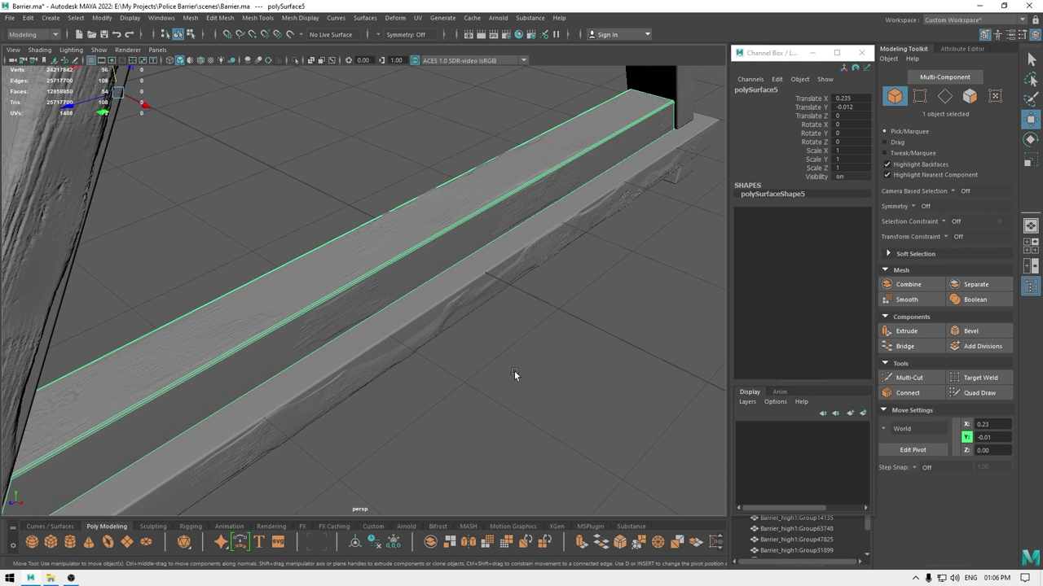
pyautogui.click(515, 375)
# Select the whole Basemesh group and start exporting the selection as OBJ, choosing the existing Barrier_low.obj in the meshes folder as the target.
pyautogui.scroll(-7, 436, 239)
pyautogui.keyDown('alt'); pyautogui.moveTo(441, 191); pyautogui.dragTo(580, 361); pyautogui.keyUp('alt')
pyautogui.scroll(-5, 580, 361)
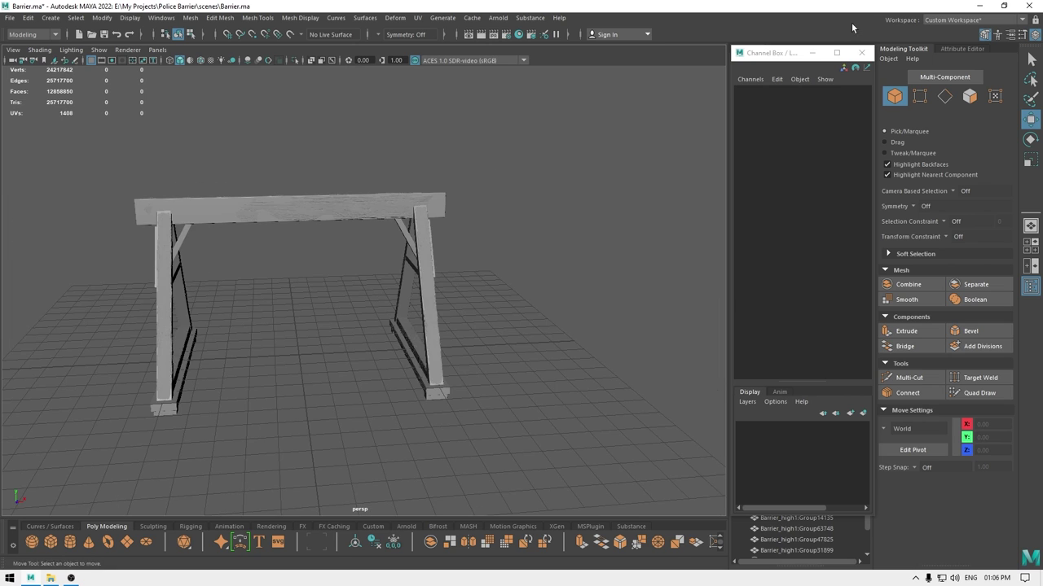
pyautogui.click(862, 53)
pyautogui.scroll(-3, 655, 212)
pyautogui.click(775, 138)
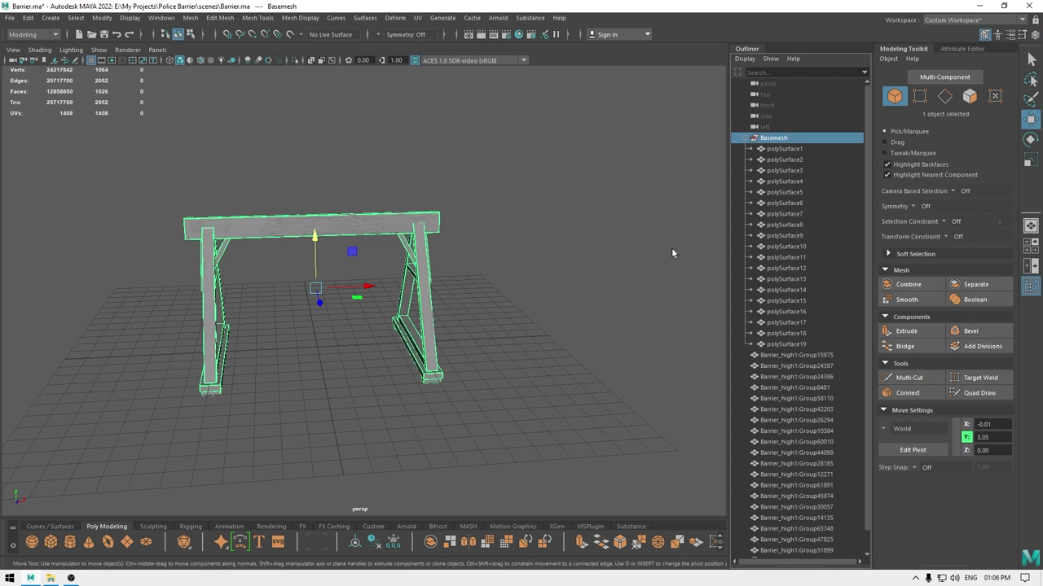
pyautogui.click(10, 17)
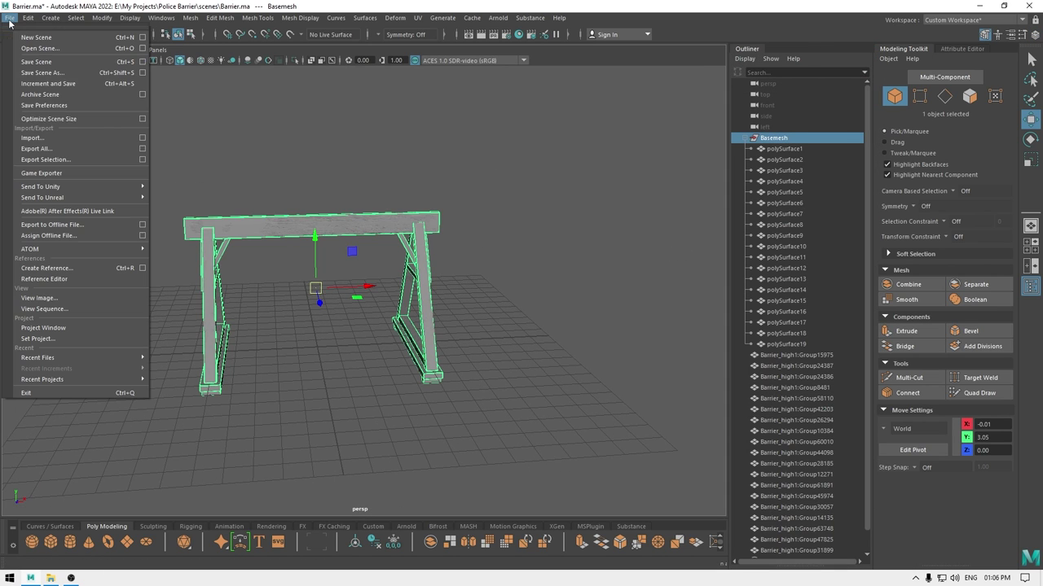
pyautogui.click(52, 159)
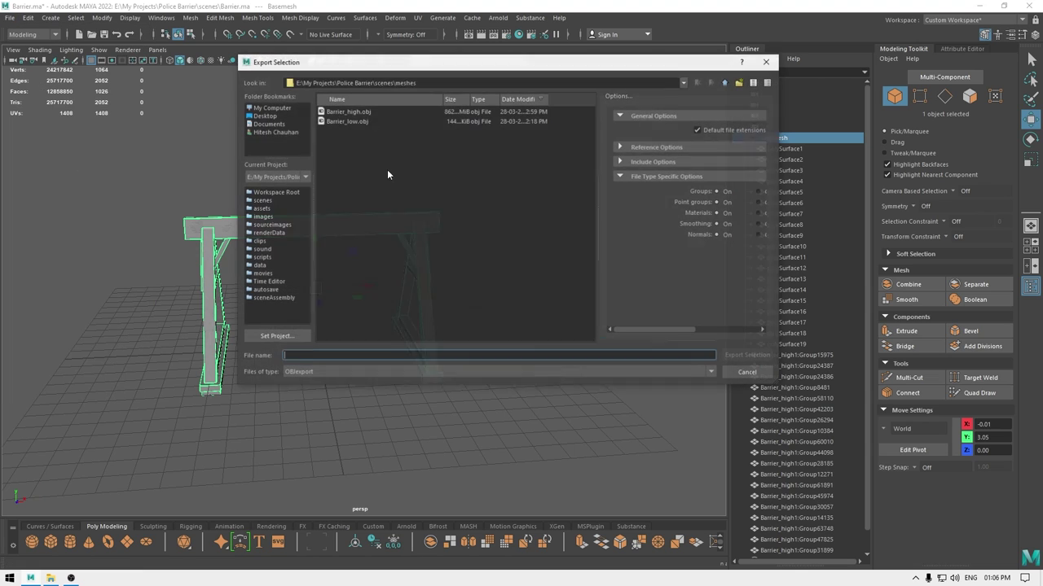
pyautogui.click(352, 121)
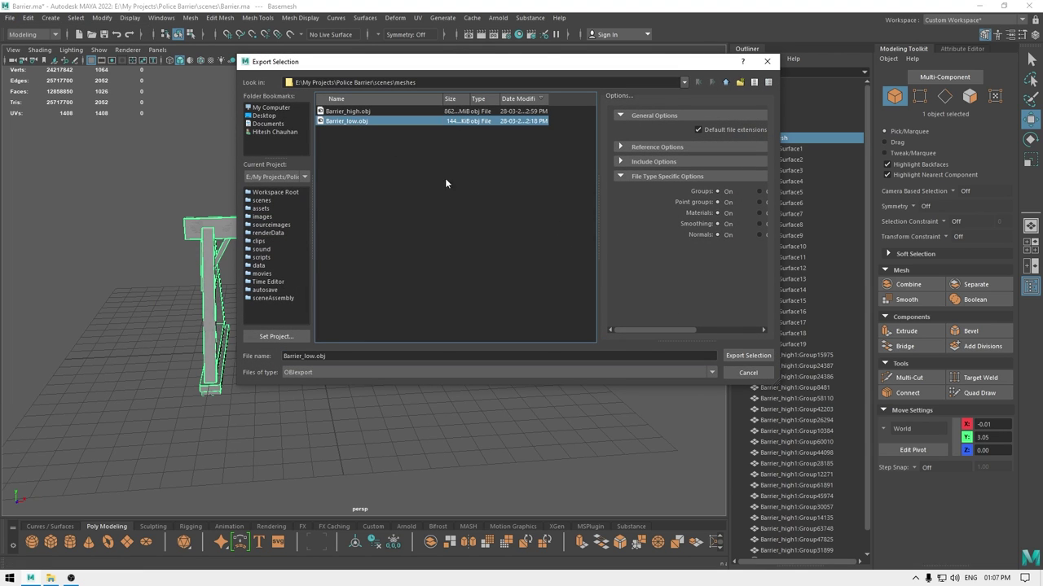
# Cancel the pending export and soften the edges of the Basemesh group's meshes.
pyautogui.click(760, 372)
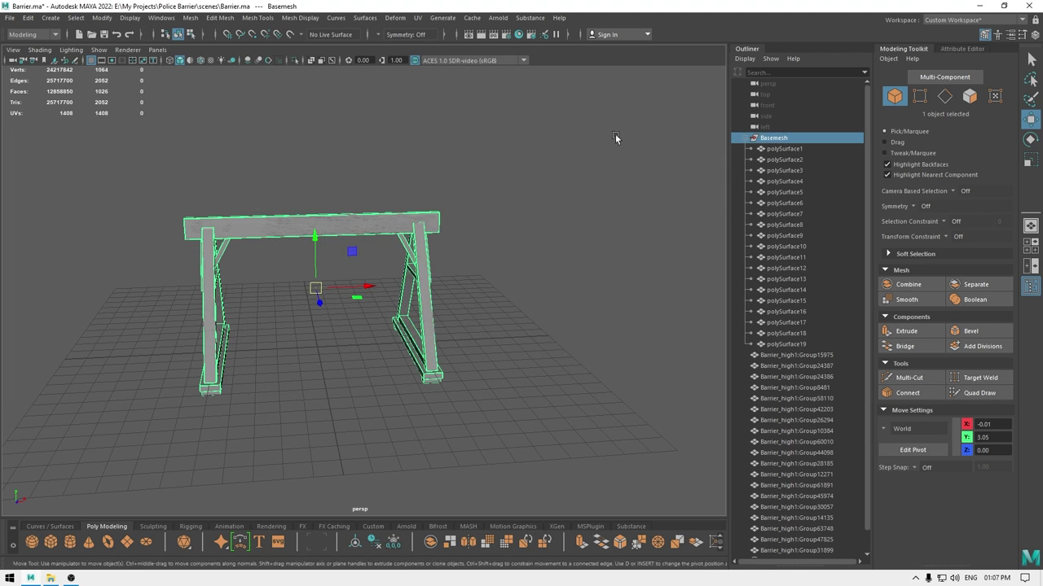
pyautogui.click(299, 17)
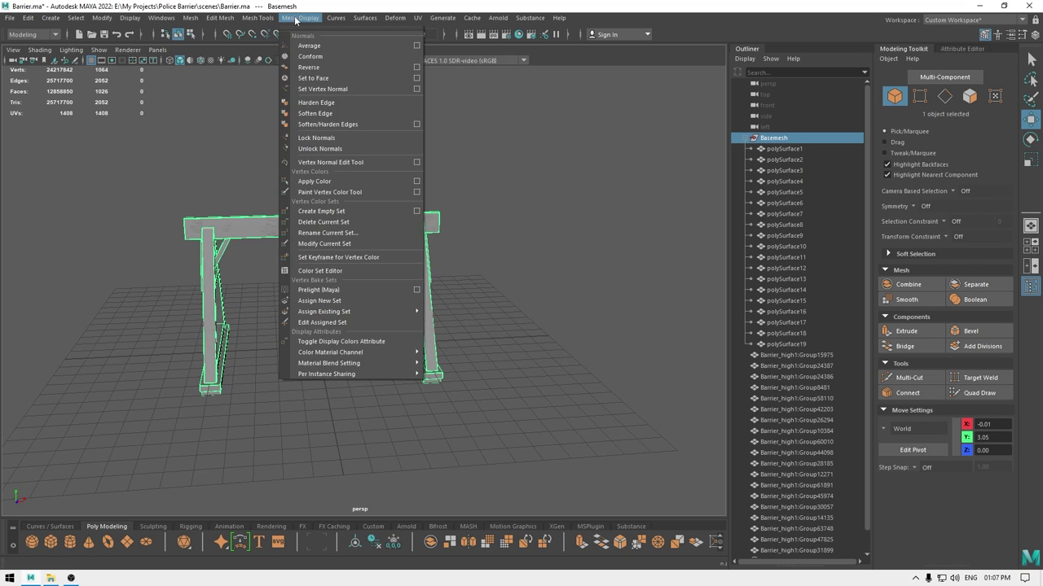
pyautogui.click(335, 116)
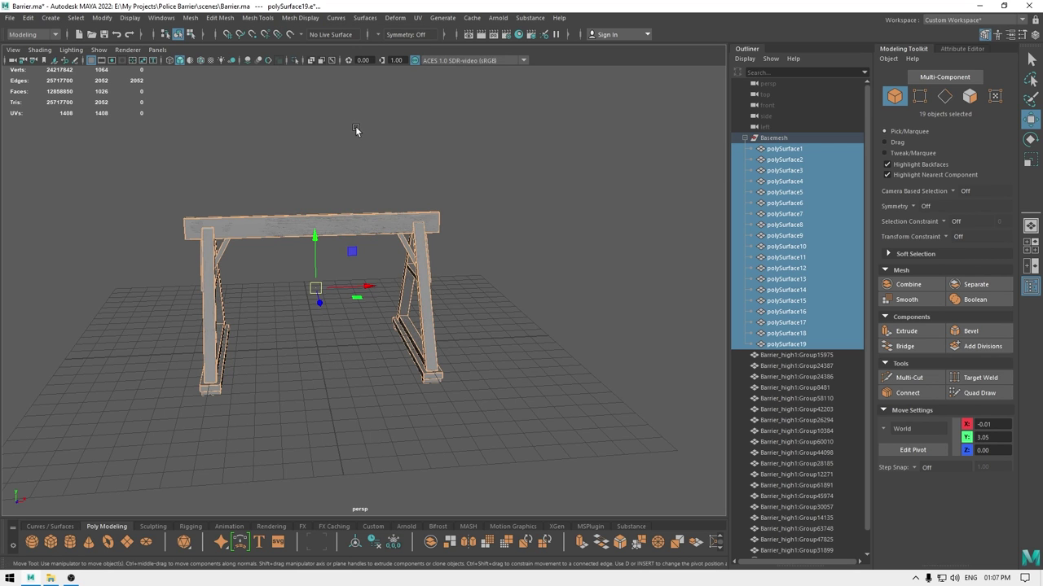
pyautogui.moveTo(355, 127); pyautogui.dragTo(405, 113, button='right')
# Export the Basemesh group in OBJ format as Barrier_low.obj, replacing the existing file in the meshes folder.
pyautogui.click(790, 138)
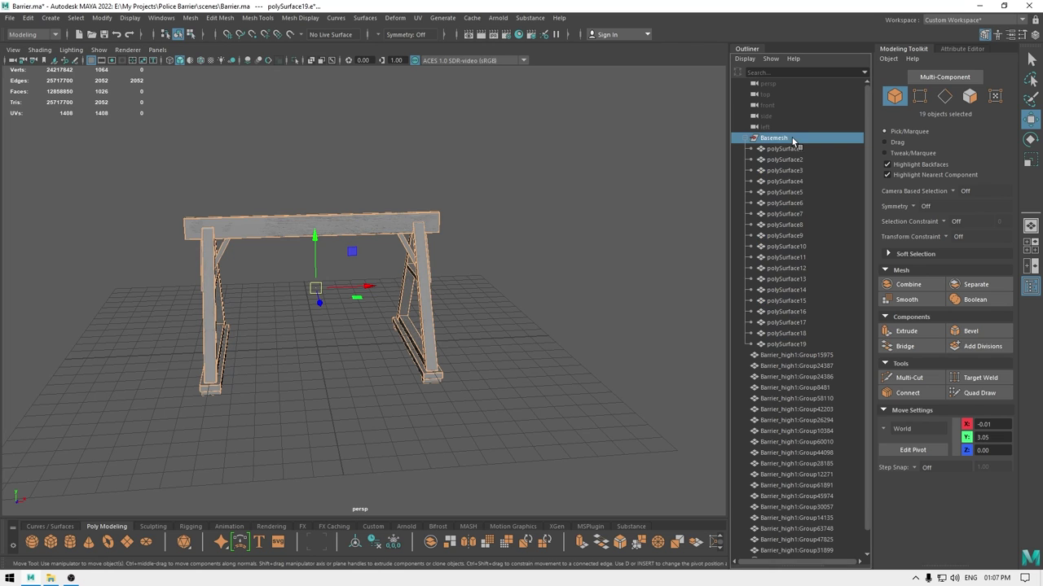
pyautogui.click(12, 17)
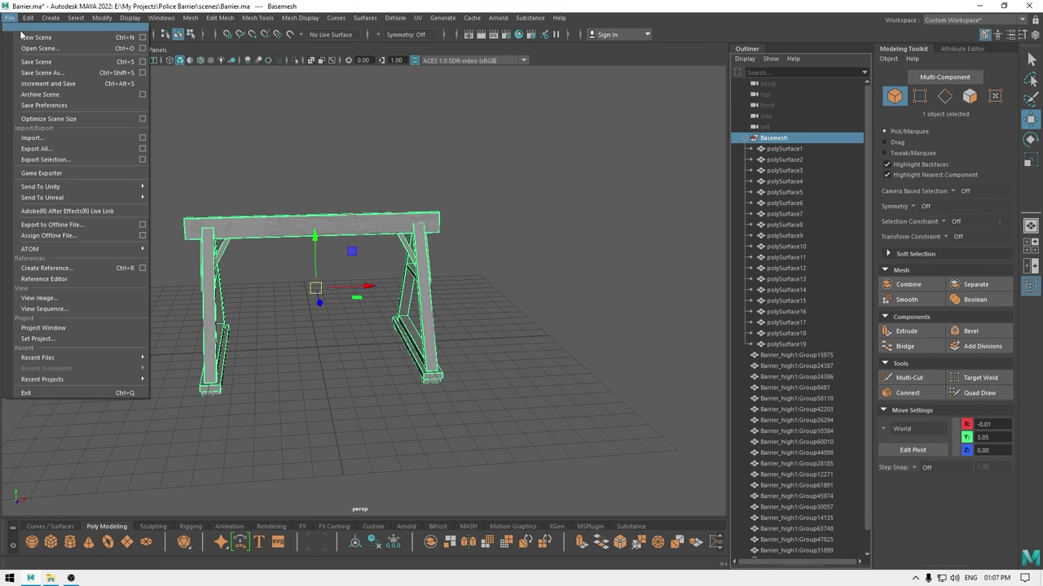
pyautogui.click(57, 160)
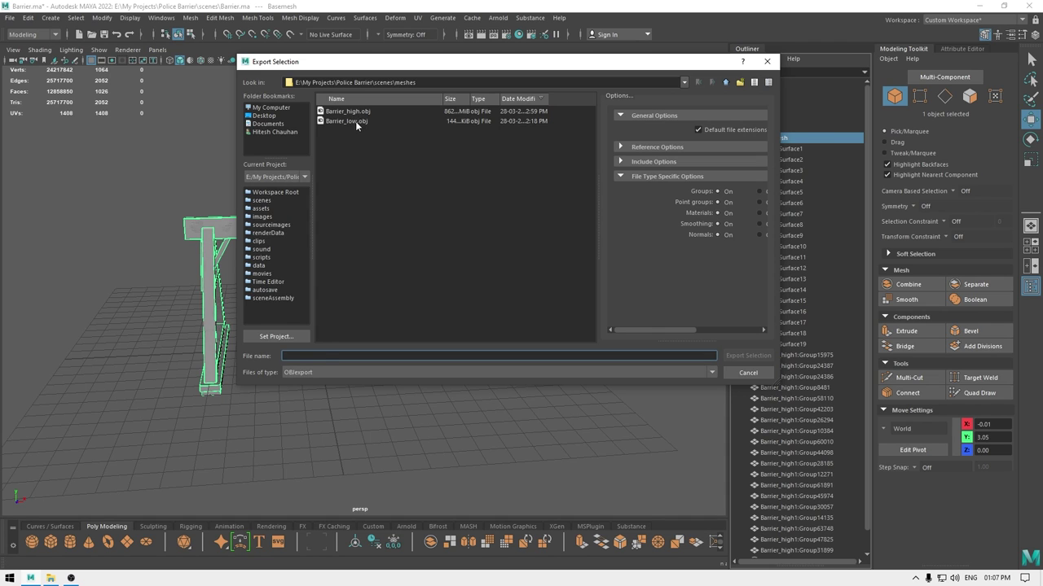
pyautogui.click(355, 121)
pyautogui.click(748, 356)
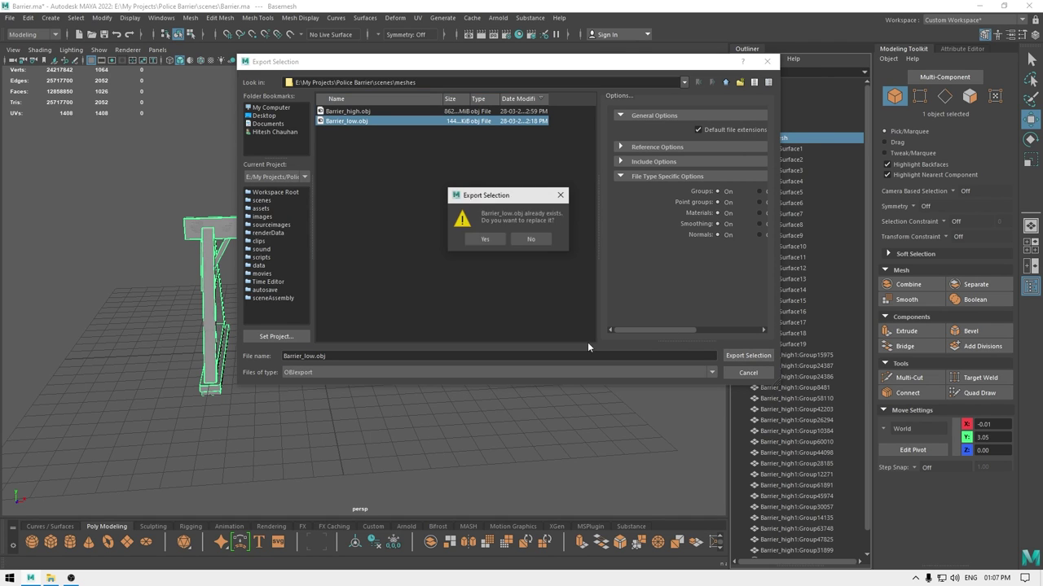
pyautogui.click(485, 239)
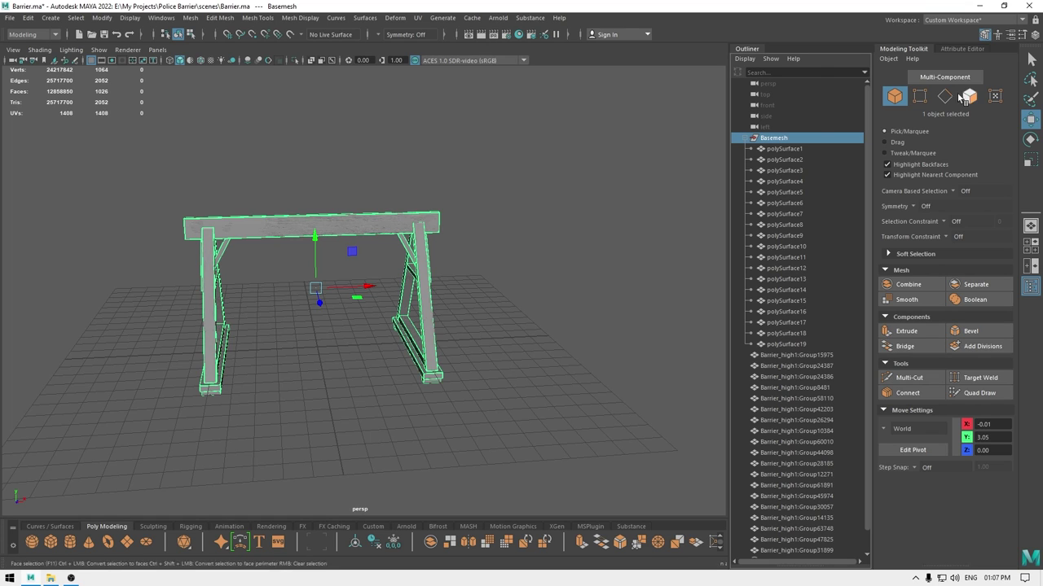
# Group all the Barrier_high1 meshes together and name the group Highpoly.
pyautogui.click(754, 138)
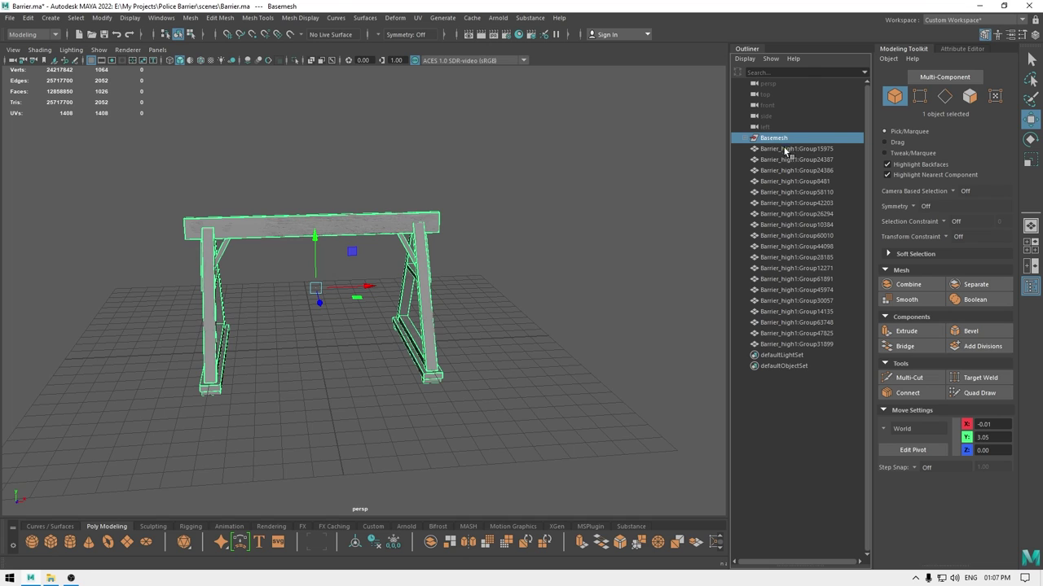
pyautogui.moveTo(794, 149); pyautogui.dragTo(779, 346)
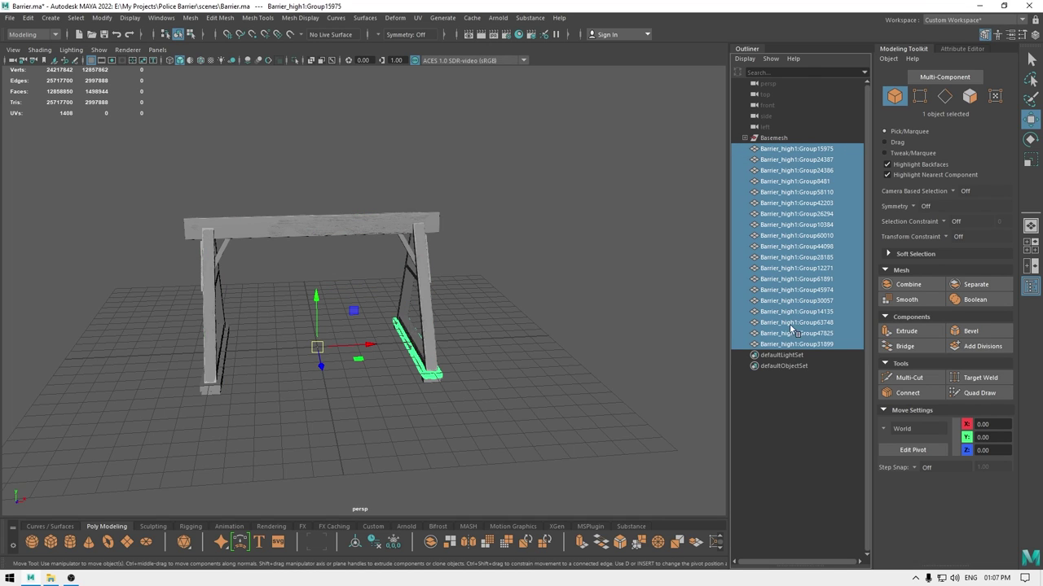
pyautogui.hotkey('ctrl', 'g')
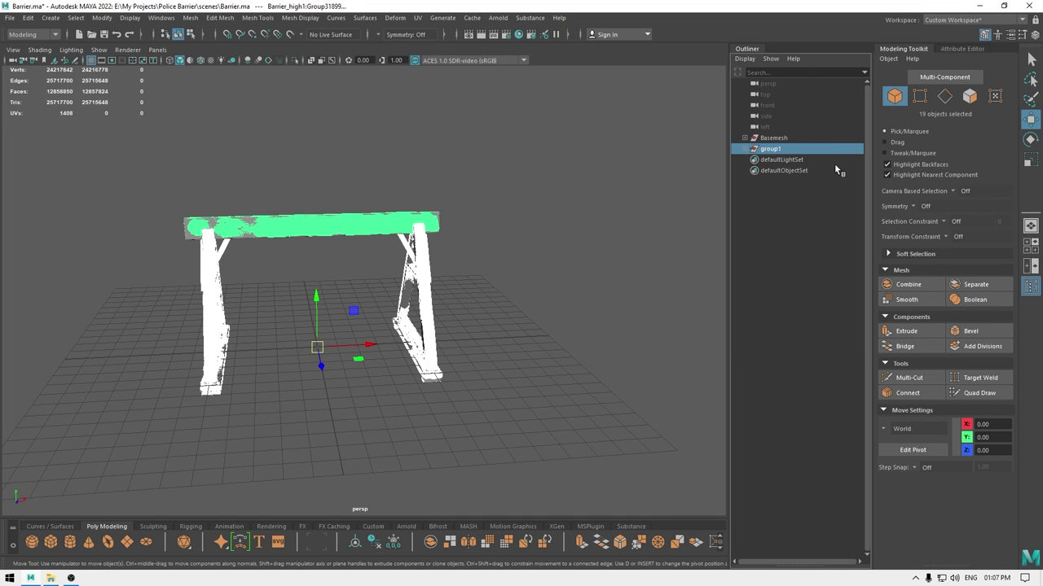
pyautogui.doubleClick(770, 150)
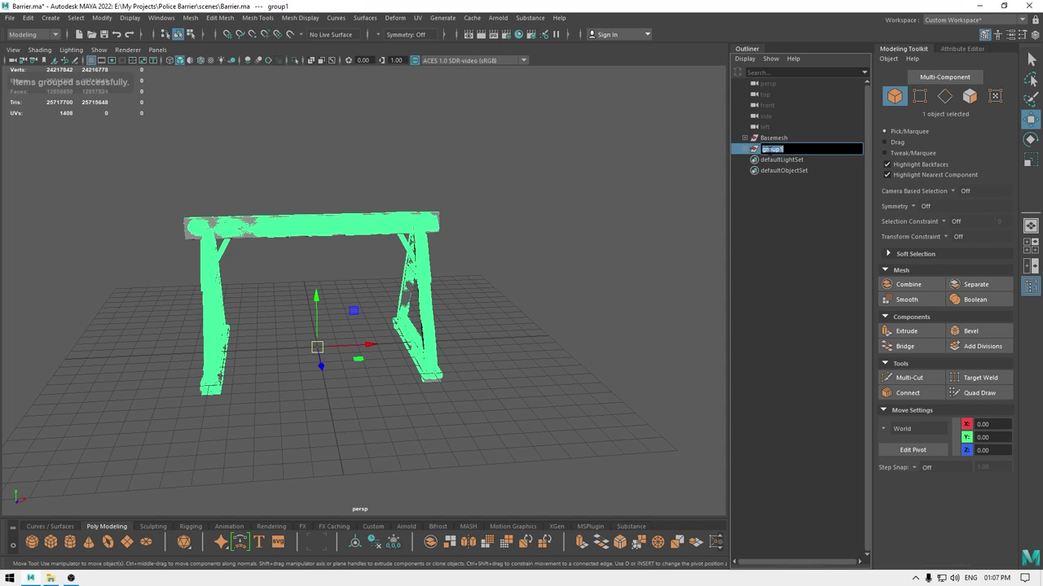
pyautogui.write('Highpoly')
pyautogui.press('Return')
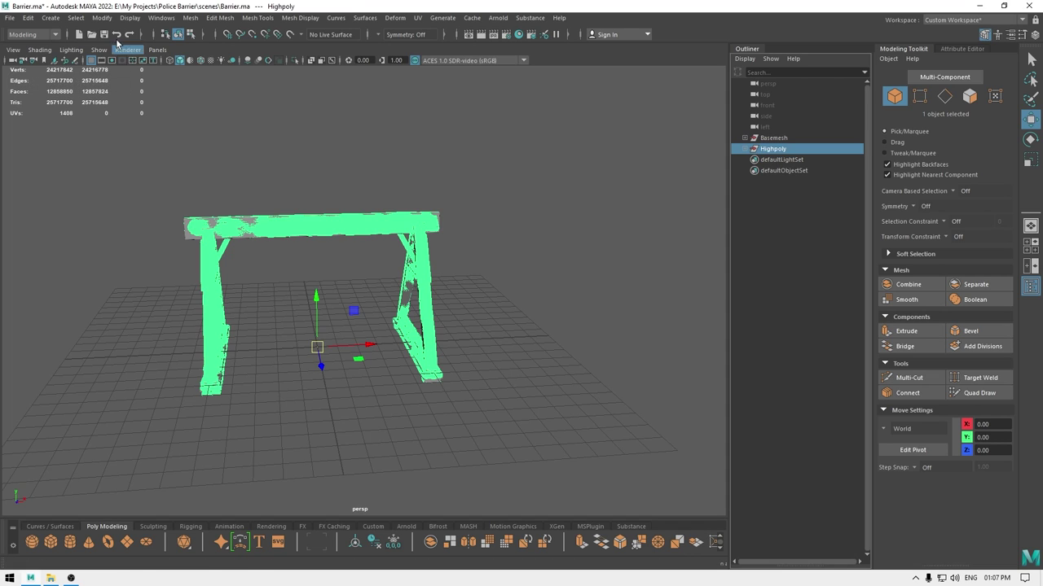
# Export the Highpoly group as Barrier_high.obj over the existing file in the meshes folder, and save the scene.
pyautogui.click(10, 17)
pyautogui.click(39, 160)
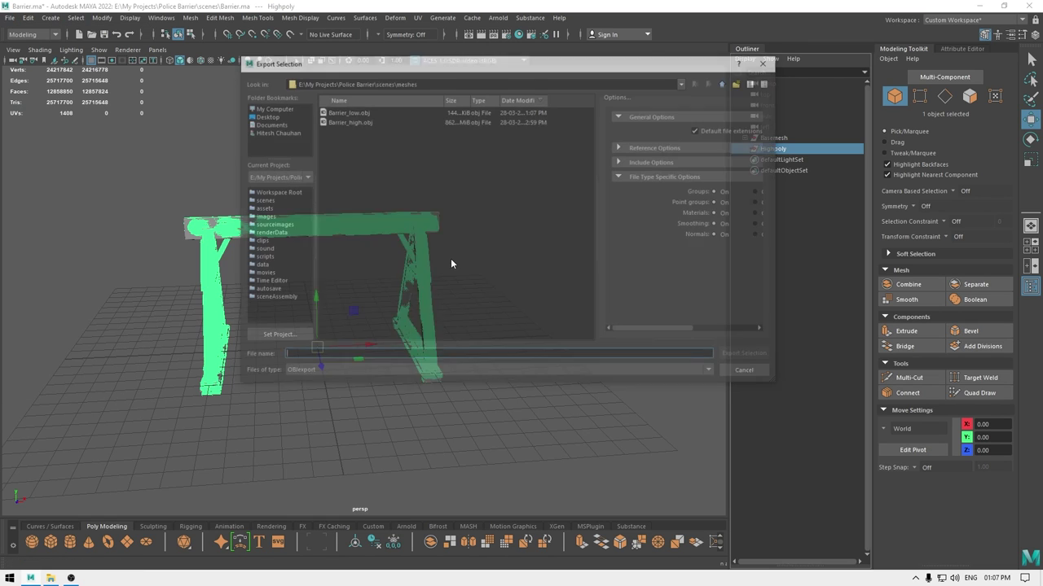
pyautogui.click(335, 122)
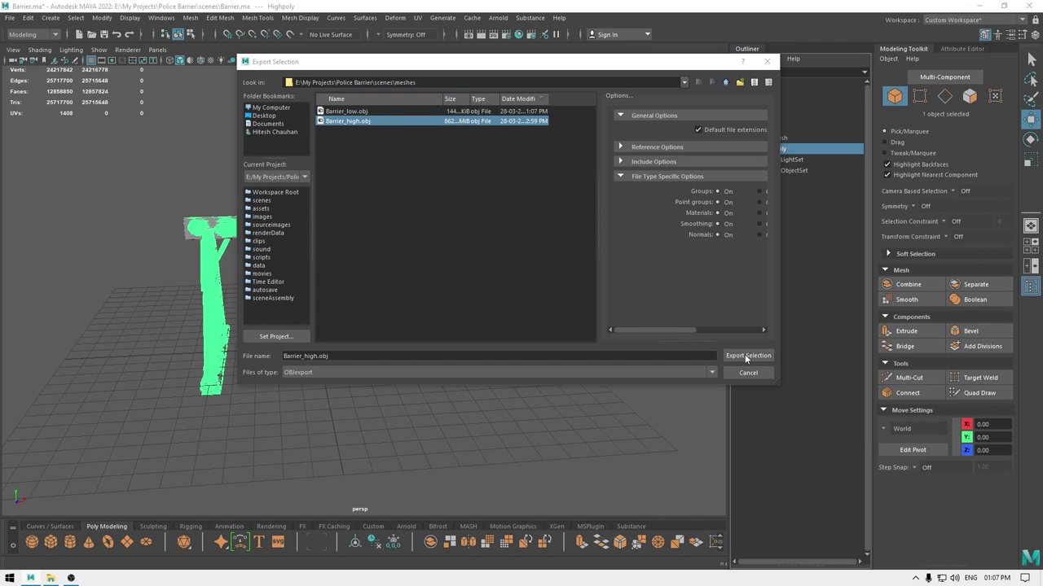
pyautogui.click(748, 356)
pyautogui.click(505, 268)
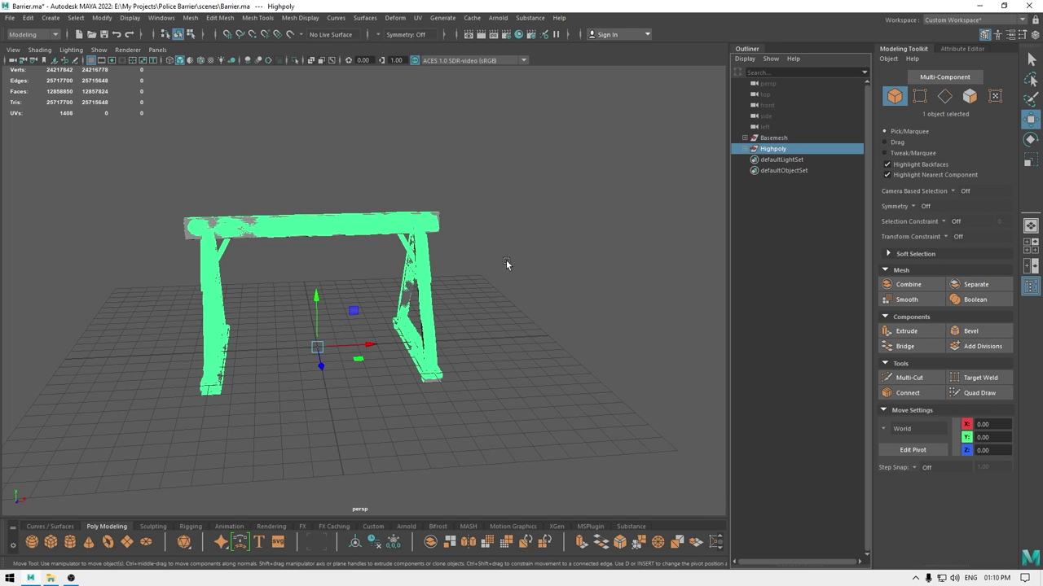
pyautogui.click(505, 263)
pyautogui.hotkey('ctrl', 's')
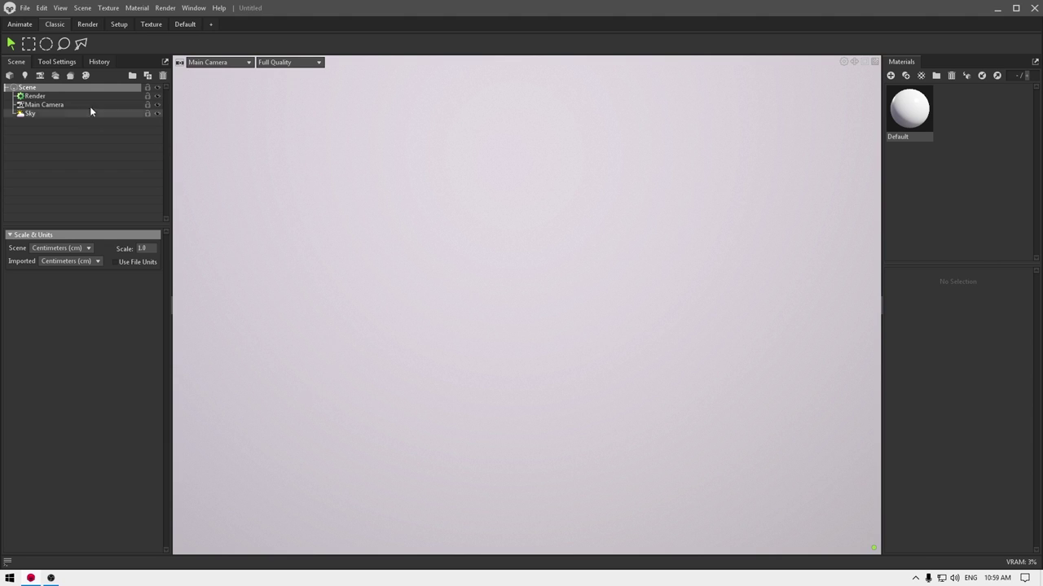
# Switch to Marmoset Toolbag and import Barrier_high and Barrier_low from the Police Barrier project's scenes/meshes folder on drive E.
pyautogui.click(10, 76)
pyautogui.scroll(-1, 52, 175)
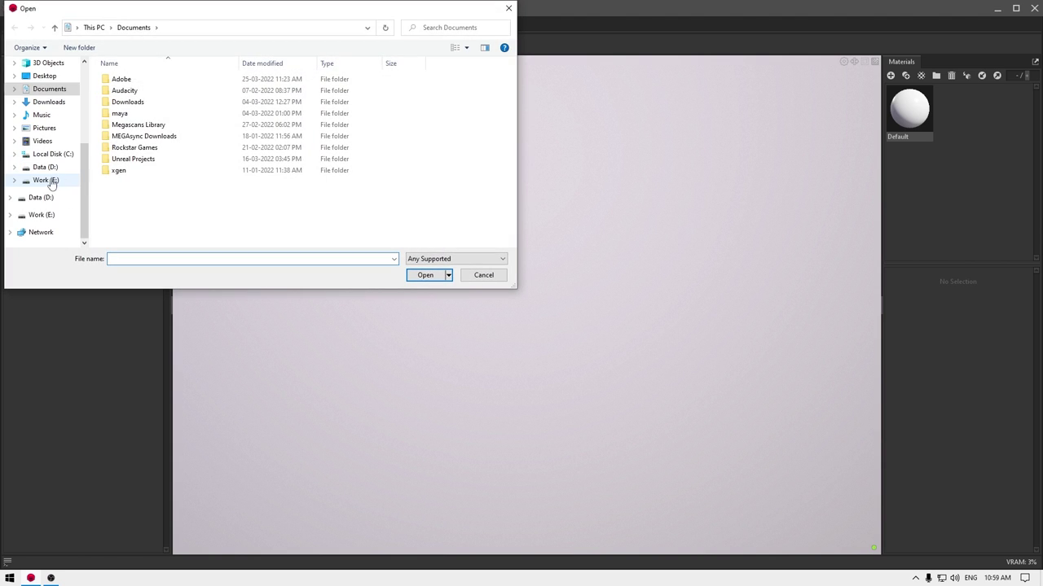
pyautogui.click(47, 180)
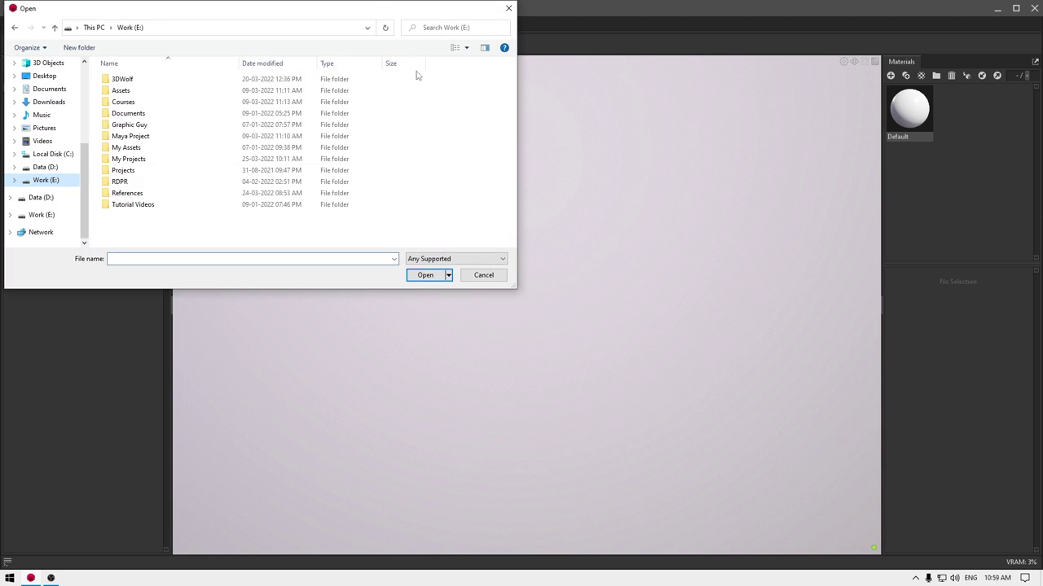
pyautogui.doubleClick(139, 160)
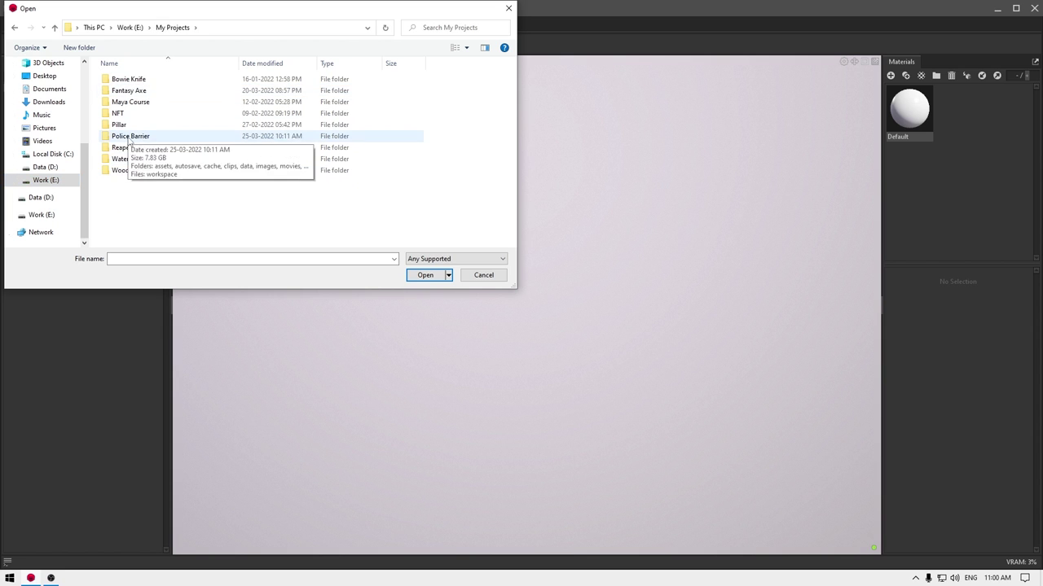
pyautogui.doubleClick(130, 136)
pyautogui.doubleClick(124, 180)
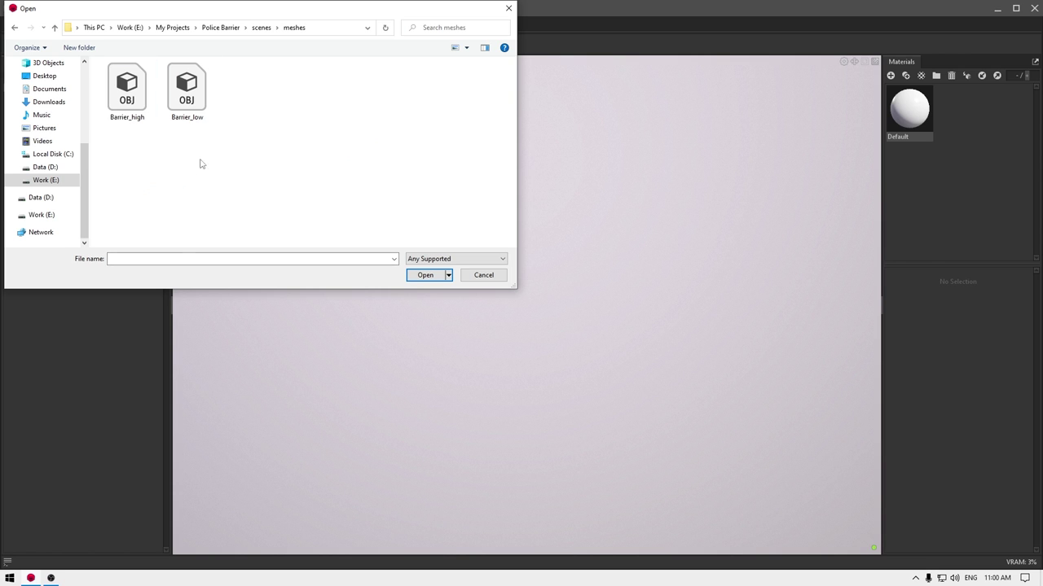
pyautogui.moveTo(234, 163); pyautogui.dragTo(98, 63)
pyautogui.click(424, 275)
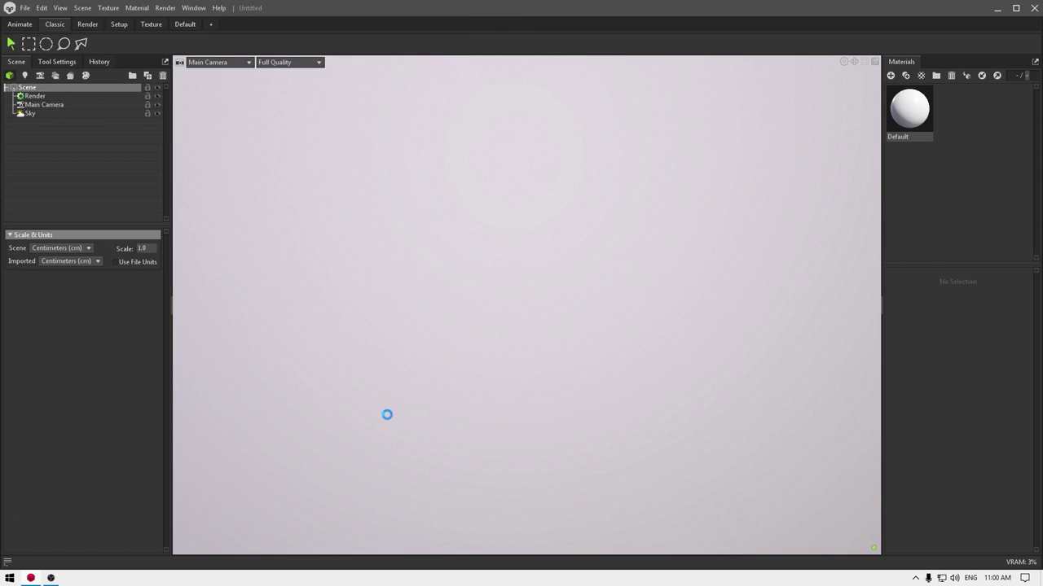
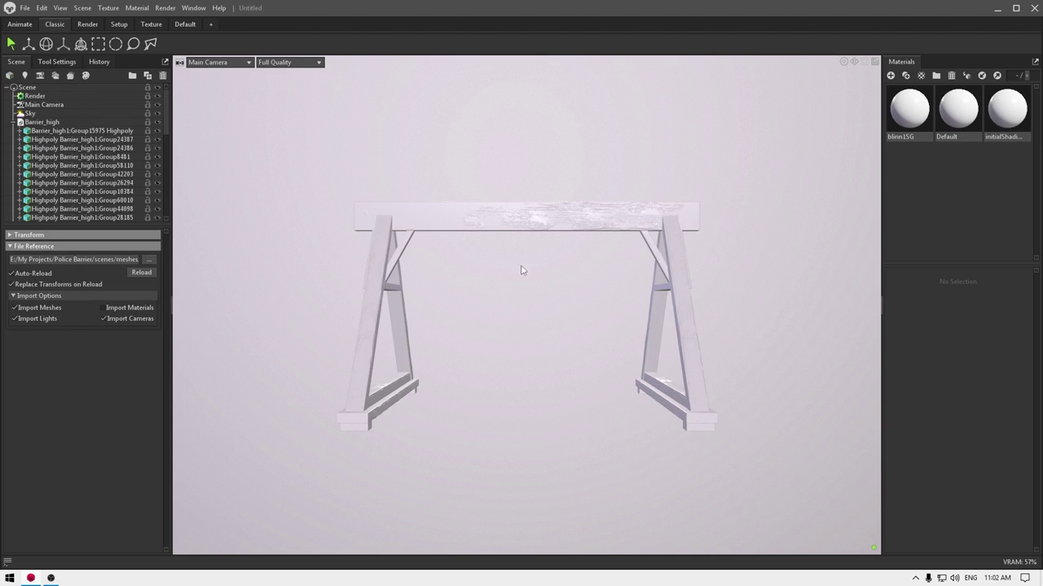
# Collapse the Barrier_high and Barrier_low hierarchies and add a bake project to the scene.
pyautogui.moveTo(527, 289)
pyautogui.mouseDown()
pyautogui.moveTo(549, 312)
pyautogui.moveTo(522, 295)
pyautogui.mouseUp()
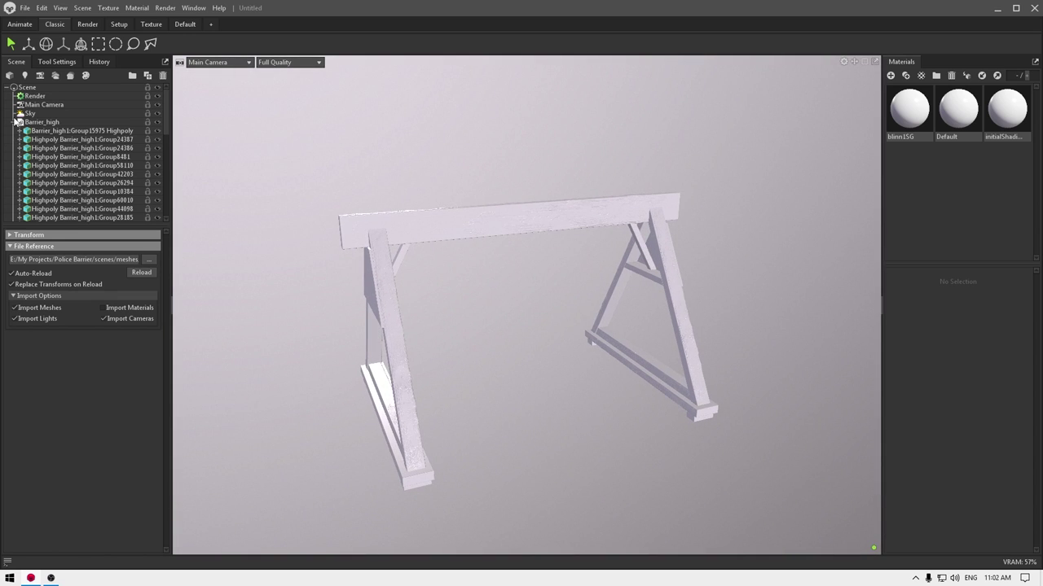
pyautogui.click(14, 122)
pyautogui.click(13, 130)
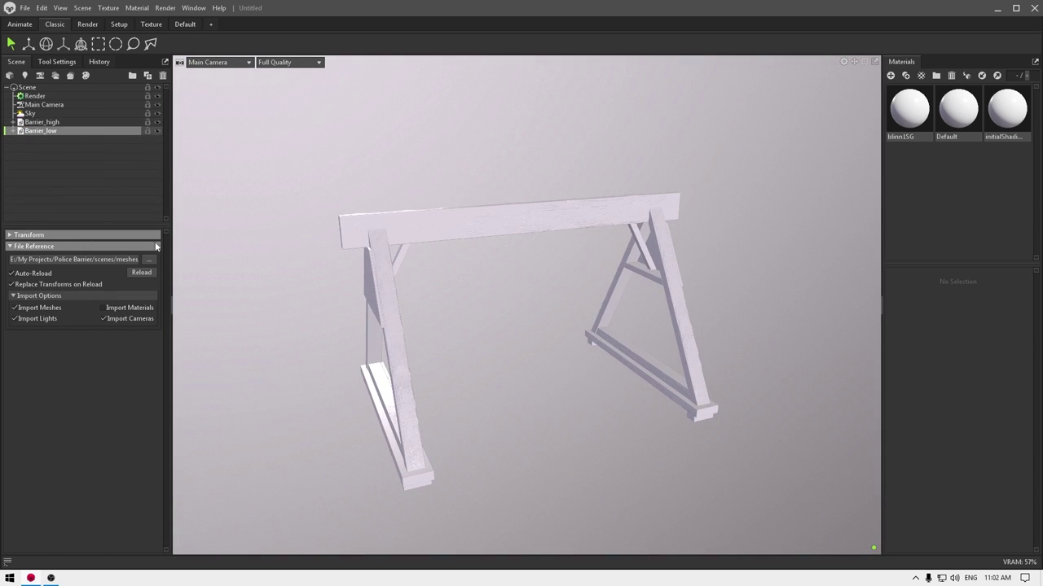
pyautogui.click(10, 86)
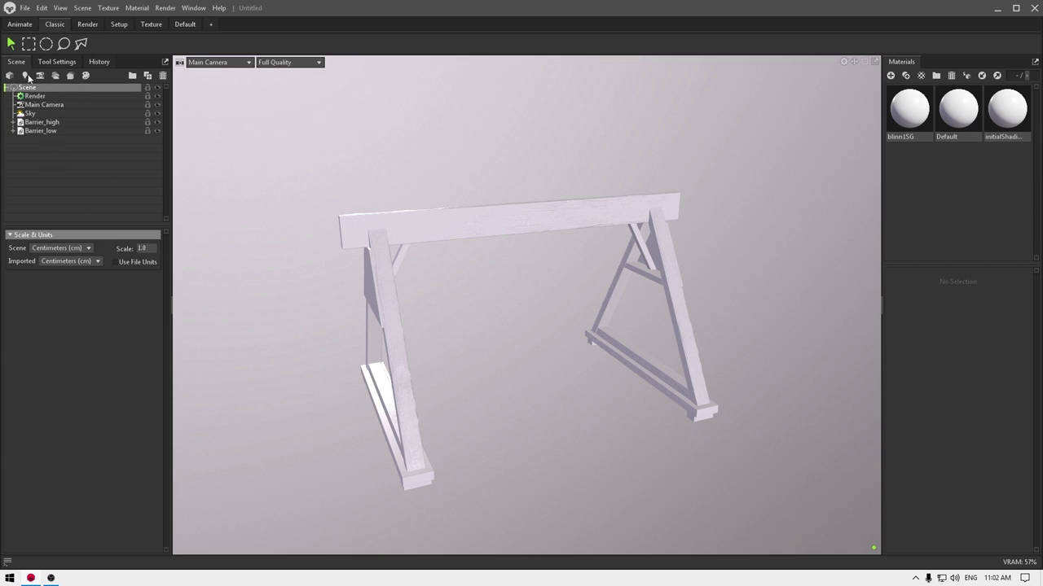
pyautogui.click(70, 76)
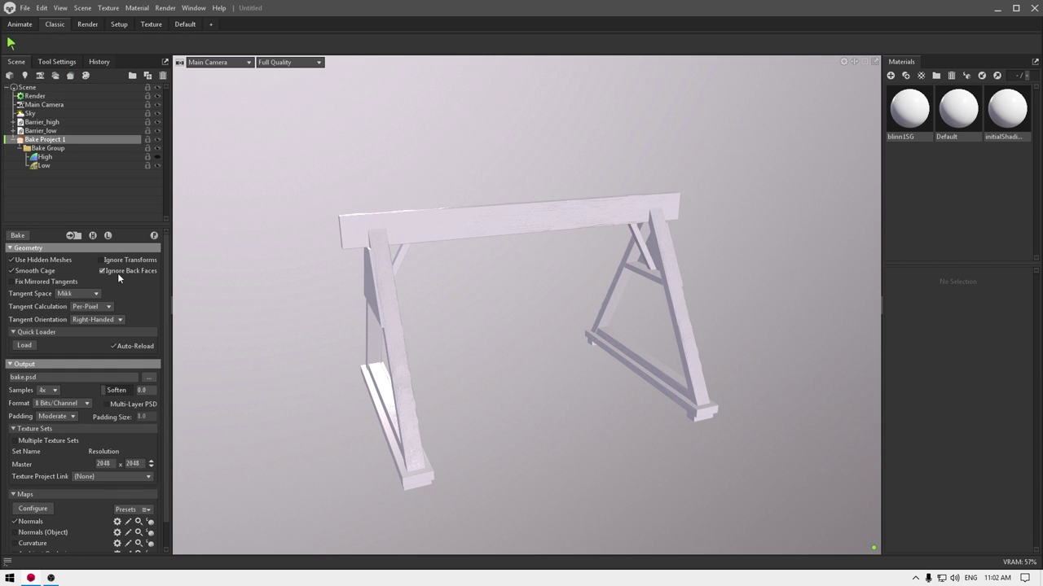
# Place Barrier_low in the bake group's Low slot and Barrier_high in its High slot.
pyautogui.click(41, 132)
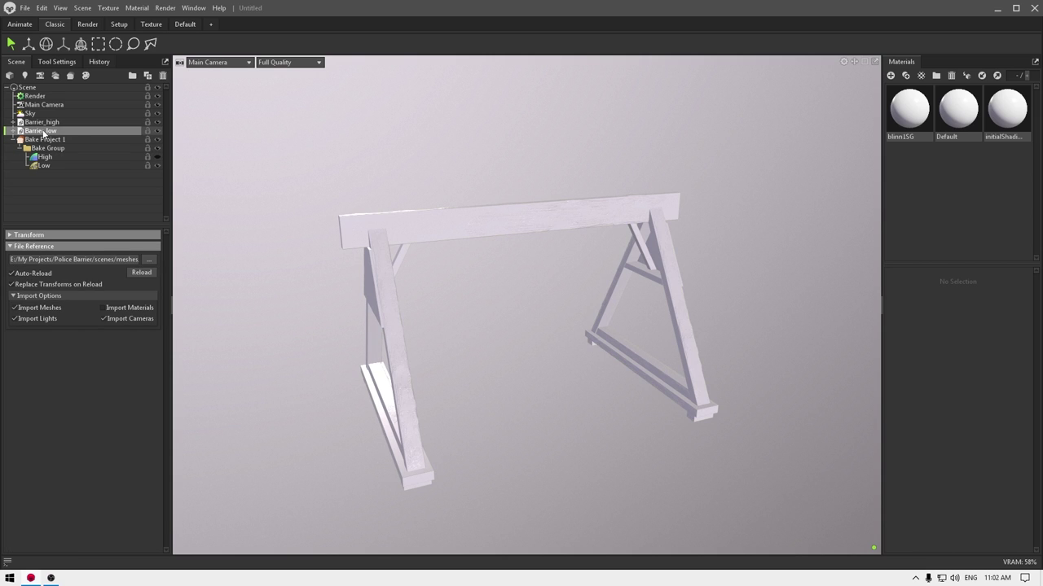
pyautogui.moveTo(64, 161); pyautogui.dragTo(47, 168)
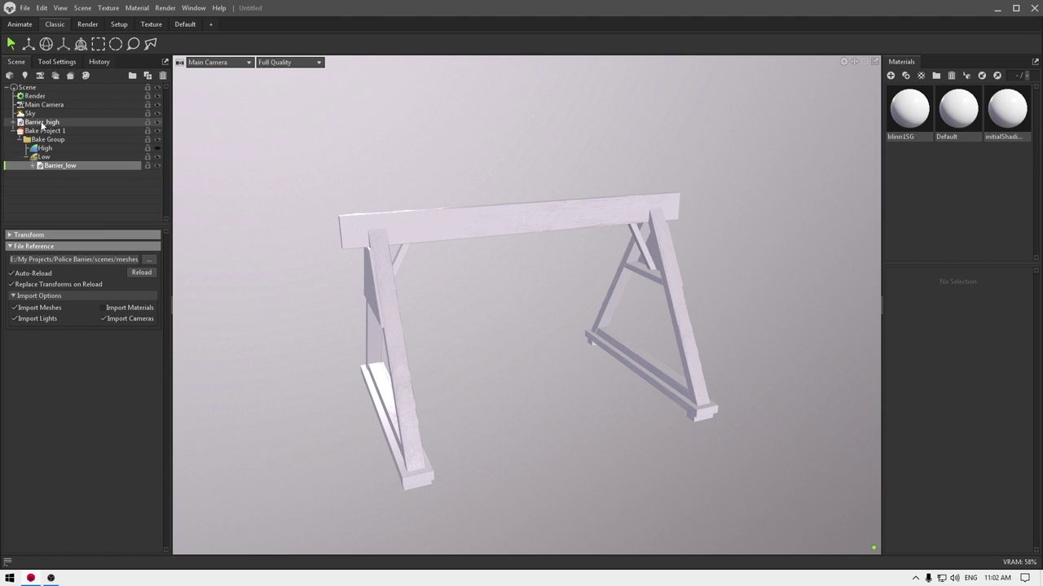
pyautogui.moveTo(42, 126); pyautogui.dragTo(45, 150)
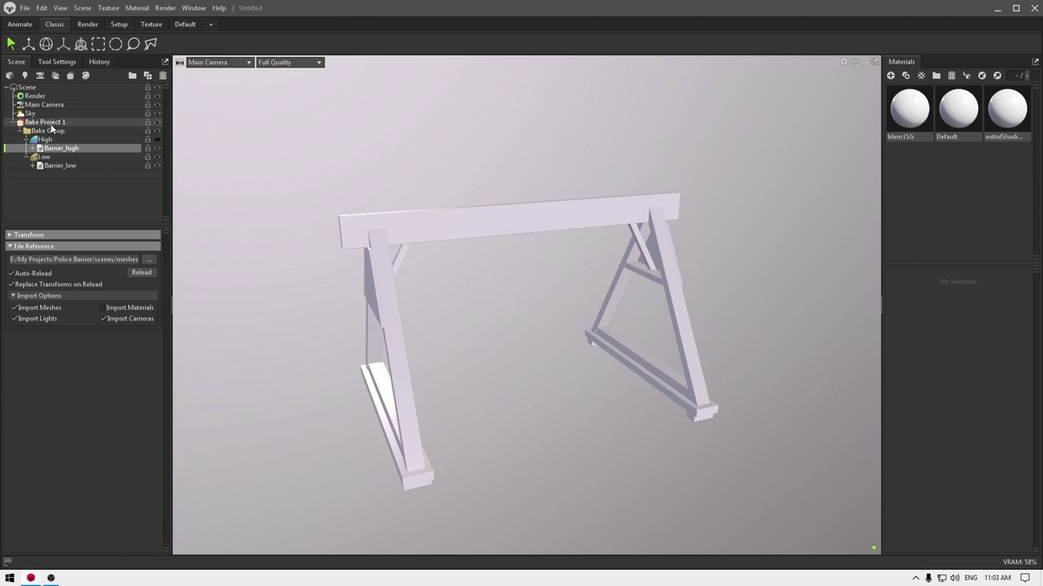
# Set the tangent space of Bake Project 1 to Maya.
pyautogui.click(49, 123)
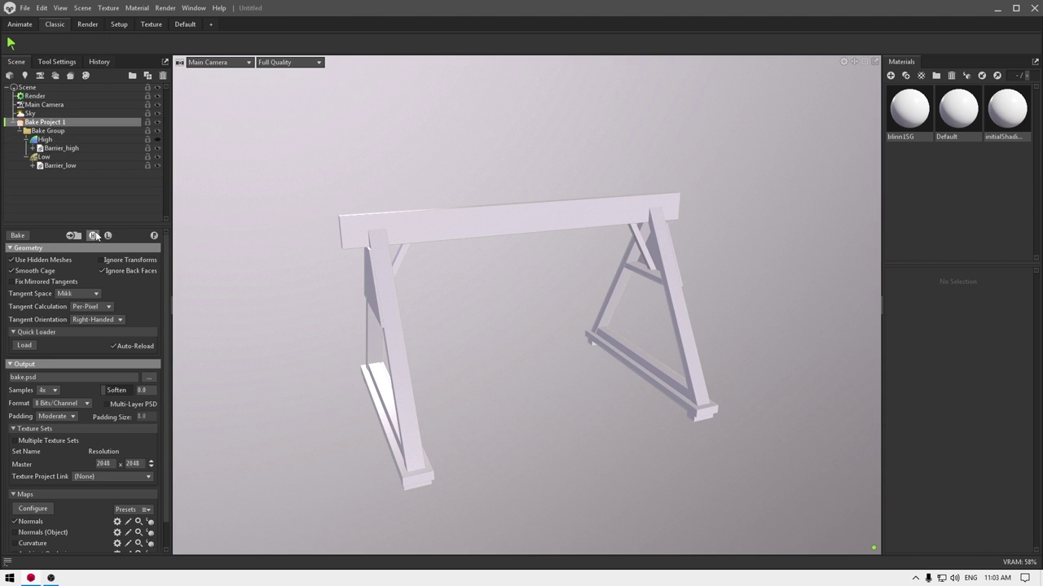
pyautogui.click(81, 293)
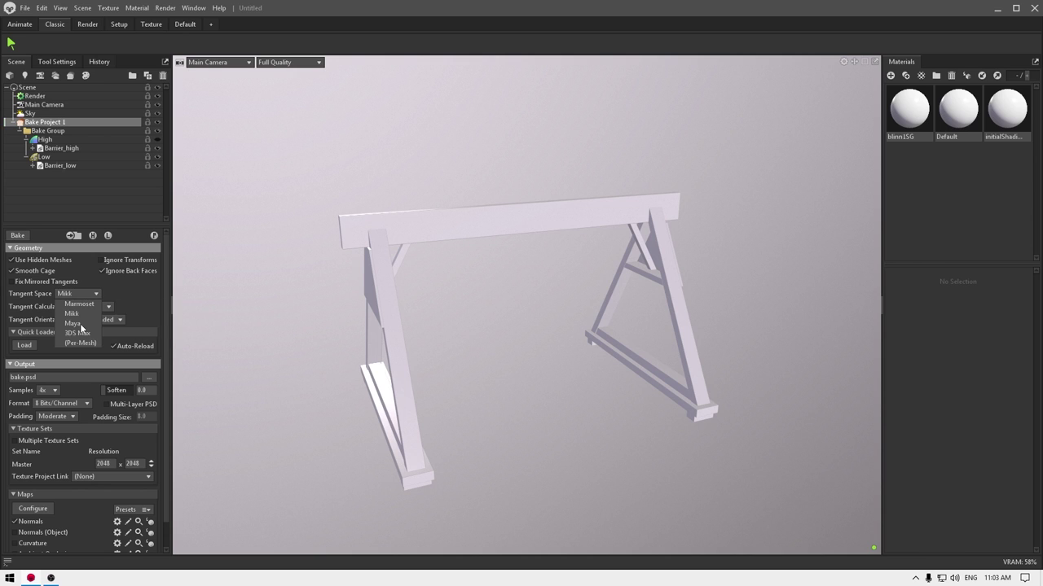
pyautogui.click(79, 323)
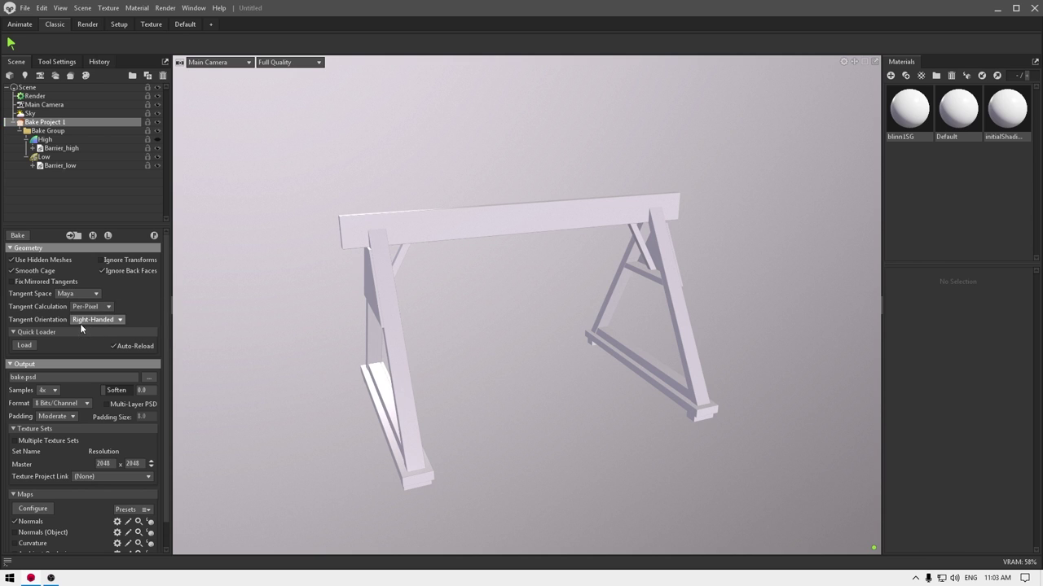
# Enable the Ambient Occlusion map in addition to Normals in the bake project's map list.
pyautogui.scroll(-1, 107, 417)
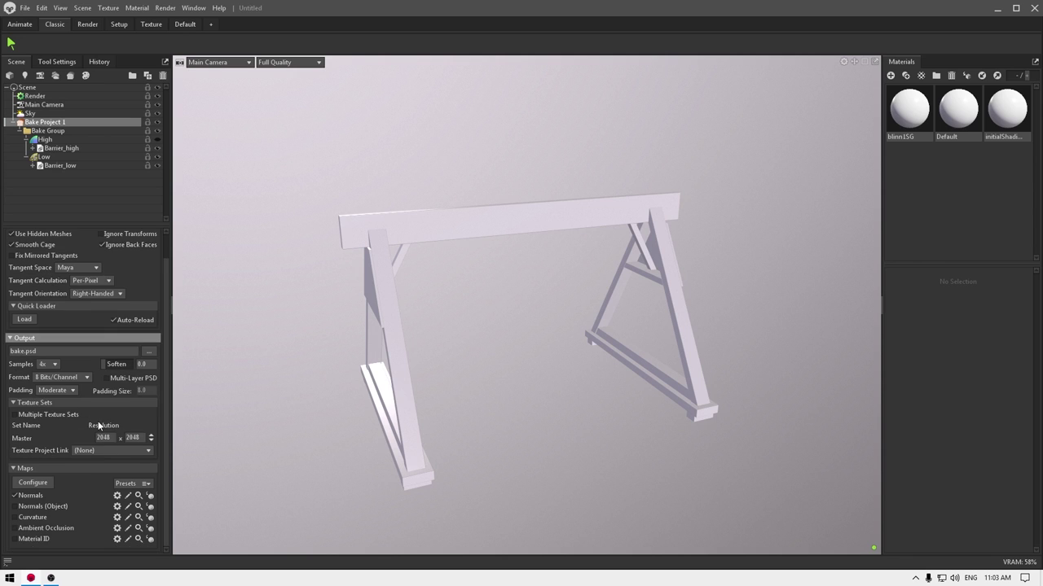
pyautogui.click(34, 538)
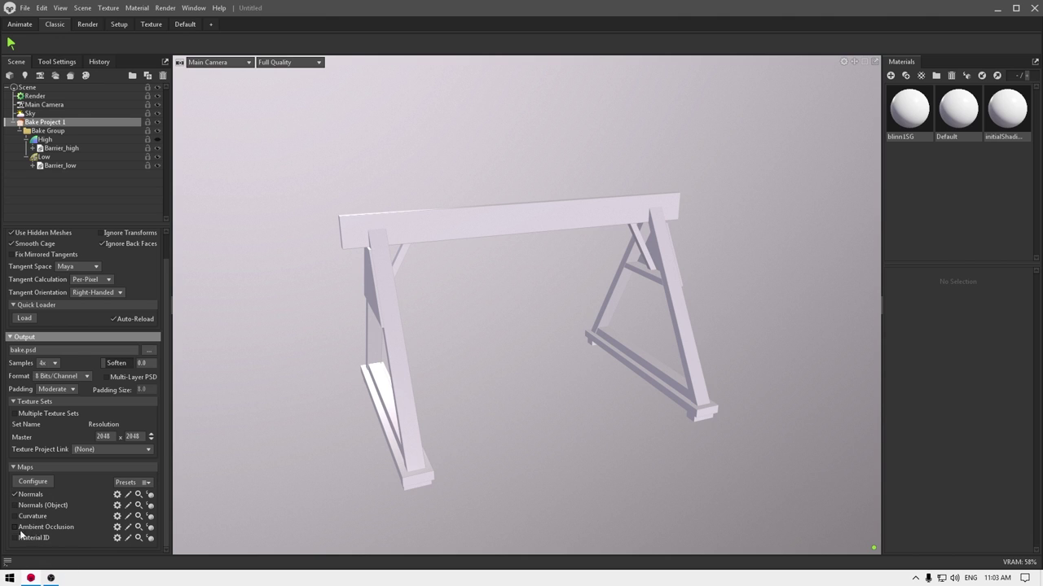
pyautogui.click(15, 527)
pyautogui.scroll(2, 80, 361)
# Set the bake output to a Photoshop document named Barrier in My Projects/Police Barrier/images on drive E and run the bake.
pyautogui.click(148, 378)
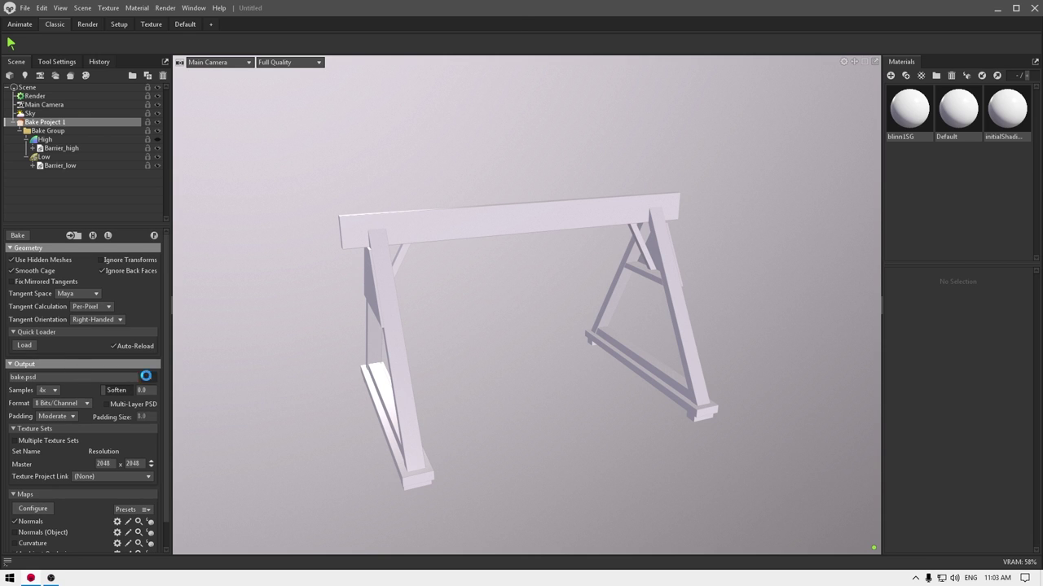
pyautogui.click(45, 199)
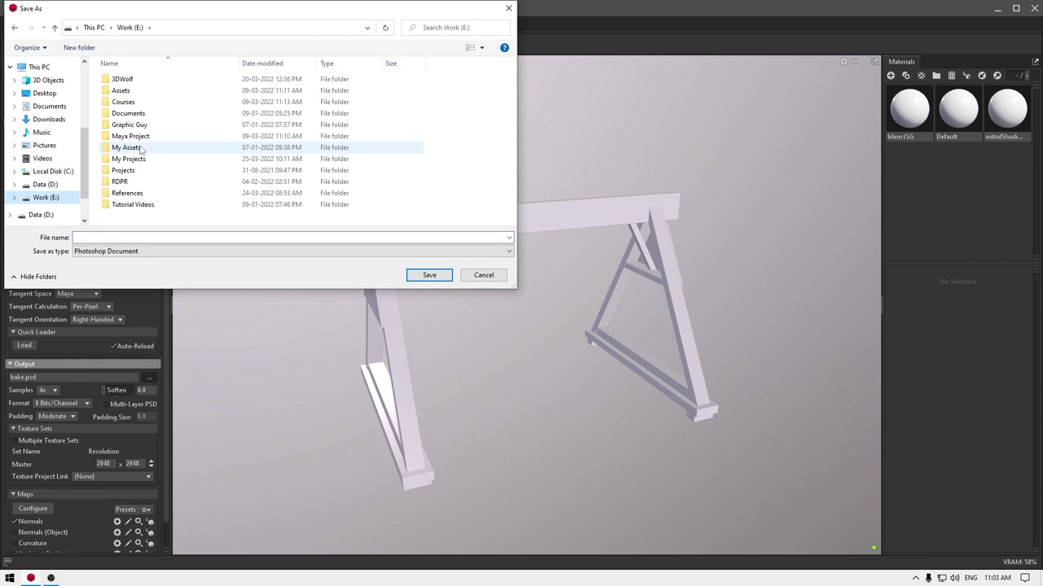
pyautogui.click(137, 160)
pyautogui.doubleClick(137, 159)
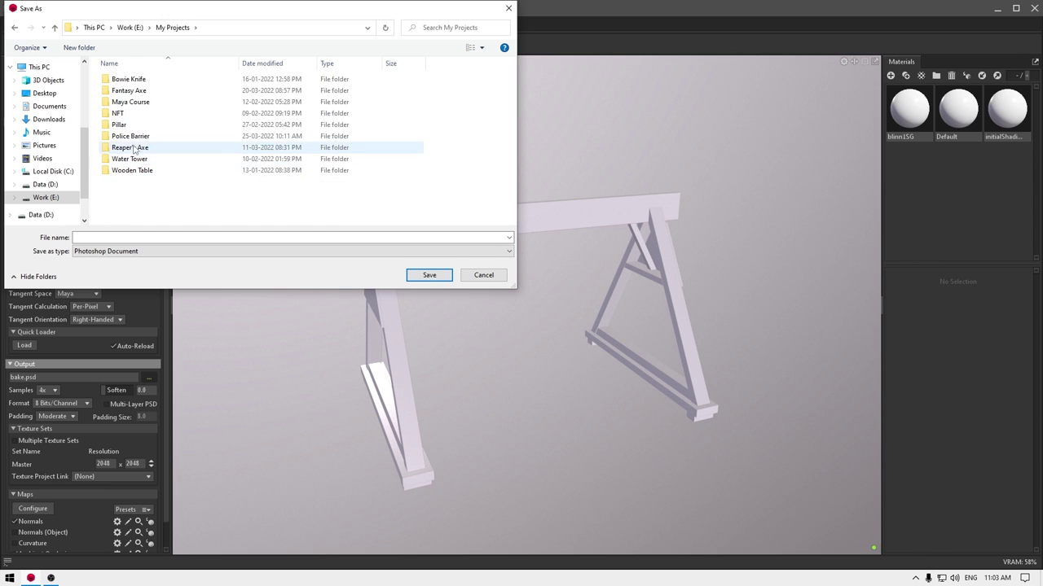
pyautogui.doubleClick(132, 137)
pyautogui.doubleClick(131, 138)
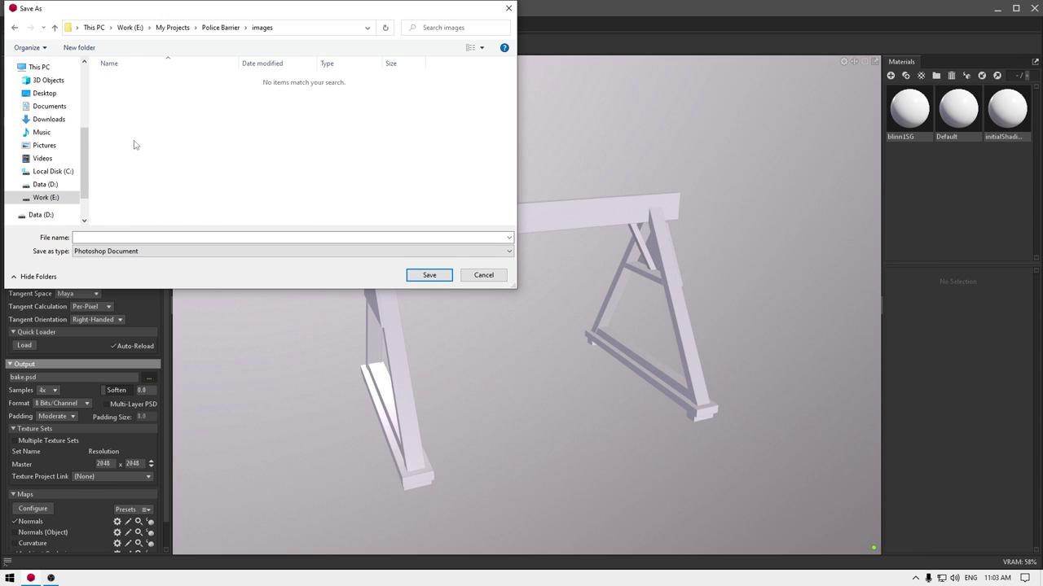
pyautogui.click(327, 240)
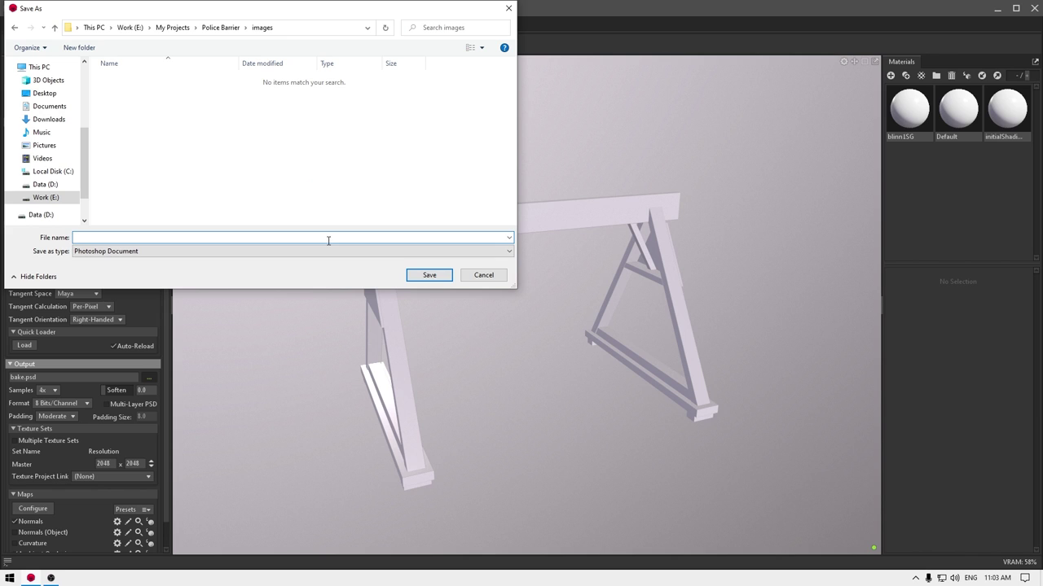
pyautogui.write('Barrier')
pyautogui.press('Return')
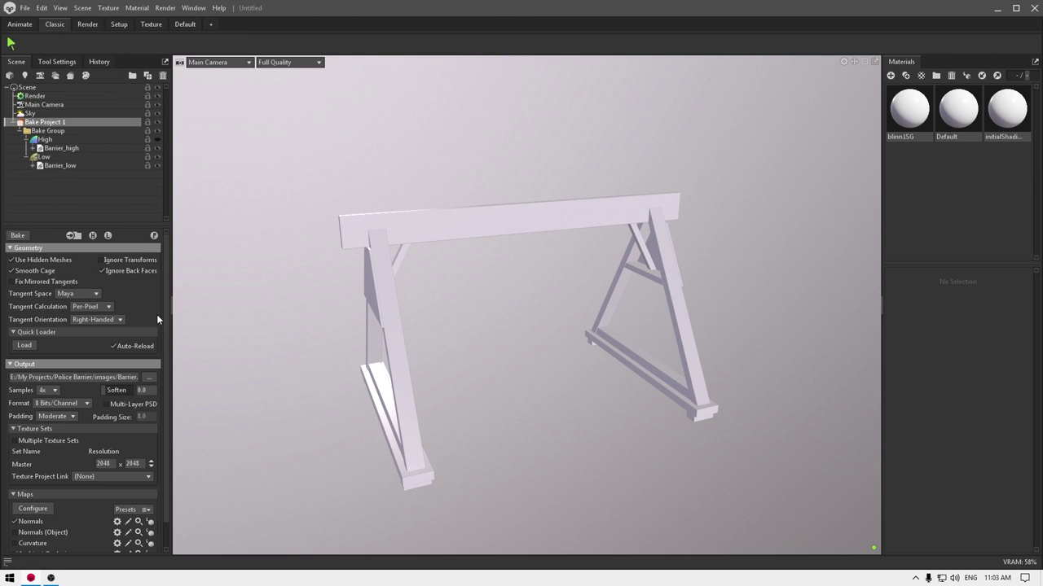
pyautogui.click(25, 237)
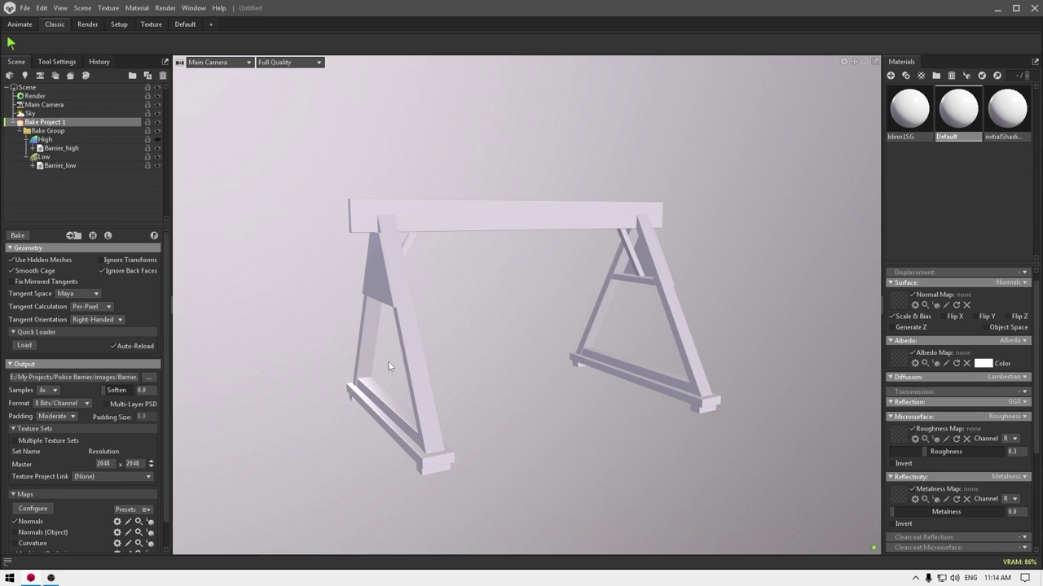
# Switch to File Explorer and open My Projects/Police Barrier/images on drive E to check the baked maps.
pyautogui.press('super+e')
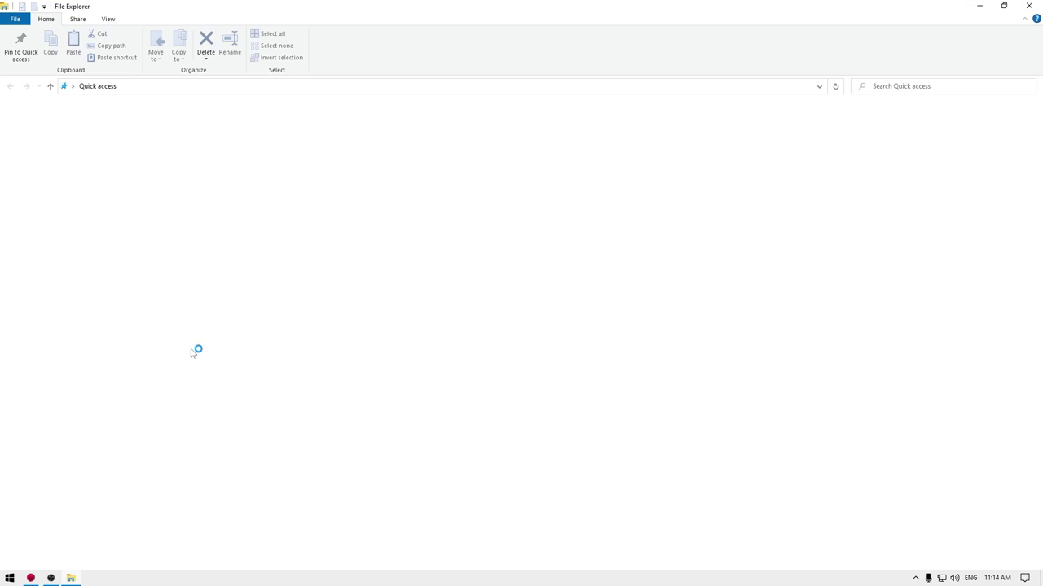
pyautogui.click(38, 417)
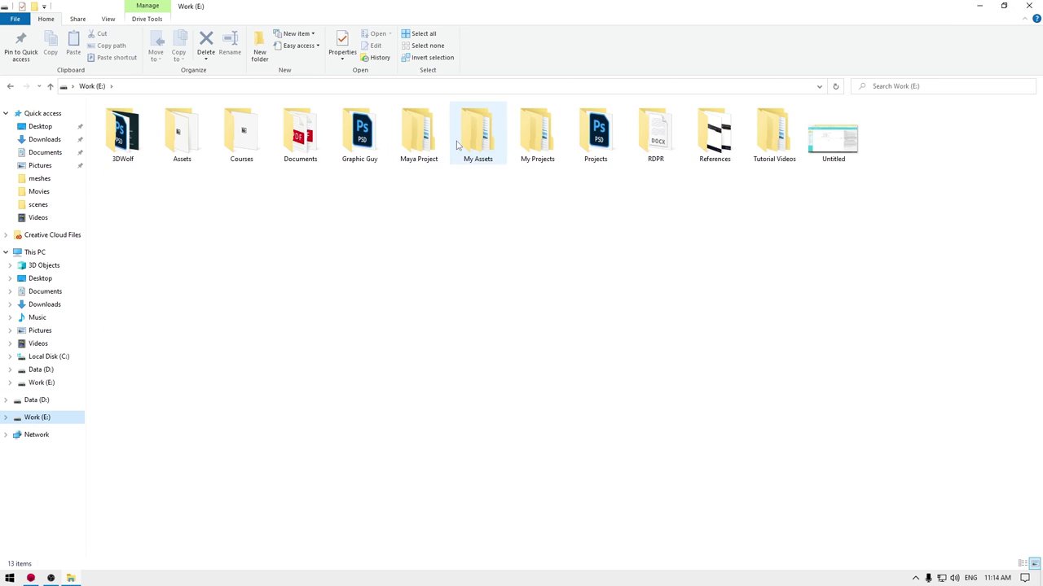
pyautogui.click(417, 134)
pyautogui.click(513, 148)
pyautogui.doubleClick(513, 148)
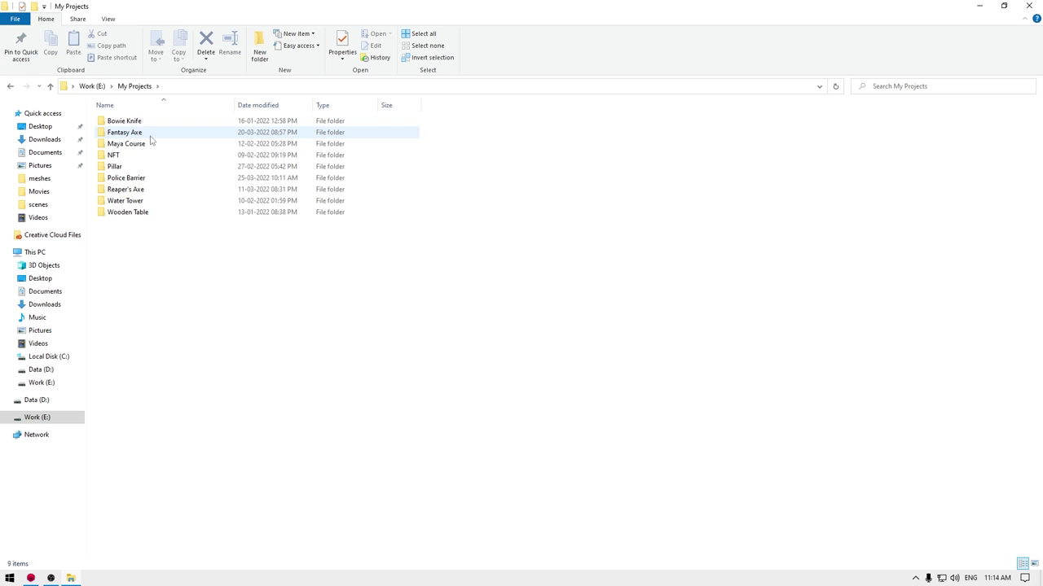
pyautogui.doubleClick(119, 177)
pyautogui.doubleClick(117, 179)
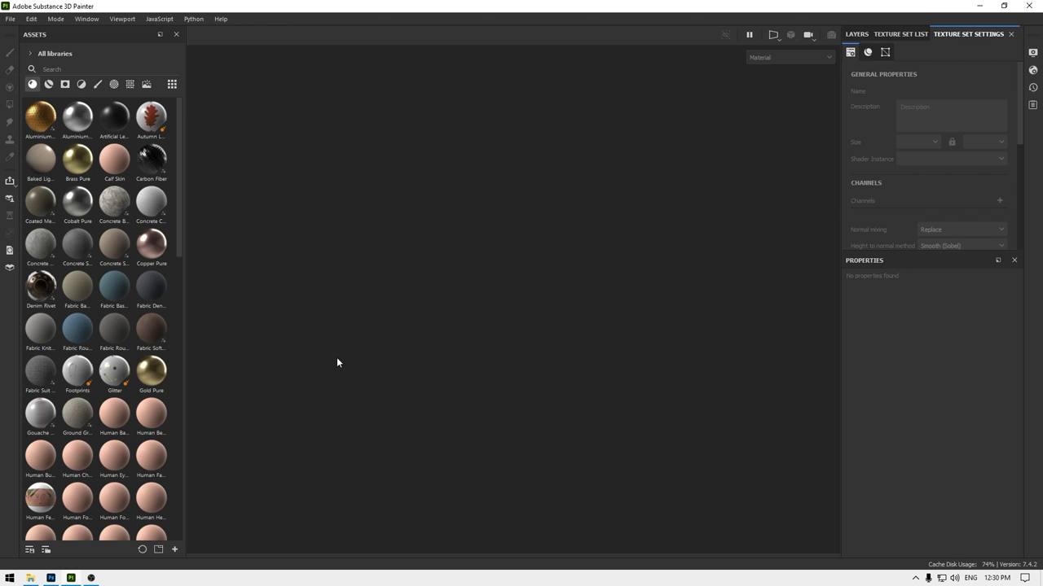
# In Substance 3D Painter, start a new project with Barrier_low.obj from the Police Barrier scenes/meshes folder as its mesh.
pyautogui.hotkey('ctrl', 'n')
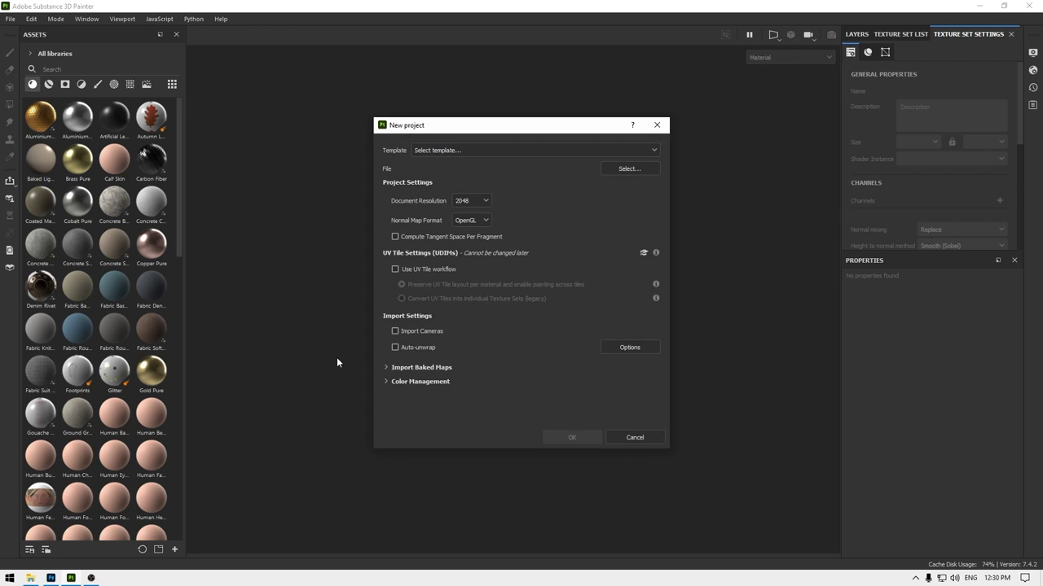
pyautogui.click(646, 172)
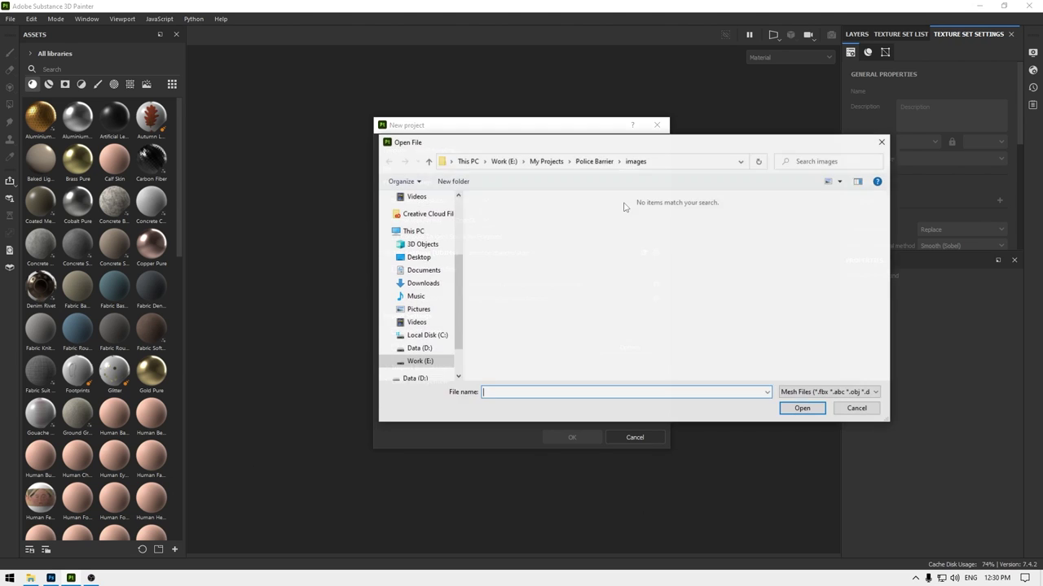
pyautogui.click(588, 163)
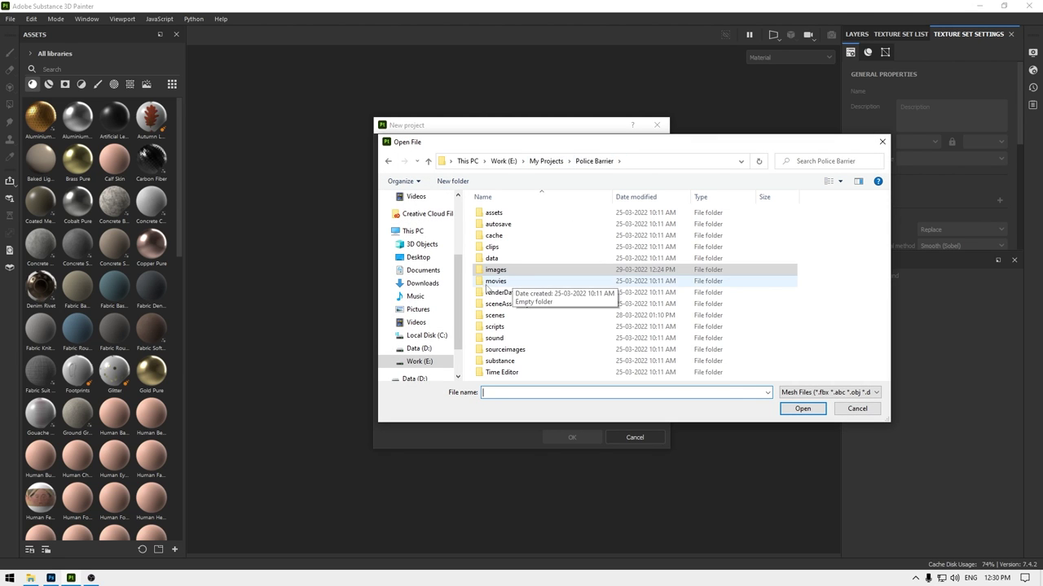
pyautogui.doubleClick(501, 316)
pyautogui.doubleClick(560, 224)
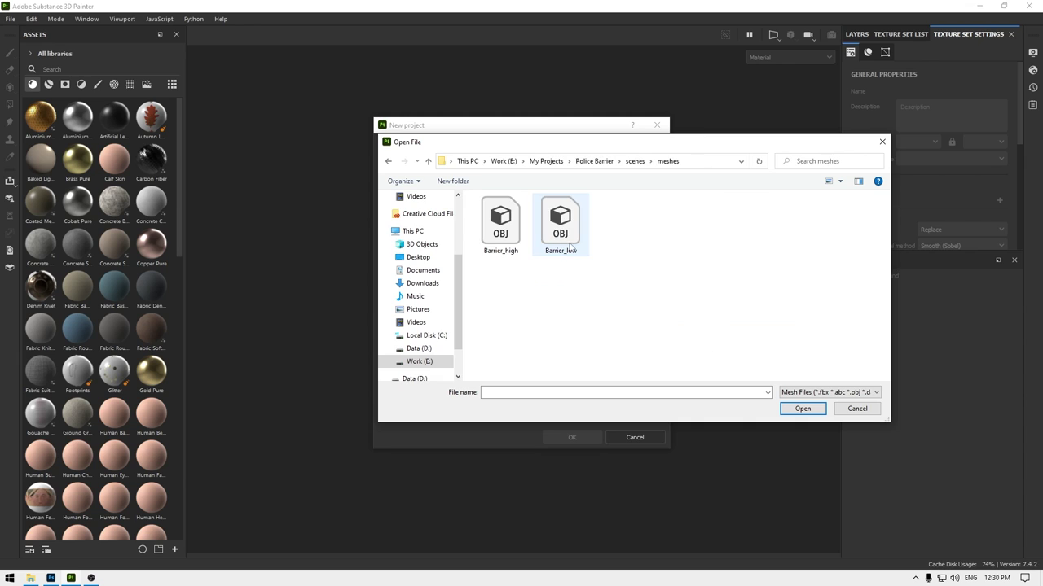
pyautogui.doubleClick(560, 224)
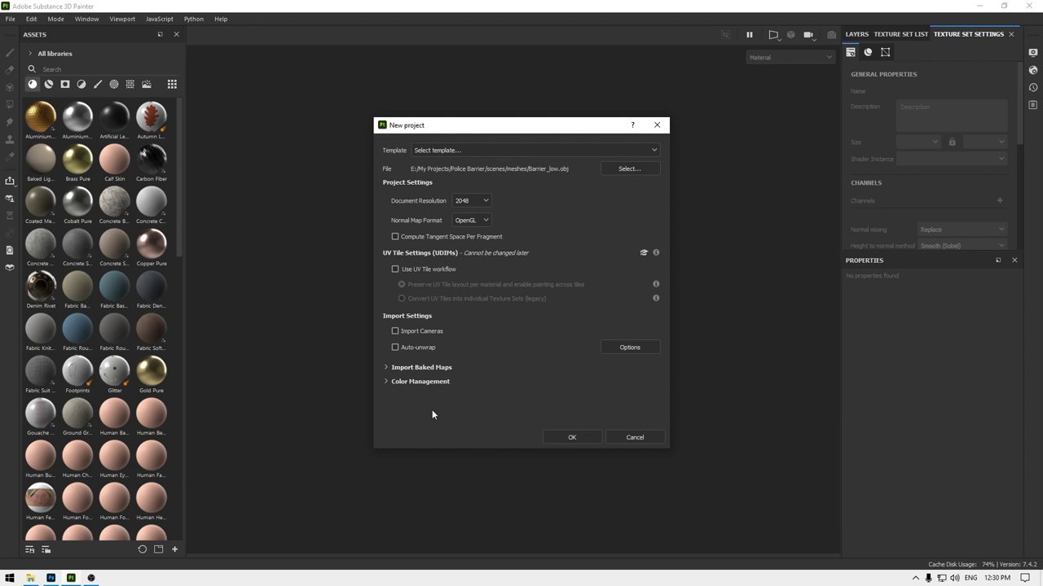
# Add Barrier_ao and Barrier_normal from the Police Barrier images folder as imported baked maps and create the project.
pyautogui.click(431, 368)
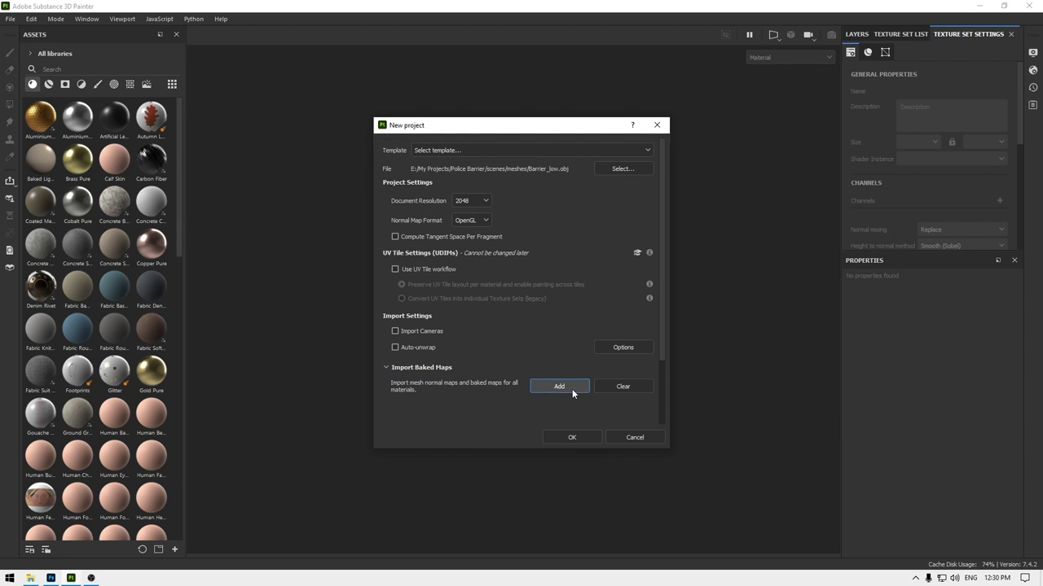
pyautogui.click(571, 388)
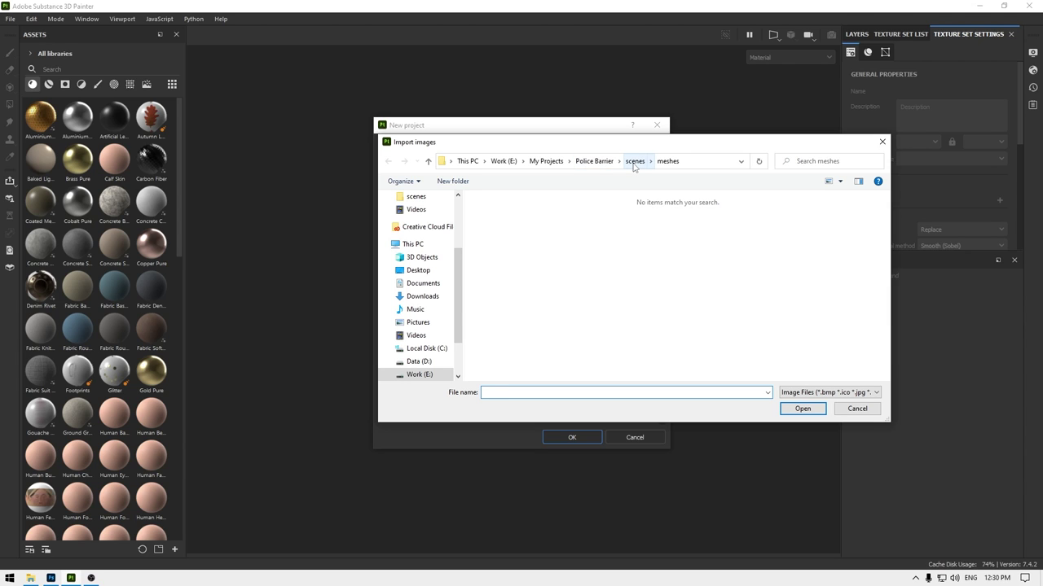
pyautogui.click(594, 161)
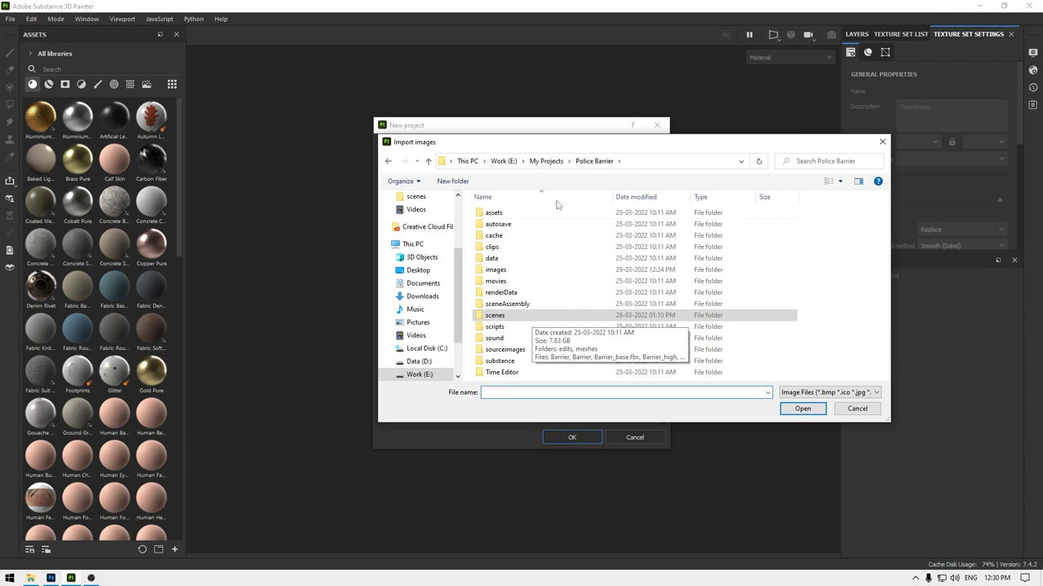
pyautogui.doubleClick(518, 270)
pyautogui.moveTo(497, 273); pyautogui.dragTo(636, 199)
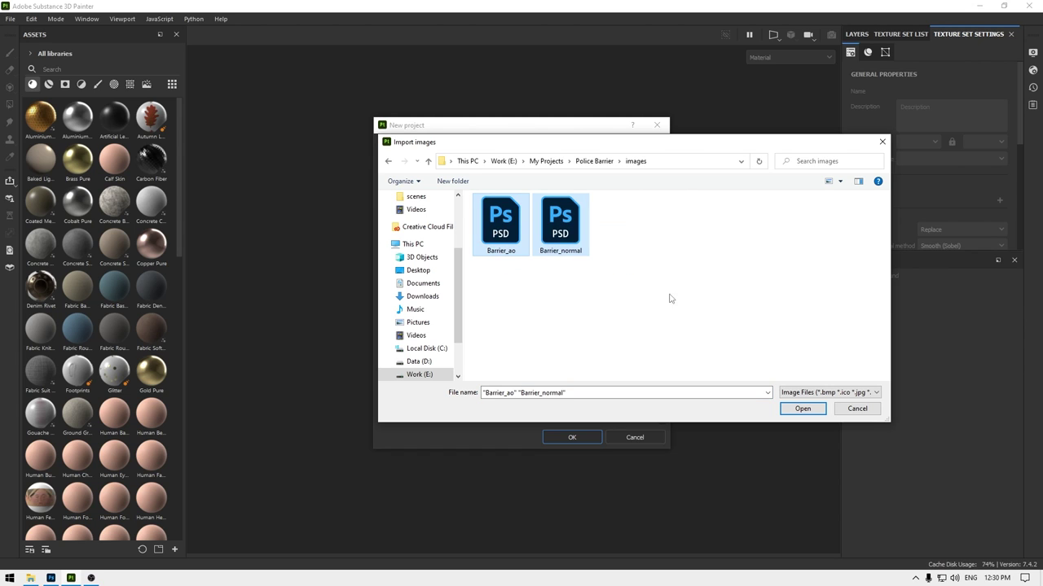
pyautogui.click(802, 409)
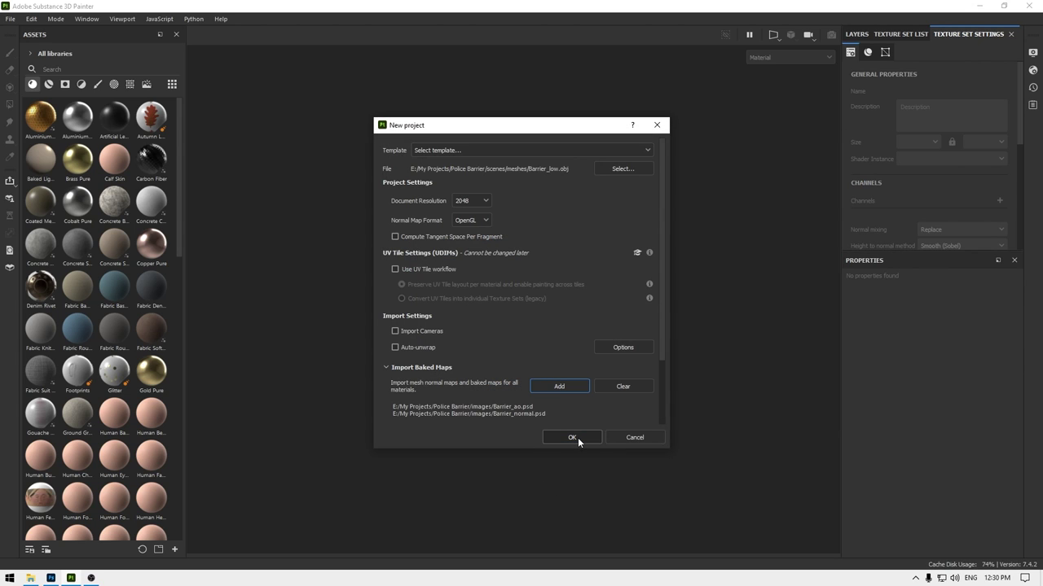
pyautogui.click(571, 437)
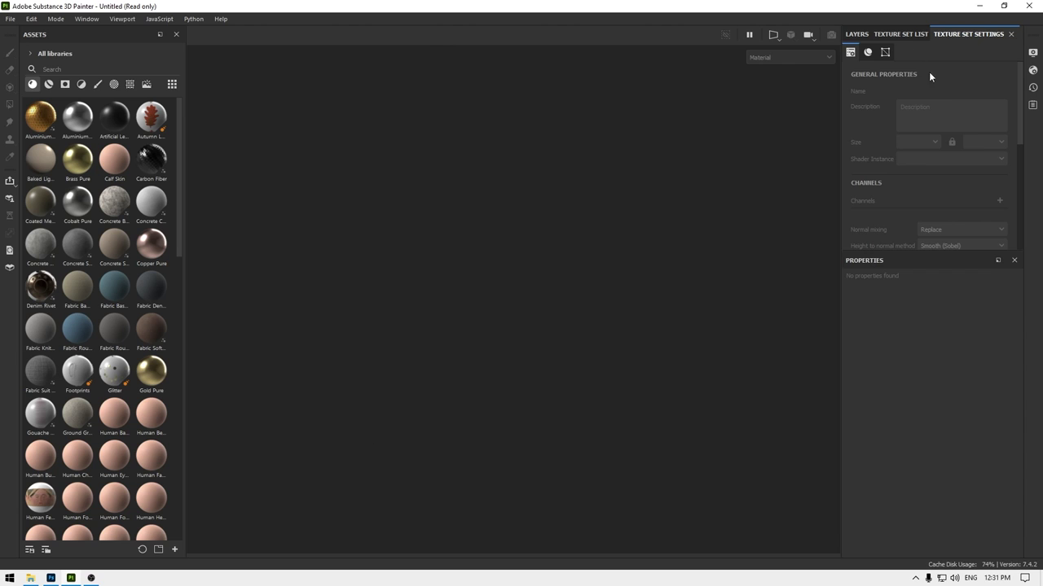
# Bake all seven mesh maps for the barrier with an output size of 2048.
pyautogui.scroll(-2, 513, 237)
pyautogui.keyDown('alt'); pyautogui.moveTo(503, 230); pyautogui.dragTo(563, 299); pyautogui.keyUp('alt')
pyautogui.moveTo(664, 238)
pyautogui.keyDown('alt'); pyautogui.mouseDown()
pyautogui.moveTo(625, 246)
pyautogui.moveTo(661, 239)
pyautogui.mouseUp(); pyautogui.keyUp('alt')
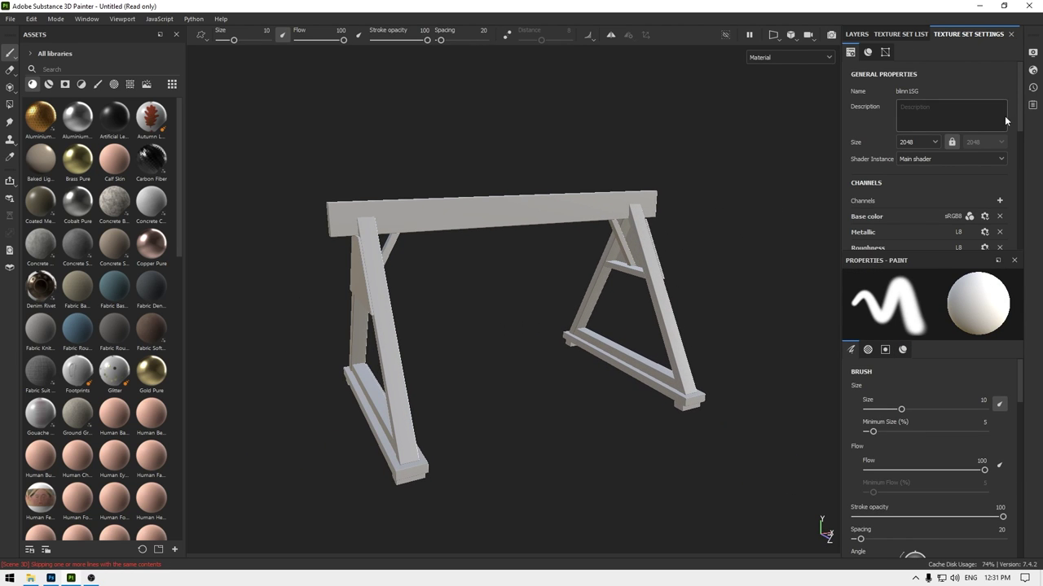
pyautogui.scroll(-5, 1005, 121)
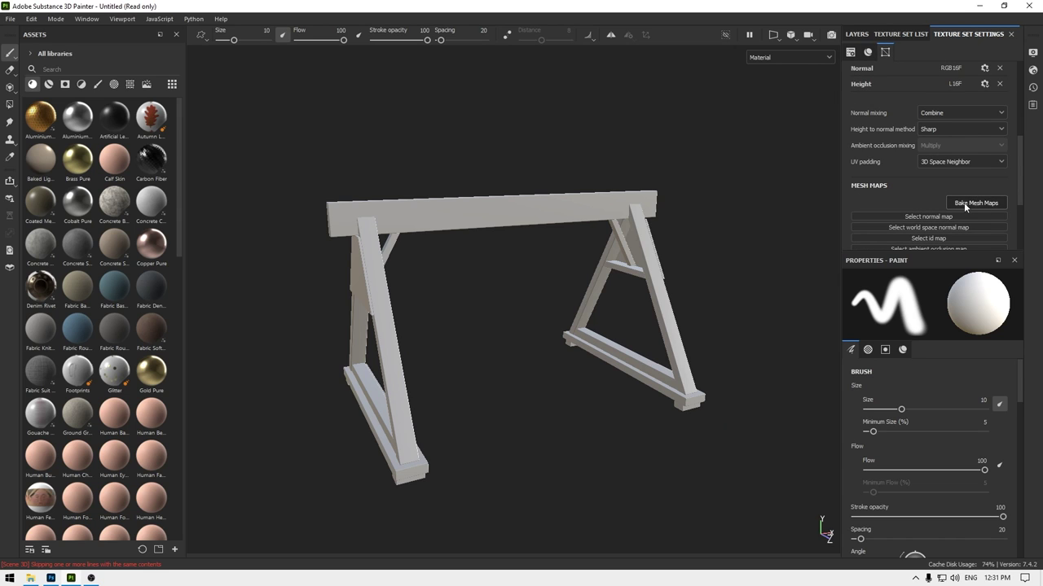
pyautogui.click(966, 203)
pyautogui.click(496, 144)
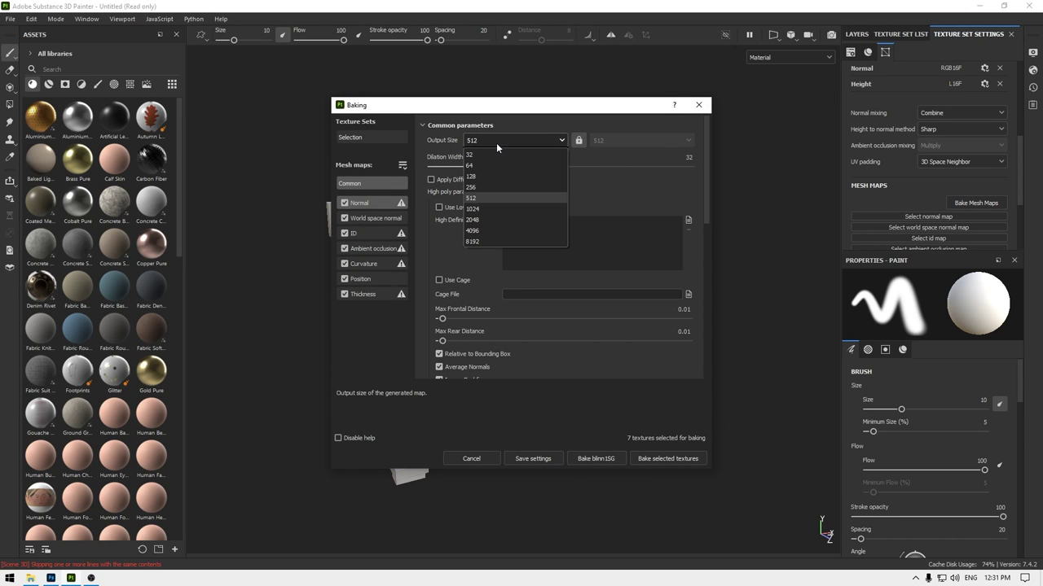
pyautogui.click(492, 219)
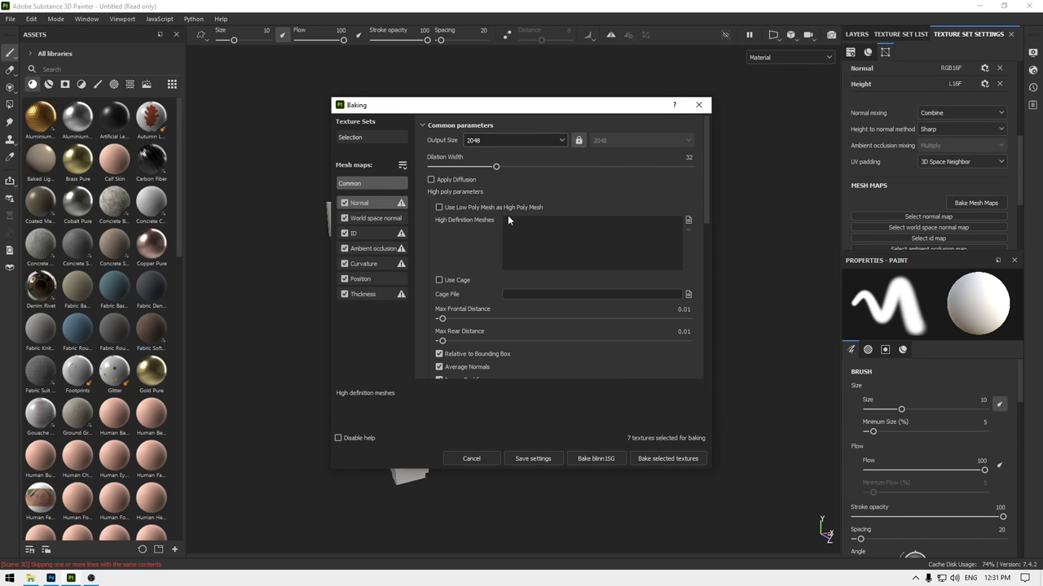
pyautogui.scroll(-4, 613, 356)
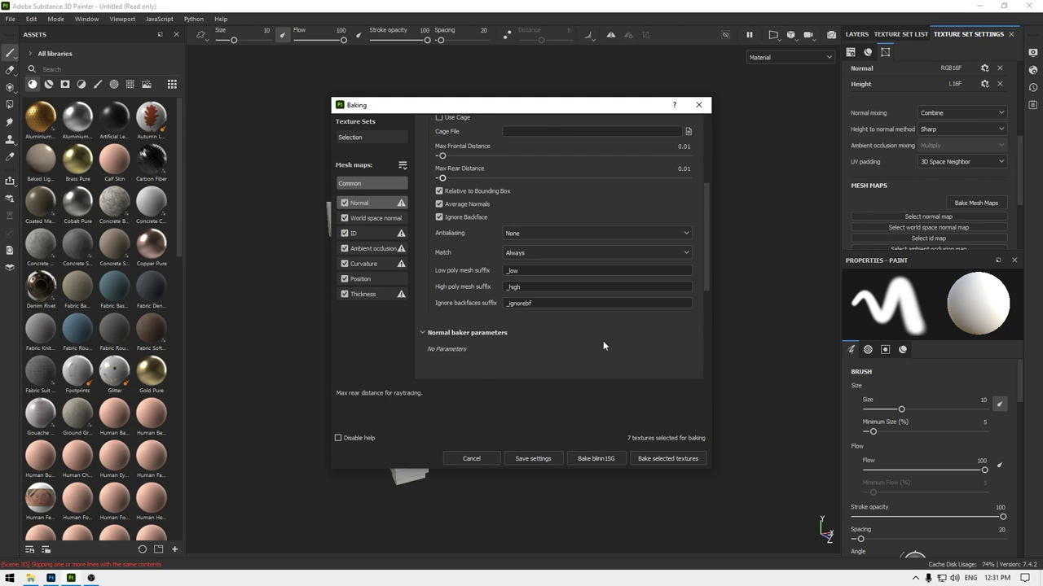
pyautogui.click(660, 459)
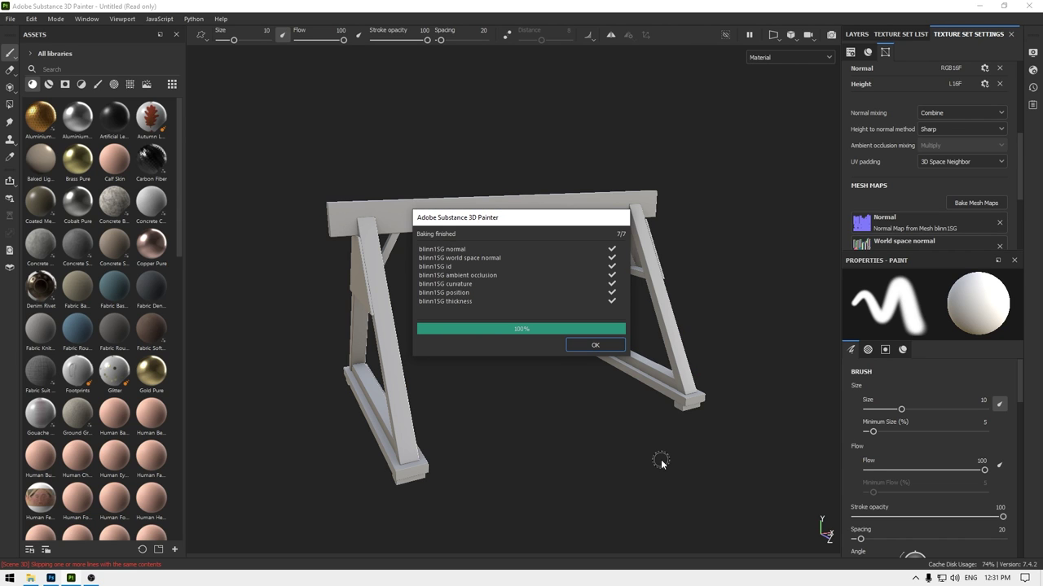
pyautogui.click(613, 349)
# Replace the Normal mesh map with the imported Barrier_normal texture and inspect the surface detail on the barrier.
pyautogui.keyDown('alt'); pyautogui.moveTo(628, 421); pyautogui.dragTo(538, 400); pyautogui.keyUp('alt')
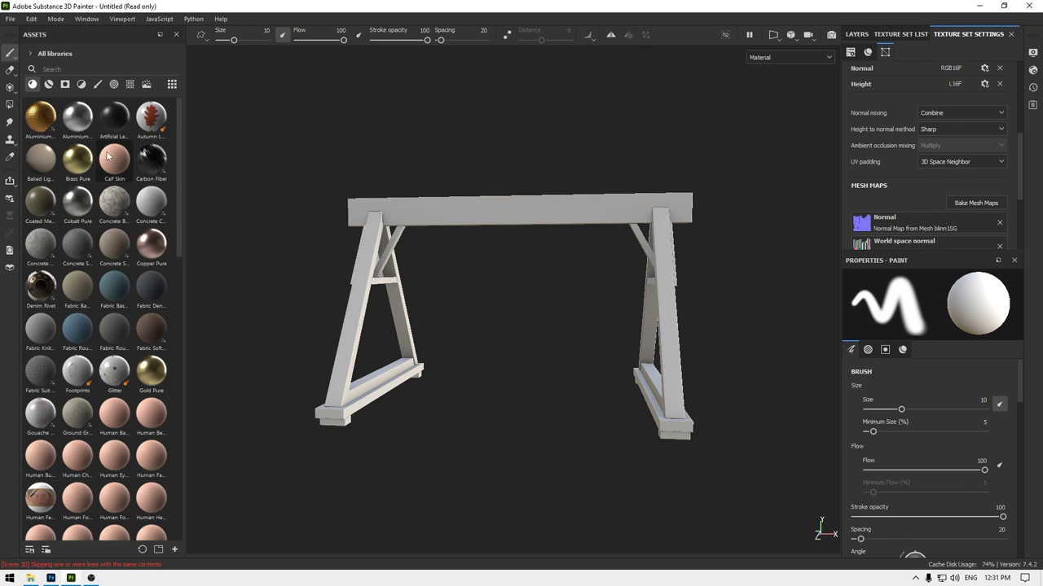
pyautogui.click(114, 84)
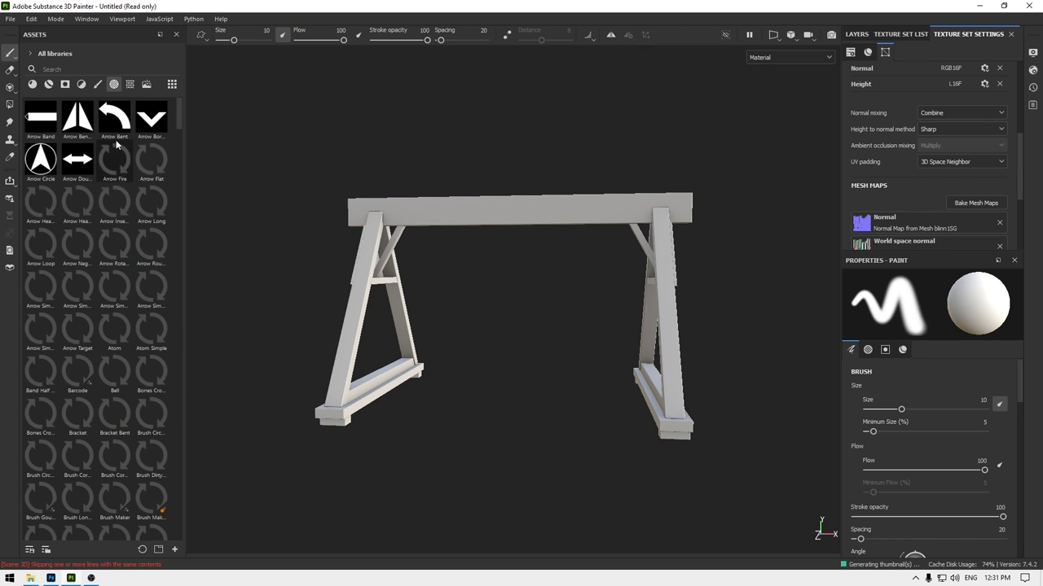
pyautogui.click(130, 84)
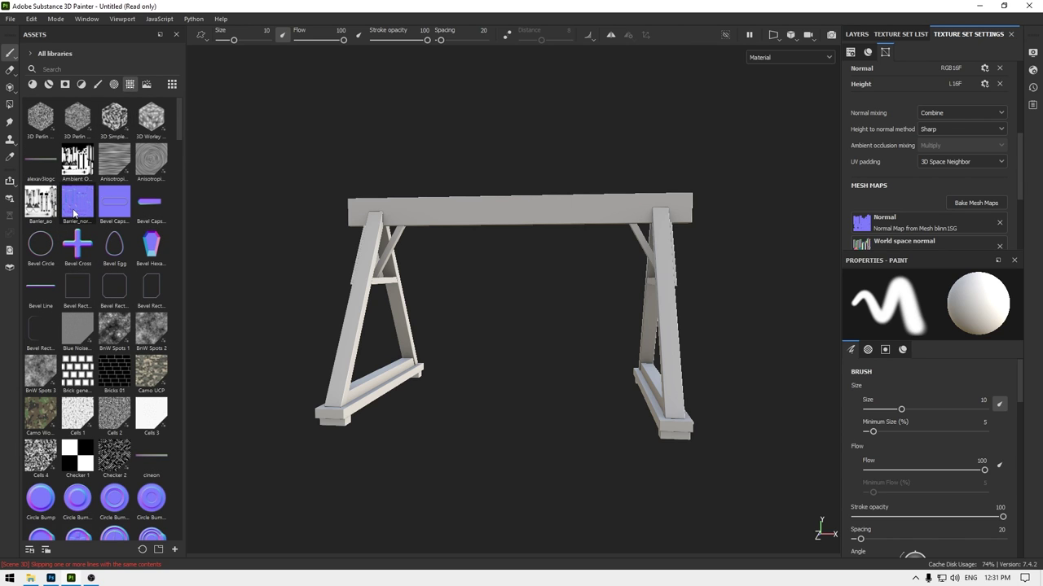
pyautogui.click(80, 206)
pyautogui.moveTo(81, 204); pyautogui.dragTo(919, 228)
pyautogui.scroll(-1, 919, 220)
pyautogui.moveTo(671, 298)
pyautogui.keyDown('alt'); pyautogui.mouseDown()
pyautogui.moveTo(600, 309)
pyautogui.moveTo(724, 298)
pyautogui.moveTo(675, 220)
pyautogui.moveTo(659, 318)
pyautogui.moveTo(567, 256)
pyautogui.mouseUp(); pyautogui.keyUp('alt')
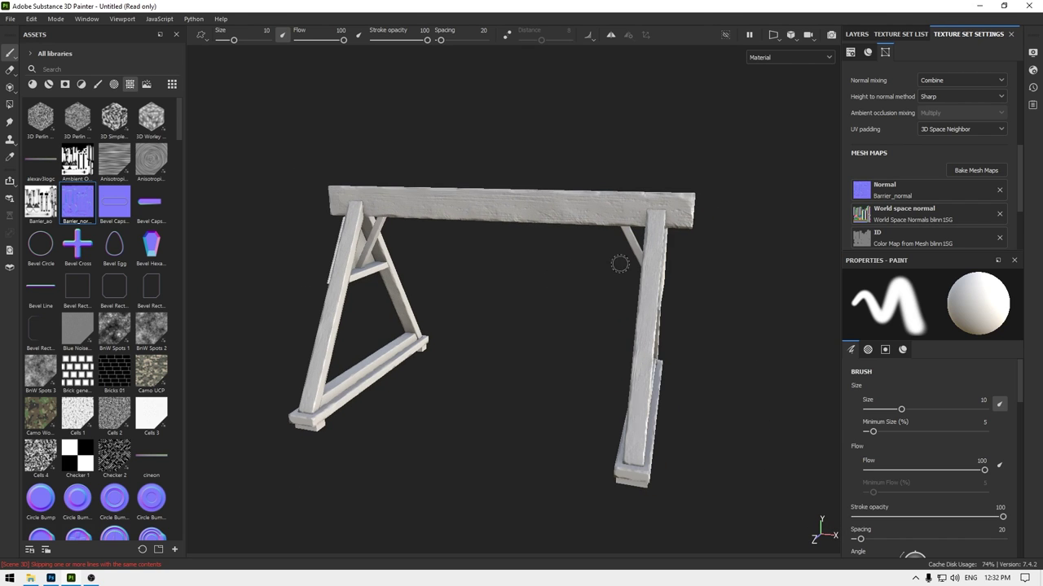
pyautogui.keyDown('alt'); pyautogui.moveTo(621, 263); pyautogui.dragTo(614, 245, button='middle'); pyautogui.keyUp('alt')
pyautogui.scroll(1, 901, 178)
pyautogui.scroll(-4, 900, 176)
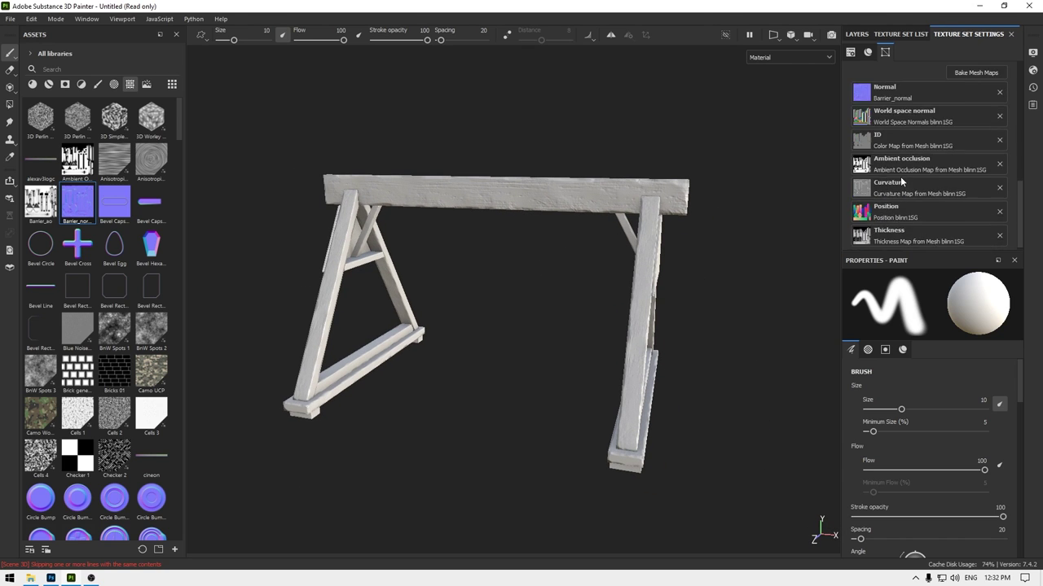
# Replace the Ambient occlusion mesh map with the imported Barrier_ao texture and inspect the barrier's feet and underside.
pyautogui.moveTo(37, 208); pyautogui.dragTo(901, 177)
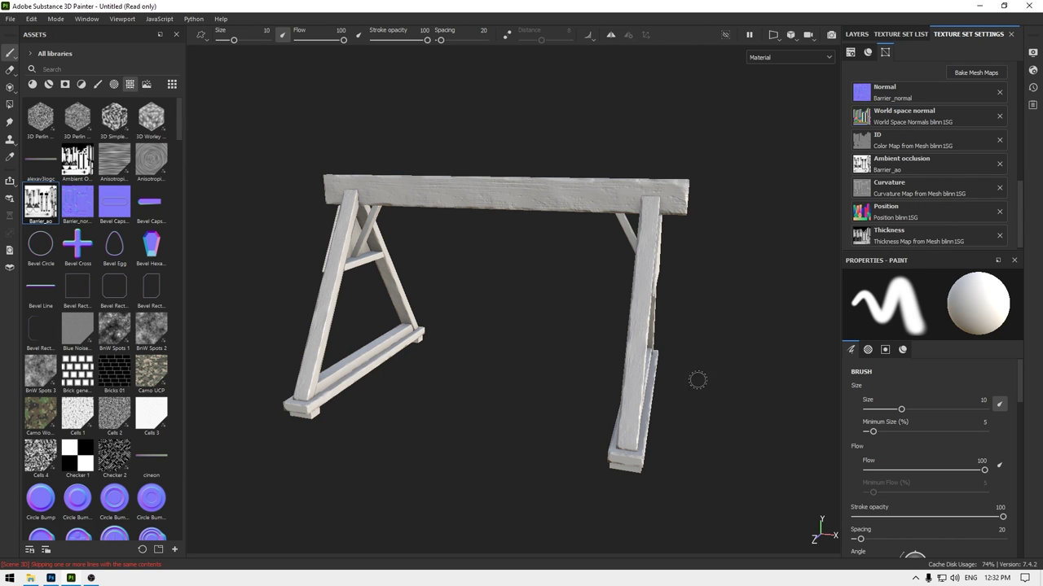
pyautogui.keyDown('alt'); pyautogui.moveTo(696, 377); pyautogui.dragTo(710, 329); pyautogui.keyUp('alt')
pyautogui.keyDown('alt'); pyautogui.moveTo(710, 329); pyautogui.dragTo(717, 227, button='middle'); pyautogui.keyUp('alt')
pyautogui.moveTo(717, 227)
pyautogui.keyDown('alt'); pyautogui.mouseDown()
pyautogui.moveTo(681, 260)
pyautogui.moveTo(715, 302)
pyautogui.moveTo(633, 322)
pyautogui.moveTo(575, 314)
pyautogui.mouseUp(); pyautogui.keyUp('alt')
pyautogui.keyDown('alt'); pyautogui.moveTo(527, 269); pyautogui.dragTo(595, 231, button='middle'); pyautogui.keyUp('alt')
pyautogui.keyDown('alt'); pyautogui.moveTo(594, 231); pyautogui.dragTo(503, 457, button='right'); pyautogui.keyUp('alt')
pyautogui.keyDown('alt'); pyautogui.moveTo(499, 322); pyautogui.dragTo(478, 233, button='right'); pyautogui.keyUp('alt')
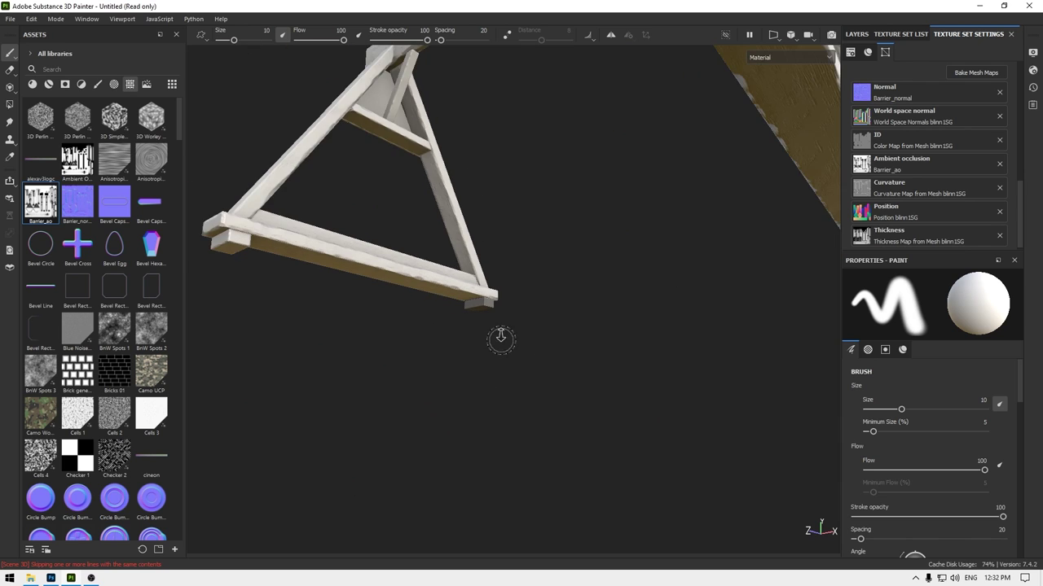
pyautogui.keyDown('alt'); pyautogui.moveTo(501, 341); pyautogui.dragTo(486, 300); pyautogui.keyUp('alt')
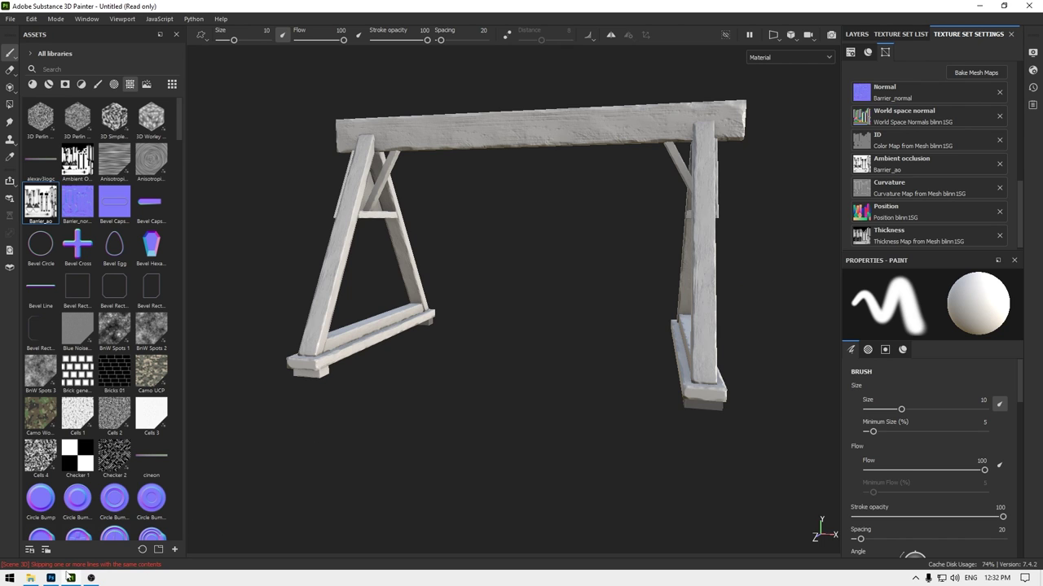
# Switch to Photoshop and add a new empty layer above the Background of Barrier_ao.psd.
pyautogui.click(52, 579)
pyautogui.keyDown('alt'); pyautogui.scroll(3, 538, 241); pyautogui.keyUp('alt')
pyautogui.keyDown('alt'); pyautogui.scroll(4, 538, 242); pyautogui.keyUp('alt')
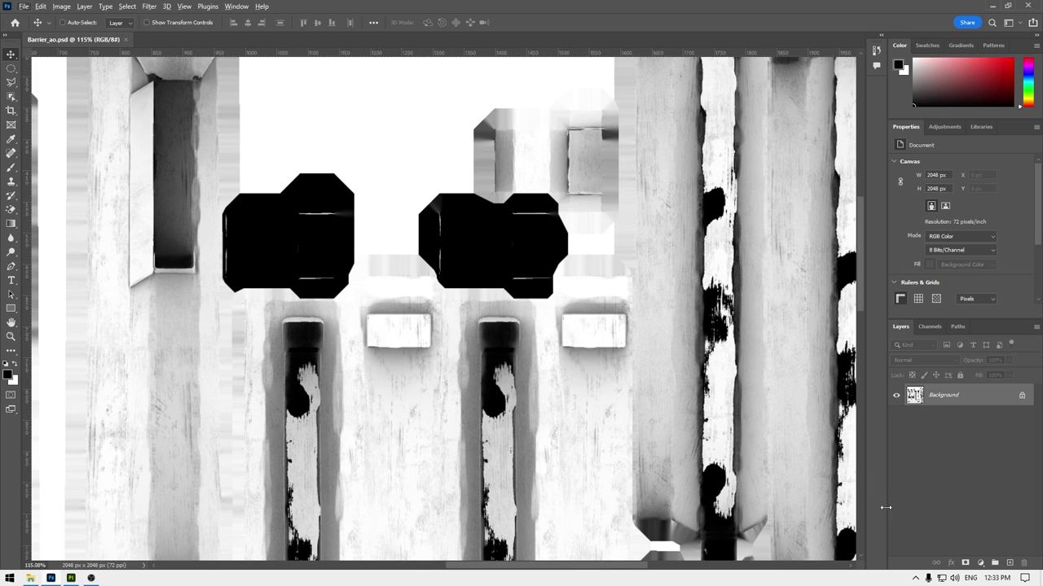
pyautogui.click(1008, 563)
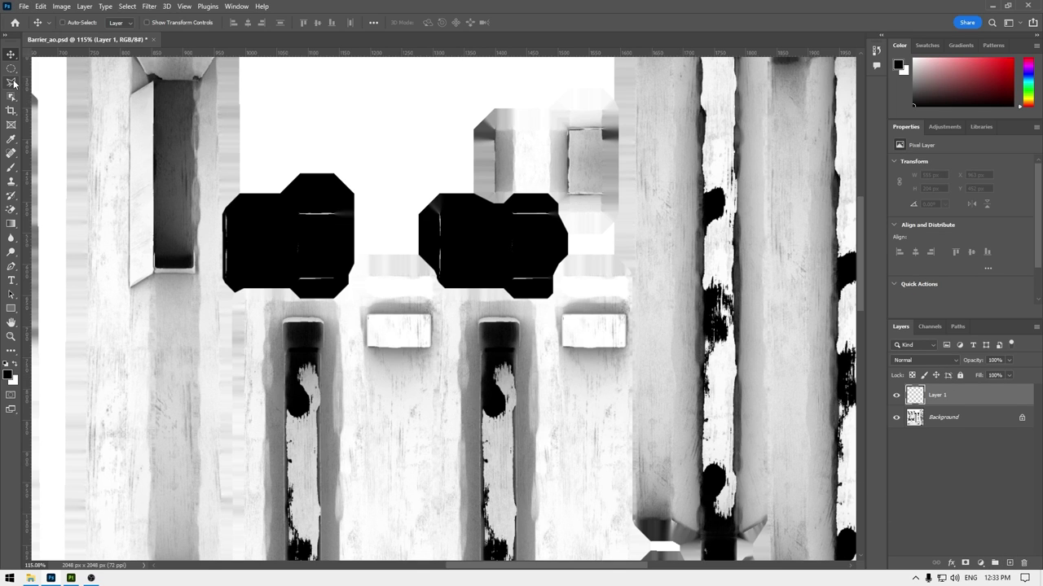
# Outline the first solid black UV island with the Polygonal Lasso on the new layer, fill it with white and deselect.
pyautogui.press('l')
pyautogui.keyDown('alt'); pyautogui.scroll(3, 218, 228); pyautogui.keyUp('alt')
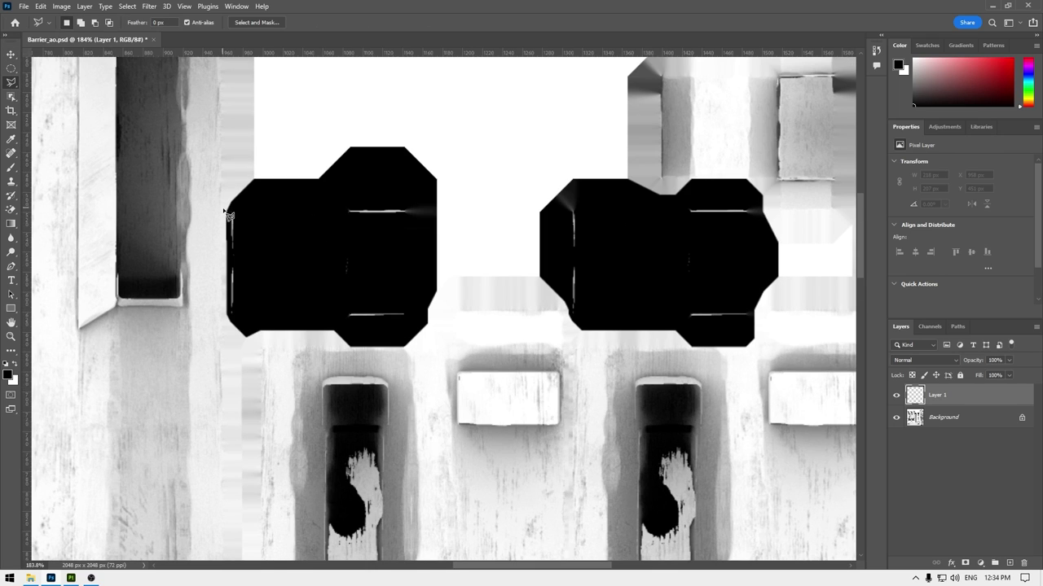
pyautogui.click(318, 176)
pyautogui.click(350, 144)
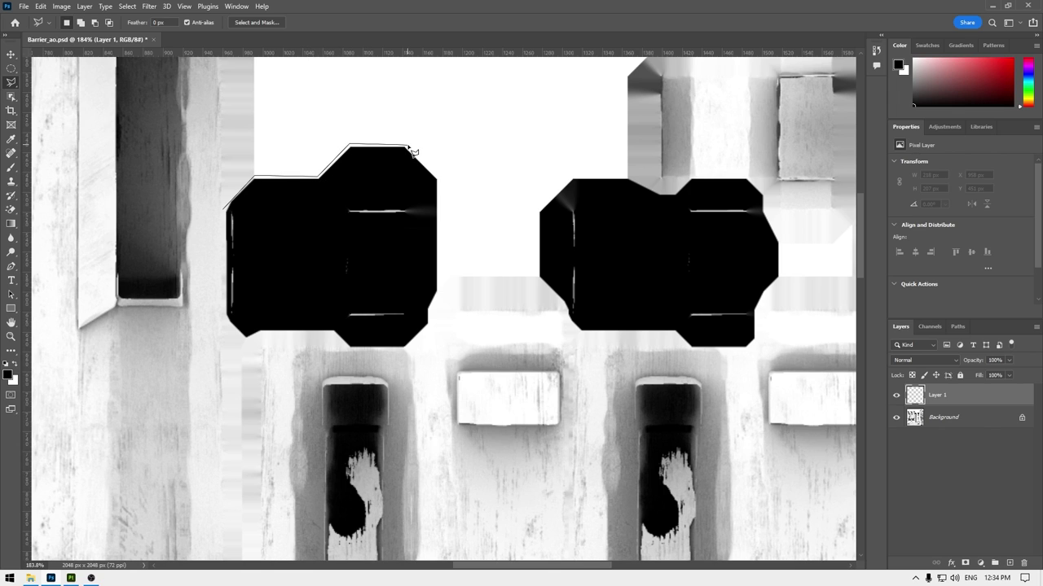
pyautogui.click(439, 179)
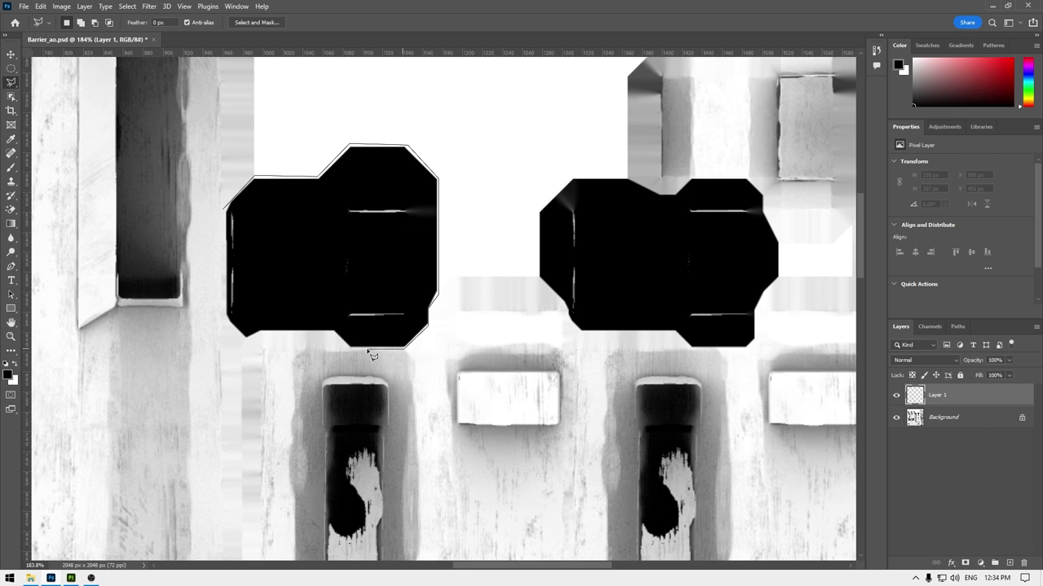
pyautogui.click(331, 334)
pyautogui.click(221, 314)
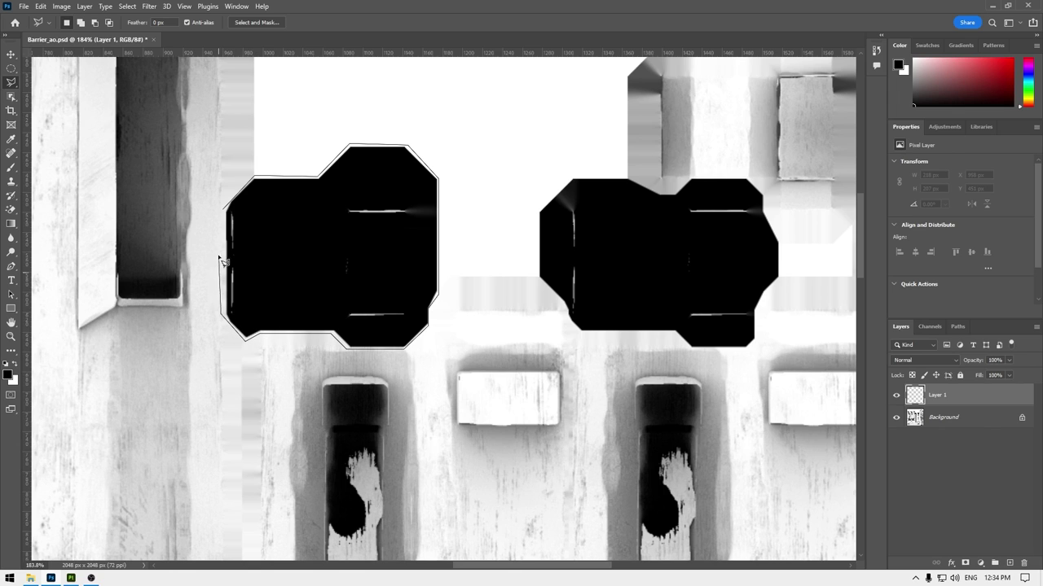
pyautogui.click(225, 208)
pyautogui.click(236, 208)
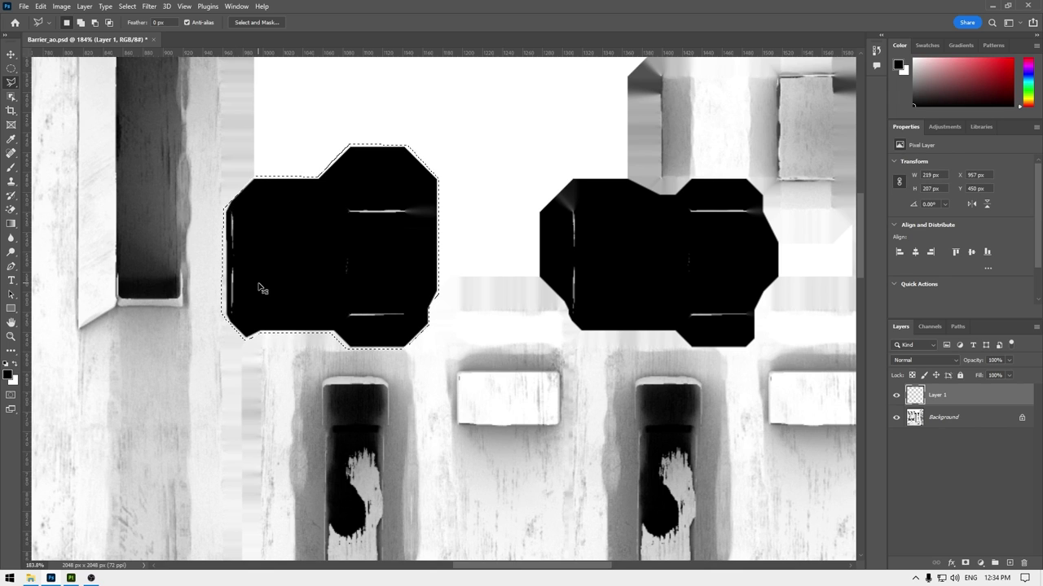
pyautogui.hotkey('ctrl', 'BackSpace')
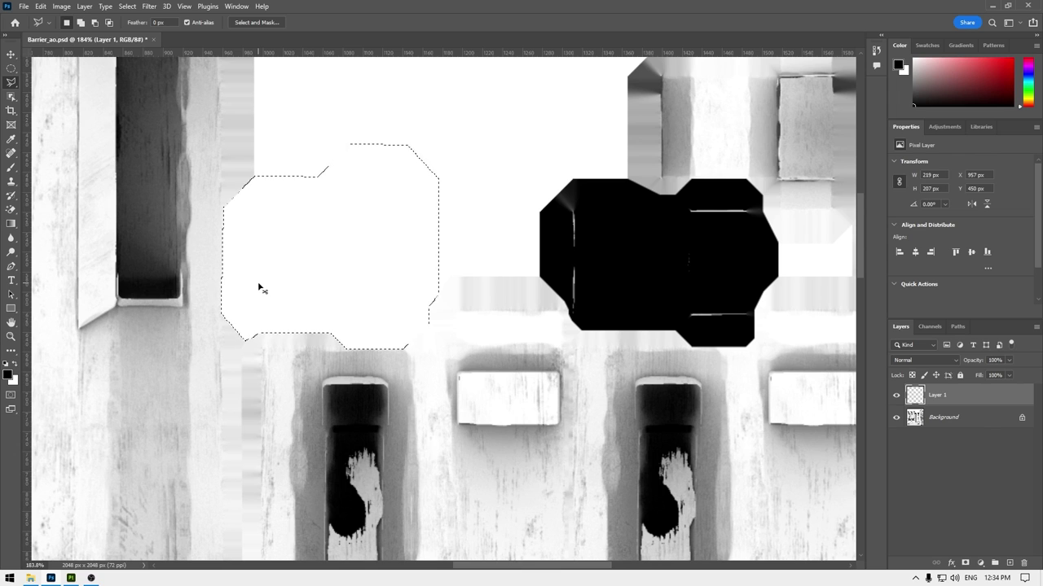
pyautogui.hotkey('ctrl', 'd')
# Outline the second solid black UV island with the Polygonal Lasso, fill it with white and clear the selection.
pyautogui.moveTo(520, 567); pyautogui.dragTo(553, 566)
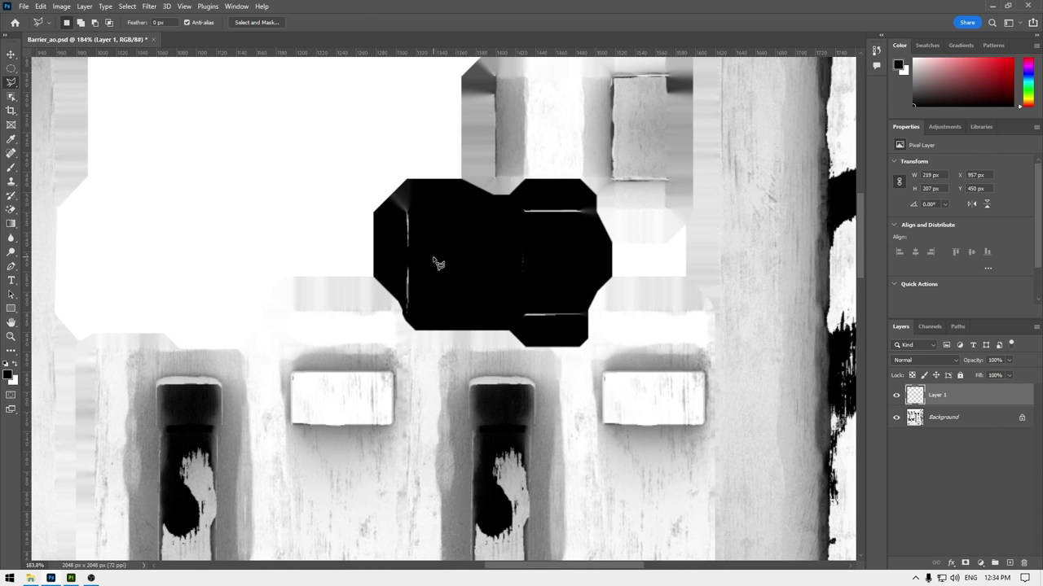
pyautogui.click(370, 278)
pyautogui.click(369, 199)
pyautogui.click(406, 172)
pyautogui.click(461, 176)
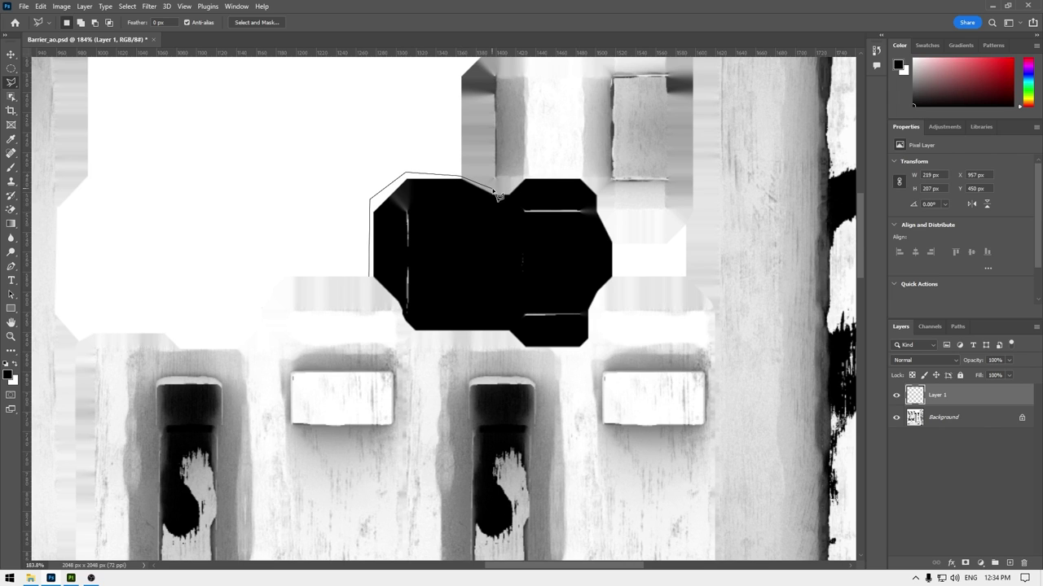
pyautogui.click(492, 194)
pyautogui.click(509, 193)
pyautogui.click(522, 176)
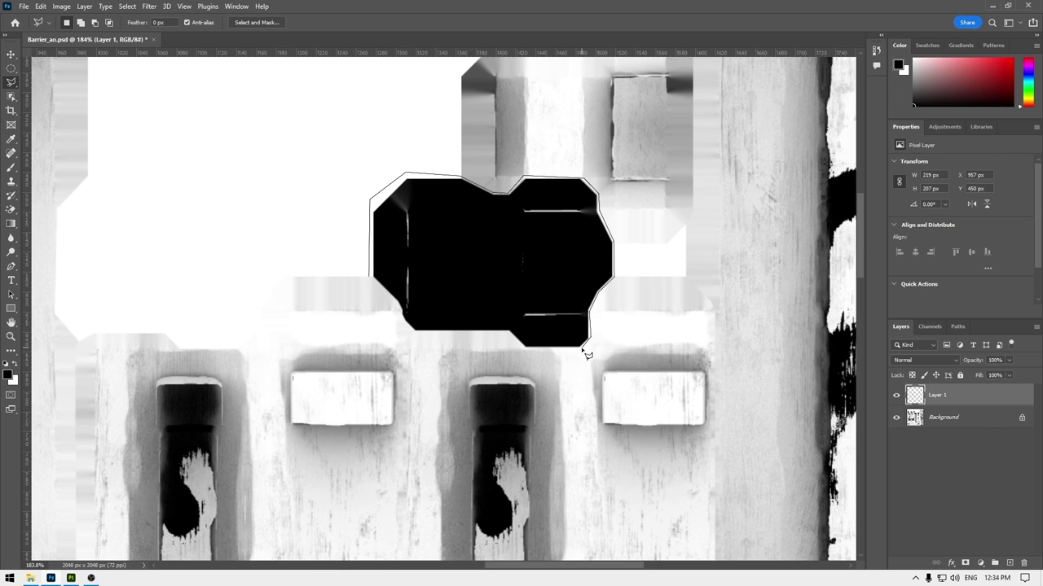
pyautogui.click(583, 348)
pyautogui.click(372, 283)
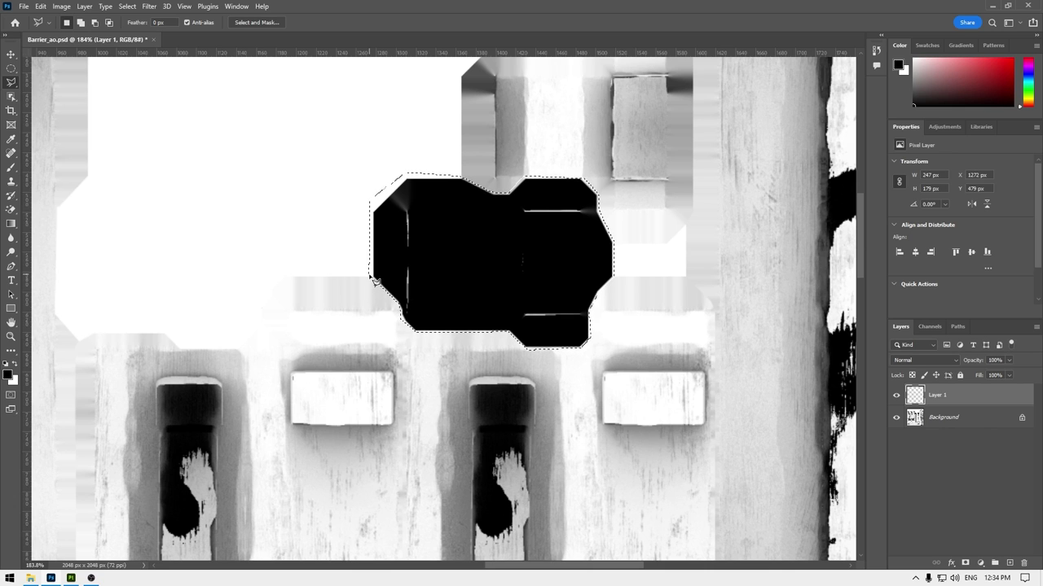
pyautogui.hotkey('ctrl', 'BackSpace')
pyautogui.hotkey('ctrl', 'd')
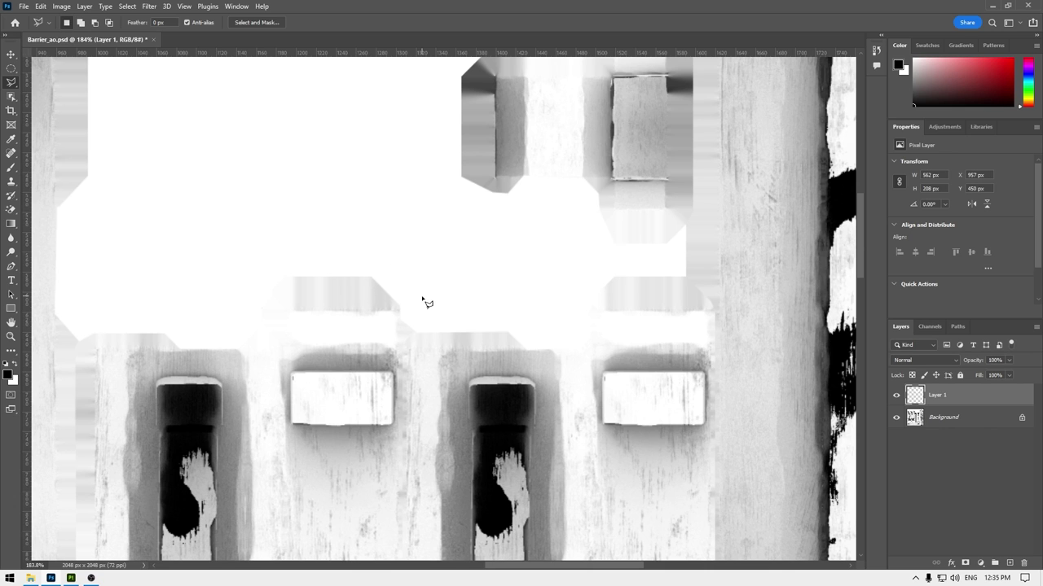
# Save the corrected occlusion map as Barrier_ao_fix in Photoshop format in the Police Barrier images folder, with Maximize Compatibility enabled.
pyautogui.keyDown('ctrl'); pyautogui.click(940, 401); pyautogui.keyUp('ctrl')
pyautogui.keyDown('alt'); pyautogui.scroll(-7, 459, 409); pyautogui.keyUp('alt')
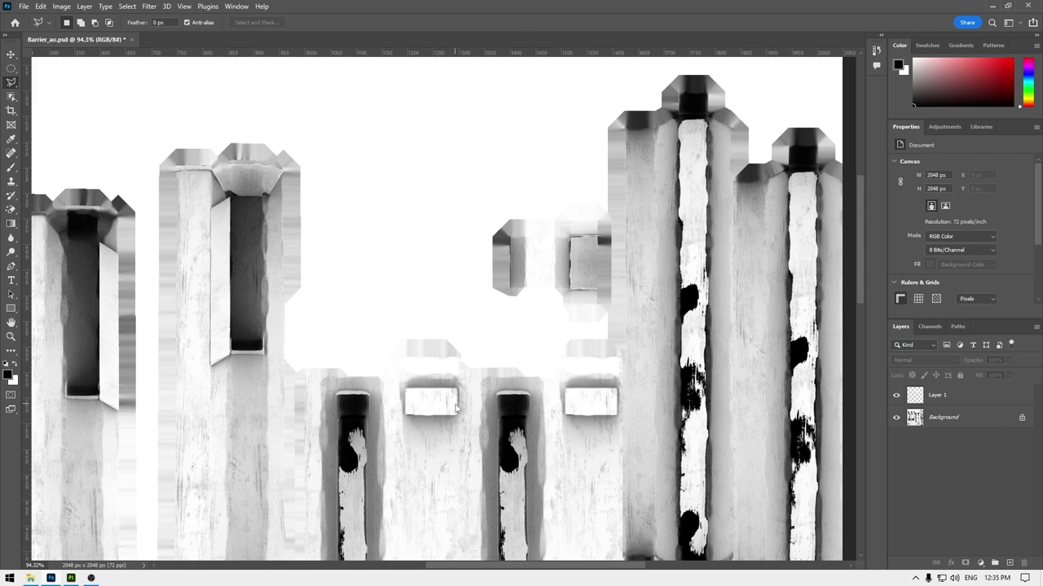
pyautogui.hotkey('ctrl', 'shift', 's')
pyautogui.click(131, 96)
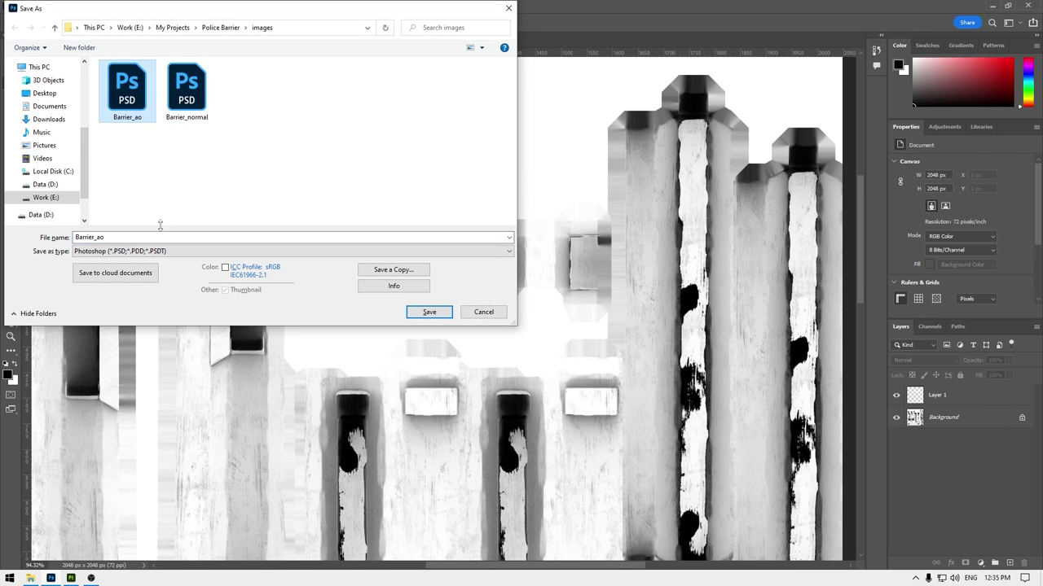
pyautogui.click(159, 237)
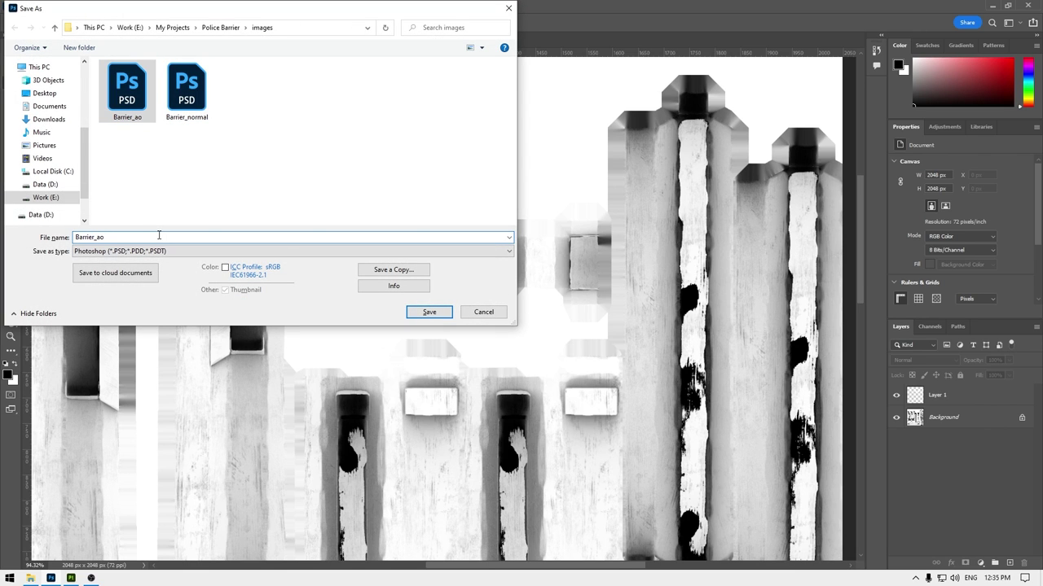
pyautogui.write('_fix')
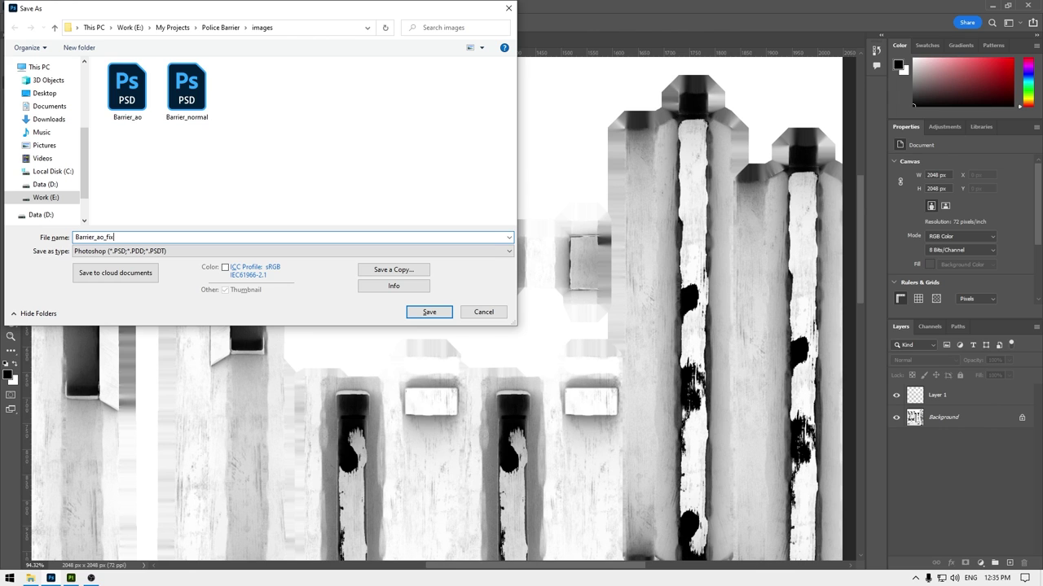
pyautogui.press('Return')
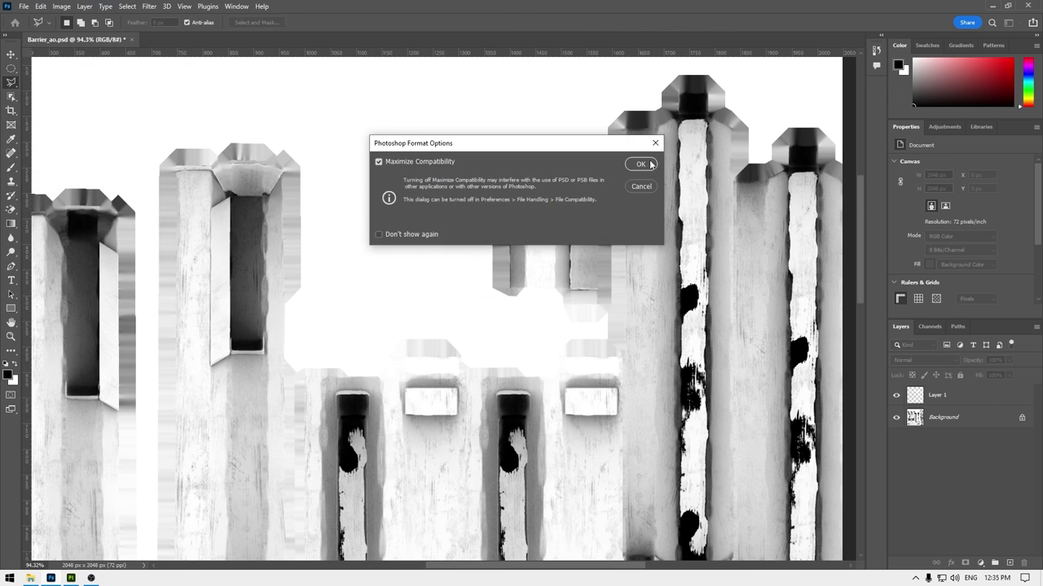
pyautogui.click(640, 164)
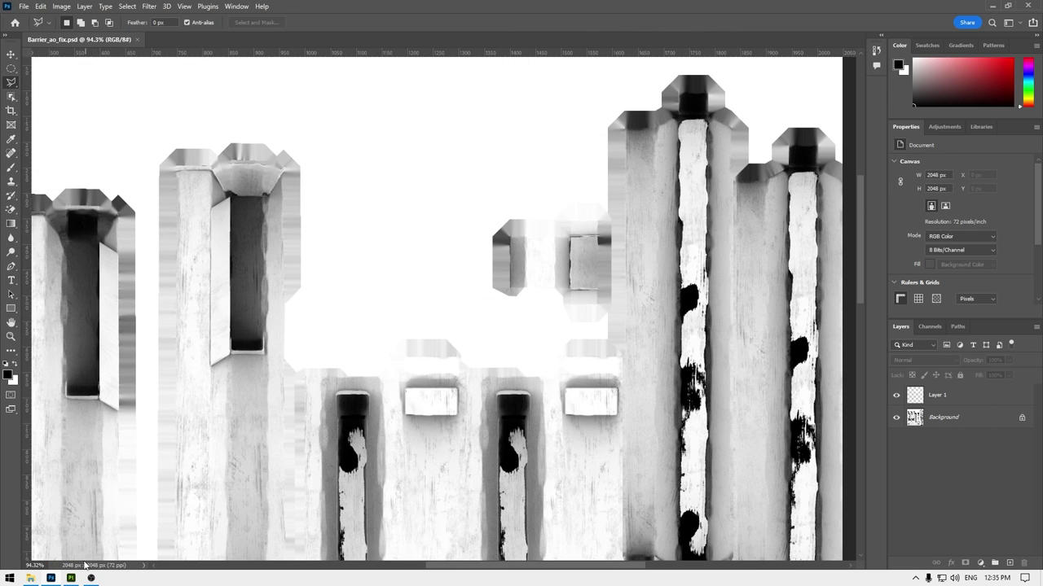
# From the images folder in File Explorer, import Barrier_ao_fix.psd into Substance 3D Painter as a texture.
pyautogui.moveTo(55, 579)
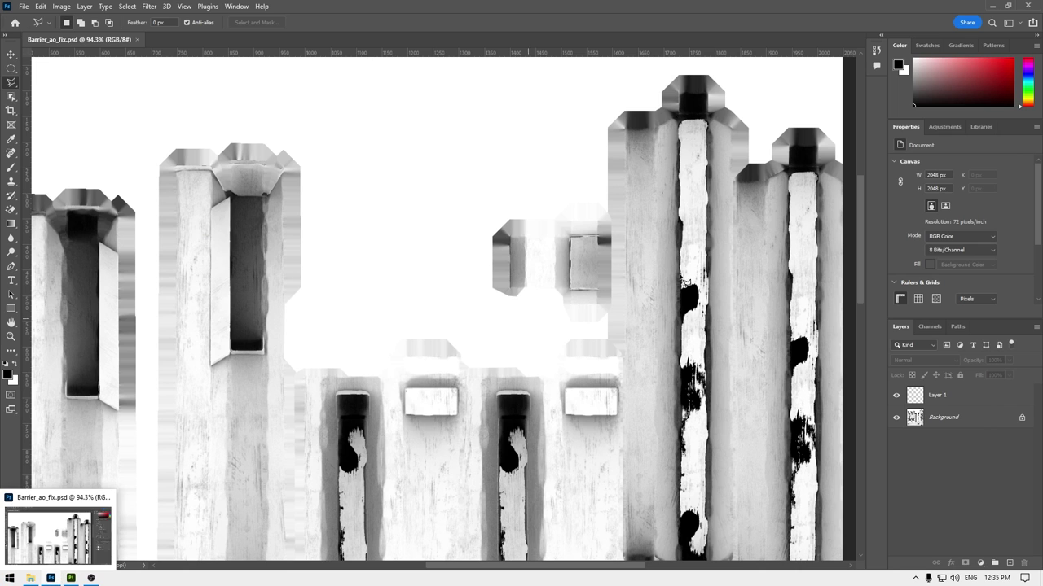
pyautogui.press('Right')
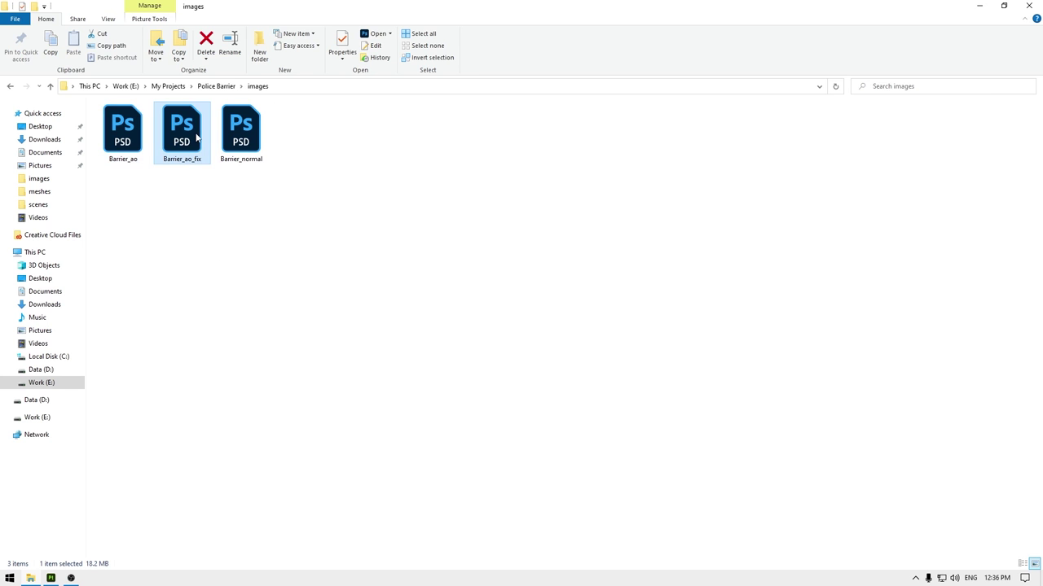
pyautogui.moveTo(196, 139)
pyautogui.mouseDown()
pyautogui.moveTo(216, 309)
pyautogui.moveTo(51, 570)
pyautogui.moveTo(85, 421)
pyautogui.mouseUp()
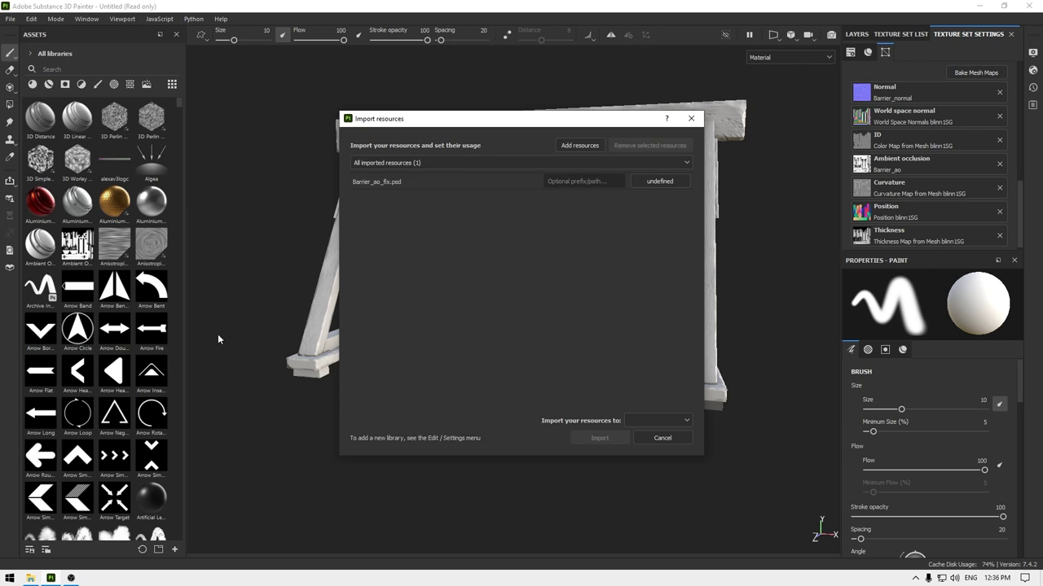
pyautogui.click(666, 184)
pyautogui.click(682, 219)
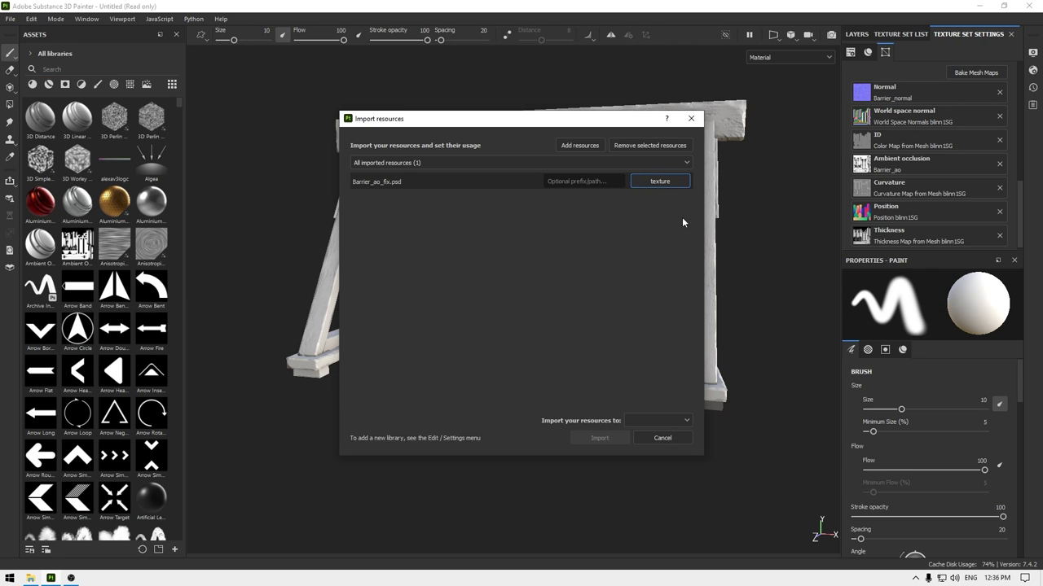
pyautogui.click(670, 420)
pyautogui.click(664, 431)
pyautogui.click(599, 438)
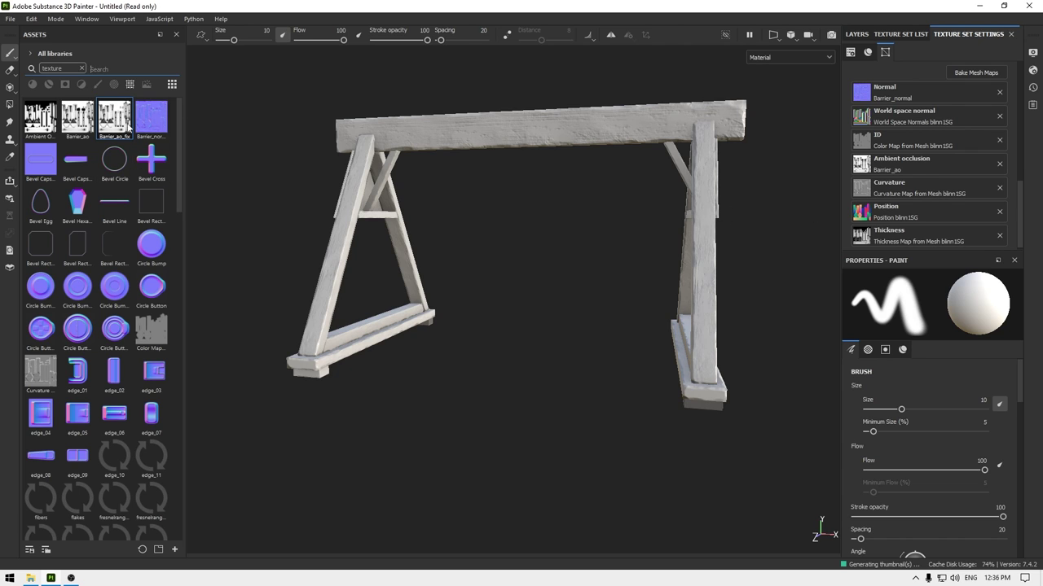
# Assign Barrier_ao_fix as the Ambient occlusion mesh map and check the shading around the barrier.
pyautogui.moveTo(115, 129); pyautogui.dragTo(921, 164)
pyautogui.keyDown('alt'); pyautogui.moveTo(738, 411); pyautogui.dragTo(665, 362); pyautogui.keyUp('alt')
pyautogui.keyDown('alt'); pyautogui.moveTo(664, 362); pyautogui.dragTo(656, 344, button='right'); pyautogui.keyUp('alt')
pyautogui.moveTo(624, 260)
pyautogui.keyDown('alt'); pyautogui.mouseDown()
pyautogui.moveTo(659, 344)
pyautogui.moveTo(703, 384)
pyautogui.moveTo(552, 269)
pyautogui.moveTo(495, 294)
pyautogui.moveTo(544, 407)
pyautogui.moveTo(567, 214)
pyautogui.moveTo(497, 269)
pyautogui.moveTo(390, 231)
pyautogui.mouseUp(); pyautogui.keyUp('alt')
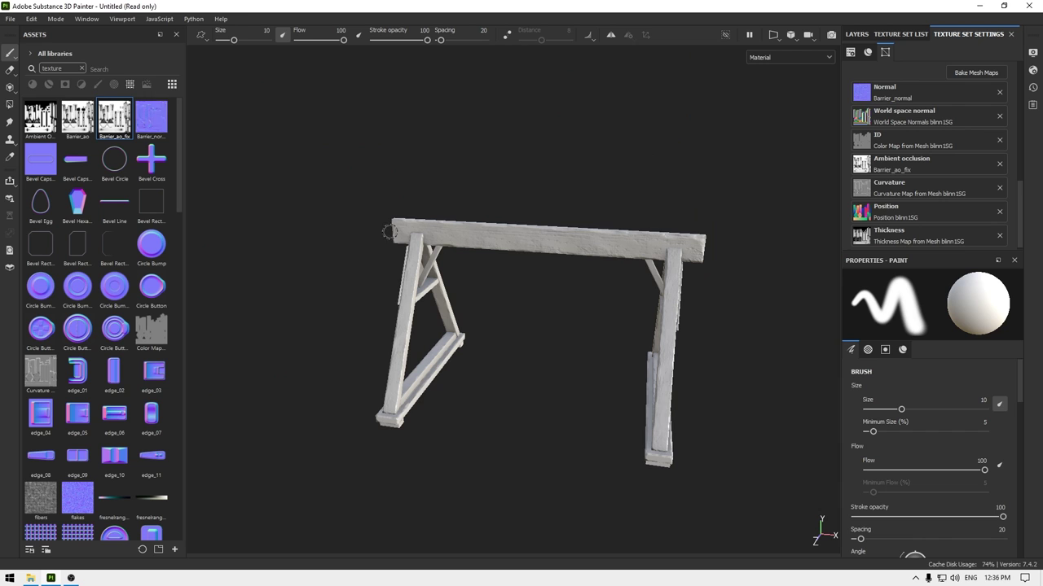
# Clear the texture search filter from the assets and show only materials, with the whole barrier framed in view.
pyautogui.click(81, 70)
pyautogui.keyDown('alt'); pyautogui.moveTo(490, 308); pyautogui.dragTo(527, 298); pyautogui.keyUp('alt')
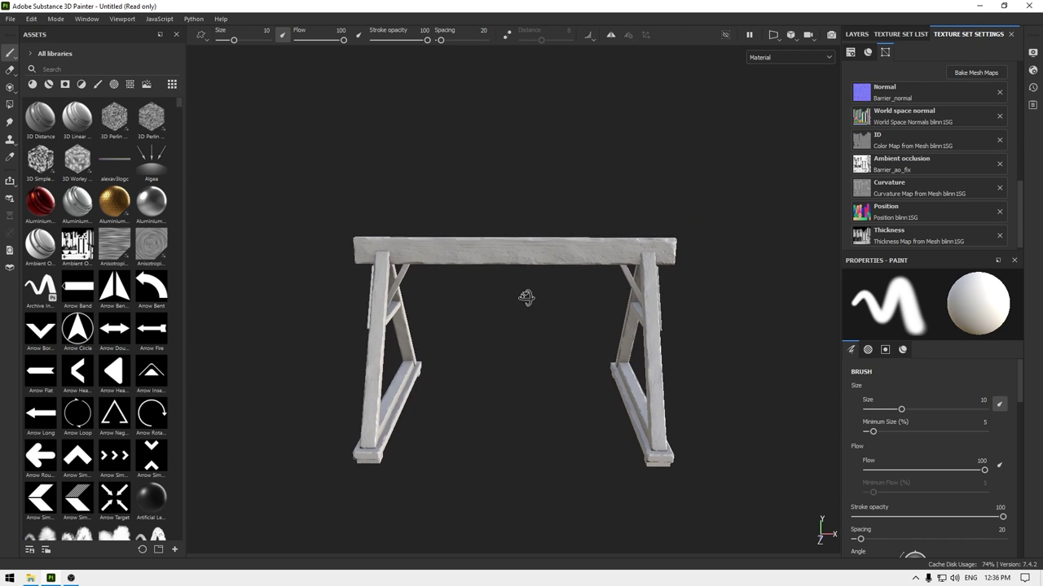
pyautogui.keyDown('alt'); pyautogui.moveTo(527, 298); pyautogui.dragTo(593, 385, button='right'); pyautogui.keyUp('alt')
pyautogui.keyDown('alt'); pyautogui.moveTo(593, 385); pyautogui.dragTo(535, 319, button='middle'); pyautogui.keyUp('alt')
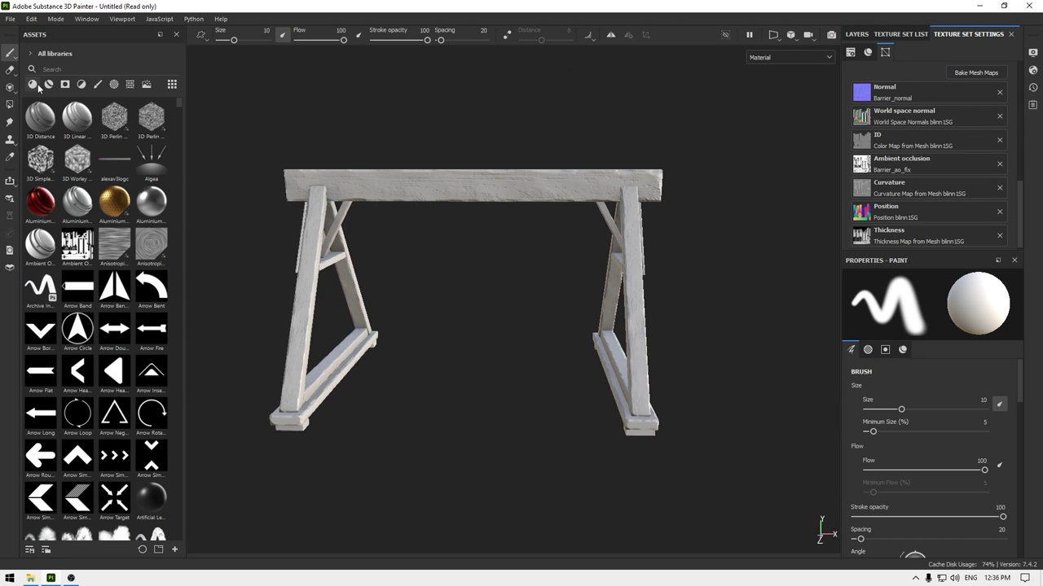
pyautogui.click(32, 84)
pyautogui.keyDown('alt'); pyautogui.moveTo(387, 317); pyautogui.dragTo(365, 310); pyautogui.keyUp('alt')
pyautogui.keyDown('alt'); pyautogui.moveTo(424, 299); pyautogui.dragTo(378, 247, button='middle'); pyautogui.keyUp('alt')
pyautogui.keyDown('alt'); pyautogui.moveTo(378, 247); pyautogui.dragTo(507, 370, button='right'); pyautogui.keyUp('alt')
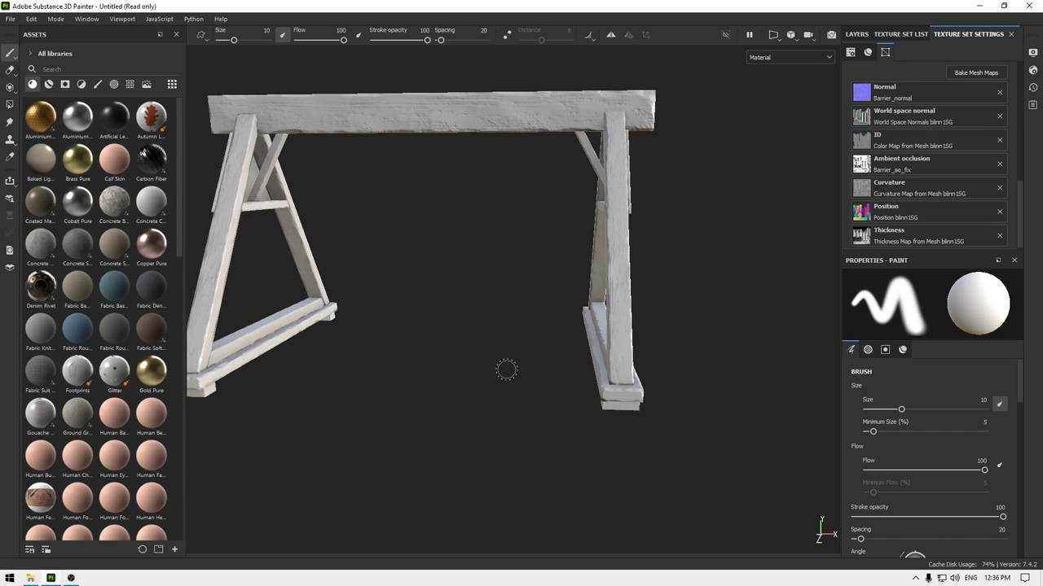
pyautogui.keyDown('alt'); pyautogui.moveTo(506, 369); pyautogui.dragTo(546, 421, button='middle'); pyautogui.keyUp('alt')
# Delete the default Layer 1 from the layer stack.
pyautogui.click(865, 34)
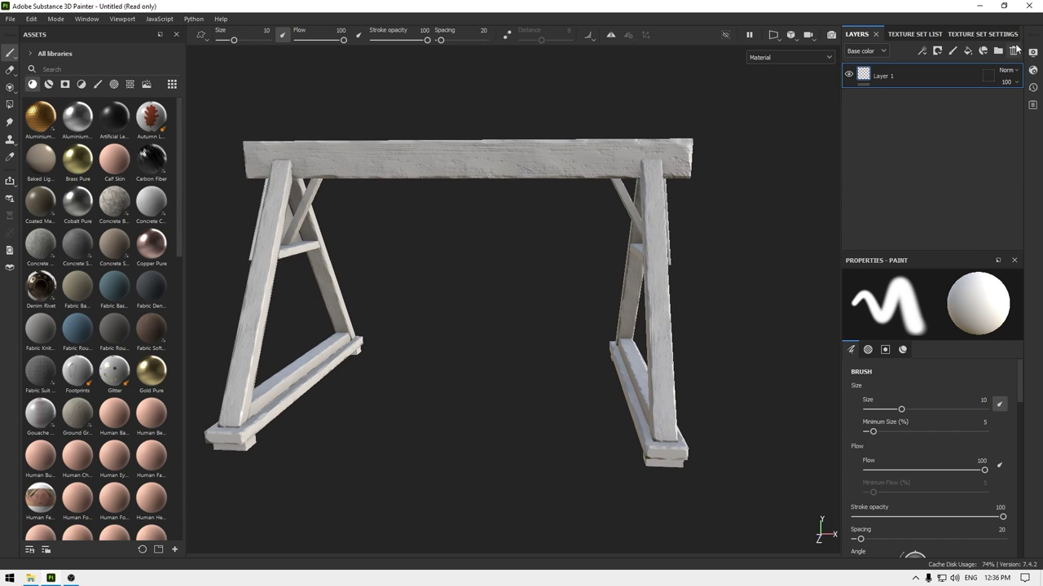
pyautogui.click(1014, 51)
pyautogui.keyDown('alt'); pyautogui.moveTo(542, 271); pyautogui.dragTo(444, 326); pyautogui.keyUp('alt')
# Add the Wood Rough material to the layer stack as a fill layer covering the barrier.
pyautogui.scroll(-10, 156, 301)
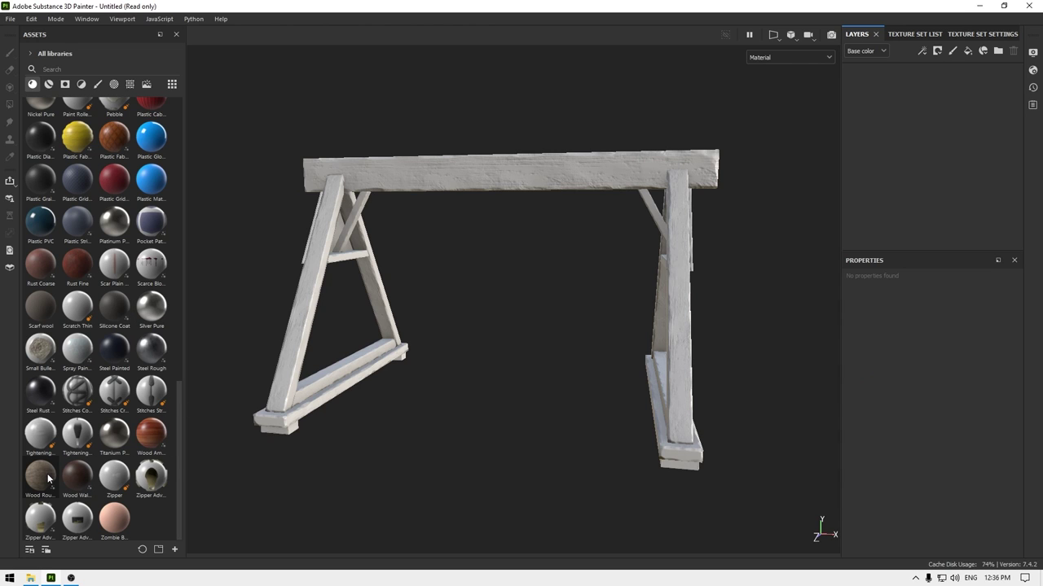
pyautogui.moveTo(48, 479); pyautogui.dragTo(862, 168)
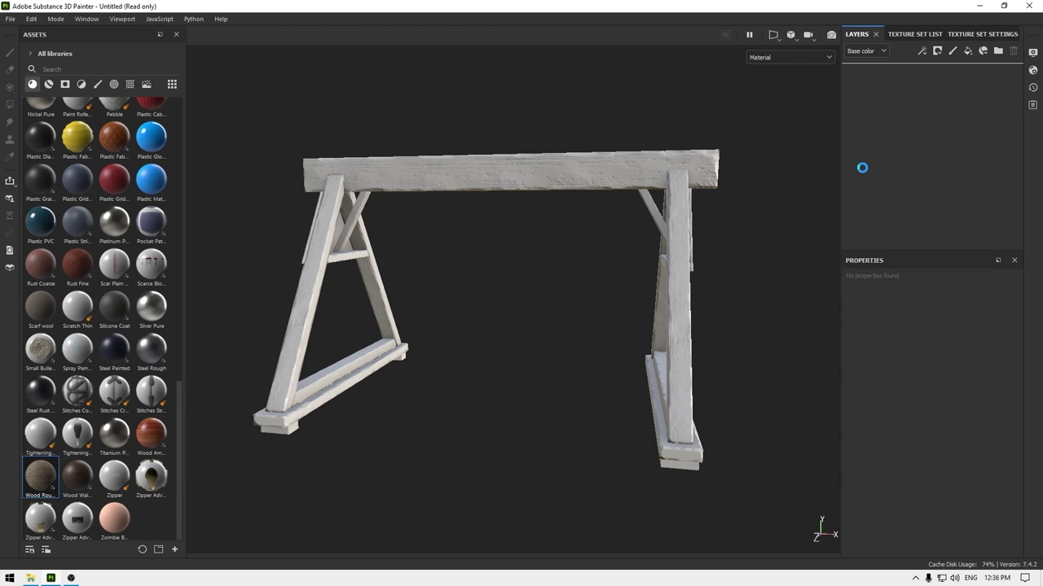
pyautogui.scroll(3, 709, 339)
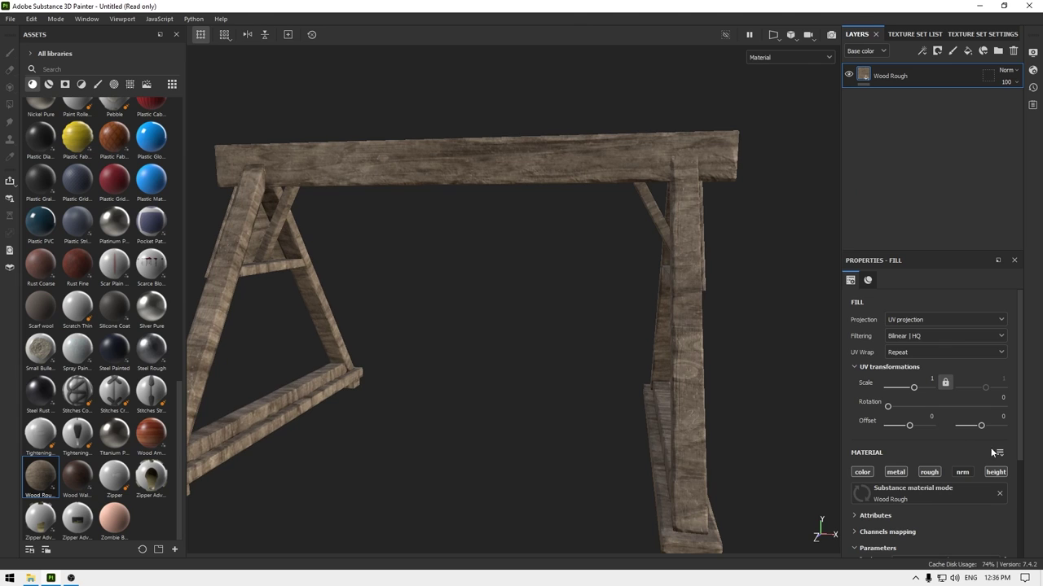
# Set the Wood Rough fill to tri-planar projection with a scale of 5.
pyautogui.click(944, 319)
pyautogui.click(917, 363)
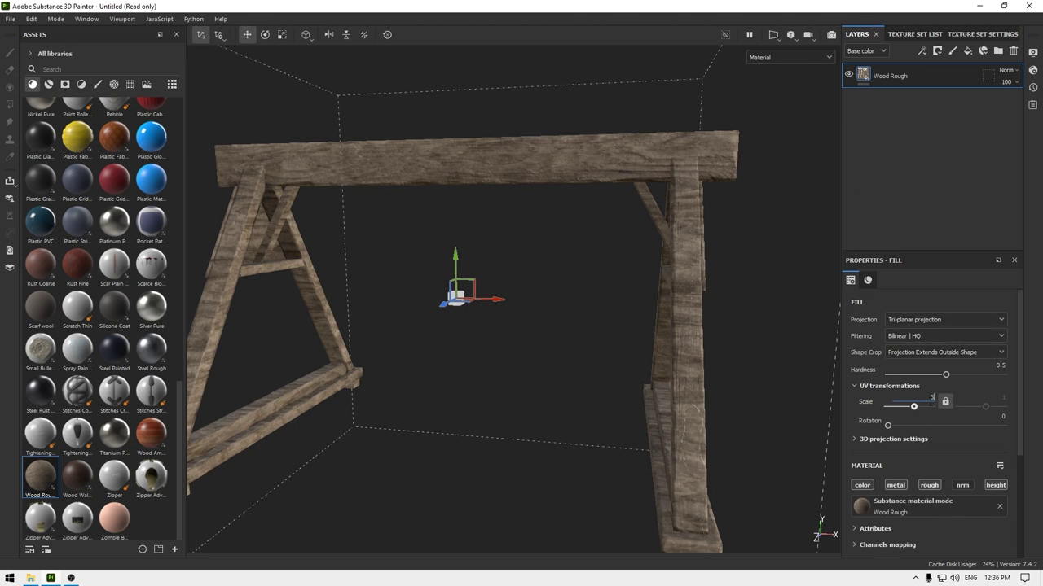
pyautogui.moveTo(932, 398); pyautogui.dragTo(934, 398)
pyautogui.press('Return')
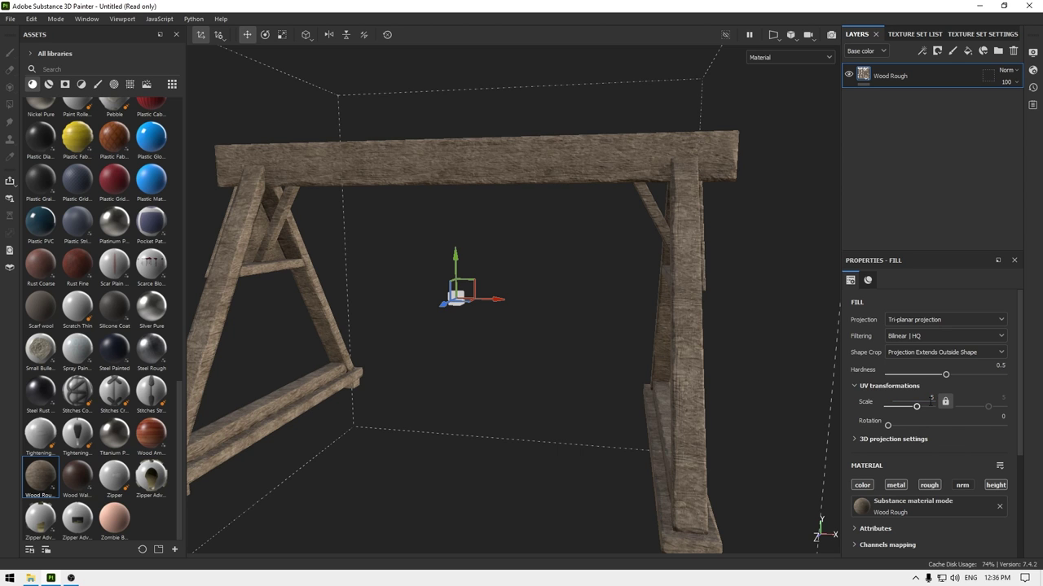
pyautogui.keyDown('alt'); pyautogui.moveTo(658, 226); pyautogui.dragTo(654, 251); pyautogui.keyUp('alt')
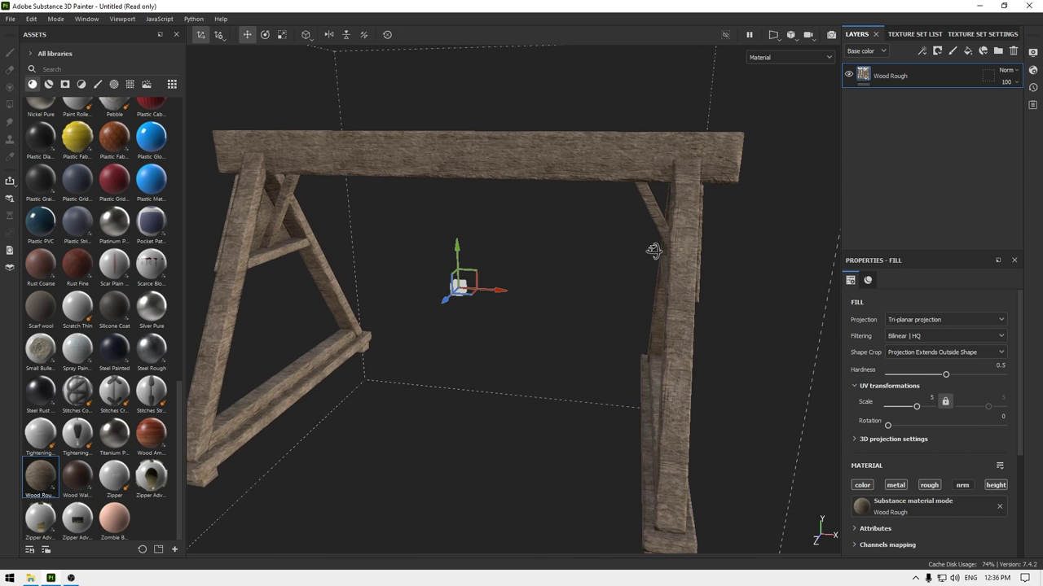
# Replace the Wood Rough layer with the Wood Beech Veined smart material.
pyautogui.press('Delete')
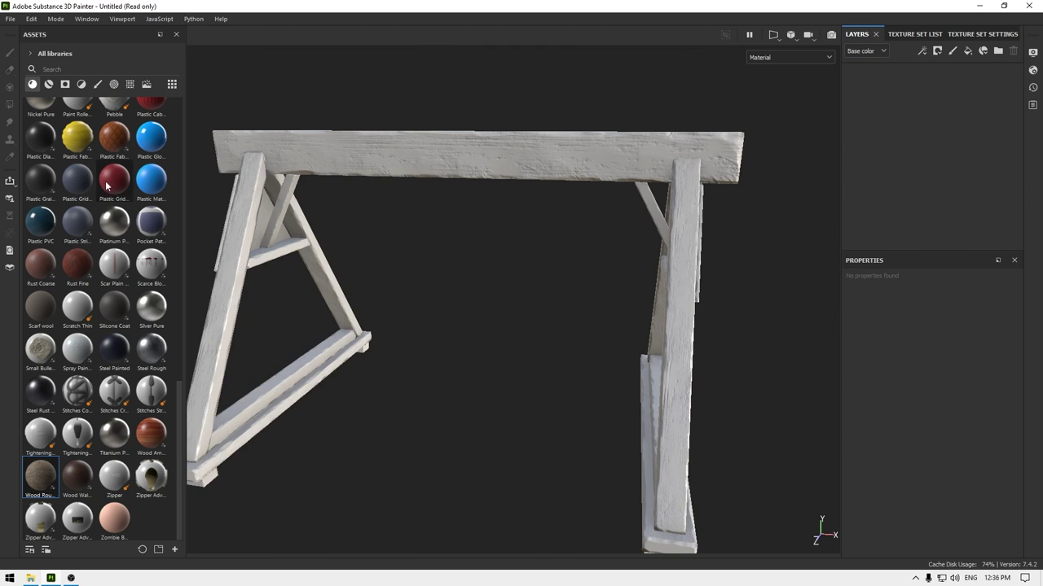
pyautogui.click(49, 86)
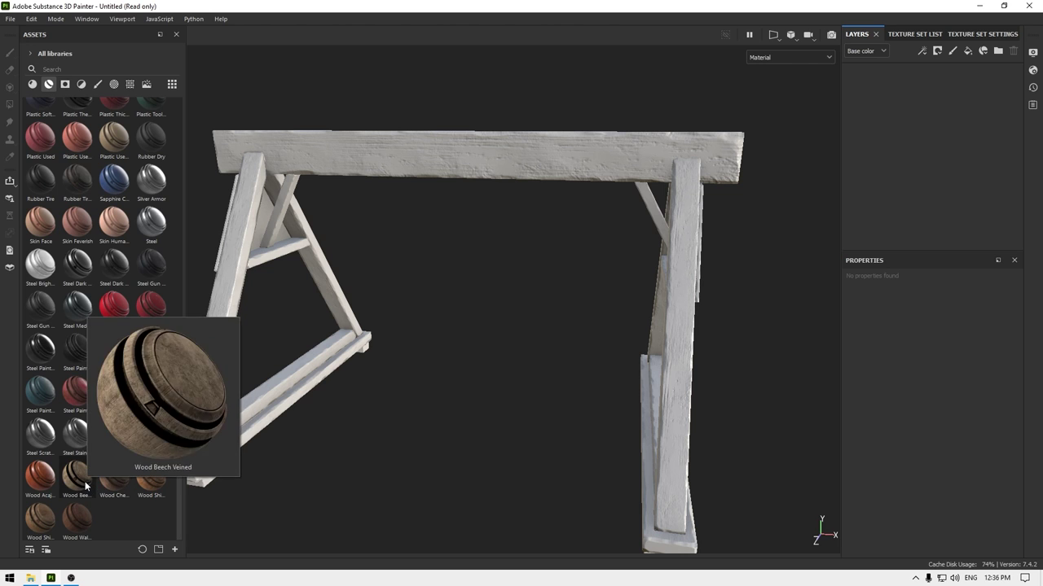
pyautogui.moveTo(77, 487); pyautogui.dragTo(880, 199)
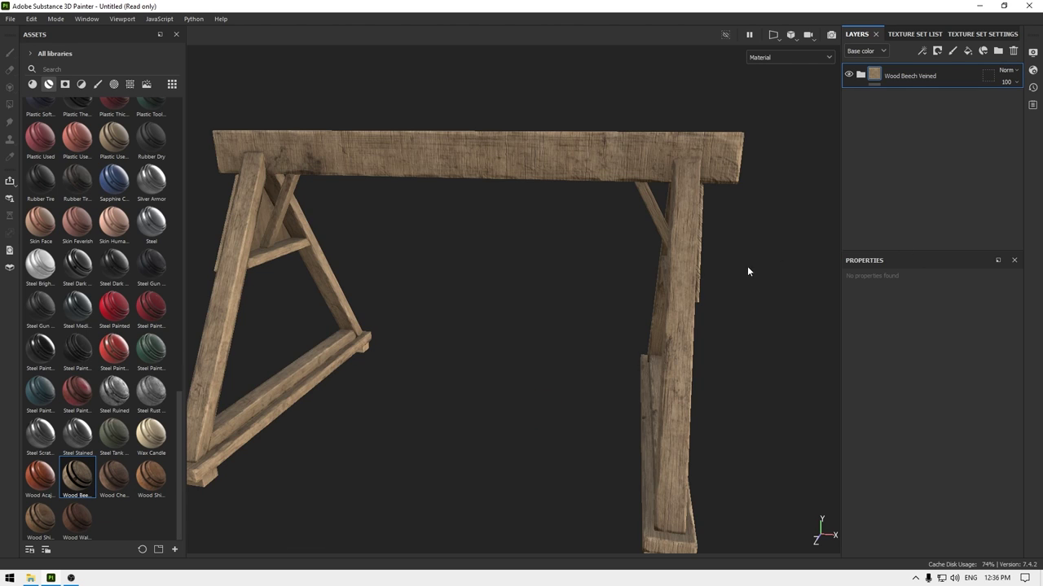
pyautogui.keyDown('alt'); pyautogui.moveTo(746, 266); pyautogui.dragTo(705, 257); pyautogui.keyUp('alt')
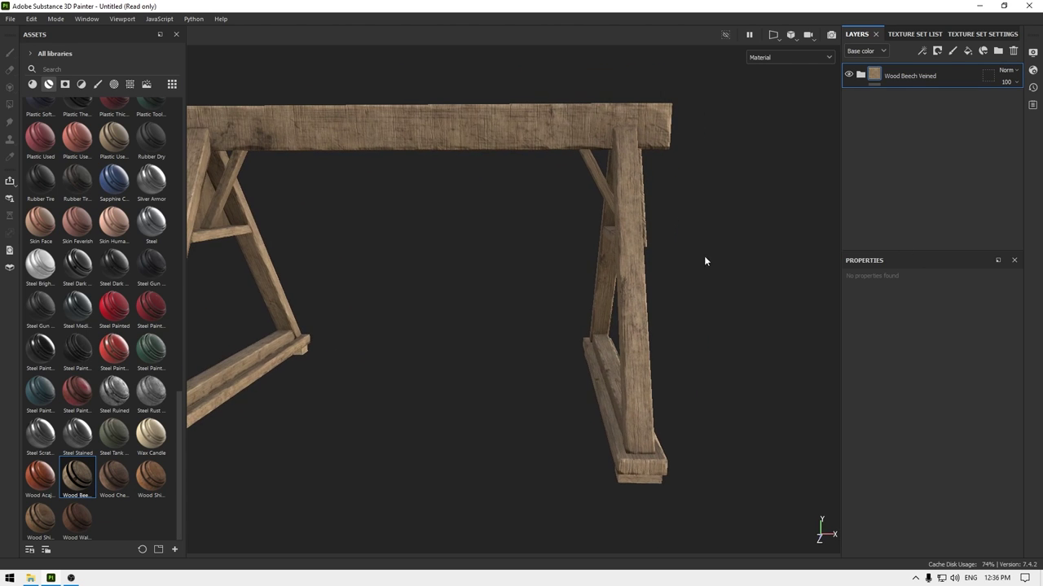
pyautogui.moveTo(660, 195)
pyautogui.keyDown('alt'); pyautogui.mouseDown()
pyautogui.moveTo(594, 161)
pyautogui.moveTo(649, 210)
pyautogui.moveTo(676, 192)
pyautogui.mouseUp(); pyautogui.keyUp('alt')
# Set the UV scale of the Base Wood layer inside the Wood Beech Veined folder to 2.
pyautogui.click(862, 76)
pyautogui.keyDown('alt'); pyautogui.moveTo(619, 217); pyautogui.dragTo(676, 208); pyautogui.keyUp('alt')
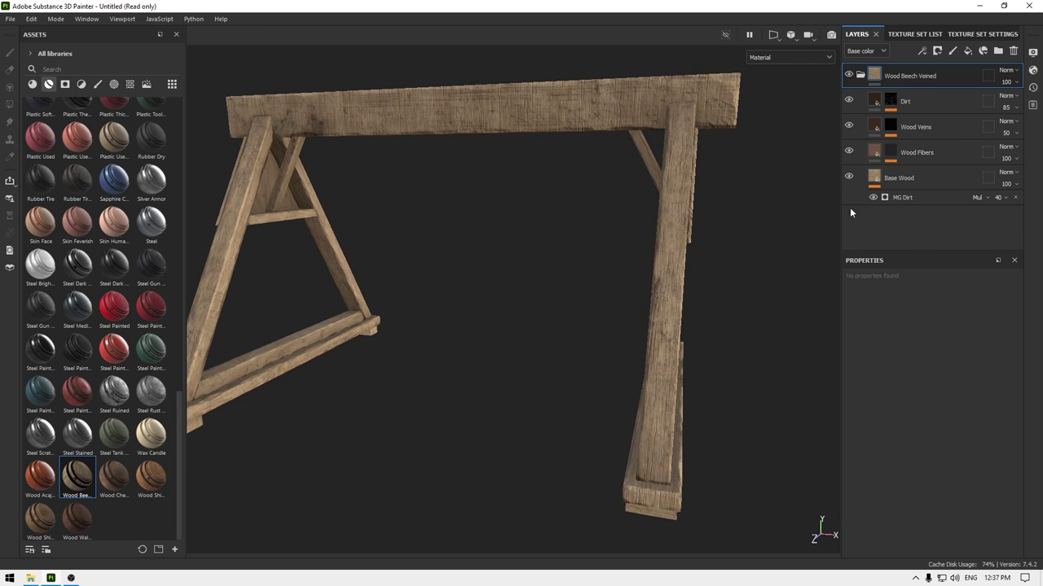
pyautogui.click(896, 177)
pyautogui.scroll(-2, 923, 417)
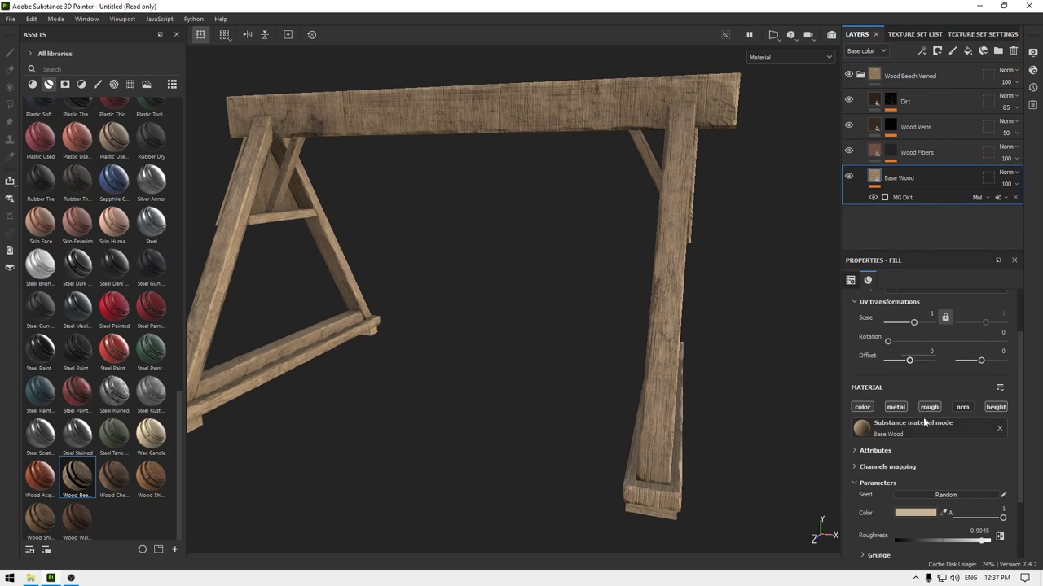
pyautogui.scroll(2, 914, 458)
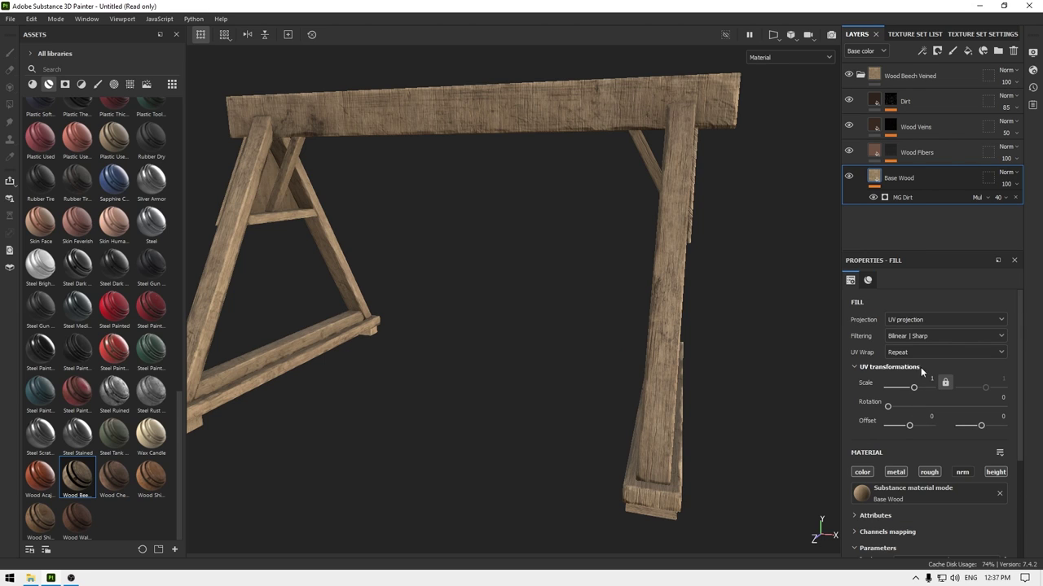
pyautogui.click(931, 379)
pyautogui.write('2')
pyautogui.press('Return')
pyautogui.keyDown('alt'); pyautogui.moveTo(498, 200); pyautogui.dragTo(570, 251); pyautogui.keyUp('alt')
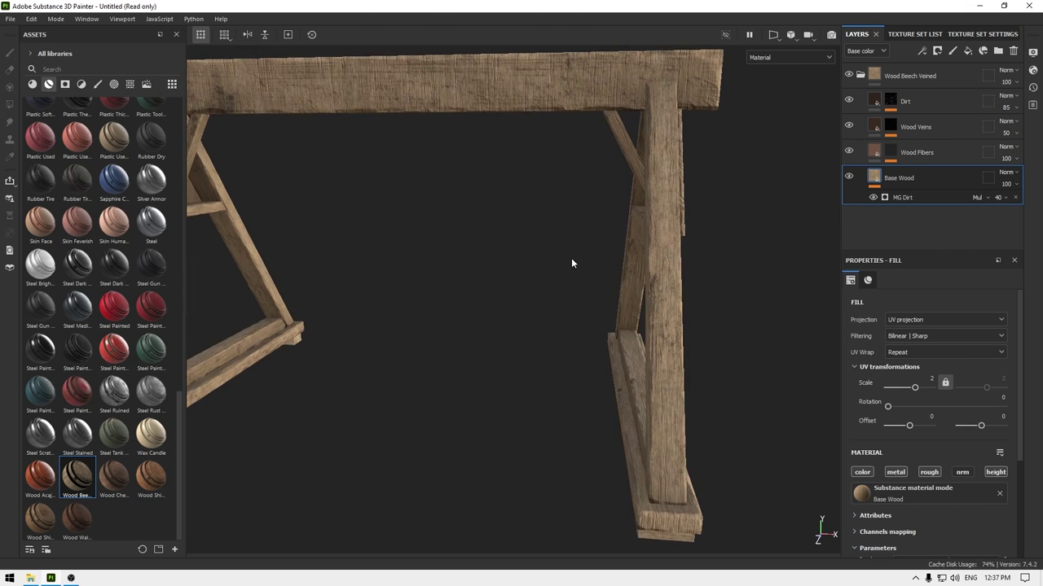
pyautogui.keyDown('alt'); pyautogui.moveTo(571, 258); pyautogui.dragTo(568, 214, button='middle'); pyautogui.keyUp('alt')
# Darken the Base Wood color to A28C6D, with saturation 0.326 and value 0.634.
pyautogui.scroll(-3, 978, 470)
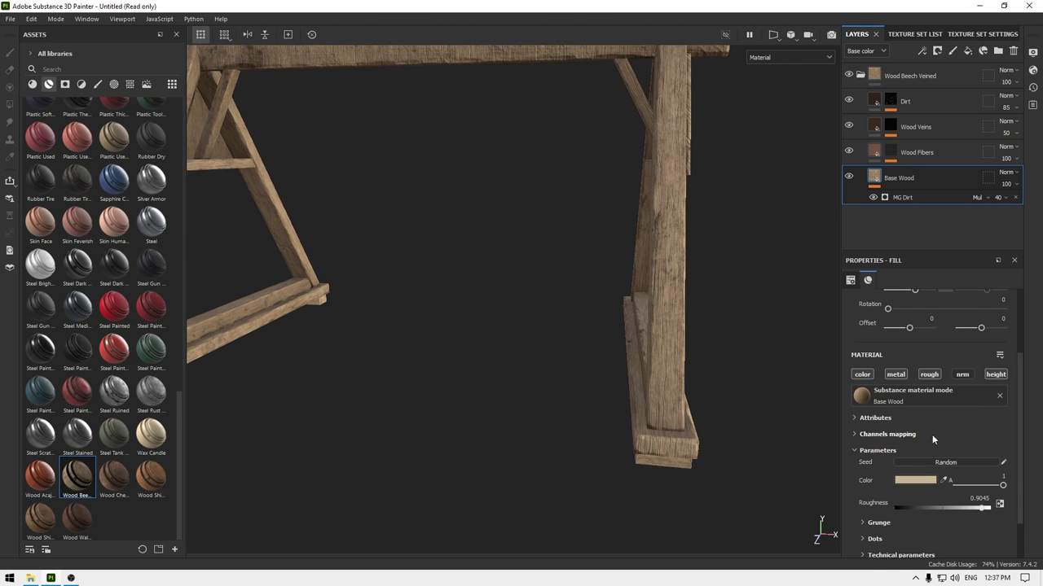
pyautogui.click(916, 481)
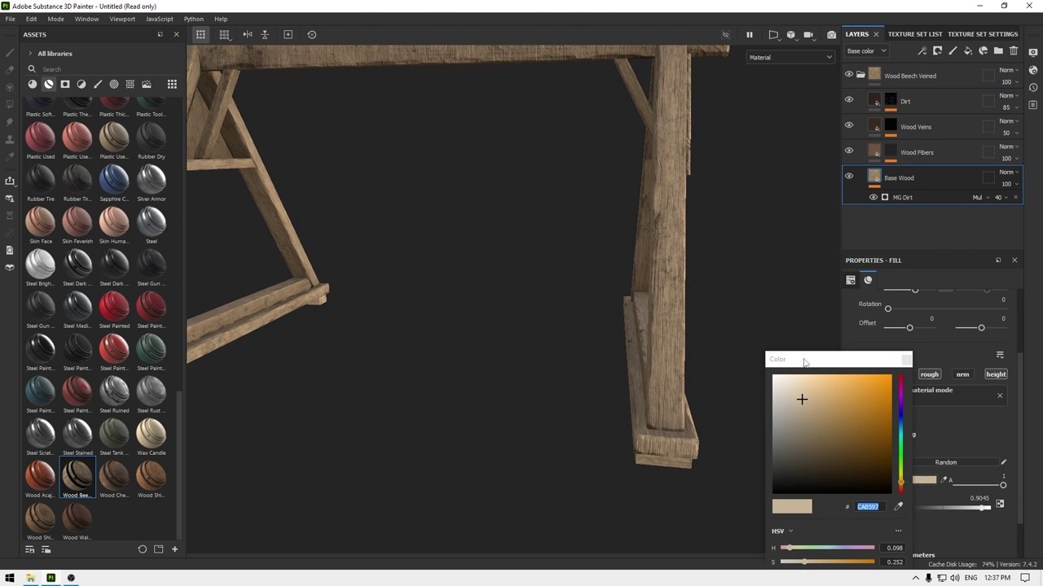
pyautogui.moveTo(805, 433); pyautogui.dragTo(807, 433)
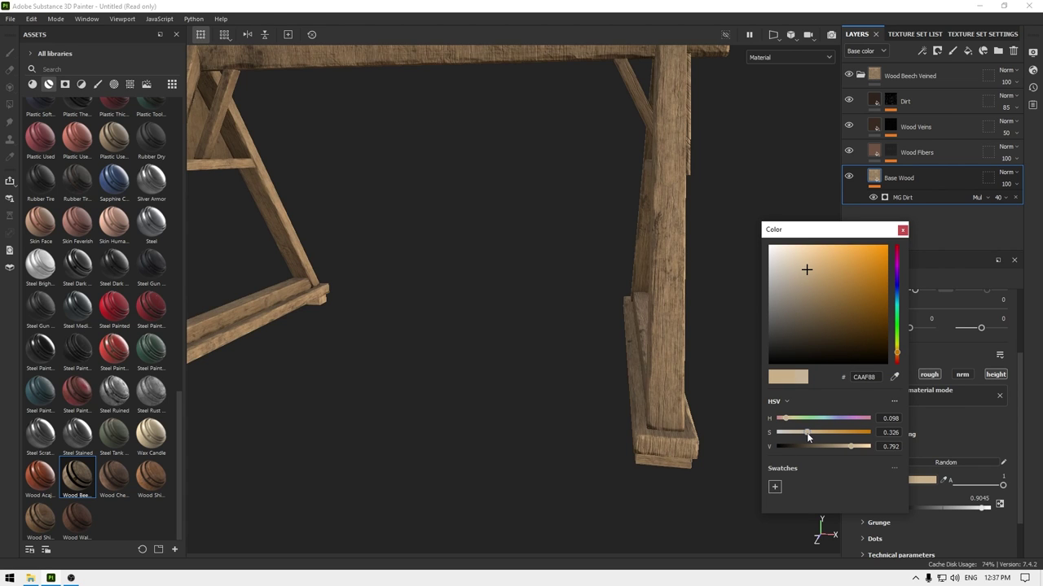
pyautogui.scroll(-1, 575, 382)
pyautogui.keyDown('alt'); pyautogui.moveTo(574, 382); pyautogui.dragTo(615, 435, button='middle'); pyautogui.keyUp('alt')
pyautogui.click(843, 446)
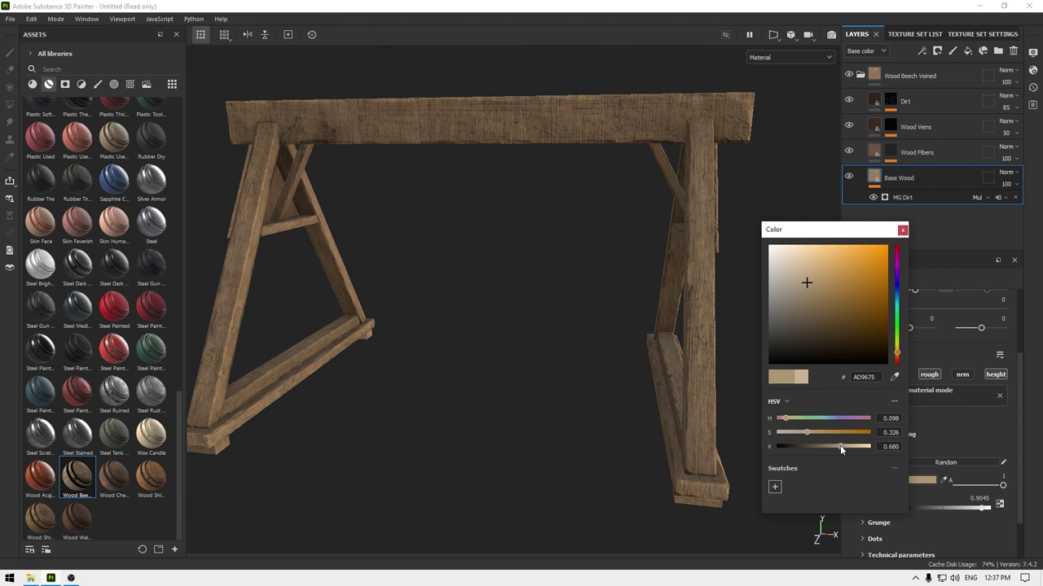
pyautogui.click(838, 447)
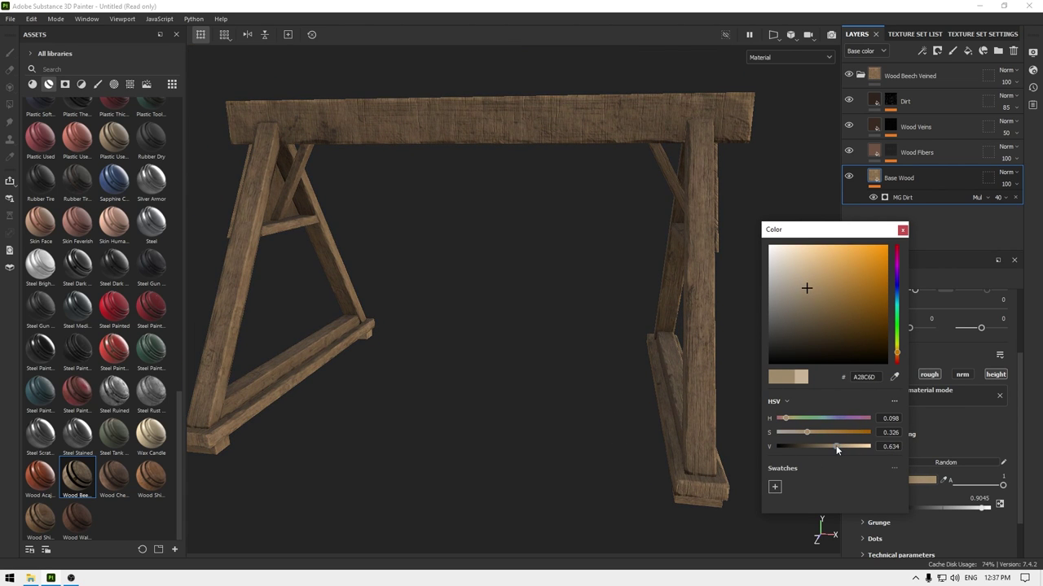
pyautogui.click(902, 230)
pyautogui.keyDown('alt'); pyautogui.moveTo(774, 342); pyautogui.dragTo(704, 402); pyautogui.keyUp('alt')
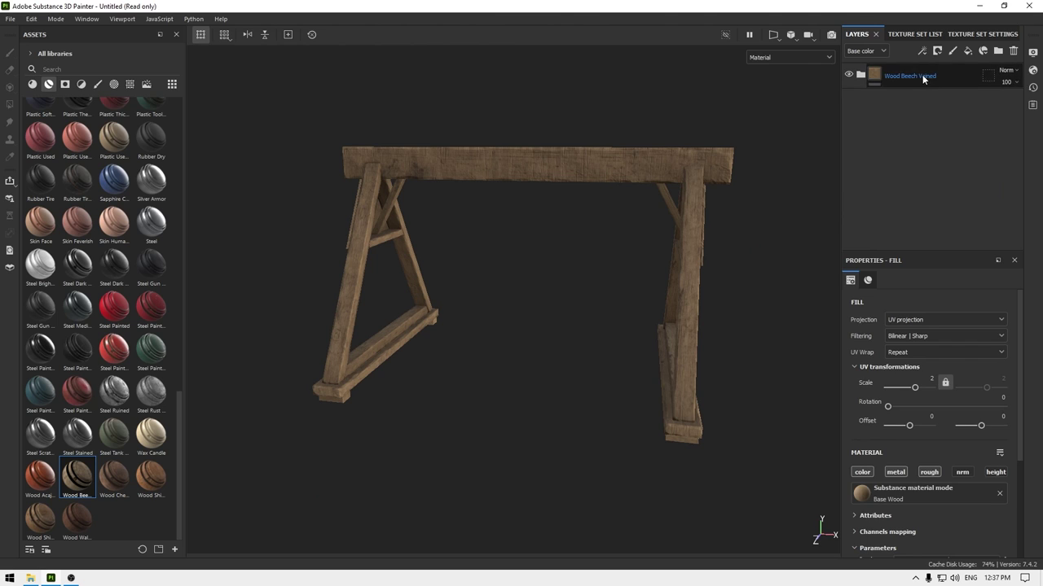
# Add a black mask to the Wood Beech Veined folder and reveal the whole barrier with Polygon Fill in mesh mode.
pyautogui.click(924, 78)
pyautogui.rightClick(912, 80)
pyautogui.click(942, 89)
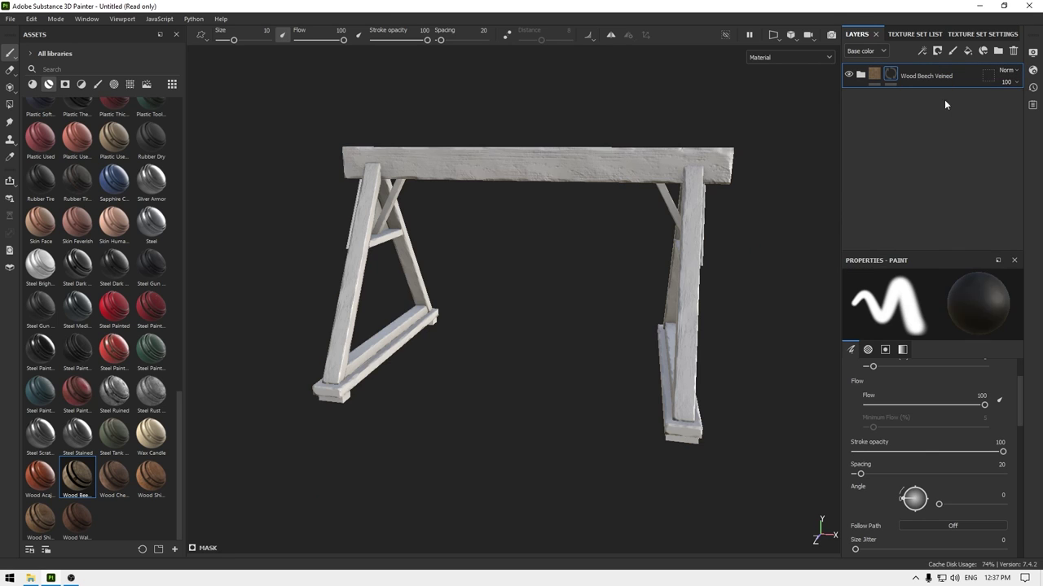
pyautogui.click(10, 104)
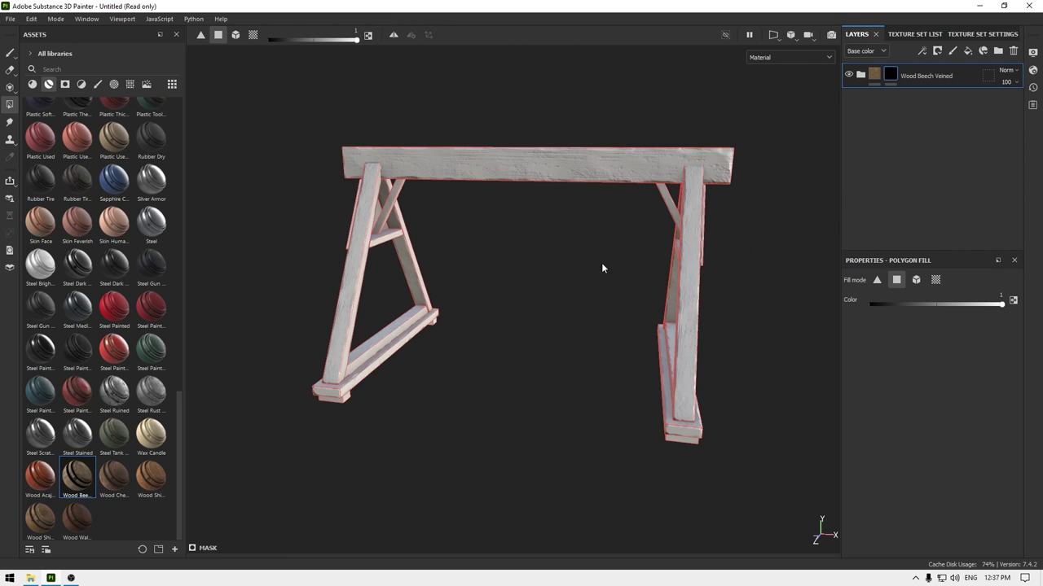
pyautogui.click(916, 282)
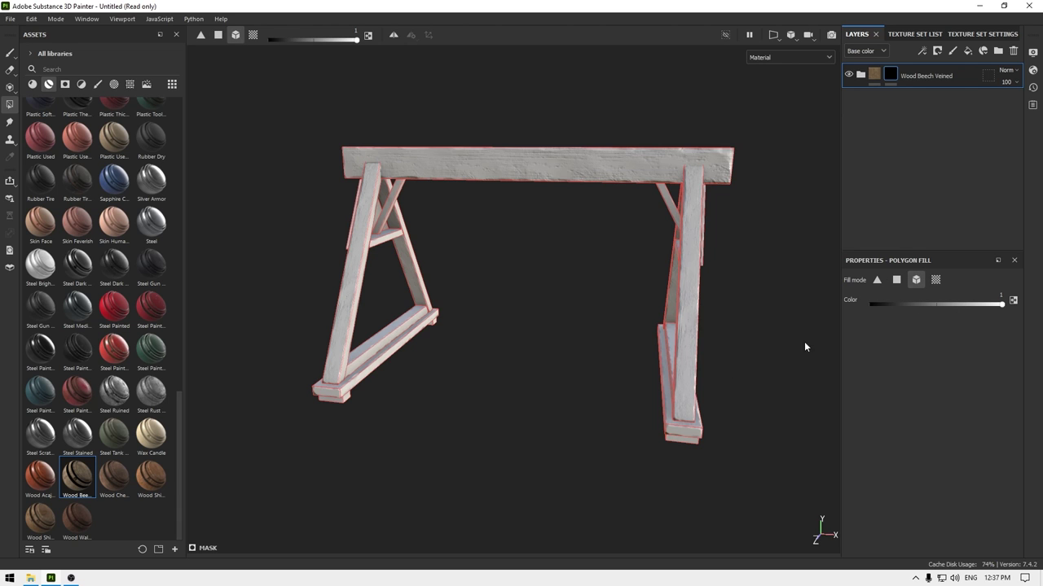
pyautogui.scroll(-2, 661, 357)
pyautogui.moveTo(313, 120); pyautogui.dragTo(912, 499)
pyautogui.scroll(2, 558, 294)
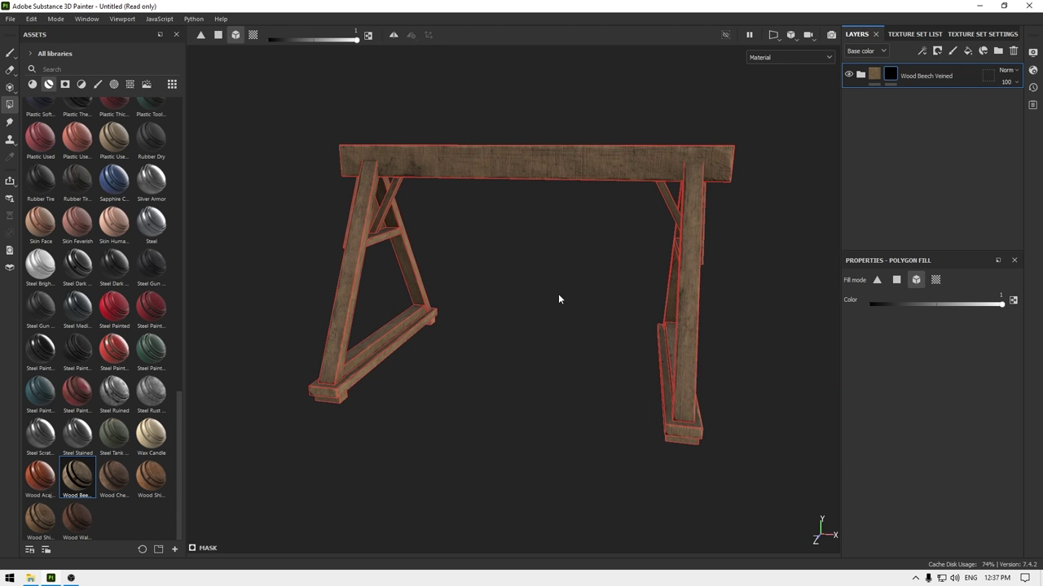
# Mask out the top beam and the triangular side panels from Wood Beech Veined by filling their meshes with black.
pyautogui.press('x')
pyautogui.keyDown('alt'); pyautogui.moveTo(507, 144); pyautogui.dragTo(537, 193); pyautogui.keyUp('alt')
pyautogui.keyDown('alt'); pyautogui.moveTo(538, 193); pyautogui.dragTo(589, 361, button='right'); pyautogui.keyUp('alt')
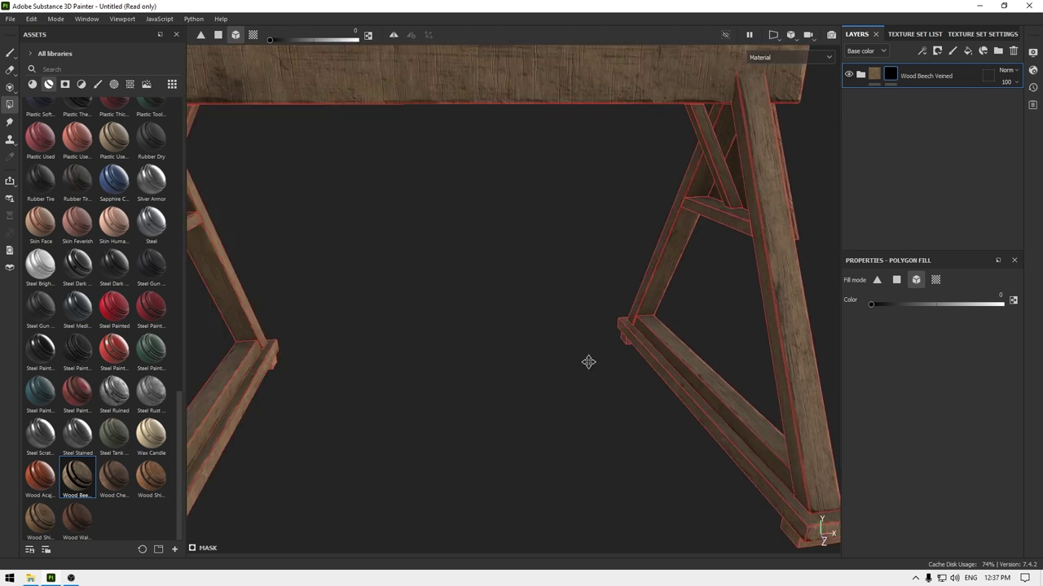
pyautogui.keyDown('alt'); pyautogui.moveTo(589, 361); pyautogui.dragTo(630, 415, button='middle'); pyautogui.keyUp('alt')
pyautogui.keyDown('alt'); pyautogui.moveTo(631, 415); pyautogui.dragTo(639, 433, button='right'); pyautogui.keyUp('alt')
pyautogui.keyDown('alt'); pyautogui.moveTo(537, 280); pyautogui.dragTo(549, 266); pyautogui.keyUp('alt')
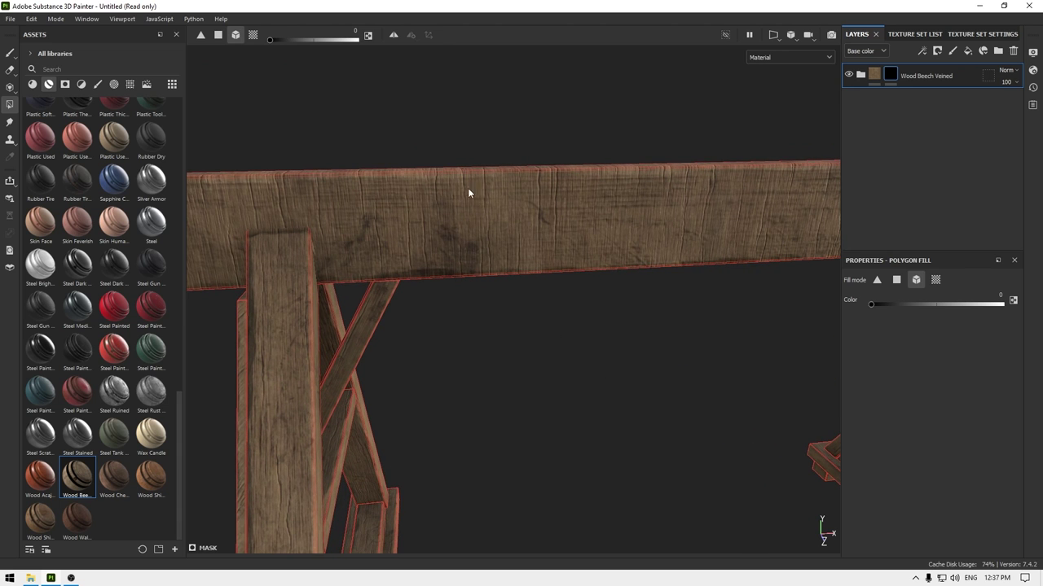
pyautogui.keyDown('alt'); pyautogui.moveTo(468, 193); pyautogui.dragTo(512, 279); pyautogui.keyUp('alt')
pyautogui.keyDown('alt'); pyautogui.moveTo(493, 272); pyautogui.dragTo(529, 285); pyautogui.keyUp('alt')
pyautogui.moveTo(644, 218)
pyautogui.keyDown('alt'); pyautogui.mouseDown()
pyautogui.moveTo(504, 382)
pyautogui.moveTo(454, 419)
pyautogui.moveTo(624, 380)
pyautogui.moveTo(206, 384)
pyautogui.moveTo(635, 366)
pyautogui.moveTo(447, 419)
pyautogui.moveTo(470, 344)
pyautogui.moveTo(770, 338)
pyautogui.mouseUp(); pyautogui.keyUp('alt')
pyautogui.click(470, 345)
# Duplicate the Wood Beech Veined folder and replace the copy's mask with a new black mask.
pyautogui.click(10, 51)
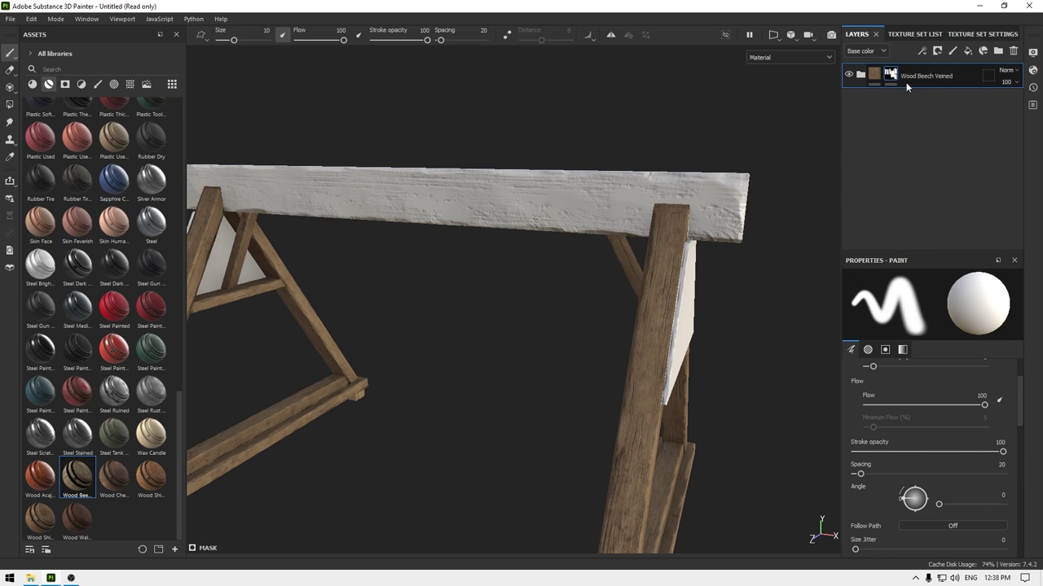
pyautogui.hotkey('ctrl', 'd')
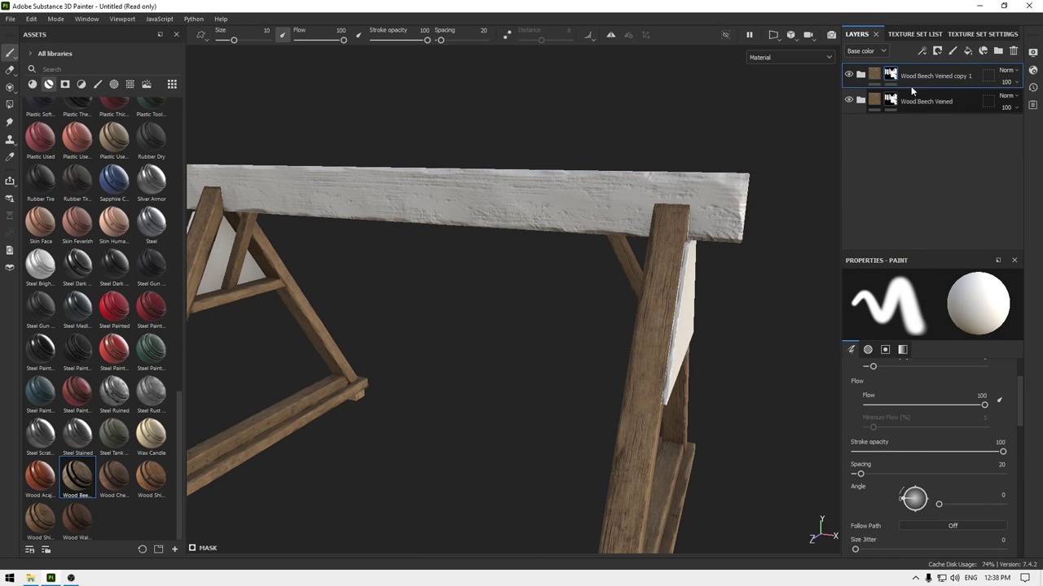
pyautogui.rightClick(909, 77)
pyautogui.click(929, 202)
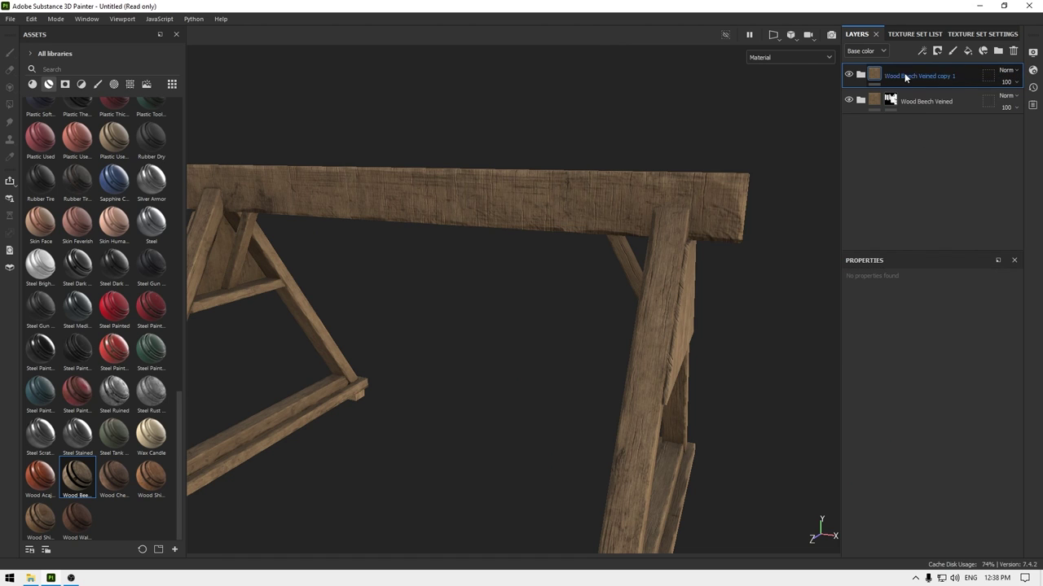
pyautogui.rightClick(905, 77)
pyautogui.click(925, 97)
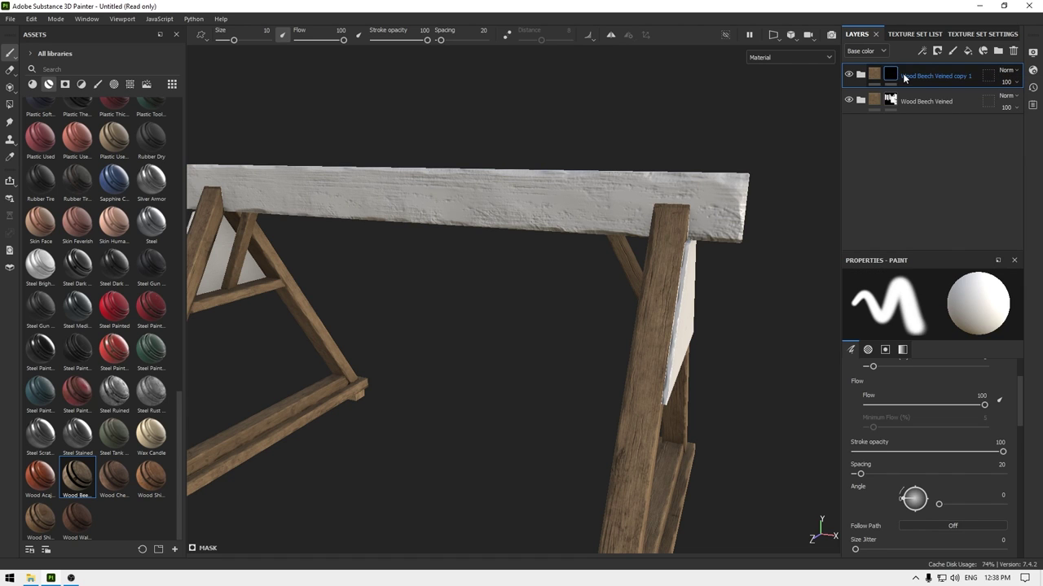
pyautogui.rightClick(906, 76)
pyautogui.click(906, 70)
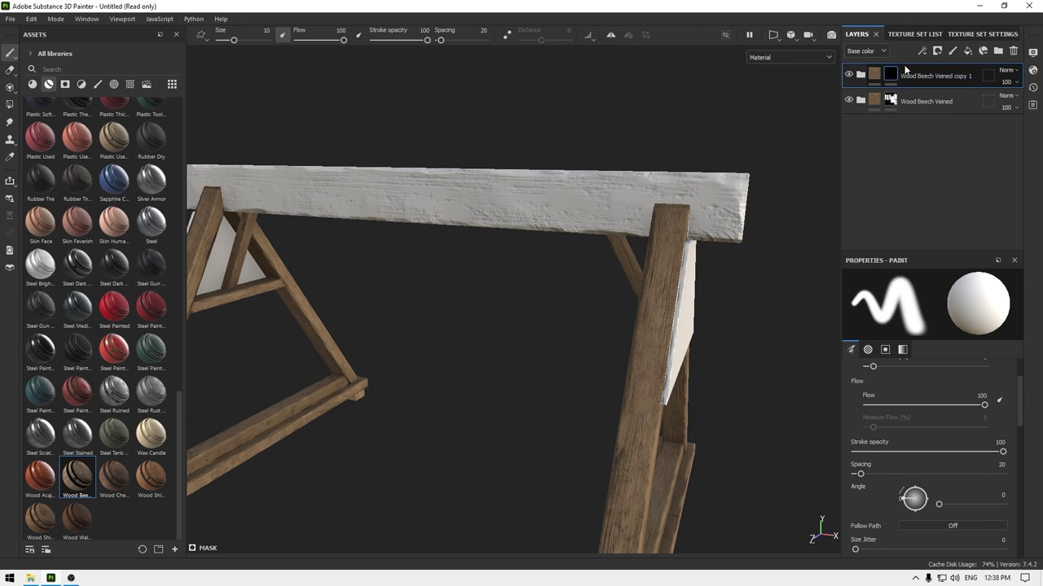
# Reveal the top beam and the triangular side panels in the copied folder's mask by filling their meshes with white.
pyautogui.click(10, 104)
pyautogui.scroll(2, 528, 286)
pyautogui.keyDown('alt'); pyautogui.moveTo(529, 287); pyautogui.dragTo(486, 359); pyautogui.keyUp('alt')
pyautogui.press('x')
pyautogui.scroll(-3, 486, 359)
pyautogui.keyDown('alt'); pyautogui.moveTo(314, 180); pyautogui.dragTo(505, 285); pyautogui.keyUp('alt')
pyautogui.scroll(3, 564, 319)
pyautogui.click(554, 277)
pyautogui.keyDown('alt'); pyautogui.moveTo(534, 342); pyautogui.dragTo(603, 244, button='middle'); pyautogui.keyUp('alt')
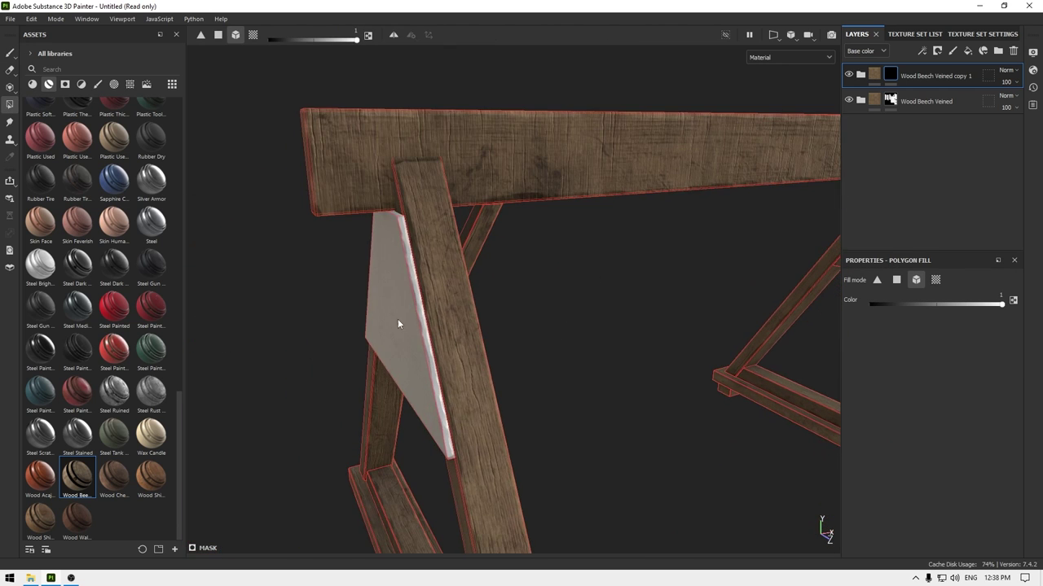
pyautogui.click(397, 320)
pyautogui.keyDown('alt'); pyautogui.moveTo(490, 372); pyautogui.dragTo(588, 259); pyautogui.keyUp('alt')
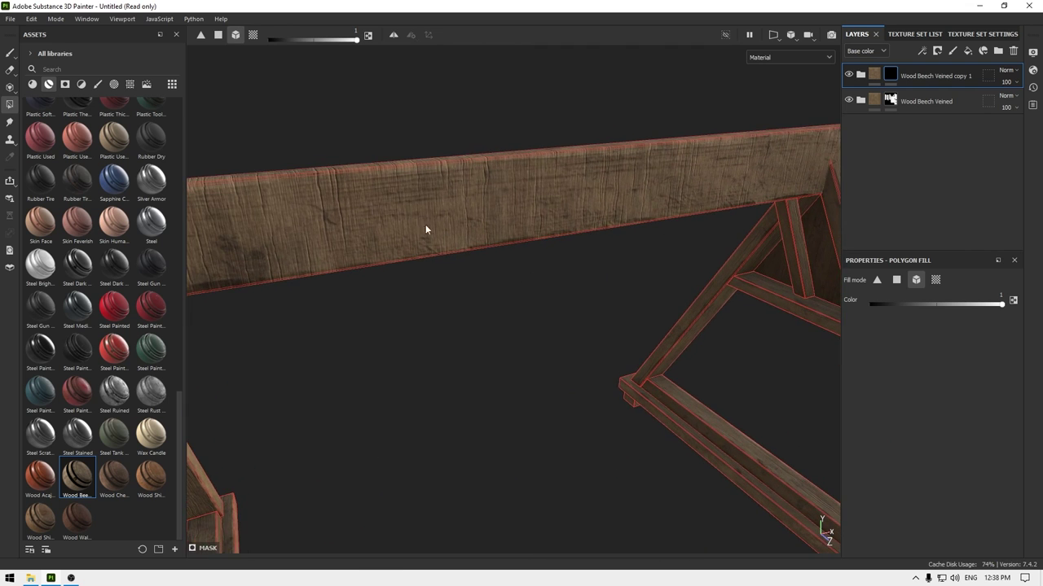
# Set the UV rotation of the Base Wood layer in Wood Beech Veined copy 1 to 90.
pyautogui.click(860, 75)
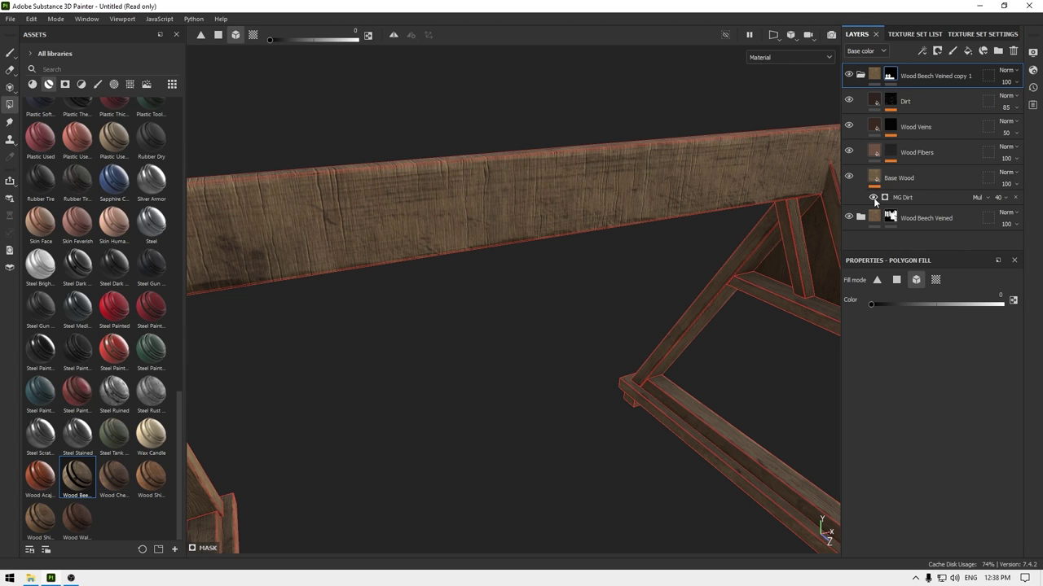
pyautogui.click(873, 181)
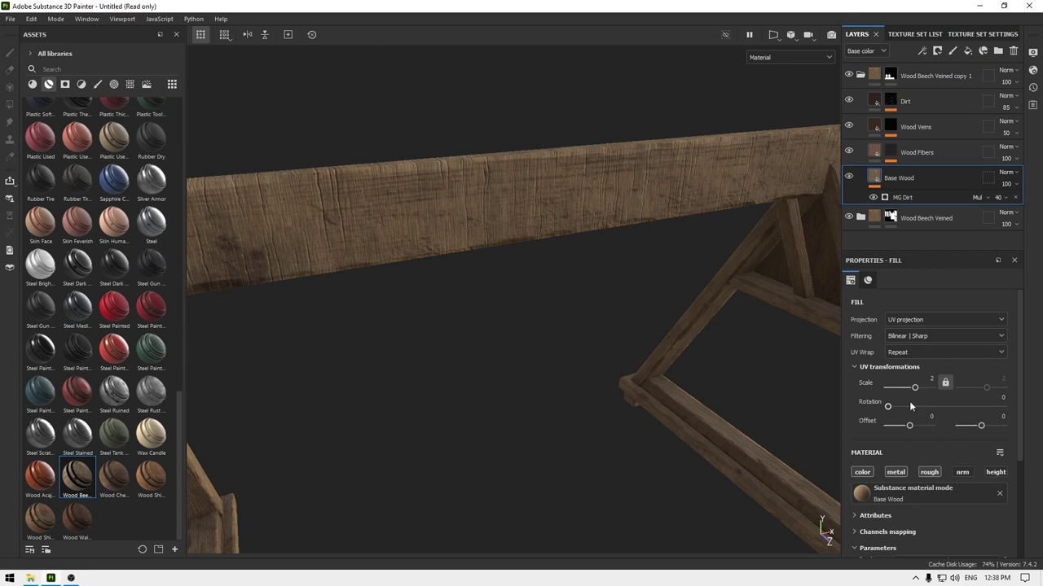
pyautogui.click(996, 399)
pyautogui.write('90')
pyautogui.press('Return')
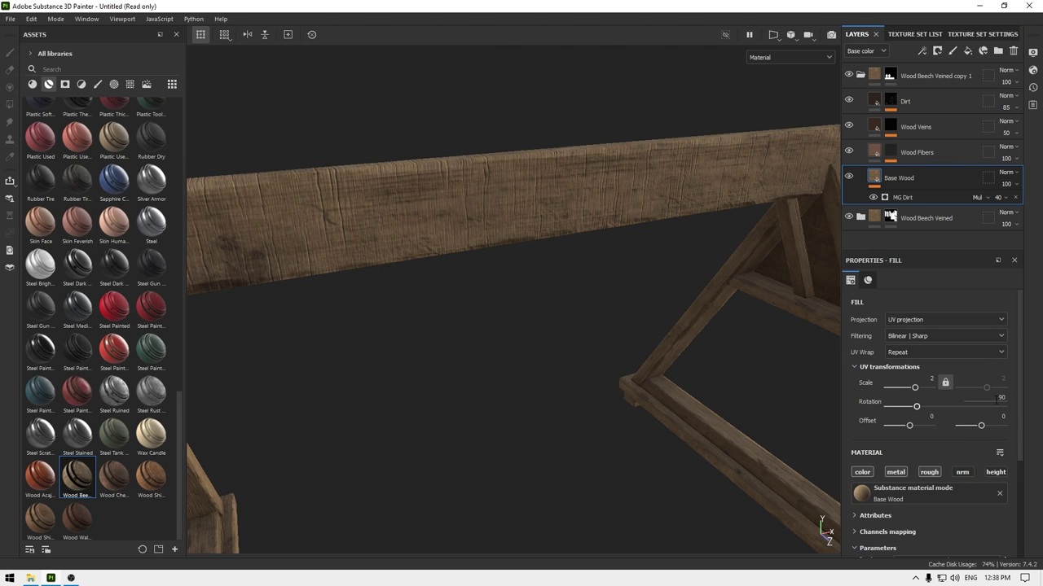
# Set the rotation of the wood_pattern_01 fill in the copied folder's Wood Fibers mask to 90.
pyautogui.click(891, 152)
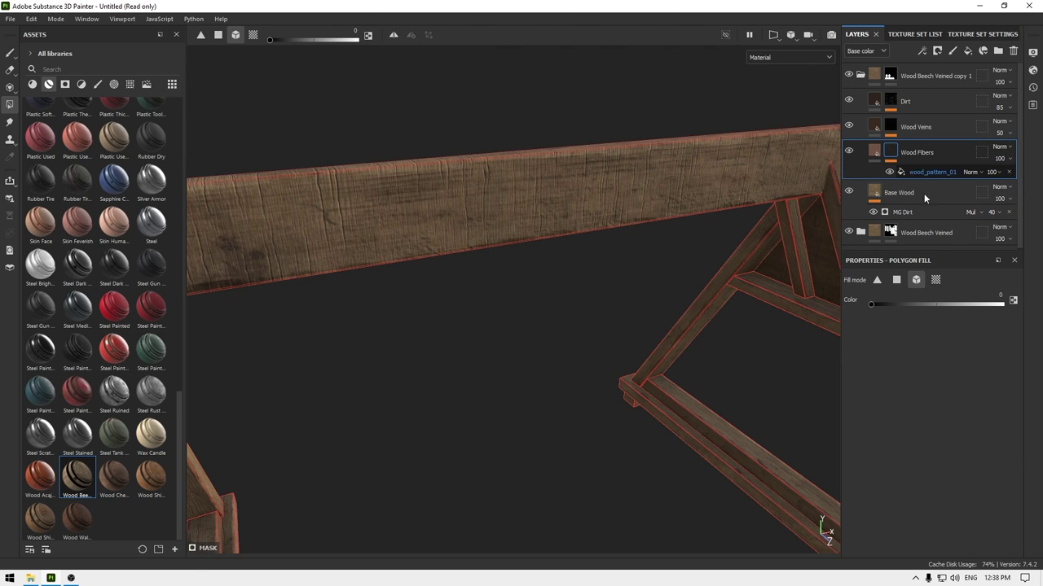
pyautogui.click(931, 172)
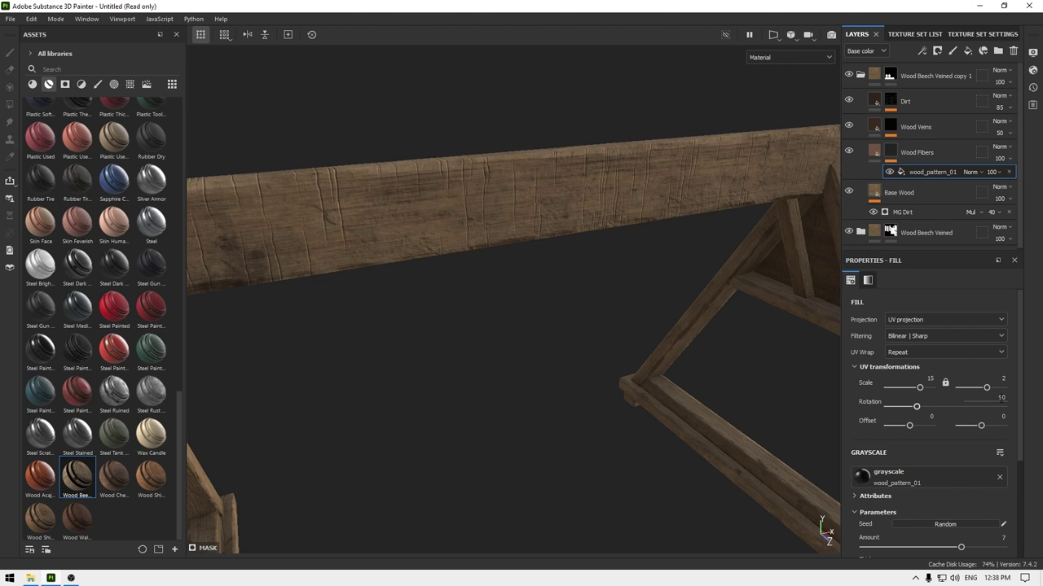
# Set the rotation of the wood_pattern_01 fill in the copied folder's Wood Veins mask to 90.
pyautogui.click(891, 127)
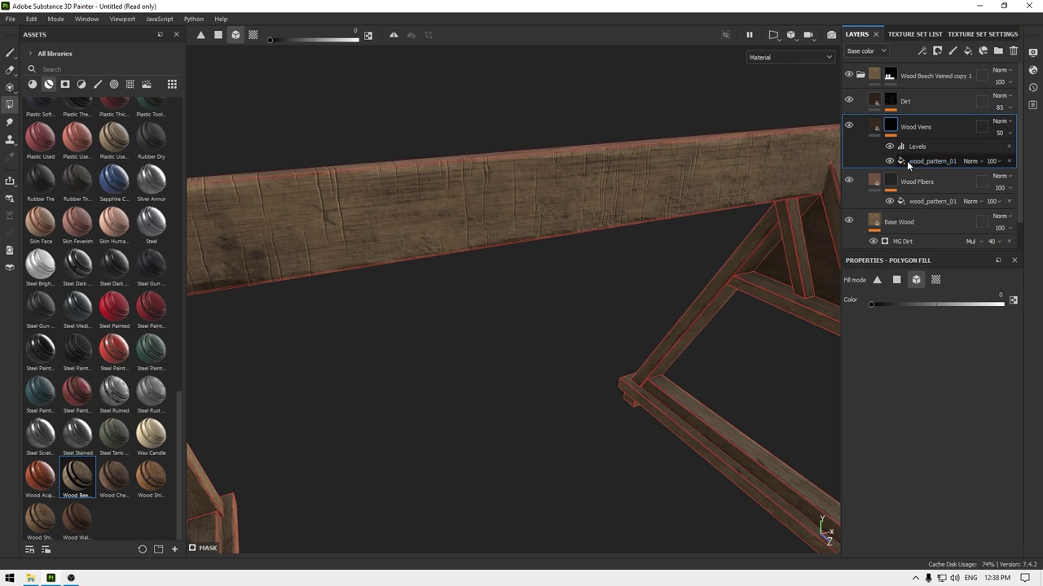
pyautogui.click(942, 161)
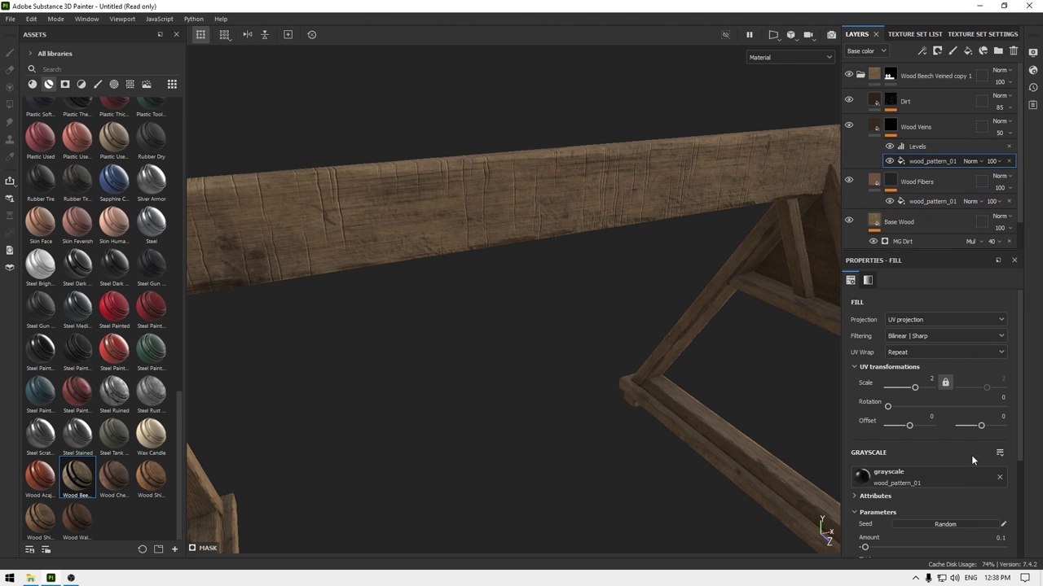
pyautogui.click(990, 399)
pyautogui.write('90')
pyautogui.press('Return')
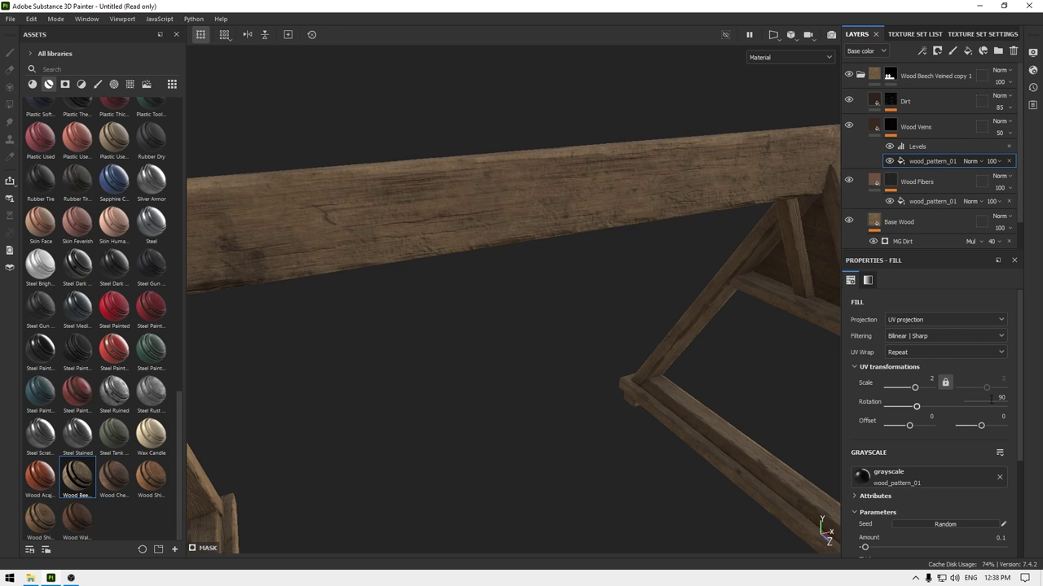
# Turn off the height channel on the copied folder's Wood Fibers layer and check the Dirt layer's channels.
pyautogui.keyDown('alt'); pyautogui.moveTo(659, 346); pyautogui.dragTo(541, 275); pyautogui.keyUp('alt')
pyautogui.keyDown('alt'); pyautogui.moveTo(559, 432); pyautogui.dragTo(465, 254, button='right'); pyautogui.keyUp('alt')
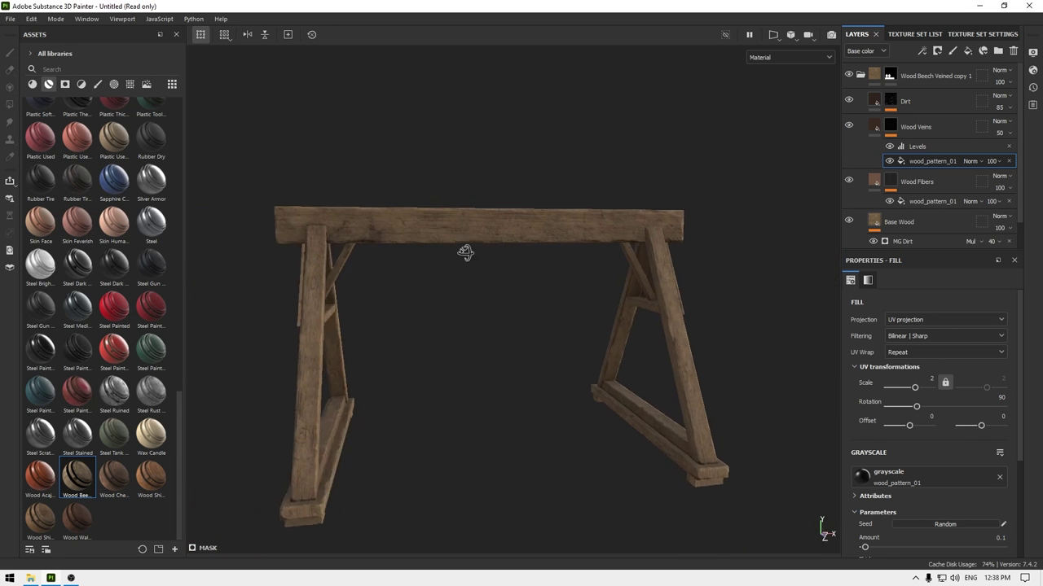
pyautogui.keyDown('alt'); pyautogui.moveTo(465, 253); pyautogui.dragTo(661, 249); pyautogui.keyUp('alt')
pyautogui.keyDown('alt'); pyautogui.moveTo(387, 303); pyautogui.dragTo(497, 414, button='right'); pyautogui.keyUp('alt')
pyautogui.moveTo(494, 366)
pyautogui.keyDown('shift'); pyautogui.mouseDown(button='right')
pyautogui.moveTo(465, 366)
pyautogui.moveTo(476, 371)
pyautogui.mouseUp(button='right'); pyautogui.keyUp('shift')
pyautogui.keyDown('alt'); pyautogui.moveTo(476, 370); pyautogui.dragTo(511, 308); pyautogui.keyUp('alt')
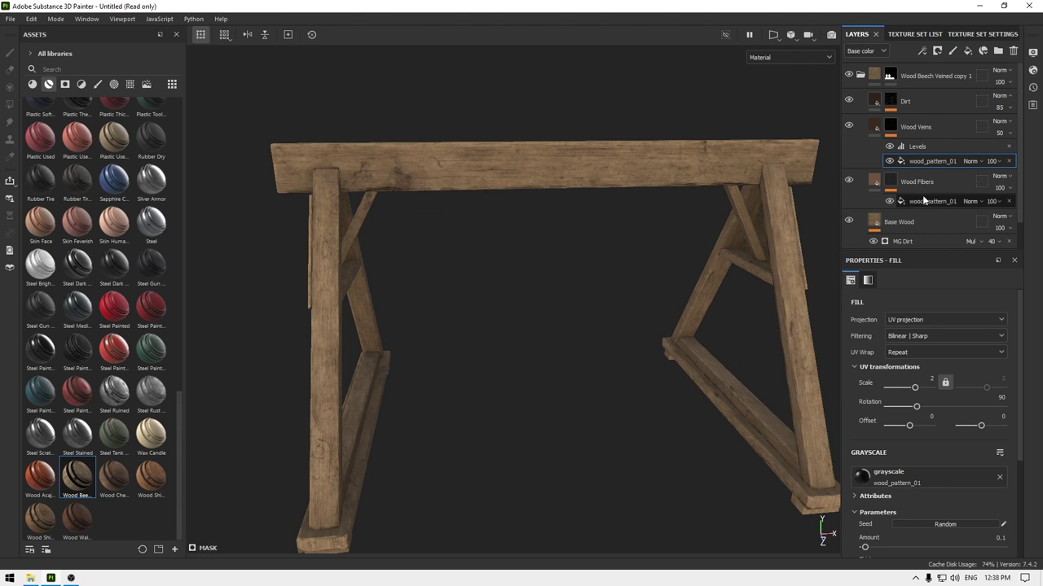
pyautogui.click(876, 183)
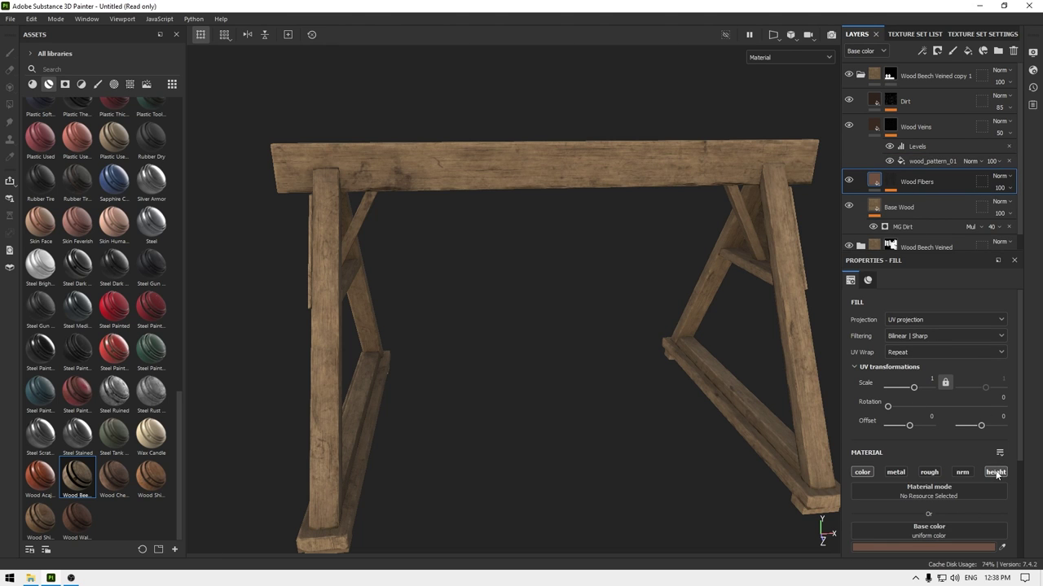
pyautogui.keyDown('alt'); pyautogui.moveTo(315, 236); pyautogui.dragTo(431, 331, button='right'); pyautogui.keyUp('alt')
pyautogui.keyDown('alt'); pyautogui.moveTo(432, 330); pyautogui.dragTo(586, 482); pyautogui.keyUp('alt')
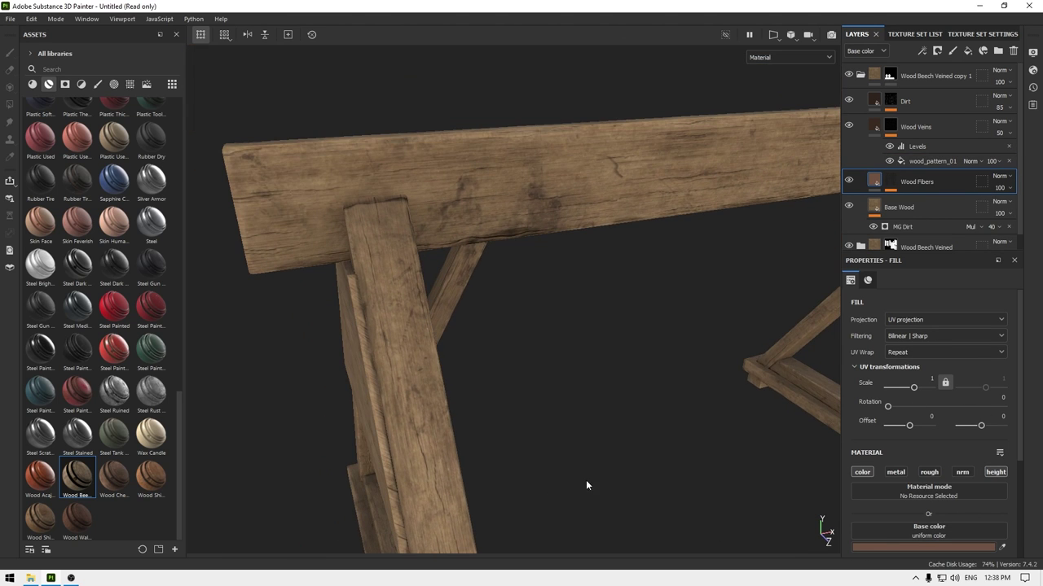
pyautogui.click(995, 472)
pyautogui.click(880, 110)
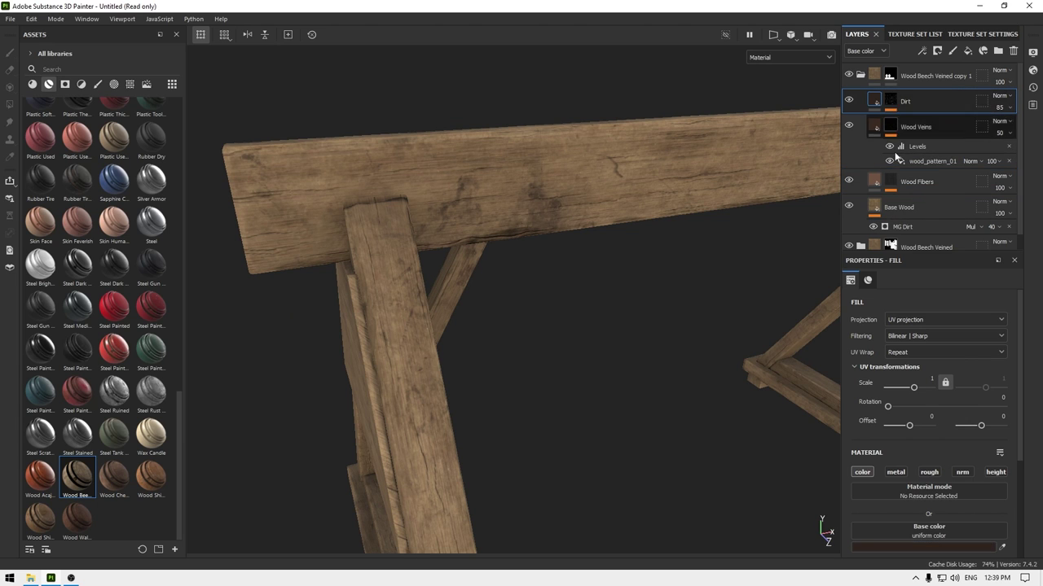
pyautogui.click(999, 476)
pyautogui.keyDown('alt'); pyautogui.moveTo(407, 381); pyautogui.dragTo(351, 310, button='right'); pyautogui.keyUp('alt')
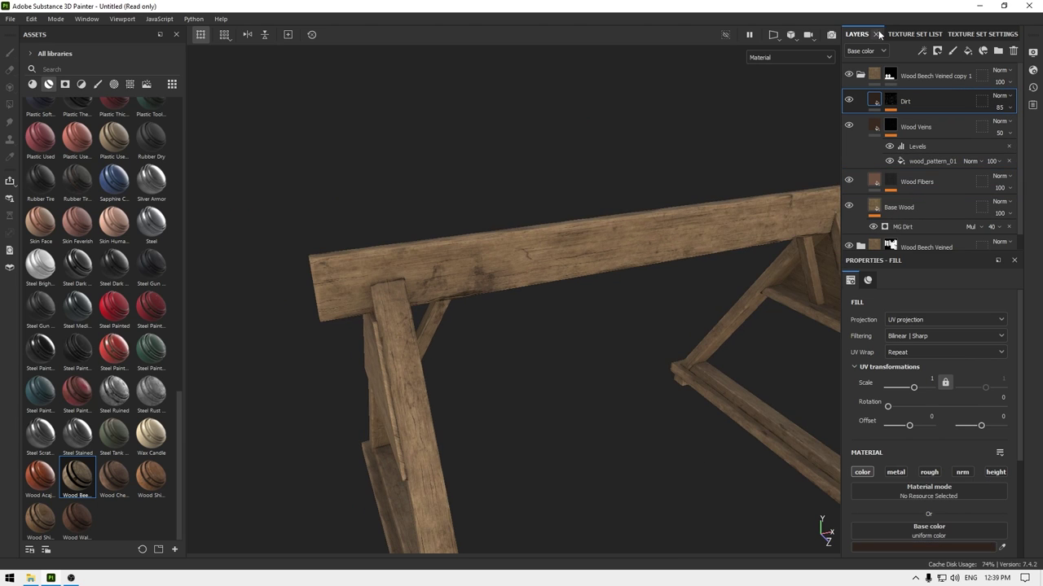
# Collapse the Wood Beech Veined copy 1 folder and look over the wood grain on the whole barrier.
pyautogui.click(861, 75)
pyautogui.keyDown('alt'); pyautogui.moveTo(611, 183); pyautogui.dragTo(563, 128, button='right'); pyautogui.keyUp('alt')
pyautogui.keyDown('alt'); pyautogui.moveTo(563, 129); pyautogui.dragTo(591, 268); pyautogui.keyUp('alt')
pyautogui.keyDown('alt'); pyautogui.moveTo(591, 268); pyautogui.dragTo(526, 202, button='middle'); pyautogui.keyUp('alt')
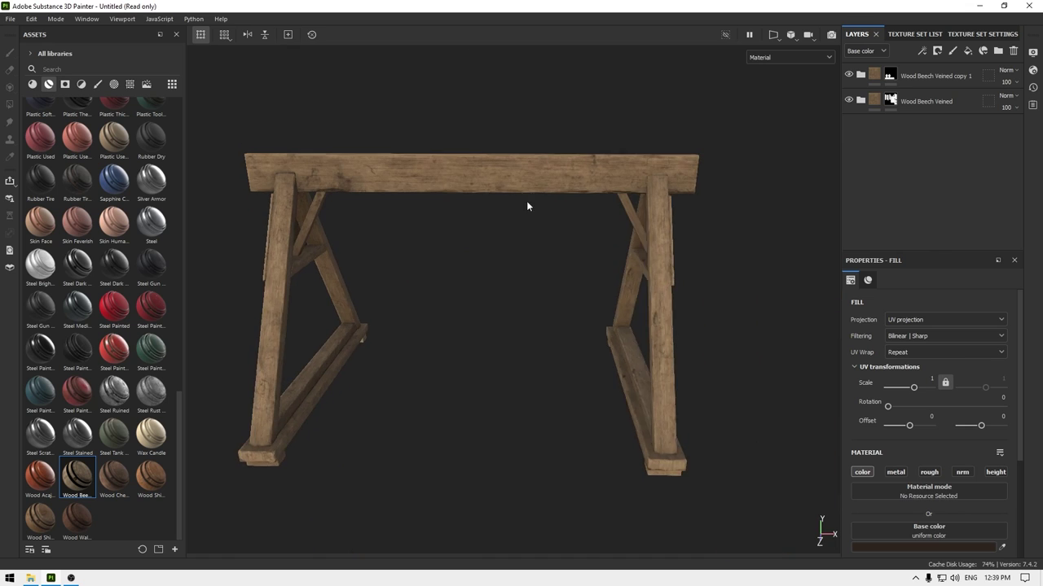
pyautogui.keyDown('alt'); pyautogui.moveTo(527, 202); pyautogui.dragTo(576, 175); pyautogui.keyUp('alt')
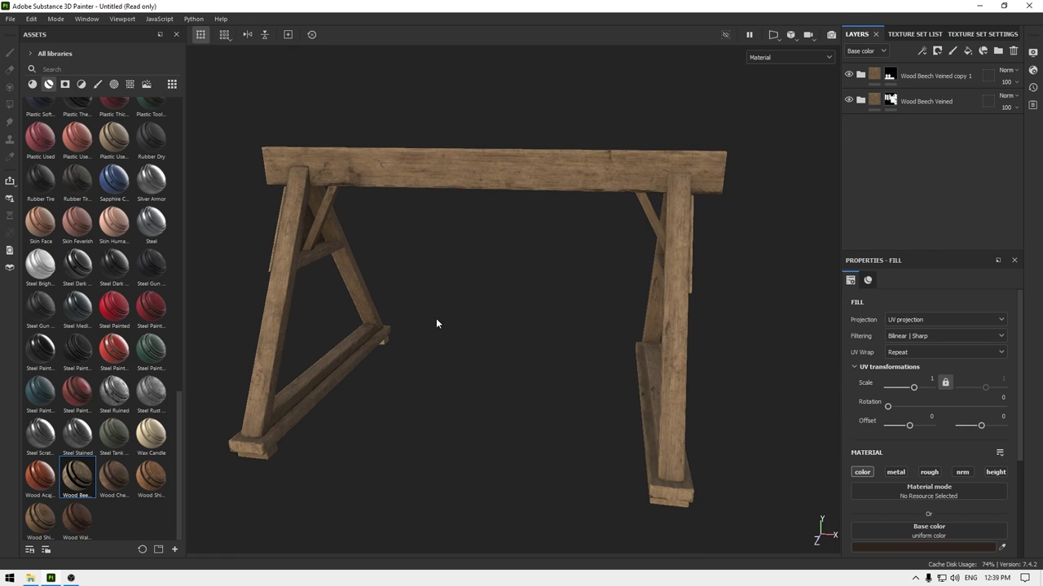
pyautogui.keyDown('alt'); pyautogui.moveTo(436, 318); pyautogui.dragTo(417, 343); pyautogui.keyUp('alt')
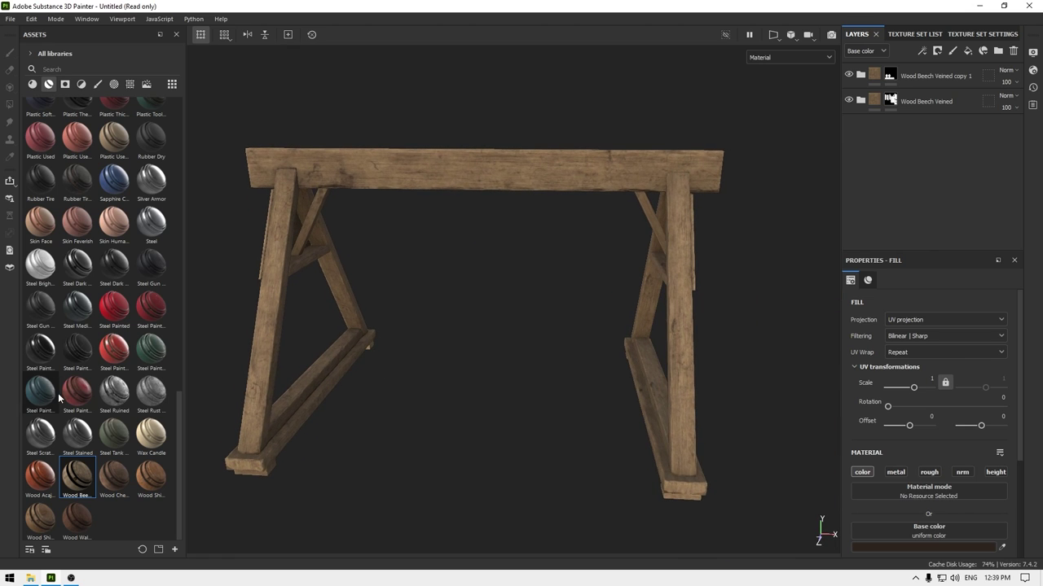
# Try the Steel Painted Worn smart material above the two wood folders.
pyautogui.moveTo(73, 400)
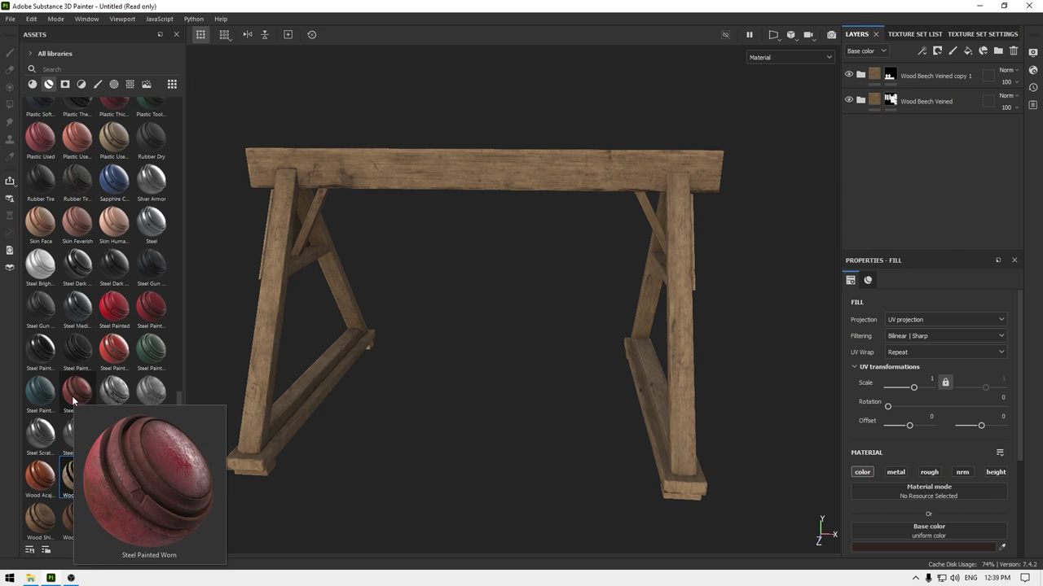
pyautogui.moveTo(73, 400)
pyautogui.mouseDown()
pyautogui.moveTo(896, 47)
pyautogui.moveTo(927, 63)
pyautogui.mouseUp()
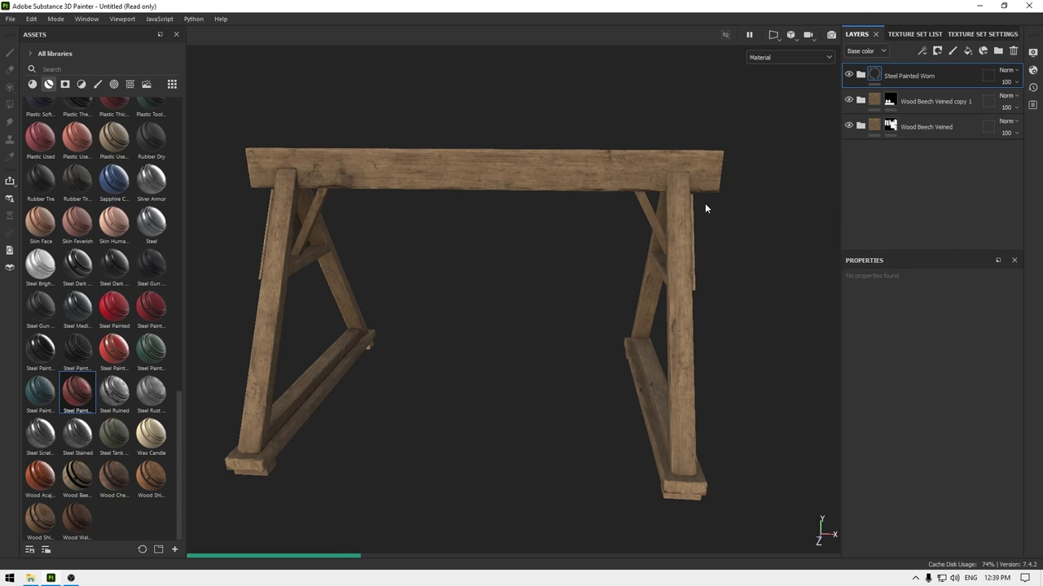
pyautogui.moveTo(561, 267)
pyautogui.keyDown('alt'); pyautogui.mouseDown()
pyautogui.moveTo(549, 237)
pyautogui.moveTo(597, 211)
pyautogui.moveTo(588, 224)
pyautogui.mouseUp(); pyautogui.keyUp('alt')
pyautogui.scroll(3, 564, 308)
pyautogui.keyDown('alt'); pyautogui.moveTo(565, 307); pyautogui.dragTo(539, 192); pyautogui.keyUp('alt')
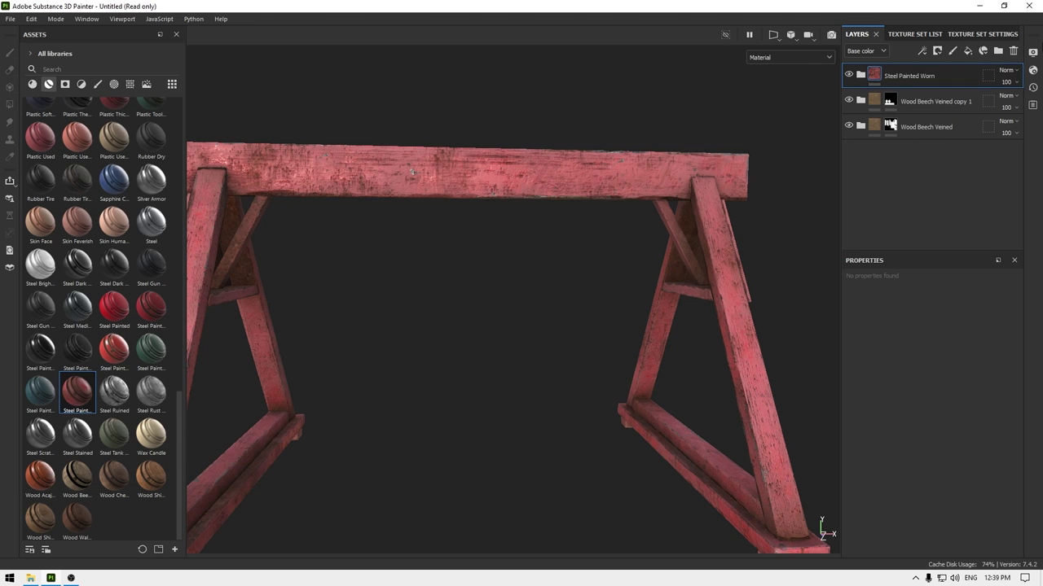
pyautogui.click(1014, 52)
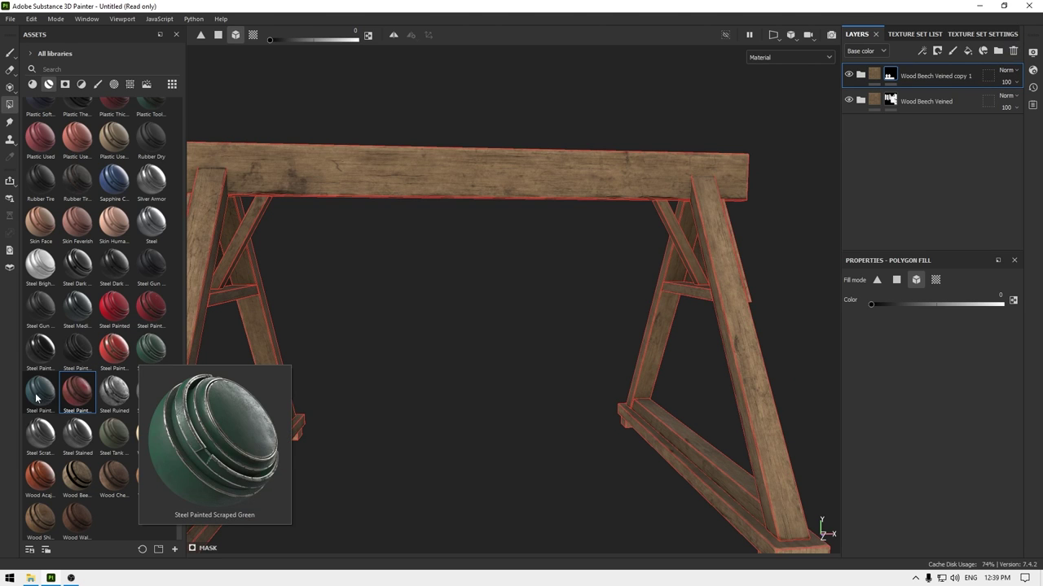
# Add the Steel Painted Stained smart material above the two Wood Beech Veined folders.
pyautogui.moveTo(38, 396)
pyautogui.moveTo(153, 360)
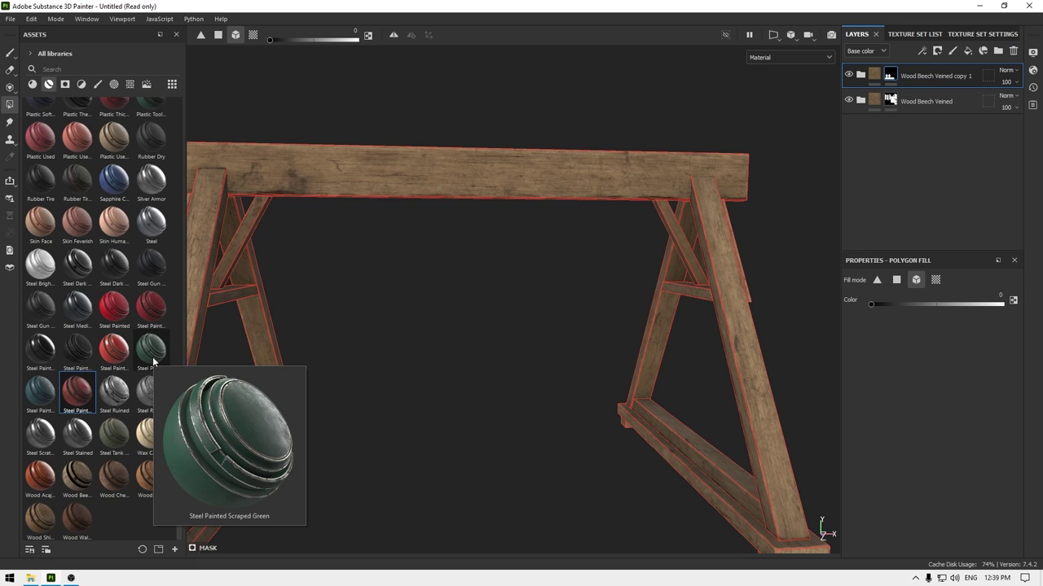
pyautogui.moveTo(34, 393)
pyautogui.mouseDown()
pyautogui.moveTo(291, 372)
pyautogui.moveTo(904, 64)
pyautogui.mouseUp()
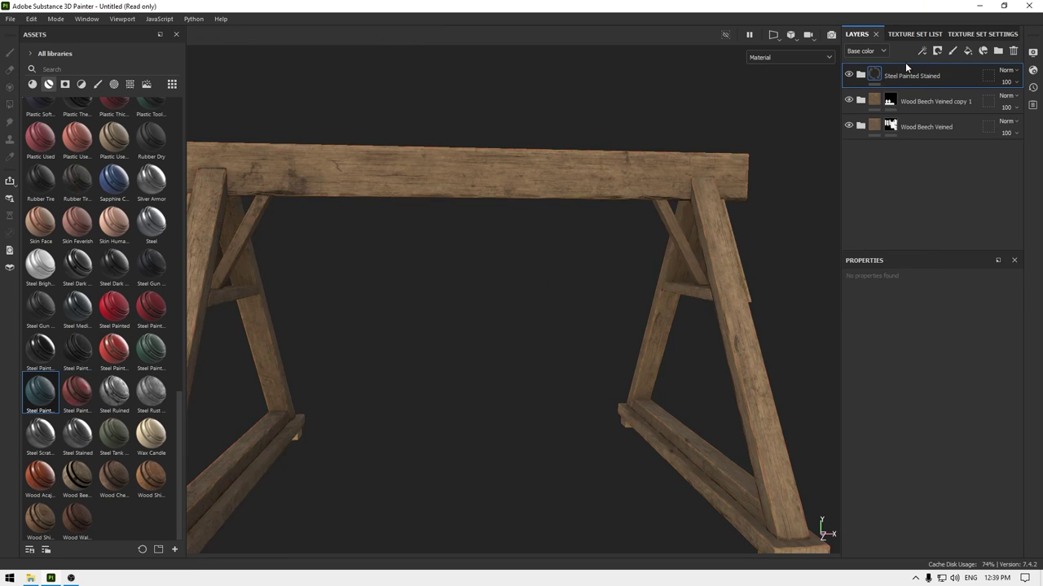
pyautogui.moveTo(635, 247)
pyautogui.keyDown('alt'); pyautogui.mouseDown()
pyautogui.moveTo(541, 267)
pyautogui.moveTo(551, 176)
pyautogui.moveTo(577, 340)
pyautogui.moveTo(594, 305)
pyautogui.moveTo(531, 258)
pyautogui.moveTo(605, 290)
pyautogui.mouseUp(); pyautogui.keyUp('alt')
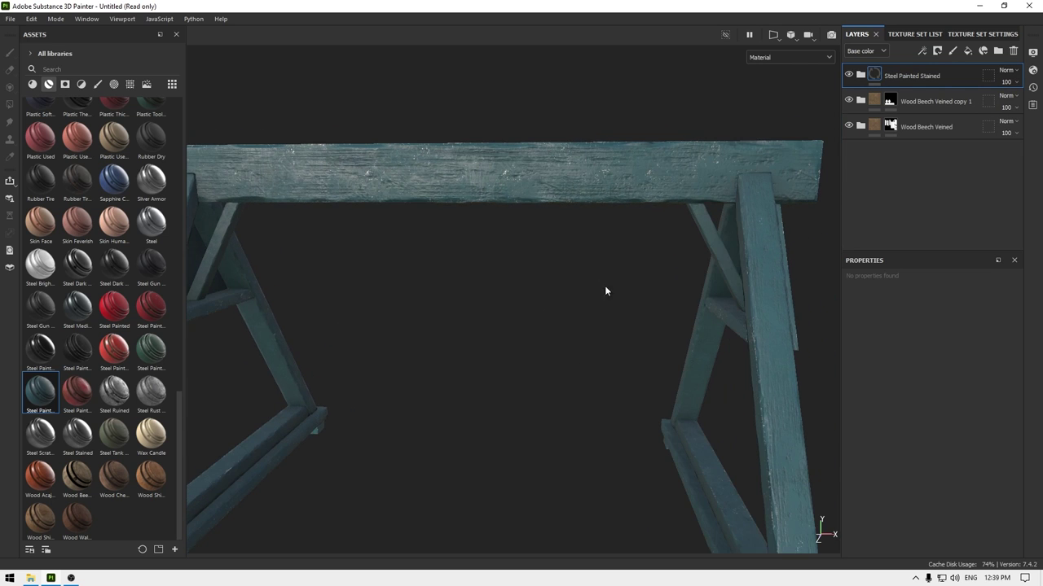
# Change the base color of the Base Paint layer in Steel Painted Stained to a medium blue.
pyautogui.click(860, 75)
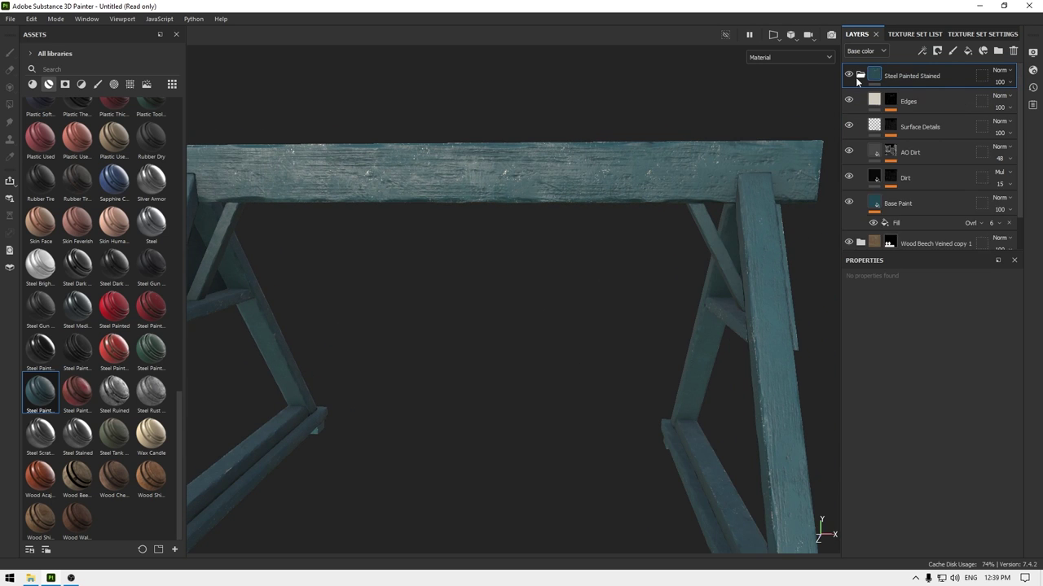
pyautogui.click(894, 205)
pyautogui.scroll(-3, 926, 439)
pyautogui.click(925, 446)
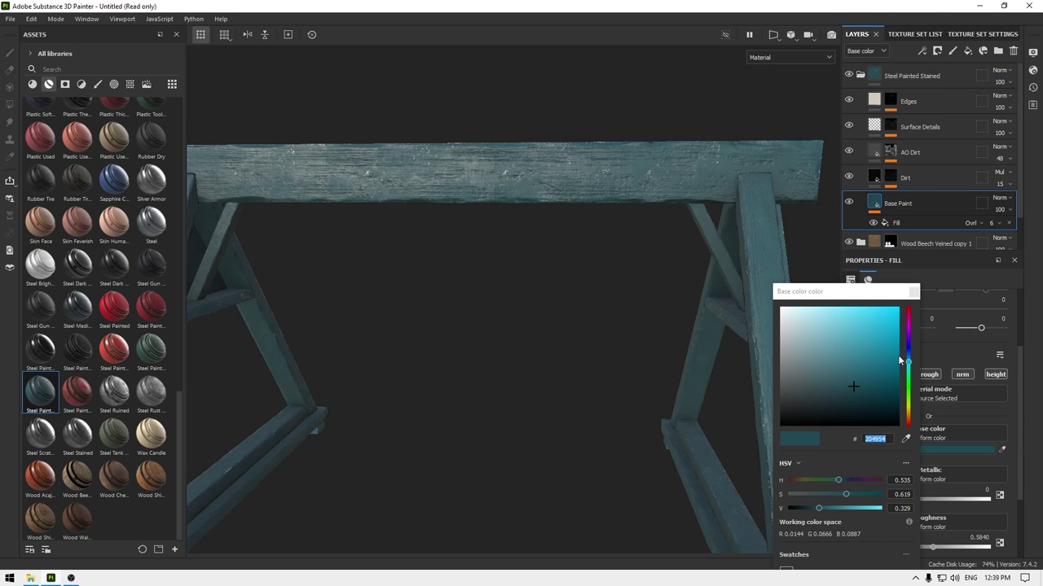
pyautogui.click(909, 360)
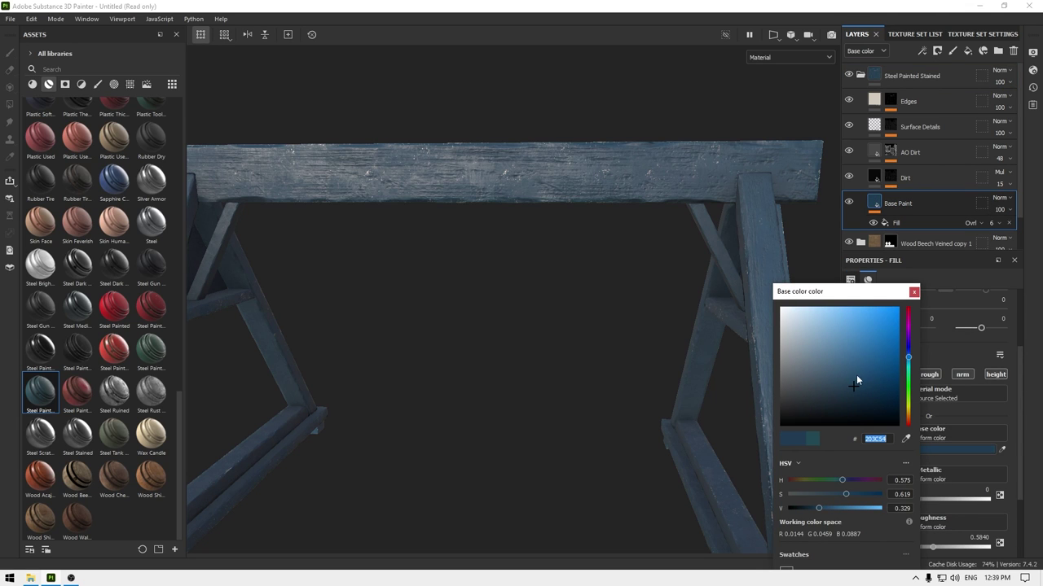
pyautogui.moveTo(856, 376); pyautogui.dragTo(851, 366)
pyautogui.keyDown('alt'); pyautogui.moveTo(652, 367); pyautogui.dragTo(549, 377); pyautogui.keyUp('alt')
pyautogui.scroll(-2, 549, 377)
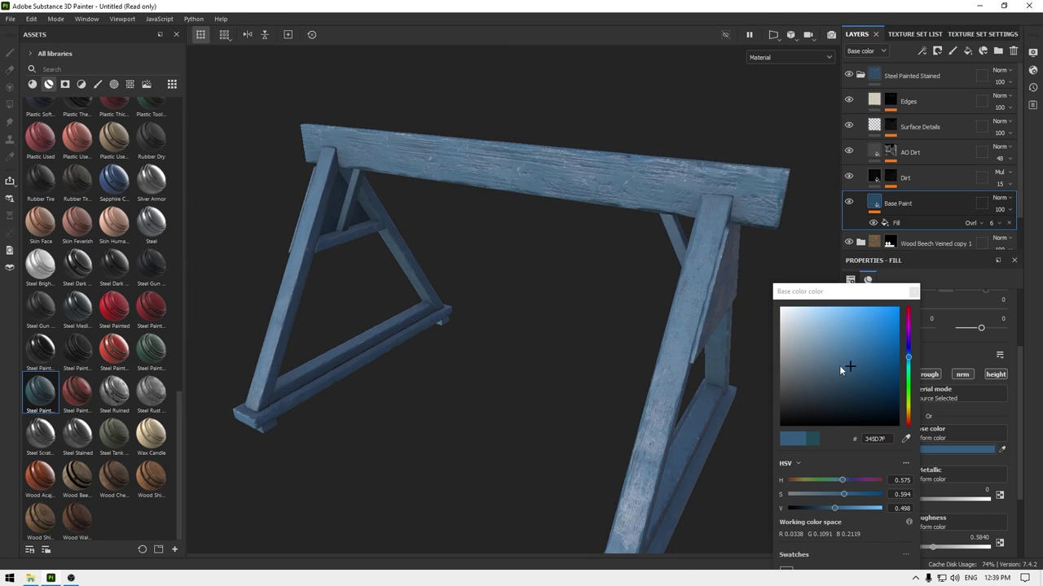
pyautogui.moveTo(858, 367)
pyautogui.mouseDown()
pyautogui.moveTo(842, 360)
pyautogui.moveTo(831, 370)
pyautogui.moveTo(848, 368)
pyautogui.mouseUp()
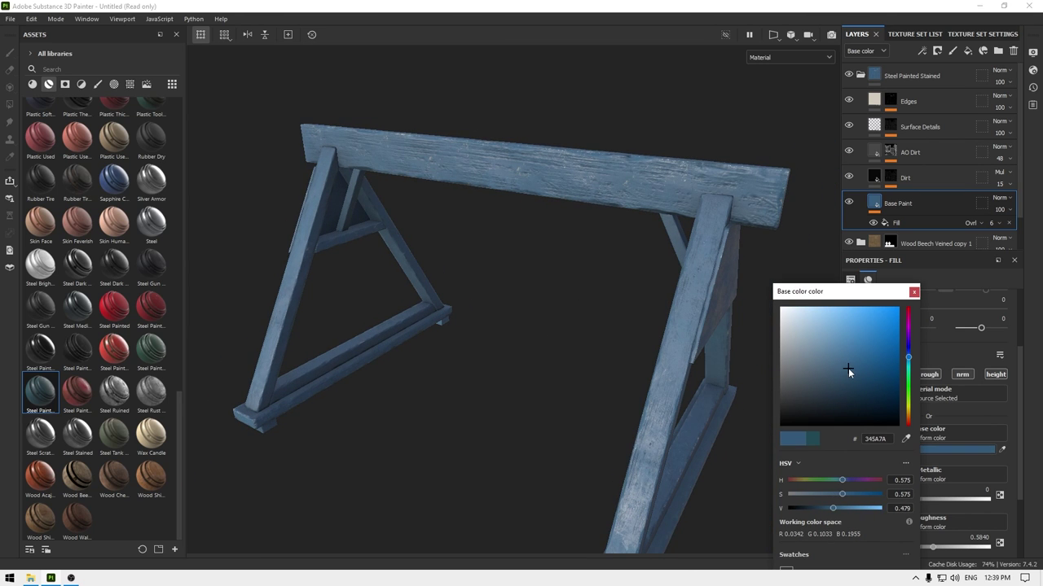
pyautogui.keyDown('alt'); pyautogui.moveTo(542, 350); pyautogui.dragTo(612, 345); pyautogui.keyUp('alt')
pyautogui.moveTo(854, 363)
pyautogui.mouseDown()
pyautogui.moveTo(847, 332)
pyautogui.moveTo(865, 362)
pyautogui.moveTo(850, 371)
pyautogui.mouseUp()
pyautogui.keyDown('alt'); pyautogui.moveTo(695, 378); pyautogui.dragTo(709, 350); pyautogui.keyUp('alt')
pyautogui.click(913, 291)
pyautogui.keyDown('alt'); pyautogui.moveTo(619, 358); pyautogui.dragTo(632, 363); pyautogui.keyUp('alt')
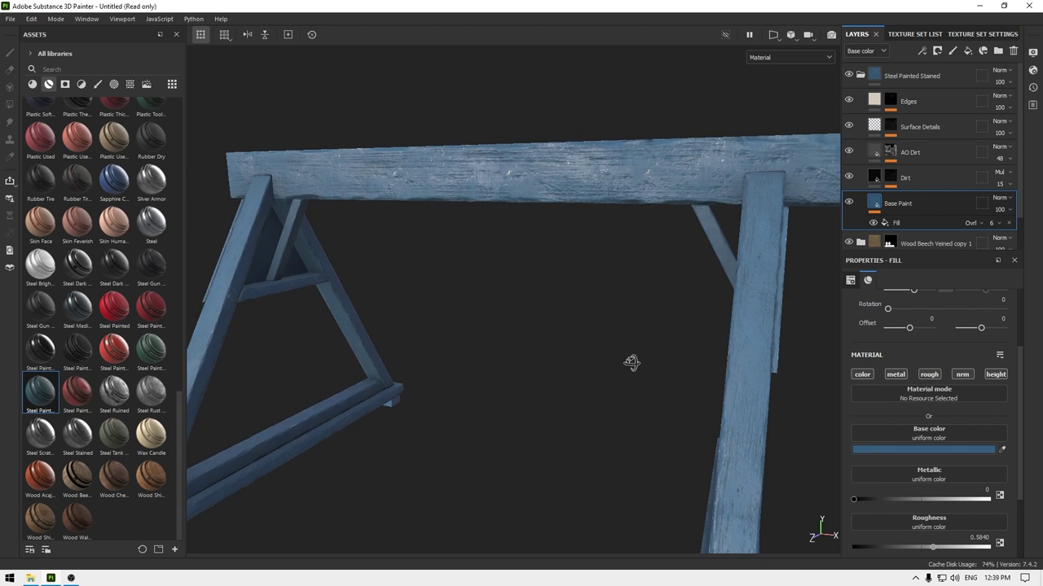
# Collapse the Steel Painted Stained folder and add a black mask to it.
pyautogui.click(860, 75)
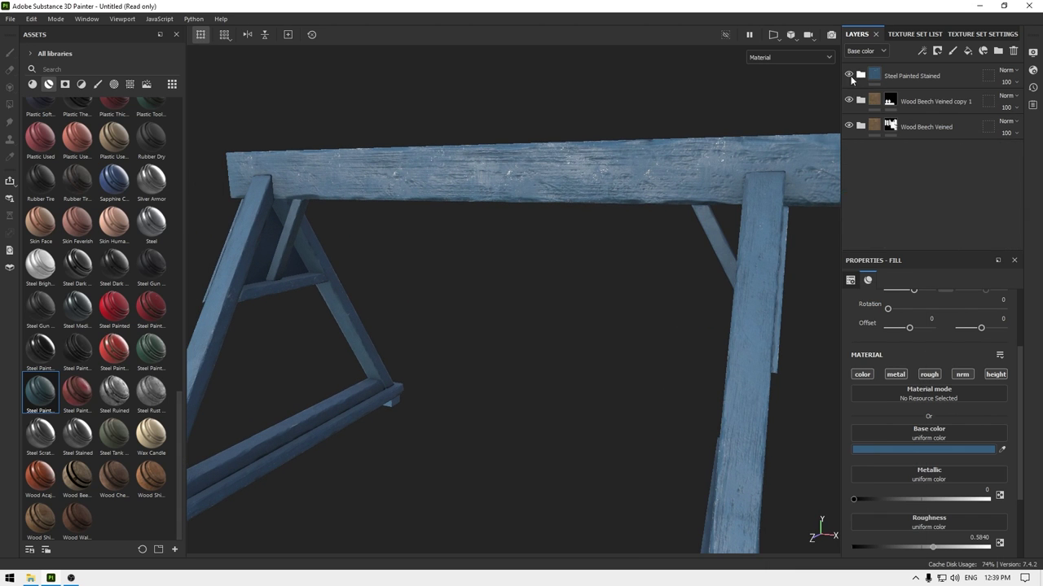
pyautogui.moveTo(674, 183)
pyautogui.keyDown('alt'); pyautogui.mouseDown()
pyautogui.moveTo(658, 151)
pyautogui.moveTo(711, 224)
pyautogui.moveTo(726, 144)
pyautogui.moveTo(834, 98)
pyautogui.mouseUp(); pyautogui.keyUp('alt')
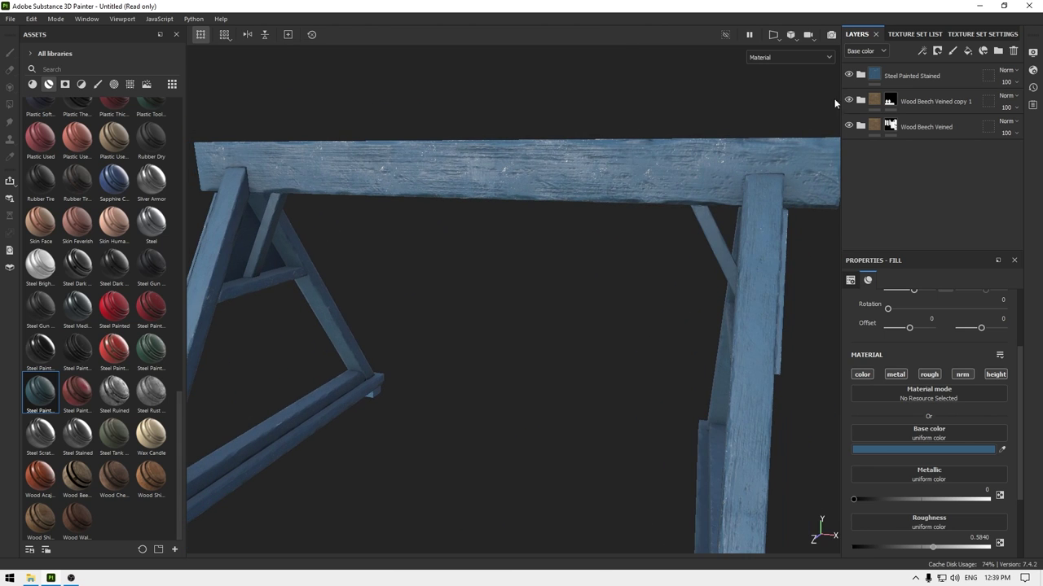
pyautogui.click(921, 75)
pyautogui.rightClick(922, 75)
pyautogui.click(924, 99)
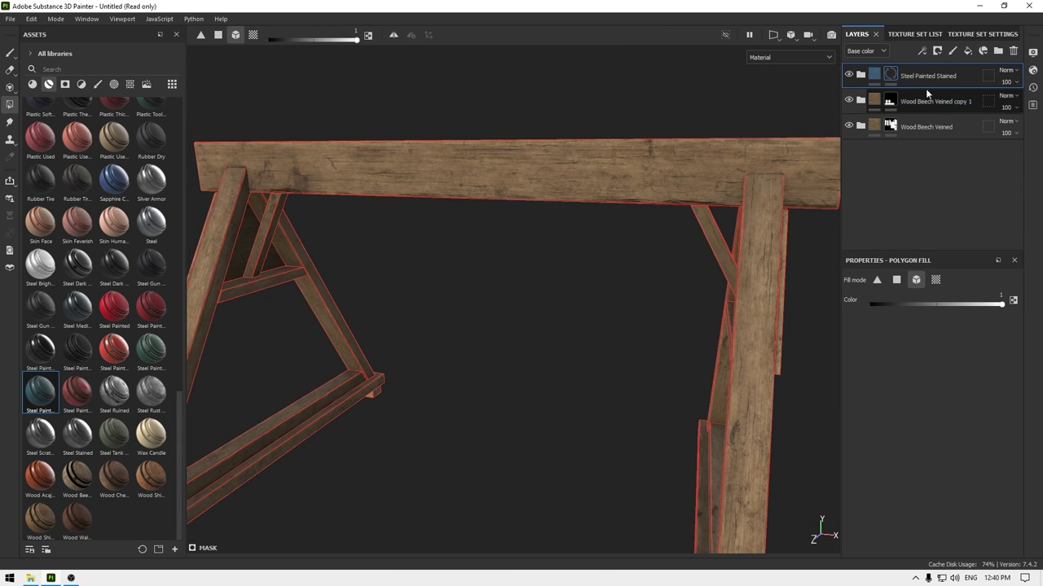
# Add a Metal Edge Wear generator to the Steel Painted Stained mask and set its Invert option to True.
pyautogui.rightClick(919, 79)
pyautogui.click(937, 462)
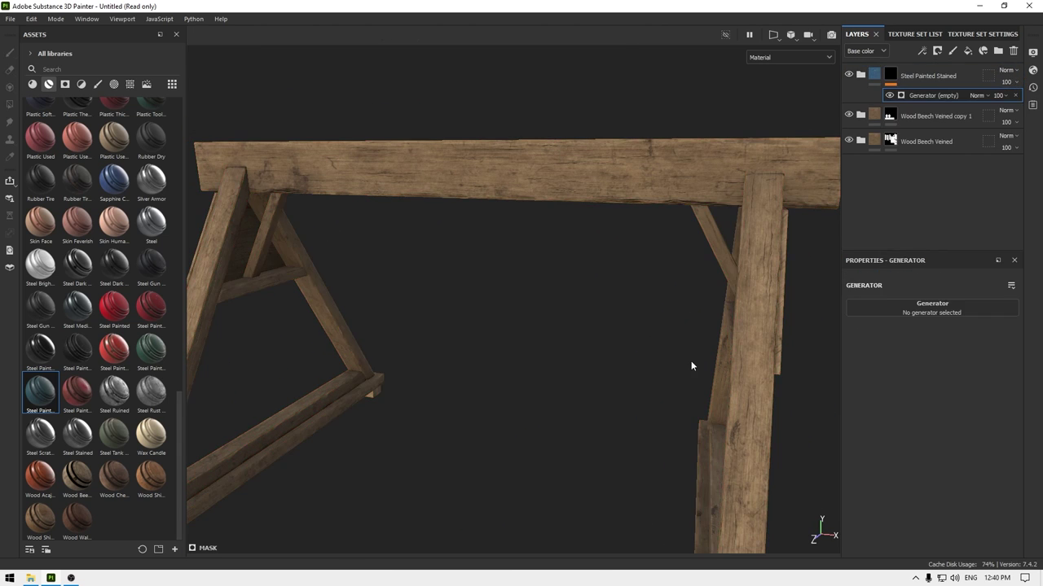
pyautogui.click(937, 309)
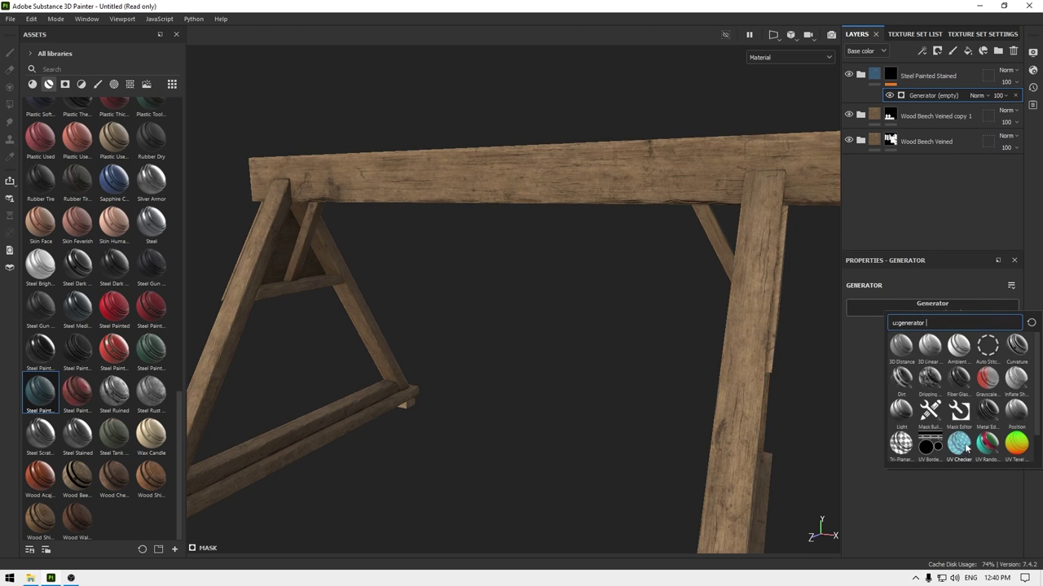
pyautogui.click(992, 413)
pyautogui.keyDown('alt'); pyautogui.moveTo(746, 323); pyautogui.dragTo(1025, 395); pyautogui.keyUp('alt')
pyautogui.click(916, 367)
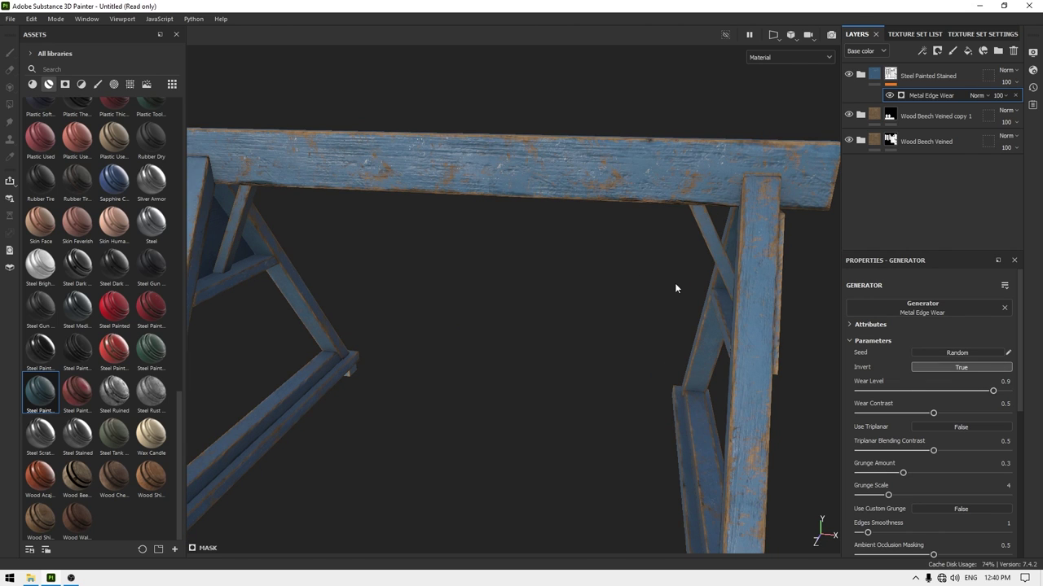
# Set the Metal Edge Wear generator's Wear Contrast to 1 and its Use Triplanar option to True.
pyautogui.keyDown('alt'); pyautogui.moveTo(675, 288); pyautogui.dragTo(918, 415); pyautogui.keyUp('alt')
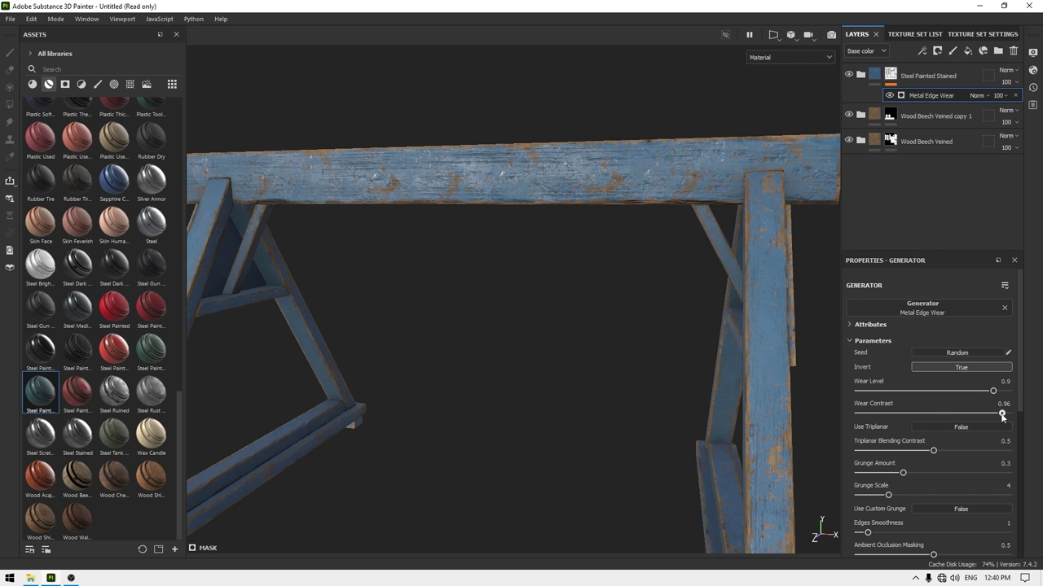
pyautogui.keyDown('alt'); pyautogui.moveTo(703, 350); pyautogui.dragTo(589, 284); pyautogui.keyUp('alt')
pyautogui.scroll(5, 590, 284)
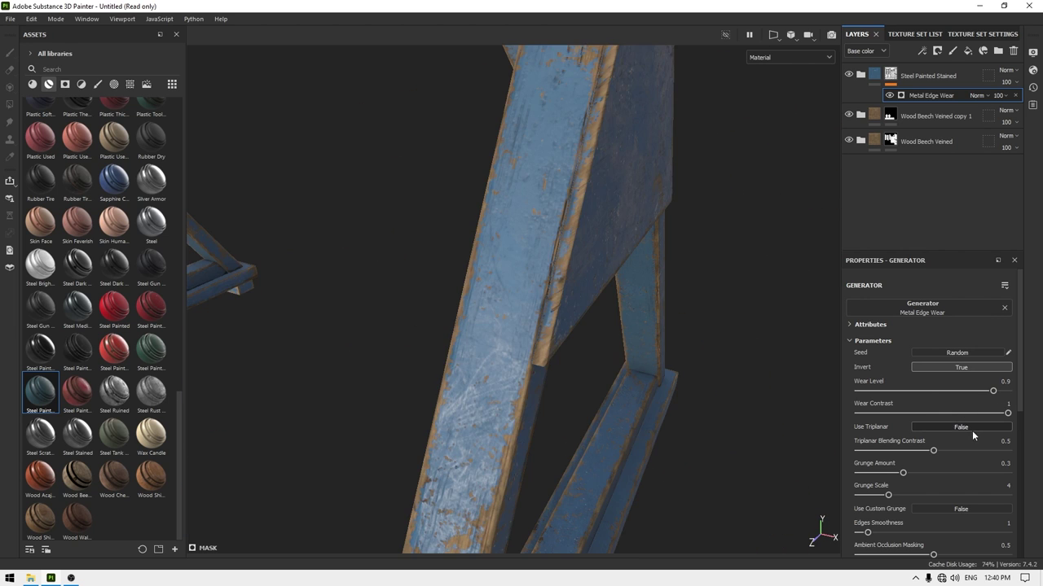
pyautogui.click(969, 430)
# Examine the worn blue paint on the beam, legs and side panels from several angles.
pyautogui.keyDown('alt'); pyautogui.moveTo(537, 343); pyautogui.dragTo(666, 403); pyautogui.keyUp('alt')
pyautogui.scroll(-5, 667, 401)
pyautogui.keyDown('alt'); pyautogui.moveTo(481, 188); pyautogui.dragTo(552, 219, button='middle'); pyautogui.keyUp('alt')
pyautogui.keyDown('alt'); pyautogui.moveTo(553, 219); pyautogui.dragTo(404, 221); pyautogui.keyUp('alt')
pyautogui.keyDown('alt'); pyautogui.moveTo(748, 321); pyautogui.dragTo(412, 187); pyautogui.keyUp('alt')
pyautogui.scroll(3, 470, 331)
pyautogui.keyDown('alt'); pyautogui.moveTo(470, 331); pyautogui.dragTo(470, 275); pyautogui.keyUp('alt')
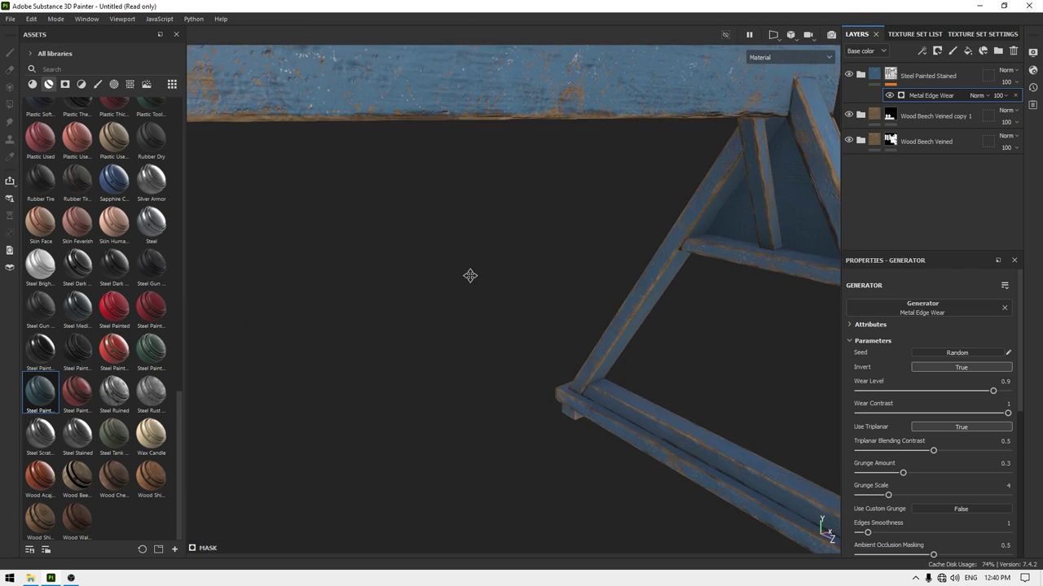
pyautogui.keyDown('alt'); pyautogui.moveTo(470, 274); pyautogui.dragTo(404, 158, button='middle'); pyautogui.keyUp('alt')
pyautogui.keyDown('alt'); pyautogui.moveTo(404, 158); pyautogui.dragTo(430, 134); pyautogui.keyUp('alt')
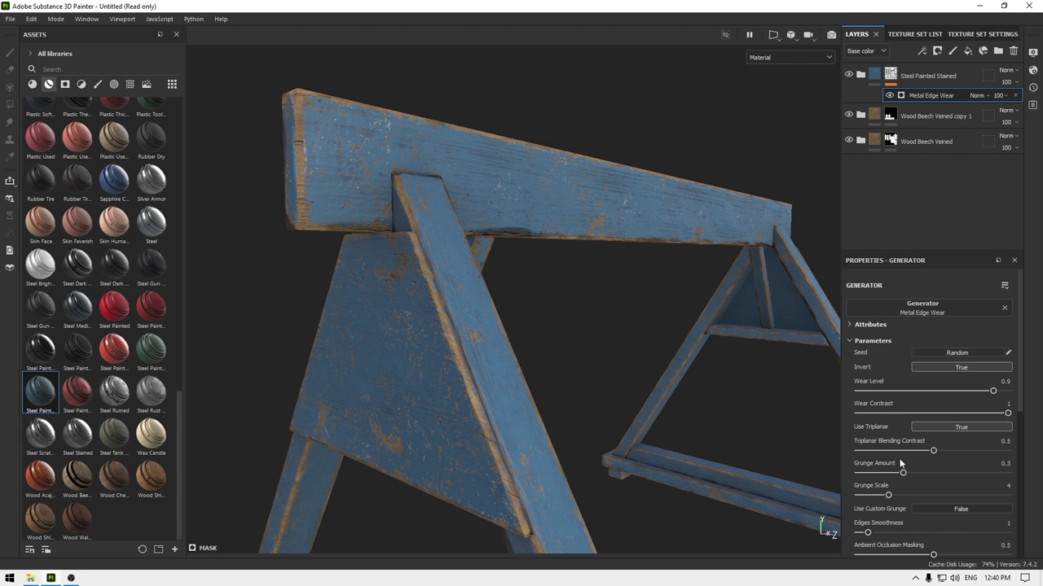
# Set the Metal Edge Wear generator's Grunge Scale to 6.
pyautogui.moveTo(890, 495); pyautogui.dragTo(900, 496)
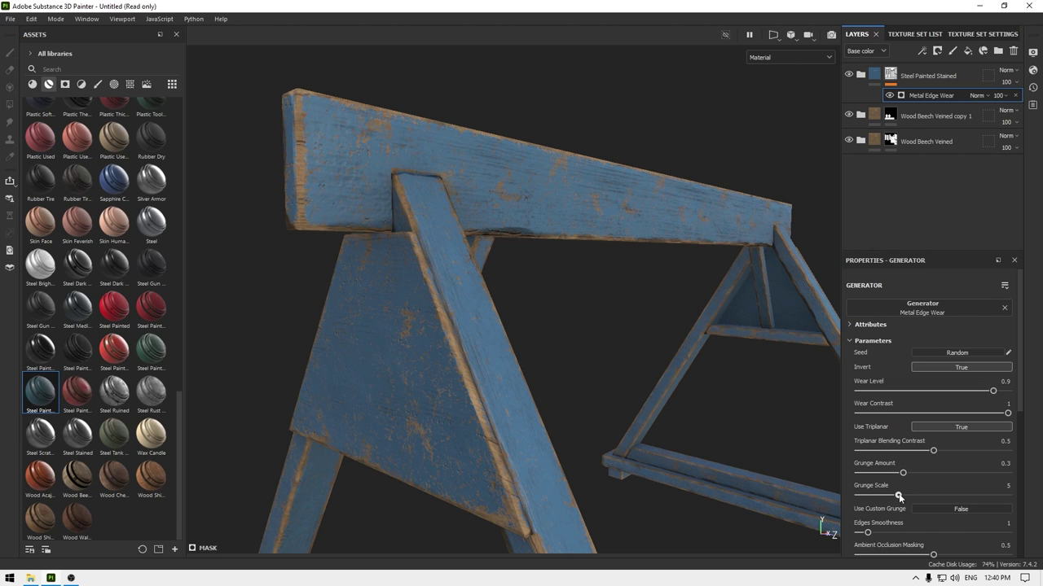
pyautogui.keyDown('alt'); pyautogui.moveTo(603, 343); pyautogui.dragTo(455, 95); pyautogui.keyUp('alt')
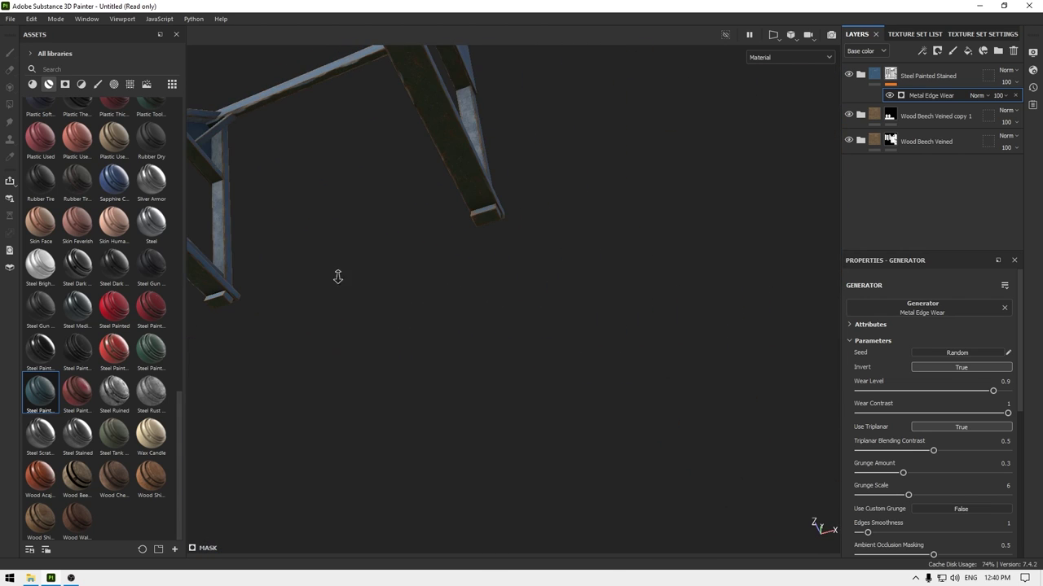
pyautogui.keyDown('alt'); pyautogui.moveTo(338, 277); pyautogui.dragTo(334, 256, button='right'); pyautogui.keyUp('alt')
pyautogui.keyDown('alt'); pyautogui.moveTo(335, 256); pyautogui.dragTo(349, 299); pyautogui.keyUp('alt')
pyautogui.keyDown('alt'); pyautogui.moveTo(348, 298); pyautogui.dragTo(427, 346, button='middle'); pyautogui.keyUp('alt')
pyautogui.keyDown('alt'); pyautogui.moveTo(428, 345); pyautogui.dragTo(452, 364); pyautogui.keyUp('alt')
pyautogui.keyDown('alt'); pyautogui.moveTo(452, 364); pyautogui.dragTo(500, 396, button='middle'); pyautogui.keyUp('alt')
pyautogui.keyDown('alt'); pyautogui.moveTo(500, 396); pyautogui.dragTo(472, 414, button='right'); pyautogui.keyUp('alt')
pyautogui.moveTo(472, 414)
pyautogui.keyDown('alt'); pyautogui.mouseDown()
pyautogui.moveTo(460, 418)
pyautogui.moveTo(521, 430)
pyautogui.moveTo(450, 417)
pyautogui.moveTo(421, 342)
pyautogui.moveTo(456, 431)
pyautogui.moveTo(489, 319)
pyautogui.moveTo(459, 339)
pyautogui.moveTo(461, 326)
pyautogui.moveTo(475, 358)
pyautogui.moveTo(286, 298)
pyautogui.mouseUp(); pyautogui.keyUp('alt')
# Add a fill layer above Steel Painted Stained and disable its normal, metallic and height channels, keeping only color and roughness.
pyautogui.press('4')
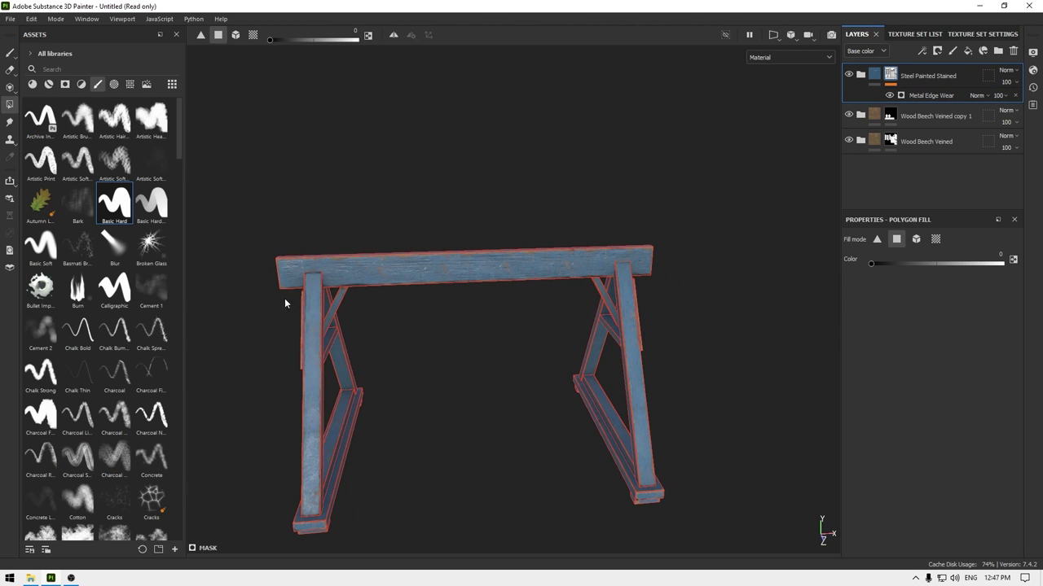
pyautogui.click(9, 53)
pyautogui.click(968, 50)
pyautogui.scroll(-5, 941, 380)
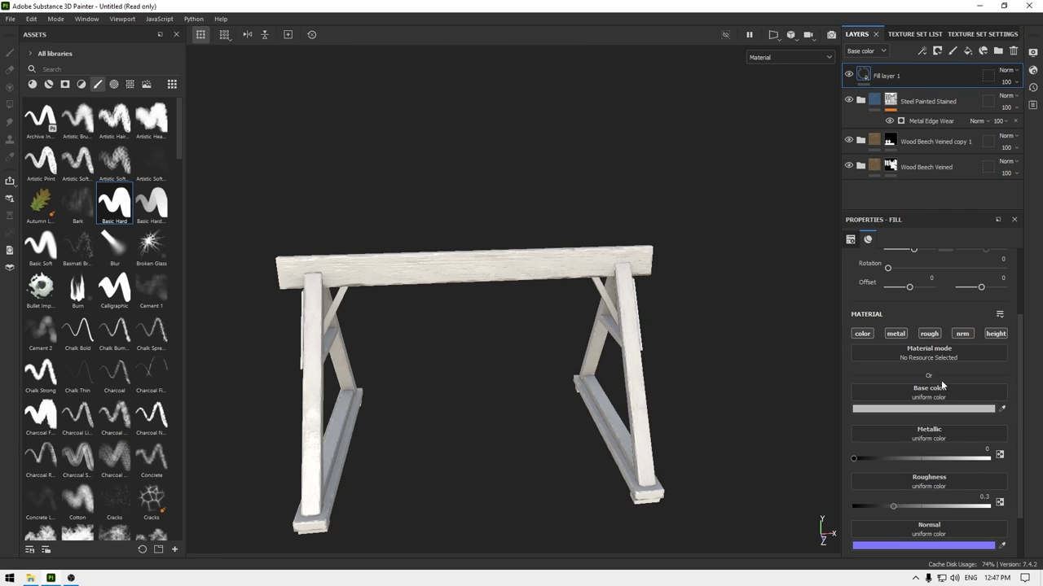
pyautogui.click(962, 334)
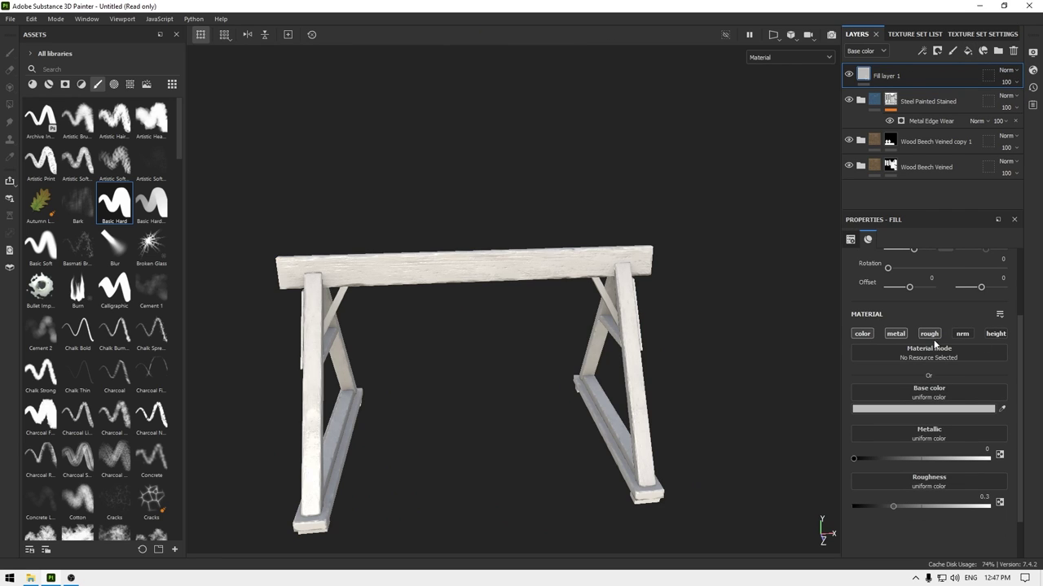
pyautogui.click(895, 334)
pyautogui.click(994, 334)
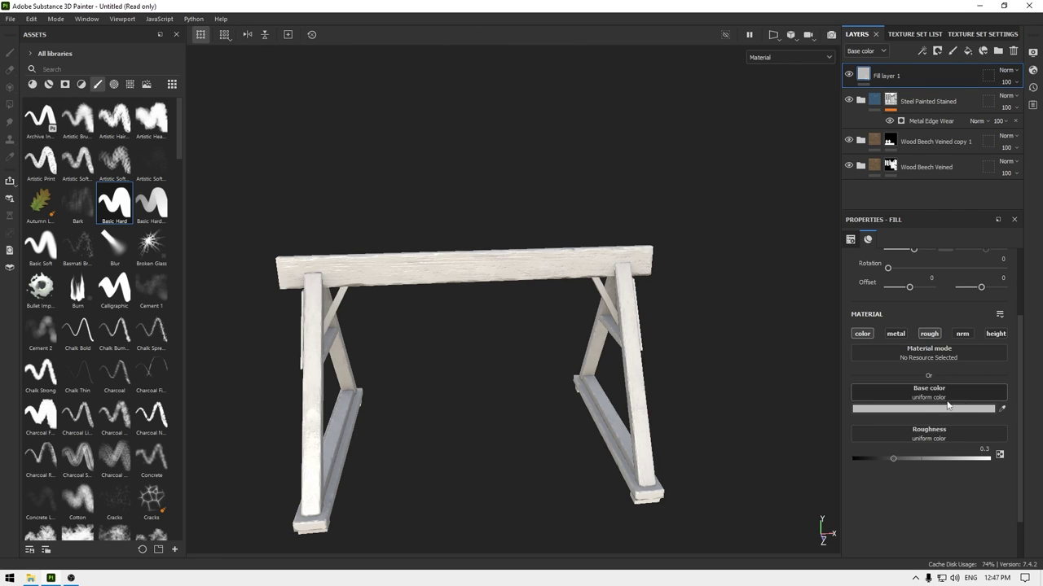
# Brighten the fill layer's base color to near white and set its roughness to 0.7.
pyautogui.click(921, 410)
pyautogui.moveTo(865, 483); pyautogui.dragTo(890, 484)
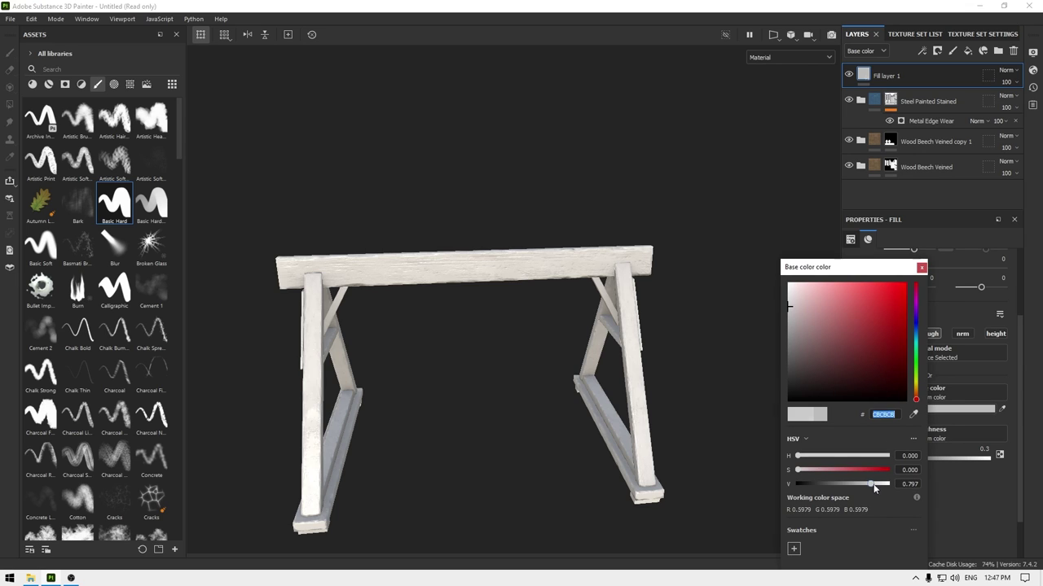
pyautogui.click(944, 413)
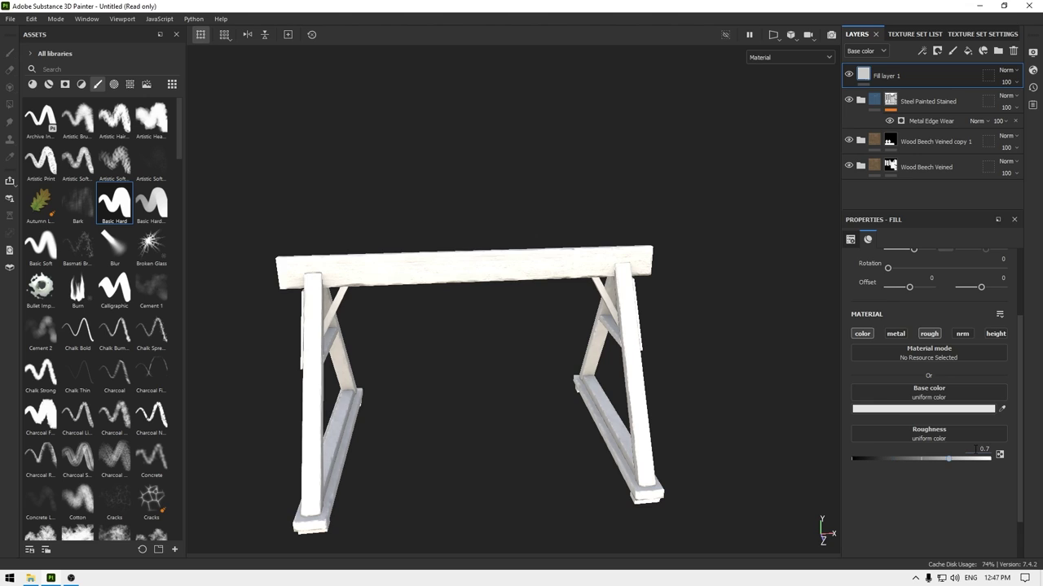
# Rename the new fill layer as decals.
pyautogui.doubleClick(889, 76)
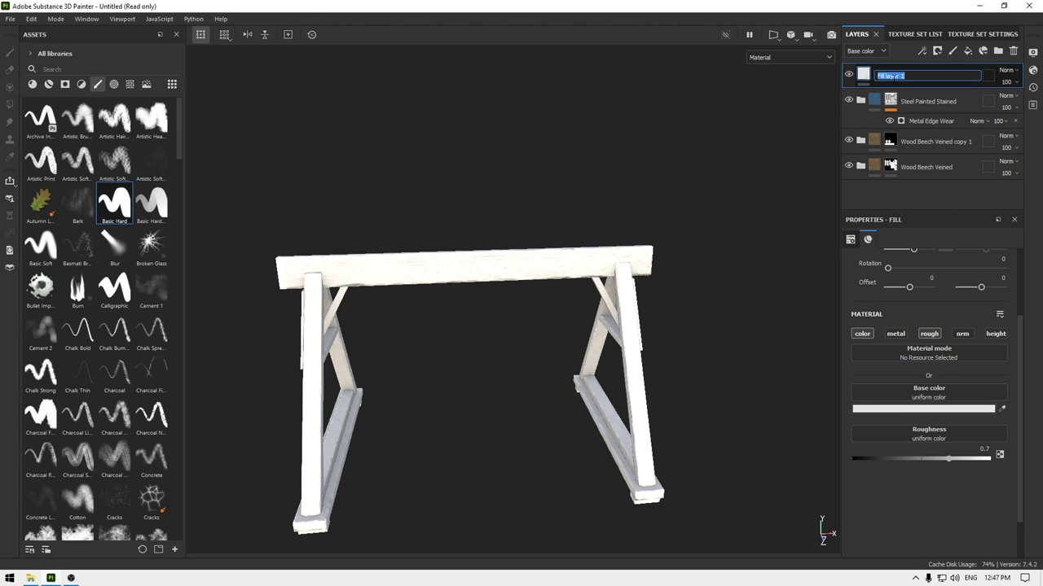
pyautogui.write('decals')
pyautogui.press('Return')
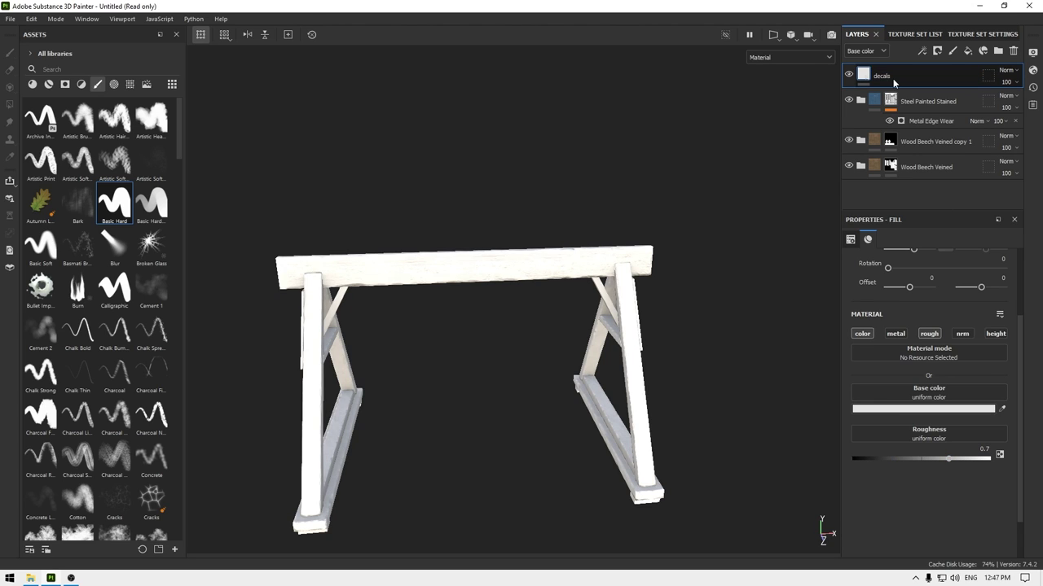
# Add a black mask to the decals layer and put a paint effect on it.
pyautogui.rightClick(892, 78)
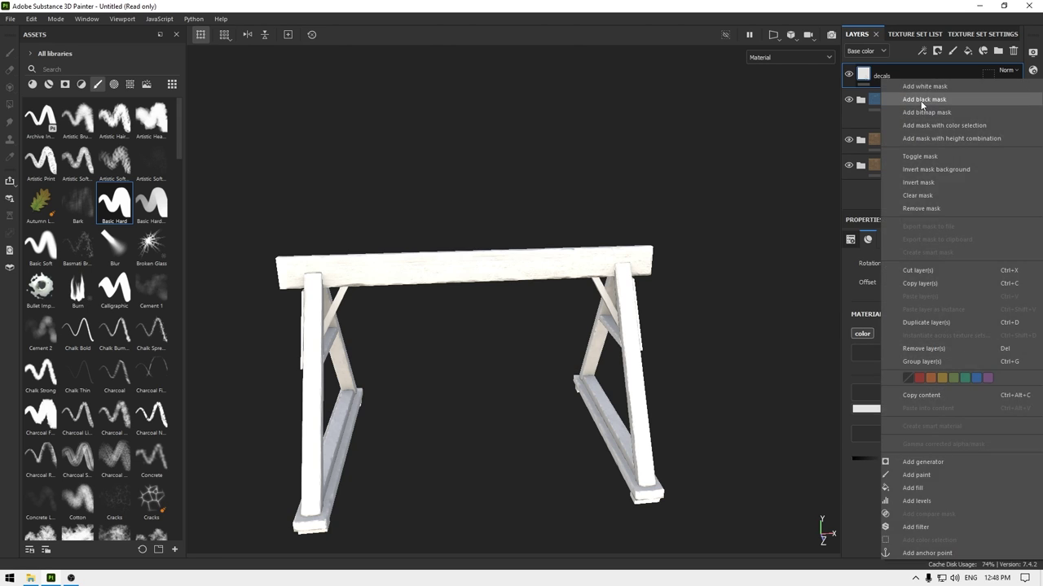
pyautogui.click(929, 100)
pyautogui.rightClick(906, 76)
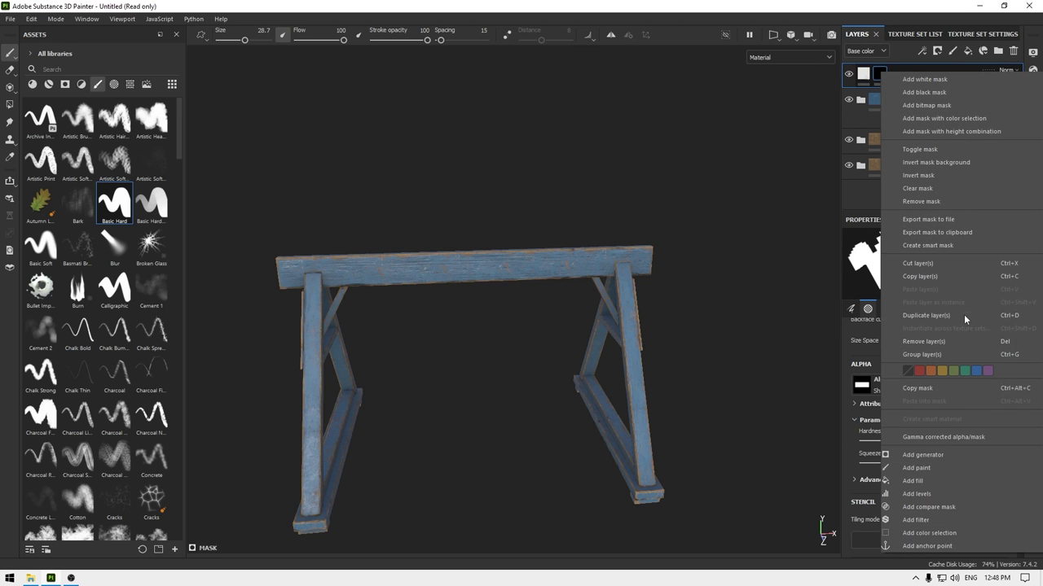
pyautogui.click(945, 469)
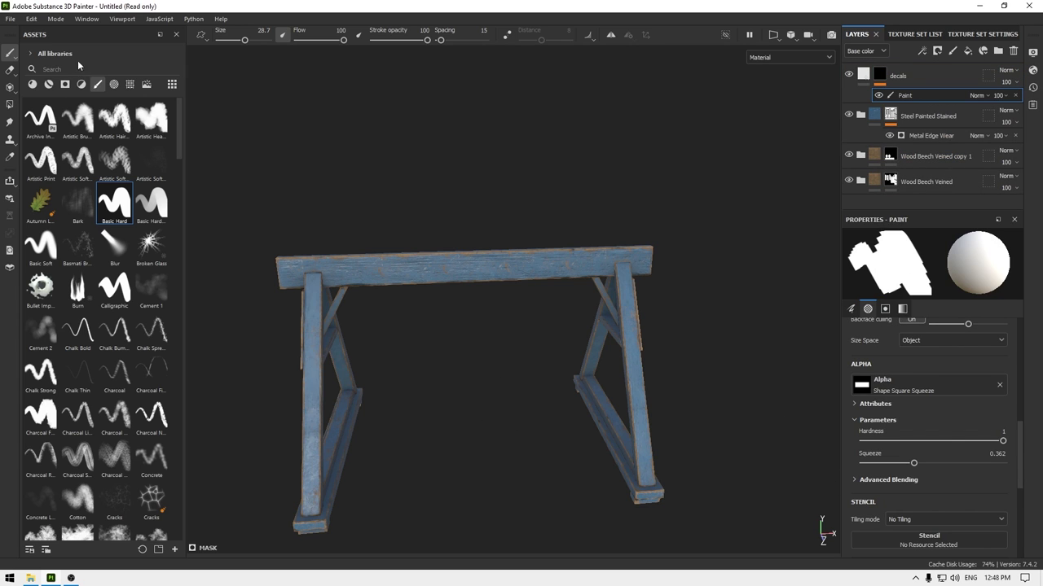
# Choose the Basic Hard brush and assign the Shape Square Squeeze alpha to it.
pyautogui.click(98, 87)
pyautogui.click(99, 87)
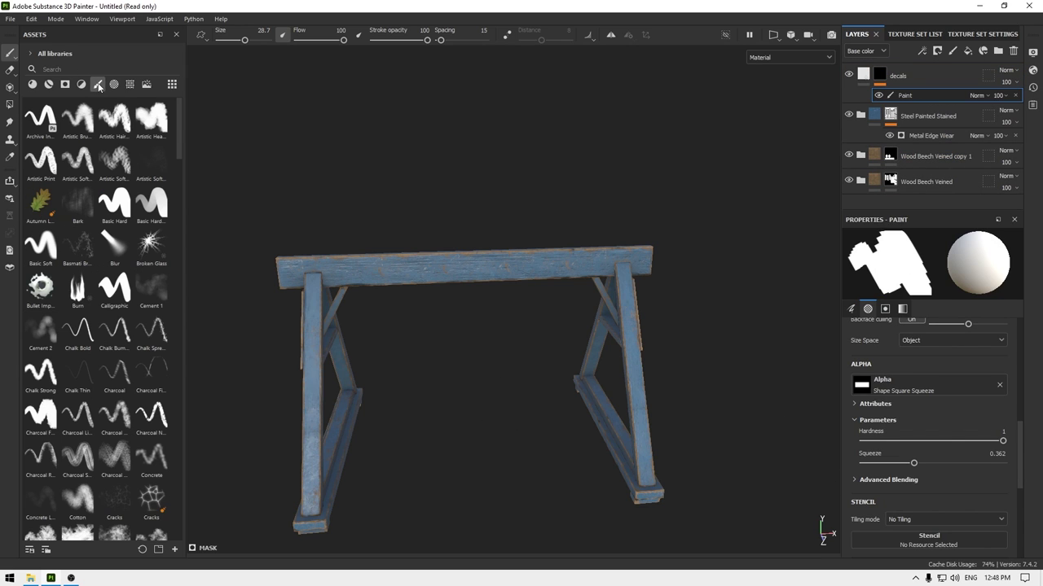
pyautogui.click(120, 204)
pyautogui.click(934, 393)
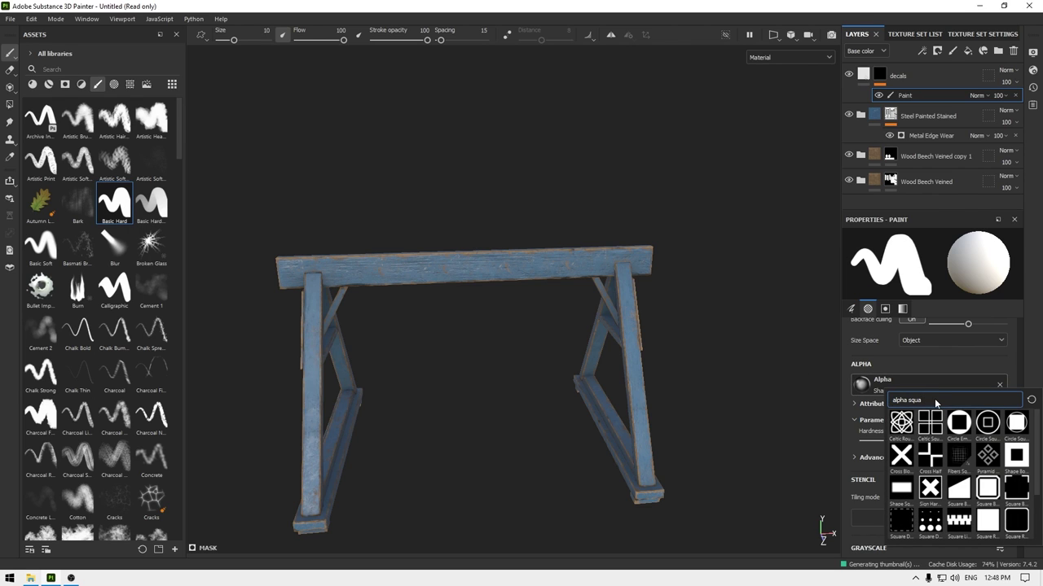
pyautogui.doubleClick(935, 403)
pyautogui.write('square')
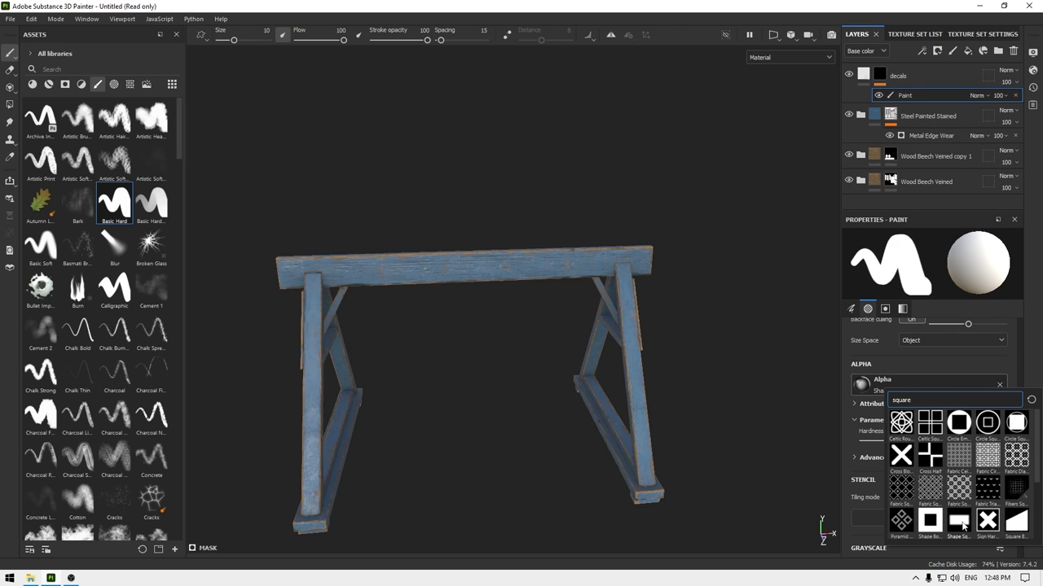
pyautogui.moveTo(964, 527)
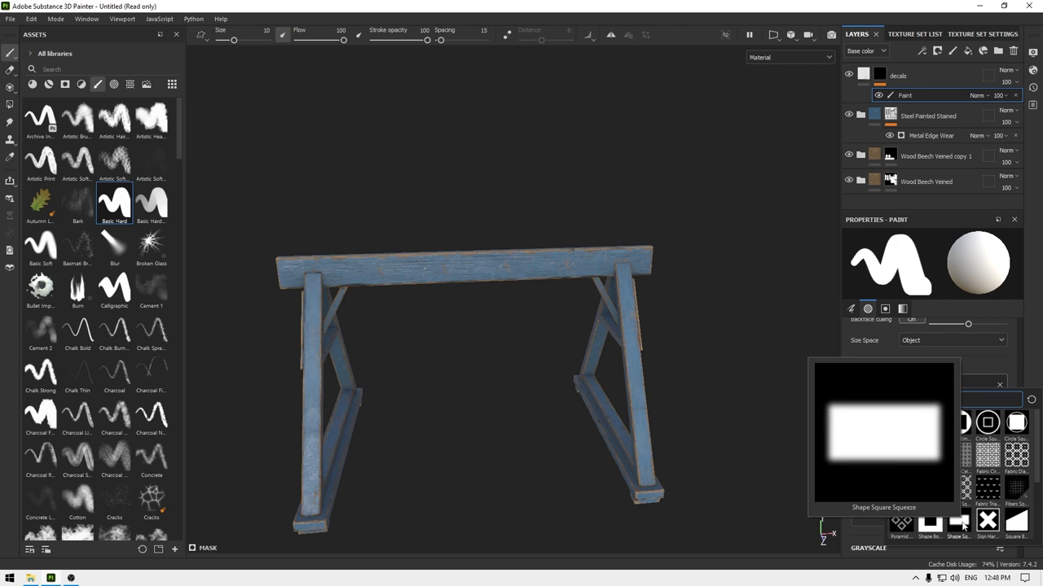
pyautogui.click(961, 523)
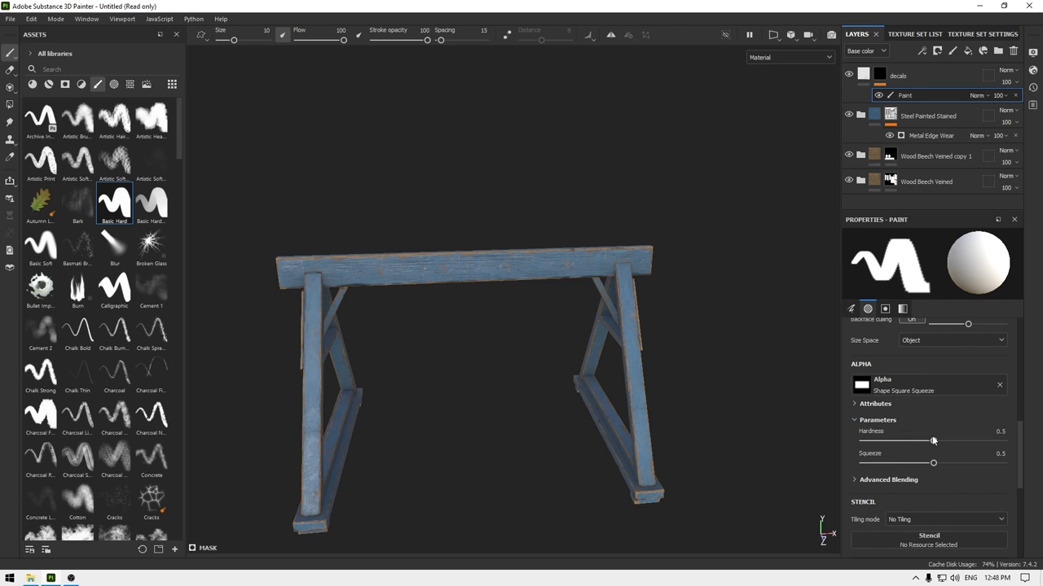
# Set the brush alpha's Hardness to 1 and Squeeze to about 0.284, and enlarge the brush to a size of about 30.88.
pyautogui.moveTo(933, 464); pyautogui.dragTo(903, 464)
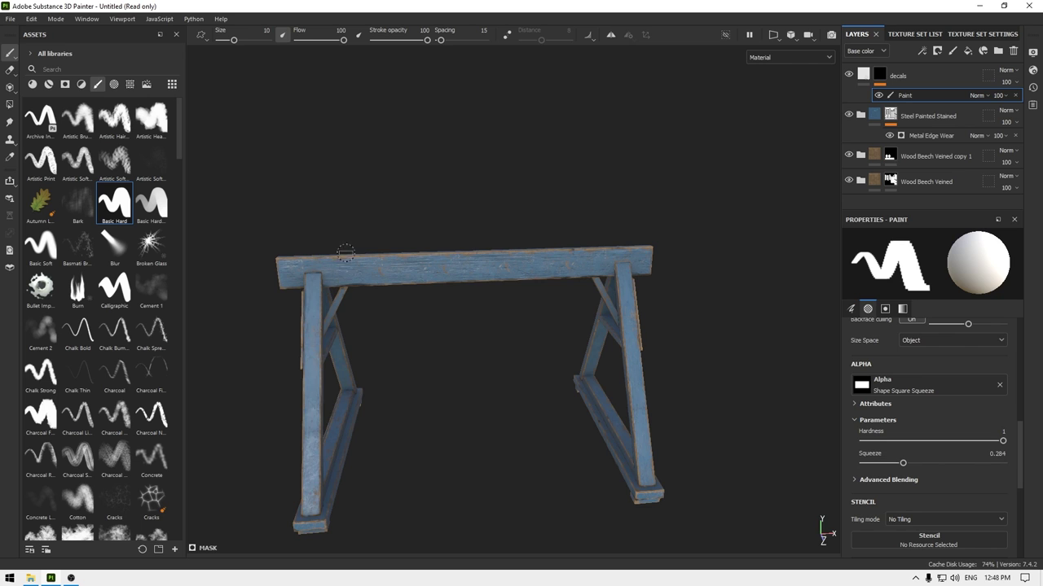
pyautogui.keyDown('alt'); pyautogui.moveTo(346, 253); pyautogui.dragTo(508, 528, button='right'); pyautogui.keyUp('alt')
pyautogui.keyDown('alt'); pyautogui.moveTo(508, 528); pyautogui.dragTo(384, 367); pyautogui.keyUp('alt')
pyautogui.keyDown('alt'); pyautogui.moveTo(379, 406); pyautogui.dragTo(353, 348, button='right'); pyautogui.keyUp('alt')
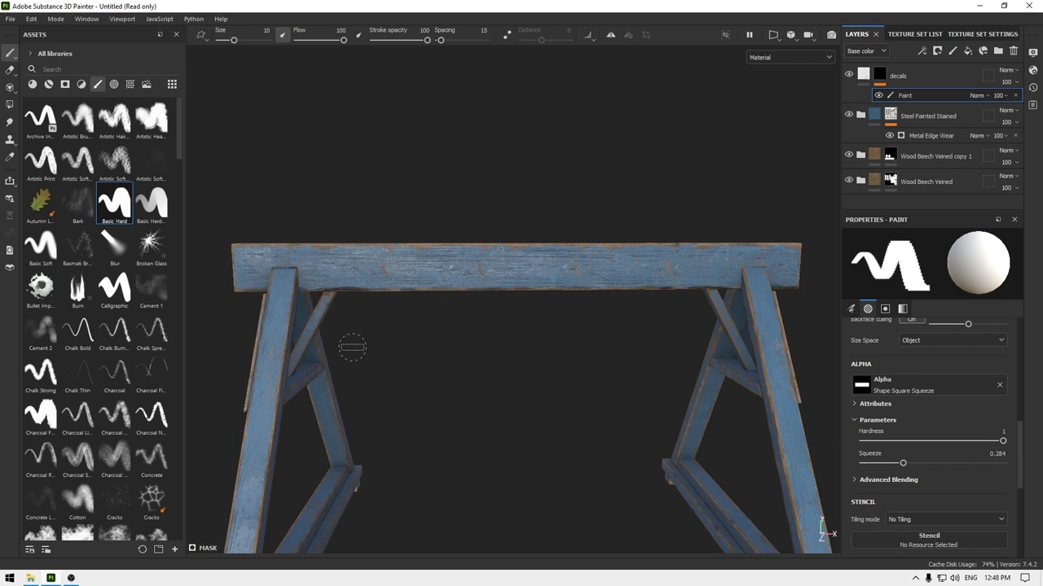
pyautogui.keyDown('alt'); pyautogui.moveTo(353, 348); pyautogui.dragTo(335, 347); pyautogui.keyUp('alt')
pyautogui.moveTo(366, 368)
pyautogui.keyDown('alt'); pyautogui.mouseDown(button='right')
pyautogui.moveTo(356, 305)
pyautogui.moveTo(366, 286)
pyautogui.mouseUp(button='right'); pyautogui.keyUp('alt')
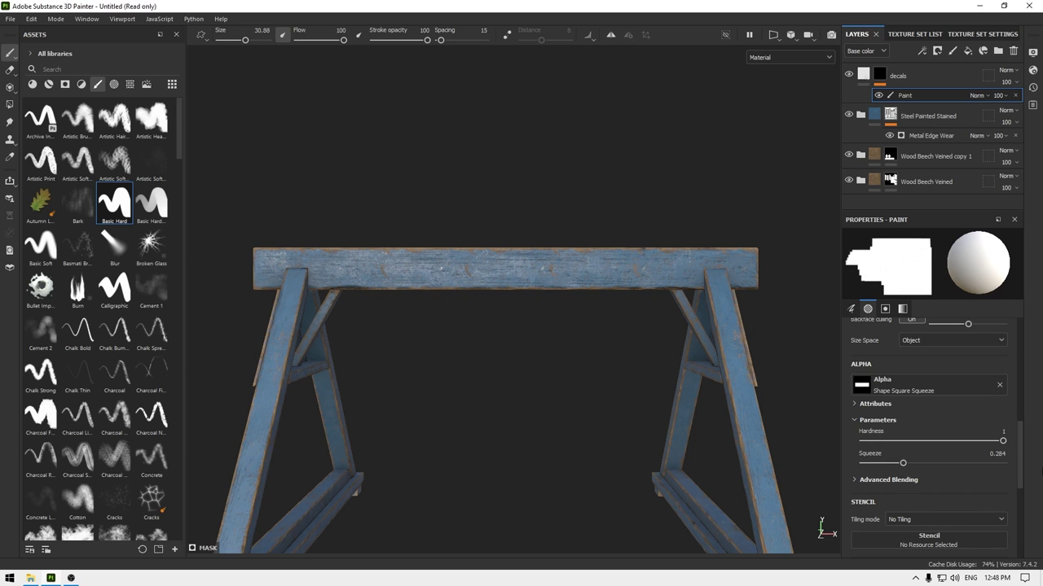
# Set the brush alpha's Squeeze to 0.35 and rotate the brush into an upright stripe leaning to the right.
pyautogui.write('5')
pyautogui.press('Return')
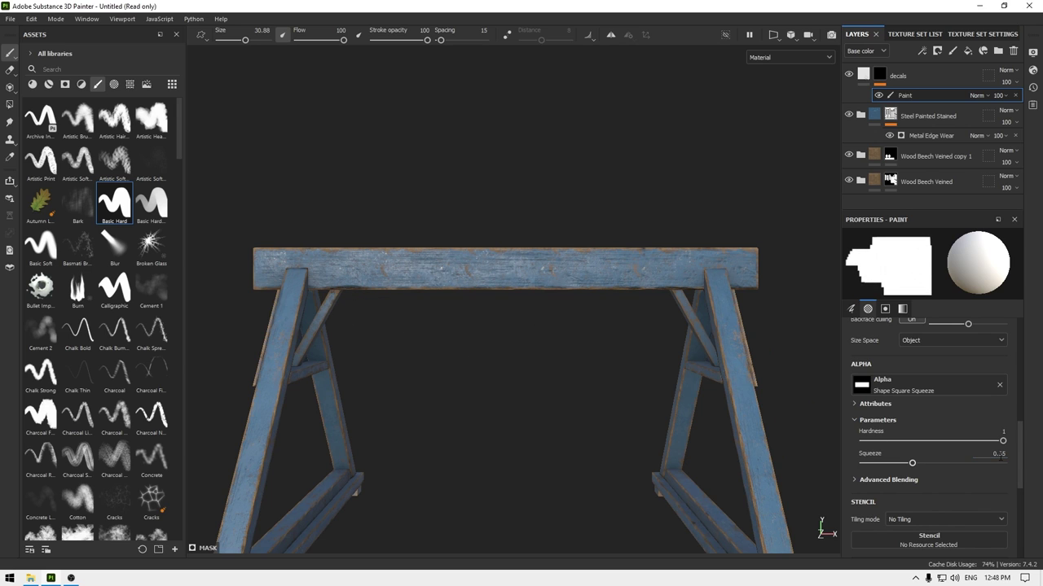
pyautogui.keyDown('ctrl'); pyautogui.moveTo(324, 269); pyautogui.dragTo(325, 233); pyautogui.keyUp('ctrl')
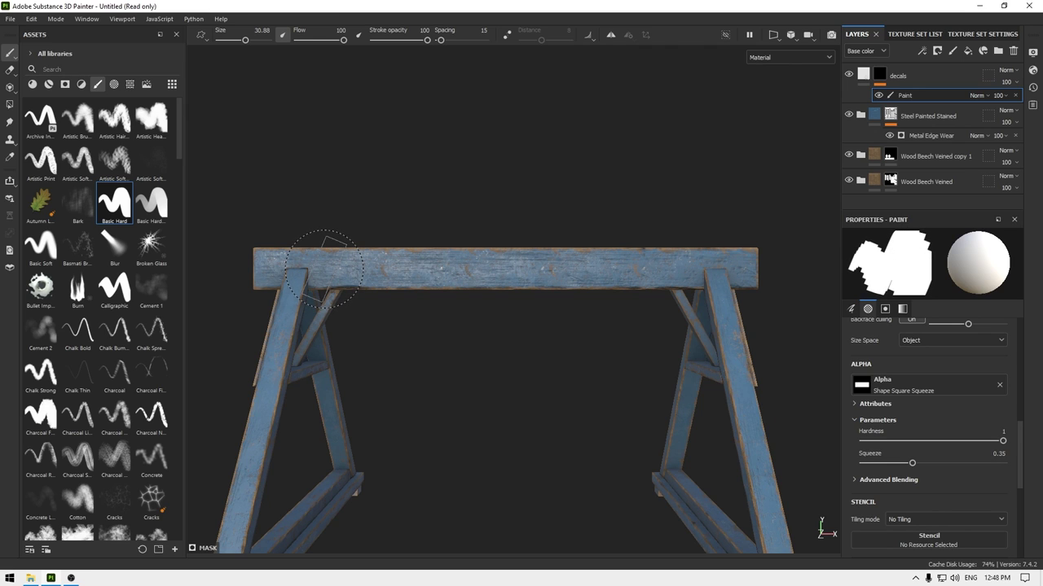
pyautogui.keyDown('shift'); pyautogui.moveTo(327, 276); pyautogui.dragTo(330, 268, button='right'); pyautogui.keyUp('shift')
# Enable painting symmetry and set its mirror plane to run lengthwise along the beam, between its front and back faces.
pyautogui.keyDown('alt'); pyautogui.moveTo(418, 233); pyautogui.dragTo(430, 366); pyautogui.keyUp('alt')
pyautogui.click(610, 35)
pyautogui.keyDown('alt'); pyautogui.moveTo(610, 70); pyautogui.dragTo(505, 222); pyautogui.keyUp('alt')
pyautogui.click(630, 37)
pyautogui.click(679, 73)
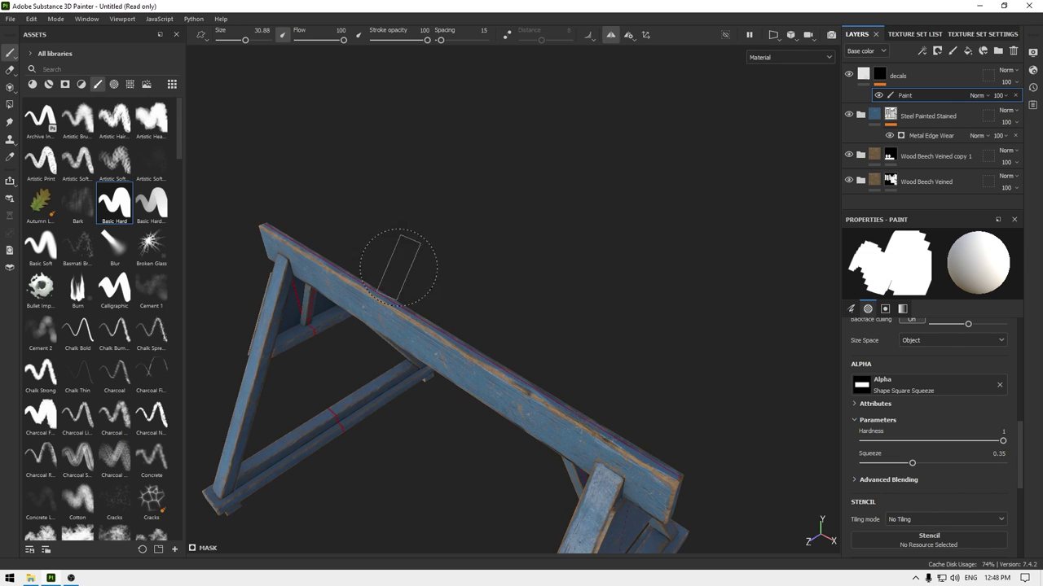
pyautogui.keyDown('alt'); pyautogui.moveTo(391, 272); pyautogui.dragTo(479, 252); pyautogui.keyUp('alt')
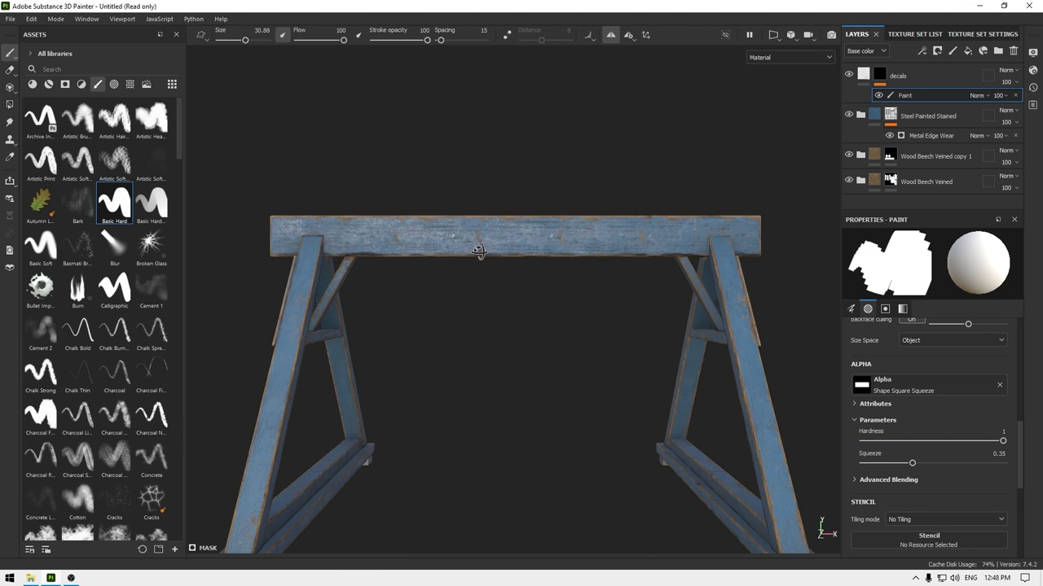
pyautogui.scroll(1, 391, 232)
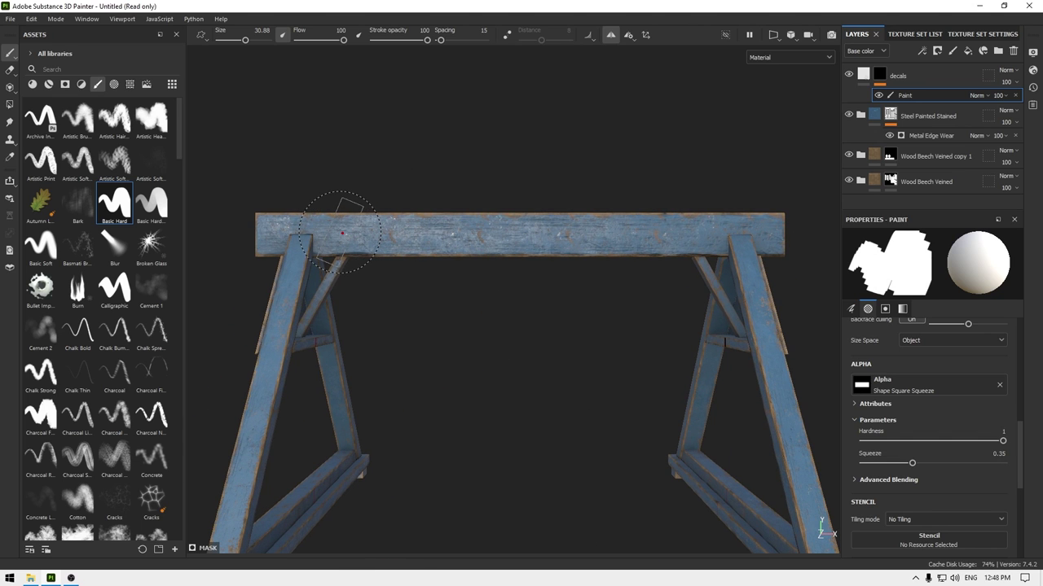
pyautogui.click(342, 234)
pyautogui.click(376, 236)
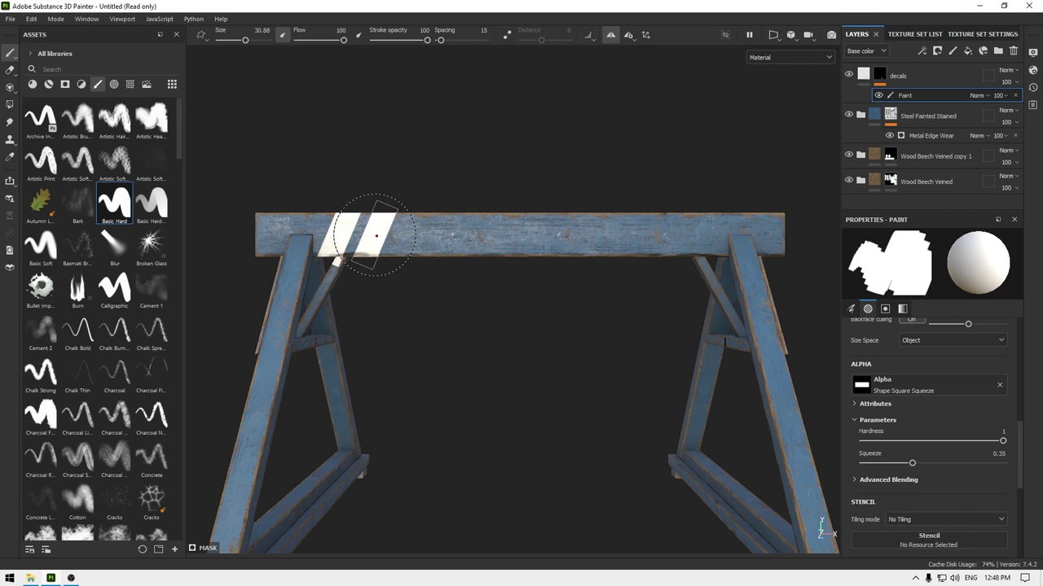
pyautogui.moveTo(376, 235)
pyautogui.keyDown('alt'); pyautogui.mouseDown()
pyautogui.moveTo(530, 315)
pyautogui.moveTo(443, 310)
pyautogui.moveTo(453, 319)
pyautogui.moveTo(543, 324)
pyautogui.mouseUp(); pyautogui.keyUp('alt')
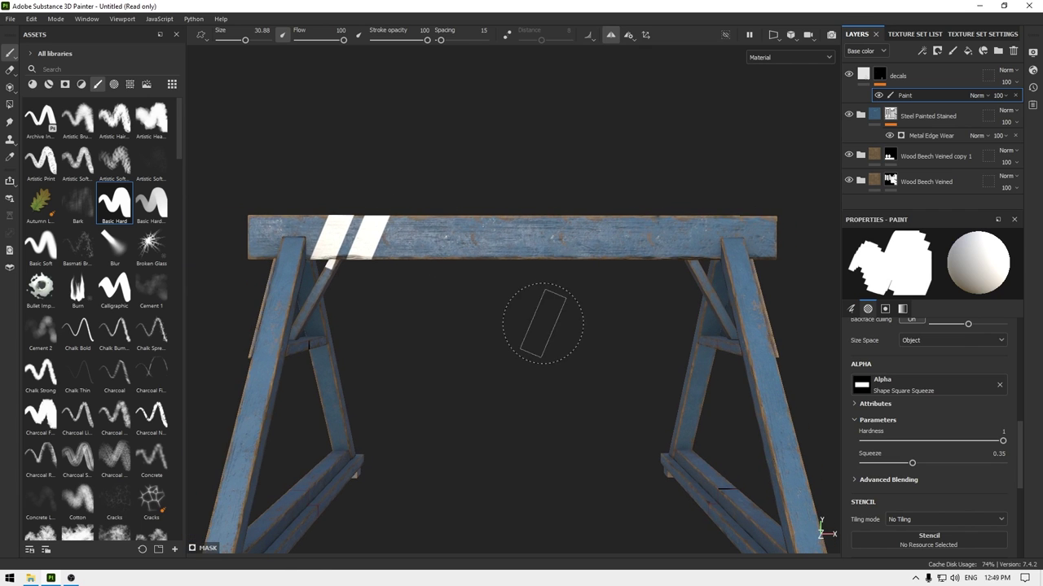
pyautogui.hotkey('ctrl', 'z')
pyautogui.hotkey('ctrl', 'z')
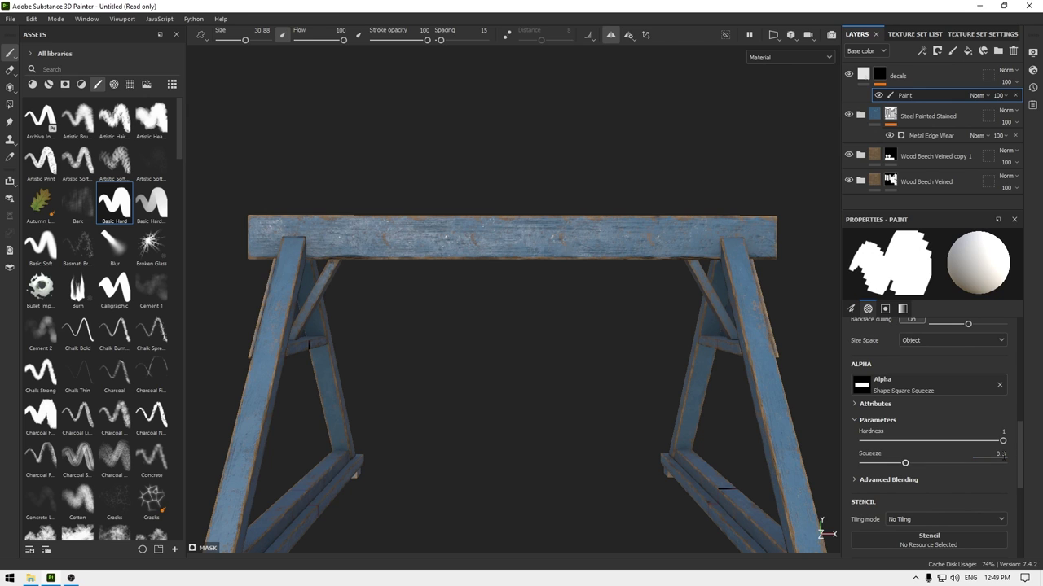
# Set the alpha's Squeeze to 0.3 and stamp two parallel diagonal white stripes on the beam's front face beside the left leg.
pyautogui.click(331, 236)
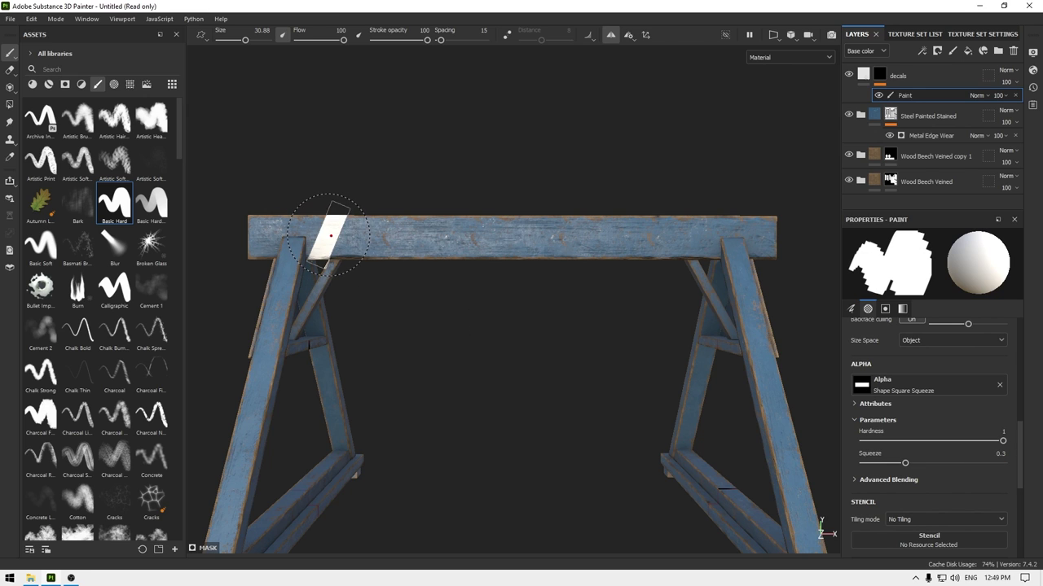
pyautogui.click(362, 238)
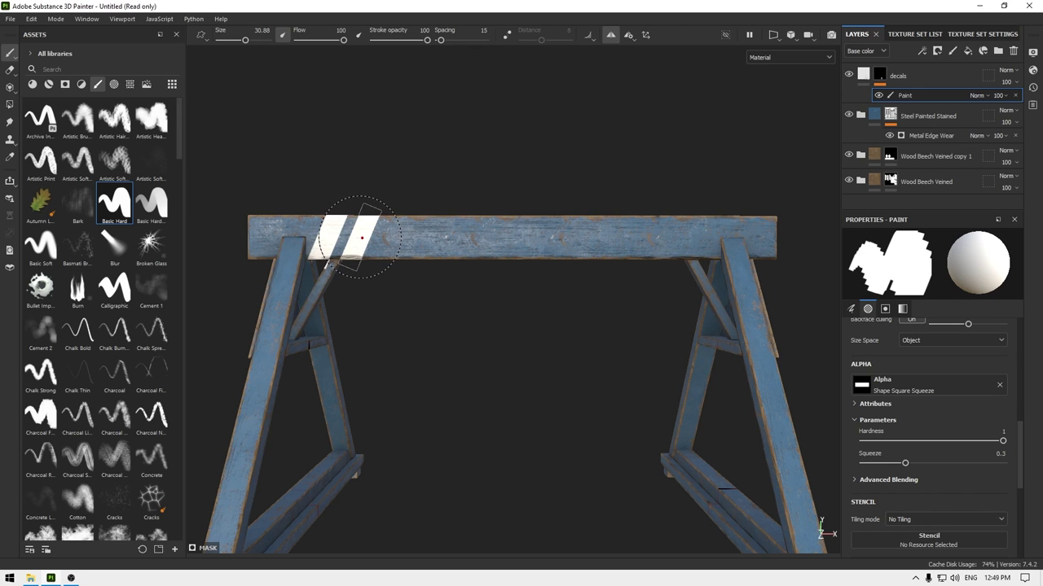
pyautogui.click(361, 237)
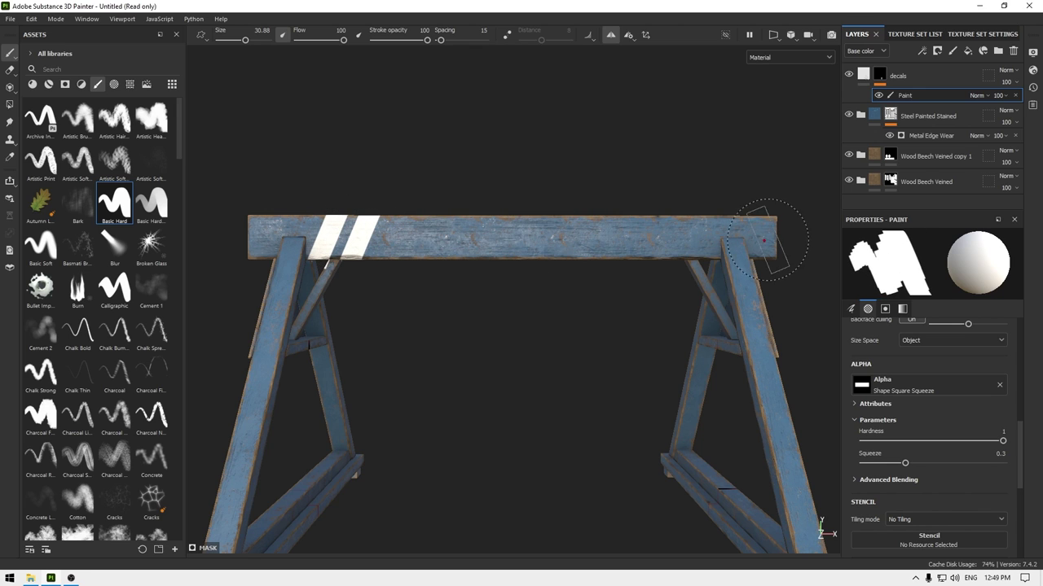
# Stamp two white stripes with the opposite slant on the beam's front face beside the right leg.
pyautogui.moveTo(694, 240)
pyautogui.keyDown('ctrl'); pyautogui.mouseDown()
pyautogui.moveTo(700, 224)
pyautogui.moveTo(702, 239)
pyautogui.mouseUp(); pyautogui.keyUp('ctrl')
pyautogui.click(698, 241)
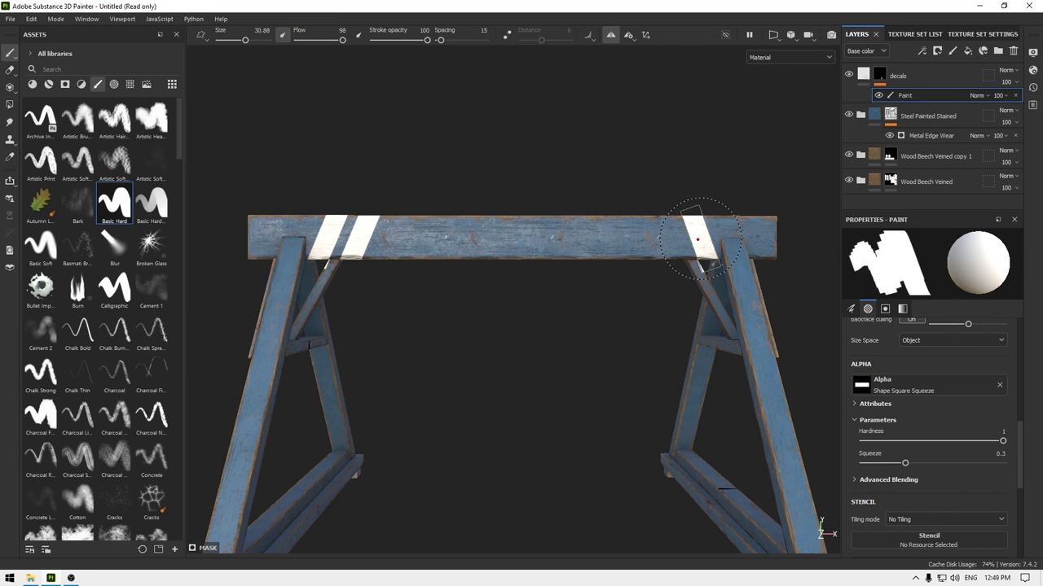
pyautogui.click(666, 237)
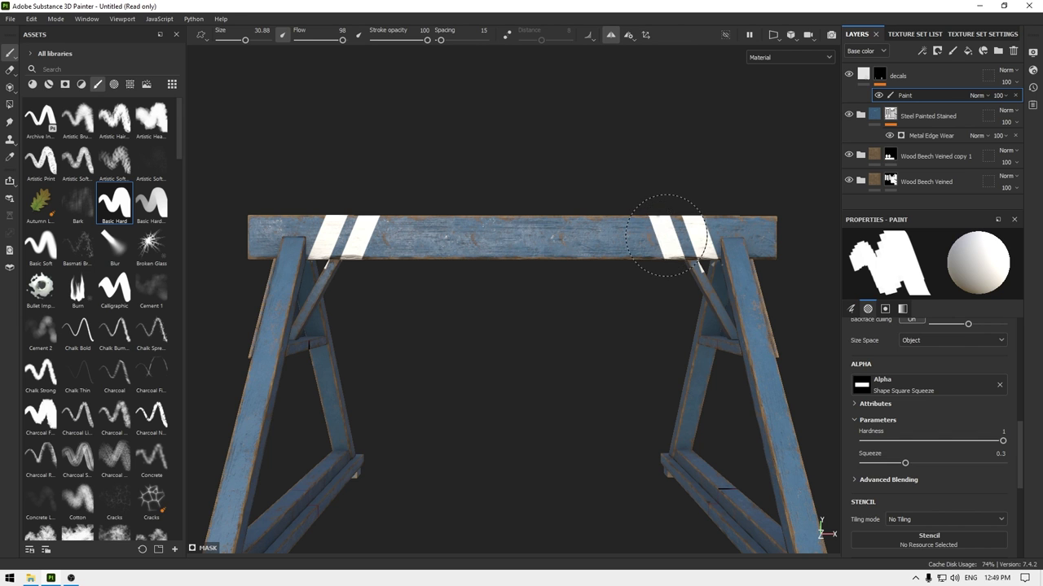
pyautogui.moveTo(594, 255)
pyautogui.keyDown('alt'); pyautogui.mouseDown()
pyautogui.moveTo(584, 309)
pyautogui.moveTo(426, 302)
pyautogui.moveTo(477, 240)
pyautogui.moveTo(586, 202)
pyautogui.moveTo(701, 210)
pyautogui.mouseUp(); pyautogui.keyUp('alt')
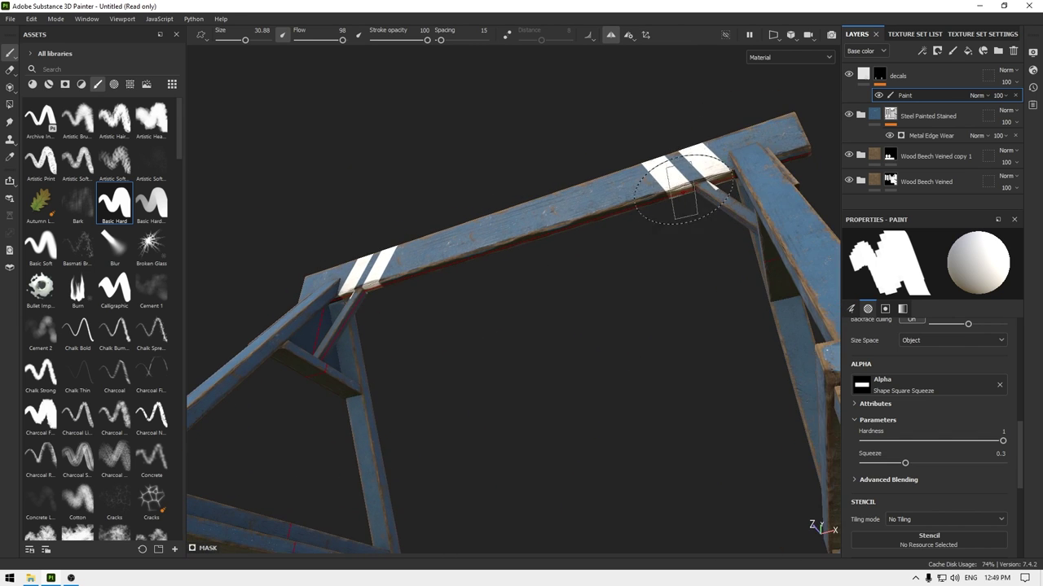
# Turn off painting symmetry and clear the white overspill around the beam's stripes using Polygon Fill with color 0.
pyautogui.moveTo(677, 175)
pyautogui.keyDown('alt'); pyautogui.mouseDown()
pyautogui.moveTo(636, 306)
pyautogui.moveTo(845, 210)
pyautogui.mouseUp(); pyautogui.keyUp('alt')
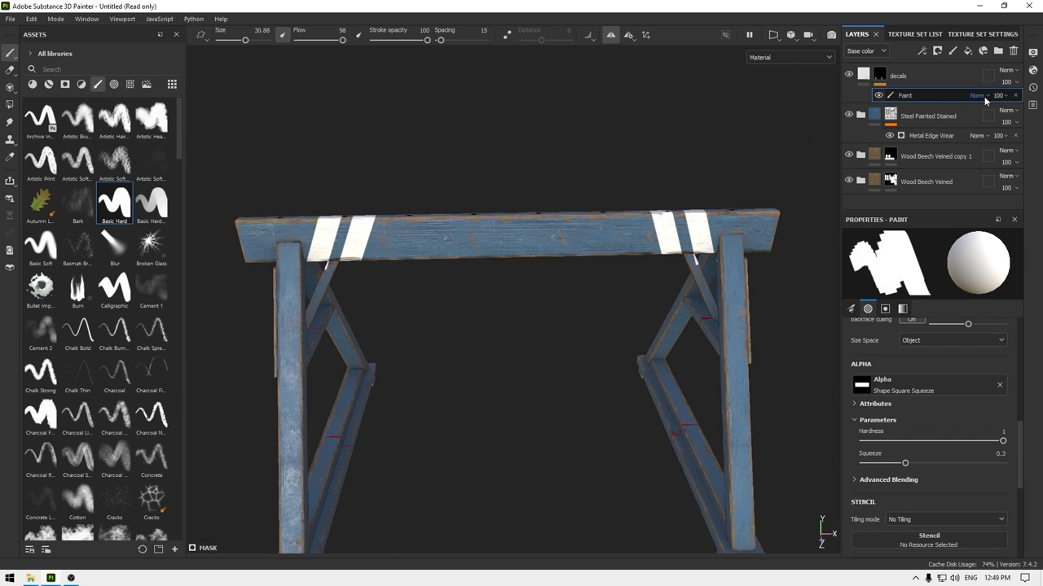
pyautogui.click(605, 39)
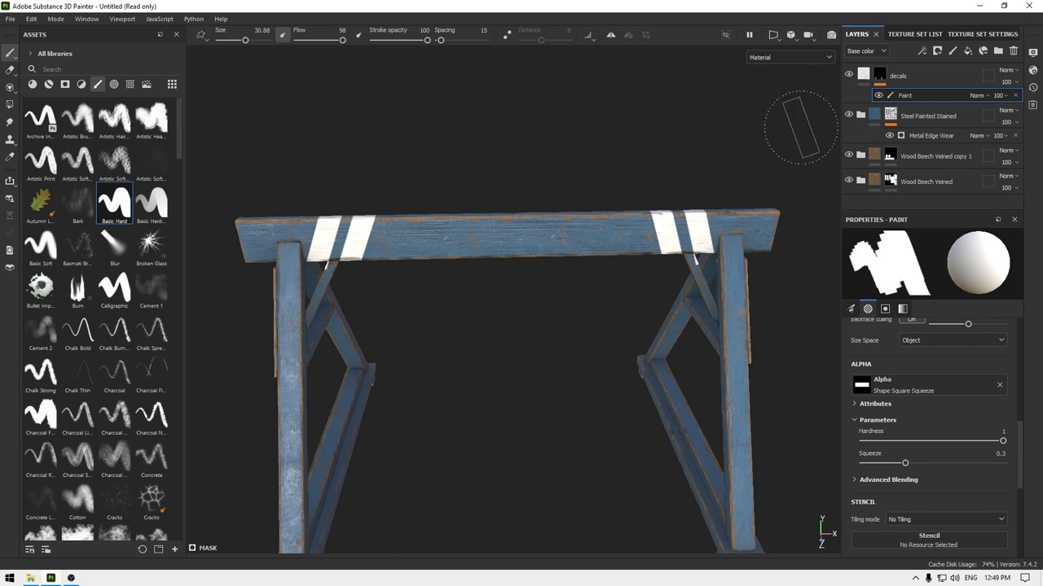
pyautogui.keyDown('alt'); pyautogui.moveTo(453, 256); pyautogui.dragTo(586, 228, button='right'); pyautogui.keyUp('alt')
pyautogui.click(9, 104)
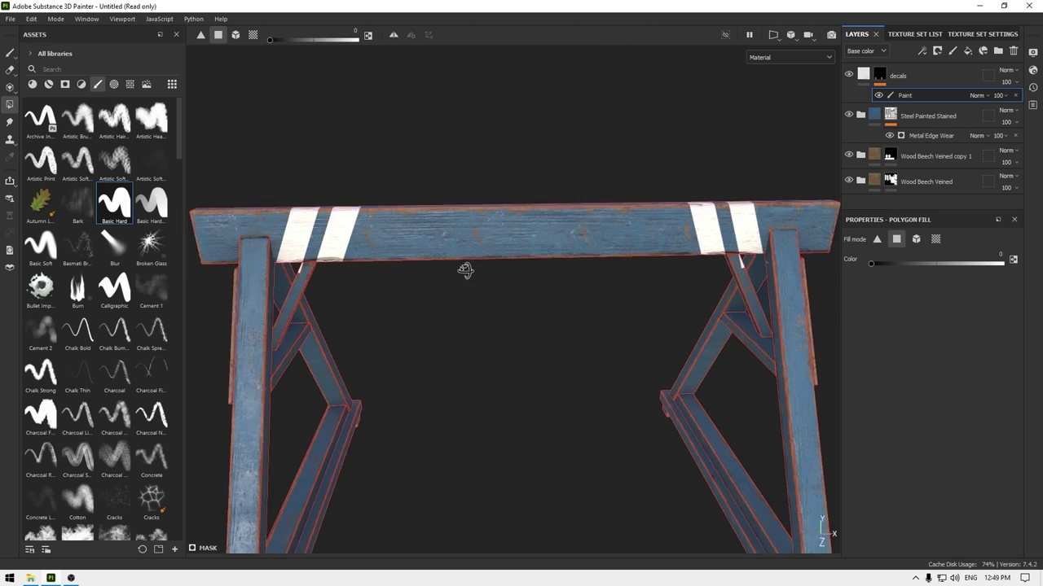
pyautogui.keyDown('alt'); pyautogui.moveTo(465, 269); pyautogui.dragTo(472, 301); pyautogui.keyUp('alt')
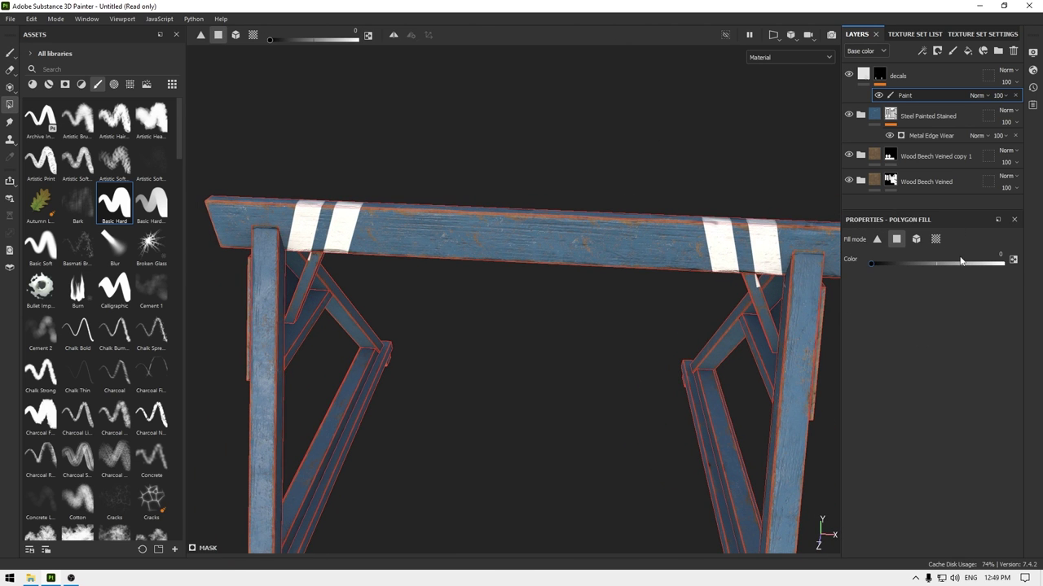
pyautogui.keyDown('alt'); pyautogui.moveTo(813, 280); pyautogui.dragTo(487, 515); pyautogui.keyUp('alt')
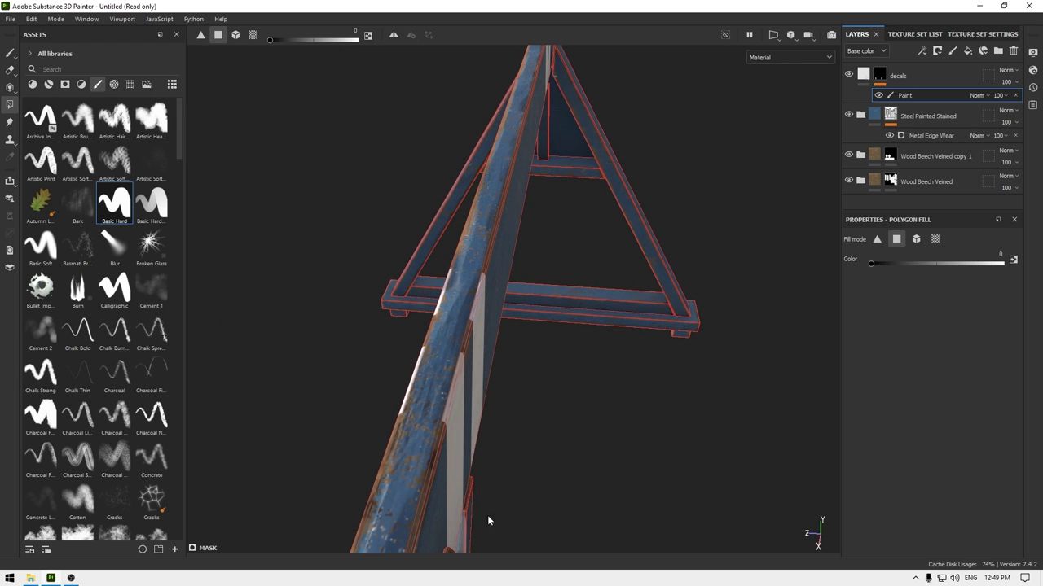
pyautogui.click(446, 419)
pyautogui.keyDown('alt'); pyautogui.moveTo(449, 438); pyautogui.dragTo(585, 432); pyautogui.keyUp('alt')
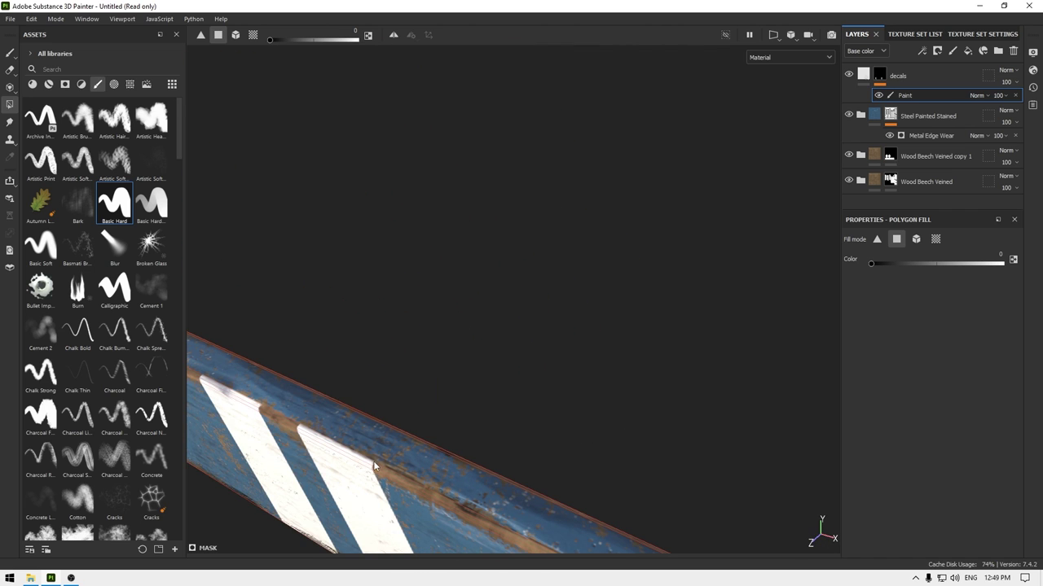
pyautogui.keyDown('alt'); pyautogui.moveTo(383, 475); pyautogui.dragTo(513, 280); pyautogui.keyUp('alt')
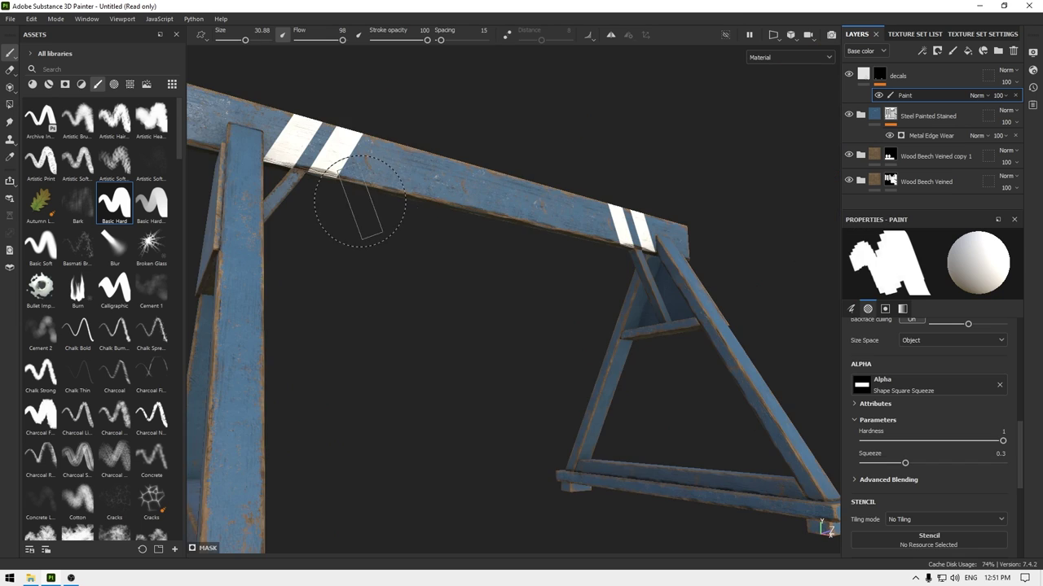
# Add a new paint layer above the decals layer, with the beam's front face in view.
pyautogui.moveTo(349, 205)
pyautogui.keyDown('alt'); pyautogui.mouseDown()
pyautogui.moveTo(396, 285)
pyautogui.moveTo(351, 305)
pyautogui.moveTo(405, 312)
pyautogui.mouseUp(); pyautogui.keyUp('alt')
pyautogui.keyDown('alt'); pyautogui.moveTo(405, 312); pyautogui.dragTo(458, 500, button='right'); pyautogui.keyUp('alt')
pyautogui.keyDown('alt'); pyautogui.moveTo(458, 500); pyautogui.dragTo(521, 456, button='middle'); pyautogui.keyUp('alt')
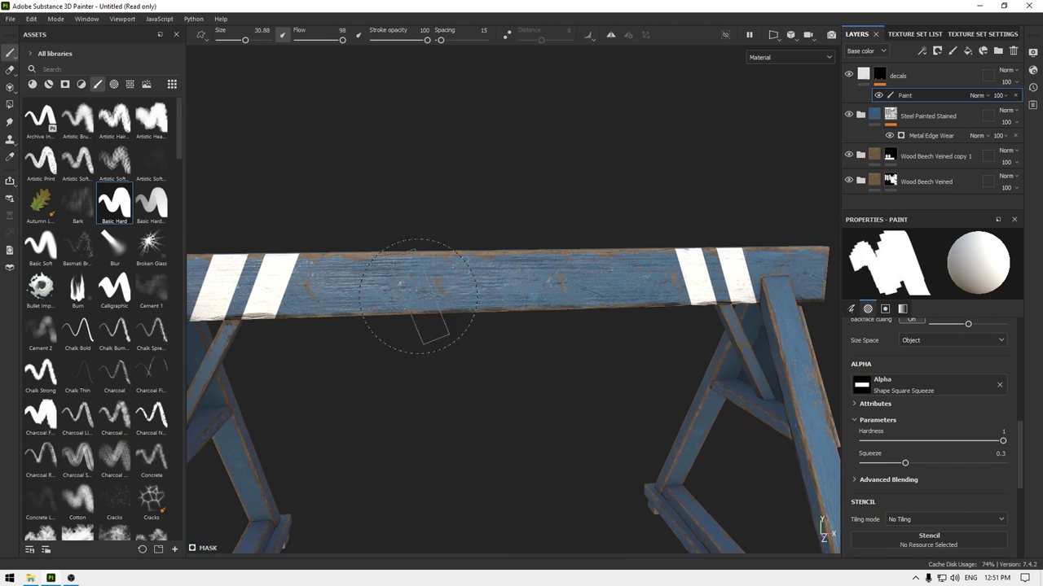
pyautogui.keyDown('alt'); pyautogui.keyDown('shift'); pyautogui.moveTo(572, 343); pyautogui.dragTo(525, 338); pyautogui.keyUp('shift'); pyautogui.keyUp('alt')
pyautogui.keyDown('alt'); pyautogui.moveTo(648, 316); pyautogui.dragTo(674, 317, button='middle'); pyautogui.keyUp('alt')
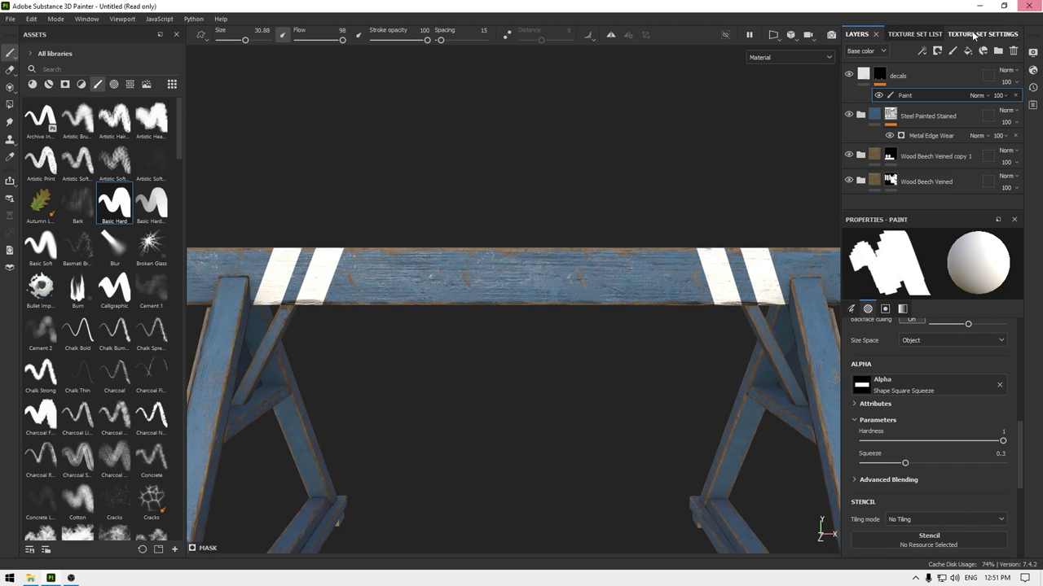
pyautogui.click(957, 52)
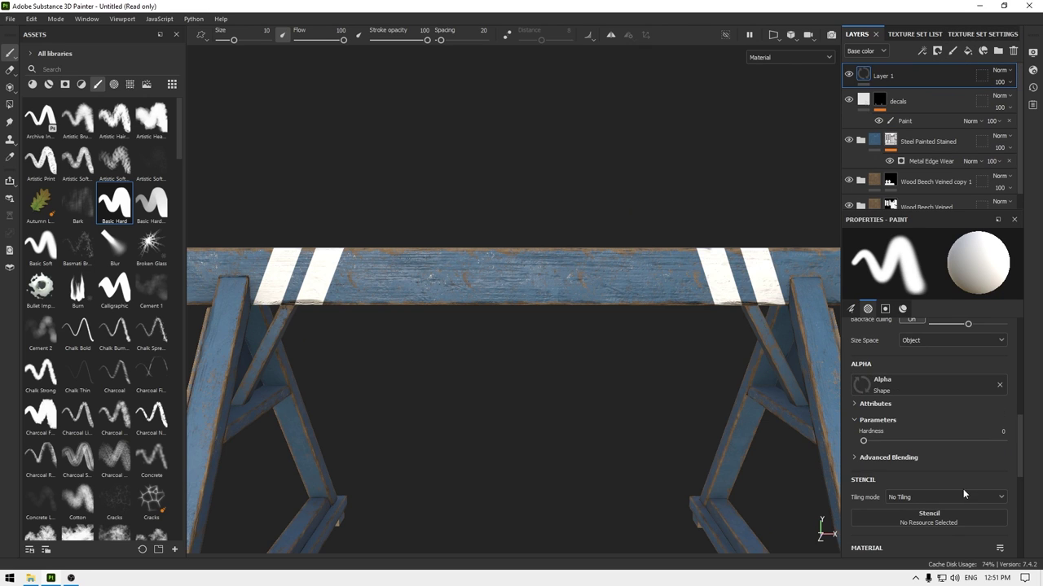
# Limit the paint material to the color and roughness channels and set its roughness to 0.7.
pyautogui.scroll(-3, 947, 457)
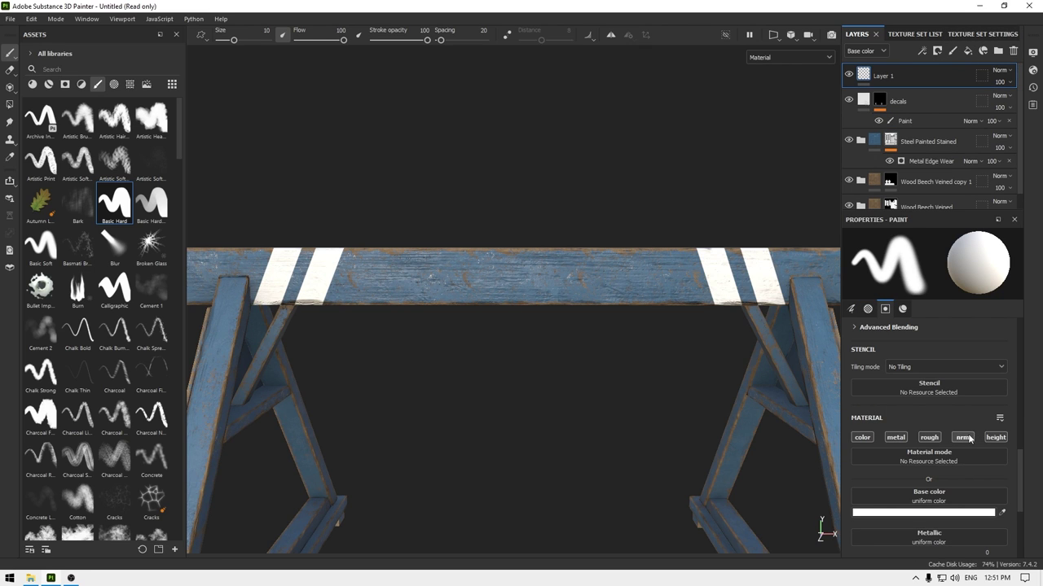
pyautogui.click(966, 438)
pyautogui.click(896, 438)
pyautogui.scroll(-2, 880, 516)
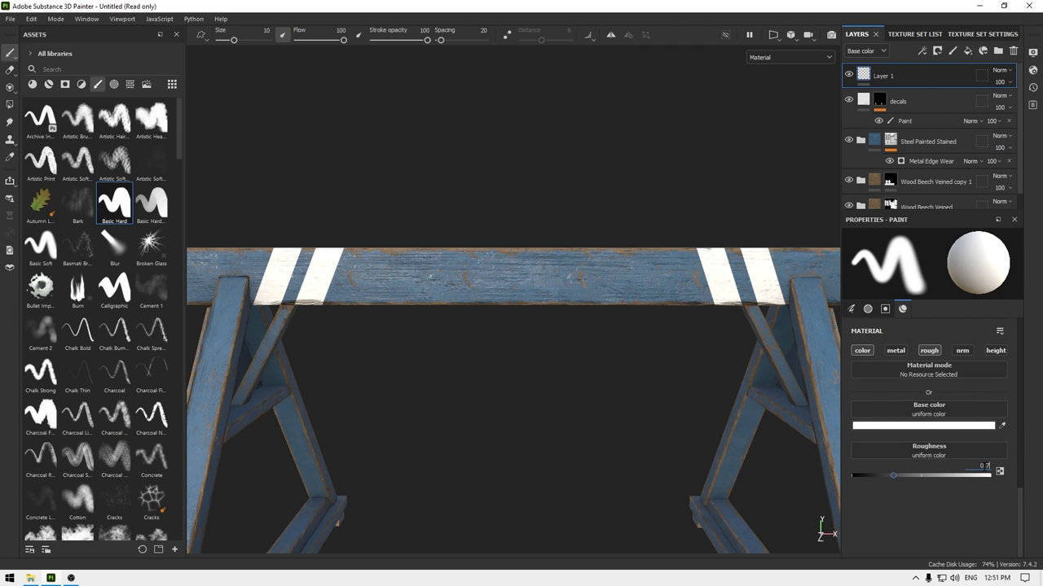
# Search the alpha assets for "font".
pyautogui.click(114, 84)
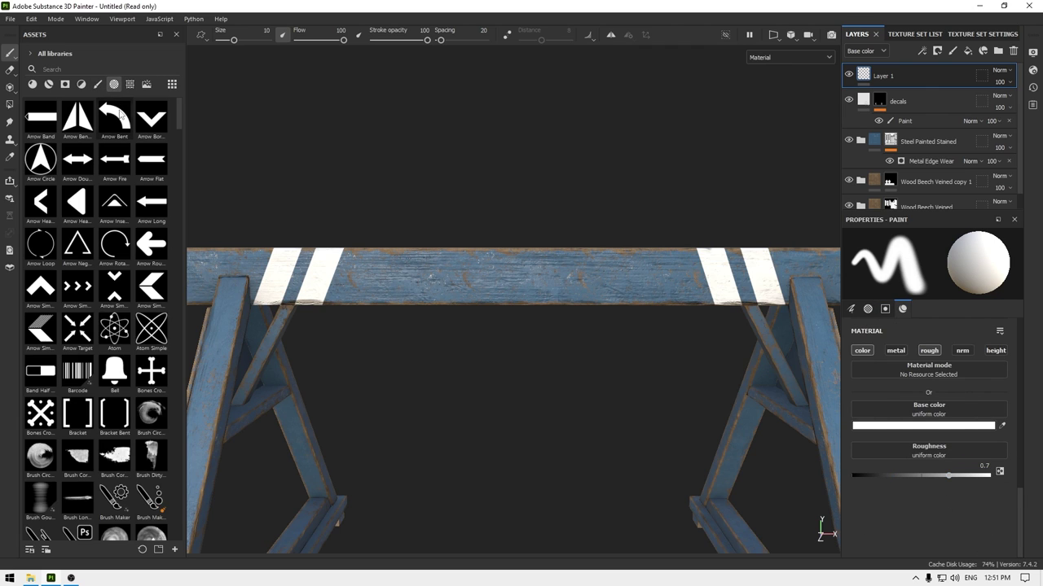
pyautogui.click(76, 69)
pyautogui.write('font')
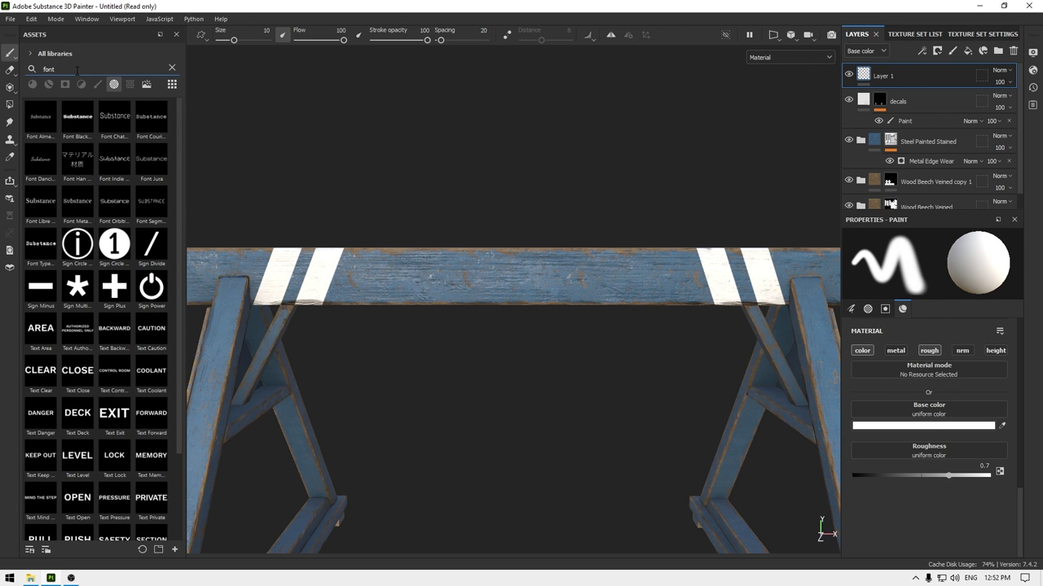
# Load the Font Black Ops One alpha into the brush and set its text to "Police Line Do Not Cross".
pyautogui.click(67, 122)
pyautogui.scroll(-4, 906, 411)
pyautogui.scroll(5, 906, 412)
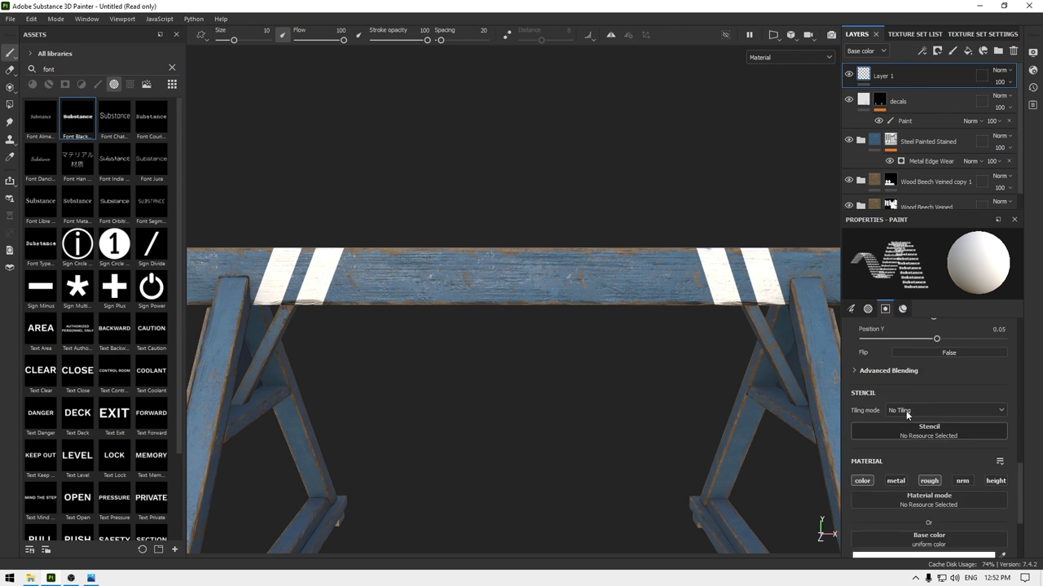
pyautogui.scroll(5, 905, 411)
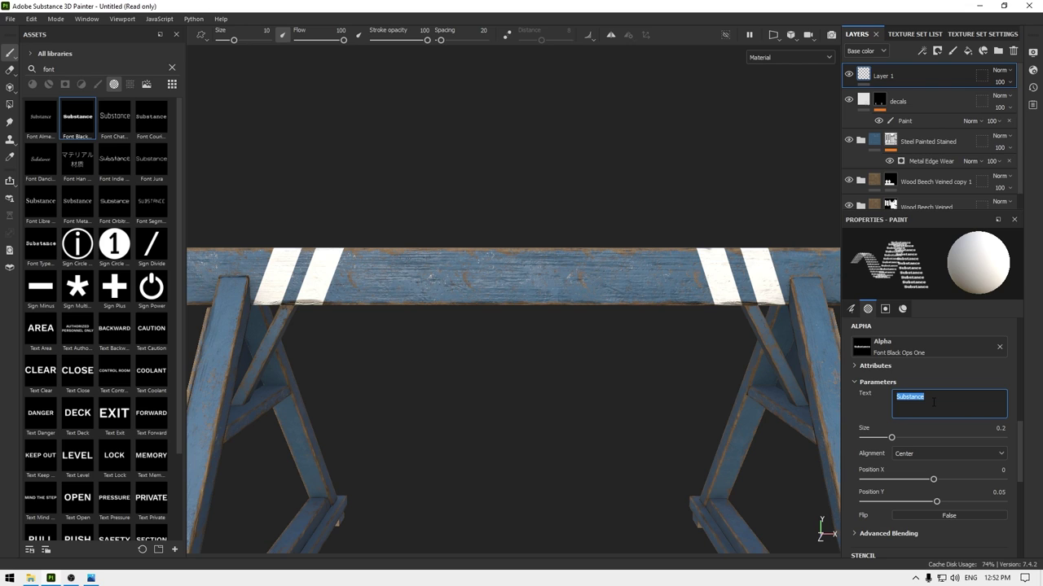
pyautogui.write('Police Li')
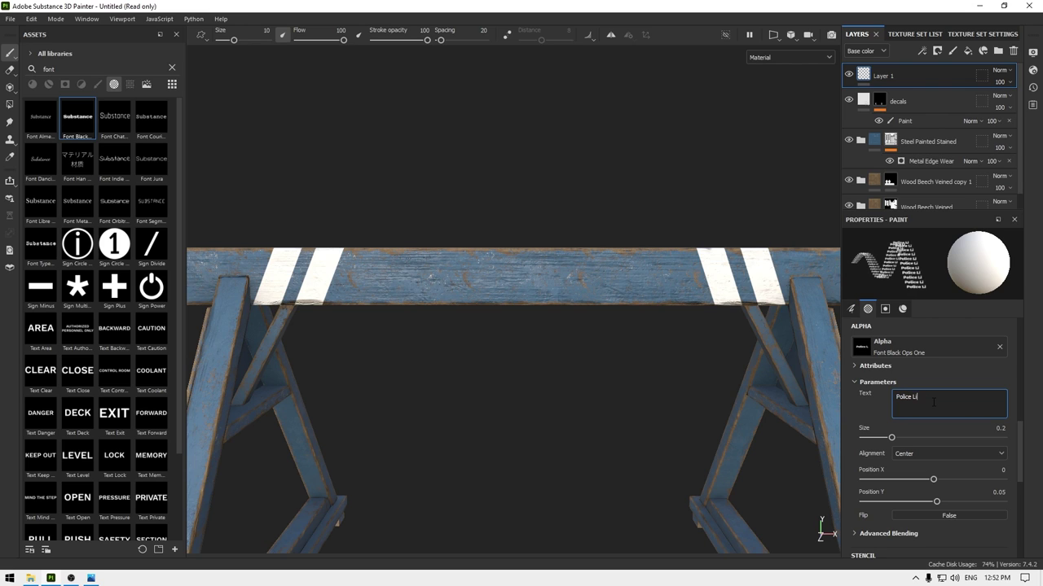
pyautogui.write('ne Do Not ')
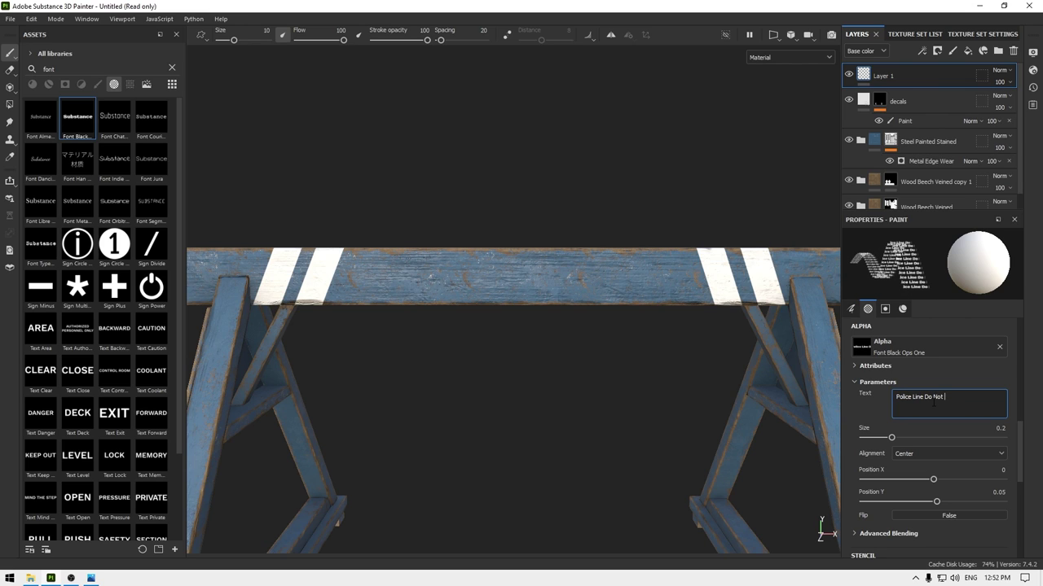
pyautogui.write('Cross')
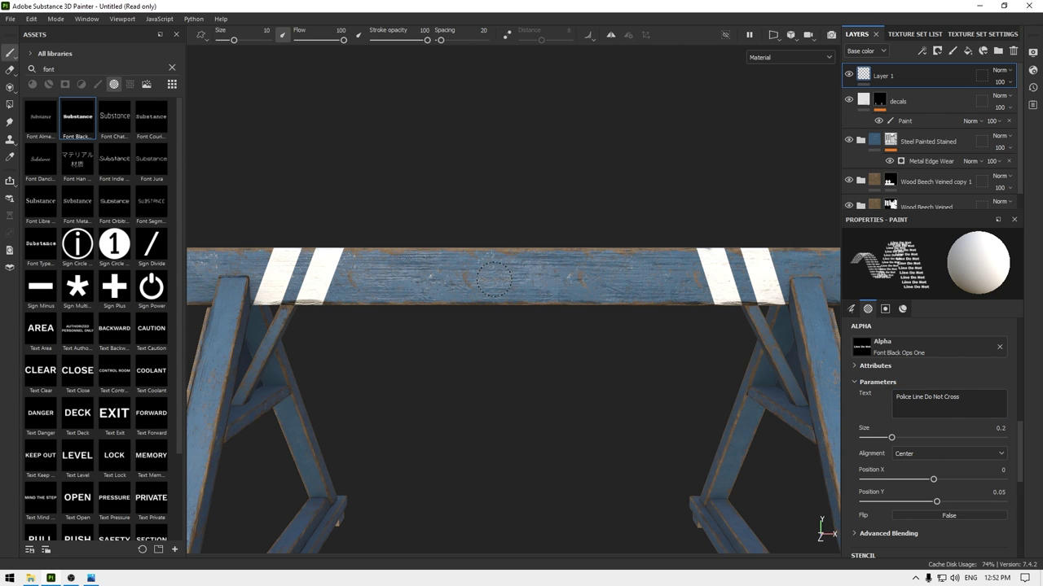
# Try stamping the text on the beam with brush size 60.14 and text size 0.06, and undo the stamp.
pyautogui.keyDown('ctrl'); pyautogui.moveTo(492, 280); pyautogui.dragTo(549, 280, button='right'); pyautogui.keyUp('ctrl')
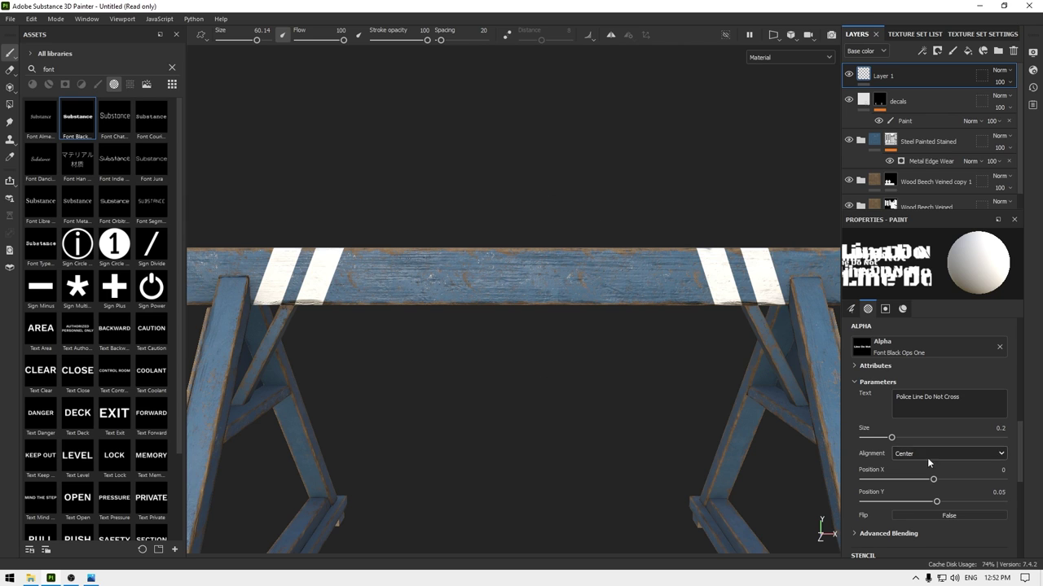
pyautogui.moveTo(892, 440); pyautogui.dragTo(871, 439)
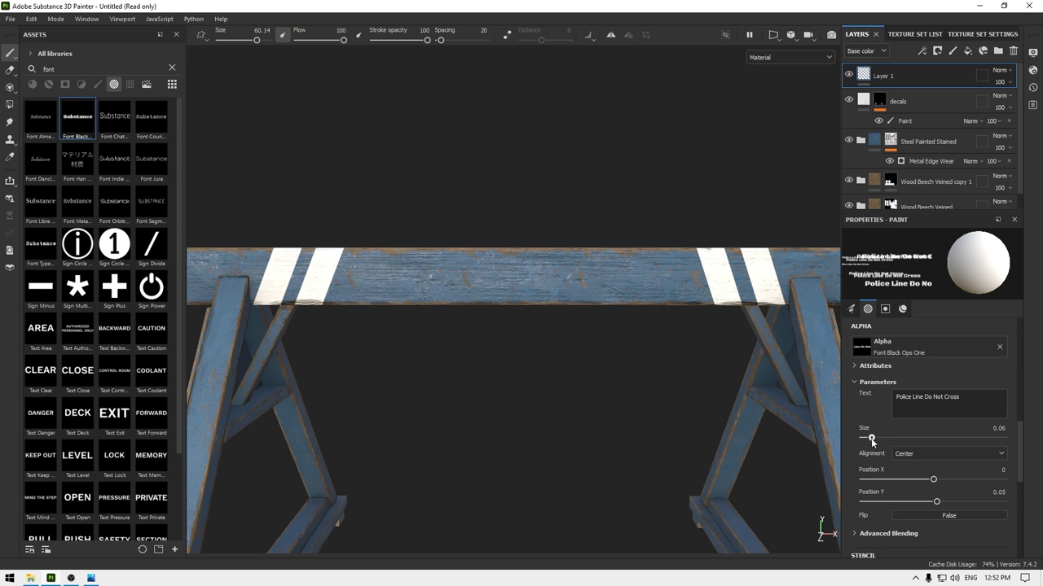
pyautogui.click(487, 258)
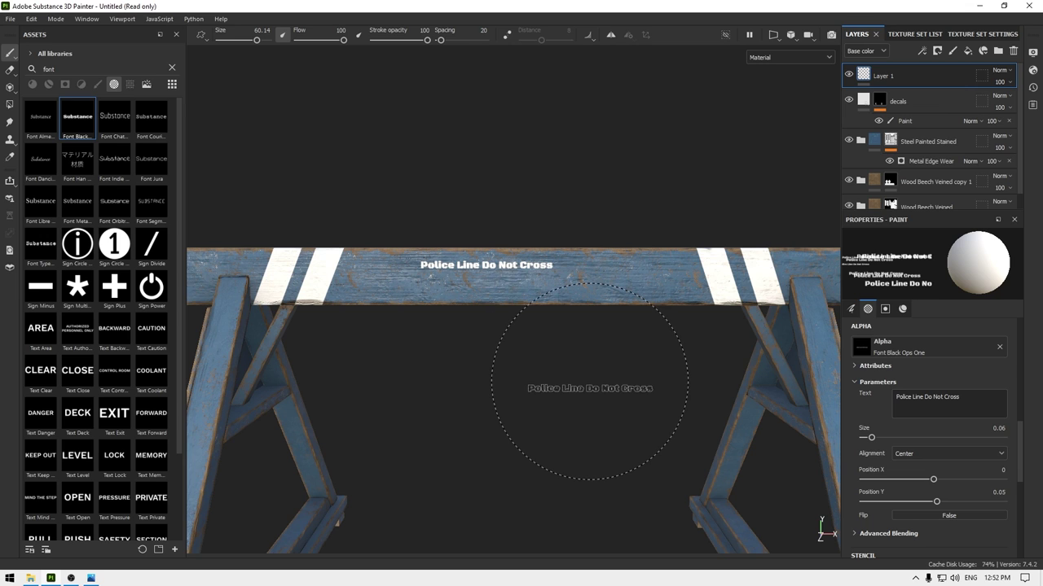
pyautogui.hotkey('ctrl', 'z')
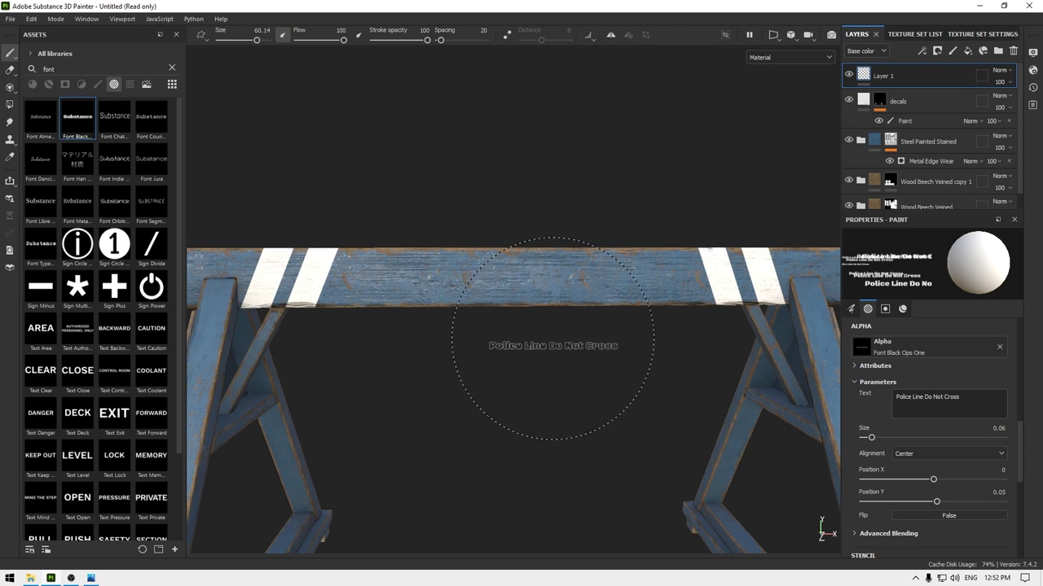
# Switch the brush alpha to Font Courier Prime and set its text to "POLICE LINE DO NOT CROSS".
pyautogui.click(125, 129)
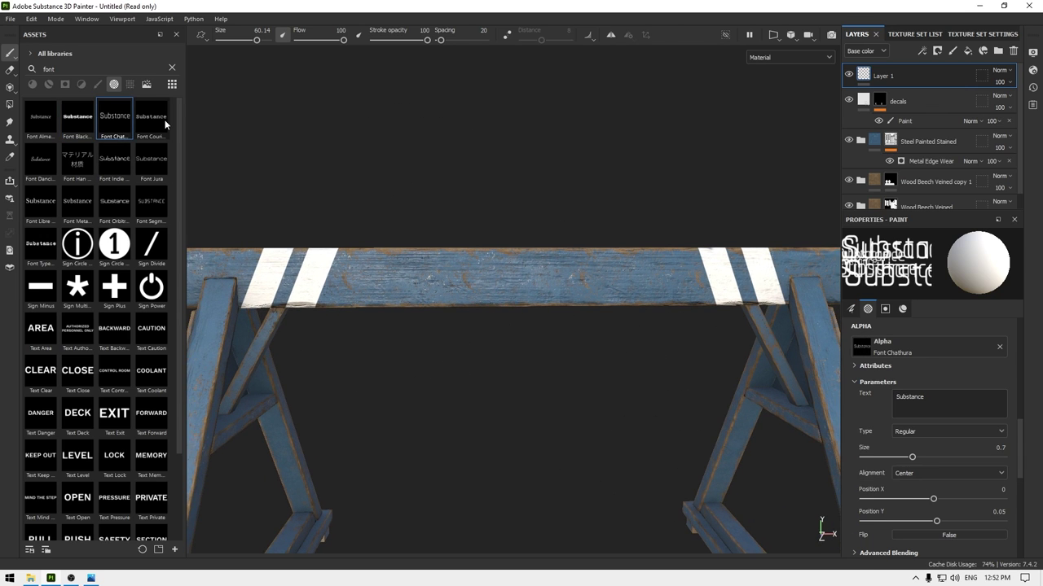
pyautogui.click(166, 121)
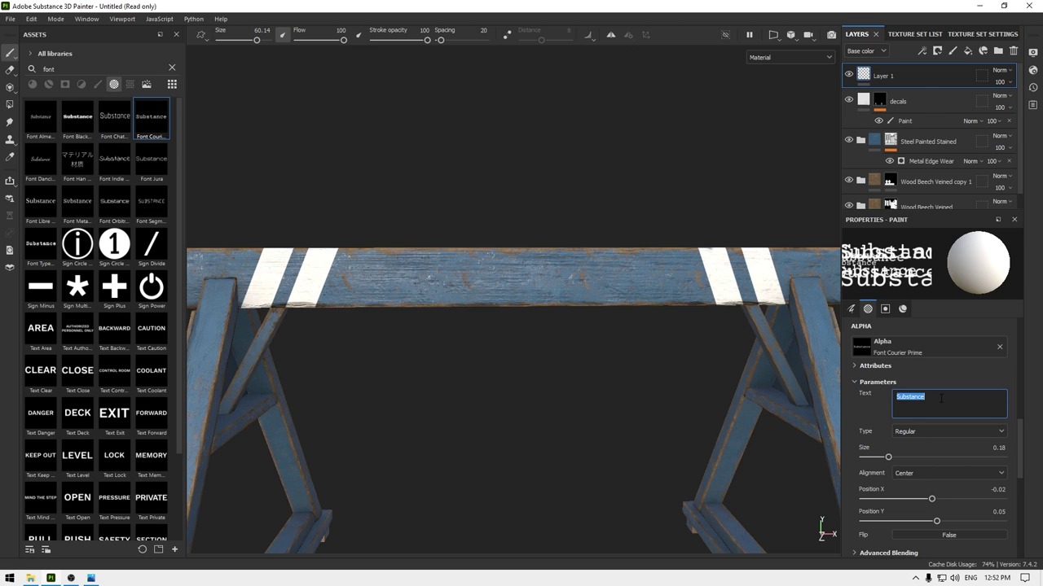
pyautogui.write('POLICE')
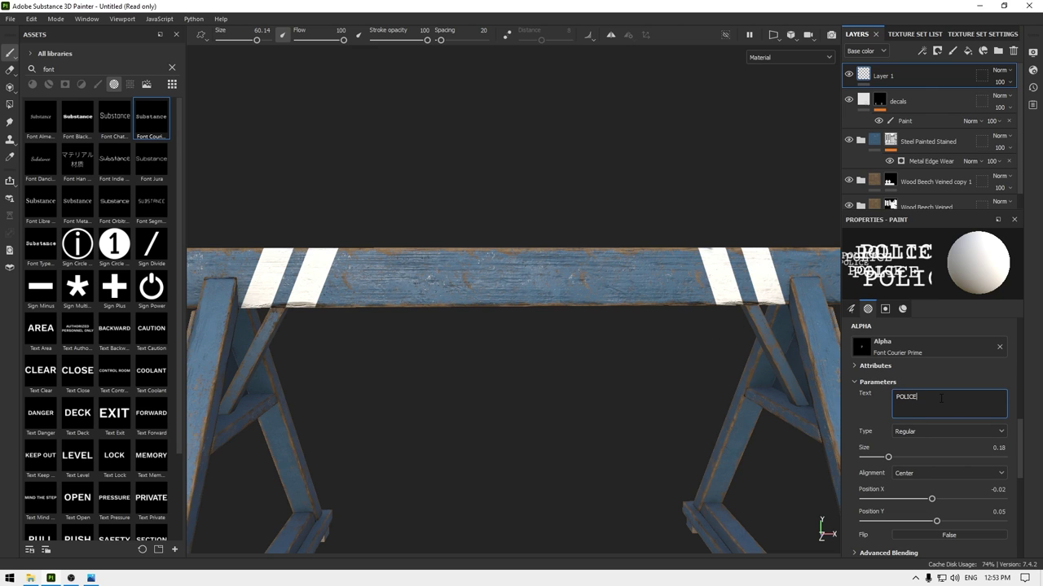
pyautogui.write(' LINE DO NO')
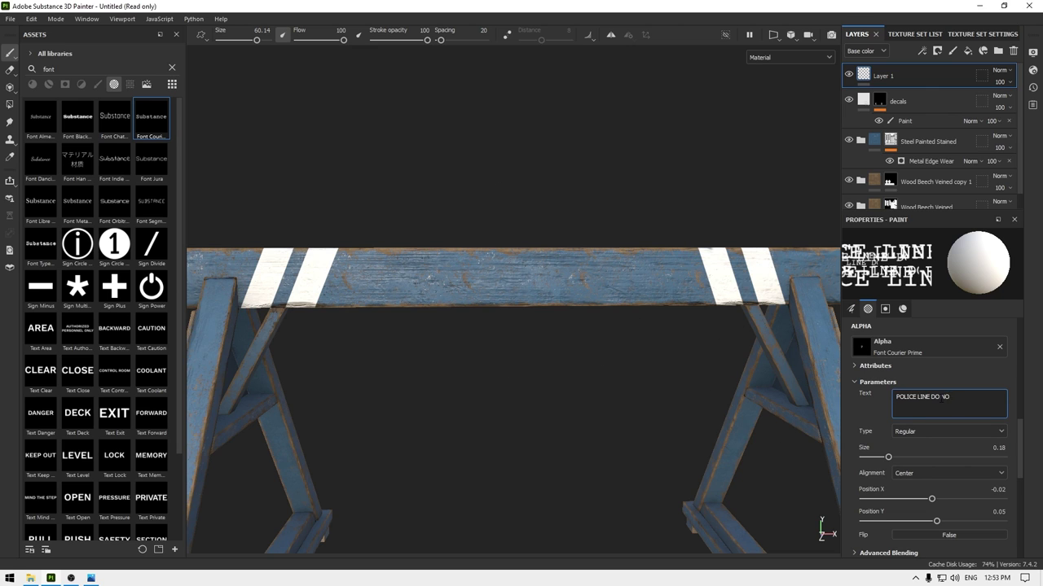
pyautogui.write('T SROSS')
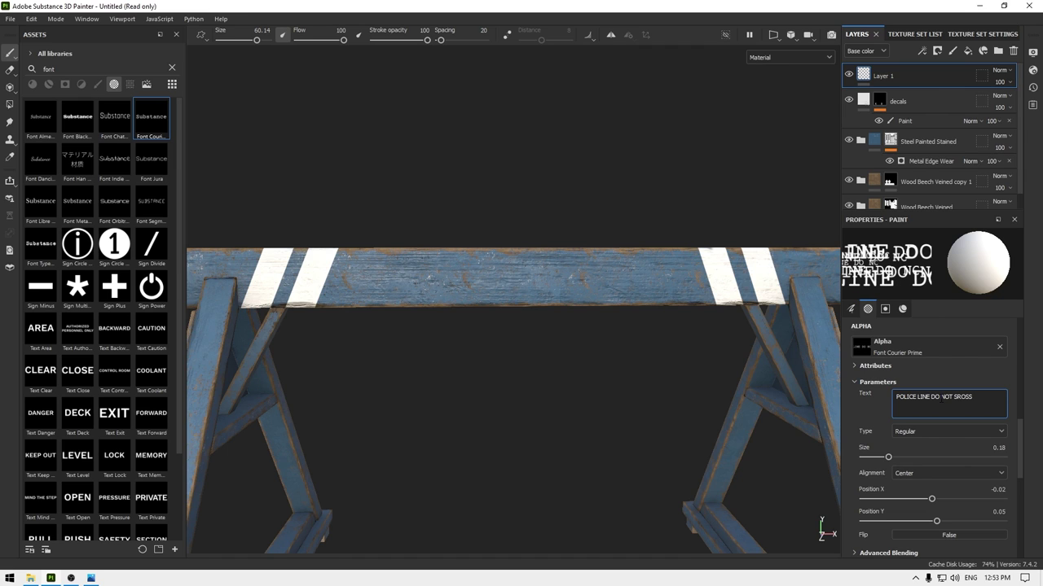
pyautogui.press('BackSpace')
pyautogui.write('C')
# Enlarge the brush to size 100 and set the alpha's text size to 0.07 to fit between the beam's stripes.
pyautogui.moveTo(888, 457); pyautogui.dragTo(875, 458)
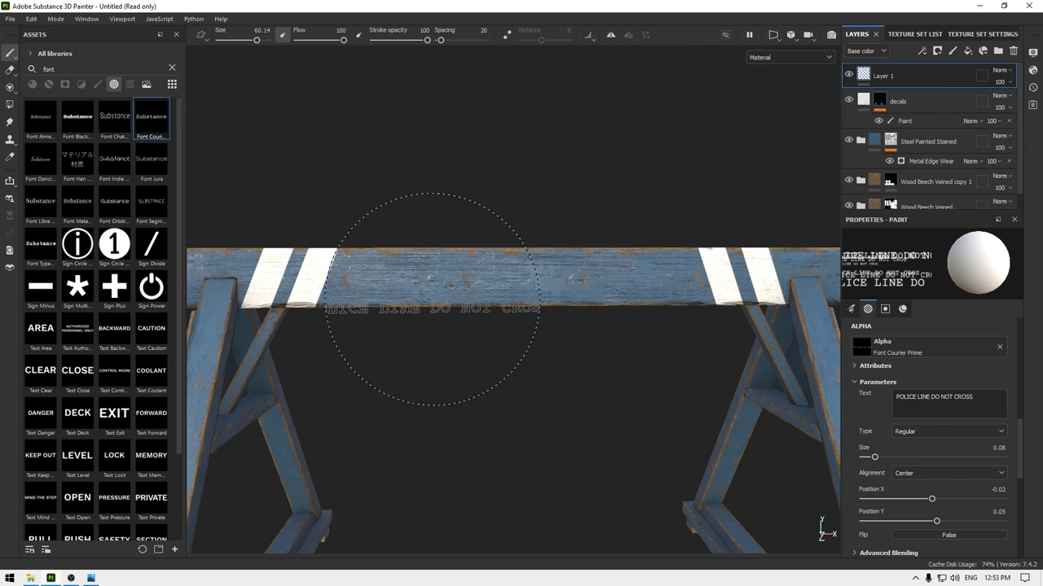
pyautogui.press(']')
pyautogui.press(']')
pyautogui.press(']')
pyautogui.press(']')
pyautogui.press(']')
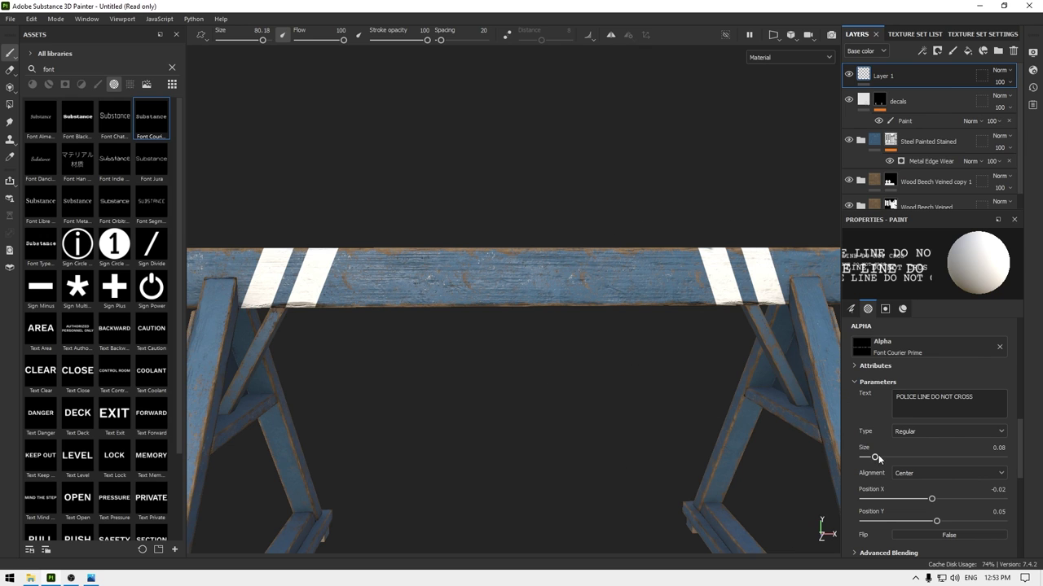
pyautogui.moveTo(878, 459); pyautogui.dragTo(870, 457)
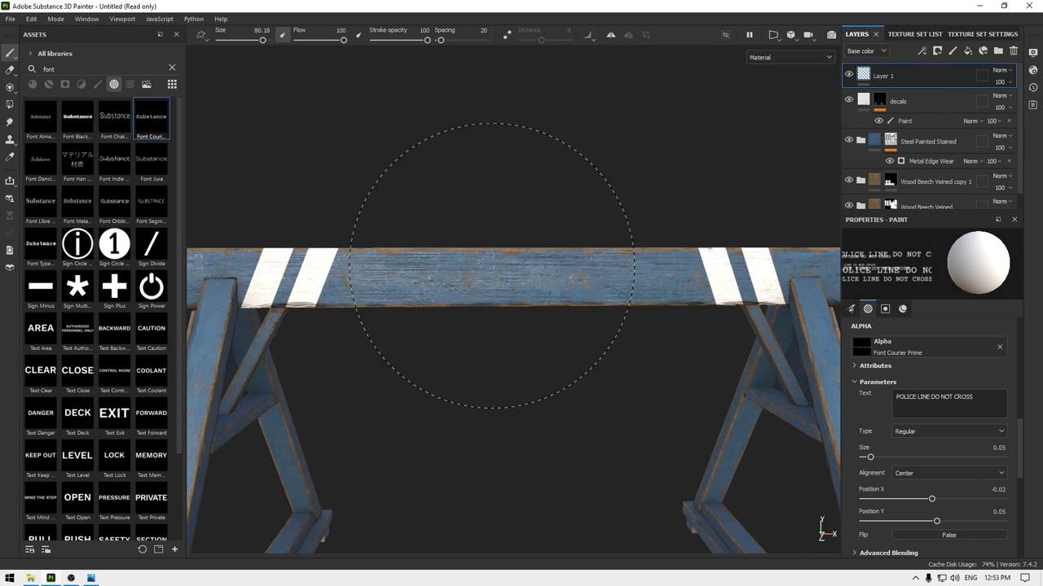
pyautogui.moveTo(491, 265)
pyautogui.keyDown('ctrl'); pyautogui.mouseDown(button='right')
pyautogui.moveTo(500, 237)
pyautogui.moveTo(519, 253)
pyautogui.mouseUp(button='right'); pyautogui.keyUp('ctrl')
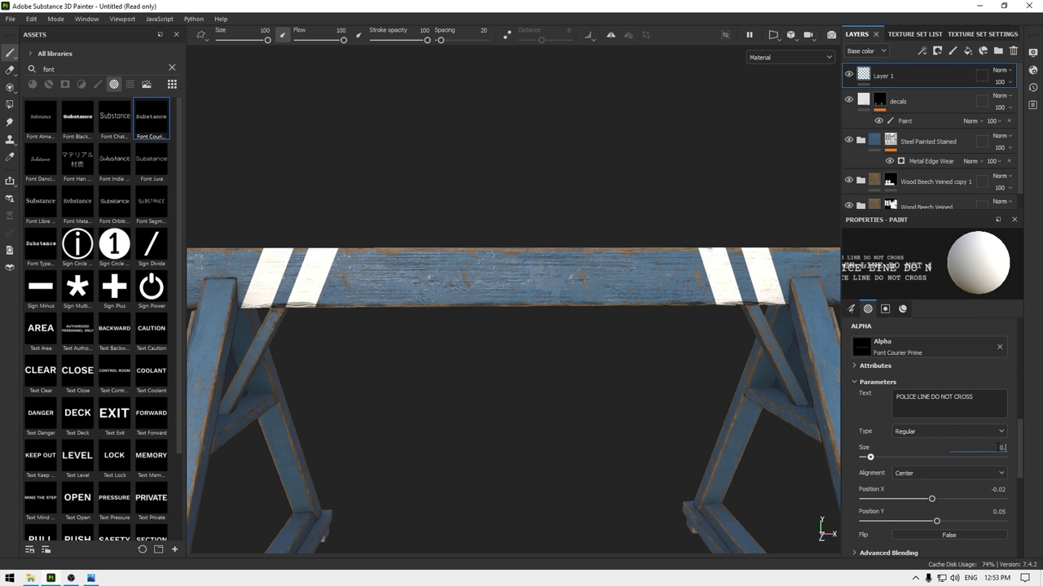
pyautogui.write('7')
pyautogui.press('Return')
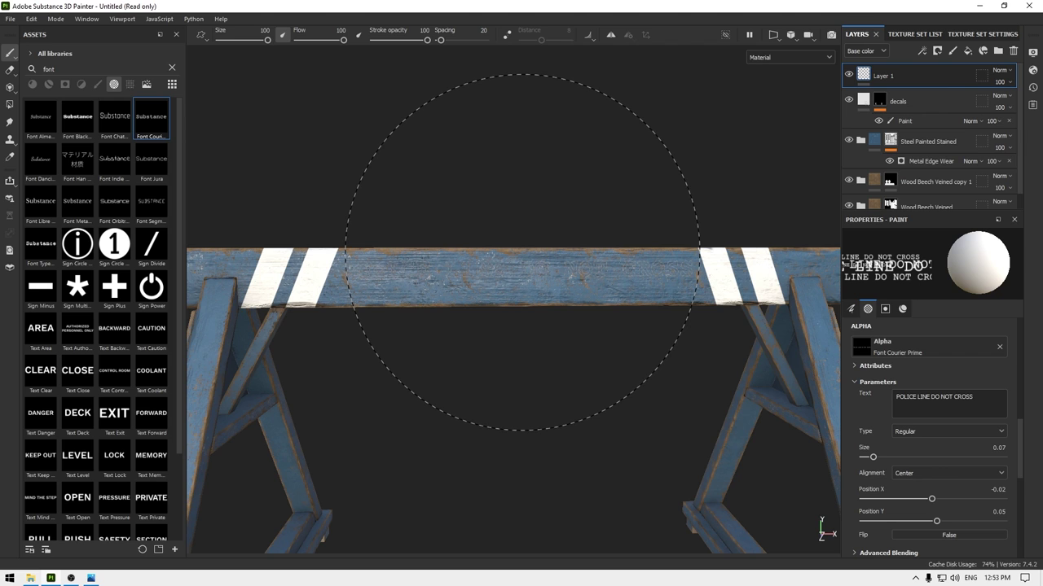
pyautogui.moveTo(526, 264)
pyautogui.keyDown('alt'); pyautogui.mouseDown()
pyautogui.moveTo(517, 263)
pyautogui.moveTo(529, 269)
pyautogui.mouseUp(); pyautogui.keyUp('alt')
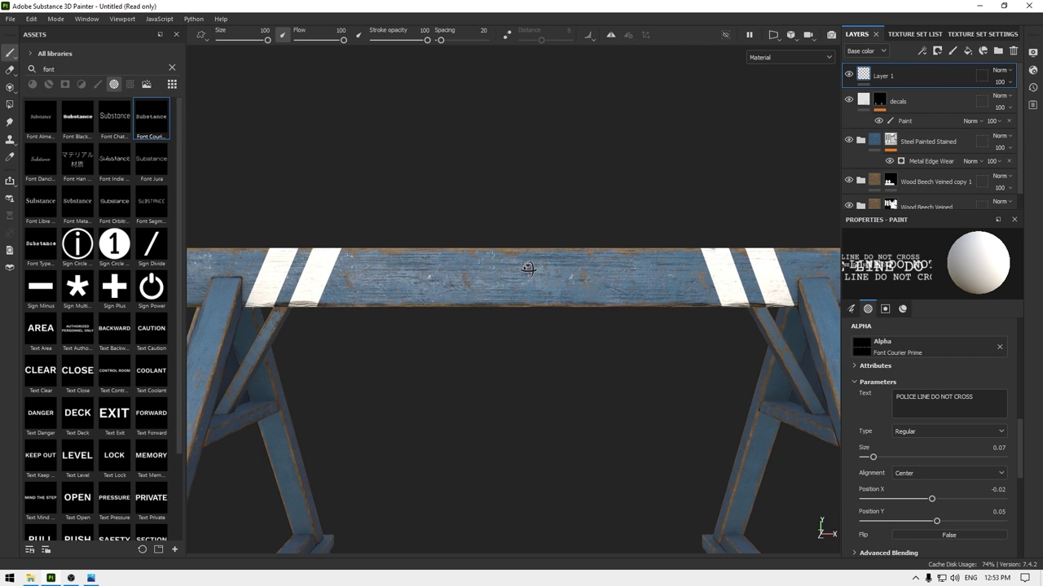
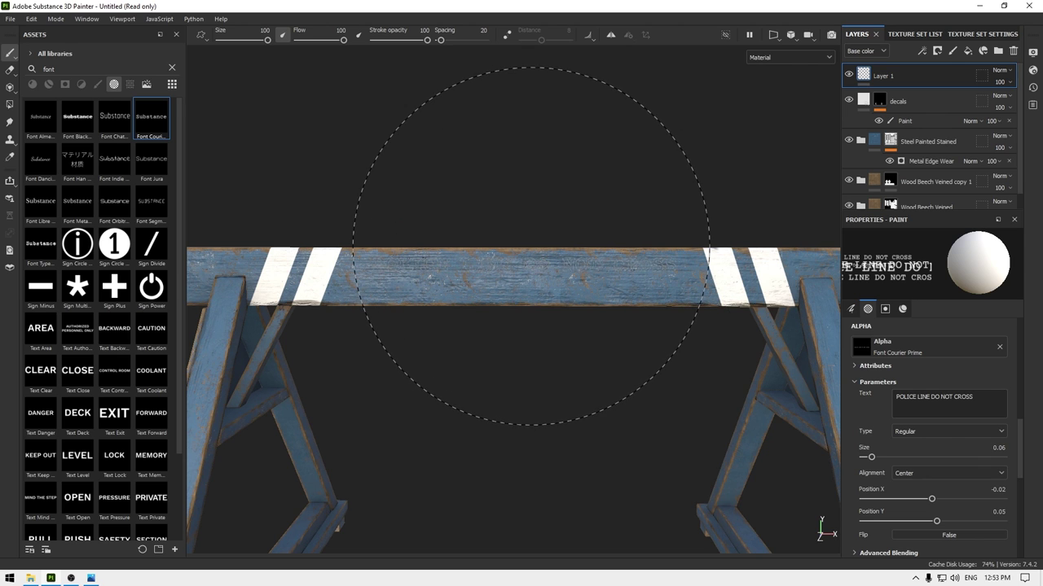
# Stamp the "POLICE LINE DO NOT CROSS" lettering on the front of the beam between the two pairs of stripes.
pyautogui.click(528, 257)
pyautogui.keyDown('alt'); pyautogui.moveTo(545, 314); pyautogui.dragTo(572, 323); pyautogui.keyUp('alt')
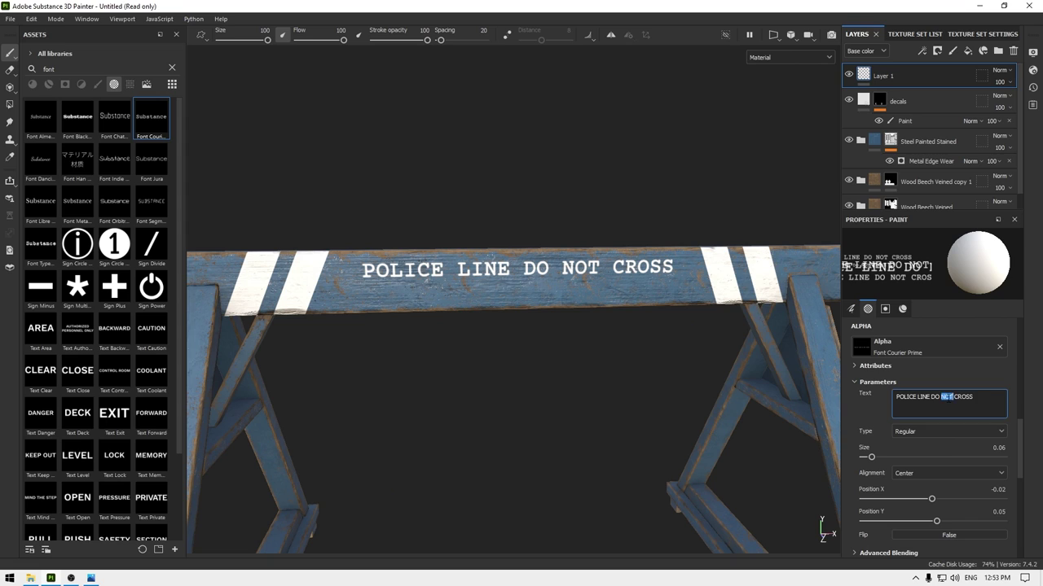
# Change the font alpha's text to "New Yor PD".
pyautogui.tripleClick(952, 398)
pyautogui.write('New Yor')
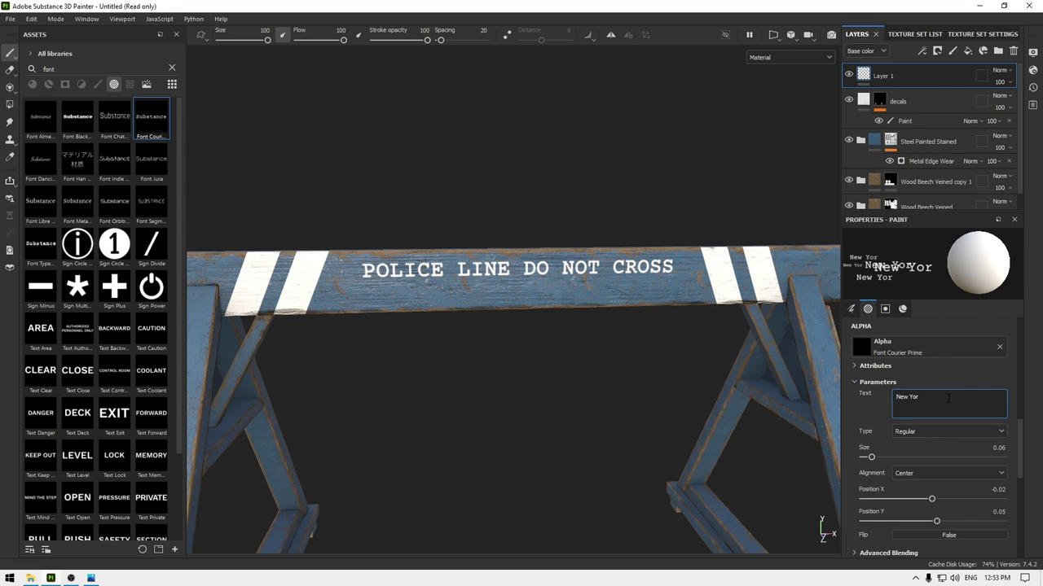
pyautogui.write(' PD')
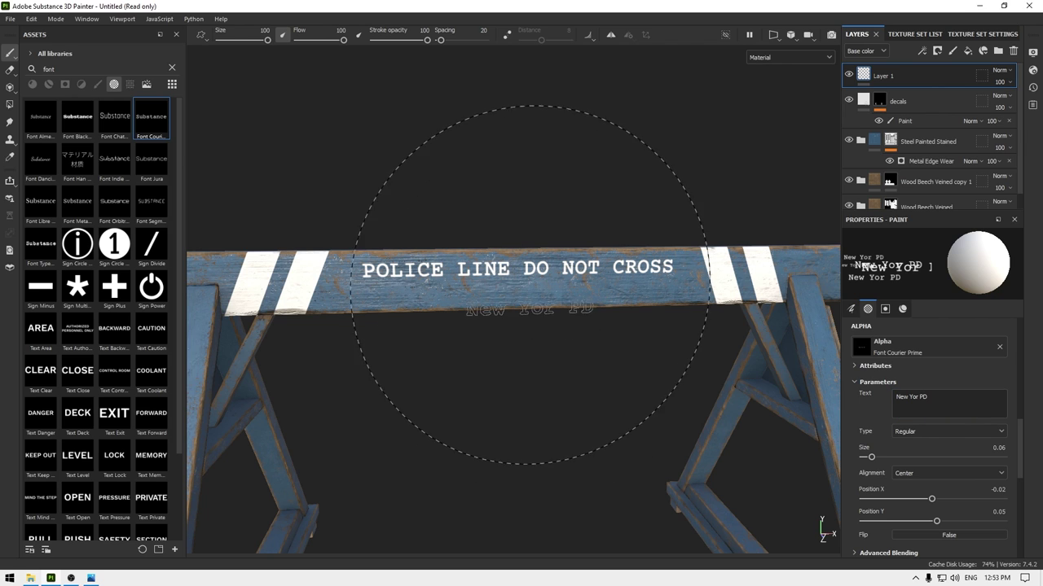
# Reduce the brush to size 64, set the alpha text to "NYPD" and stamp it centered below the police line lettering.
pyautogui.moveTo(507, 273)
pyautogui.keyDown('ctrl'); pyautogui.mouseDown(button='right')
pyautogui.moveTo(496, 273)
pyautogui.moveTo(513, 280)
pyautogui.mouseUp(button='right'); pyautogui.keyUp('ctrl')
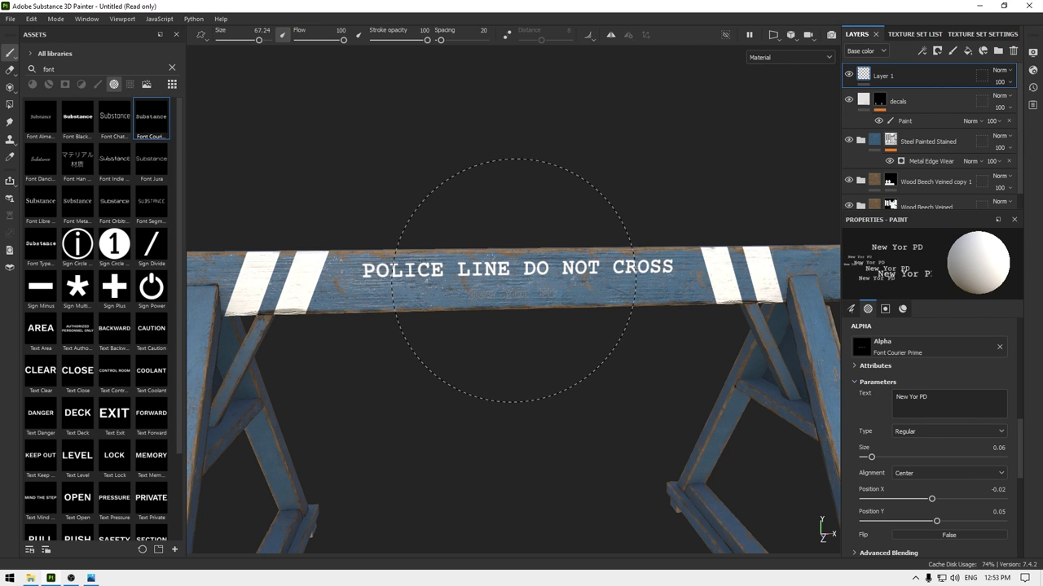
pyautogui.keyDown('alt'); pyautogui.keyDown('shift'); pyautogui.moveTo(515, 283); pyautogui.dragTo(506, 286); pyautogui.keyUp('shift'); pyautogui.keyUp('alt')
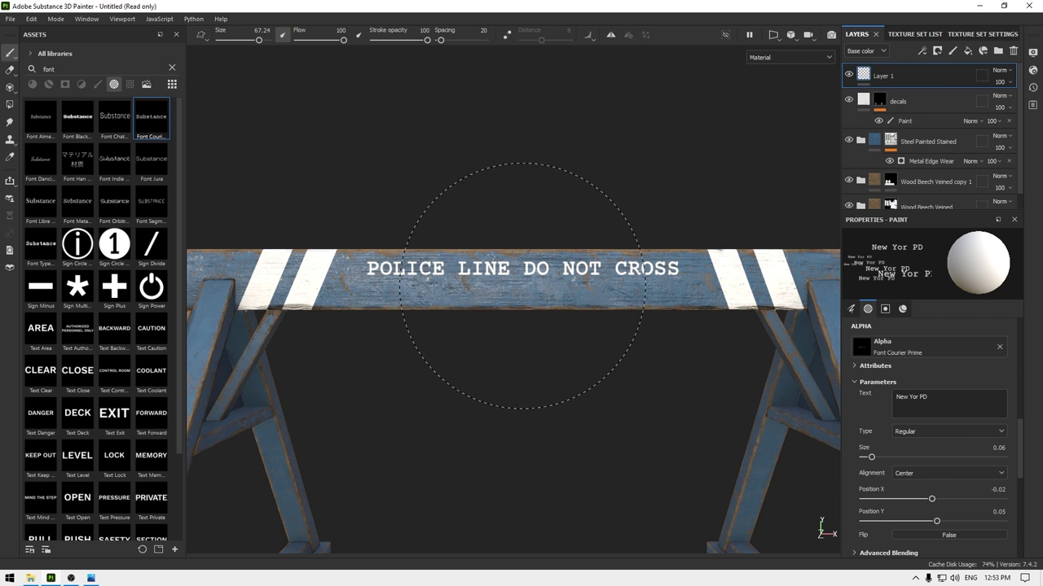
pyautogui.keyDown('ctrl'); pyautogui.moveTo(522, 285); pyautogui.dragTo(521, 287, button='right'); pyautogui.keyUp('ctrl')
pyautogui.click(521, 287)
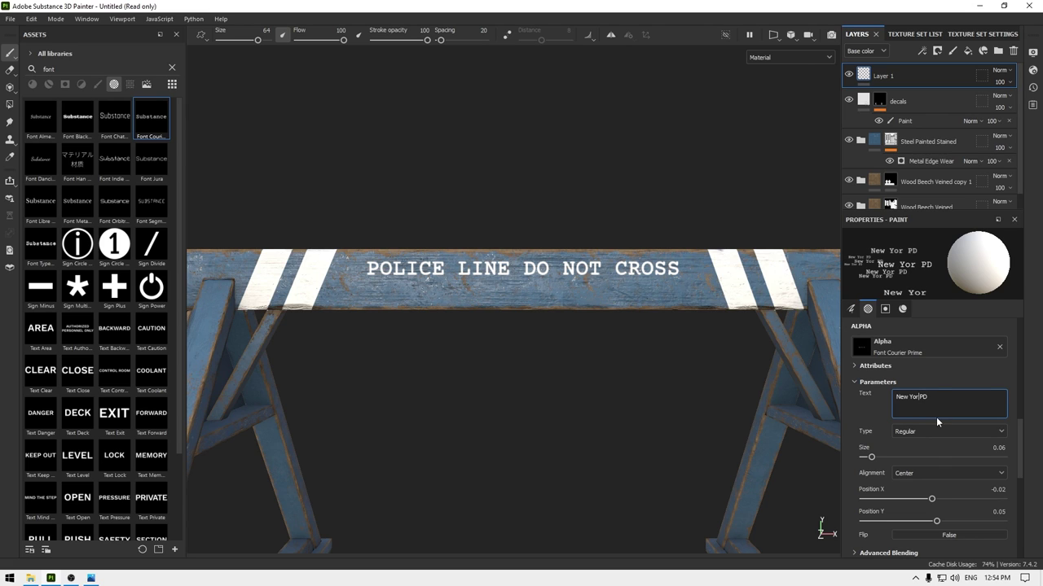
pyautogui.hotkey('ctrl', 'a')
pyautogui.write('NYD')
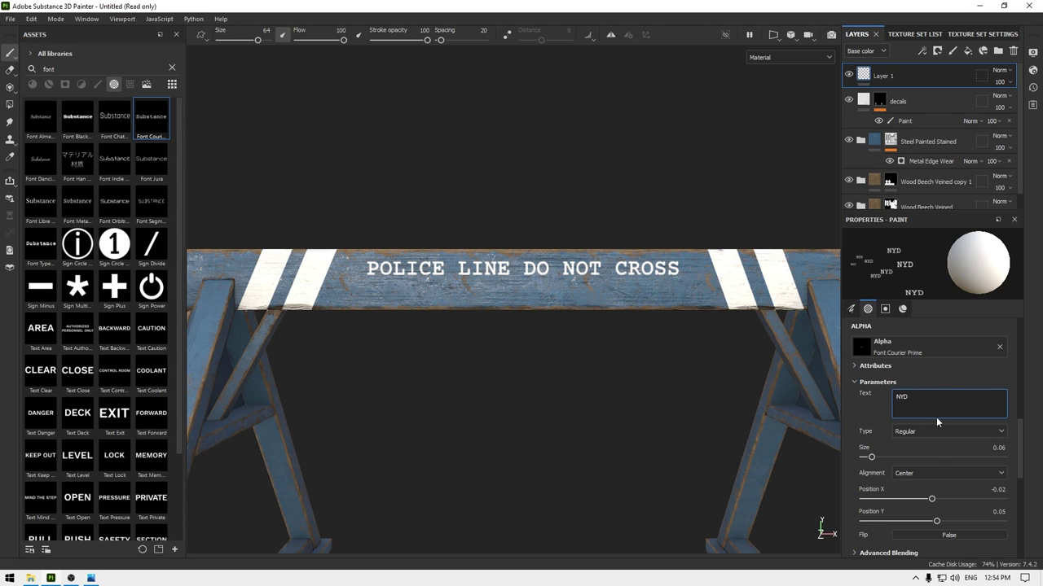
pyautogui.press('Left')
pyautogui.write('P')
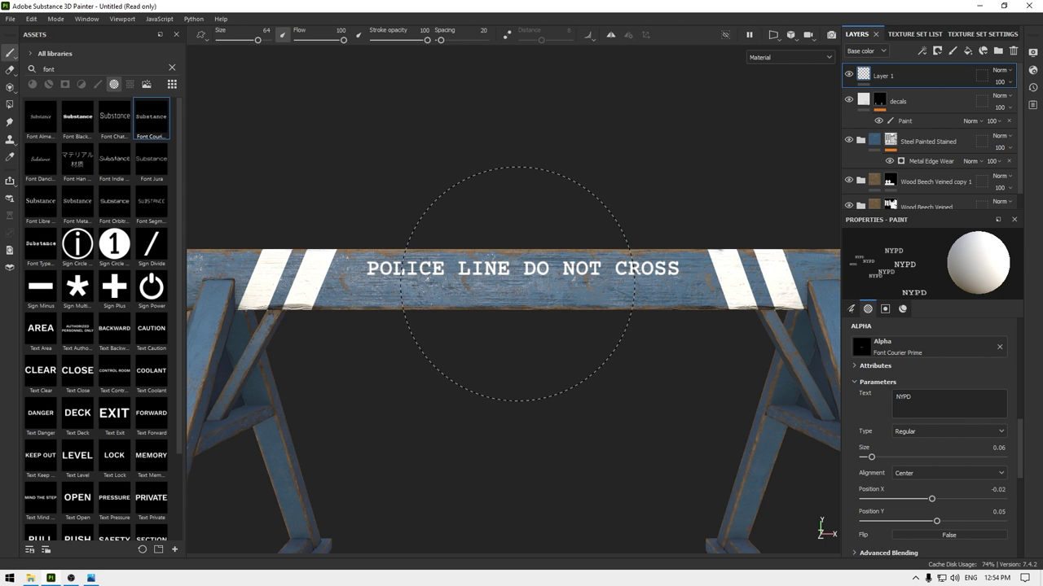
pyautogui.click(514, 285)
# Stamp "NYPD" on the back of the beam, centered near its lower edge.
pyautogui.moveTo(594, 407)
pyautogui.keyDown('alt'); pyautogui.mouseDown()
pyautogui.moveTo(575, 456)
pyautogui.moveTo(605, 399)
pyautogui.moveTo(626, 405)
pyautogui.moveTo(570, 403)
pyautogui.mouseUp(); pyautogui.keyUp('alt')
pyautogui.keyDown('alt'); pyautogui.moveTo(570, 404); pyautogui.dragTo(489, 201, button='right'); pyautogui.keyUp('alt')
pyautogui.moveTo(521, 342)
pyautogui.keyDown('alt'); pyautogui.mouseDown()
pyautogui.moveTo(484, 353)
pyautogui.moveTo(631, 351)
pyautogui.moveTo(552, 354)
pyautogui.moveTo(649, 363)
pyautogui.moveTo(523, 352)
pyautogui.moveTo(600, 367)
pyautogui.moveTo(516, 400)
pyautogui.moveTo(562, 392)
pyautogui.moveTo(530, 344)
pyautogui.moveTo(484, 339)
pyautogui.mouseUp(); pyautogui.keyUp('alt')
pyautogui.scroll(3, 487, 332)
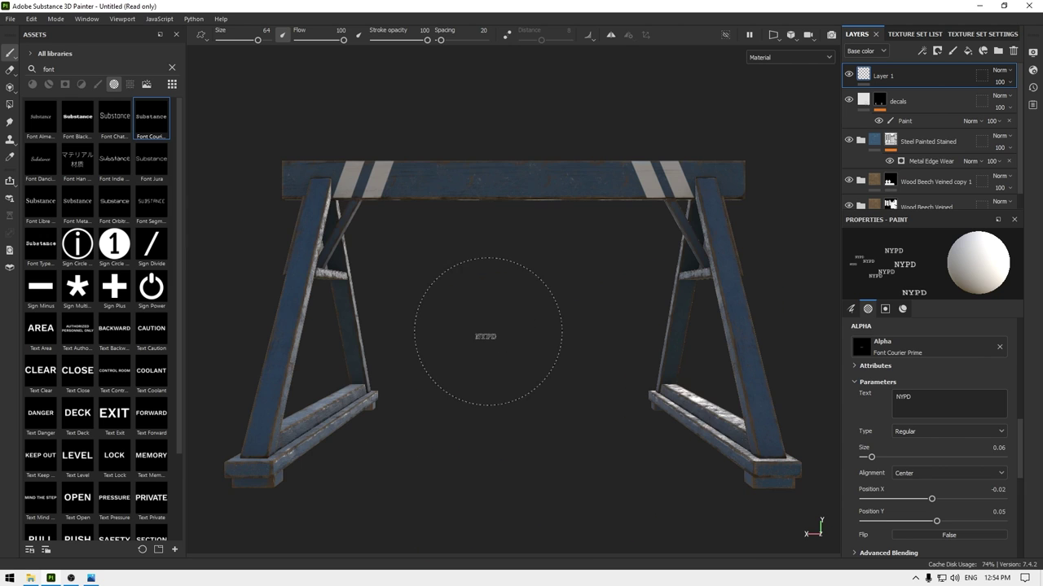
pyautogui.click(507, 183)
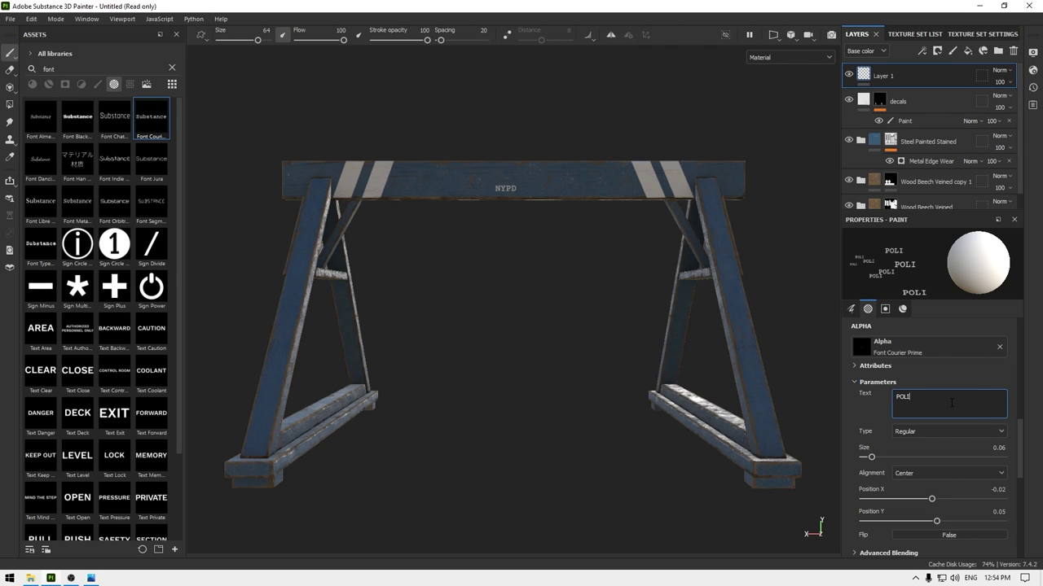
# Set the alpha text to "POLICE LINE DO NOT CROSS", enlarge the brush to size 100 and stamp it above "NYPD" on the beam's back.
pyautogui.write('LINE D')
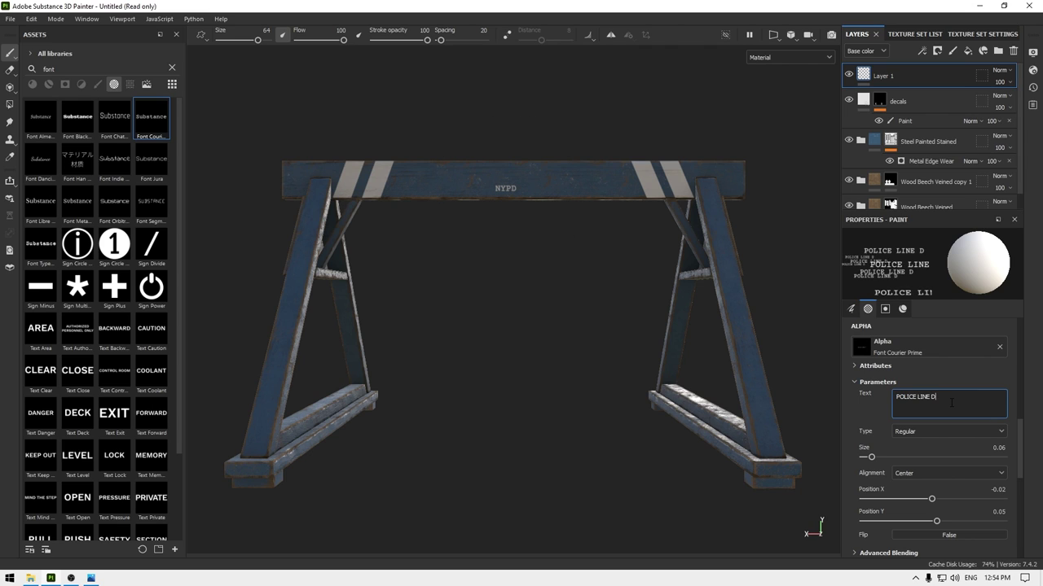
pyautogui.write('O NOT ROSS')
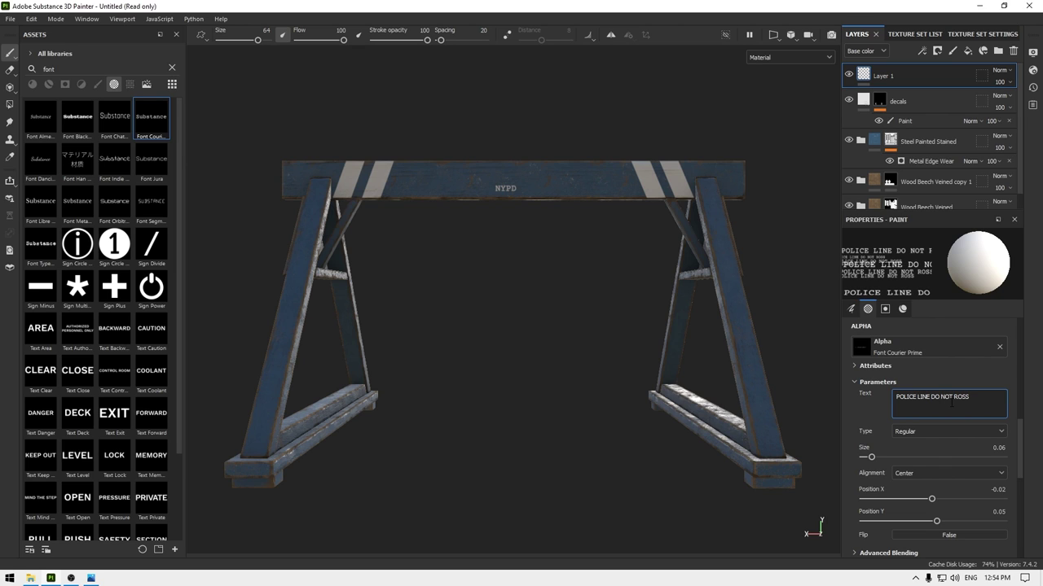
pyautogui.write('C')
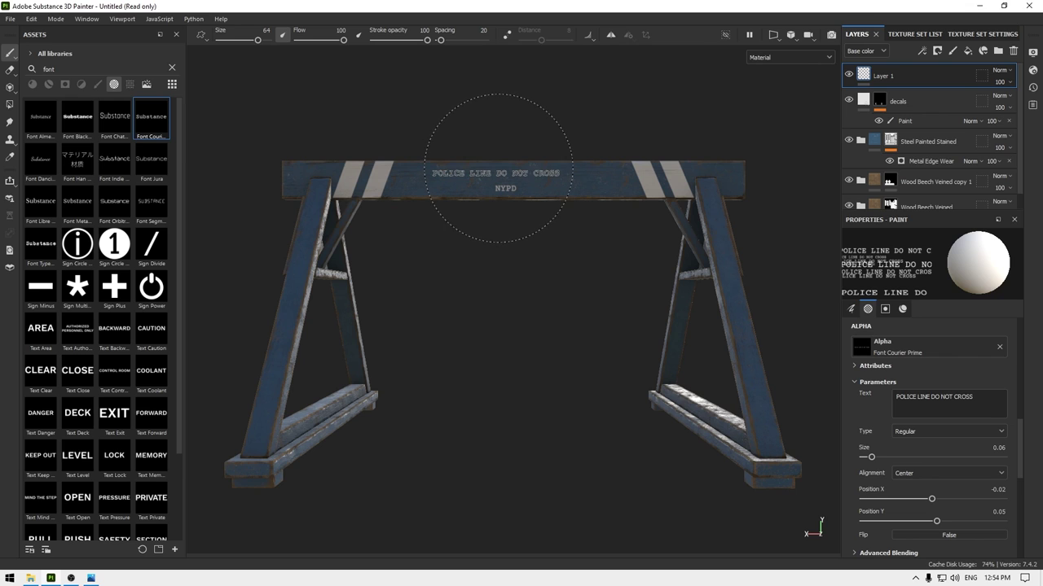
pyautogui.press(']')
pyautogui.press(']')
pyautogui.press(']')
pyautogui.press(']')
pyautogui.press(']')
pyautogui.press(']')
pyautogui.press(']')
pyautogui.press(']')
pyautogui.press(']')
pyautogui.press(']')
pyautogui.press(']')
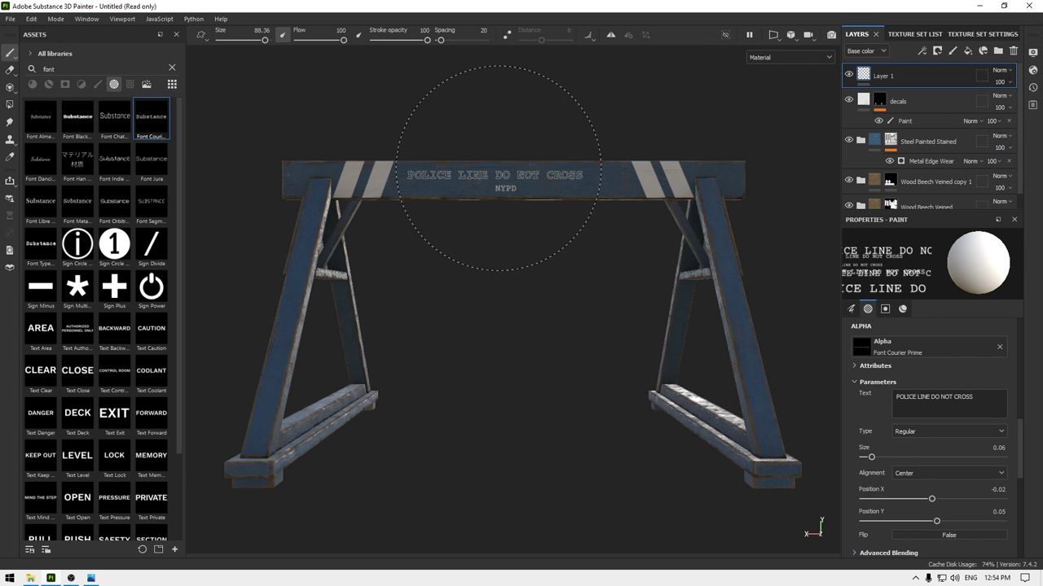
pyautogui.press(']')
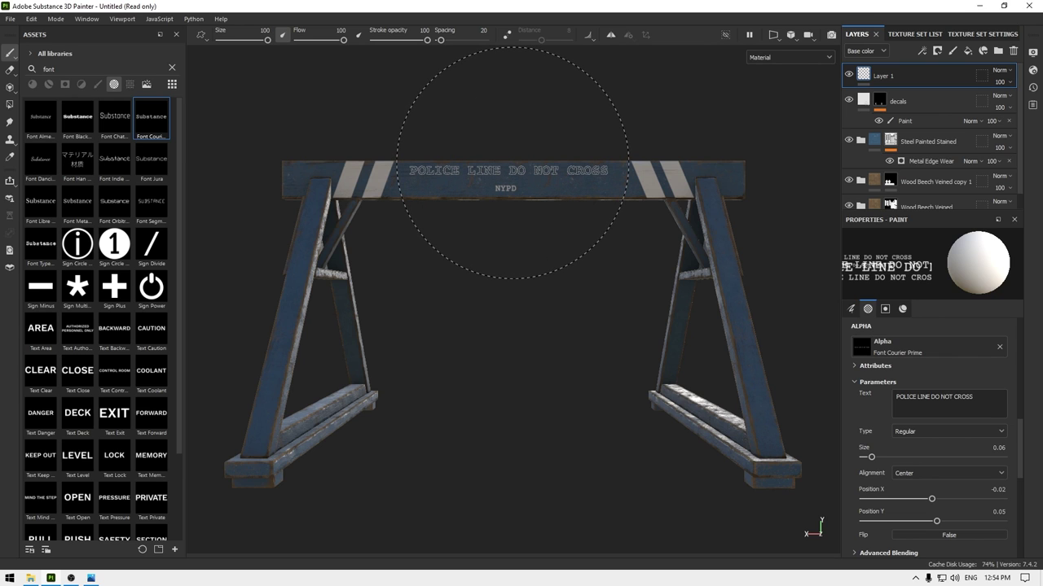
pyautogui.click(513, 163)
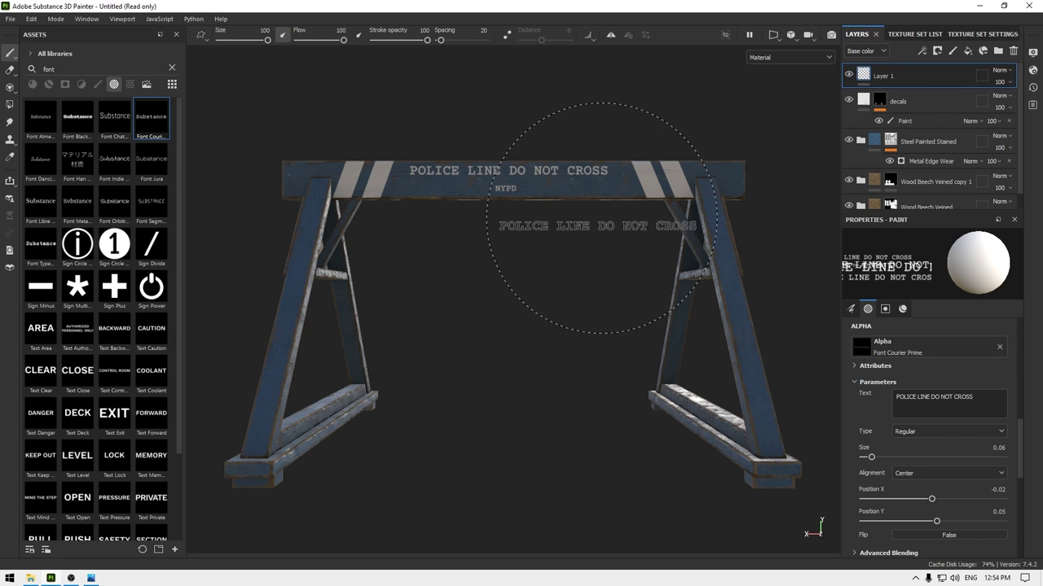
# Switch to the Basic Hard brush and reduce its size to 6.57.
pyautogui.keyDown('alt'); pyautogui.moveTo(617, 210); pyautogui.dragTo(518, 269); pyautogui.keyUp('alt')
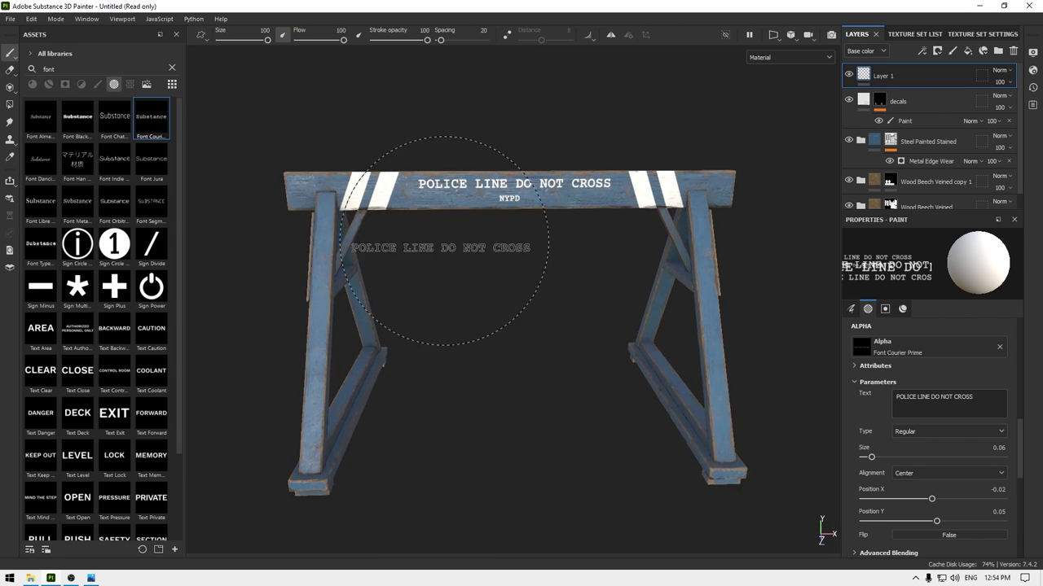
pyautogui.keyDown('alt'); pyautogui.moveTo(444, 242); pyautogui.dragTo(517, 328, button='right'); pyautogui.keyUp('alt')
pyautogui.keyDown('alt'); pyautogui.moveTo(517, 328); pyautogui.dragTo(541, 383, button='middle'); pyautogui.keyUp('alt')
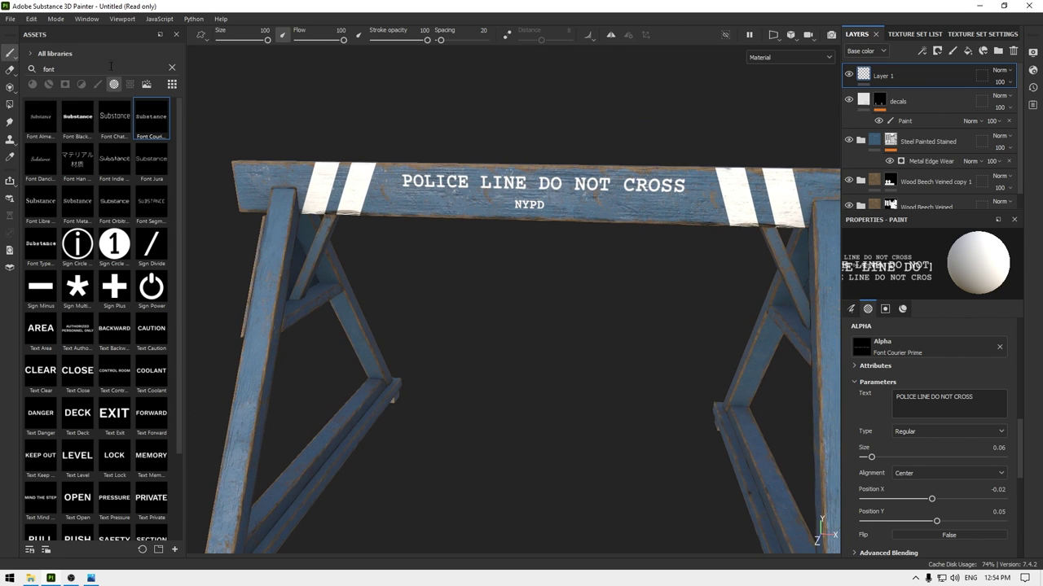
pyautogui.click(171, 68)
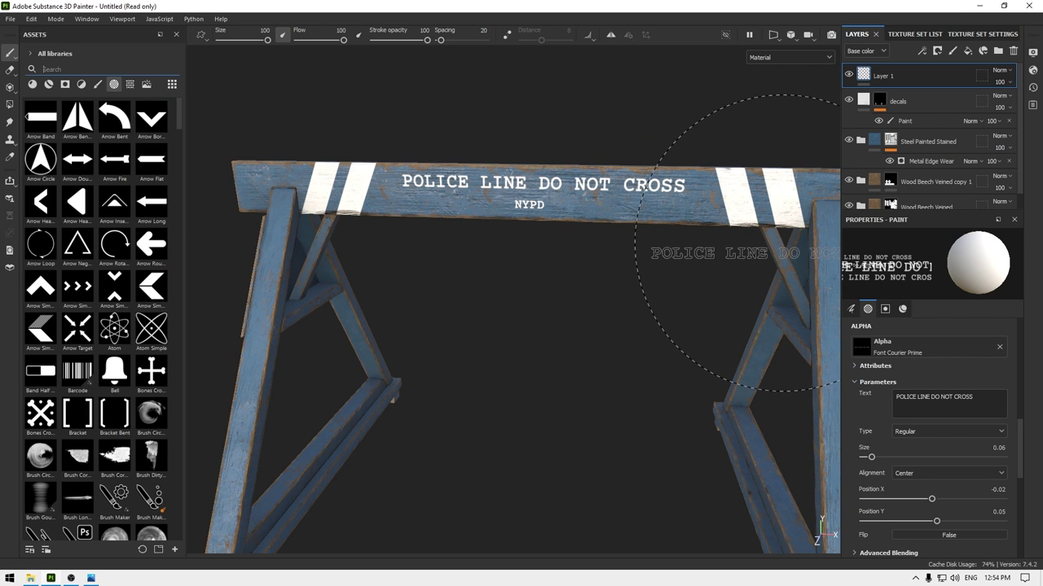
pyautogui.write('v')
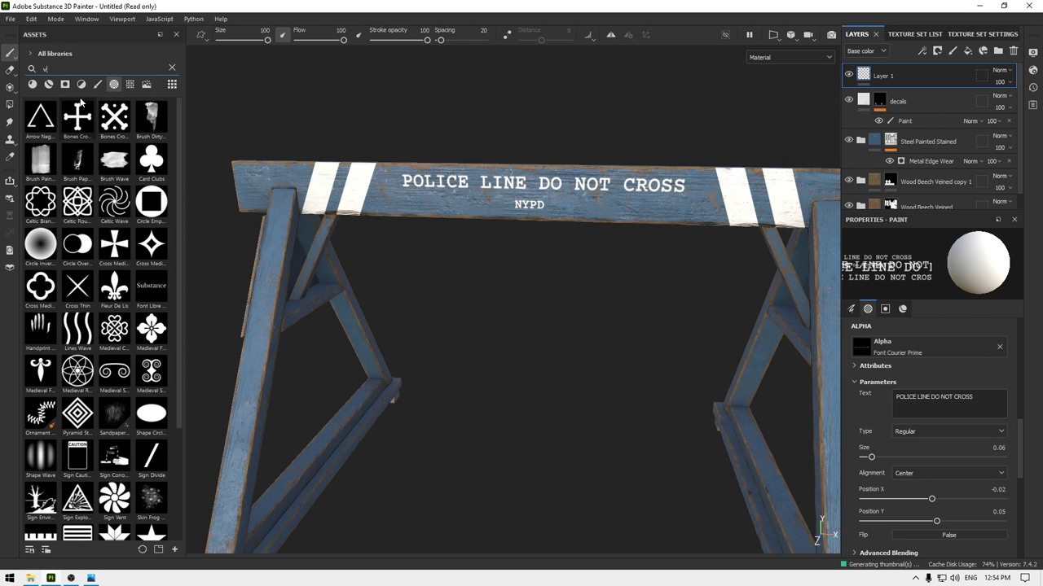
pyautogui.click(98, 84)
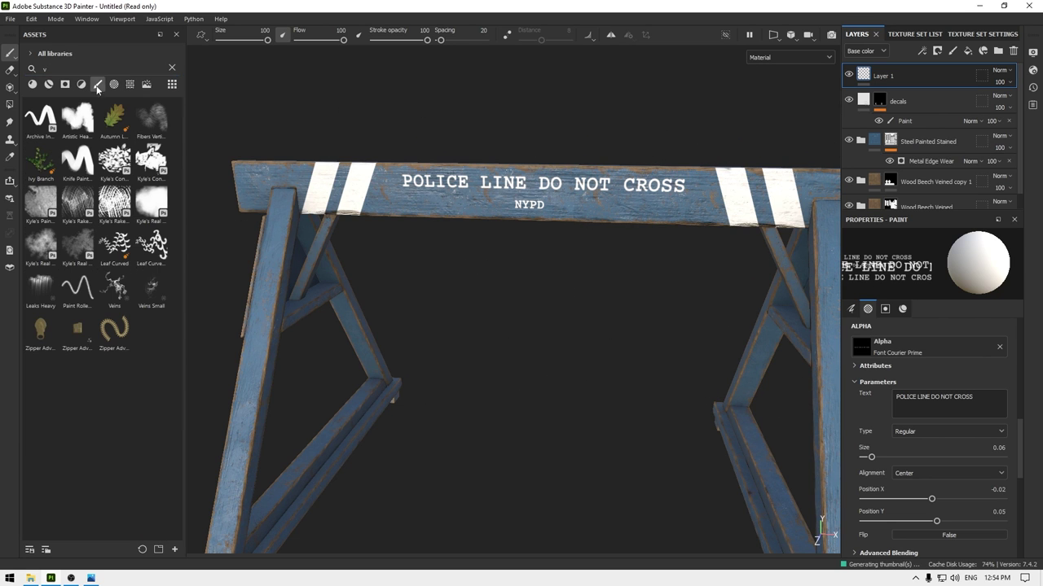
pyautogui.click(171, 68)
pyautogui.click(123, 211)
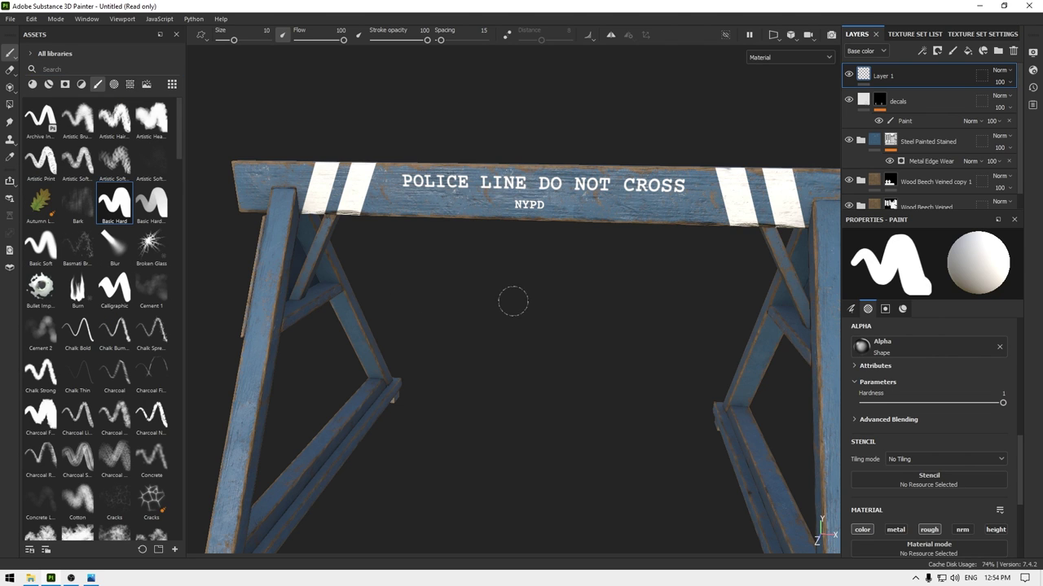
pyautogui.press('[')
pyautogui.press('[')
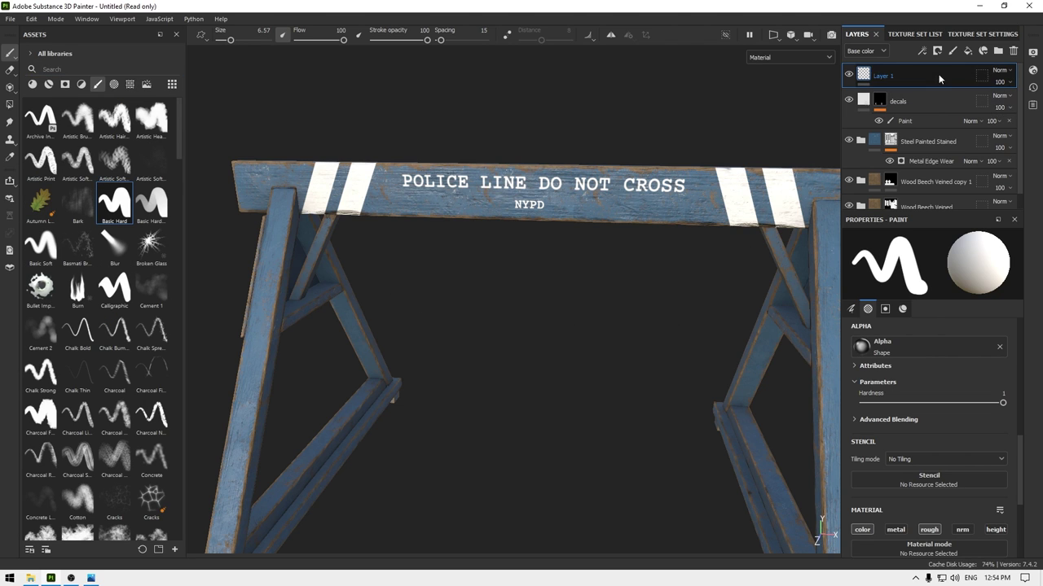
# Lower the opacity of Layer 1 with the lettering to 80.
pyautogui.scroll(3, 815, 158)
pyautogui.keyDown('alt'); pyautogui.moveTo(681, 286); pyautogui.dragTo(666, 299); pyautogui.keyUp('alt')
pyautogui.scroll(-2, 666, 298)
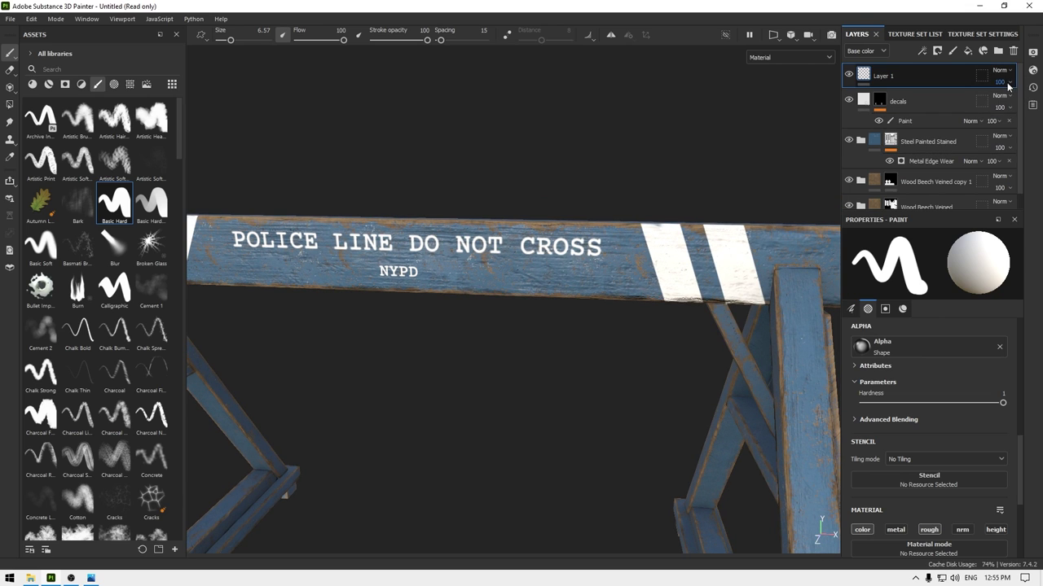
pyautogui.moveTo(1030, 107)
pyautogui.mouseDown()
pyautogui.moveTo(1010, 109)
pyautogui.moveTo(1020, 109)
pyautogui.mouseUp()
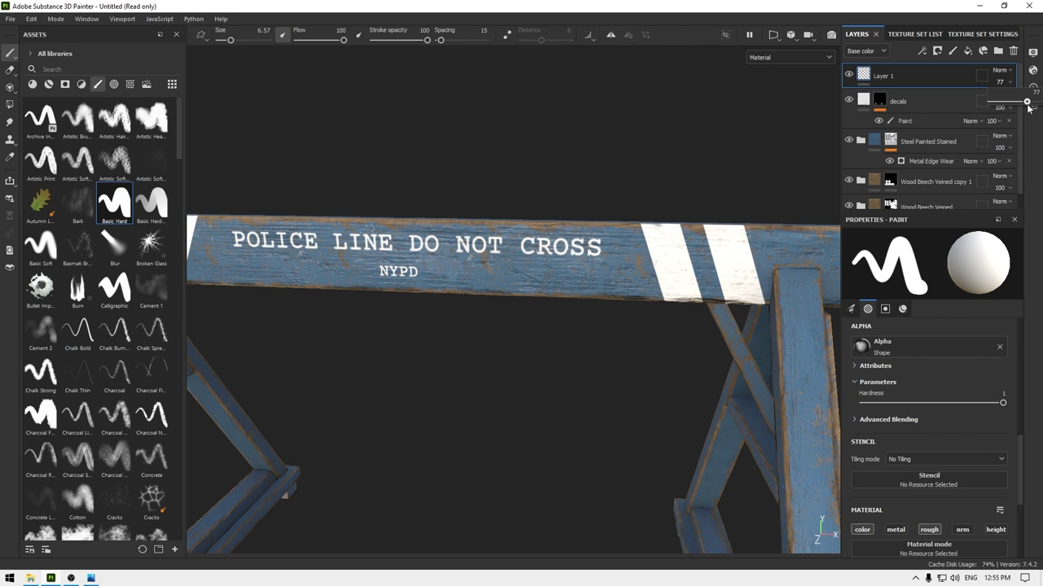
# Select the decals layer's Paint effect and load the Dirt 2 brush with size 18.3, stroke opacity 49 and spacing 5.
pyautogui.scroll(-3, 607, 399)
pyautogui.moveTo(533, 200)
pyautogui.keyDown('alt'); pyautogui.mouseDown()
pyautogui.moveTo(562, 244)
pyautogui.moveTo(675, 286)
pyautogui.moveTo(639, 286)
pyautogui.moveTo(657, 261)
pyautogui.mouseUp(); pyautogui.keyUp('alt')
pyautogui.click(908, 125)
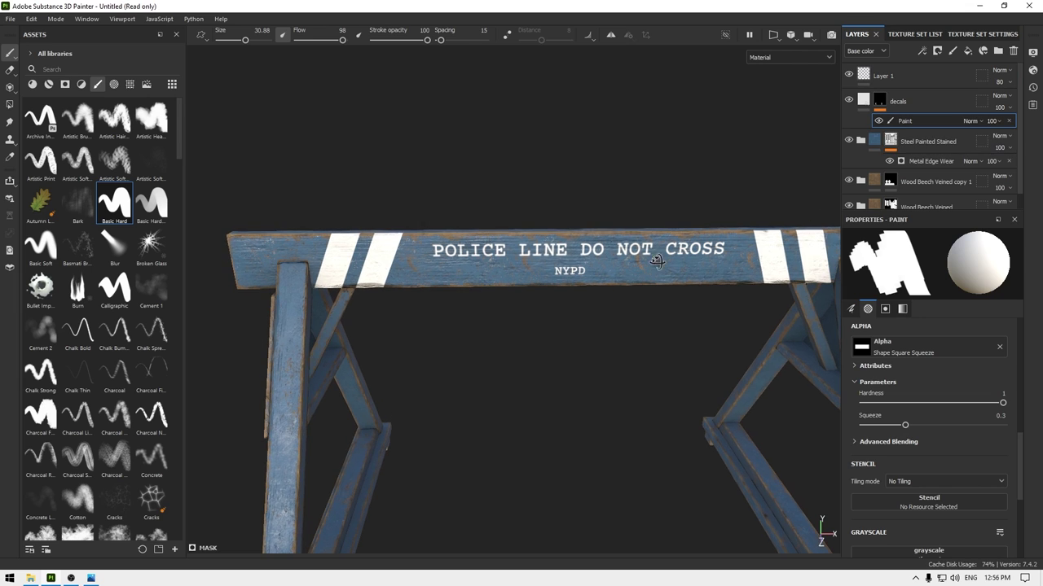
pyautogui.scroll(-5, 114, 236)
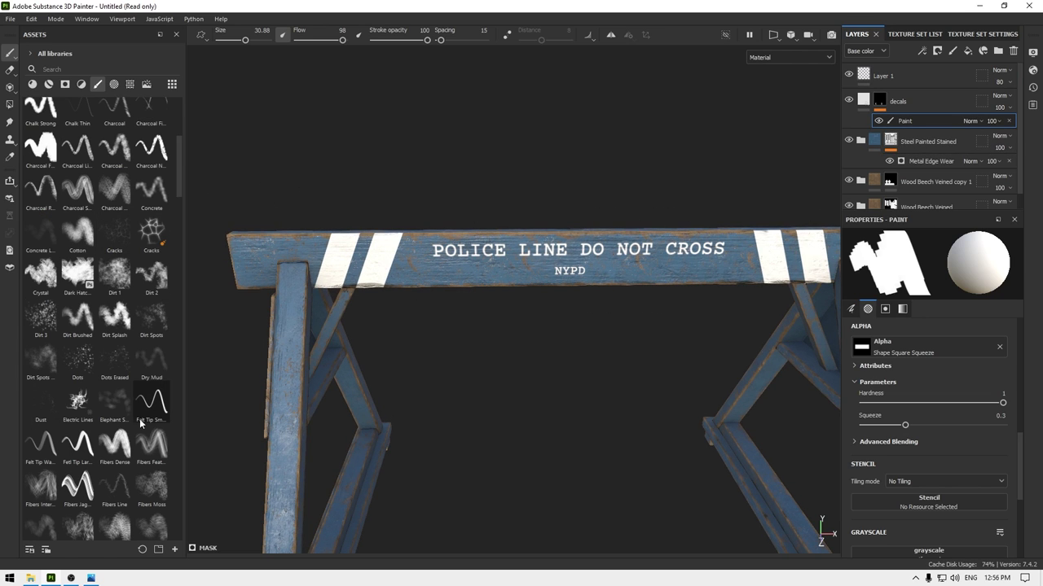
pyautogui.click(153, 277)
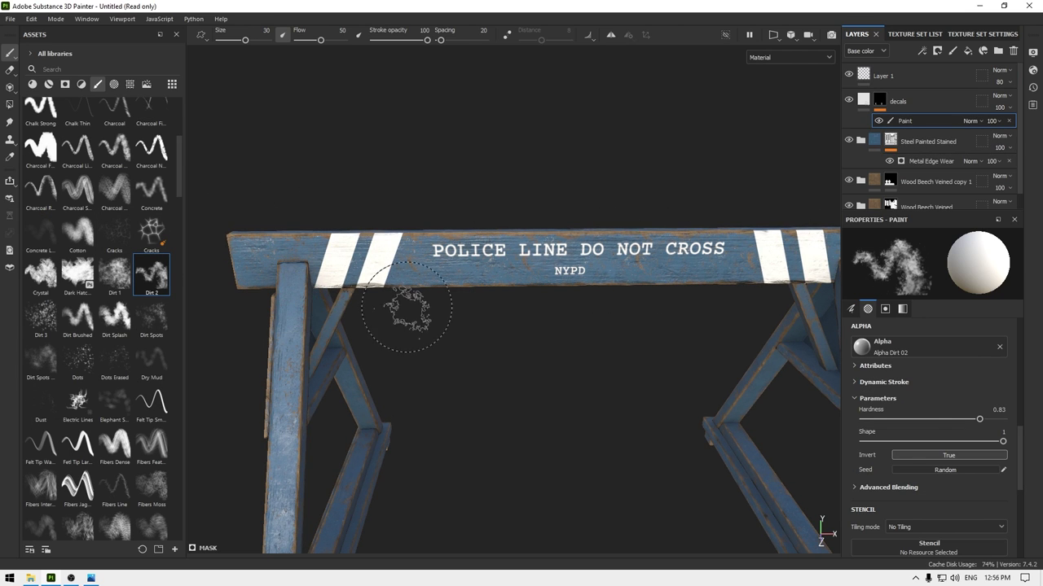
pyautogui.press('[')
pyautogui.press('[')
pyautogui.press('[')
pyautogui.press('[')
pyautogui.press('[')
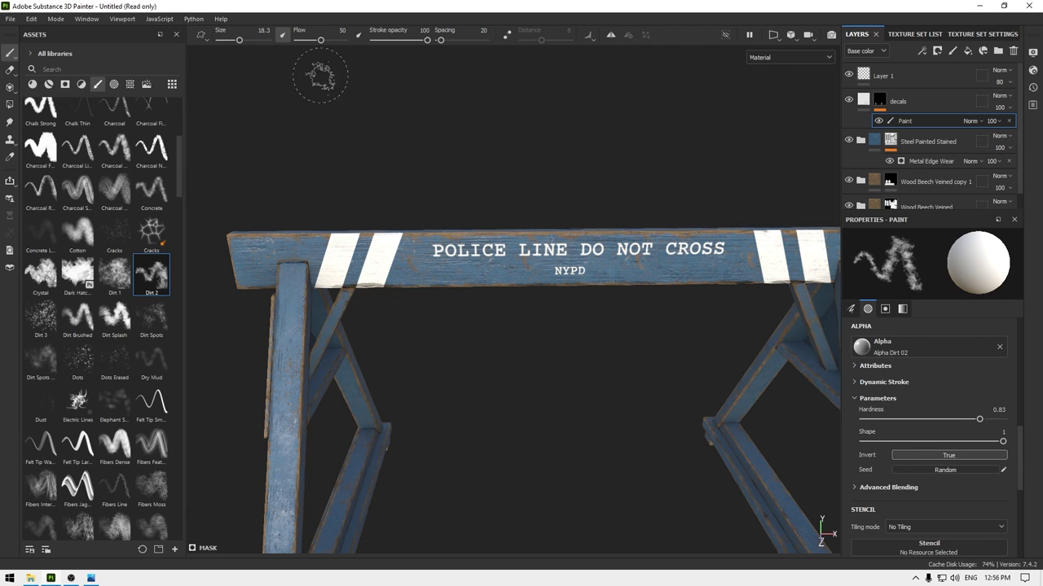
pyautogui.moveTo(411, 39)
pyautogui.mouseDown()
pyautogui.moveTo(401, 43)
pyautogui.moveTo(436, 40)
pyautogui.mouseUp()
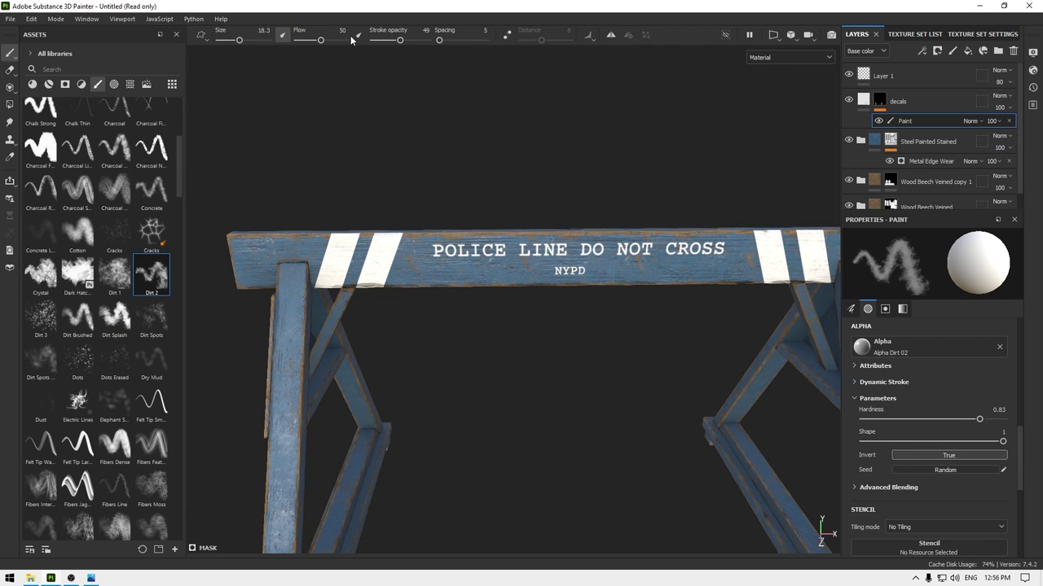
# Try a Dirt 2 stroke with the white mask value along the top of the outer stripe, and undo it.
pyautogui.keyDown('alt'); pyautogui.moveTo(372, 118); pyautogui.dragTo(391, 184); pyautogui.keyUp('alt')
pyautogui.keyDown('alt'); pyautogui.moveTo(391, 184); pyautogui.dragTo(465, 418, button='right'); pyautogui.keyUp('alt')
pyautogui.keyDown('alt'); pyautogui.moveTo(293, 254); pyautogui.dragTo(407, 287, button='middle'); pyautogui.keyUp('alt')
pyautogui.keyDown('alt'); pyautogui.moveTo(353, 196); pyautogui.dragTo(408, 269, button='right'); pyautogui.keyUp('alt')
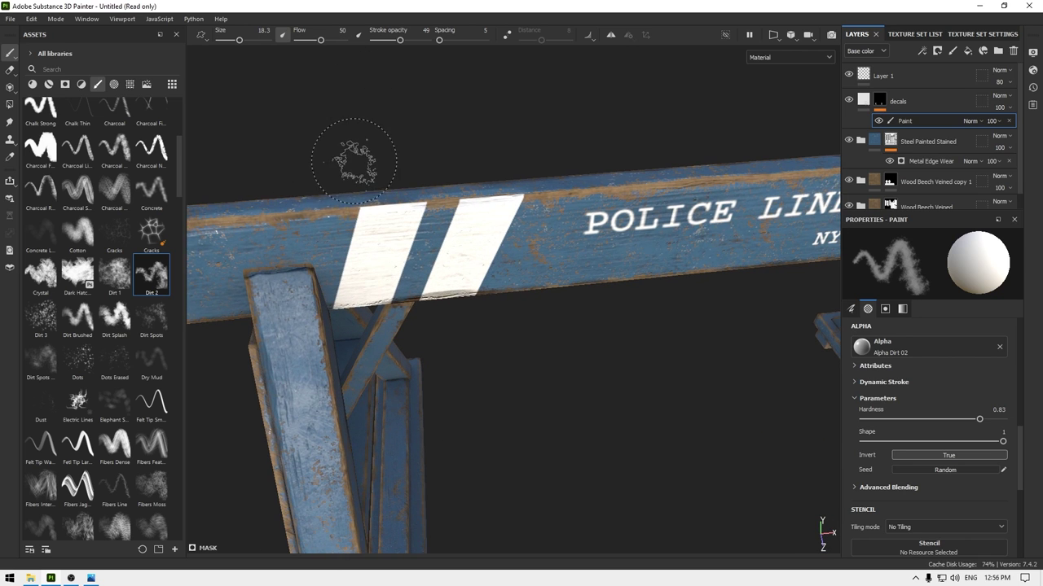
pyautogui.moveTo(355, 207); pyautogui.dragTo(398, 209)
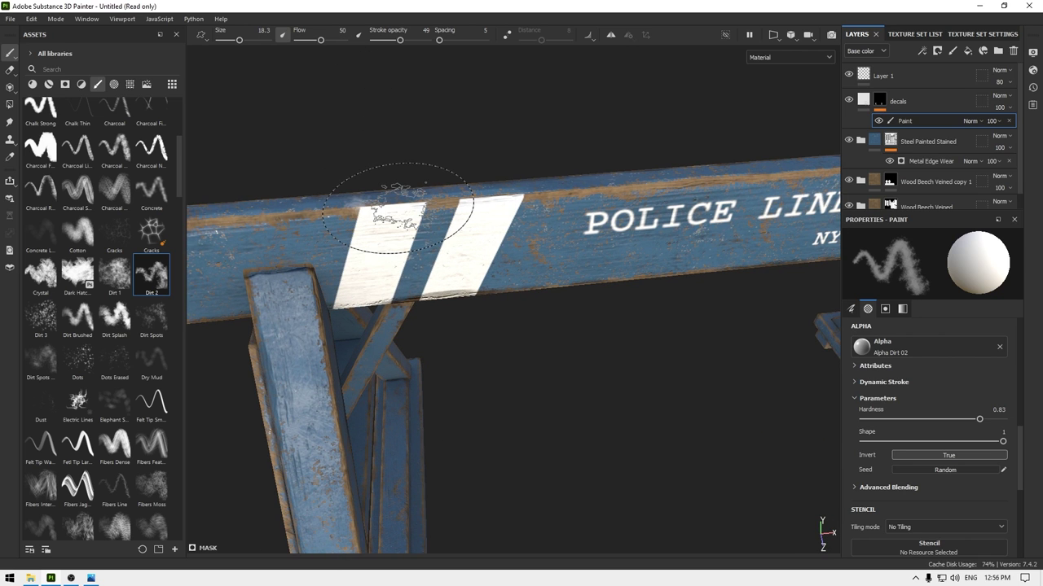
pyautogui.hotkey('ctrl', 'z')
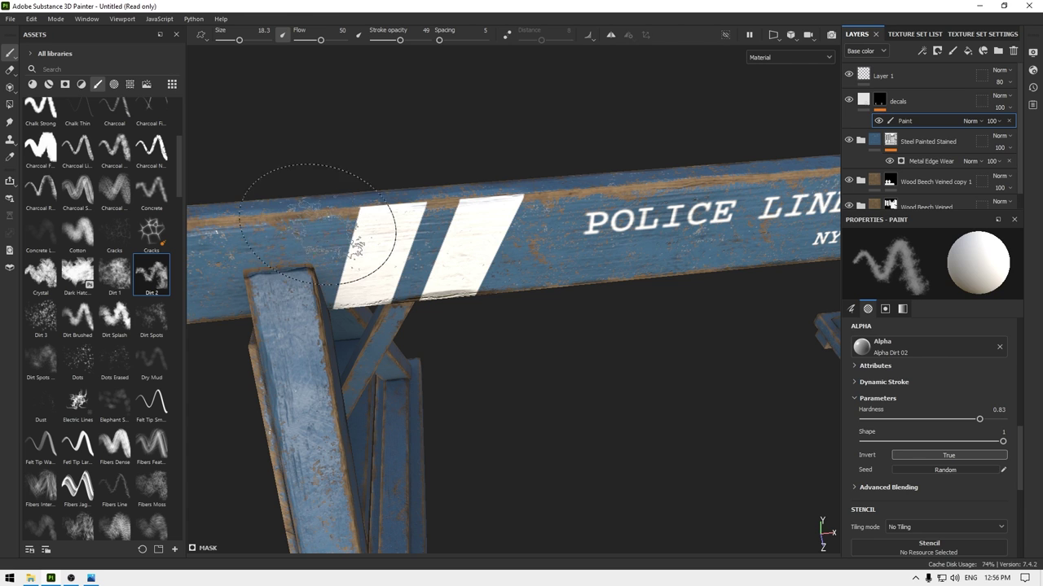
# With the black mask value, wear the tops of the stripes beside POLICE using Dirt 2 and their lower ends using Dirt 1 at size 8.24.
pyautogui.press('x')
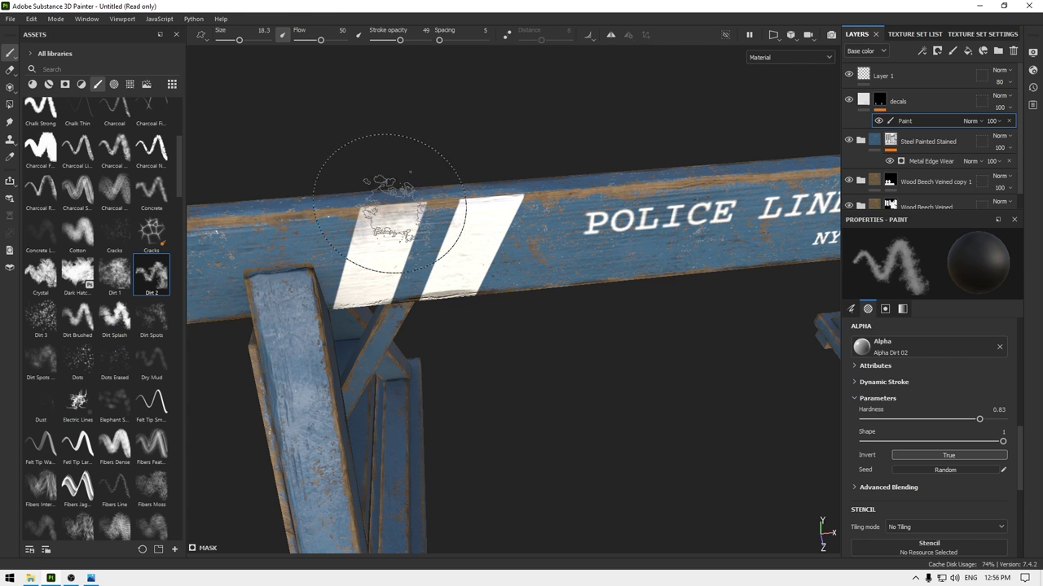
pyautogui.keyDown('alt'); pyautogui.moveTo(477, 209); pyautogui.dragTo(512, 174); pyautogui.keyUp('alt')
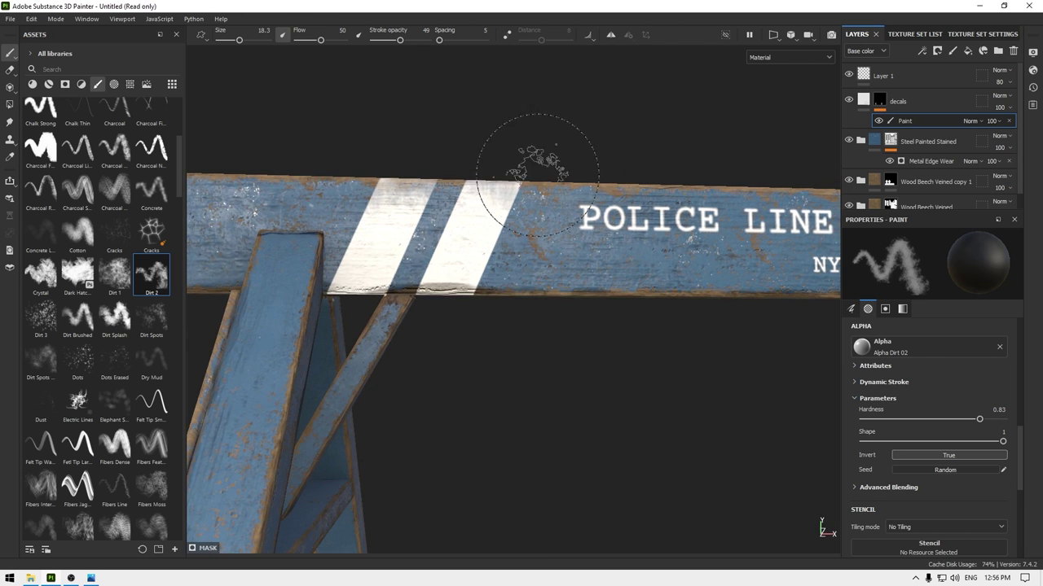
pyautogui.click(127, 322)
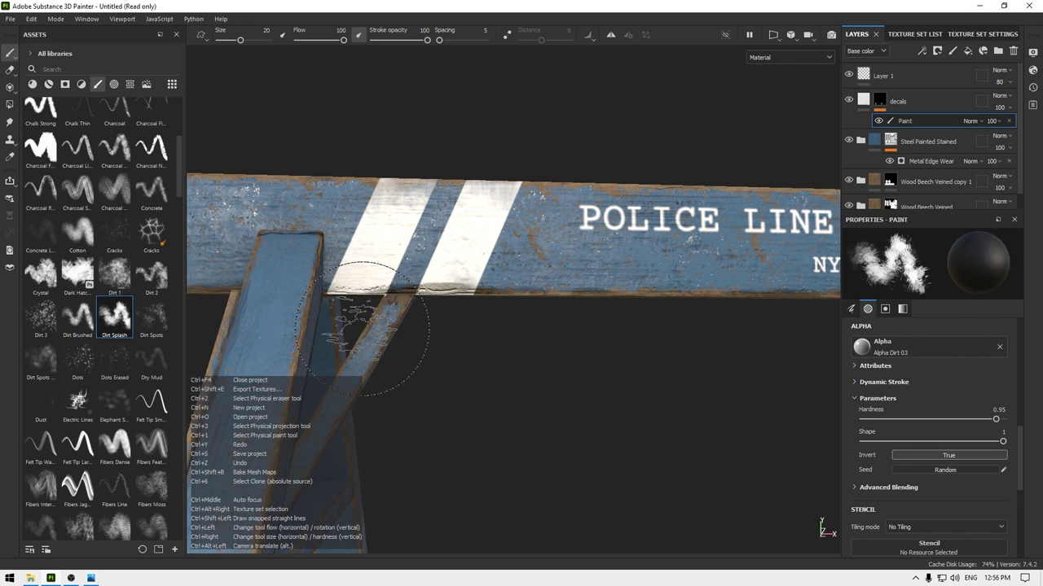
pyautogui.click(108, 291)
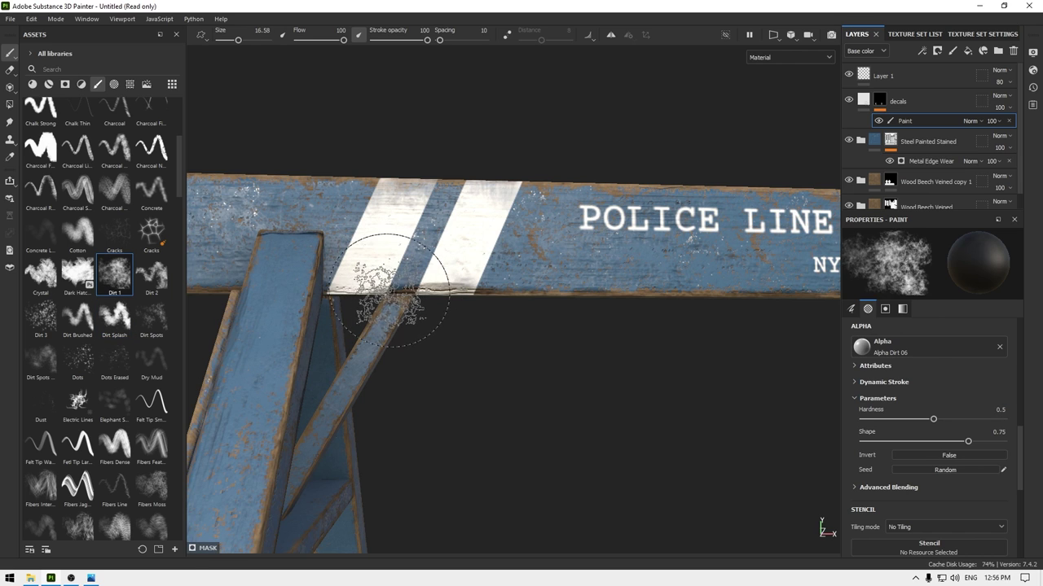
pyautogui.keyDown('ctrl'); pyautogui.moveTo(382, 282); pyautogui.dragTo(375, 274, button='right'); pyautogui.keyUp('ctrl')
pyautogui.moveTo(374, 274); pyautogui.dragTo(348, 288)
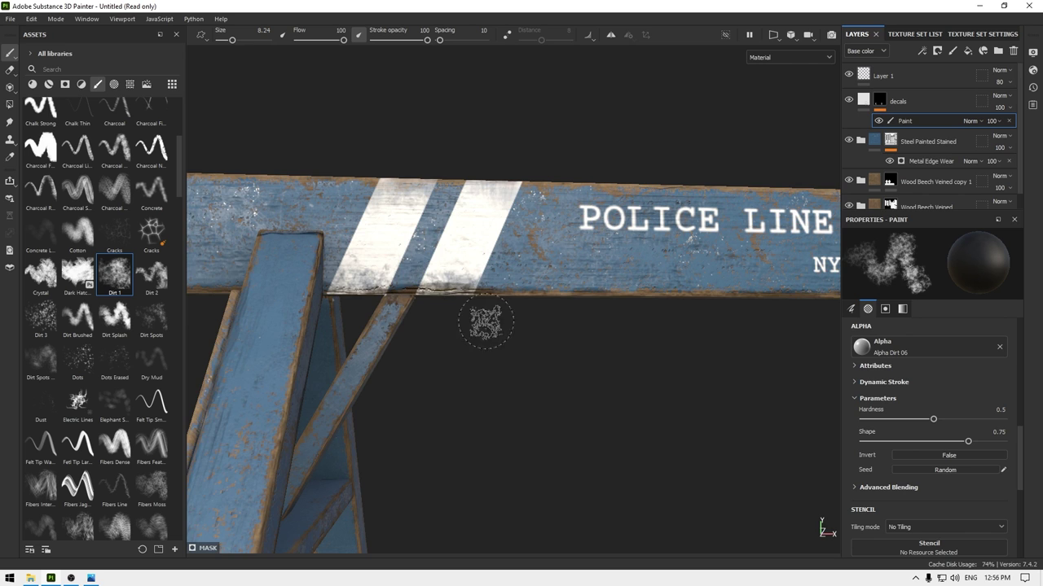
# Wear away the upper and lower ends of the two white stripes beside CROSS with the Dirt 1 brush.
pyautogui.scroll(-3, 486, 323)
pyautogui.keyDown('alt'); pyautogui.moveTo(486, 323); pyautogui.dragTo(554, 313); pyautogui.keyUp('alt')
pyautogui.moveTo(454, 262); pyautogui.dragTo(431, 250)
pyautogui.click(486, 252)
pyautogui.moveTo(562, 218)
pyautogui.keyDown('alt'); pyautogui.mouseDown()
pyautogui.moveTo(519, 209)
pyautogui.moveTo(474, 250)
pyautogui.moveTo(534, 363)
pyautogui.mouseUp(); pyautogui.keyUp('alt')
pyautogui.scroll(2, 475, 250)
pyautogui.moveTo(459, 328); pyautogui.dragTo(592, 326)
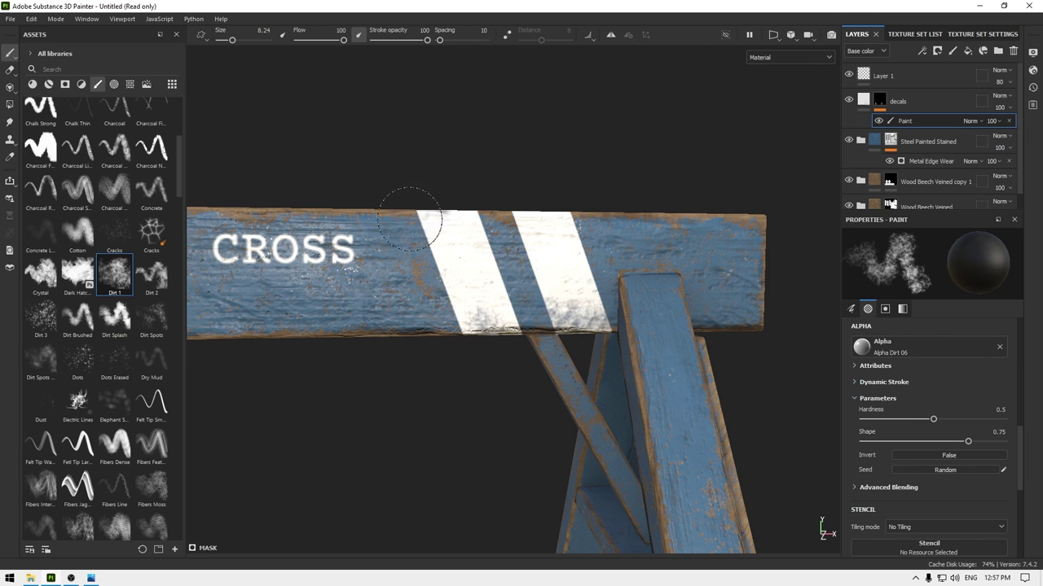
pyautogui.moveTo(442, 220); pyautogui.dragTo(479, 210)
pyautogui.moveTo(562, 214); pyautogui.dragTo(535, 220)
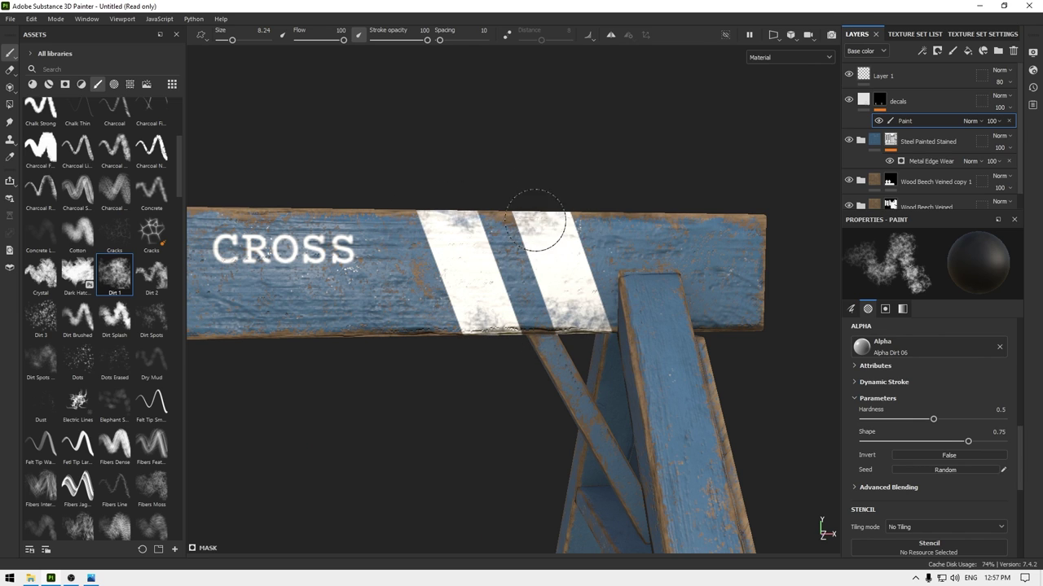
pyautogui.keyDown('alt'); pyautogui.moveTo(620, 263); pyautogui.dragTo(505, 238); pyautogui.keyUp('alt')
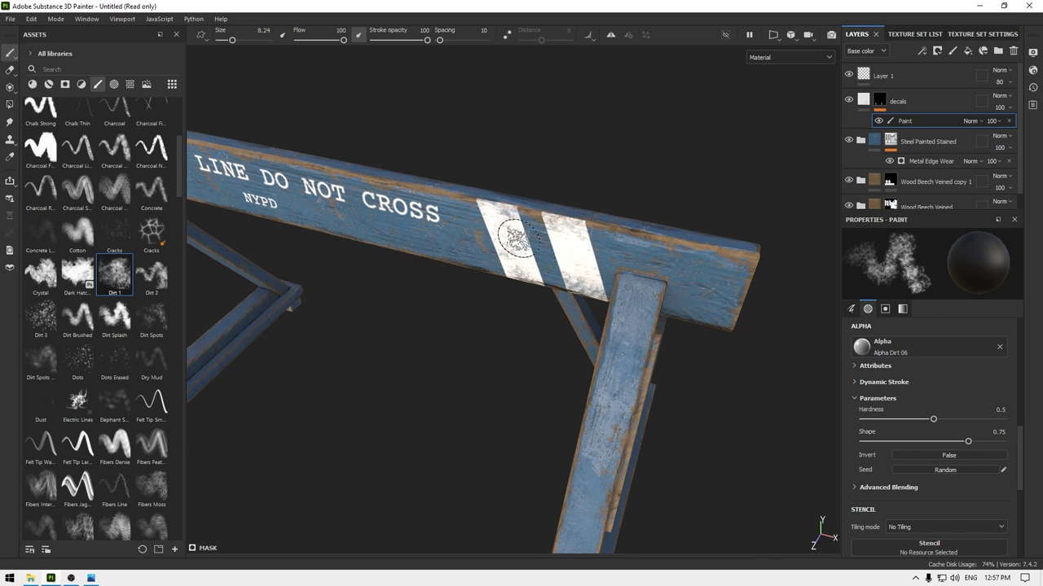
pyautogui.moveTo(573, 261)
pyautogui.keyDown('alt'); pyautogui.mouseDown()
pyautogui.moveTo(407, 226)
pyautogui.moveTo(424, 213)
pyautogui.mouseUp(); pyautogui.keyUp('alt')
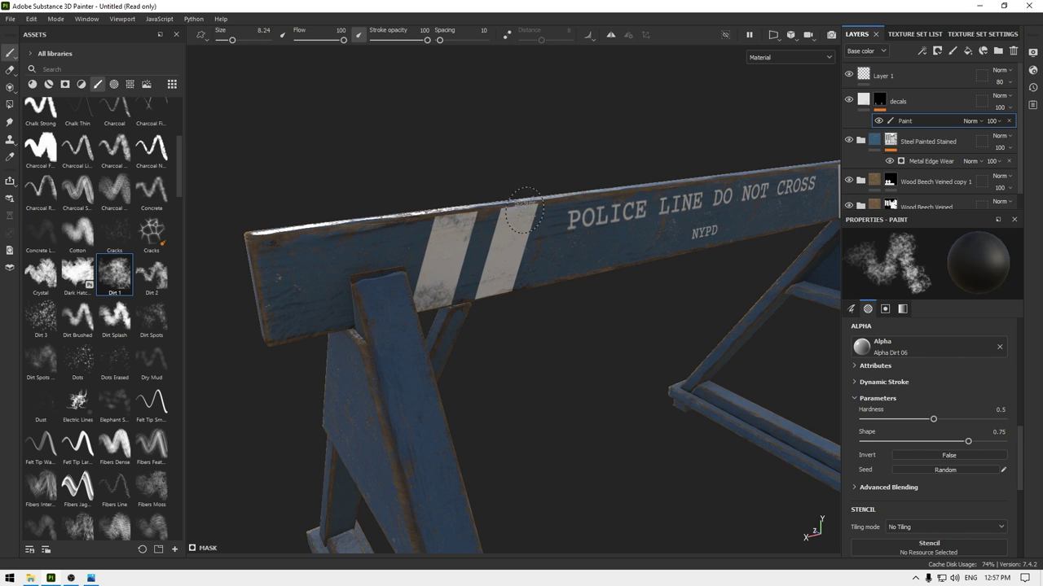
pyautogui.moveTo(481, 297)
pyautogui.keyDown('alt'); pyautogui.mouseDown()
pyautogui.moveTo(690, 231)
pyautogui.moveTo(733, 326)
pyautogui.moveTo(535, 231)
pyautogui.moveTo(426, 292)
pyautogui.moveTo(318, 288)
pyautogui.moveTo(533, 257)
pyautogui.moveTo(714, 284)
pyautogui.moveTo(547, 270)
pyautogui.moveTo(583, 268)
pyautogui.moveTo(649, 193)
pyautogui.mouseUp(); pyautogui.keyUp('alt')
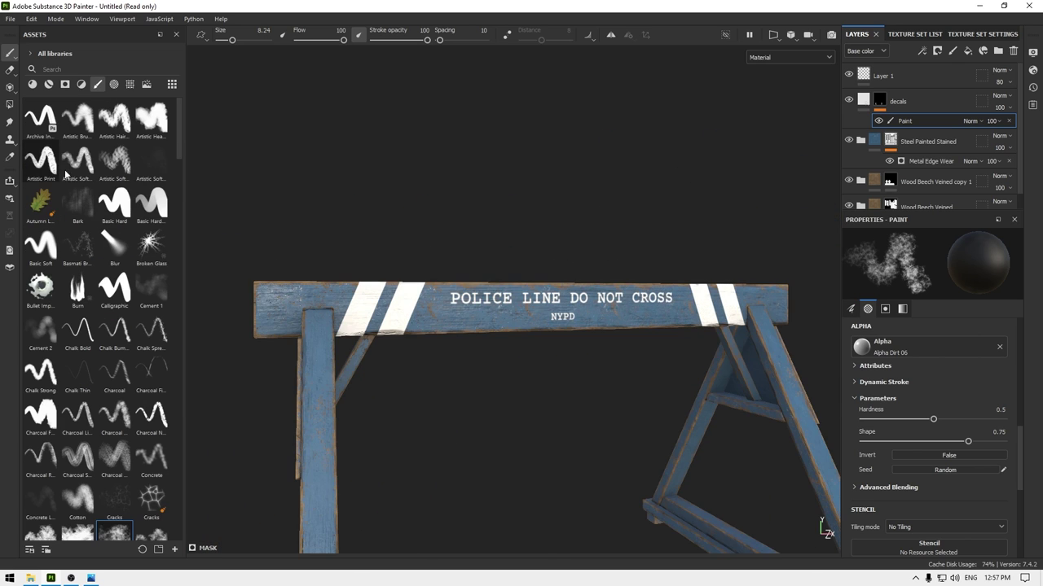
# Load the Basic Hard brush and add a fill effect with the Grunge Brushed texture to the decals layer's mask.
pyautogui.click(114, 204)
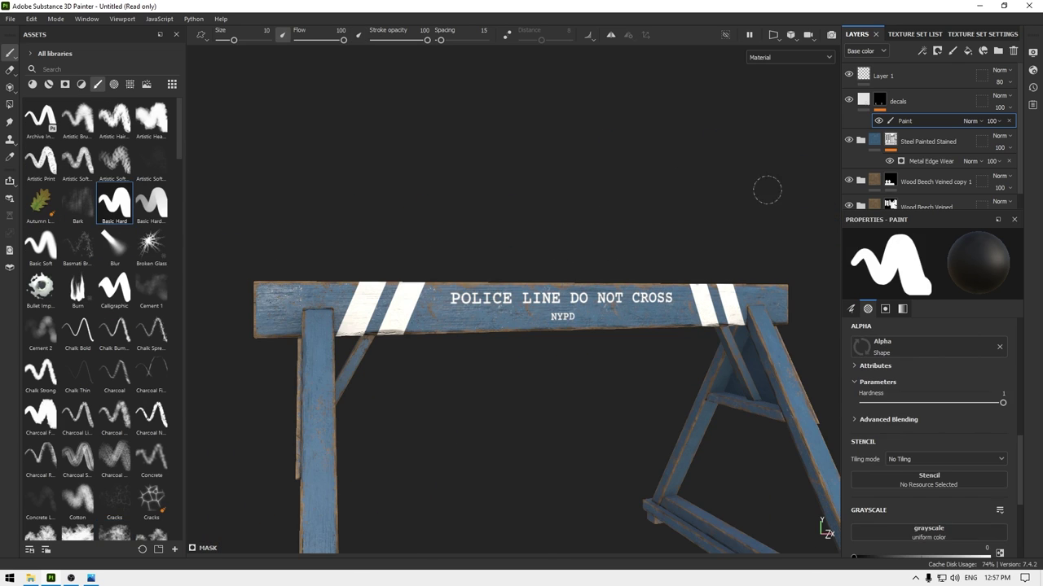
pyautogui.rightClick(906, 121)
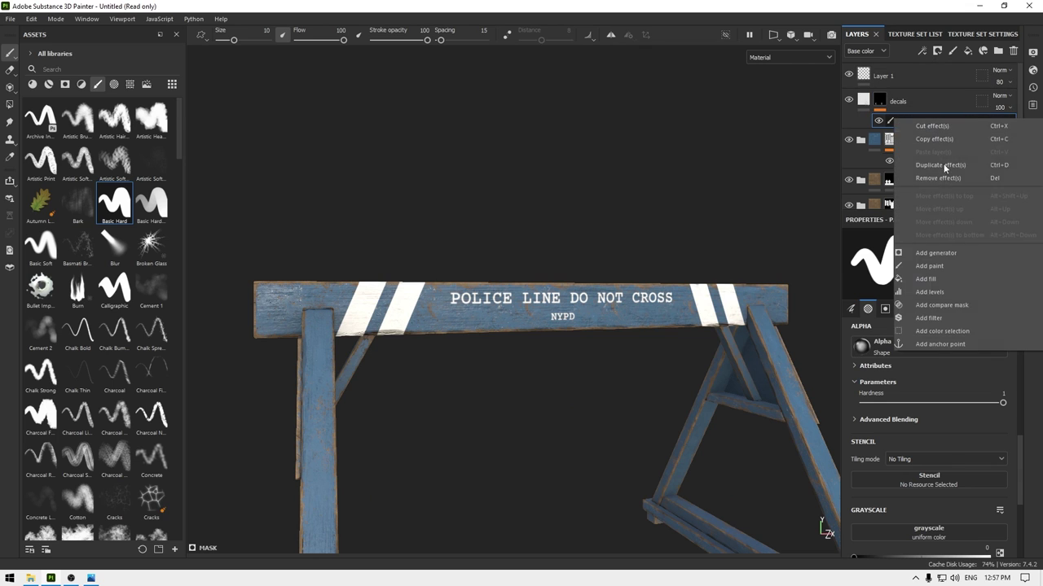
pyautogui.click(944, 281)
pyautogui.keyDown('alt'); pyautogui.moveTo(622, 355); pyautogui.dragTo(599, 326, button='middle'); pyautogui.keyUp('alt')
pyautogui.click(937, 336)
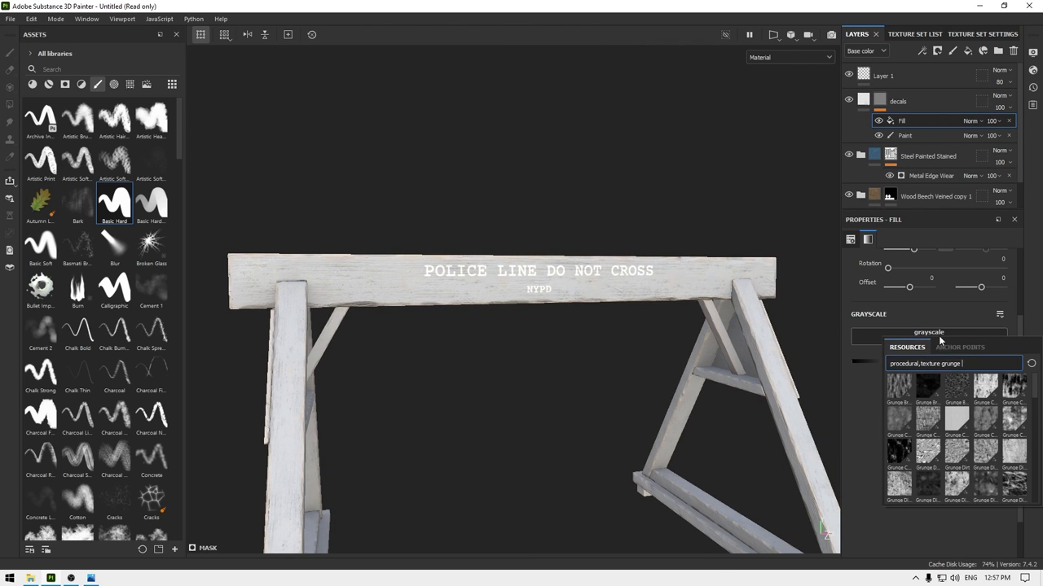
pyautogui.click(903, 386)
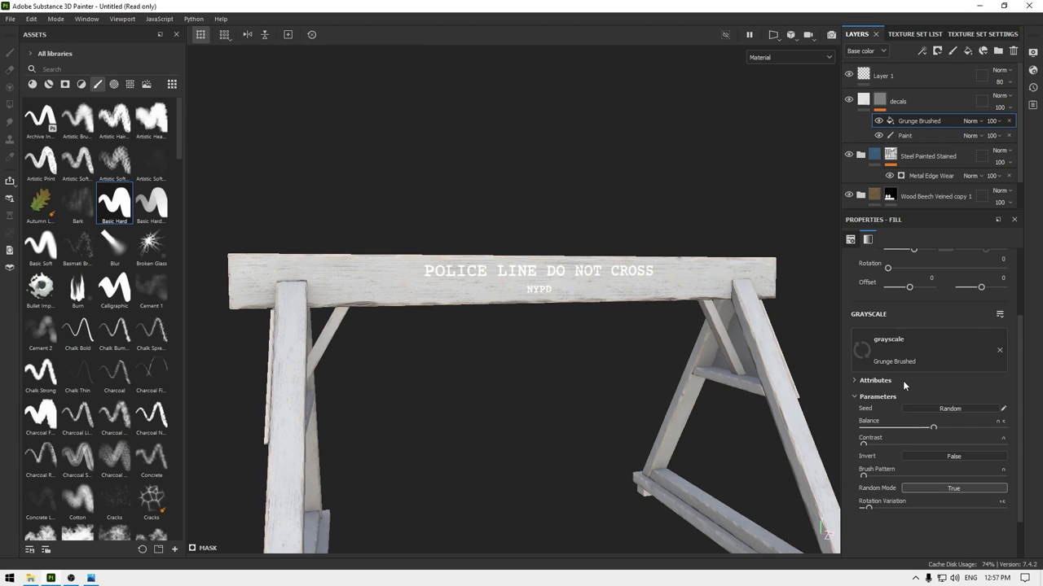
# Try Linear dodge (Add) on the Grunge Brushed fill, and set its blend mode to Signed addition (AddSub).
pyautogui.click(973, 122)
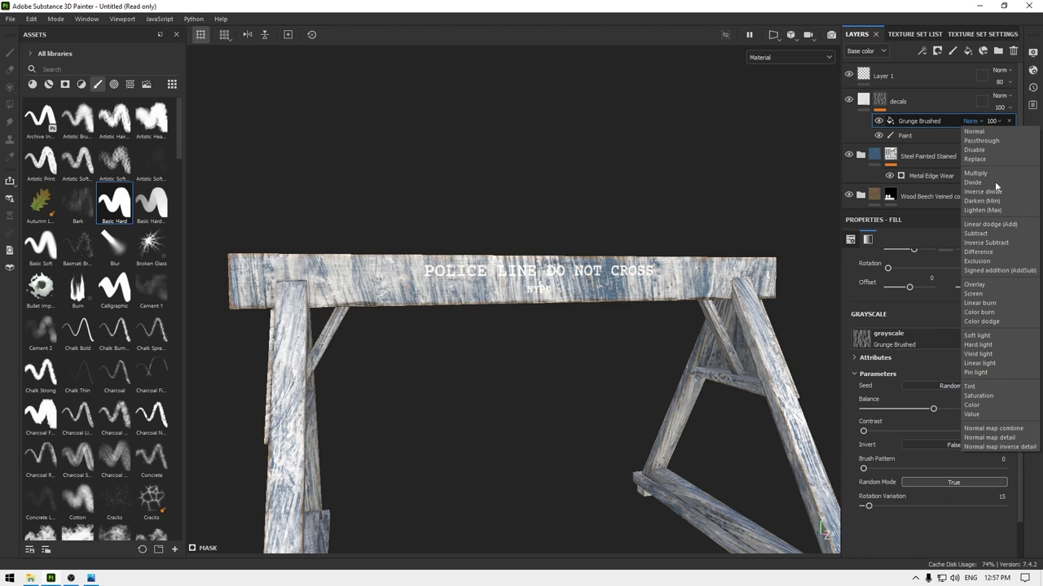
pyautogui.click(1004, 225)
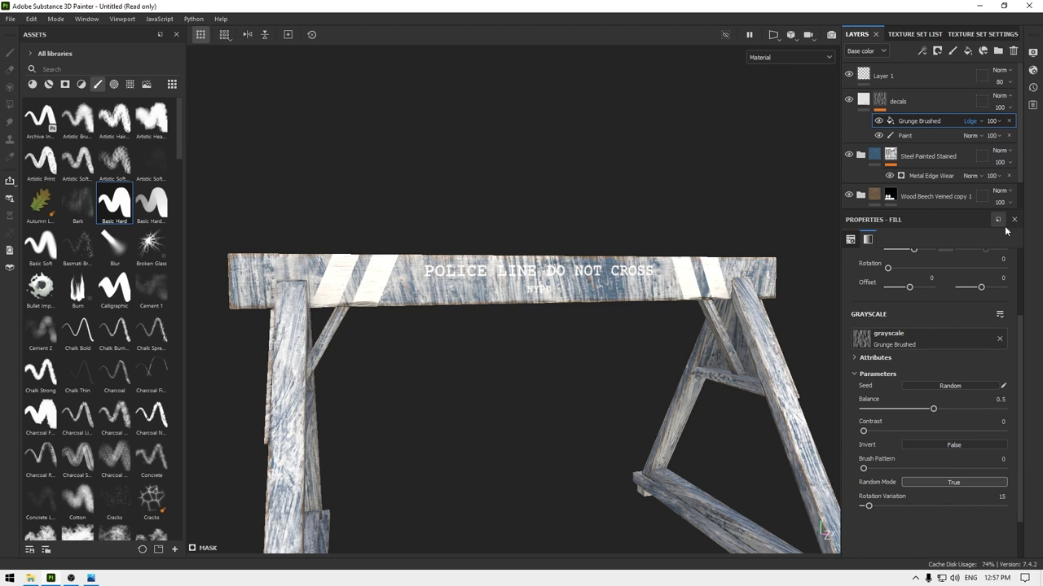
pyautogui.click(974, 121)
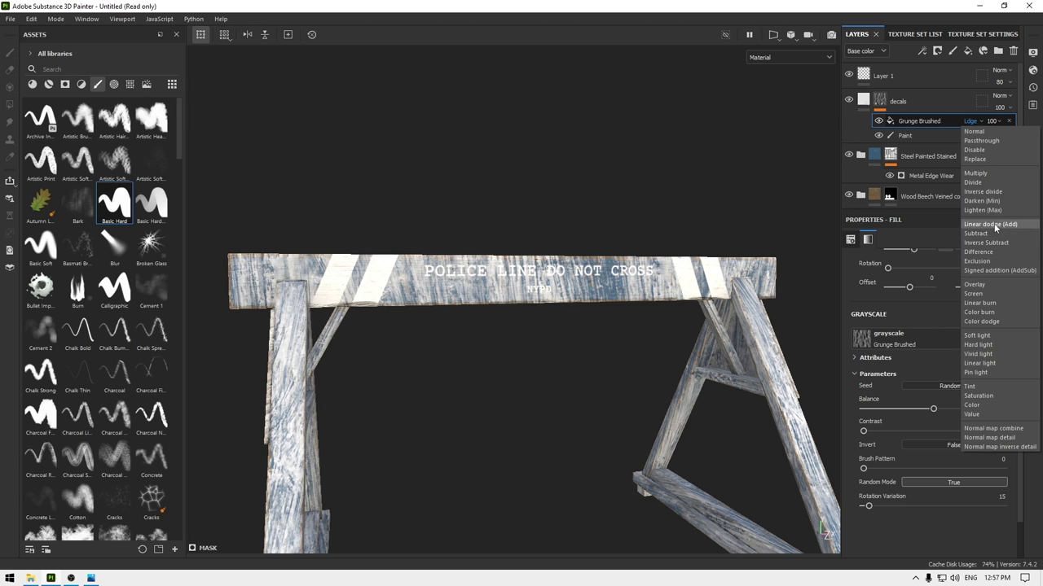
pyautogui.click(996, 267)
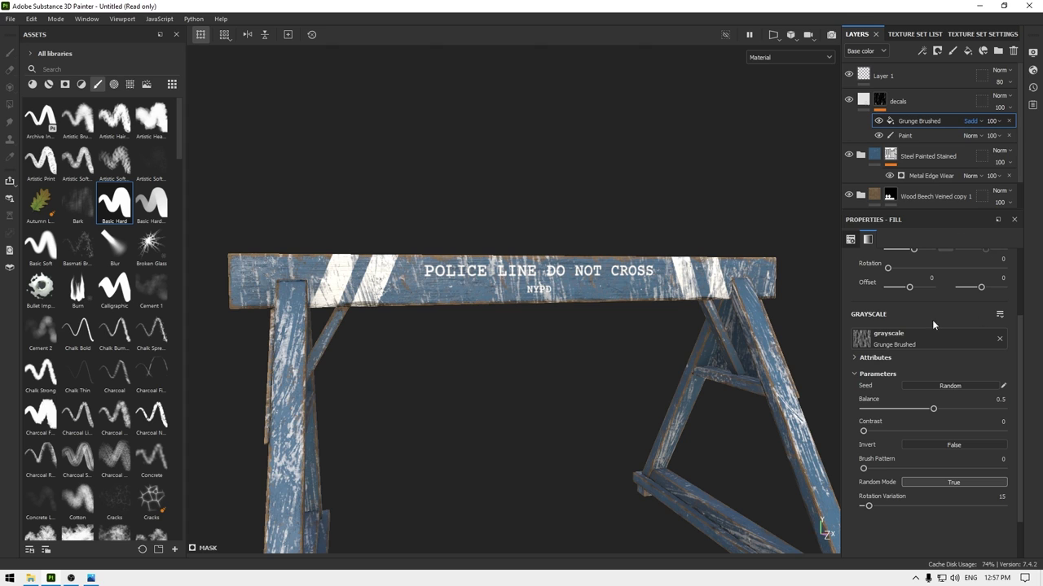
# Lower the balance of the Grunge Brushed fill to 0.38, checking the worn paint across the whole barrier.
pyautogui.scroll(3, 937, 440)
pyautogui.moveTo(932, 508); pyautogui.dragTo(917, 509)
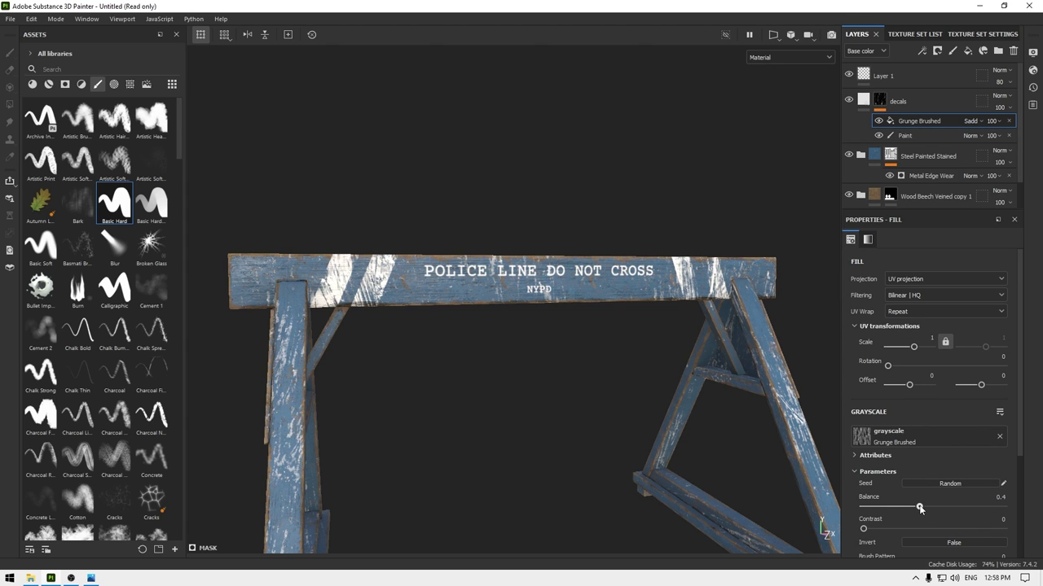
pyautogui.moveTo(917, 508); pyautogui.dragTo(912, 509)
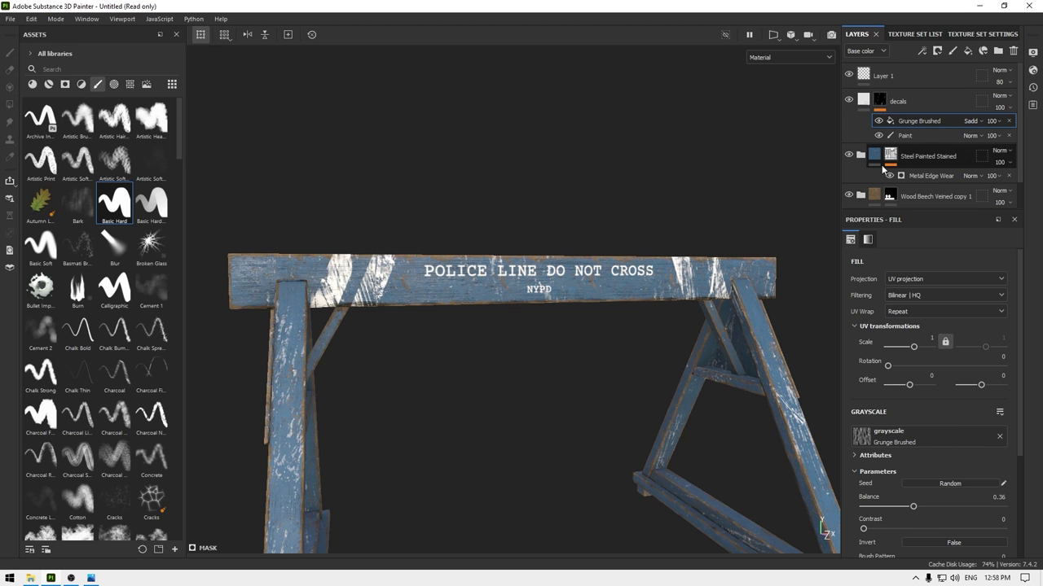
pyautogui.keyDown('alt'); pyautogui.moveTo(605, 290); pyautogui.dragTo(596, 281); pyautogui.keyUp('alt')
pyautogui.keyDown('alt'); pyautogui.moveTo(596, 281); pyautogui.dragTo(612, 209, button='middle'); pyautogui.keyUp('alt')
pyautogui.keyDown('alt'); pyautogui.moveTo(612, 210); pyautogui.dragTo(611, 236); pyautogui.keyUp('alt')
pyautogui.keyDown('alt'); pyautogui.moveTo(611, 236); pyautogui.dragTo(599, 337, button='right'); pyautogui.keyUp('alt')
pyautogui.keyDown('alt'); pyautogui.moveTo(689, 365); pyautogui.dragTo(610, 201, button='right'); pyautogui.keyUp('alt')
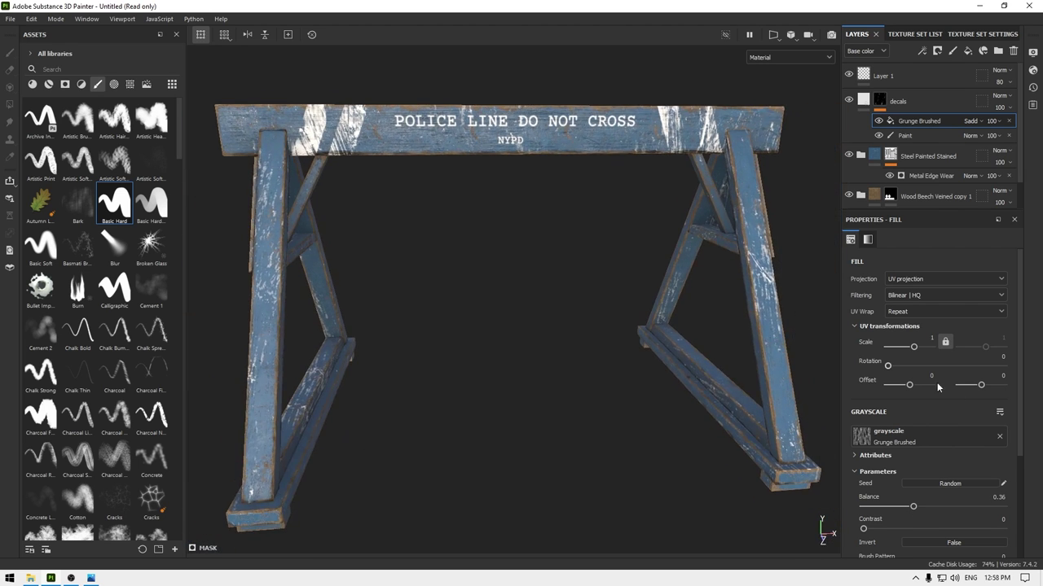
pyautogui.moveTo(912, 508)
pyautogui.mouseDown()
pyautogui.moveTo(942, 509)
pyautogui.moveTo(919, 510)
pyautogui.mouseUp()
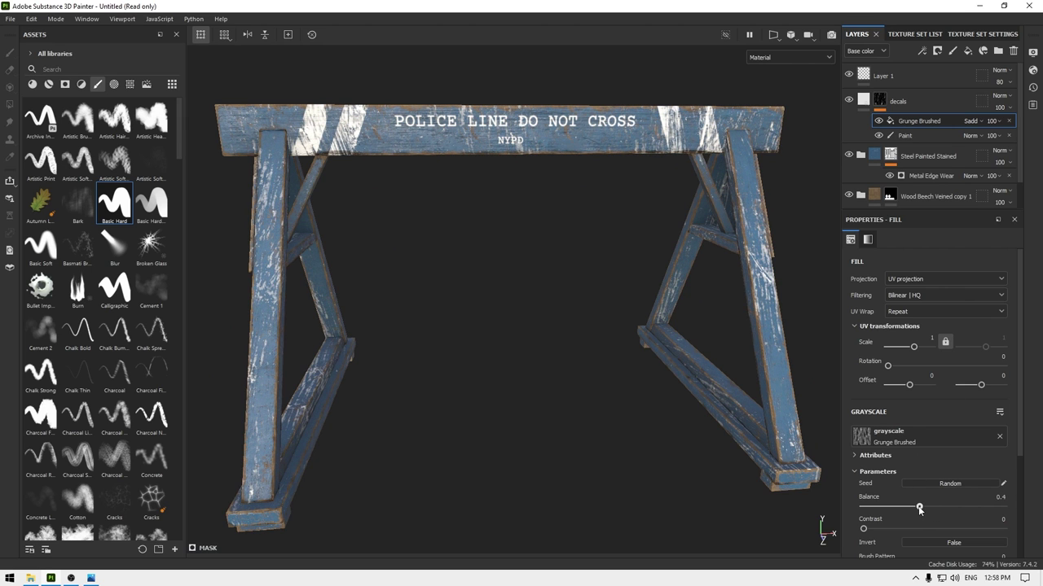
pyautogui.keyDown('alt'); pyautogui.moveTo(676, 462); pyautogui.dragTo(611, 383); pyautogui.keyUp('alt')
pyautogui.scroll(3, 510, 190)
pyautogui.keyDown('alt'); pyautogui.moveTo(510, 191); pyautogui.dragTo(567, 305, button='middle'); pyautogui.keyUp('alt')
pyautogui.keyDown('alt'); pyautogui.moveTo(568, 304); pyautogui.dragTo(471, 219); pyautogui.keyUp('alt')
pyautogui.scroll(-3, 471, 218)
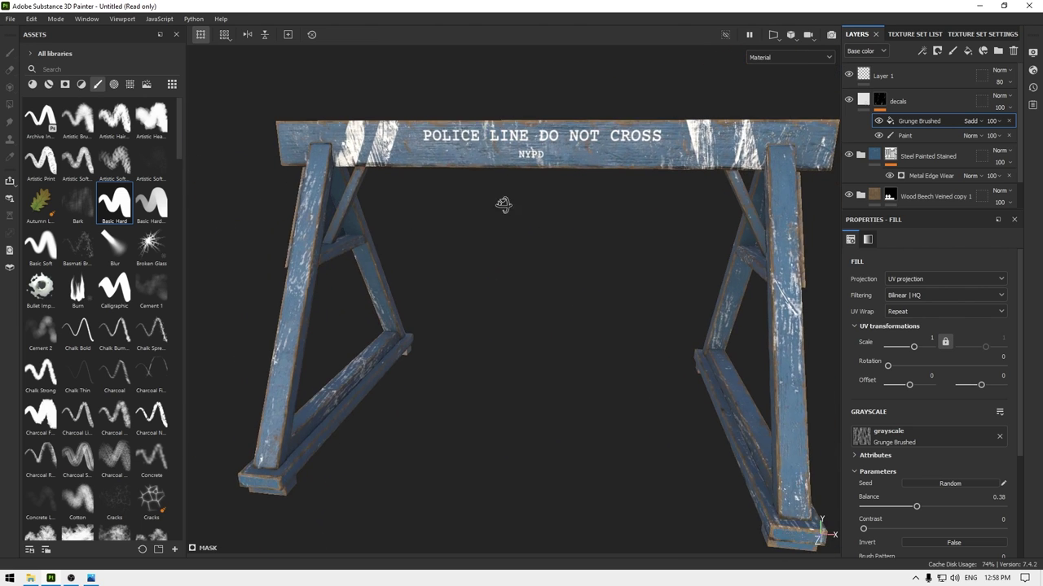
# Add a new paint layer above Layer 1, search the materials for "nail" and load the Nail material.
pyautogui.click(904, 76)
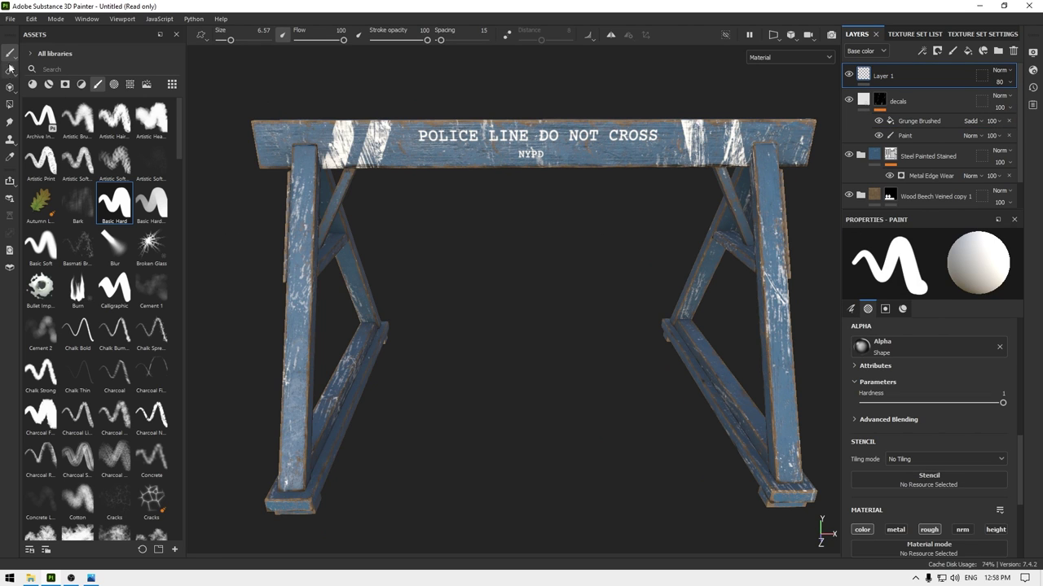
pyautogui.click(33, 84)
pyautogui.scroll(-10, 79, 318)
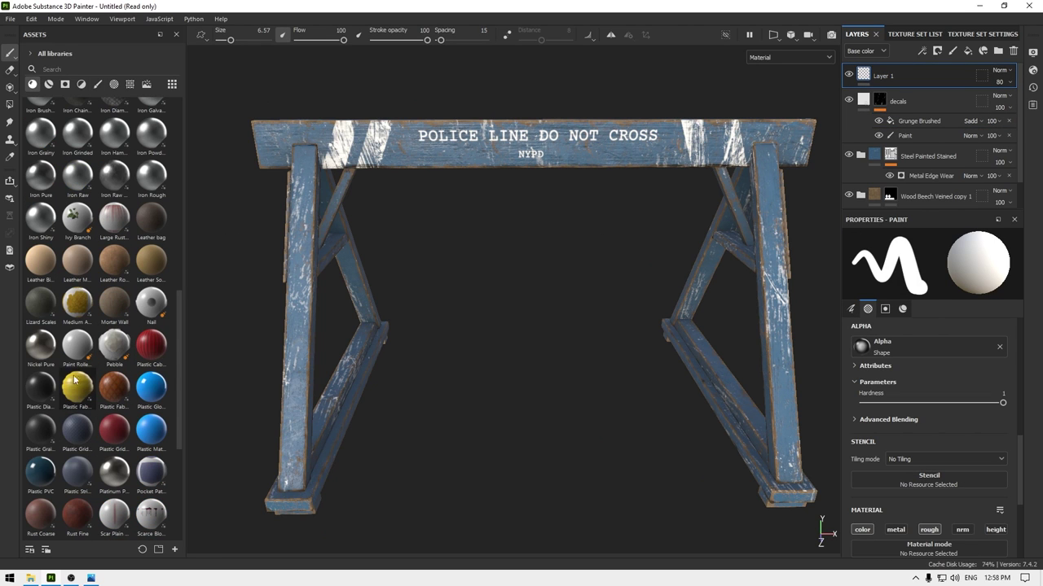
pyautogui.scroll(3, 90, 301)
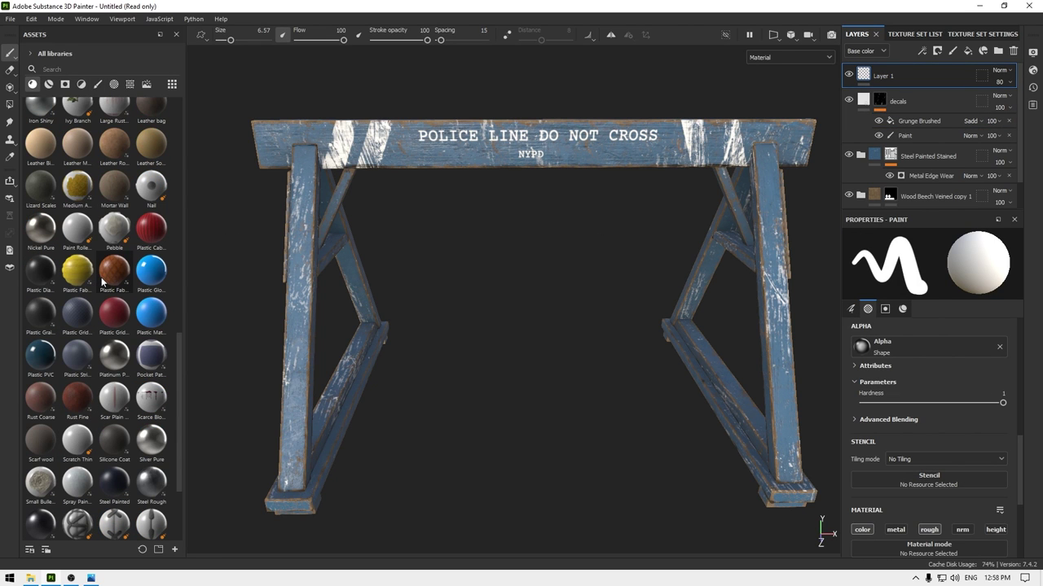
pyautogui.scroll(3, 102, 281)
pyautogui.keyDown('alt'); pyautogui.moveTo(597, 475); pyautogui.dragTo(526, 423); pyautogui.keyUp('alt')
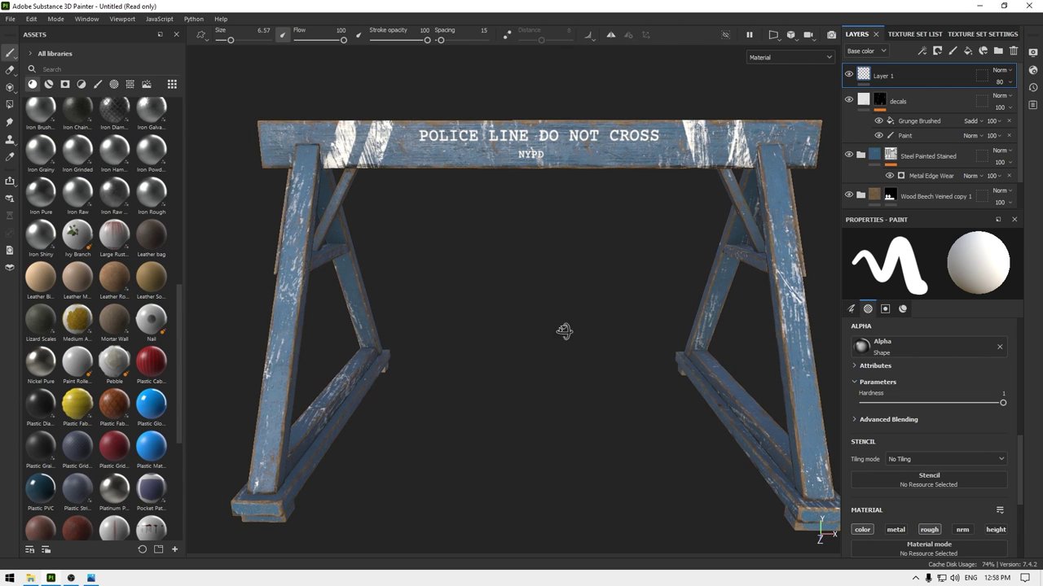
pyautogui.moveTo(565, 332)
pyautogui.keyDown('alt'); pyautogui.mouseDown()
pyautogui.moveTo(525, 305)
pyautogui.moveTo(562, 327)
pyautogui.mouseUp(); pyautogui.keyUp('alt')
pyautogui.click(952, 51)
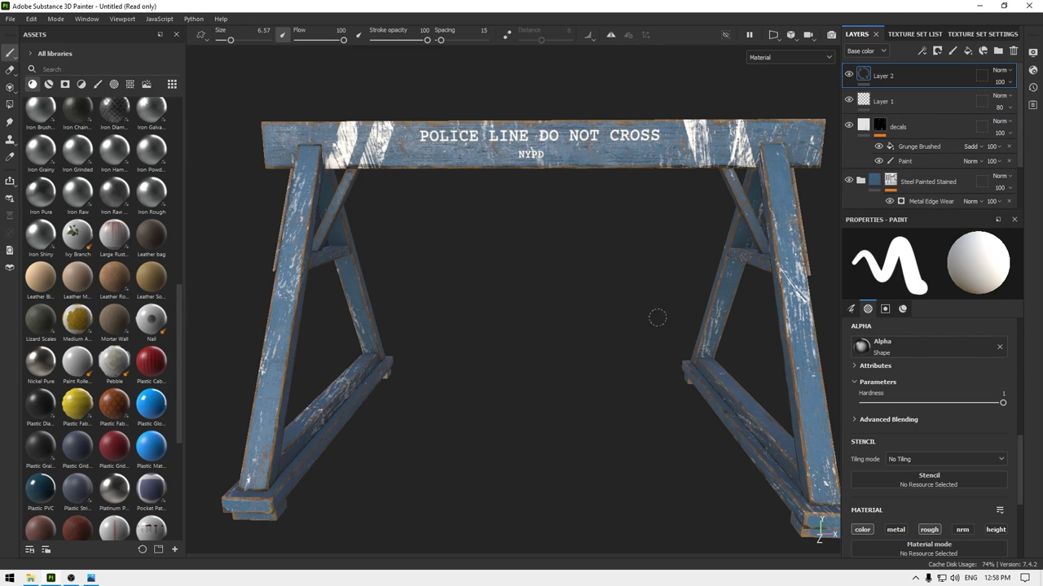
pyautogui.write('nail')
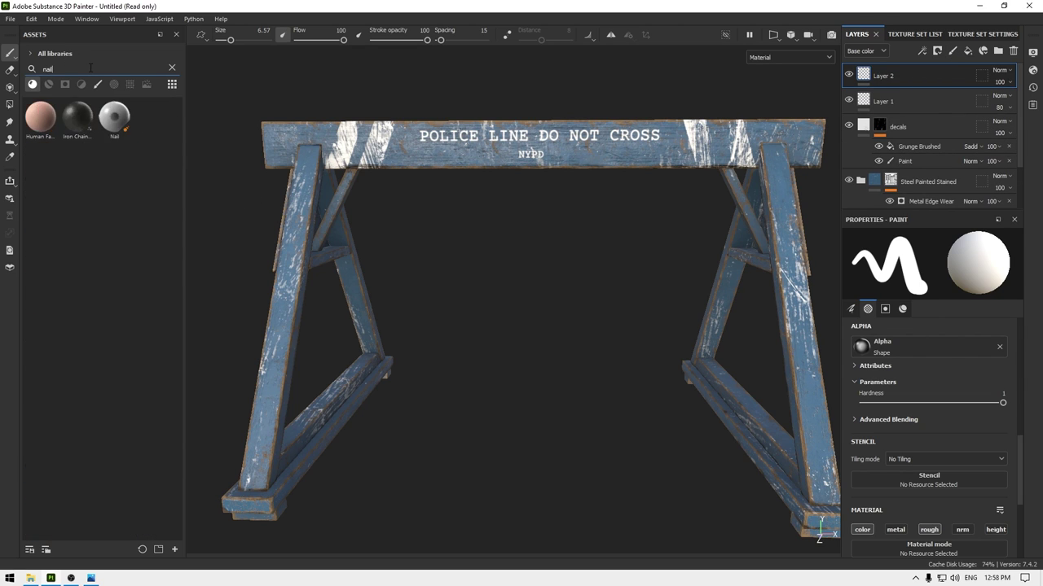
pyautogui.click(130, 119)
# Reduce the brush size to 3.85 and stamp three nails in a triangle near the foot of the barrier's front left leg.
pyautogui.keyDown('alt'); pyautogui.moveTo(478, 93); pyautogui.dragTo(505, 232); pyautogui.keyUp('alt')
pyautogui.keyDown('alt'); pyautogui.moveTo(459, 252); pyautogui.dragTo(444, 342, button='right'); pyautogui.keyUp('alt')
pyautogui.keyDown('alt'); pyautogui.moveTo(415, 431); pyautogui.dragTo(467, 347, button='middle'); pyautogui.keyUp('alt')
pyautogui.keyDown('alt'); pyautogui.moveTo(468, 347); pyautogui.dragTo(481, 410, button='right'); pyautogui.keyUp('alt')
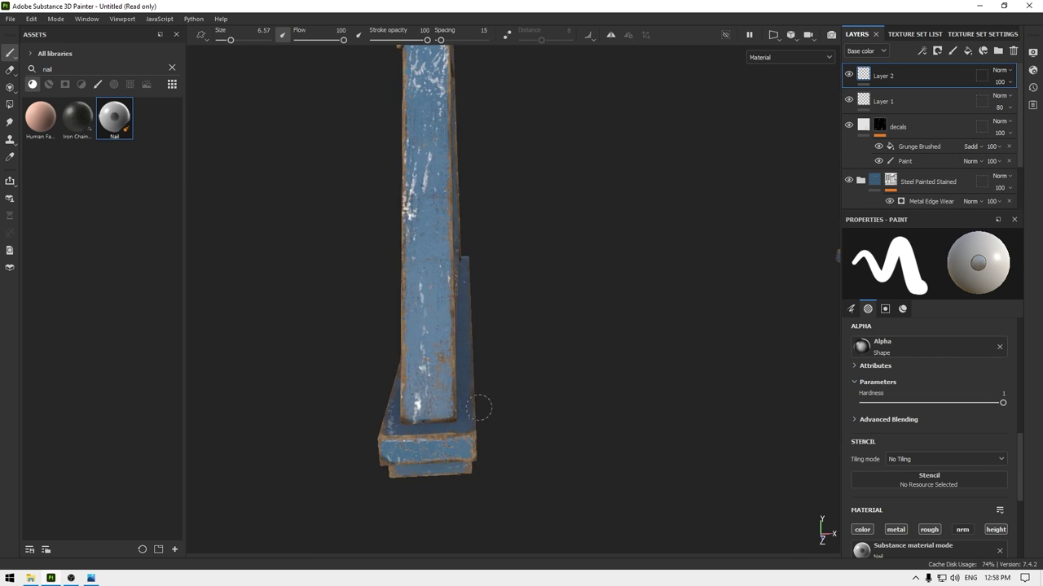
pyautogui.moveTo(481, 407)
pyautogui.keyDown('alt'); pyautogui.mouseDown()
pyautogui.moveTo(465, 404)
pyautogui.moveTo(480, 367)
pyautogui.moveTo(459, 530)
pyautogui.moveTo(330, 342)
pyautogui.moveTo(349, 334)
pyautogui.mouseUp(); pyautogui.keyUp('alt')
pyautogui.click(340, 317)
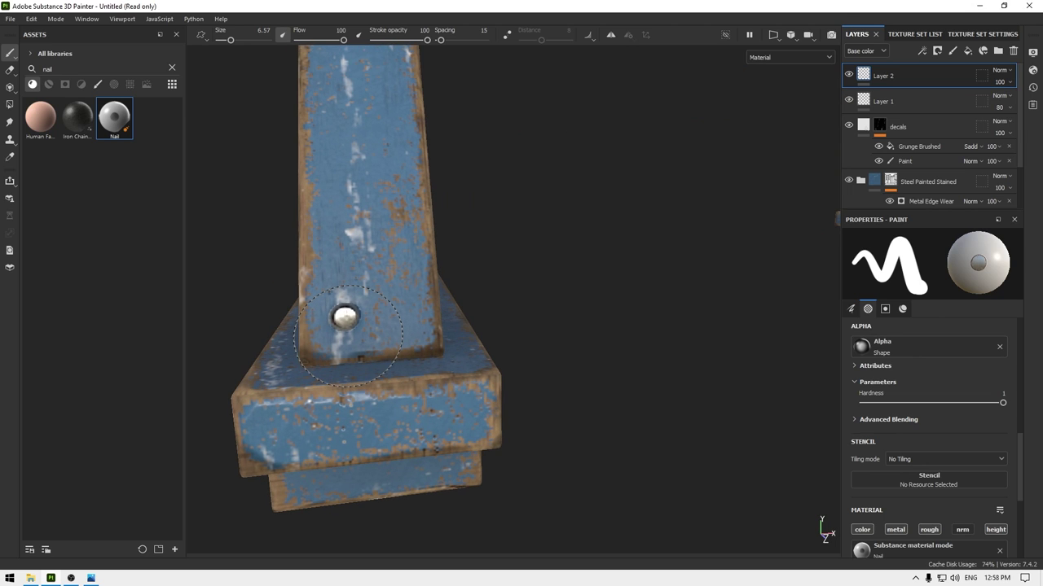
pyautogui.hotkey('ctrl', 'z')
pyautogui.keyDown('ctrl'); pyautogui.moveTo(349, 334); pyautogui.dragTo(326, 334, button='right'); pyautogui.keyUp('ctrl')
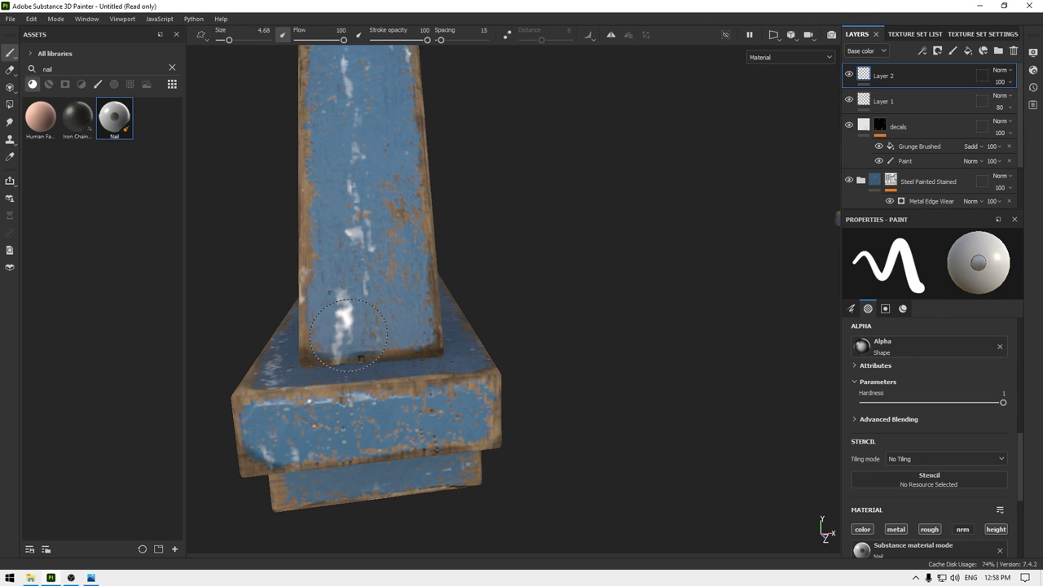
pyautogui.moveTo(358, 298)
pyautogui.keyDown('alt'); pyautogui.mouseDown()
pyautogui.moveTo(340, 337)
pyautogui.moveTo(395, 317)
pyautogui.moveTo(359, 283)
pyautogui.mouseUp(); pyautogui.keyUp('alt')
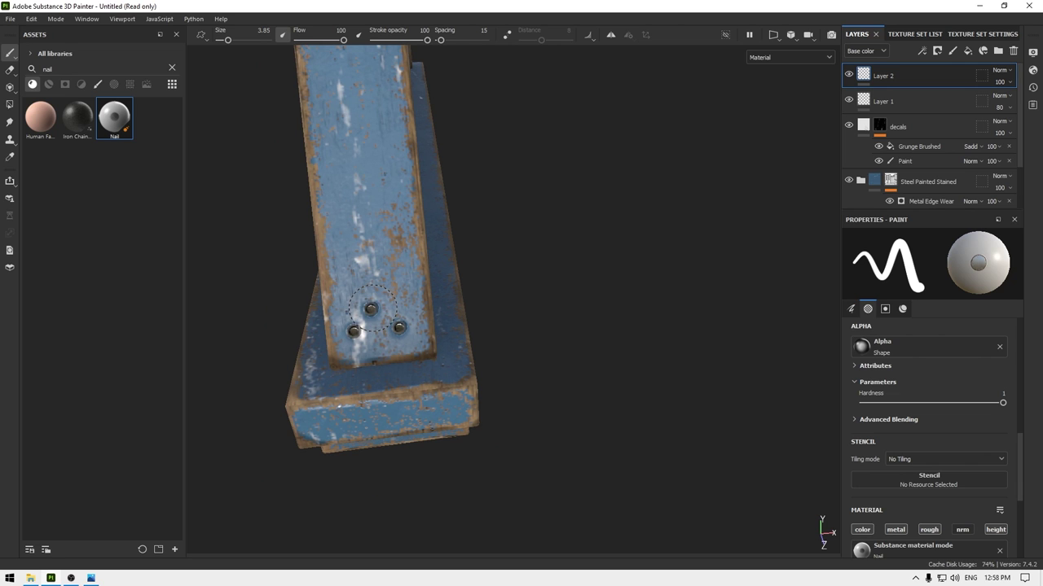
pyautogui.keyDown('alt'); pyautogui.moveTo(445, 335); pyautogui.dragTo(424, 285); pyautogui.keyUp('alt')
pyautogui.keyDown('alt'); pyautogui.moveTo(423, 285); pyautogui.dragTo(389, 179, button='right'); pyautogui.keyUp('alt')
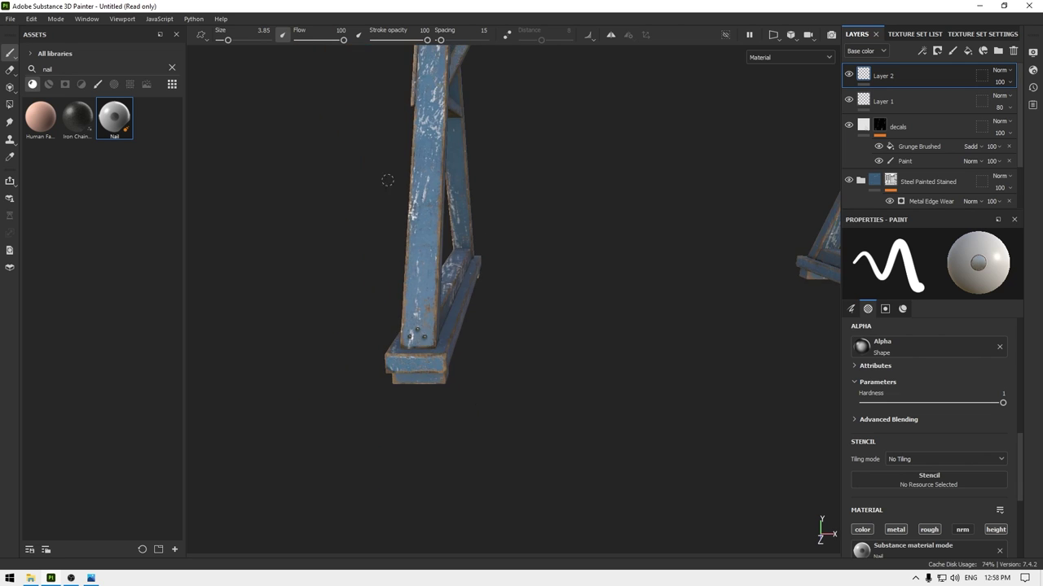
pyautogui.keyDown('alt'); pyautogui.moveTo(546, 395); pyautogui.dragTo(481, 321, button='middle'); pyautogui.keyUp('alt')
pyautogui.keyDown('alt'); pyautogui.moveTo(481, 321); pyautogui.dragTo(536, 220, button='right'); pyautogui.keyUp('alt')
pyautogui.keyDown('alt'); pyautogui.moveTo(535, 221); pyautogui.dragTo(467, 220, button='middle'); pyautogui.keyUp('alt')
pyautogui.keyDown('alt'); pyautogui.moveTo(468, 220); pyautogui.dragTo(621, 416, button='right'); pyautogui.keyUp('alt')
pyautogui.keyDown('alt'); pyautogui.moveTo(620, 416); pyautogui.dragTo(526, 331); pyautogui.keyUp('alt')
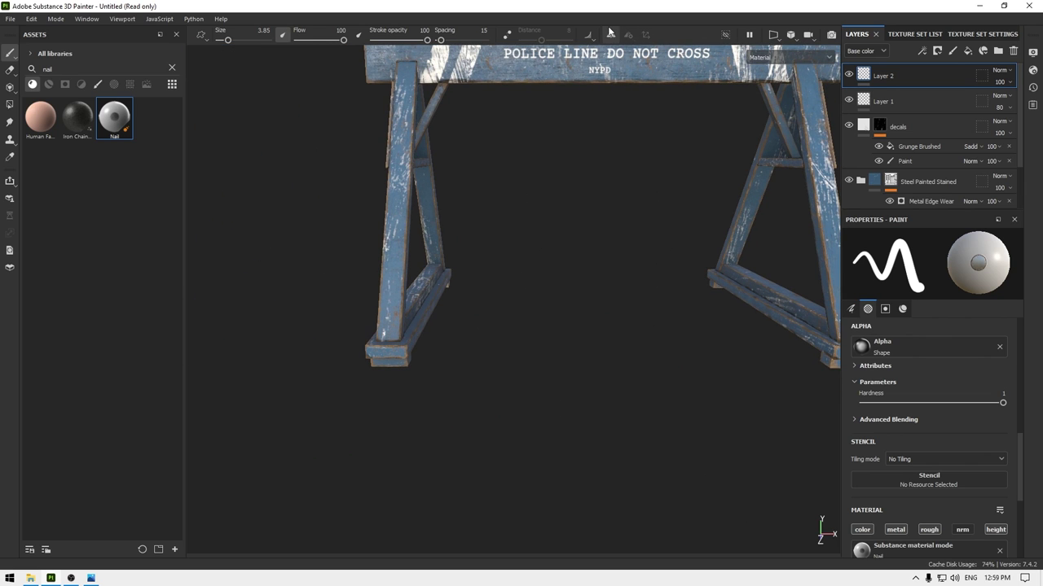
# Enable mirror symmetry for painting and set it to Mirror X so strokes repeat across both ends of the barrier.
pyautogui.keyDown('alt'); pyautogui.moveTo(611, 53); pyautogui.dragTo(496, 158, button='right'); pyautogui.keyUp('alt')
pyautogui.keyDown('alt'); pyautogui.moveTo(496, 158); pyautogui.dragTo(564, 193); pyautogui.keyUp('alt')
pyautogui.keyDown('alt'); pyautogui.moveTo(456, 269); pyautogui.dragTo(521, 269); pyautogui.keyUp('alt')
pyautogui.click(632, 37)
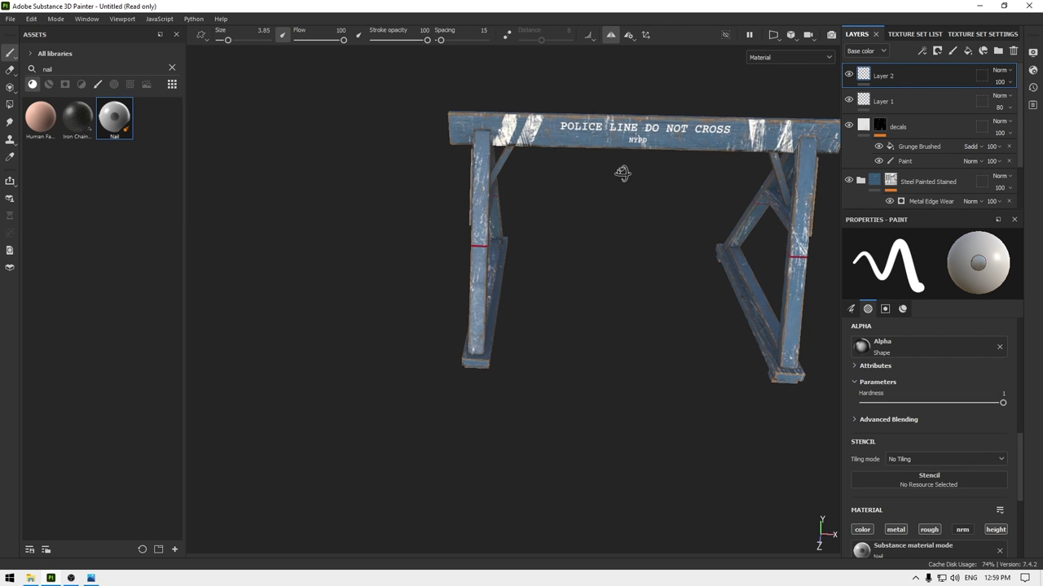
pyautogui.keyDown('alt'); pyautogui.moveTo(621, 172); pyautogui.dragTo(417, 154); pyautogui.keyUp('alt')
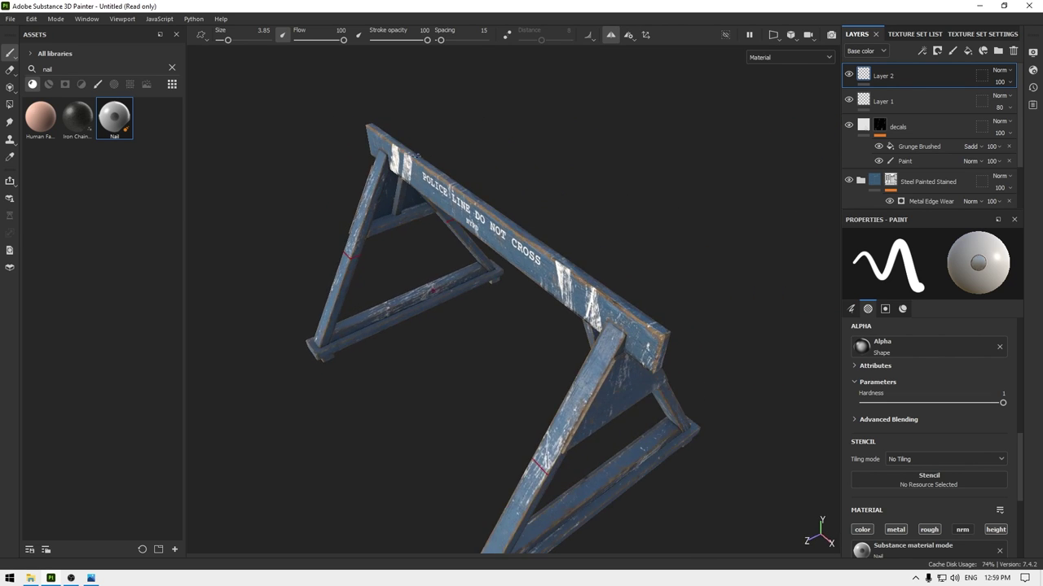
pyautogui.click(628, 36)
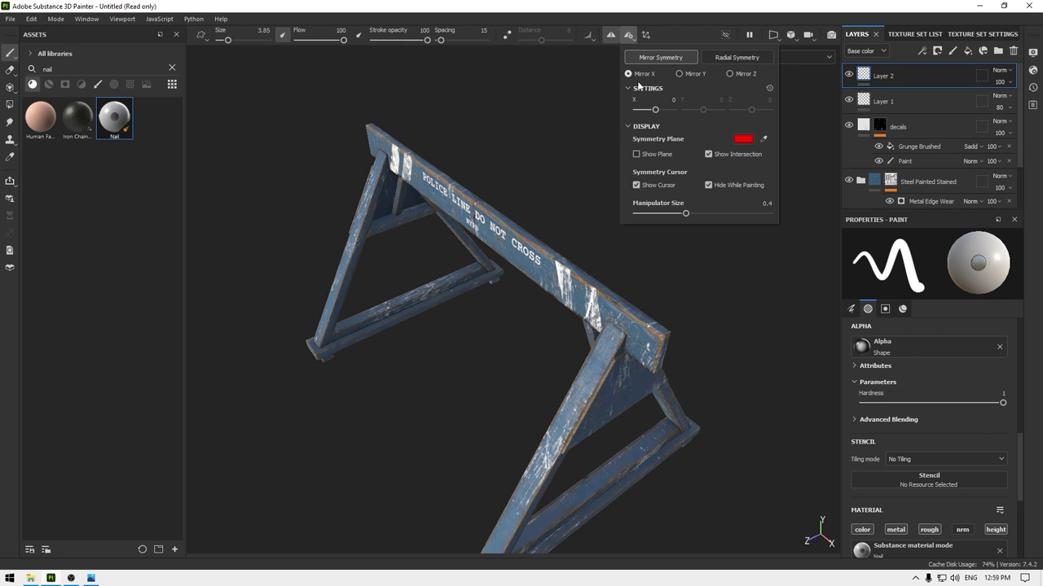
pyautogui.keyDown('alt'); pyautogui.moveTo(587, 138); pyautogui.dragTo(666, 152); pyautogui.keyUp('alt')
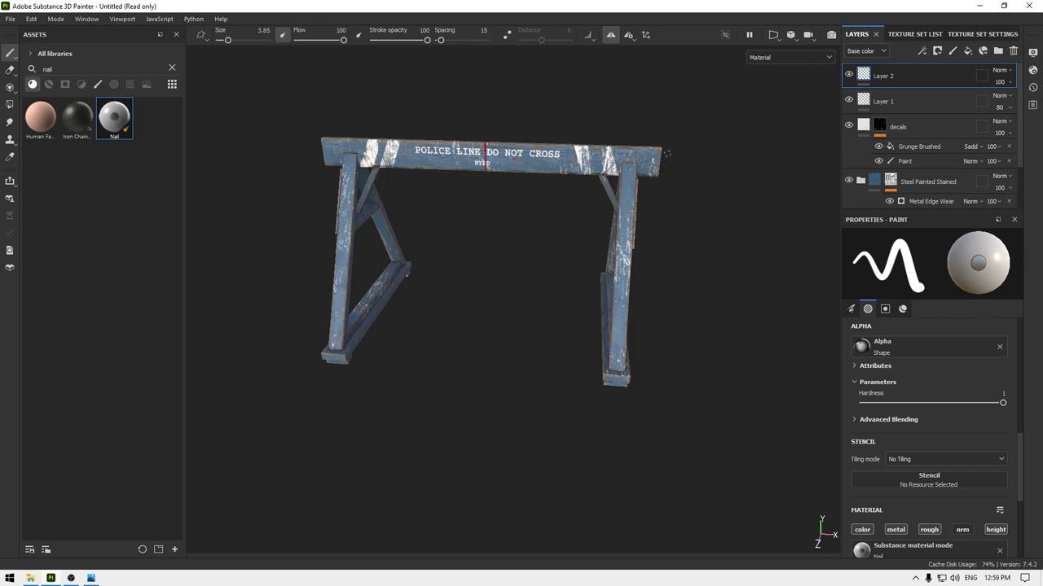
# Stamp two nails side by side at the foot of the barrier's front right leg.
pyautogui.scroll(3, 666, 152)
pyautogui.keyDown('alt'); pyautogui.moveTo(666, 153); pyautogui.dragTo(693, 244, button='middle'); pyautogui.keyUp('alt')
pyautogui.keyDown('alt'); pyautogui.moveTo(692, 244); pyautogui.dragTo(584, 335); pyautogui.keyUp('alt')
pyautogui.scroll(2, 548, 442)
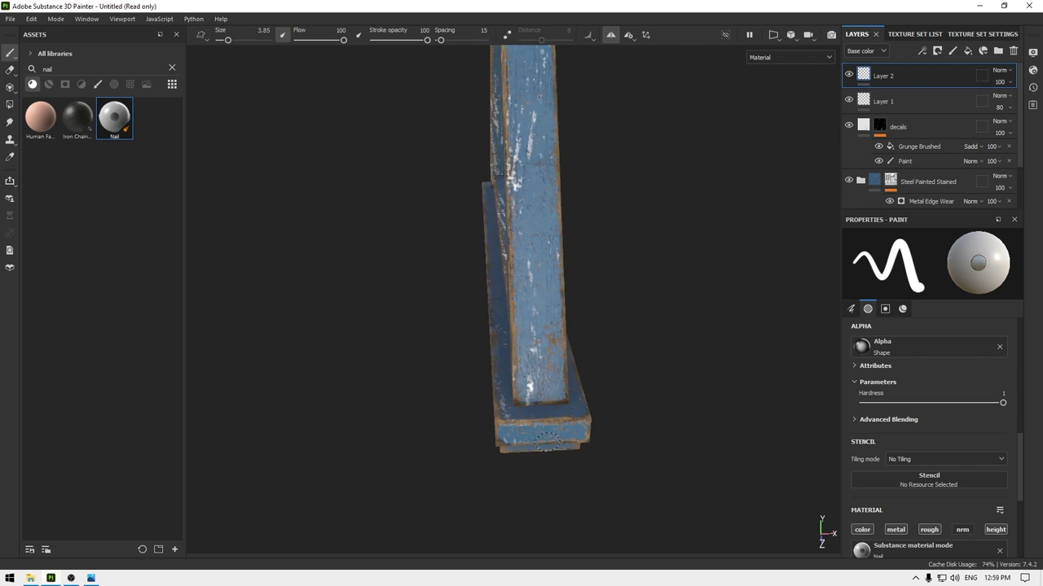
pyautogui.keyDown('alt'); pyautogui.moveTo(546, 440); pyautogui.dragTo(552, 407); pyautogui.keyUp('alt')
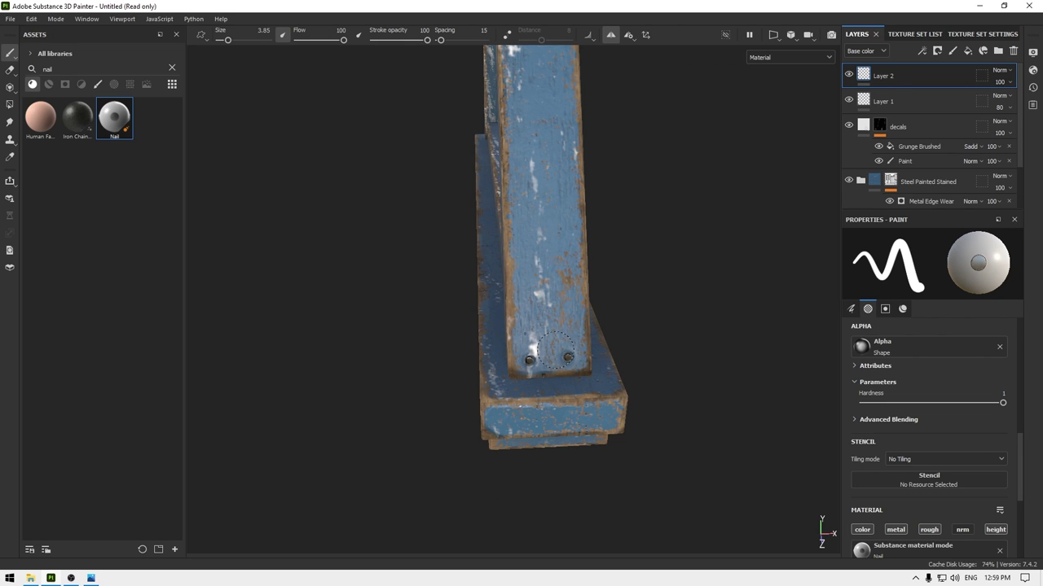
# Stamp nails side by side at the foot of the matching leg on the barrier's reverse side.
pyautogui.keyDown('alt'); pyautogui.moveTo(605, 414); pyautogui.dragTo(549, 326); pyautogui.keyUp('alt')
pyautogui.keyDown('alt'); pyautogui.moveTo(549, 326); pyautogui.dragTo(408, 368, button='middle'); pyautogui.keyUp('alt')
pyautogui.keyDown('alt'); pyautogui.moveTo(408, 369); pyautogui.dragTo(461, 350); pyautogui.keyUp('alt')
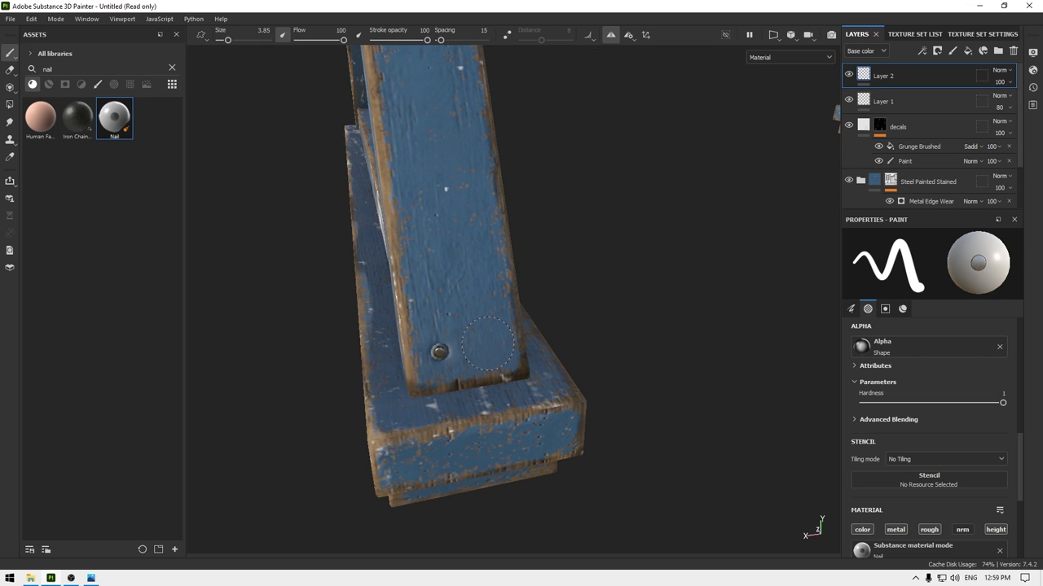
# Enlarge the brush to 5.57 and stamp nails at the lower corners of the trapezoidal panel on the barrier's end.
pyautogui.keyDown('alt'); pyautogui.moveTo(499, 378); pyautogui.dragTo(497, 293, button='right'); pyautogui.keyUp('alt')
pyautogui.keyDown('alt'); pyautogui.moveTo(498, 293); pyautogui.dragTo(644, 301); pyautogui.keyUp('alt')
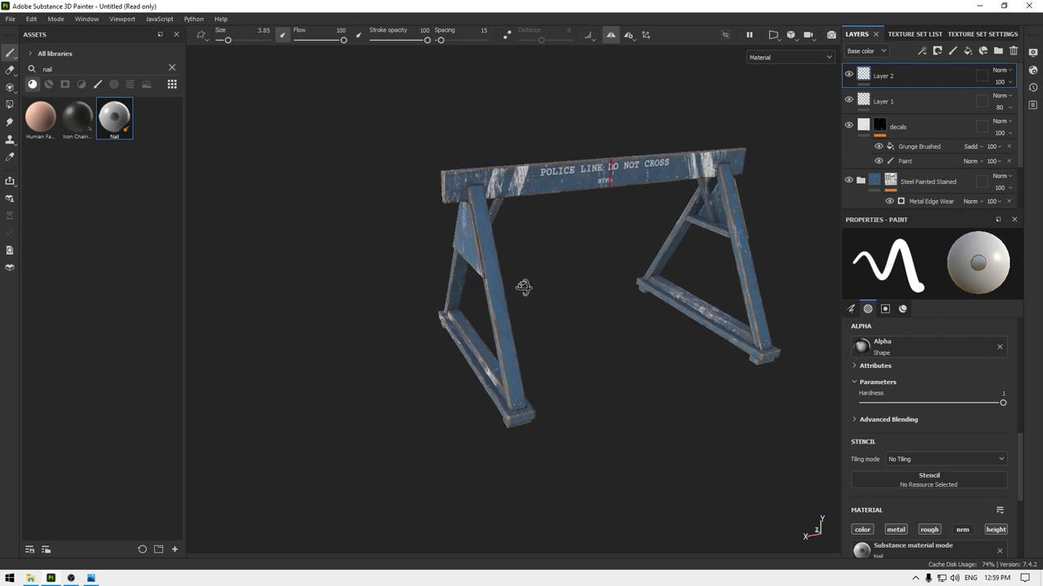
pyautogui.keyDown('alt'); pyautogui.moveTo(643, 301); pyautogui.dragTo(580, 470, button='right'); pyautogui.keyUp('alt')
pyautogui.keyDown('alt'); pyautogui.moveTo(580, 470); pyautogui.dragTo(488, 371); pyautogui.keyUp('alt')
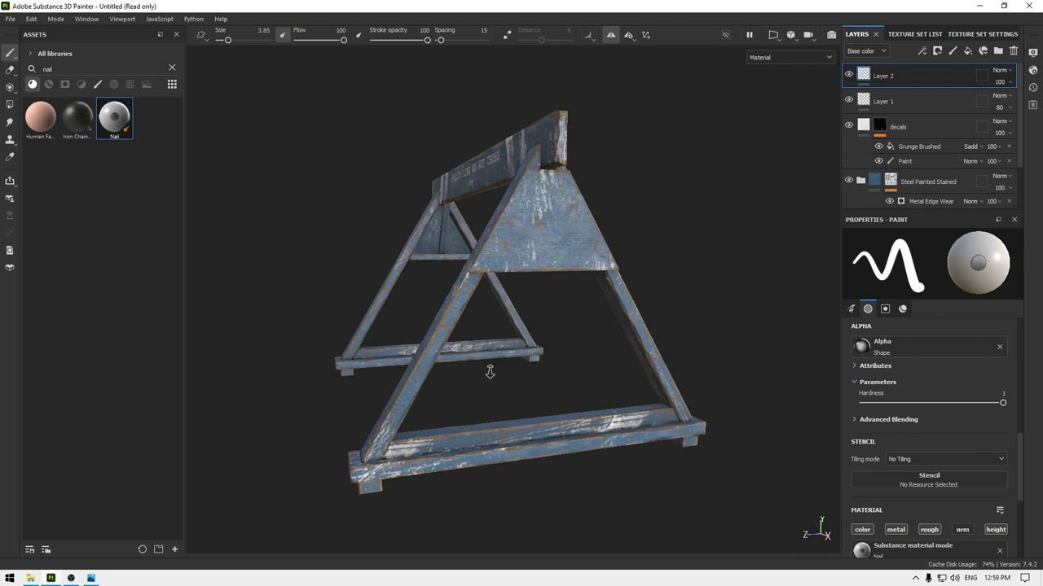
pyautogui.keyDown('alt'); pyautogui.moveTo(489, 372); pyautogui.dragTo(571, 429, button='right'); pyautogui.keyUp('alt')
pyautogui.keyDown('alt'); pyautogui.moveTo(533, 265); pyautogui.dragTo(418, 372, button='middle'); pyautogui.keyUp('alt')
pyautogui.keyDown('alt'); pyautogui.moveTo(418, 372); pyautogui.dragTo(409, 413, button='right'); pyautogui.keyUp('alt')
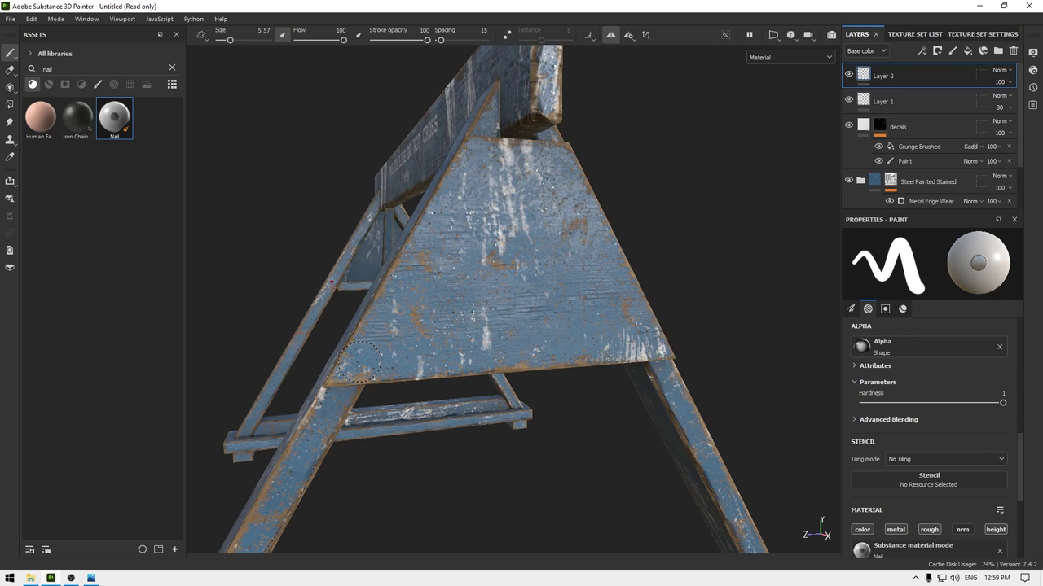
pyautogui.keyDown('alt'); pyautogui.moveTo(359, 361); pyautogui.dragTo(580, 365); pyautogui.keyUp('alt')
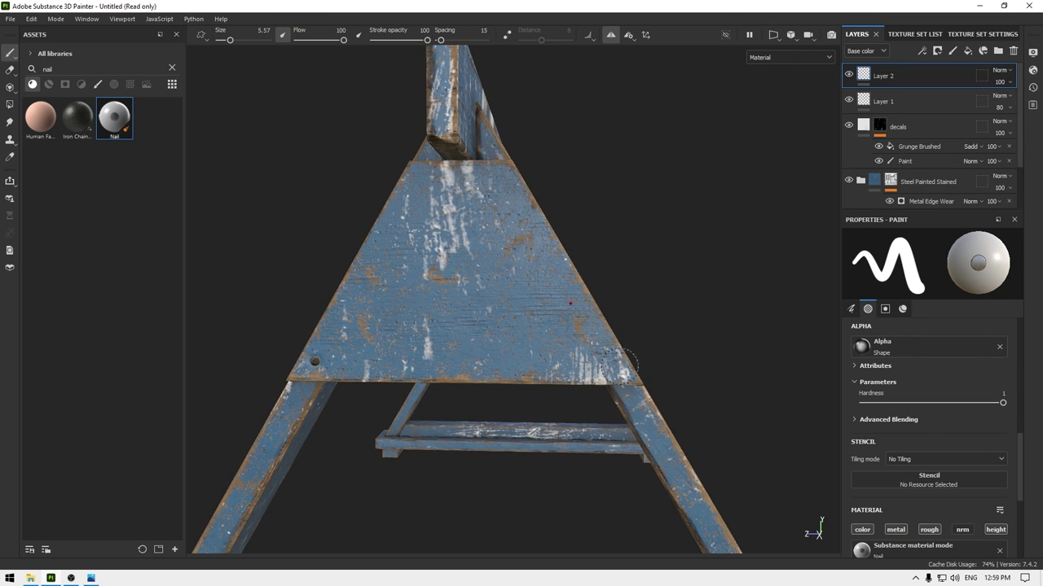
# Reduce the brush size to 3.86 and stamp nails at the leg tops over the crossbeam, two on the front and one on the reverse.
pyautogui.keyDown('alt'); pyautogui.moveTo(510, 313); pyautogui.dragTo(652, 352); pyautogui.keyUp('alt')
pyautogui.keyDown('alt'); pyautogui.moveTo(651, 352); pyautogui.dragTo(698, 407, button='middle'); pyautogui.keyUp('alt')
pyautogui.keyDown('alt'); pyautogui.moveTo(699, 407); pyautogui.dragTo(644, 476); pyautogui.keyUp('alt')
pyautogui.moveTo(643, 477)
pyautogui.keyDown('alt'); pyautogui.mouseDown(button='right')
pyautogui.moveTo(641, 528)
pyautogui.moveTo(594, 423)
pyautogui.mouseUp(button='right'); pyautogui.keyUp('alt')
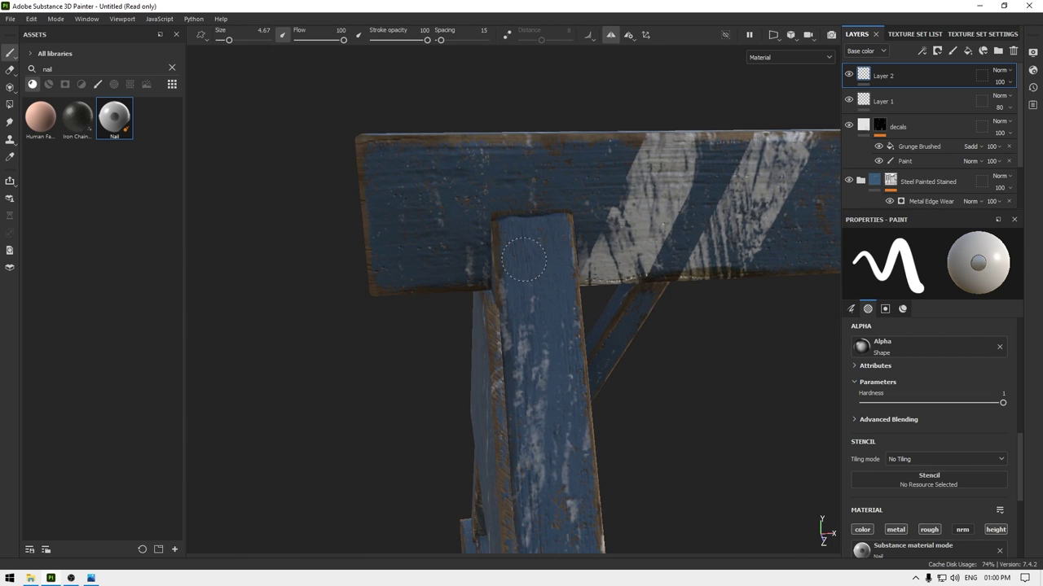
pyautogui.keyDown('alt'); pyautogui.moveTo(543, 253); pyautogui.dragTo(523, 259); pyautogui.keyUp('alt')
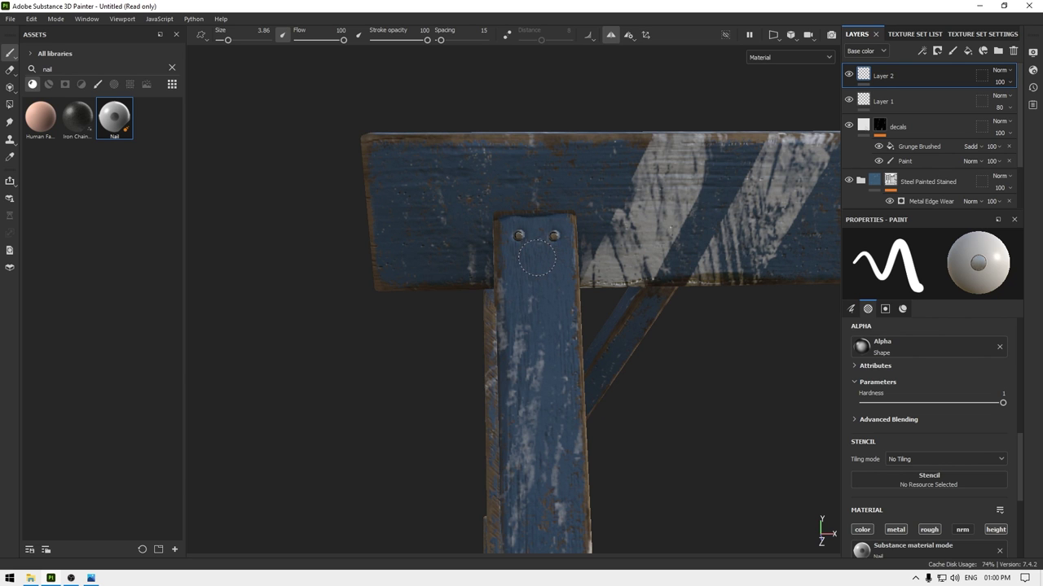
pyautogui.moveTo(536, 258)
pyautogui.keyDown('alt'); pyautogui.mouseDown()
pyautogui.moveTo(518, 417)
pyautogui.moveTo(594, 429)
pyautogui.moveTo(290, 334)
pyautogui.moveTo(535, 354)
pyautogui.moveTo(486, 265)
pyautogui.mouseUp(); pyautogui.keyUp('alt')
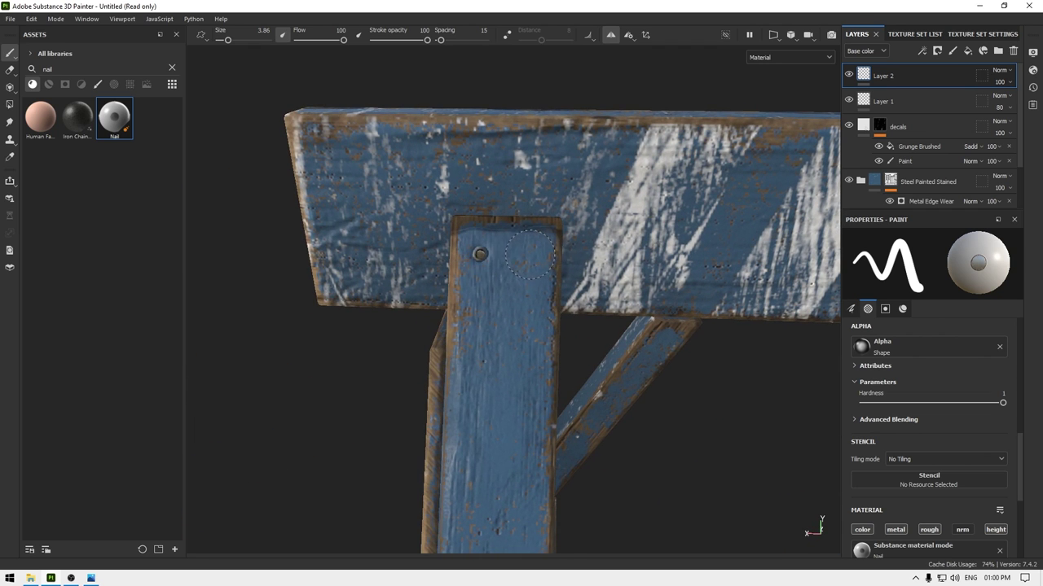
# Stamp a second nail beside the first at the top of the leg and turn off symmetry painting.
pyautogui.scroll(-3, 558, 391)
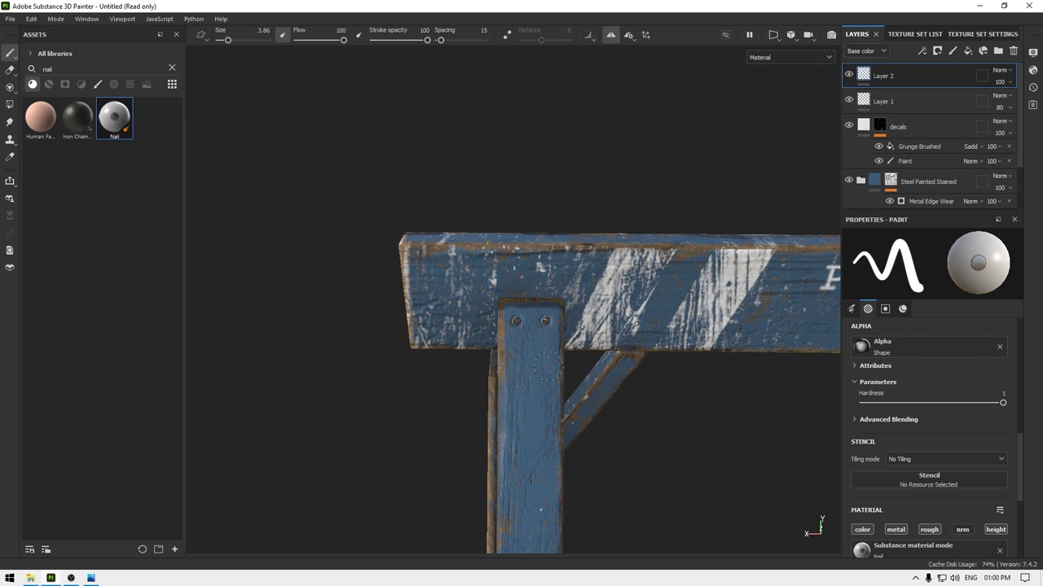
pyautogui.keyDown('alt'); pyautogui.moveTo(580, 419); pyautogui.dragTo(466, 195, button='right'); pyautogui.keyUp('alt')
pyautogui.keyDown('alt'); pyautogui.moveTo(643, 322); pyautogui.dragTo(356, 258, button='middle'); pyautogui.keyUp('alt')
pyautogui.keyDown('alt'); pyautogui.moveTo(598, 342); pyautogui.dragTo(548, 307); pyautogui.keyUp('alt')
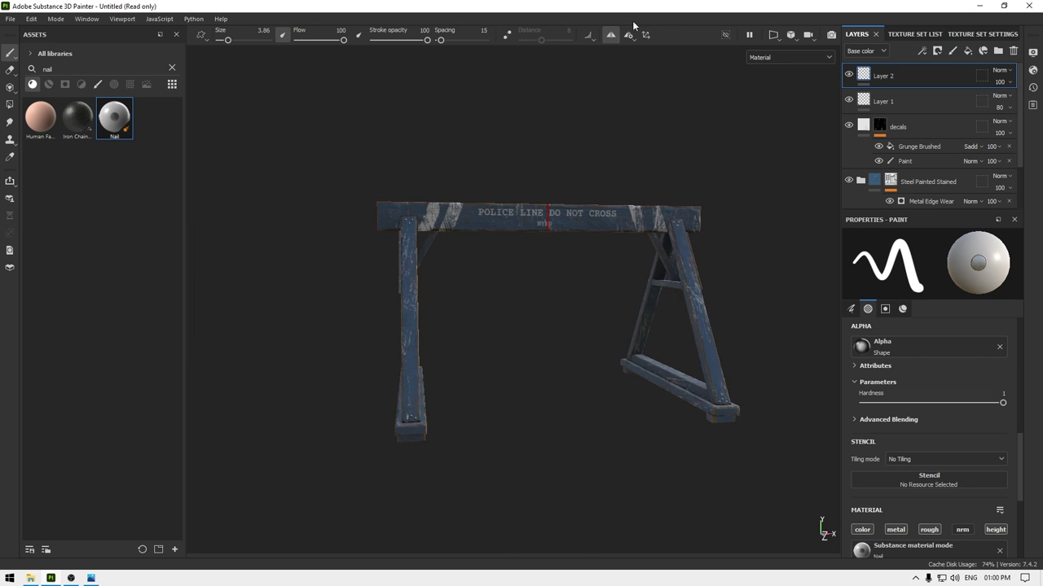
pyautogui.keyDown('alt'); pyautogui.moveTo(600, 244); pyautogui.dragTo(301, 175); pyautogui.keyUp('alt')
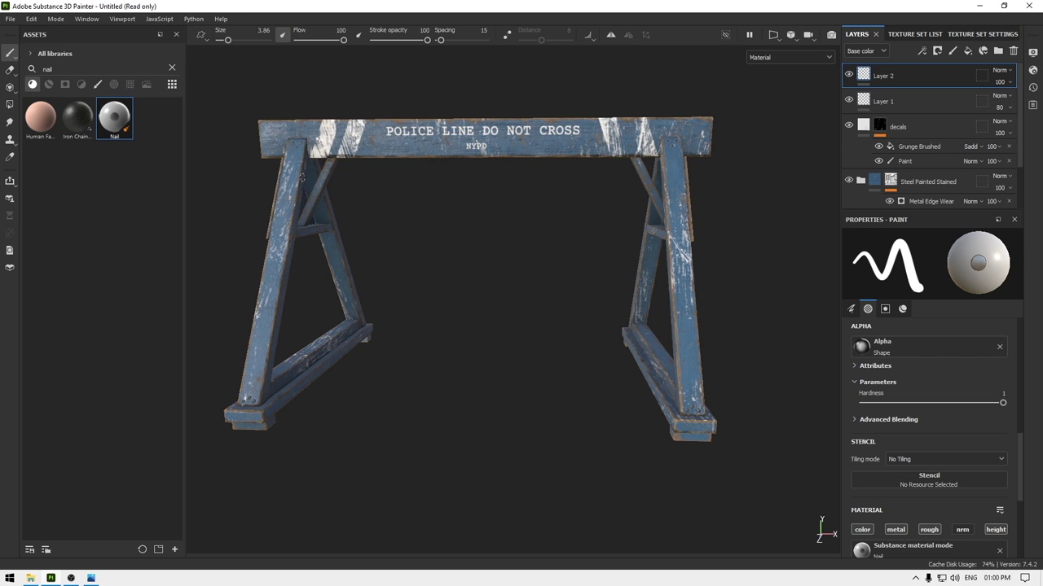
# Clear the asset search and add the Rust Fine material as a fill layer at the top of the layer stack.
pyautogui.click(171, 69)
pyautogui.scroll(-15, 107, 338)
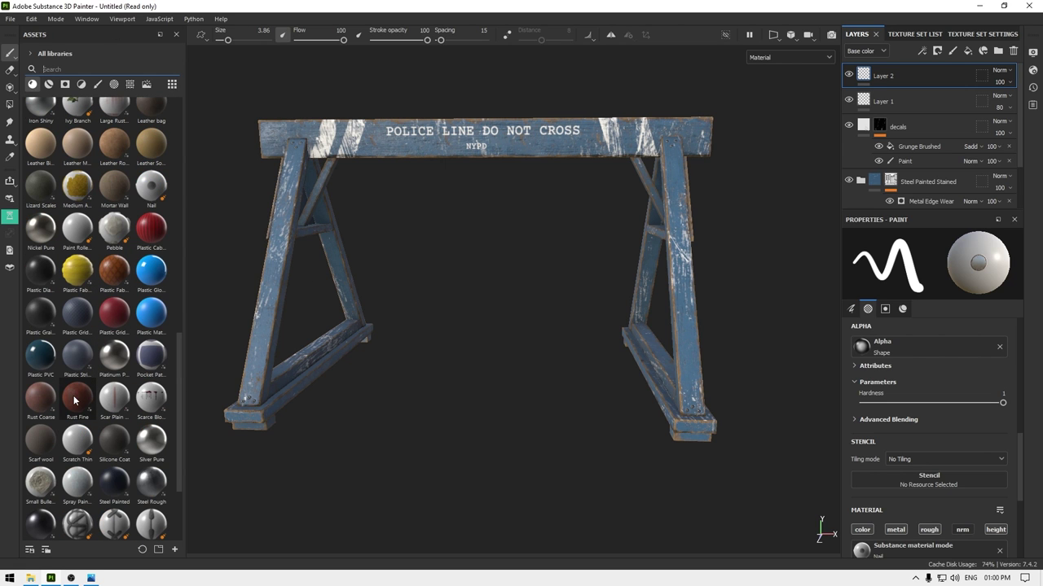
pyautogui.moveTo(74, 399); pyautogui.dragTo(920, 64)
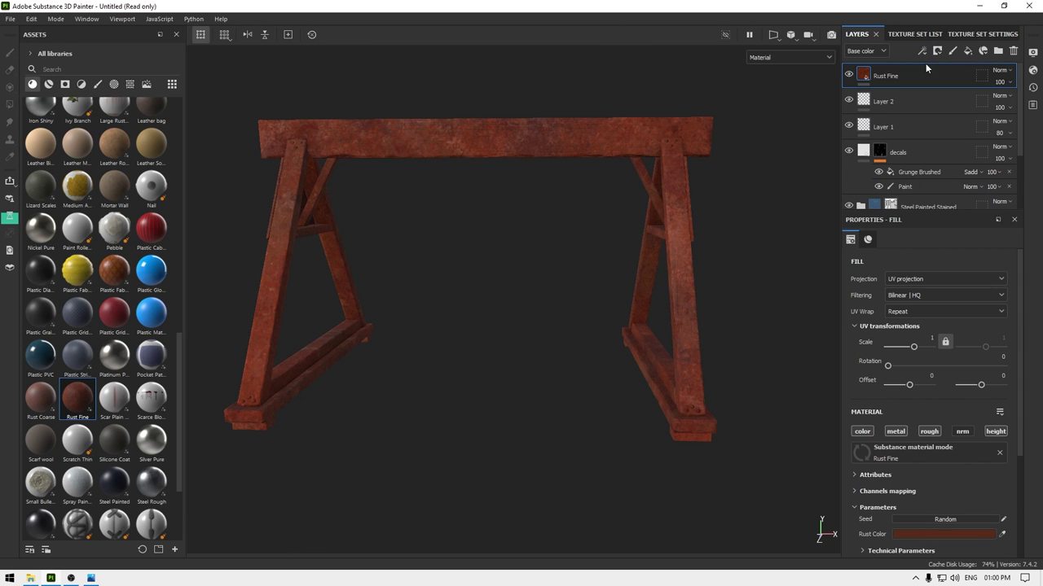
# Give the Rust Fine layer a black mask driven by a Dirt generator.
pyautogui.rightClick(910, 80)
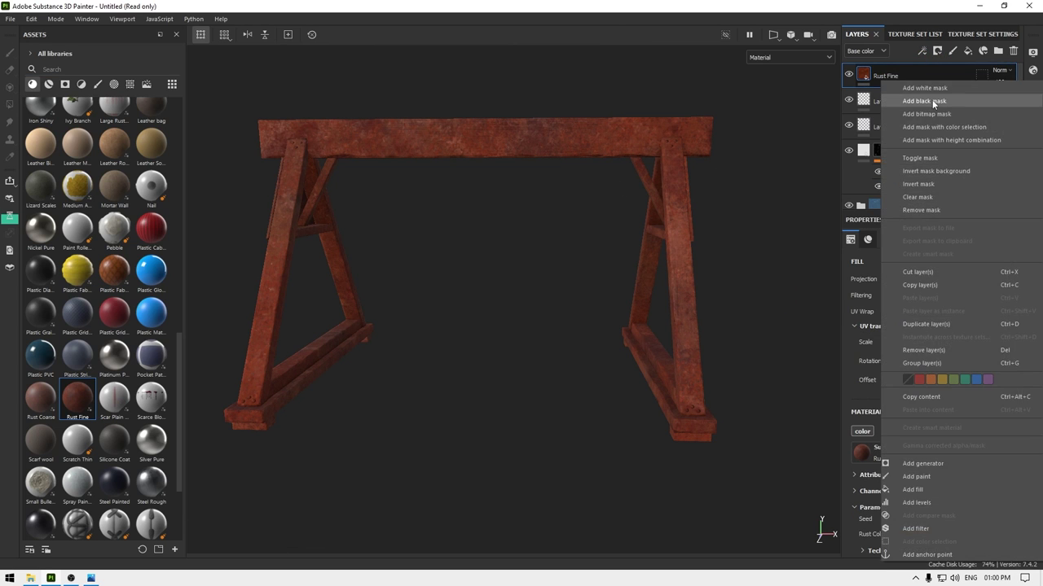
pyautogui.click(932, 99)
pyautogui.rightClick(884, 74)
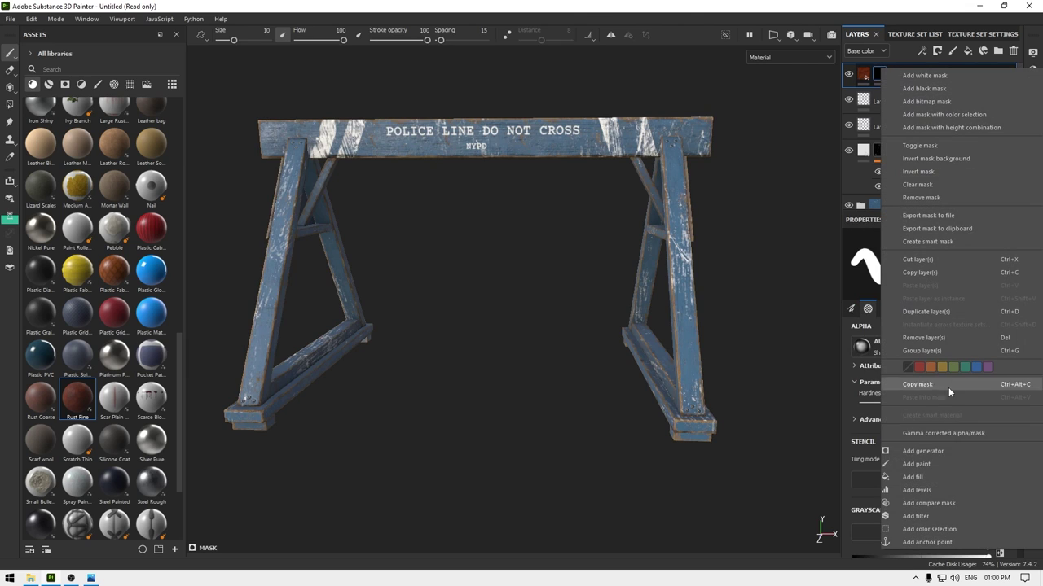
pyautogui.click(939, 453)
pyautogui.click(935, 266)
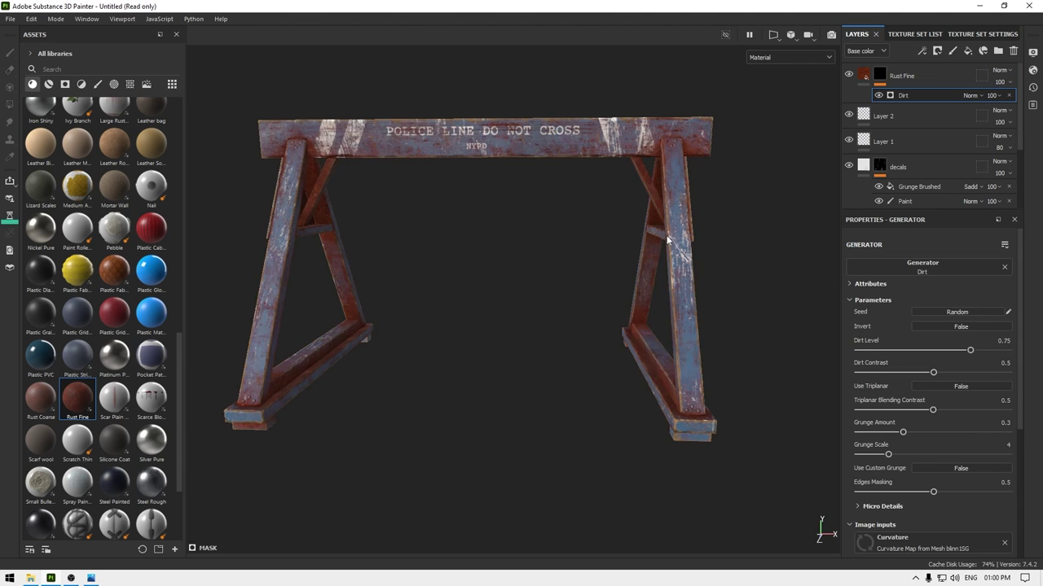
# Change the Rust Fine layer's Rust Color to the desaturated grey-brown 5A524E.
pyautogui.keyDown('alt'); pyautogui.moveTo(667, 236); pyautogui.dragTo(652, 237); pyautogui.keyUp('alt')
pyautogui.keyDown('alt'); pyautogui.moveTo(652, 237); pyautogui.dragTo(673, 303, button='right'); pyautogui.keyUp('alt')
pyautogui.keyDown('alt'); pyautogui.moveTo(673, 303); pyautogui.dragTo(693, 298); pyautogui.keyUp('alt')
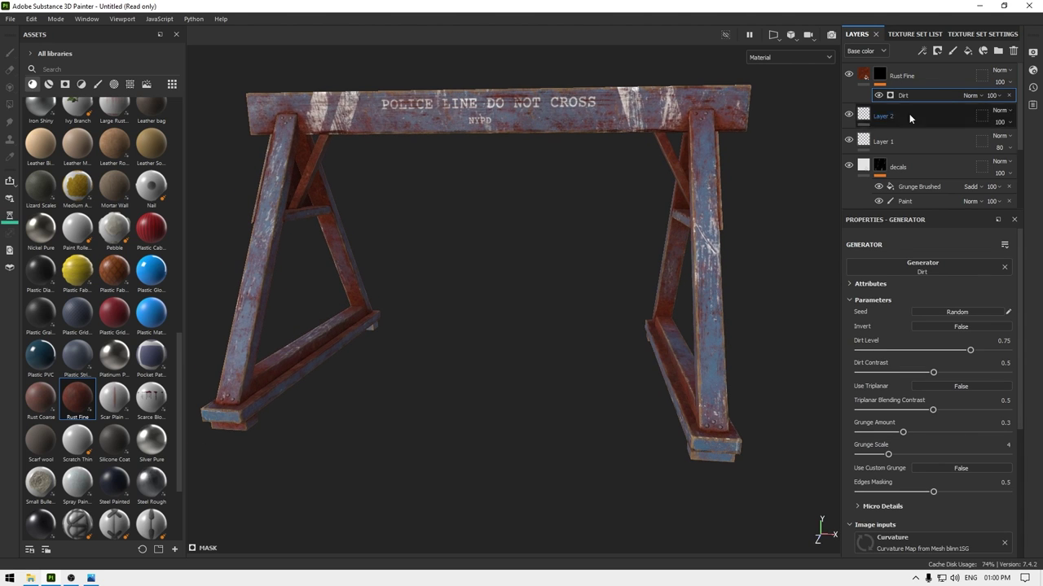
pyautogui.click(867, 74)
pyautogui.scroll(-1, 959, 494)
pyautogui.click(959, 501)
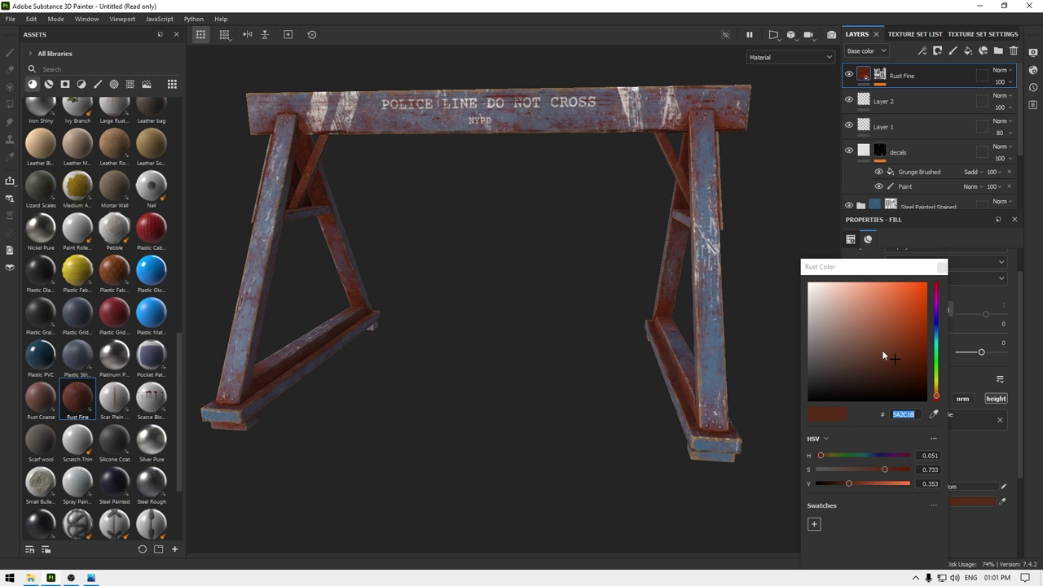
pyautogui.moveTo(870, 321); pyautogui.dragTo(822, 359)
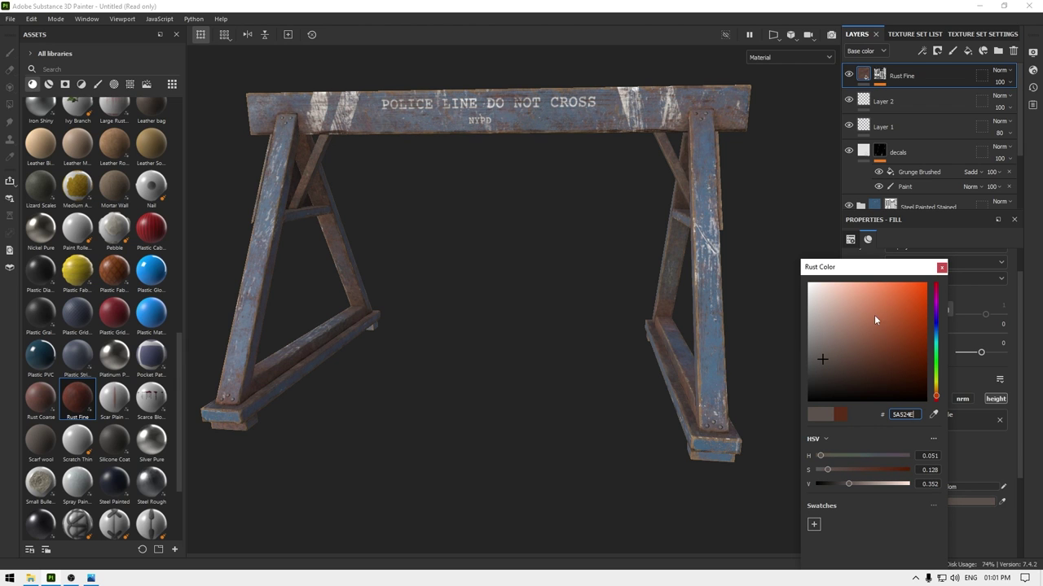
pyautogui.click(941, 267)
# Examine the recoloured rust on the barricade's legs, beam and braces from several angles.
pyautogui.keyDown('alt'); pyautogui.moveTo(766, 281); pyautogui.dragTo(696, 339); pyautogui.keyUp('alt')
pyautogui.scroll(2, 677, 342)
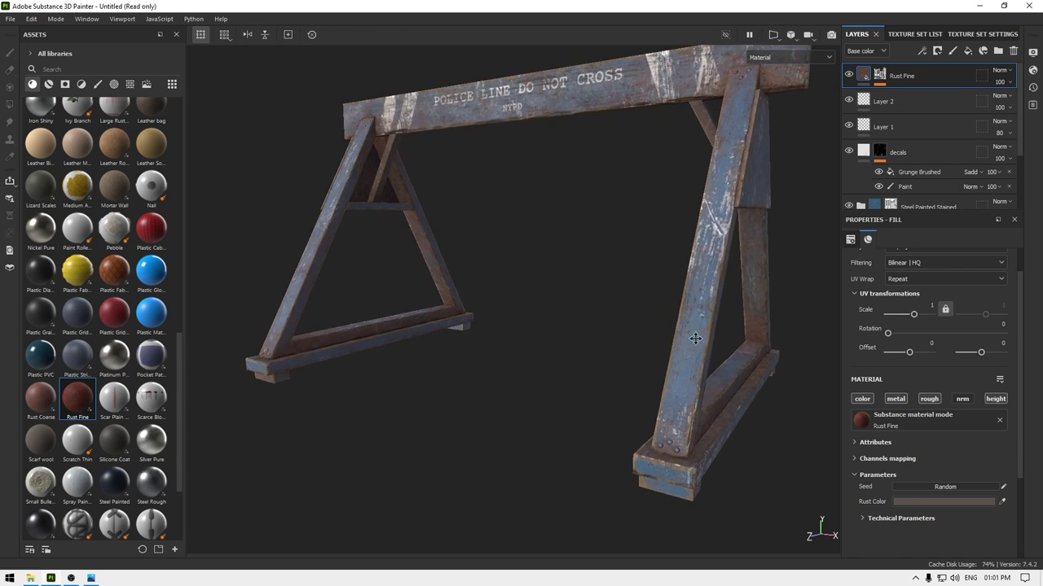
pyautogui.keyDown('alt'); pyautogui.moveTo(696, 338); pyautogui.dragTo(611, 285, button='middle'); pyautogui.keyUp('alt')
pyautogui.scroll(3, 611, 285)
pyautogui.keyDown('alt'); pyautogui.moveTo(623, 326); pyautogui.dragTo(759, 411); pyautogui.keyUp('alt')
pyautogui.keyDown('alt'); pyautogui.moveTo(702, 496); pyautogui.dragTo(694, 317, button='right'); pyautogui.keyUp('alt')
pyautogui.keyDown('alt'); pyautogui.moveTo(551, 179); pyautogui.dragTo(477, 144); pyautogui.keyUp('alt')
pyautogui.keyDown('alt'); pyautogui.moveTo(615, 366); pyautogui.dragTo(628, 466, button='right'); pyautogui.keyUp('alt')
pyautogui.moveTo(630, 391)
pyautogui.keyDown('alt'); pyautogui.mouseDown(button='middle')
pyautogui.moveTo(602, 355)
pyautogui.moveTo(610, 384)
pyautogui.mouseUp(button='middle'); pyautogui.keyUp('alt')
pyautogui.moveTo(610, 385)
pyautogui.keyDown('alt'); pyautogui.mouseDown()
pyautogui.moveTo(614, 351)
pyautogui.moveTo(681, 358)
pyautogui.mouseUp(); pyautogui.keyUp('alt')
# Set the Rust Fine mask's Dirt generator to Dirt Level 0.63 and Dirt Contrast 0.3.
pyautogui.click(880, 76)
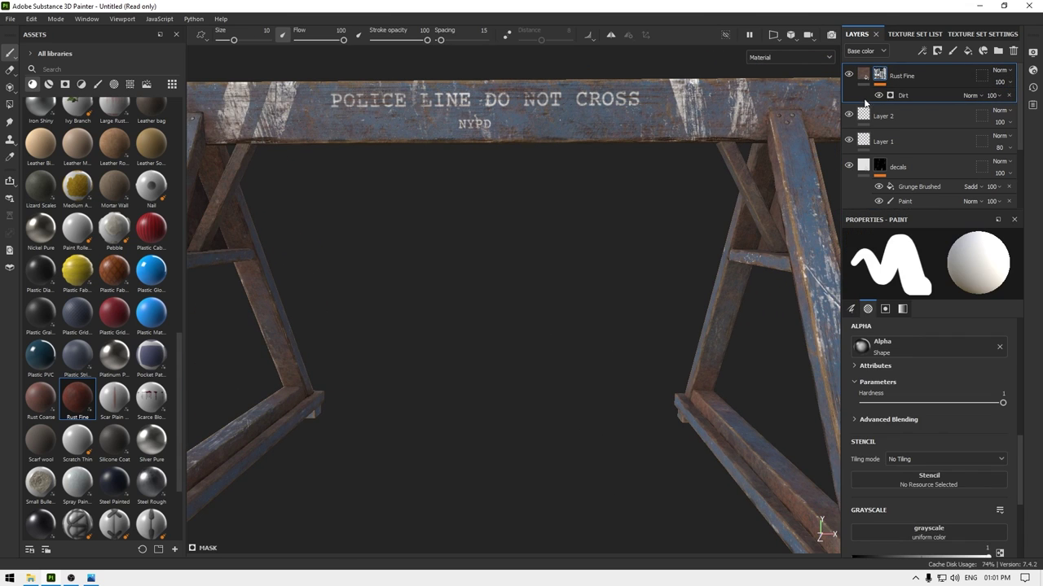
pyautogui.click(904, 96)
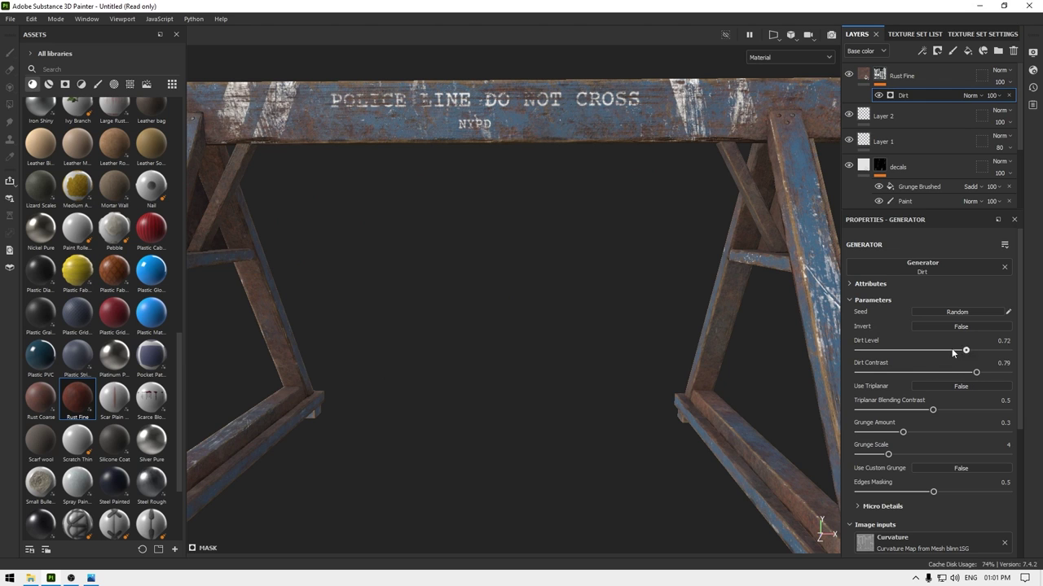
pyautogui.moveTo(952, 351)
pyautogui.mouseDown()
pyautogui.moveTo(921, 351)
pyautogui.moveTo(952, 352)
pyautogui.mouseUp()
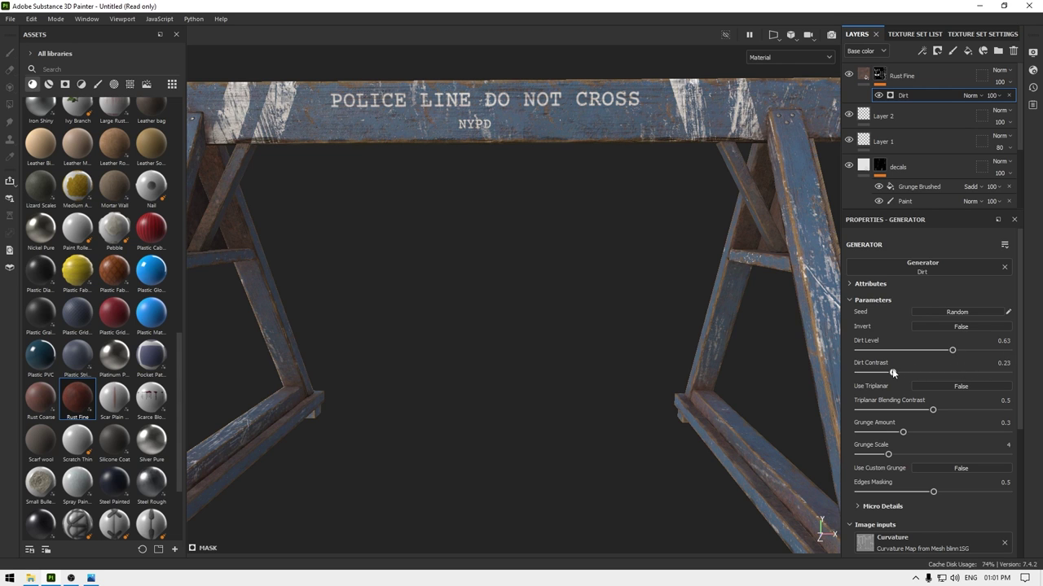
pyautogui.moveTo(919, 373); pyautogui.dragTo(917, 373)
# Enable Use Triplanar in the Dirt generator and set its Dirt Level to 0.74.
pyautogui.keyDown('alt'); pyautogui.moveTo(644, 284); pyautogui.dragTo(708, 306); pyautogui.keyUp('alt')
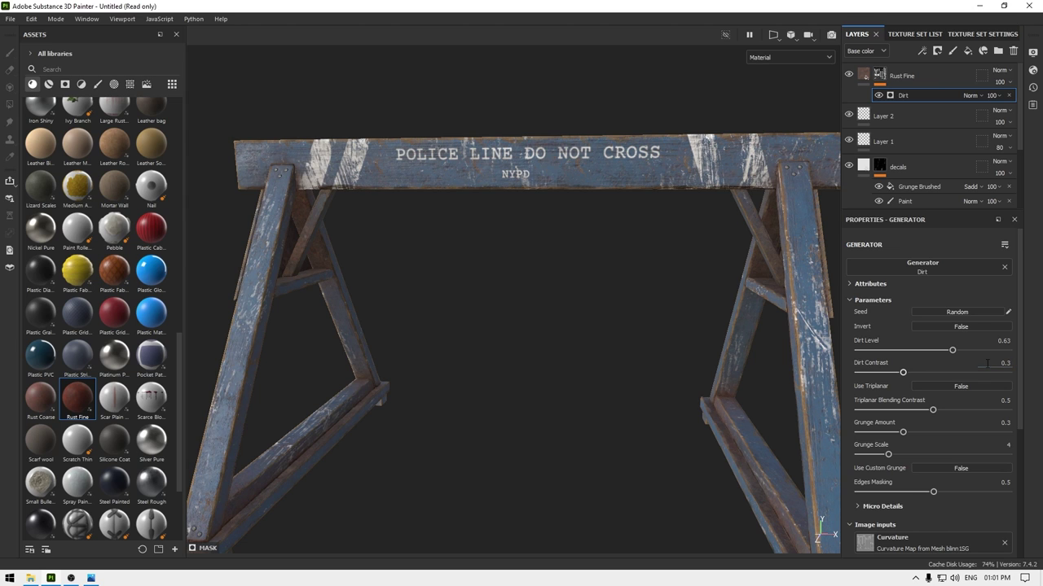
pyautogui.click(952, 385)
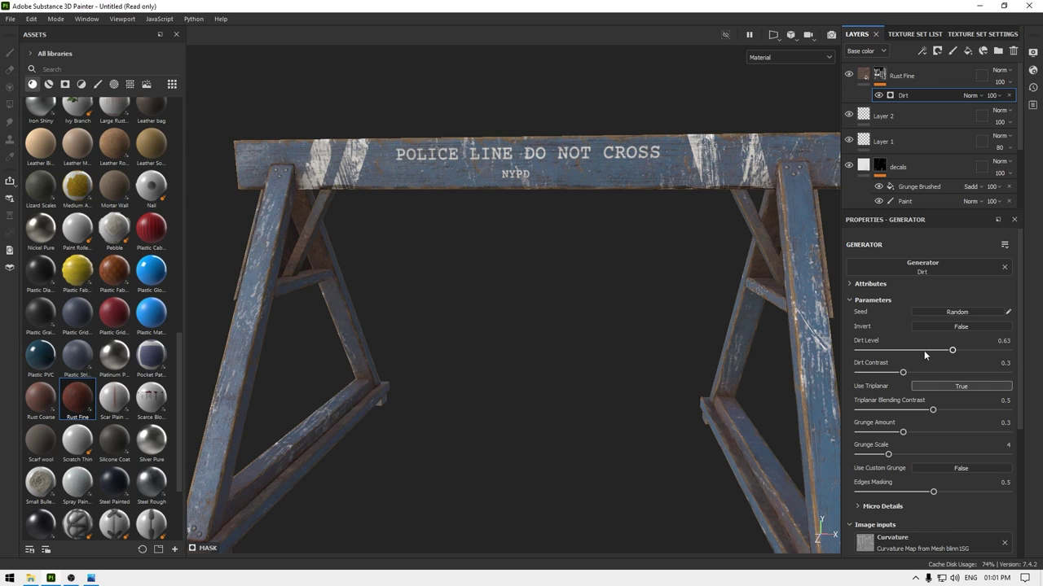
pyautogui.moveTo(954, 351); pyautogui.dragTo(971, 352)
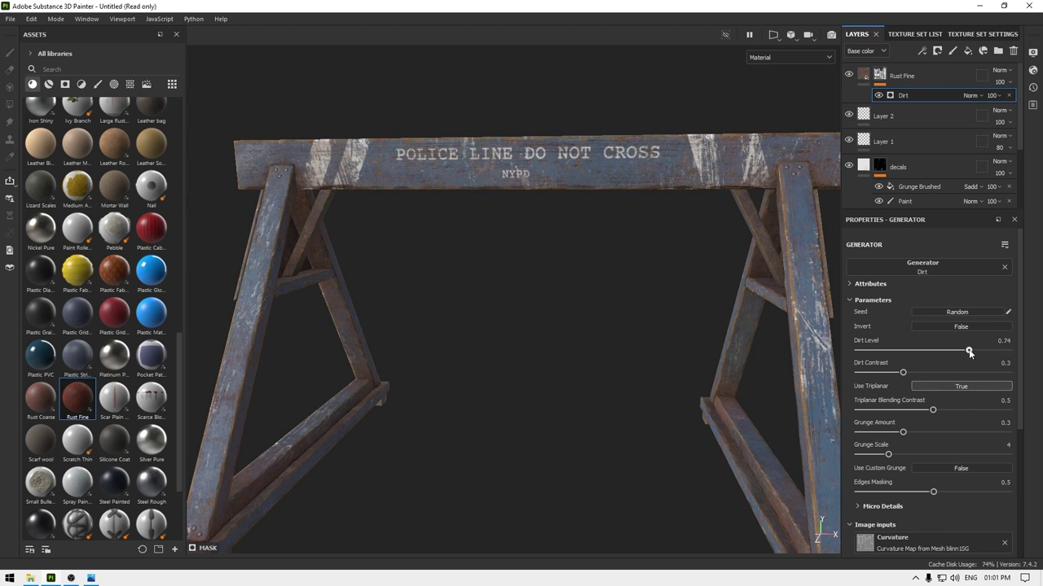
# Set the Dirt generator's Grunge Amount to 0.28 and its Grunge Scale to 9.
pyautogui.keyDown('alt'); pyautogui.moveTo(654, 366); pyautogui.dragTo(733, 377); pyautogui.keyUp('alt')
pyautogui.keyDown('alt'); pyautogui.moveTo(733, 377); pyautogui.dragTo(628, 340, button='right'); pyautogui.keyUp('alt')
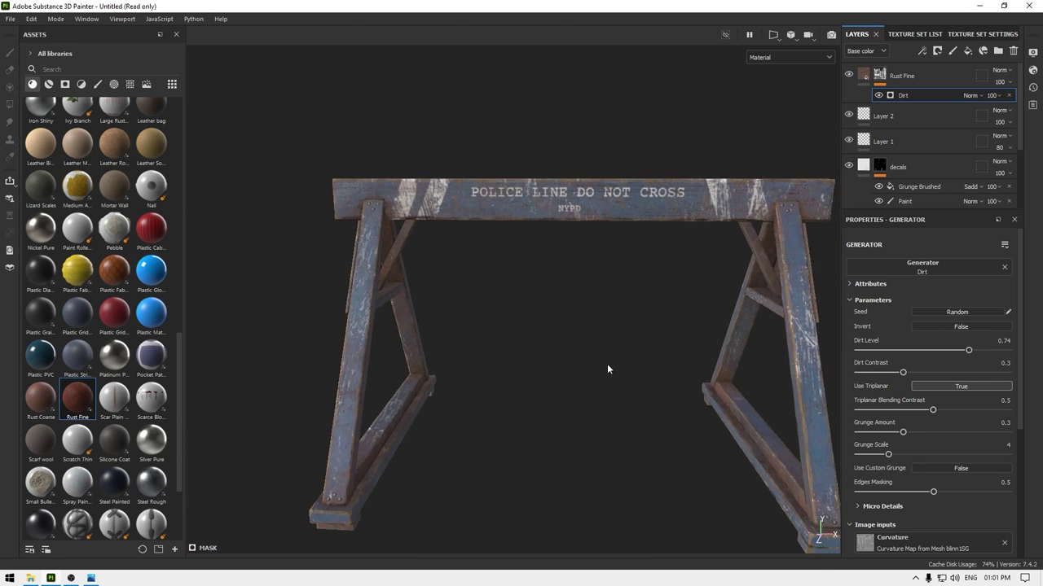
pyautogui.keyDown('alt'); pyautogui.moveTo(608, 365); pyautogui.dragTo(618, 295, button='middle'); pyautogui.keyUp('alt')
pyautogui.keyDown('alt'); pyautogui.moveTo(618, 295); pyautogui.dragTo(620, 359, button='right'); pyautogui.keyUp('alt')
pyautogui.keyDown('alt'); pyautogui.moveTo(621, 366); pyautogui.dragTo(710, 383); pyautogui.keyUp('alt')
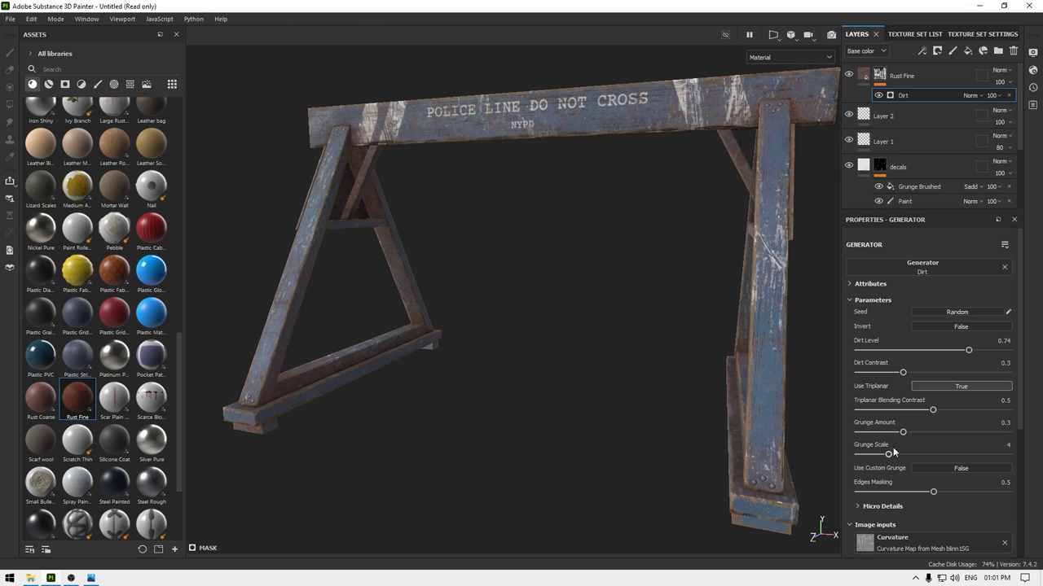
pyautogui.moveTo(892, 433)
pyautogui.mouseDown()
pyautogui.moveTo(863, 434)
pyautogui.moveTo(909, 440)
pyautogui.mouseUp()
pyautogui.keyDown('alt'); pyautogui.moveTo(498, 413); pyautogui.dragTo(836, 455); pyautogui.keyUp('alt')
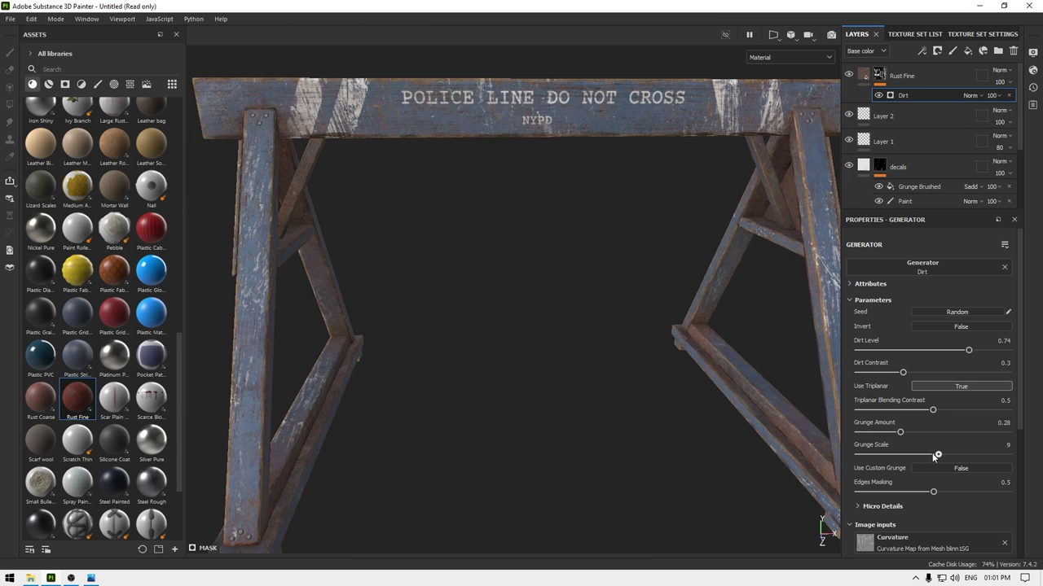
# Add a Paint effect above the Dirt generator in the Rust Fine mask and choose the Dirt 1 brush.
pyautogui.keyDown('alt'); pyautogui.moveTo(562, 424); pyautogui.dragTo(709, 391); pyautogui.keyUp('alt')
pyautogui.rightClick(919, 94)
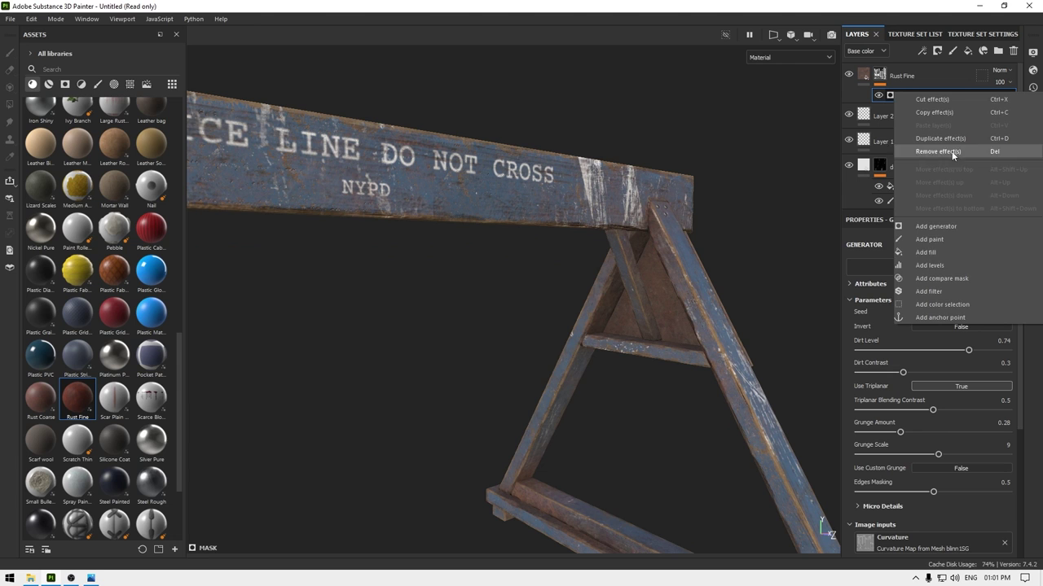
pyautogui.click(944, 238)
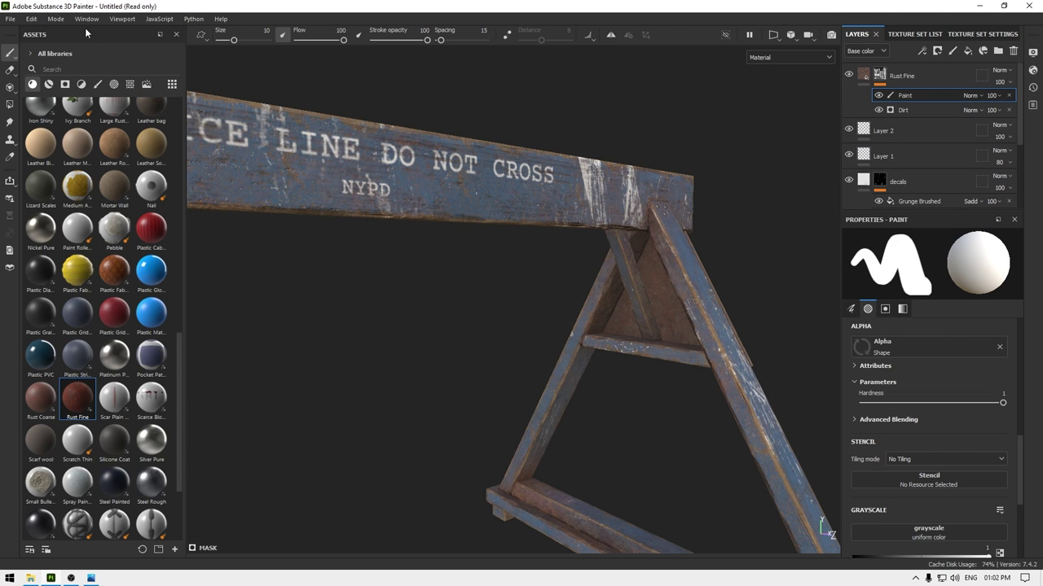
pyautogui.click(98, 84)
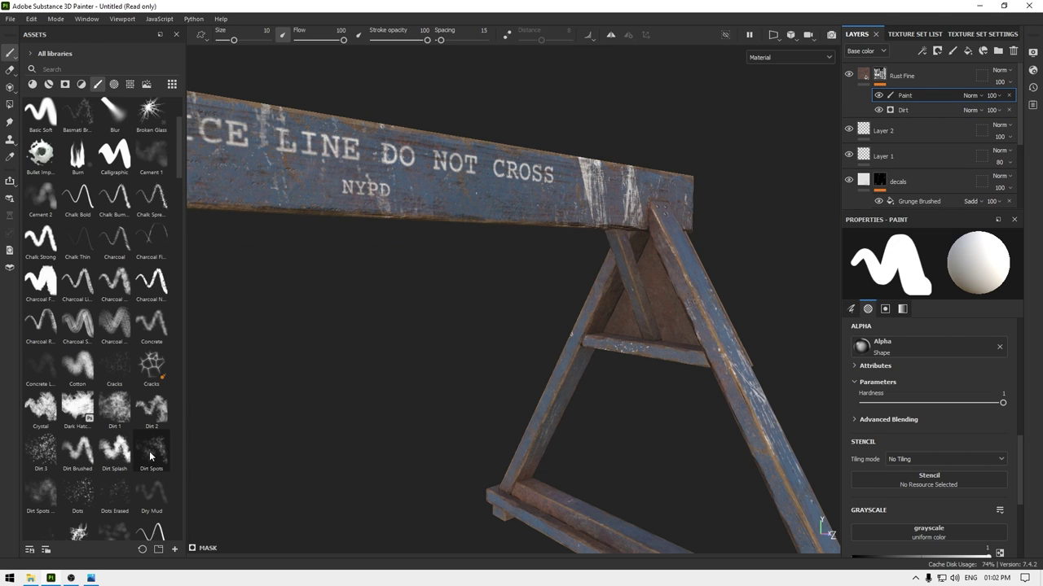
pyautogui.click(114, 407)
# Paint the mask in black over the triangular panels between the legs to break up their solid rust.
pyautogui.moveTo(654, 246)
pyautogui.keyDown('alt'); pyautogui.mouseDown()
pyautogui.moveTo(753, 386)
pyautogui.moveTo(562, 301)
pyautogui.moveTo(676, 358)
pyautogui.mouseUp(); pyautogui.keyUp('alt')
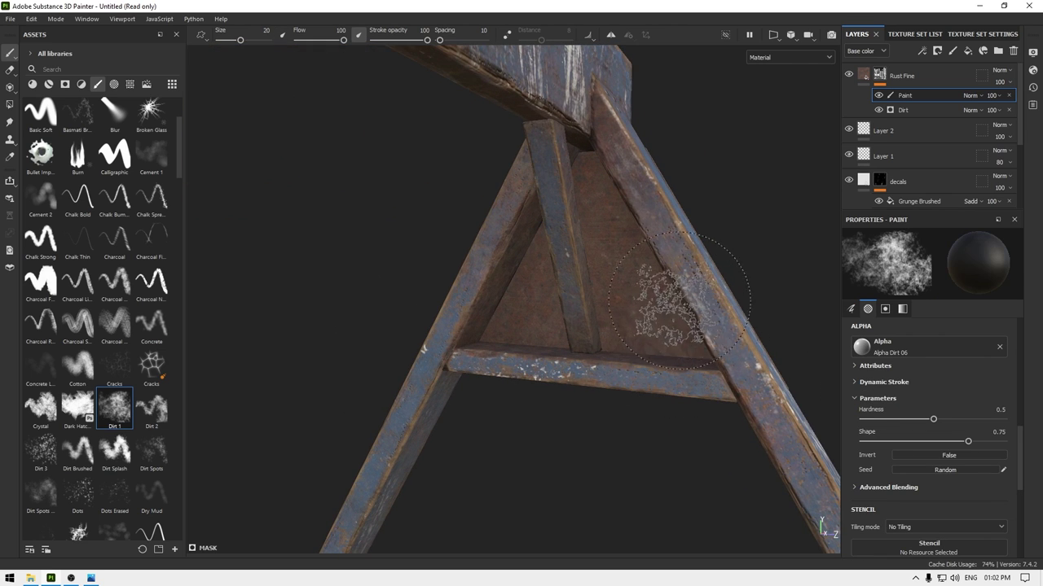
pyautogui.moveTo(646, 288)
pyautogui.mouseDown()
pyautogui.moveTo(601, 303)
pyautogui.moveTo(616, 230)
pyautogui.mouseUp()
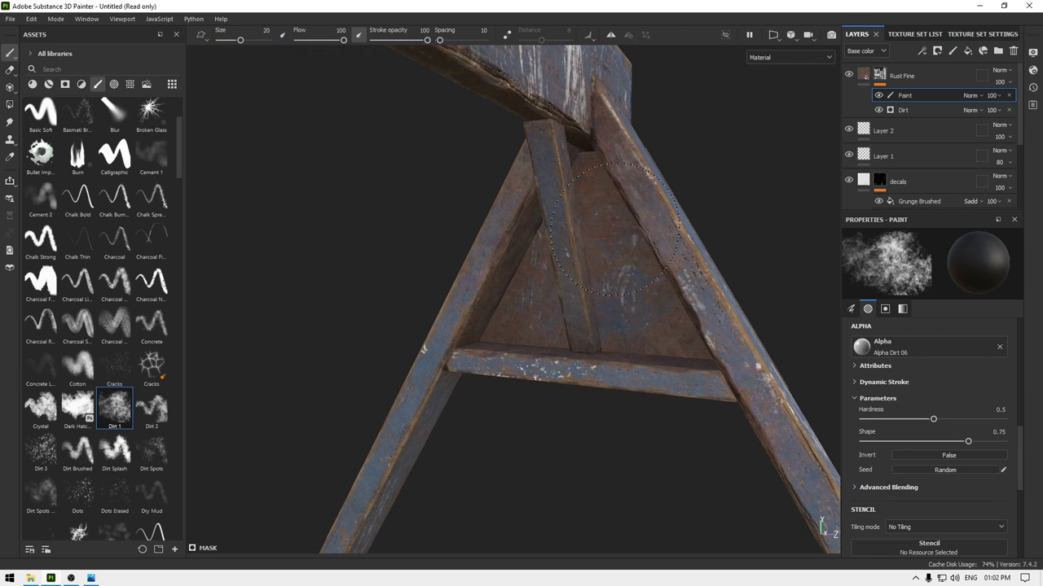
pyautogui.moveTo(605, 193); pyautogui.dragTo(576, 285)
pyautogui.moveTo(611, 183); pyautogui.dragTo(575, 302)
pyautogui.moveTo(566, 314)
pyautogui.keyDown('alt'); pyautogui.mouseDown()
pyautogui.moveTo(447, 342)
pyautogui.moveTo(291, 337)
pyautogui.moveTo(524, 361)
pyautogui.moveTo(505, 384)
pyautogui.moveTo(601, 421)
pyautogui.moveTo(654, 263)
pyautogui.mouseUp(); pyautogui.keyUp('alt')
pyautogui.moveTo(685, 440)
pyautogui.keyDown('alt'); pyautogui.mouseDown()
pyautogui.moveTo(721, 380)
pyautogui.moveTo(631, 374)
pyautogui.moveTo(663, 315)
pyautogui.moveTo(577, 343)
pyautogui.moveTo(601, 232)
pyautogui.mouseUp(); pyautogui.keyUp('alt')
pyautogui.click(707, 381)
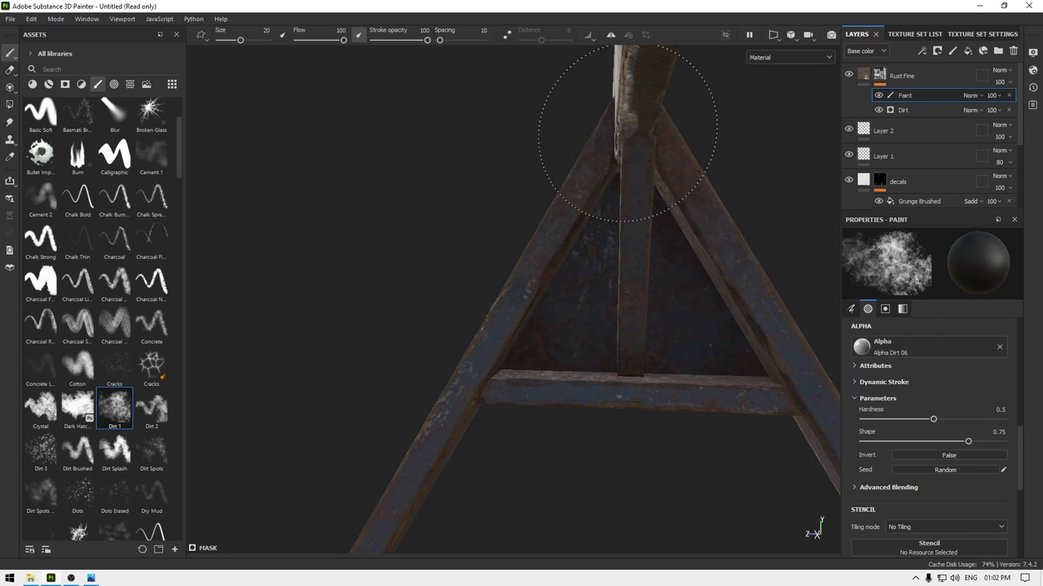
# Examine the rust on the end frames and front beam from several angles.
pyautogui.keyDown('alt'); pyautogui.moveTo(617, 198); pyautogui.dragTo(709, 268); pyautogui.keyUp('alt')
pyautogui.keyDown('alt'); pyautogui.moveTo(709, 268); pyautogui.dragTo(615, 244, button='right'); pyautogui.keyUp('alt')
pyautogui.keyDown('alt'); pyautogui.moveTo(627, 359); pyautogui.dragTo(521, 387); pyautogui.keyUp('alt')
pyautogui.keyDown('alt'); pyautogui.moveTo(509, 378); pyautogui.dragTo(512, 198, button='right'); pyautogui.keyUp('alt')
pyautogui.keyDown('alt'); pyautogui.moveTo(529, 371); pyautogui.dragTo(633, 361); pyautogui.keyUp('alt')
pyautogui.keyDown('alt'); pyautogui.moveTo(652, 391); pyautogui.dragTo(685, 492, button='right'); pyautogui.keyUp('alt')
pyautogui.keyDown('alt'); pyautogui.moveTo(615, 456); pyautogui.dragTo(667, 439); pyautogui.keyUp('alt')
pyautogui.keyDown('alt'); pyautogui.moveTo(666, 438); pyautogui.dragTo(687, 465, button='right'); pyautogui.keyUp('alt')
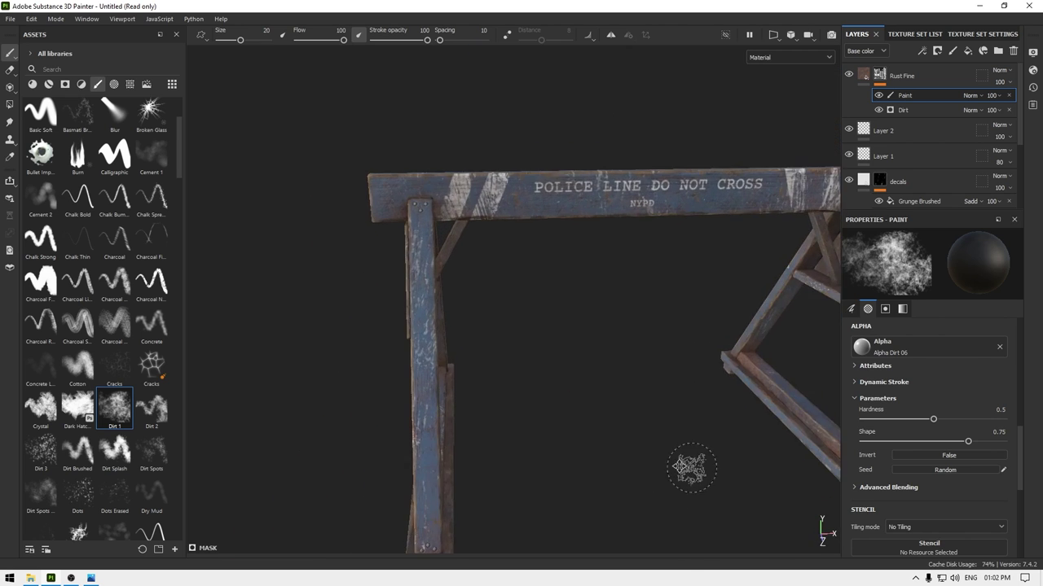
pyautogui.keyDown('alt'); pyautogui.moveTo(686, 465); pyautogui.dragTo(591, 500); pyautogui.keyUp('alt')
# Lower the Rust Fine layer's opacity to 90.
pyautogui.click(1003, 83)
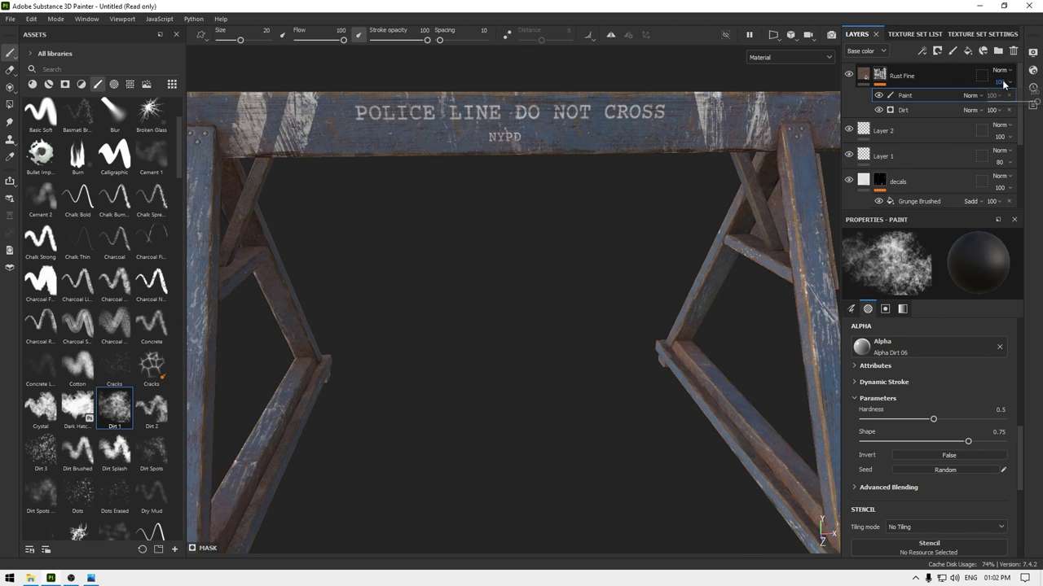
pyautogui.moveTo(1036, 102)
pyautogui.mouseDown()
pyautogui.moveTo(997, 106)
pyautogui.moveTo(1028, 108)
pyautogui.mouseUp()
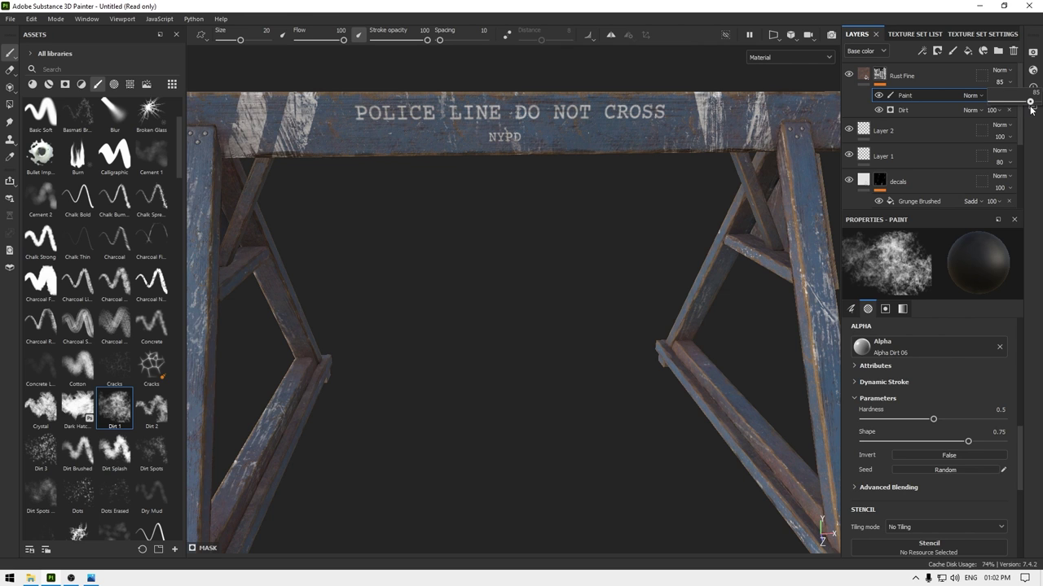
pyautogui.scroll(-3, 668, 155)
pyautogui.keyDown('alt'); pyautogui.moveTo(664, 159); pyautogui.dragTo(670, 182); pyautogui.keyUp('alt')
pyautogui.scroll(2, 671, 182)
pyautogui.click(1009, 82)
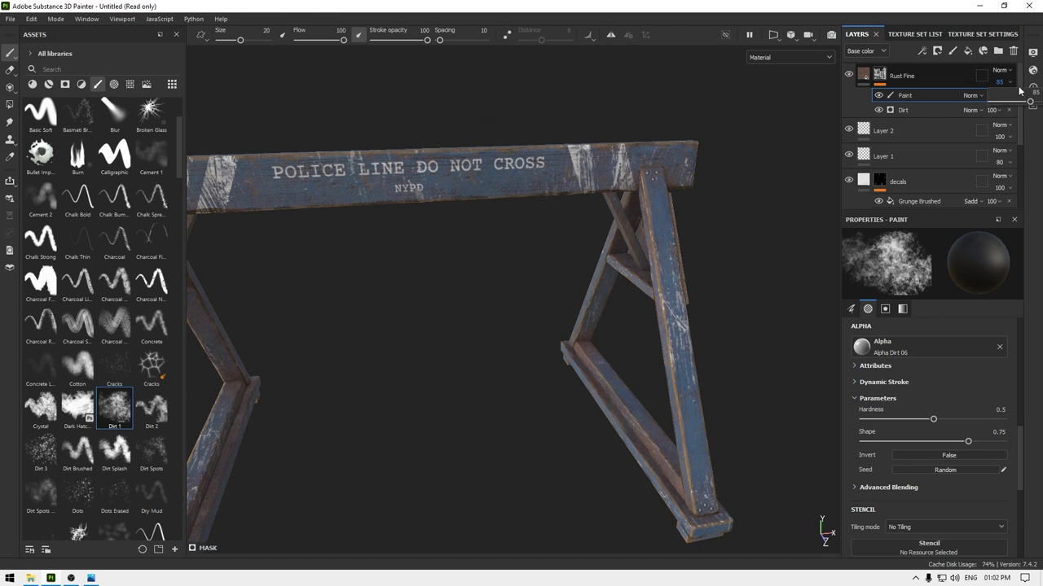
pyautogui.moveTo(1029, 101); pyautogui.dragTo(1033, 101)
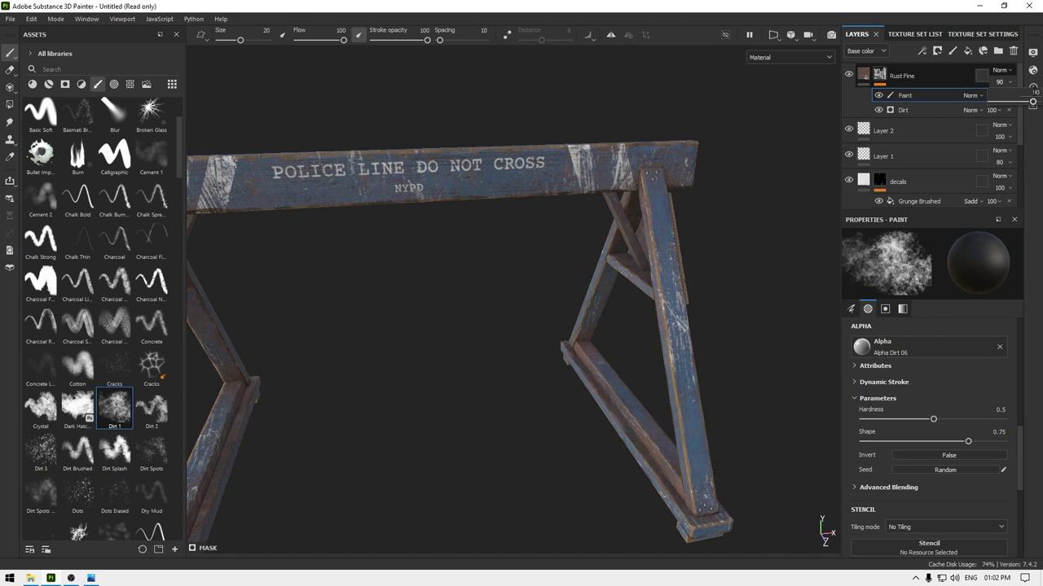
# Examine the overall weathering of the barricade up close and as a whole.
pyautogui.keyDown('alt'); pyautogui.moveTo(562, 244); pyautogui.dragTo(495, 328); pyautogui.keyUp('alt')
pyautogui.scroll(-3, 495, 329)
pyautogui.scroll(3, 484, 209)
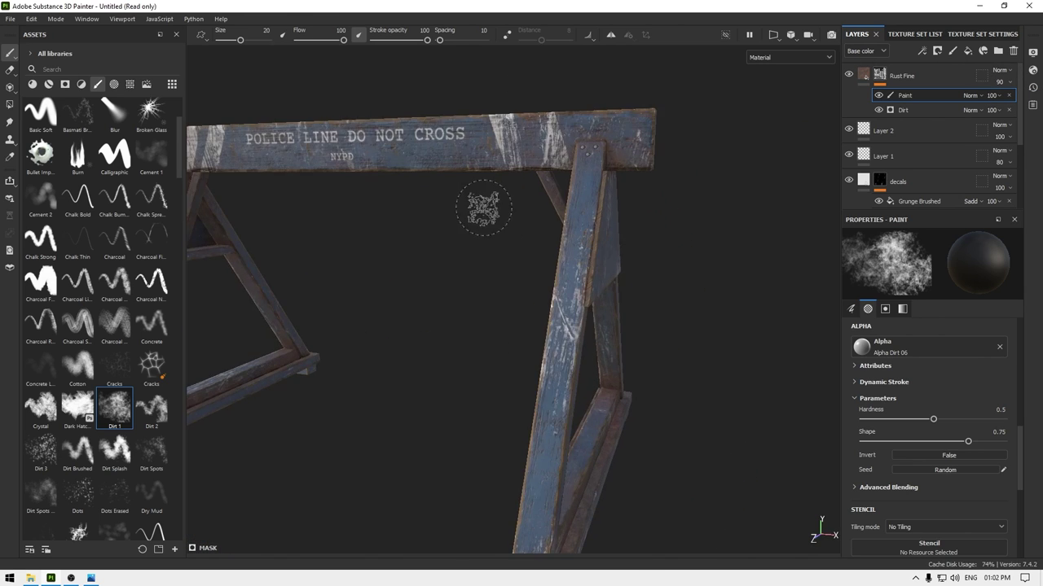
pyautogui.keyDown('alt'); pyautogui.moveTo(484, 209); pyautogui.dragTo(720, 296, button='middle'); pyautogui.keyUp('alt')
pyautogui.scroll(3, 722, 413)
pyautogui.keyDown('alt'); pyautogui.moveTo(720, 310); pyautogui.dragTo(692, 313); pyautogui.keyUp('alt')
pyautogui.scroll(-3, 692, 312)
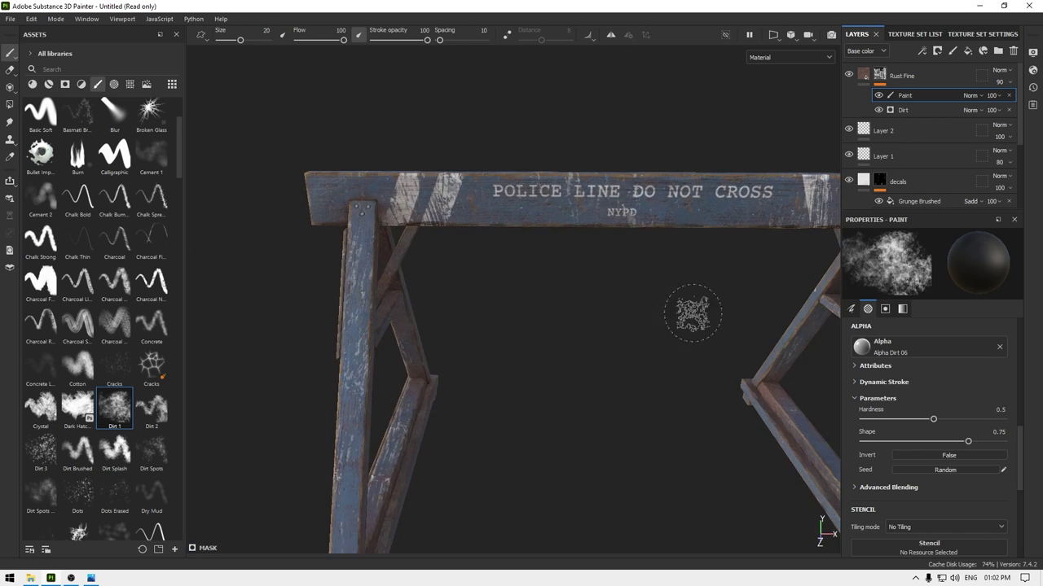
pyautogui.scroll(-3, 692, 312)
pyautogui.keyDown('alt'); pyautogui.moveTo(692, 312); pyautogui.dragTo(600, 277, button='middle'); pyautogui.keyUp('alt')
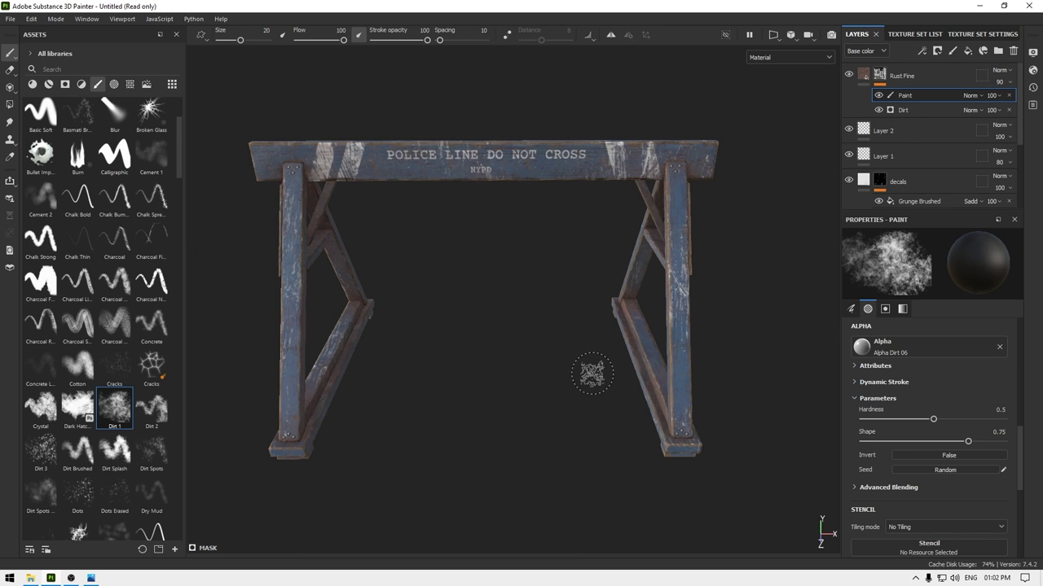
# Start the texture export and browse for its output directory to the images folder of the Police Barrier project on Work (E:).
pyautogui.click(20, 18)
pyautogui.click(49, 199)
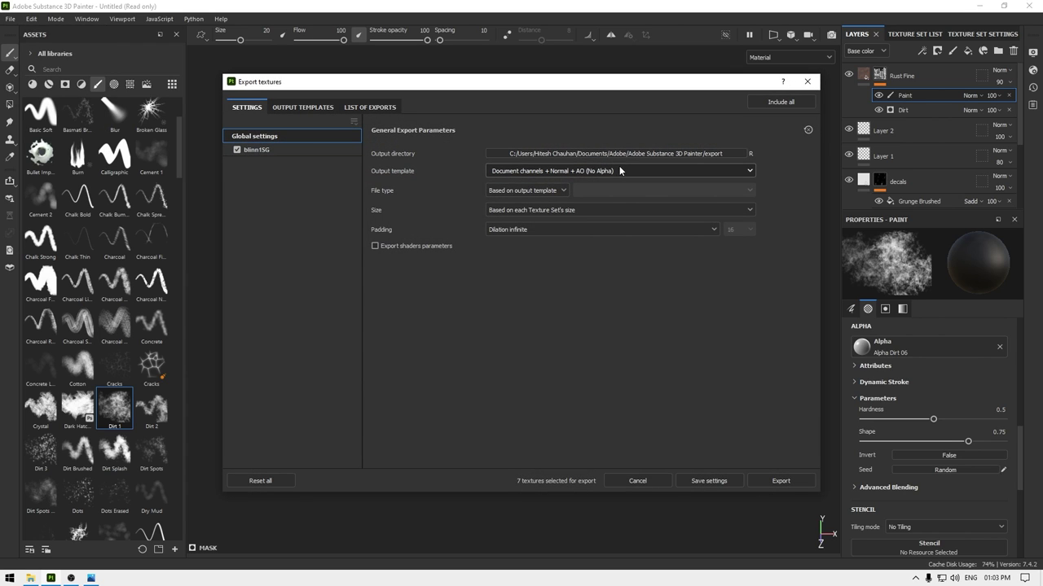
pyautogui.click(637, 154)
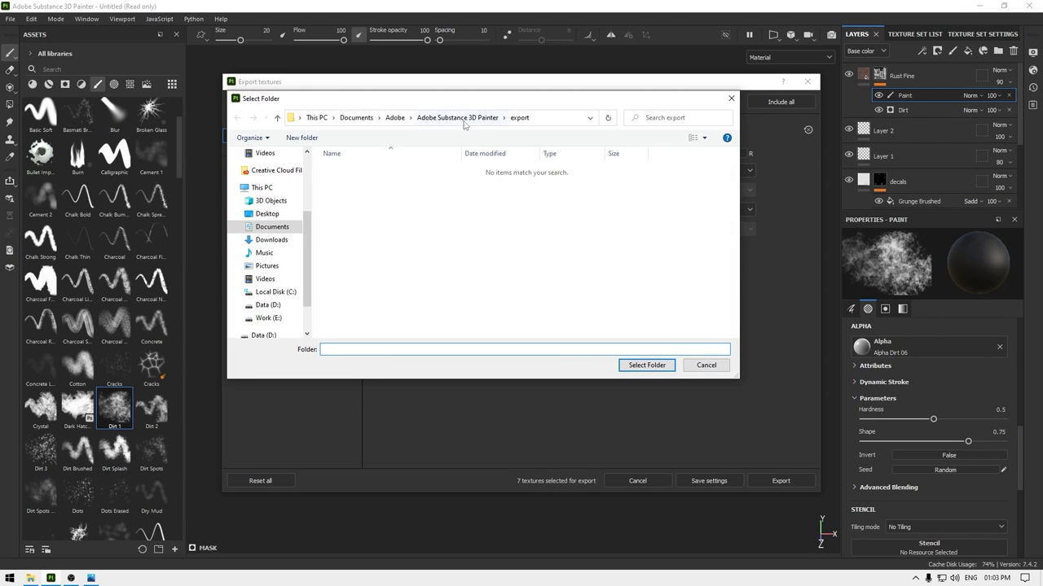
pyautogui.click(270, 318)
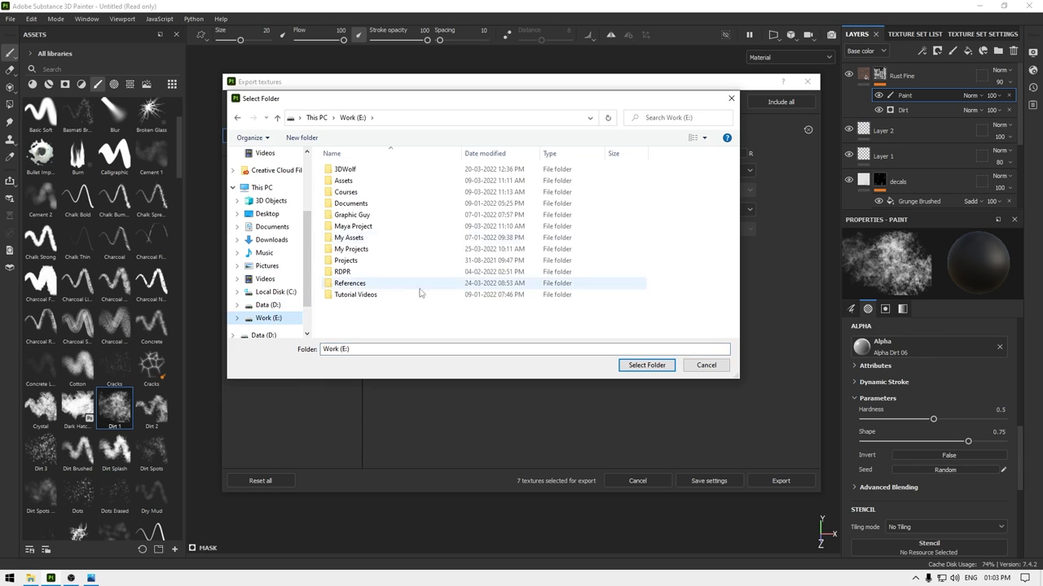
pyautogui.doubleClick(359, 248)
pyautogui.doubleClick(359, 226)
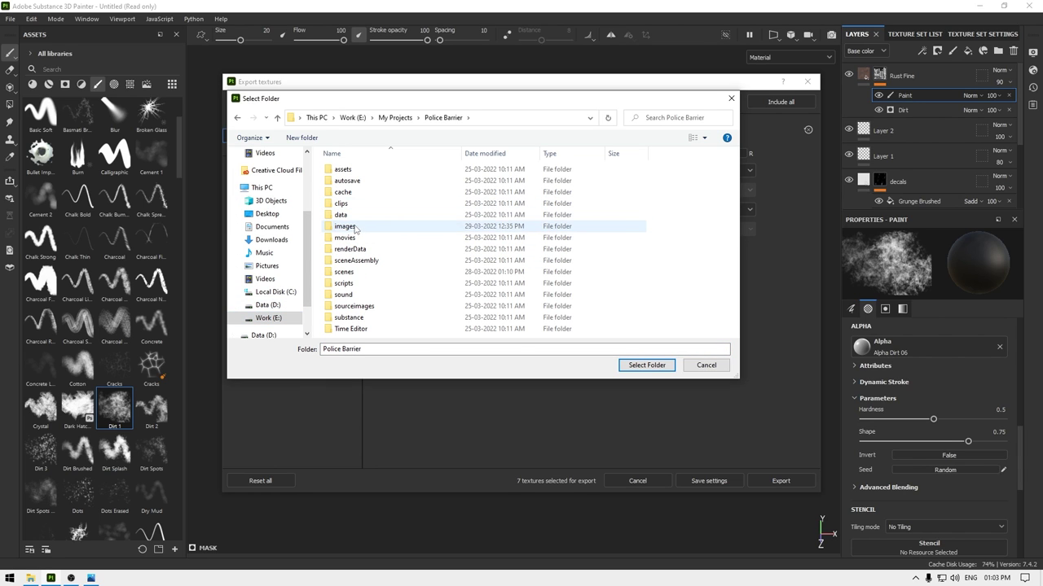
pyautogui.doubleClick(359, 226)
# Create a folder named textures inside images and choose it as the export output directory.
pyautogui.rightClick(536, 259)
pyautogui.write('w')
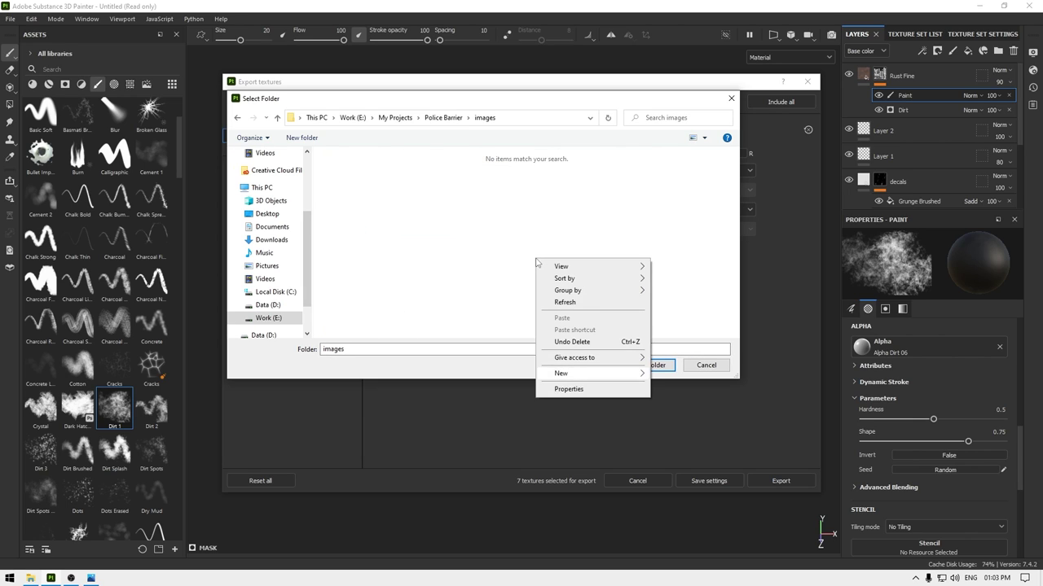
pyautogui.write('f')
pyautogui.write('textures')
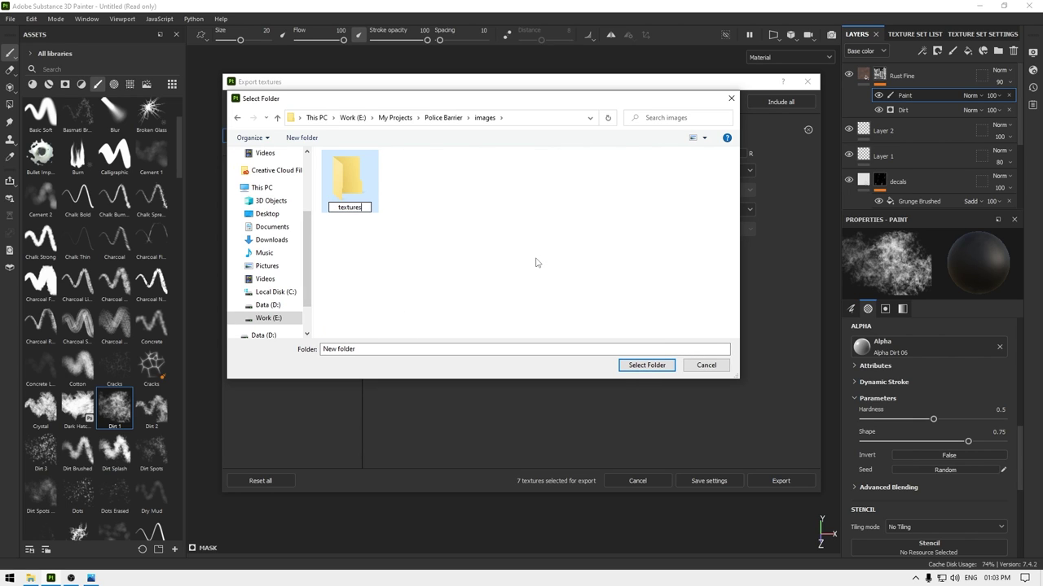
pyautogui.press('Return')
pyautogui.press('Return')
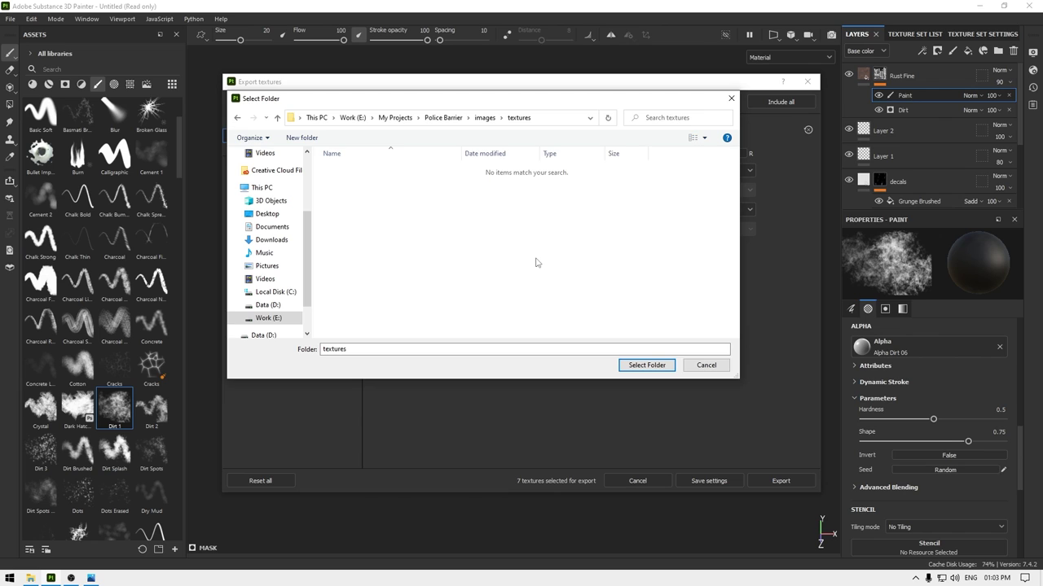
pyautogui.click(630, 366)
# Export the textures as targa files at size 4096 with the Document channels + Normal + AO (No Alpha) template, and close the export dialog.
pyautogui.click(606, 172)
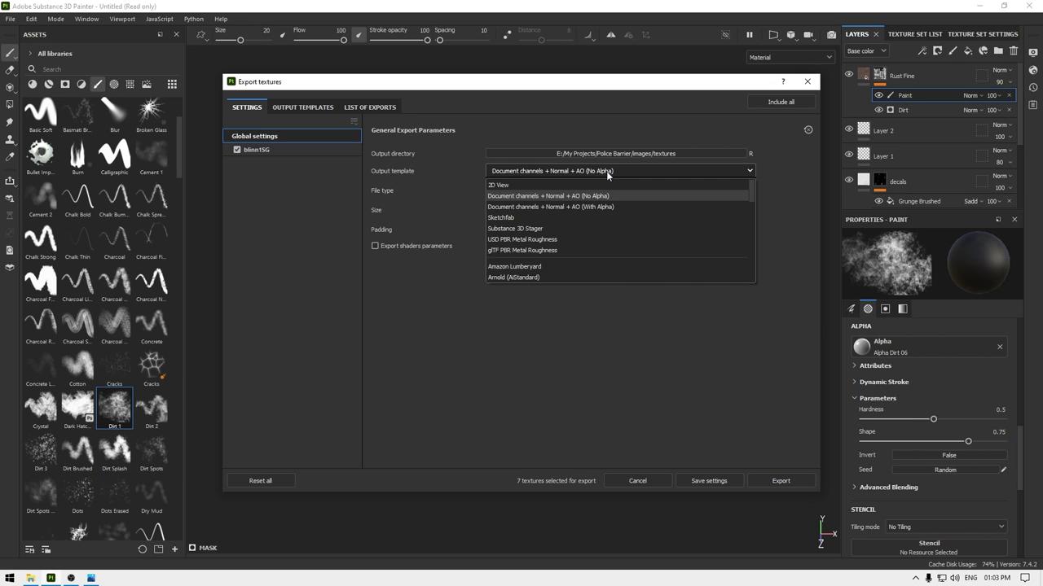
pyautogui.click(606, 171)
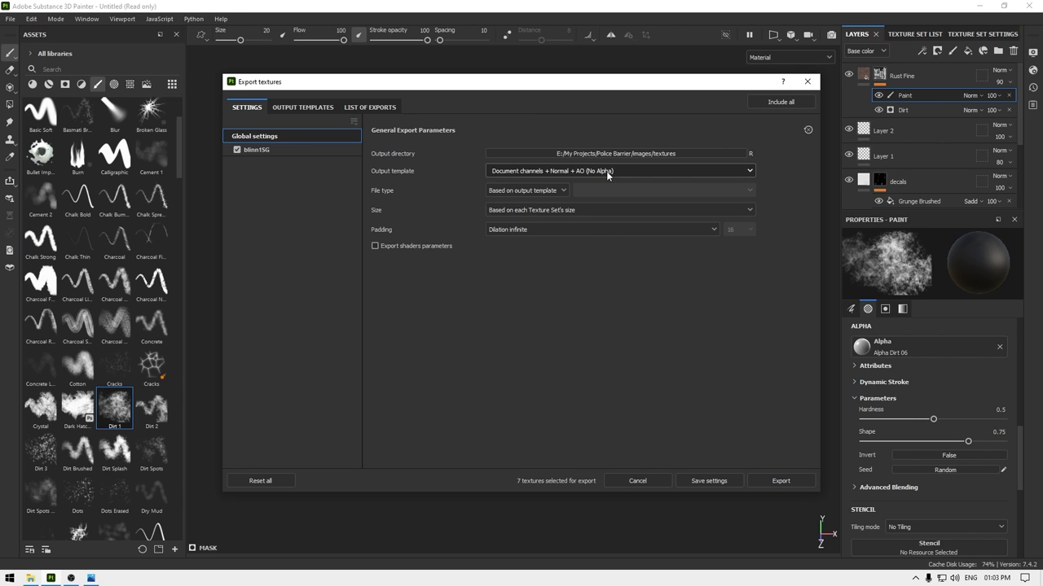
pyautogui.click(513, 190)
pyautogui.scroll(-3, 518, 269)
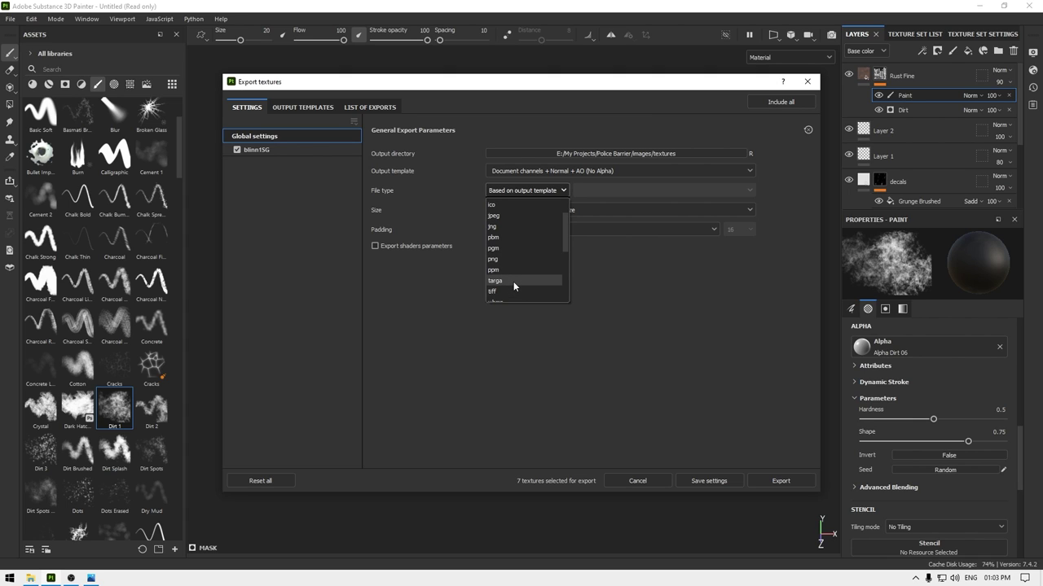
pyautogui.click(513, 281)
pyautogui.click(530, 209)
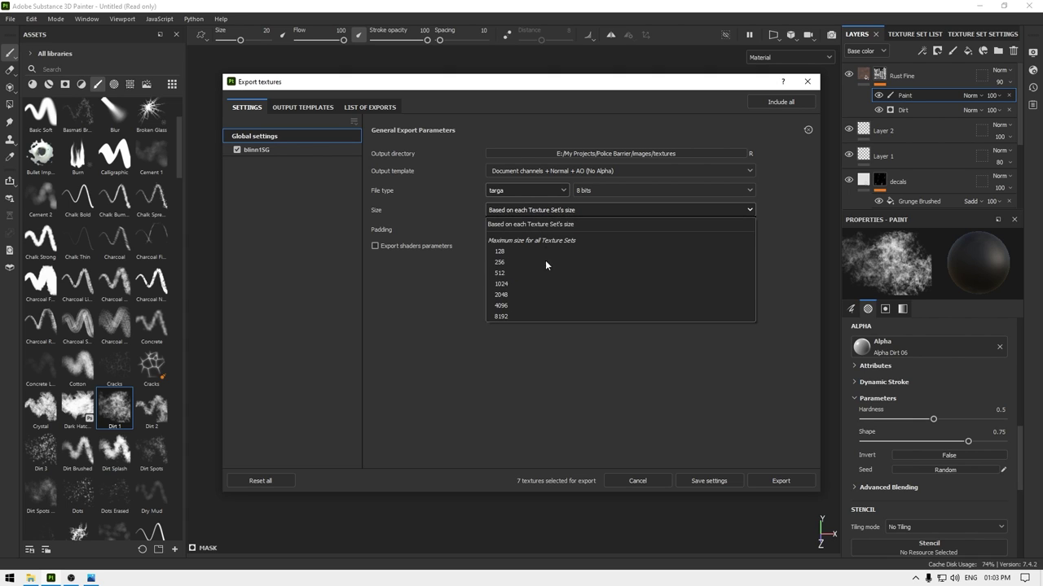
pyautogui.click(529, 302)
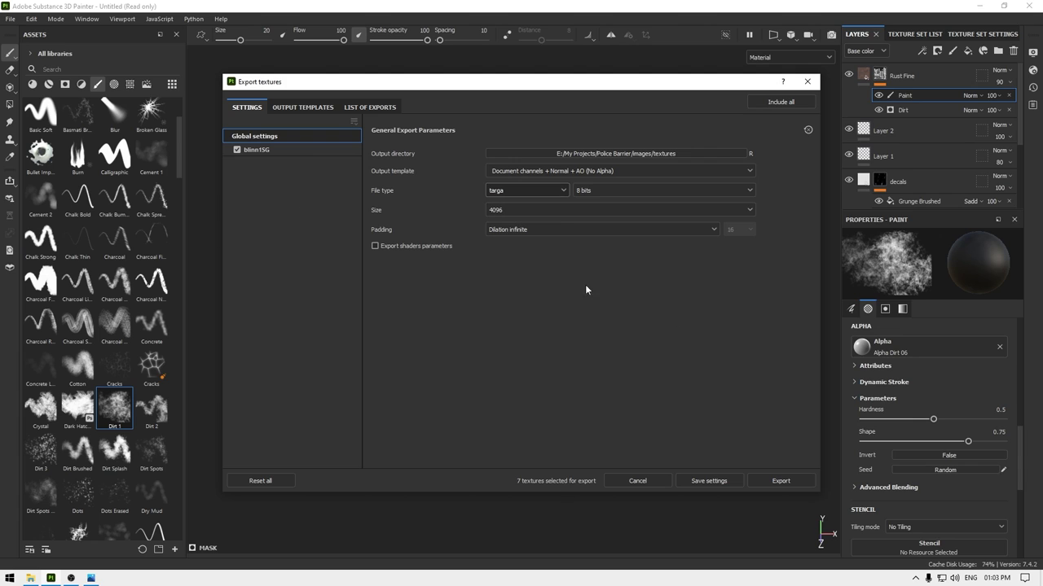
pyautogui.click(781, 481)
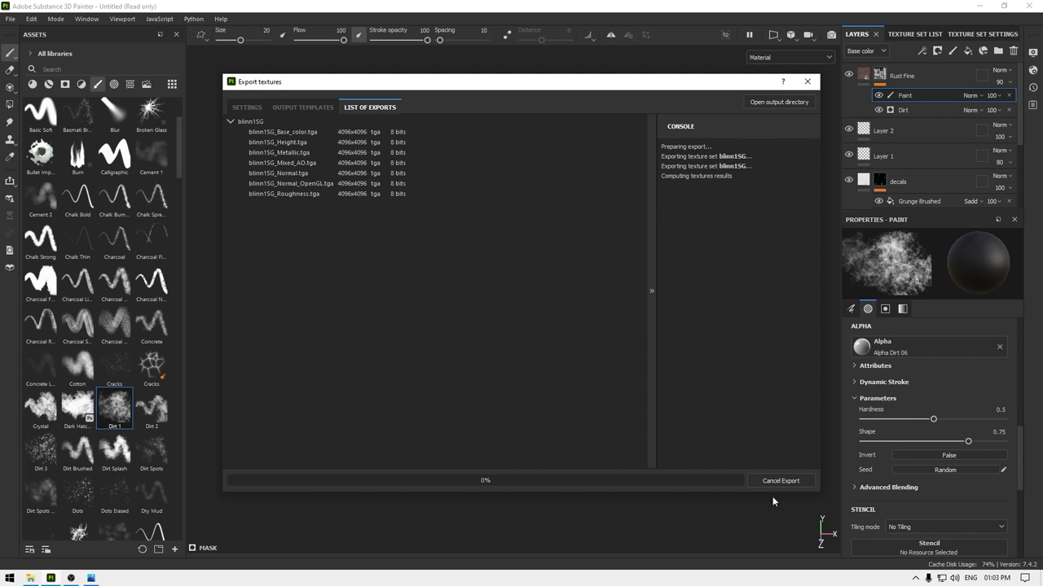
pyautogui.click(808, 81)
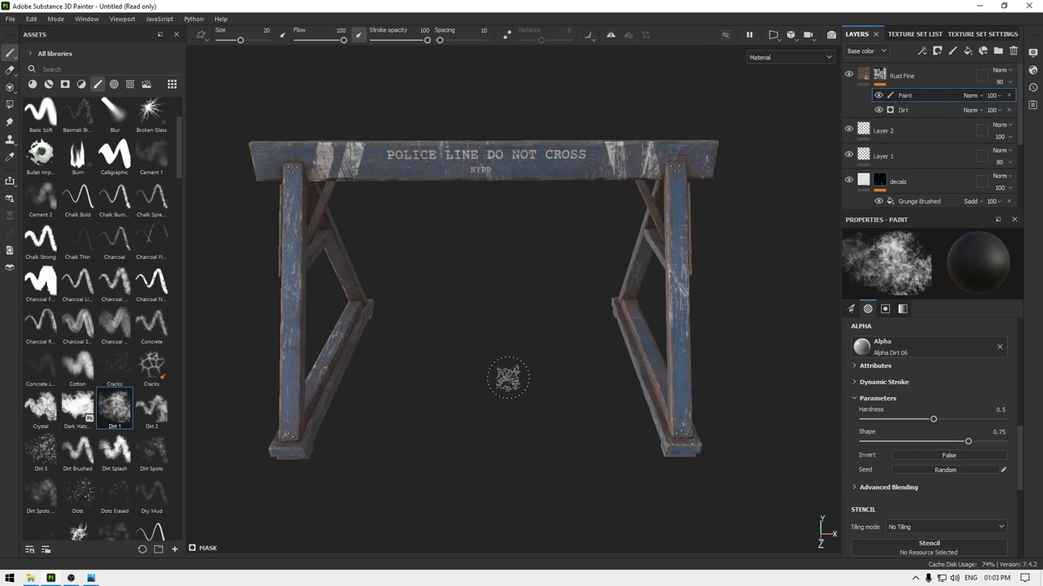
# Save the project as texturing in the Police Barrier project's scenes folder.
pyautogui.hotkey('ctrl', 's')
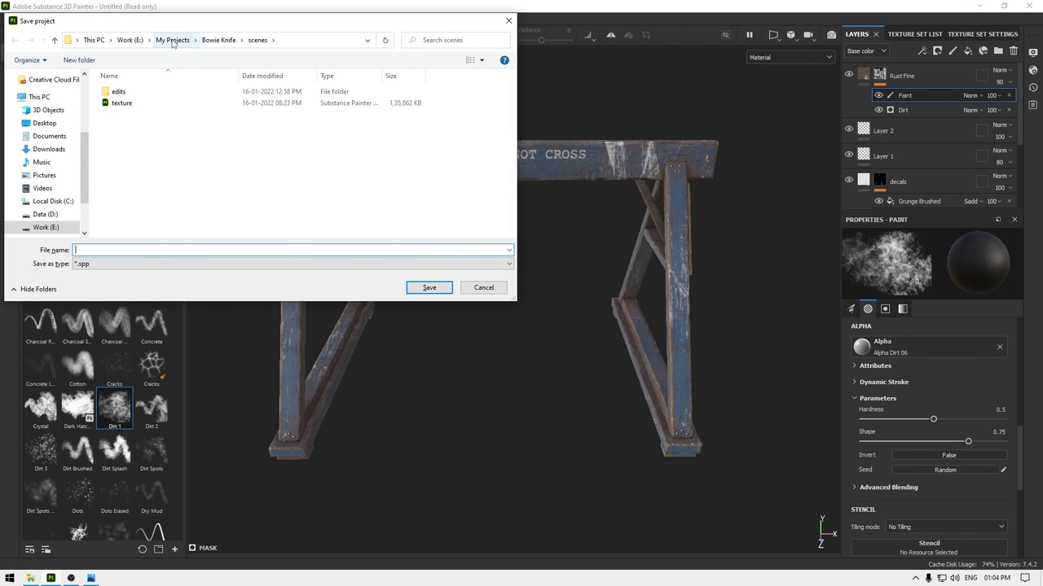
pyautogui.click(172, 41)
pyautogui.doubleClick(130, 149)
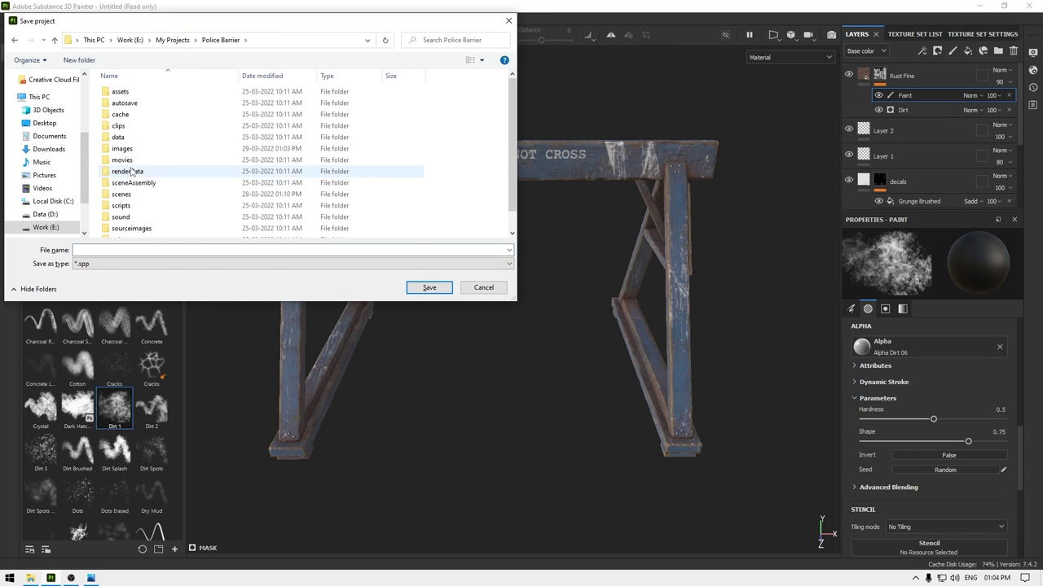
pyautogui.doubleClick(128, 193)
pyautogui.click(130, 249)
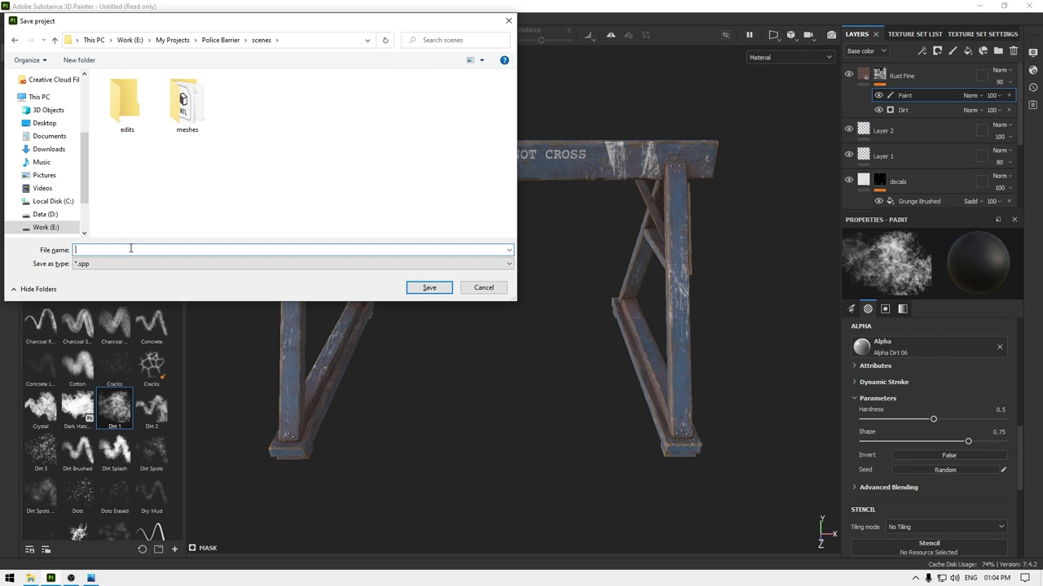
pyautogui.write('texturing')
pyautogui.press('Return')
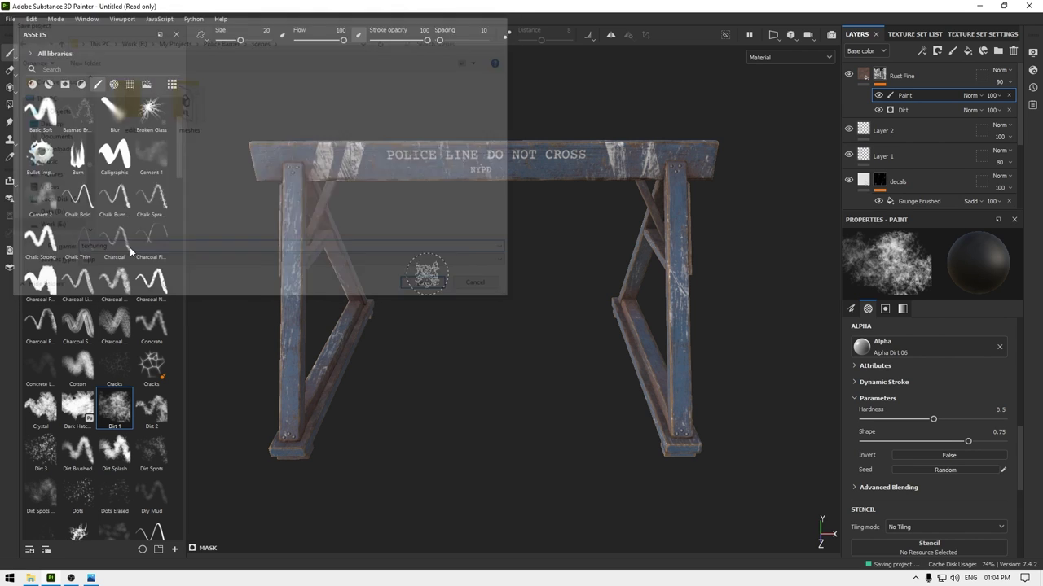
pyautogui.keyDown('alt'); pyautogui.moveTo(597, 331); pyautogui.dragTo(570, 285); pyautogui.keyUp('alt')
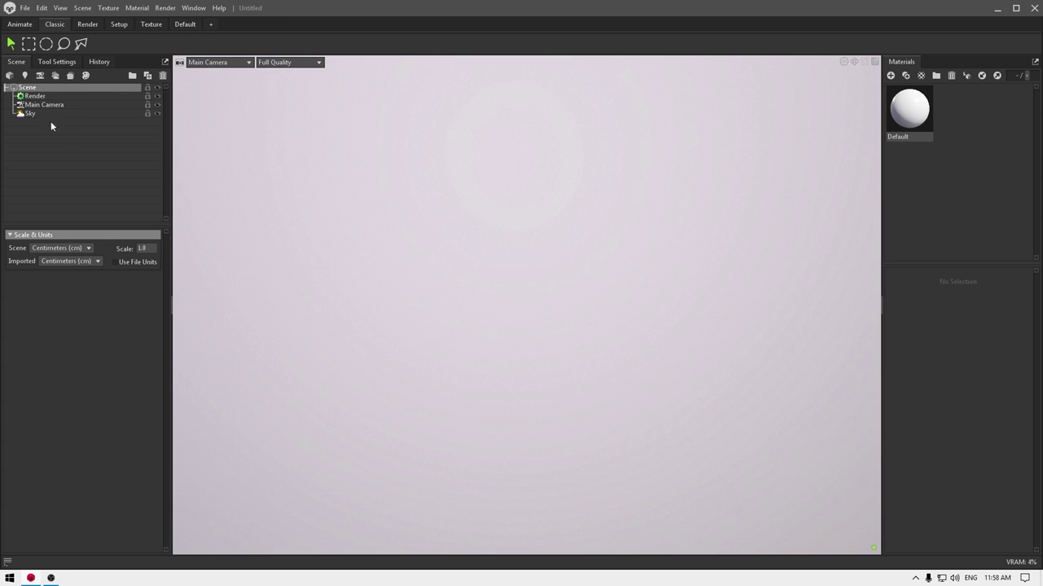
# Switch to Marmoset Toolbag and import the Barrier_low mesh from the Police Barrier project's scenes/meshes folder.
pyautogui.click(10, 77)
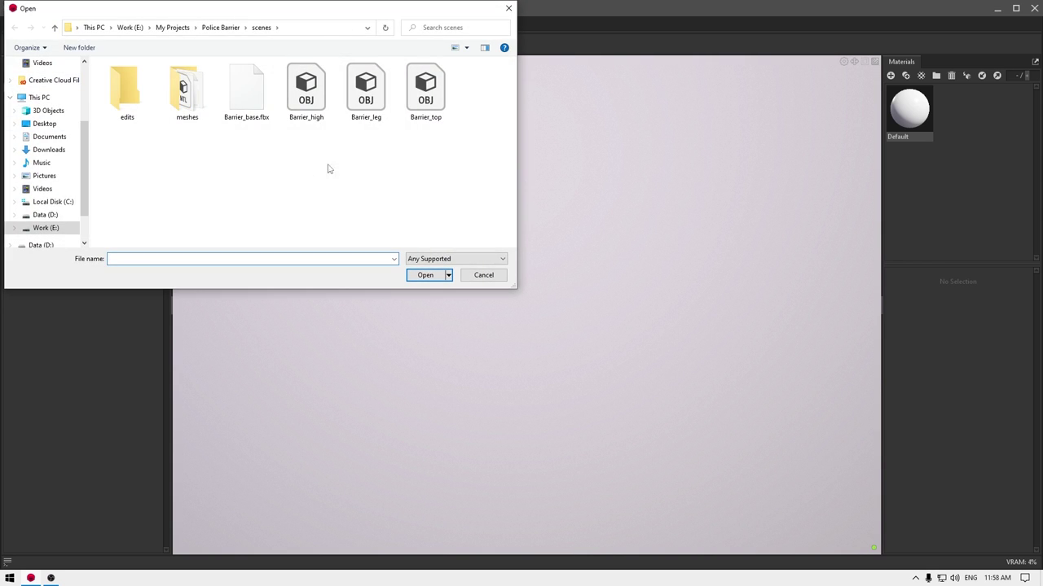
pyautogui.click(223, 28)
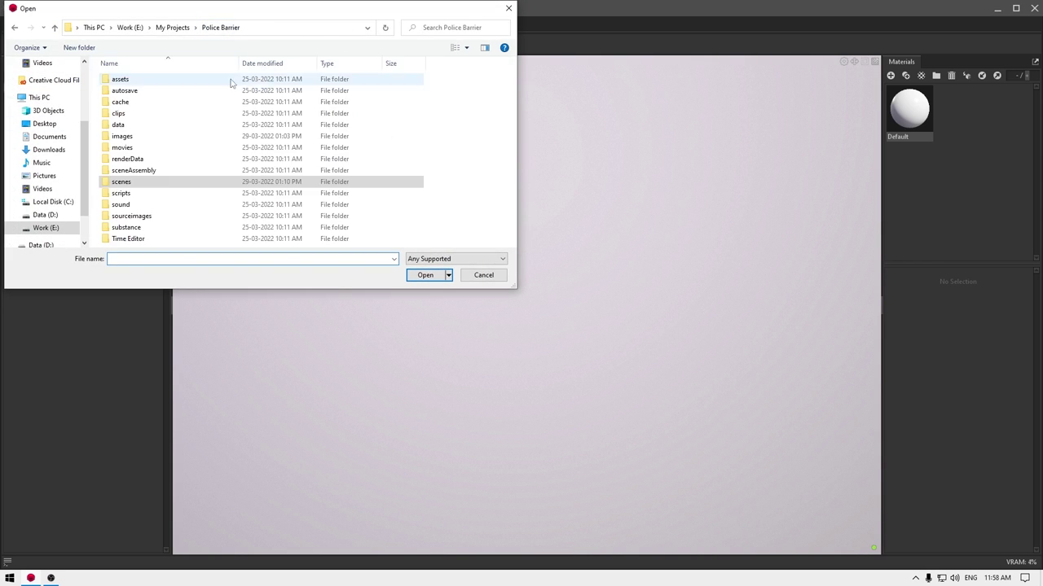
pyautogui.doubleClick(143, 183)
pyautogui.doubleClick(187, 90)
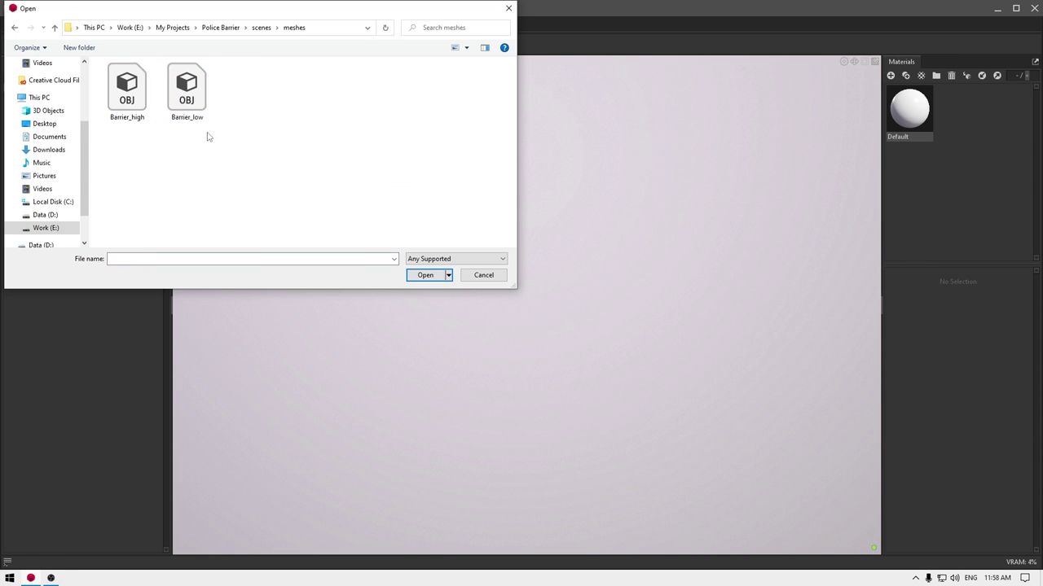
pyautogui.doubleClick(188, 91)
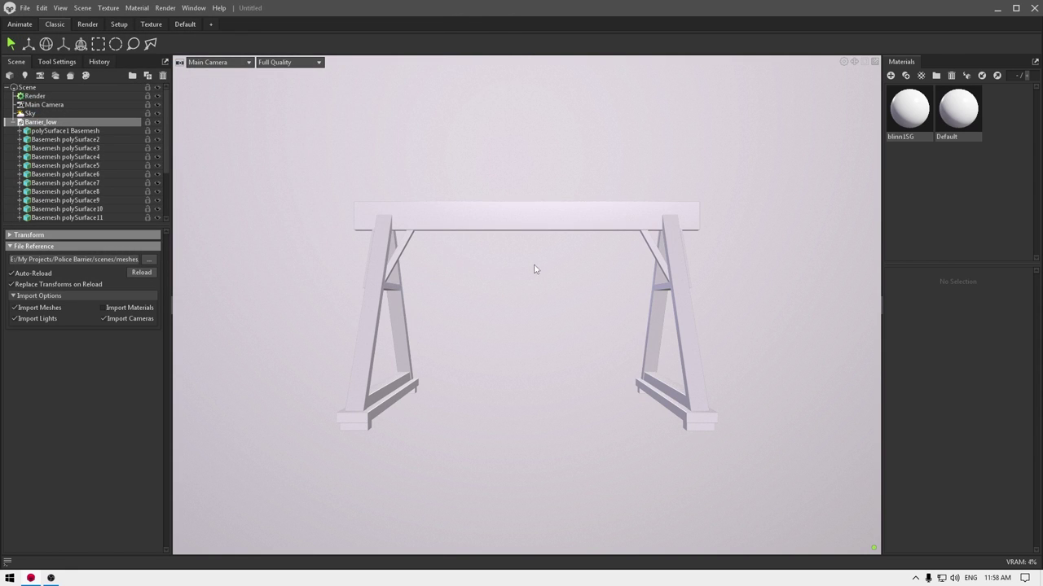
pyautogui.moveTo(535, 269); pyautogui.dragTo(533, 236)
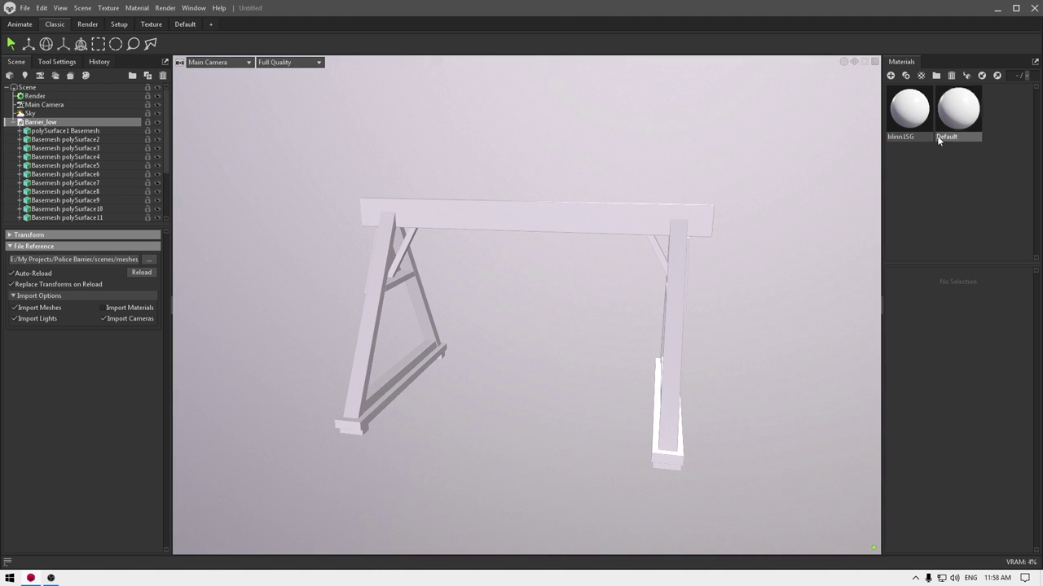
# Delete the imported blinn1SG material and create a new material named Barrier.
pyautogui.click(909, 108)
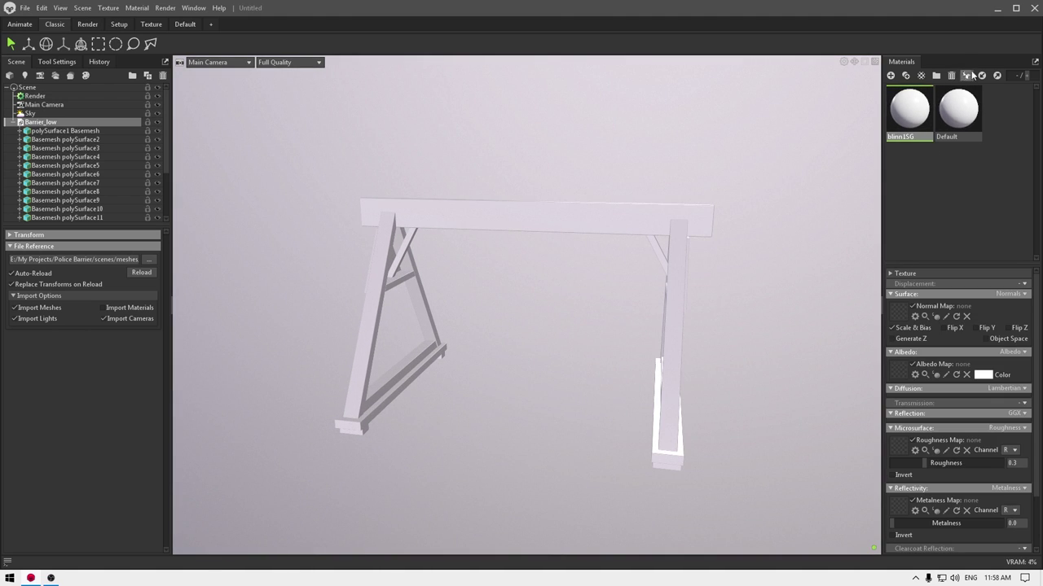
pyautogui.click(951, 75)
pyautogui.click(903, 103)
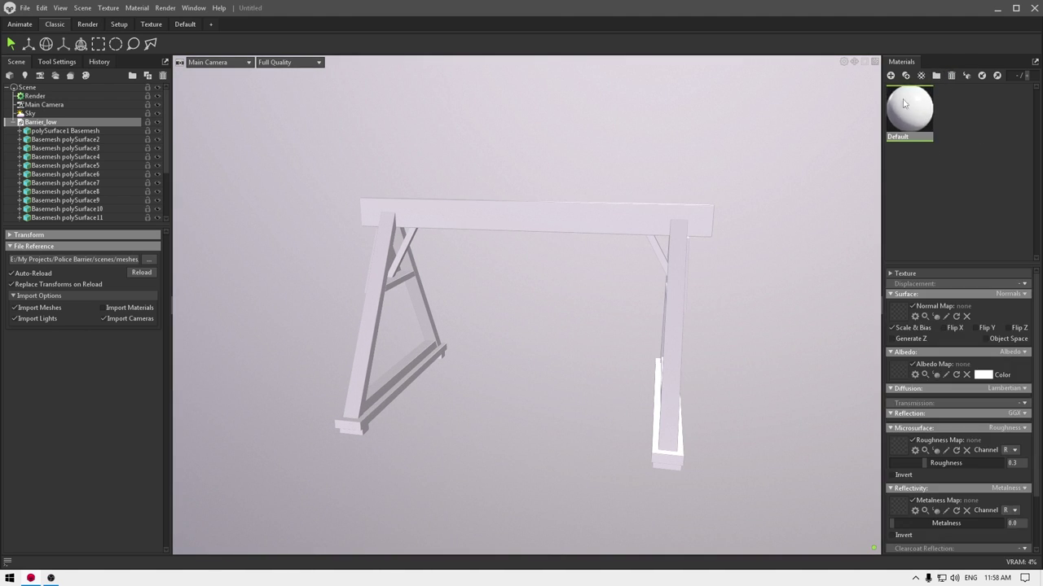
pyautogui.click(891, 75)
pyautogui.doubleClick(953, 137)
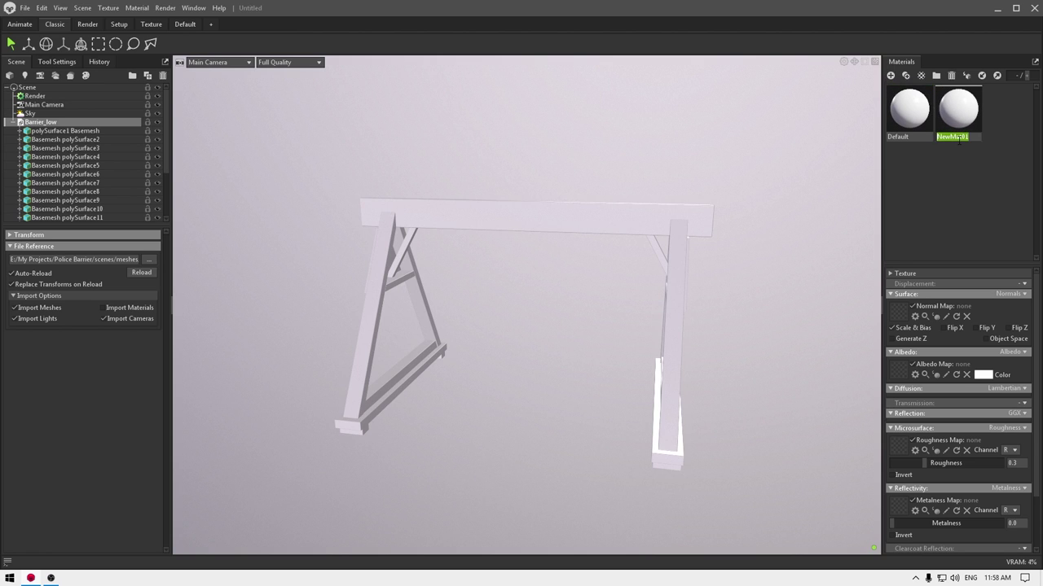
pyautogui.write('Barrier')
pyautogui.press('Return')
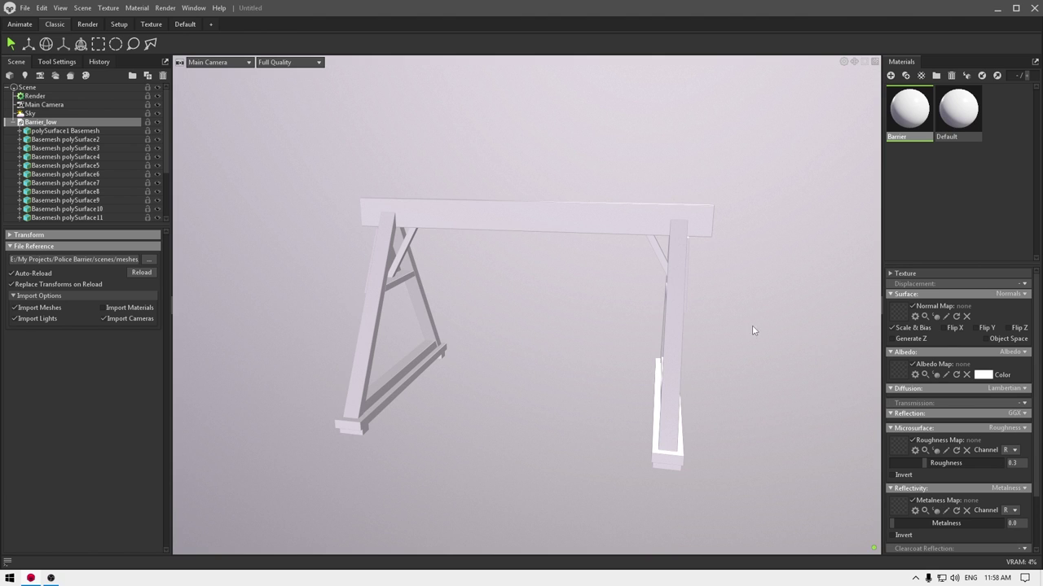
# Load blinn1SG_Normal_OpenGL from the images/textures folder as the Barrier material's normal map and check it on the model.
pyautogui.moveTo(752, 326); pyautogui.dragTo(736, 303)
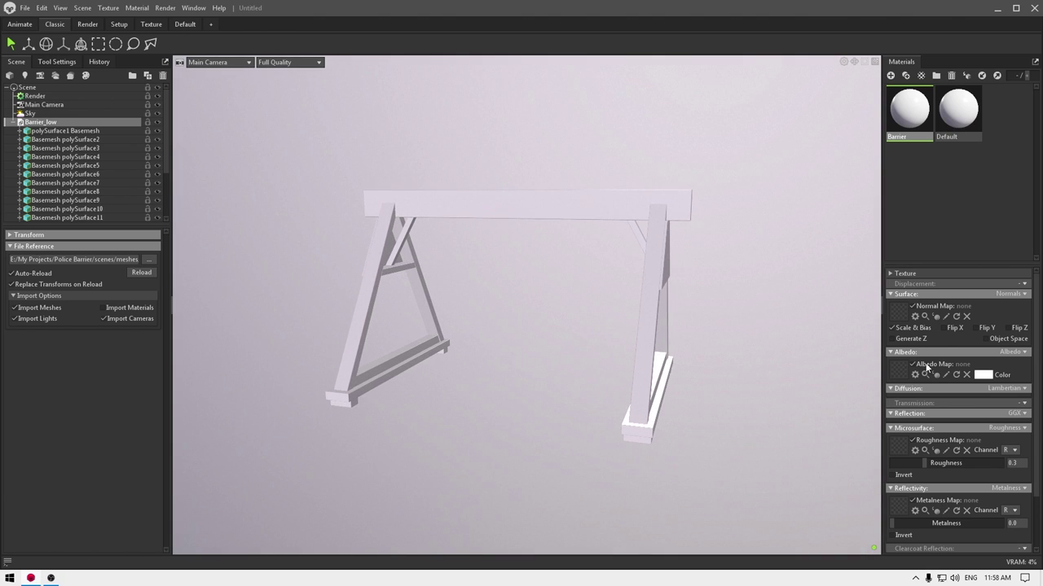
pyautogui.click(904, 316)
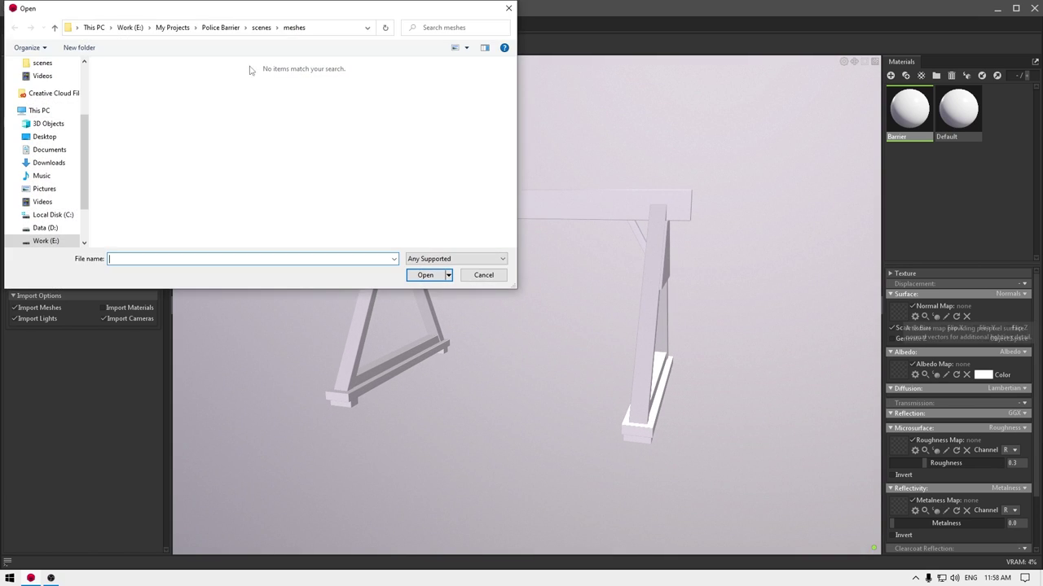
pyautogui.click(221, 28)
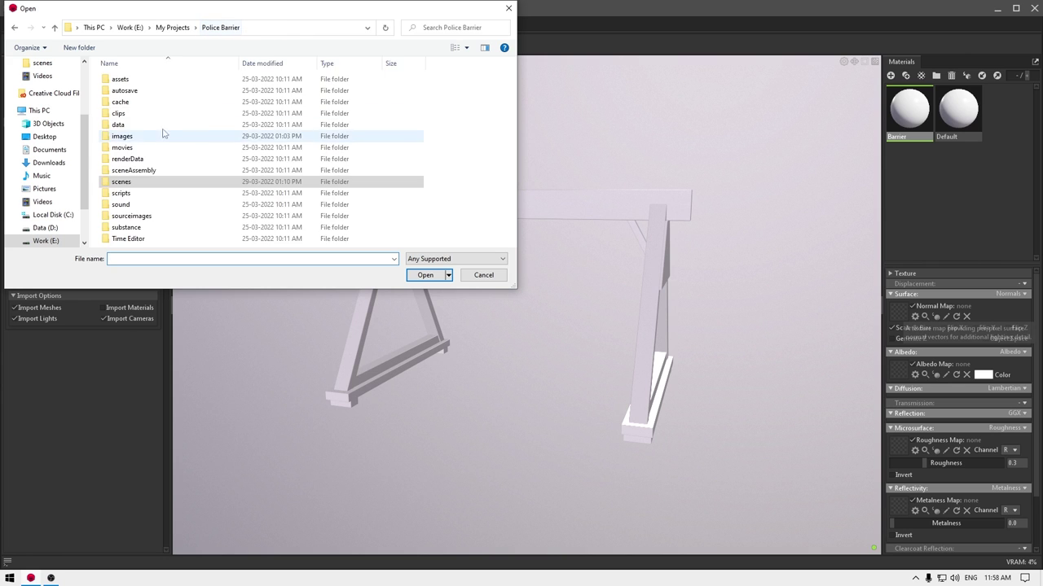
pyautogui.doubleClick(138, 132)
pyautogui.doubleClick(142, 91)
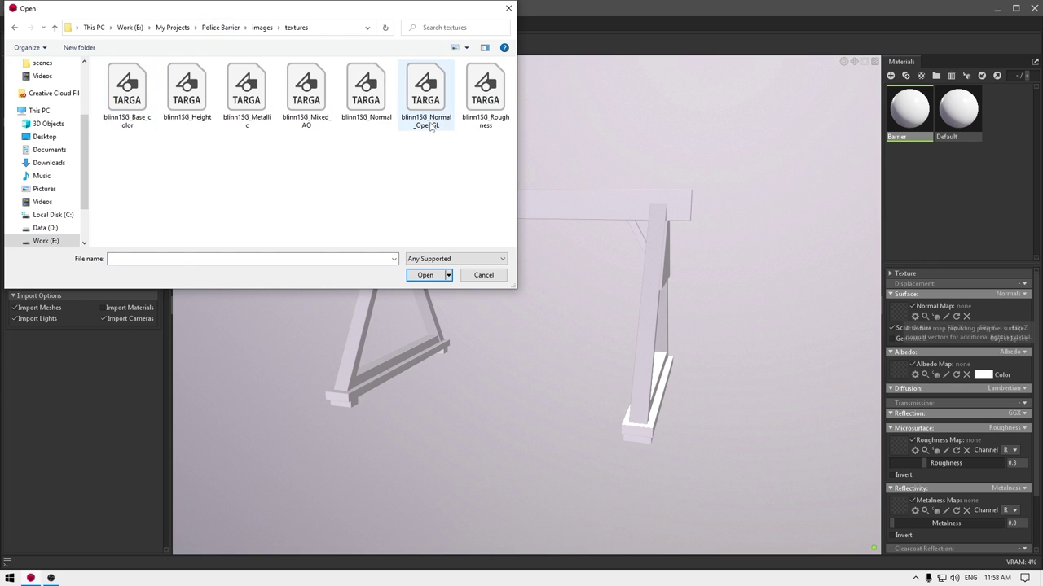
pyautogui.doubleClick(427, 98)
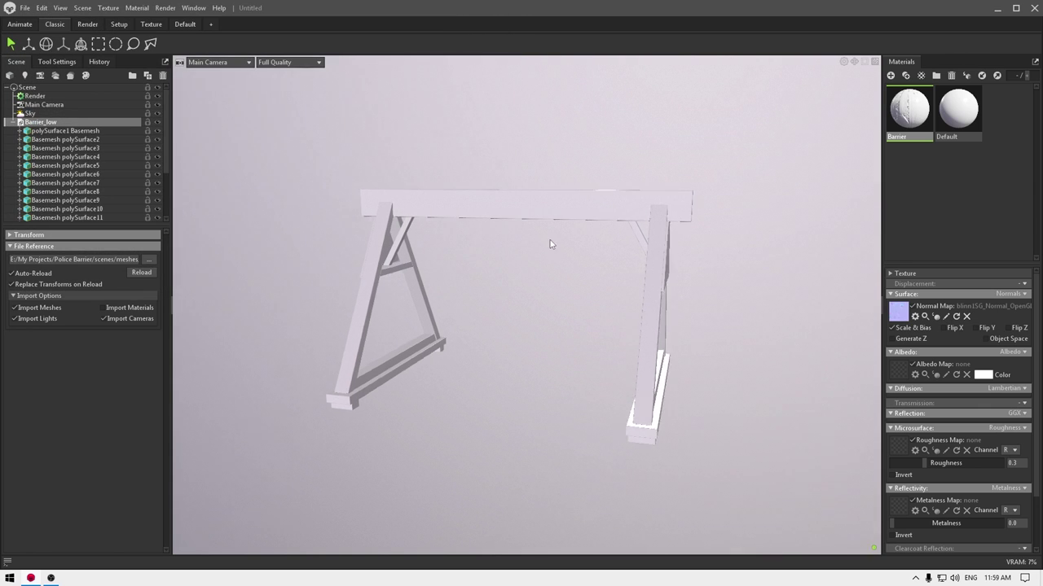
pyautogui.keyDown('alt'); pyautogui.moveTo(550, 240); pyautogui.dragTo(586, 203); pyautogui.keyUp('alt')
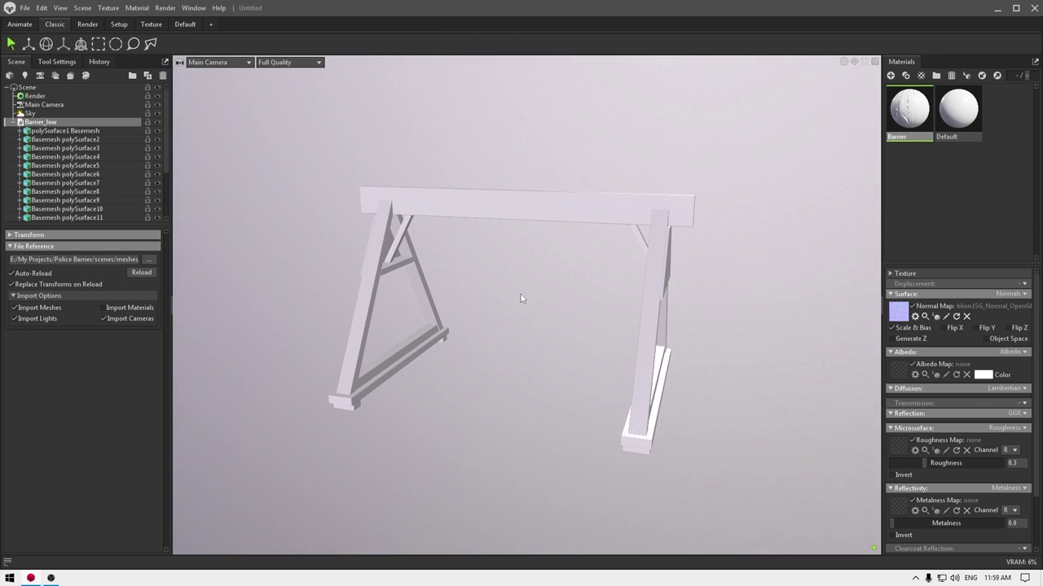
pyautogui.moveTo(521, 298); pyautogui.dragTo(507, 286)
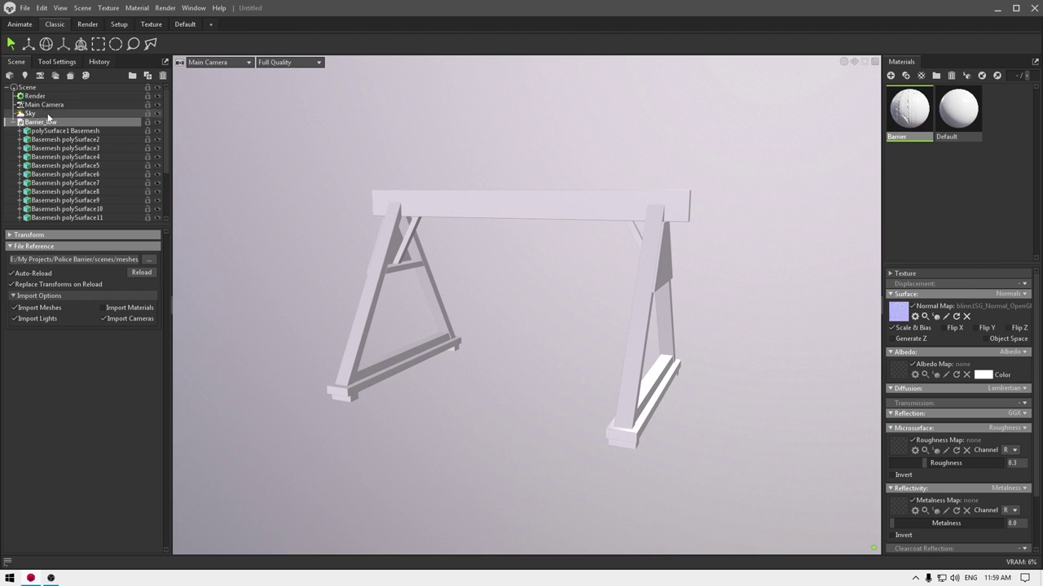
# Collapse the Barrier_low group and assign the Barrier material to the whole mesh.
pyautogui.click(10, 122)
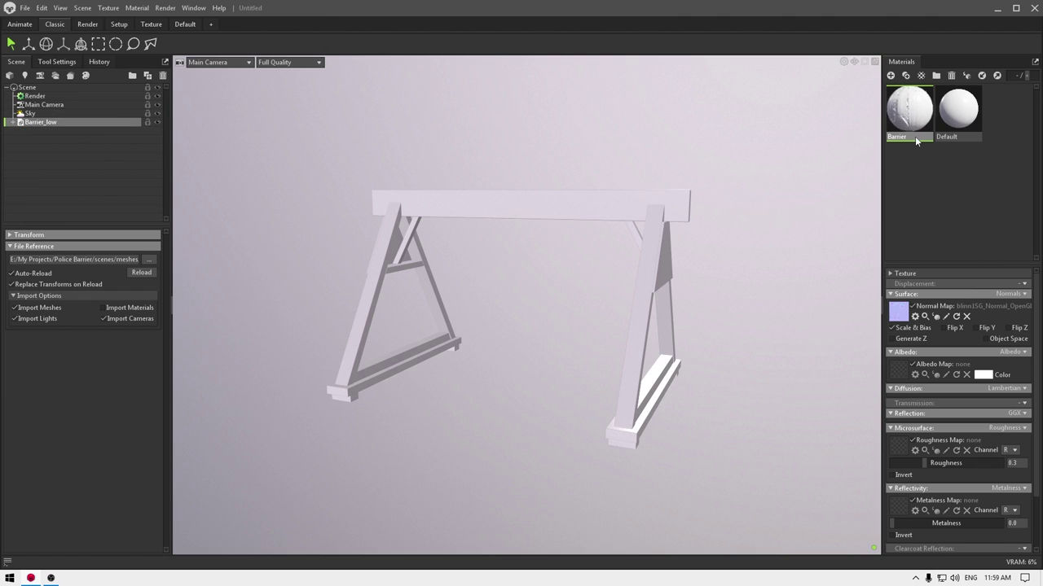
pyautogui.moveTo(913, 122); pyautogui.dragTo(63, 129)
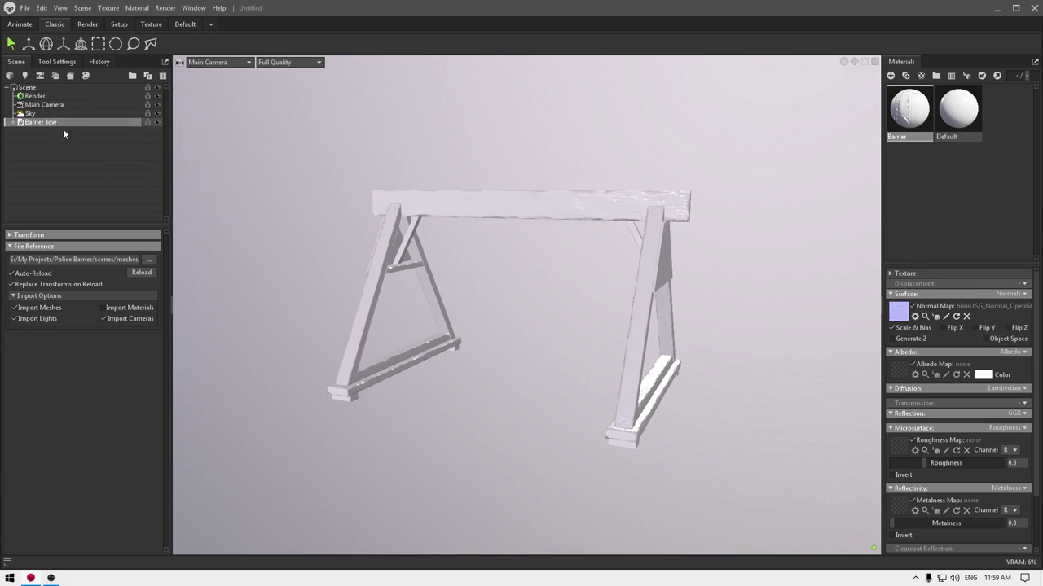
pyautogui.moveTo(668, 350); pyautogui.dragTo(702, 341)
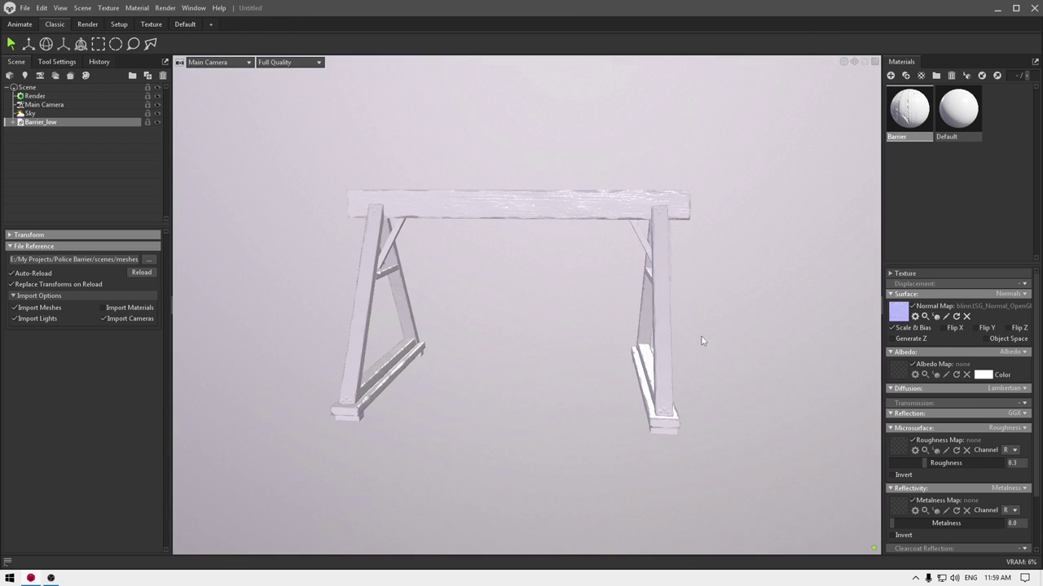
# Load blinn1SG_Base_color as the Barrier material's albedo map and blinn1SG_Roughness as its roughness map.
pyautogui.click(902, 373)
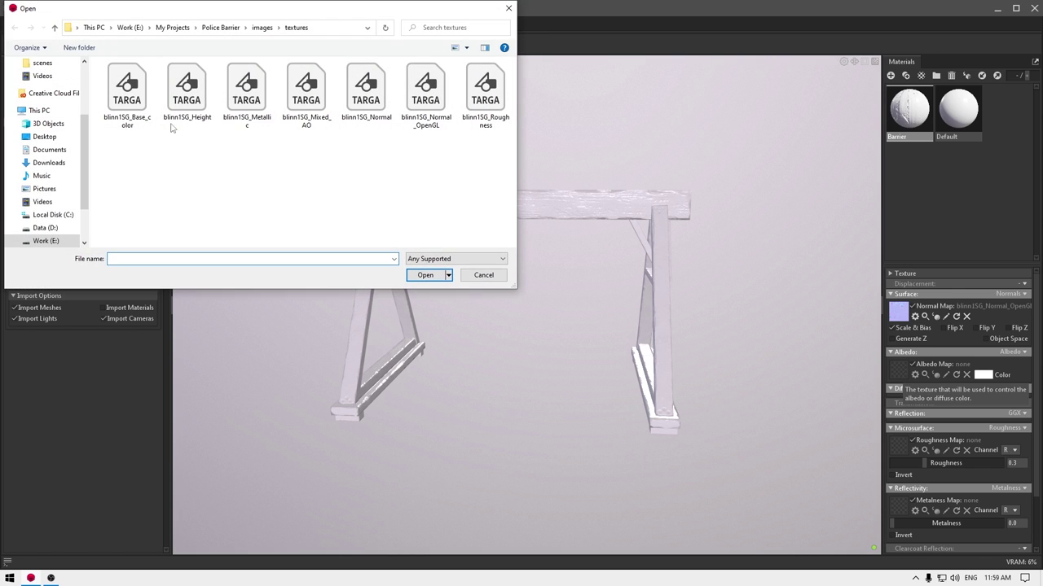
pyautogui.doubleClick(127, 92)
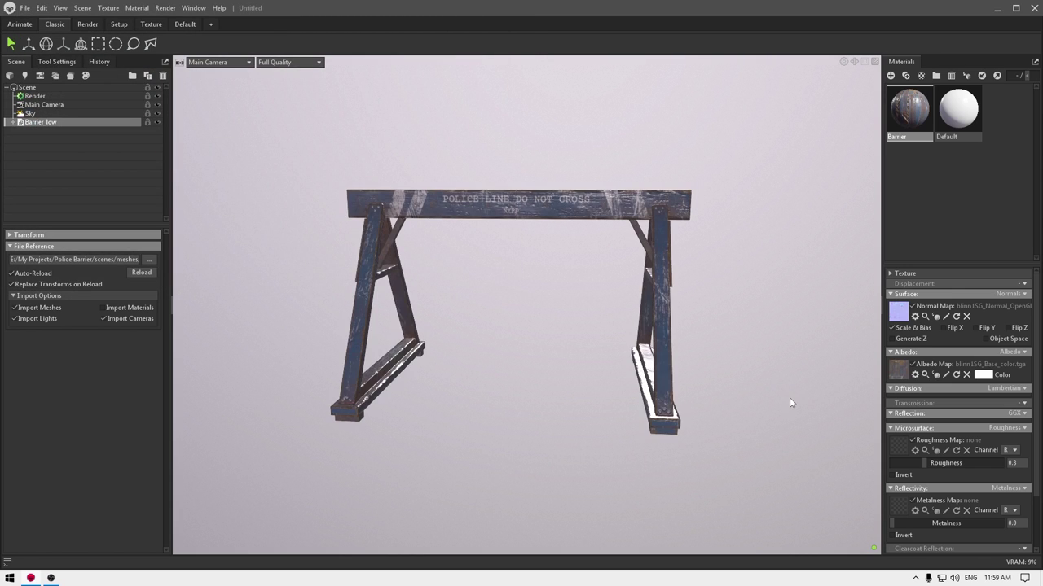
pyautogui.click(898, 446)
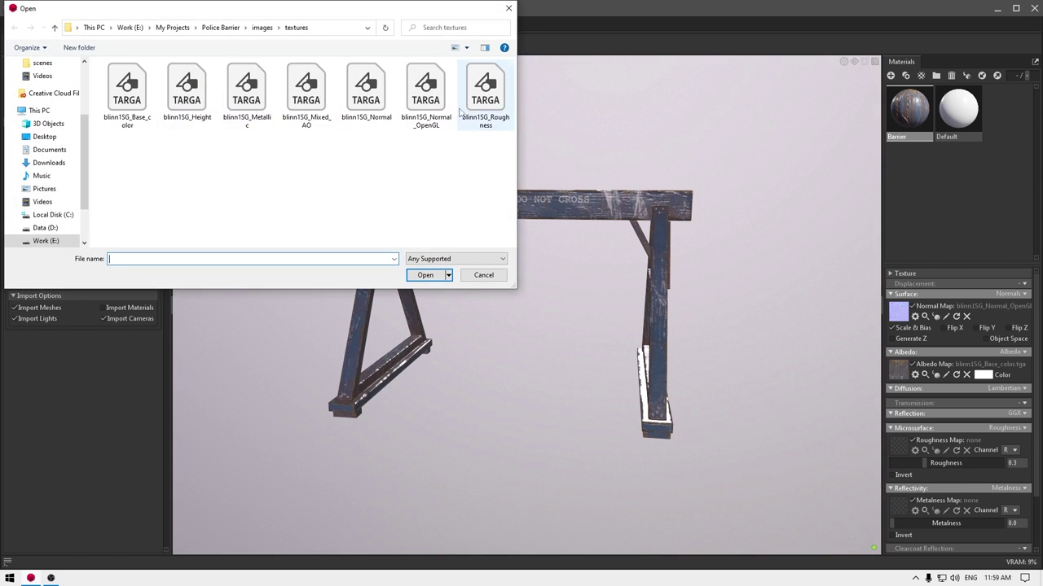
pyautogui.click(486, 92)
pyautogui.doubleClick(489, 96)
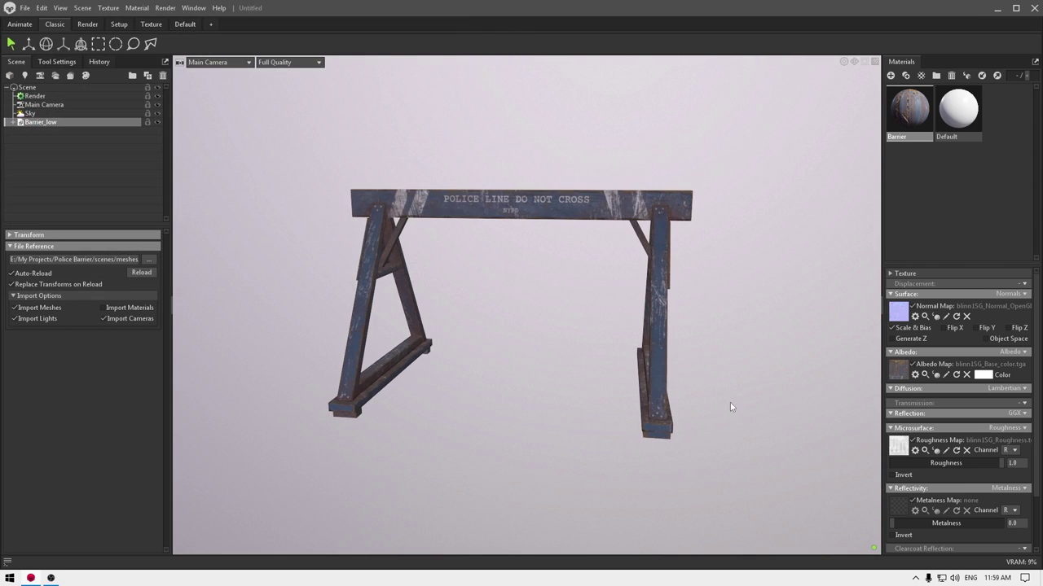
# Load blinn1SG_Metallic as the metalness map, then enable Occlusion with blinn1SG_Mixed_AO as its map.
pyautogui.click(899, 513)
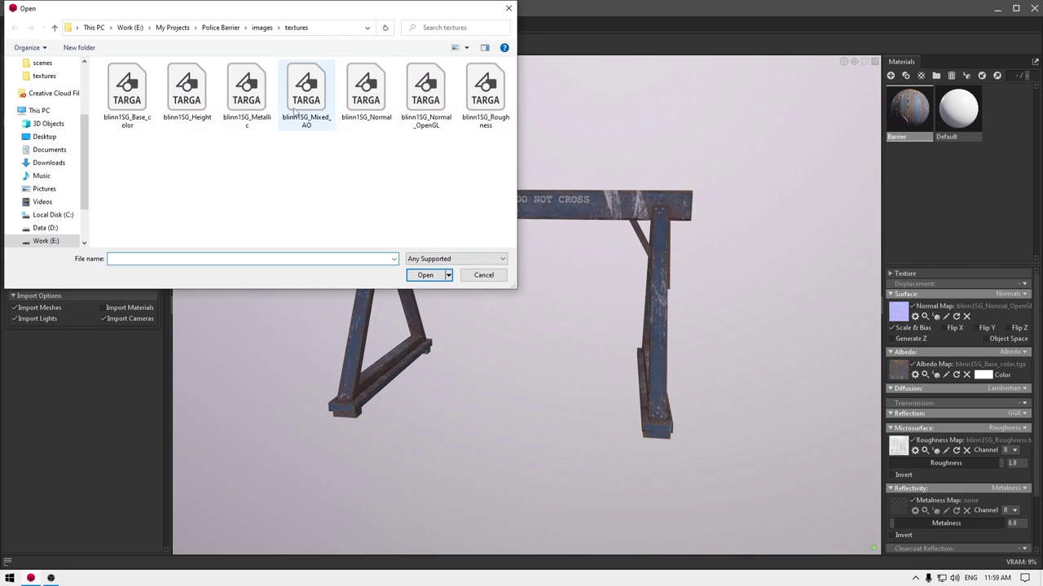
pyautogui.click(245, 91)
pyautogui.scroll(-2, 935, 488)
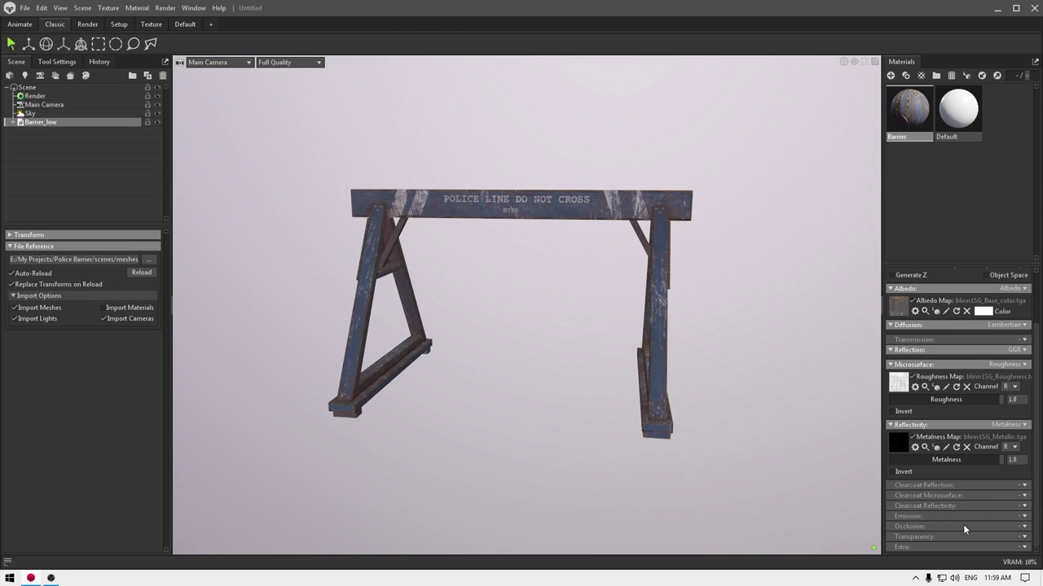
pyautogui.click(1024, 527)
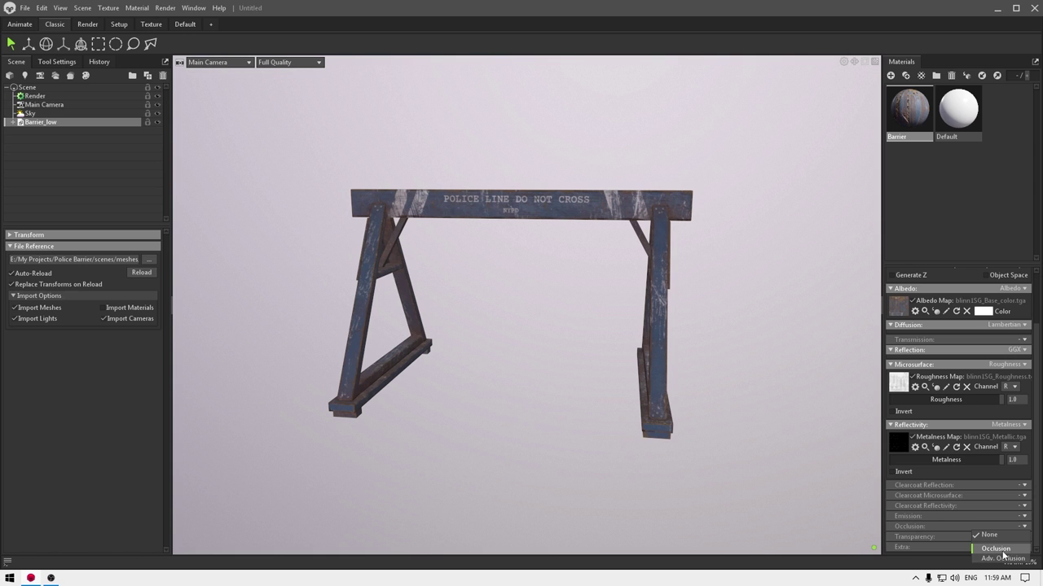
pyautogui.click(997, 550)
pyautogui.click(899, 541)
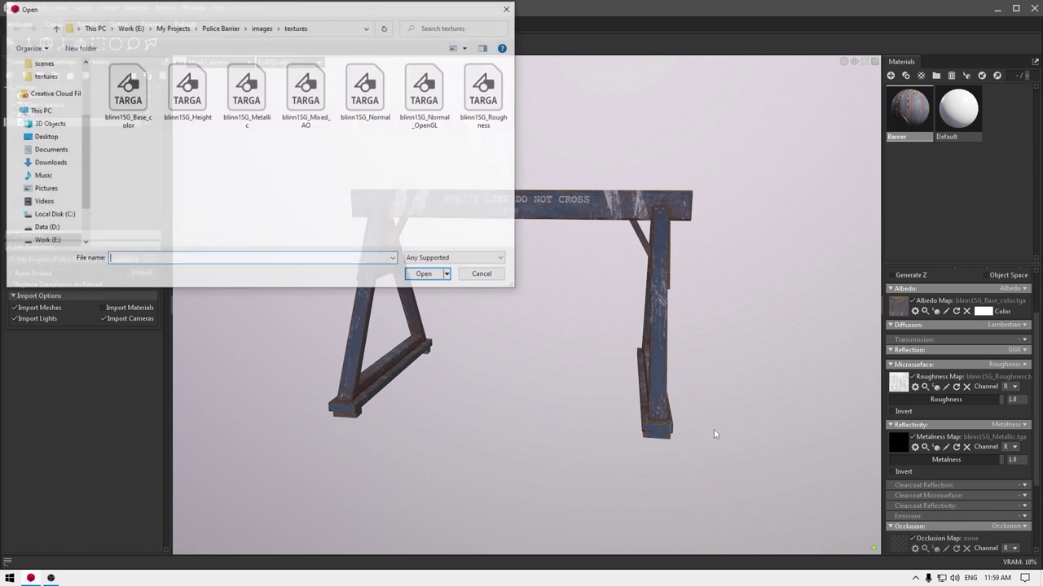
pyautogui.doubleClick(306, 90)
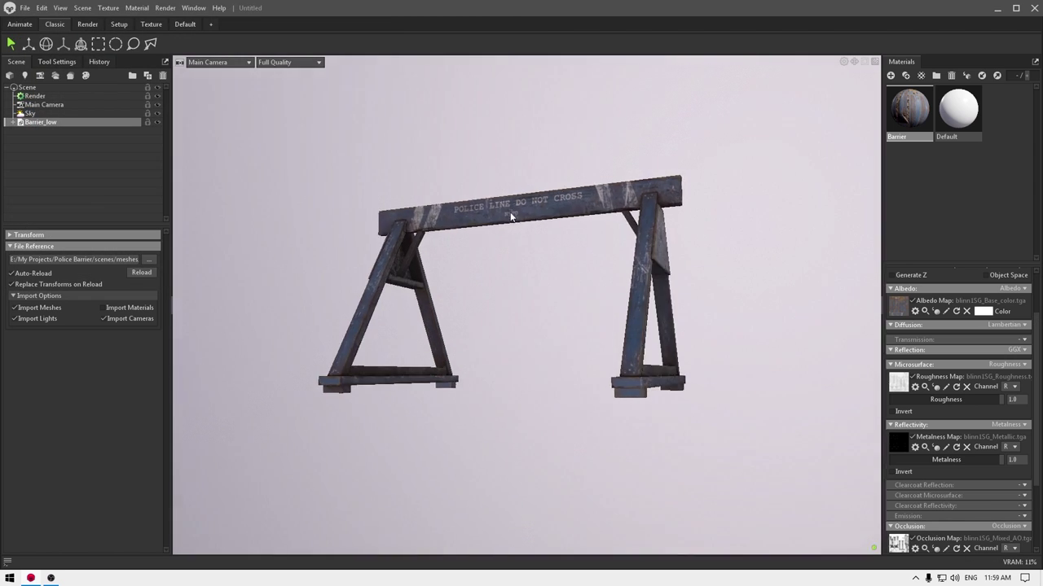
pyautogui.moveTo(511, 216); pyautogui.dragTo(536, 247)
# Set the scene's sky light to the Alley Bikes preset from the sky library.
pyautogui.click(30, 113)
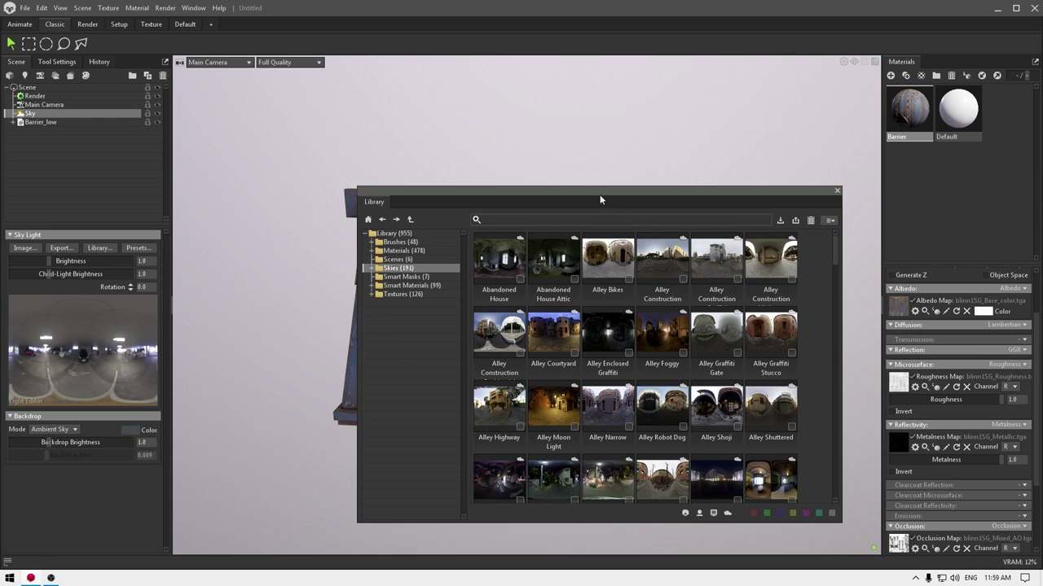
pyautogui.moveTo(600, 199); pyautogui.dragTo(477, 122)
pyautogui.moveTo(721, 448); pyautogui.dragTo(732, 464)
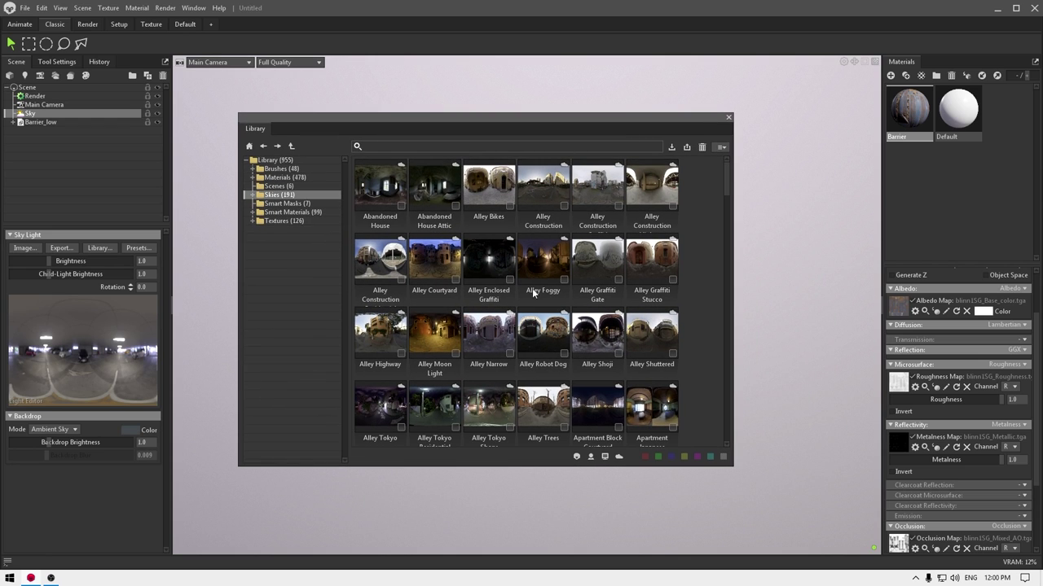
pyautogui.doubleClick(494, 184)
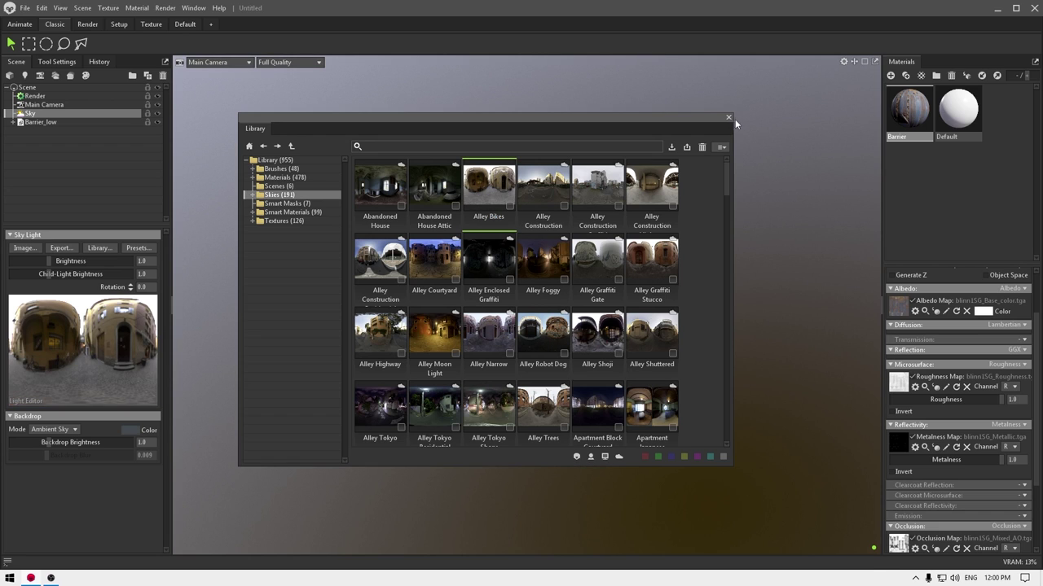
pyautogui.click(729, 117)
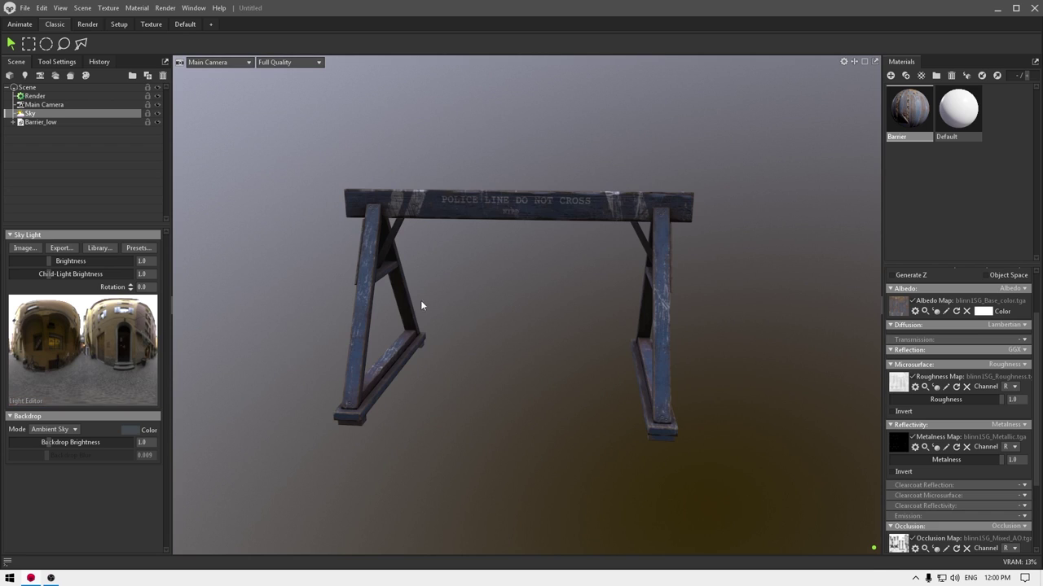
# Change the sky's backdrop mode to Color and set it to the dark blue 1b2835.
pyautogui.click(65, 430)
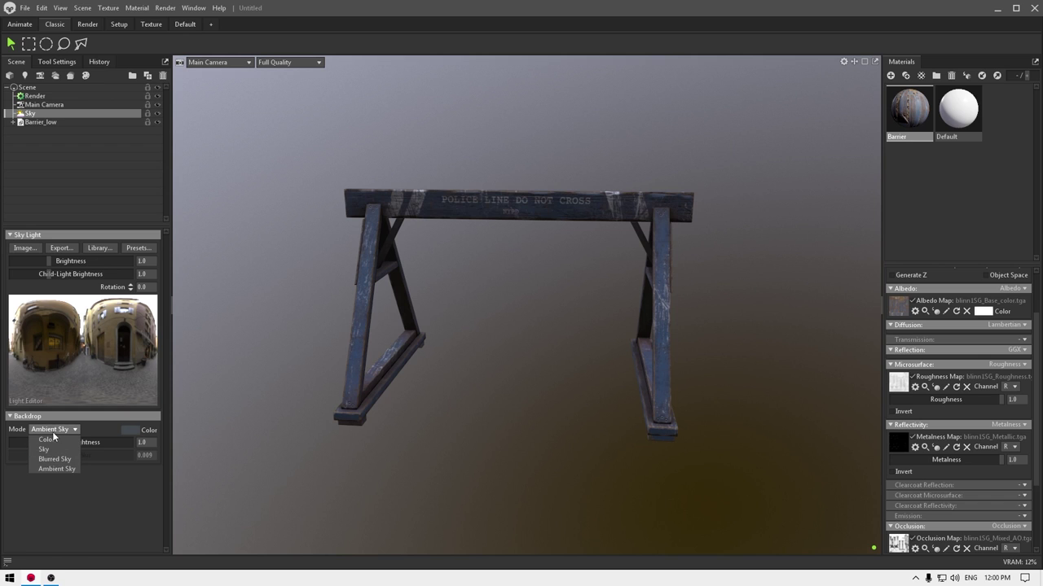
pyautogui.click(55, 440)
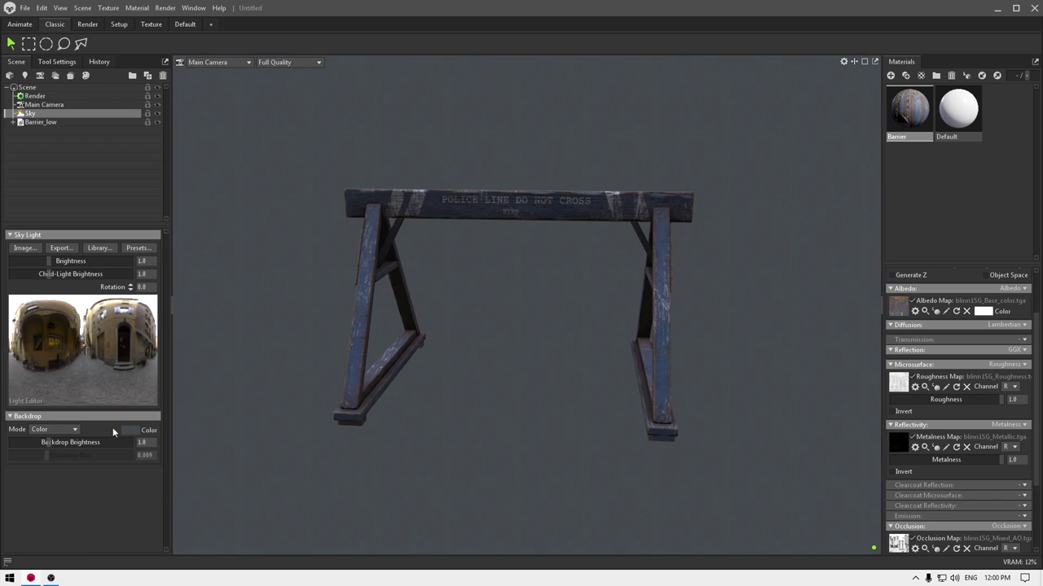
pyautogui.click(133, 430)
pyautogui.moveTo(474, 286)
pyautogui.mouseDown()
pyautogui.moveTo(506, 309)
pyautogui.moveTo(468, 316)
pyautogui.moveTo(475, 322)
pyautogui.mouseUp()
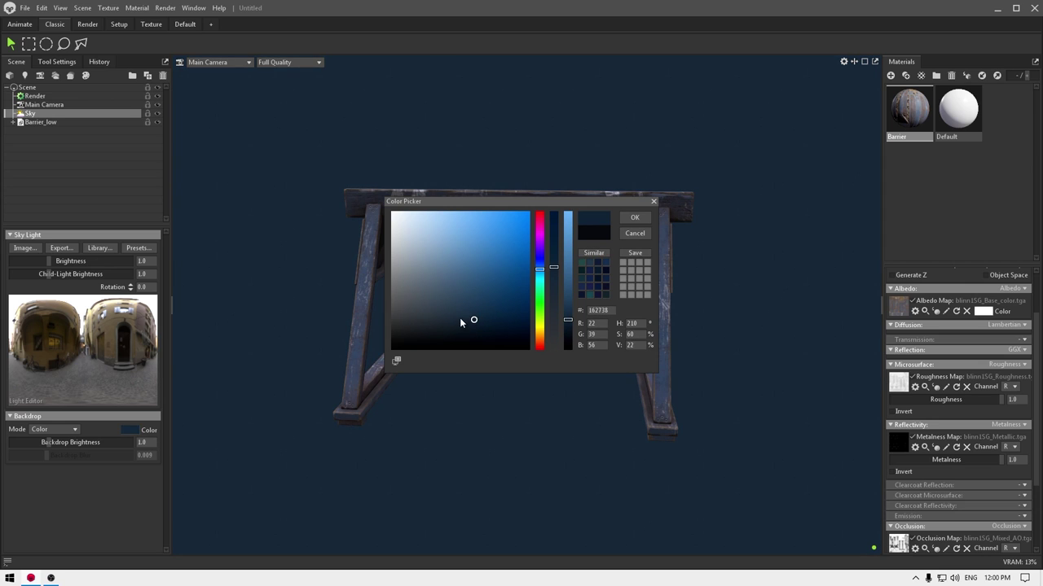
pyautogui.moveTo(463, 320); pyautogui.dragTo(460, 323)
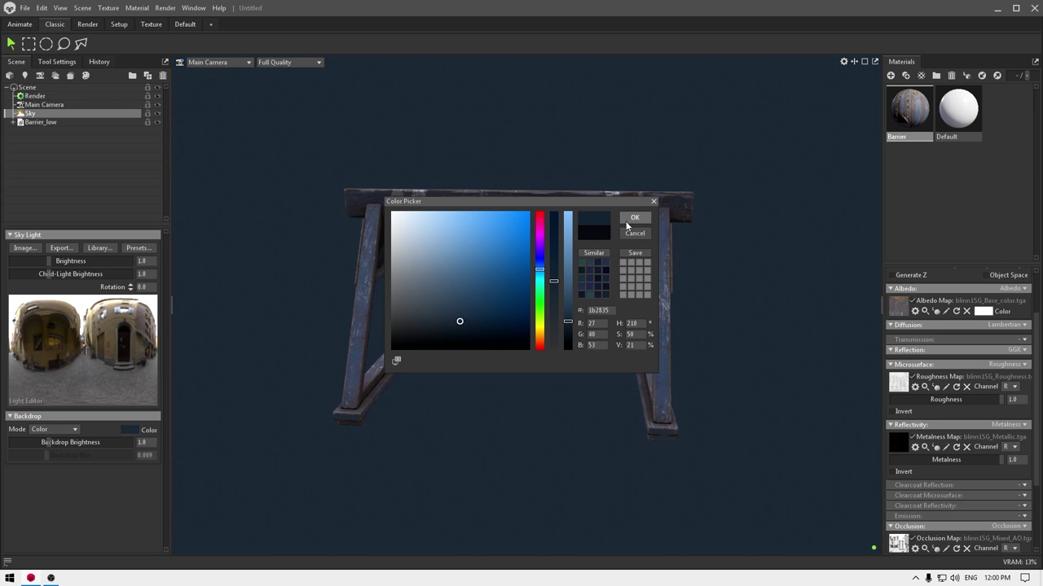
pyautogui.click(634, 218)
# Add a spot light aimed at the barrier from a raised, angled view.
pyautogui.moveTo(568, 393); pyautogui.dragTo(499, 356)
pyautogui.moveTo(531, 392)
pyautogui.mouseDown()
pyautogui.moveTo(550, 399)
pyautogui.moveTo(535, 412)
pyautogui.moveTo(525, 402)
pyautogui.mouseUp()
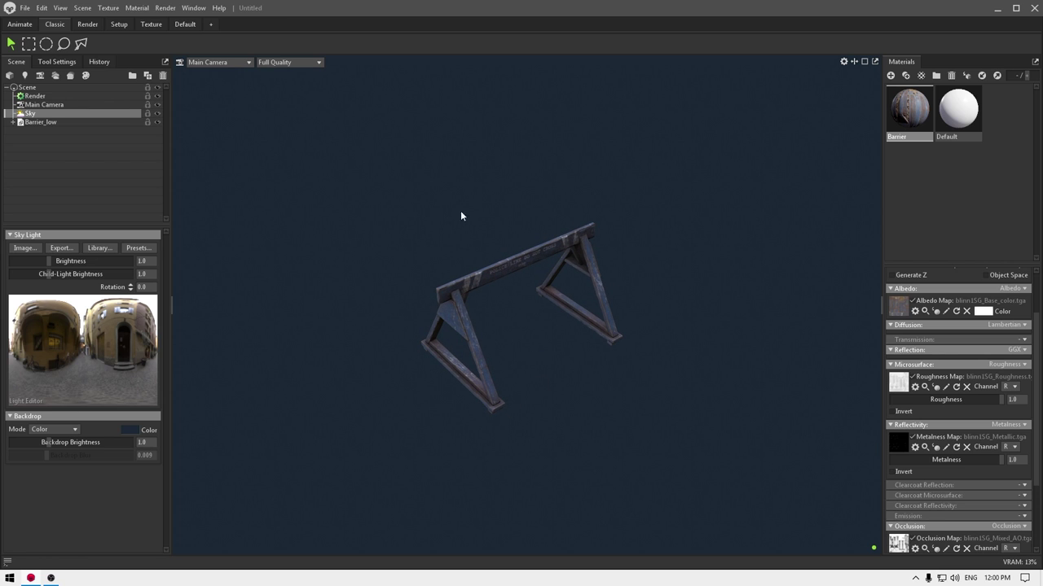
pyautogui.click(82, 7)
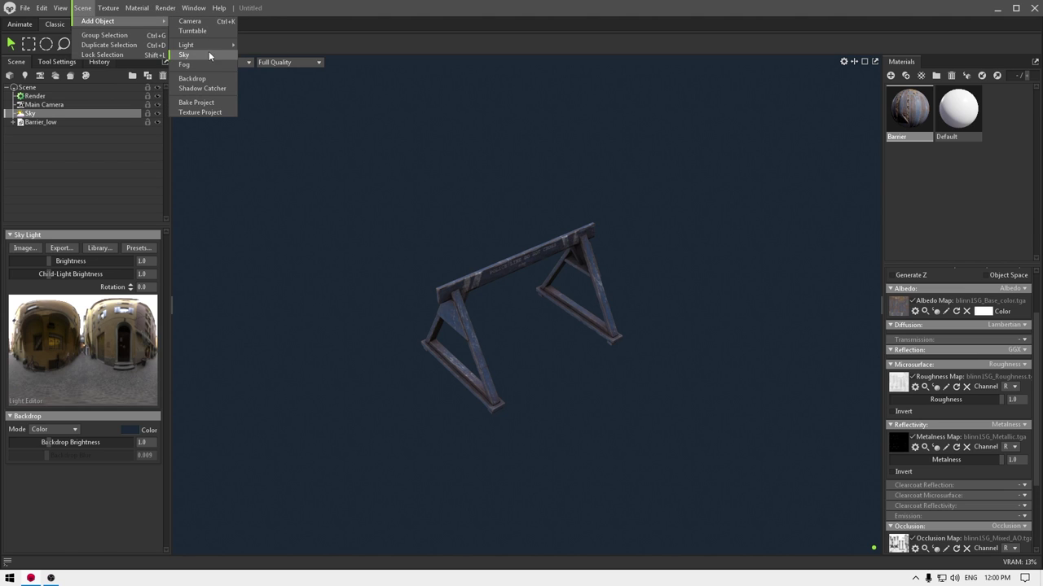
pyautogui.moveTo(217, 46)
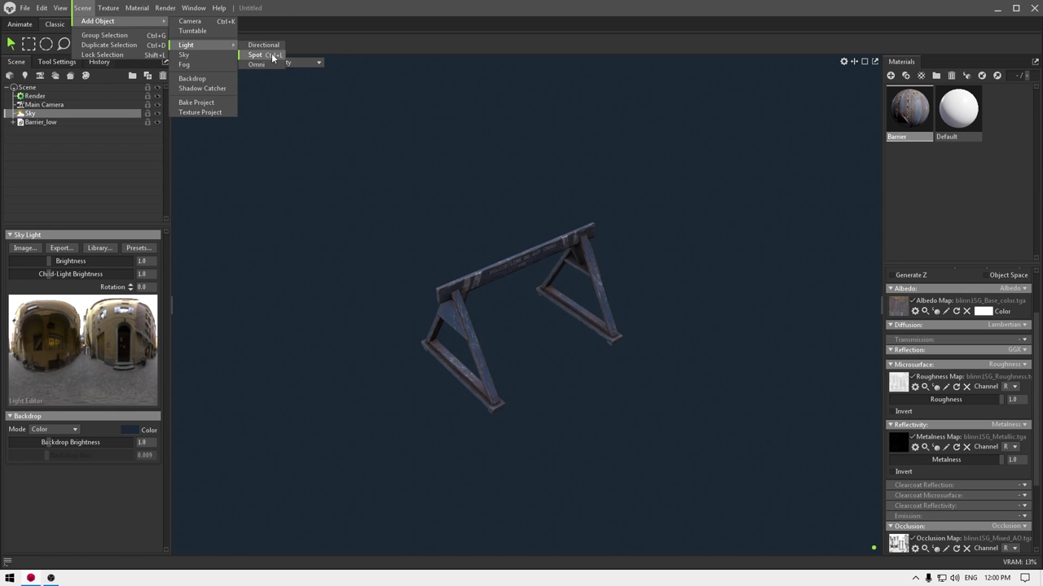
pyautogui.click(328, 4)
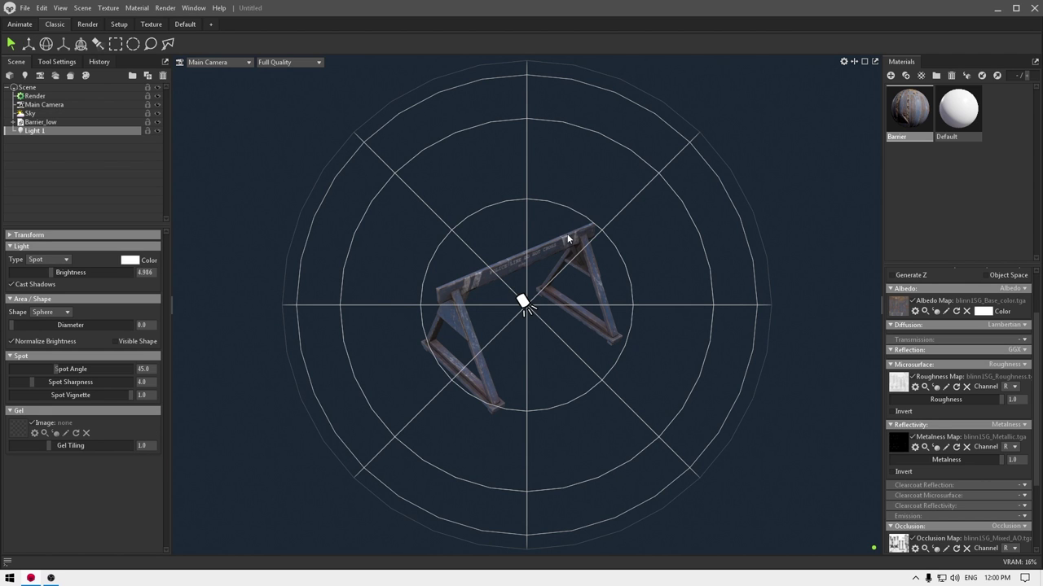
# Add two more spot lights aimed at the barrier from other viewing angles.
pyautogui.moveTo(567, 233); pyautogui.dragTo(514, 299)
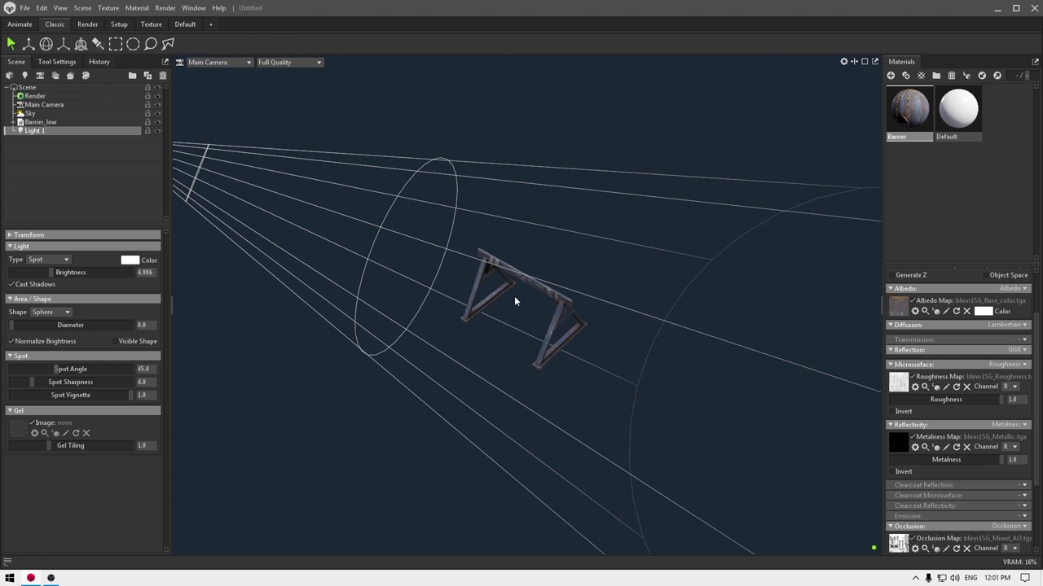
pyautogui.hotkey('ctrl', 'l')
pyautogui.moveTo(665, 346); pyautogui.dragTo(566, 356)
pyautogui.keyDown('ctrl'); pyautogui.click(428, 366); pyautogui.keyUp('ctrl')
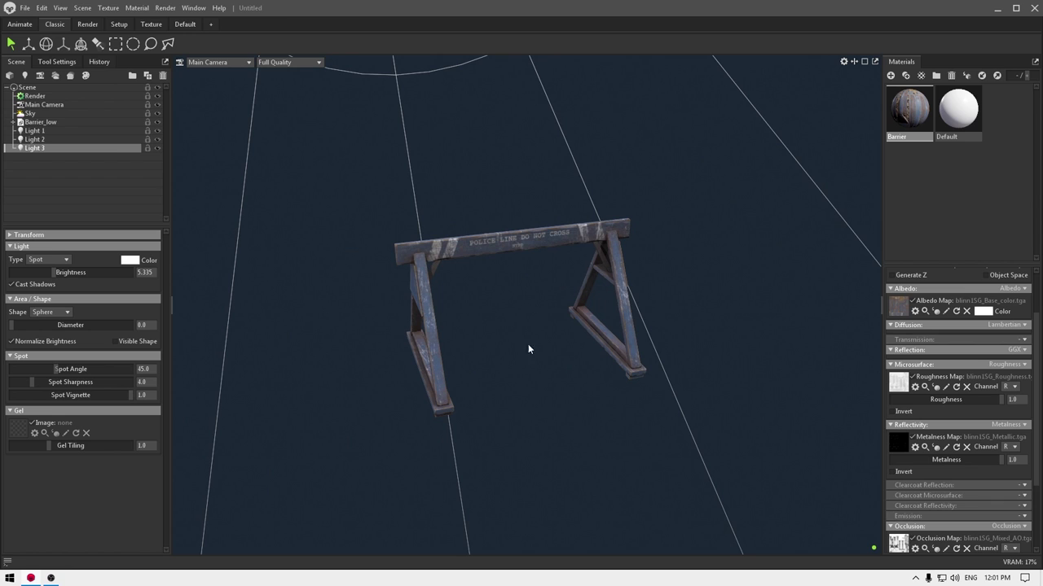
# Add a shadow catcher beneath the barrier and check the cast shadows from several angles.
pyautogui.click(67, 122)
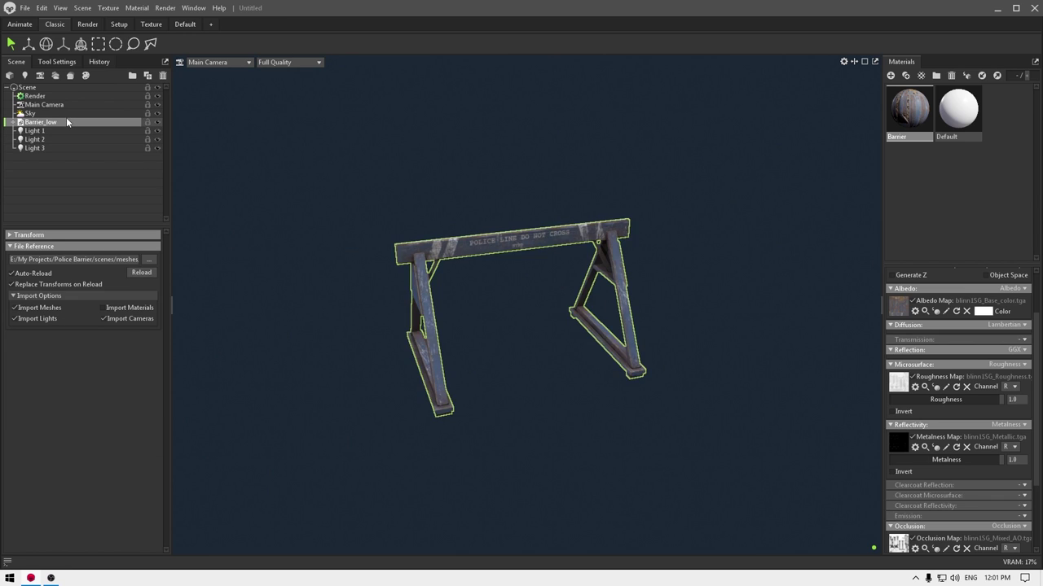
pyautogui.click(90, 9)
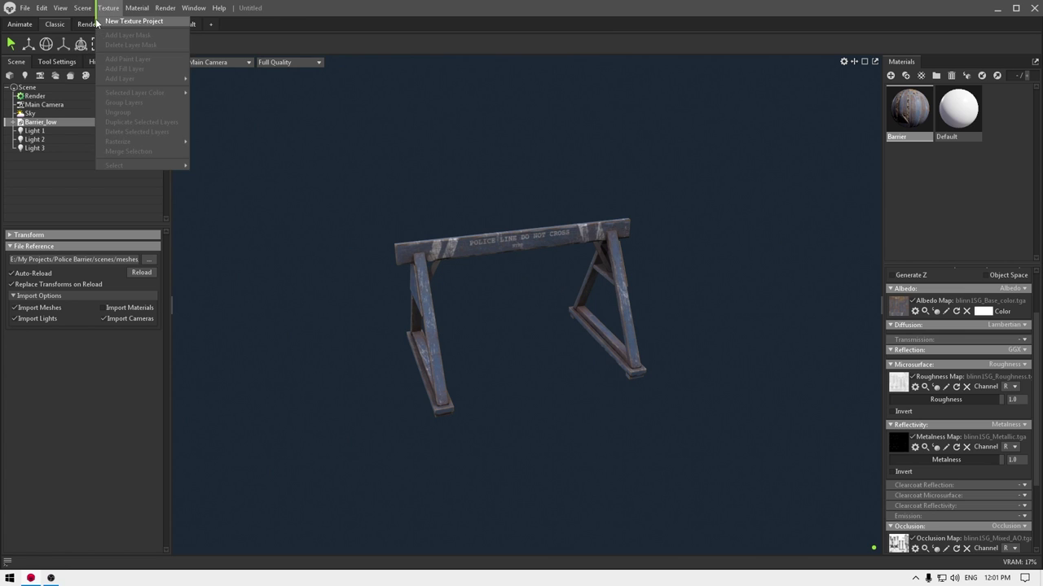
pyautogui.moveTo(131, 22)
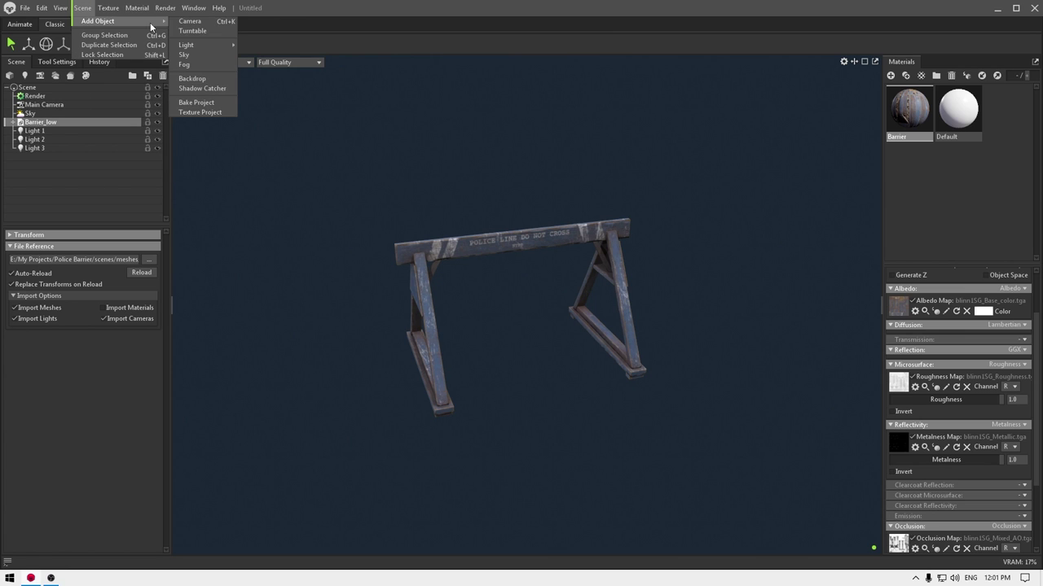
pyautogui.click(206, 90)
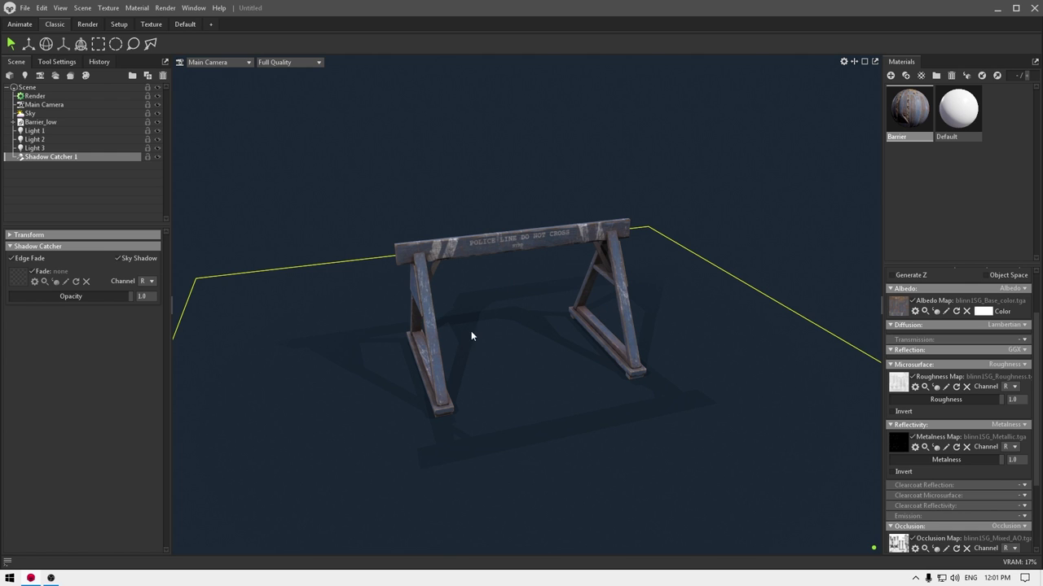
pyautogui.moveTo(471, 334)
pyautogui.mouseDown()
pyautogui.moveTo(519, 355)
pyautogui.moveTo(475, 308)
pyautogui.moveTo(470, 343)
pyautogui.moveTo(477, 334)
pyautogui.mouseUp()
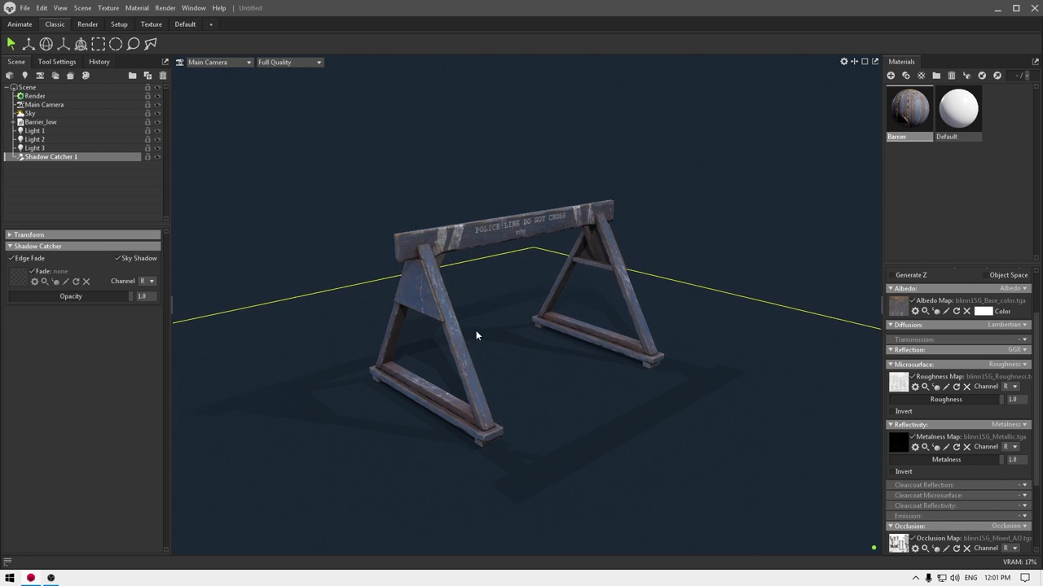
pyautogui.moveTo(556, 371); pyautogui.dragTo(517, 373)
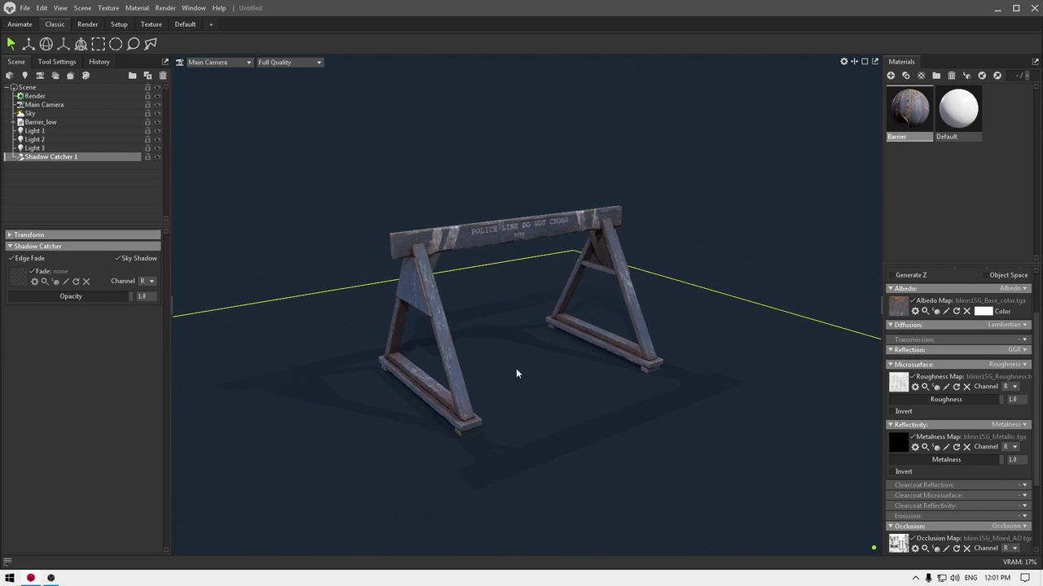
# Turn off Cast Shadows for Light 2 and Light 3.
pyautogui.click(56, 136)
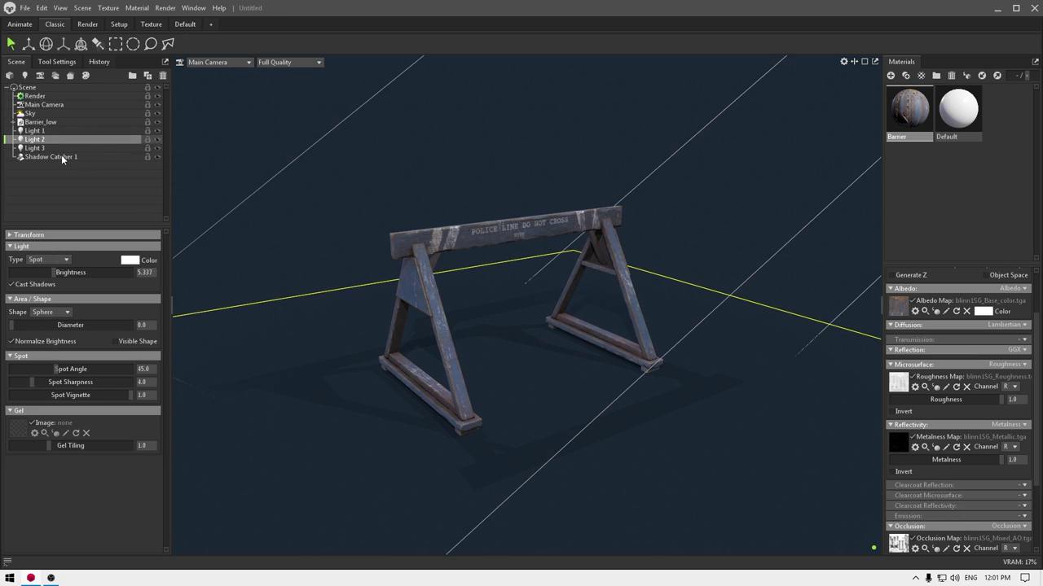
pyautogui.click(32, 283)
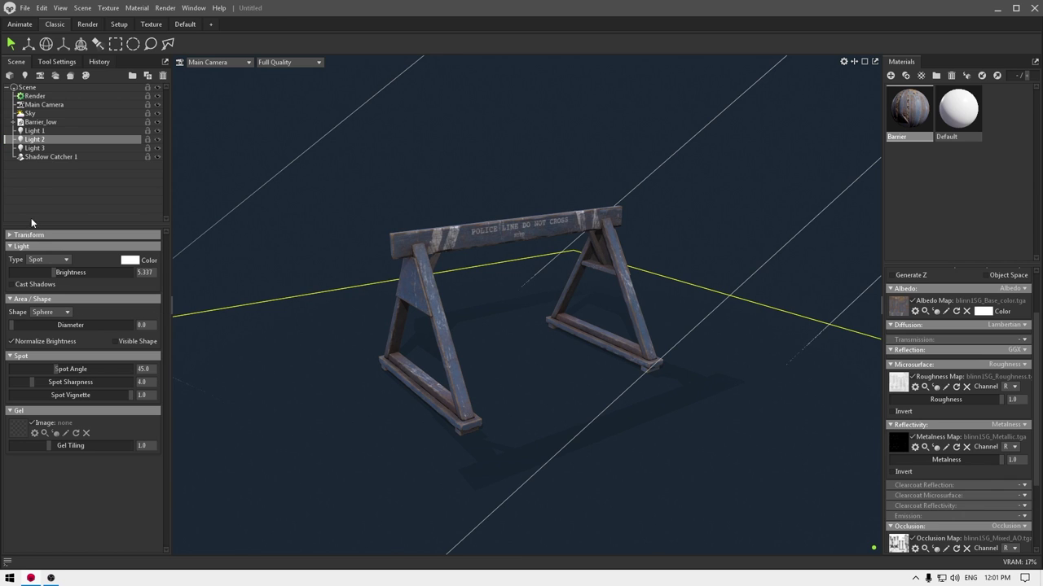
pyautogui.click(34, 148)
pyautogui.click(38, 282)
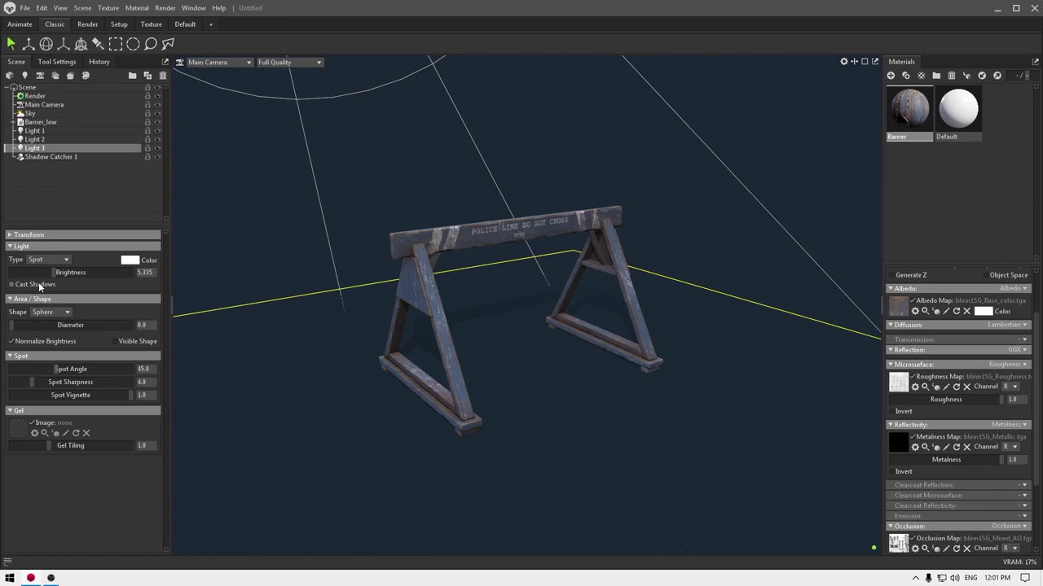
# Set Light 1's brightness to 5.5 and tint its colour to a pale warm cream.
pyautogui.moveTo(557, 399); pyautogui.dragTo(497, 348)
pyautogui.scroll(2, 502, 353)
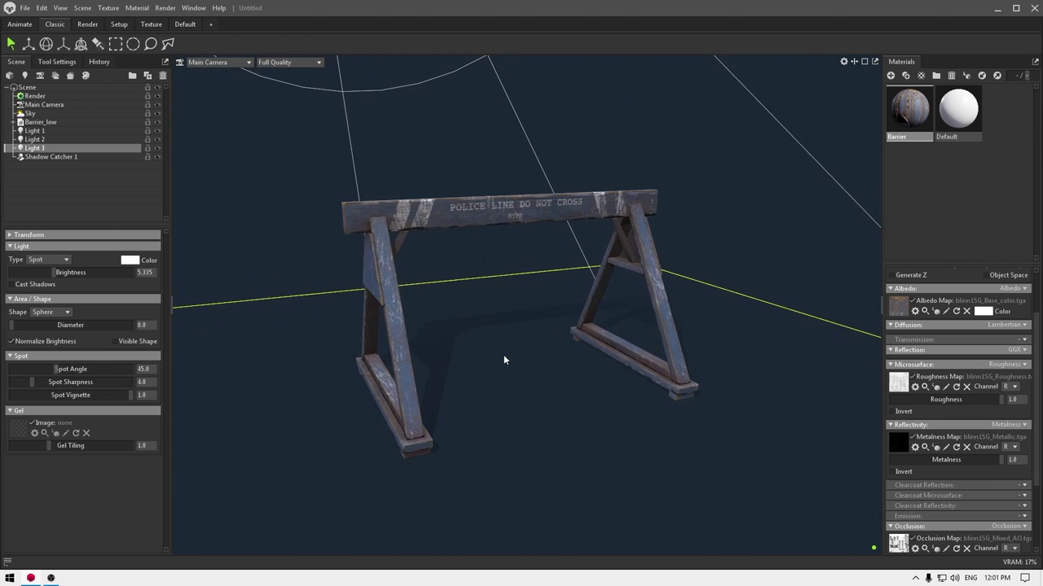
pyautogui.click(53, 130)
pyautogui.doubleClick(138, 272)
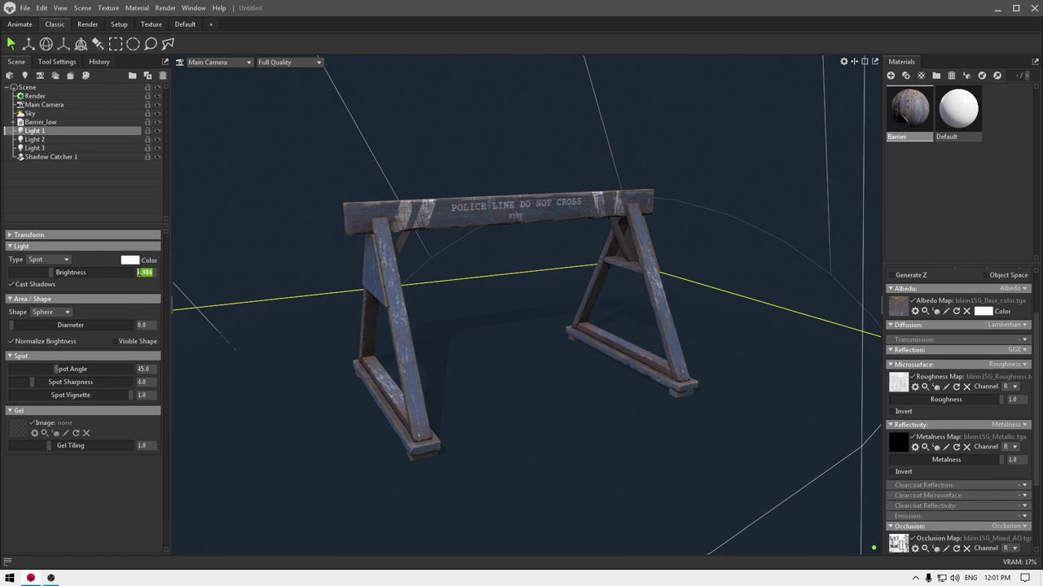
pyautogui.write('5.5')
pyautogui.press('Return')
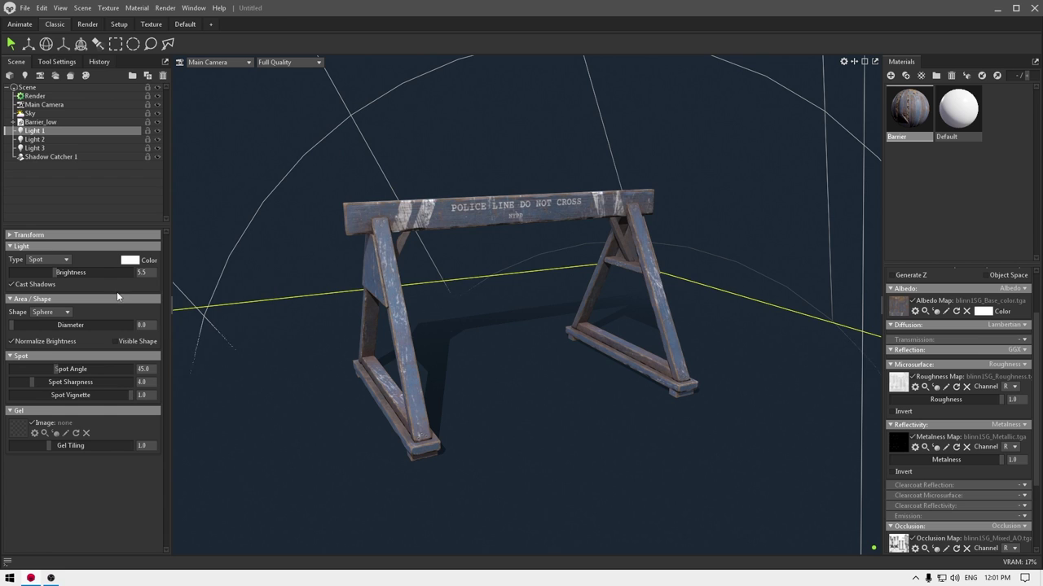
pyautogui.click(130, 260)
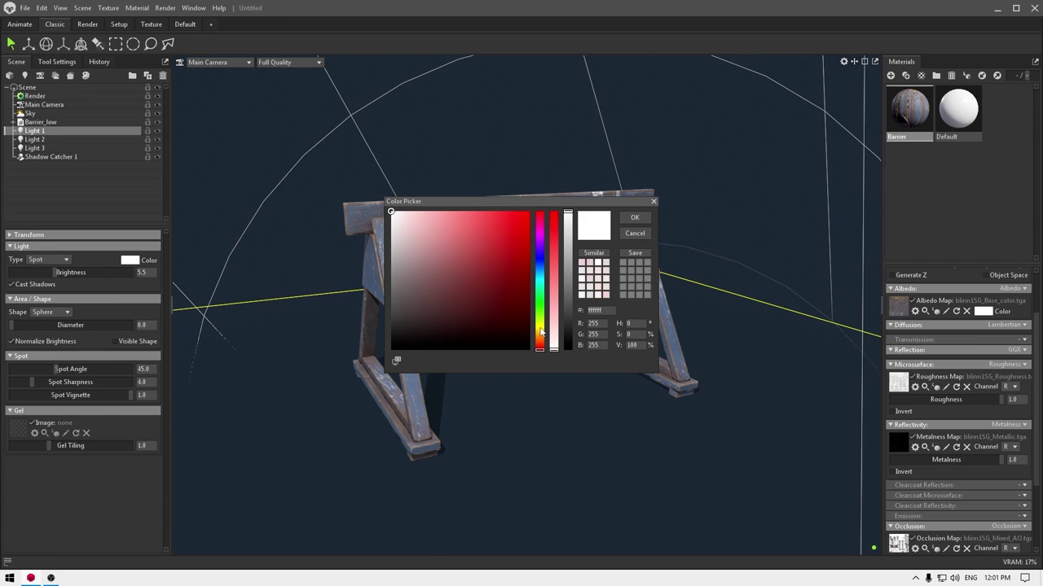
pyautogui.moveTo(540, 332)
pyautogui.mouseDown()
pyautogui.moveTo(543, 341)
pyautogui.moveTo(556, 269)
pyautogui.moveTo(558, 338)
pyautogui.moveTo(610, 331)
pyautogui.moveTo(598, 325)
pyautogui.mouseUp()
pyautogui.click(634, 218)
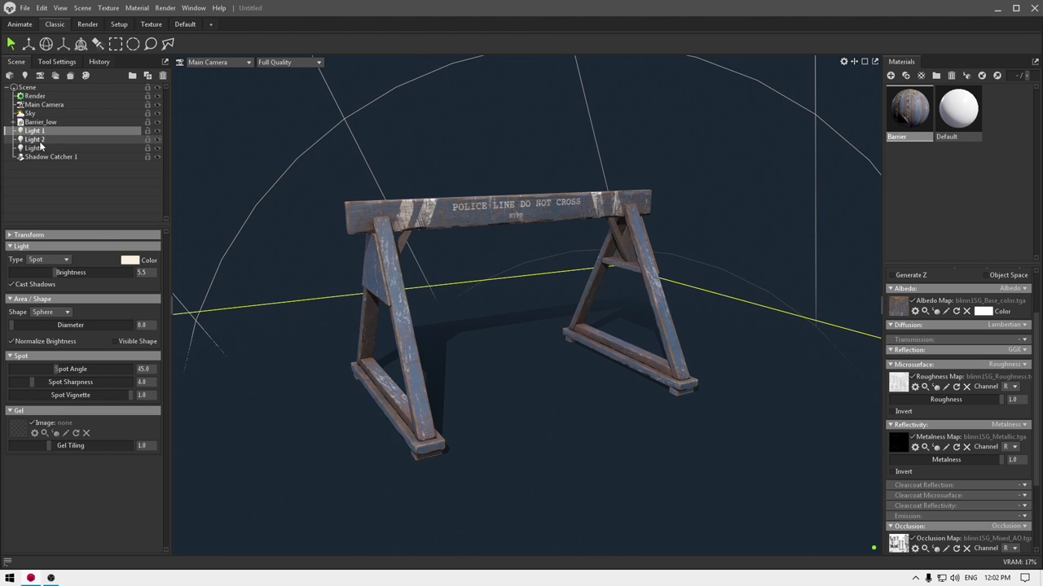
# Set Light 2's brightness to 5 and tint its colour to a pale icy blue.
pyautogui.click(39, 140)
pyautogui.doubleClick(145, 272)
pyautogui.write('5')
pyautogui.press('Return')
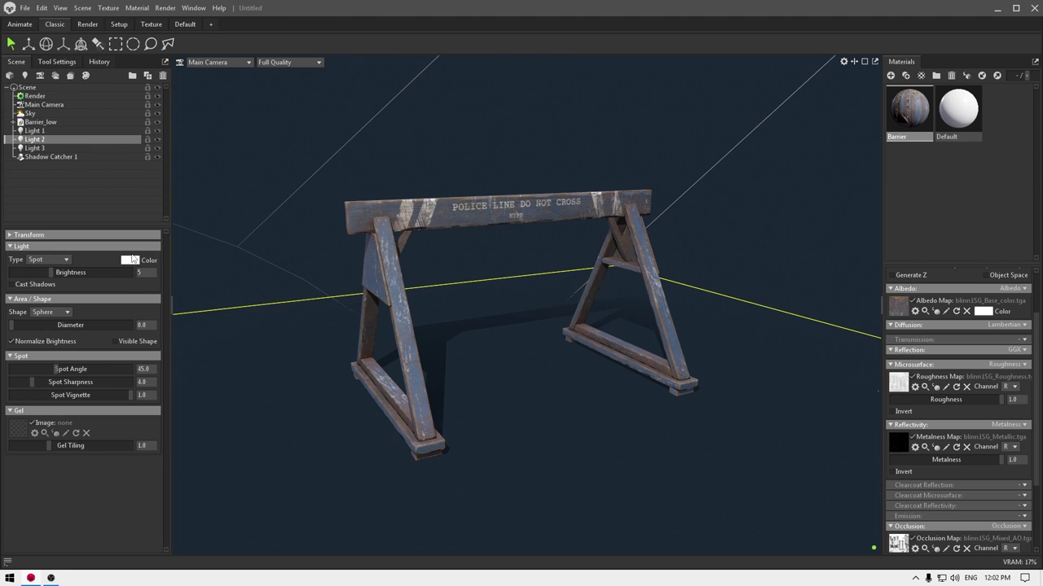
pyautogui.click(134, 262)
pyautogui.moveTo(542, 291); pyautogui.dragTo(542, 278)
pyautogui.moveTo(451, 225)
pyautogui.mouseDown()
pyautogui.moveTo(446, 206)
pyautogui.moveTo(431, 206)
pyautogui.moveTo(487, 212)
pyautogui.moveTo(558, 259)
pyautogui.mouseUp()
pyautogui.moveTo(544, 209); pyautogui.dragTo(533, 199)
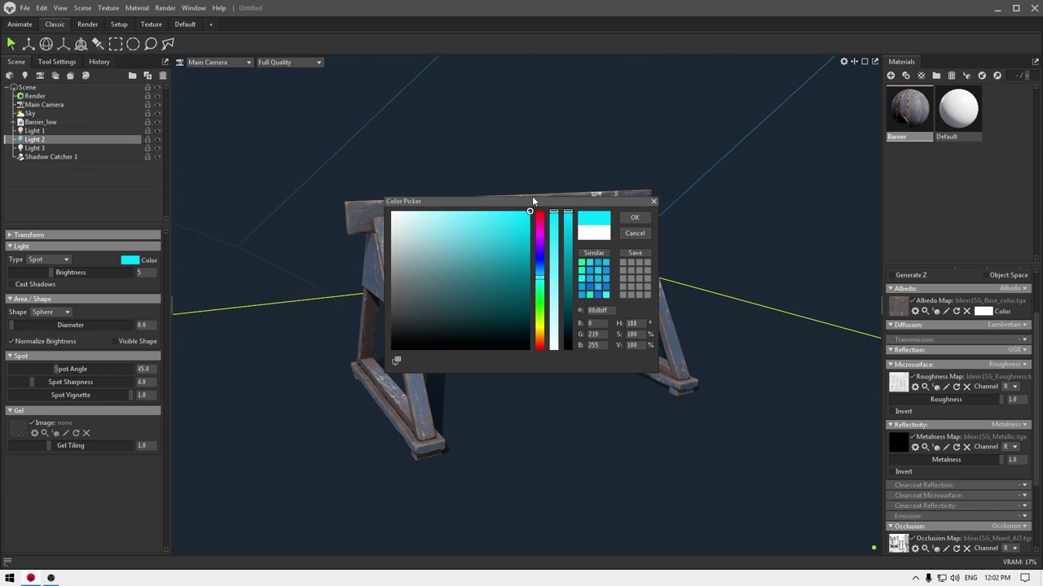
pyautogui.moveTo(432, 214); pyautogui.dragTo(415, 212)
pyautogui.click(634, 218)
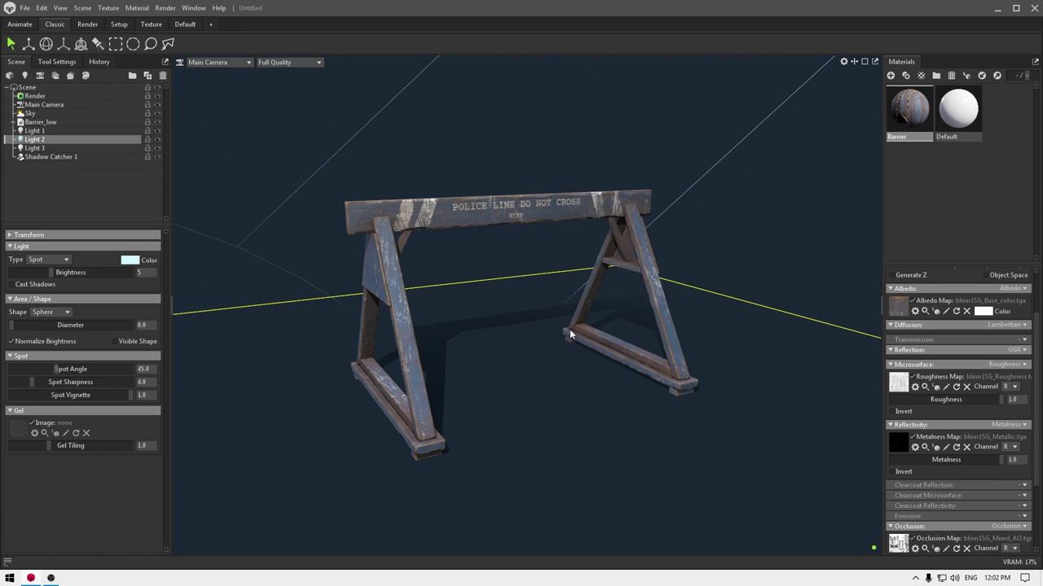
# Set Light 3's brightness to 5.7.
pyautogui.click(45, 149)
pyautogui.doubleClick(148, 272)
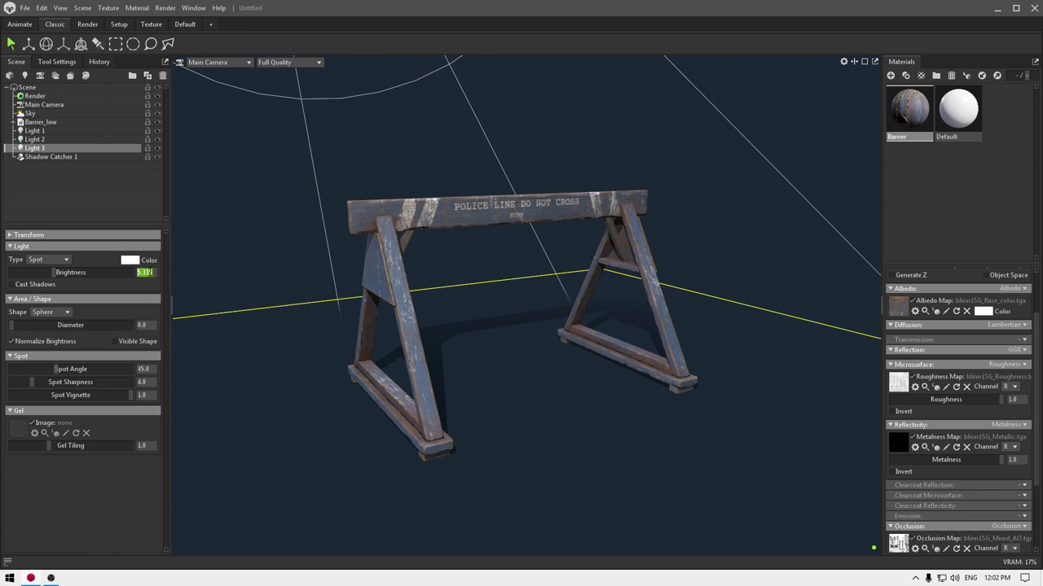
pyautogui.write('6')
pyautogui.moveTo(343, 309); pyautogui.dragTo(423, 326)
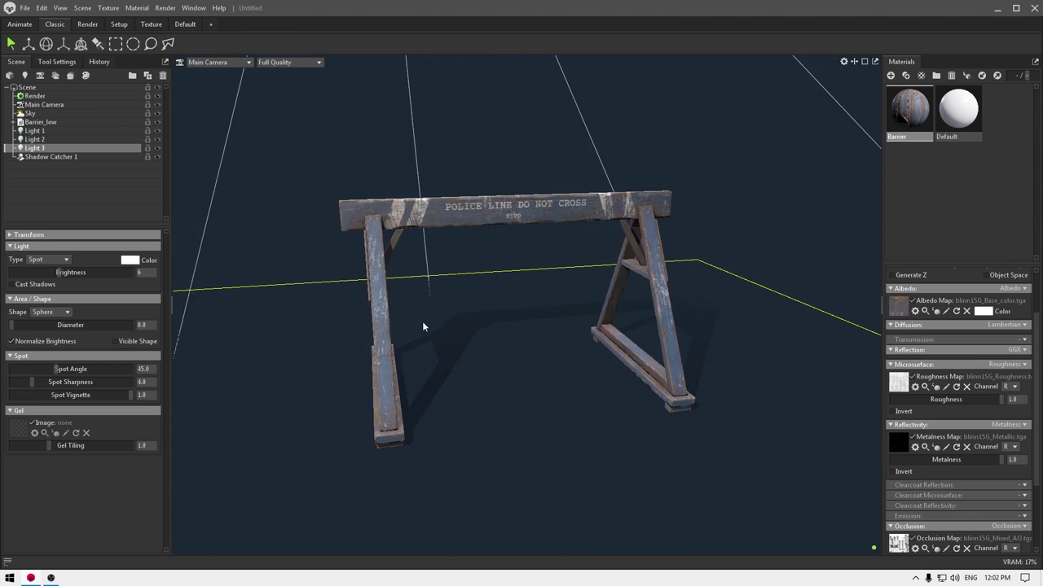
pyautogui.write('5.')
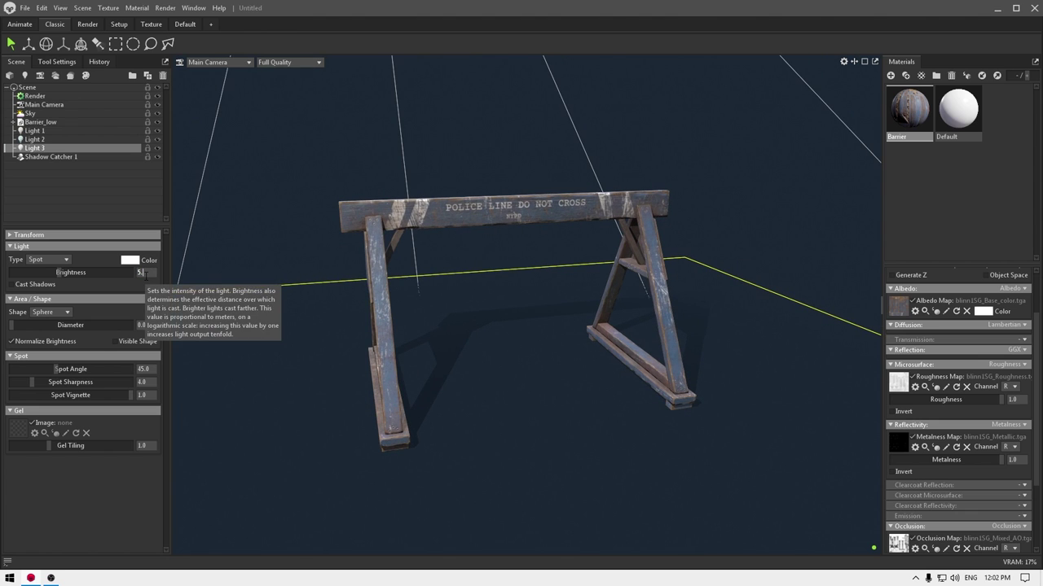
pyautogui.write('7')
pyautogui.press('Return')
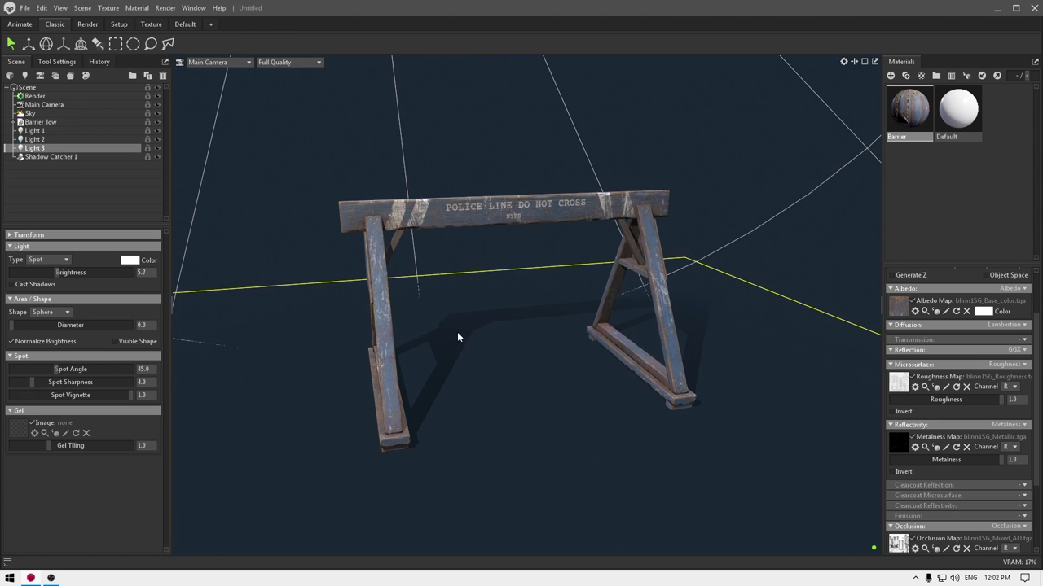
# Tint Light 3's colour to the pale pink ffdfdf.
pyautogui.moveTo(457, 331); pyautogui.dragTo(252, 335)
pyautogui.click(128, 261)
pyautogui.click(513, 230)
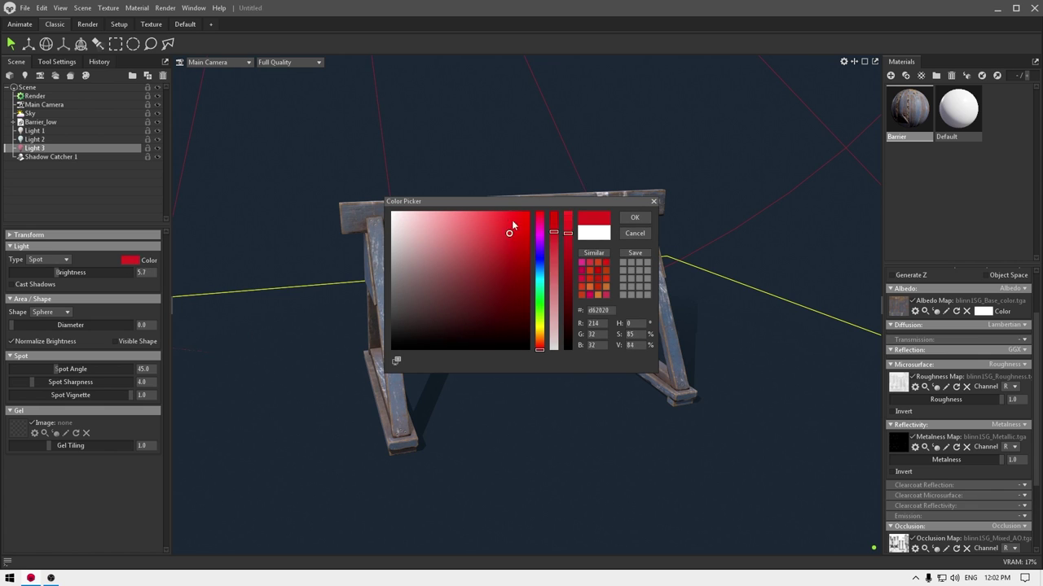
pyautogui.moveTo(522, 232)
pyautogui.mouseDown()
pyautogui.moveTo(531, 211)
pyautogui.moveTo(842, 79)
pyautogui.moveTo(843, 88)
pyautogui.mouseUp()
pyautogui.moveTo(851, 165); pyautogui.dragTo(854, 222)
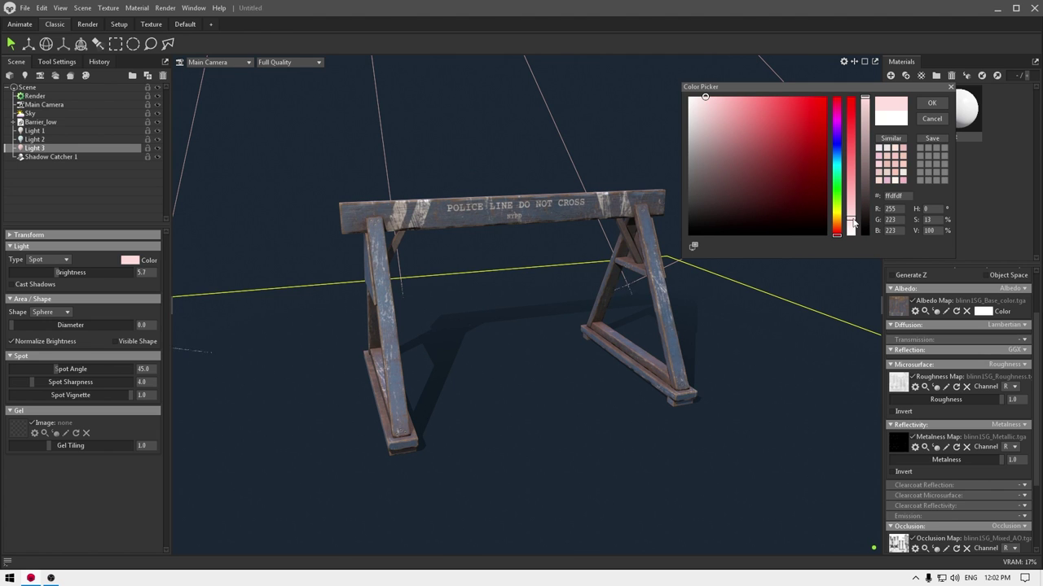
pyautogui.click(931, 103)
pyautogui.moveTo(733, 195); pyautogui.dragTo(523, 339)
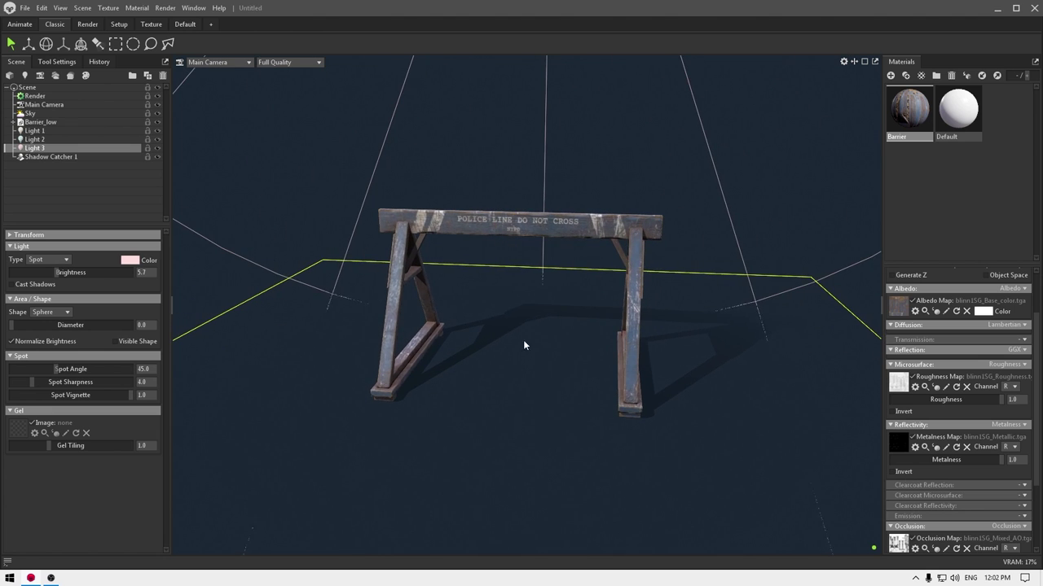
# Scale the shadow catcher up uniformly so it extends well beyond the barrier.
pyautogui.moveTo(526, 440); pyautogui.dragTo(519, 448)
pyautogui.click(519, 448)
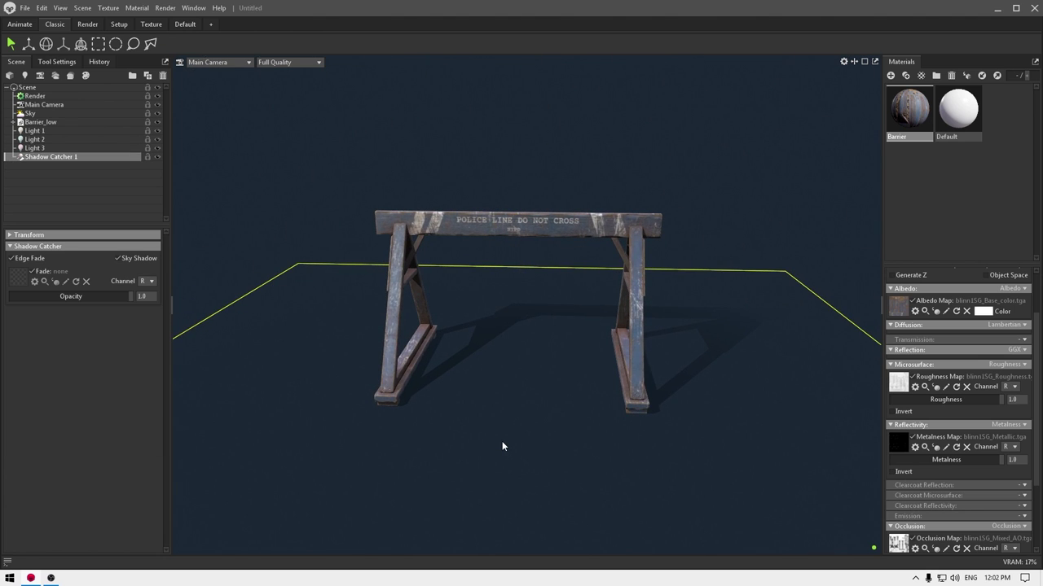
pyautogui.press('w')
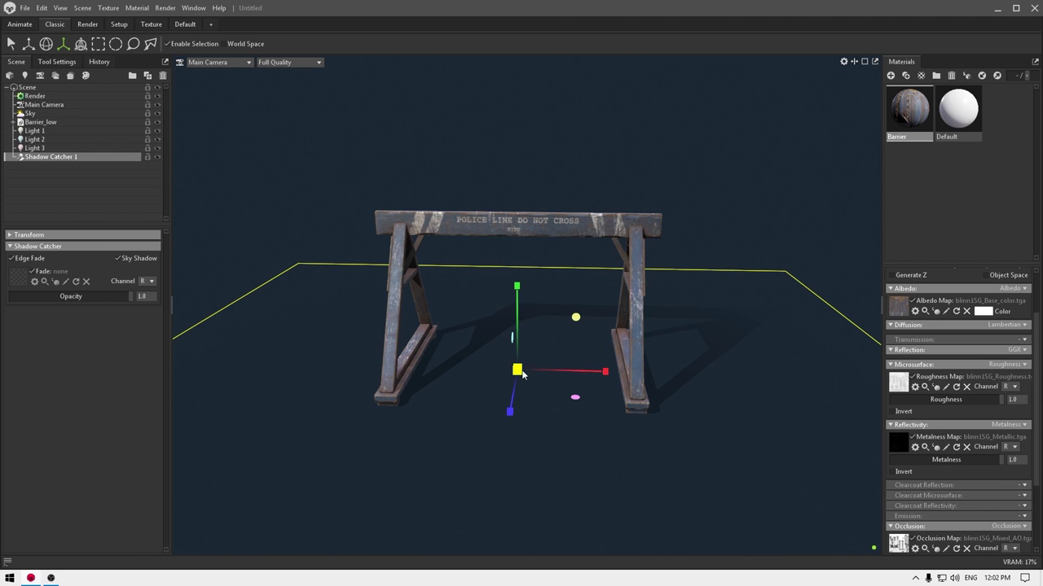
pyautogui.moveTo(522, 372); pyautogui.dragTo(717, 376)
pyautogui.moveTo(668, 424); pyautogui.dragTo(518, 364)
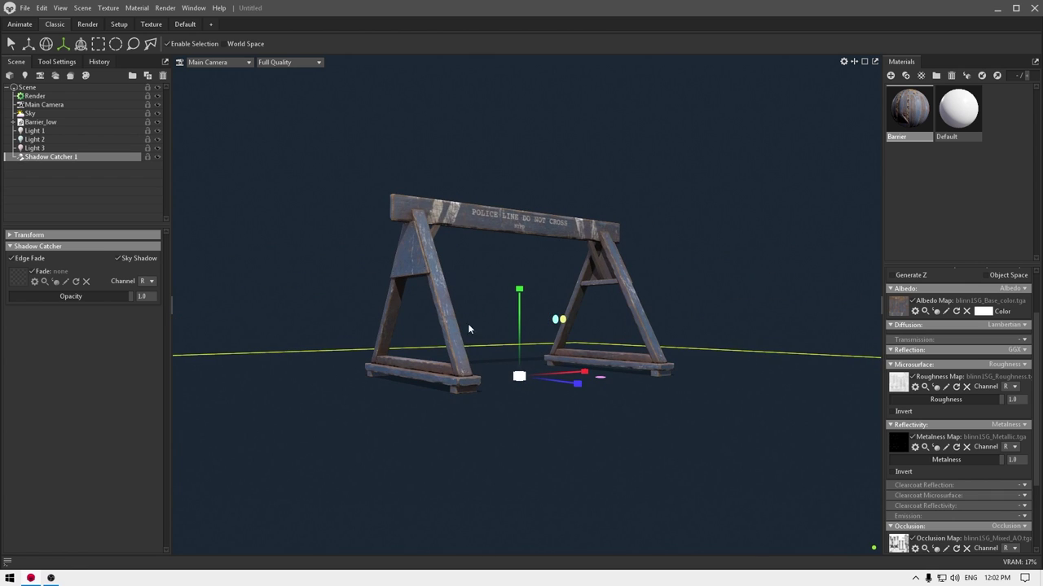
# Check in the front view how the barrier's feet meet the shadow catcher, and return to the Main Camera view.
pyautogui.click(214, 63)
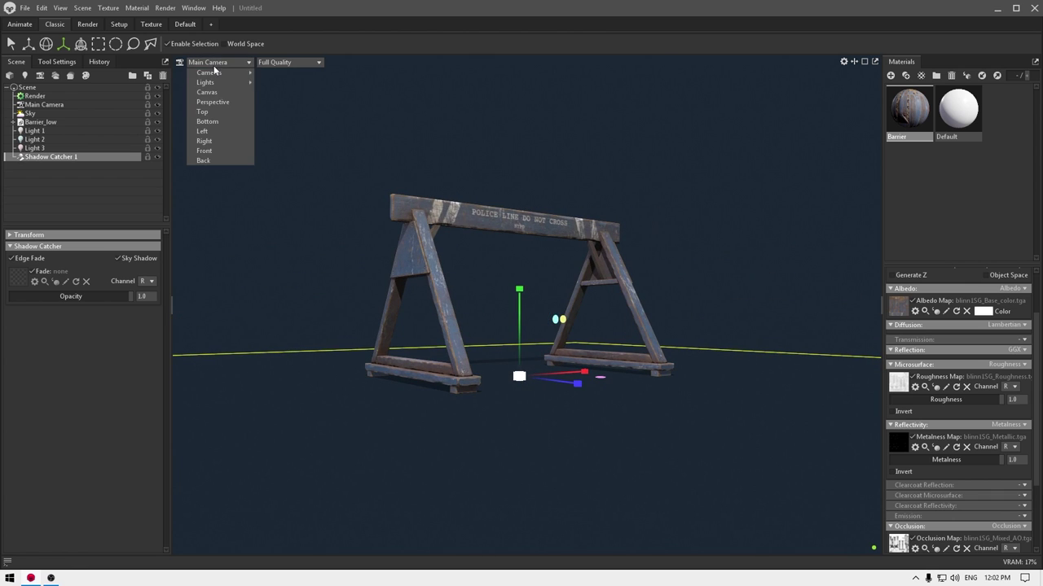
pyautogui.click(203, 151)
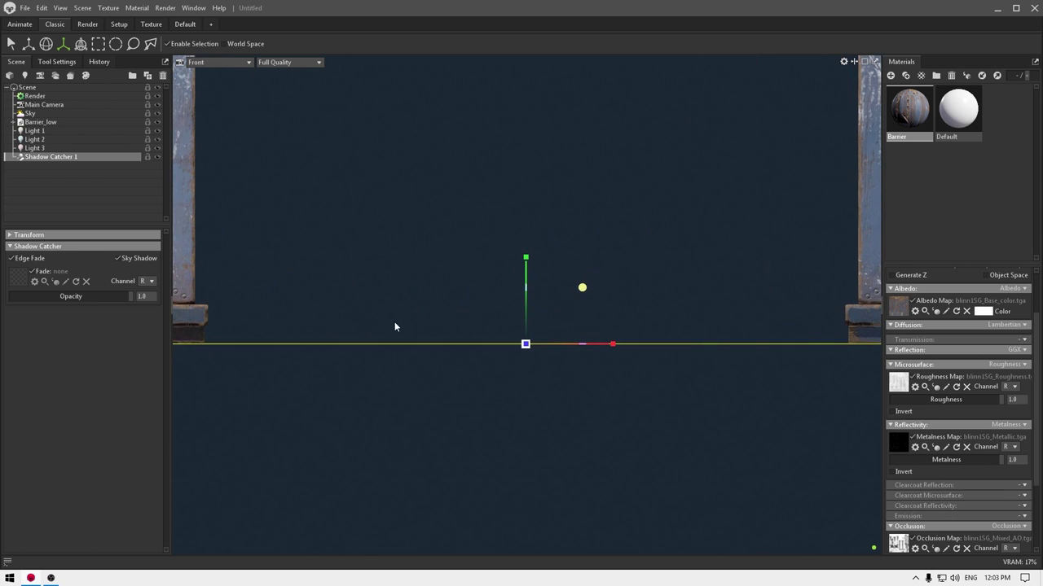
pyautogui.moveTo(394, 324); pyautogui.dragTo(671, 324, button='middle')
pyautogui.scroll(5, 393, 435)
pyautogui.moveTo(393, 434); pyautogui.dragTo(449, 265, button='middle')
pyautogui.scroll(-4, 419, 380)
pyautogui.moveTo(420, 380); pyautogui.dragTo(269, 209, button='right')
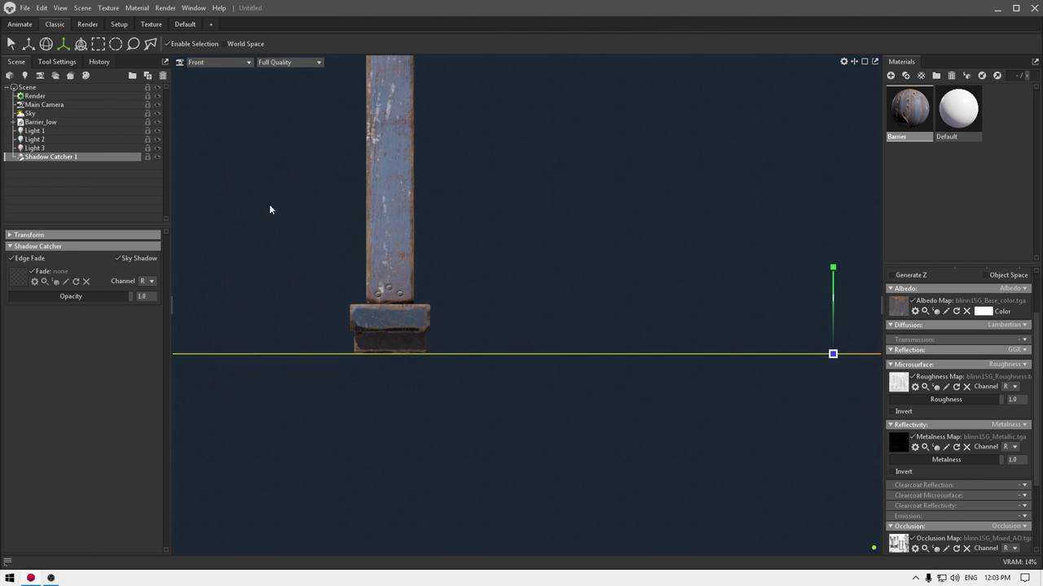
pyautogui.click(210, 63)
pyautogui.moveTo(216, 72)
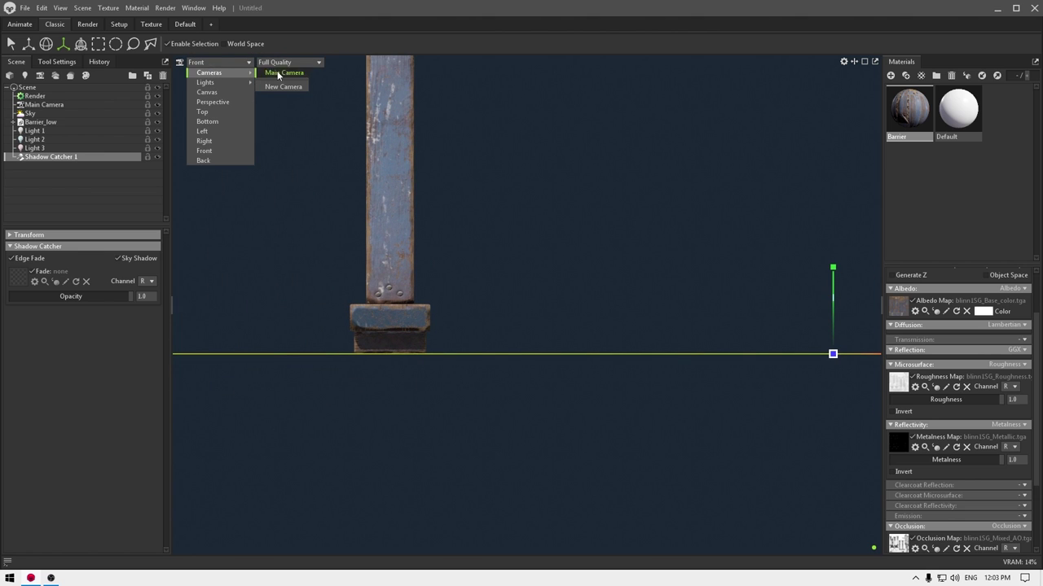
pyautogui.click(277, 72)
pyautogui.moveTo(416, 316); pyautogui.dragTo(285, 323)
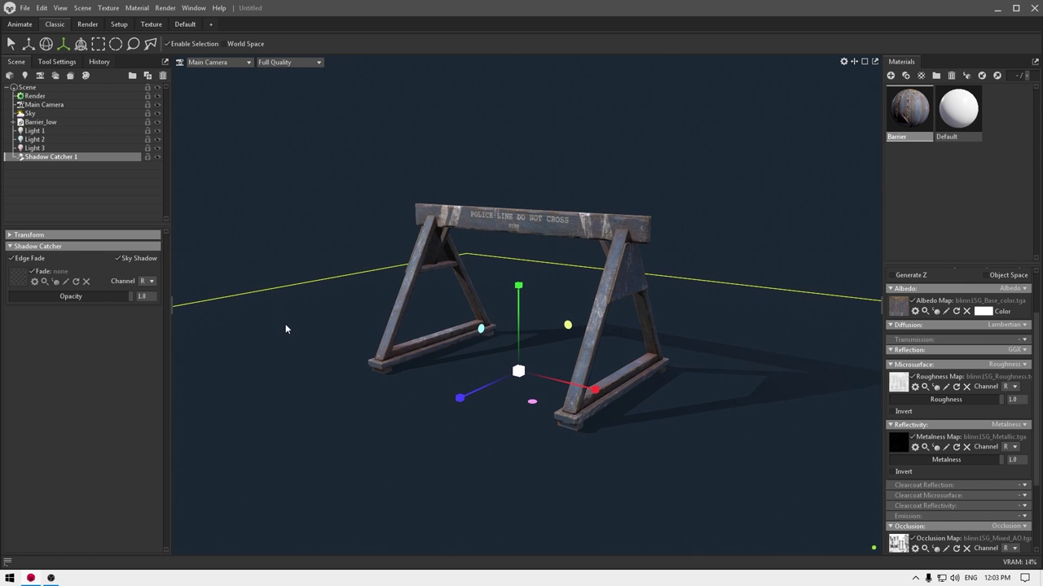
pyautogui.moveTo(359, 303); pyautogui.dragTo(378, 330, button='right')
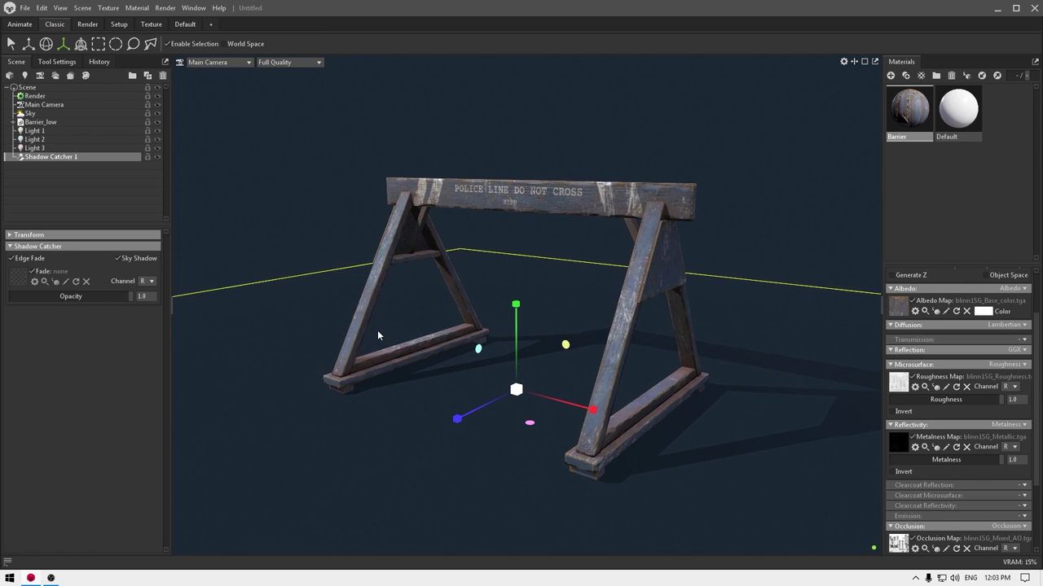
# Rotate the sky light to 156.5 degrees and set its Child-Light Brightness to 5.
pyautogui.click(30, 113)
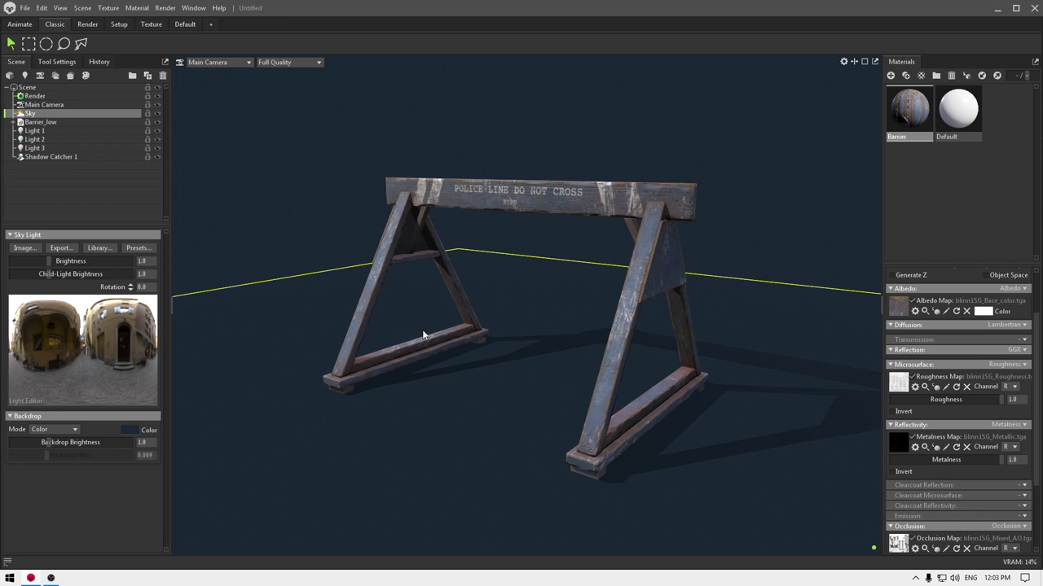
pyautogui.keyDown('shift'); pyautogui.moveTo(446, 392); pyautogui.dragTo(595, 401); pyautogui.keyUp('shift')
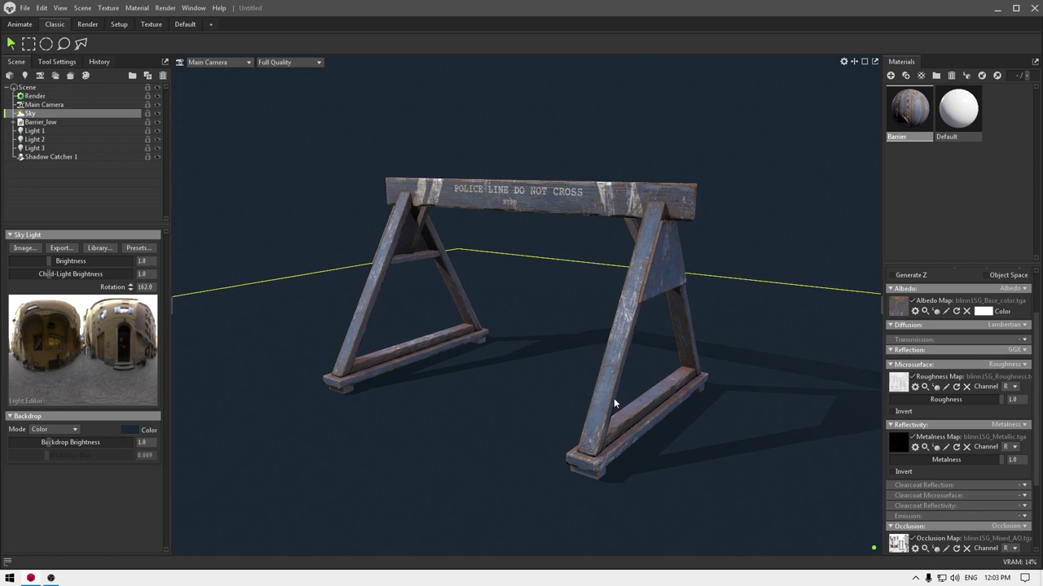
pyautogui.keyDown('shift'); pyautogui.moveTo(664, 403); pyautogui.dragTo(604, 407); pyautogui.keyUp('shift')
pyautogui.keyDown('shift'); pyautogui.moveTo(680, 411); pyautogui.dragTo(752, 411); pyautogui.keyUp('shift')
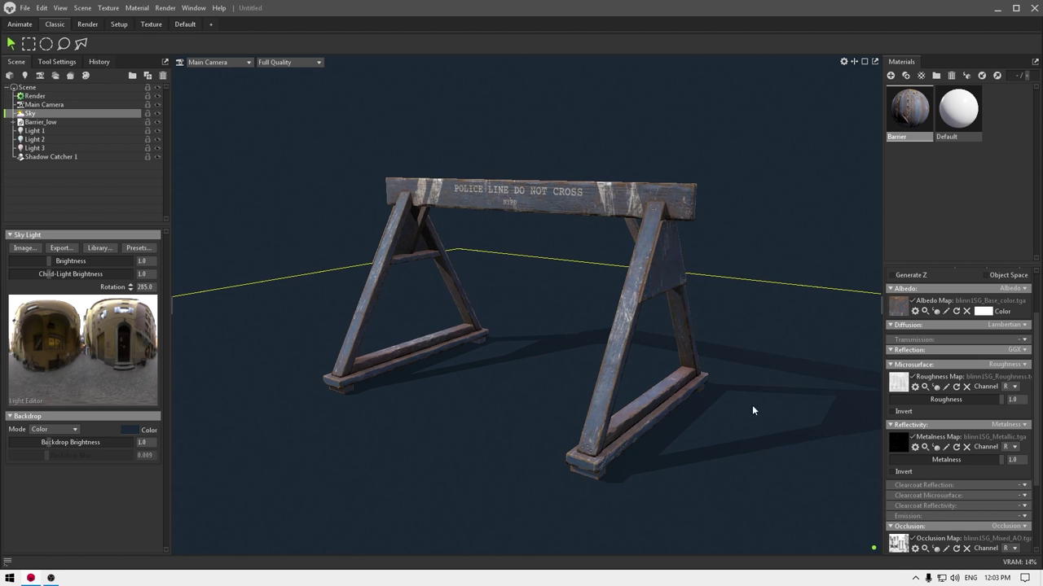
pyautogui.keyDown('shift'); pyautogui.moveTo(825, 409); pyautogui.dragTo(583, 413); pyautogui.keyUp('shift')
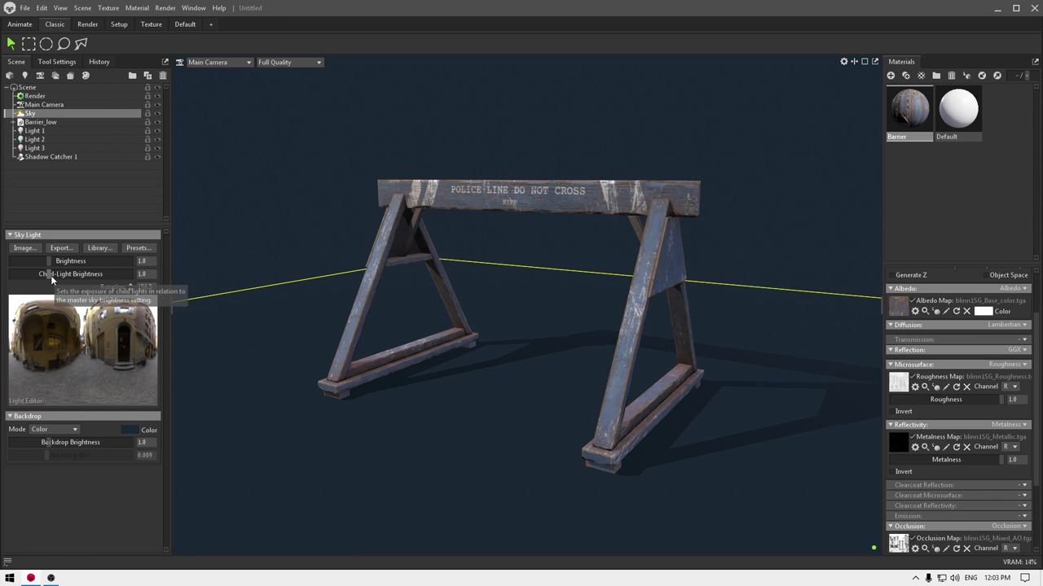
pyautogui.moveTo(50, 275); pyautogui.dragTo(71, 274)
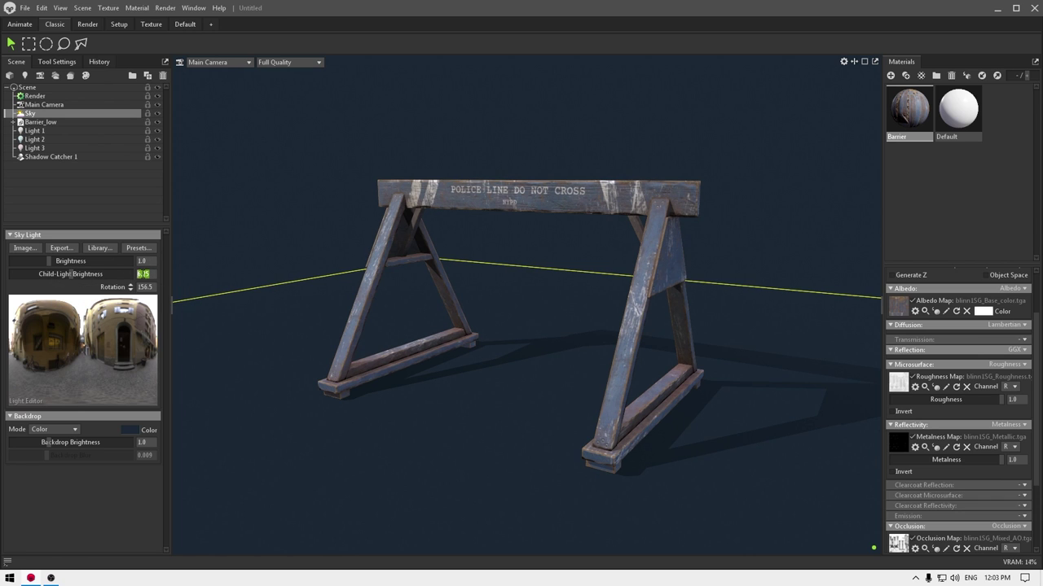
pyautogui.write('5')
pyautogui.press('Return')
# Enable Use Cascades for the raster shadows in the render settings.
pyautogui.click(37, 96)
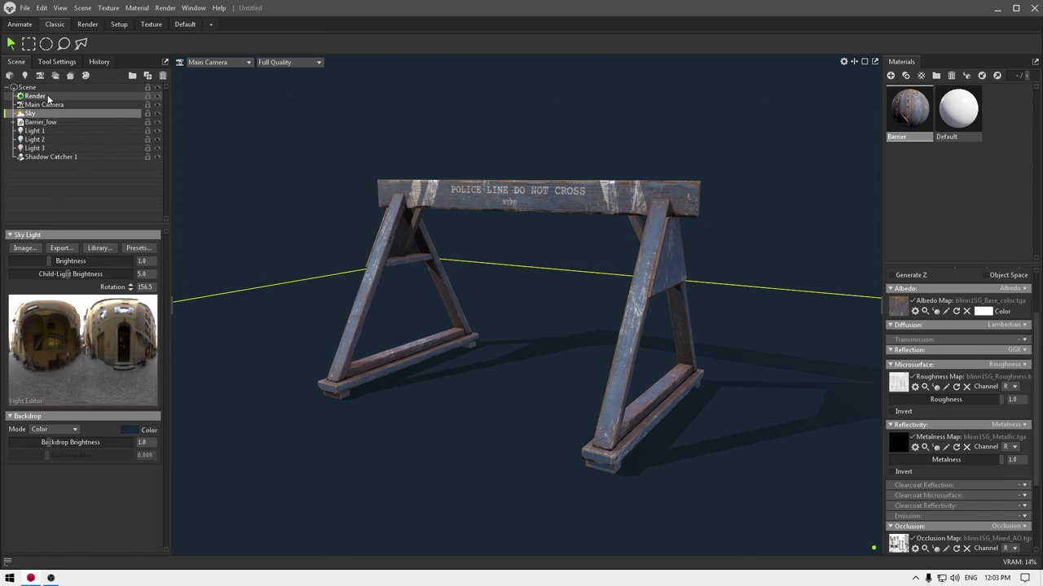
pyautogui.scroll(-1, 116, 383)
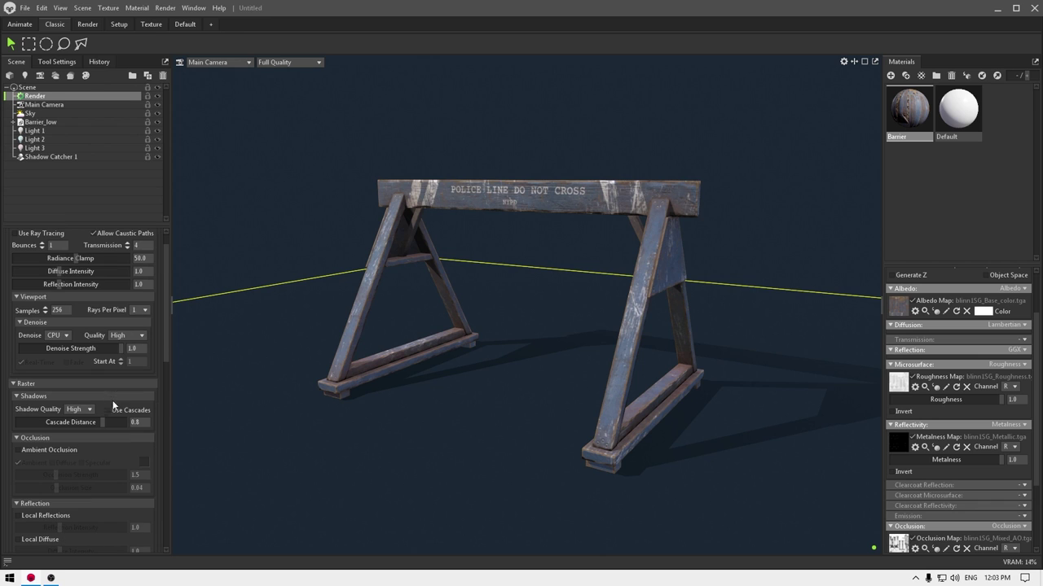
pyautogui.click(125, 410)
# Enable Ambient Occlusion with Diffuse and Specular included, and set the Occlusion Strength to 1.2.
pyautogui.scroll(-3, 125, 411)
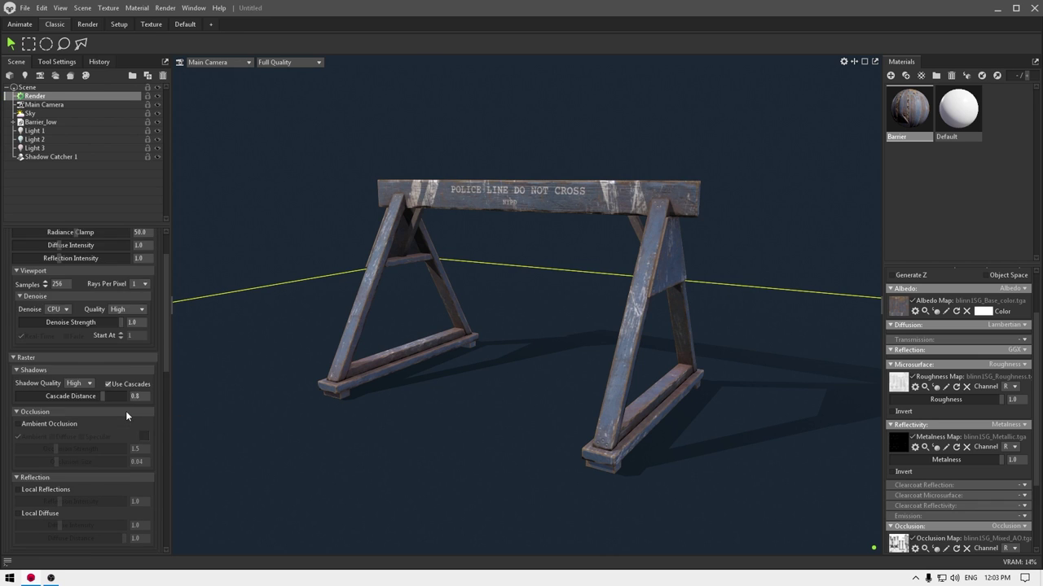
pyautogui.click(57, 372)
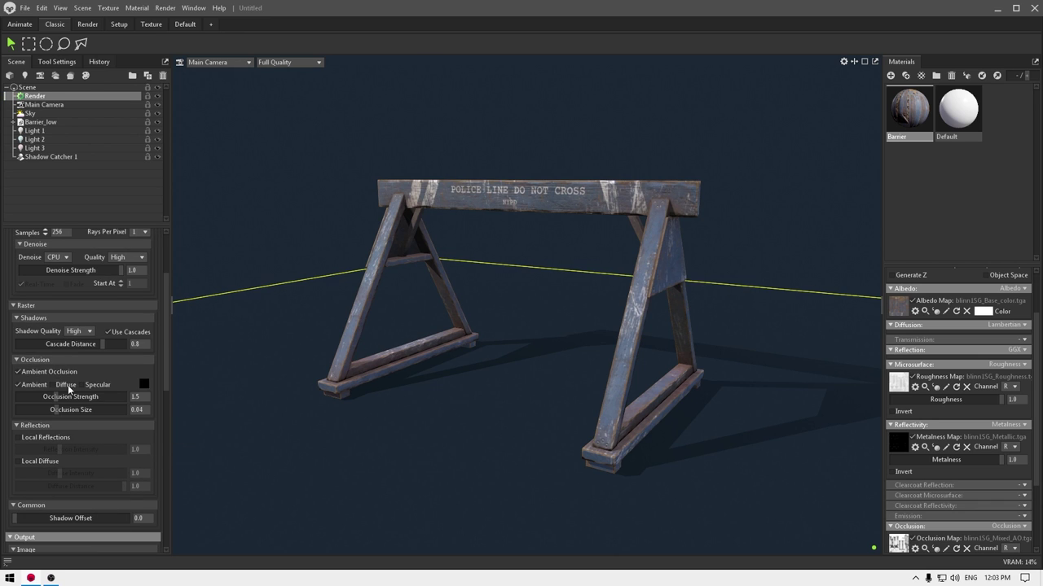
pyautogui.click(57, 384)
pyautogui.click(88, 385)
pyautogui.moveTo(56, 395); pyautogui.dragTo(51, 396)
pyautogui.click(135, 397)
pyautogui.write('1.2')
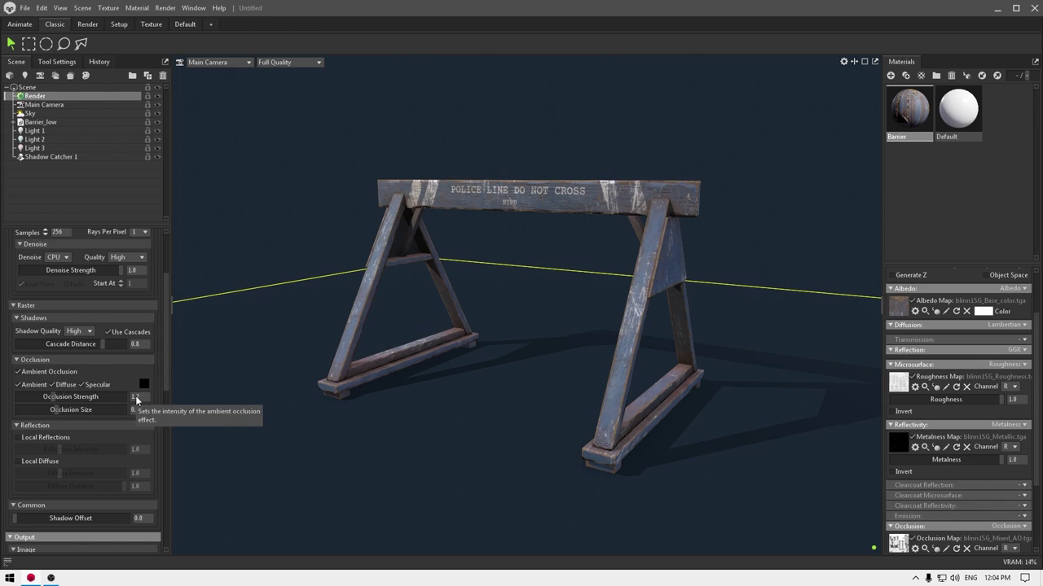
pyautogui.scroll(-2, 77, 436)
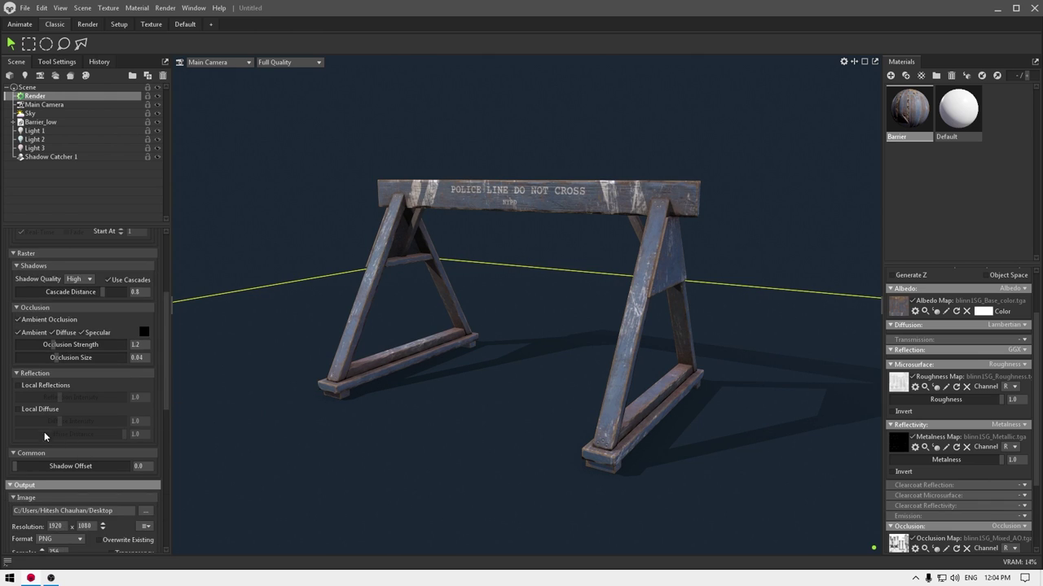
# Enable Local Reflections in the raster render settings and set the image output samples to 1000.
pyautogui.click(44, 384)
pyautogui.scroll(-4, 75, 477)
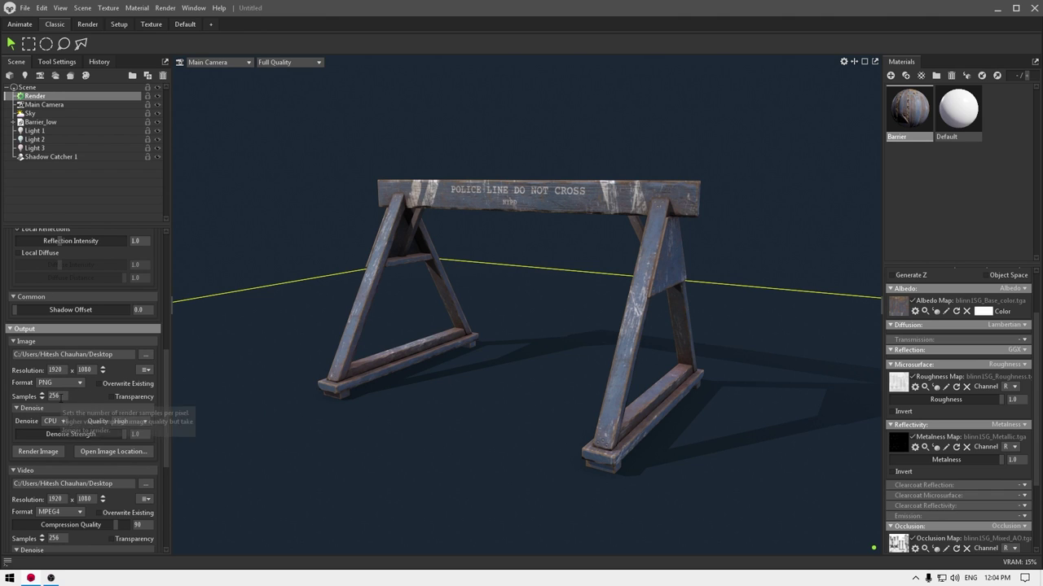
pyautogui.click(60, 397)
pyautogui.write('100')
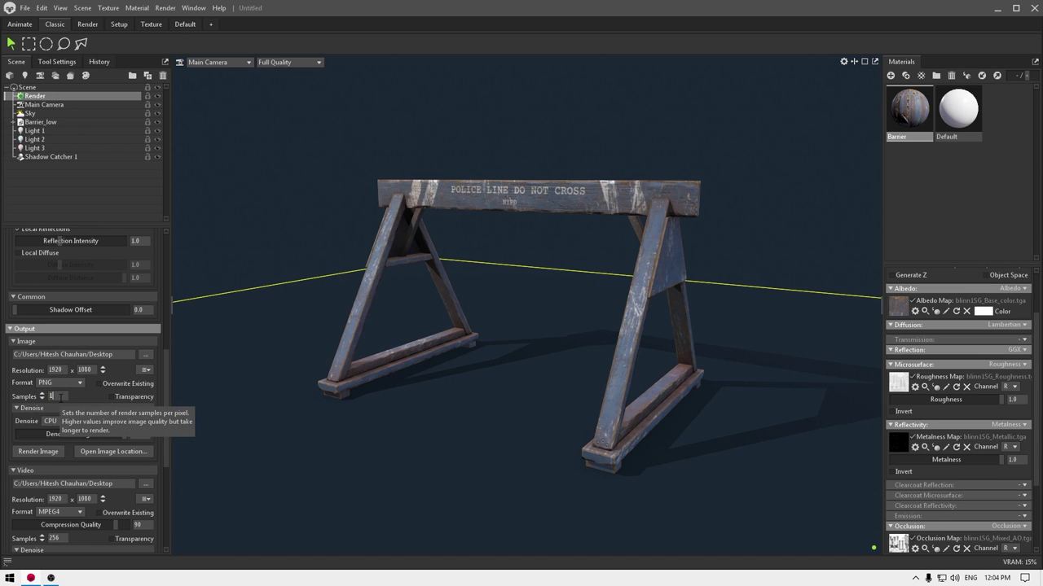
pyautogui.press('Return')
pyautogui.click(60, 397)
pyautogui.write('1000')
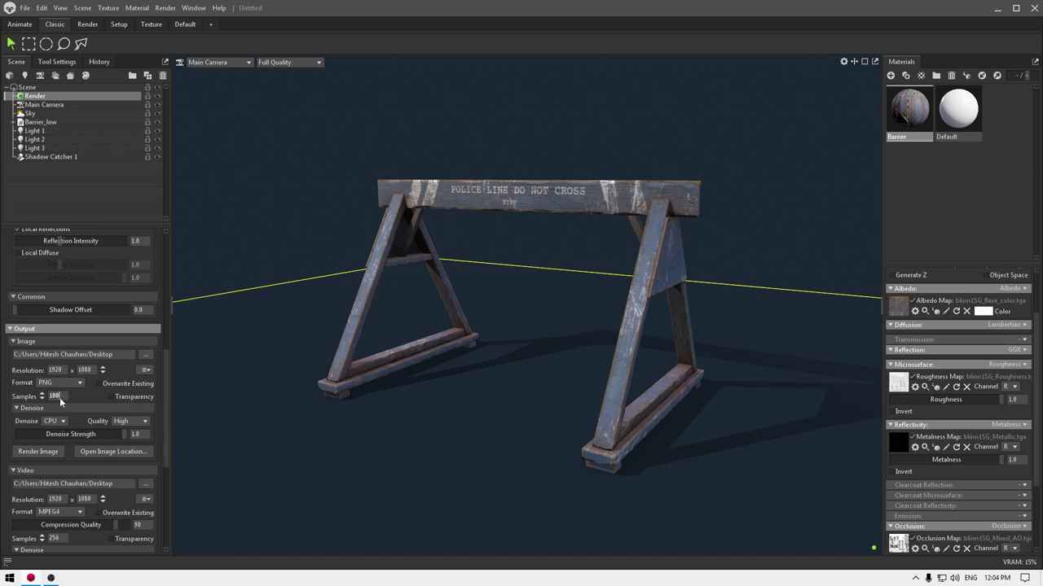
pyautogui.press('Return')
pyautogui.scroll(-3, 36, 450)
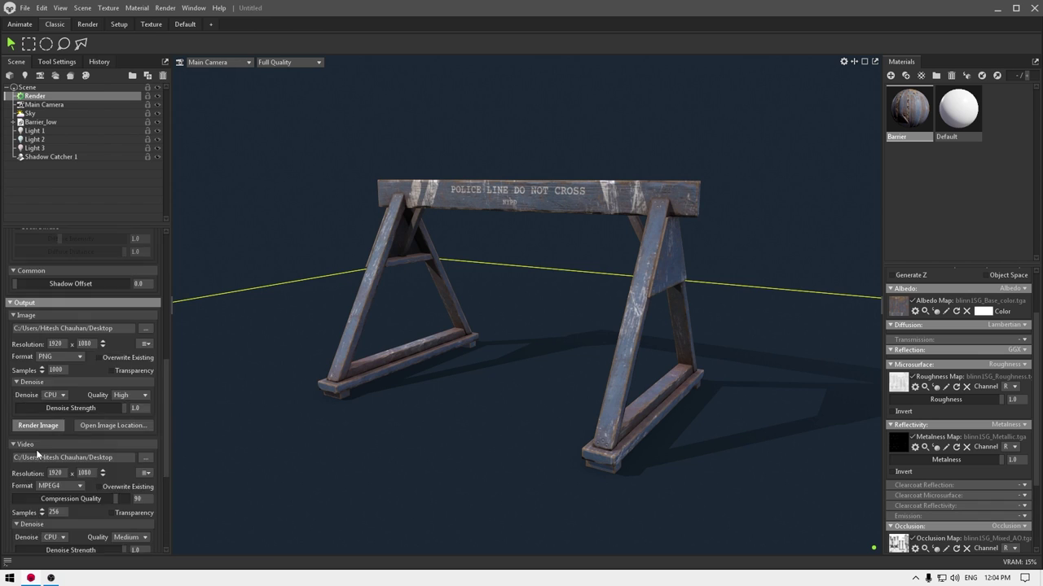
pyautogui.scroll(4, 36, 450)
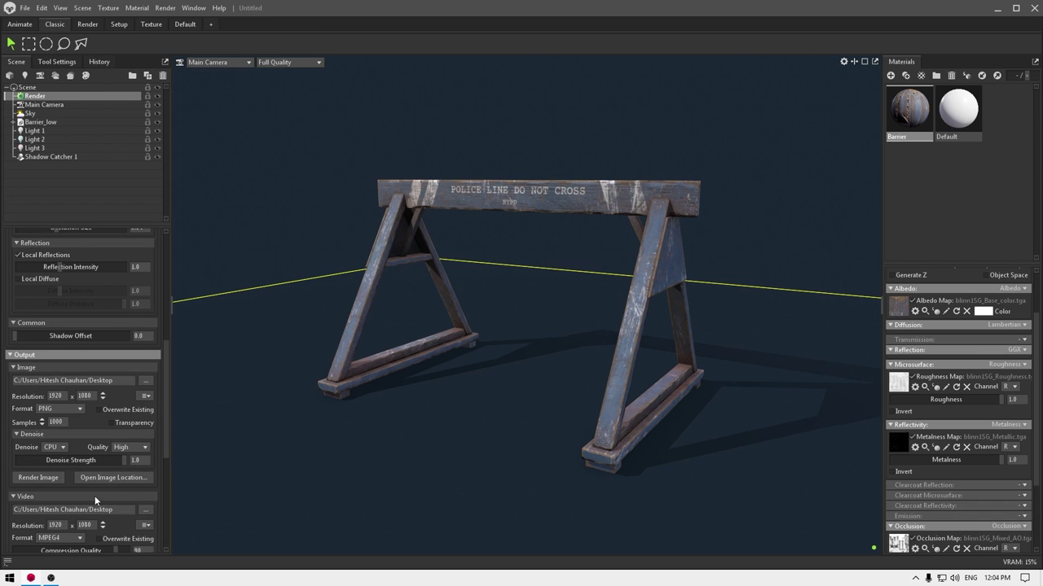
pyautogui.scroll(3, 86, 492)
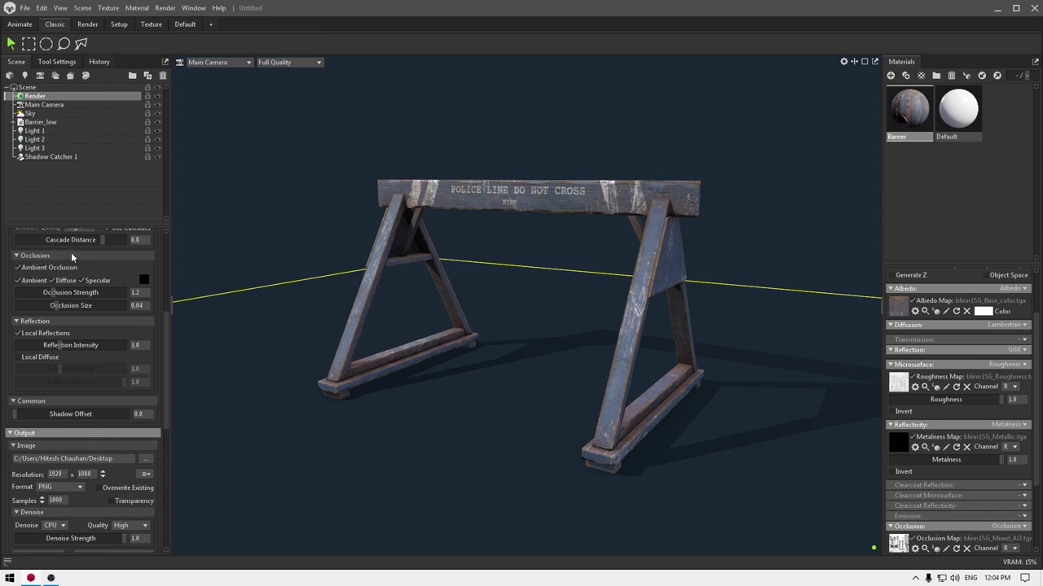
# Turn on the Main Camera's Safe Frame and reframe the barrier at a slight angle so it fills the frame.
pyautogui.click(55, 106)
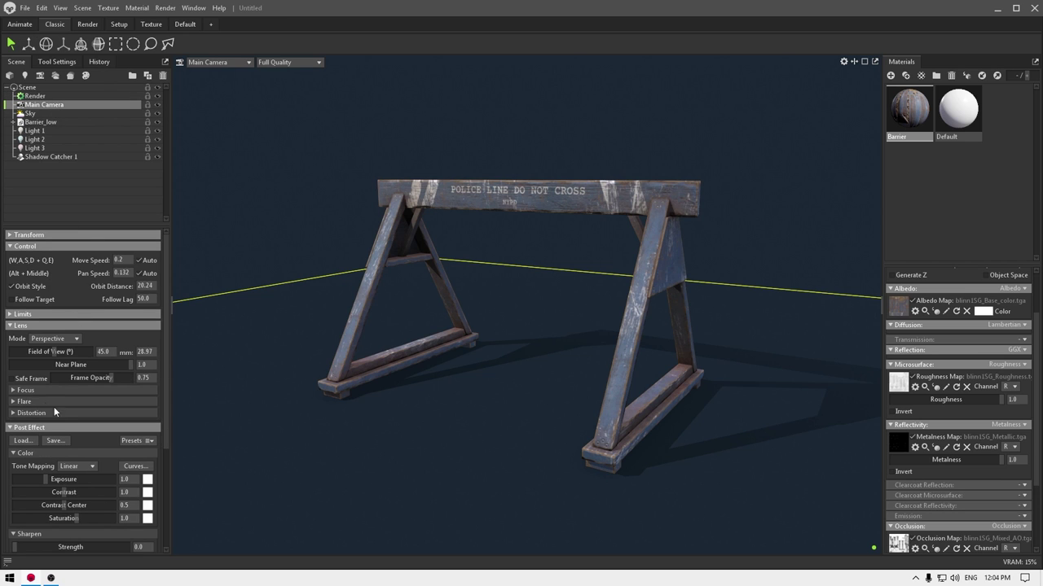
pyautogui.click(32, 380)
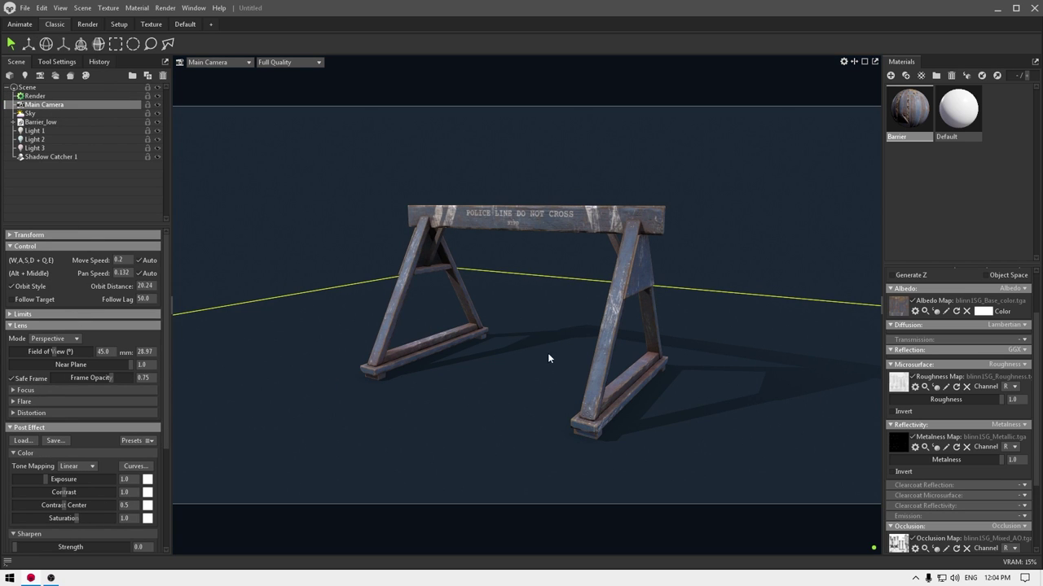
pyautogui.scroll(2, 540, 314)
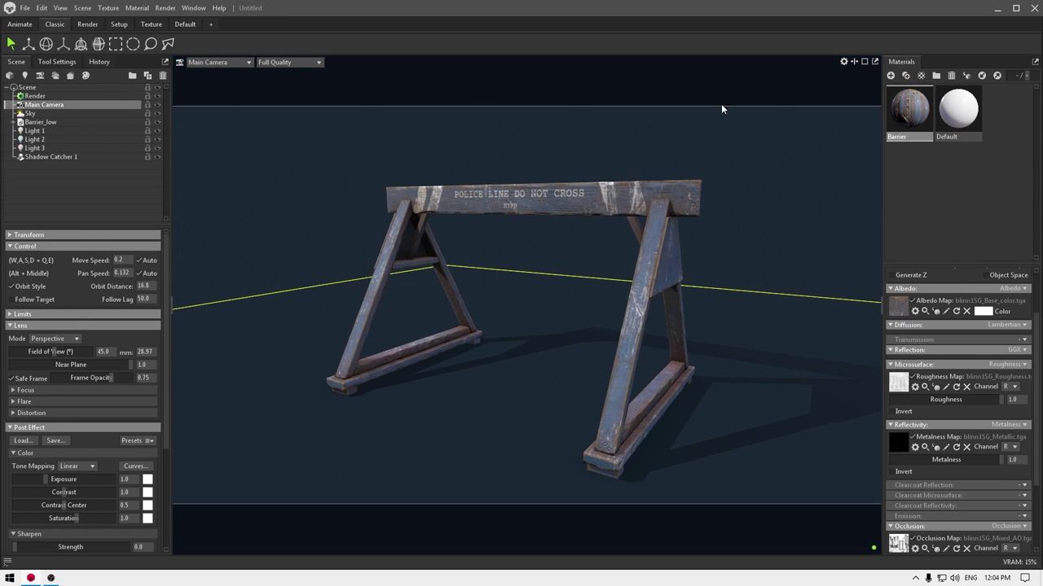
pyautogui.keyDown('alt'); pyautogui.moveTo(531, 350); pyautogui.dragTo(513, 325); pyautogui.keyUp('alt')
pyautogui.scroll(-3, 492, 336)
pyautogui.scroll(2, 513, 334)
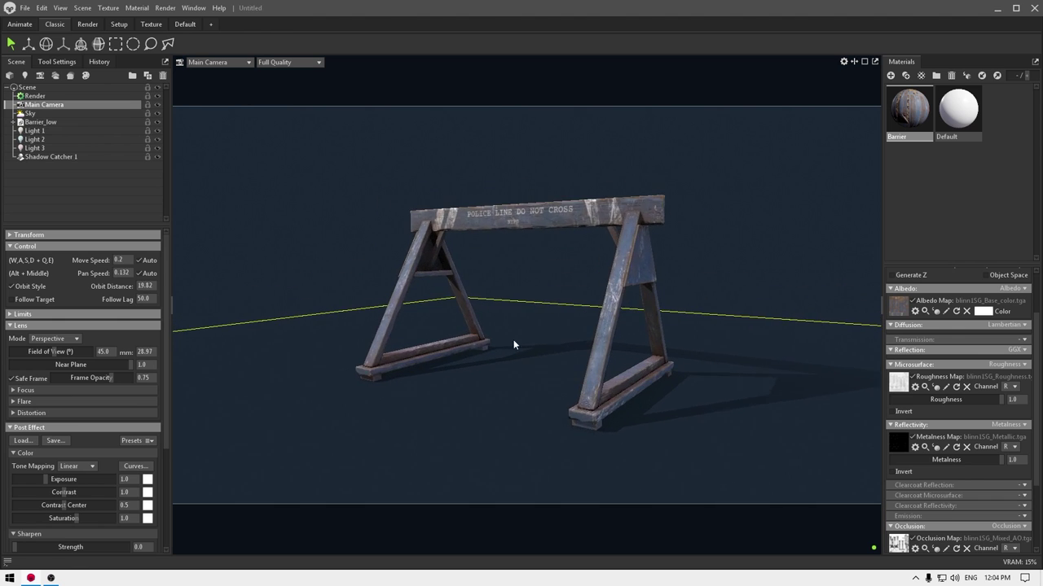
pyautogui.keyDown('alt'); pyautogui.moveTo(533, 365); pyautogui.dragTo(544, 365); pyautogui.keyUp('alt')
pyautogui.keyDown('alt'); pyautogui.moveTo(554, 363); pyautogui.dragTo(538, 361, button='middle'); pyautogui.keyUp('alt')
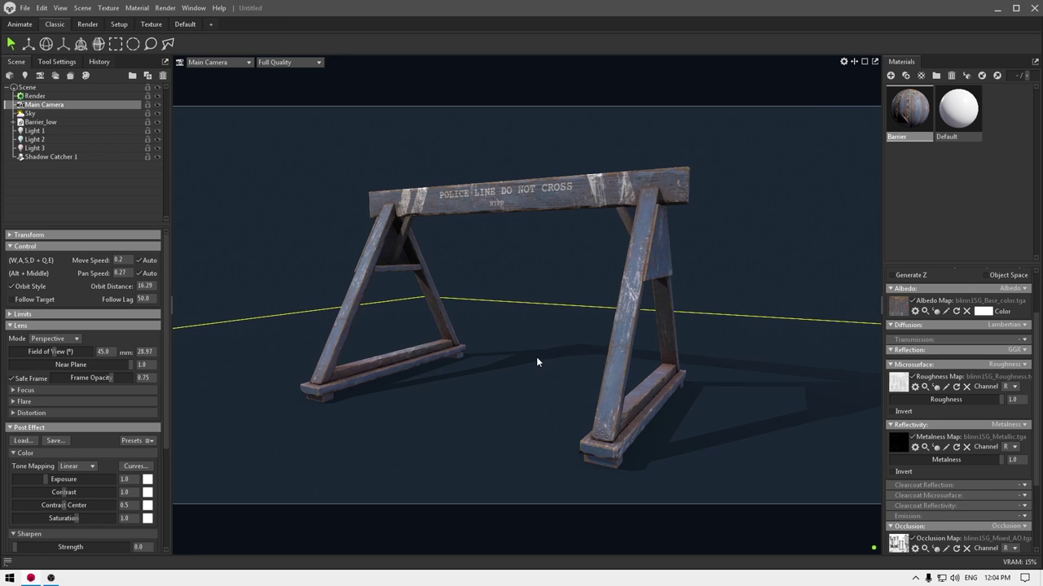
pyautogui.scroll(1, 543, 369)
pyautogui.scroll(-1, 542, 364)
pyautogui.moveTo(541, 364); pyautogui.dragTo(550, 356)
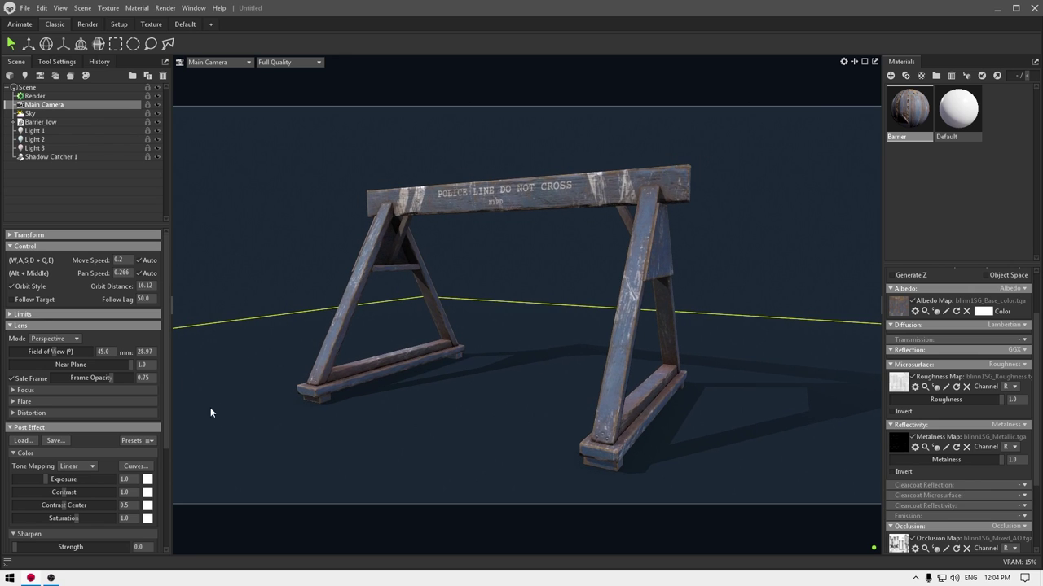
# Switch the Main Camera's tone mapping to ACES and raise the exposure to about 2.59.
pyautogui.scroll(-2, 70, 433)
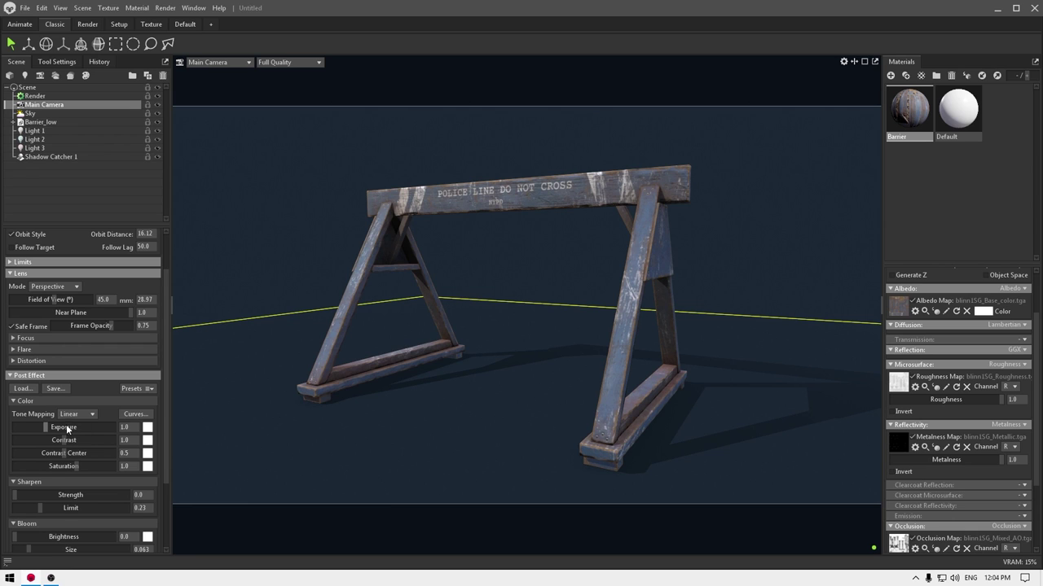
pyautogui.click(68, 414)
pyautogui.click(74, 453)
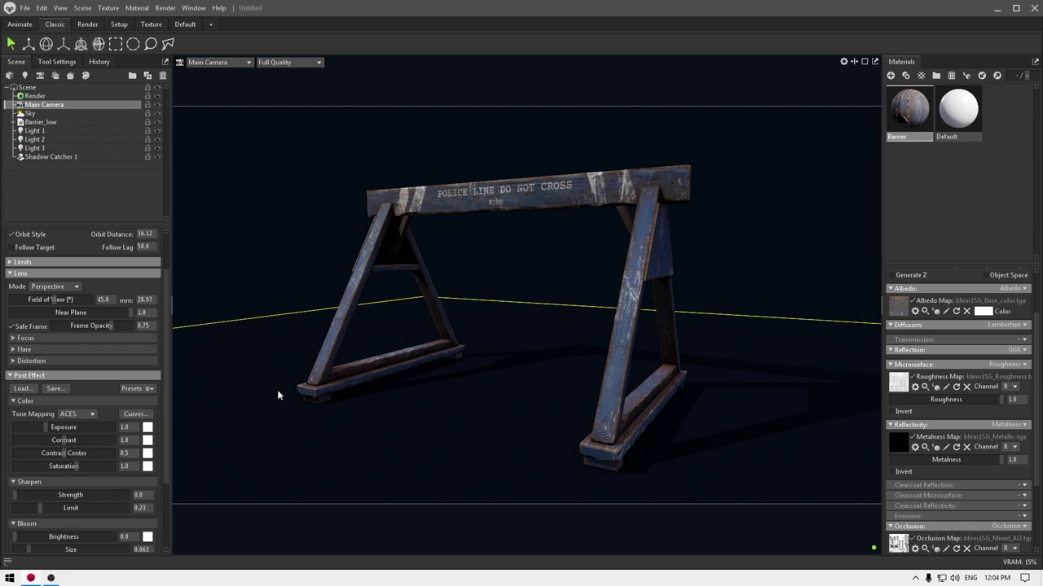
pyautogui.moveTo(47, 423); pyautogui.dragTo(53, 426)
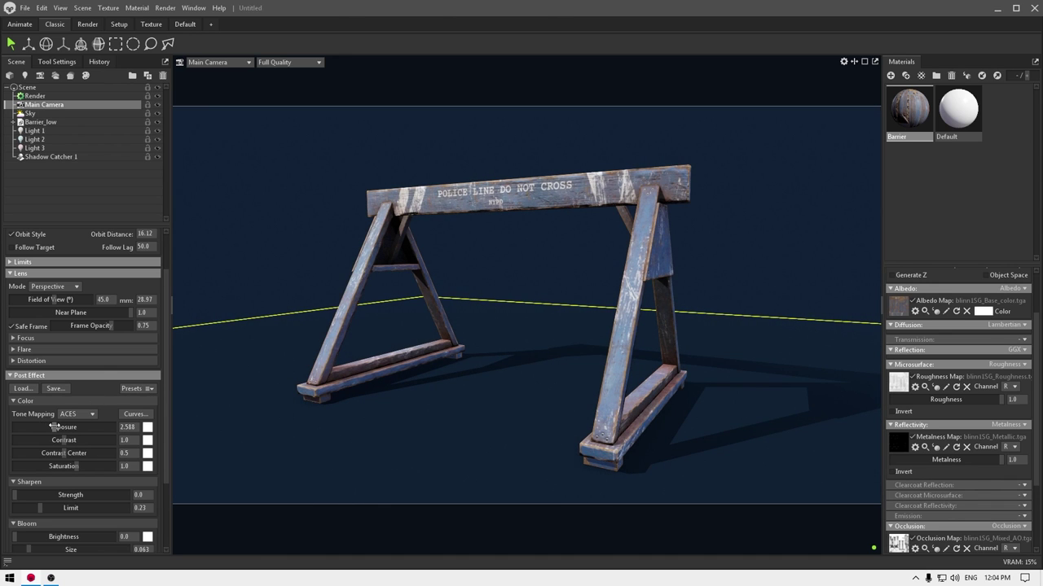
# Set the Main Camera's post effect Exposure to 2.5 and Contrast to 1.005.
pyautogui.click(126, 440)
pyautogui.press('BackSpace')
pyautogui.write('1')
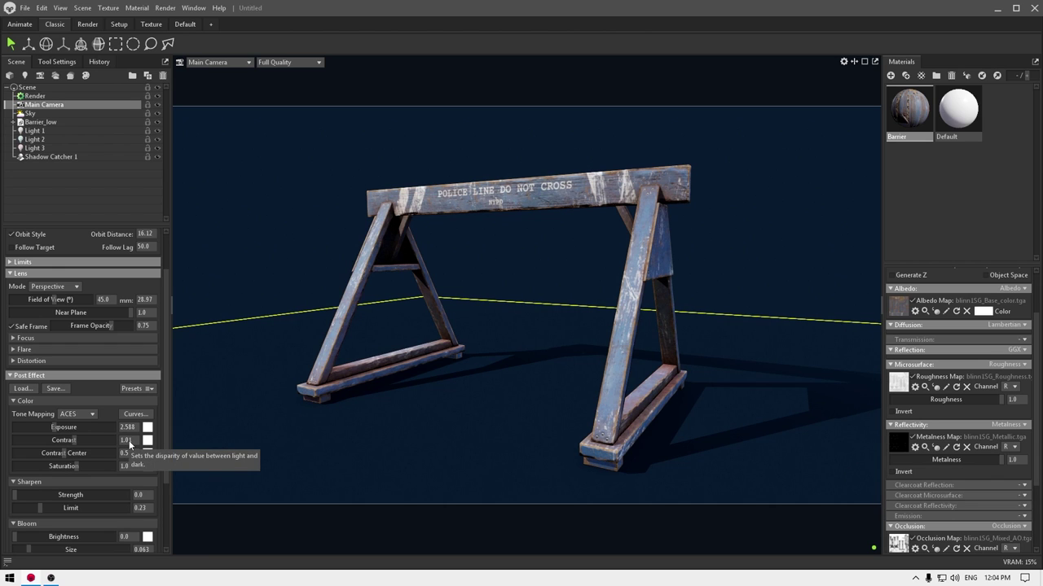
pyautogui.click(126, 427)
pyautogui.write('2')
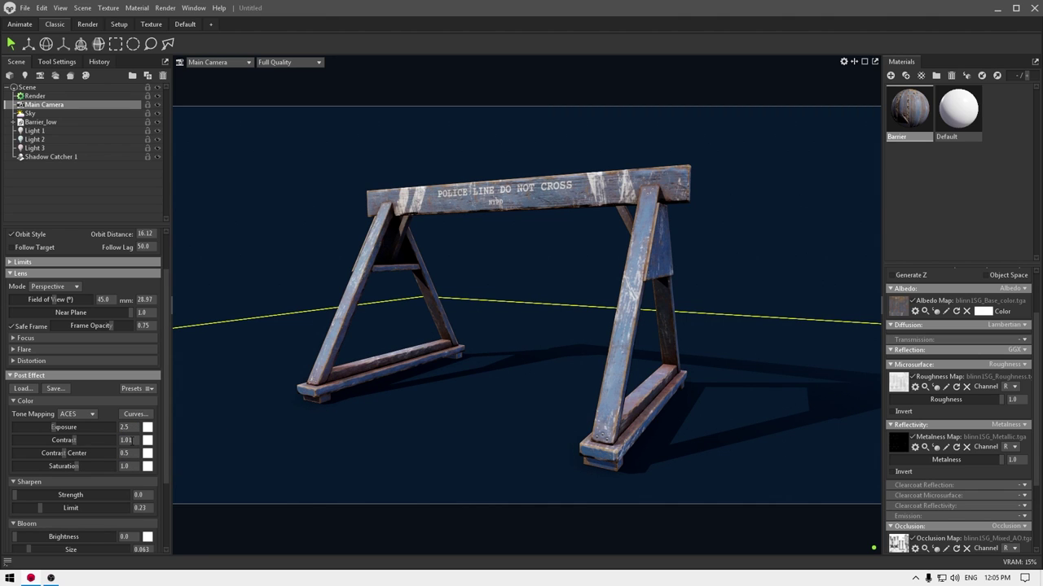
pyautogui.click(132, 440)
pyautogui.press('BackSpace')
pyautogui.write('05')
pyautogui.press('Return')
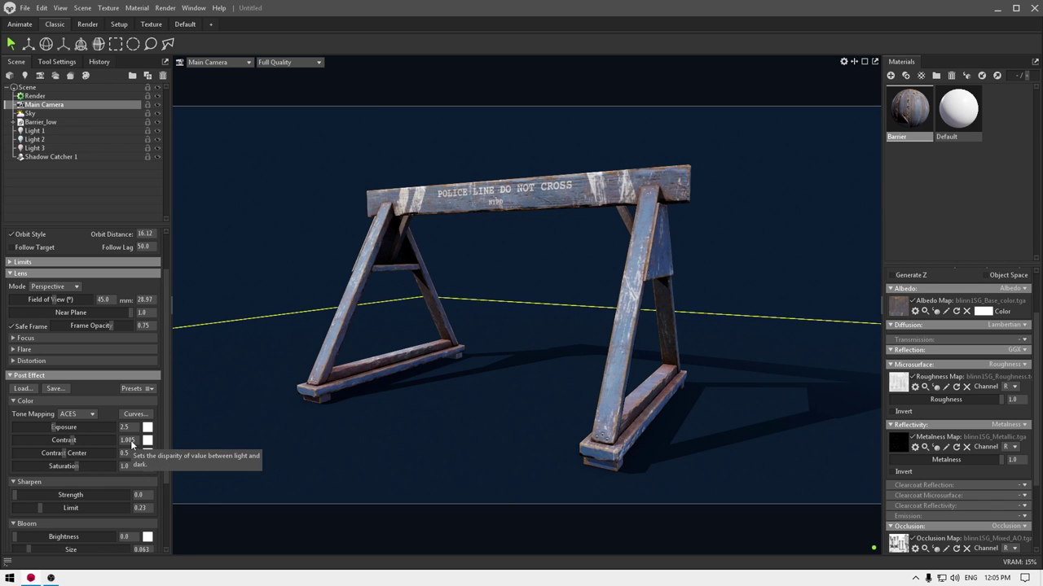
# Try stronger sharpening on the Main Camera, and settle on a Sharpen Strength of 0.2.
pyautogui.scroll(-3, 94, 512)
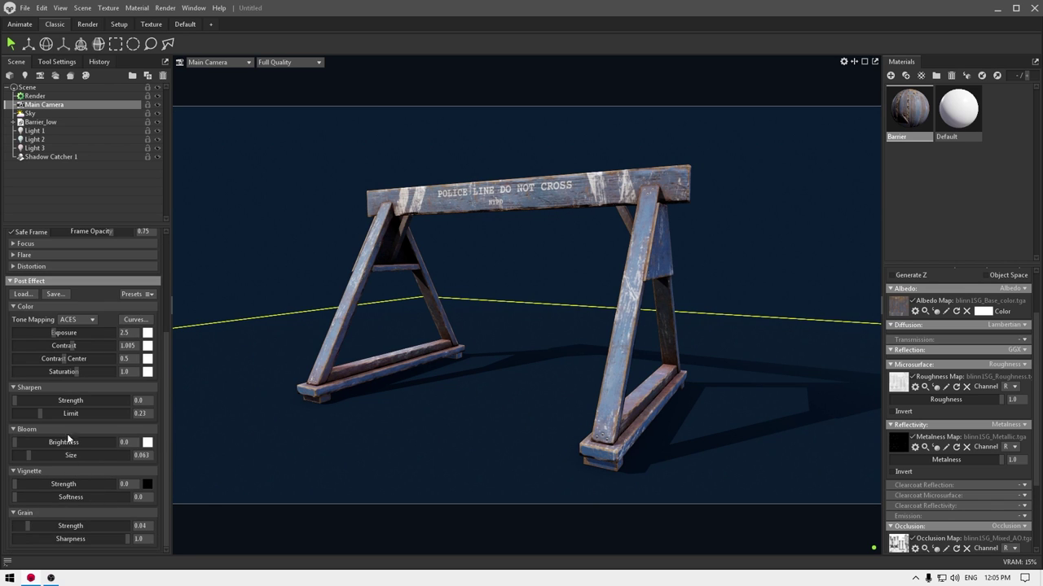
pyautogui.moveTo(15, 400); pyautogui.dragTo(86, 409)
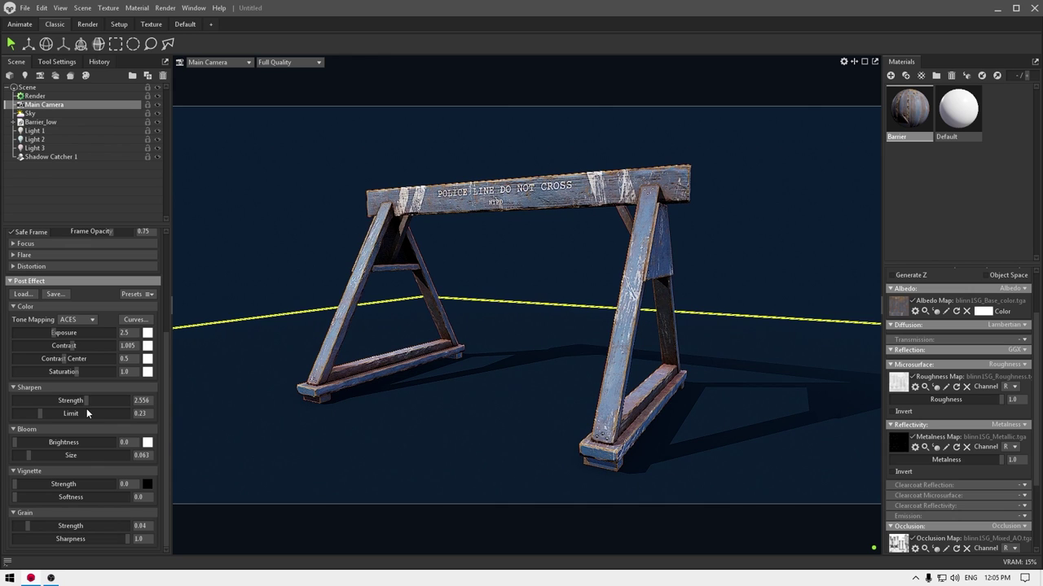
pyautogui.click(60, 399)
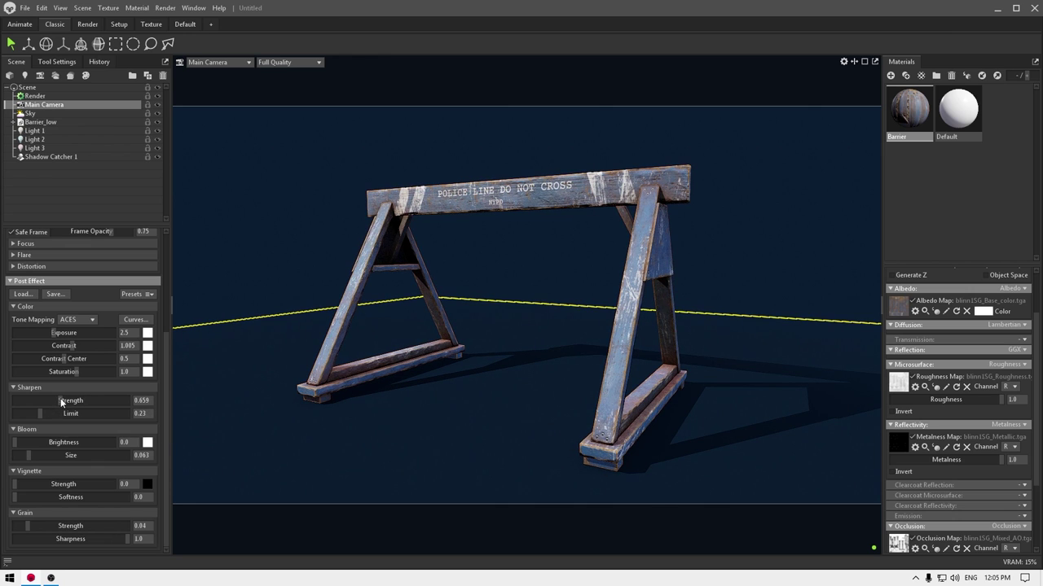
pyautogui.moveTo(58, 397); pyautogui.dragTo(49, 398)
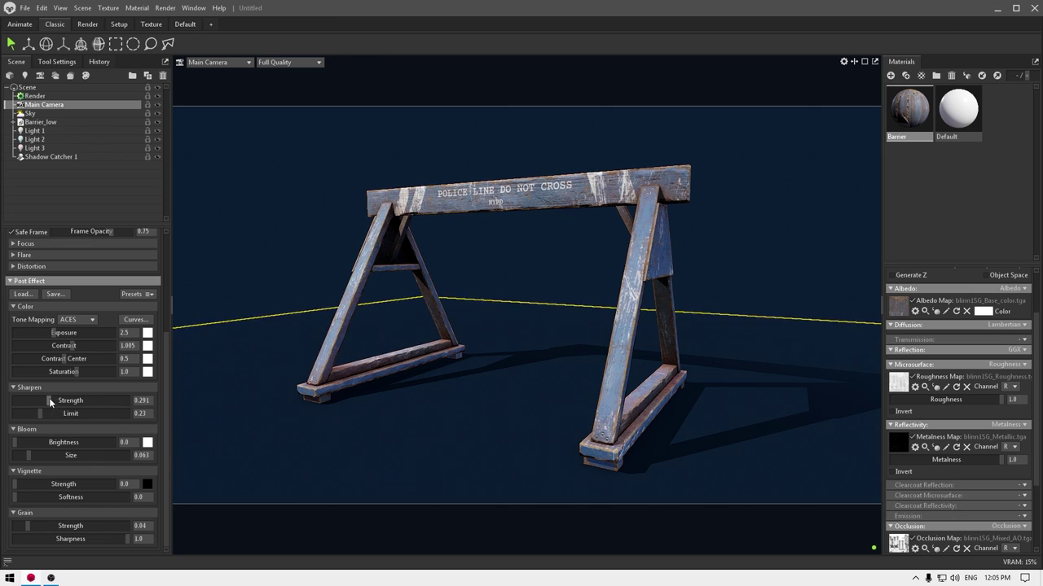
pyautogui.doubleClick(141, 400)
pyautogui.write('0.2')
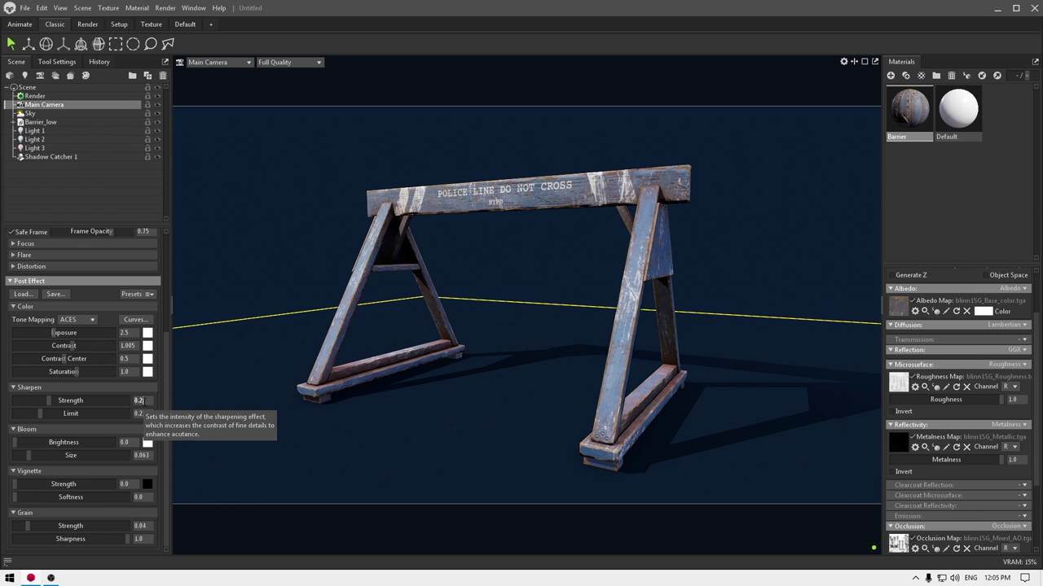
pyautogui.press('Return')
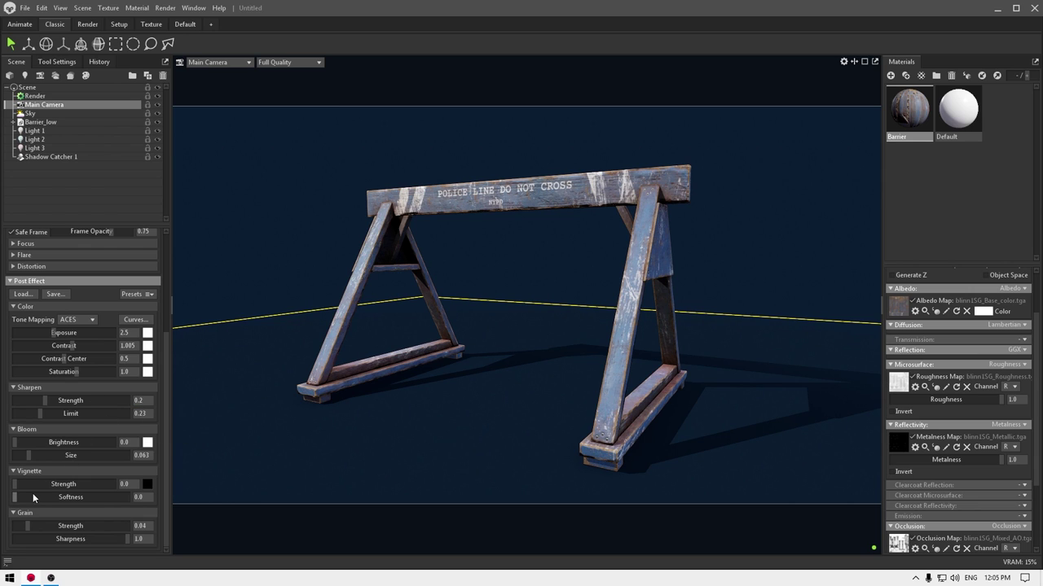
# Add a vignette to the Main Camera with a Strength of 0.5.
pyautogui.moveTo(13, 487); pyautogui.dragTo(65, 487)
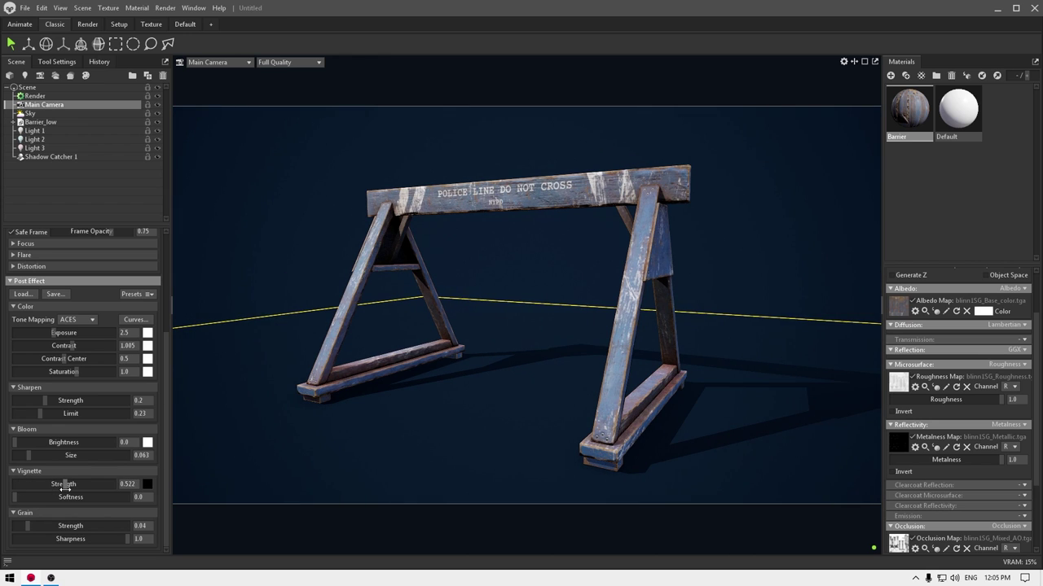
pyautogui.click(127, 484)
pyautogui.write('0')
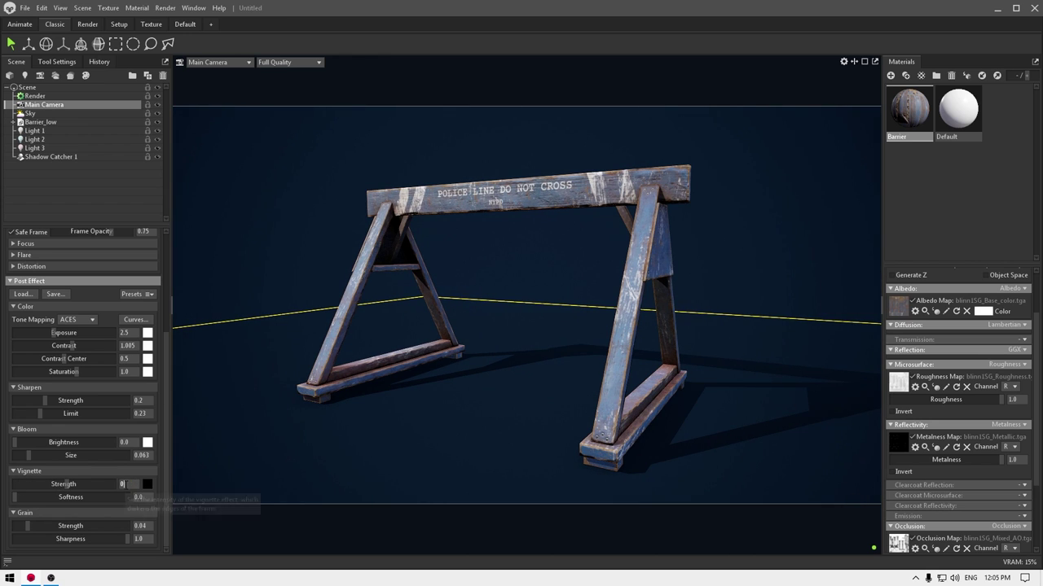
pyautogui.write('.5')
pyautogui.press('Return')
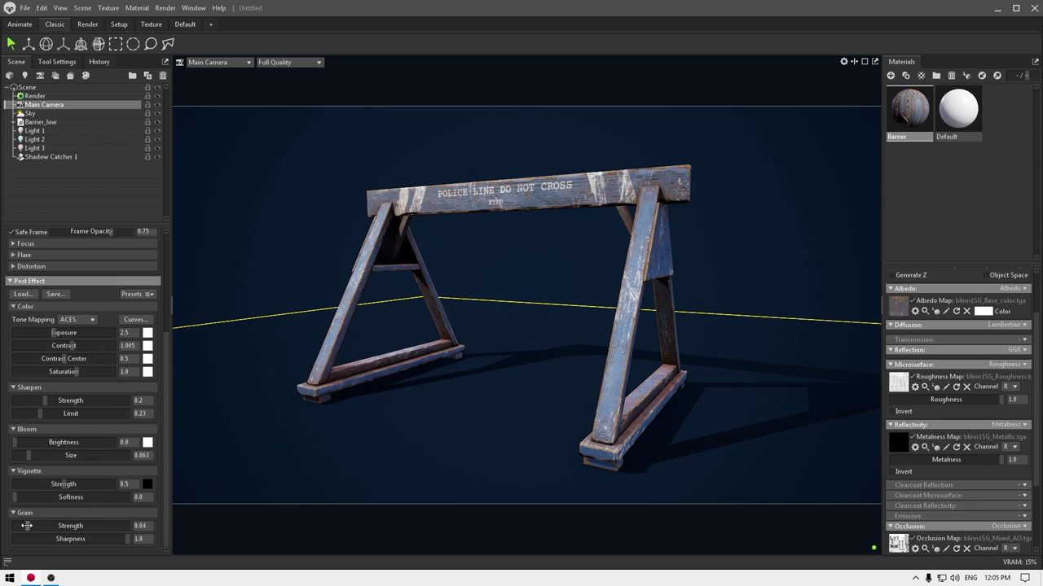
# Set the Main Camera's Grain Strength to 0.25.
pyautogui.moveTo(27, 526); pyautogui.dragTo(63, 526)
pyautogui.doubleClick(143, 526)
pyautogui.write('0.2')
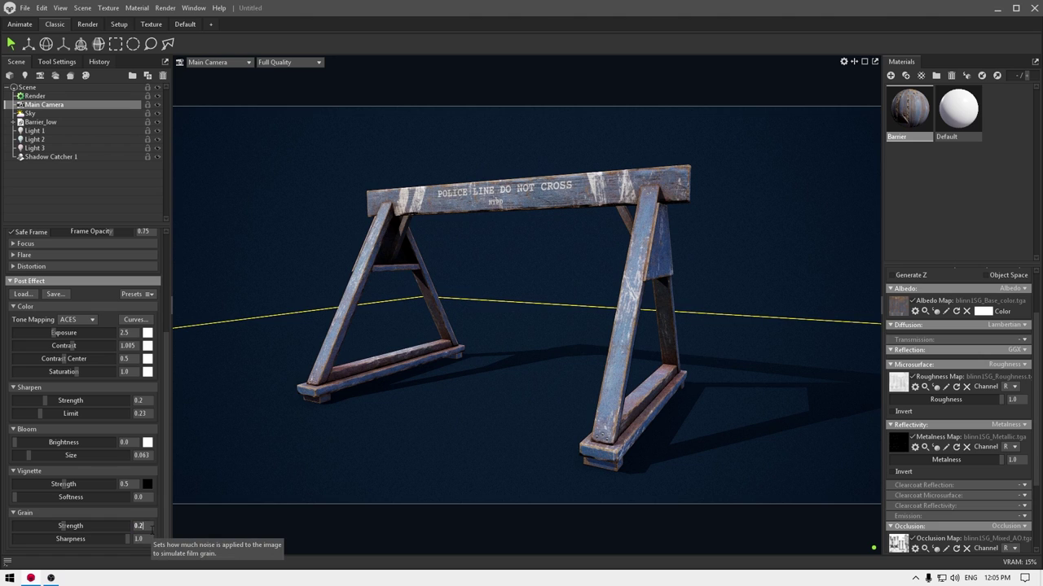
pyautogui.write('5')
pyautogui.press('Return')
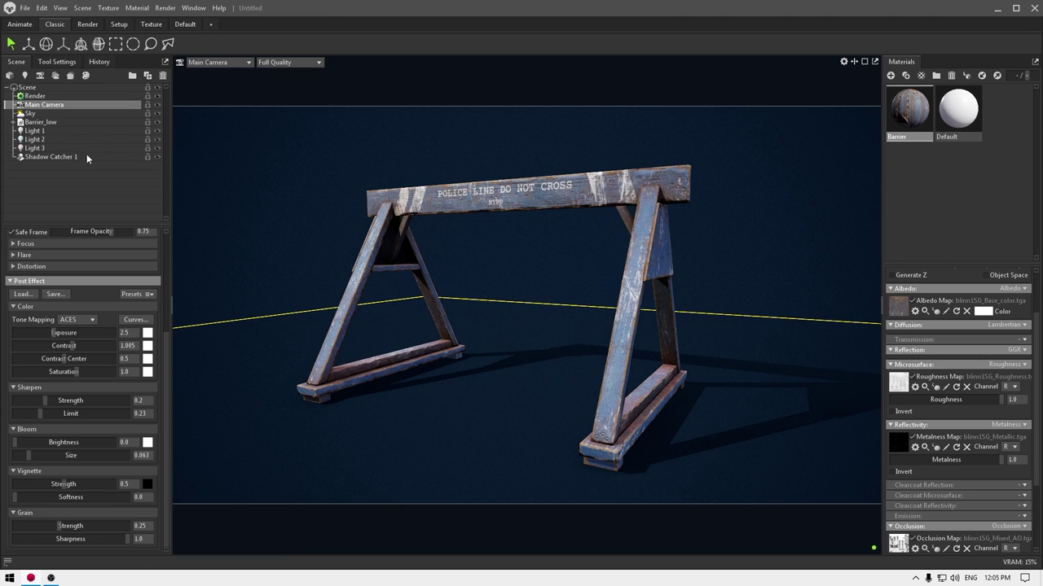
# Change the sky's backdrop color to a less saturated dark blue-gray, hex 222a32.
pyautogui.click(51, 115)
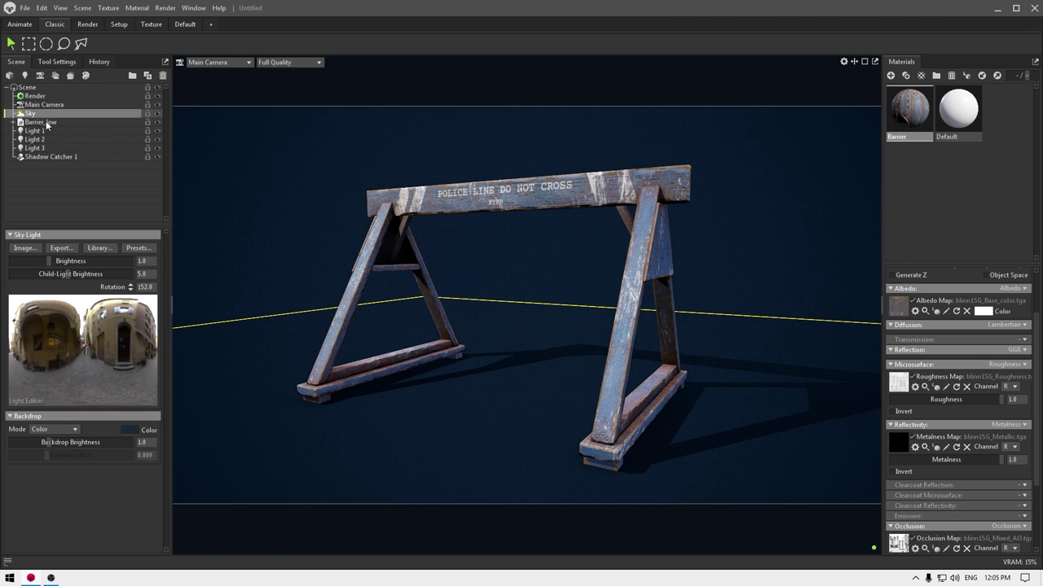
pyautogui.click(130, 430)
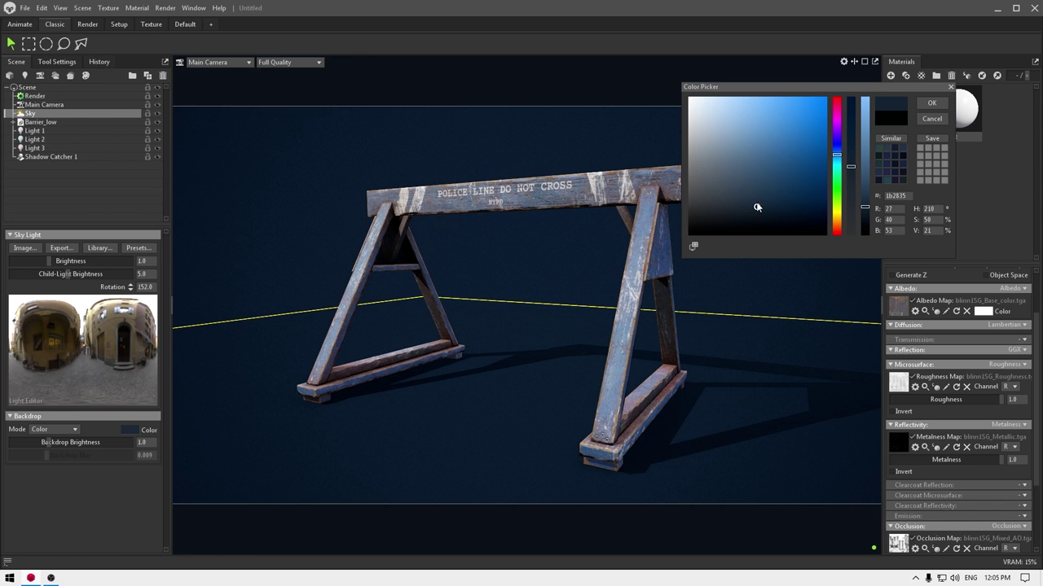
pyautogui.moveTo(756, 206); pyautogui.dragTo(734, 212)
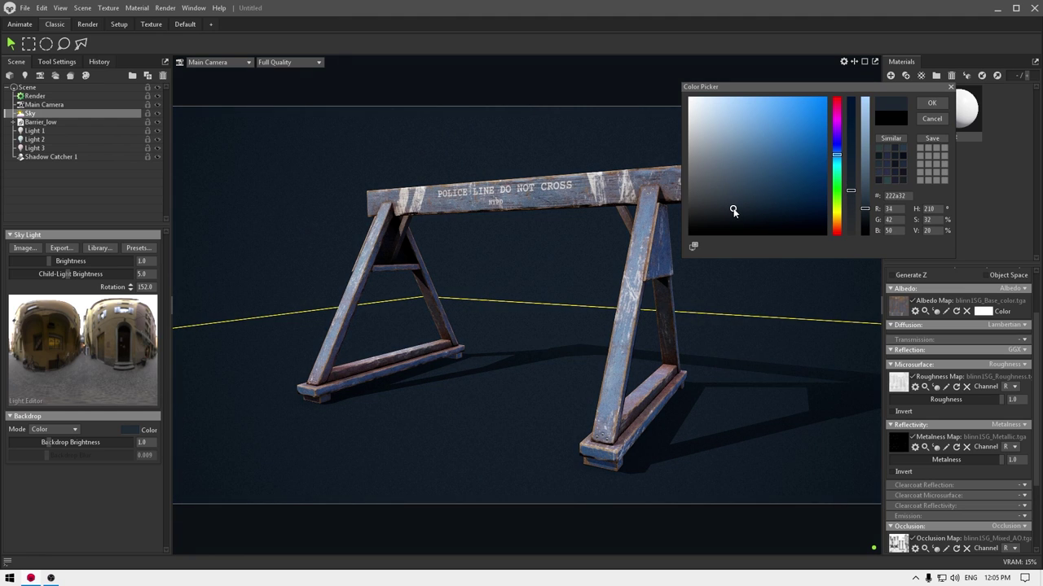
pyautogui.click(936, 106)
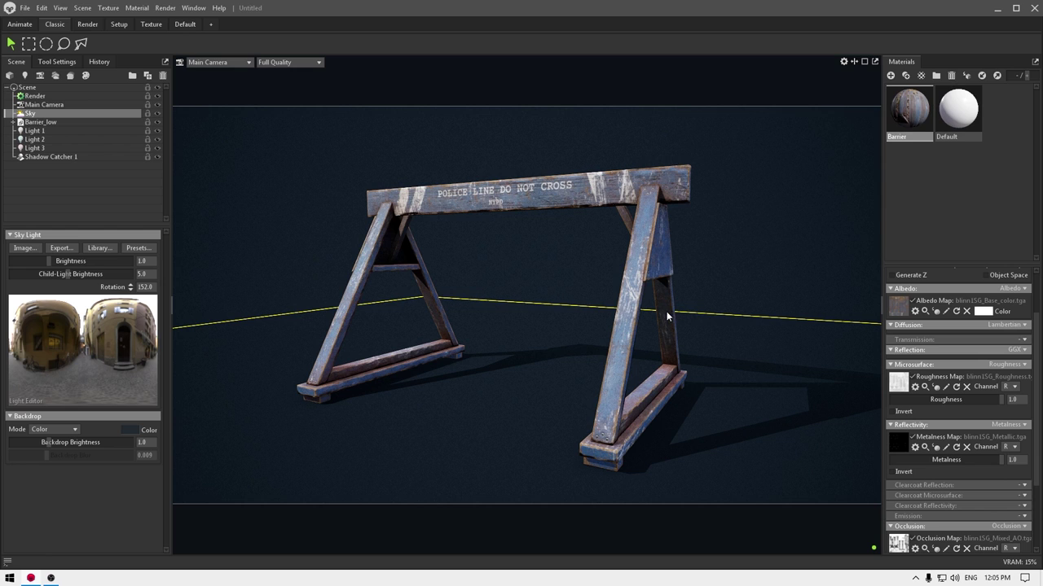
# Rotate the sky light to 143 degrees and set its Brightness to 1.2.
pyautogui.moveTo(666, 312)
pyautogui.keyDown('shift'); pyautogui.mouseDown()
pyautogui.moveTo(717, 314)
pyautogui.moveTo(654, 311)
pyautogui.mouseUp(); pyautogui.keyUp('shift')
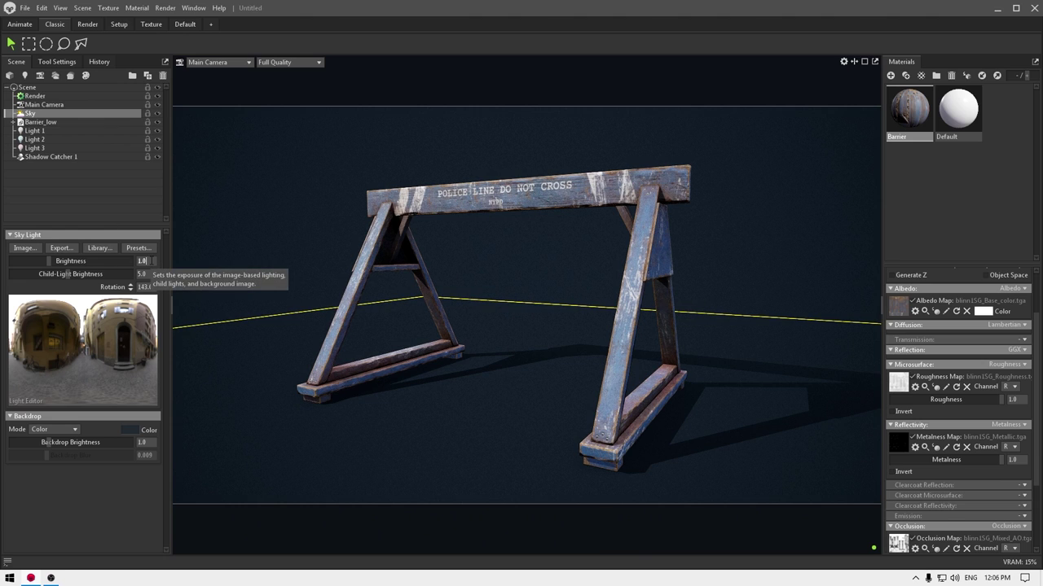
pyautogui.write('.1')
pyautogui.press('Return')
pyautogui.click(151, 260)
pyautogui.write('1.2')
pyautogui.press('Return')
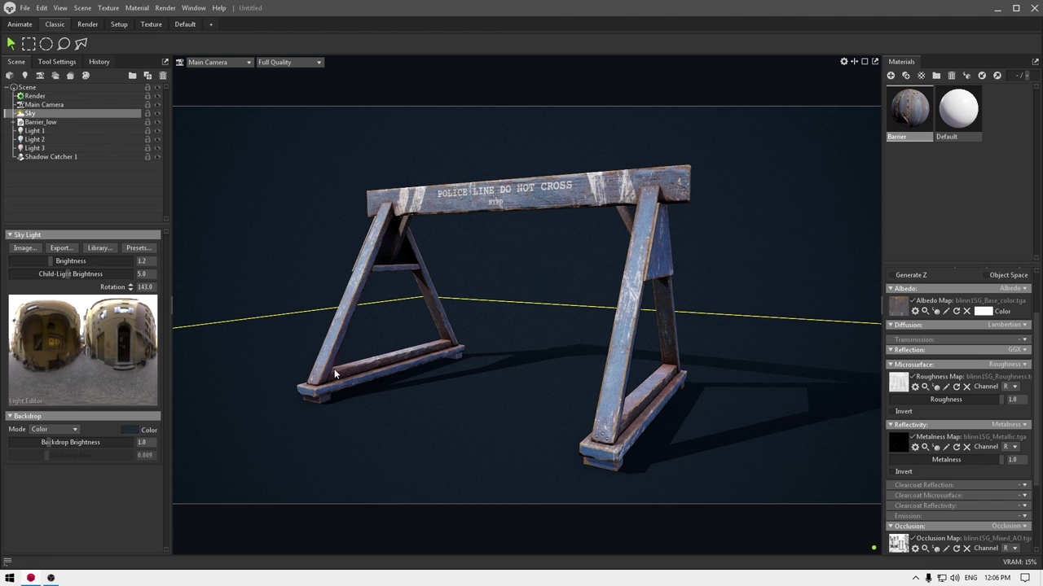
# Orbit to the barrier's other end with the sky rotated to 157 degrees, render the image and close the rendered picture.
pyautogui.moveTo(339, 373); pyautogui.dragTo(512, 378)
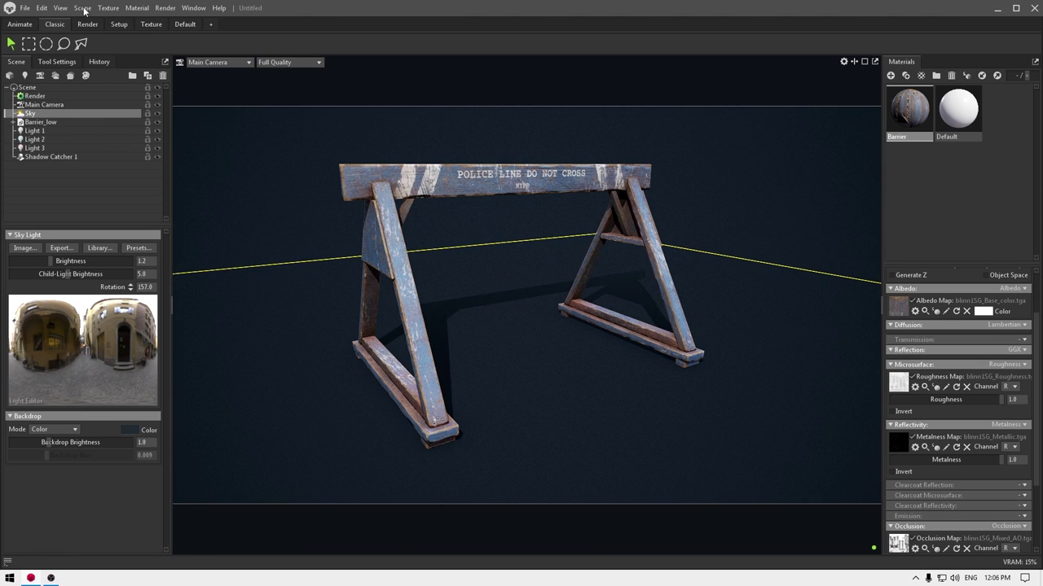
pyautogui.click(165, 8)
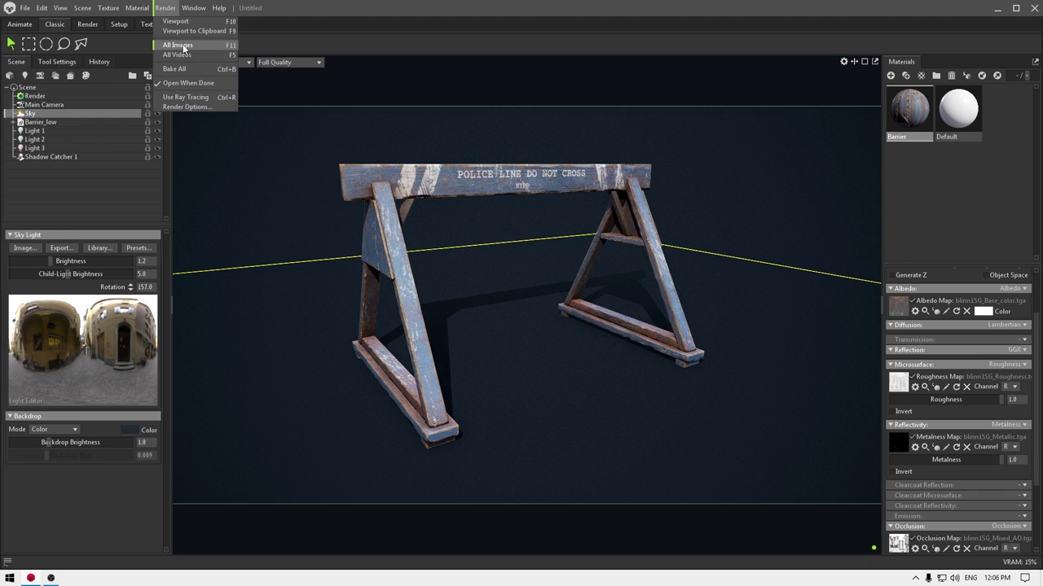
pyautogui.click(387, 4)
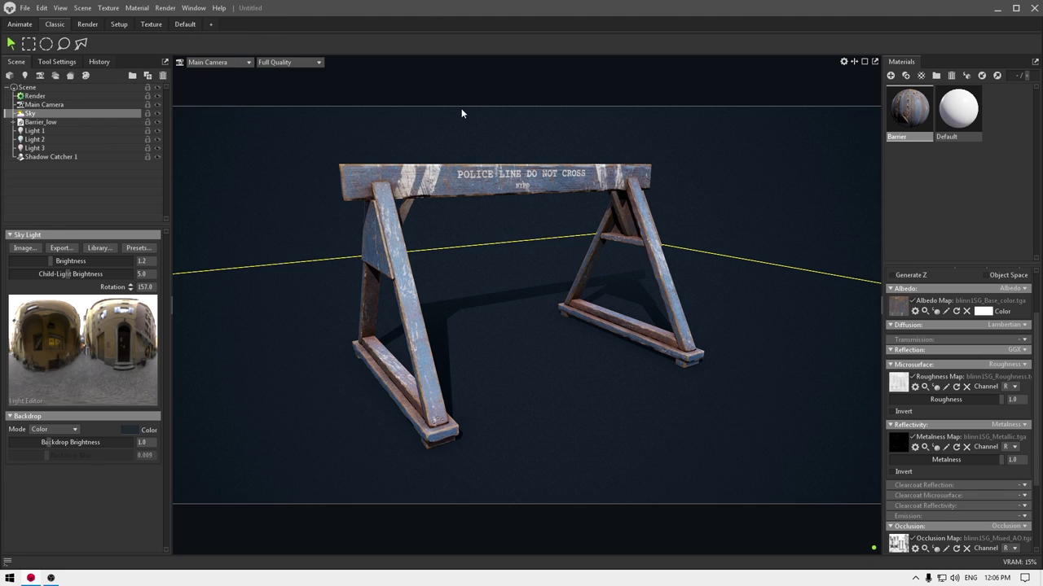
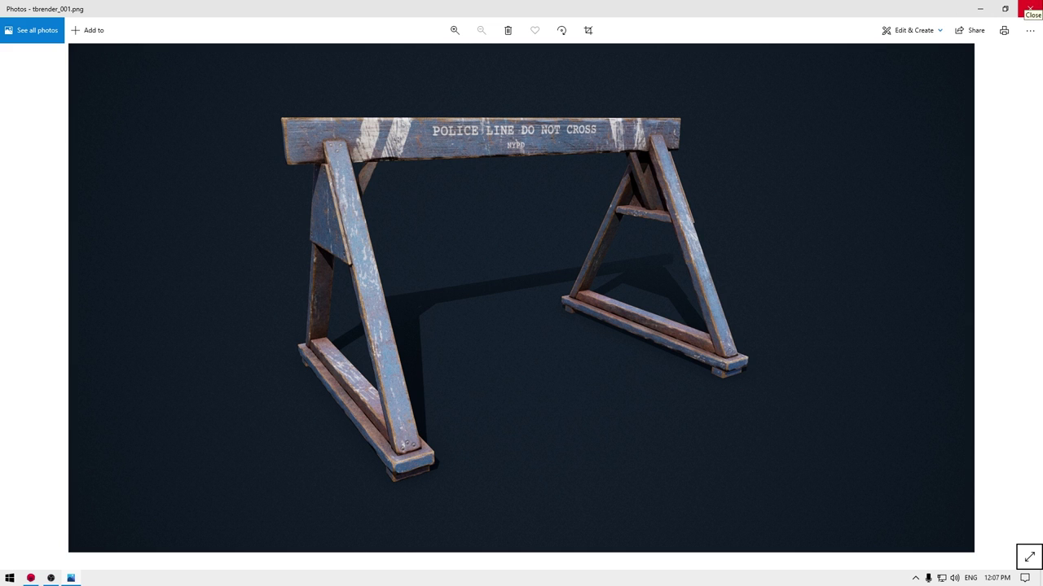
pyautogui.click(1029, 8)
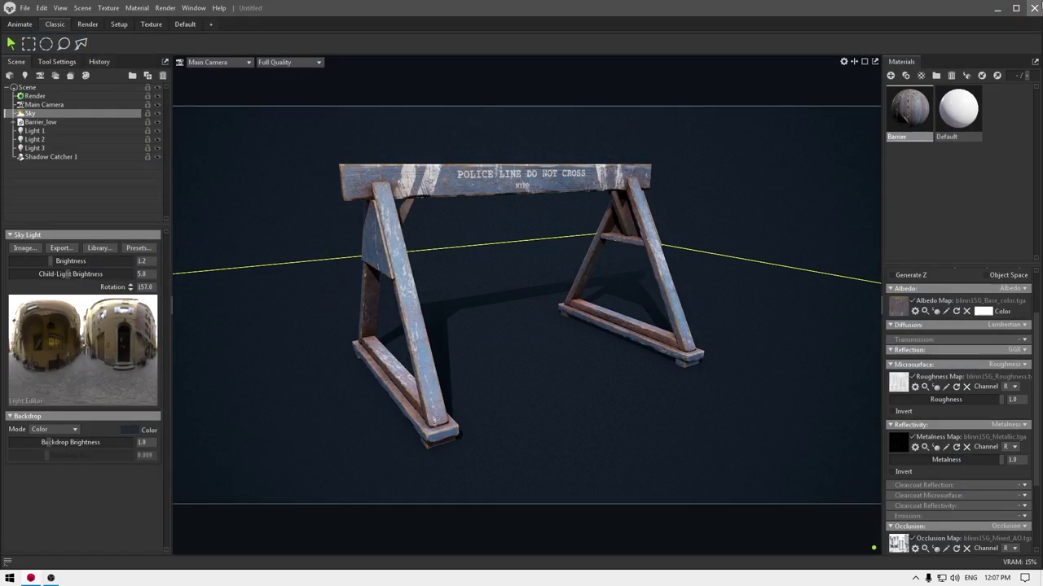
pyautogui.moveTo(681, 337); pyautogui.dragTo(572, 330)
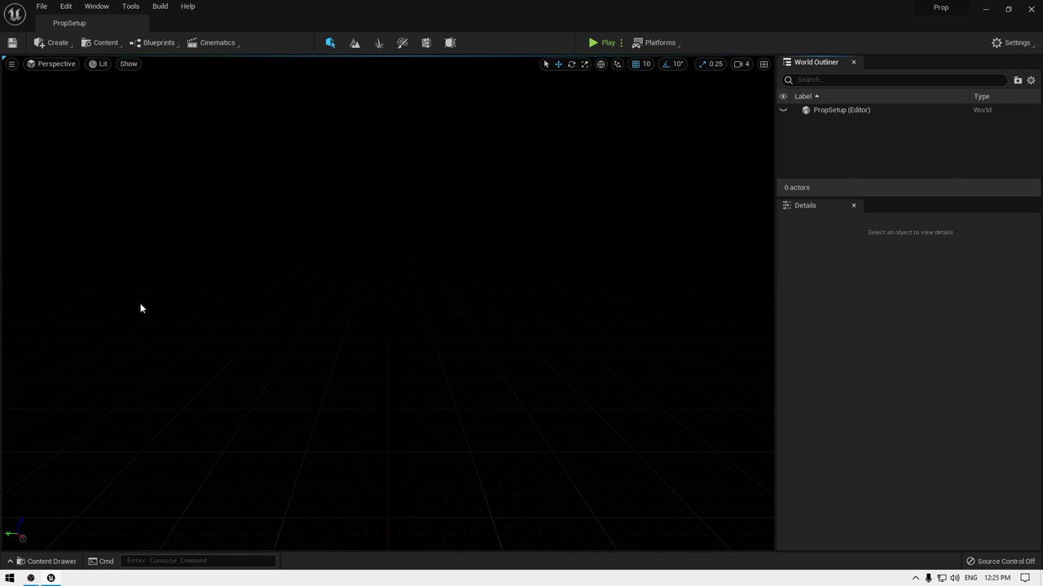
# In the Unreal Editor PropSetup level, open the project content and dock it in the layout.
pyautogui.hotkey('ctrl', 'space')
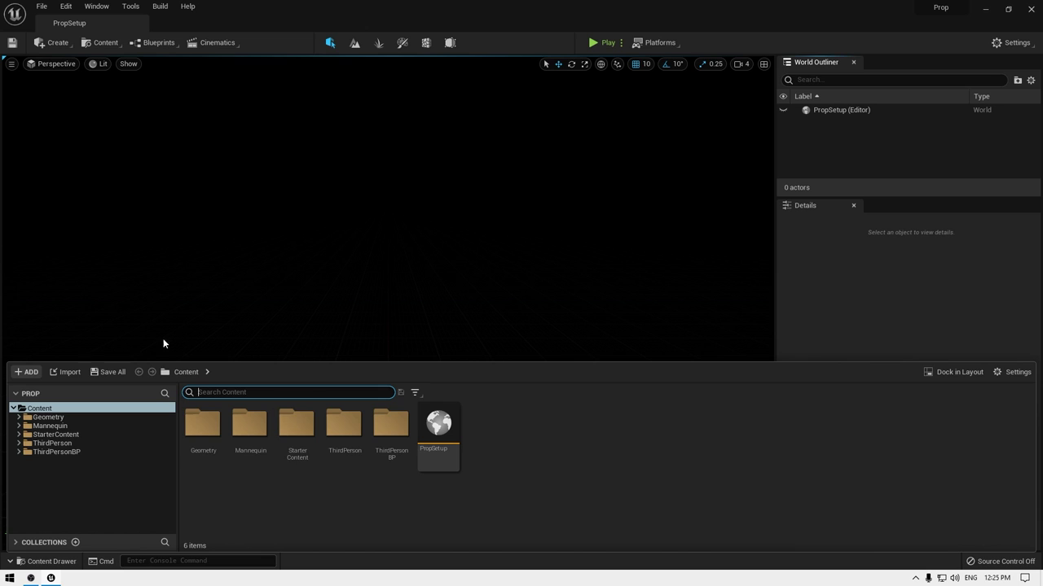
pyautogui.click(959, 372)
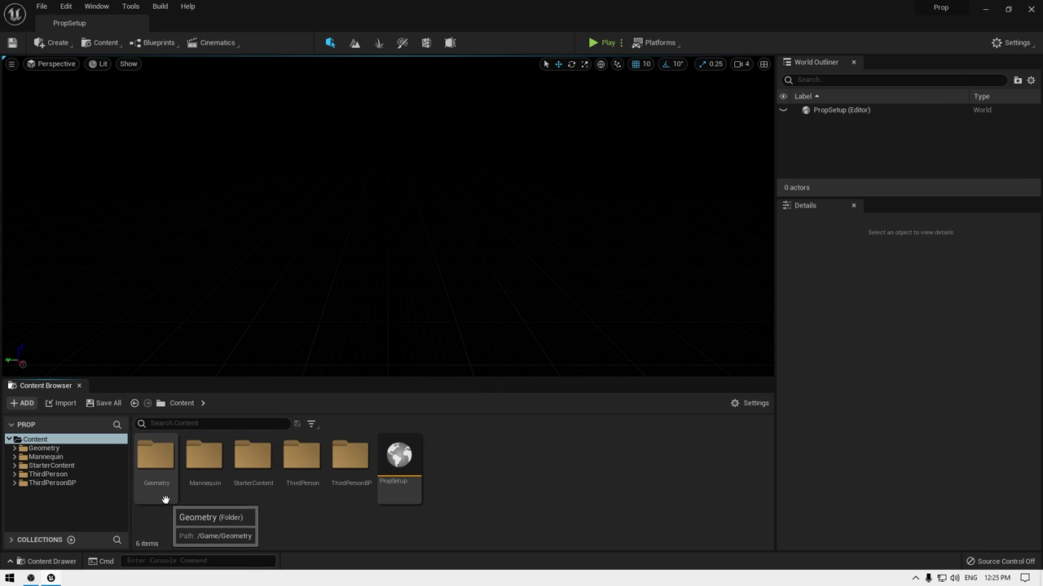
# Bring the Barrier_low OBJ from E:/My Projects/Police Barrier/scenes/meshes into the Unreal project's Content folder.
pyautogui.press('super+e')
pyautogui.click(44, 418)
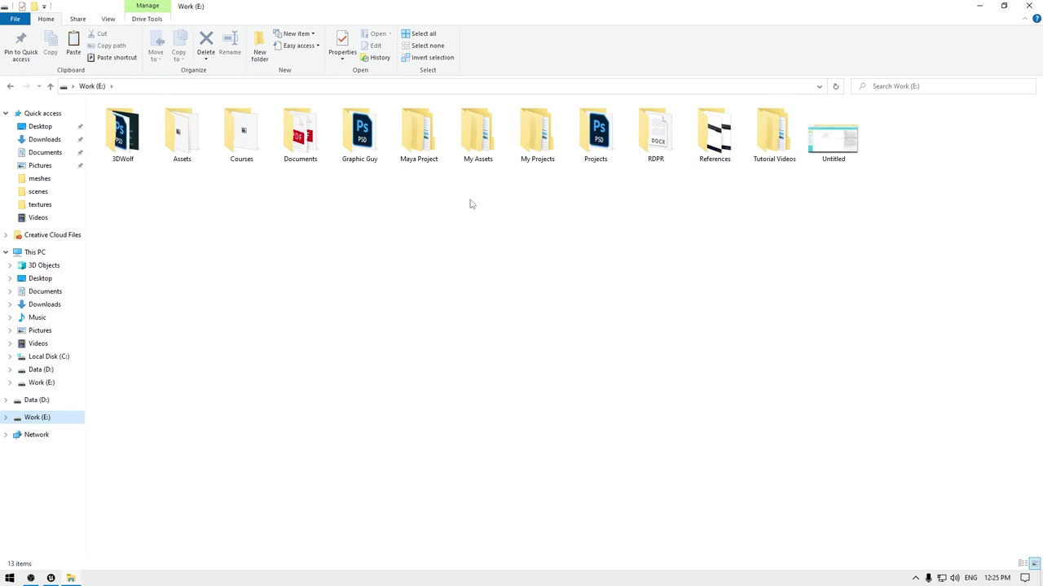
pyautogui.doubleClick(527, 152)
pyautogui.doubleClick(129, 176)
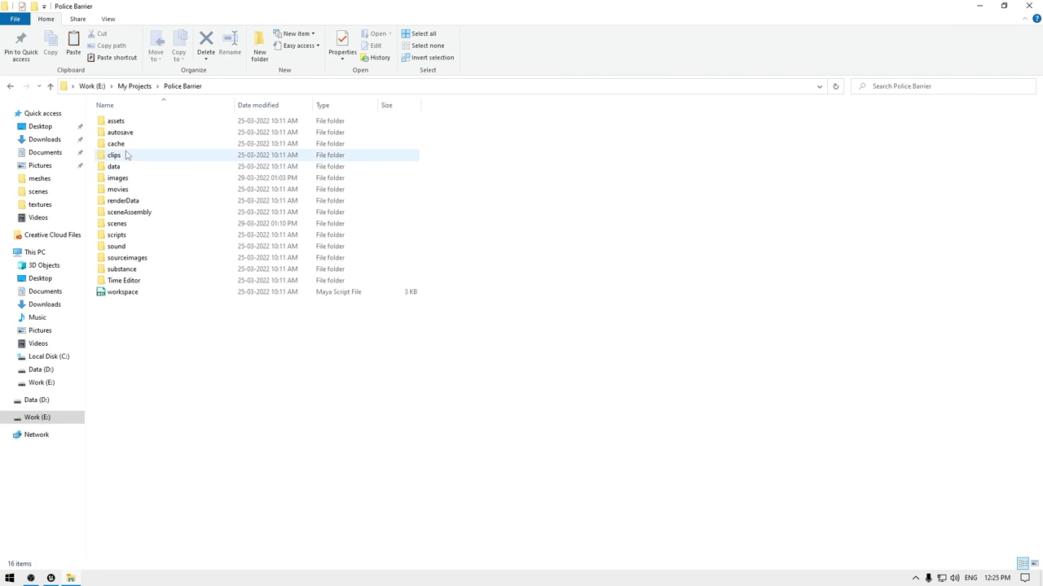
pyautogui.doubleClick(121, 223)
pyautogui.doubleClick(118, 132)
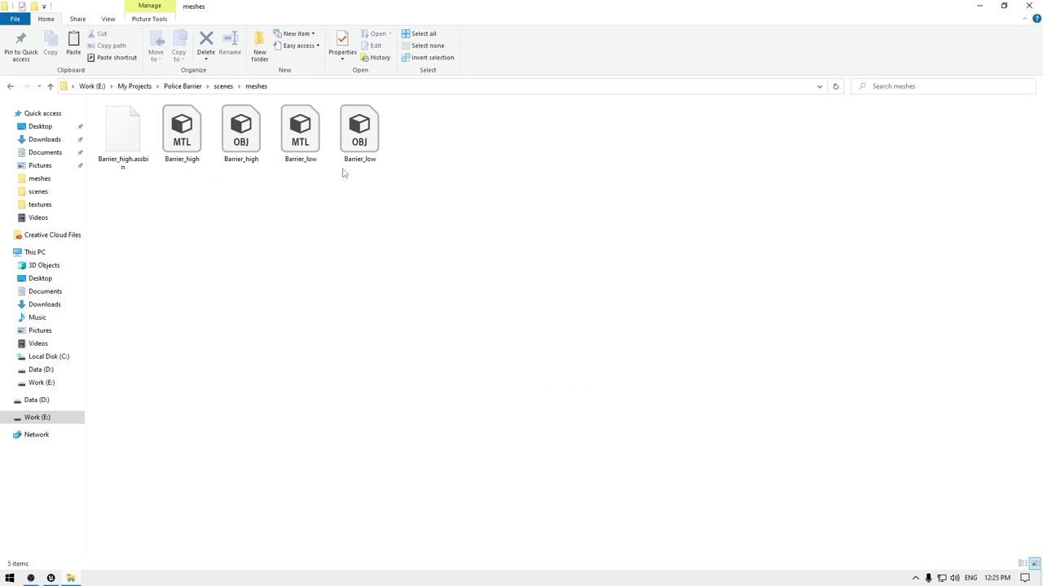
pyautogui.hotkey('alt', 'Left')
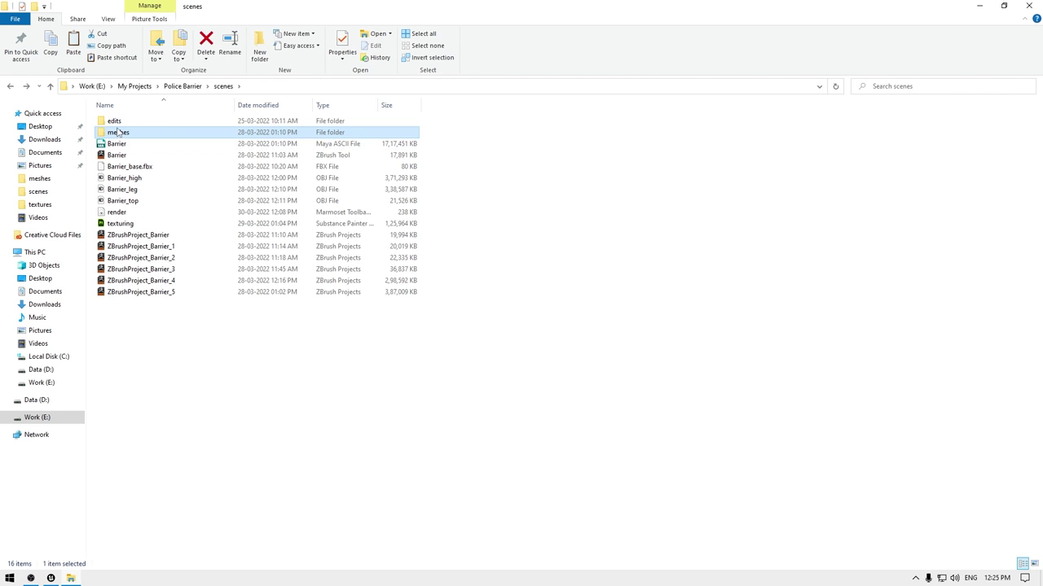
pyautogui.doubleClick(120, 133)
pyautogui.click(353, 146)
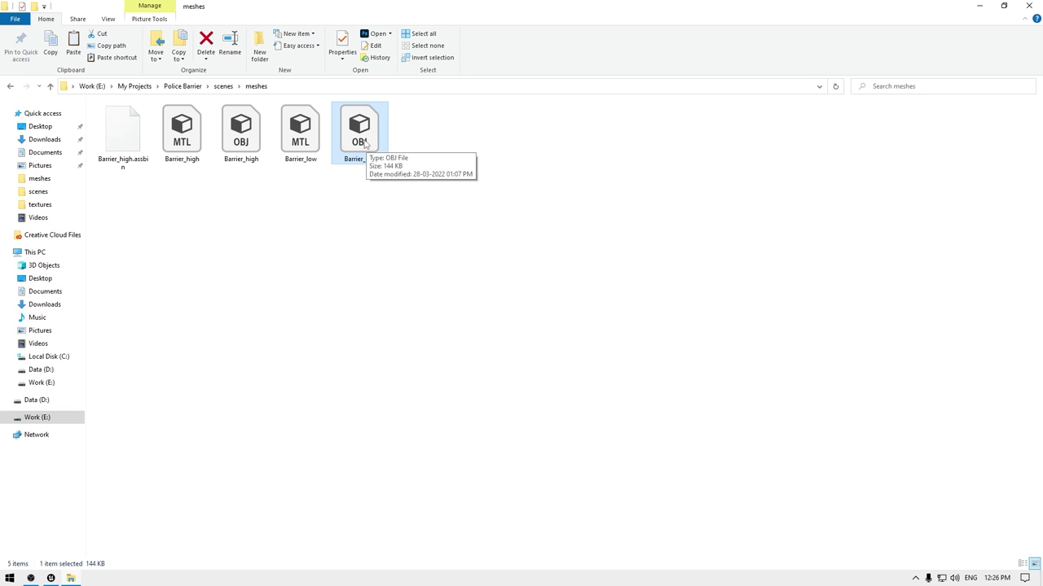
pyautogui.moveTo(364, 145); pyautogui.dragTo(613, 462)
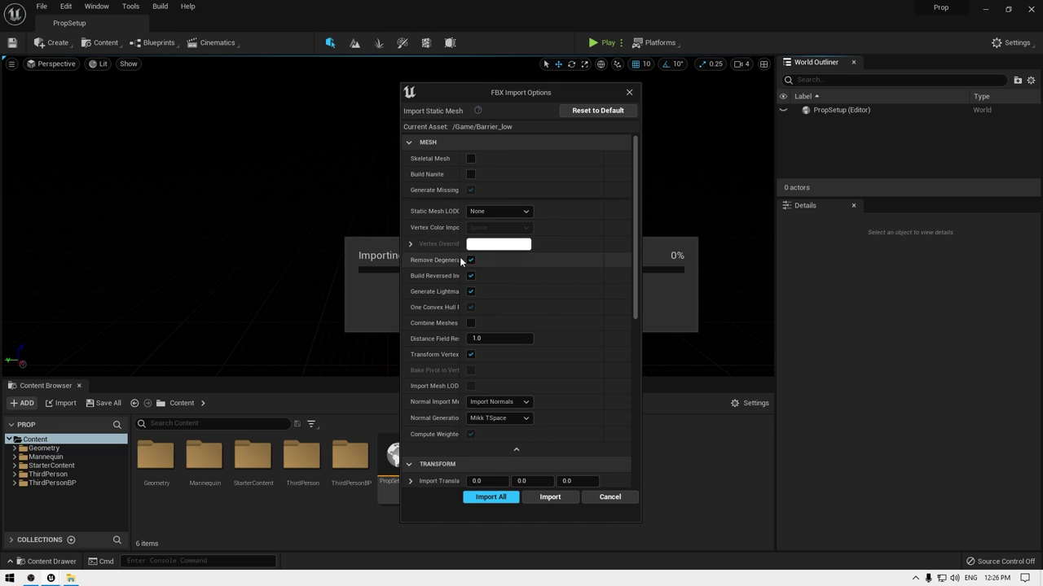
# Import the Barrier_low mesh with Combine Meshes enabled and the material import method set to Do Not Create Material.
pyautogui.scroll(-1, 471, 267)
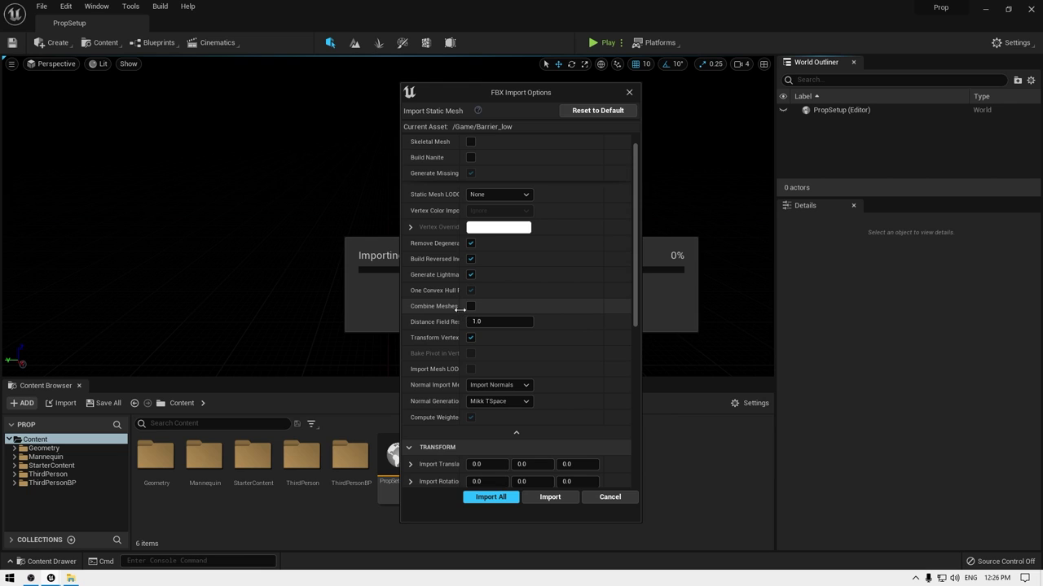
pyautogui.moveTo(460, 309); pyautogui.dragTo(519, 308)
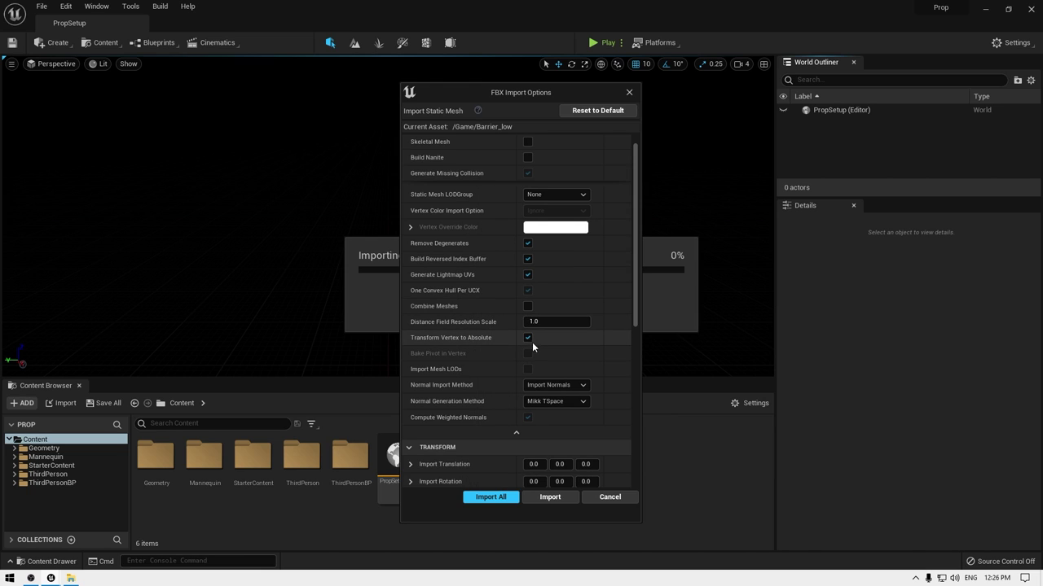
pyautogui.click(528, 306)
pyautogui.scroll(-1, 454, 334)
pyautogui.scroll(-10, 454, 333)
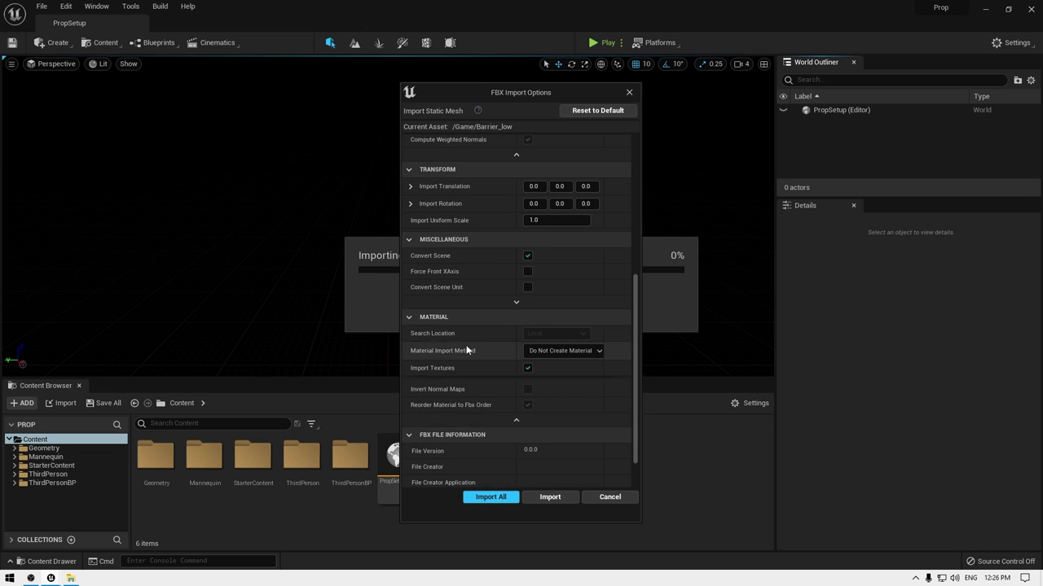
pyautogui.click(558, 351)
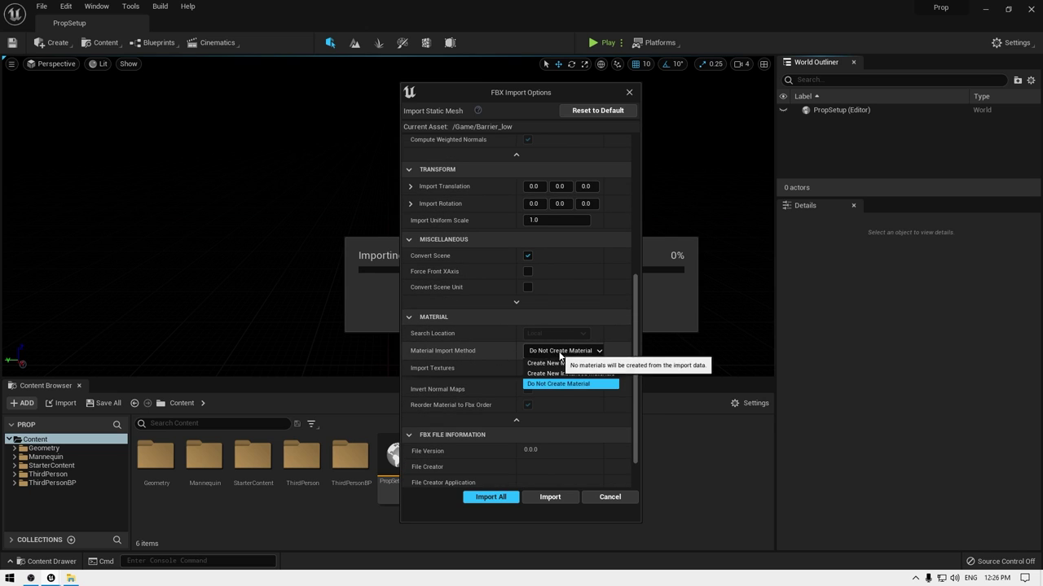
pyautogui.click(564, 383)
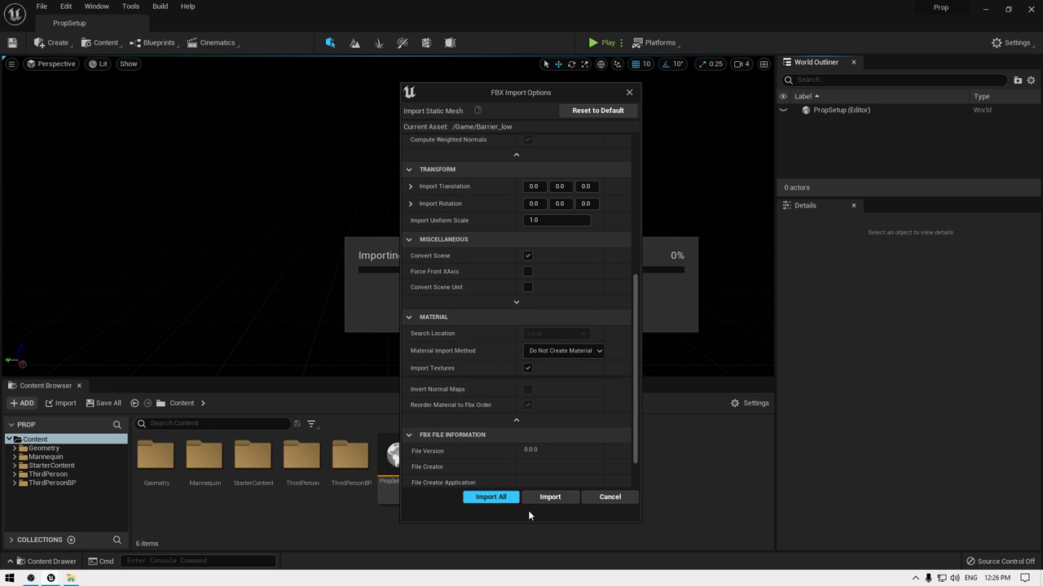
pyautogui.click(559, 502)
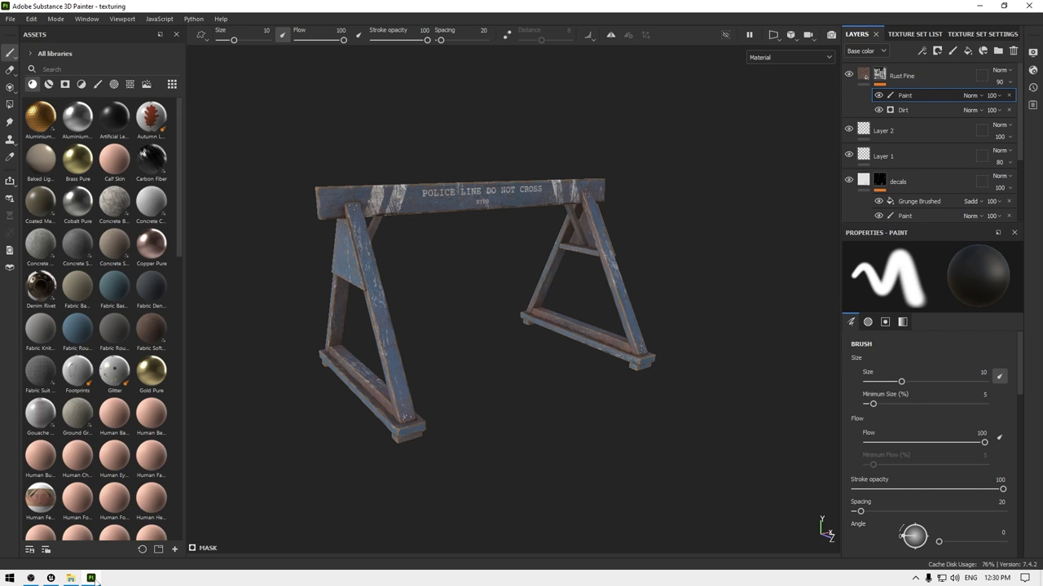
# In Substance 3D Painter, start a texture export and set its output directory to a new "ue textures" folder inside the project's images folder.
pyautogui.click(91, 579)
pyautogui.click(11, 19)
pyautogui.click(36, 199)
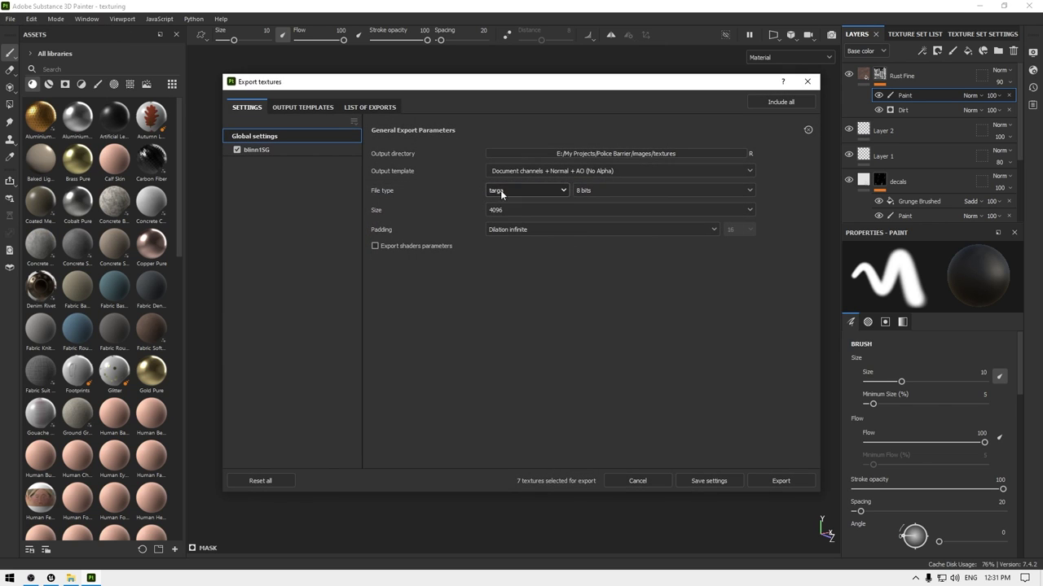
pyautogui.click(563, 154)
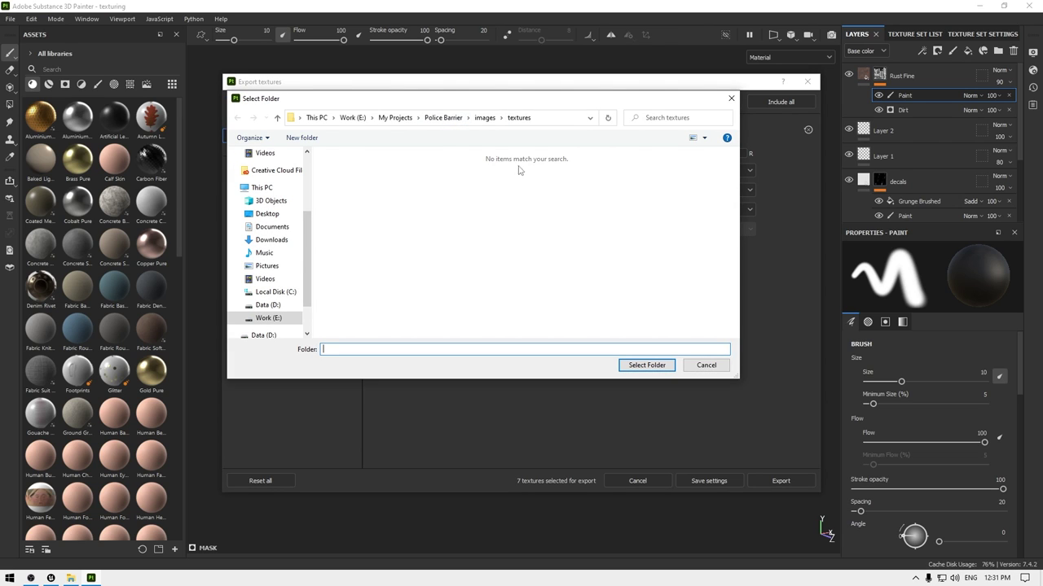
pyautogui.click(484, 118)
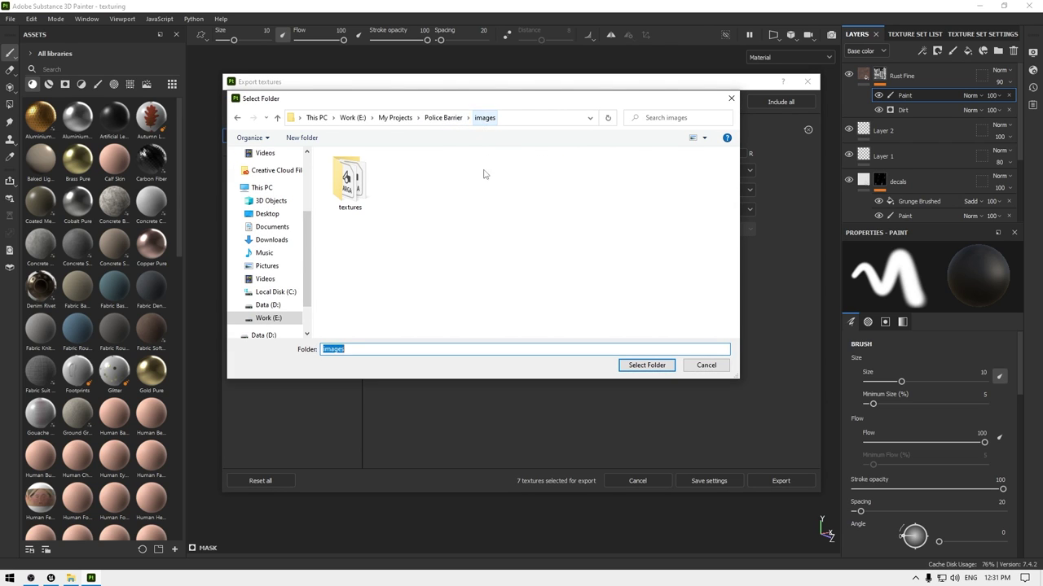
pyautogui.rightClick(470, 196)
pyautogui.write('wf')
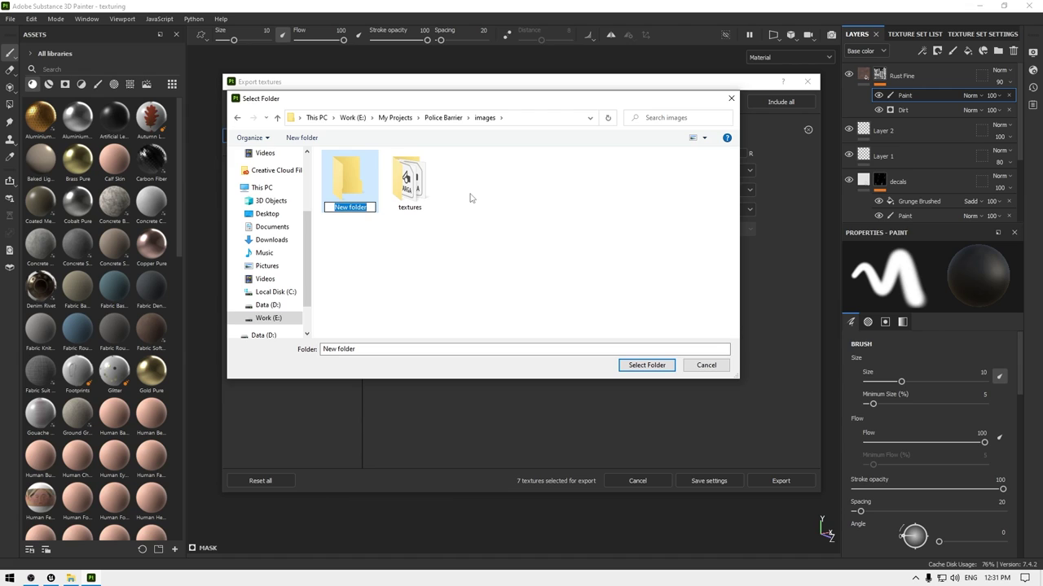
pyautogui.write('ue textures')
pyautogui.press('Return')
pyautogui.press('Return')
pyautogui.click(670, 367)
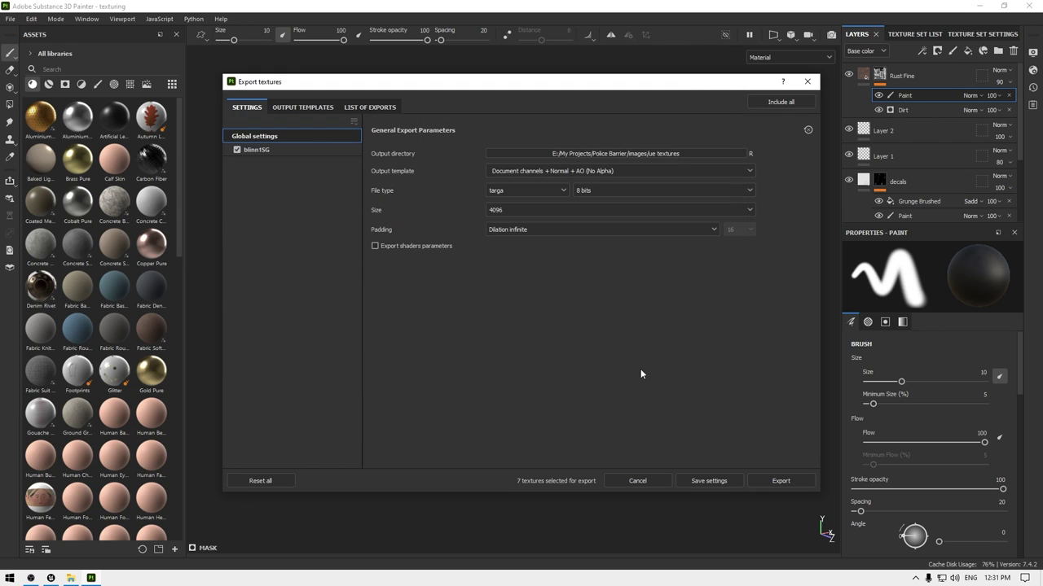
# Export the textures as targa files using the Unreal Engine 4 (Packed) output template.
pyautogui.click(557, 173)
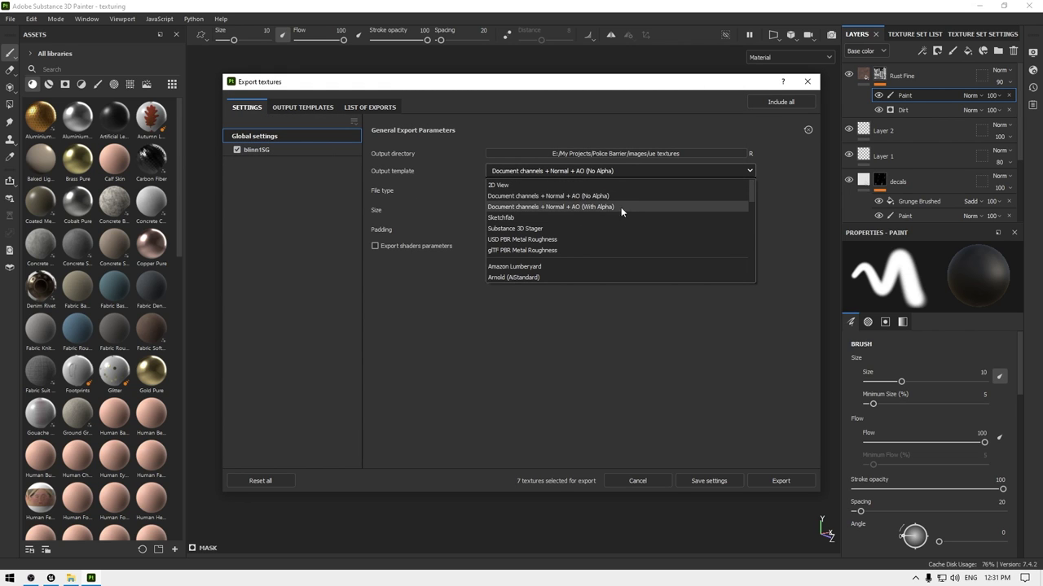
pyautogui.scroll(-10, 577, 239)
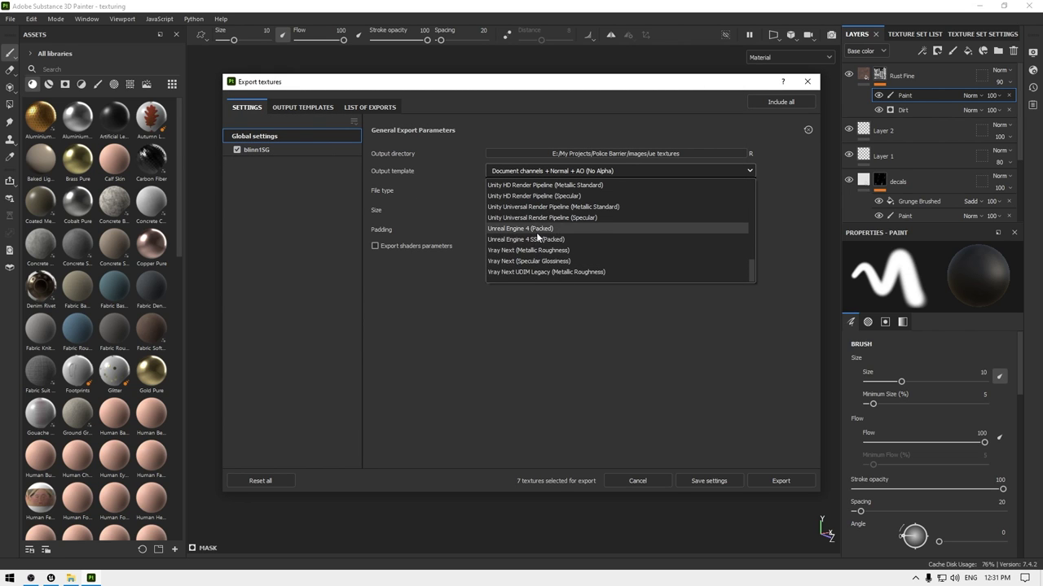
pyautogui.click(535, 229)
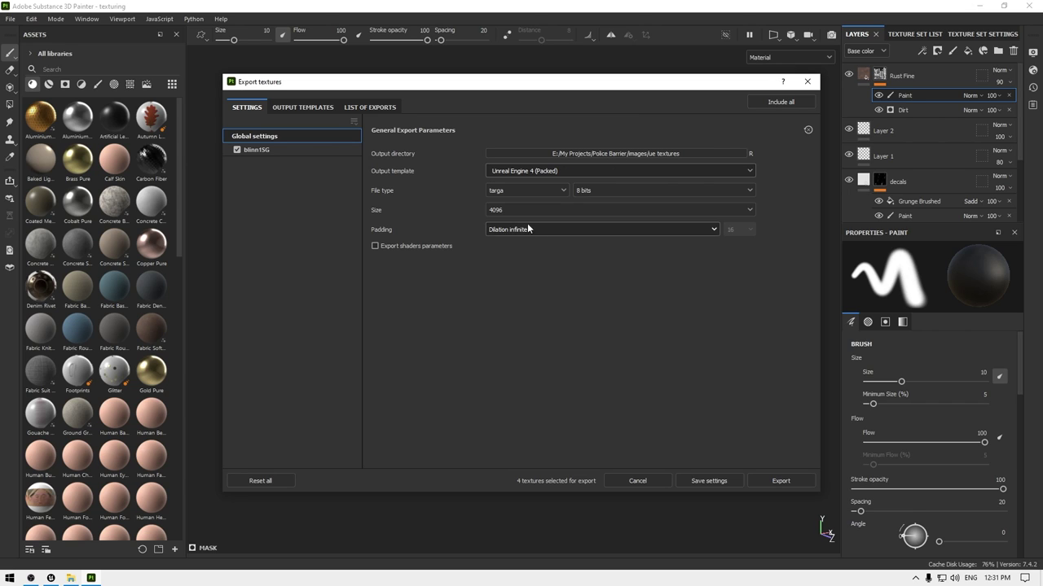
pyautogui.click(552, 194)
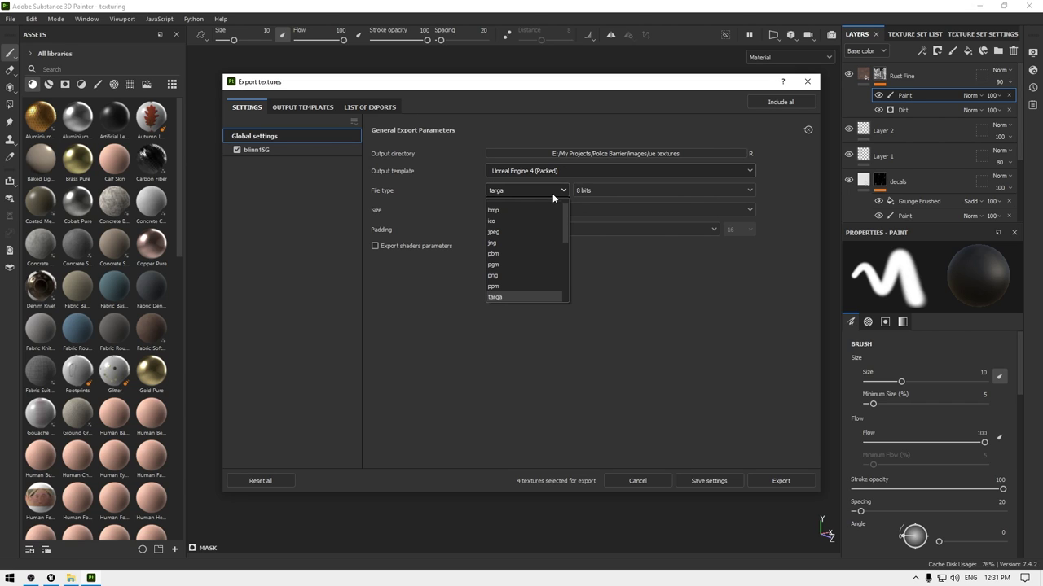
pyautogui.click(515, 297)
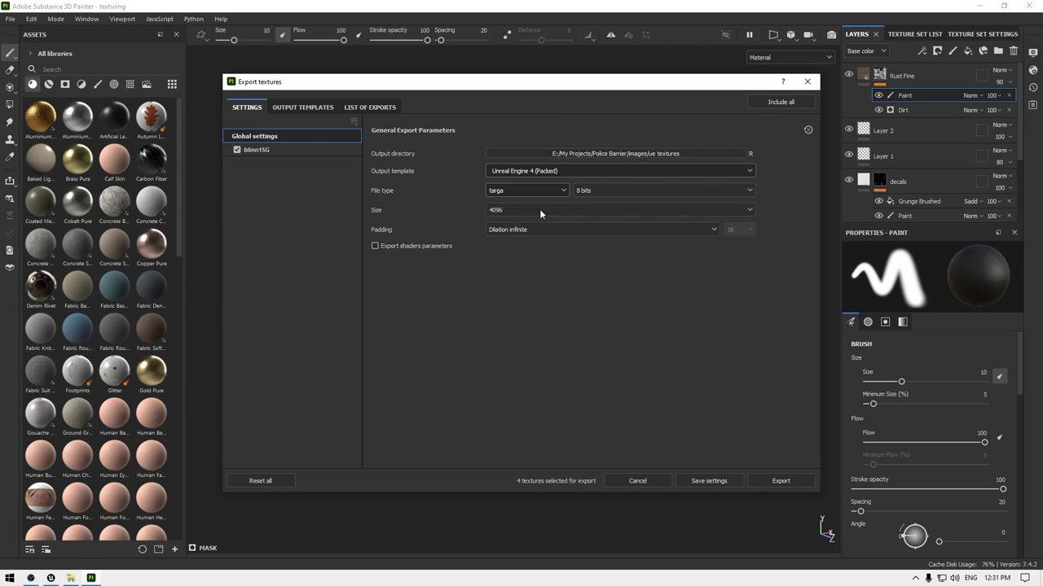
pyautogui.click(780, 481)
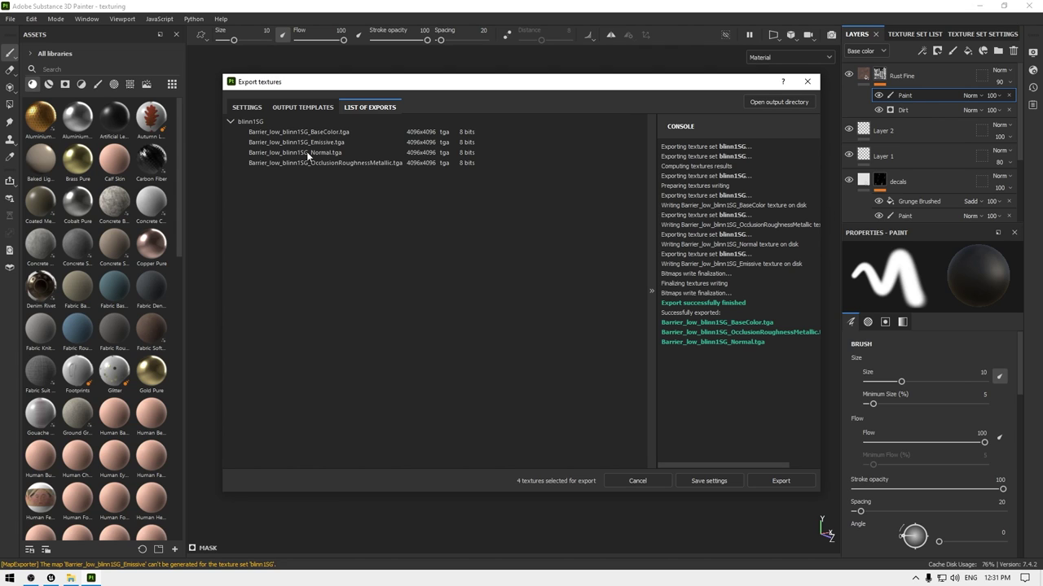
# Dismiss the texture export window and close Substance 3D Painter, saving the project changes.
pyautogui.click(806, 83)
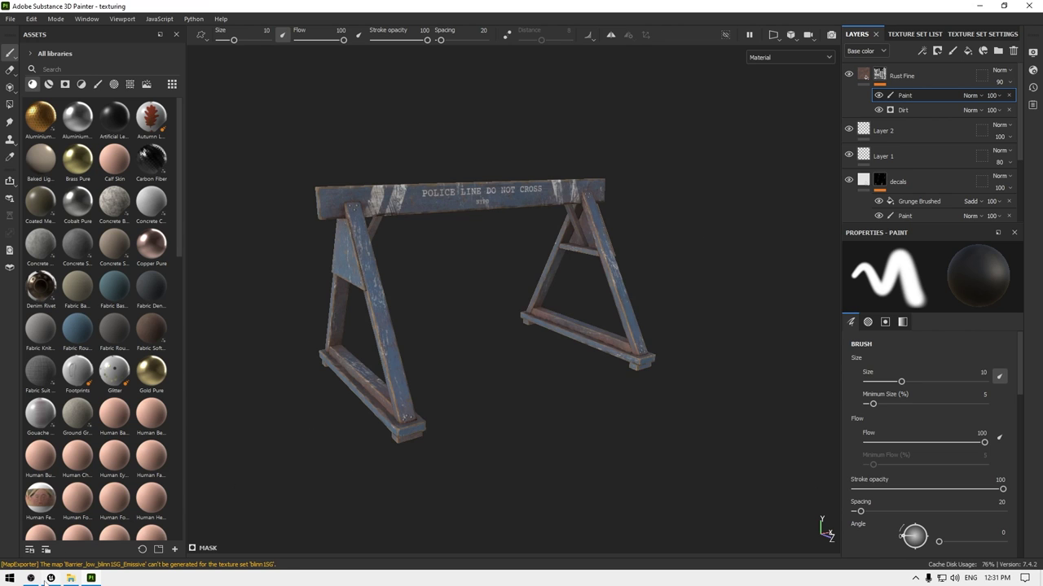
pyautogui.click(53, 578)
pyautogui.click(91, 578)
pyautogui.click(1030, 6)
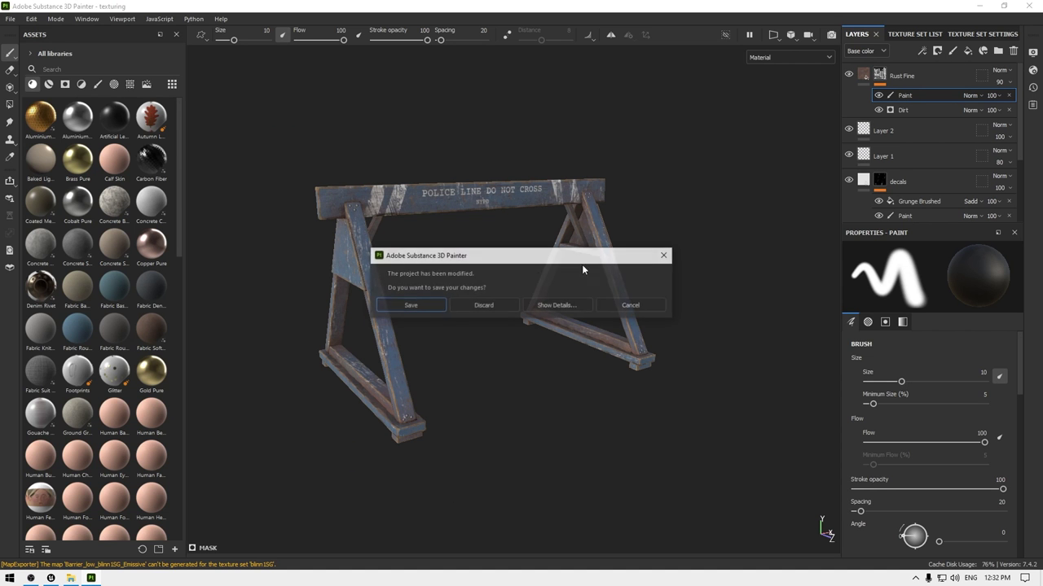
pyautogui.click(409, 306)
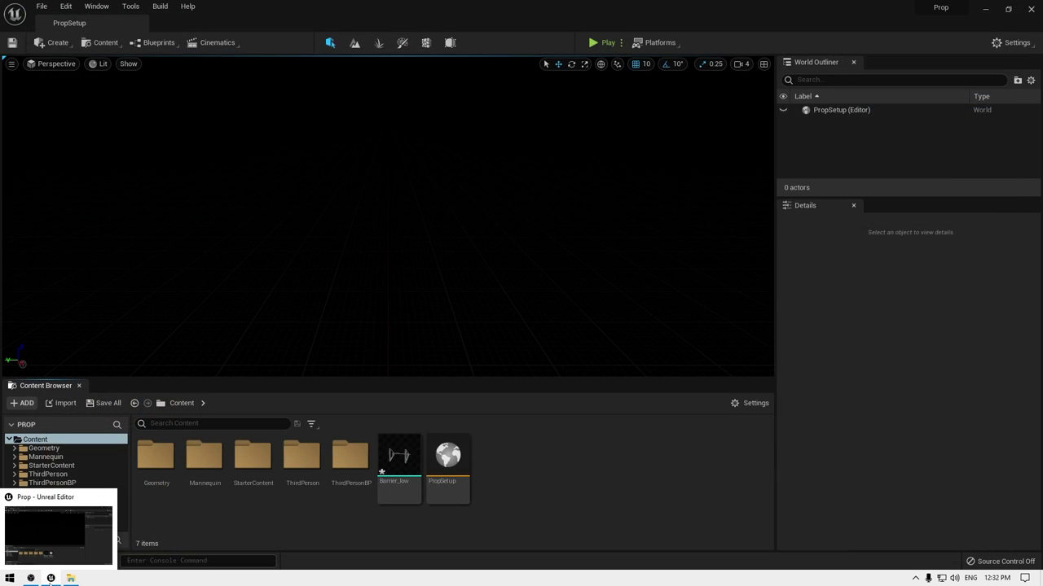
# Create a folder named texture inside the Content folder and open it.
pyautogui.rightClick(509, 493)
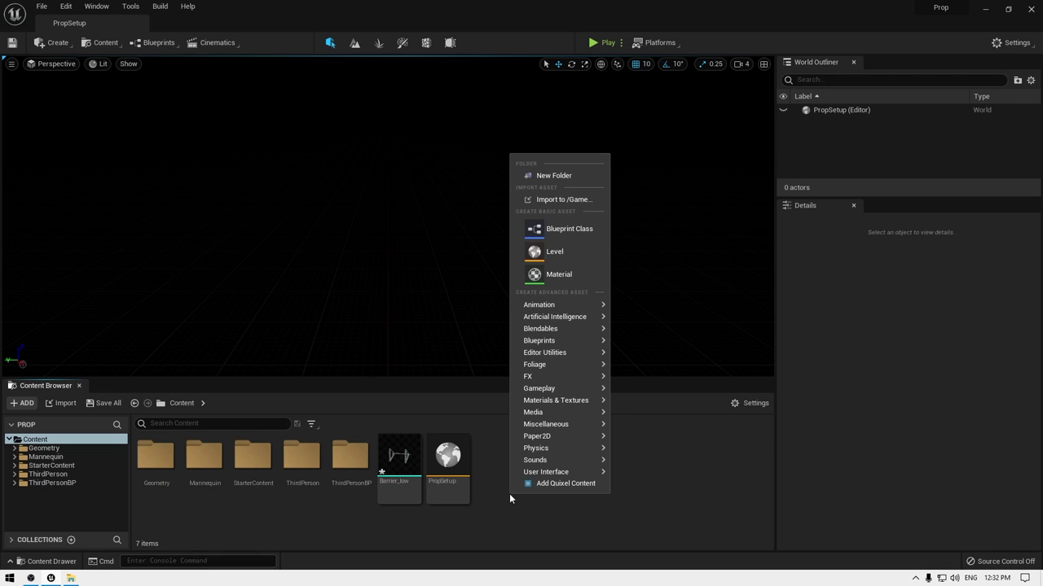
pyautogui.click(561, 175)
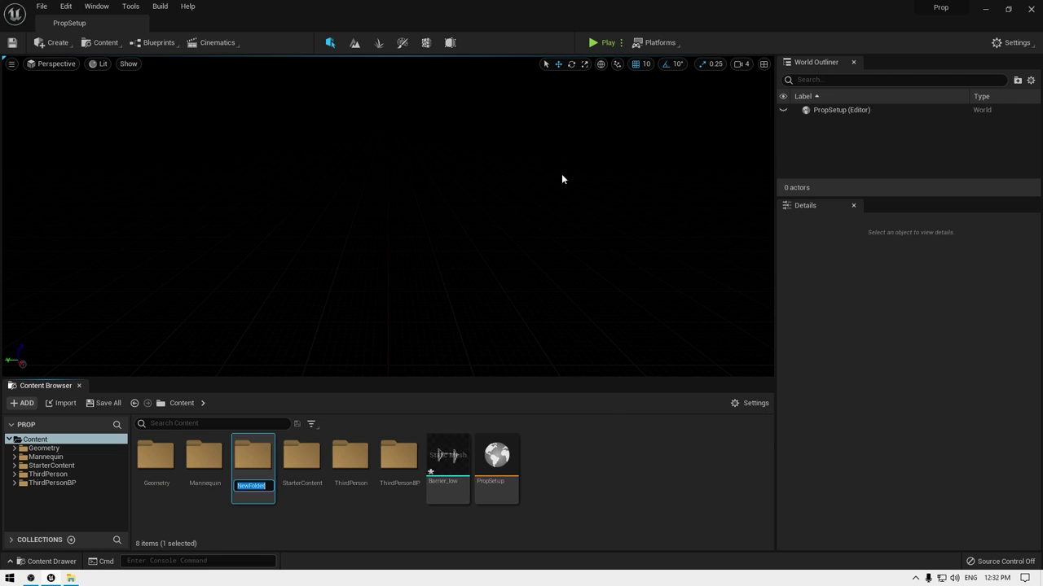
pyautogui.write('texture')
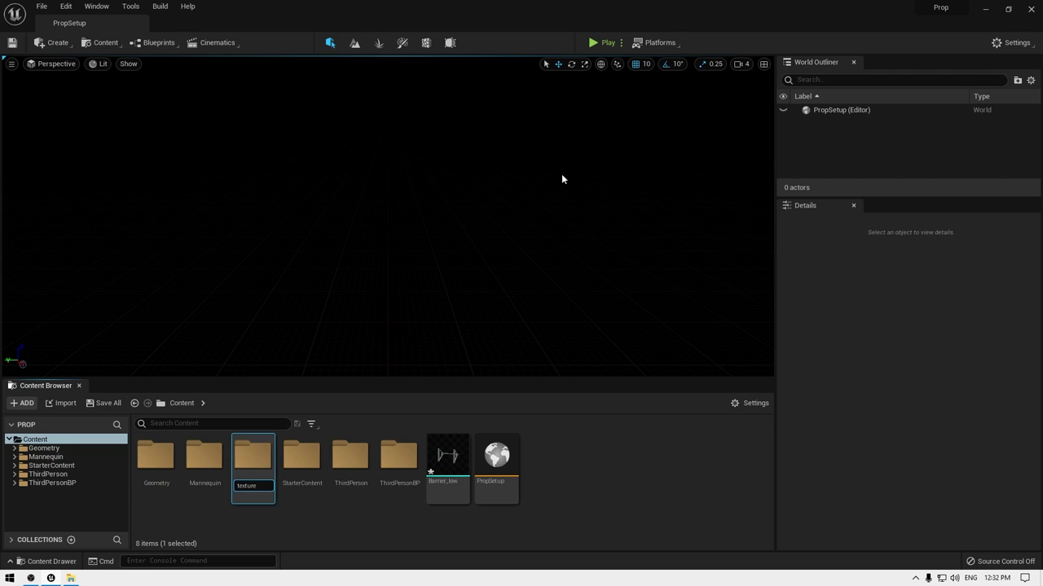
pyautogui.press('Return')
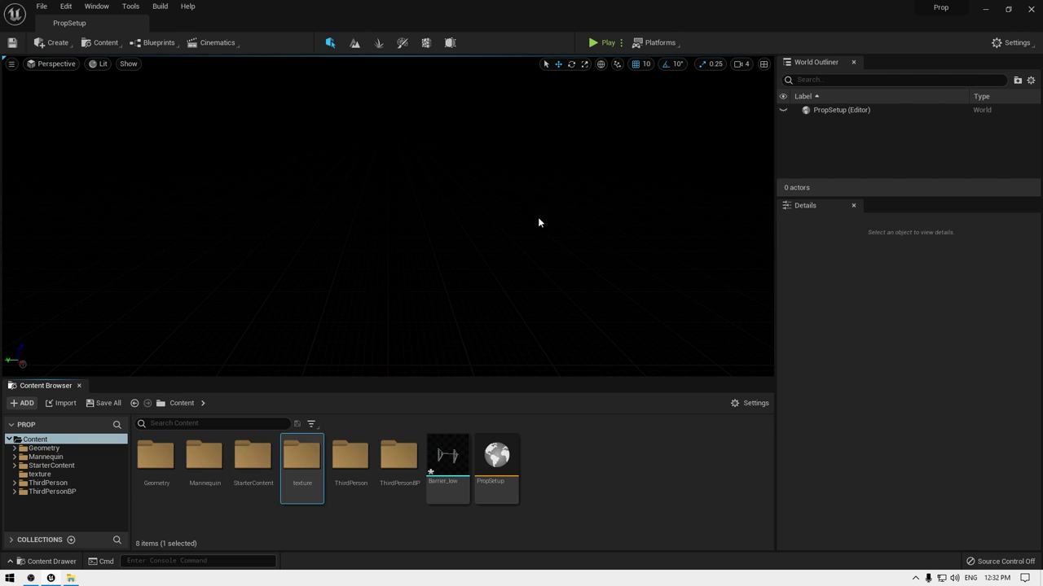
pyautogui.doubleClick(301, 464)
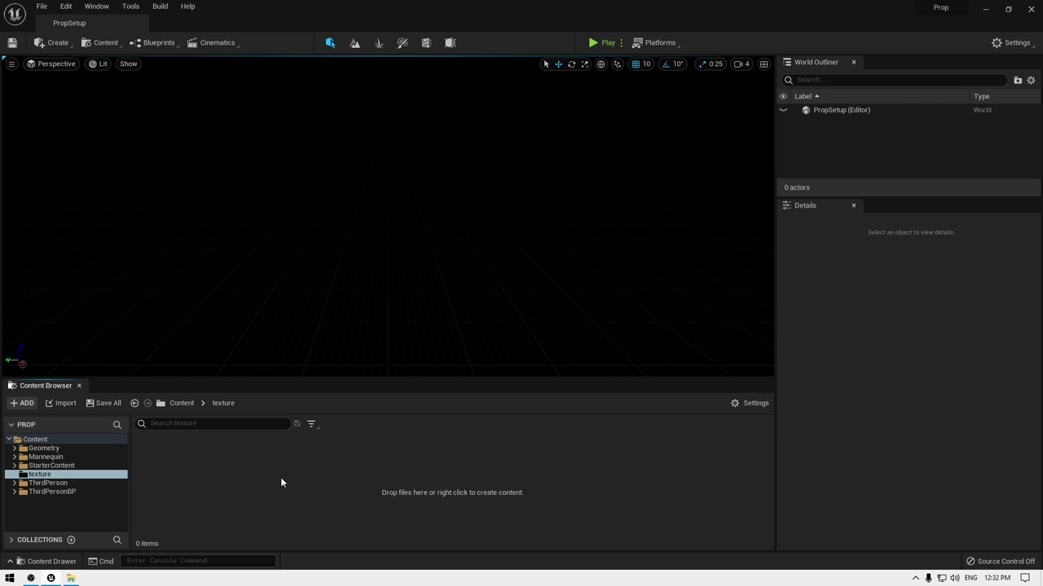
# Import all exported files from the project's "ue textures" folder into the texture folder, accepting the normal map import setting.
pyautogui.click(71, 579)
pyautogui.hotkey('alt', 'Up')
pyautogui.click(178, 151)
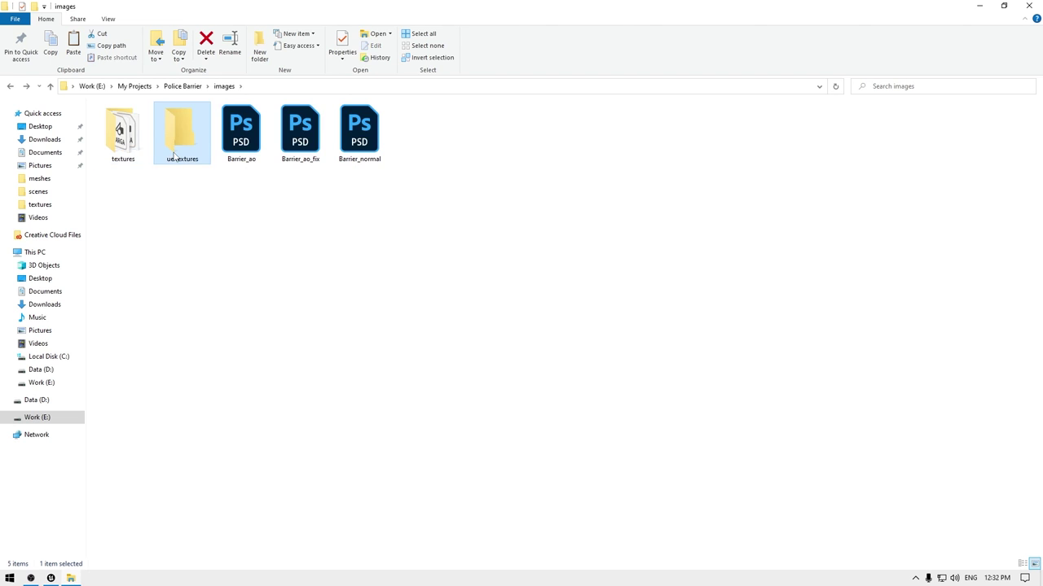
pyautogui.doubleClick(173, 157)
pyautogui.hotkey('ctrl', 'a')
pyautogui.moveTo(227, 133); pyautogui.dragTo(338, 488)
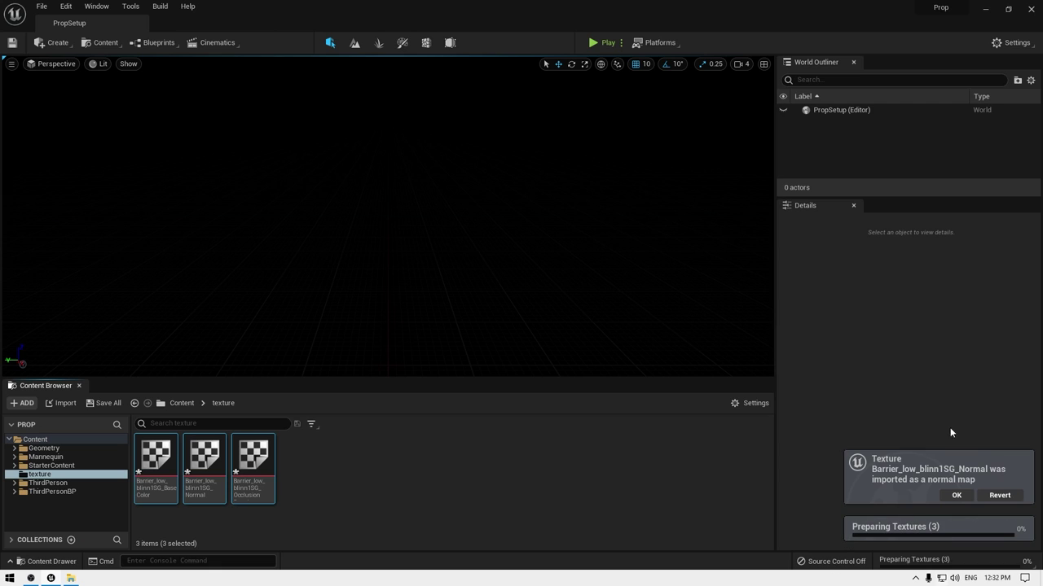
pyautogui.click(956, 496)
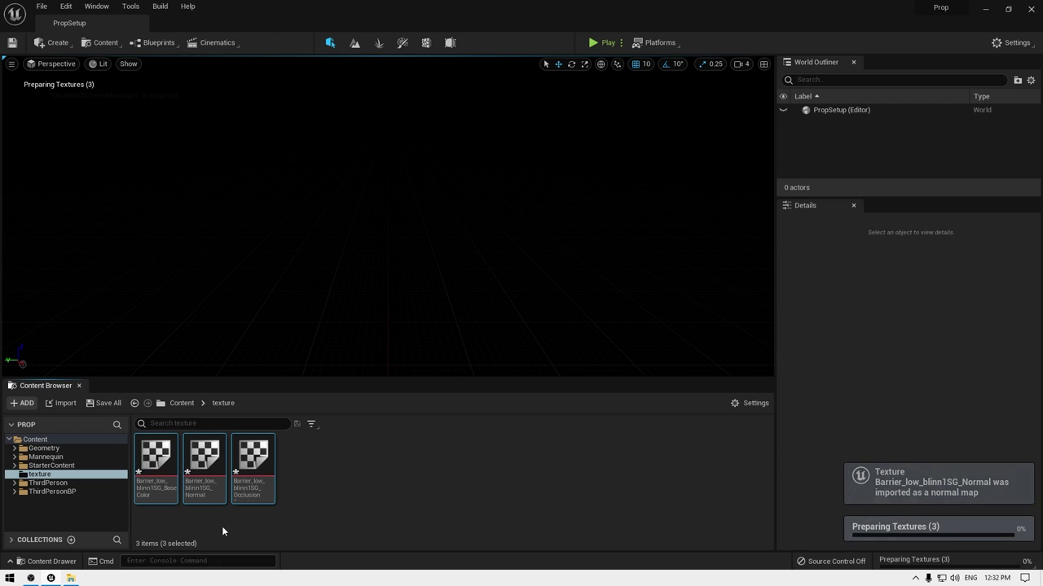
# Create a new material named BarrierMat in the texture folder.
pyautogui.click(315, 476)
pyautogui.rightClick(342, 466)
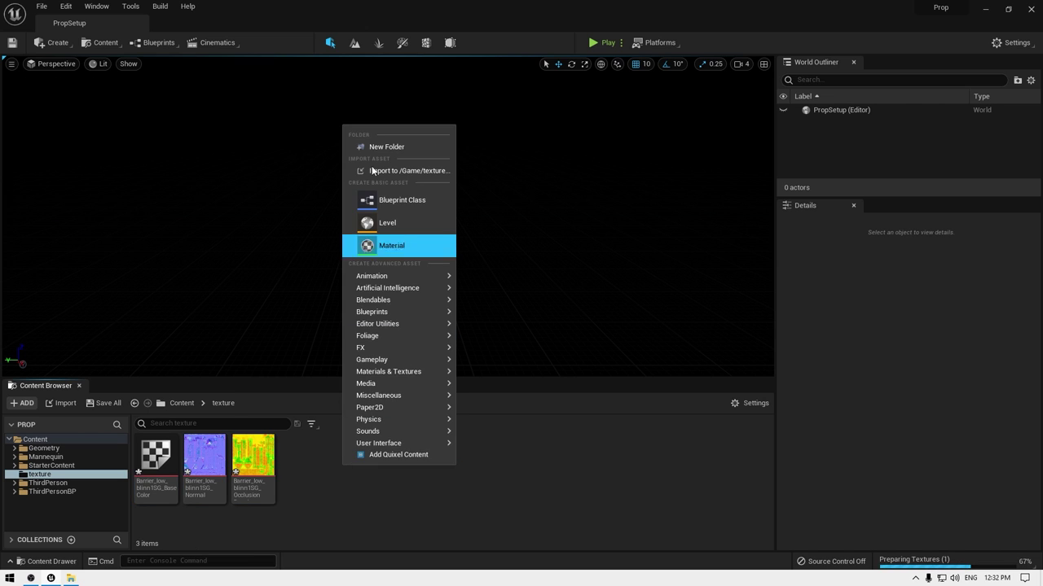
pyautogui.click(396, 244)
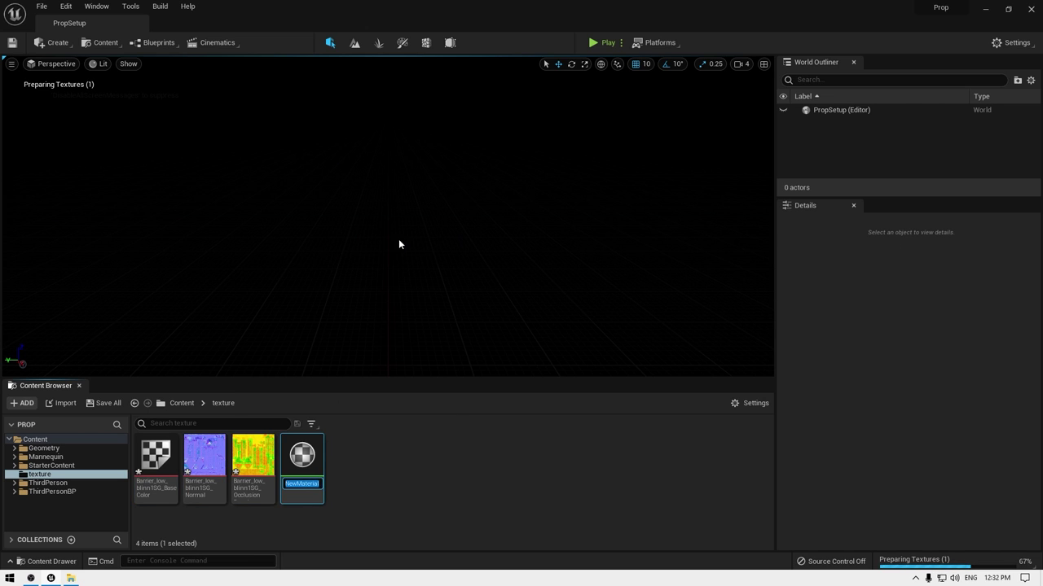
pyautogui.write('BarrierMat')
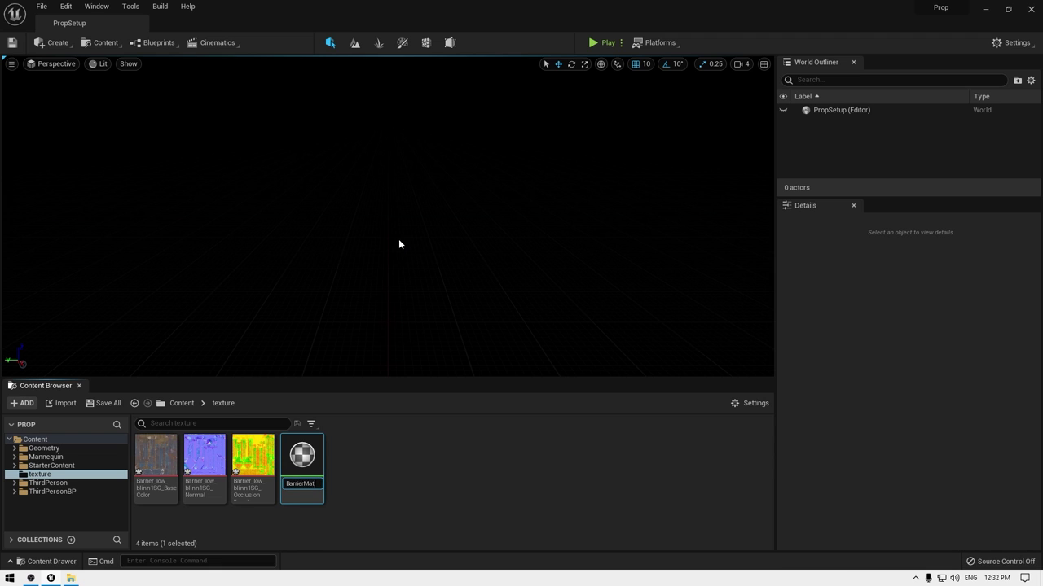
pyautogui.press('Return')
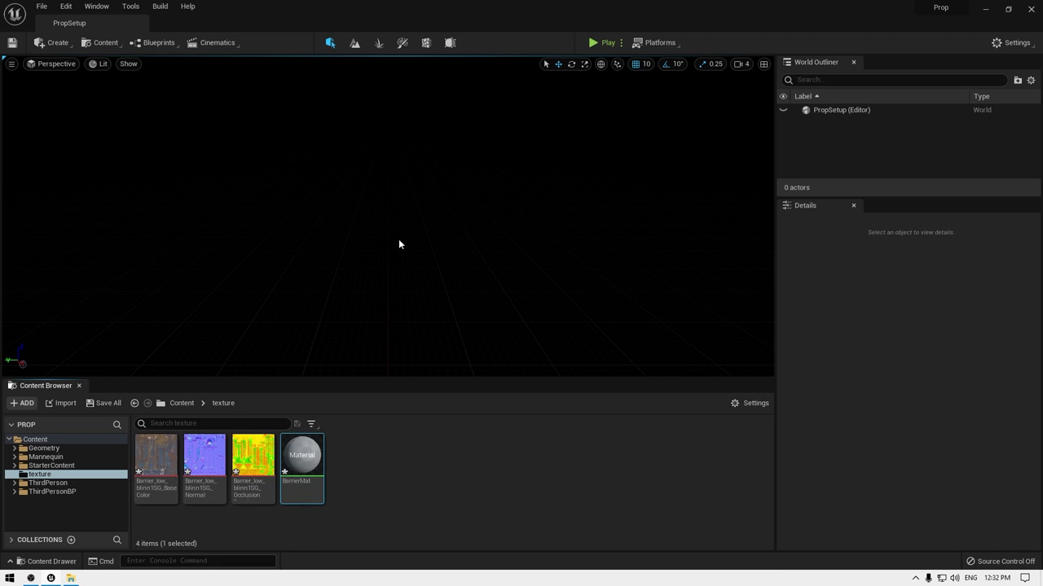
pyautogui.click(345, 491)
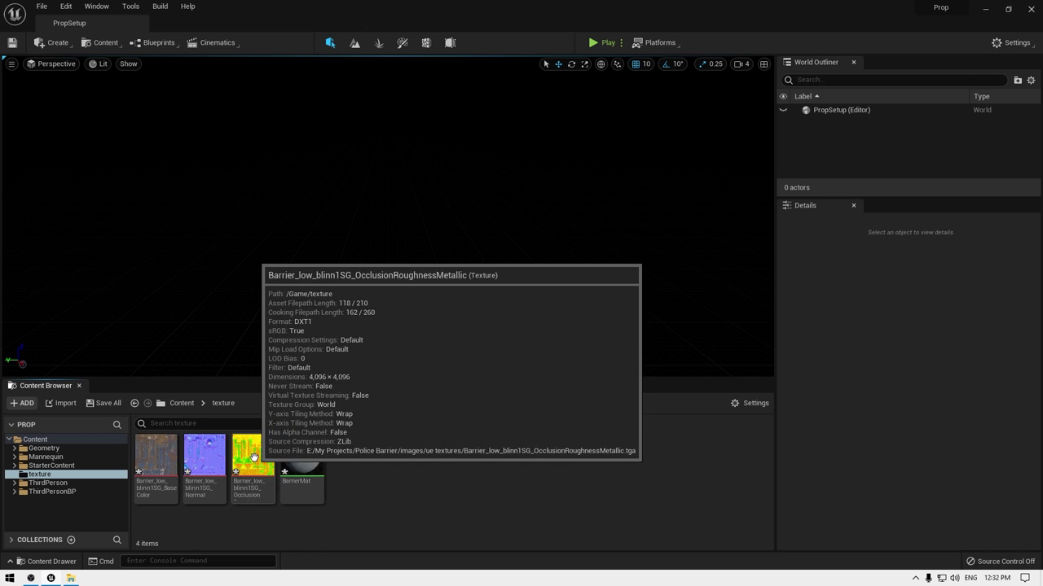
# Turn off sRGB for the OcclusionRoughnessMetallic texture, save it and close its editor.
pyautogui.doubleClick(253, 464)
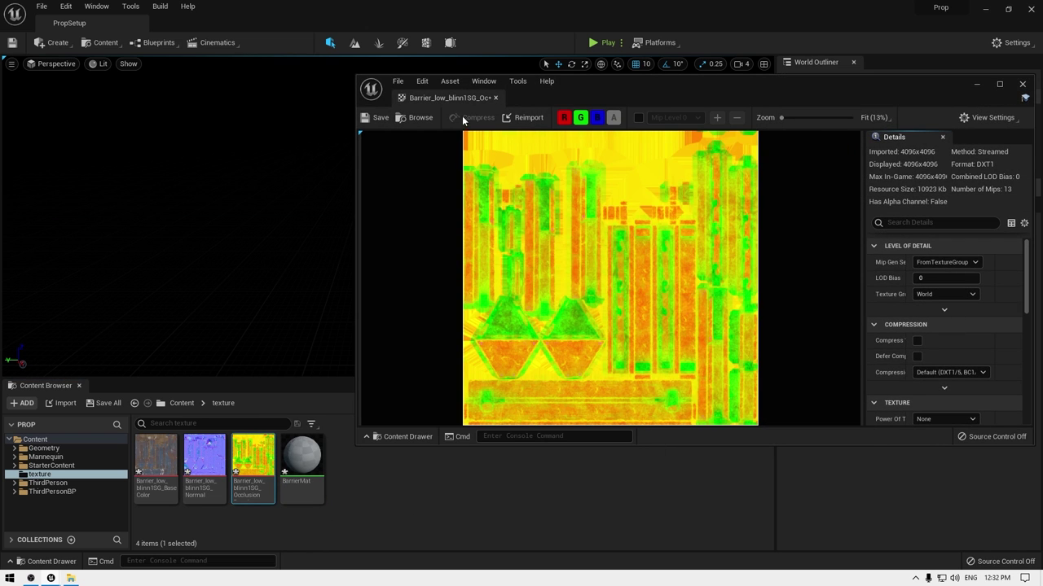
pyautogui.doubleClick(710, 86)
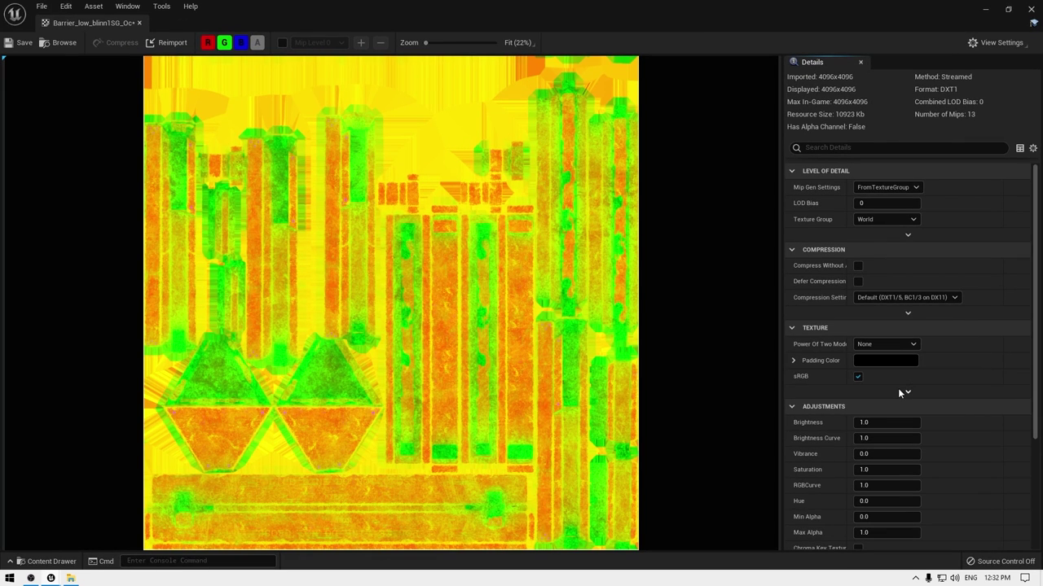
pyautogui.click(858, 378)
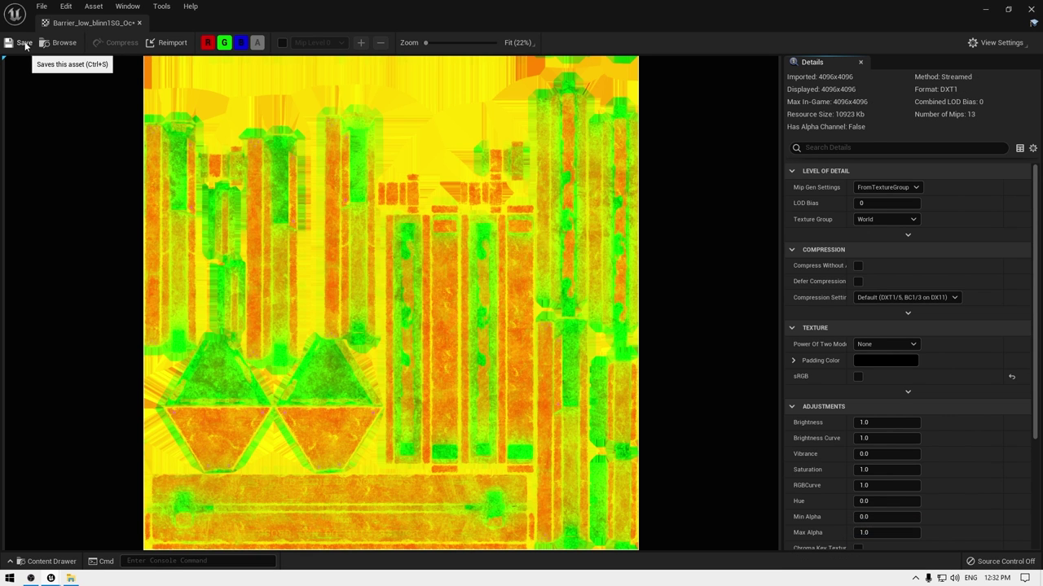
pyautogui.click(25, 44)
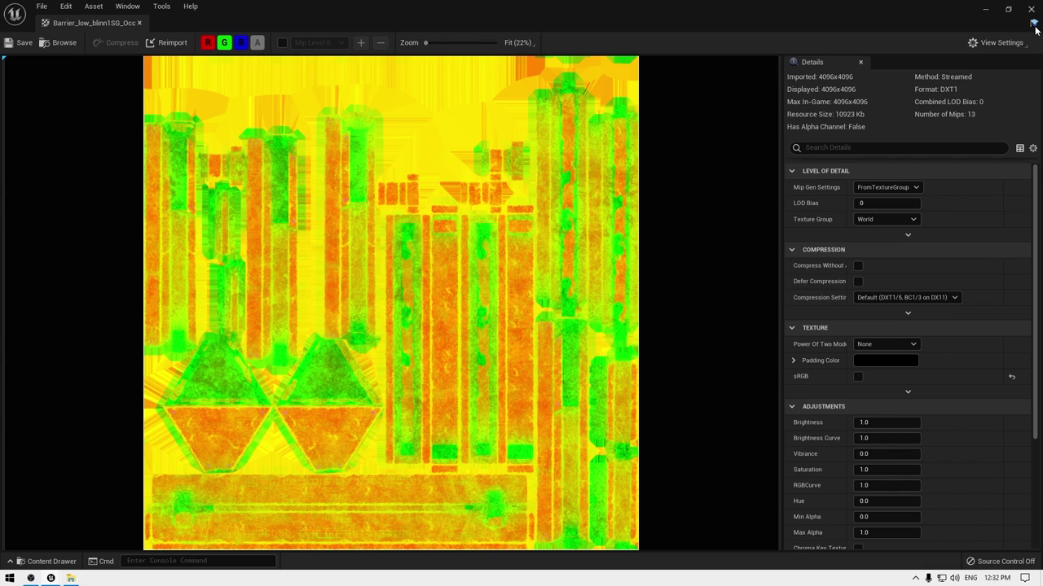
pyautogui.click(1031, 9)
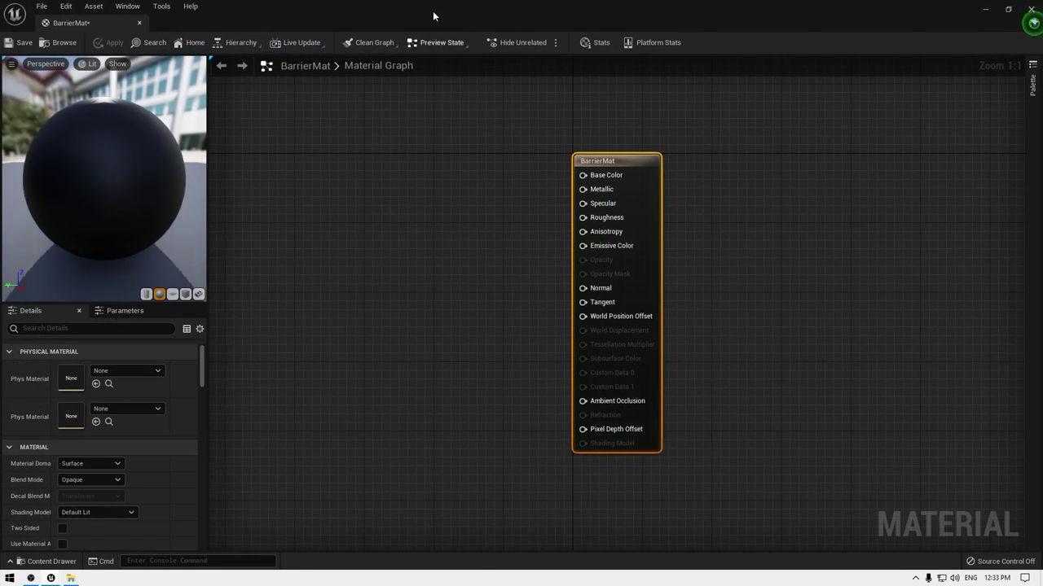
# Add the base color, normal and OcclusionRoughnessMetallic textures as Texture Sample nodes to the BarrierMat graph.
pyautogui.doubleClick(433, 10)
pyautogui.click(245, 463)
pyautogui.keyDown('ctrl'); pyautogui.click(206, 464); pyautogui.keyUp('ctrl')
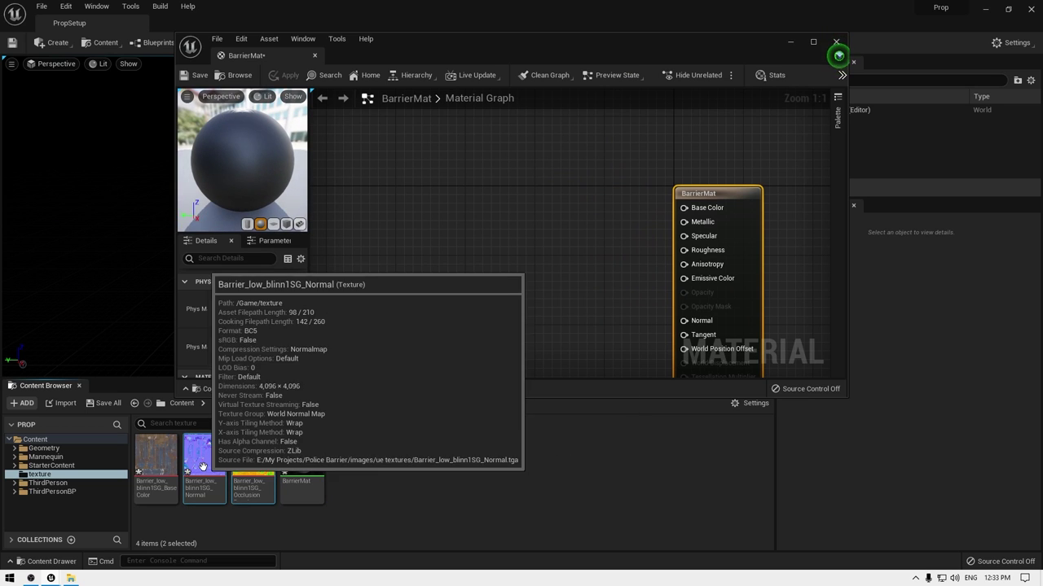
pyautogui.keyDown('ctrl'); pyautogui.click(157, 459); pyautogui.keyUp('ctrl')
pyautogui.moveTo(216, 462); pyautogui.dragTo(435, 189)
# Spread the overlapping Texture Sample nodes into a vertical column with base color first, normal second and the packed texture last.
pyautogui.moveTo(506, 232); pyautogui.dragTo(464, 113)
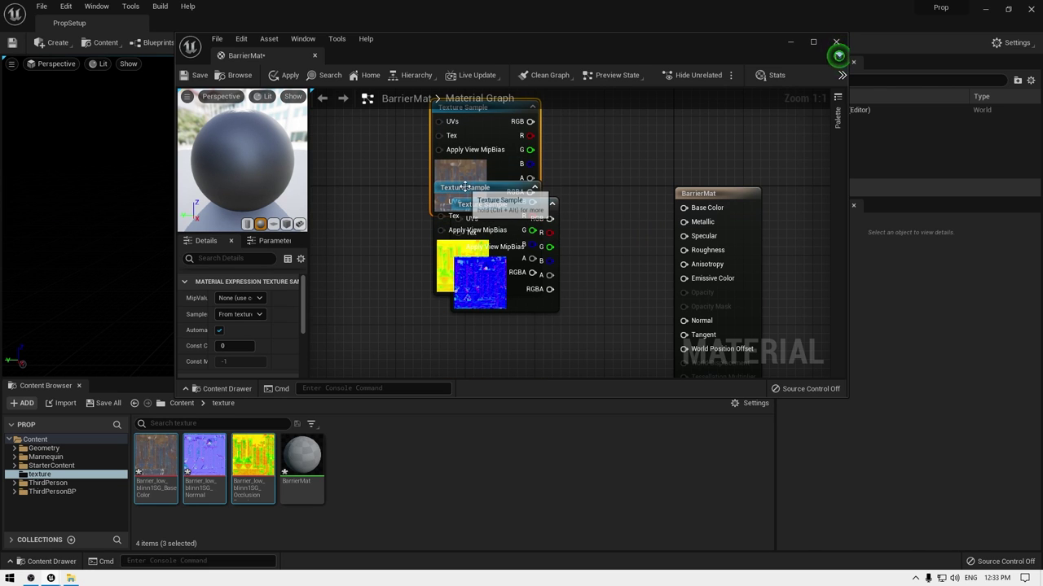
pyautogui.moveTo(463, 185); pyautogui.dragTo(476, 206)
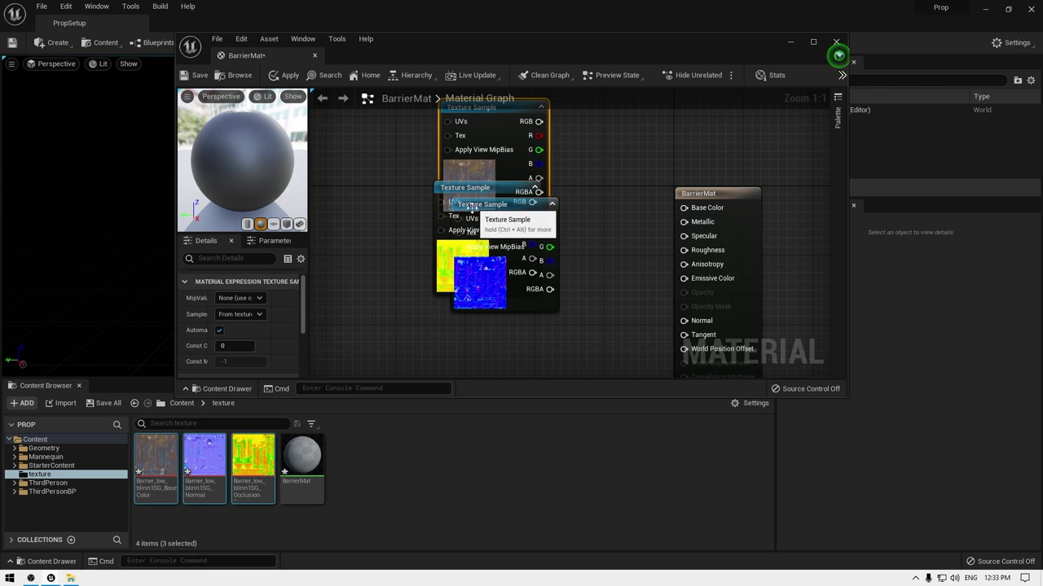
pyautogui.moveTo(501, 238); pyautogui.dragTo(498, 292)
pyautogui.moveTo(479, 216); pyautogui.dragTo(494, 352)
pyautogui.moveTo(497, 281); pyautogui.dragTo(484, 196)
# Connect the base color sample's RGB output to Base Color and the normal sample's RGB output to Normal.
pyautogui.scroll(-4, 463, 212)
pyautogui.moveTo(422, 170); pyautogui.dragTo(422, 238, button='right')
pyautogui.scroll(1, 456, 261)
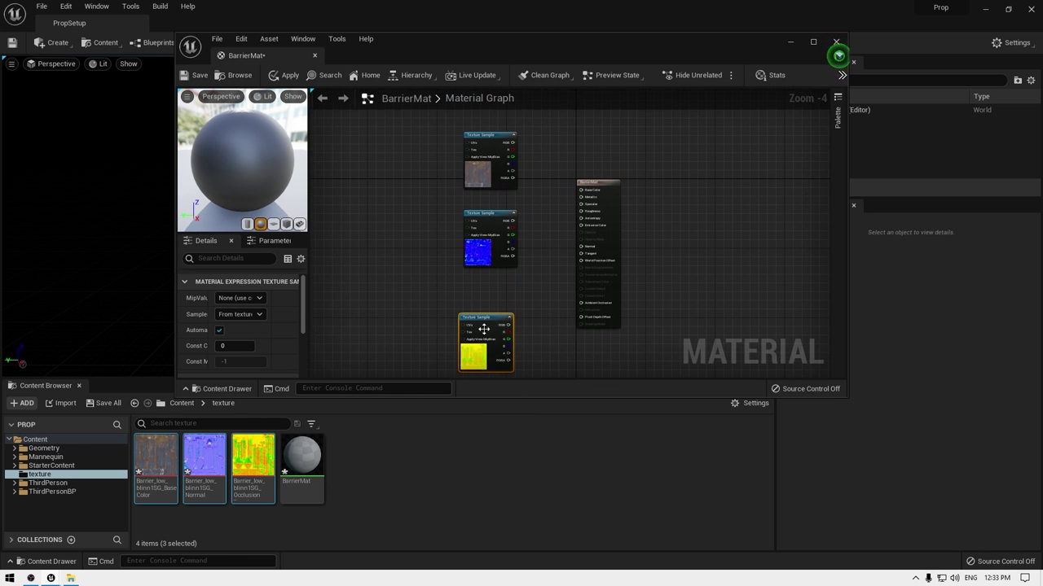
pyautogui.scroll(1, 505, 265)
pyautogui.moveTo(505, 265); pyautogui.dragTo(457, 302, button='right')
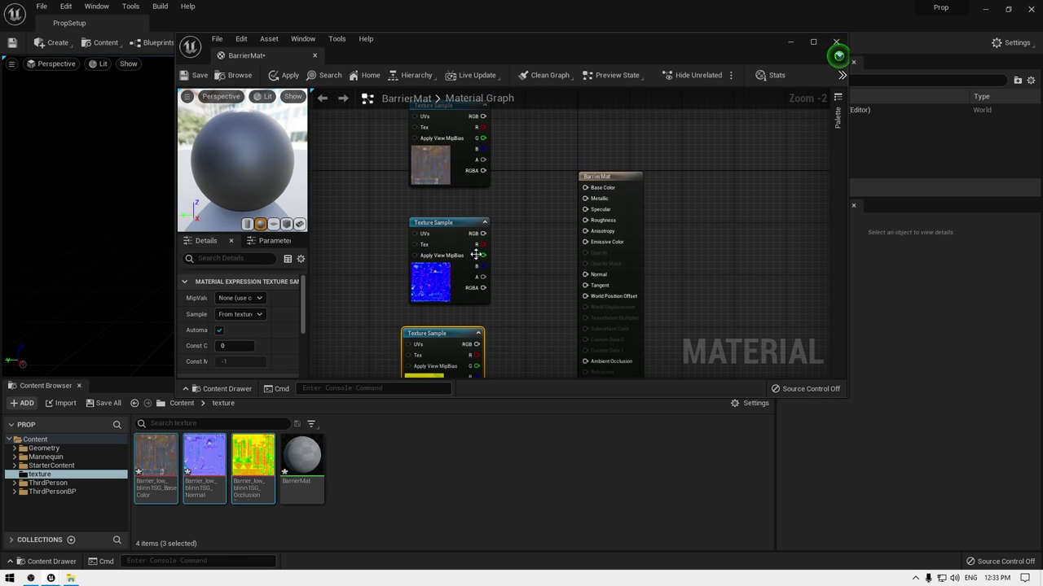
pyautogui.moveTo(454, 143); pyautogui.dragTo(585, 188)
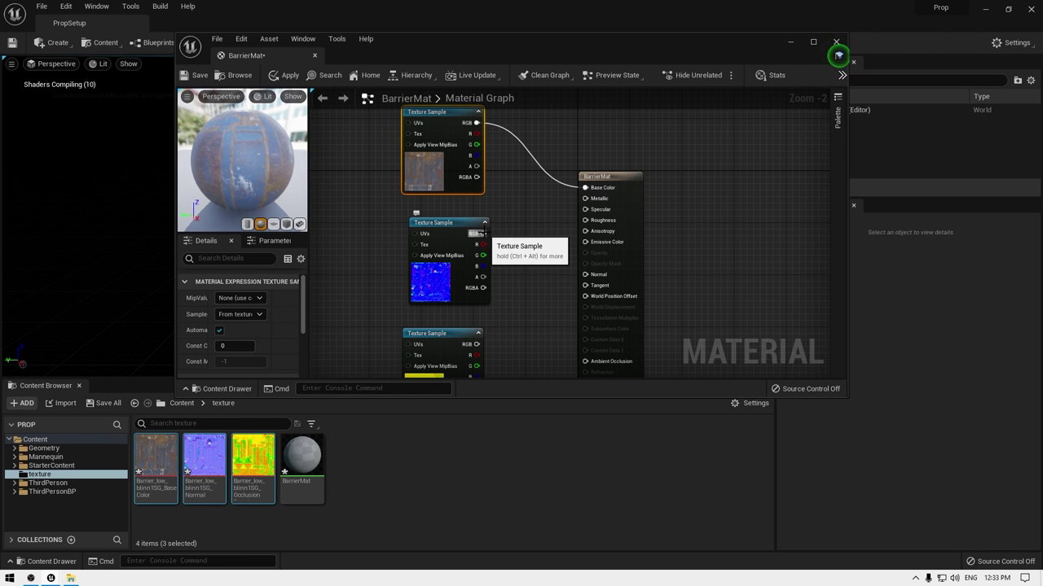
pyautogui.moveTo(482, 233); pyautogui.dragTo(585, 195)
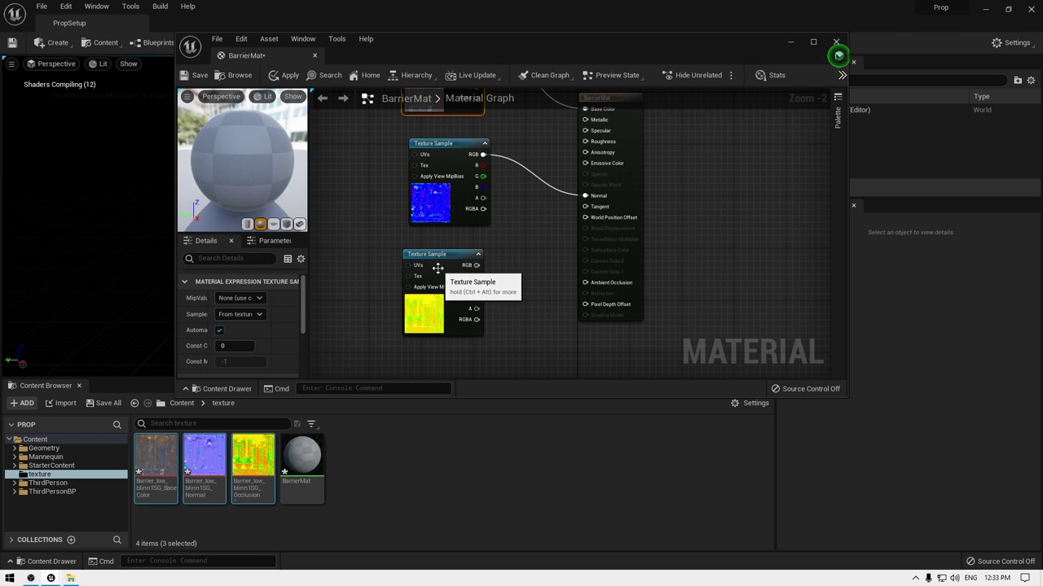
# Connect the packed texture's R to Ambient Occlusion, G to Roughness and B to Metallic, then save and close BarrierMat.
pyautogui.moveTo(438, 268); pyautogui.dragTo(438, 262)
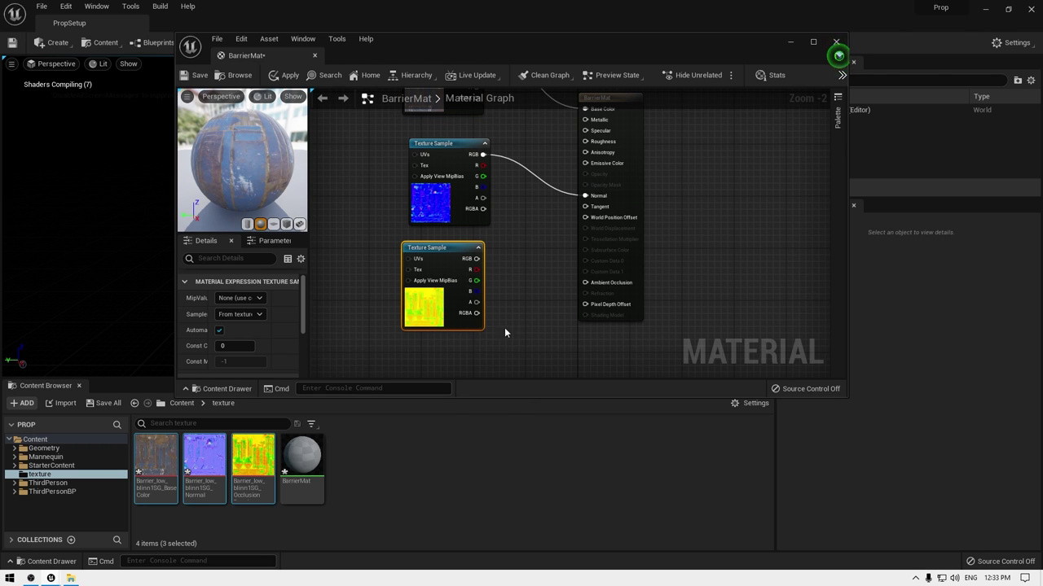
pyautogui.moveTo(251, 505)
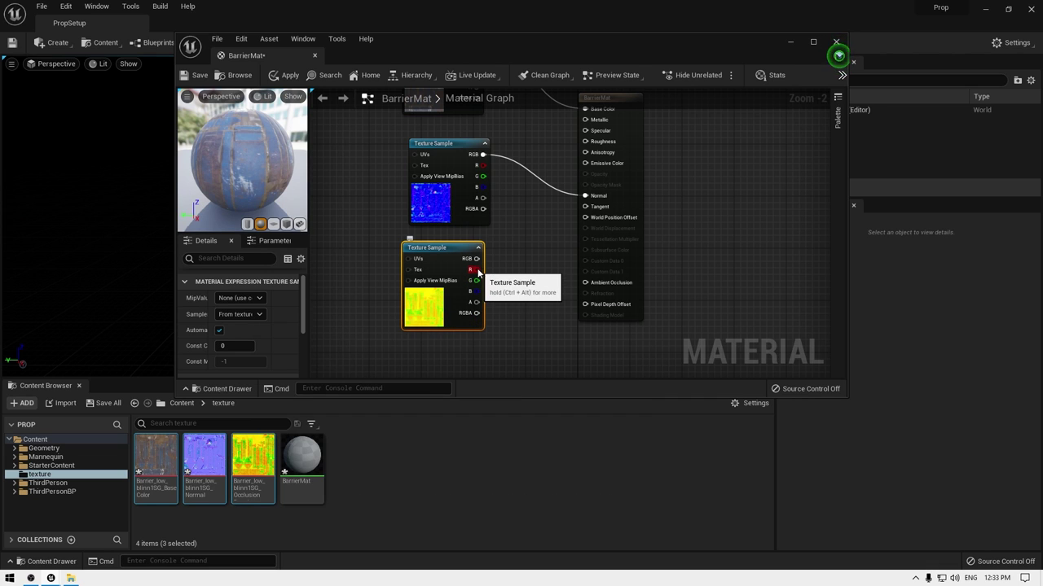
pyautogui.moveTo(478, 271); pyautogui.dragTo(597, 282)
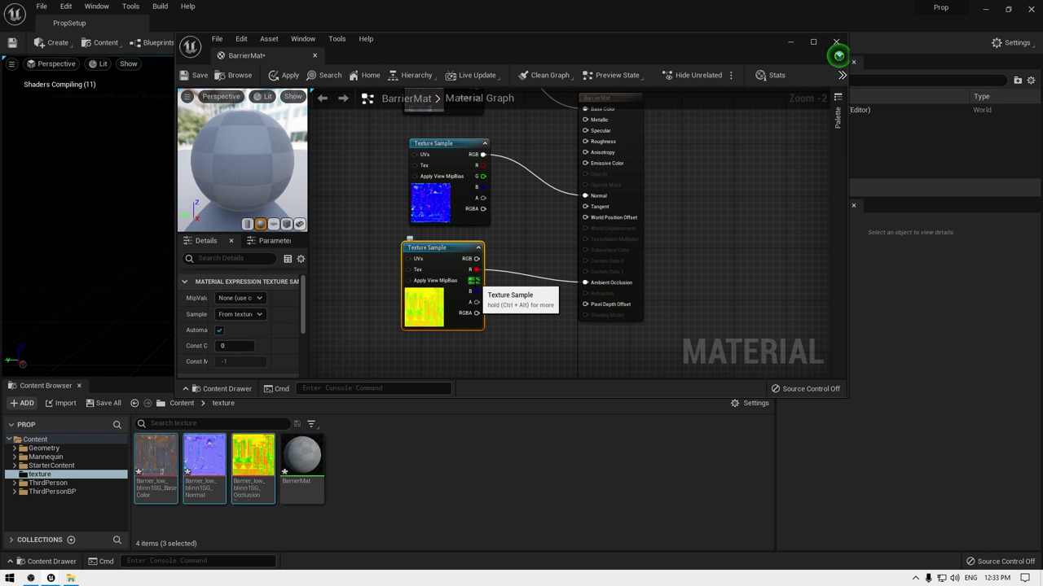
pyautogui.moveTo(476, 281); pyautogui.dragTo(585, 141)
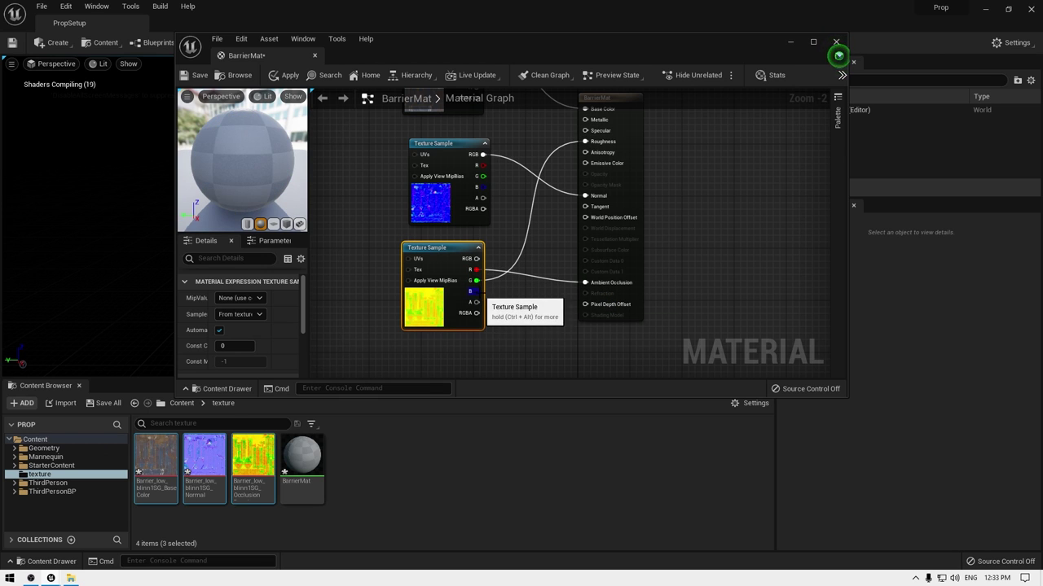
pyautogui.moveTo(476, 291); pyautogui.dragTo(590, 121)
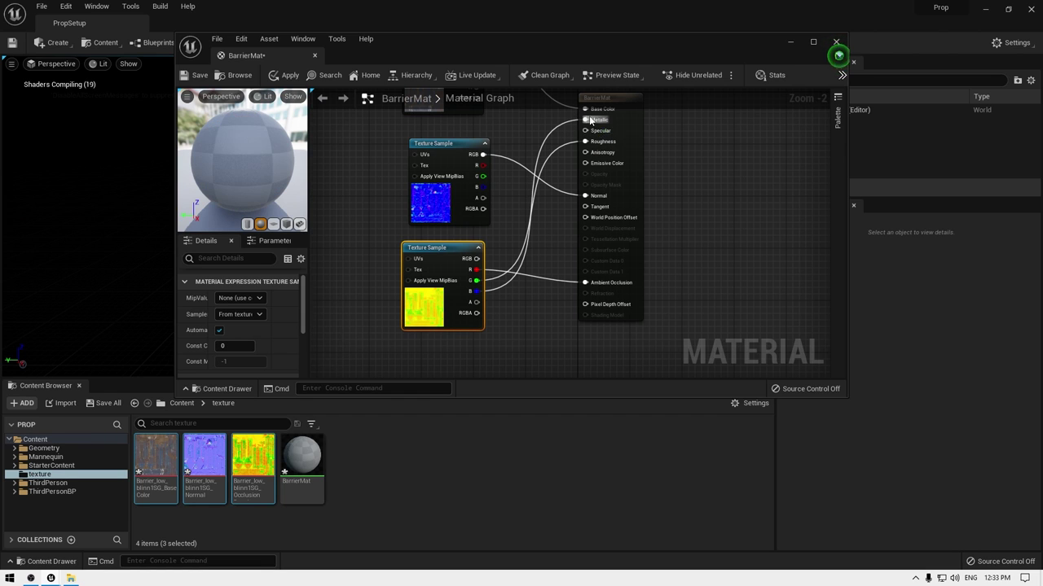
pyautogui.click(188, 72)
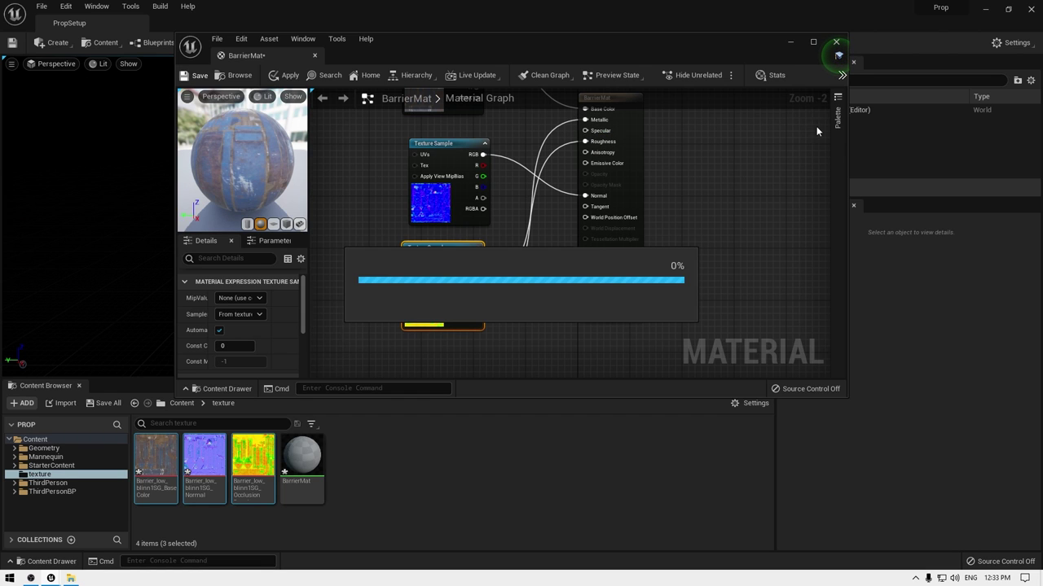
pyautogui.click(835, 42)
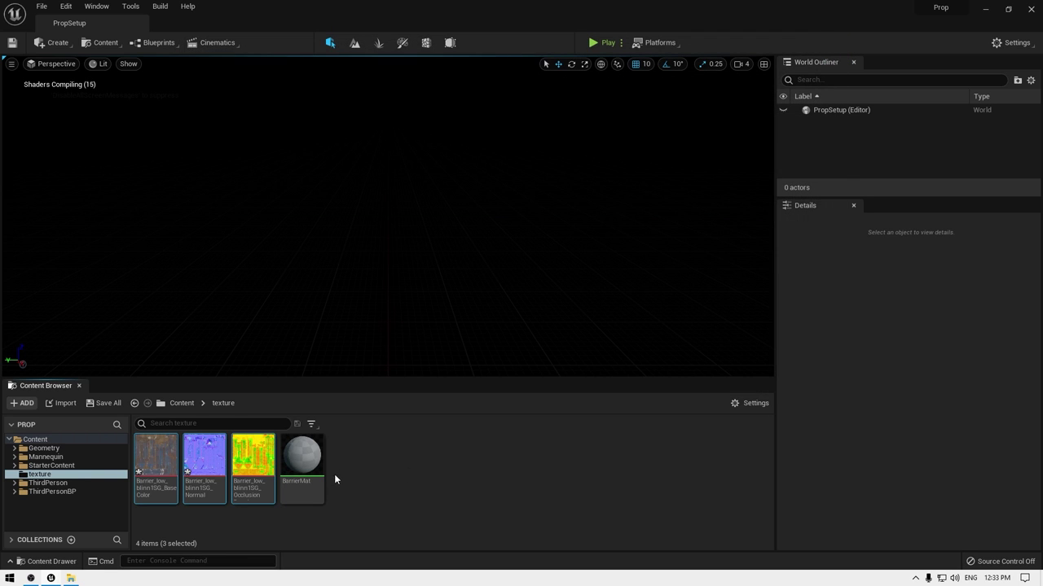
# Place the Barrier_low mesh from the Content folder in the level and rotate it -270° about X so it stands upright.
pyautogui.click(39, 440)
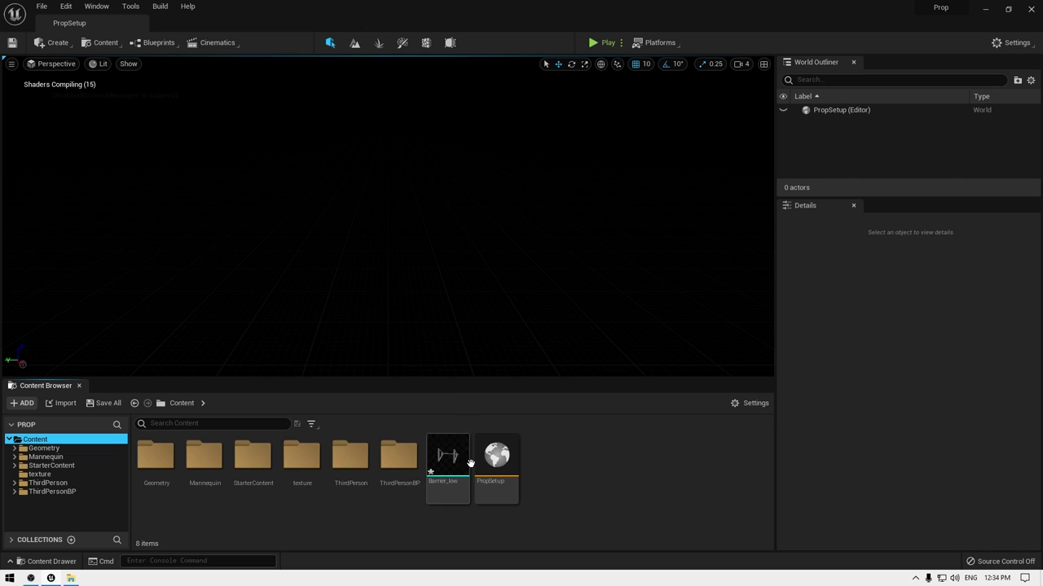
pyautogui.moveTo(470, 464); pyautogui.dragTo(349, 268)
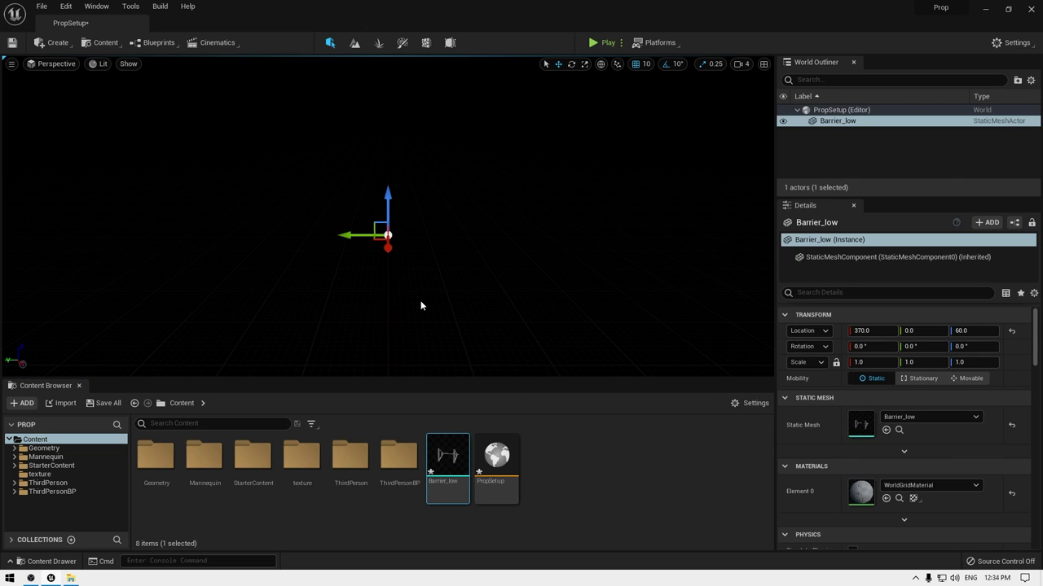
pyautogui.press('e')
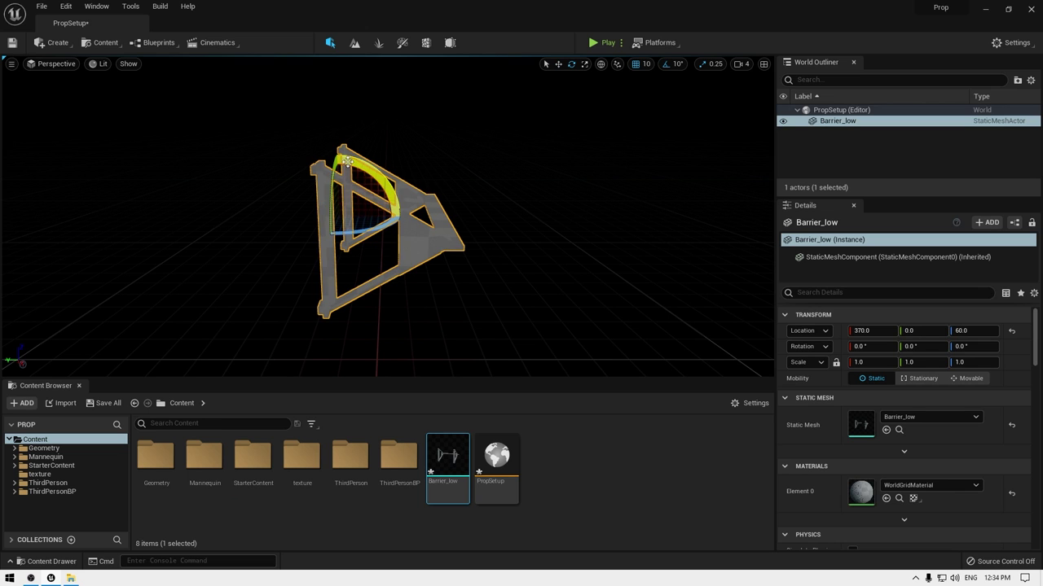
pyautogui.moveTo(352, 161); pyautogui.dragTo(277, 214)
pyautogui.press('w')
pyautogui.moveTo(440, 220); pyautogui.dragTo(493, 207)
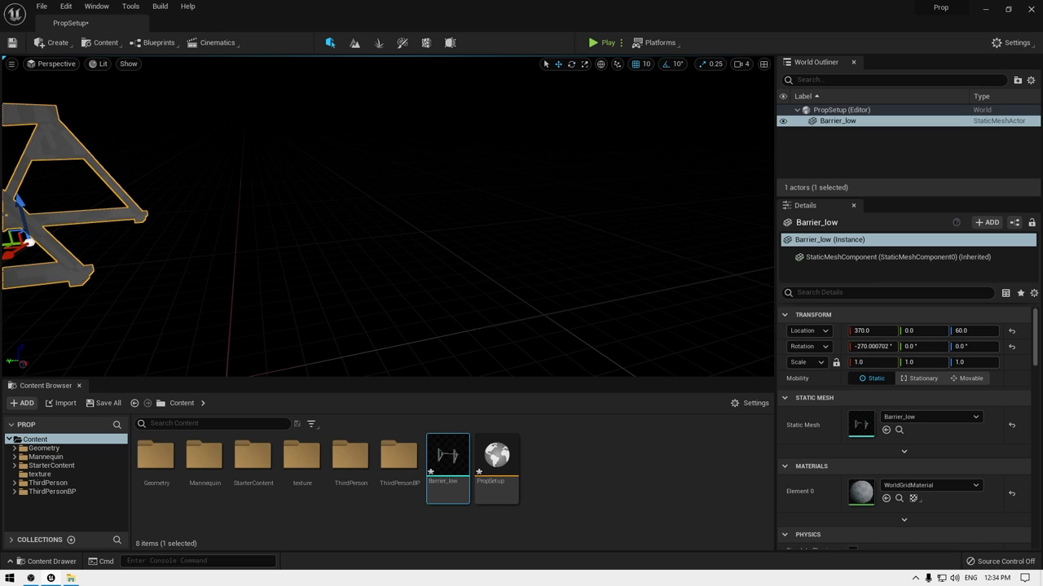
pyautogui.moveTo(132, 209); pyautogui.dragTo(217, 193, button='right')
pyautogui.press('f')
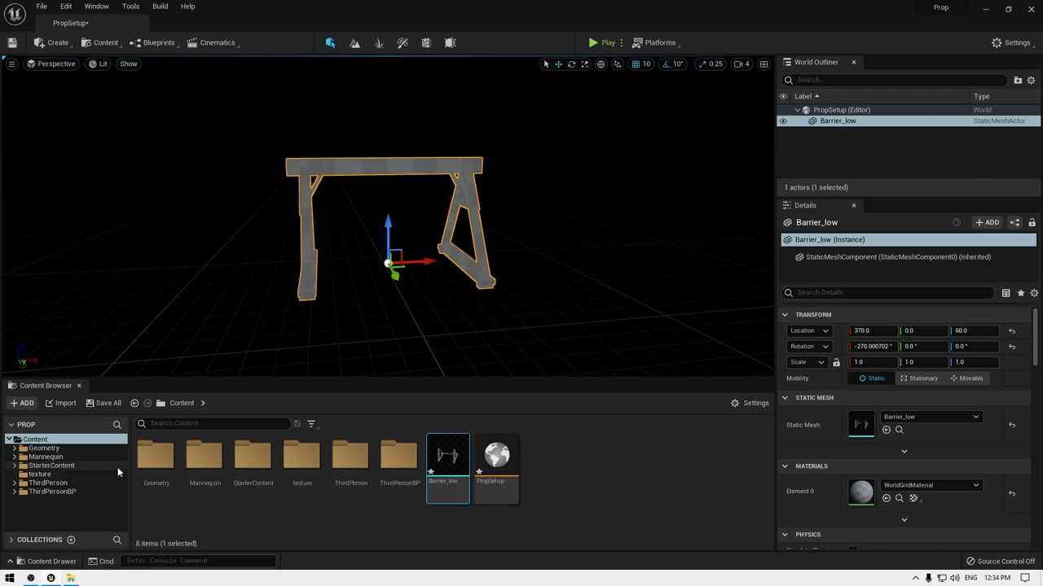
# Apply the BarrierMat material from the texture folder to the barrier in the level.
pyautogui.doubleClick(301, 461)
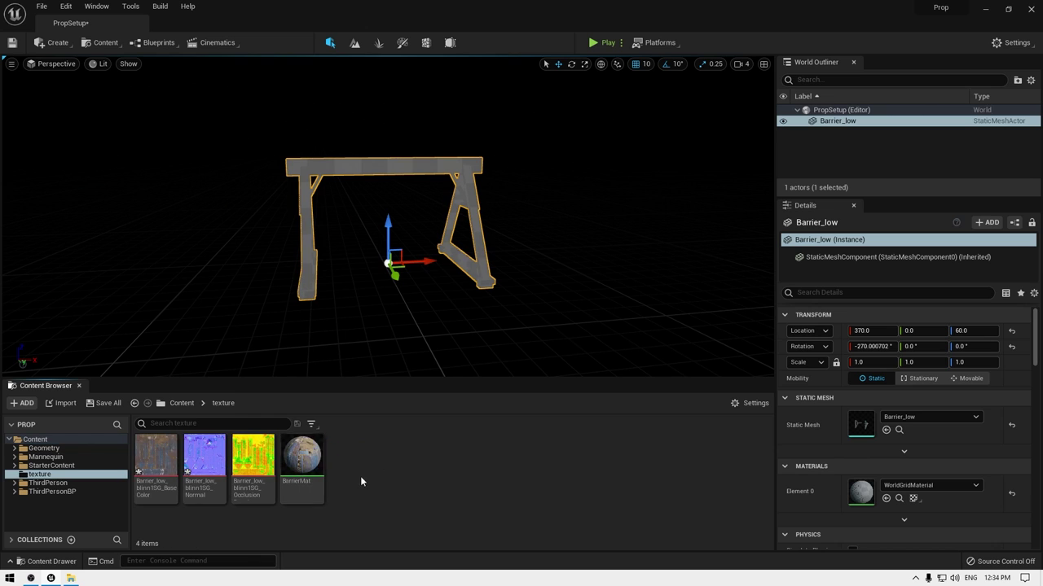
pyautogui.click(301, 462)
pyautogui.moveTo(300, 462); pyautogui.dragTo(440, 180)
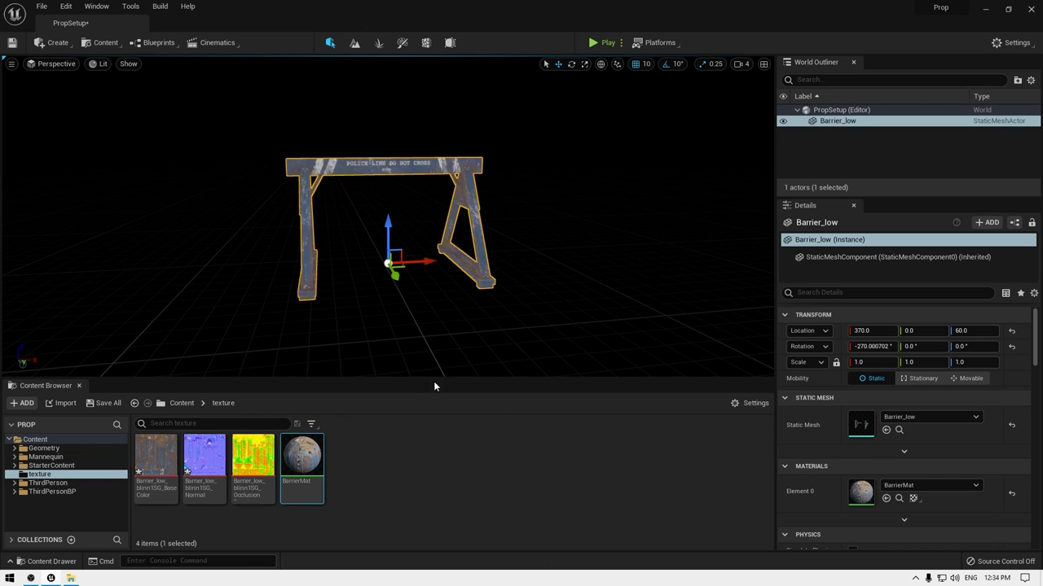
pyautogui.click(378, 315)
pyautogui.moveTo(378, 314)
pyautogui.mouseDown(button='right')
pyautogui.moveTo(407, 315)
pyautogui.moveTo(378, 311)
pyautogui.moveTo(381, 319)
pyautogui.mouseUp(button='right')
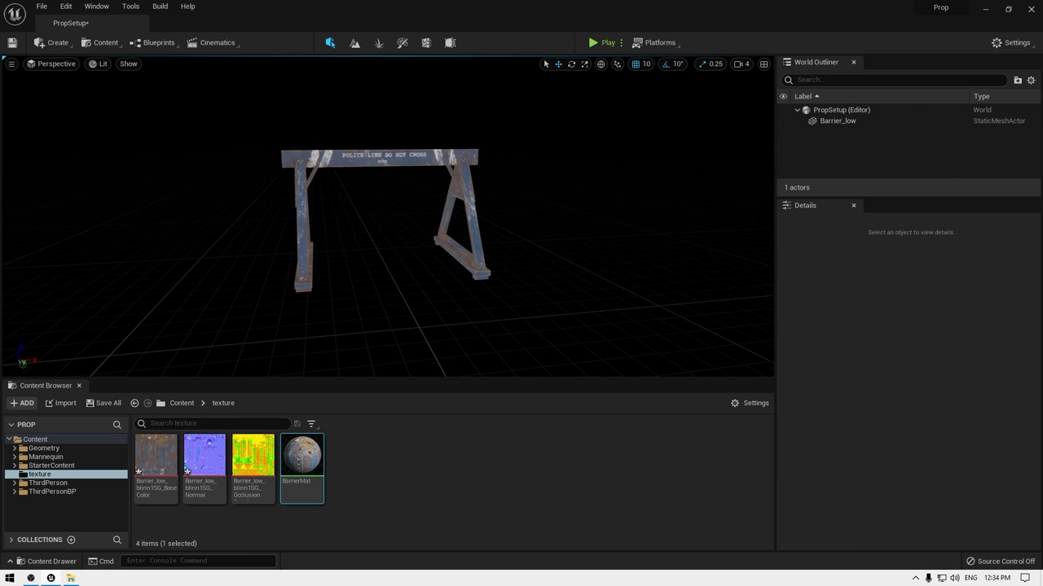
# Scale the barrier uniformly to about 10.75 on all axes, then deselect it.
pyautogui.click(299, 237)
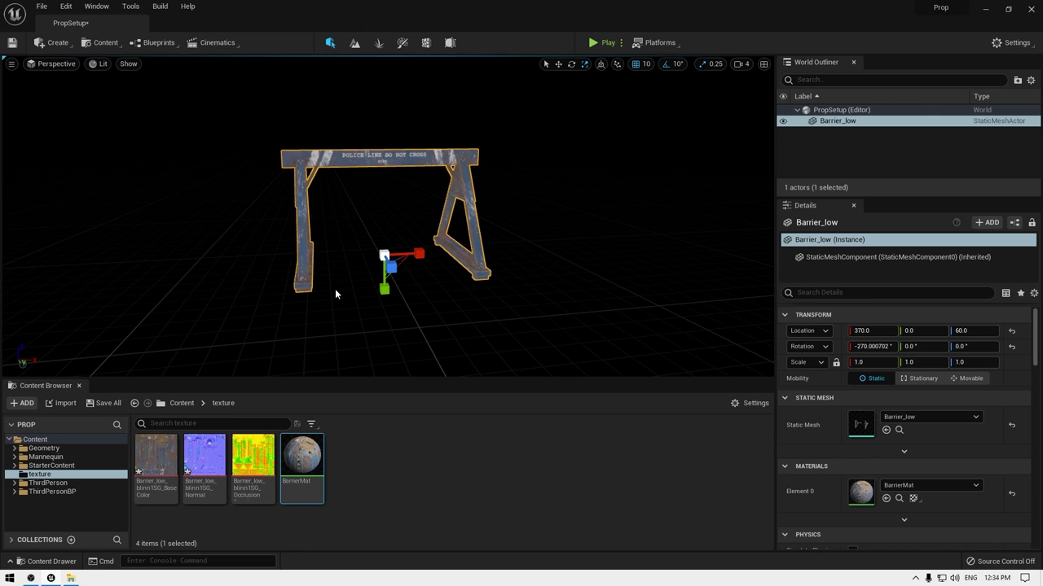
pyautogui.keyDown('alt'); pyautogui.moveTo(334, 289); pyautogui.dragTo(290, 289, button='right'); pyautogui.keyUp('alt')
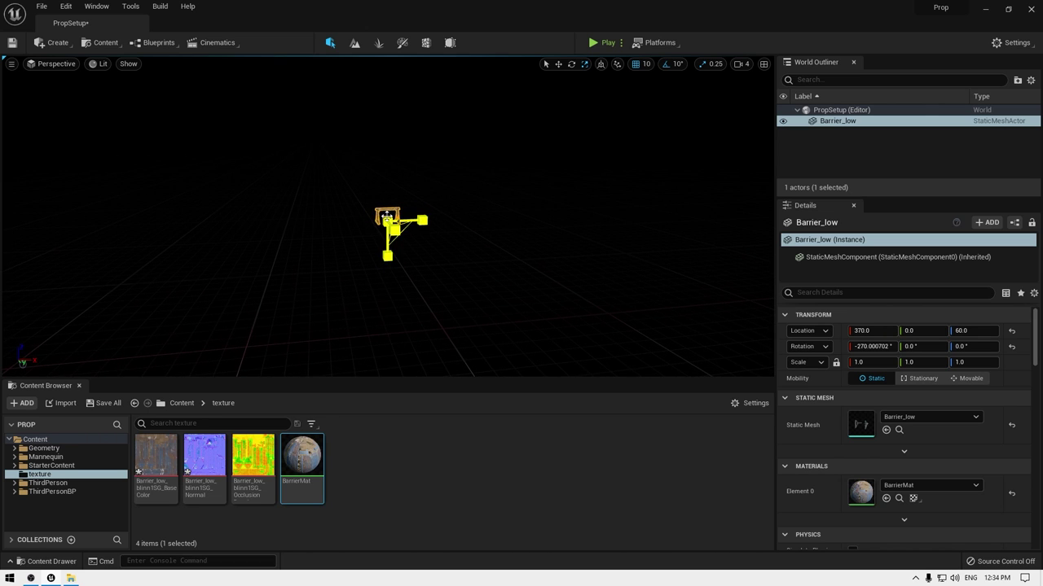
pyautogui.moveTo(394, 229); pyautogui.dragTo(464, 211)
pyautogui.keyDown('alt'); pyautogui.moveTo(356, 265); pyautogui.dragTo(415, 265, button='right'); pyautogui.keyUp('alt')
pyautogui.moveTo(334, 250); pyautogui.dragTo(335, 326)
pyautogui.moveTo(304, 238); pyautogui.dragTo(319, 249)
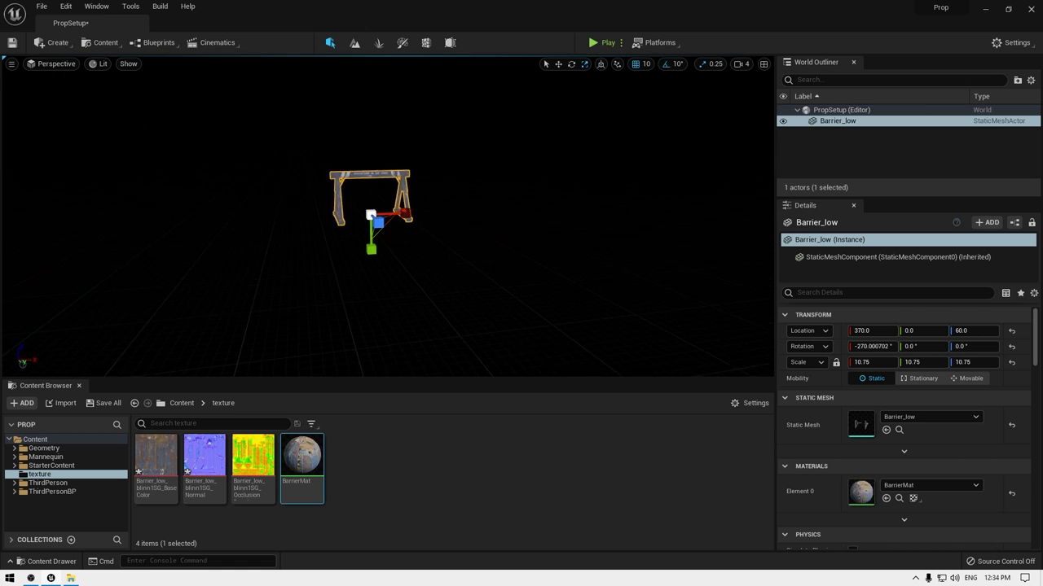
pyautogui.click(304, 238)
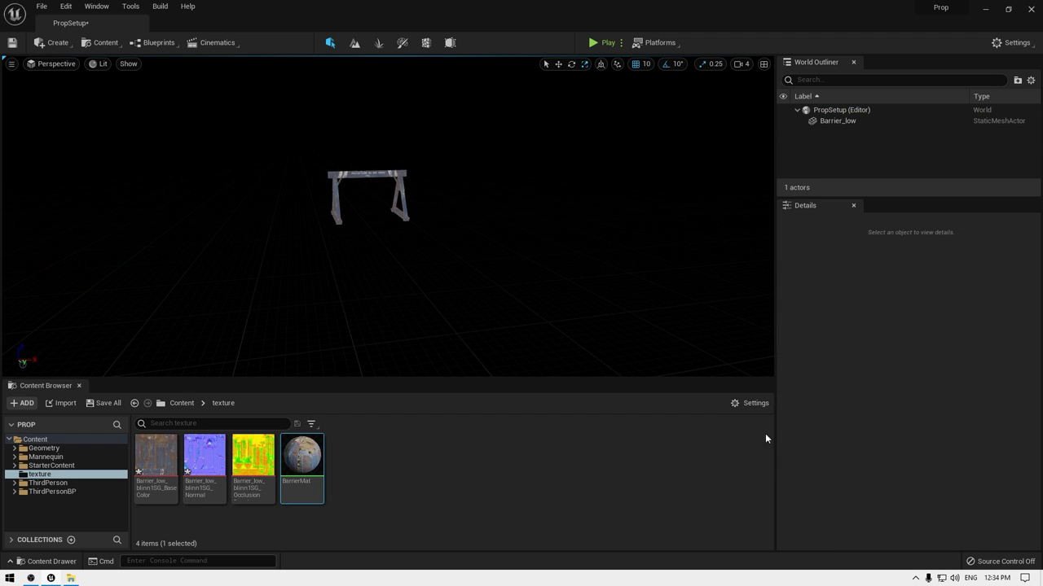
# Close the Content Browser and add a Directional Light to the level with its mobility set to Movable.
pyautogui.click(79, 385)
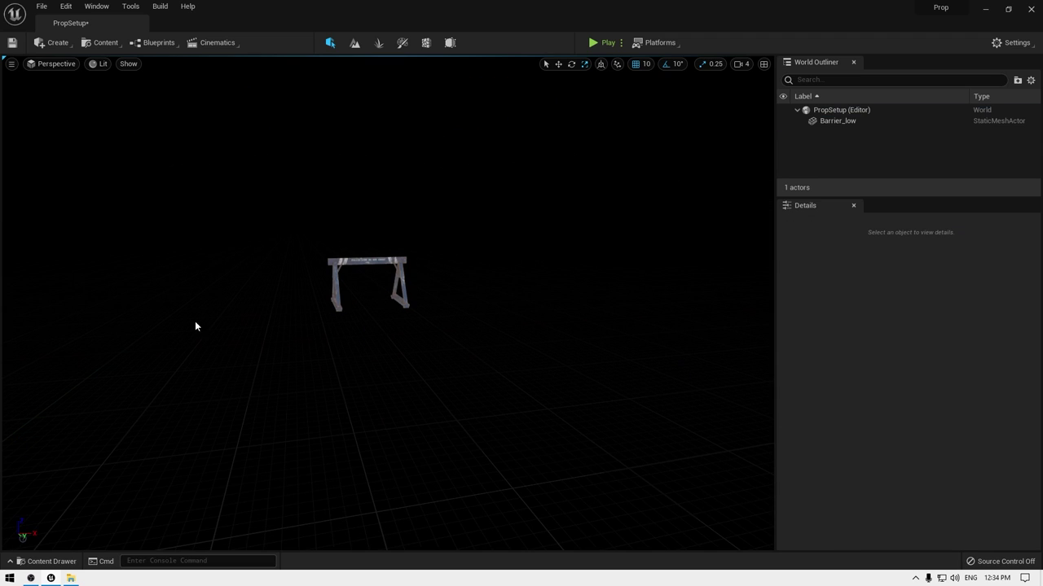
pyautogui.click(57, 44)
pyautogui.moveTo(85, 73)
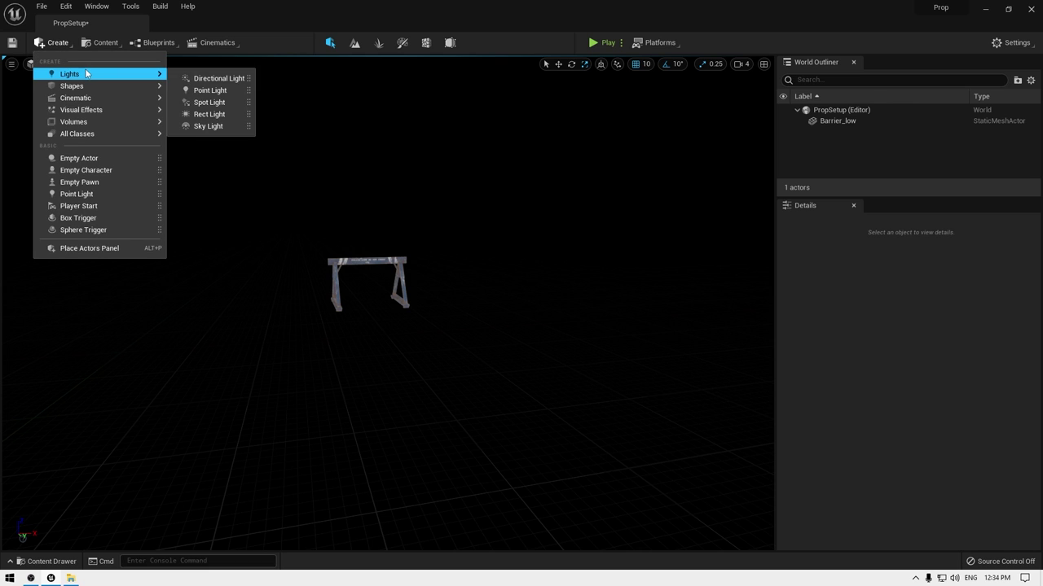
pyautogui.click(214, 78)
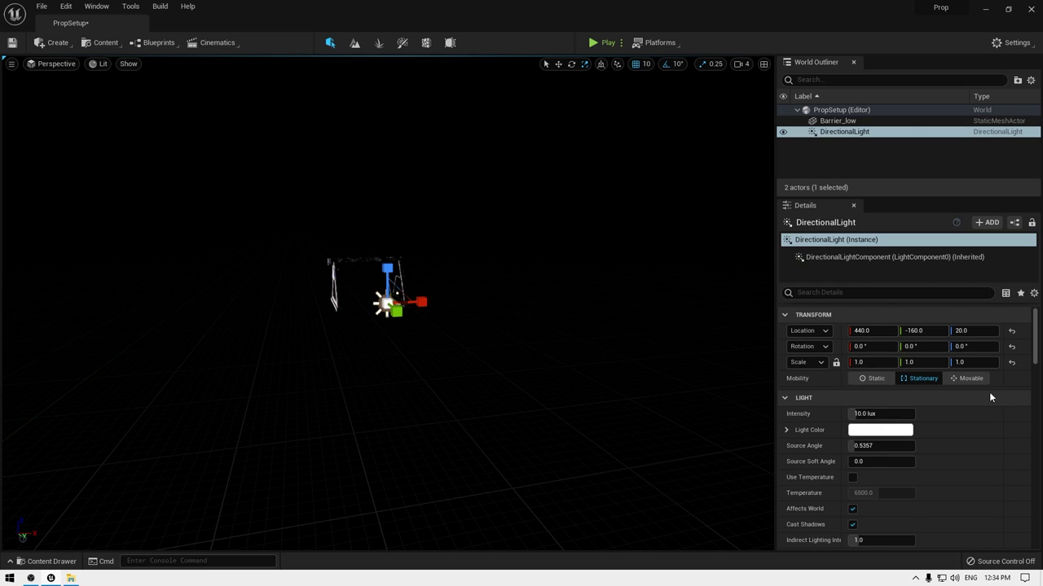
pyautogui.click(970, 379)
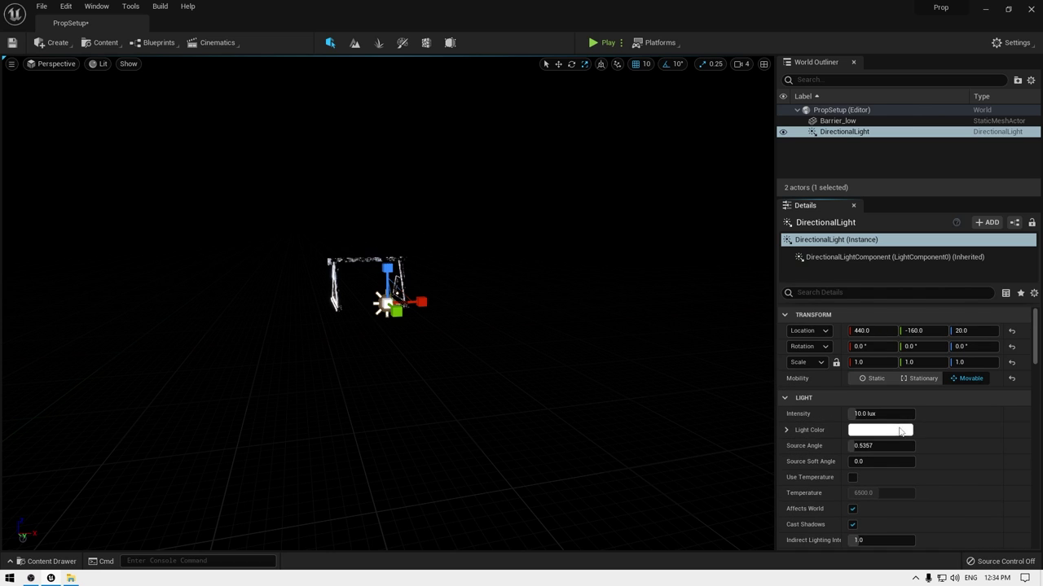
# Enable Atmosphere Sun Light in the Directional Light's Atmosphere and Cloud settings.
pyautogui.scroll(-2, 979, 471)
pyautogui.scroll(-6, 979, 471)
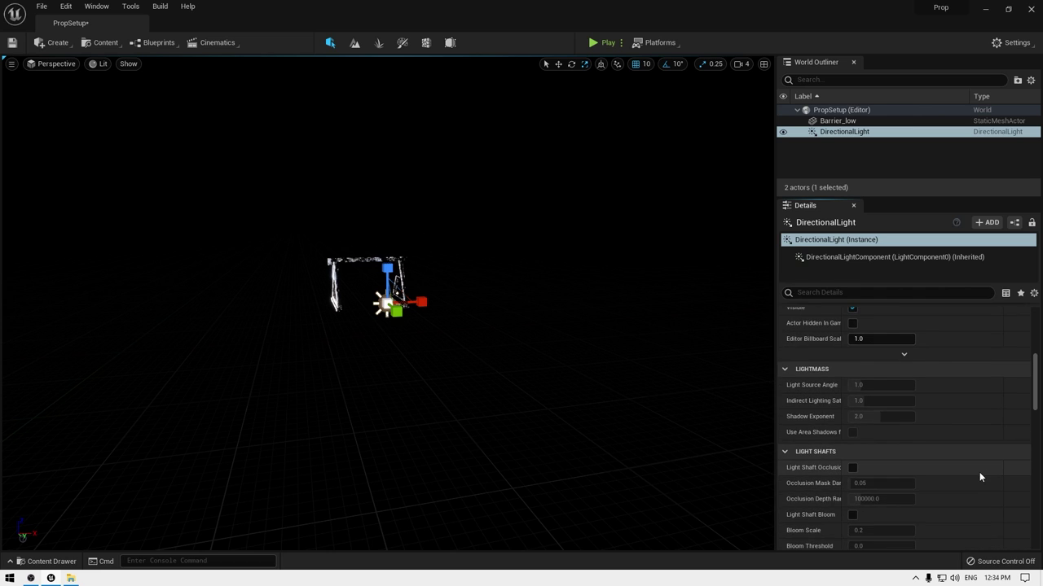
pyautogui.scroll(-6, 979, 473)
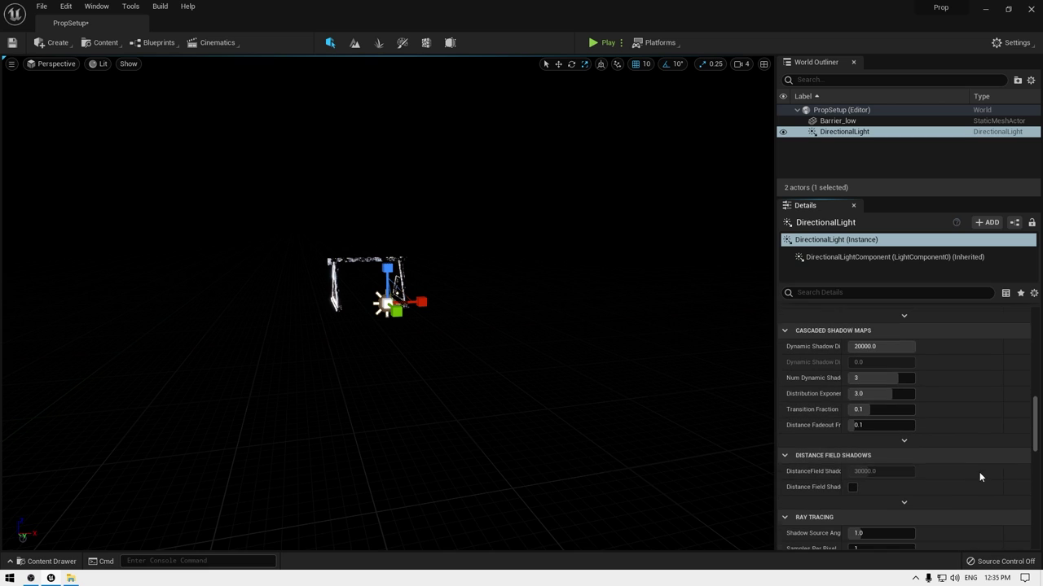
pyautogui.scroll(-5, 979, 472)
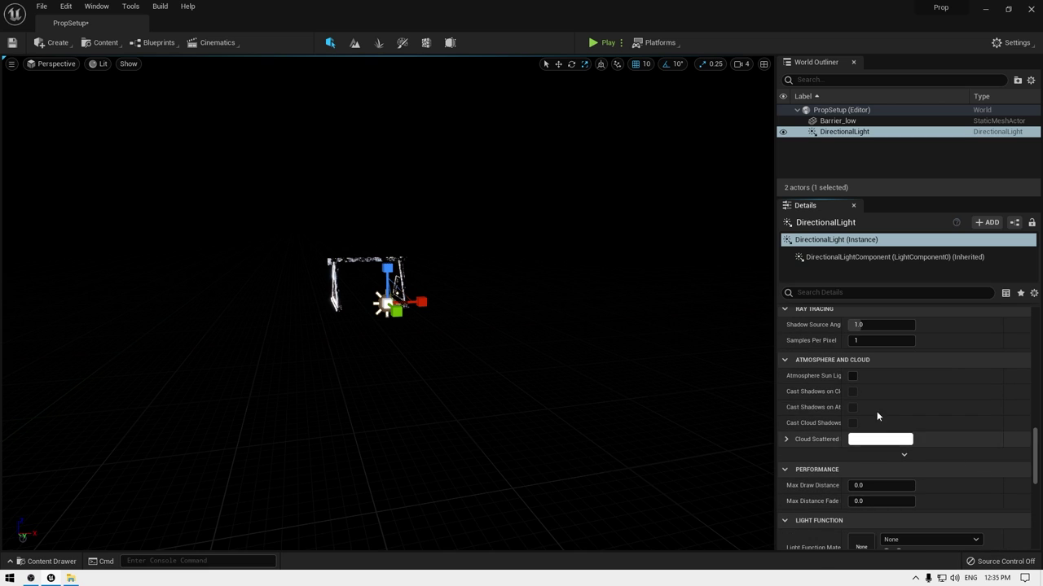
pyautogui.moveTo(841, 377); pyautogui.dragTo(858, 381)
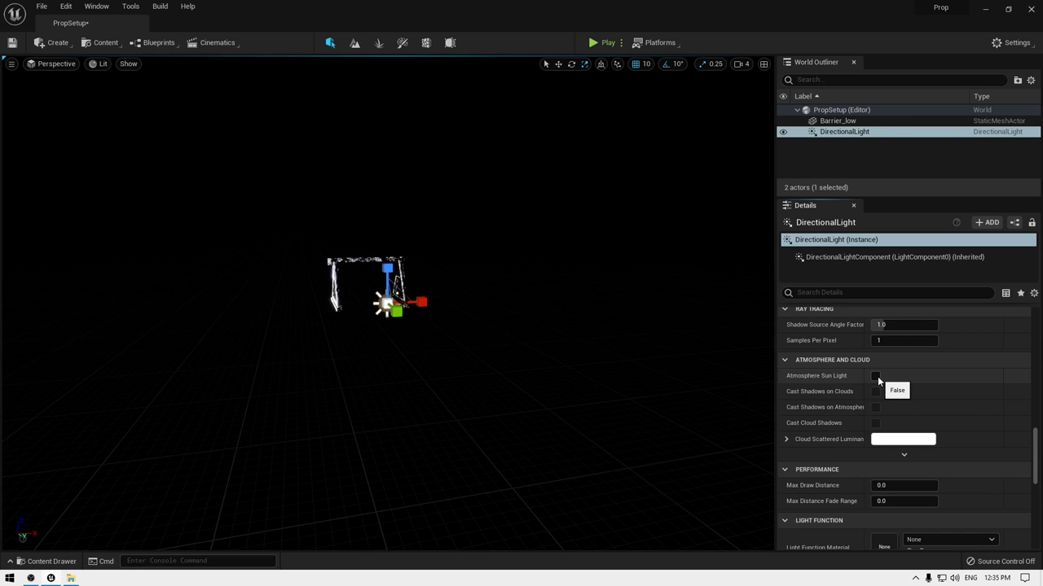
pyautogui.click(876, 376)
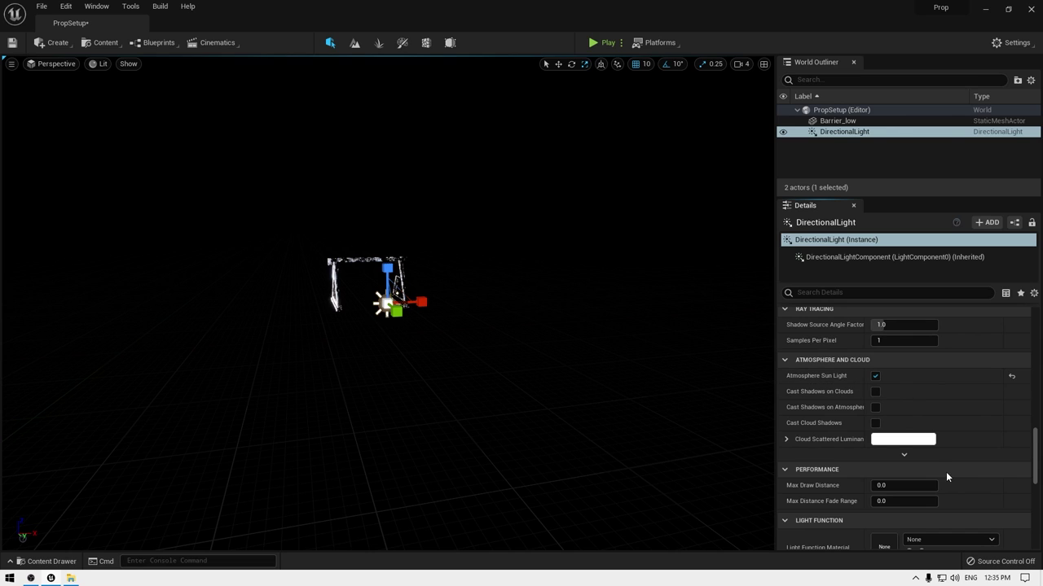
# Add a Sky Light to the level, set its mobility to Movable and enable Real Time Capture.
pyautogui.click(54, 42)
pyautogui.moveTo(72, 73)
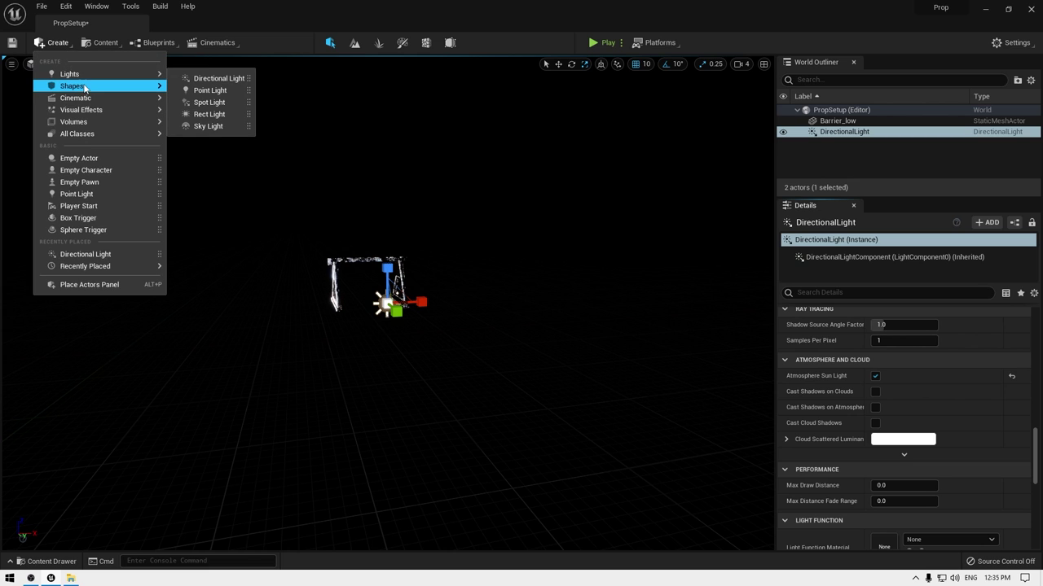
pyautogui.click(207, 126)
pyautogui.scroll(15, 914, 377)
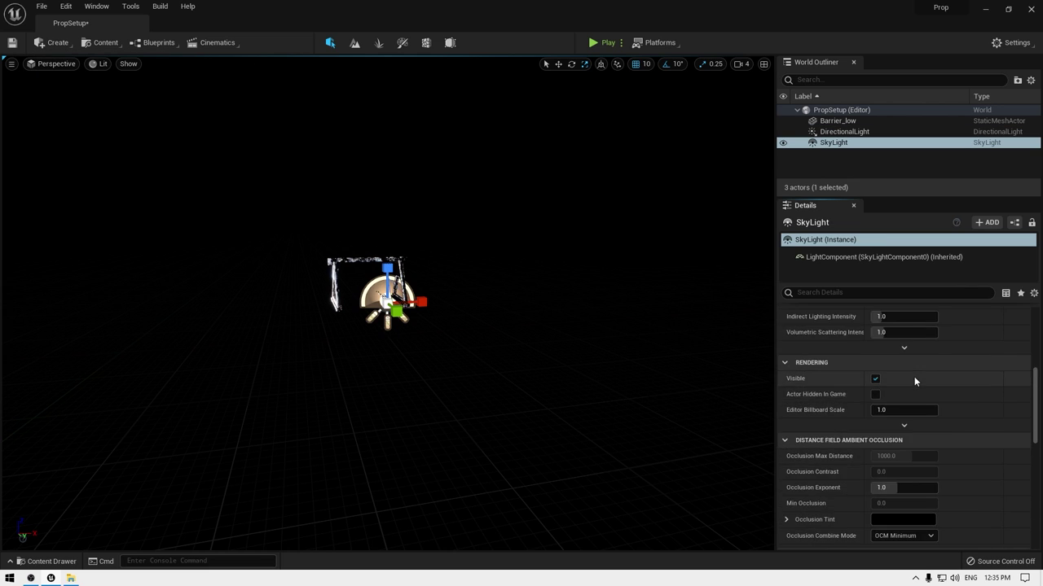
pyautogui.click(979, 377)
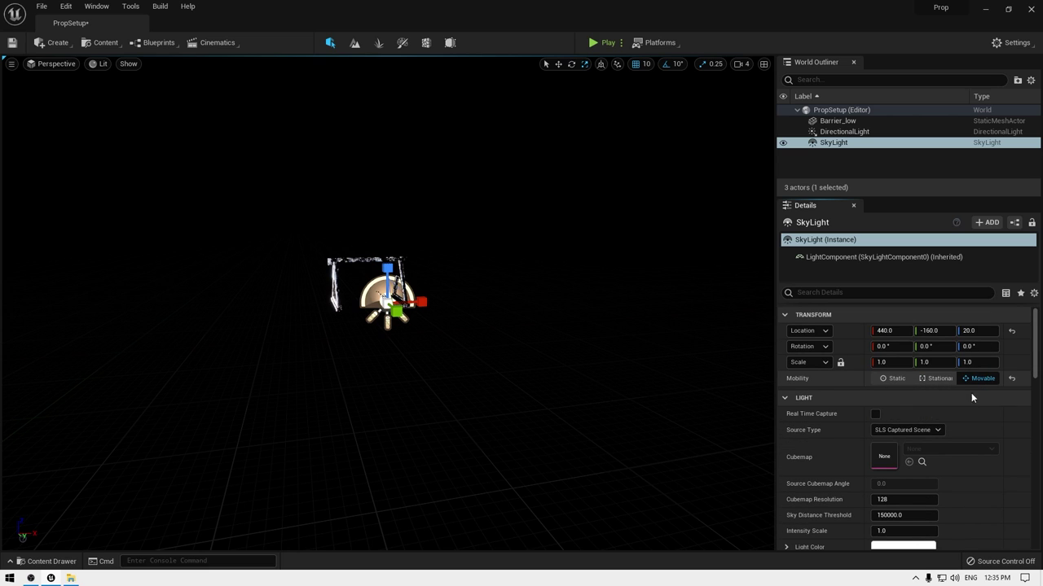
pyautogui.click(876, 415)
# Add a Sky Atmosphere and a Volumetric Cloud to the level.
pyautogui.click(53, 43)
pyautogui.moveTo(135, 112)
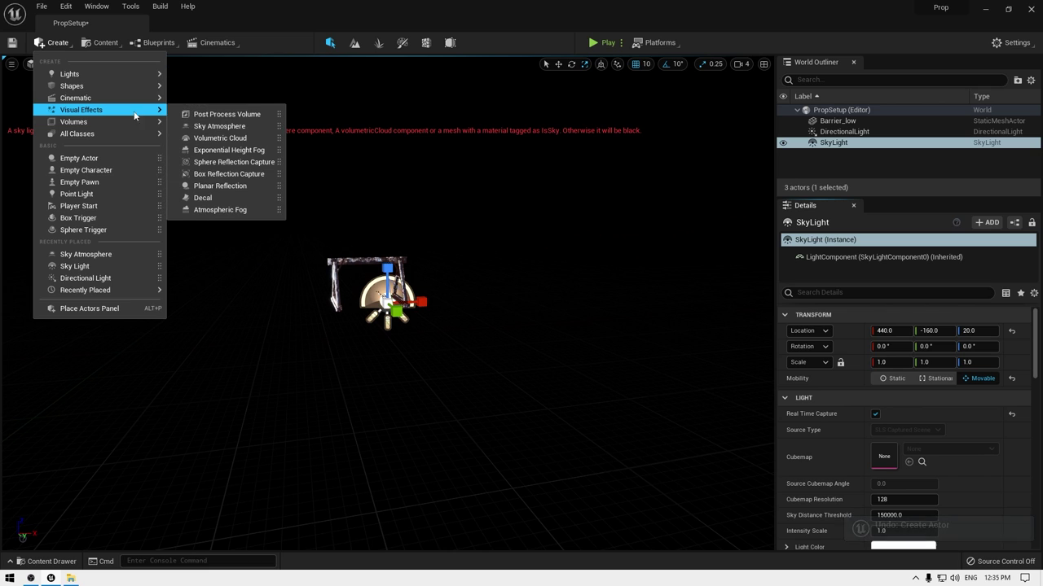
pyautogui.click(217, 127)
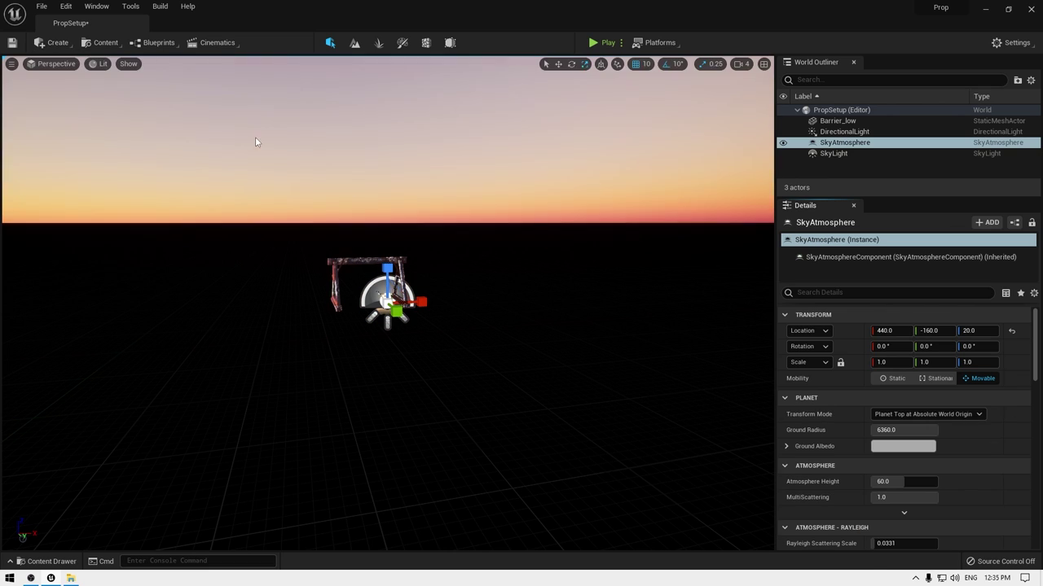
pyautogui.click(48, 46)
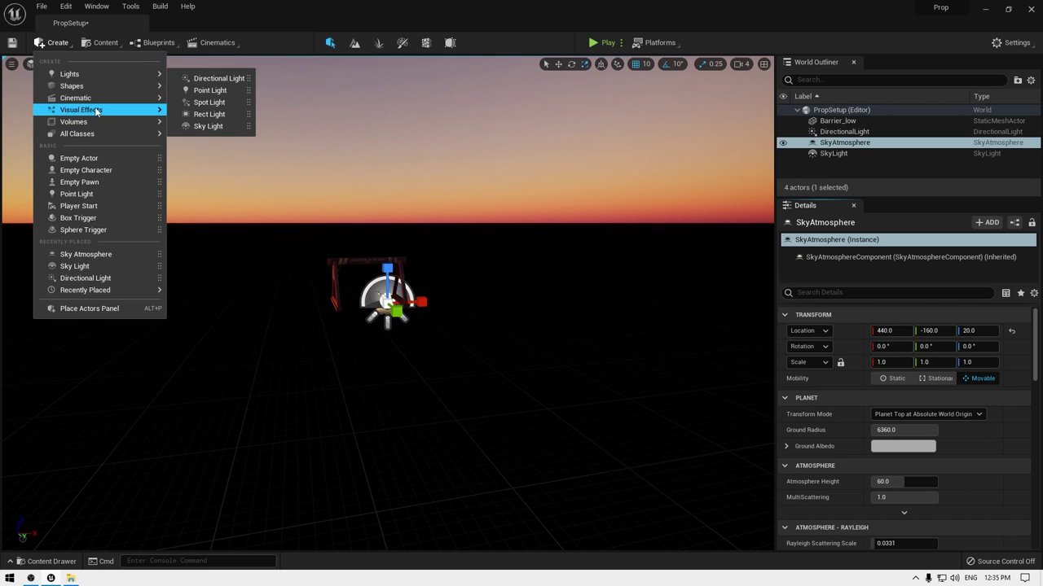
pyautogui.moveTo(106, 110)
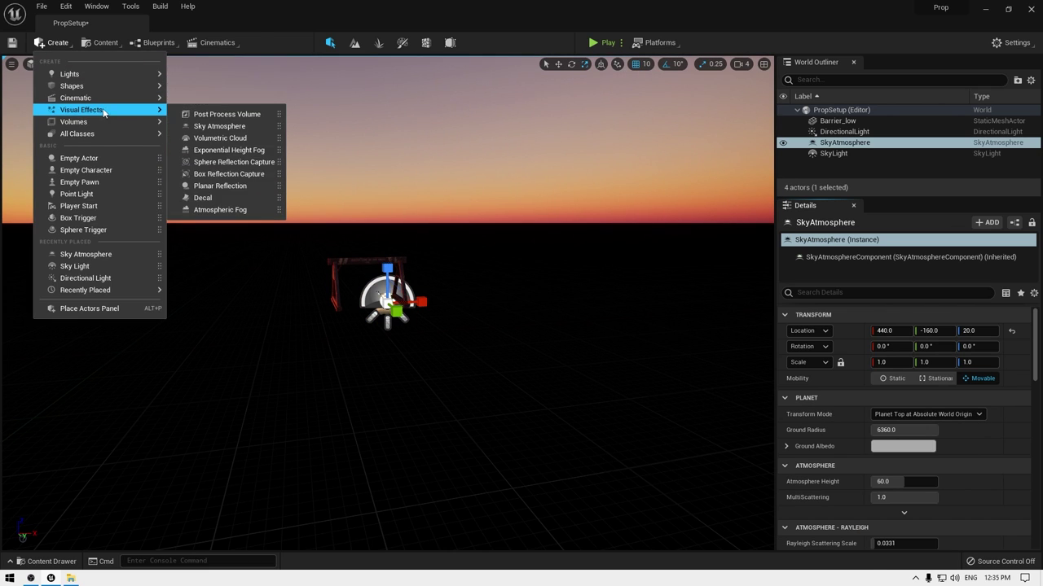
pyautogui.click(220, 139)
# Add an Exponential Height Fog to the level and enable its Volumetric Fog option.
pyautogui.click(72, 41)
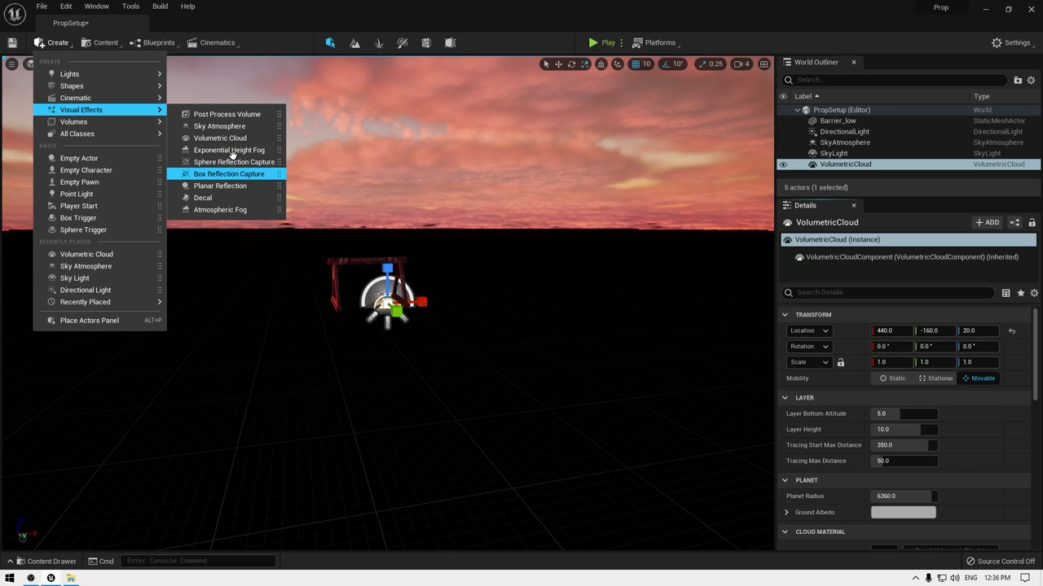
pyautogui.click(230, 151)
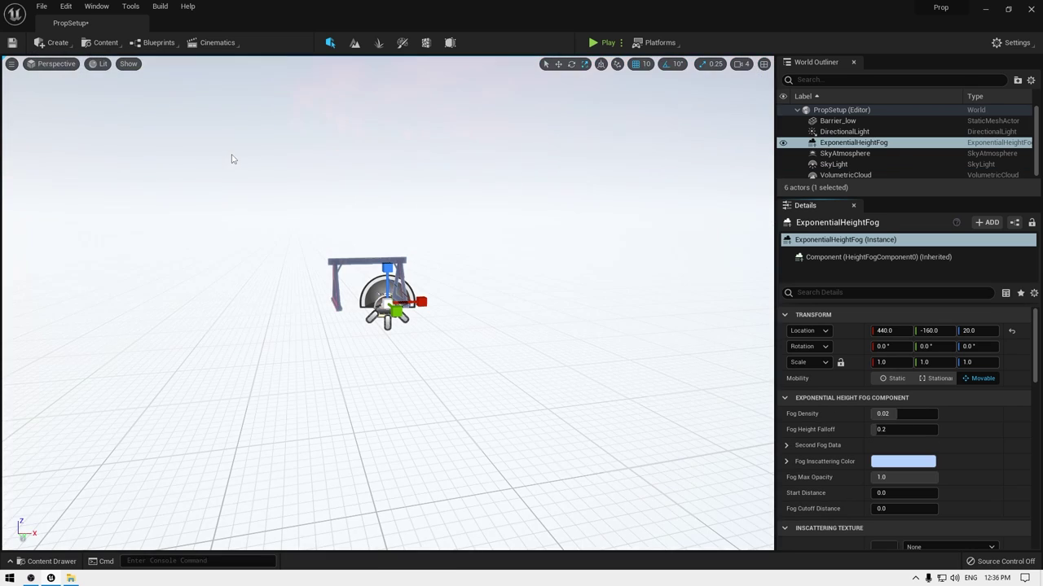
pyautogui.scroll(-12, 882, 429)
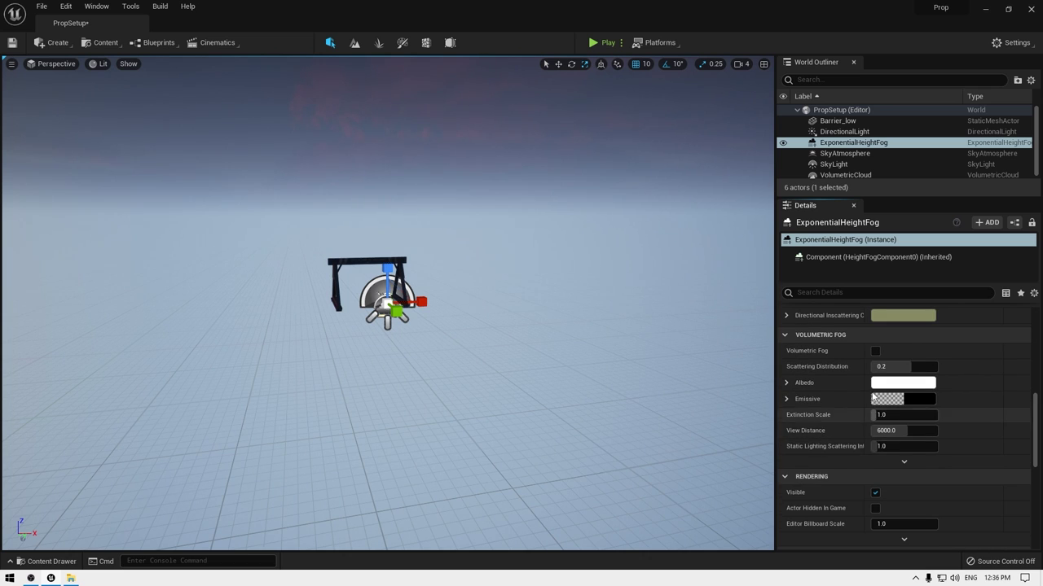
pyautogui.click(876, 352)
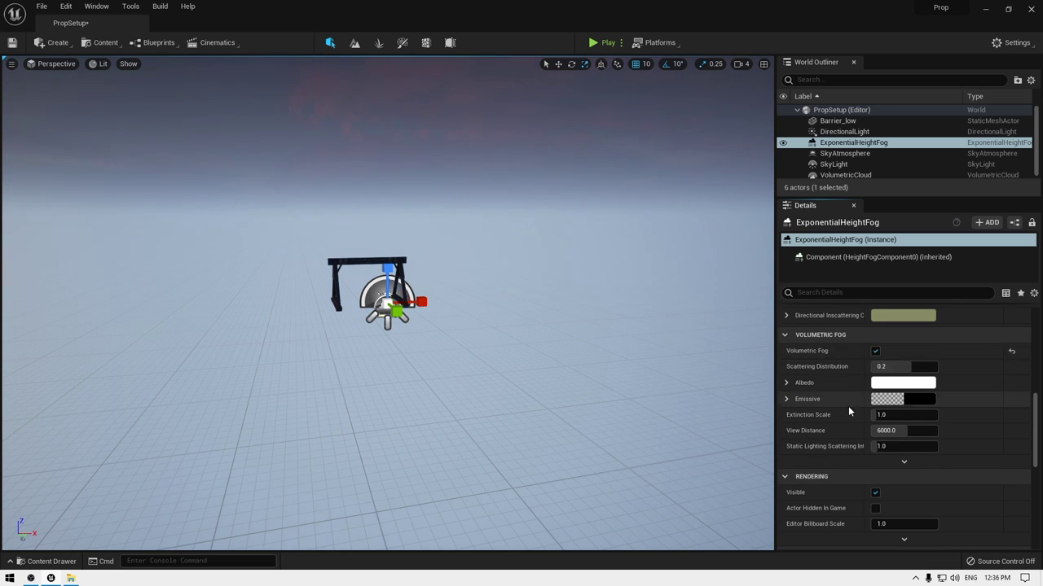
pyautogui.scroll(12, 848, 407)
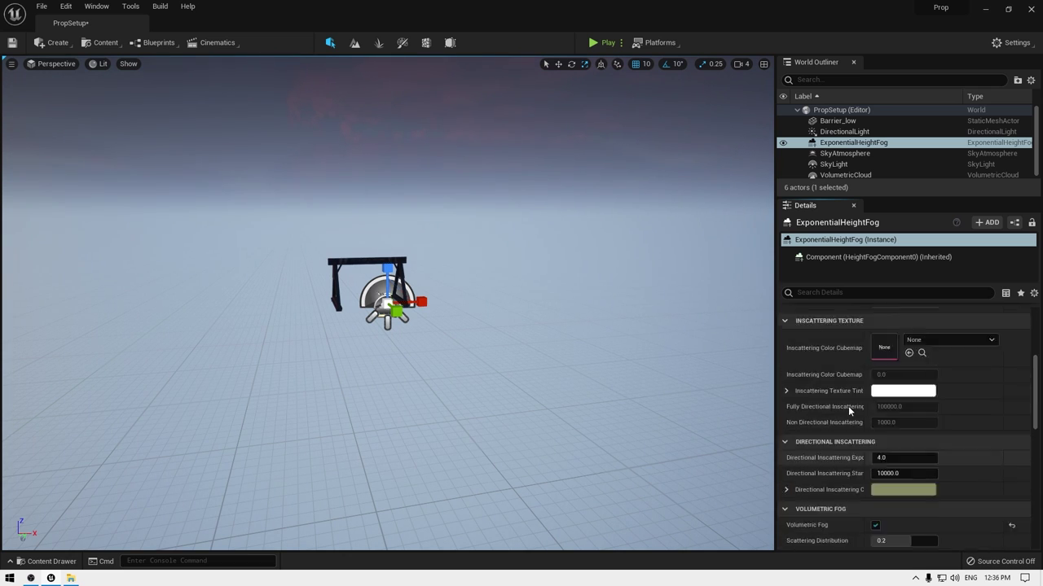
# Add a Post Process Volume to the level and enable its Infinite Extent (Unbound) option.
pyautogui.click(52, 46)
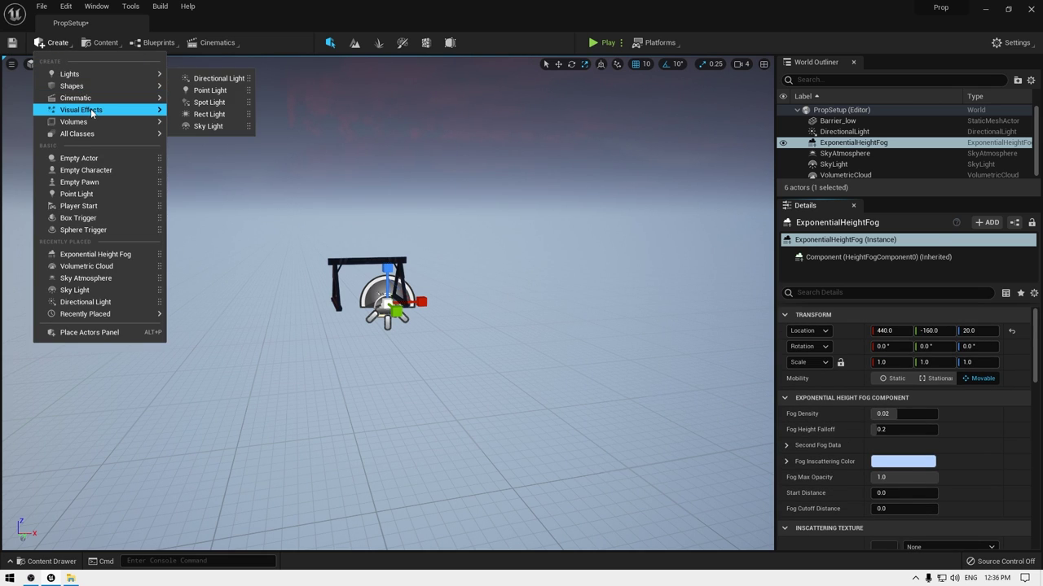
pyautogui.moveTo(163, 116)
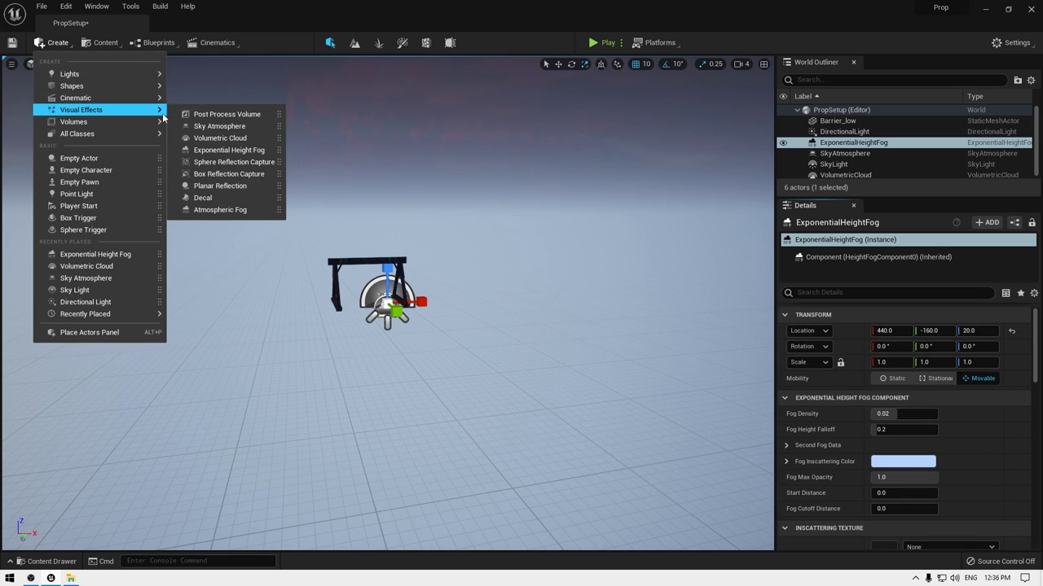
pyautogui.click(241, 114)
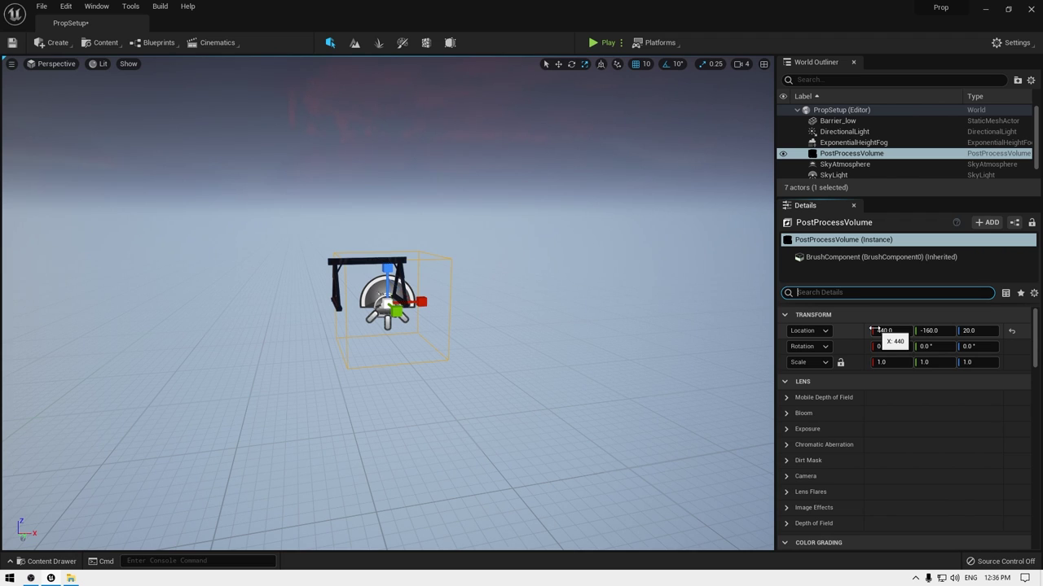
pyautogui.write('infi')
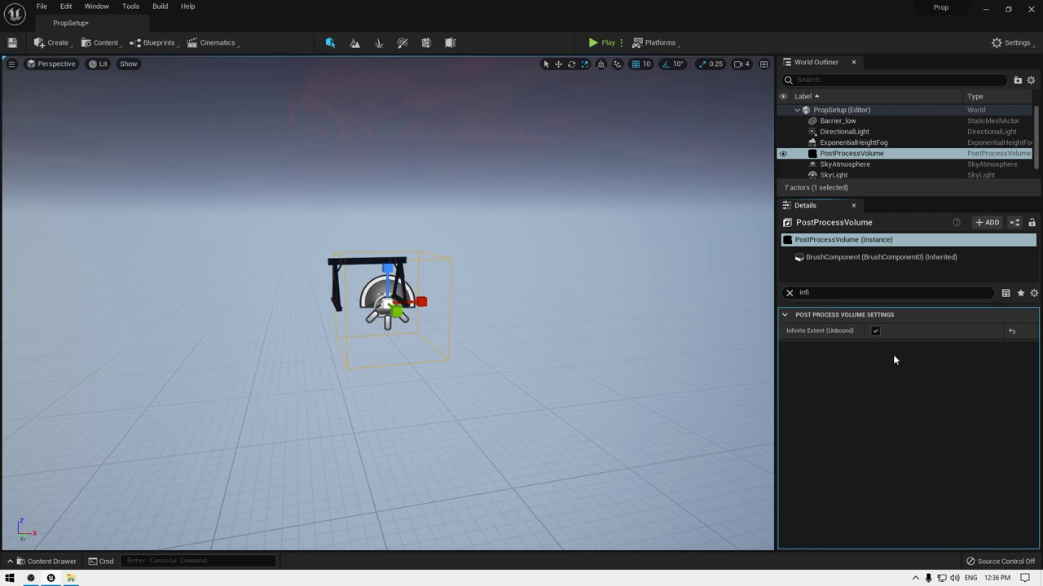
# Override the Post Process Volume's exposure by setting both Min Brightness and Max Brightness to 1.0.
pyautogui.write('expo')
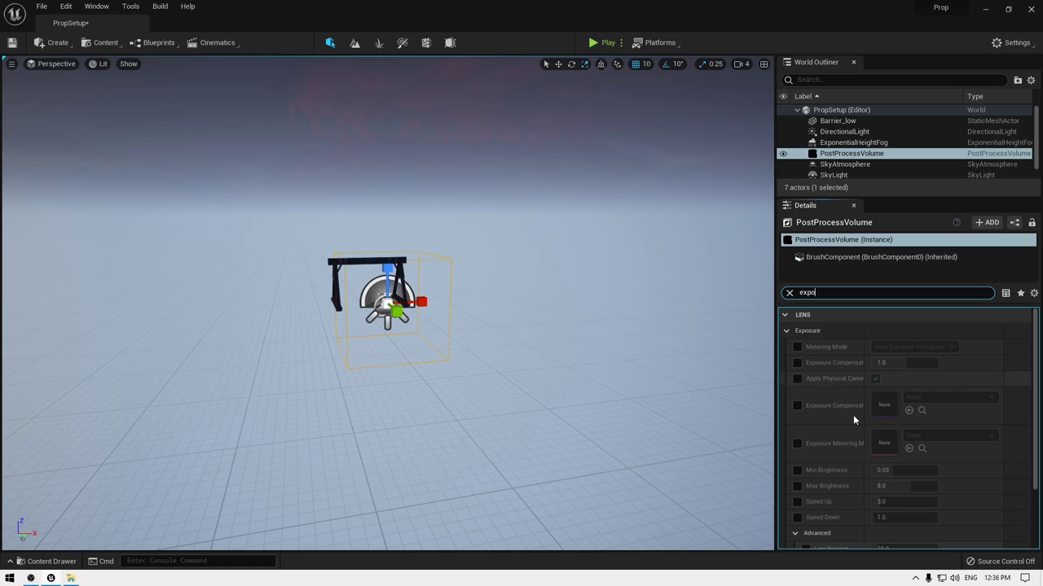
pyautogui.click(796, 470)
pyautogui.click(798, 487)
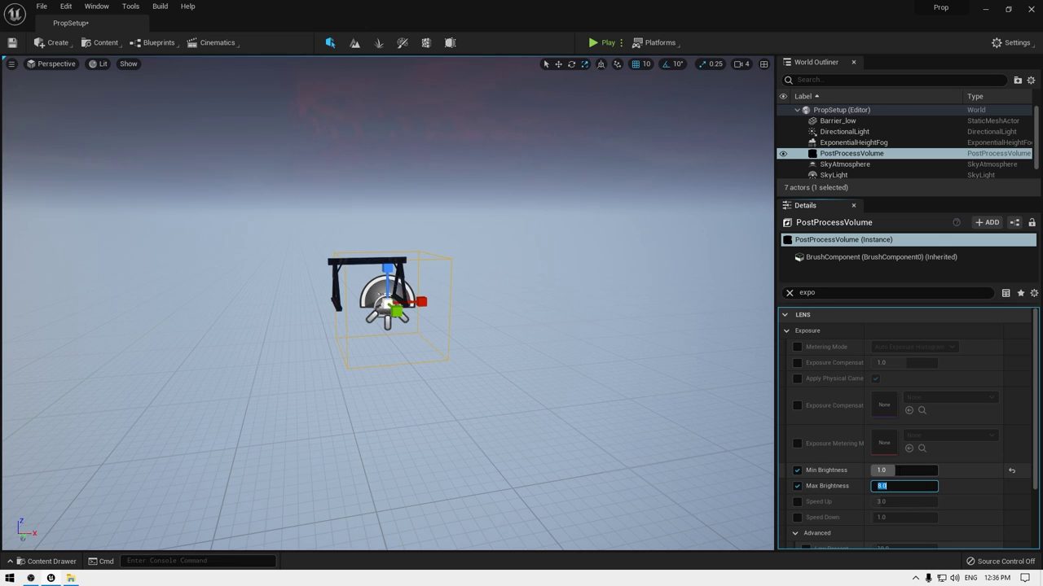
pyautogui.write('1')
pyautogui.press('Return')
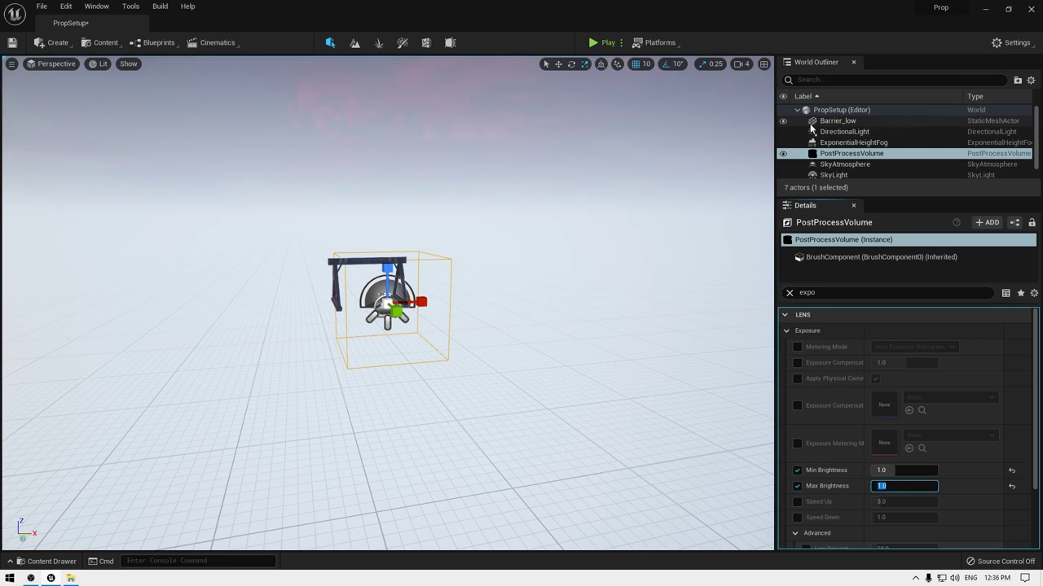
# Create a new landscape with a section size of 7×7 quads and return to selection mode.
pyautogui.click(496, 308)
pyautogui.press('w')
pyautogui.moveTo(497, 308)
pyautogui.mouseDown(button='right')
pyautogui.moveTo(439, 287)
pyautogui.moveTo(521, 282)
pyautogui.moveTo(507, 285)
pyautogui.moveTo(579, 319)
pyautogui.moveTo(497, 320)
pyautogui.mouseUp(button='right')
pyautogui.press('a')
pyautogui.press('d')
pyautogui.press('s')
pyautogui.moveTo(378, 305); pyautogui.dragTo(379, 305, button='right')
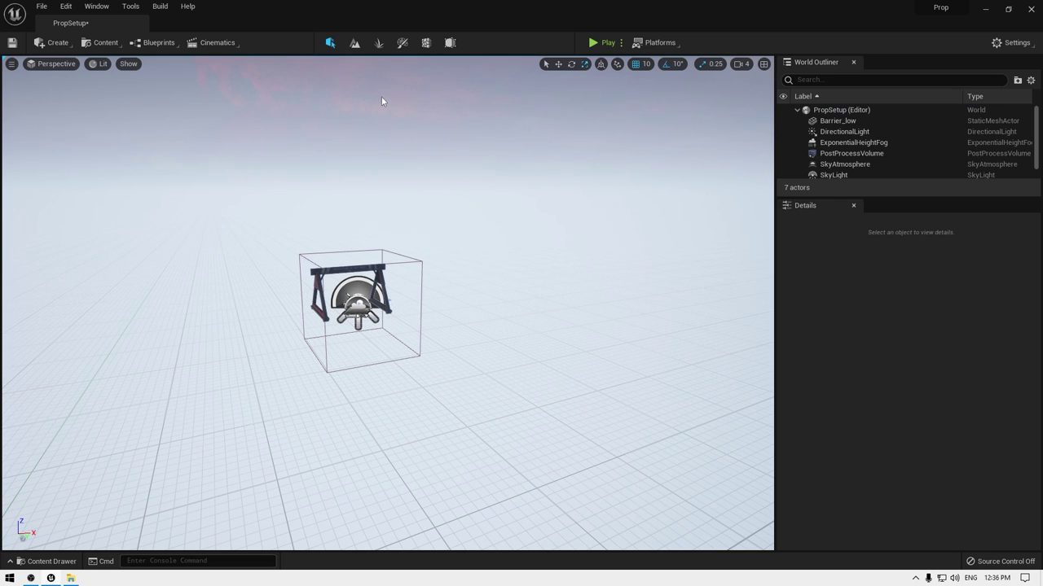
pyautogui.click(358, 46)
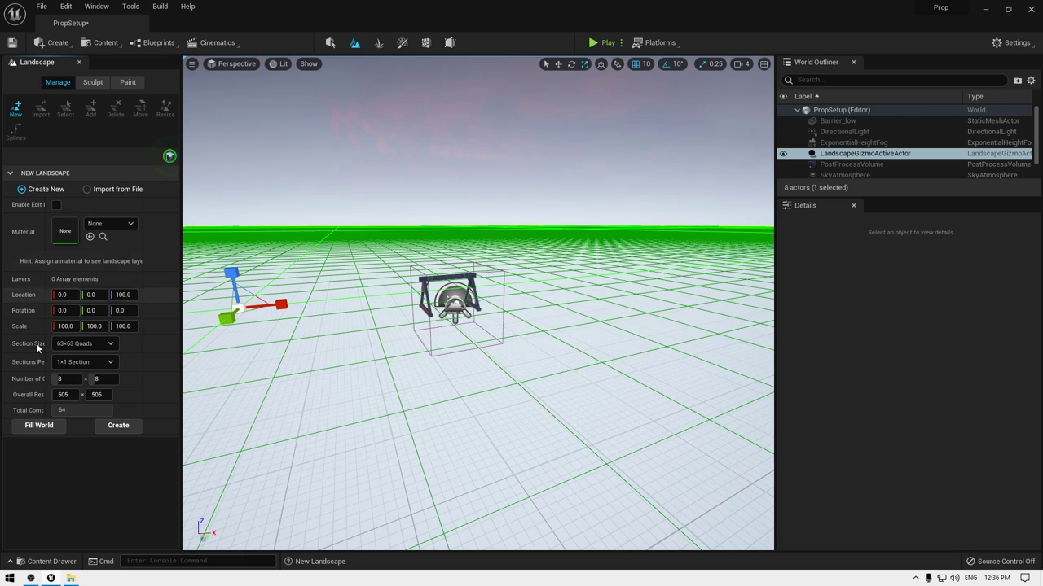
pyautogui.click(109, 345)
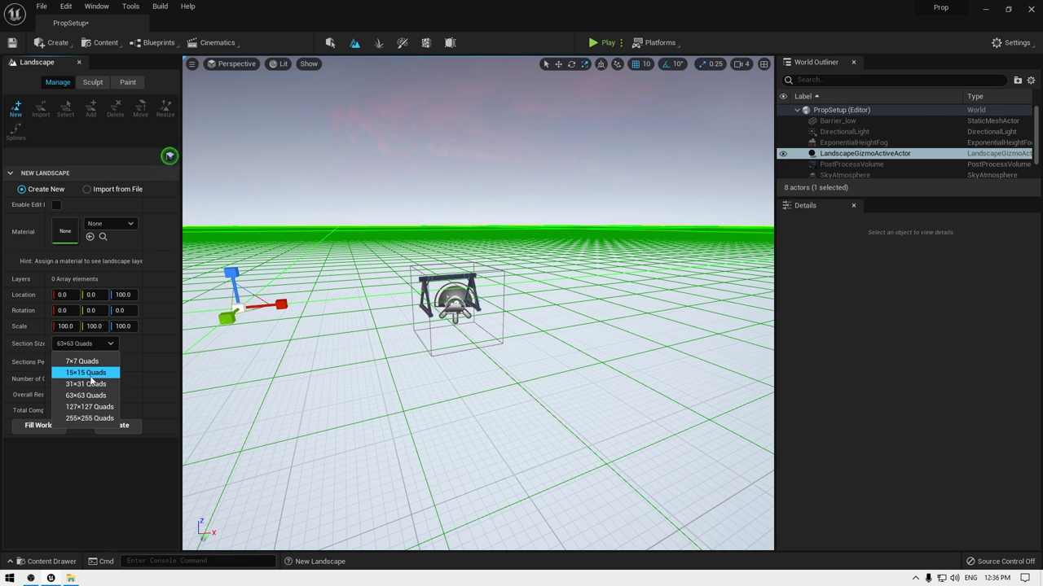
pyautogui.click(90, 376)
pyautogui.click(85, 348)
pyautogui.click(86, 363)
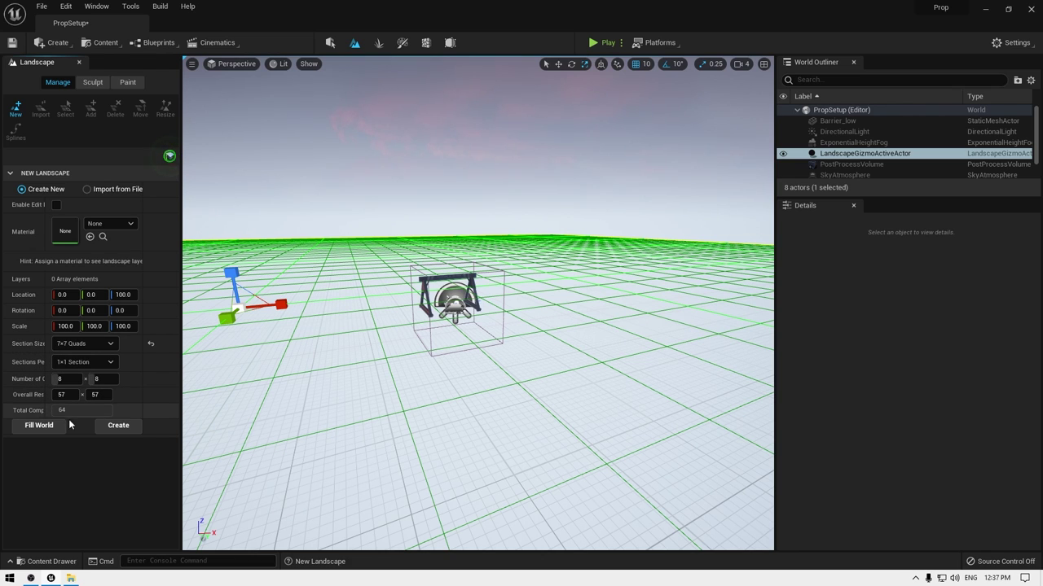
pyautogui.click(118, 426)
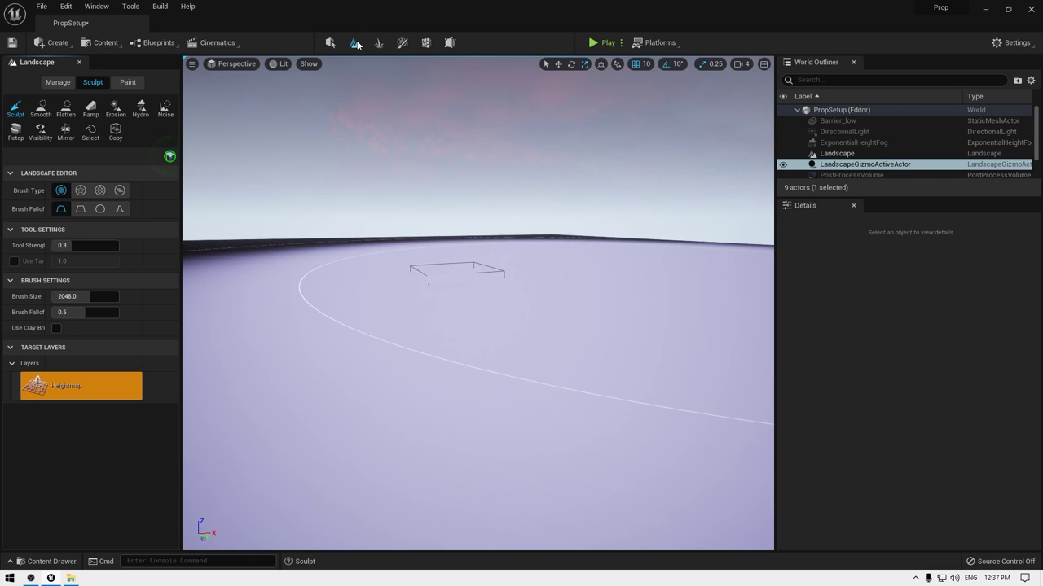
pyautogui.hotkey('shift', '1')
# Raise Barrier_low vertically to the landscape surface and check its height in the Front view.
pyautogui.click(830, 121)
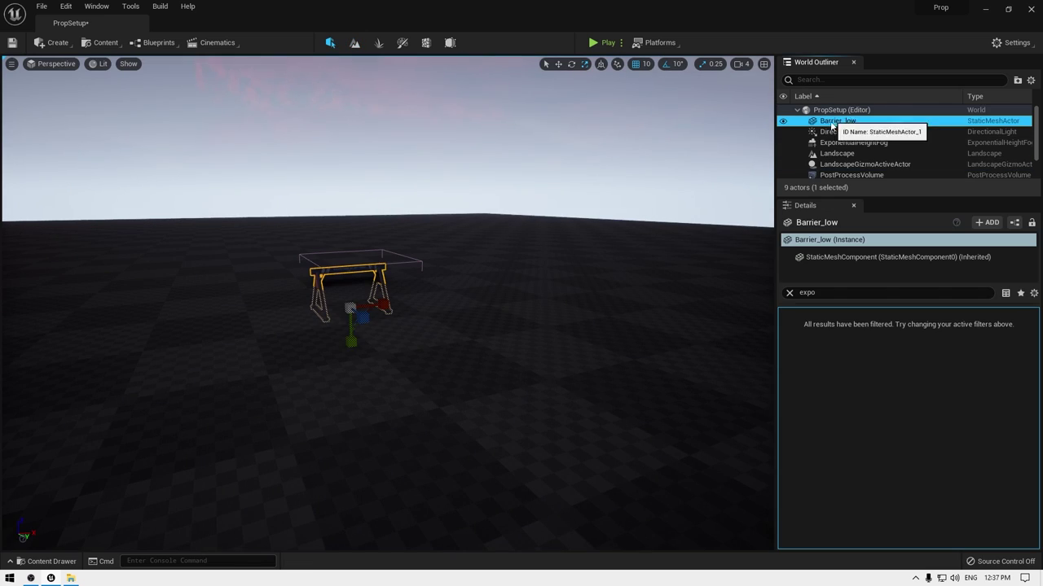
pyautogui.moveTo(352, 263); pyautogui.dragTo(349, 232)
pyautogui.click(56, 64)
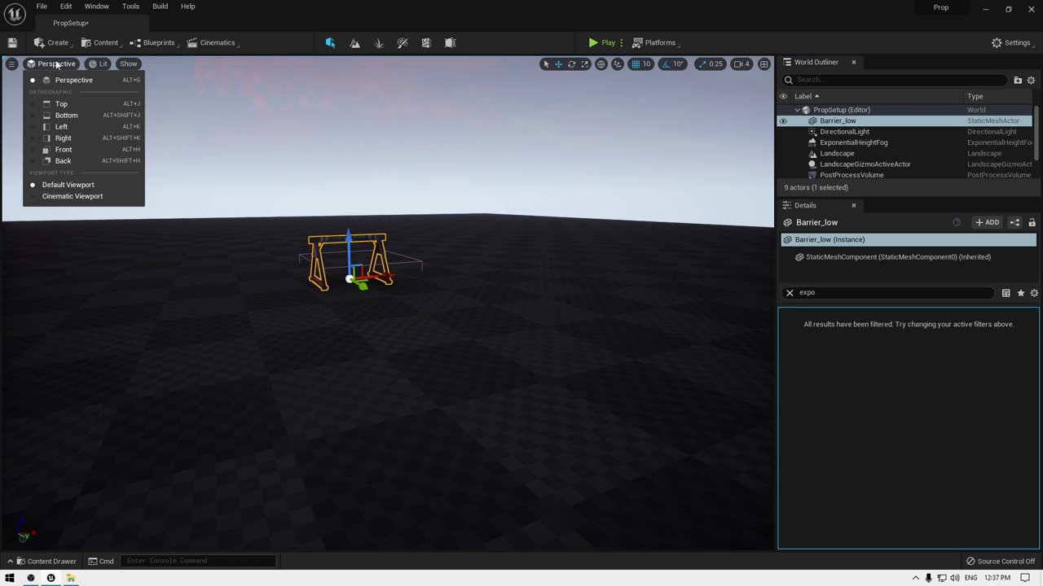
pyautogui.click(62, 149)
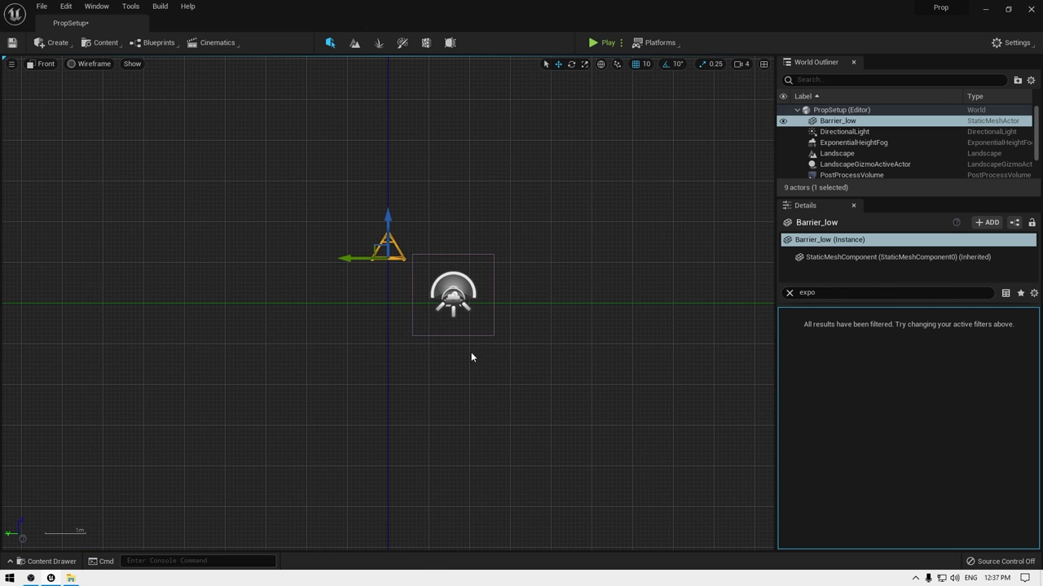
pyautogui.click(359, 280)
pyautogui.scroll(9, 368, 259)
pyautogui.click(409, 260)
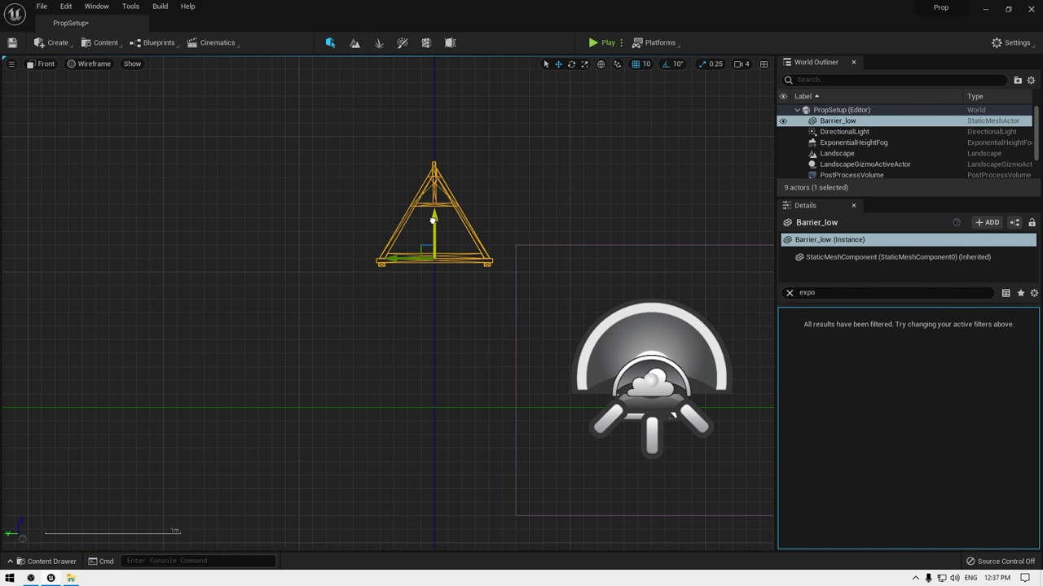
pyautogui.moveTo(432, 217)
pyautogui.mouseDown()
pyautogui.moveTo(432, 227)
pyautogui.moveTo(434, 218)
pyautogui.mouseUp()
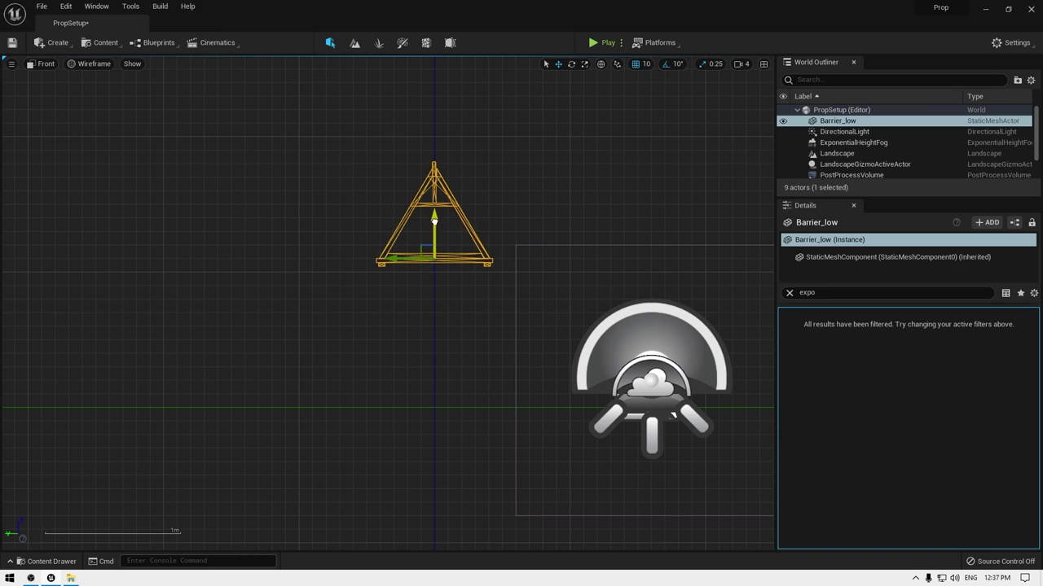
# Turn off position grid snapping, lower Barrier_low slightly in the Front view, and return to the Perspective view.
pyautogui.click(560, 152)
pyautogui.click(634, 63)
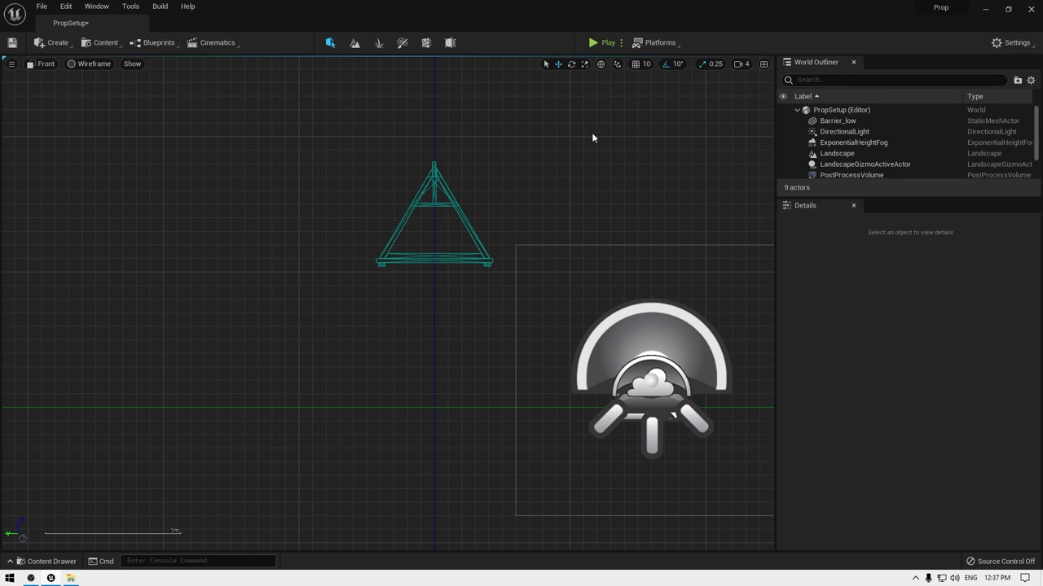
pyautogui.click(435, 173)
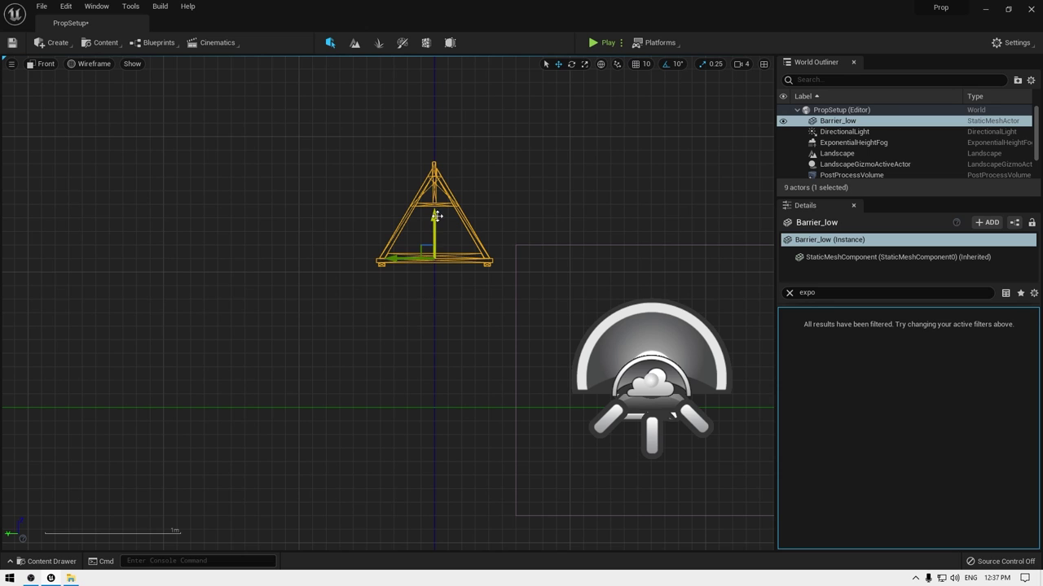
pyautogui.moveTo(433, 216); pyautogui.dragTo(432, 221)
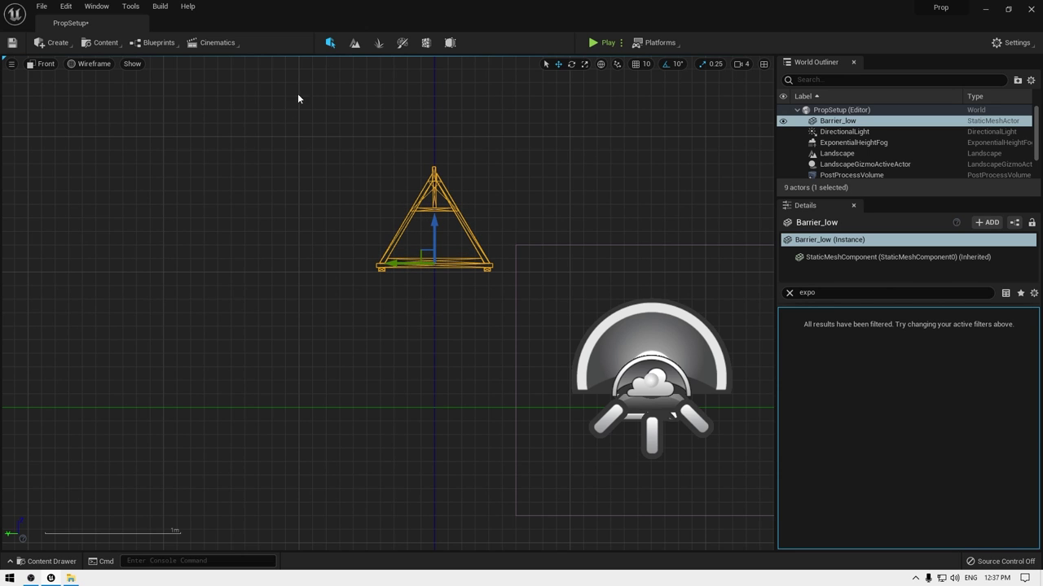
pyautogui.click(45, 64)
pyautogui.click(81, 79)
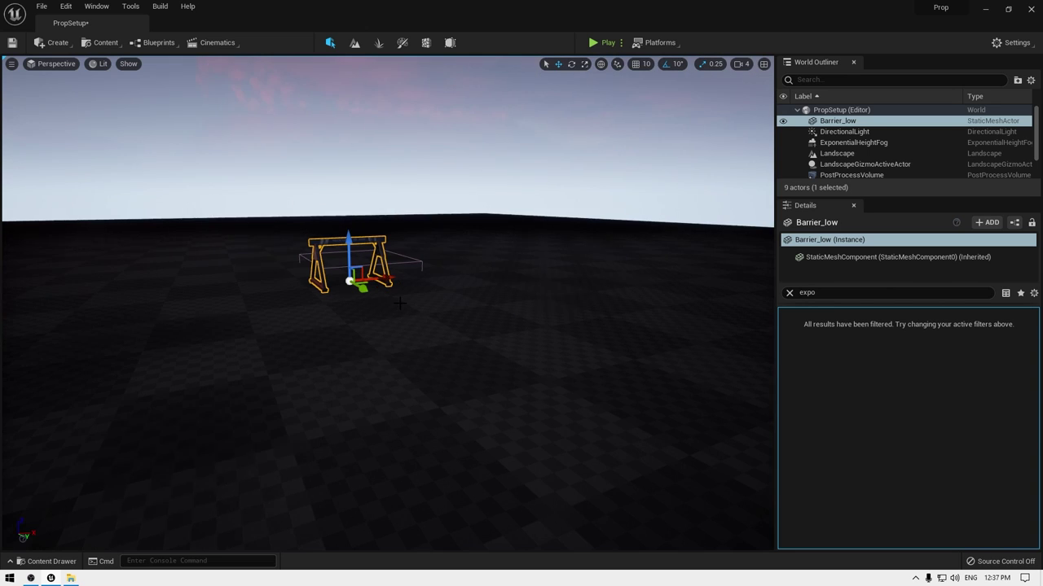
# Rotate the sun direction until the front of the barrier is brightly lit and its shadow falls behind it.
pyautogui.press('w')
pyautogui.moveTo(348, 320); pyautogui.dragTo(378, 366, button='right')
pyautogui.press('s')
pyautogui.press('e')
pyautogui.press('s')
pyautogui.press('a')
pyautogui.press('d')
pyautogui.press('w')
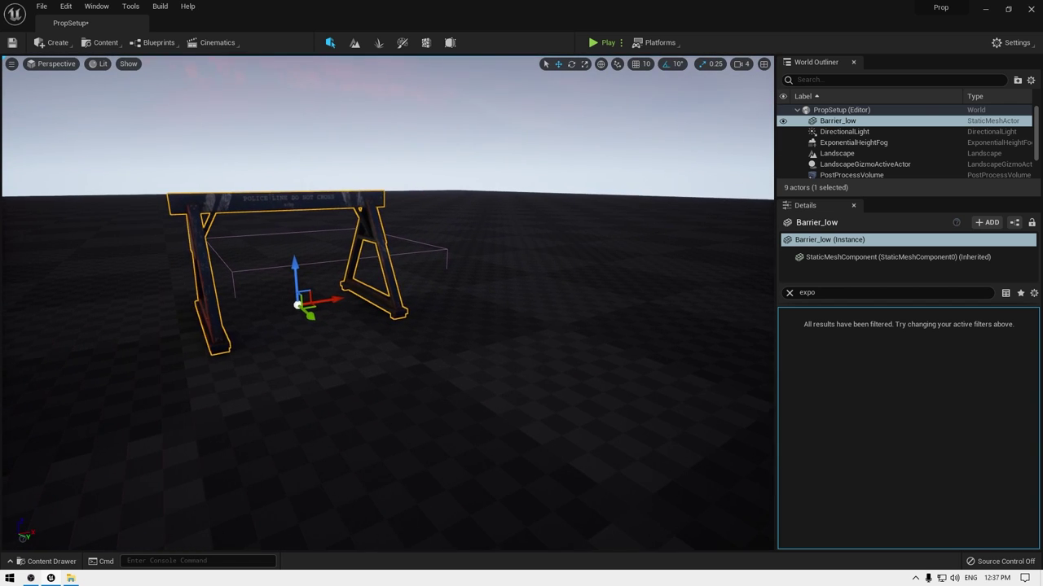
pyautogui.click(378, 366)
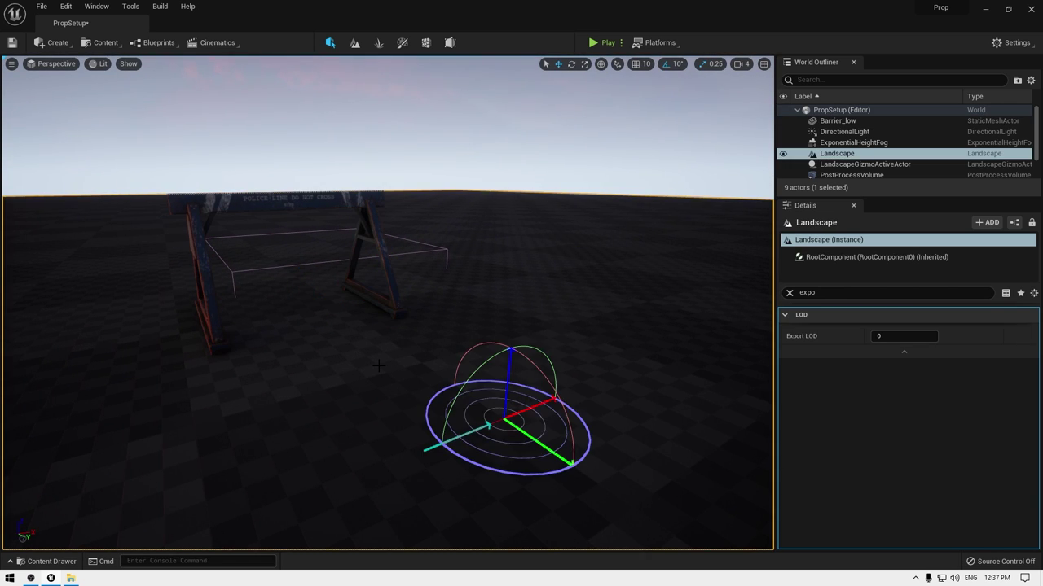
pyautogui.hotkey('ctrl', 'l')
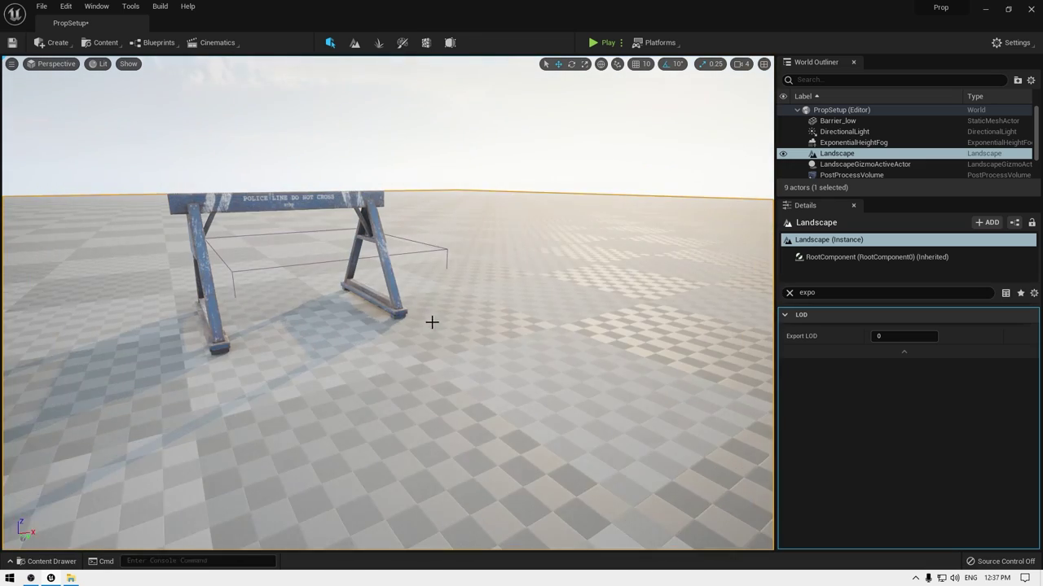
pyautogui.hotkey('ctrl', 'l')
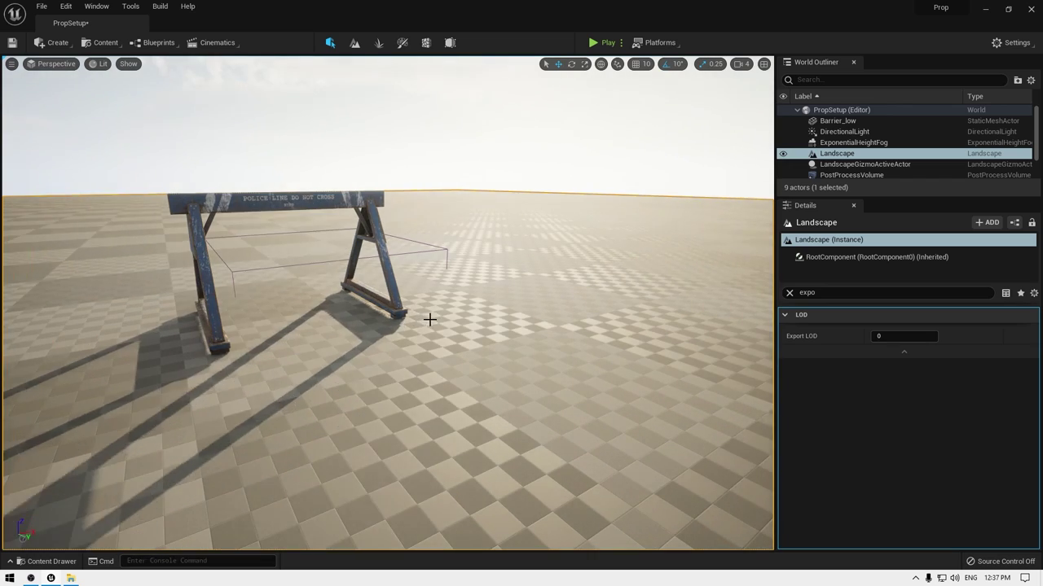
pyautogui.hotkey('ctrl', 'l')
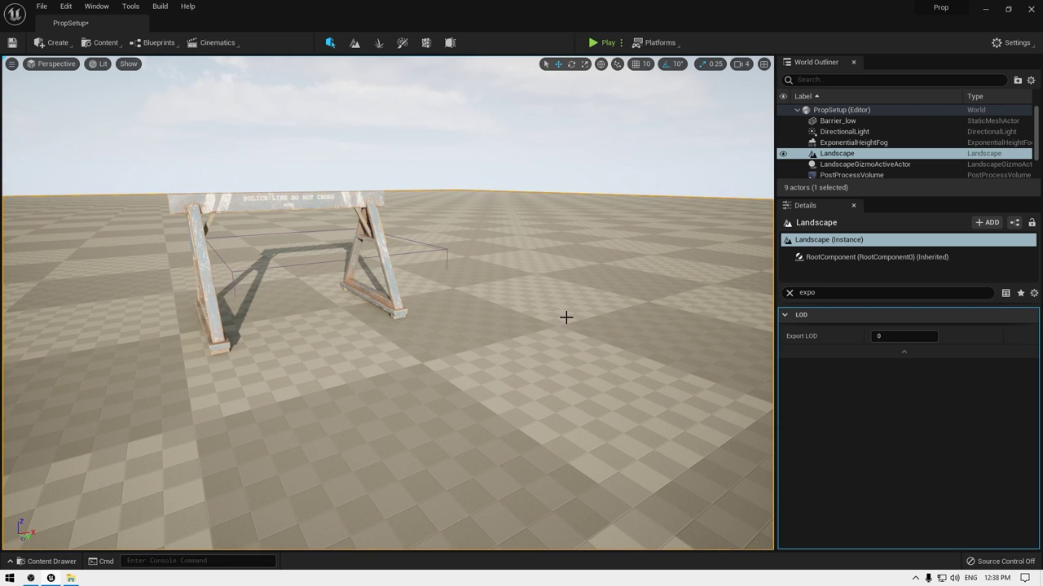
# Clear the DirectionalLight's details filter and set the light's intensity to 3 lux.
pyautogui.click(847, 132)
pyautogui.click(788, 293)
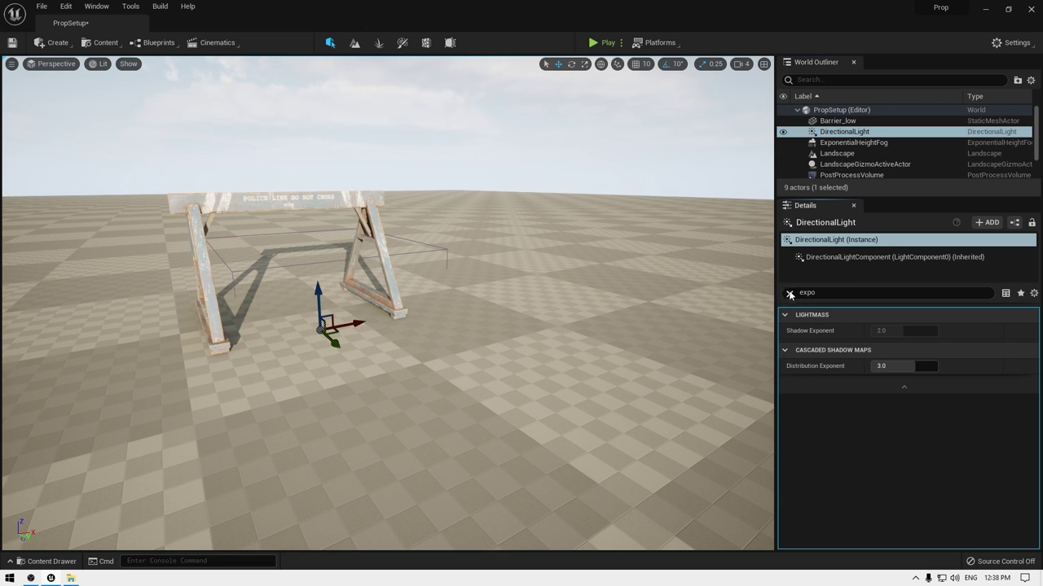
pyautogui.click(808, 321)
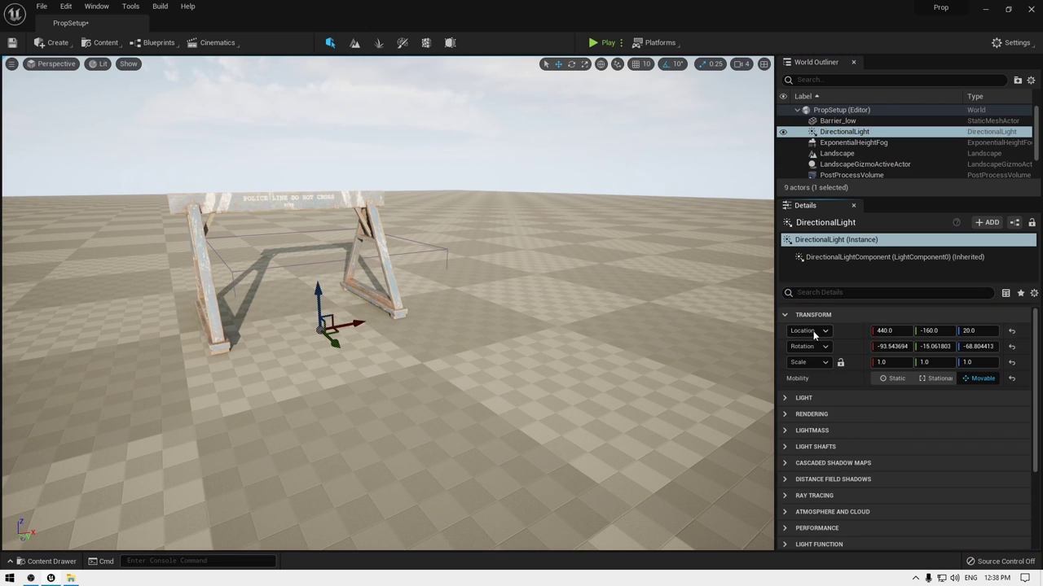
pyautogui.click(825, 392)
pyautogui.scroll(-2, 876, 432)
pyautogui.scroll(-1, 876, 431)
pyautogui.click(896, 344)
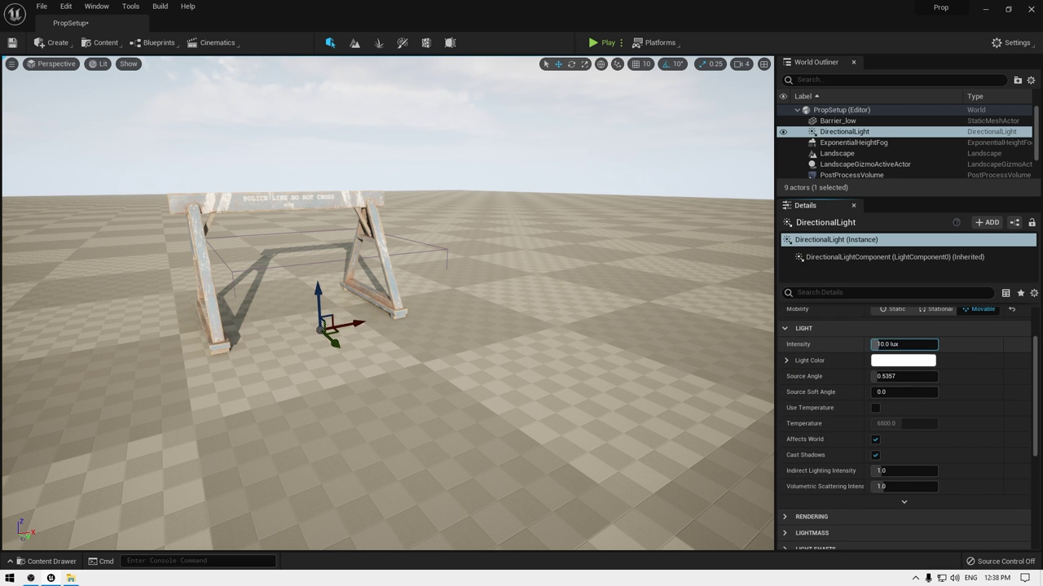
pyautogui.write('3')
pyautogui.press('Return')
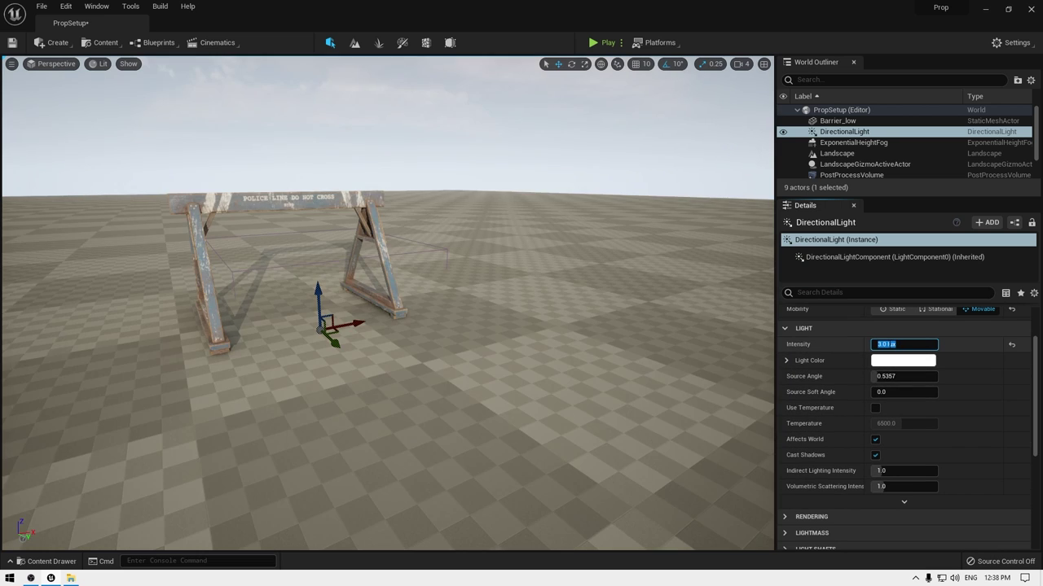
# Raise the DirectionalLight's intensity to 4 lux.
pyautogui.click(889, 344)
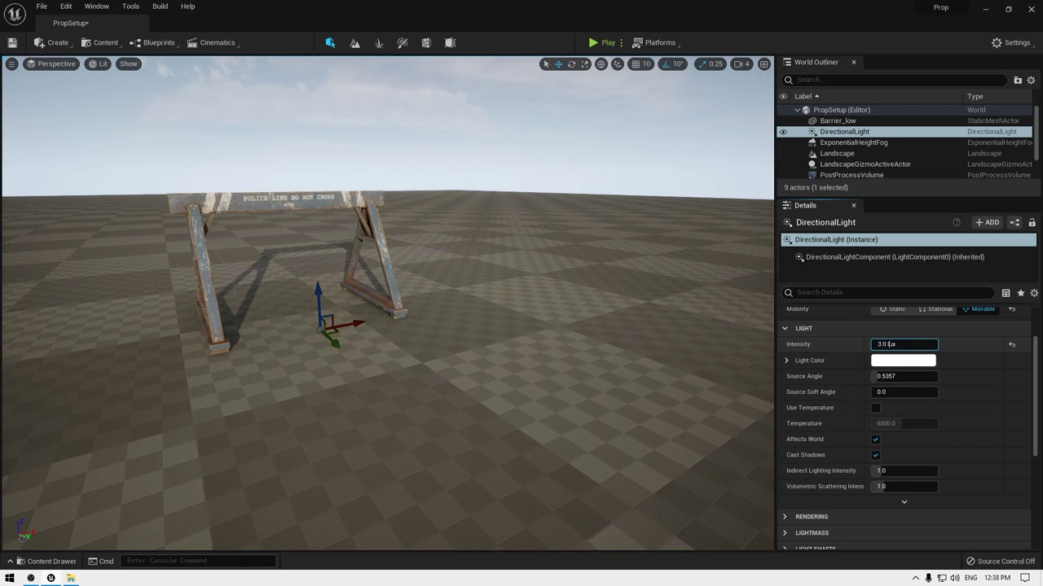
pyautogui.hotkey('ctrl', 'a')
pyautogui.write('4')
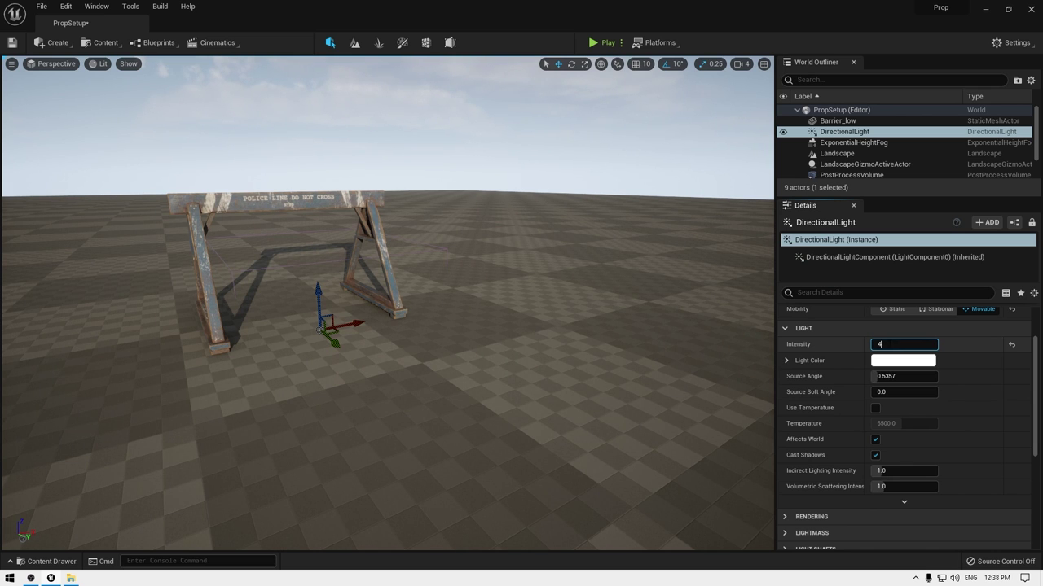
pyautogui.press('Return')
# Frame the barrier in the Perspective view and take a high-resolution screenshot with a size multiplier of 2.0, closing the dialog when done.
pyautogui.moveTo(191, 382)
pyautogui.mouseDown(button='right')
pyautogui.moveTo(173, 385)
pyautogui.moveTo(193, 383)
pyautogui.mouseUp(button='right')
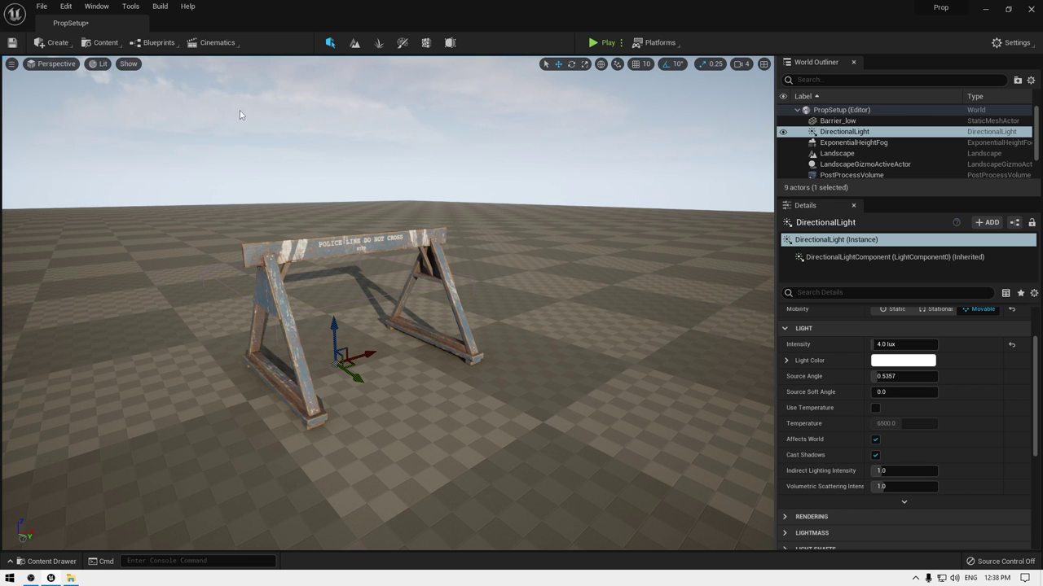
pyautogui.click(11, 63)
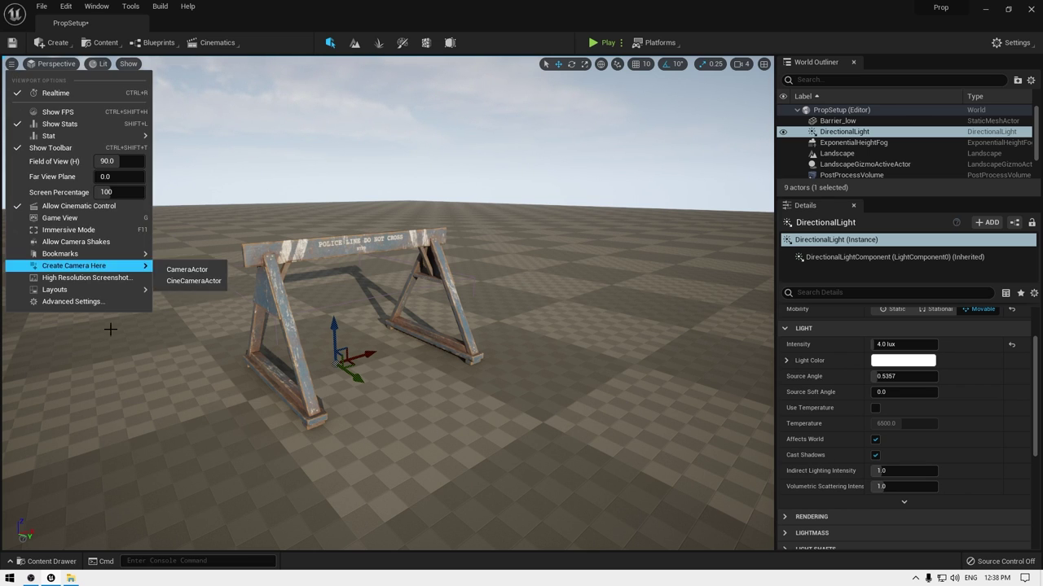
pyautogui.click(90, 277)
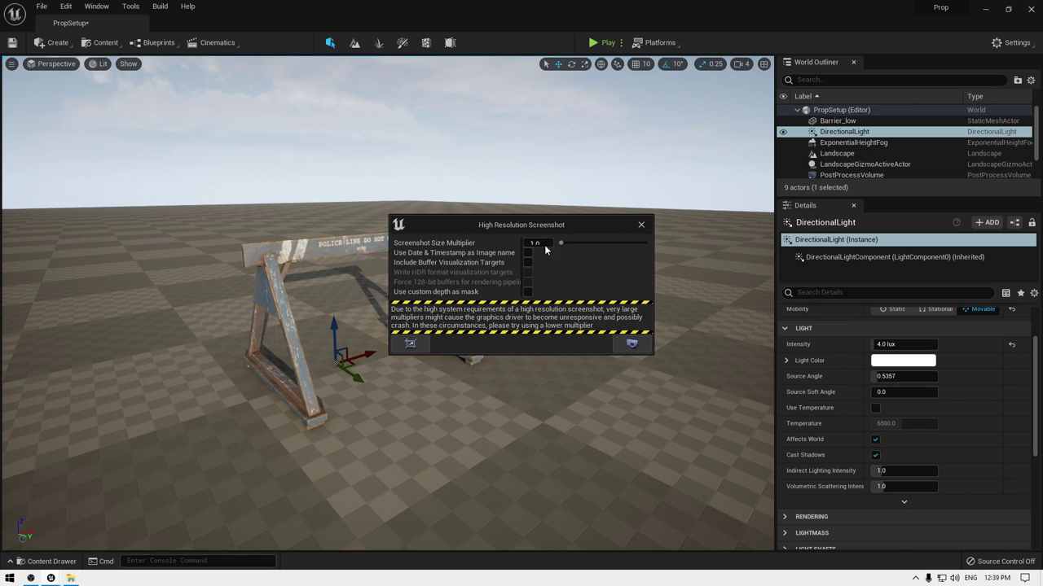
pyautogui.moveTo(548, 354); pyautogui.dragTo(549, 393)
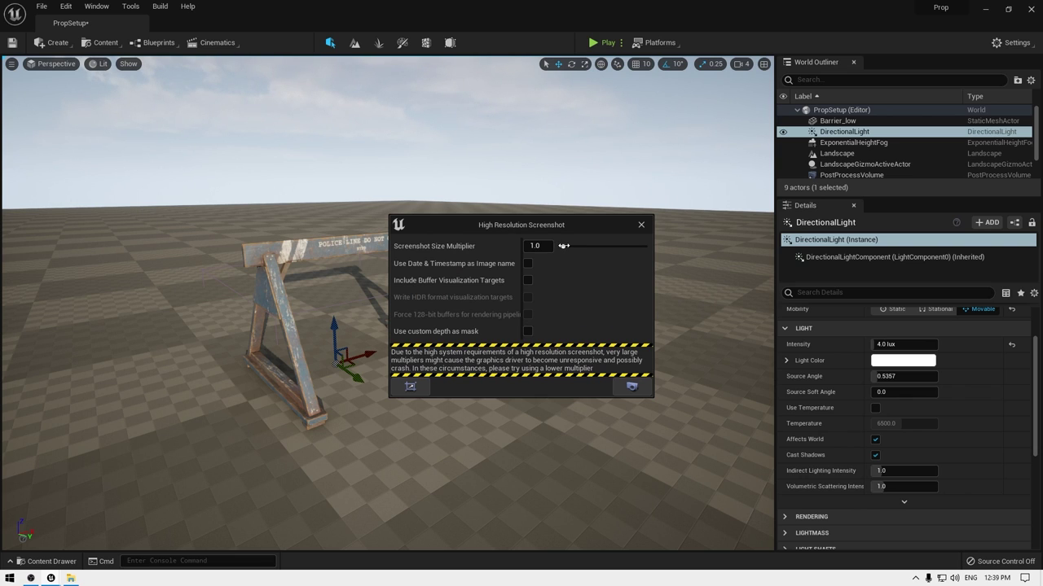
pyautogui.click(640, 393)
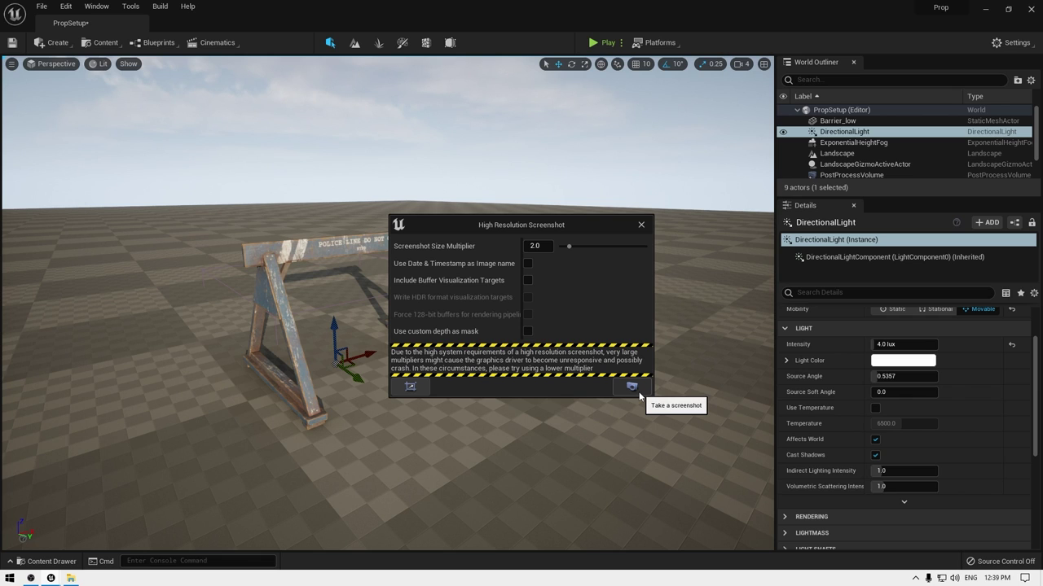
pyautogui.click(632, 388)
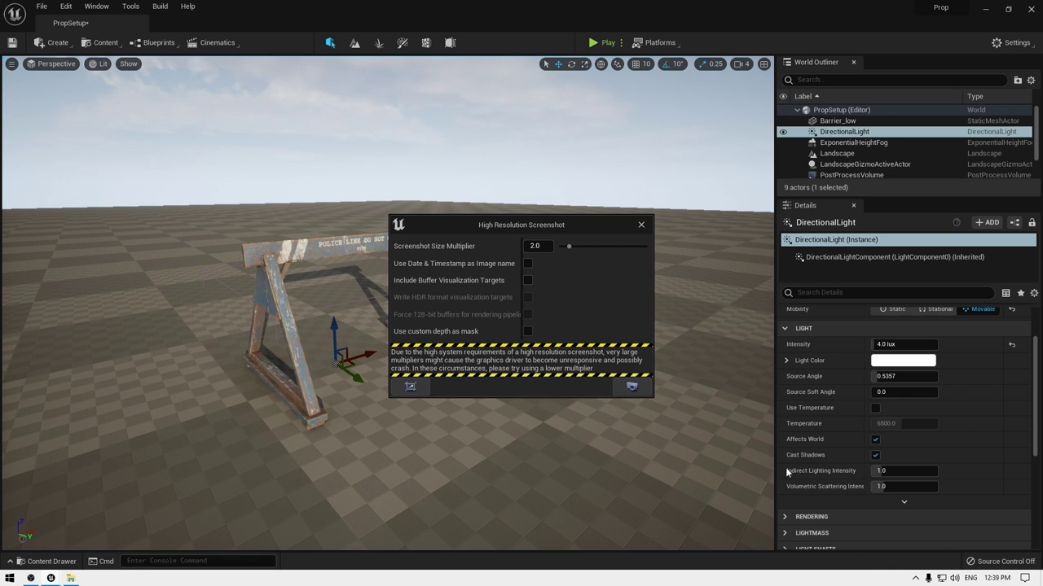
pyautogui.click(643, 227)
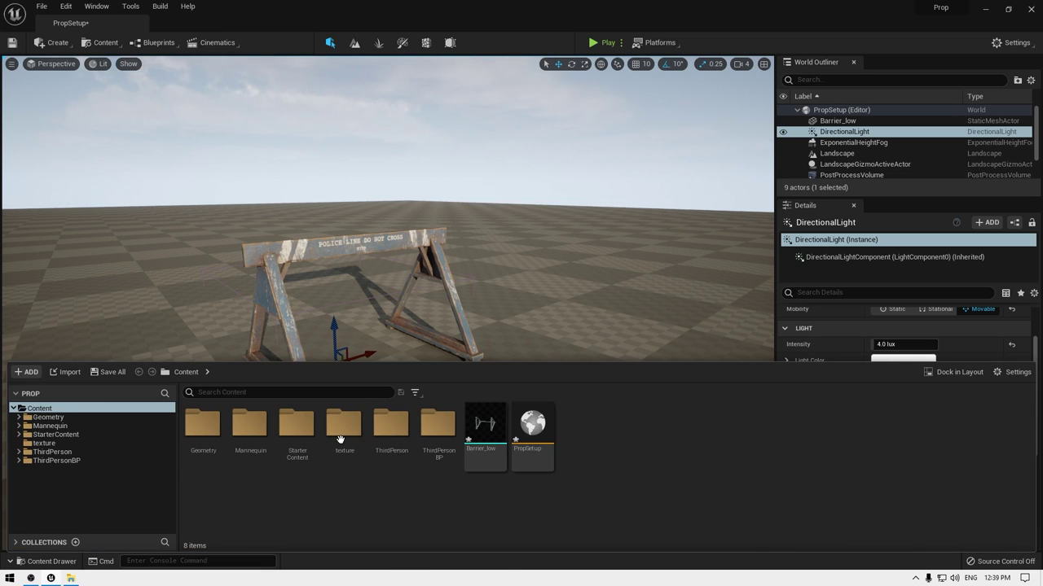
# Show the BarrierMat material from the texture folder in File Explorer.
pyautogui.doubleClick(341, 440)
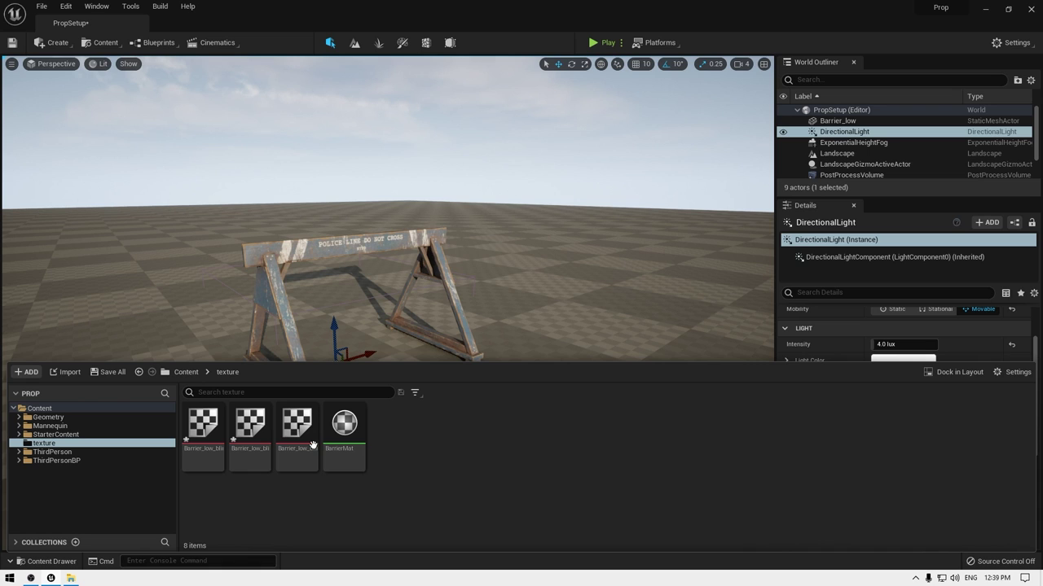
pyautogui.rightClick(343, 425)
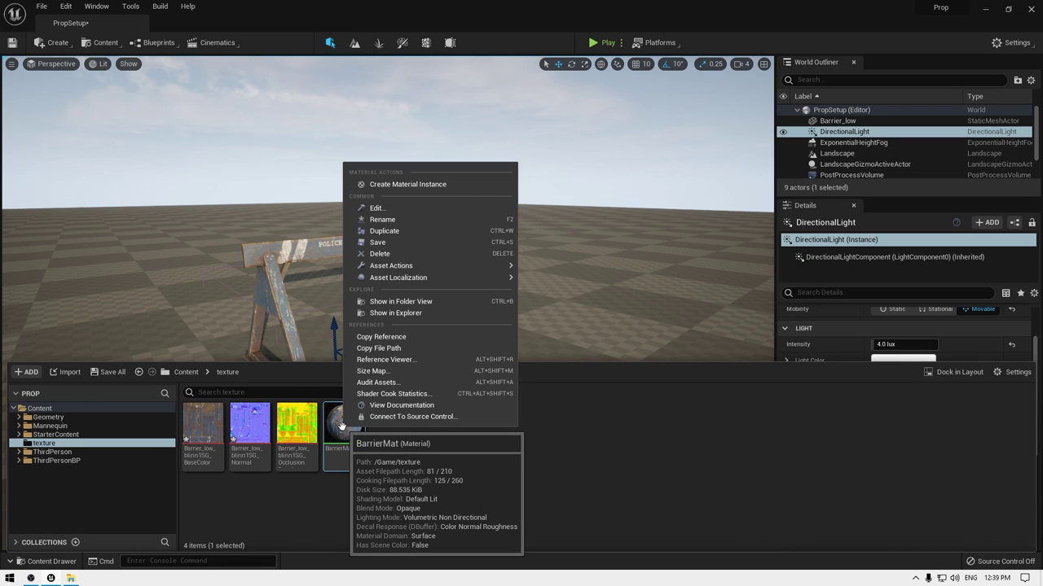
pyautogui.click(417, 314)
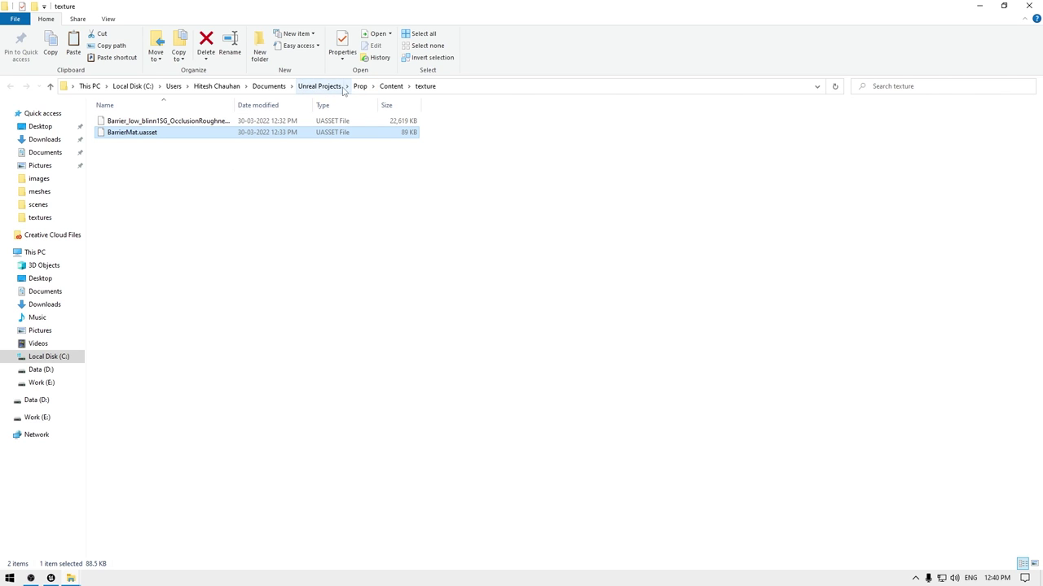
# Browse from the Prop project folder to Saved, Screenshots, WindowsEditor.
pyautogui.click(362, 86)
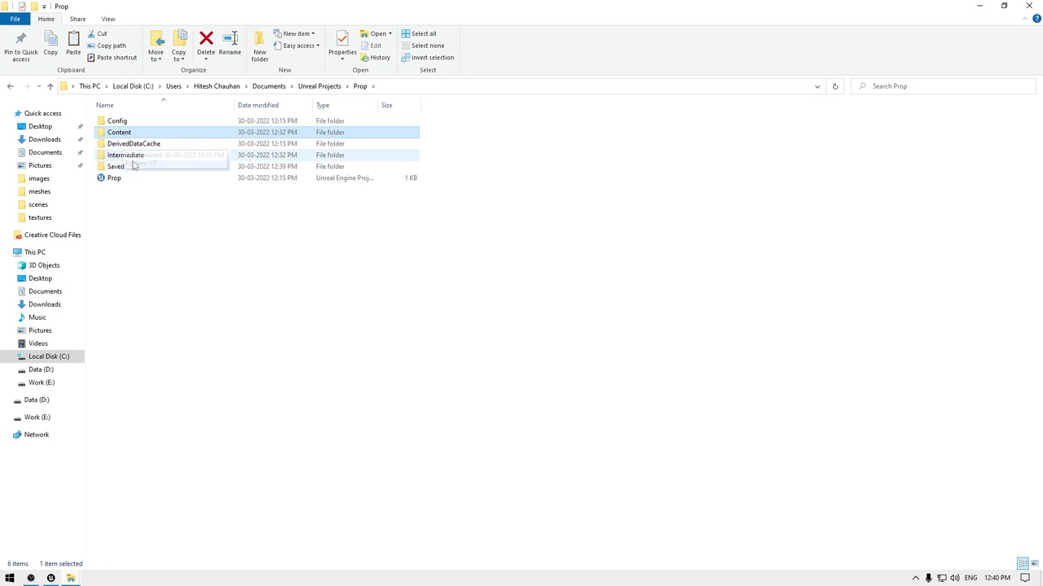
pyautogui.doubleClick(134, 167)
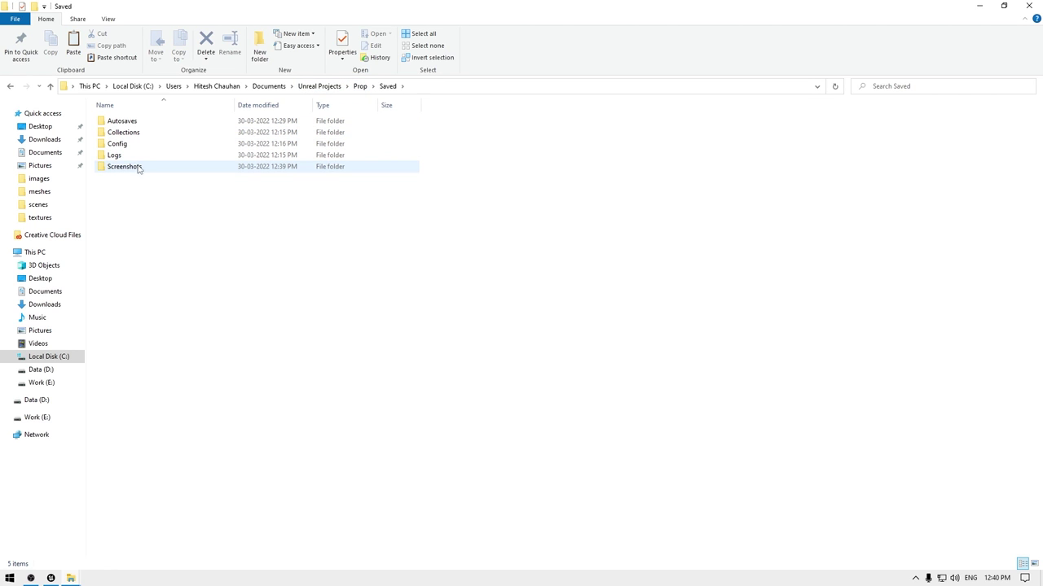
pyautogui.doubleClick(196, 168)
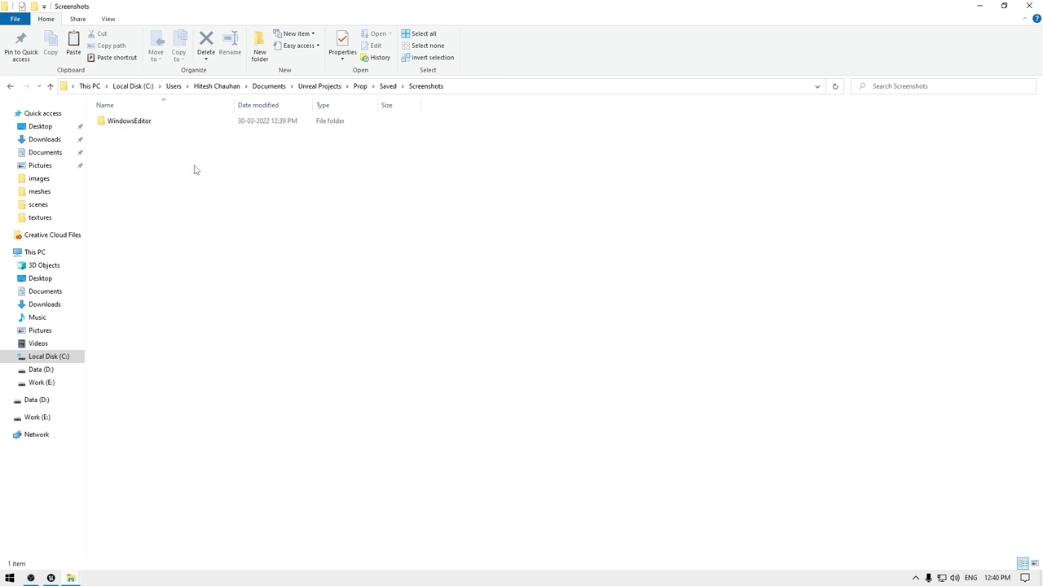
pyautogui.doubleClick(138, 122)
# View the captured HighresScreenshot00000 image in Photos, inspect the barrier up close, and close the image.
pyautogui.doubleClick(132, 143)
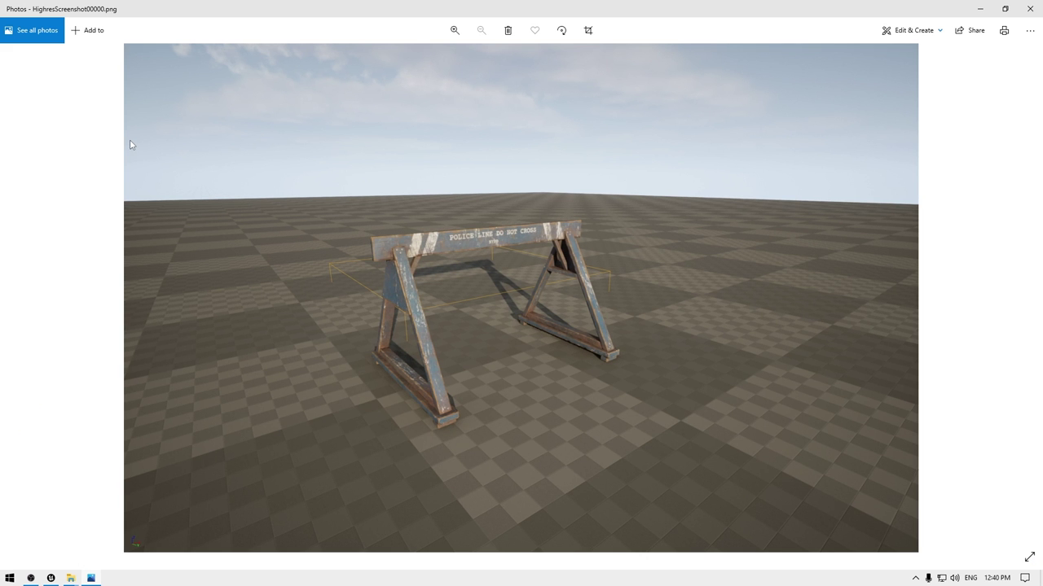
pyautogui.scroll(3, 462, 316)
pyautogui.scroll(-2, 436, 330)
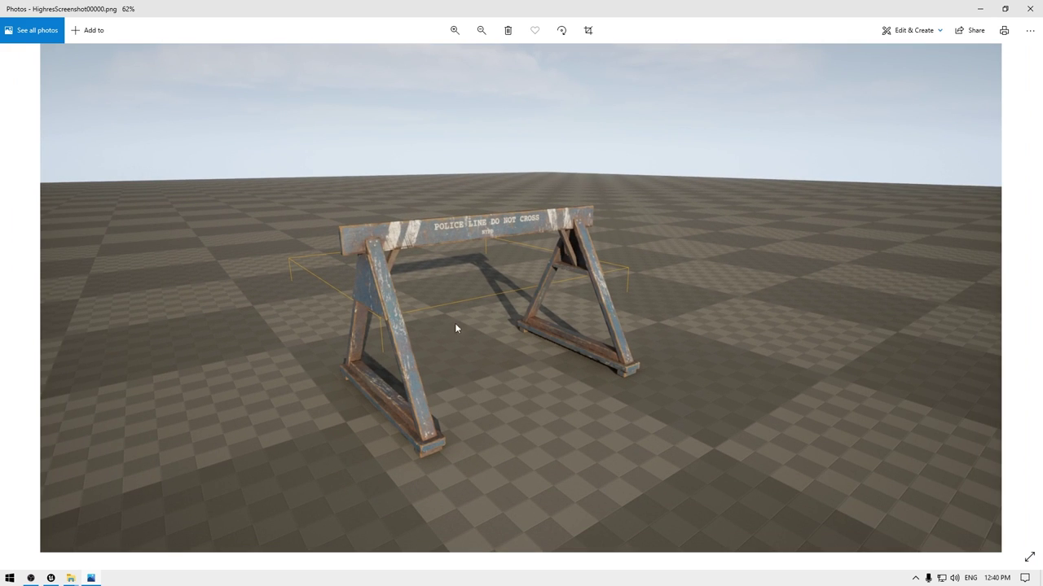
pyautogui.click(1029, 8)
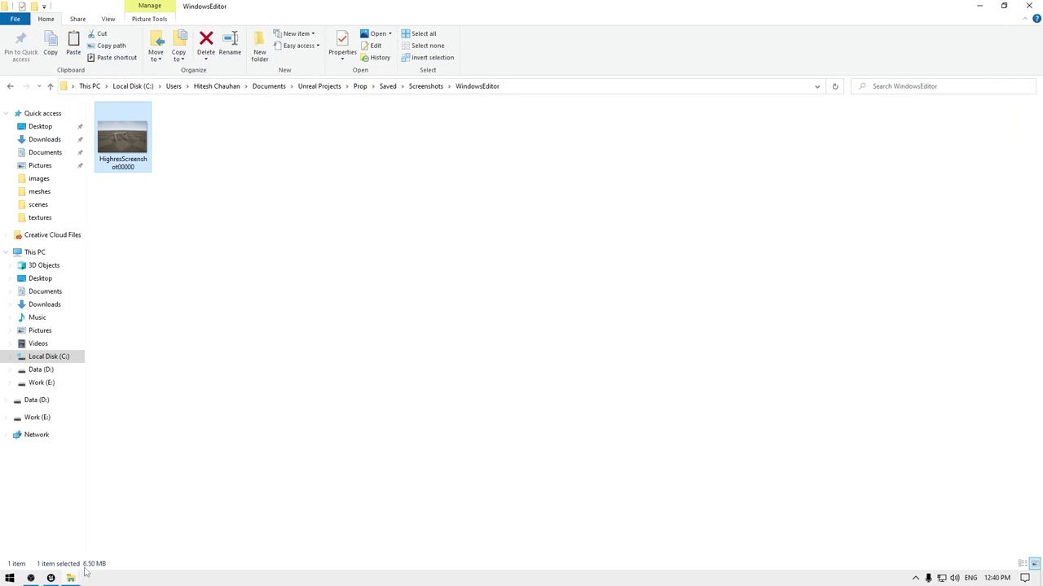
# Switch back to Unreal Engine, dismiss the content browser, and select the Landscape instead of the PostProcessVolume.
pyautogui.click(51, 578)
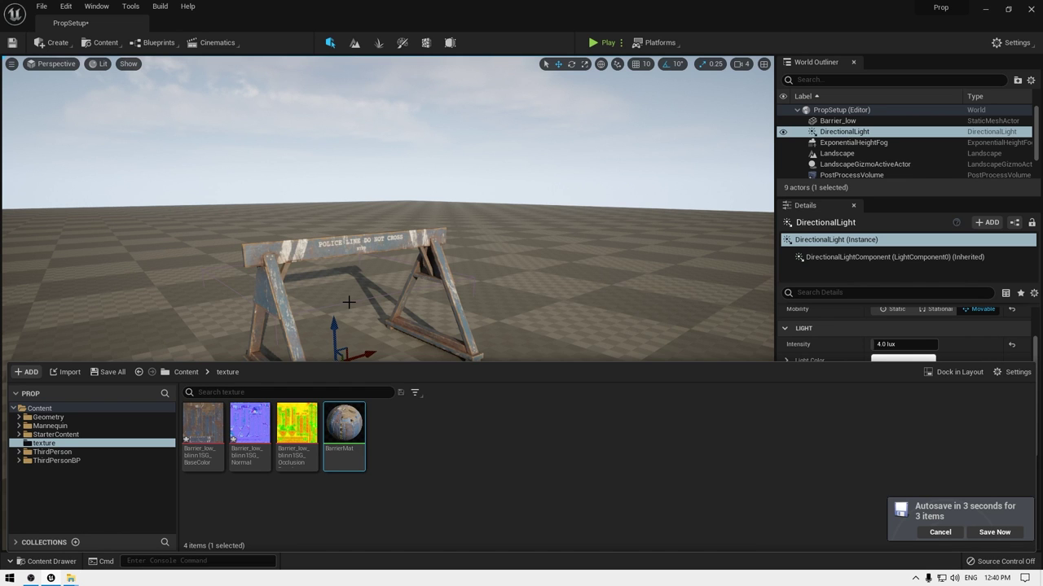
pyautogui.click(378, 299)
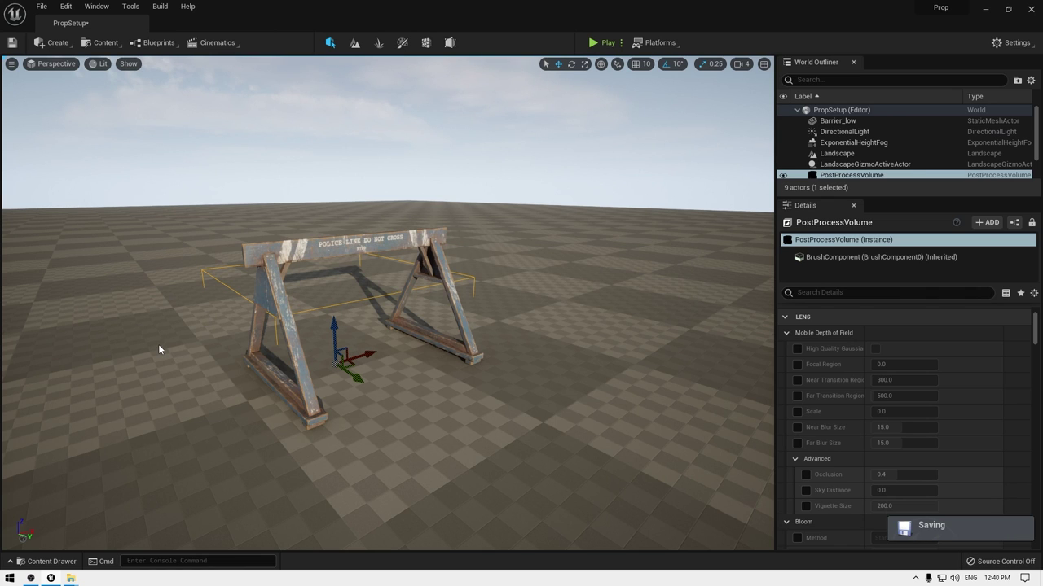
pyautogui.click(147, 361)
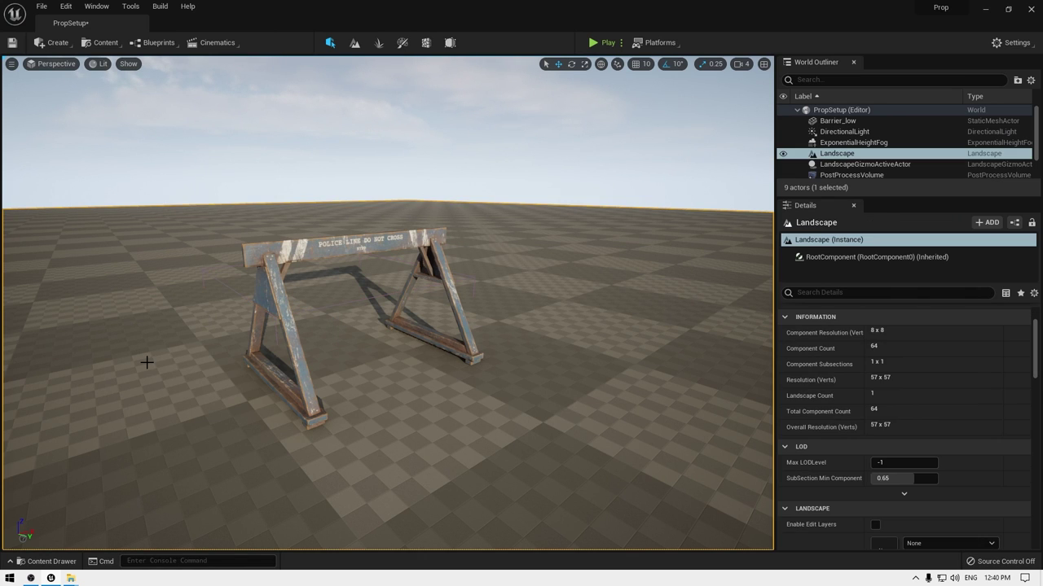